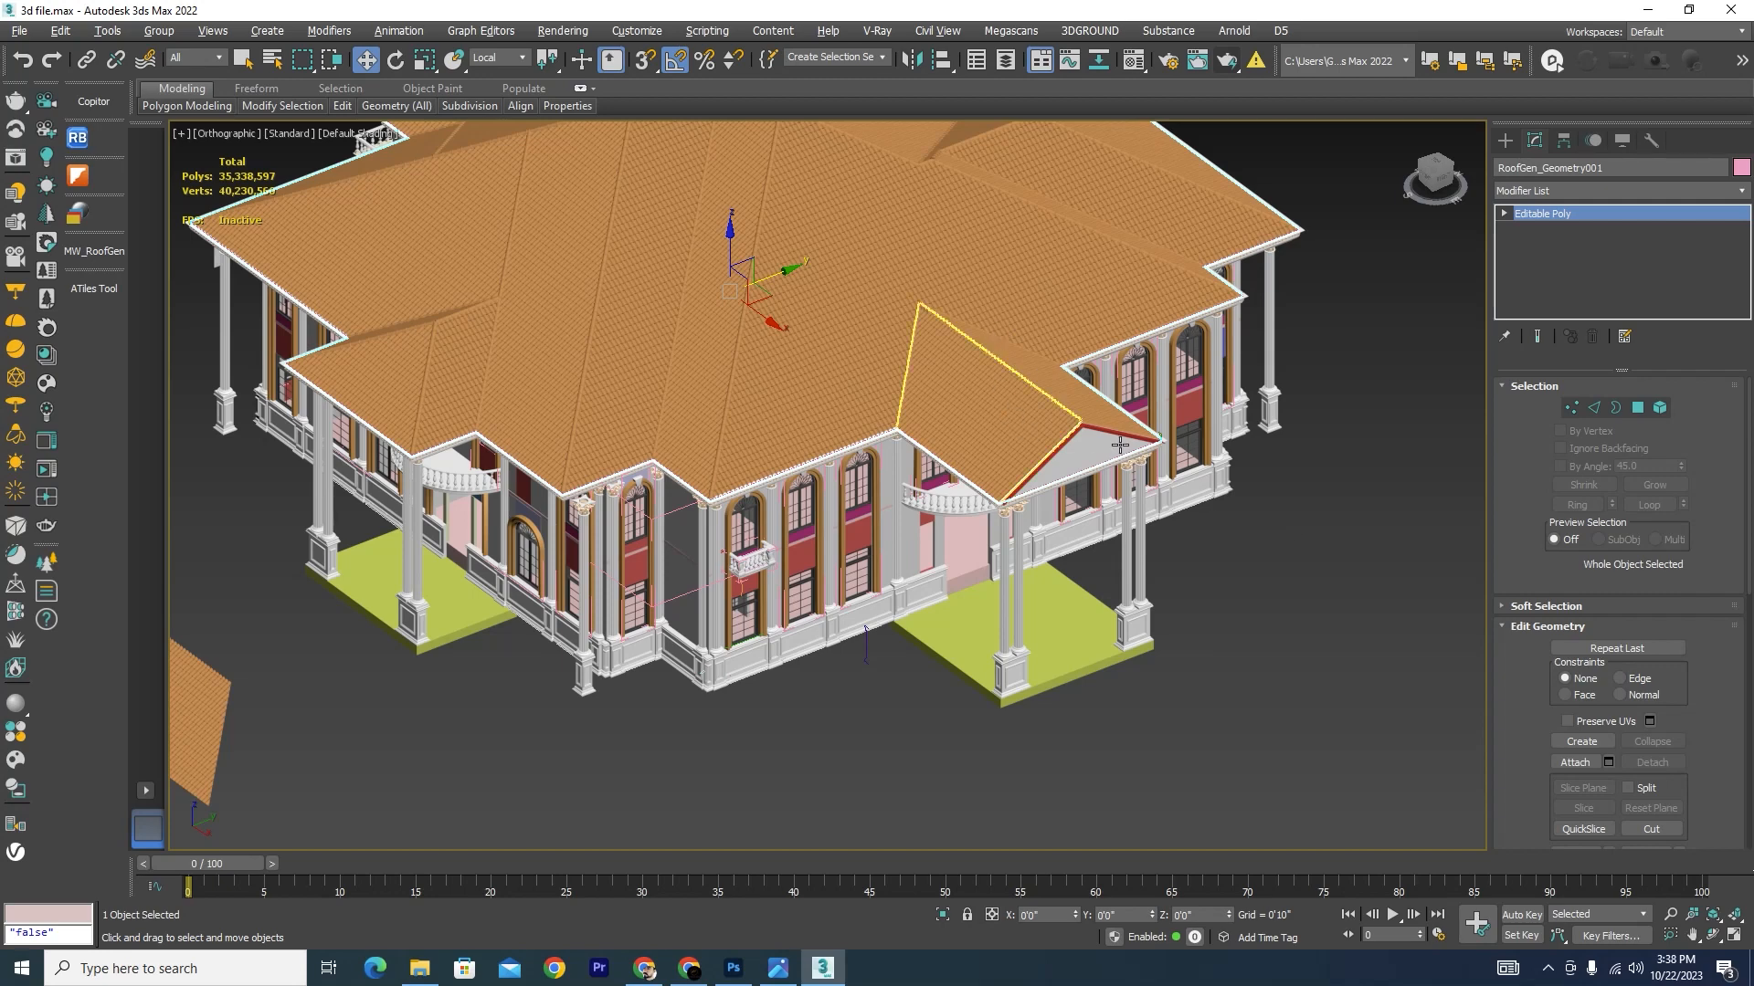
Step: Check the classical facade reference photo in the image viewer, return to 3ds Max and examine the side gable
{"action": "middle_click_drag", "start_coordinate": [1291, 486], "coordinate": [731, 301], "text": "alt"}
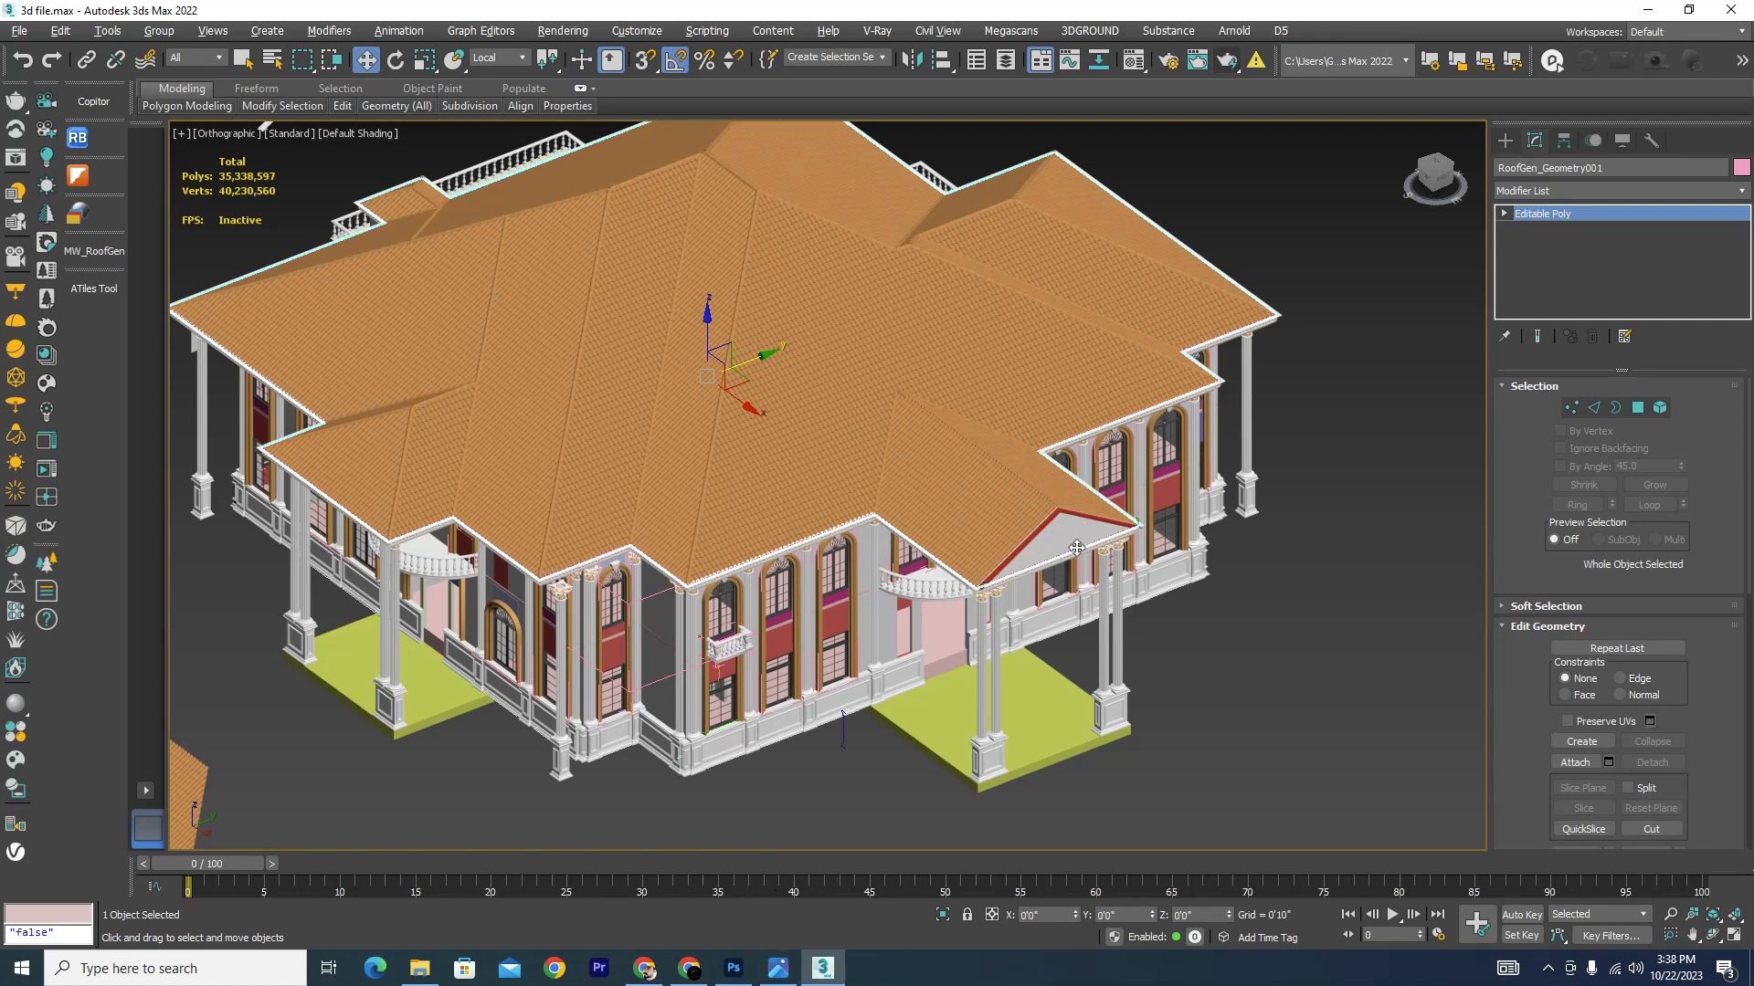
{"action": "left_click", "coordinate": [779, 969]}
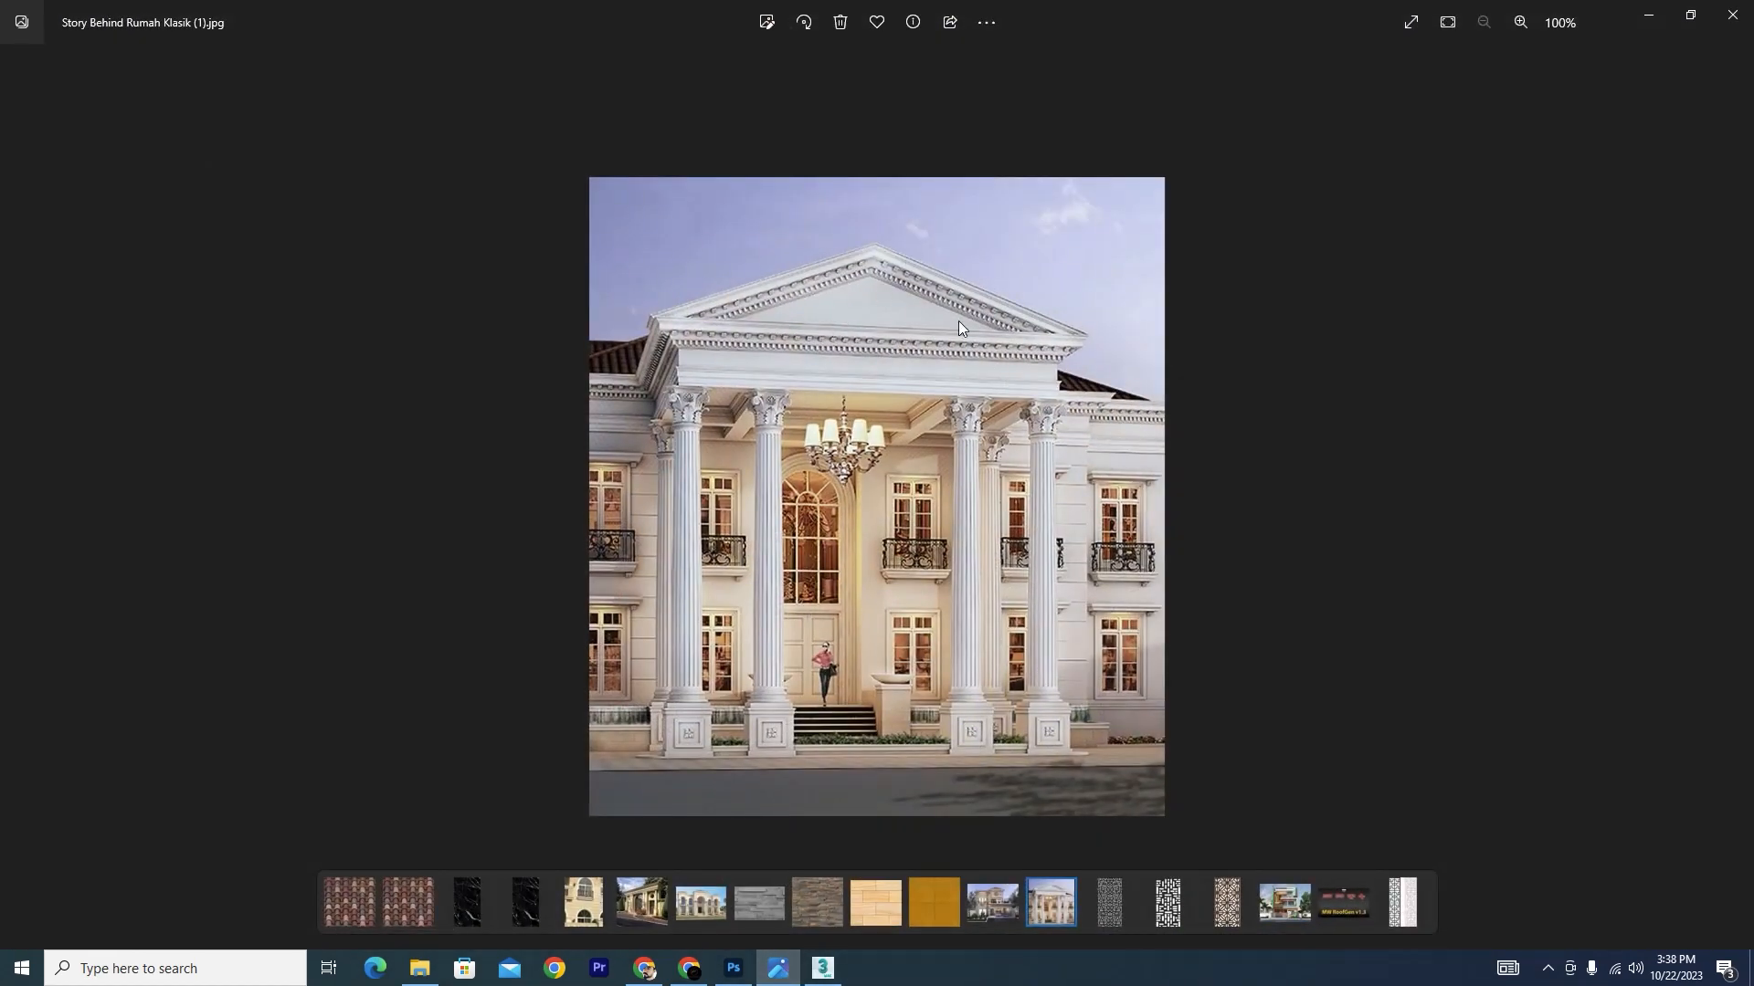
{"action": "left_click", "coordinate": [1647, 15]}
{"action": "scroll", "coordinate": [1030, 523], "scroll_direction": "up", "scroll_amount": 5}
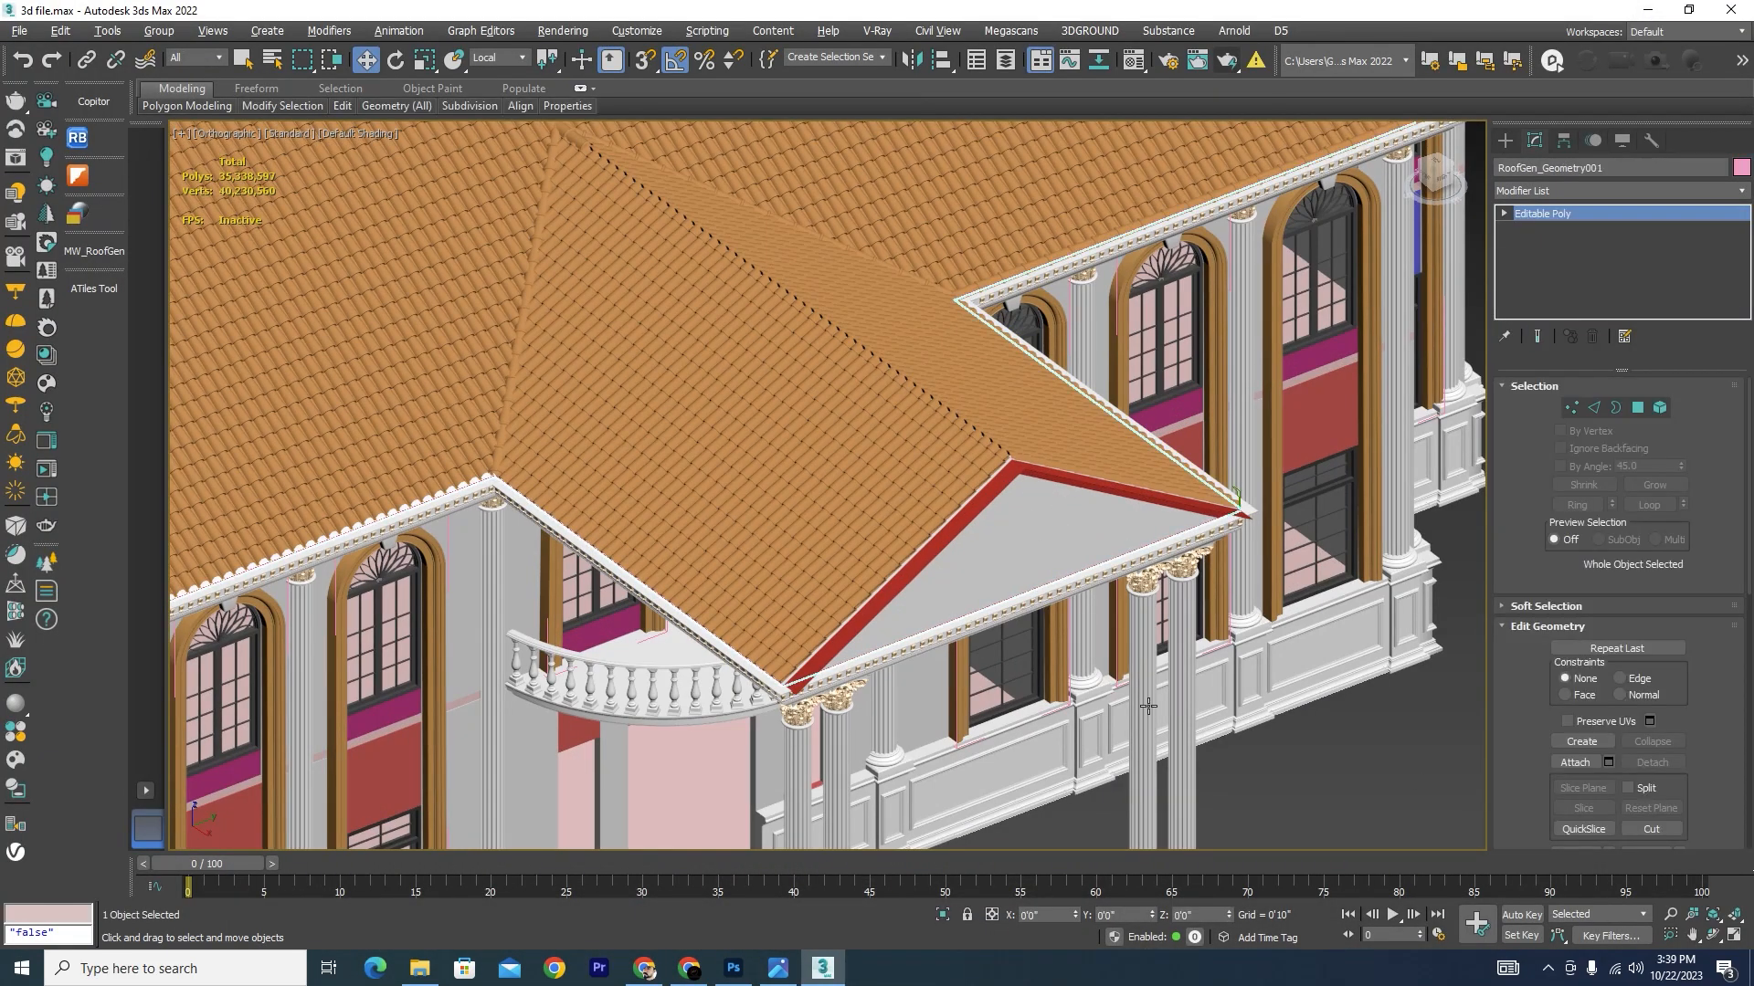
Step: Isolate the RoofGen_Geometry001 roof mesh and display its side gable in wireframe in the front view
{"action": "left_click", "coordinate": [943, 916]}
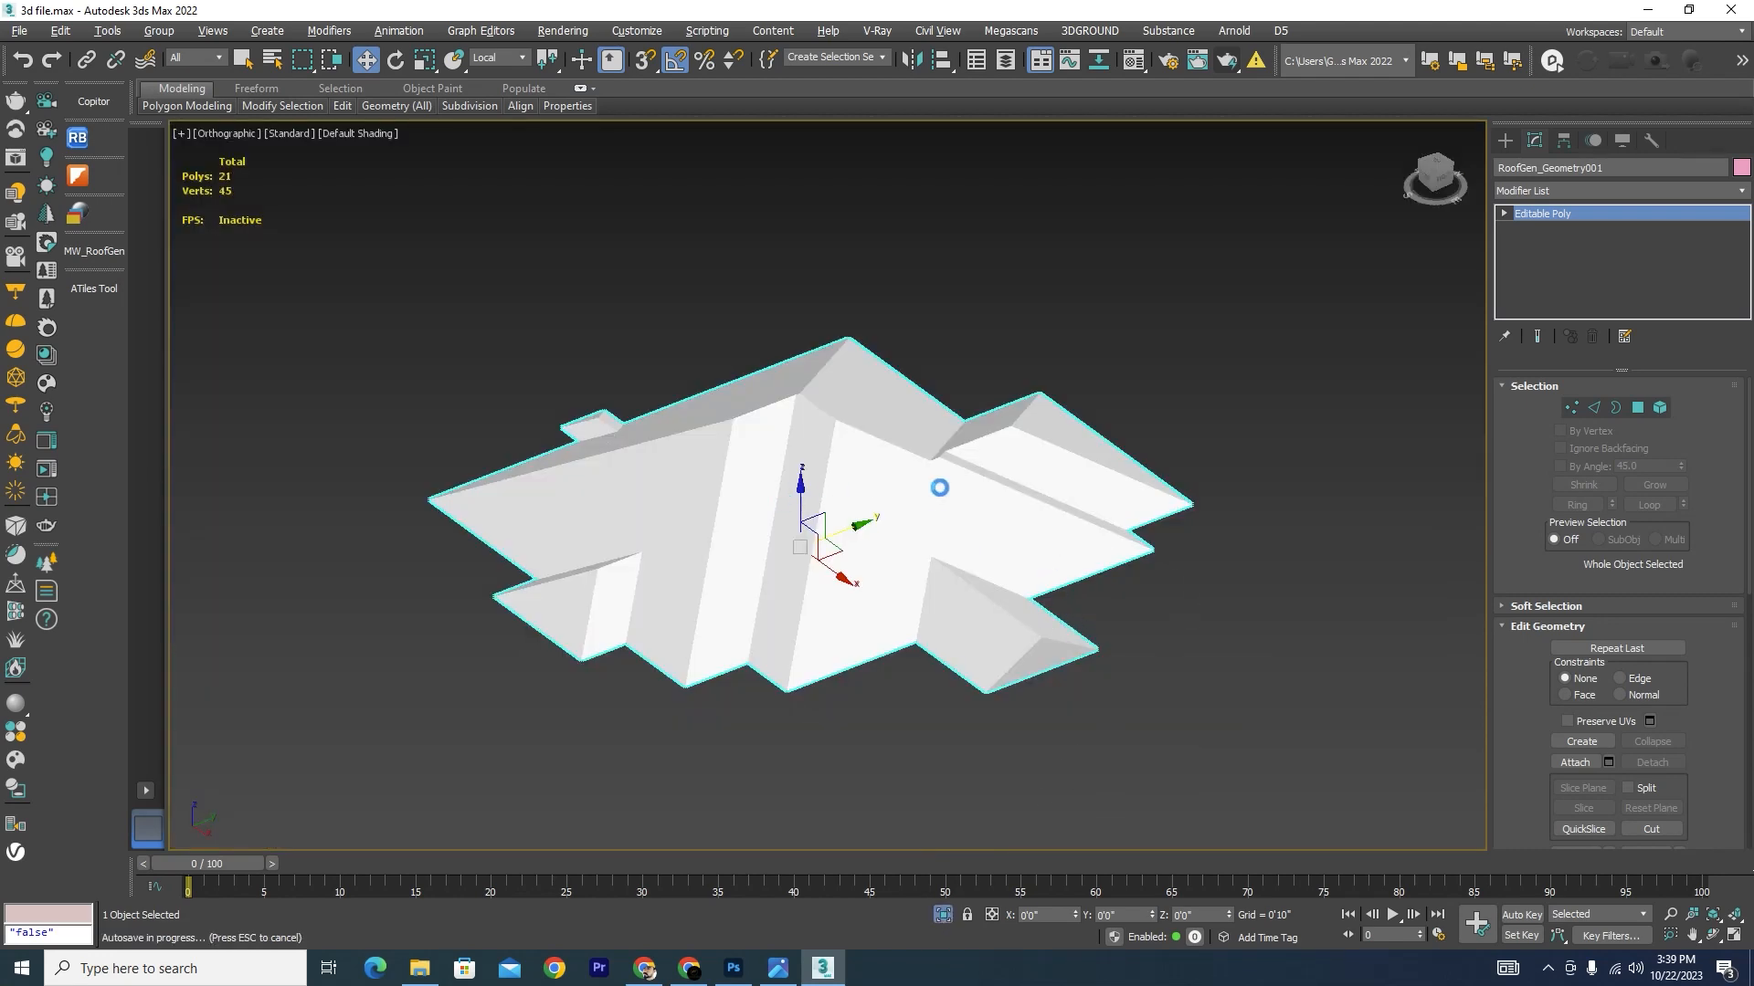
{"action": "key", "text": "Escape"}
{"action": "key", "text": "f"}
{"action": "scroll", "coordinate": [915, 484], "scroll_direction": "down", "scroll_amount": 5}
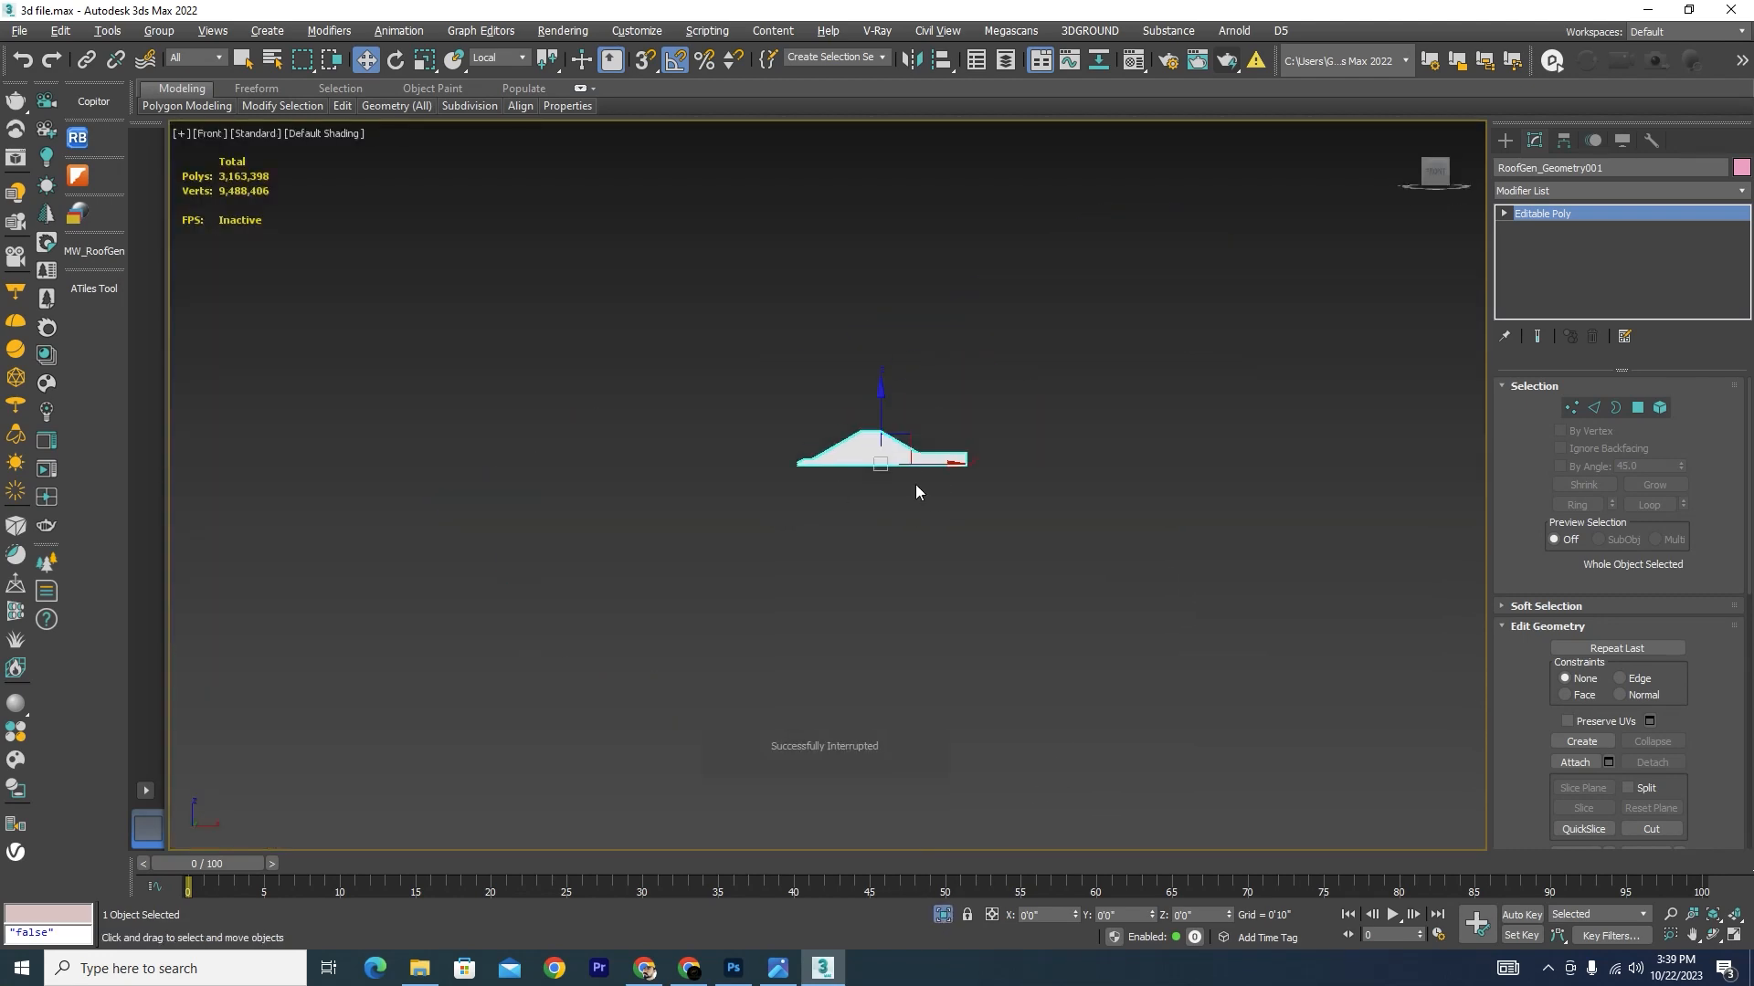
{"action": "scroll", "coordinate": [966, 481], "scroll_direction": "up", "scroll_amount": 6}
{"action": "left_click", "coordinate": [967, 480]}
{"action": "left_click", "coordinate": [854, 354]}
{"action": "key", "text": "F3"}
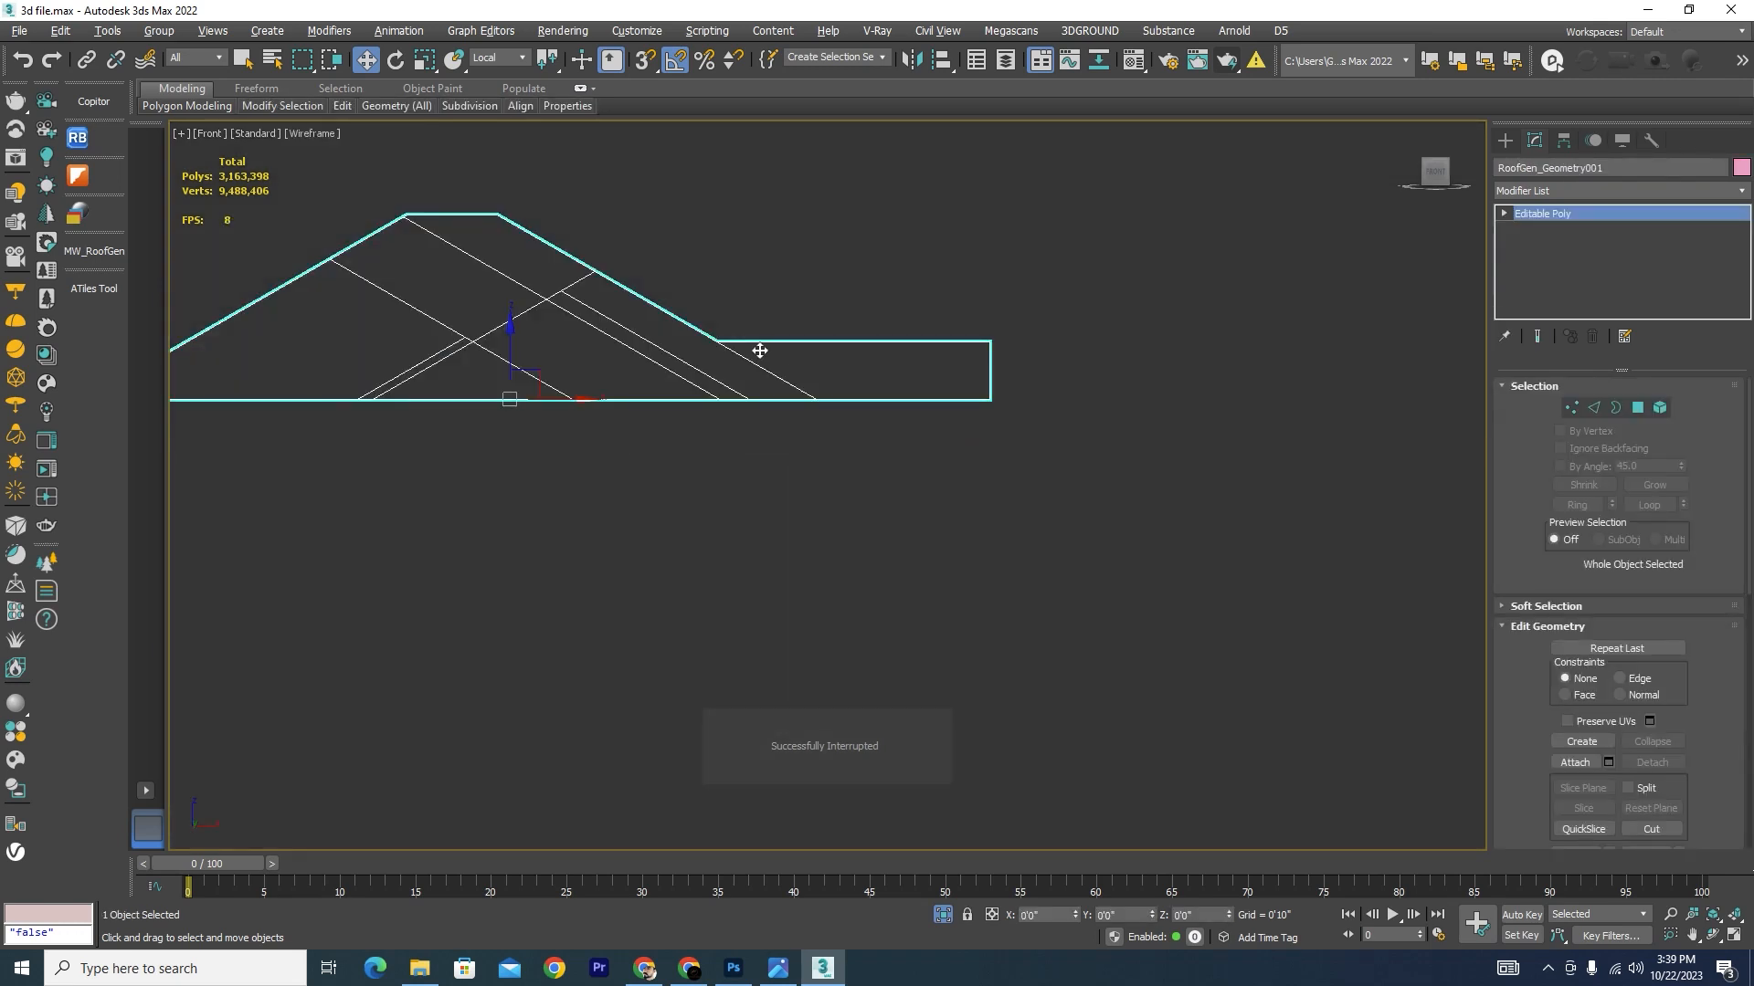
{"action": "scroll", "coordinate": [750, 350], "scroll_direction": "up", "scroll_amount": 3}
Step: Raise the side gable's three ridge vertices vertically to a Z height of about 47'9"
{"action": "left_click", "coordinate": [1572, 408]}
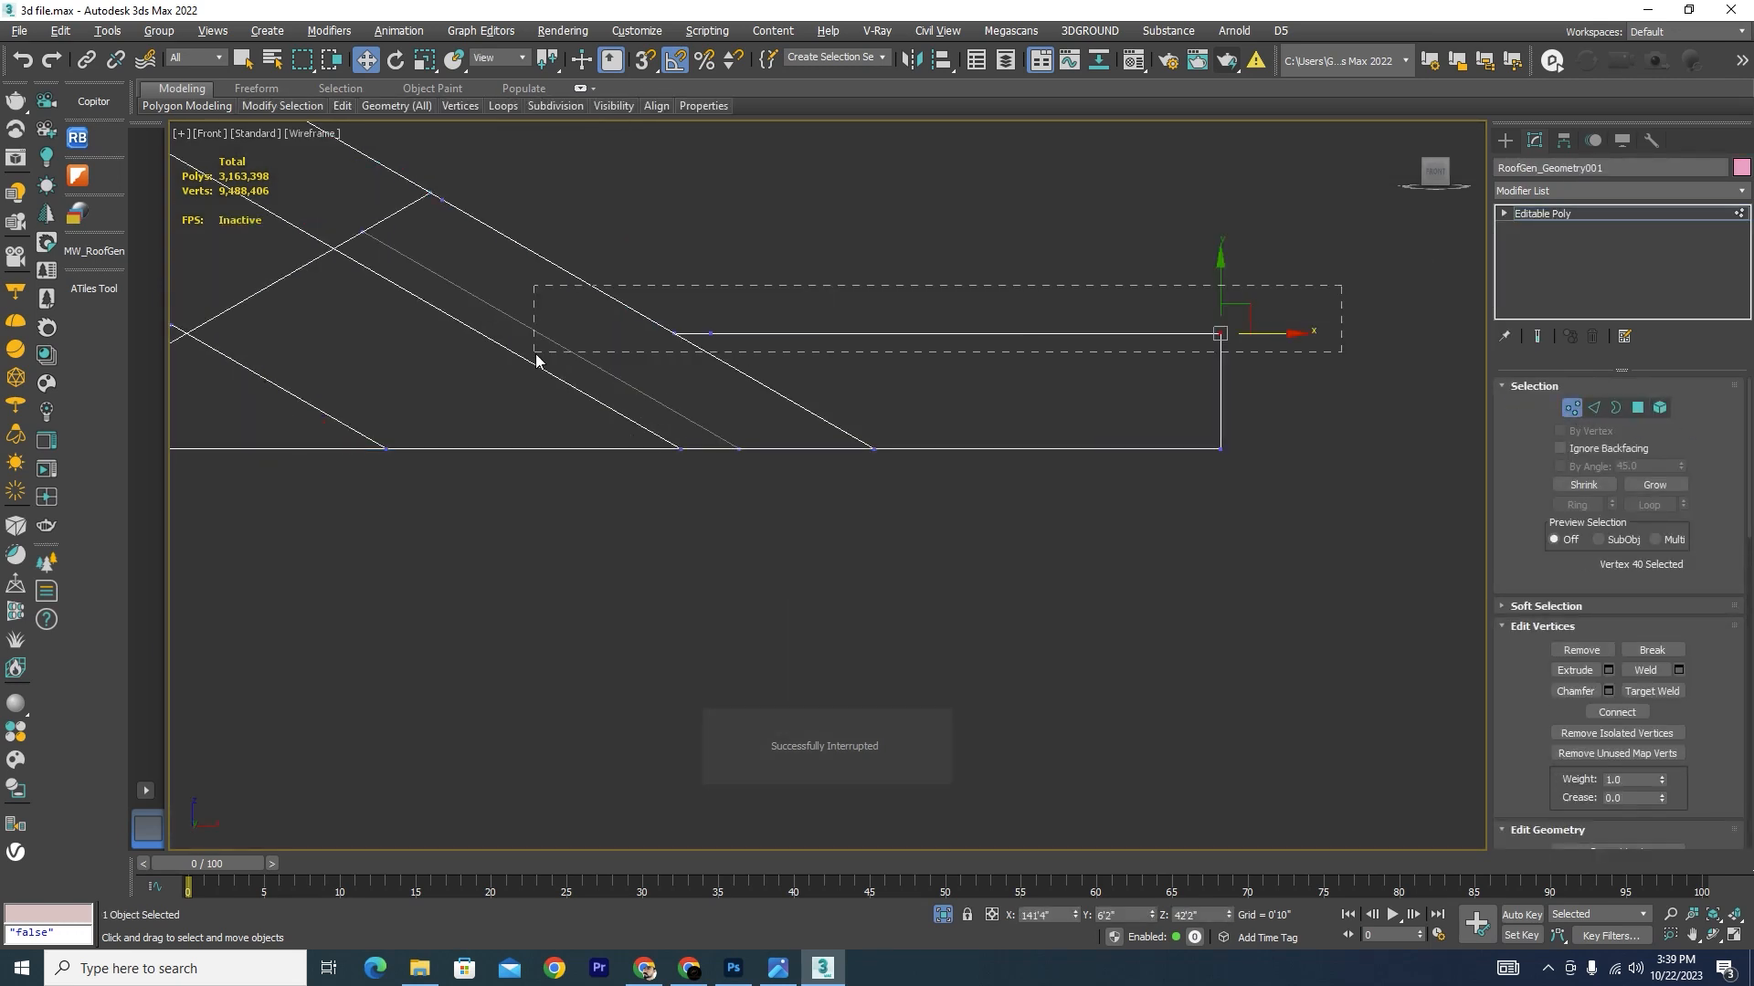
{"action": "left_click_drag", "start_coordinate": [536, 360], "coordinate": [535, 354]}
{"action": "left_click_drag", "start_coordinate": [866, 266], "coordinate": [869, 200]}
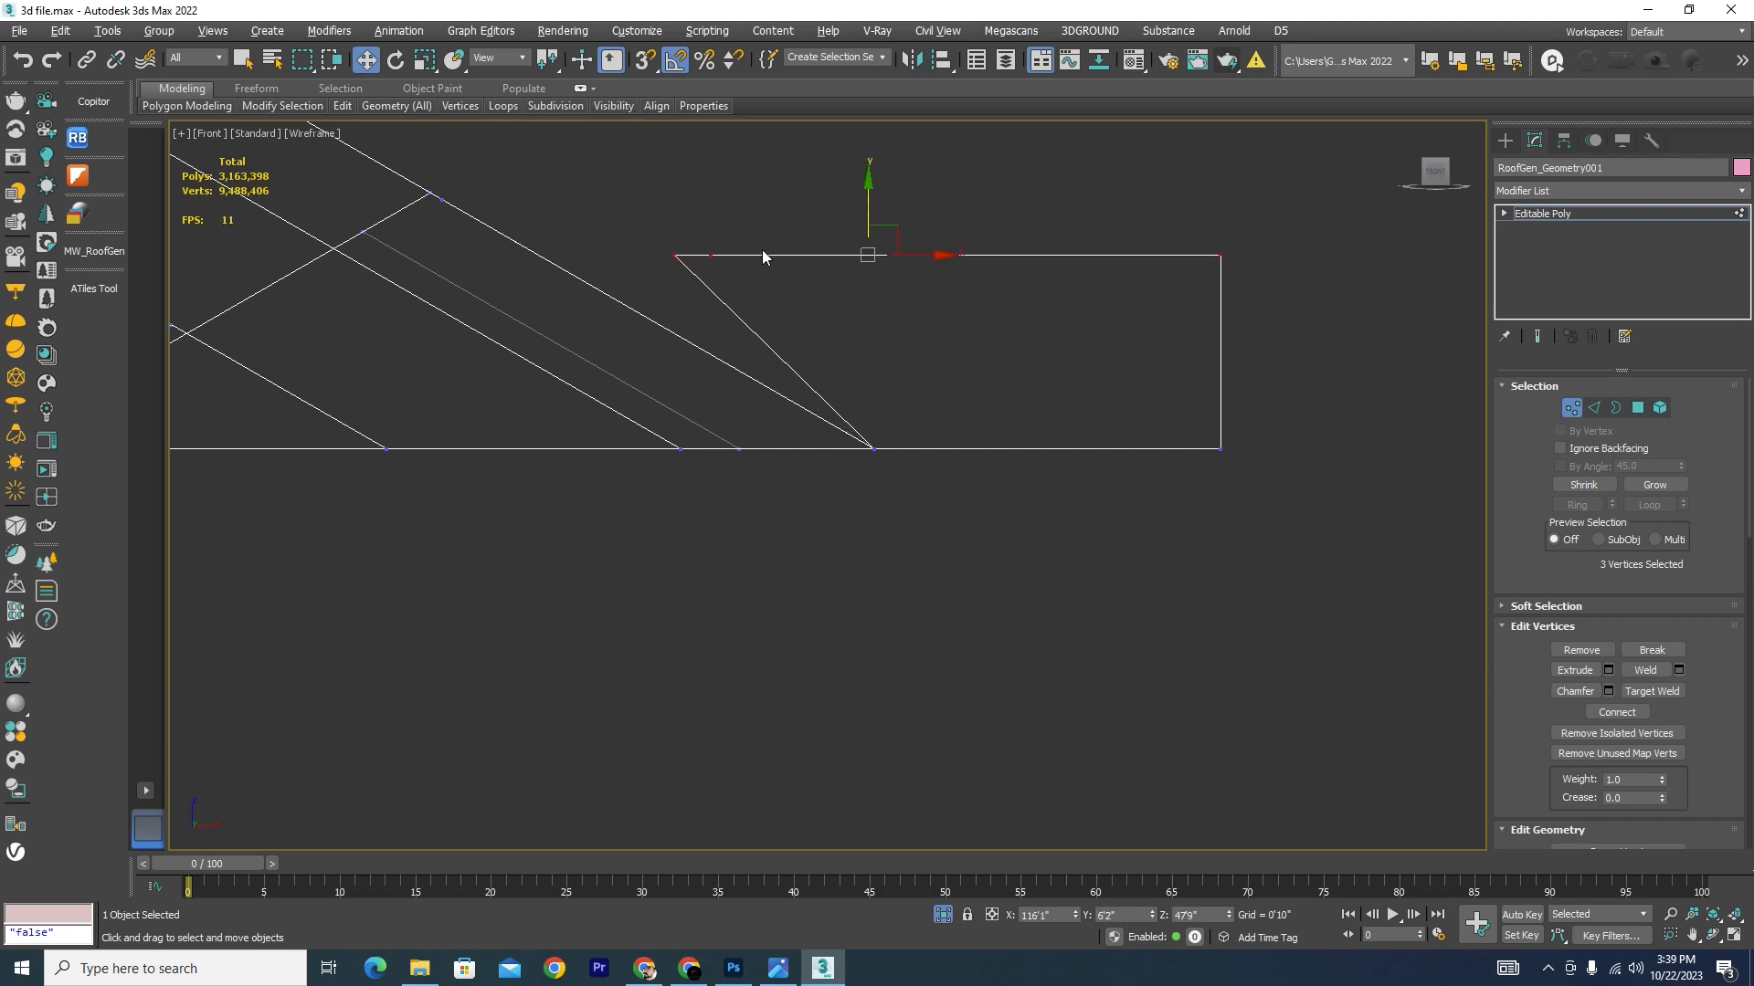
Step: Slide the gable ridge's two inner vertices horizontally toward the main roof slope, to about X 93'9"
{"action": "left_click_drag", "start_coordinate": [735, 232], "coordinate": [634, 283]}
{"action": "left_click_drag", "start_coordinate": [745, 254], "coordinate": [609, 250]}
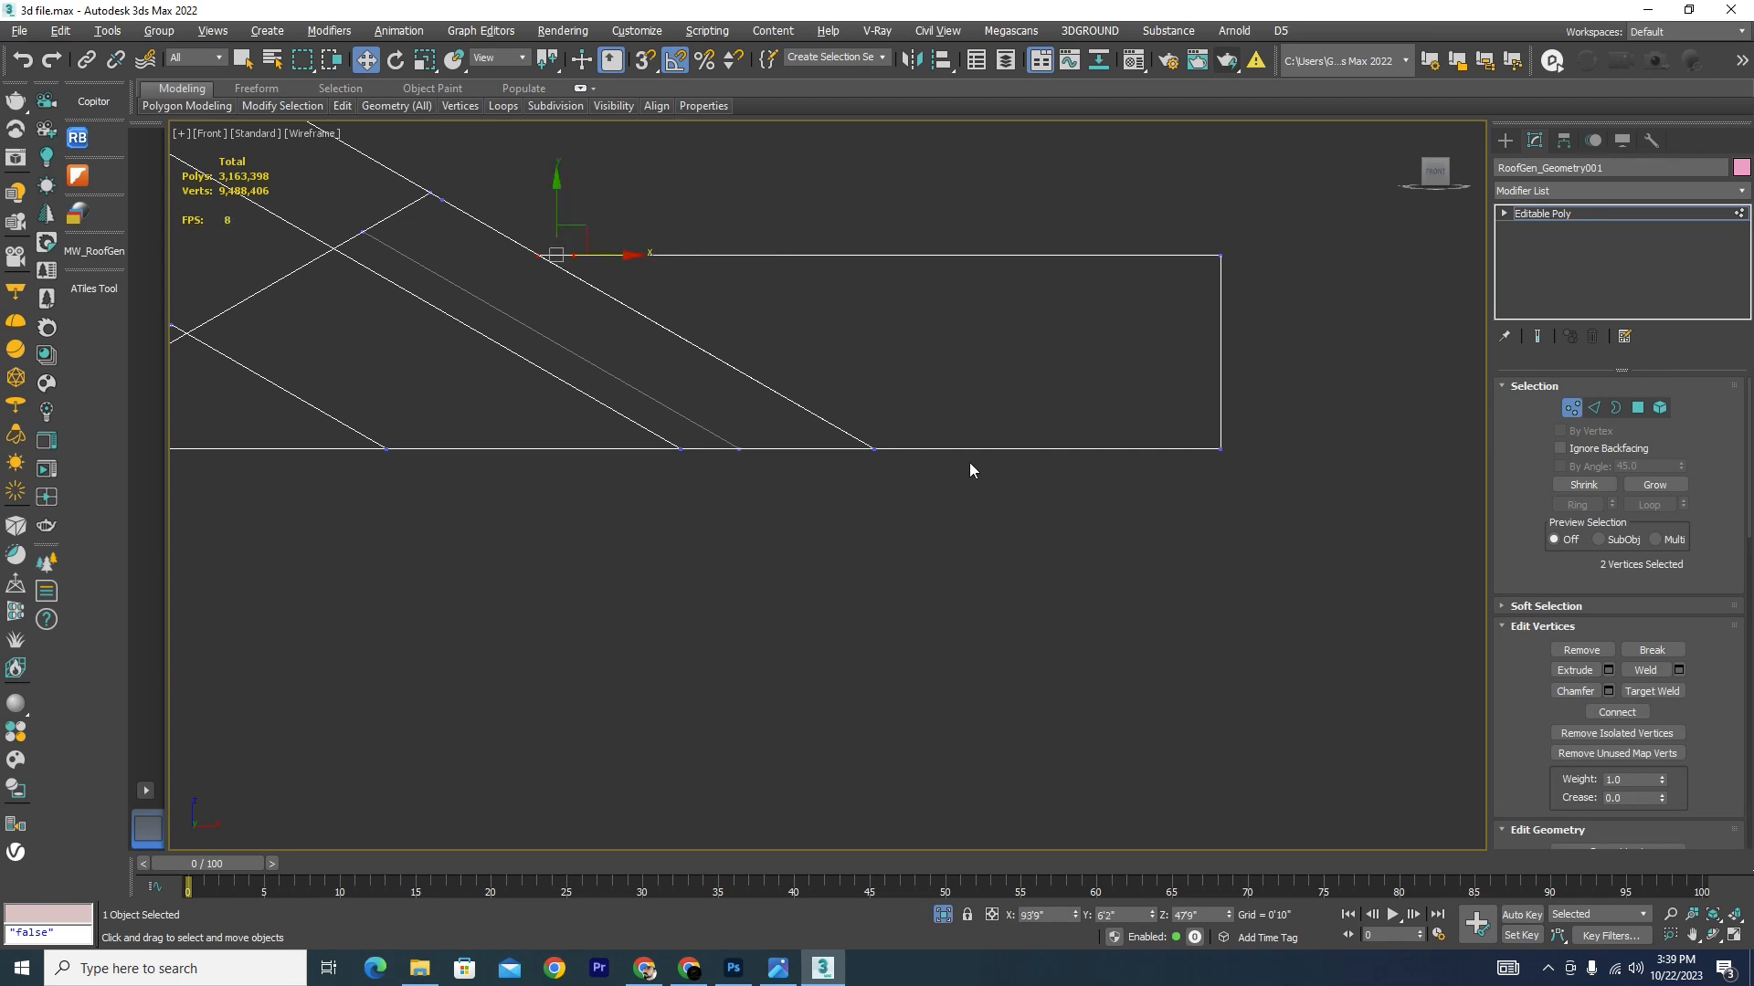
Step: Examine the shape of the raised gable roof in shaded mode from orbit, left and front views
{"action": "key", "text": "F3"}
{"action": "scroll", "coordinate": [986, 462], "scroll_direction": "down", "scroll_amount": 5}
{"action": "mouse_move", "coordinate": [1144, 507]}
{"action": "middle_mouse_down", "text": "alt"}
{"action": "mouse_move", "coordinate": [1034, 513]}
{"action": "mouse_move", "coordinate": [959, 497]}
{"action": "mouse_move", "coordinate": [958, 477]}
{"action": "middle_mouse_up", "text": "alt"}
{"action": "scroll", "coordinate": [920, 382], "scroll_direction": "up", "scroll_amount": 5}
{"action": "scroll", "coordinate": [920, 382], "scroll_direction": "down", "scroll_amount": 5}
{"action": "key", "text": "l"}
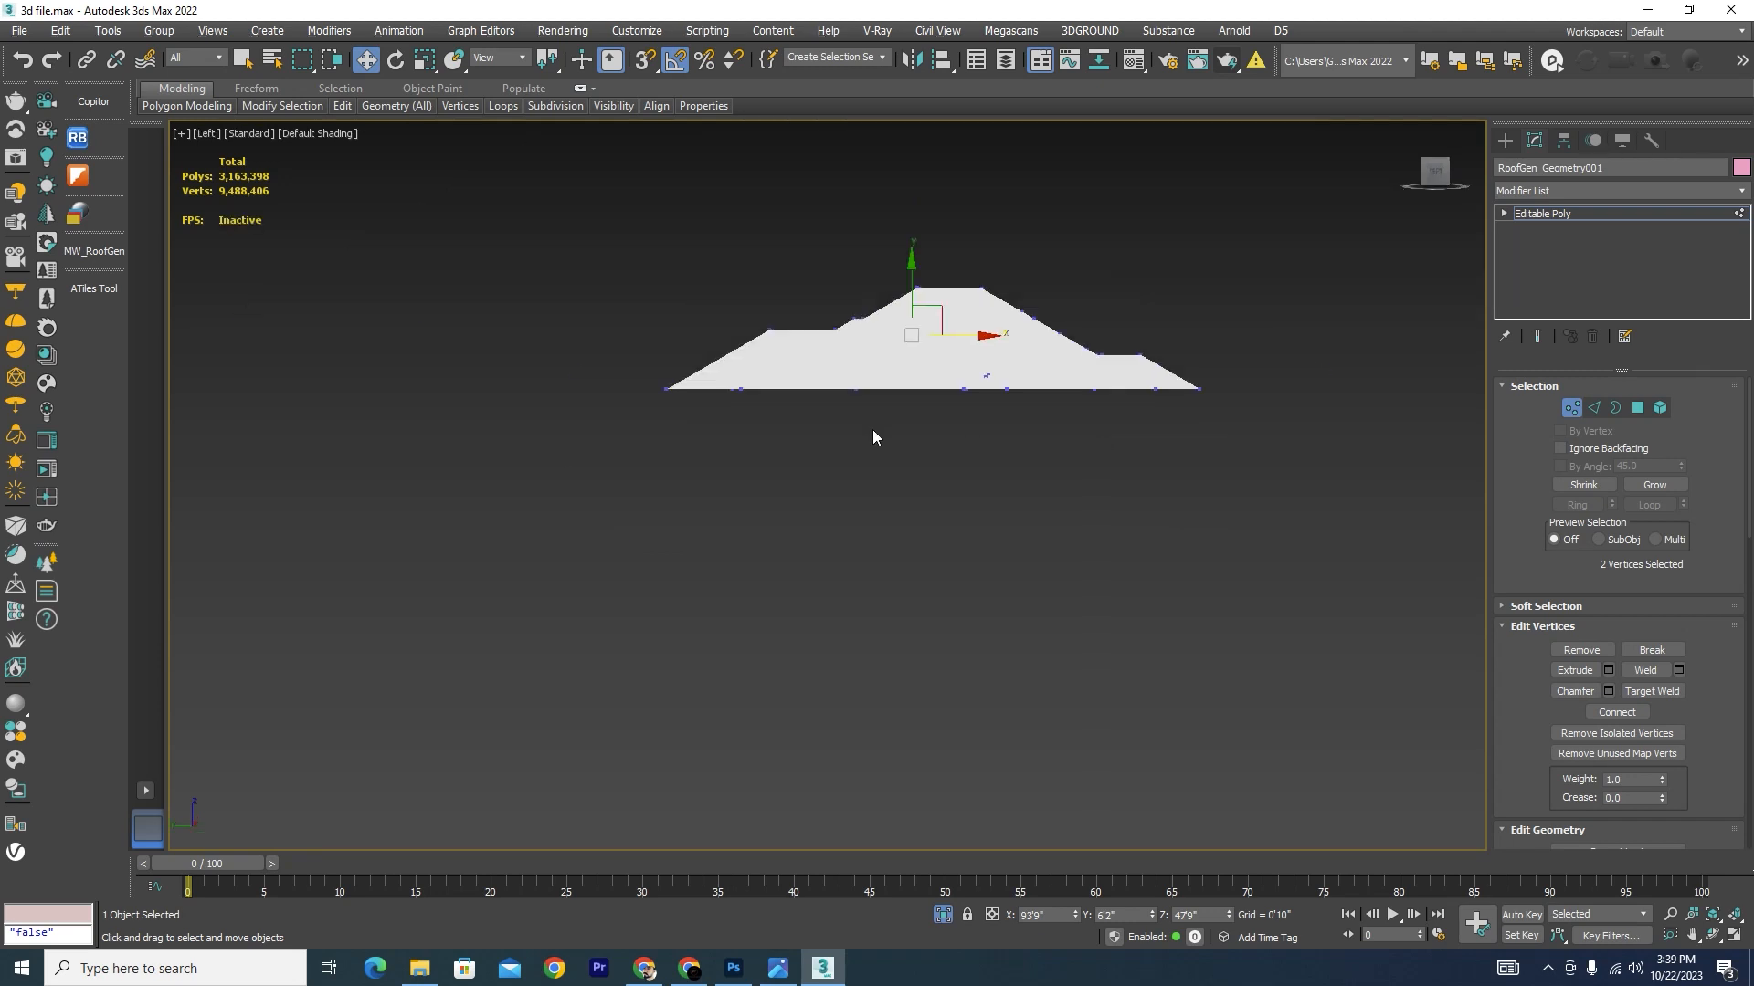
{"action": "scroll", "coordinate": [873, 434], "scroll_direction": "up", "scroll_amount": 5}
{"action": "scroll", "coordinate": [1065, 447], "scroll_direction": "down", "scroll_amount": 5}
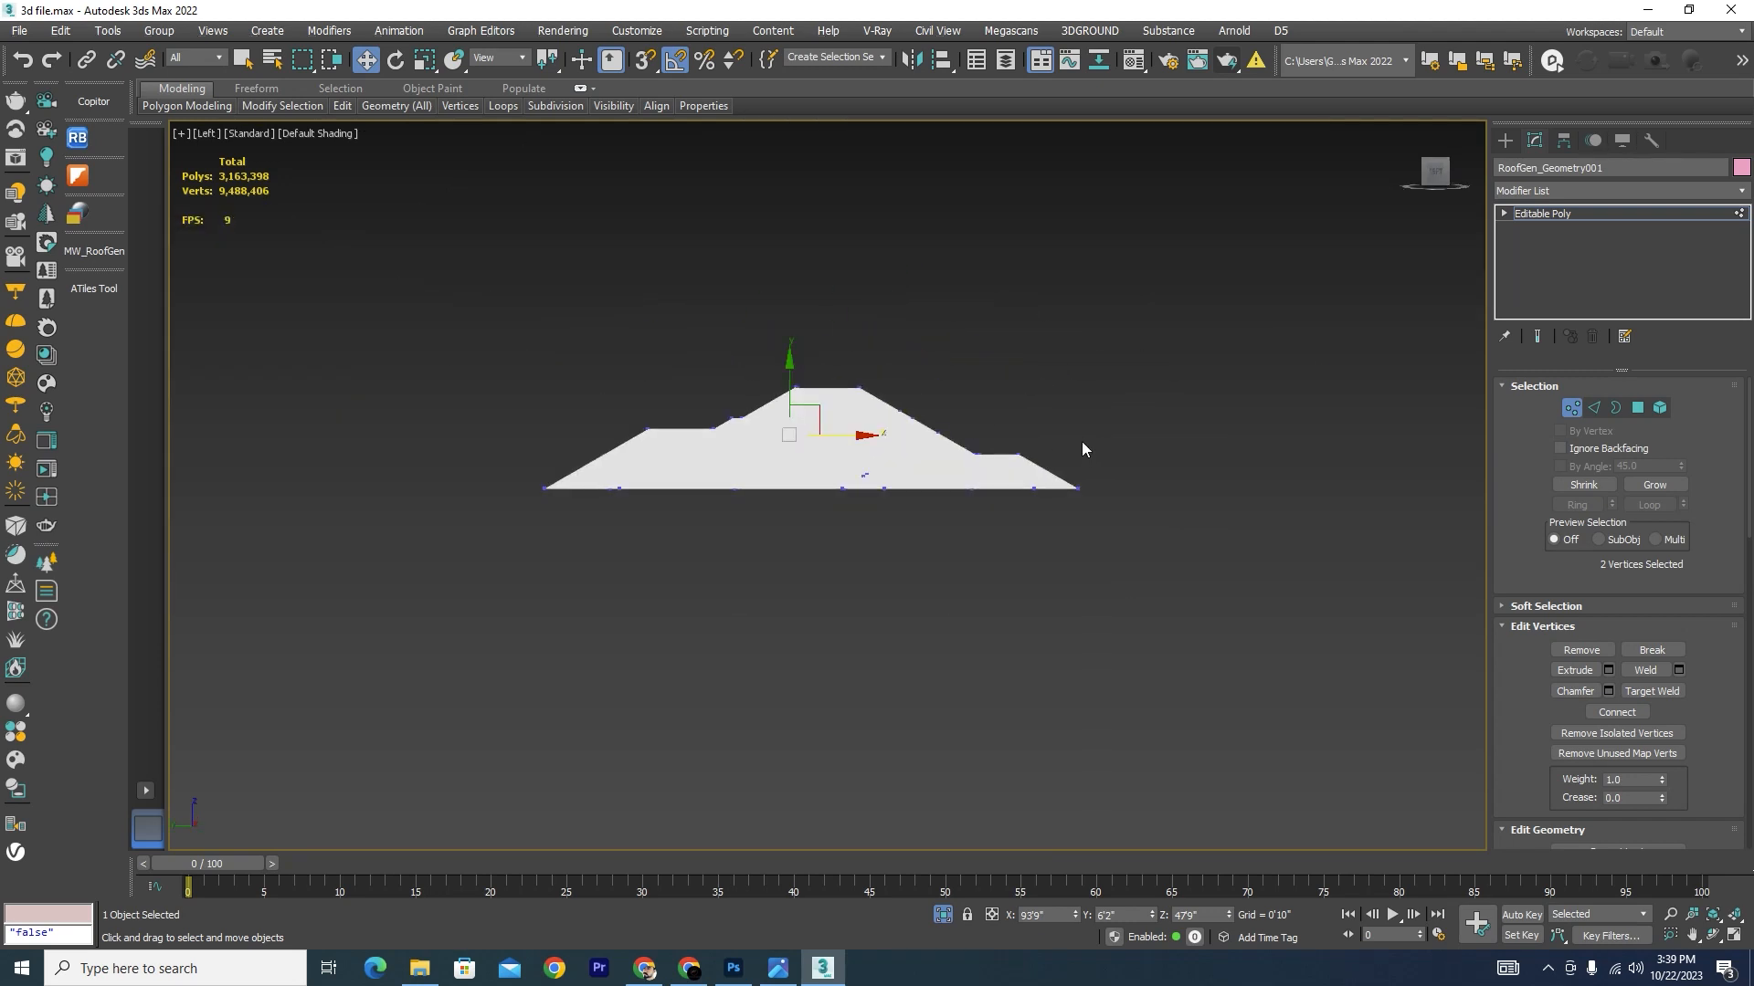
{"action": "key", "text": "f"}
{"action": "scroll", "coordinate": [726, 452], "scroll_direction": "down", "scroll_amount": 5}
{"action": "scroll", "coordinate": [991, 454], "scroll_direction": "up", "scroll_amount": 5}
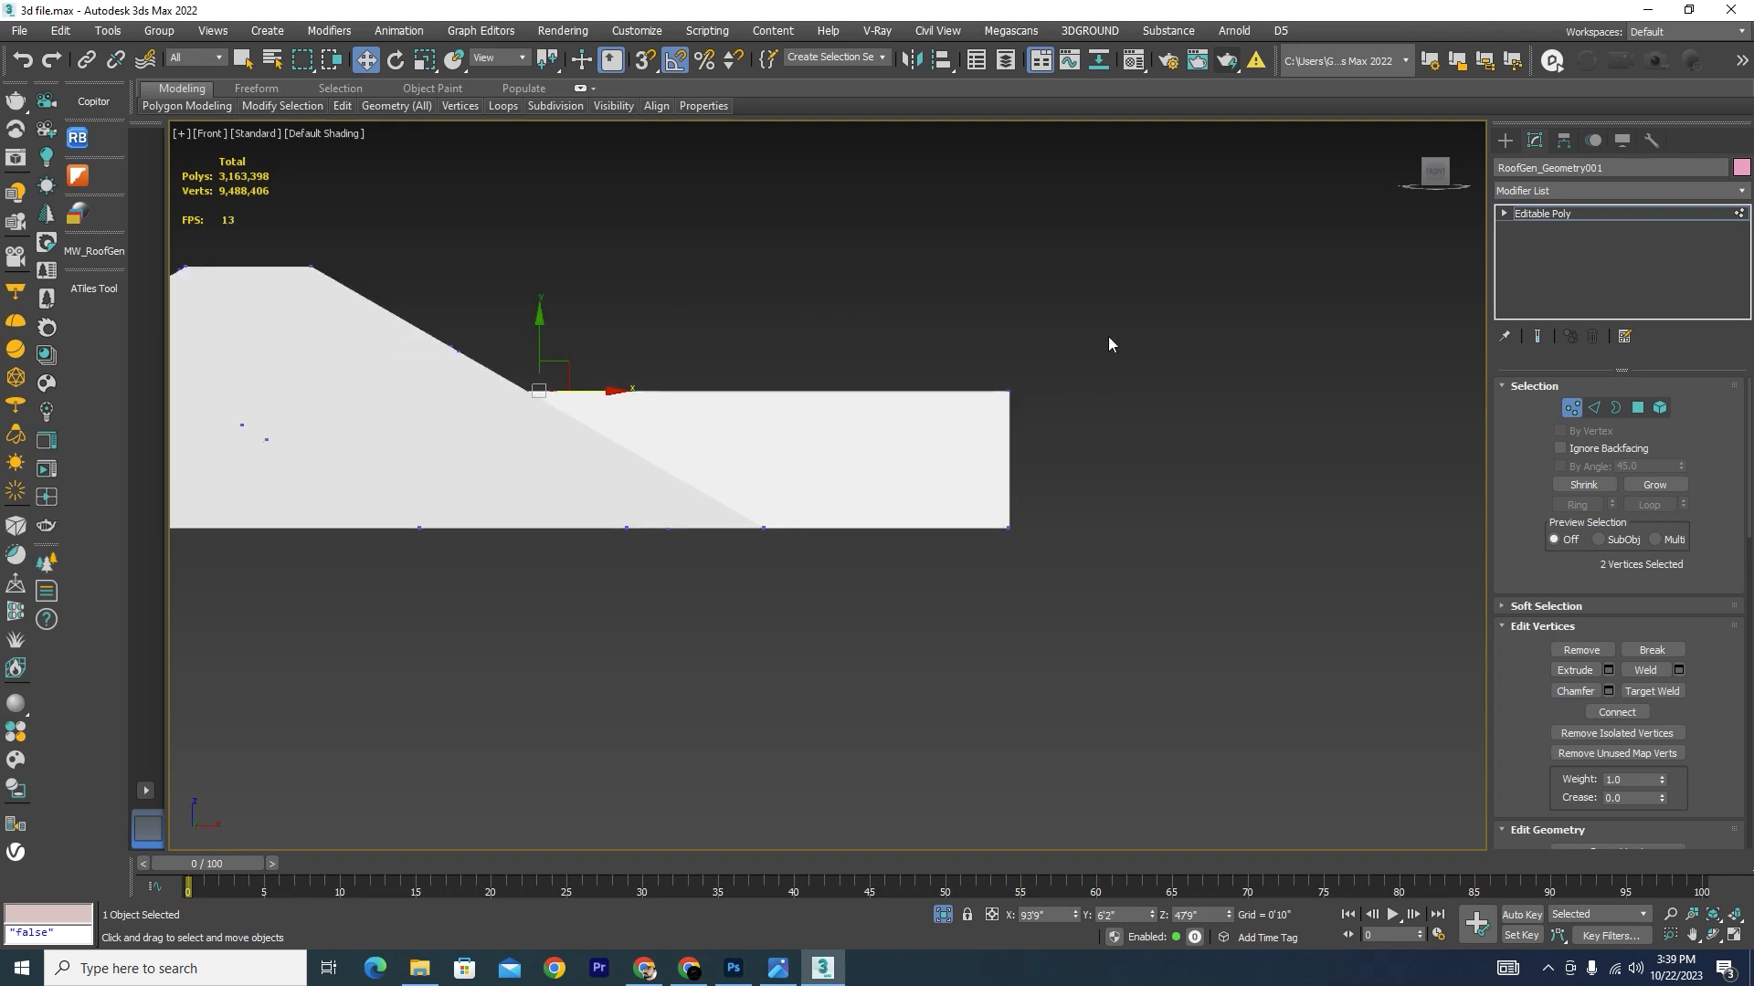
Step: Try to raise the gable ridge further, and undo back to before the inner ridge vertices were slid
{"action": "left_click_drag", "start_coordinate": [1100, 345], "coordinate": [500, 410]}
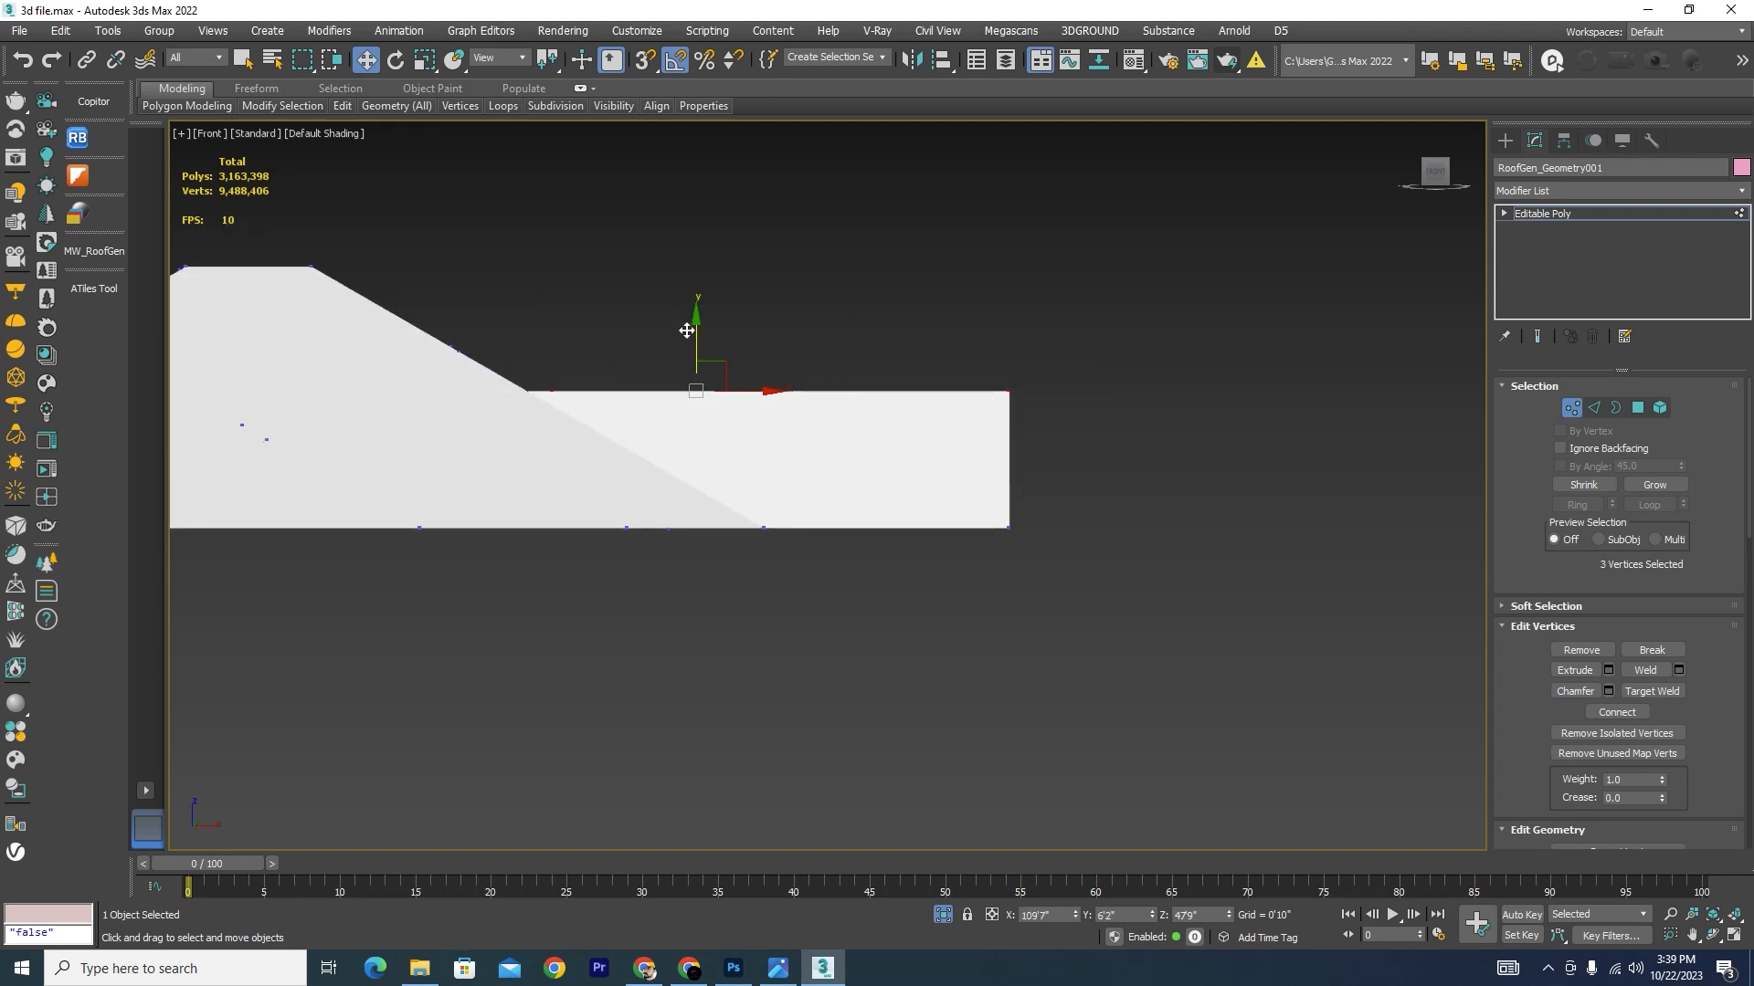
{"action": "key", "text": "F3"}
{"action": "scroll", "coordinate": [568, 405], "scroll_direction": "up", "scroll_amount": 6}
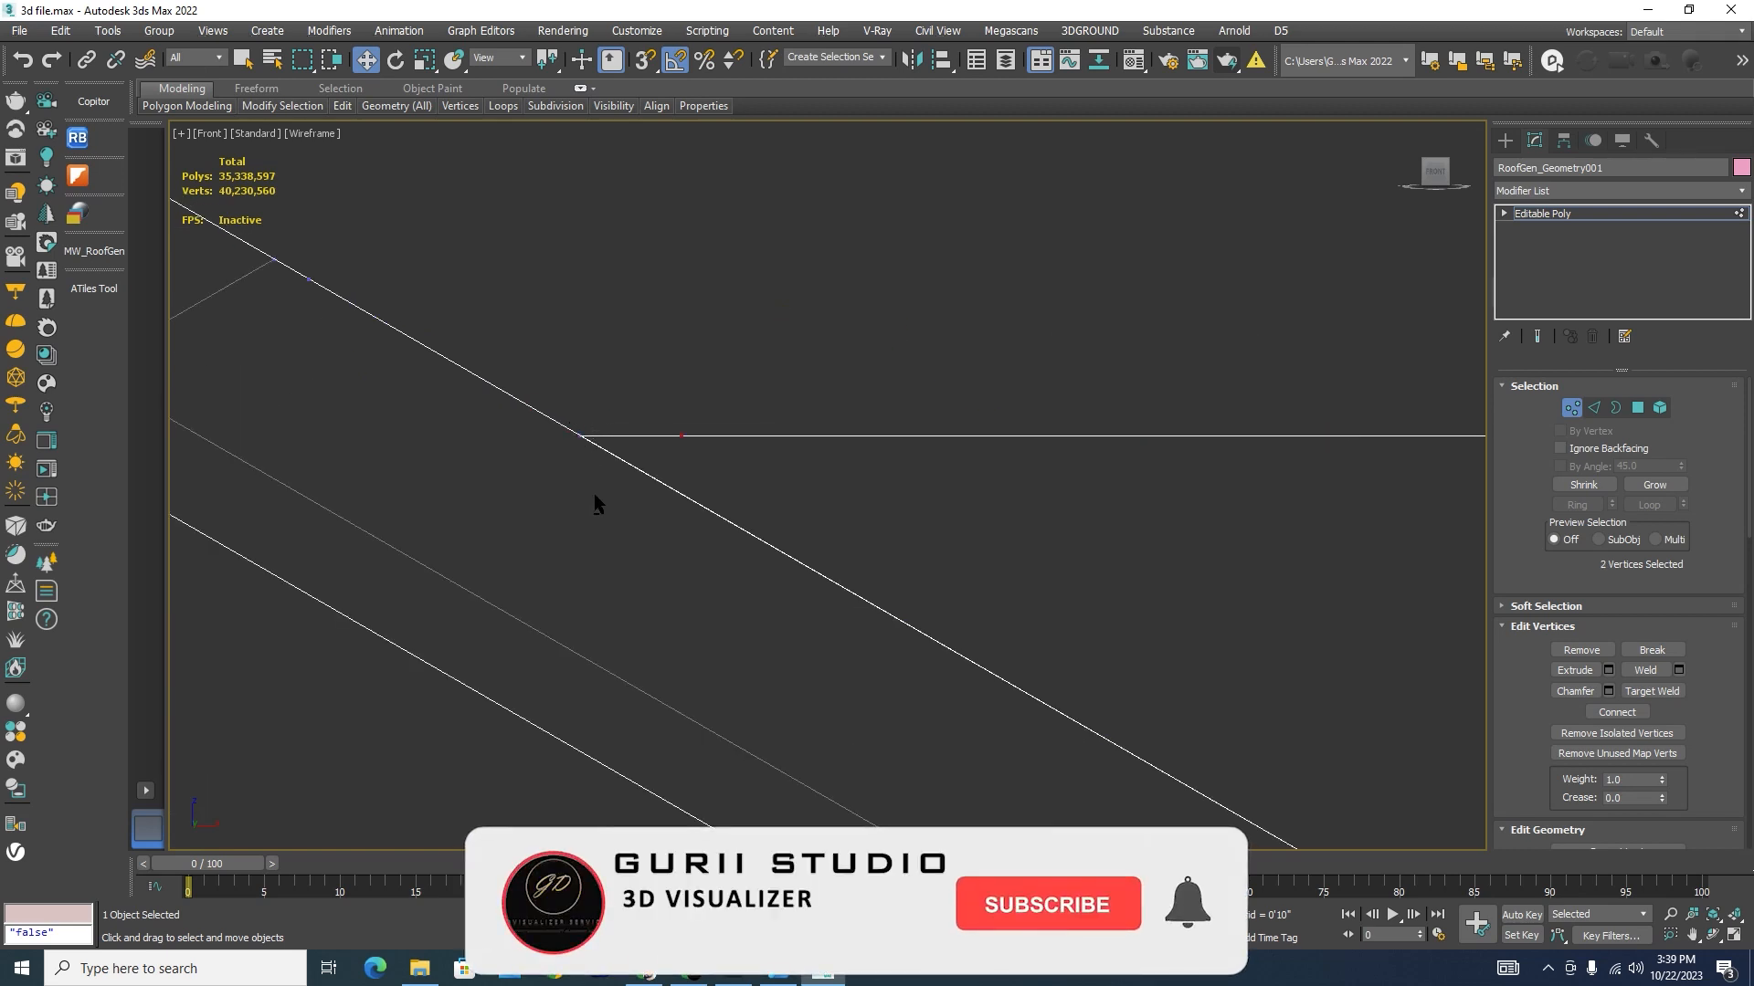
{"action": "scroll", "coordinate": [593, 501], "scroll_direction": "down", "scroll_amount": 5}
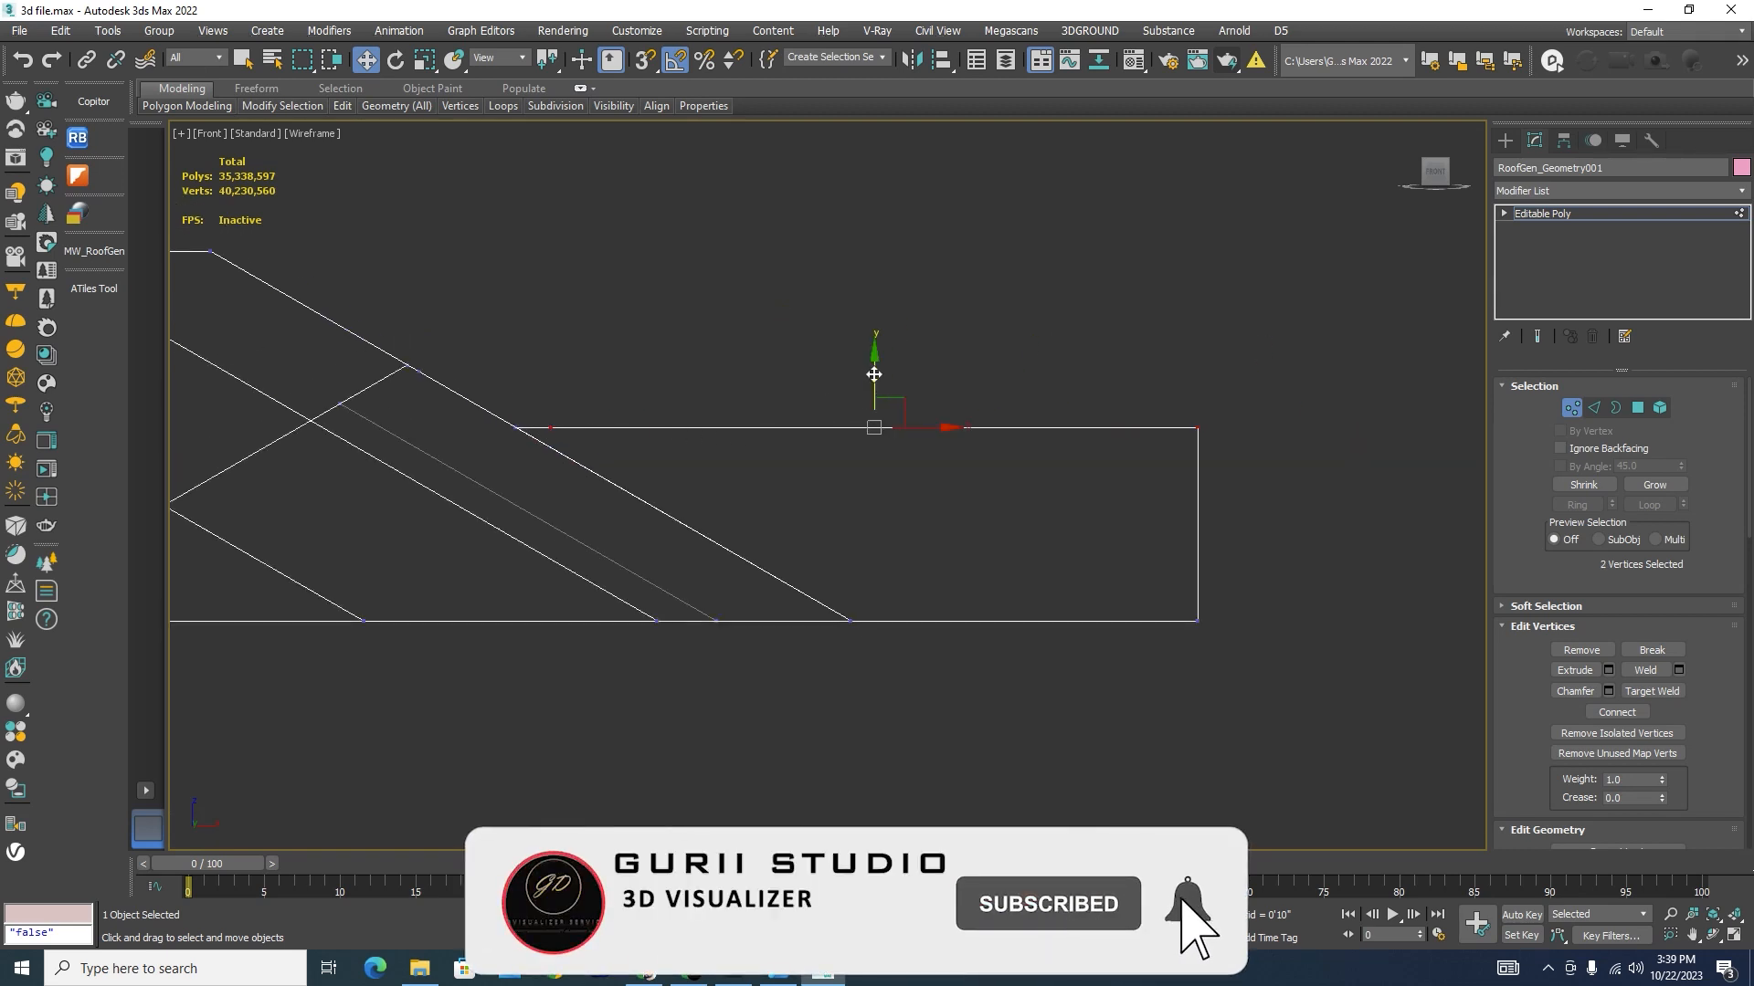
{"action": "left_click_drag", "start_coordinate": [875, 375], "coordinate": [873, 359]}
{"action": "key", "text": "ctrl+z"}
{"action": "key", "text": "ctrl+z"}
{"action": "key", "text": "ctrl+z"}
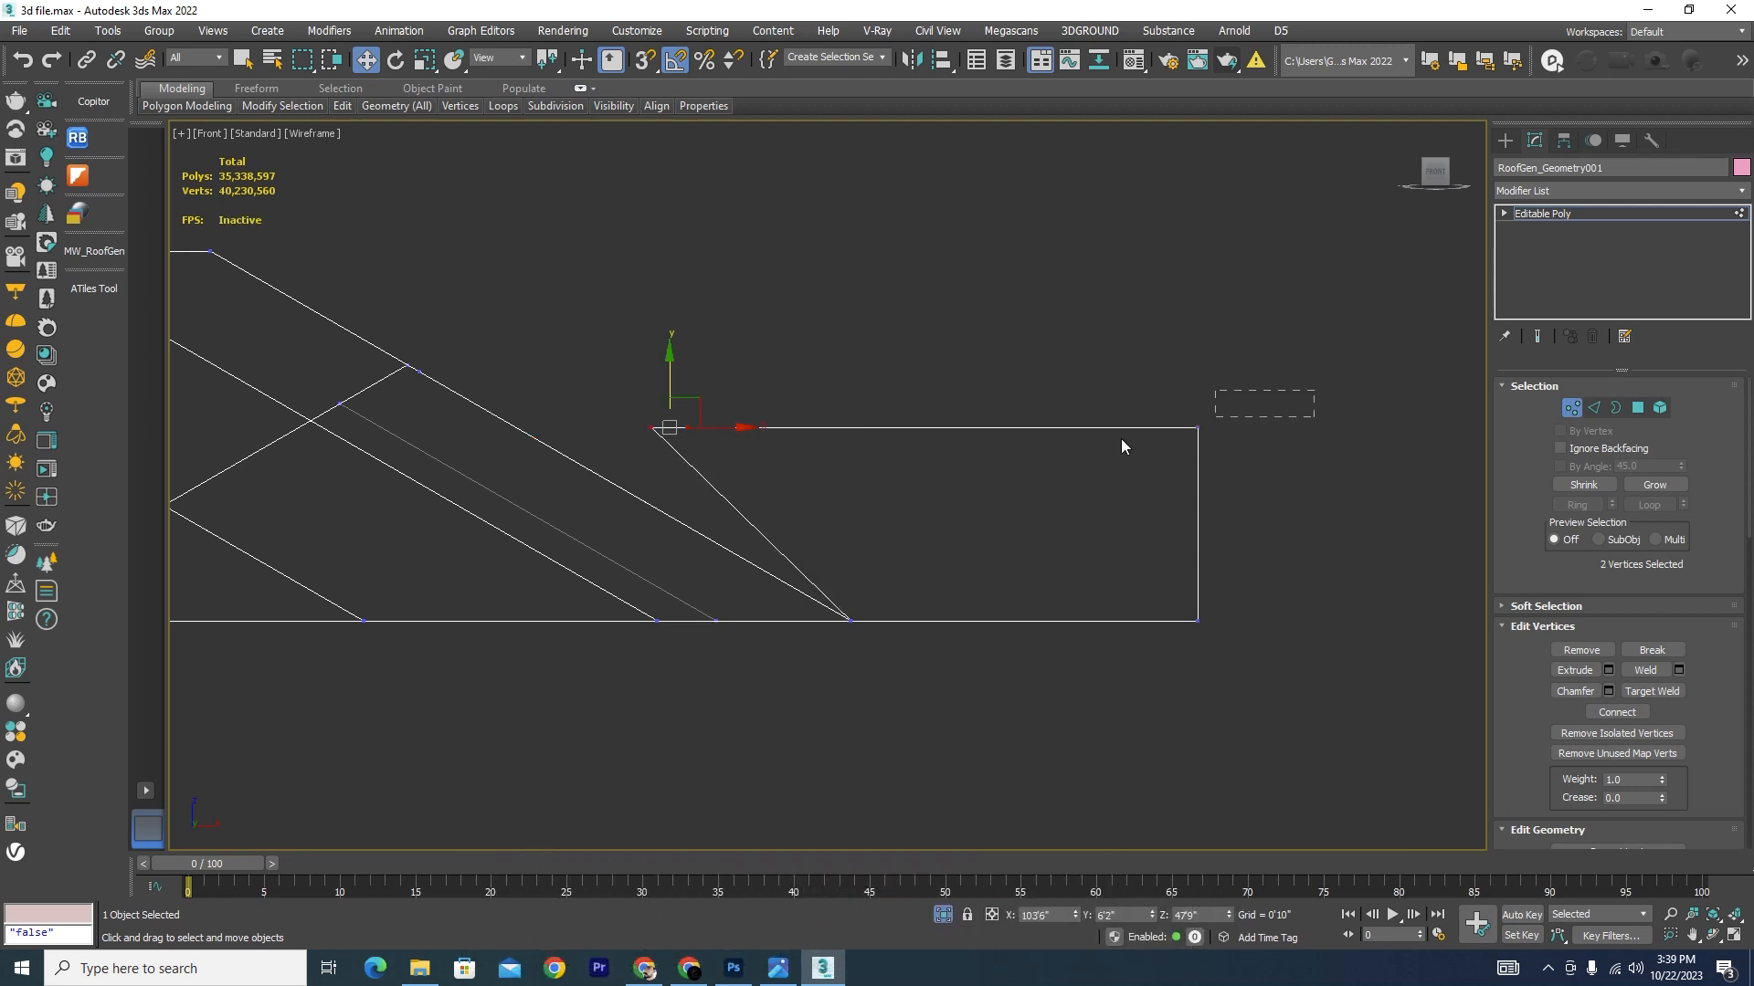
Step: Add the gable's outer ridge vertex to the selection and raise all three ridge vertices to about Z 50'2"
{"action": "left_click_drag", "start_coordinate": [1121, 445], "coordinate": [1119, 447], "text": "ctrl"}
{"action": "left_click_drag", "start_coordinate": [849, 369], "coordinate": [852, 337]}
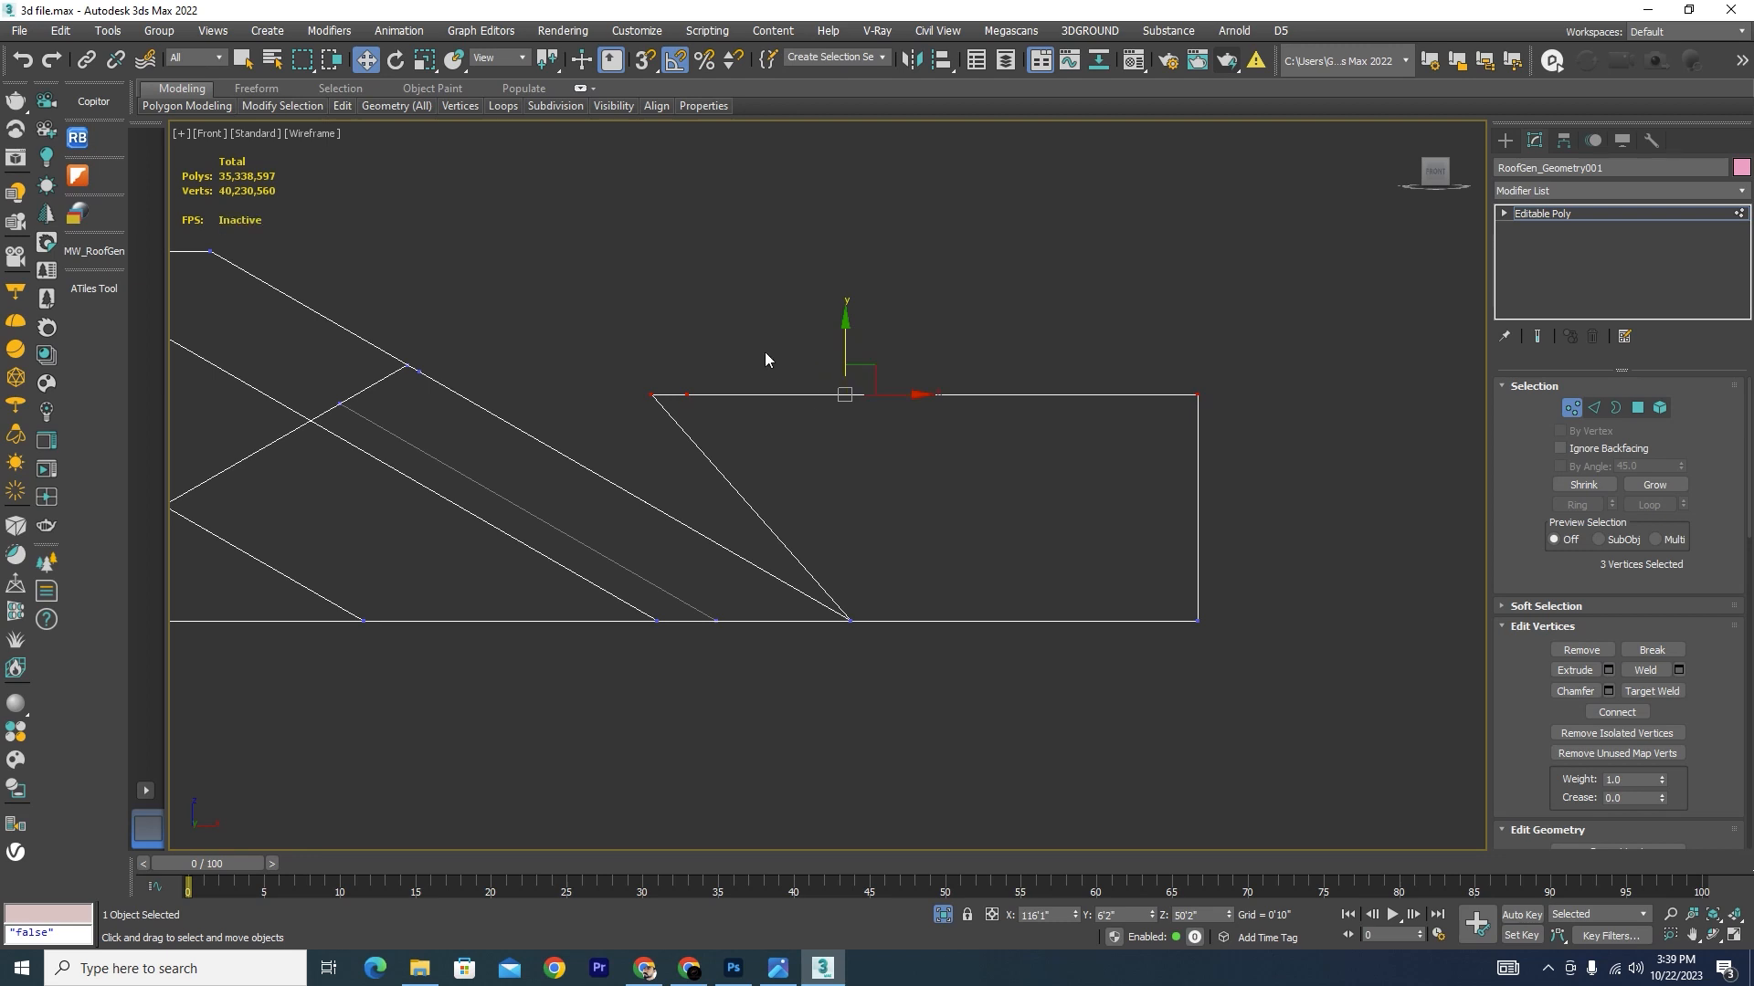
Step: Slide the gable ridge's two inner vertices into the main roof slope, to about X 89'8", and leave vertex editing
{"action": "left_click_drag", "start_coordinate": [617, 358], "coordinate": [809, 408]}
{"action": "left_click_drag", "start_coordinate": [668, 394], "coordinate": [521, 393]}
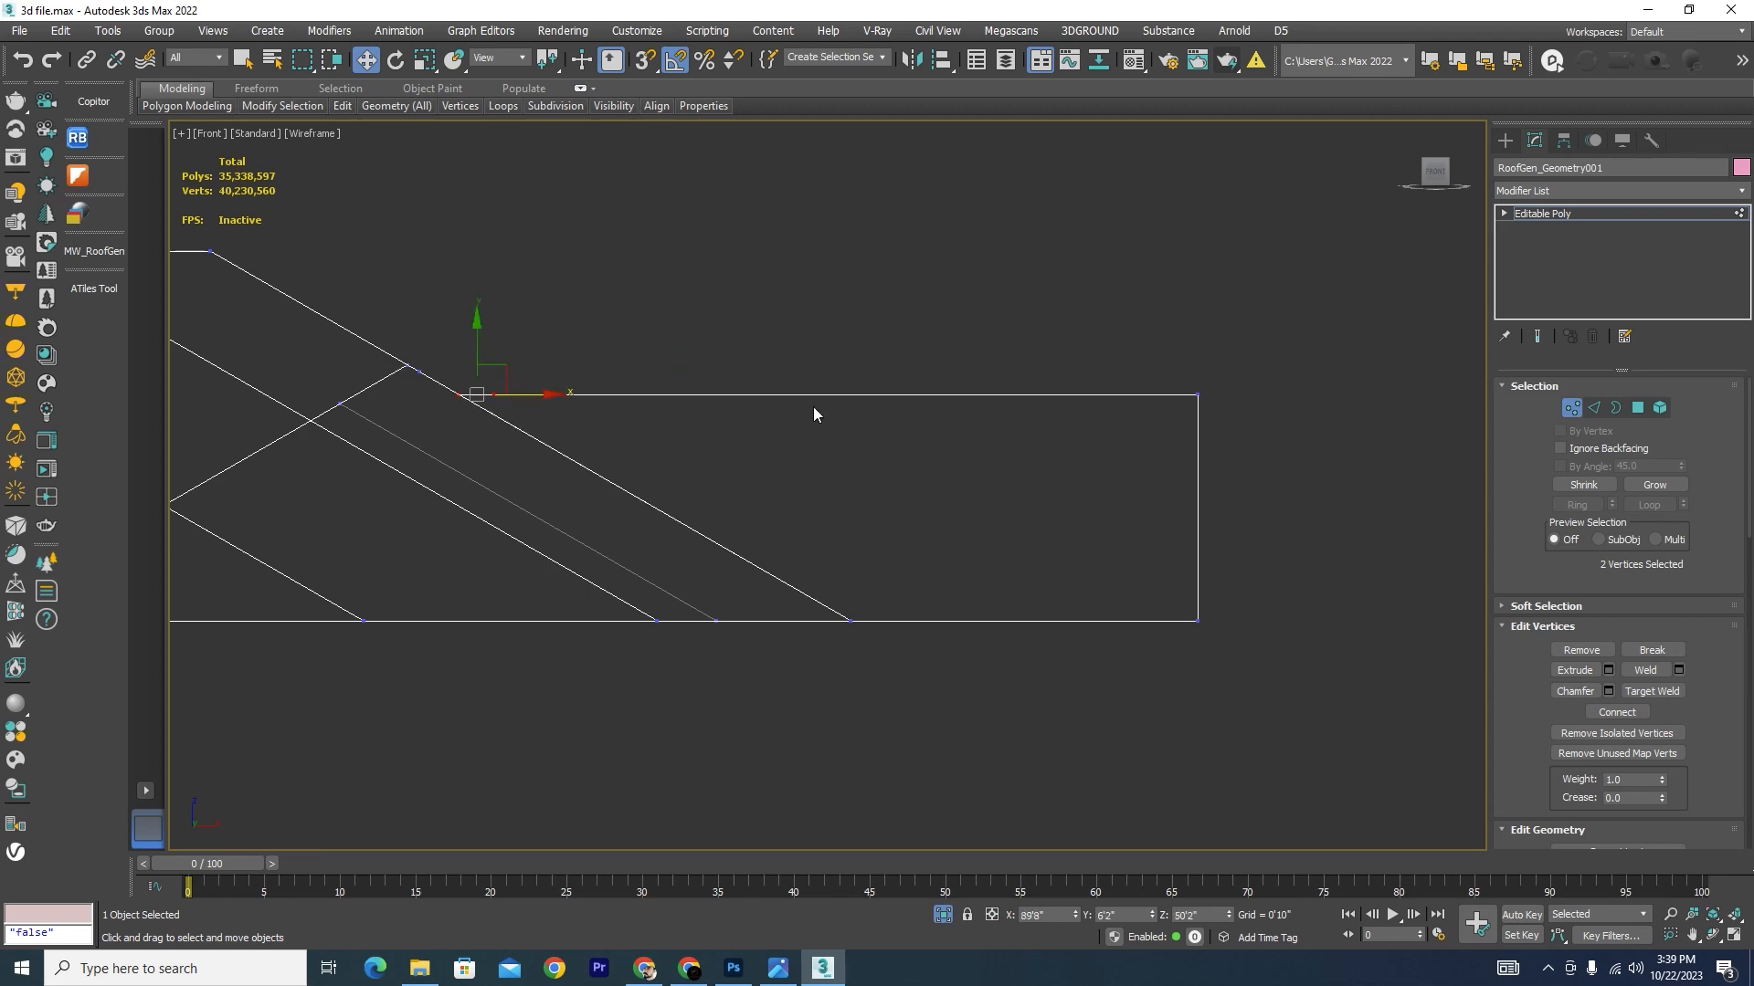
{"action": "scroll", "coordinate": [814, 407], "scroll_direction": "down", "scroll_amount": 5}
{"action": "scroll", "coordinate": [903, 411], "scroll_direction": "up", "scroll_amount": 5}
{"action": "left_click", "coordinate": [1571, 408]}
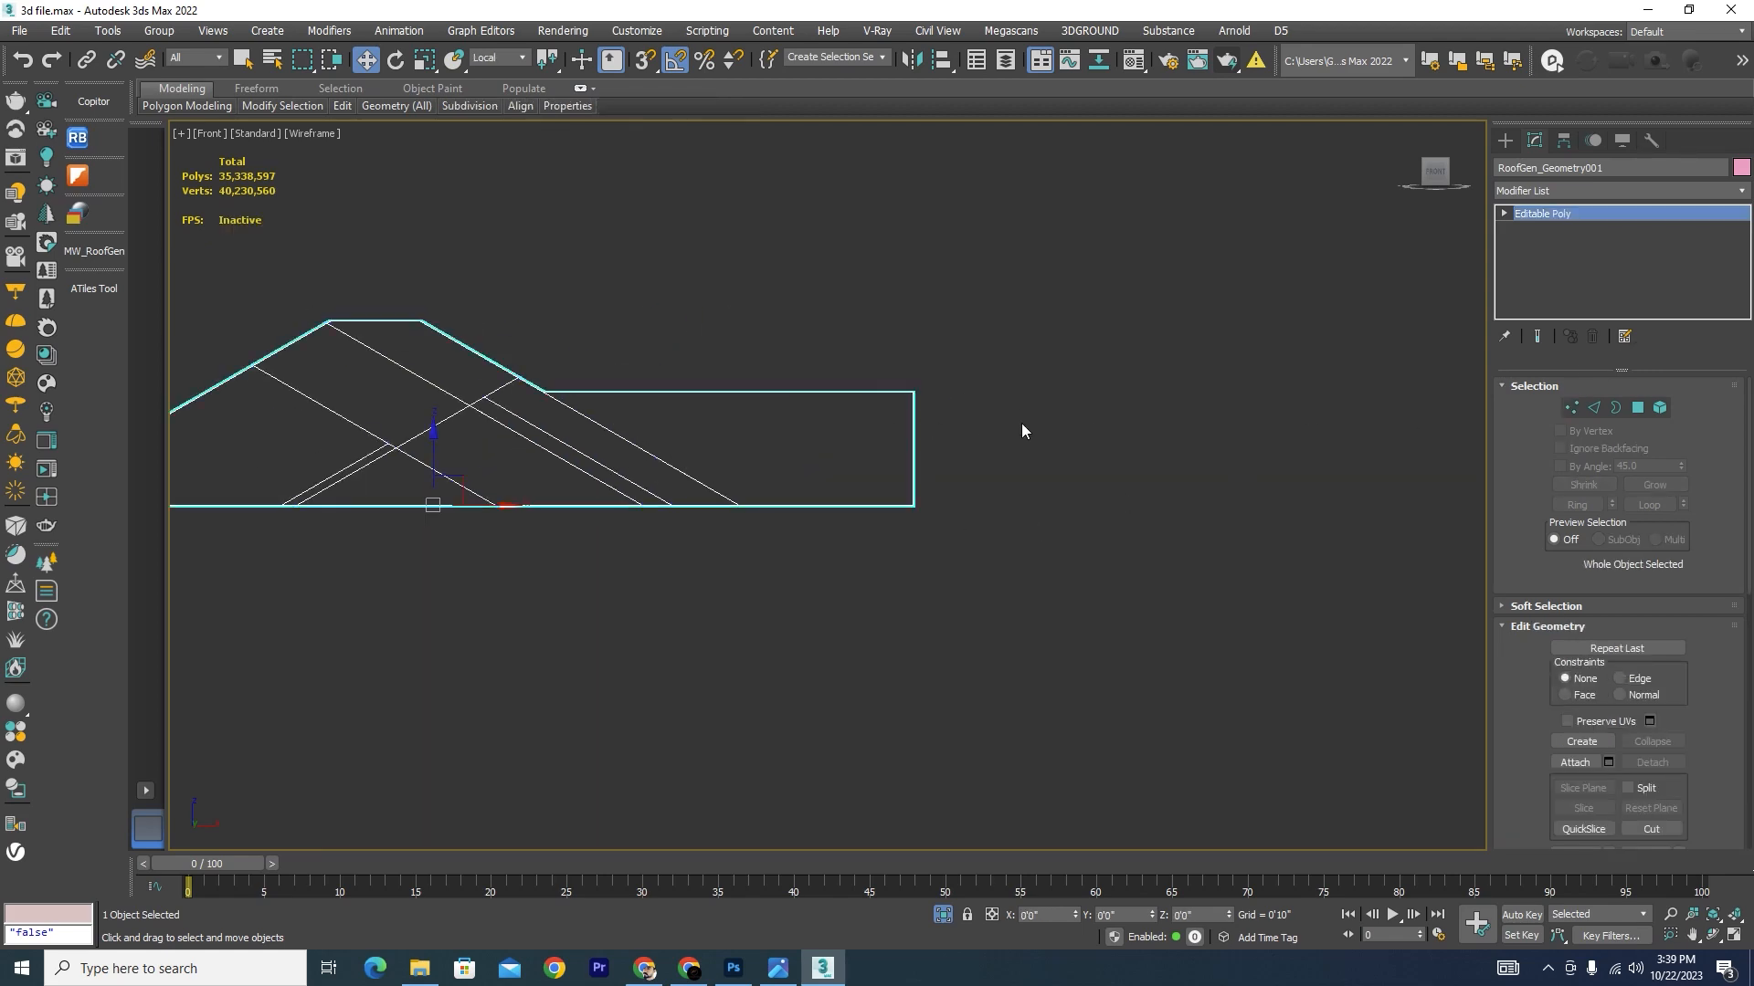
Step: Check the facade reference photo again, then end isolation and view the whole building in shaded mode
{"action": "left_click", "coordinate": [778, 968]}
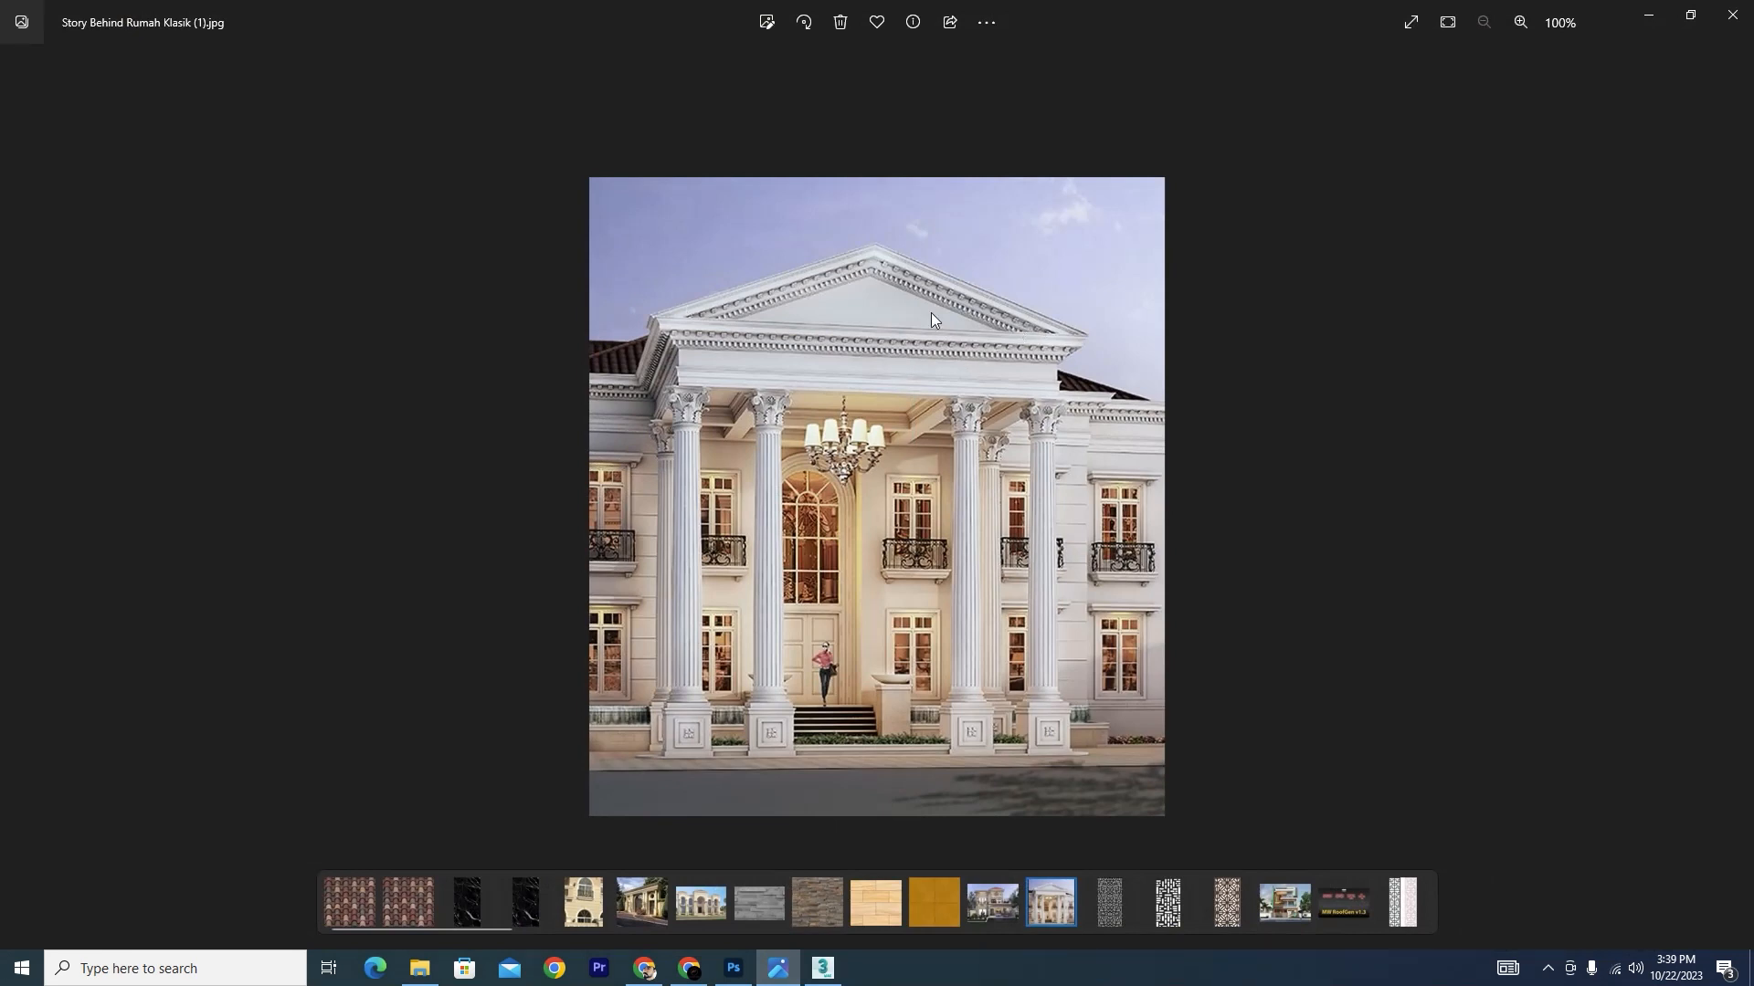
{"action": "left_click", "coordinate": [1651, 14]}
{"action": "left_click", "coordinate": [942, 915]}
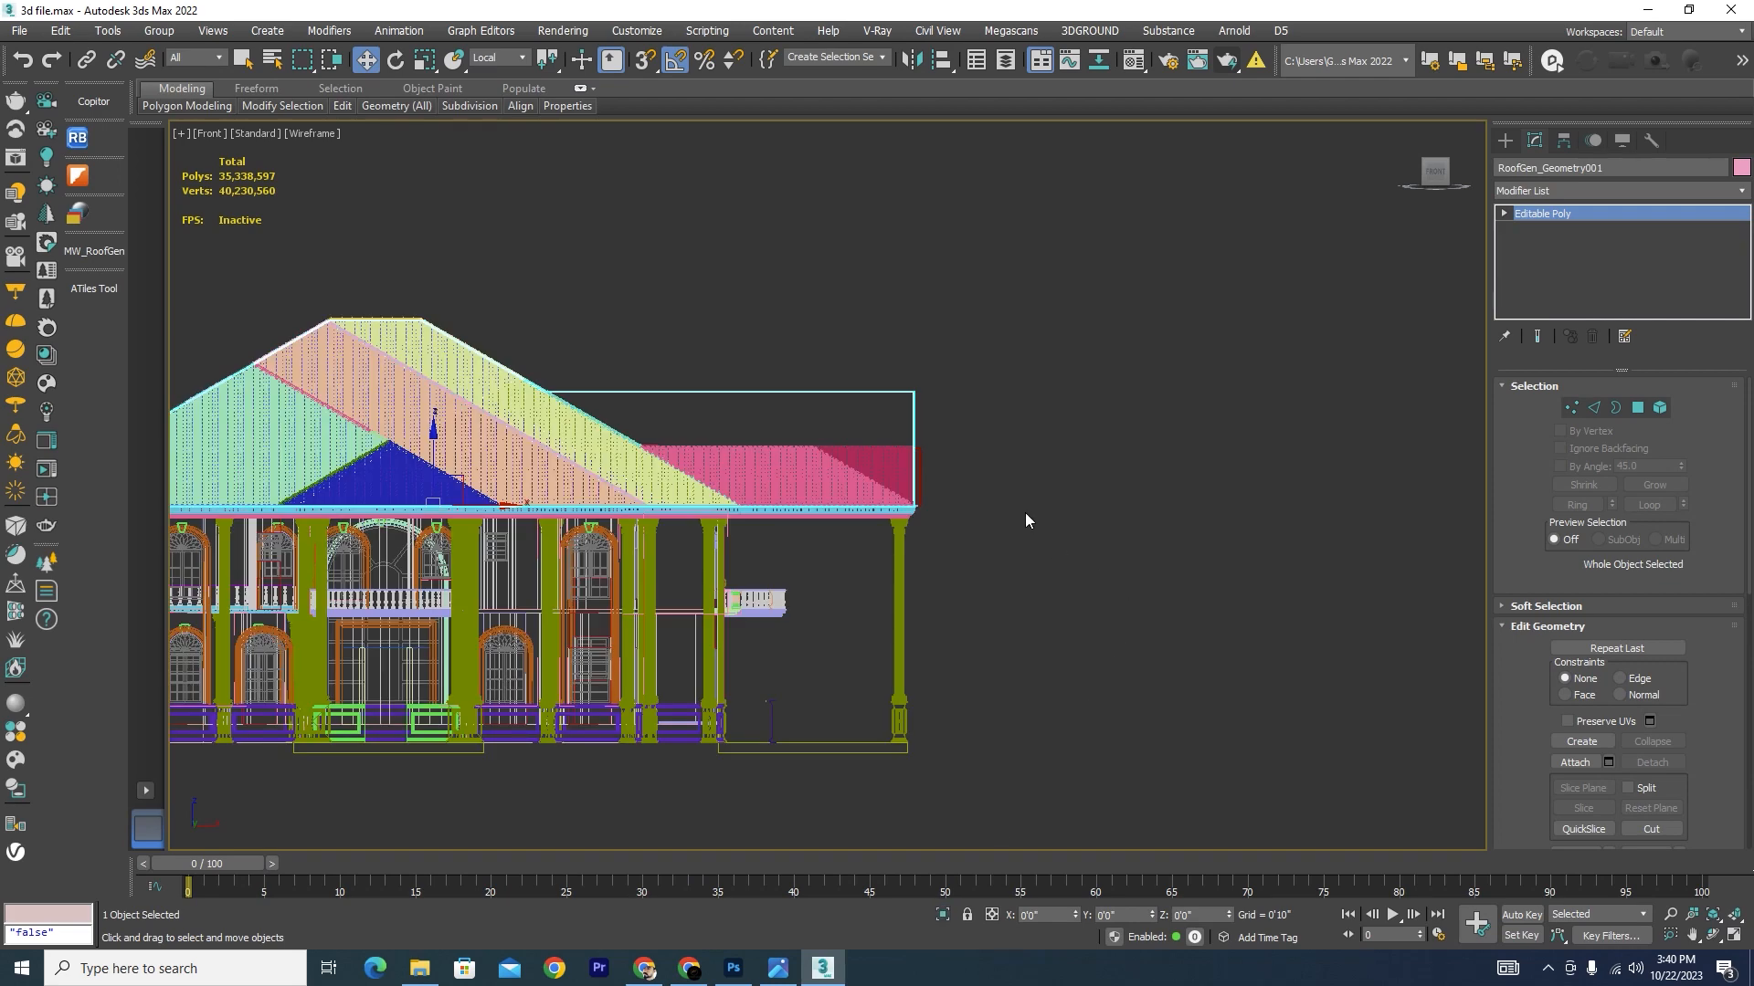
{"action": "mouse_move", "coordinate": [1005, 546]}
{"action": "middle_mouse_down", "text": "alt"}
{"action": "mouse_move", "coordinate": [983, 560]}
{"action": "mouse_move", "coordinate": [1010, 654]}
{"action": "middle_mouse_up", "text": "alt"}
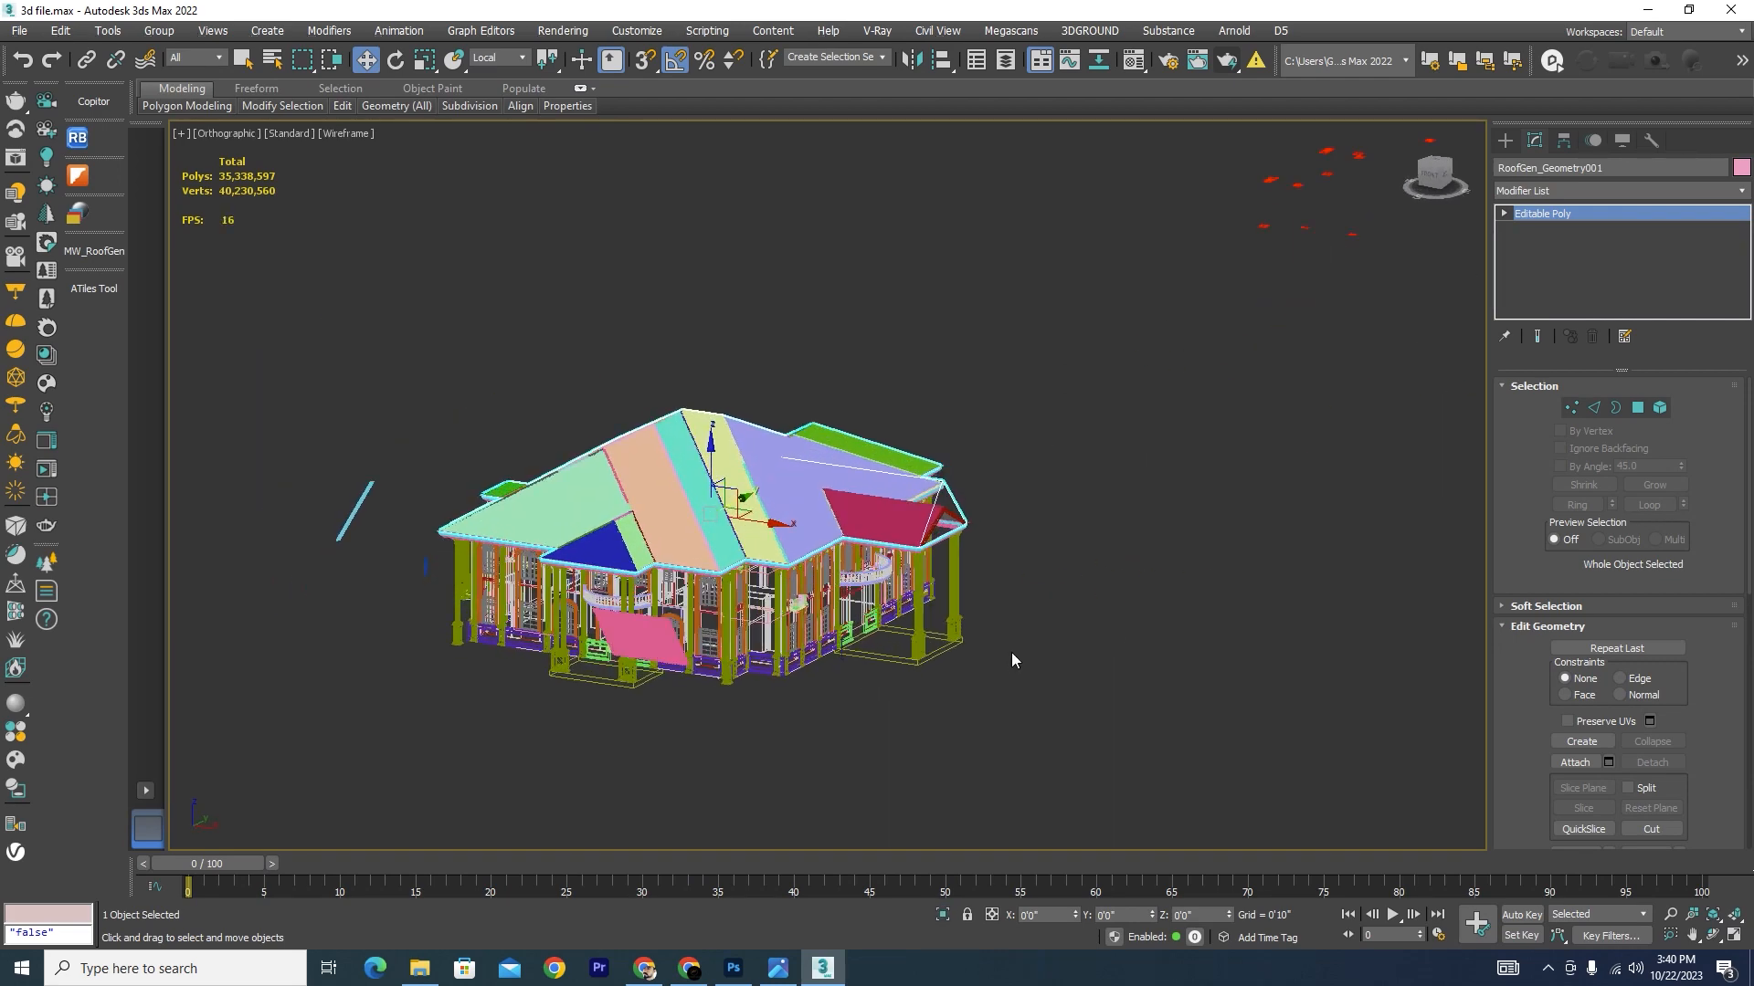
{"action": "key", "text": "F3"}
{"action": "scroll", "coordinate": [958, 523], "scroll_direction": "up", "scroll_amount": 5}
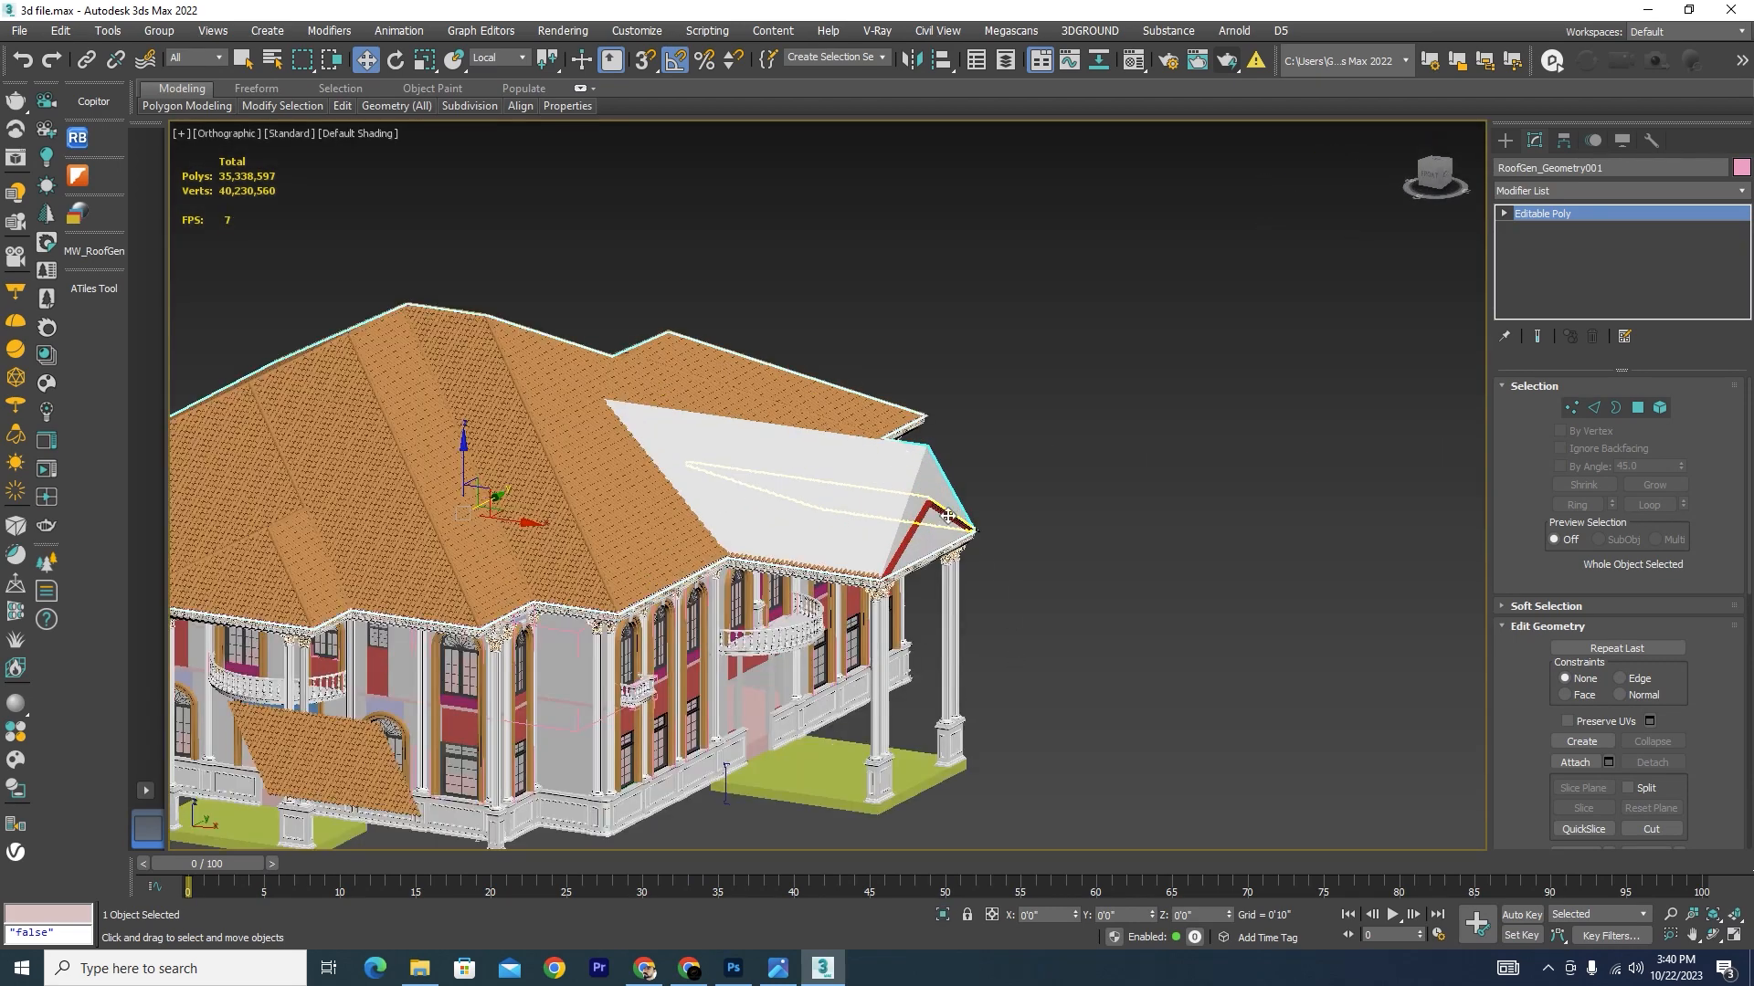
Step: Select the red swept trim on the side gable and examine it against the raised roof end
{"action": "left_click", "coordinate": [934, 503]}
{"action": "scroll", "coordinate": [934, 503], "scroll_direction": "up", "scroll_amount": 3}
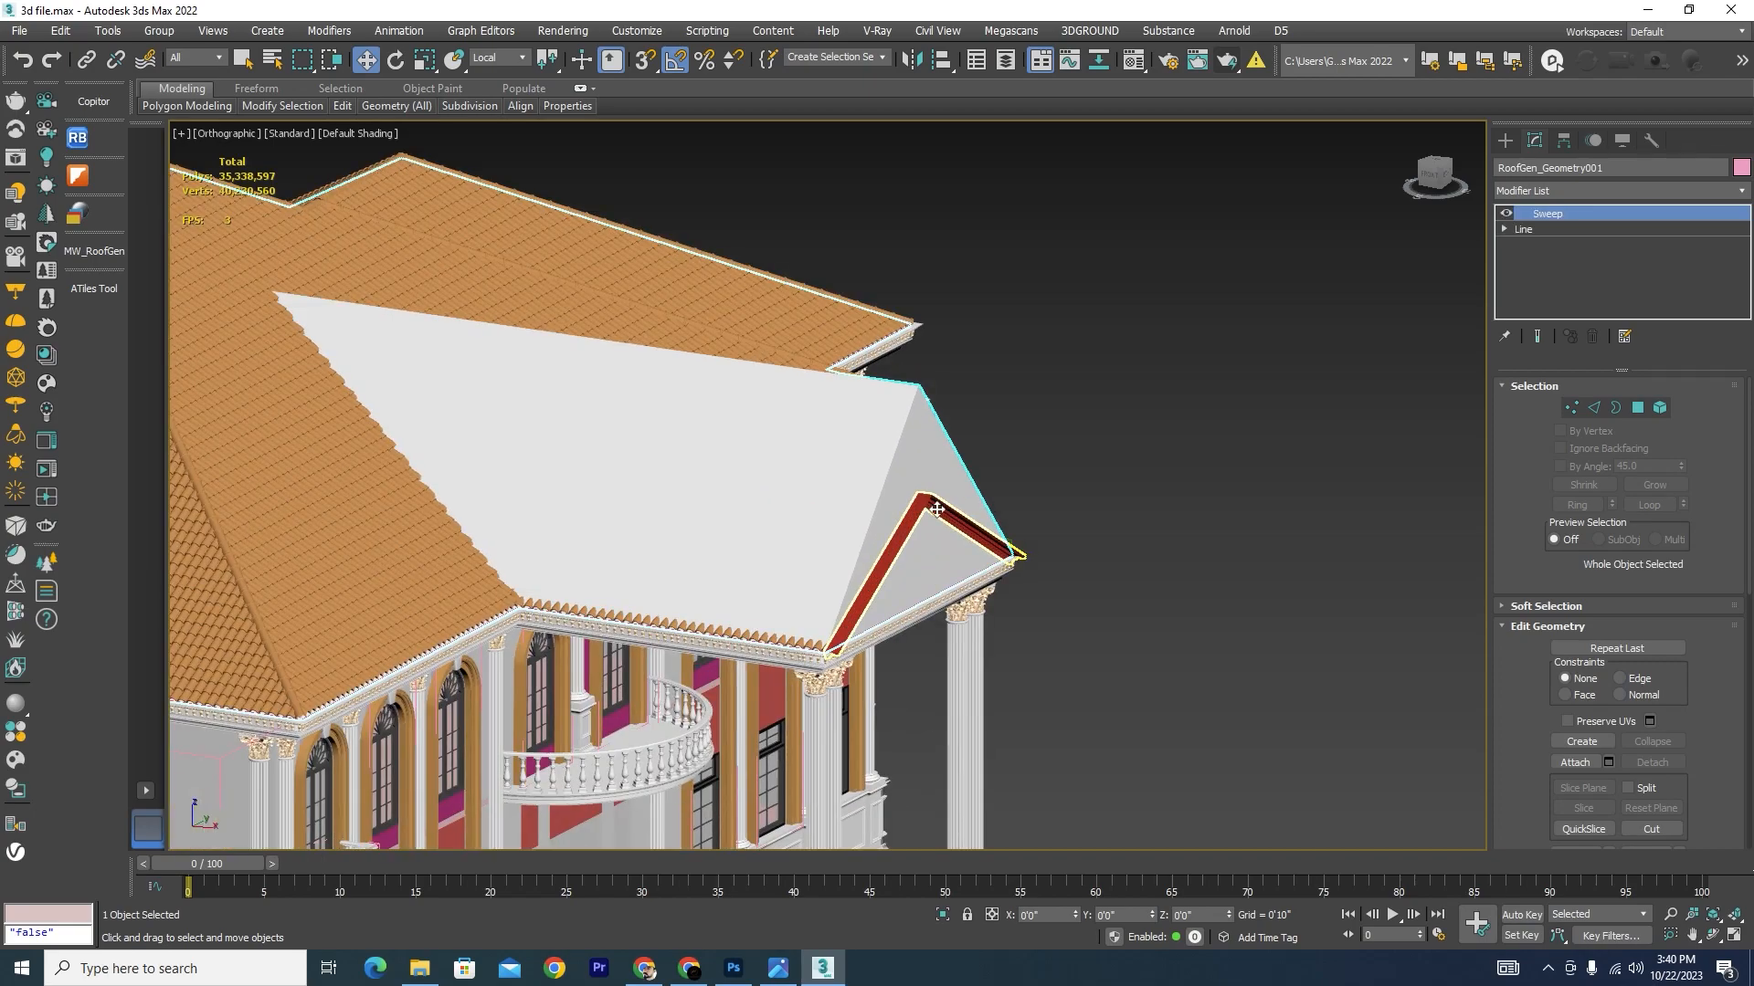
{"action": "scroll", "coordinate": [945, 472], "scroll_direction": "down", "scroll_amount": 5}
{"action": "middle_click_drag", "start_coordinate": [946, 472], "coordinate": [879, 492], "text": "alt"}
{"action": "scroll", "coordinate": [964, 532], "scroll_direction": "up", "scroll_amount": 5}
{"action": "scroll", "coordinate": [919, 523], "scroll_direction": "down", "scroll_amount": 3}
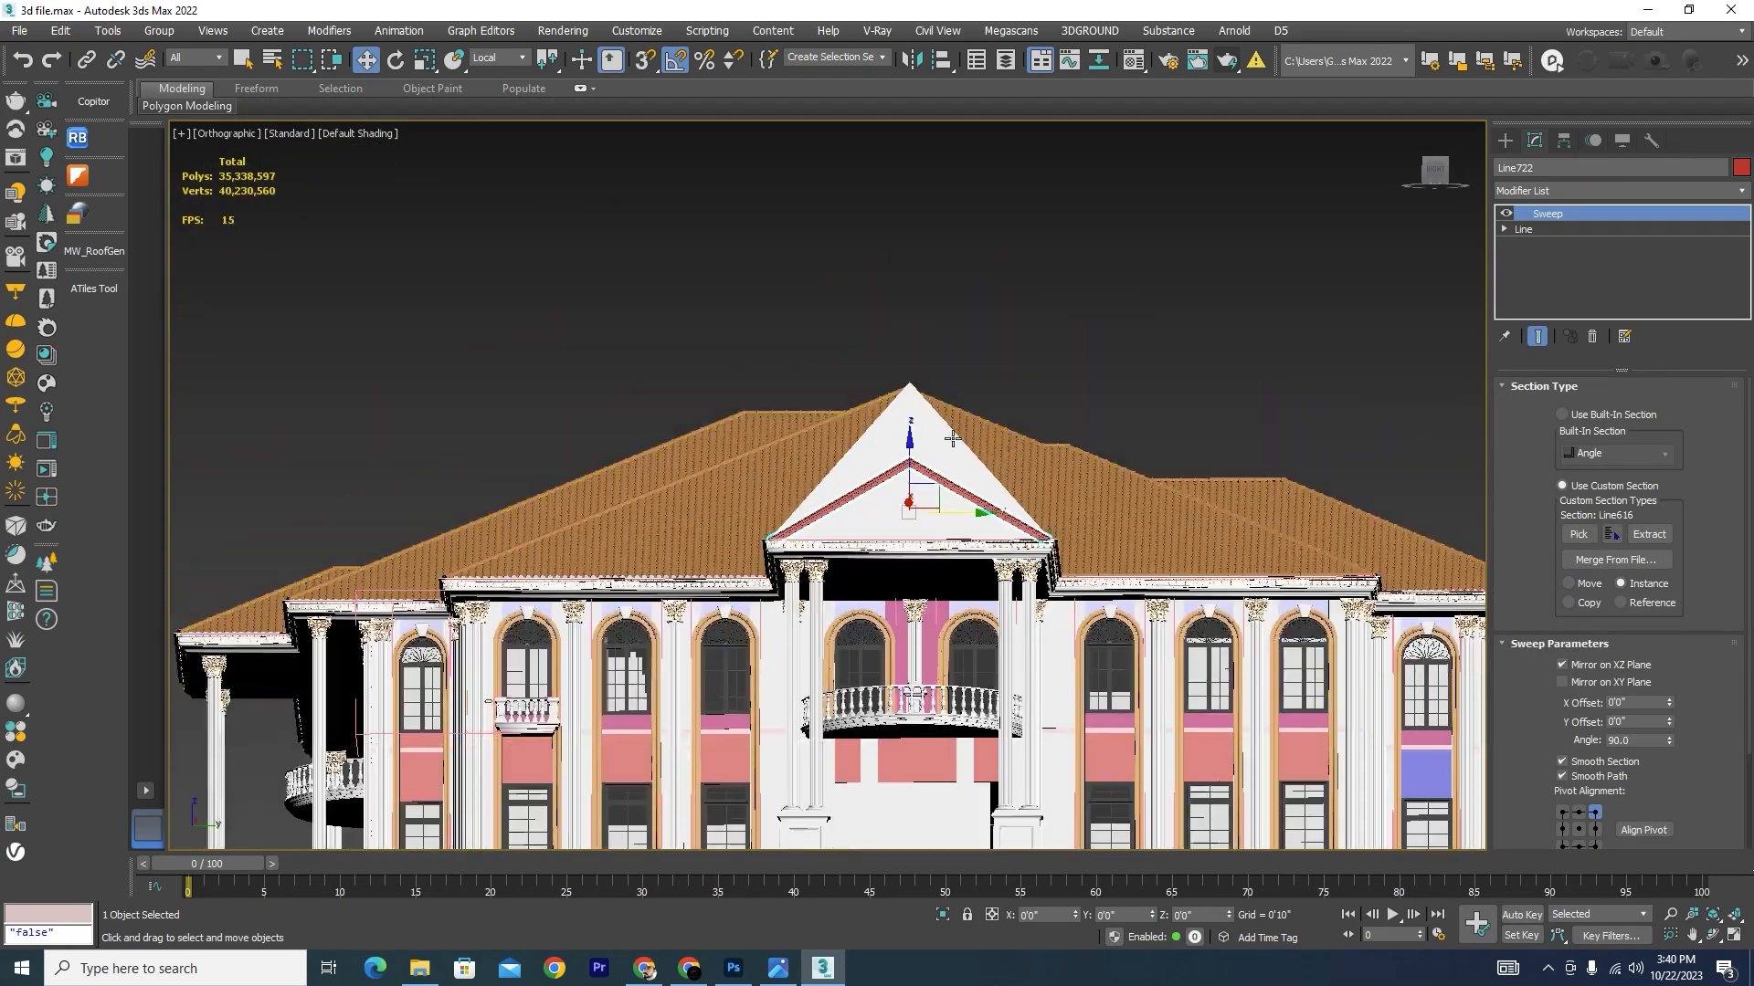
Step: Try to adjust the height of the roof mesh's gable ridge vertices in the front wireframe view
{"action": "left_click", "coordinate": [932, 417]}
{"action": "left_click", "coordinate": [1571, 408]}
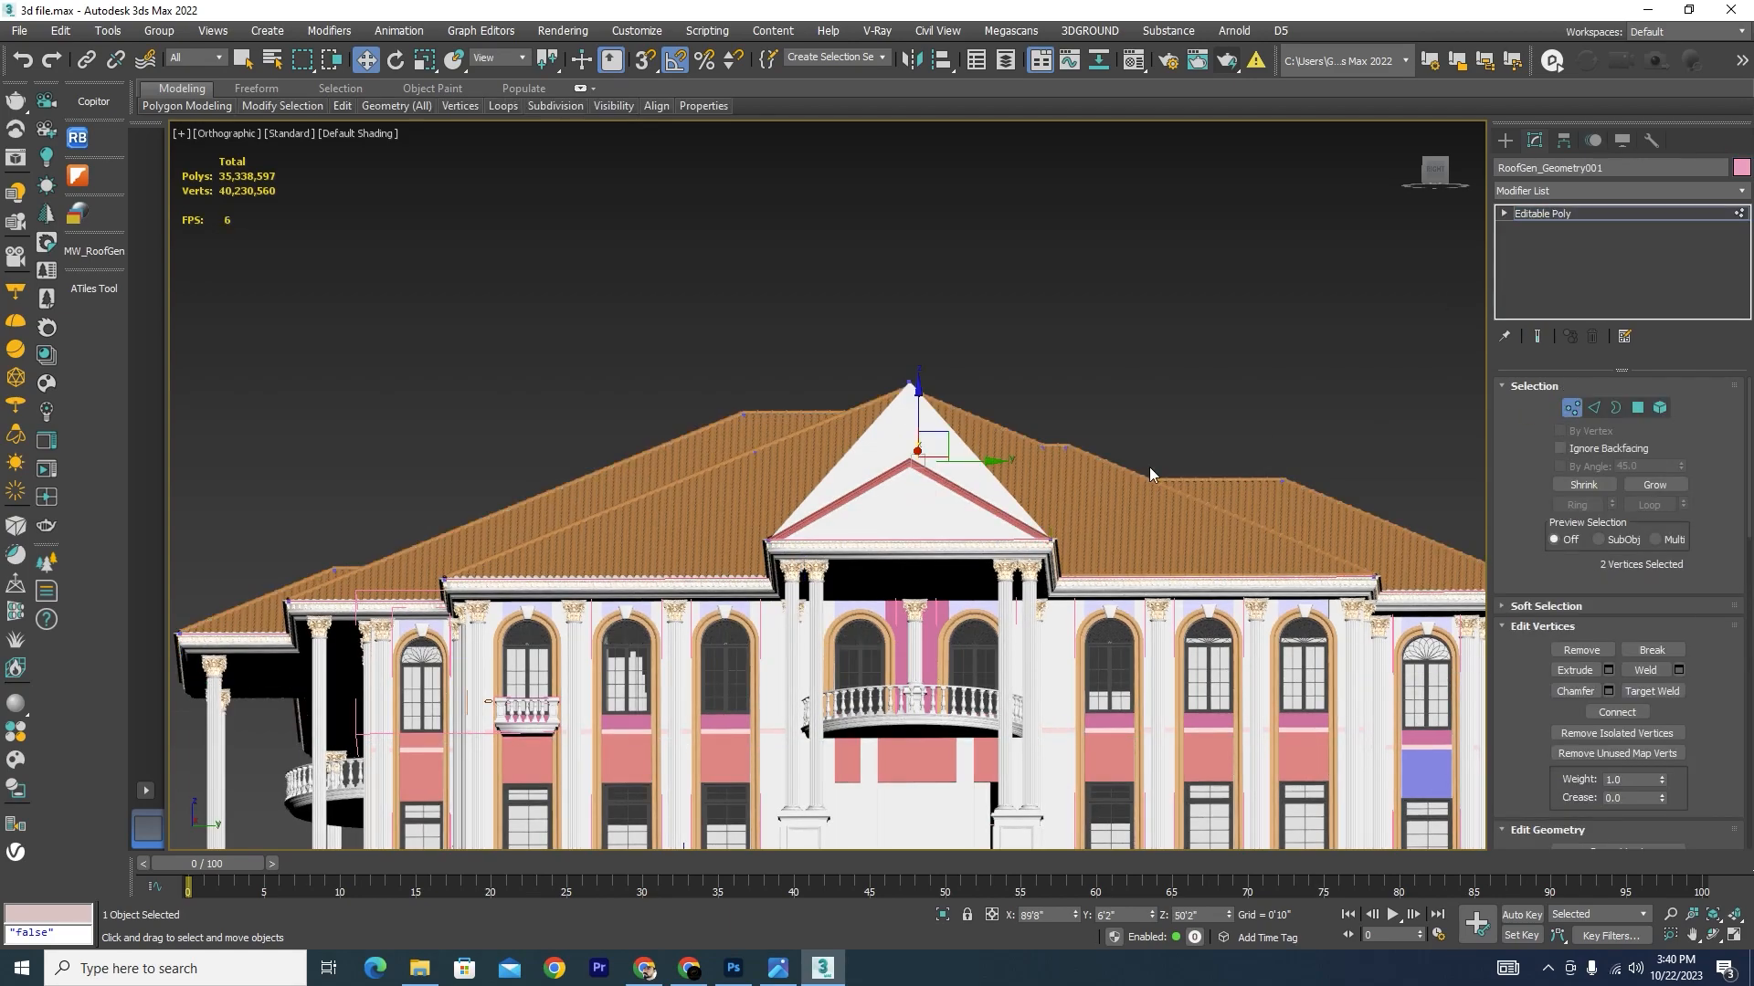
{"action": "middle_click_drag", "start_coordinate": [1149, 468], "coordinate": [1226, 513], "text": "alt"}
{"action": "key", "text": "f"}
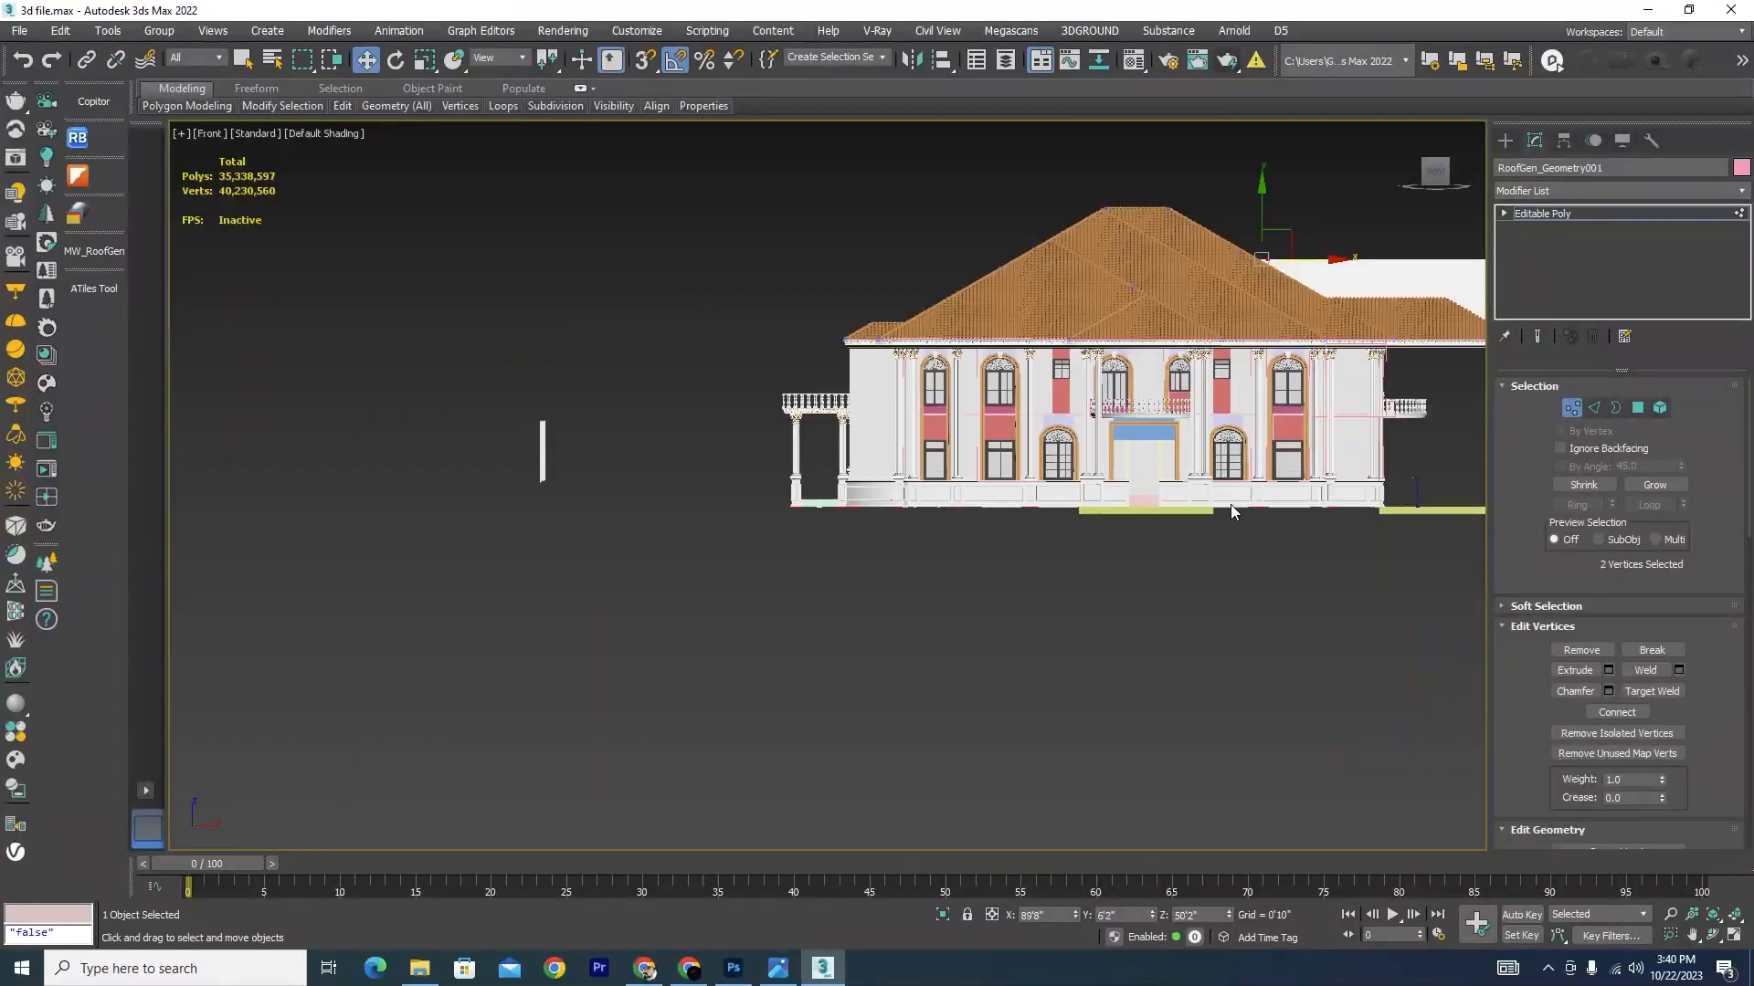
{"action": "scroll", "coordinate": [1229, 508], "scroll_direction": "down", "scroll_amount": 3}
{"action": "scroll", "coordinate": [1040, 399], "scroll_direction": "up", "scroll_amount": 5}
{"action": "left_click_drag", "start_coordinate": [1039, 377], "coordinate": [702, 413]}
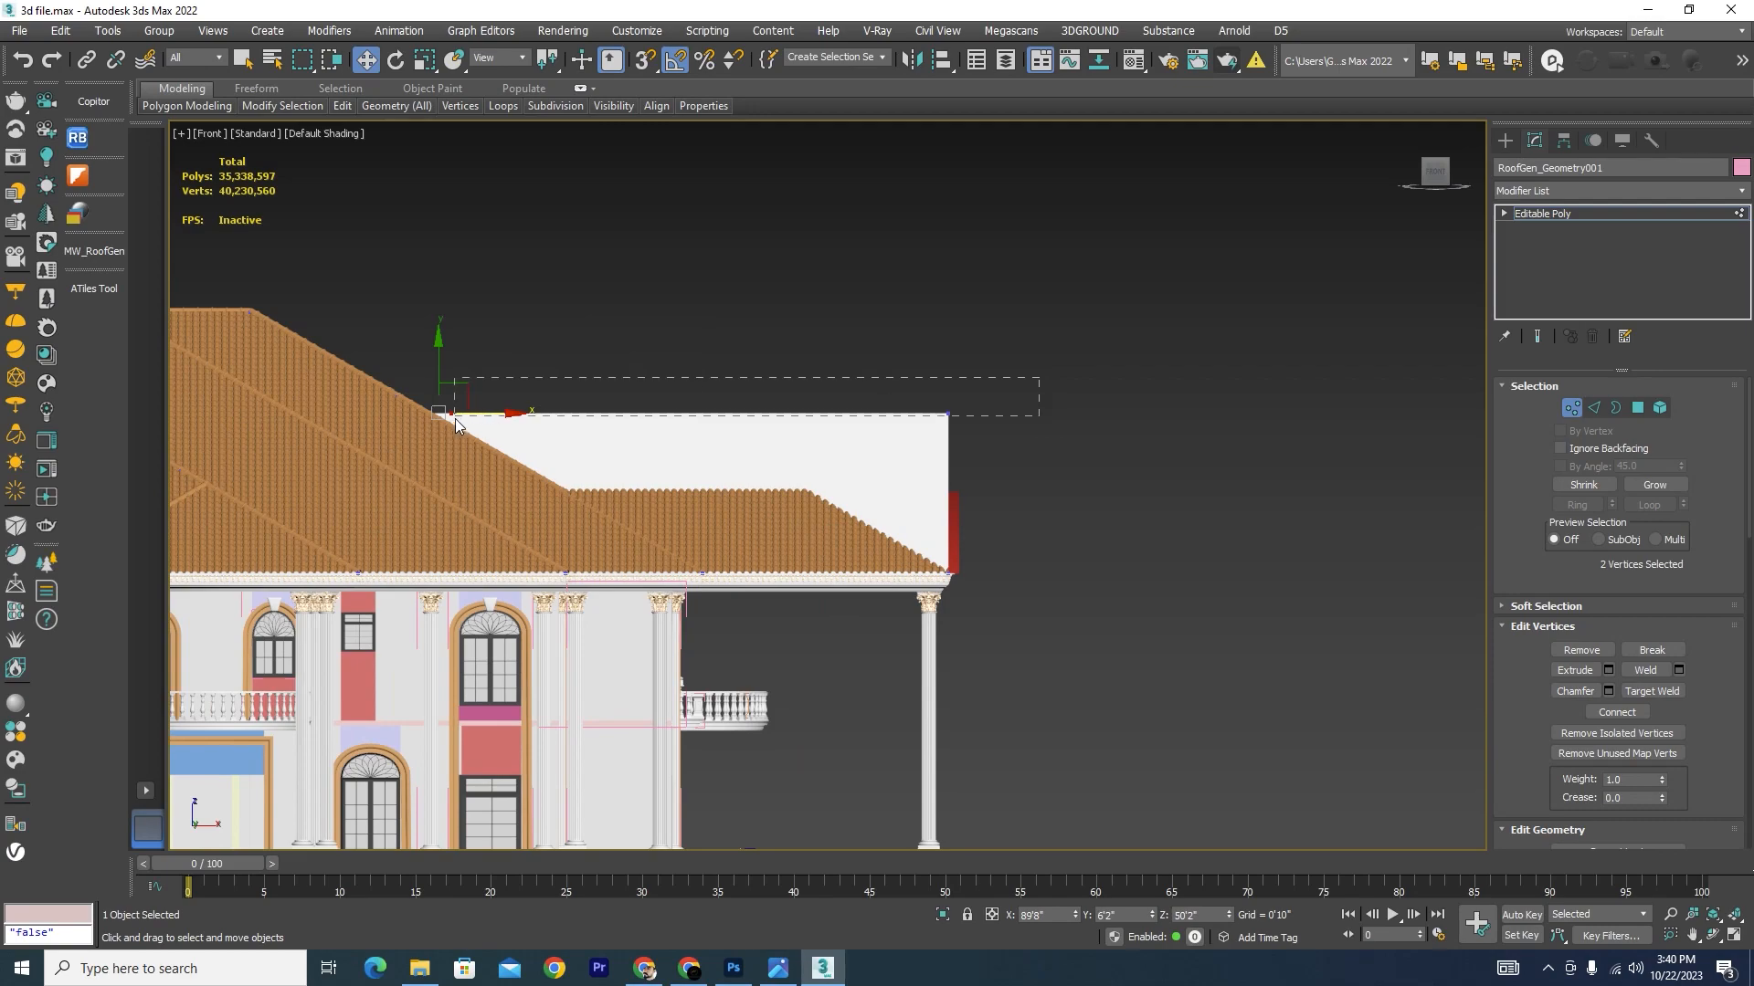
{"action": "left_click_drag", "start_coordinate": [454, 419], "coordinate": [588, 377]}
{"action": "left_click_drag", "start_coordinate": [769, 327], "coordinate": [769, 327]}
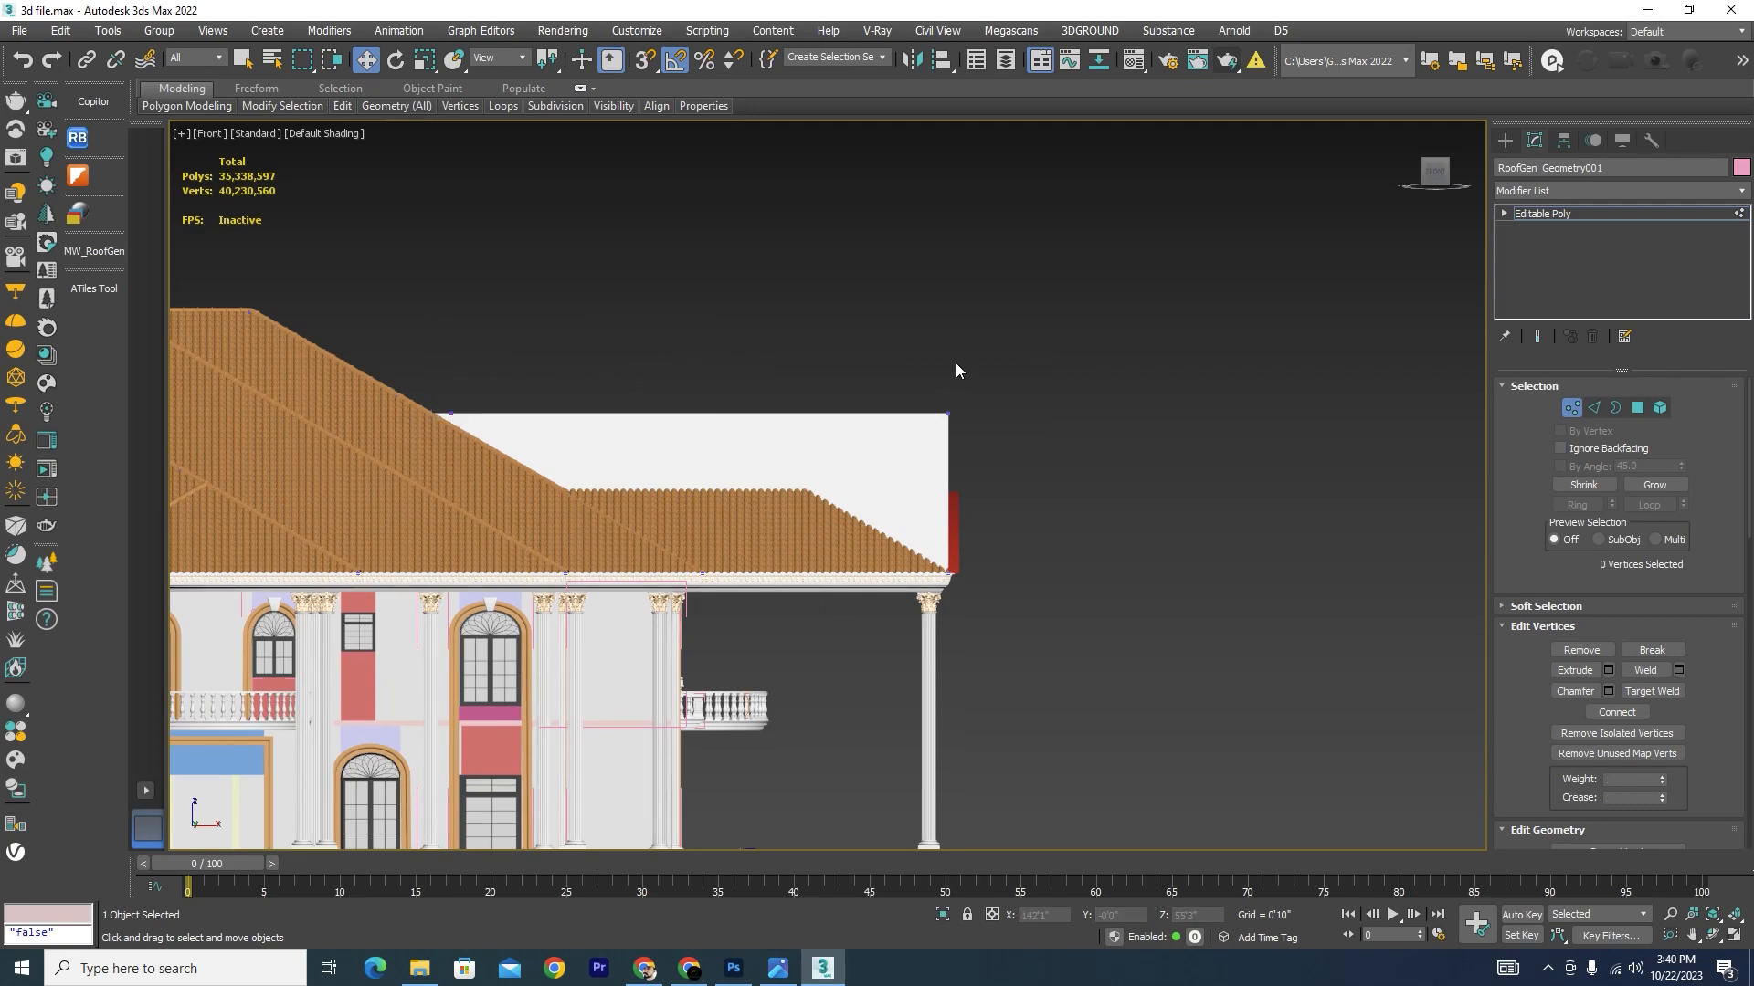
{"action": "key", "text": "F3"}
{"action": "left_click_drag", "start_coordinate": [449, 421], "coordinate": [446, 423]}
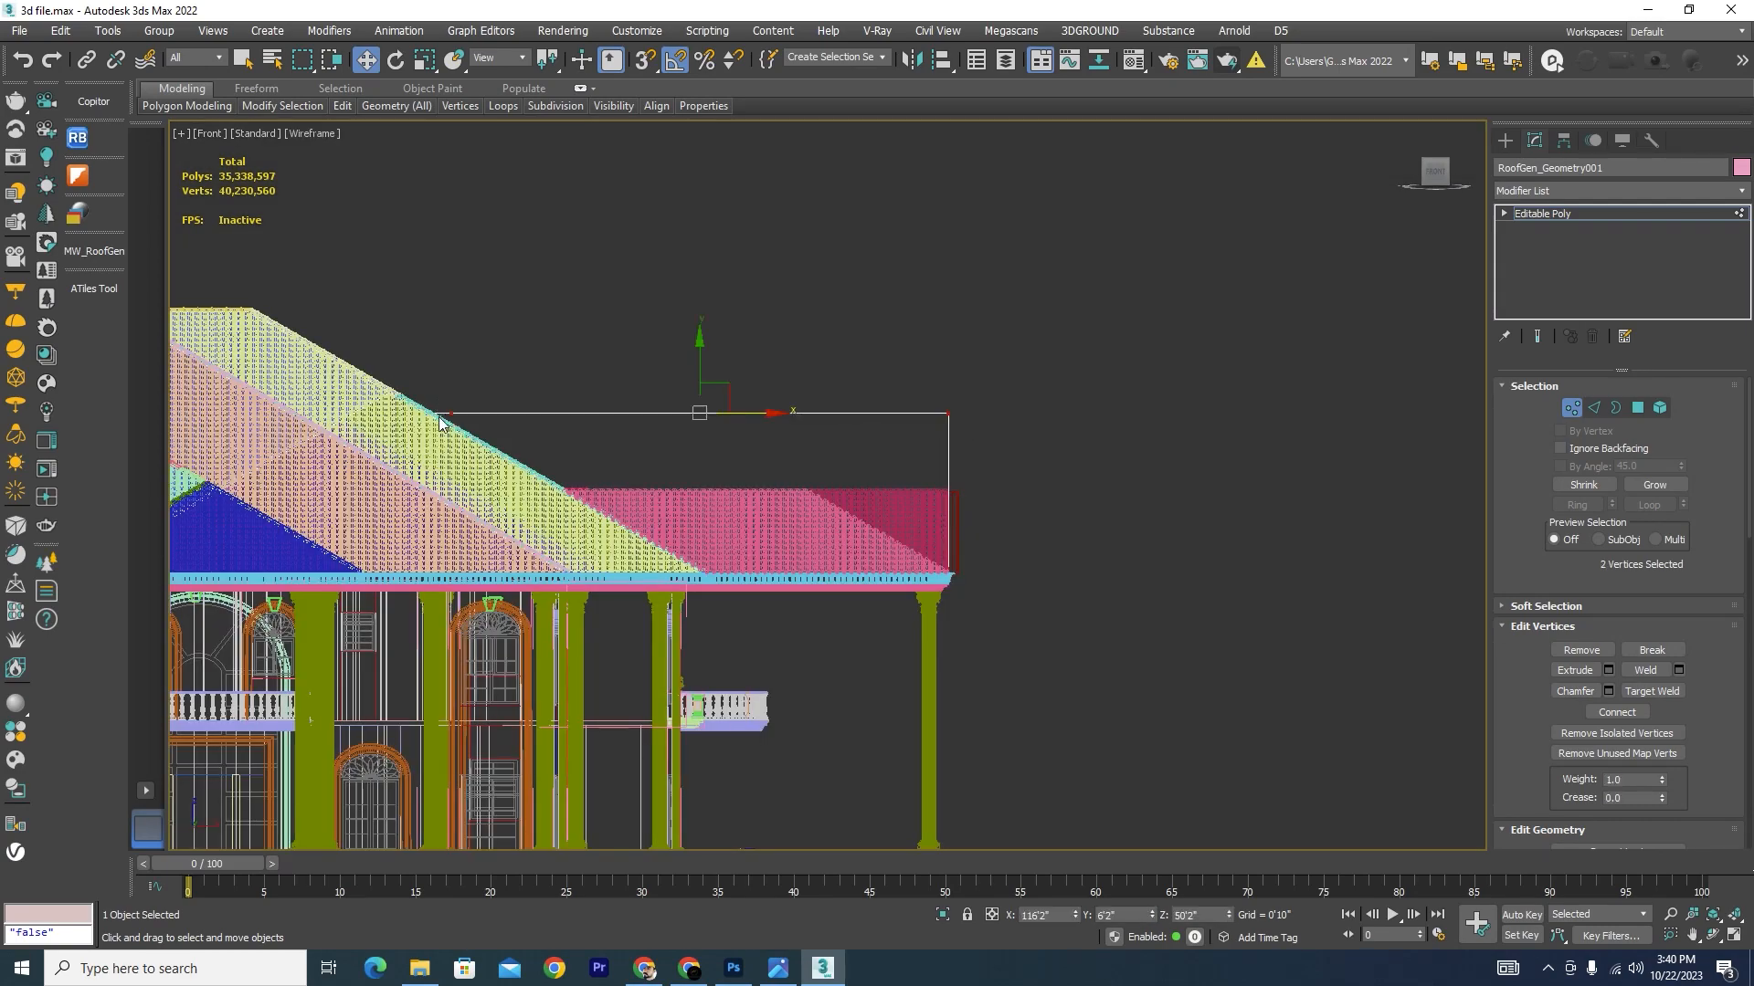
{"action": "middle_click_drag", "start_coordinate": [446, 425], "coordinate": [627, 438], "text": "alt"}
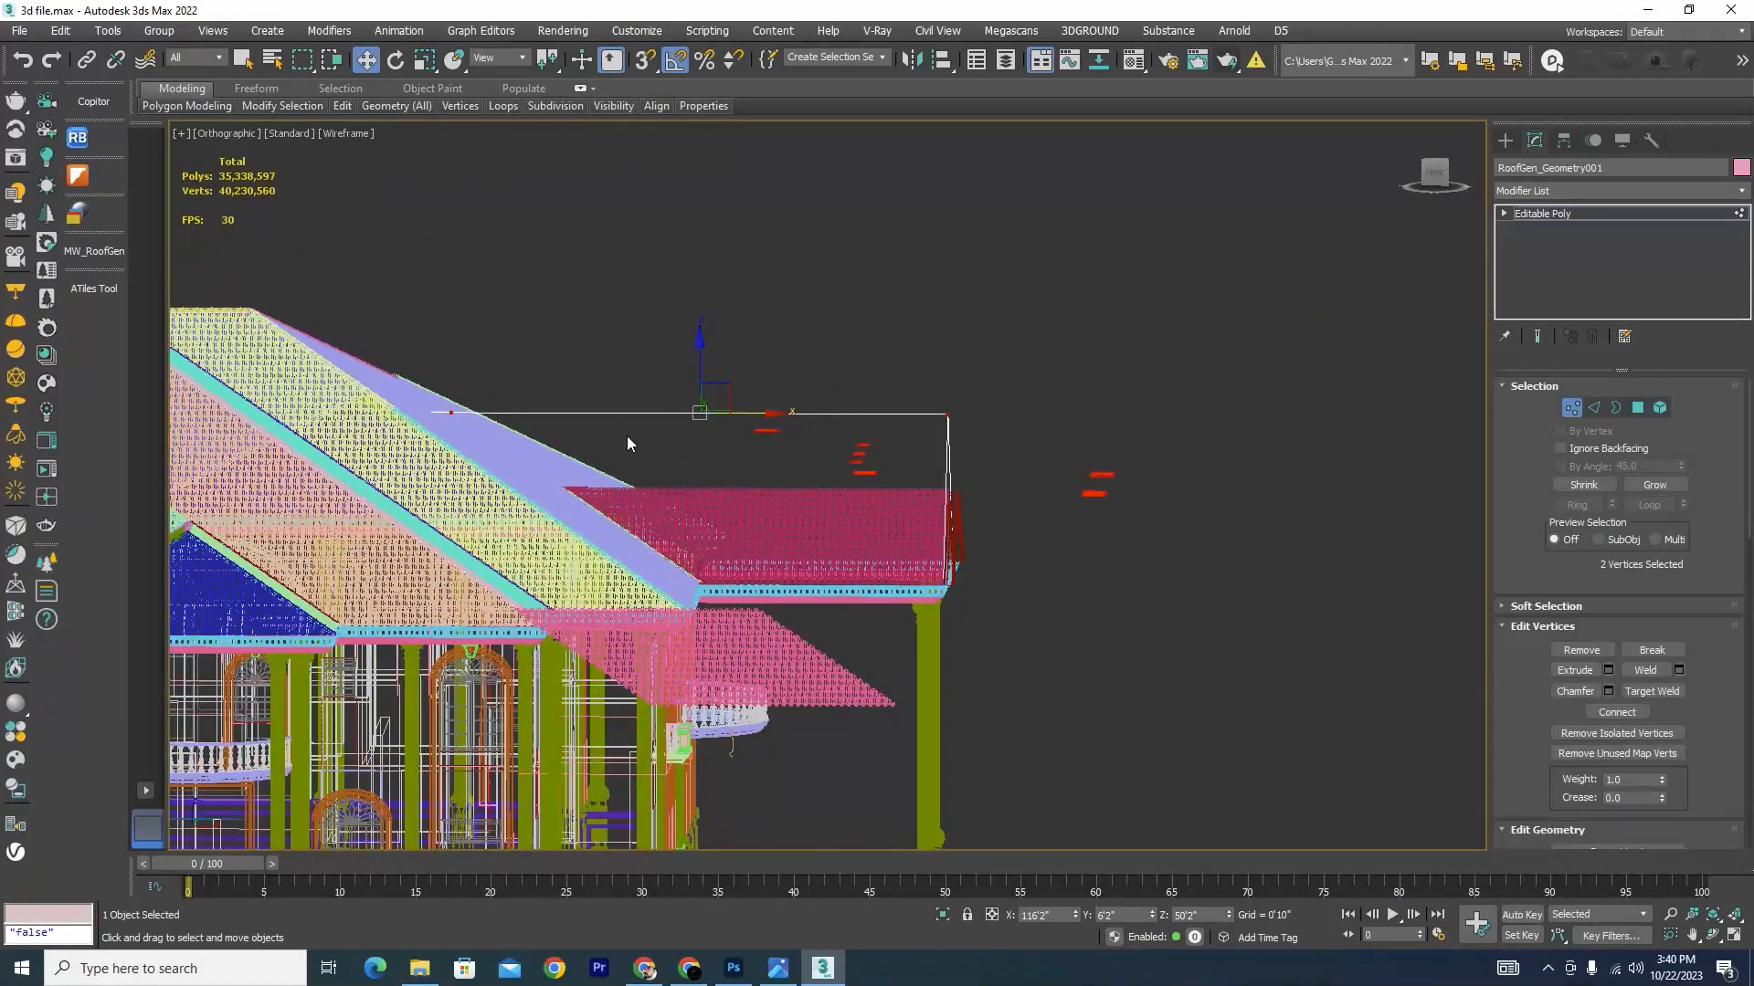
{"action": "key", "text": "f"}
{"action": "scroll", "coordinate": [561, 484], "scroll_direction": "down", "scroll_amount": 3}
{"action": "scroll", "coordinate": [967, 333], "scroll_direction": "up", "scroll_amount": 8}
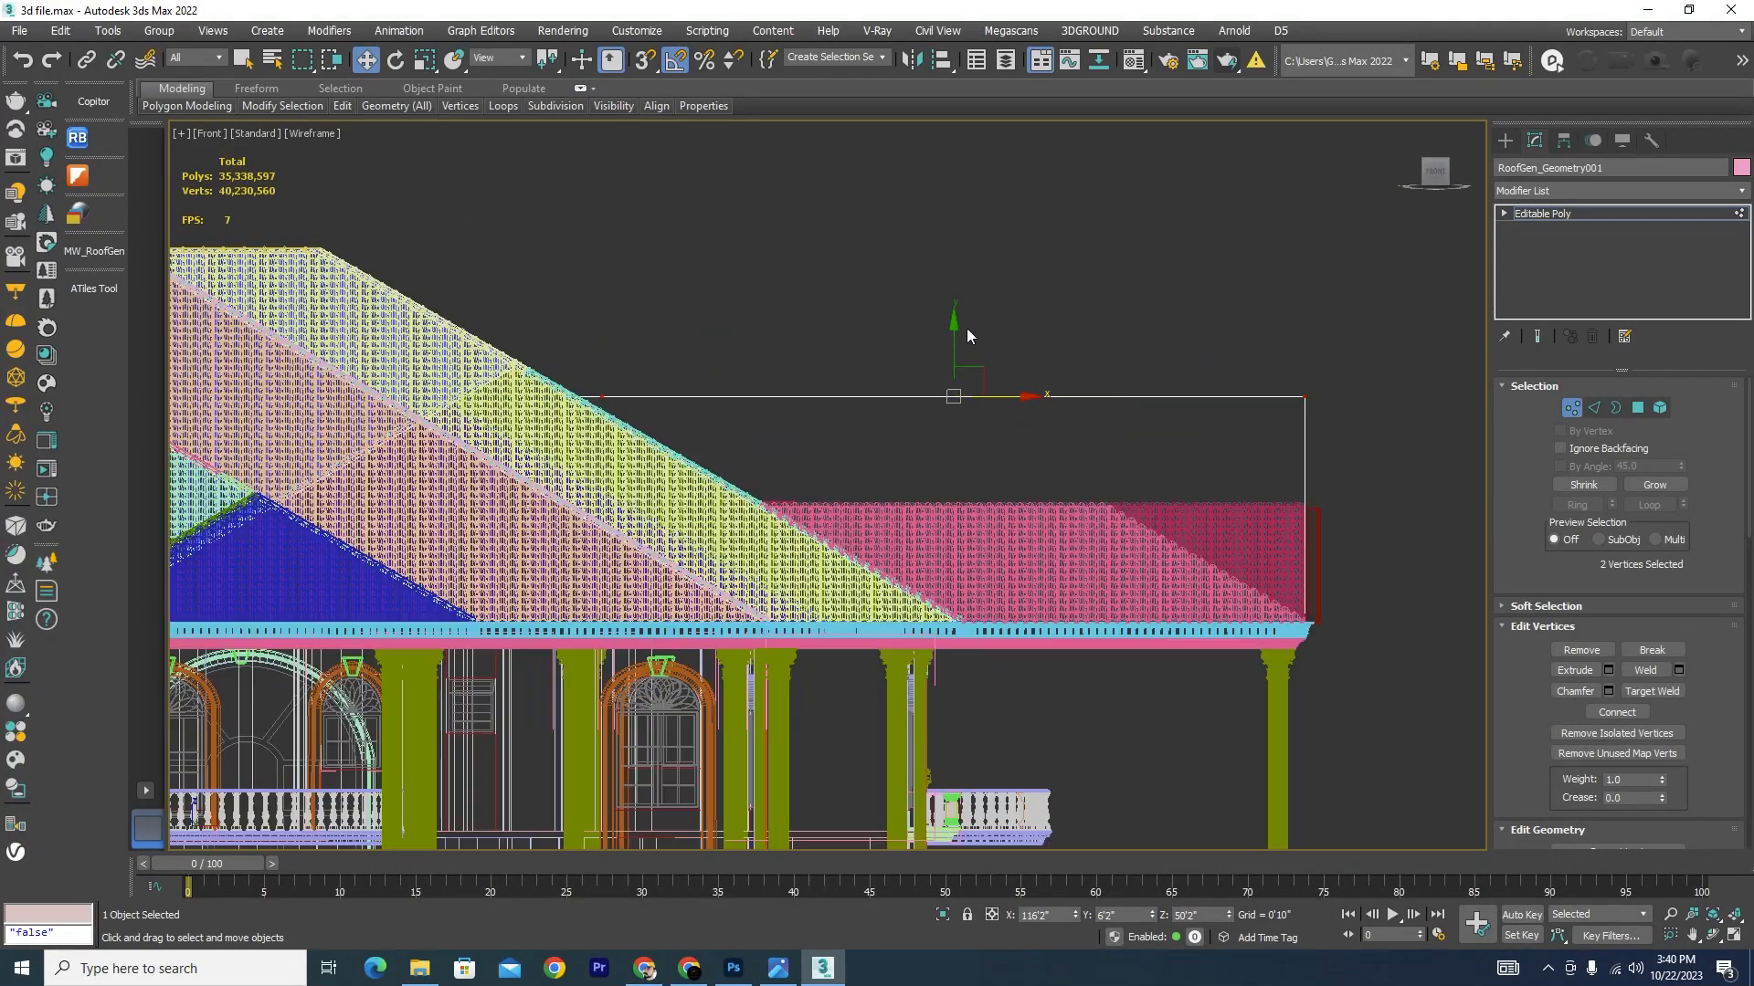
{"action": "left_click_drag", "start_coordinate": [956, 326], "coordinate": [968, 348]}
Step: Undo the recent roof edits back to before the gable ridge's inner vertices were slid into the main slope
{"action": "key", "text": "ctrl+z"}
{"action": "key", "text": "ctrl+z"}
{"action": "key", "text": "ctrl+z"}
{"action": "key", "text": "ctrl+z"}
{"action": "key", "text": "ctrl+z"}
{"action": "key", "text": "ctrl+z"}
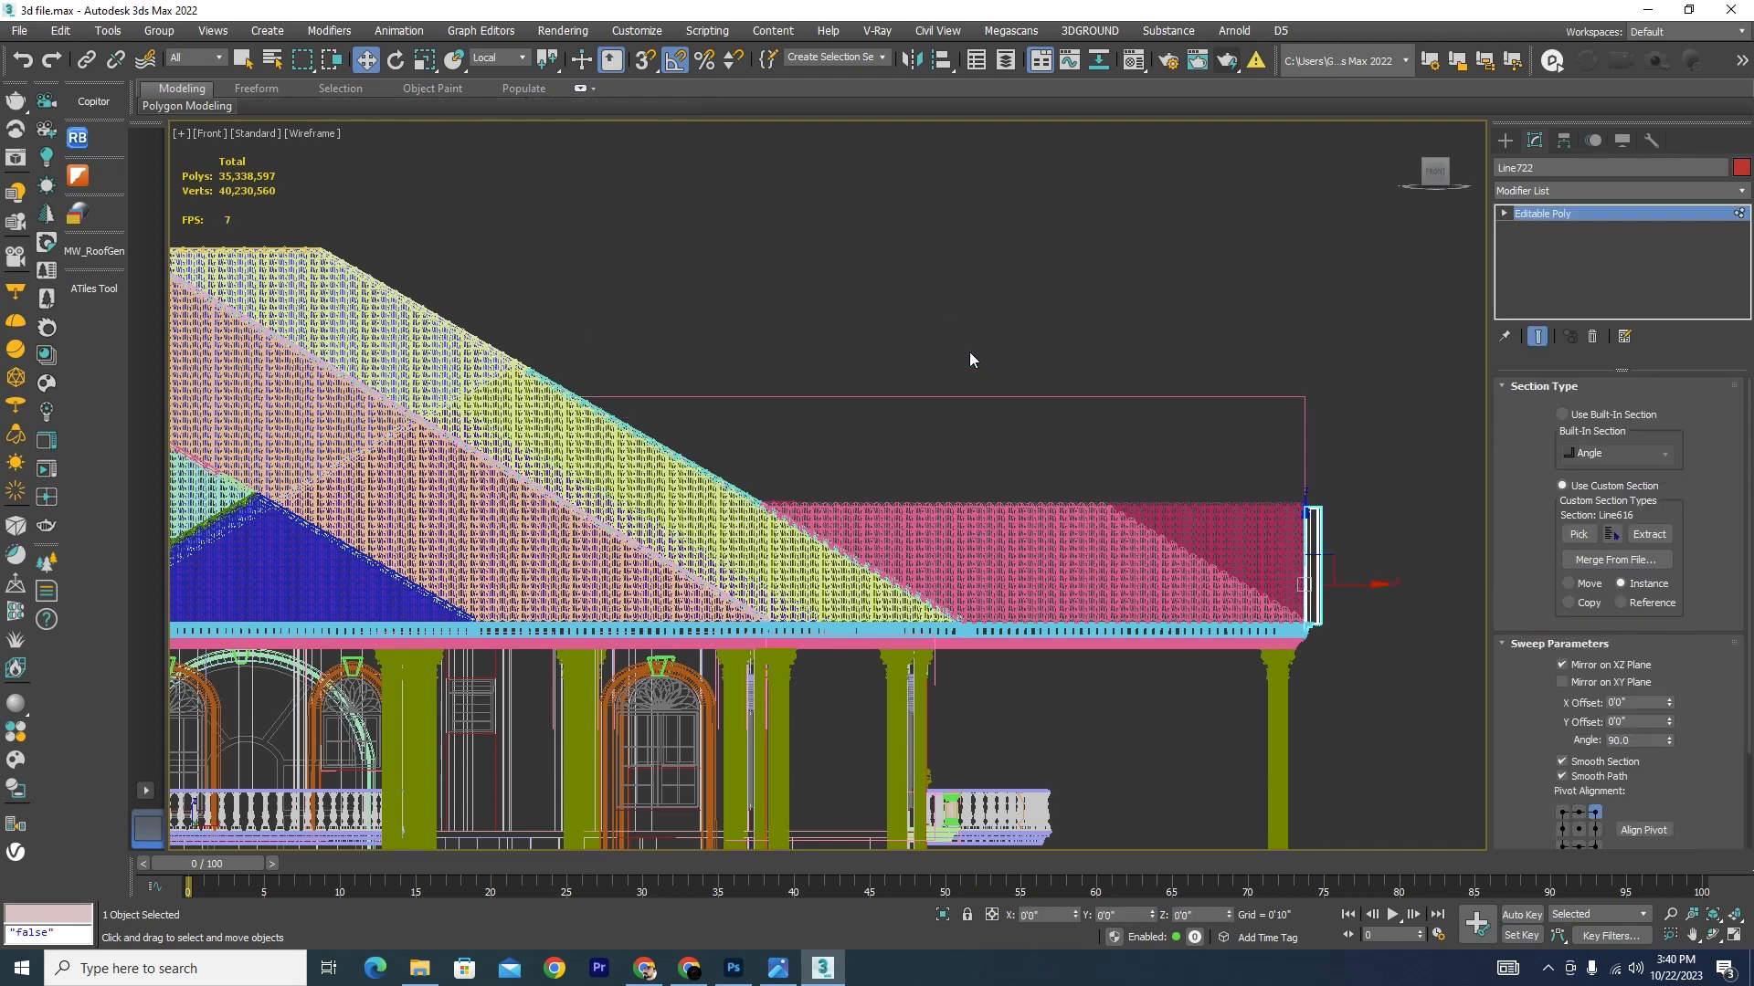
{"action": "key", "text": "ctrl+z"}
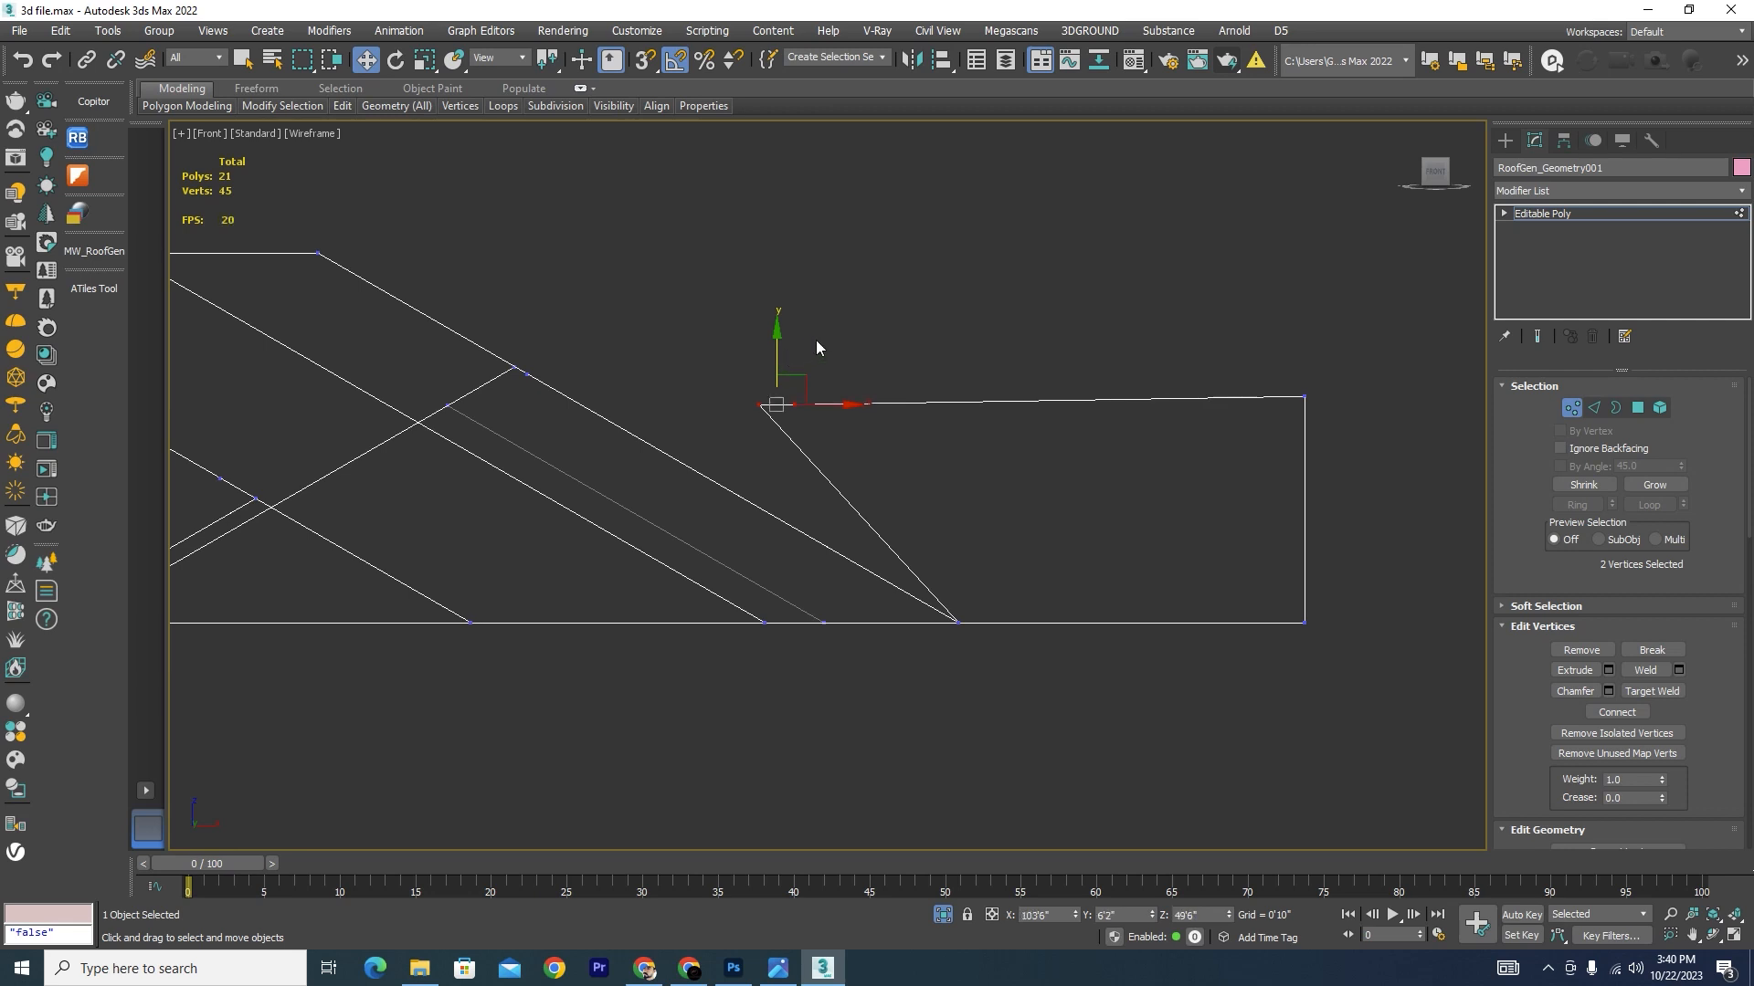
{"action": "left_click_drag", "start_coordinate": [712, 422], "coordinate": [611, 421]}
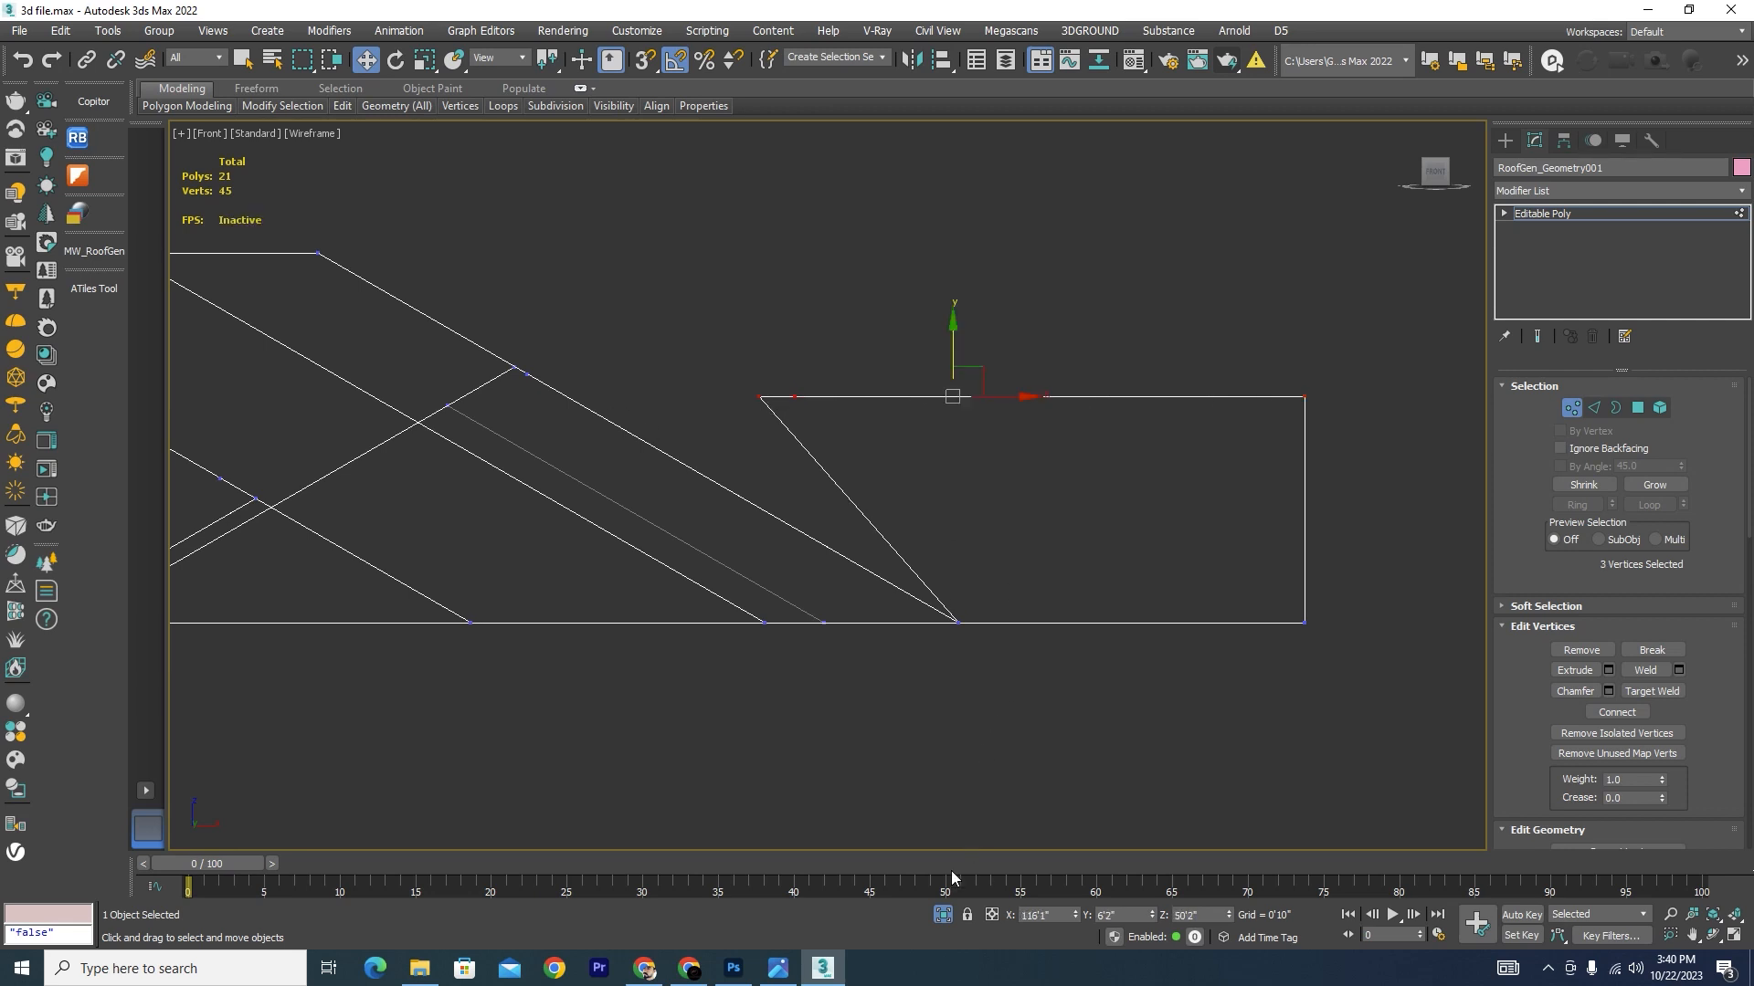
Step: Lower the three gable ridge vertices while comparing with the whole building, then isolate the roof mesh again
{"action": "left_click", "coordinate": [944, 915]}
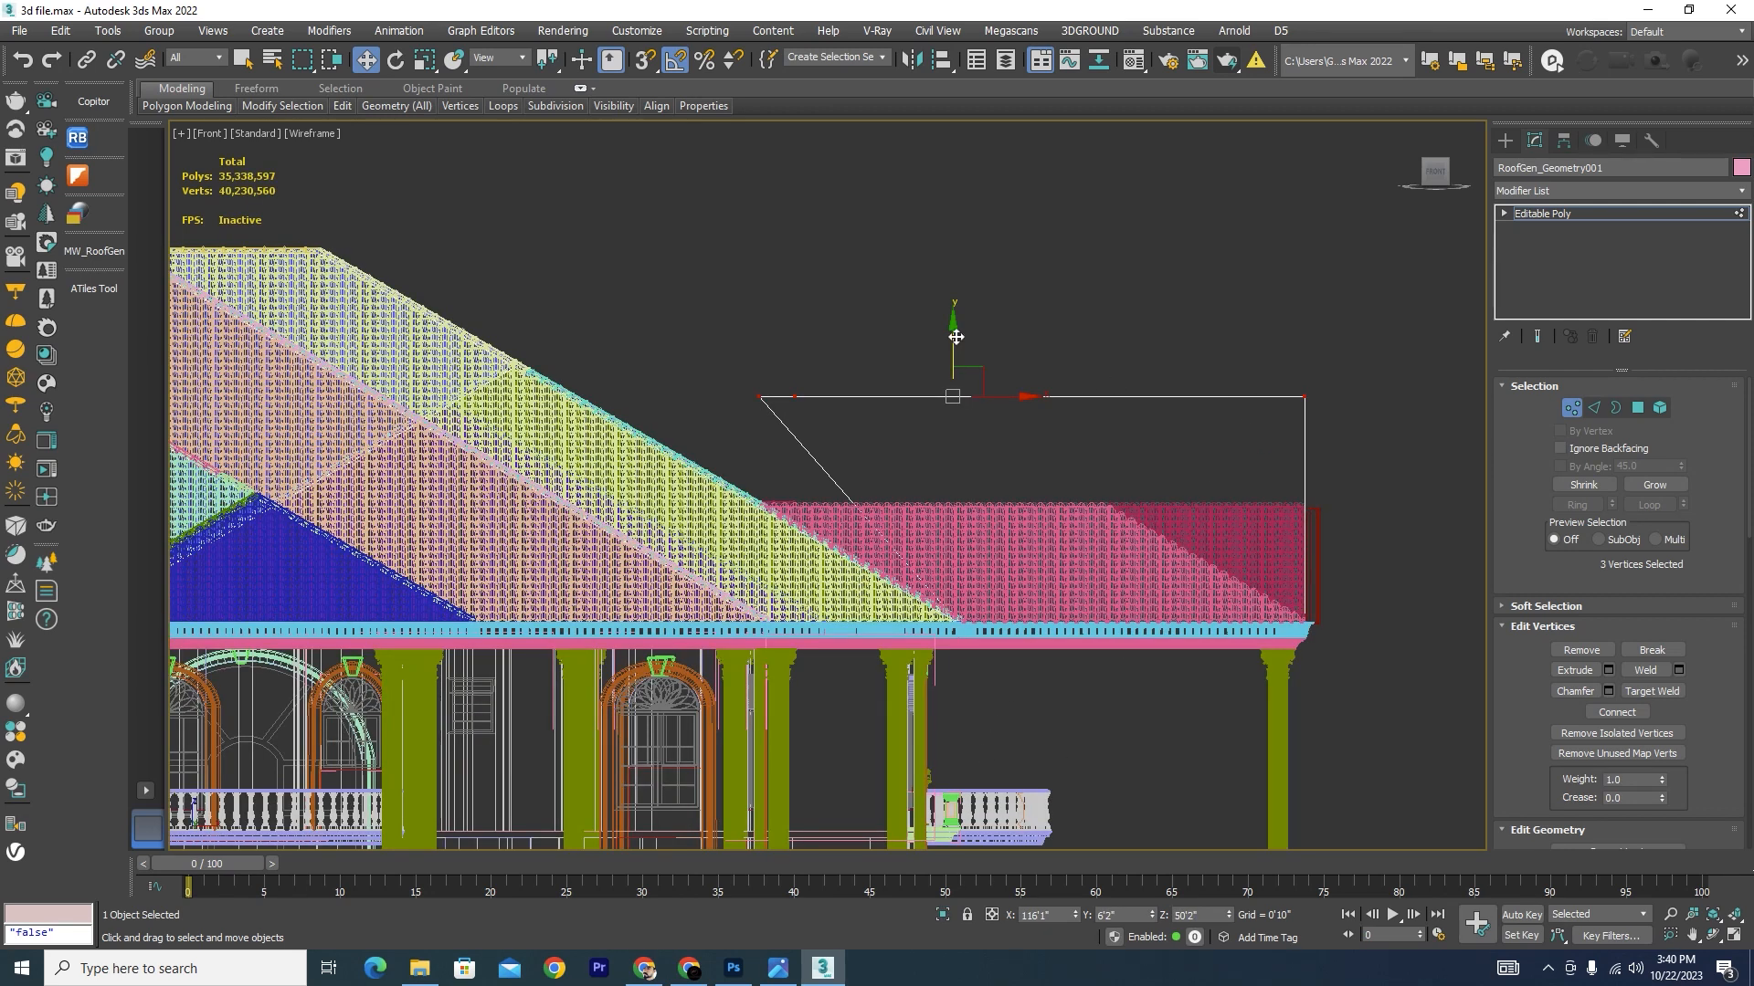
{"action": "left_click_drag", "start_coordinate": [956, 337], "coordinate": [1006, 399]}
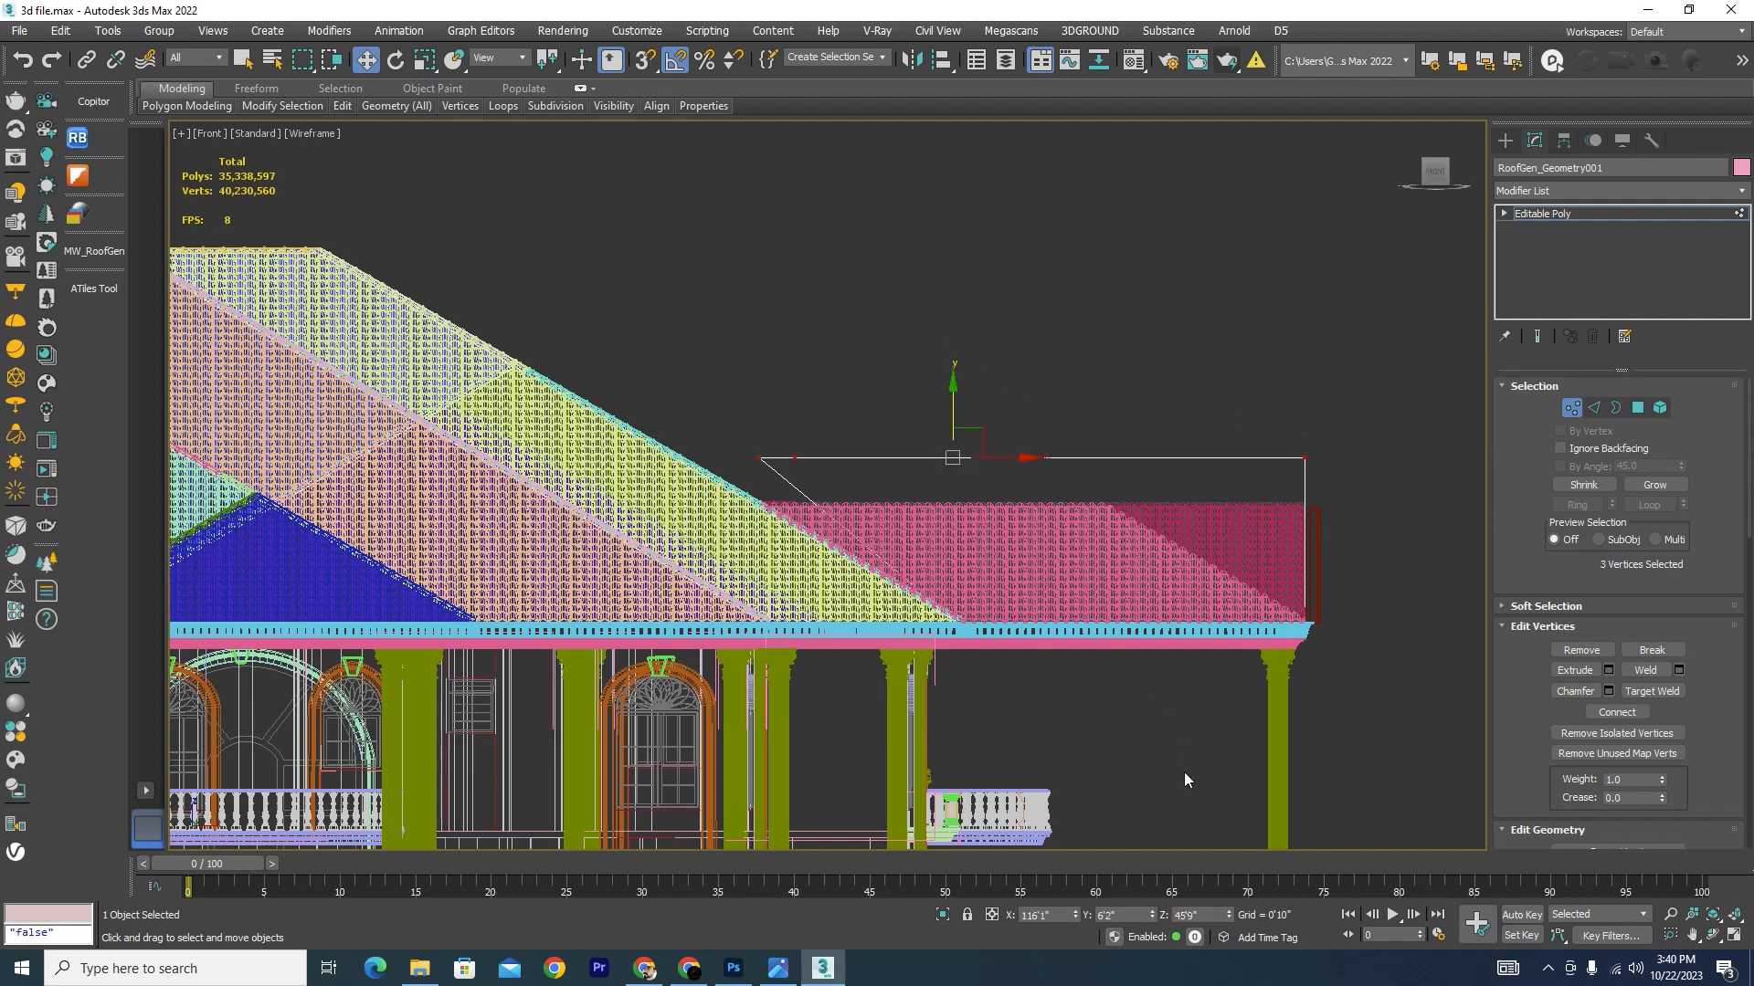
{"action": "left_click", "coordinate": [944, 915]}
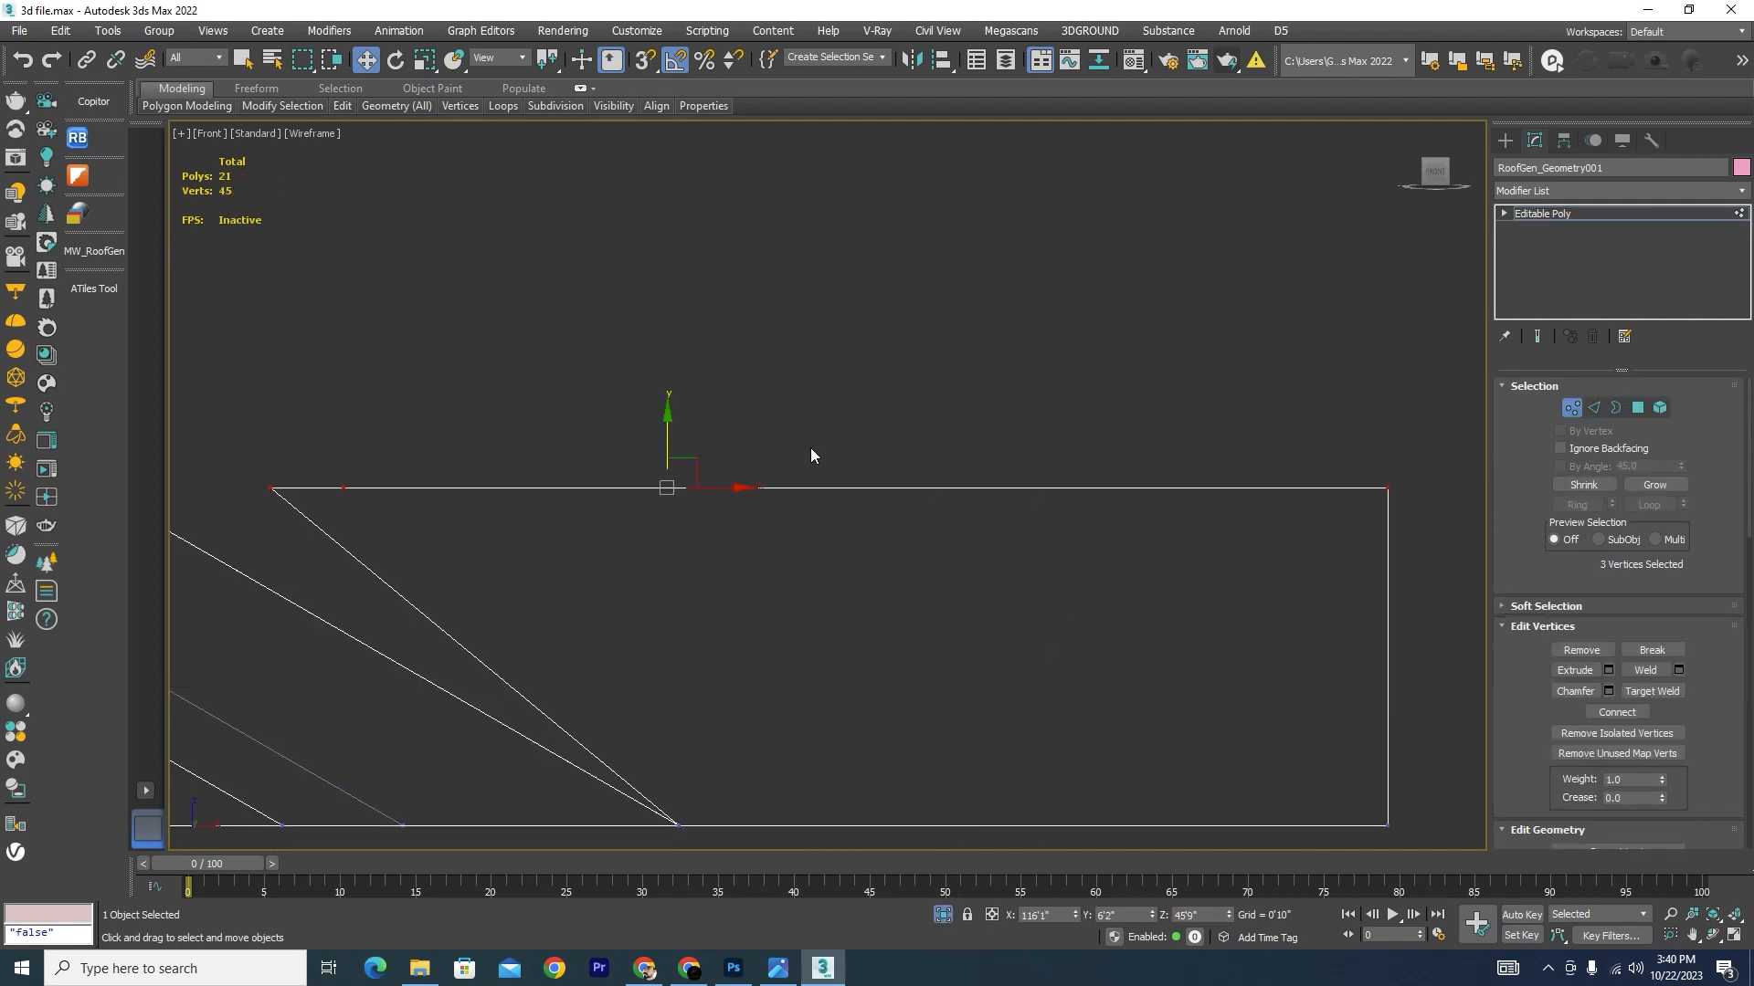
Step: Slide the two inner ridge vertices horizontally until they meet the main roof slope, then finish vertex editing and end isolation
{"action": "scroll", "coordinate": [810, 449], "scroll_direction": "down", "scroll_amount": 2}
{"action": "left_click_drag", "start_coordinate": [610, 374], "coordinate": [430, 530]}
{"action": "left_click_drag", "start_coordinate": [553, 473], "coordinate": [412, 475]}
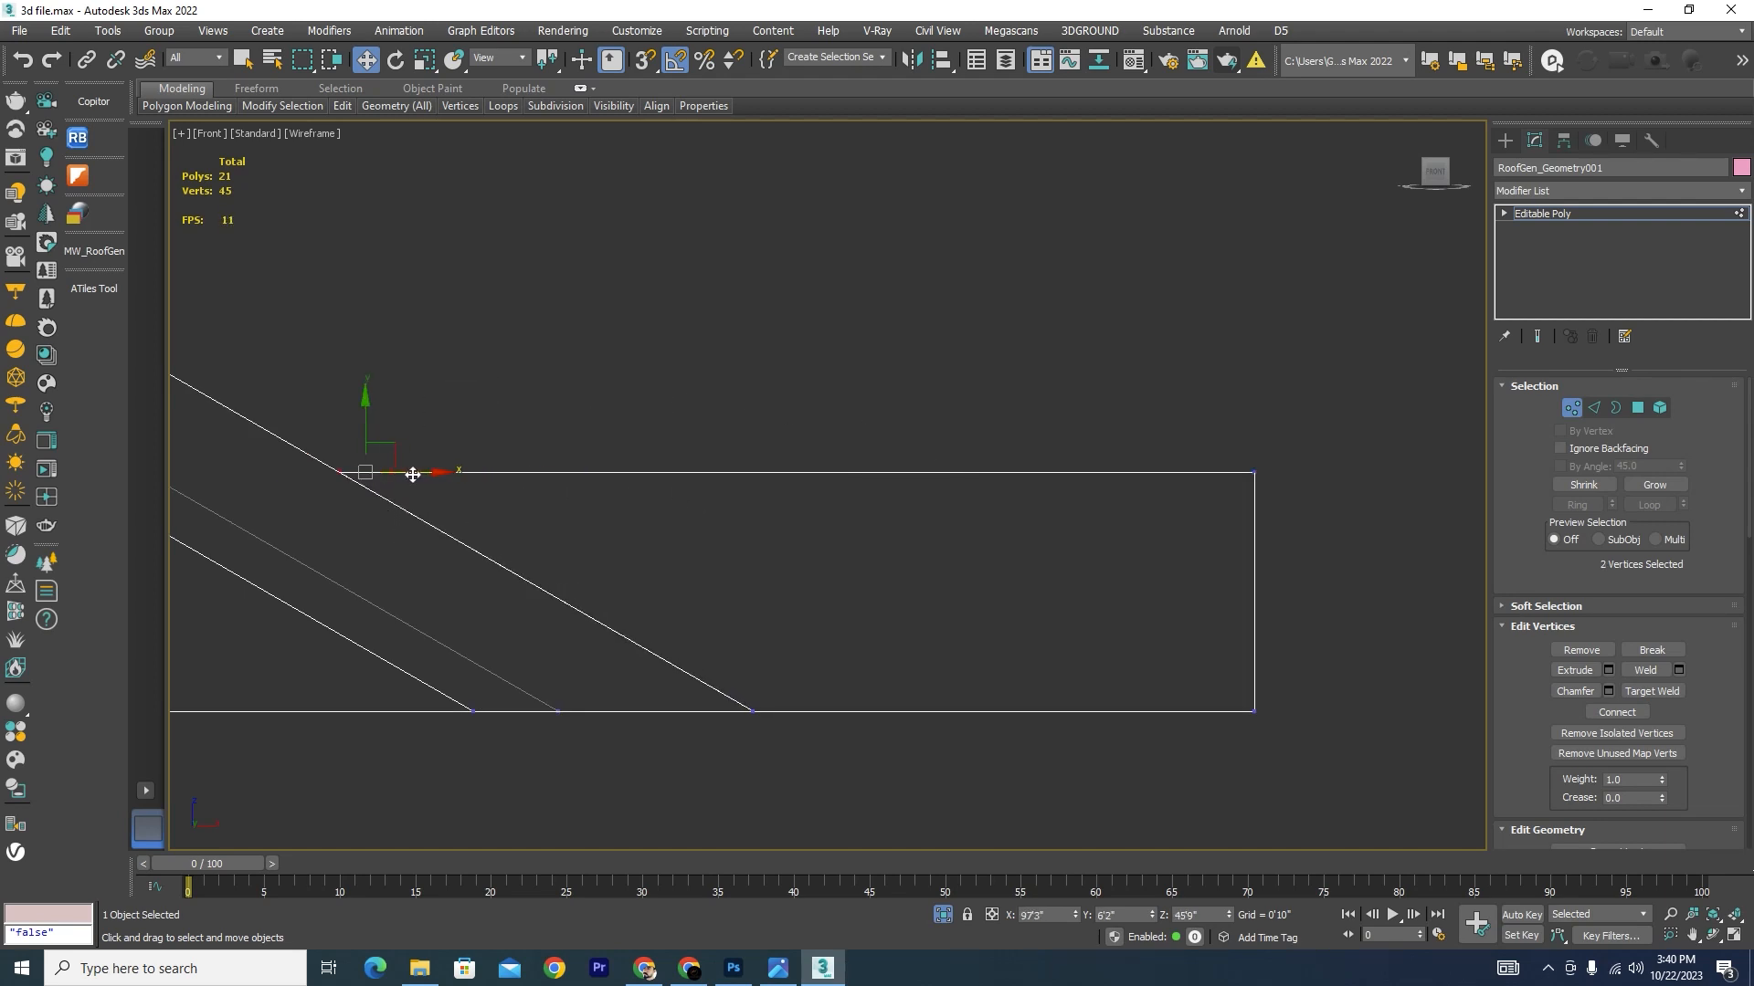
{"action": "left_click", "coordinate": [940, 915]}
{"action": "left_click", "coordinate": [1572, 409]}
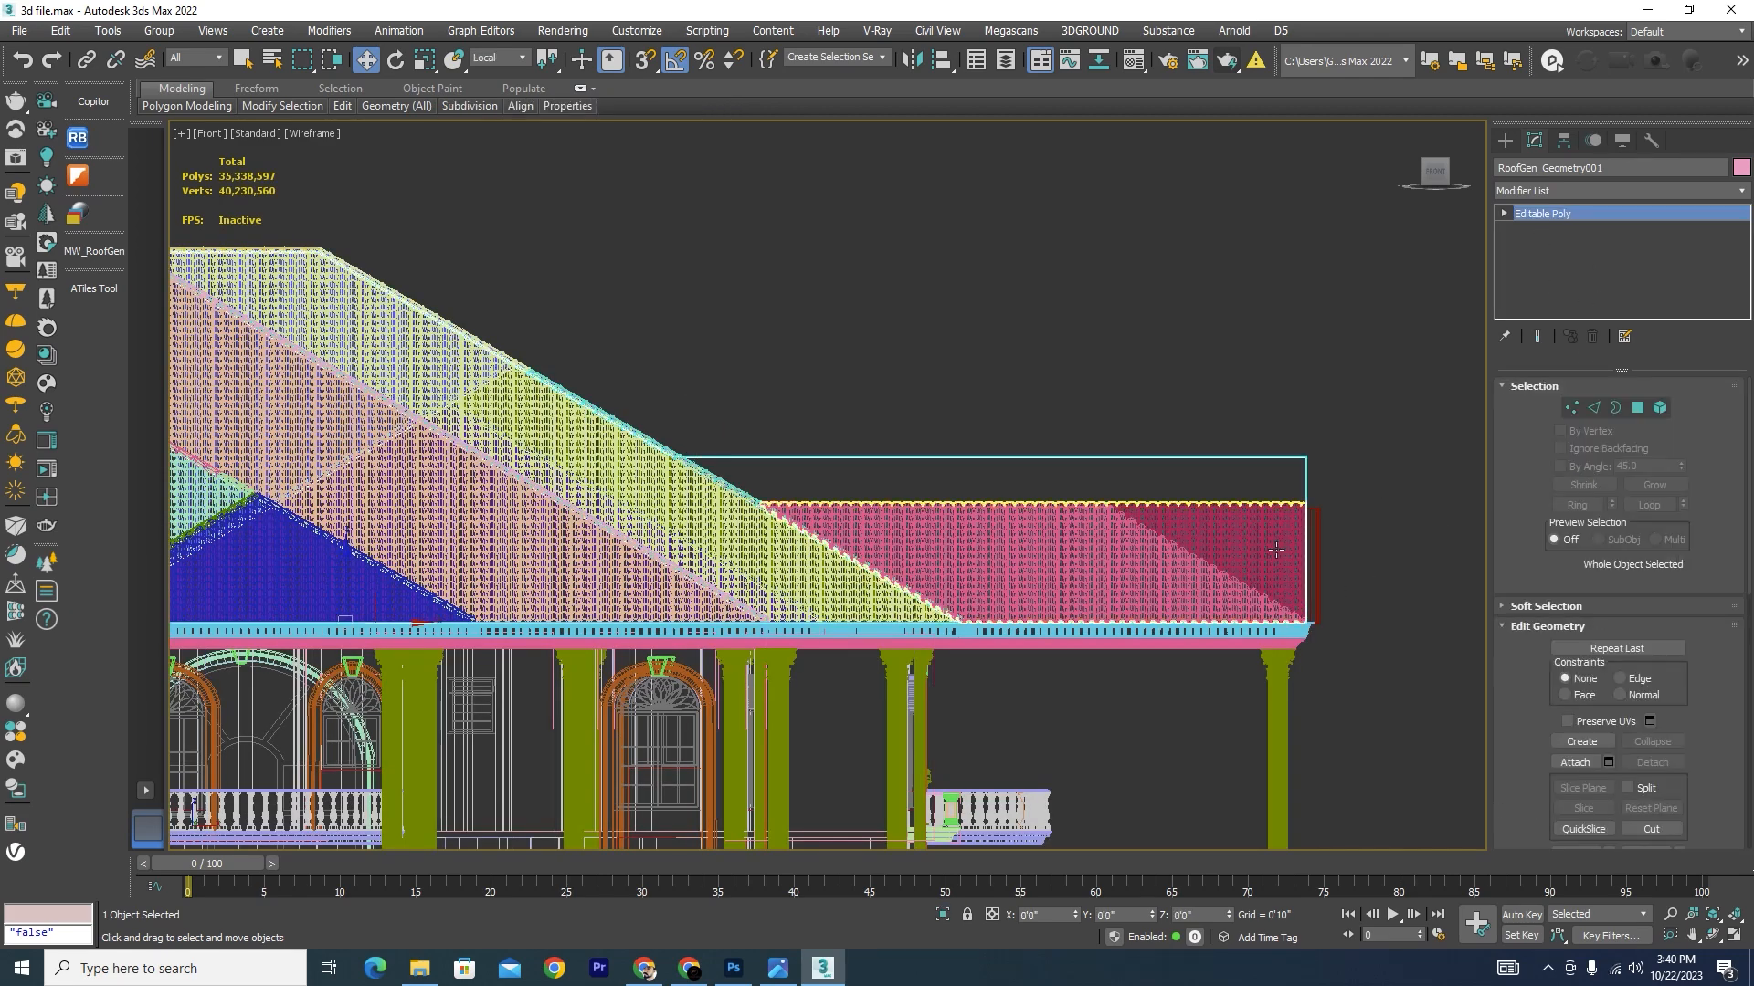
Step: Isolate the gable's red swept trim together with the roof mesh and show them shaded from an angled view
{"action": "scroll", "coordinate": [1318, 533], "scroll_direction": "up", "scroll_amount": 3}
{"action": "left_click", "coordinate": [1306, 484]}
{"action": "left_click", "coordinate": [1289, 420], "text": "ctrl"}
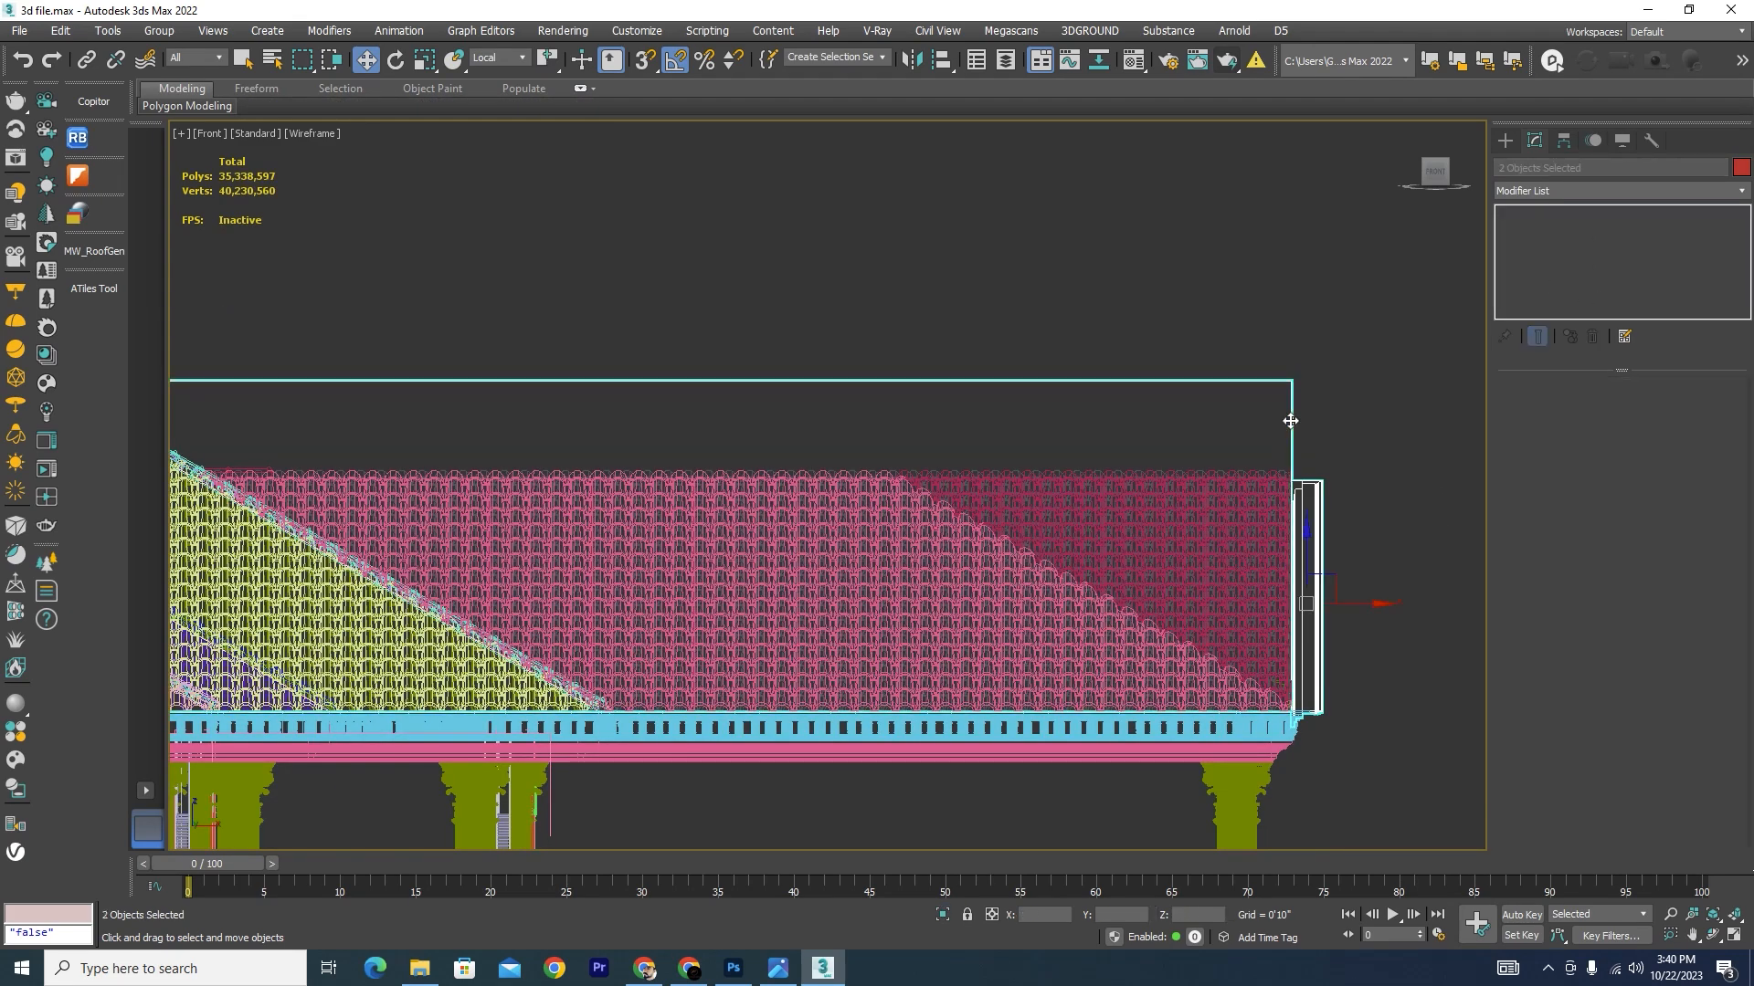
{"action": "key", "text": "alt+q"}
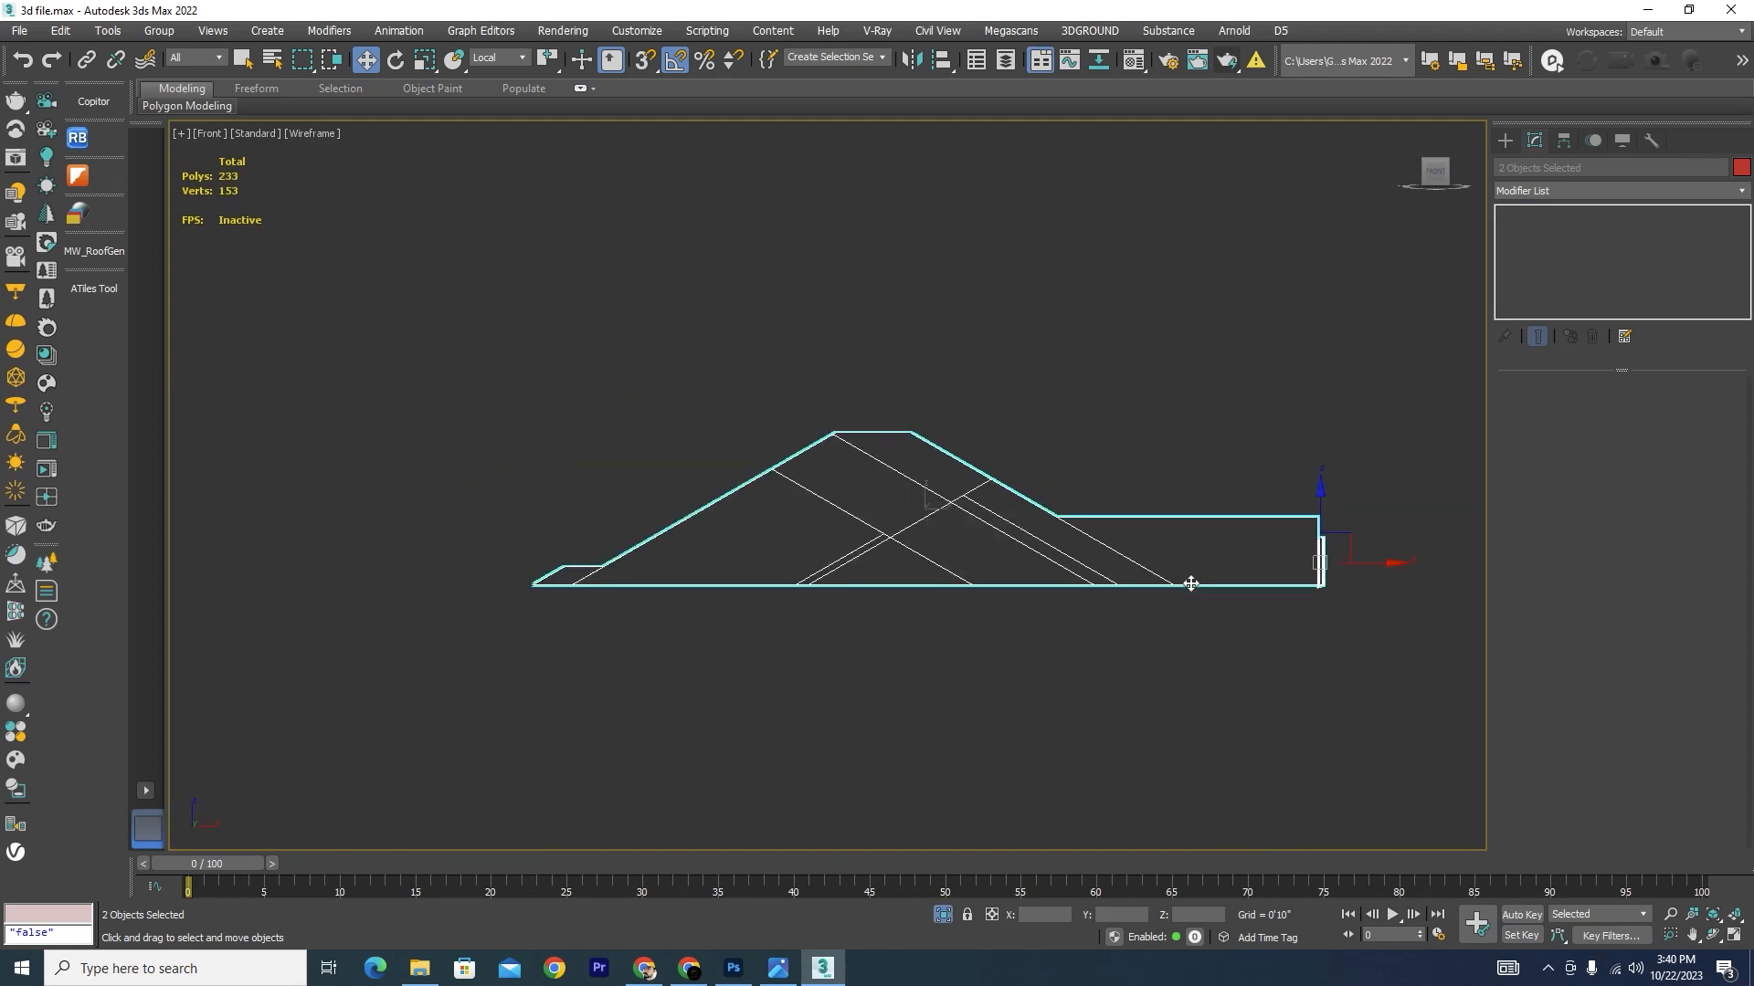
{"action": "middle_click_drag", "start_coordinate": [1191, 579], "coordinate": [1175, 685], "text": "alt"}
{"action": "left_click", "coordinate": [1175, 683]}
{"action": "key", "text": "F3"}
{"action": "scroll", "coordinate": [1277, 575], "scroll_direction": "up", "scroll_amount": 7}
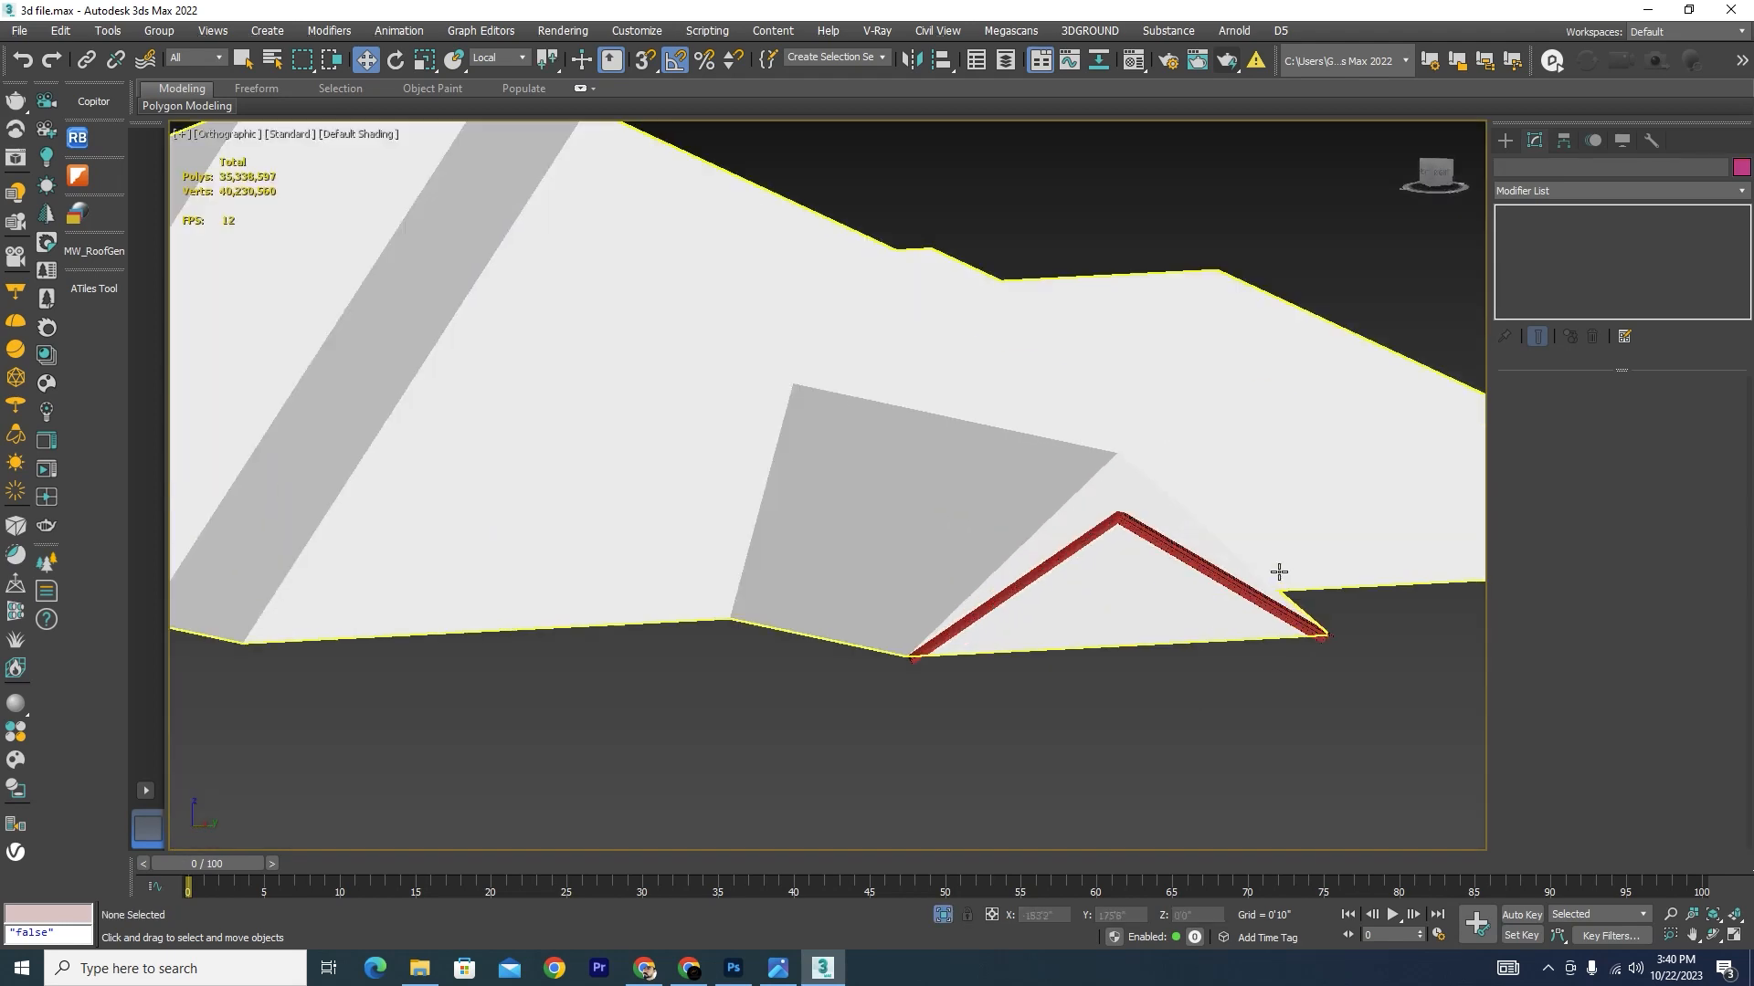
Step: Copy the Sweep modifier of the red gable trim and remove it, leaving only the base line
{"action": "left_click", "coordinate": [1229, 607]}
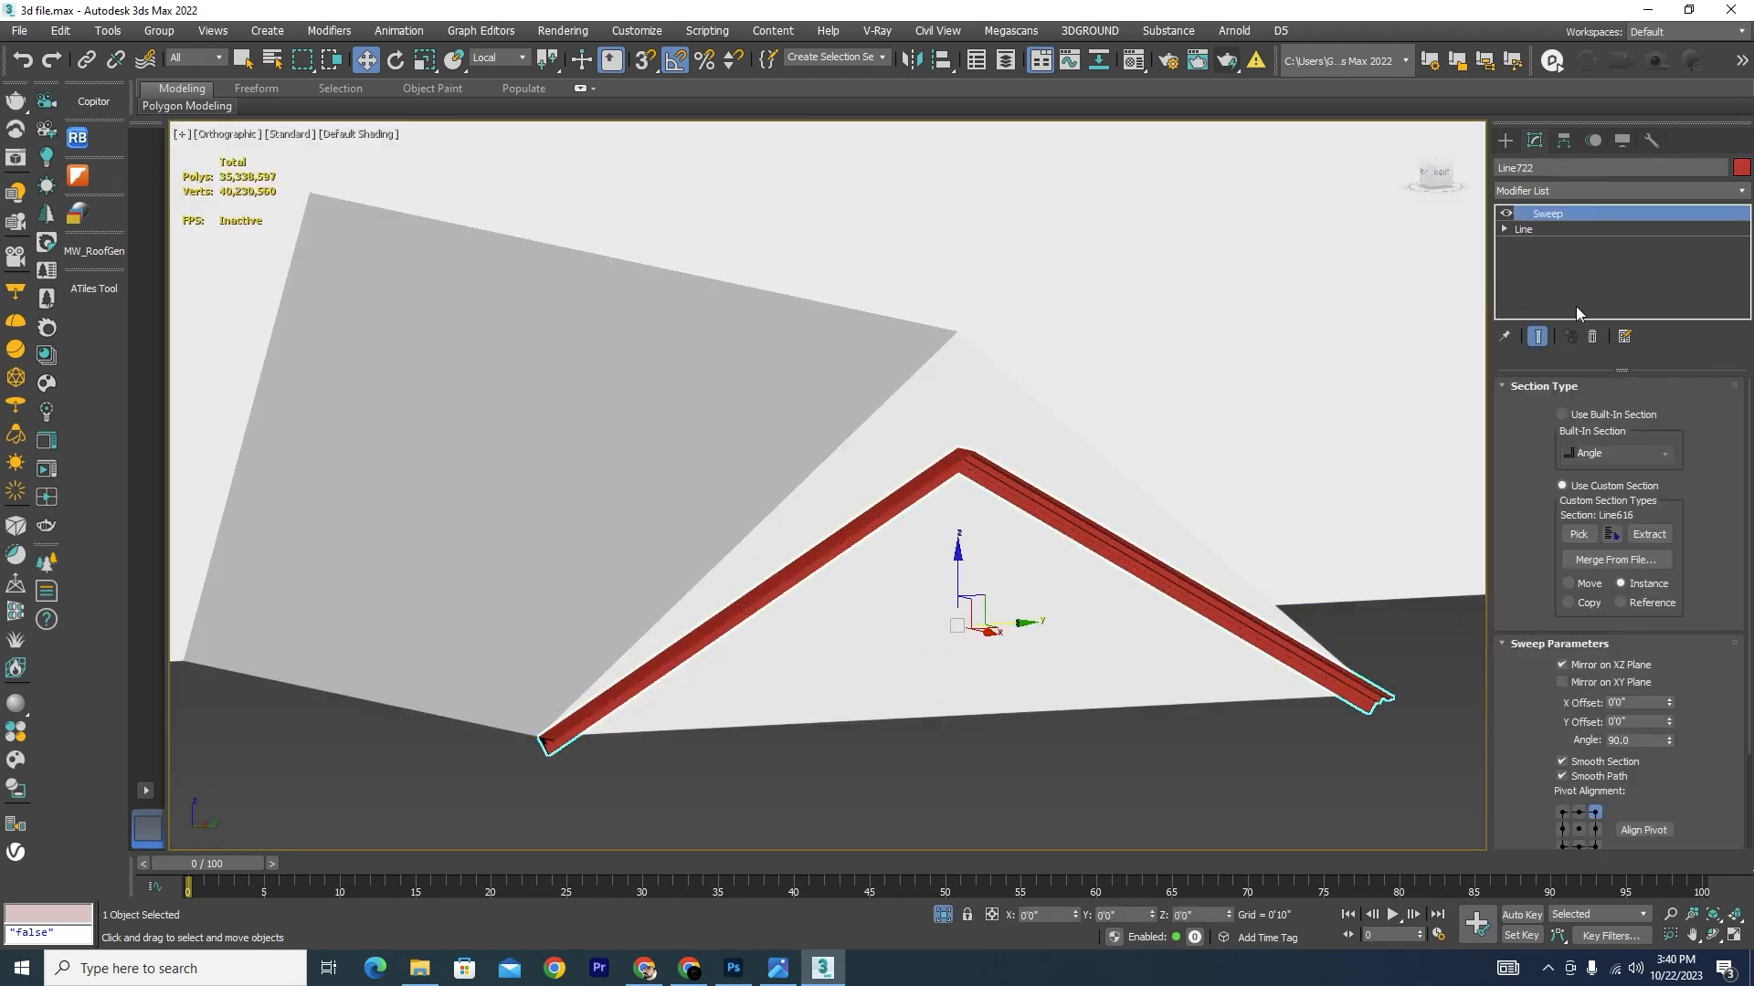
{"action": "right_click", "coordinate": [1562, 214]}
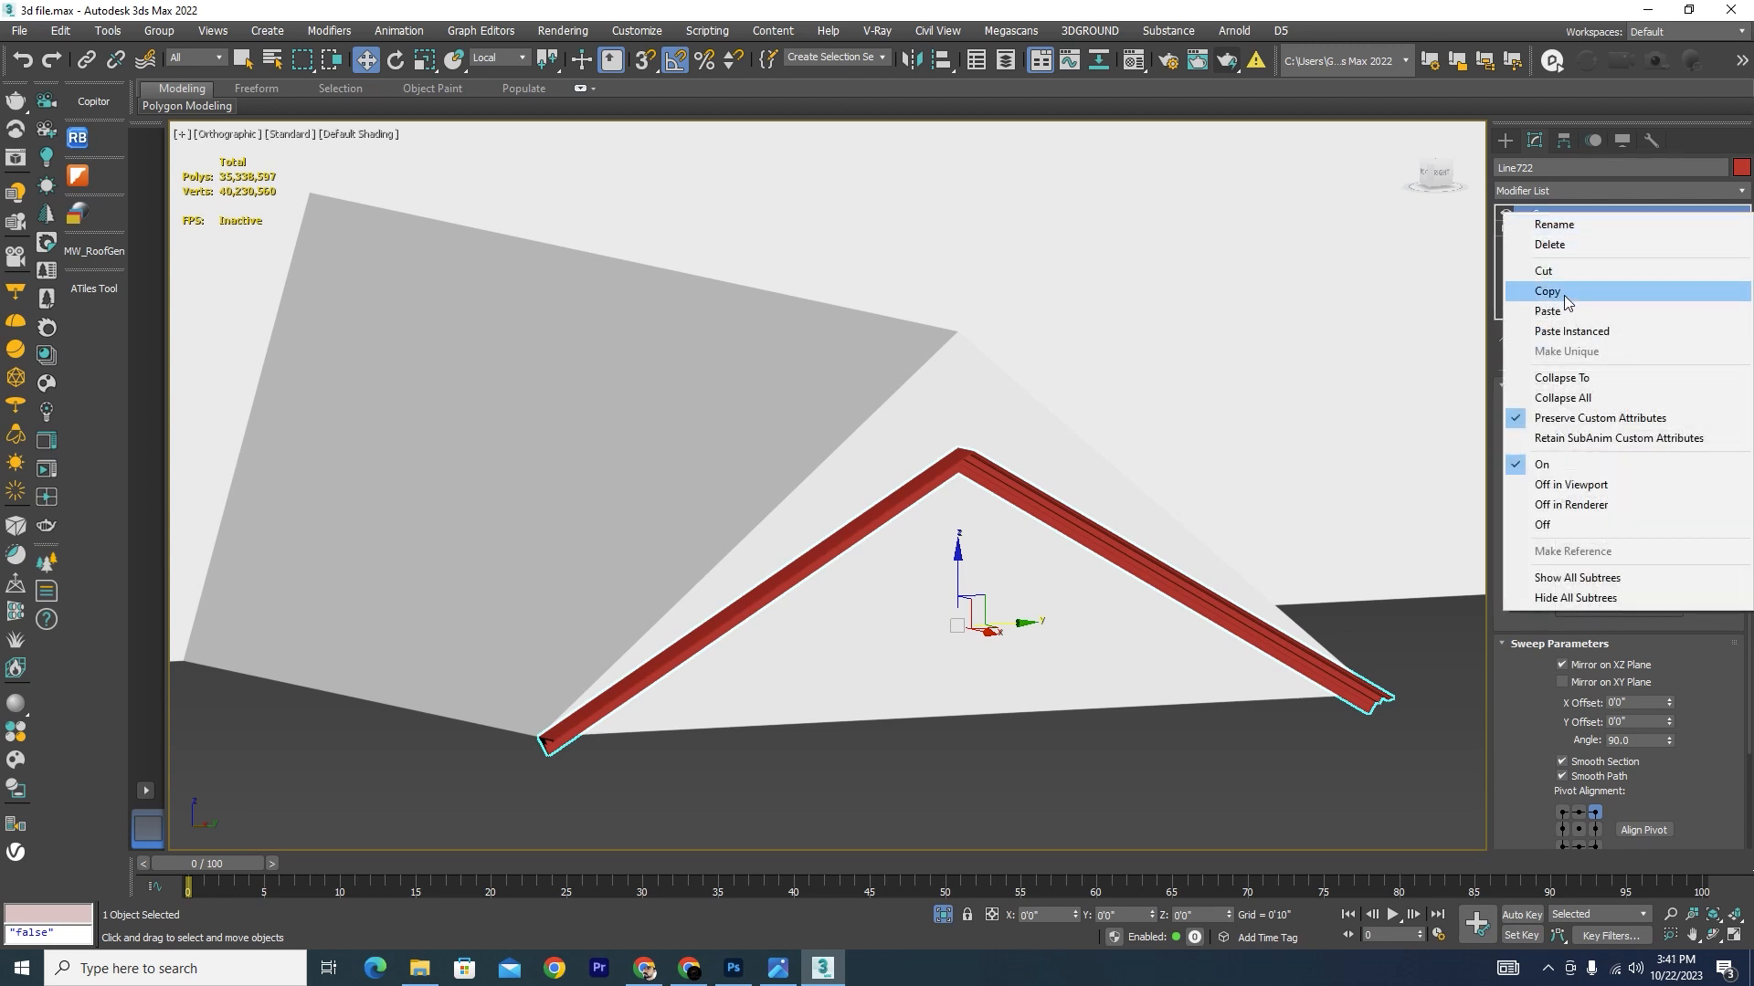
{"action": "left_click", "coordinate": [1564, 293]}
{"action": "middle_click_drag", "start_coordinate": [939, 411], "coordinate": [1045, 689], "text": "alt"}
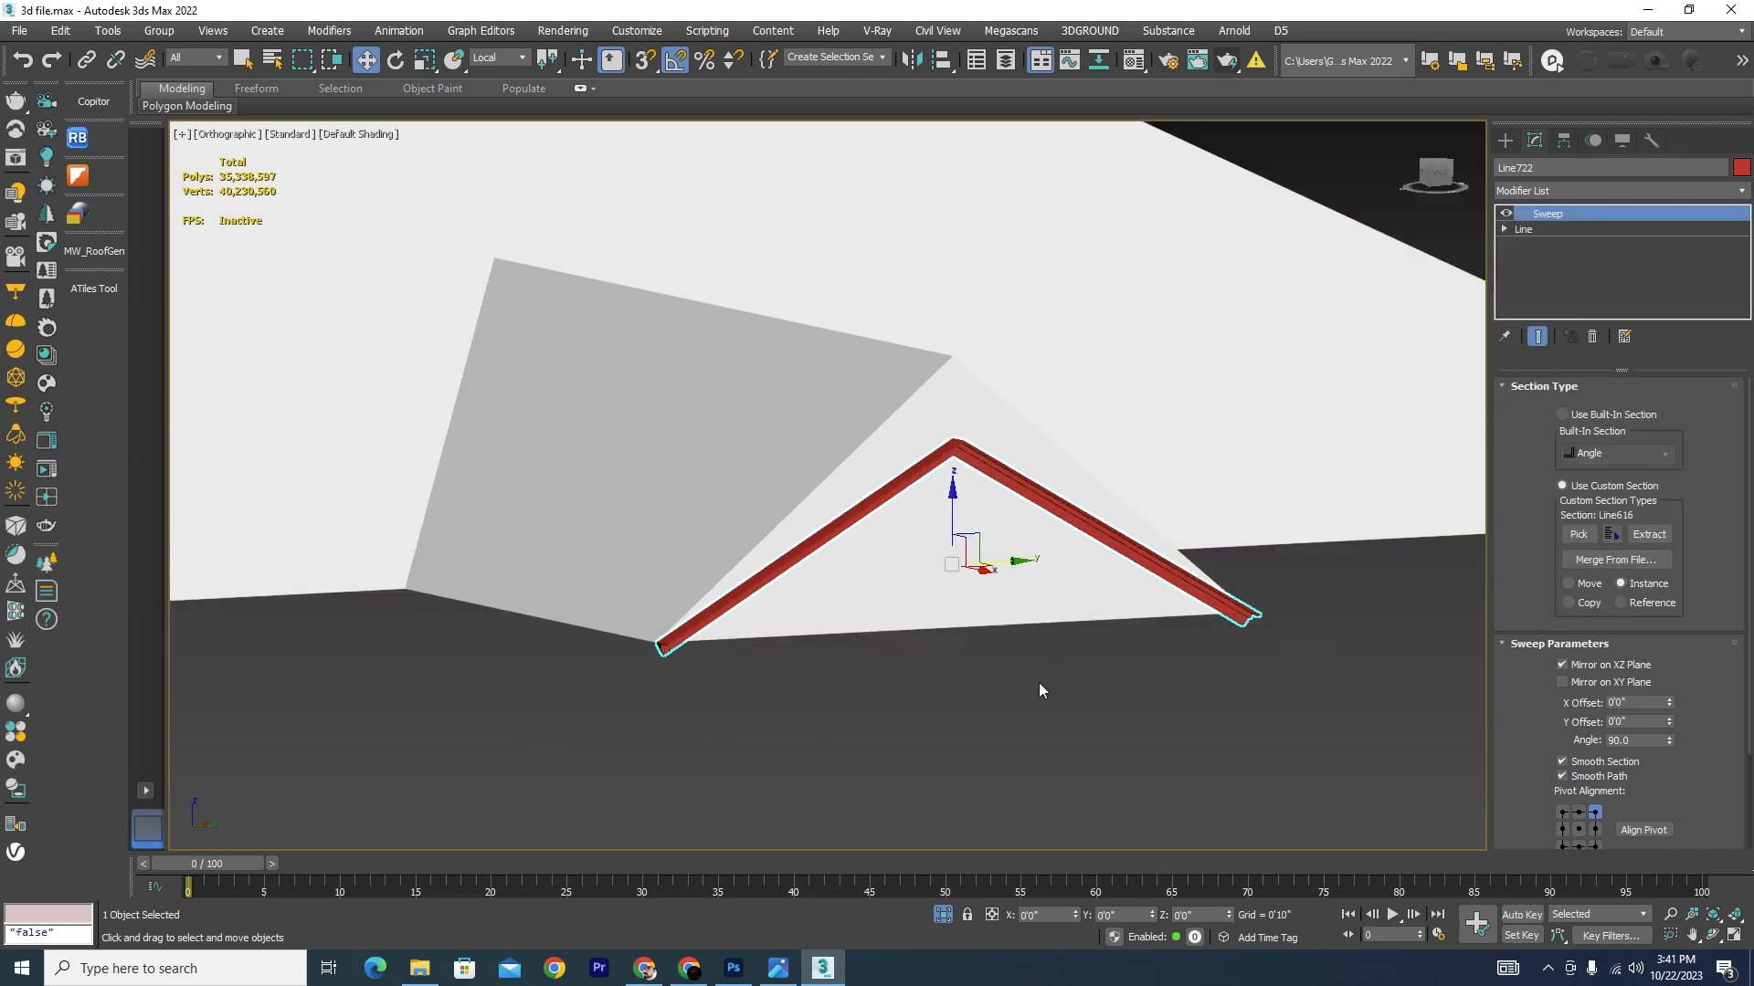
{"action": "left_click", "coordinate": [1593, 340]}
{"action": "left_click", "coordinate": [1094, 769]}
{"action": "left_click", "coordinate": [983, 455]}
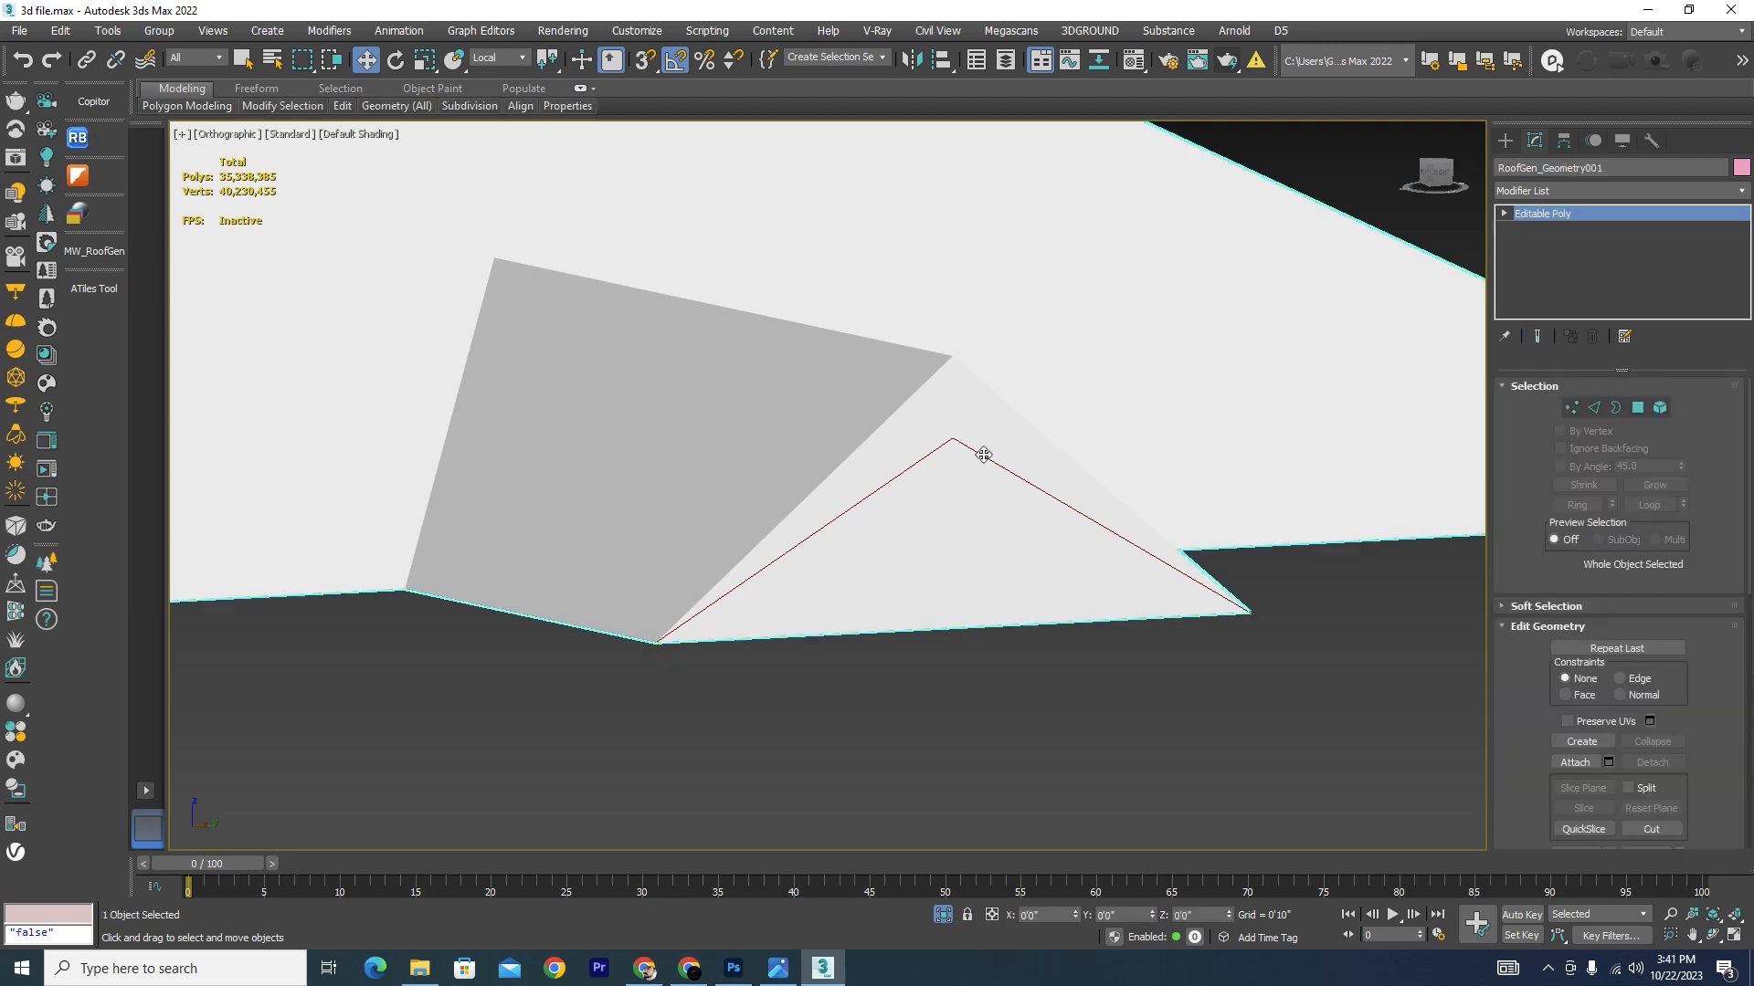
{"action": "left_click", "coordinate": [1571, 407]}
{"action": "left_click", "coordinate": [991, 484]}
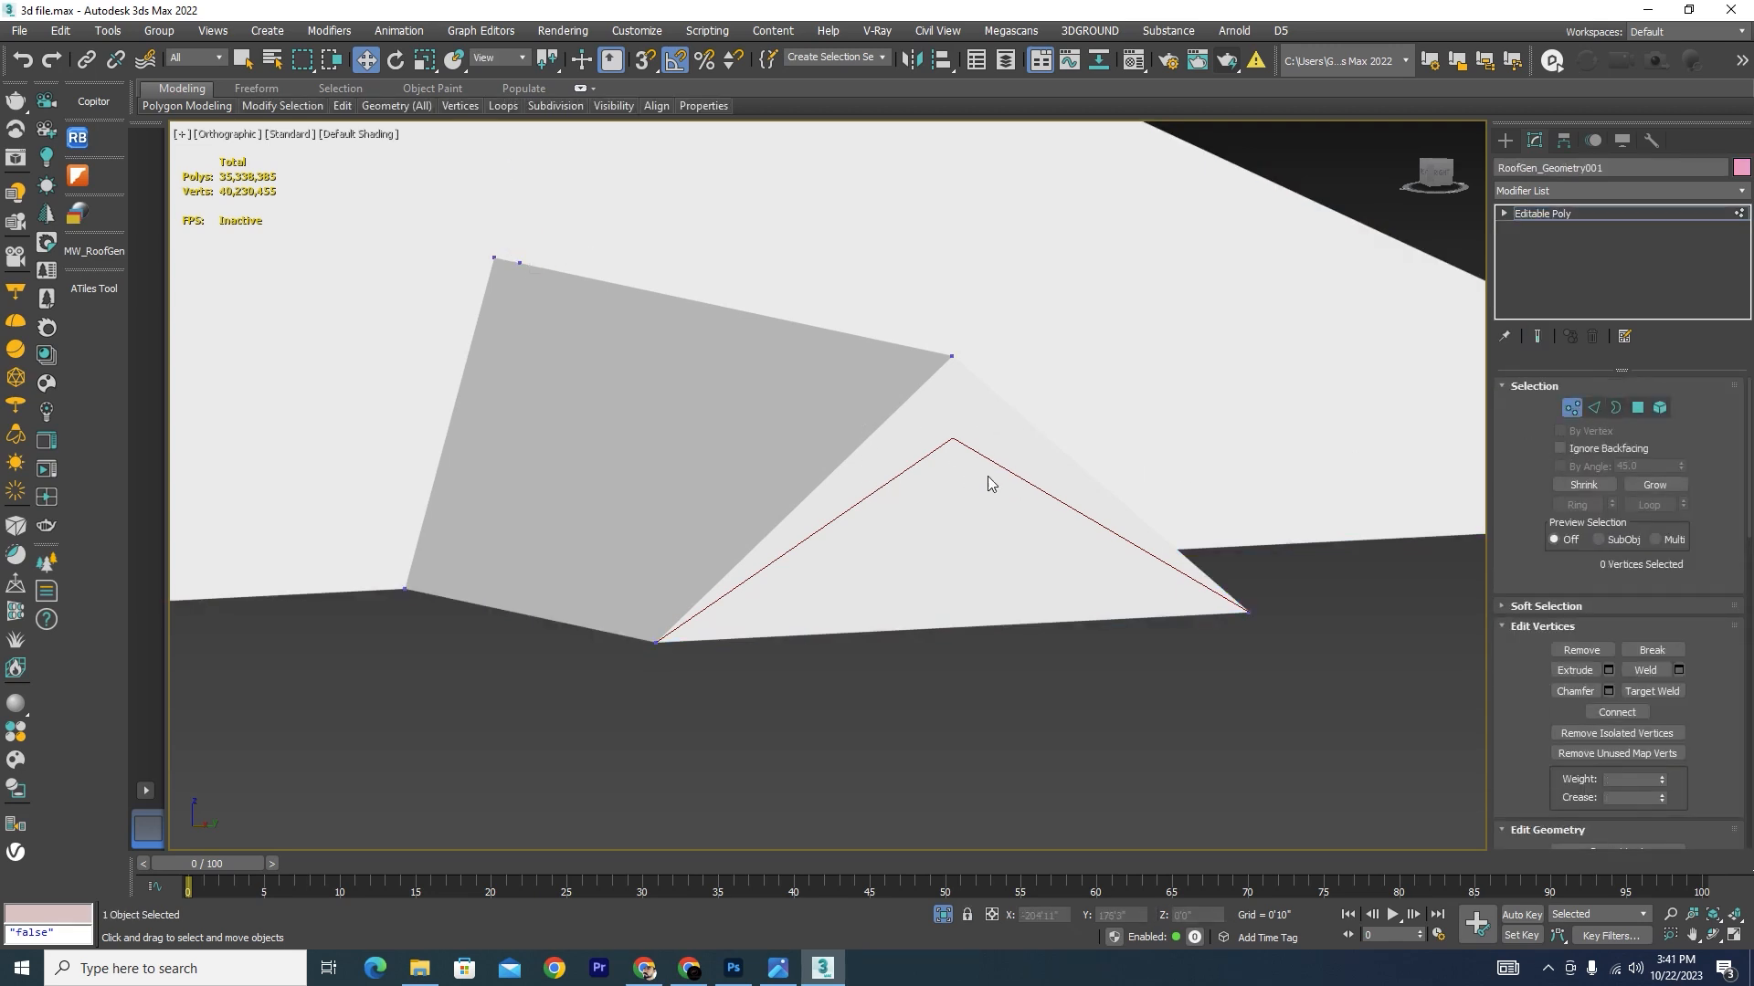
{"action": "left_click", "coordinate": [1571, 407]}
Step: Move the apex vertex of the gable trim's line up to the roof mesh's ridge corner using vertex snapping
{"action": "key", "text": "F3"}
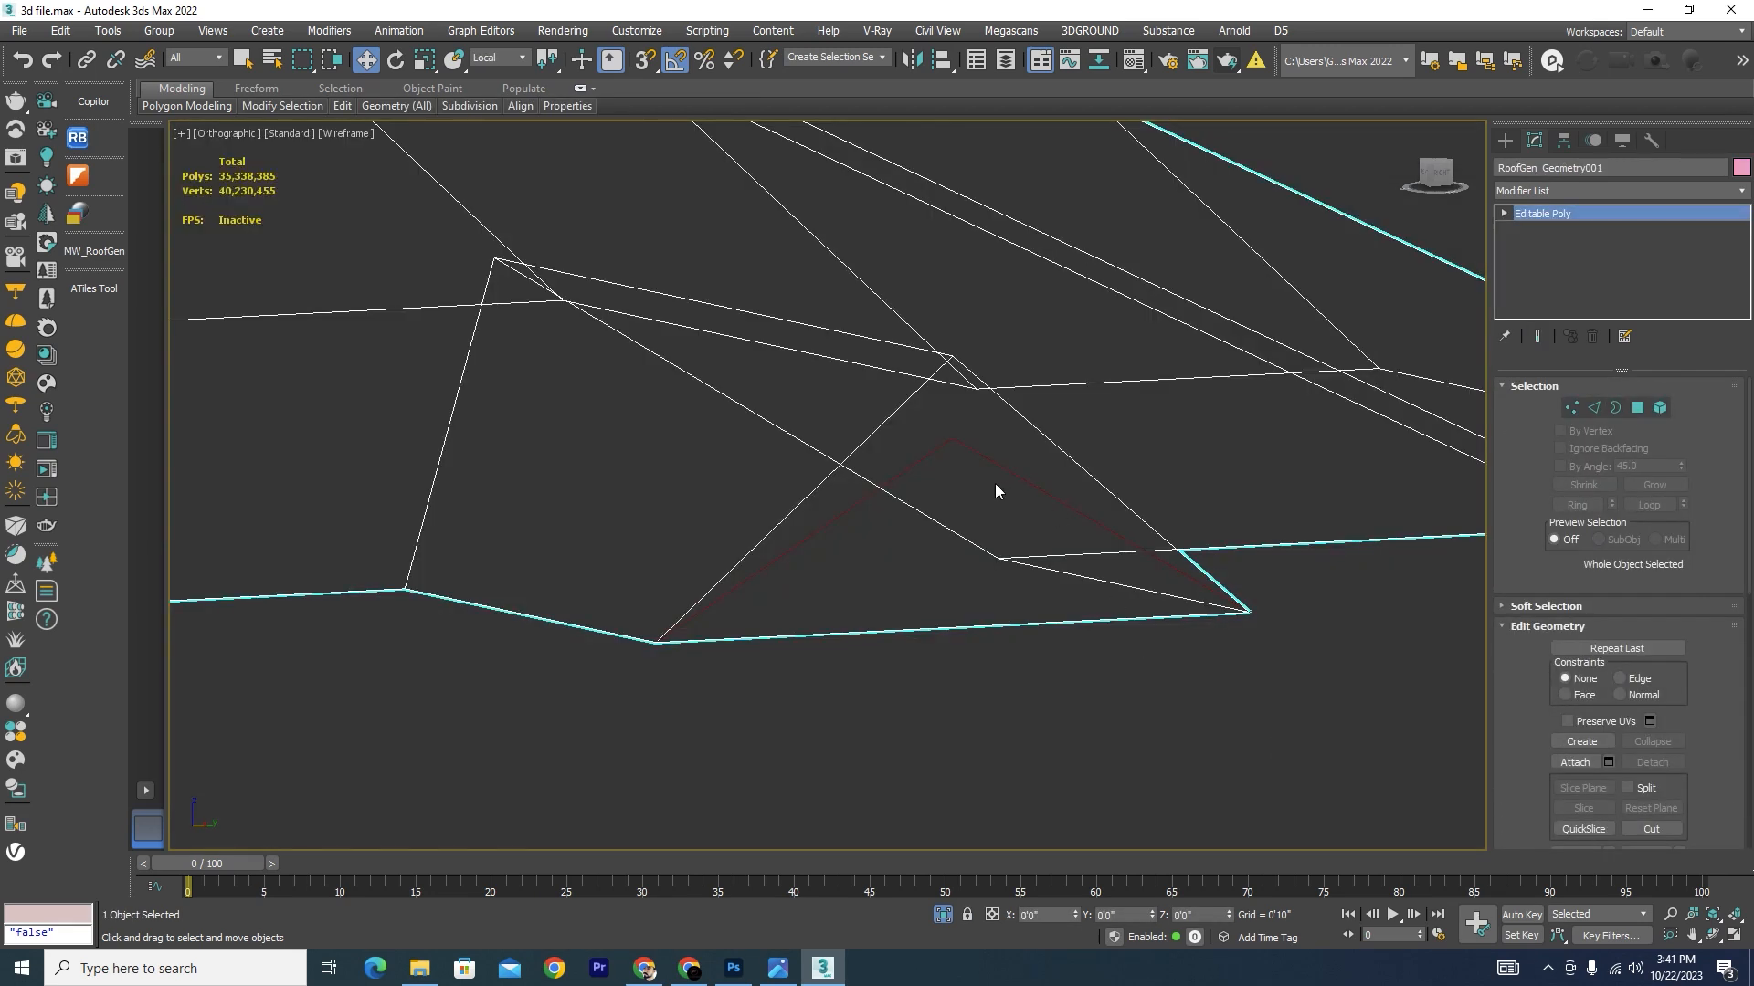
{"action": "left_click", "coordinate": [991, 456]}
{"action": "left_click", "coordinate": [1596, 432]}
{"action": "left_click_drag", "start_coordinate": [1016, 394], "coordinate": [891, 495]}
{"action": "left_click_drag", "start_coordinate": [951, 384], "coordinate": [949, 356]}
{"action": "key", "text": "s"}
{"action": "key", "text": "F3"}
{"action": "scroll", "coordinate": [970, 385], "scroll_direction": "up", "scroll_amount": 4}
{"action": "scroll", "coordinate": [970, 402], "scroll_direction": "down", "scroll_amount": 5}
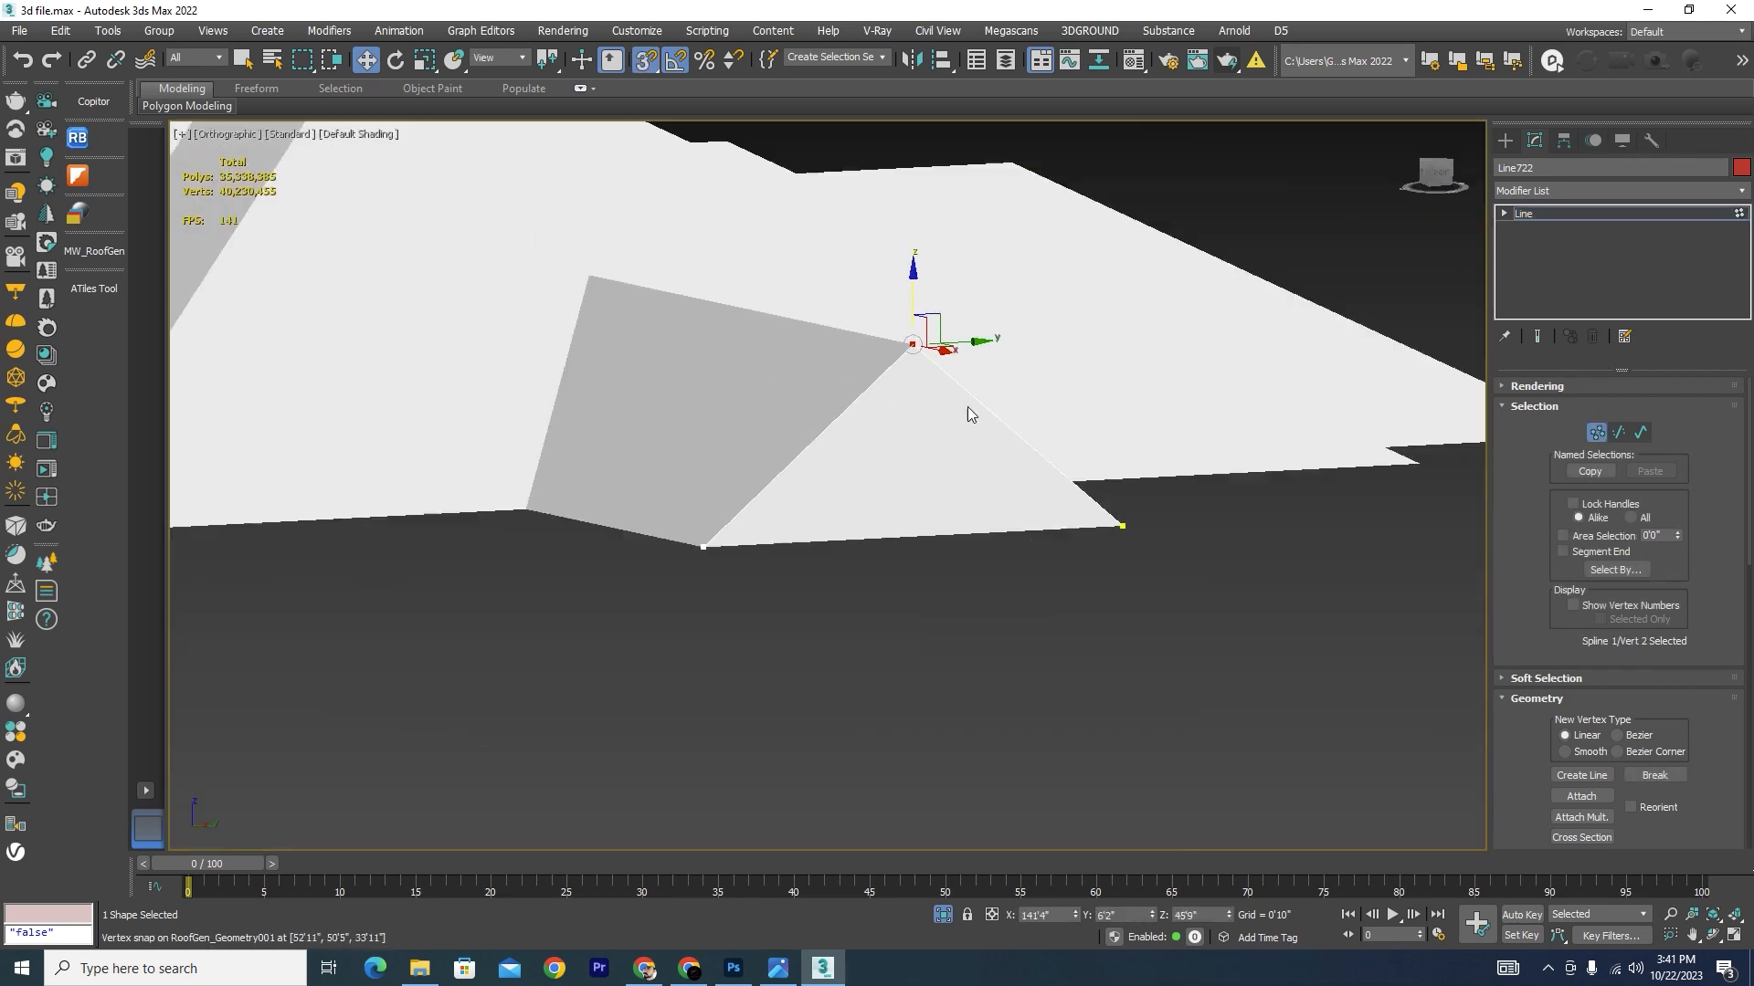
{"action": "mouse_move", "coordinate": [970, 408]}
{"action": "middle_mouse_down", "text": "alt"}
{"action": "mouse_move", "coordinate": [994, 512]}
{"action": "mouse_move", "coordinate": [1041, 509]}
{"action": "middle_mouse_up", "text": "alt"}
{"action": "left_click", "coordinate": [1518, 215]}
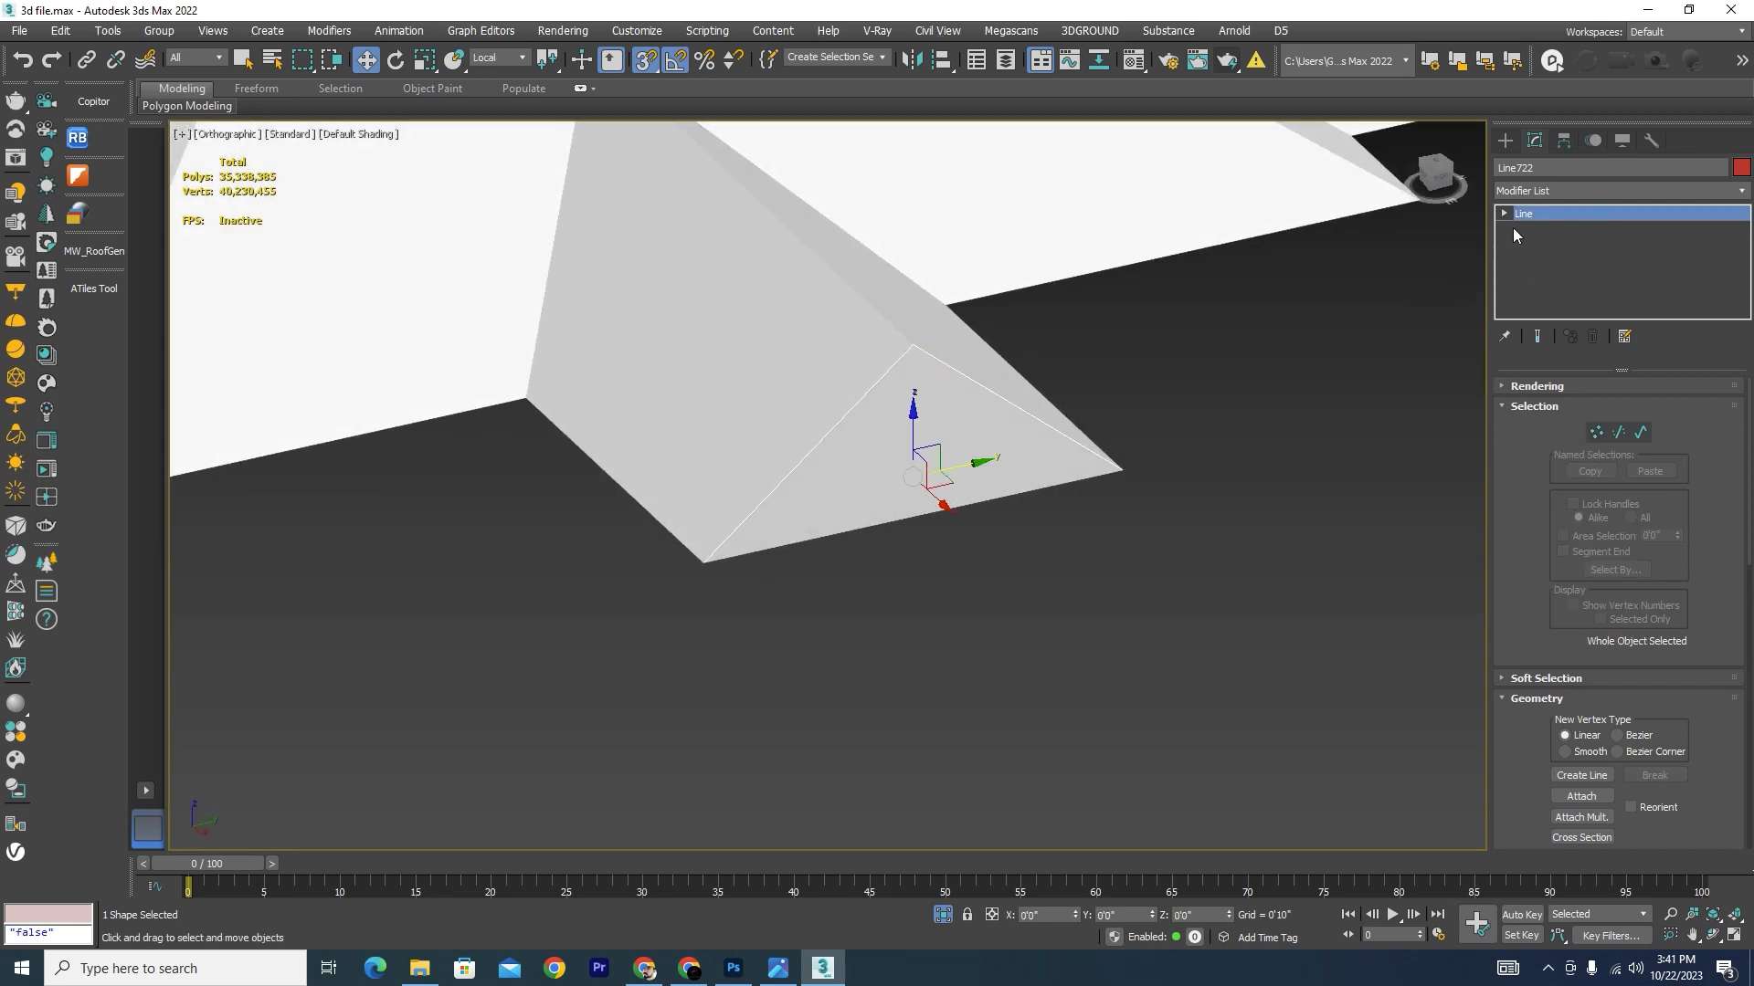
Step: Paste the copied Sweep modifier back onto the gable trim line
{"action": "right_click", "coordinate": [1542, 218]}
{"action": "left_click", "coordinate": [1581, 224]}
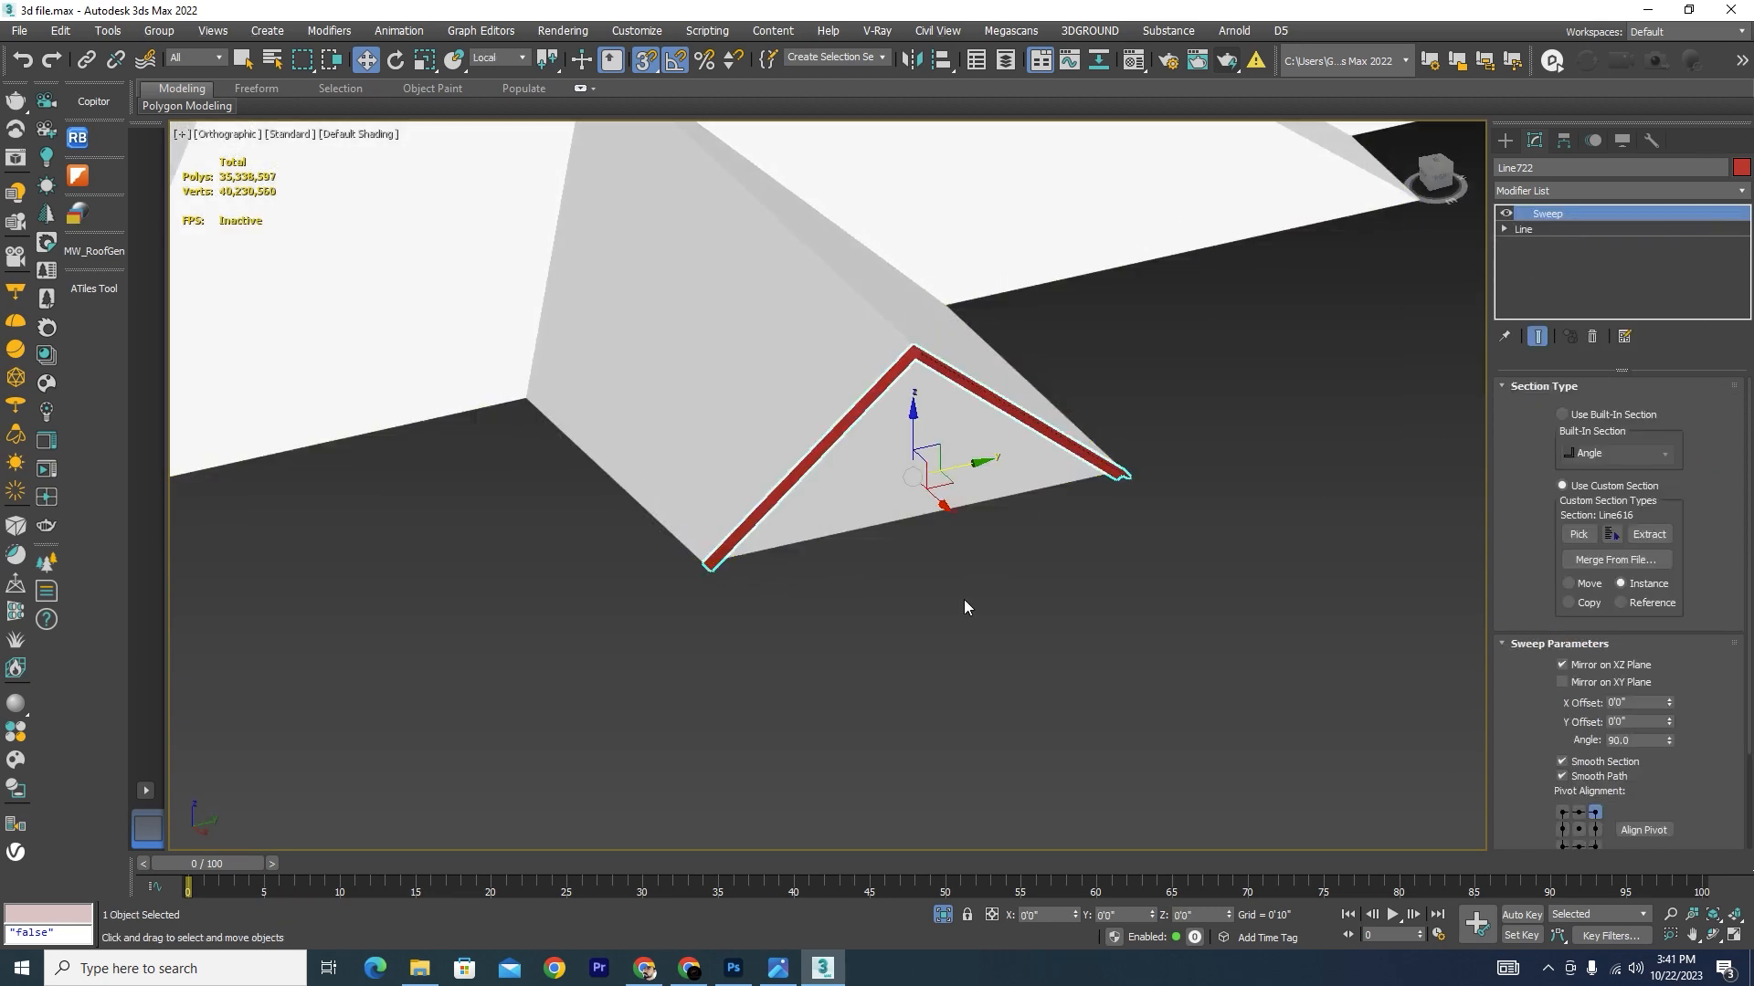
{"action": "scroll", "coordinate": [1029, 473], "scroll_direction": "up", "scroll_amount": 4}
{"action": "scroll", "coordinate": [1069, 465], "scroll_direction": "down", "scroll_amount": 1}
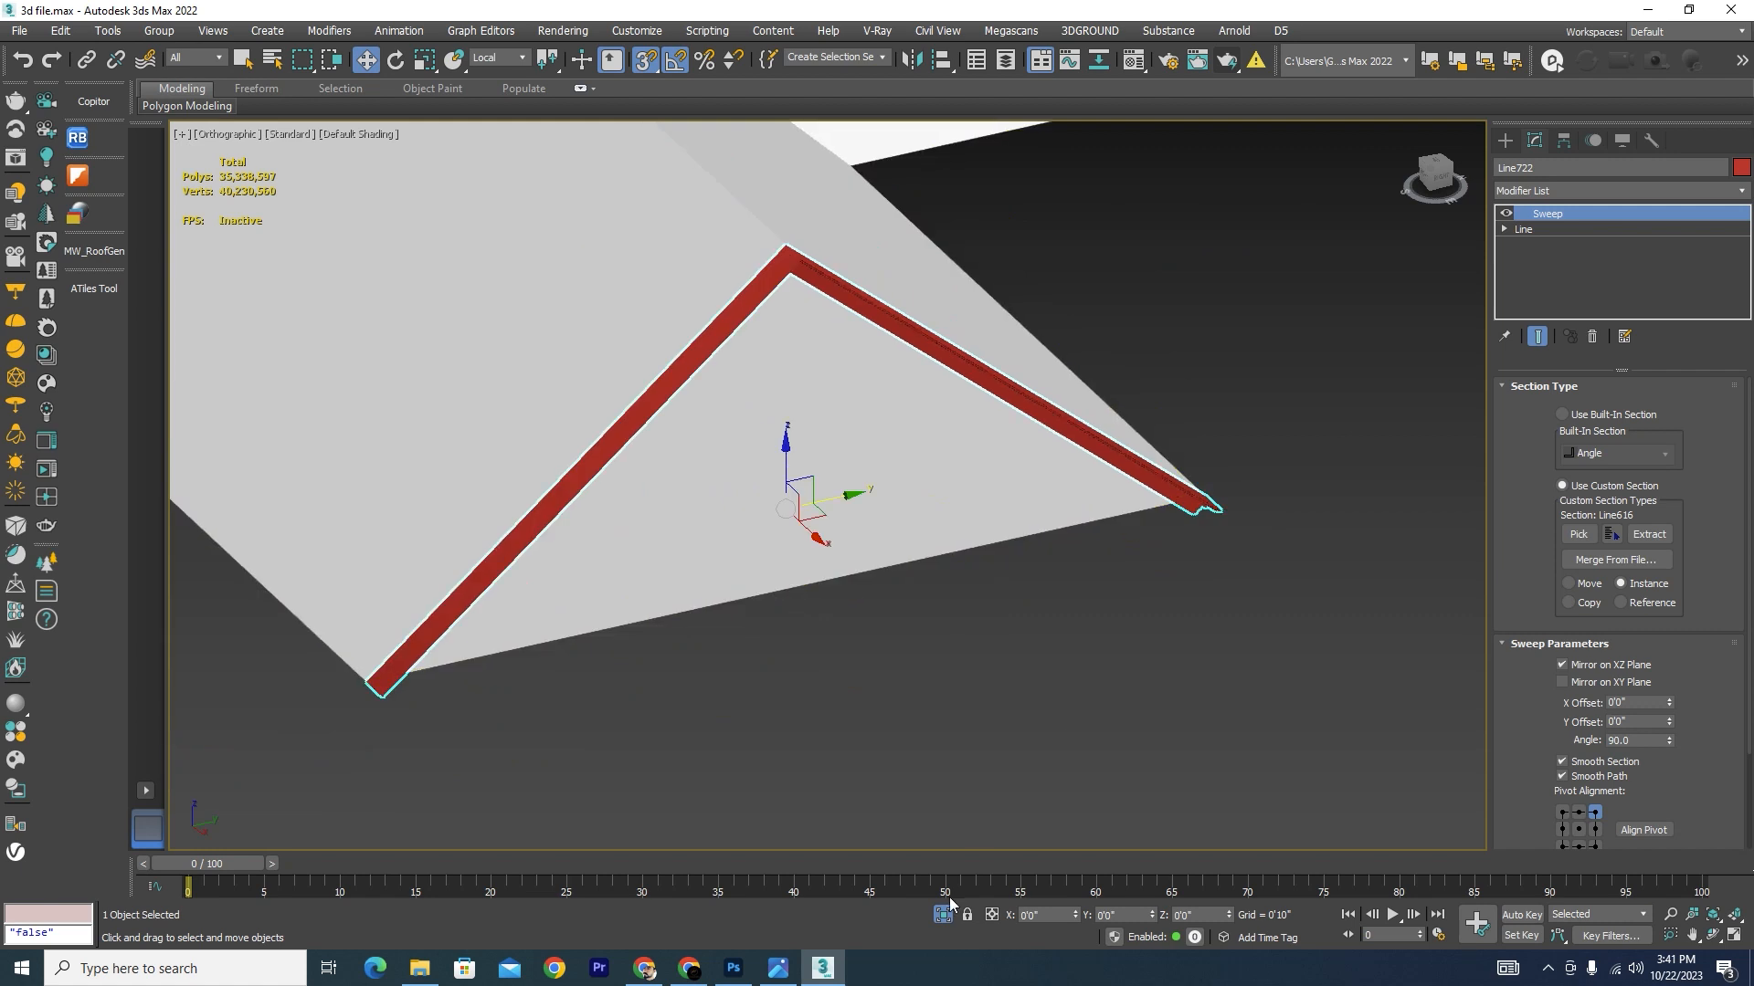
Step: Show the whole building and add the eaves cornice and the loose straight moulding beyond the roof to the trim selection
{"action": "left_click", "coordinate": [944, 915]}
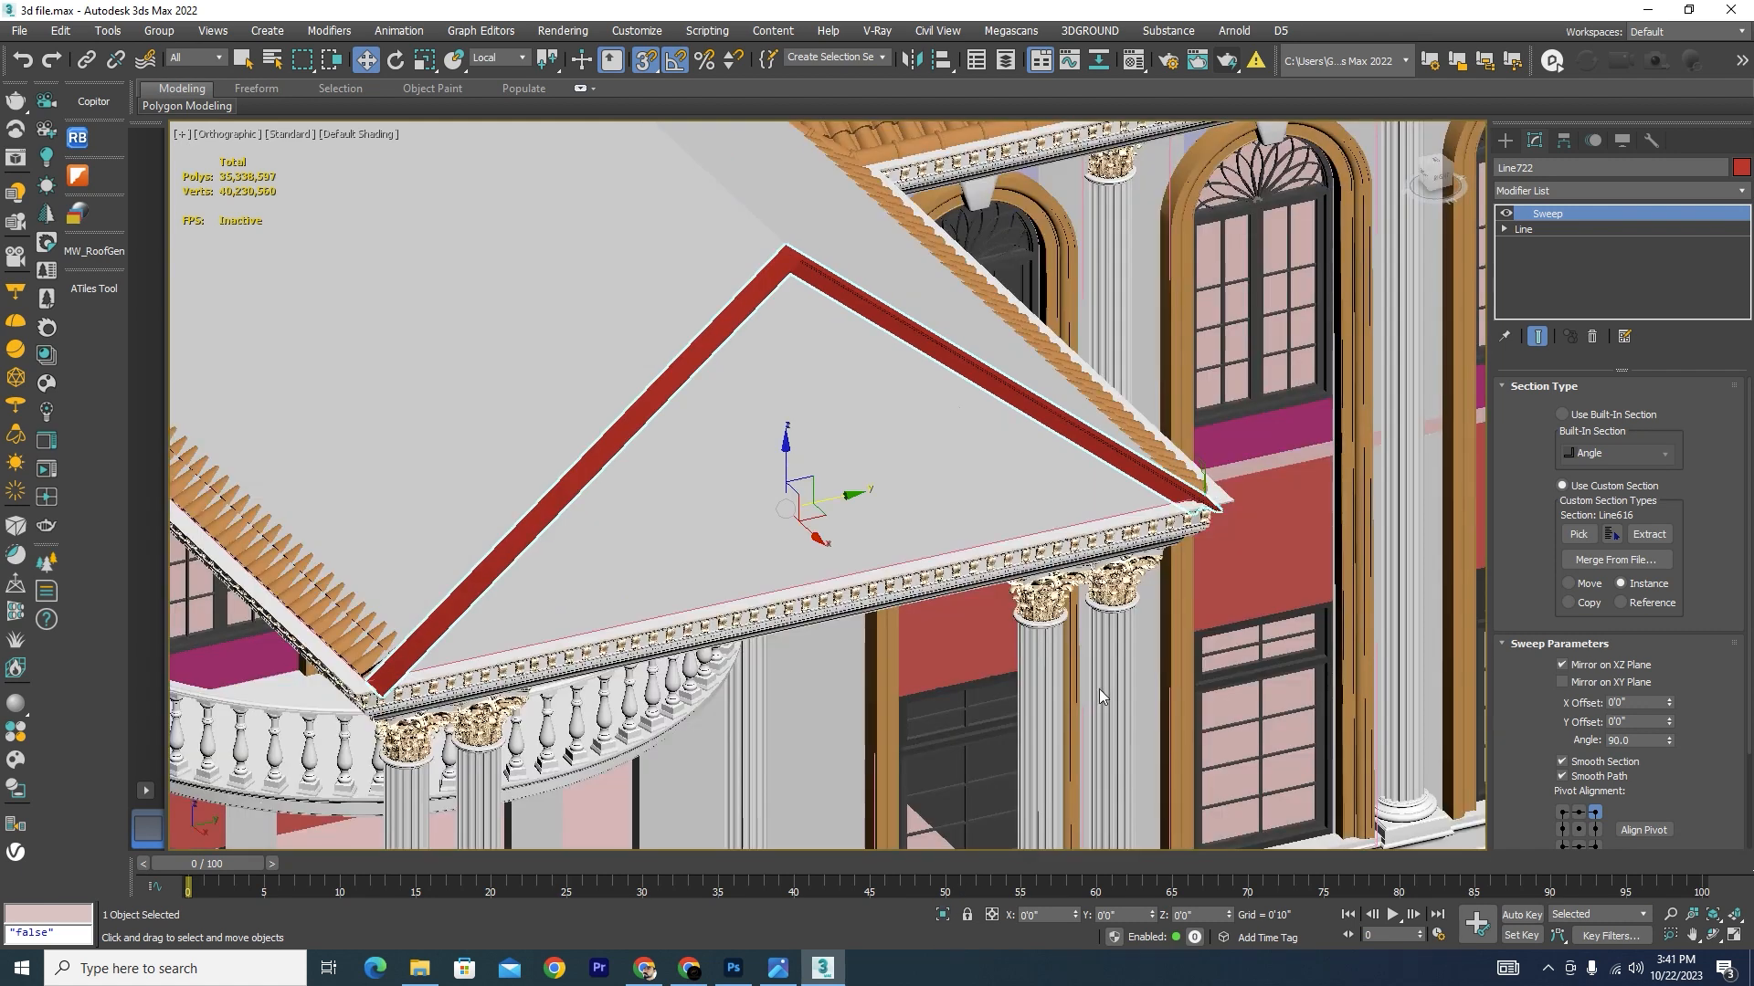
{"action": "left_click", "coordinate": [1172, 527], "text": "ctrl"}
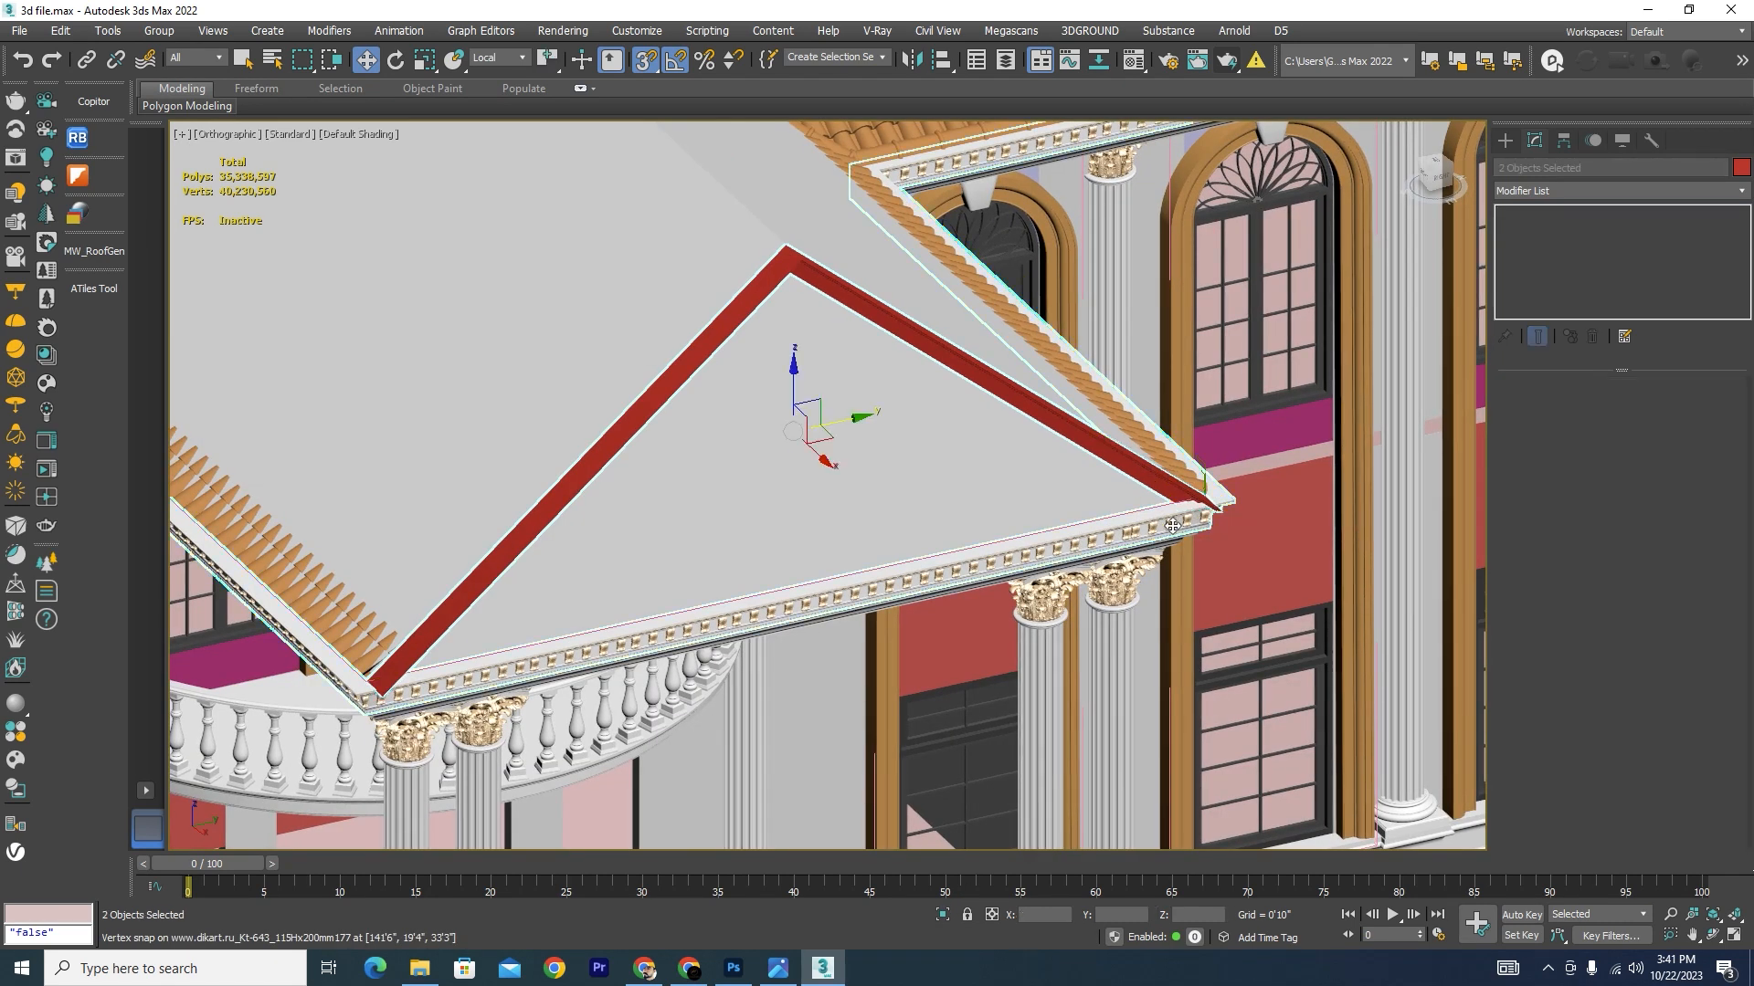
{"action": "scroll", "coordinate": [1172, 527], "scroll_direction": "down", "scroll_amount": 4}
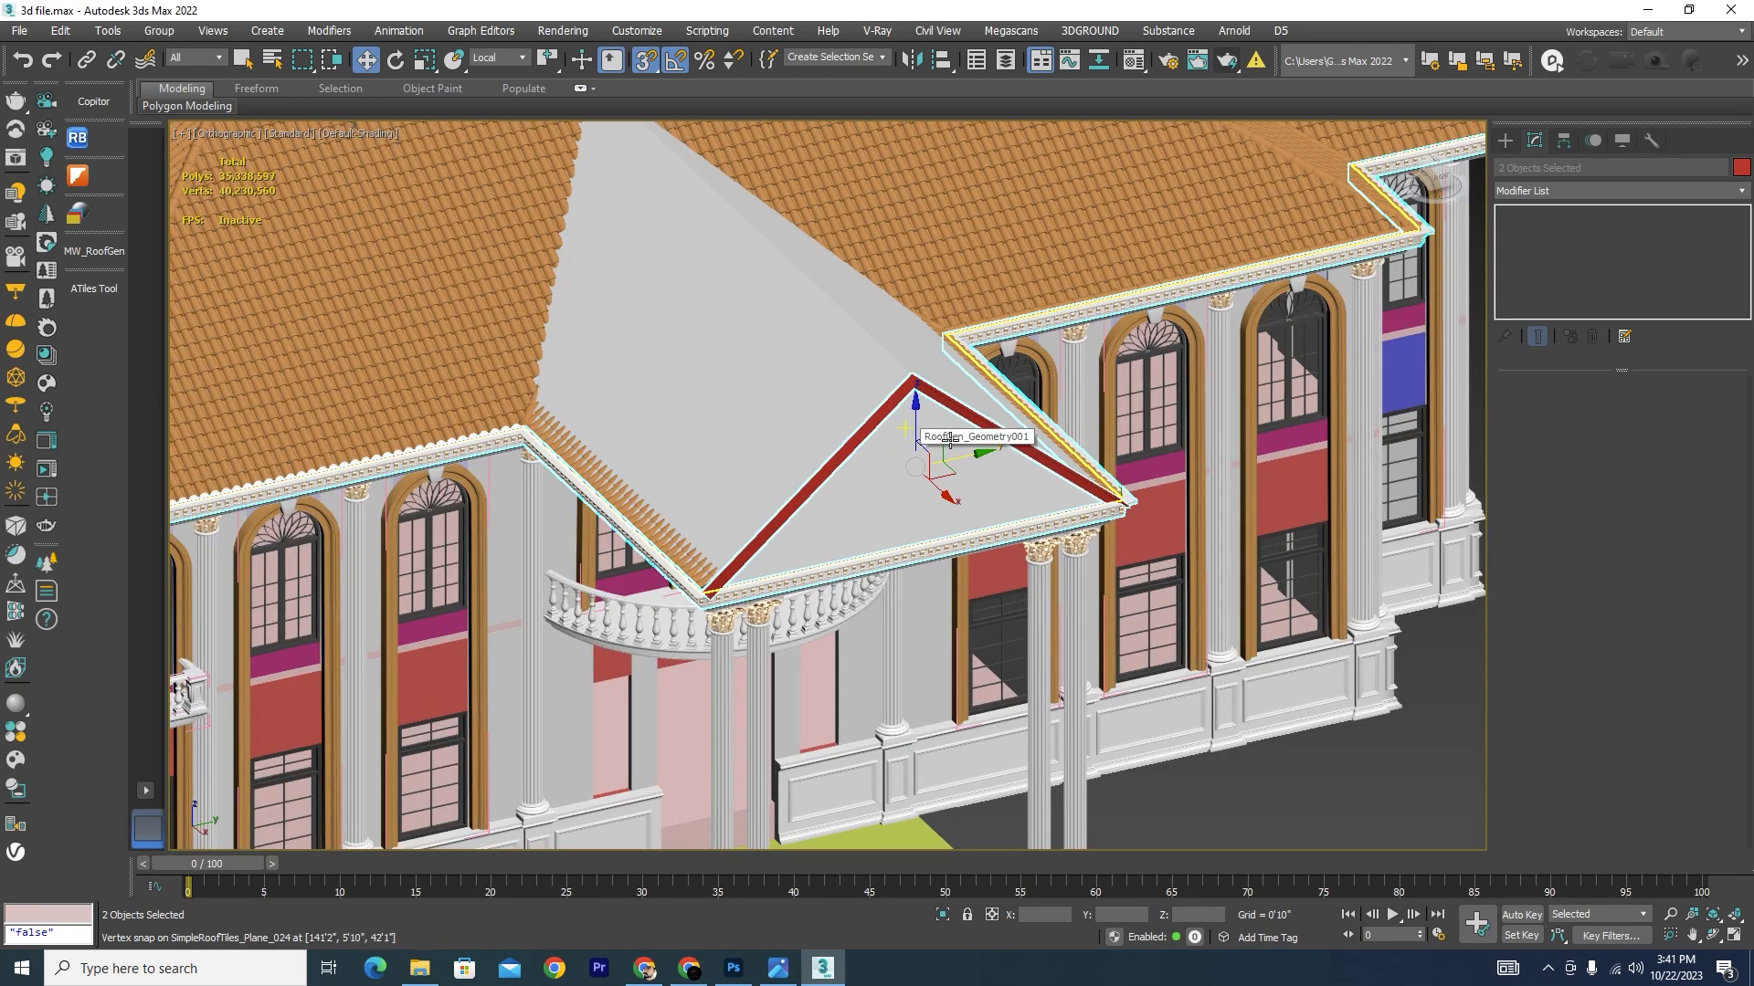
{"action": "scroll", "coordinate": [913, 438], "scroll_direction": "down", "scroll_amount": 2}
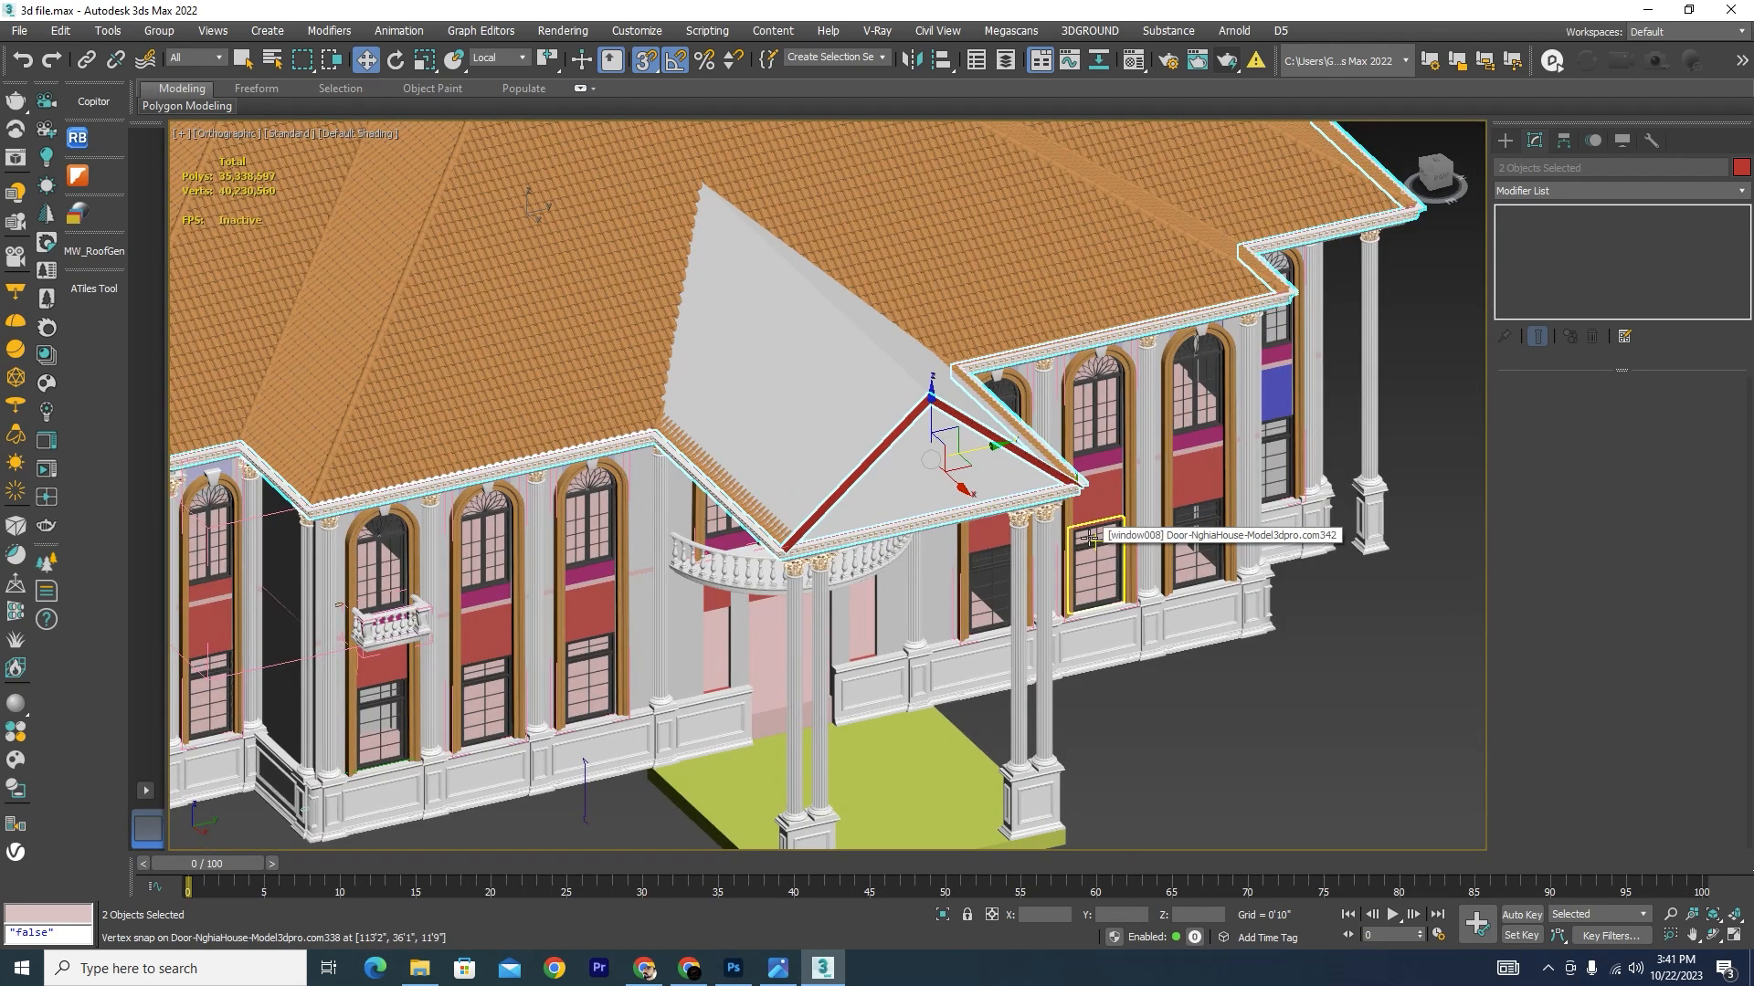
{"action": "scroll", "coordinate": [951, 560], "scroll_direction": "down", "scroll_amount": 3}
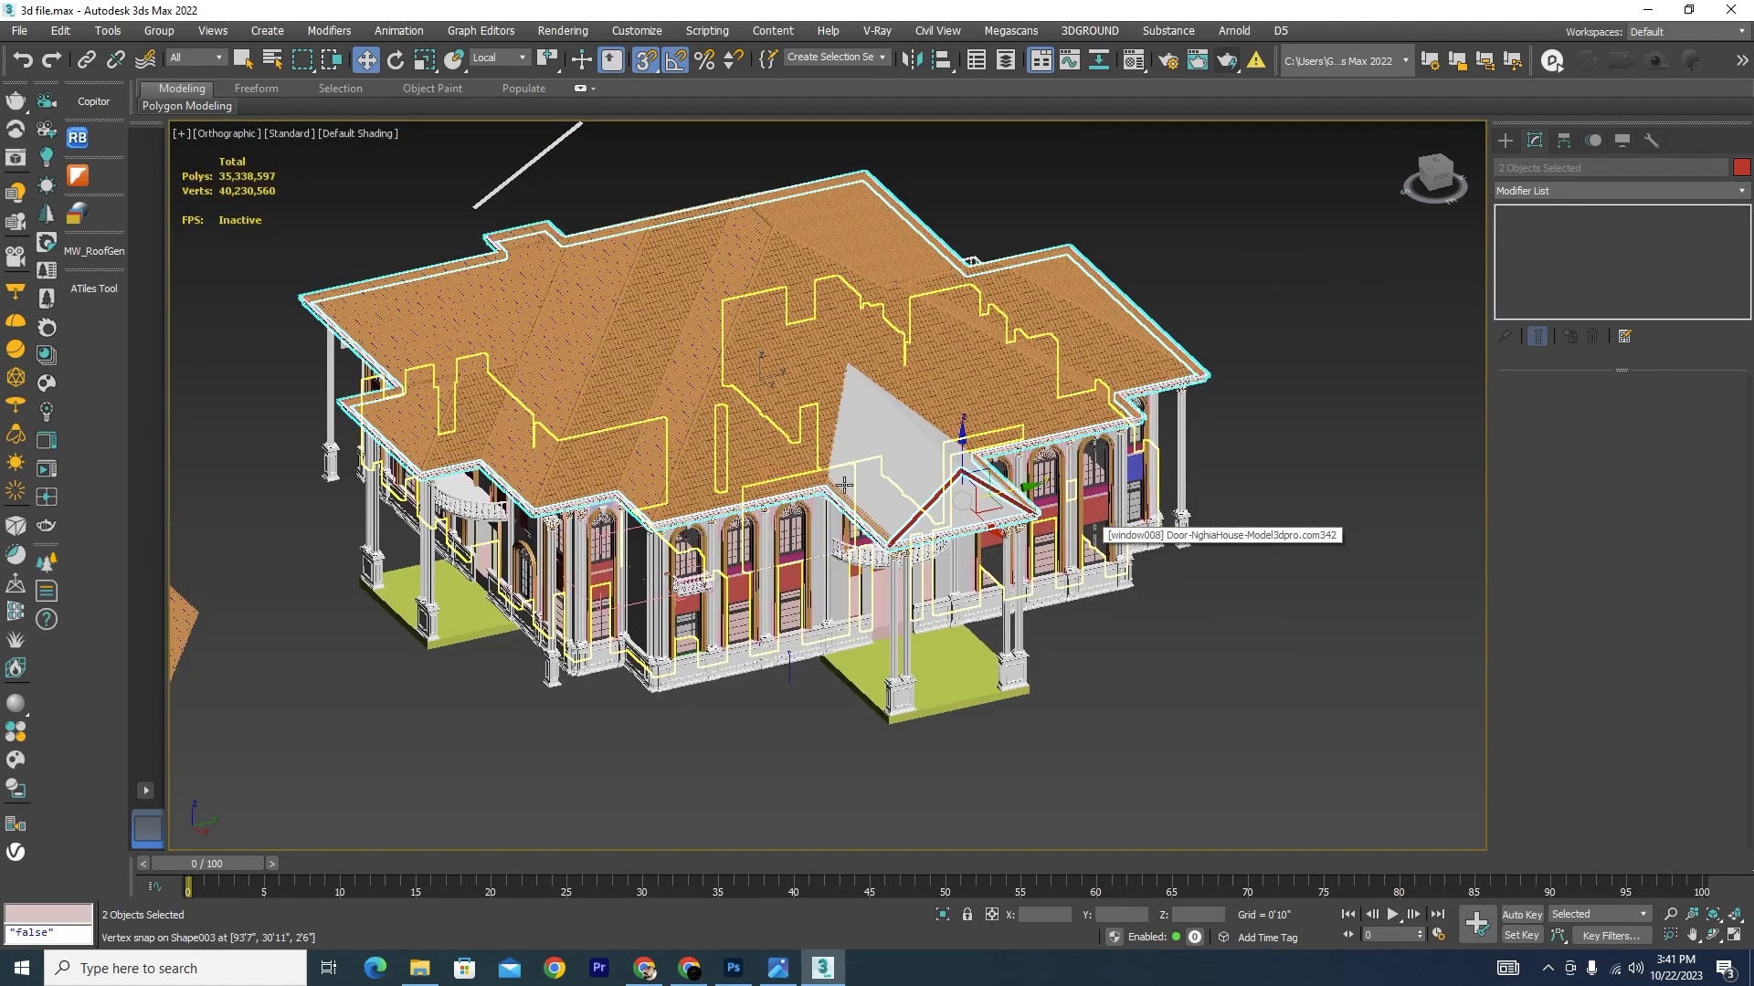
{"action": "middle_click_drag", "start_coordinate": [1130, 179], "coordinate": [1138, 311]}
{"action": "left_click", "coordinate": [584, 213], "text": "ctrl"}
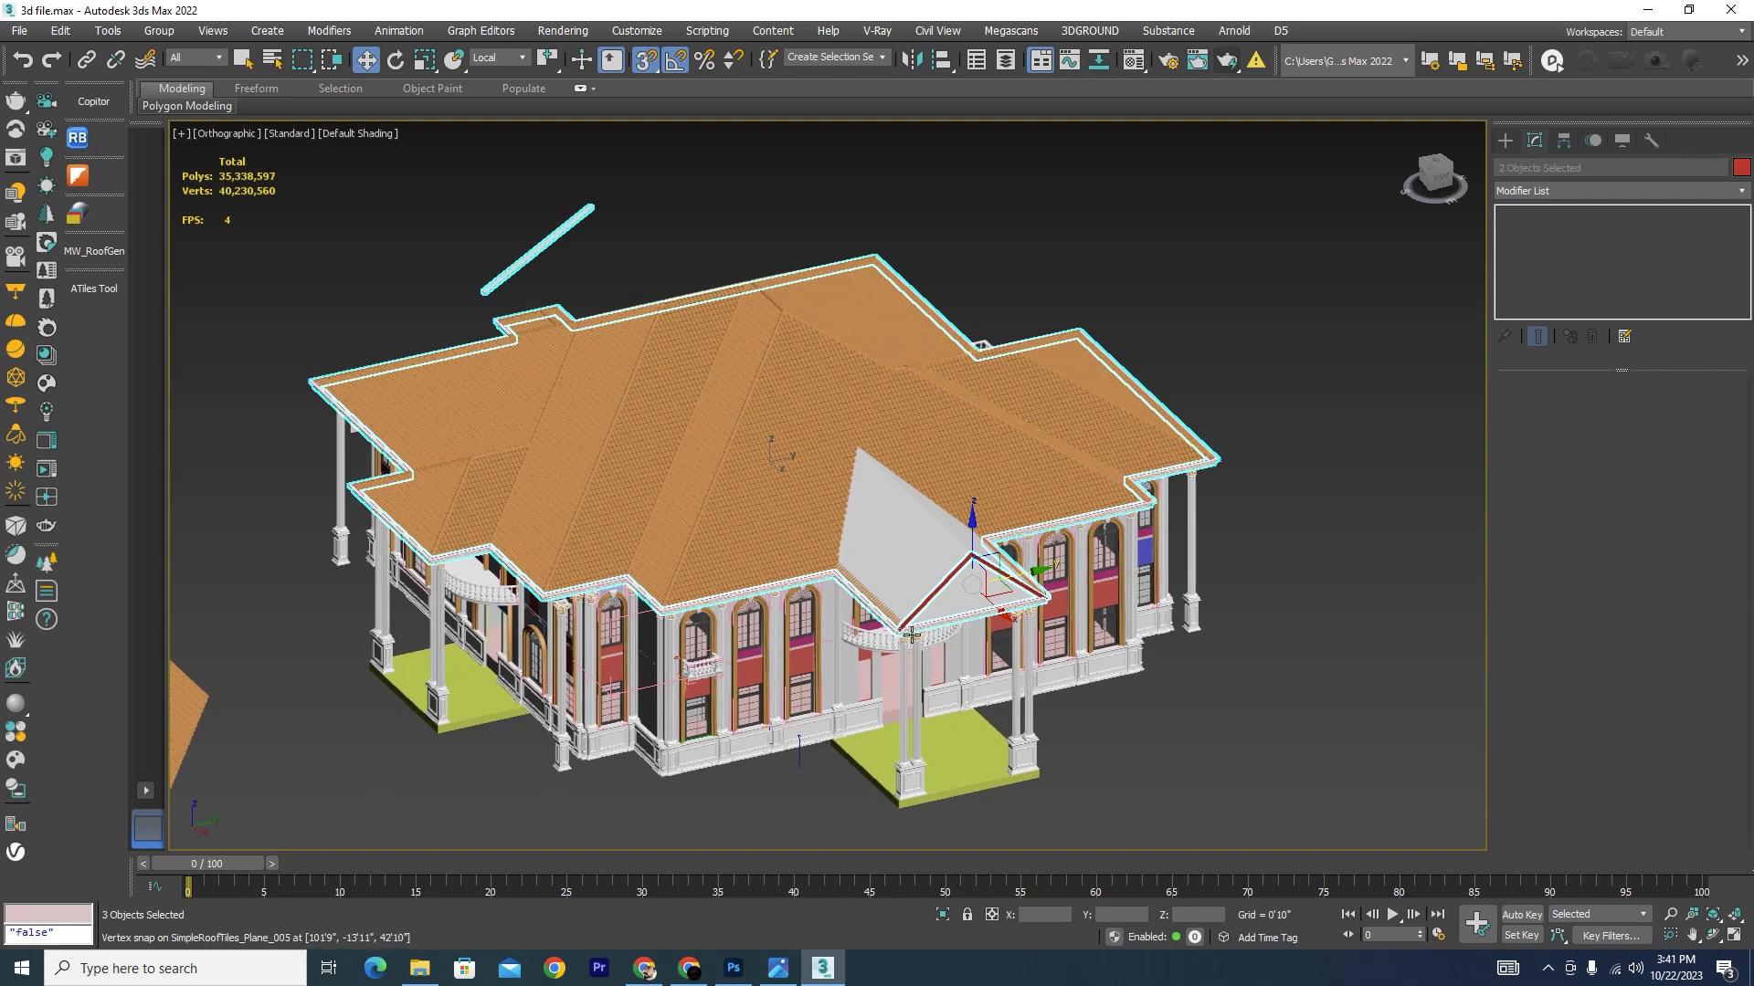
Step: Isolate the selection, then drop the eaves cornice so that only the gable trim and the loose moulding are isolated
{"action": "scroll", "coordinate": [961, 606], "scroll_direction": "up", "scroll_amount": 2}
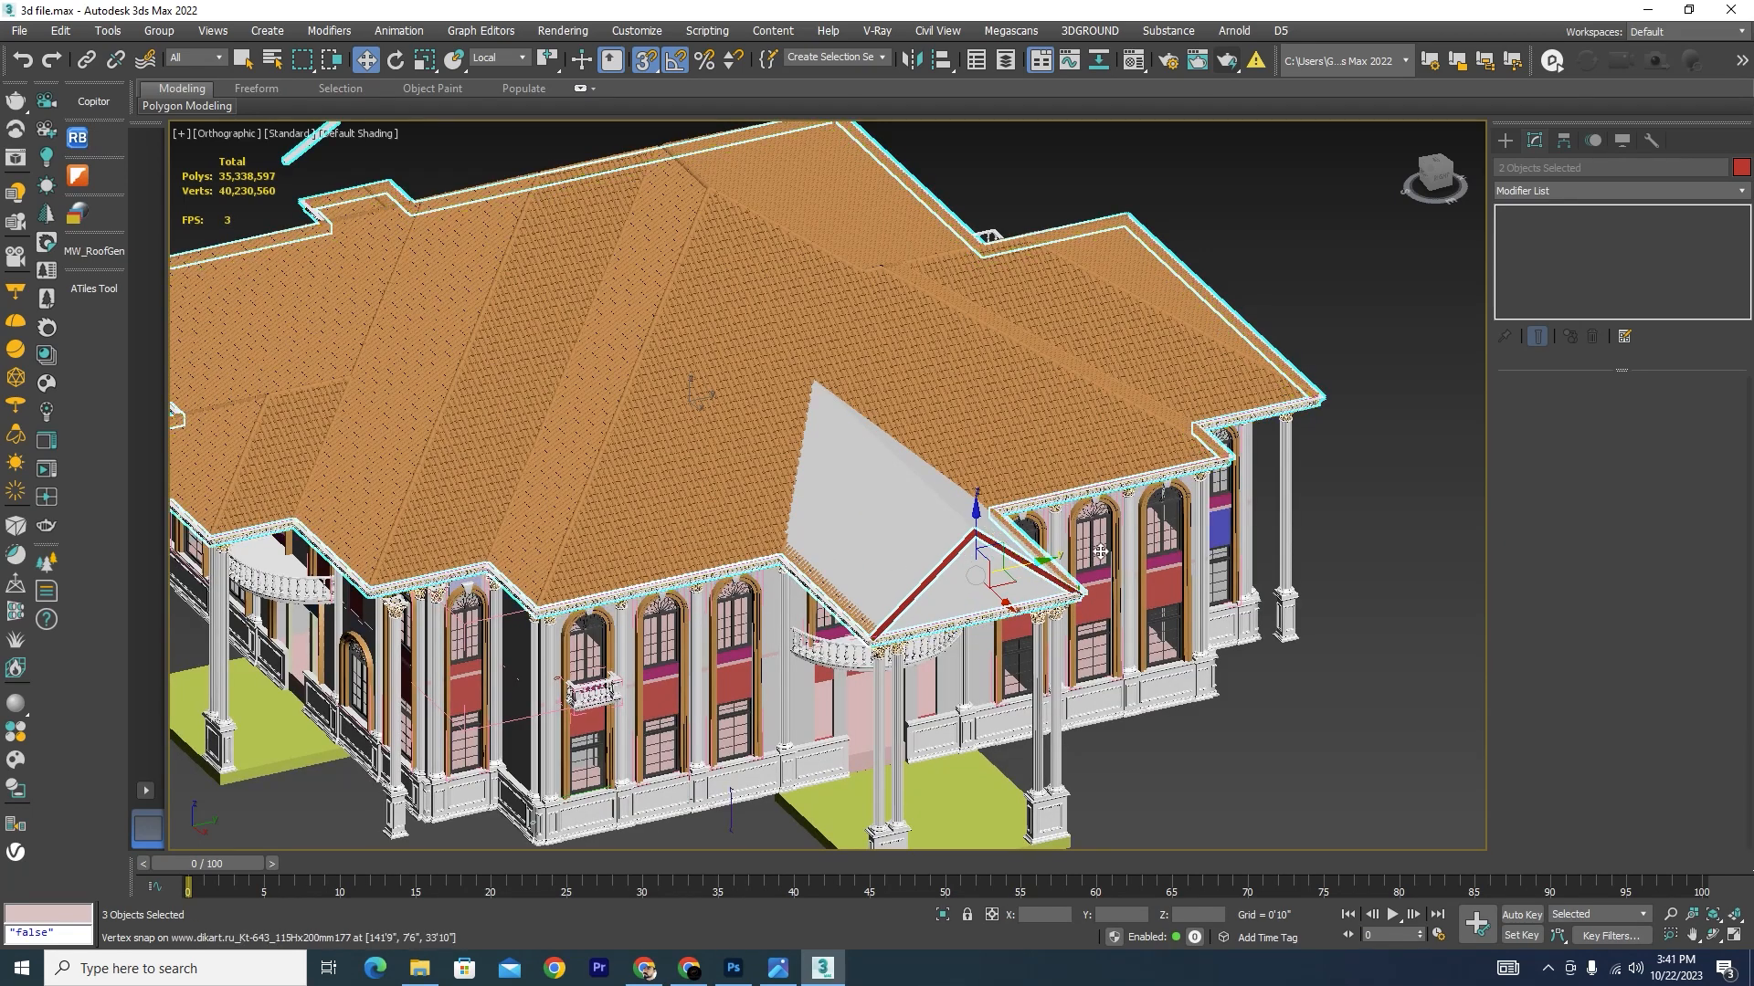
{"action": "scroll", "coordinate": [1100, 552], "scroll_direction": "up", "scroll_amount": 2}
{"action": "scroll", "coordinate": [682, 656], "scroll_direction": "up", "scroll_amount": 3}
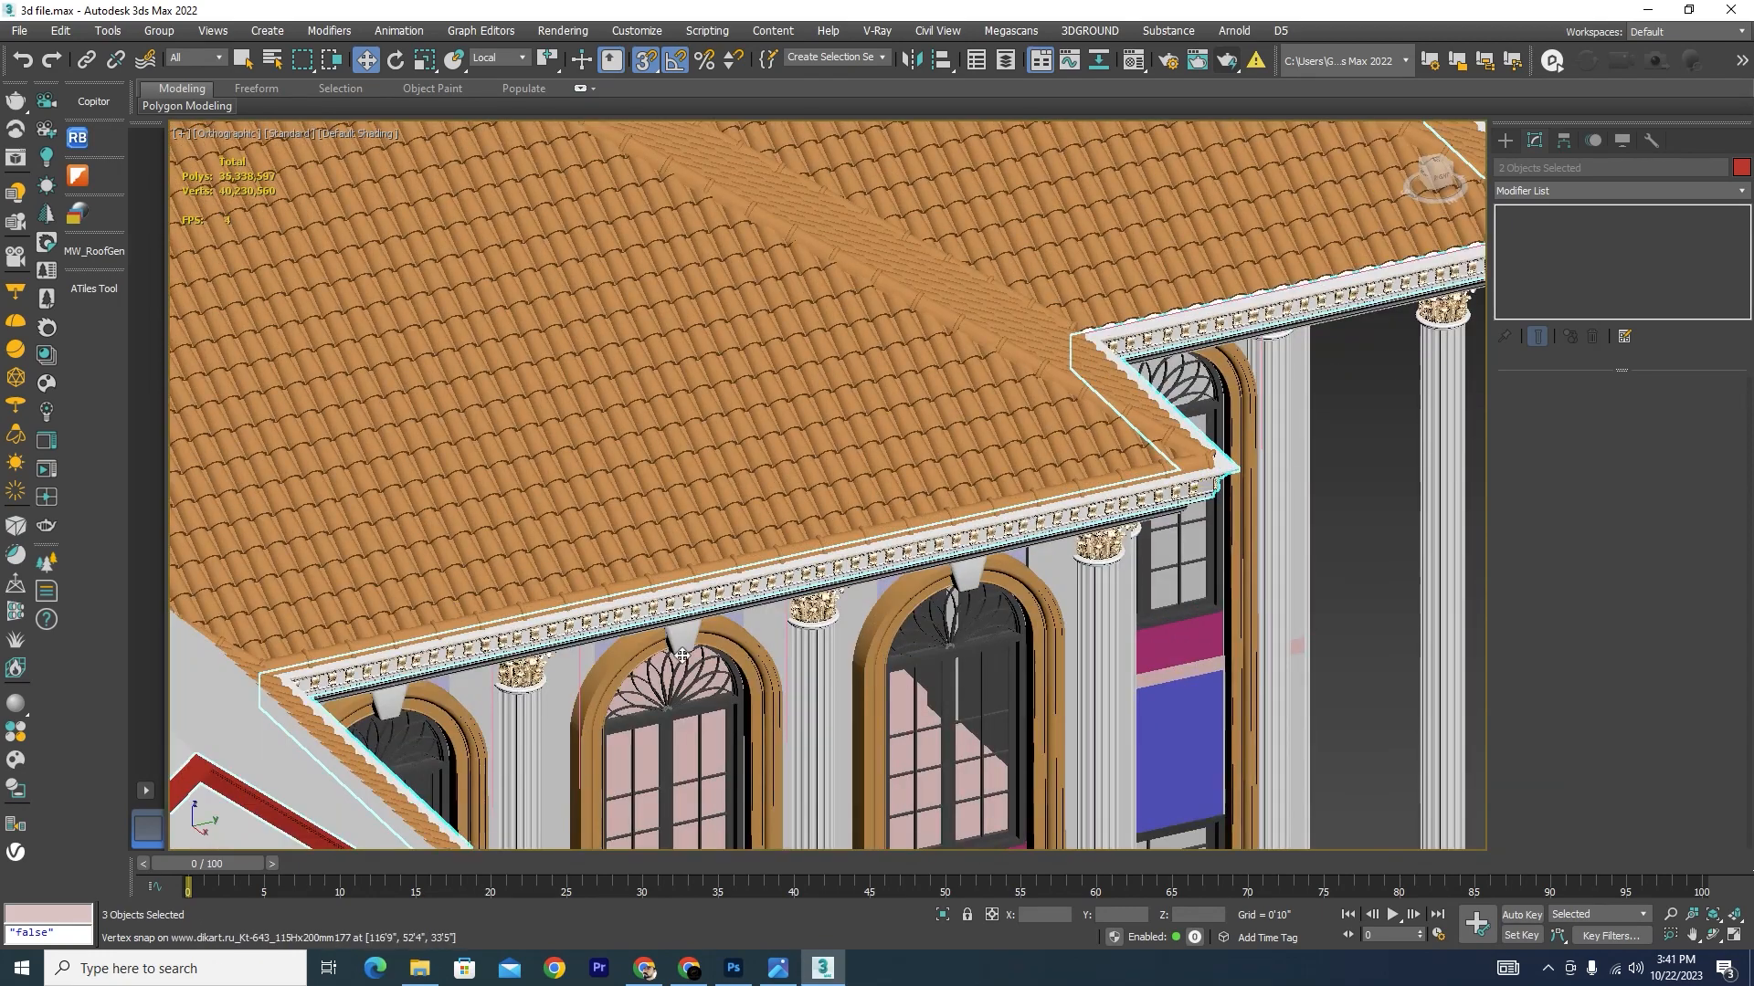
{"action": "scroll", "coordinate": [1097, 445], "scroll_direction": "down", "scroll_amount": 2}
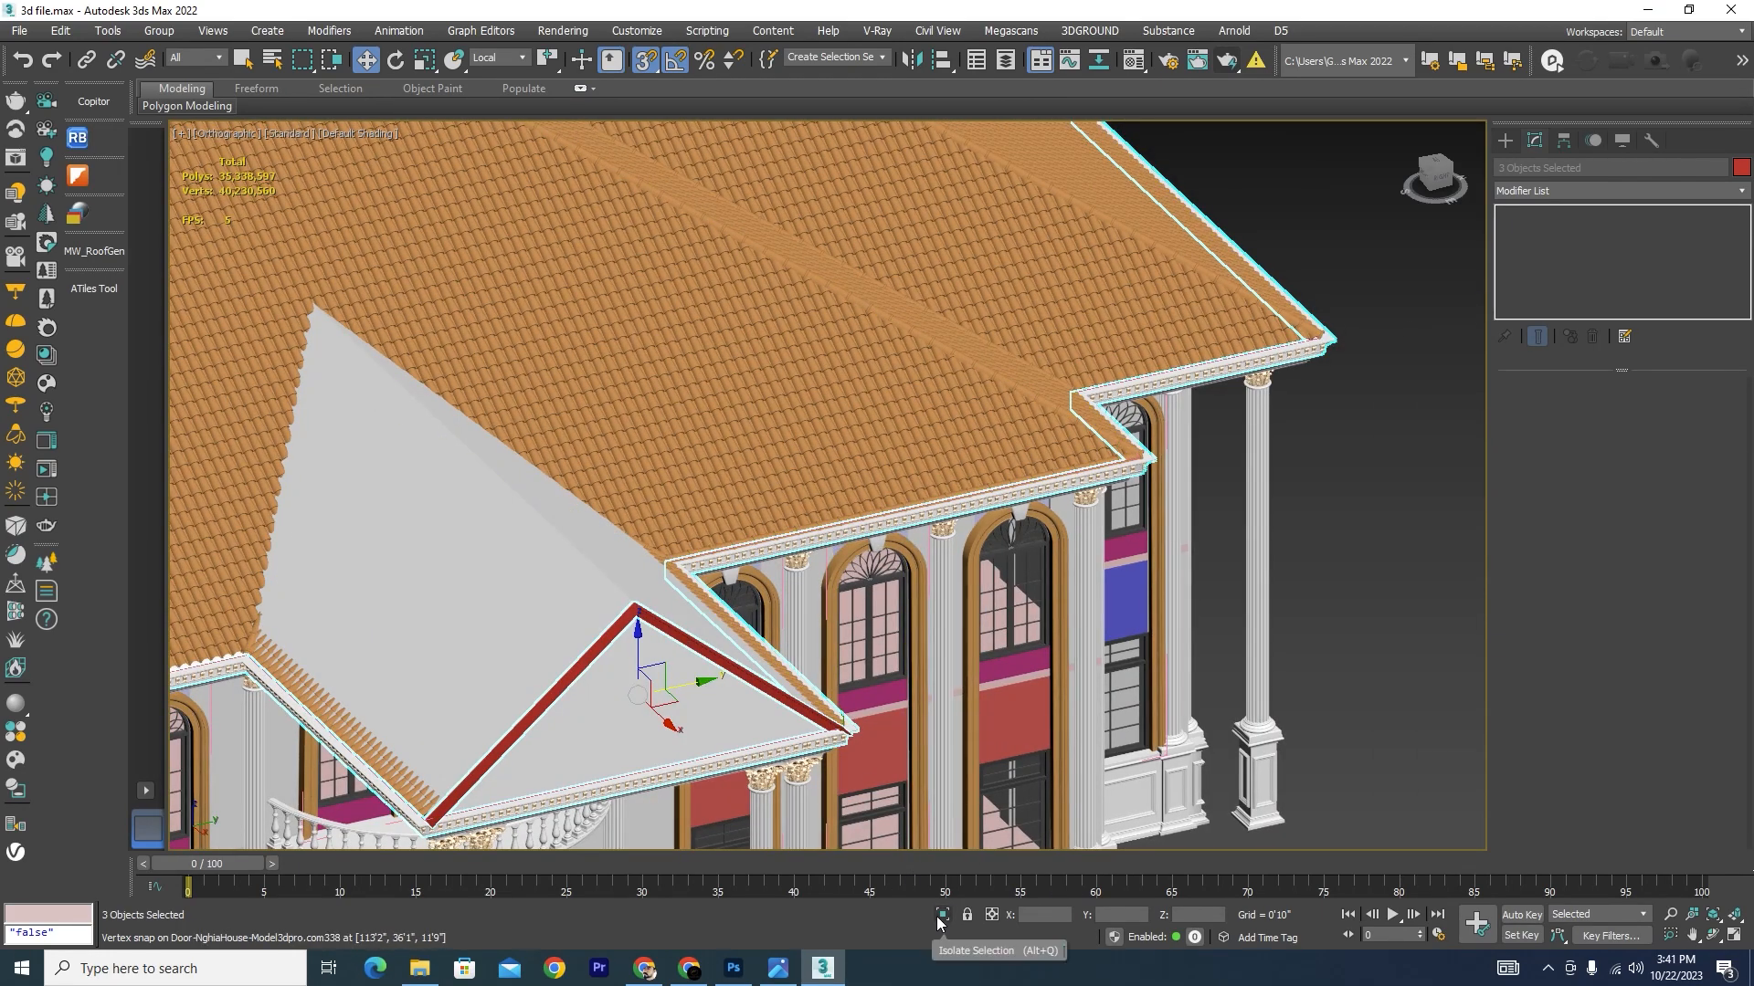
{"action": "left_click", "coordinate": [941, 916]}
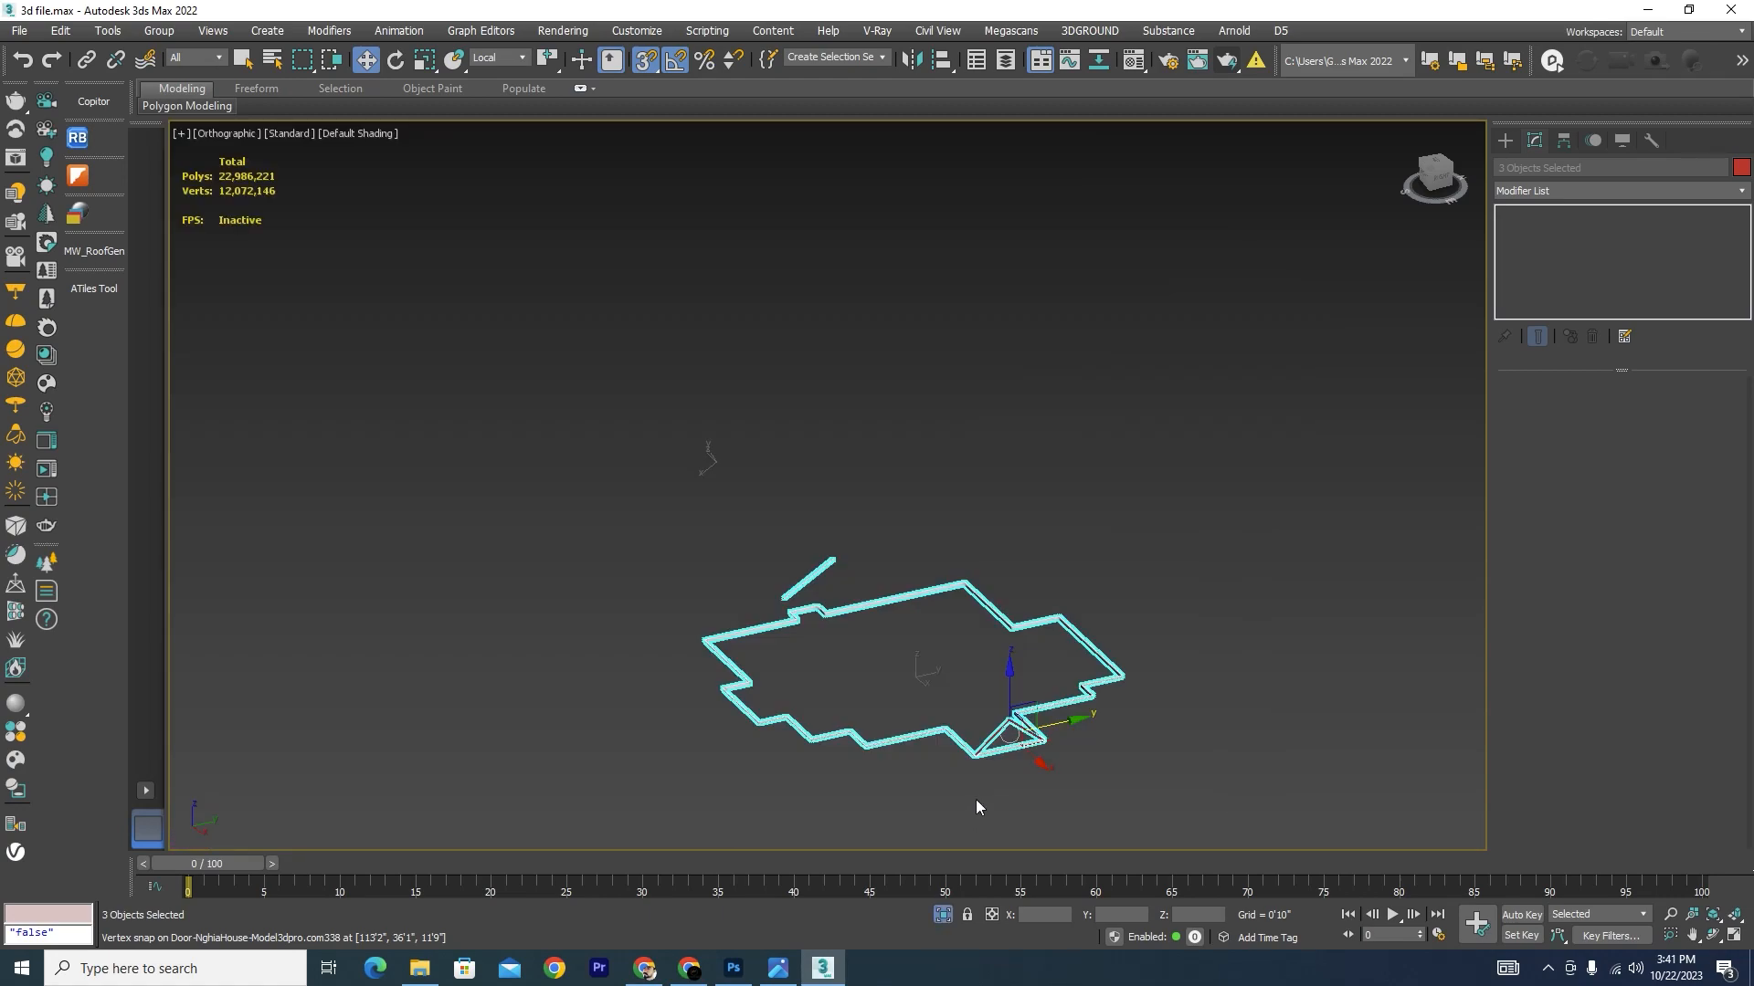
{"action": "left_click", "coordinate": [1044, 672], "text": "ctrl"}
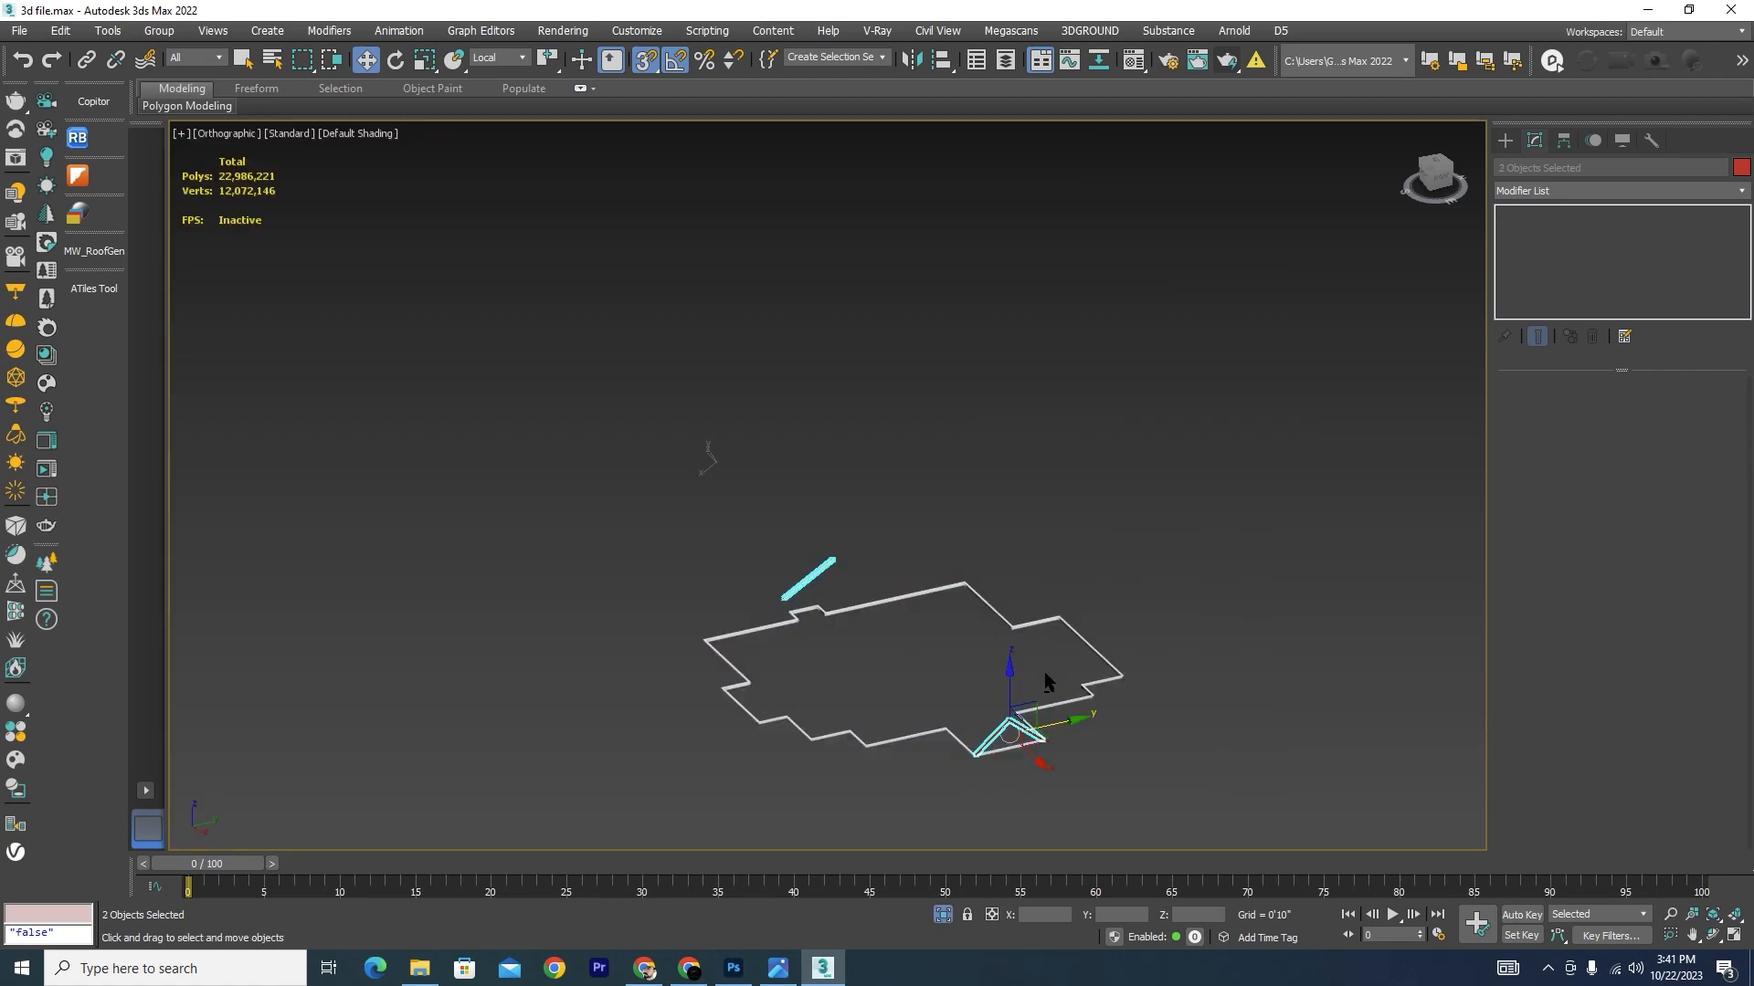
{"action": "left_click", "coordinate": [941, 916]}
{"action": "left_click", "coordinate": [940, 915]}
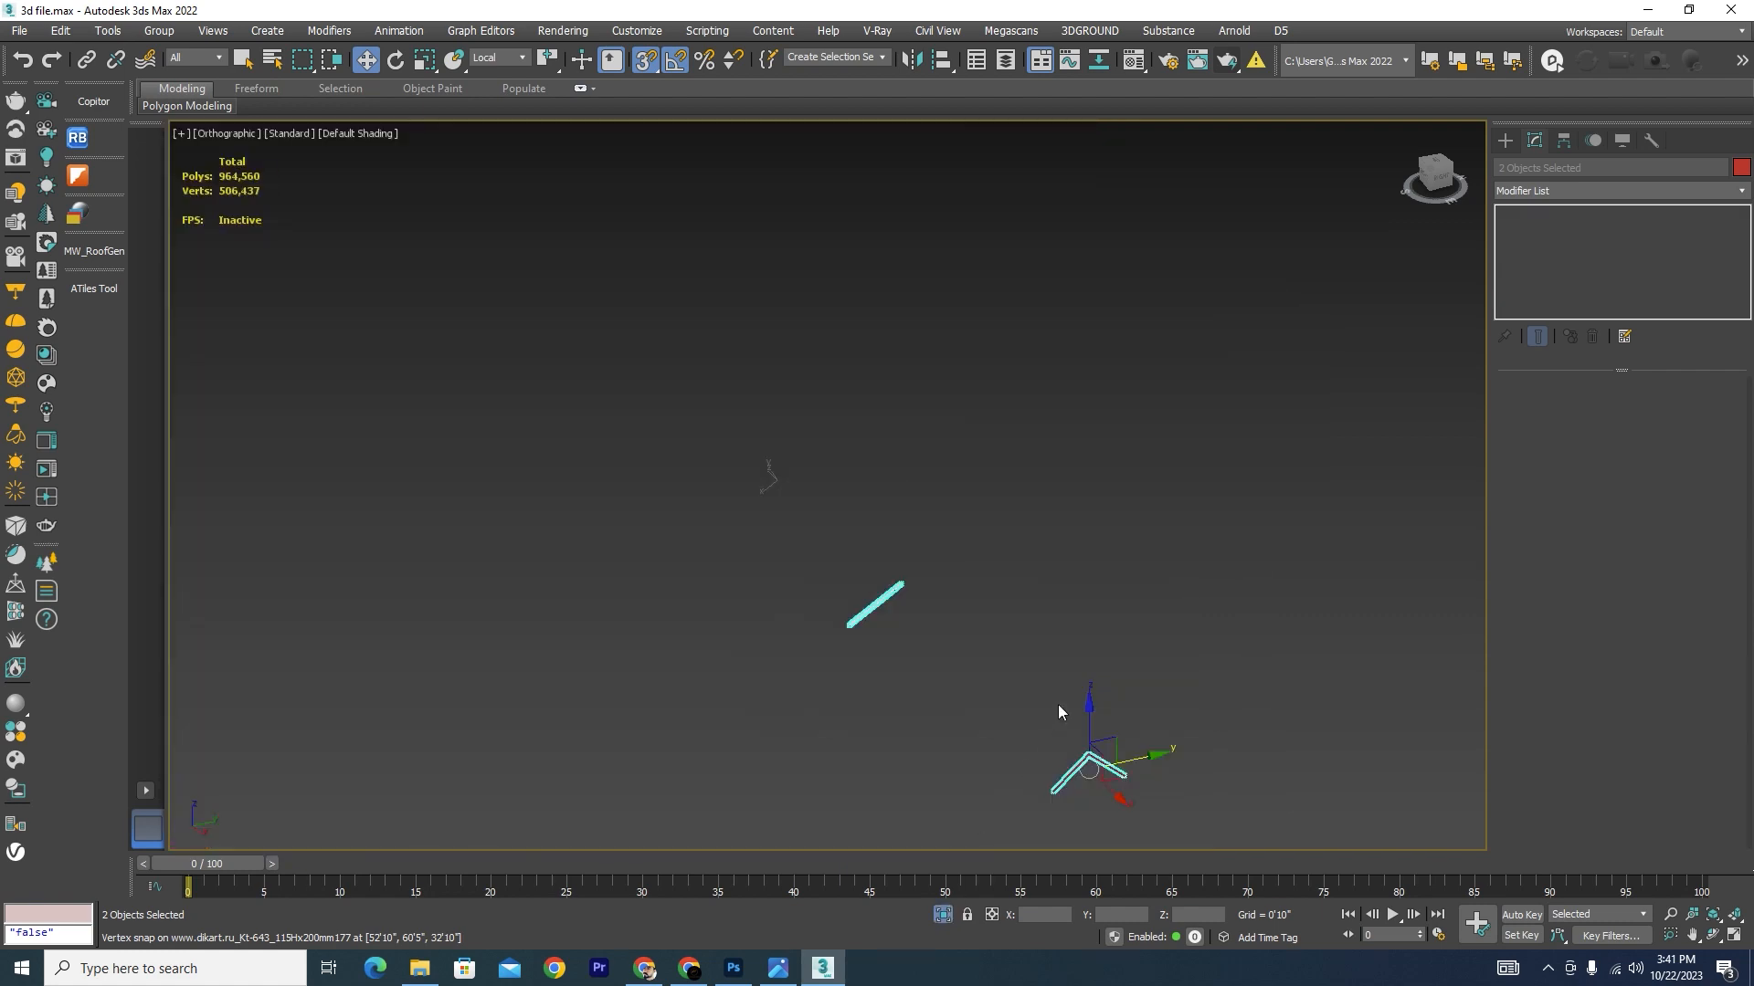
Step: In the left view, move the loose straight moulding onto the gable trim with its lower end at the trim's right eave end
{"action": "key", "text": "l"}
{"action": "left_click", "coordinate": [821, 581]}
{"action": "scroll", "coordinate": [751, 557], "scroll_direction": "up", "scroll_amount": 5}
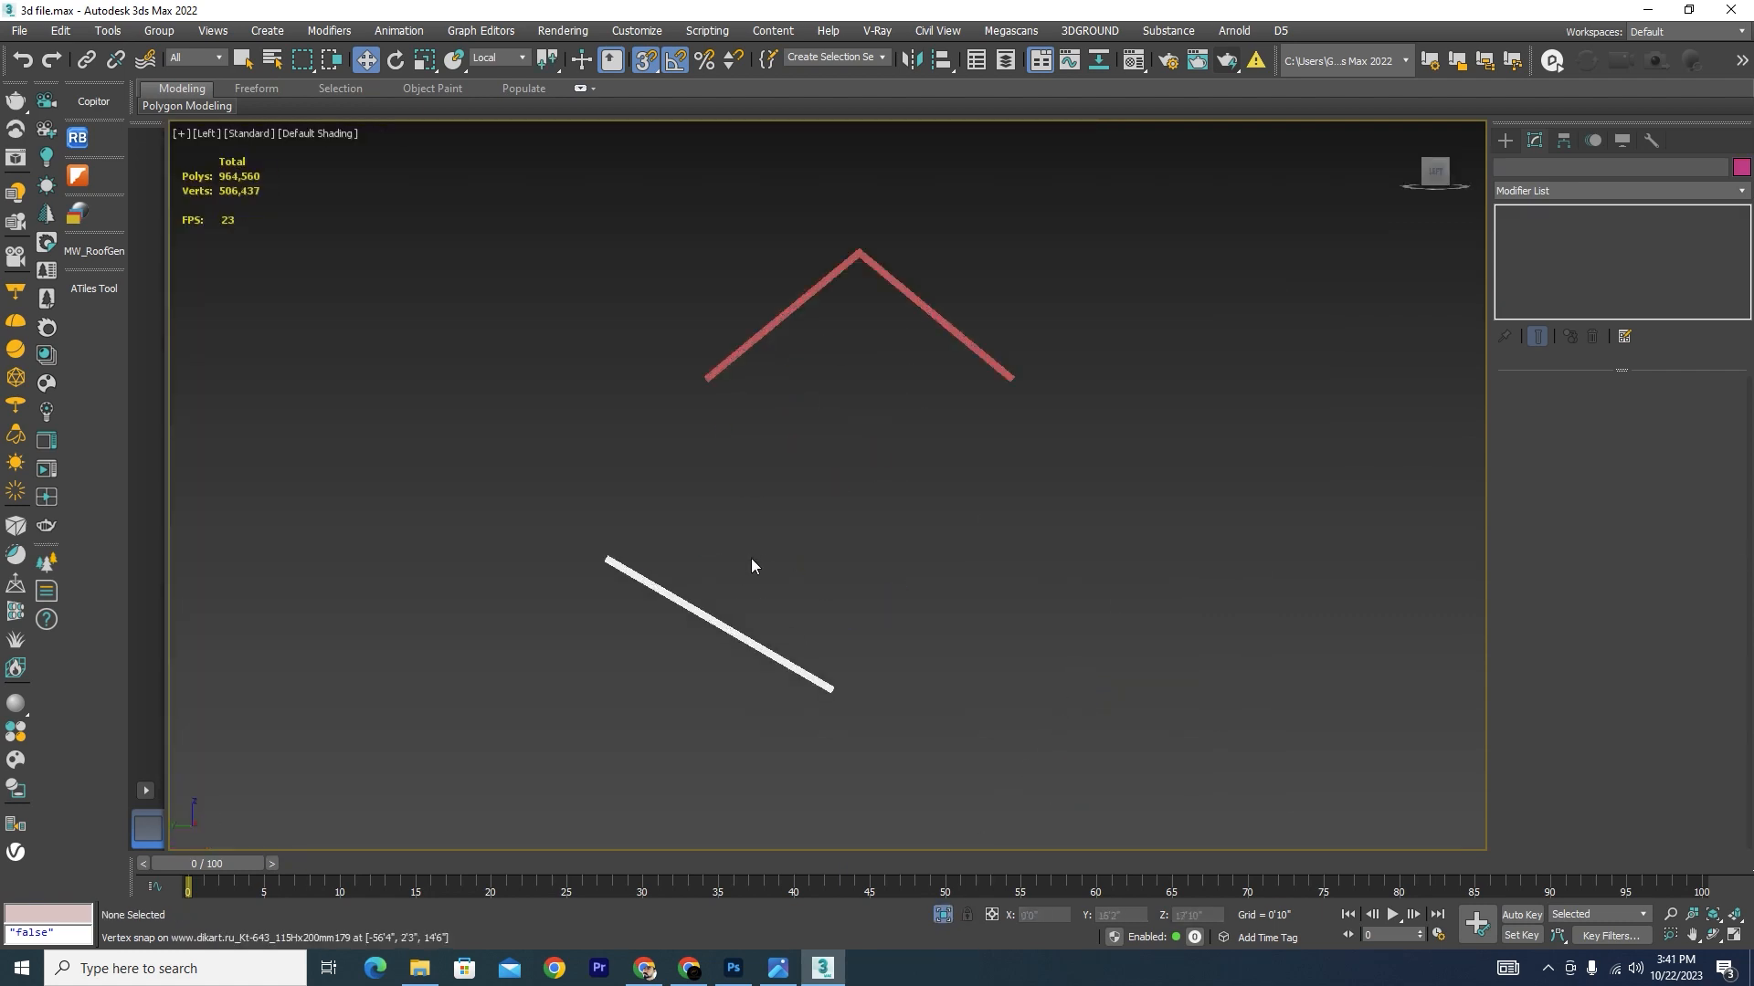
{"action": "left_click", "coordinate": [742, 645]}
{"action": "key", "text": "s"}
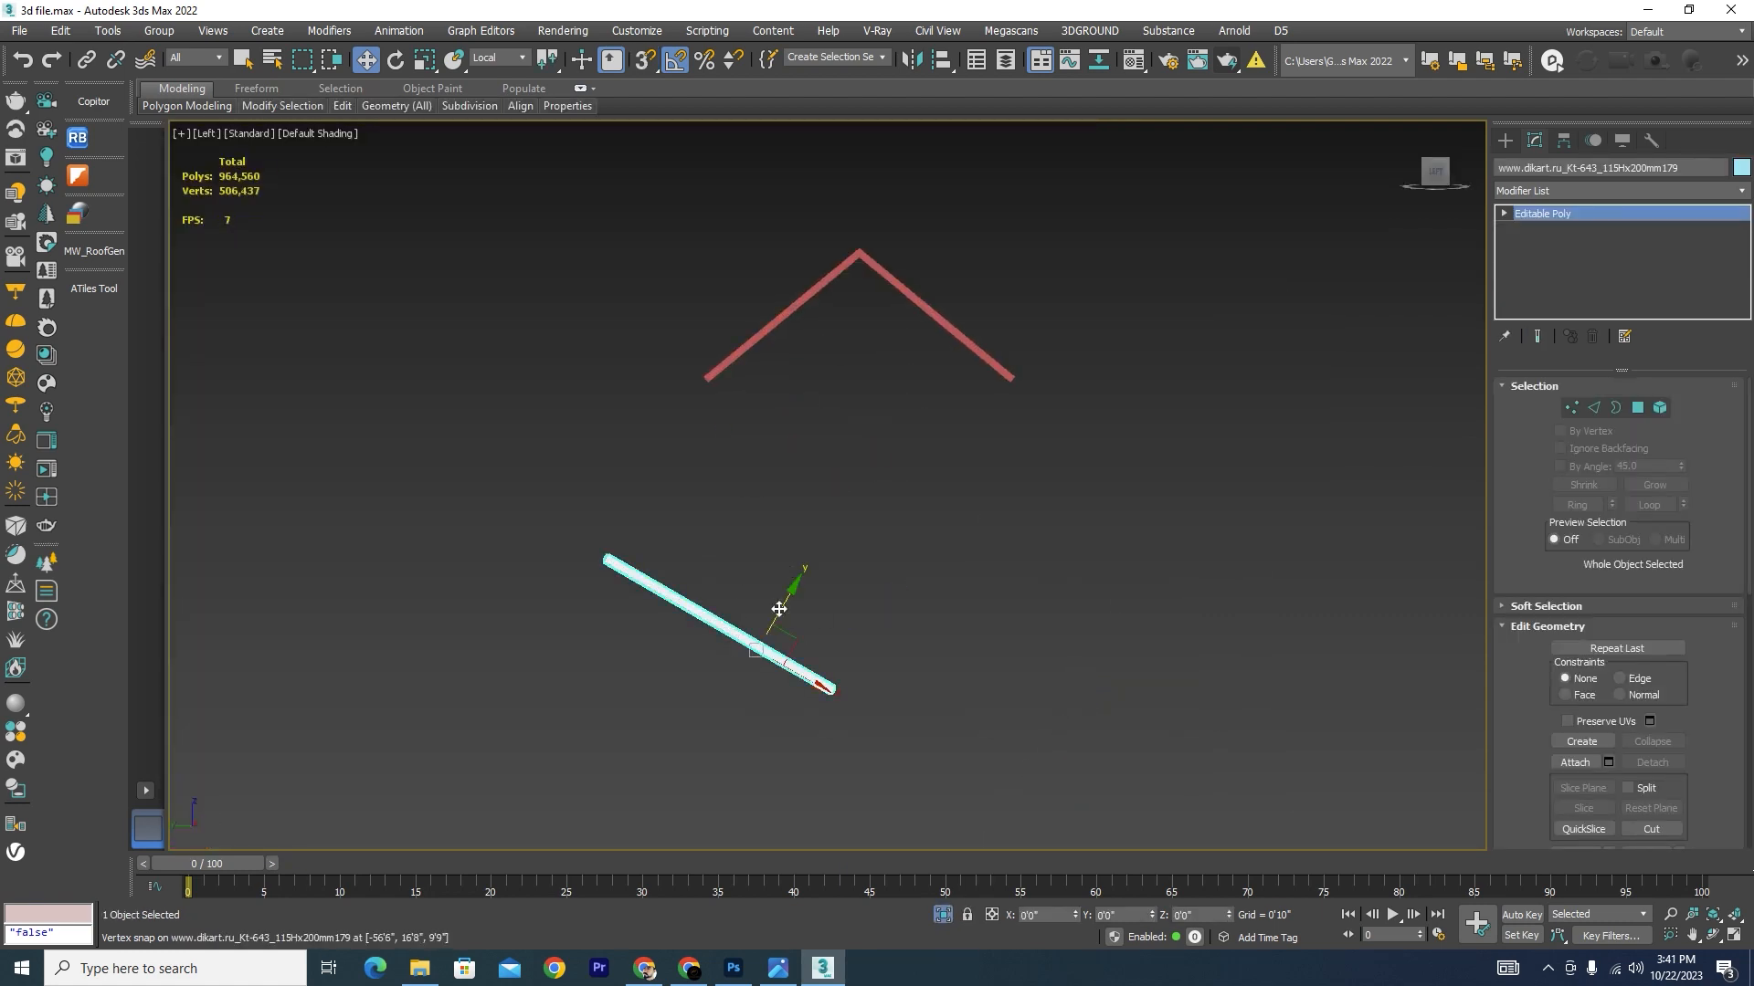
{"action": "left_click_drag", "start_coordinate": [778, 610], "coordinate": [1014, 312]}
{"action": "scroll", "coordinate": [950, 319], "scroll_direction": "up", "scroll_amount": 5}
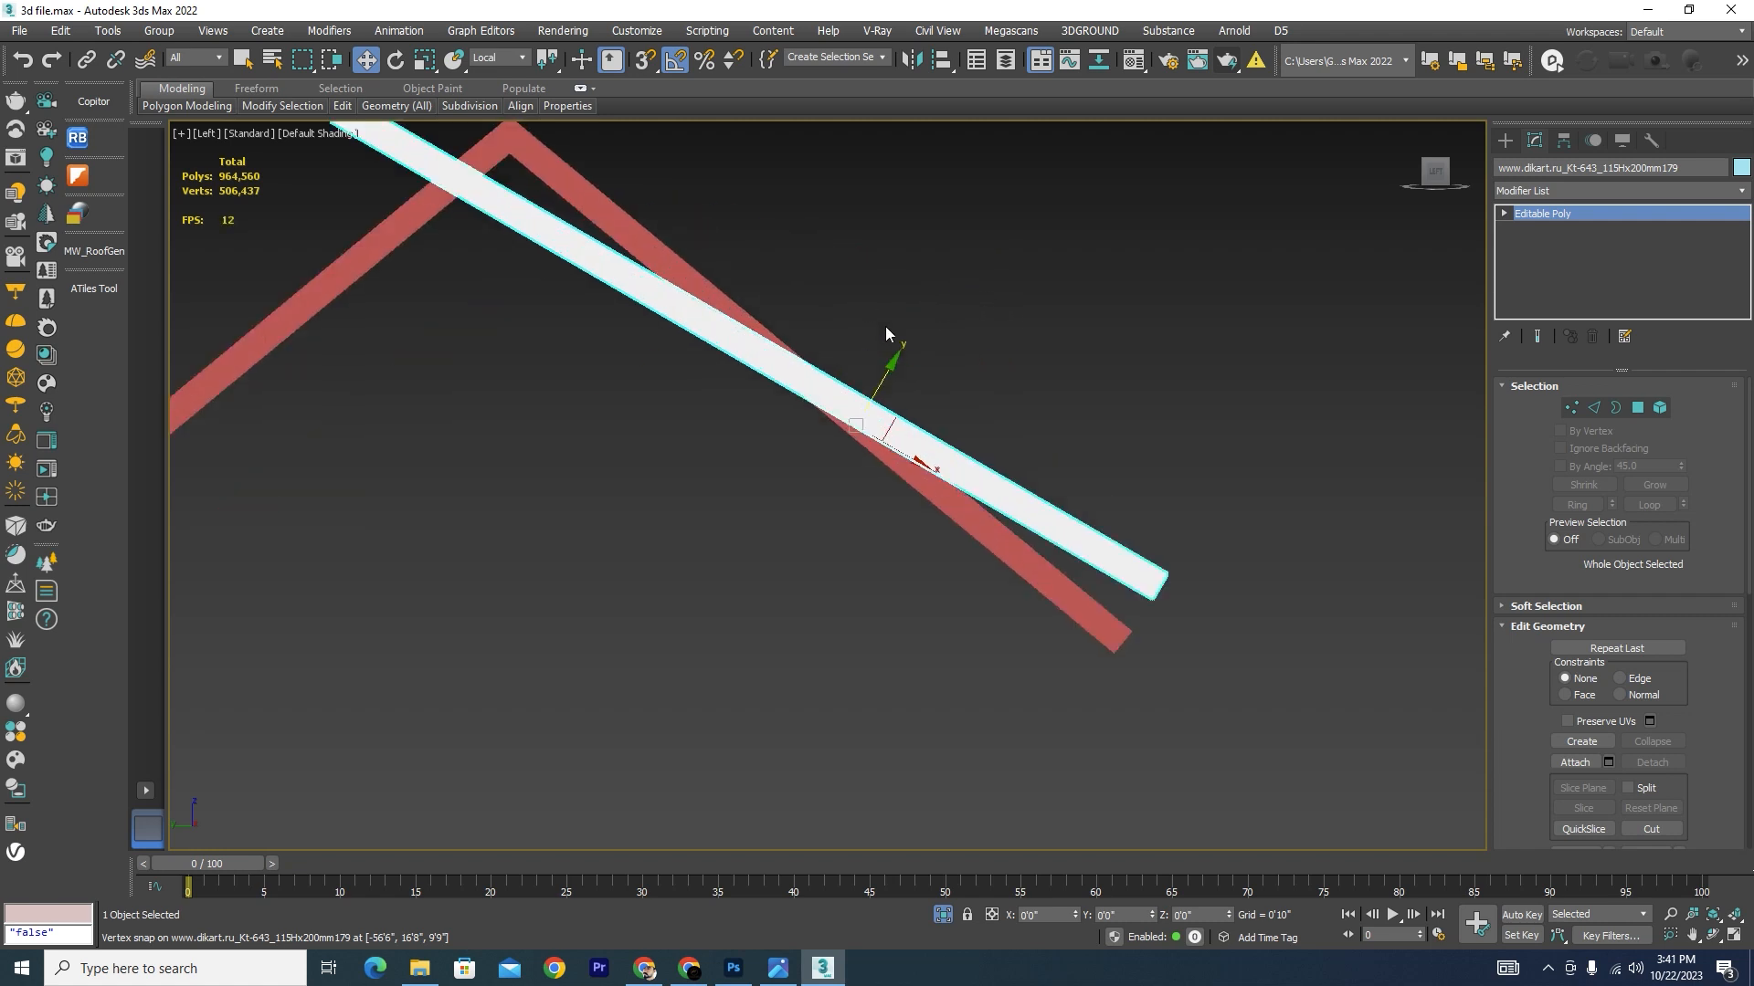
{"action": "scroll", "coordinate": [889, 337], "scroll_direction": "down", "scroll_amount": 2}
{"action": "scroll", "coordinate": [924, 418], "scroll_direction": "up", "scroll_amount": 3}
{"action": "left_click_drag", "start_coordinate": [896, 400], "coordinate": [914, 488]}
Step: Rotate the straight moulding about 8 degrees in the left view towards the slope of the gable trim
{"action": "key", "text": "e"}
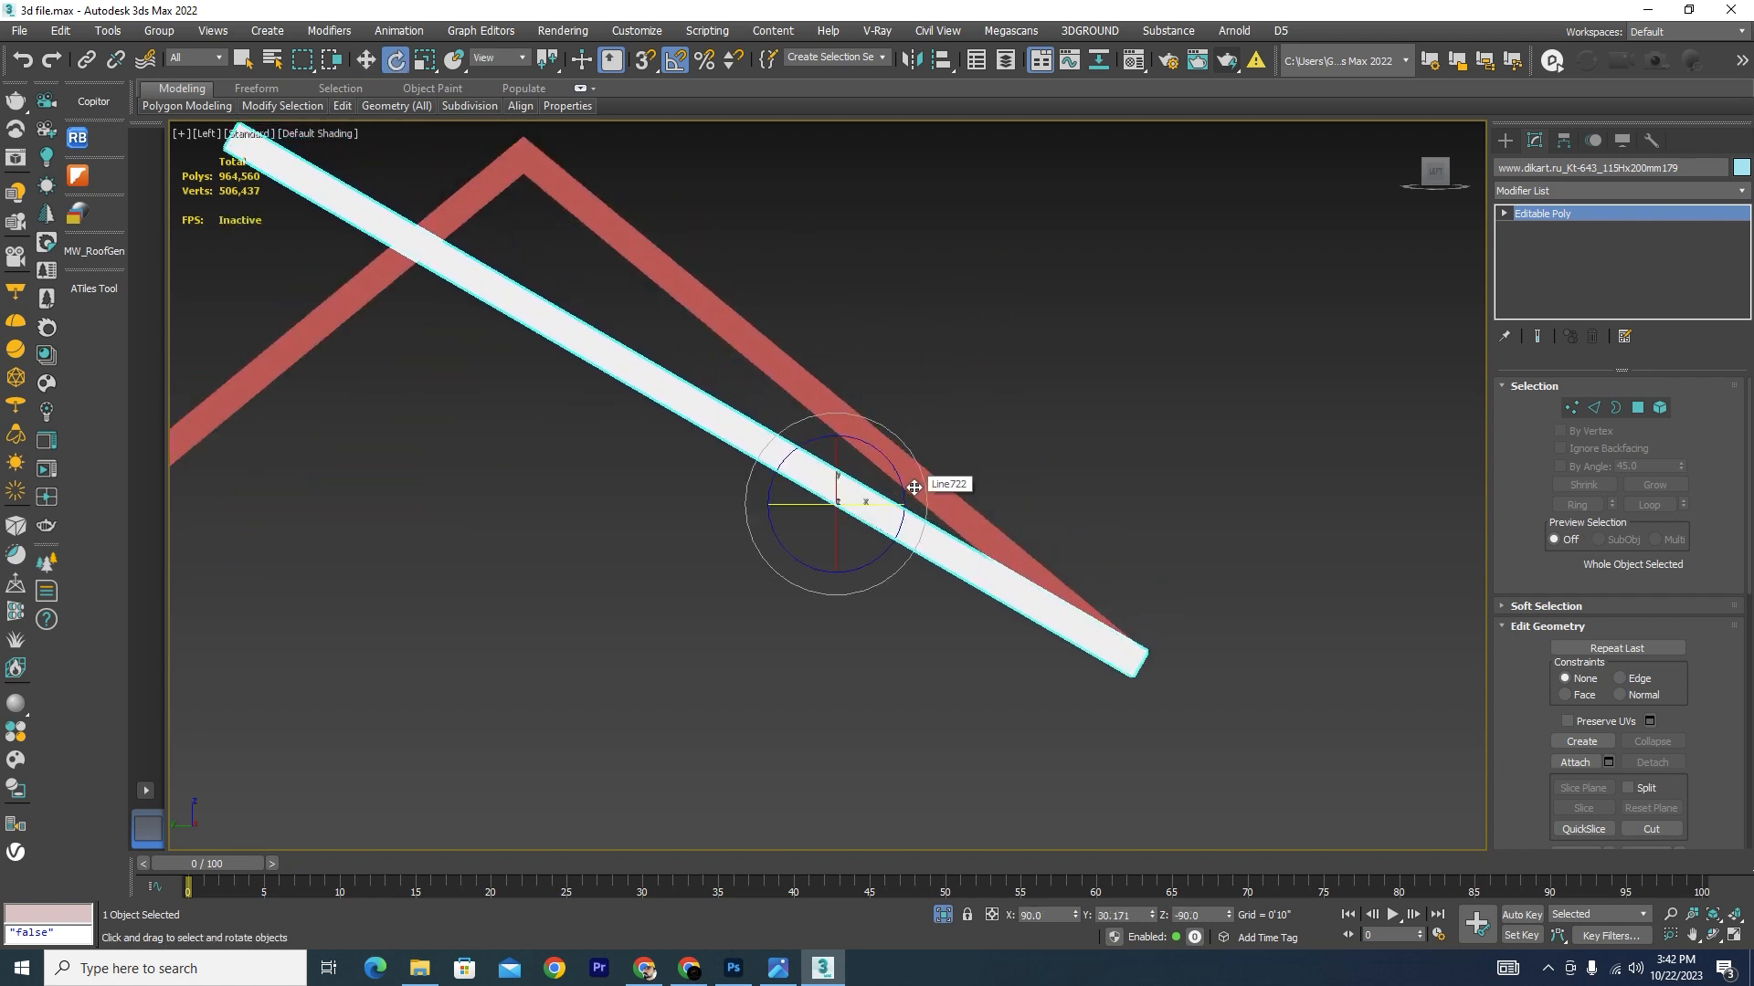
{"action": "scroll", "coordinate": [922, 470], "scroll_direction": "down", "scroll_amount": 3}
{"action": "scroll", "coordinate": [928, 415], "scroll_direction": "up", "scroll_amount": 2}
{"action": "key", "text": "s"}
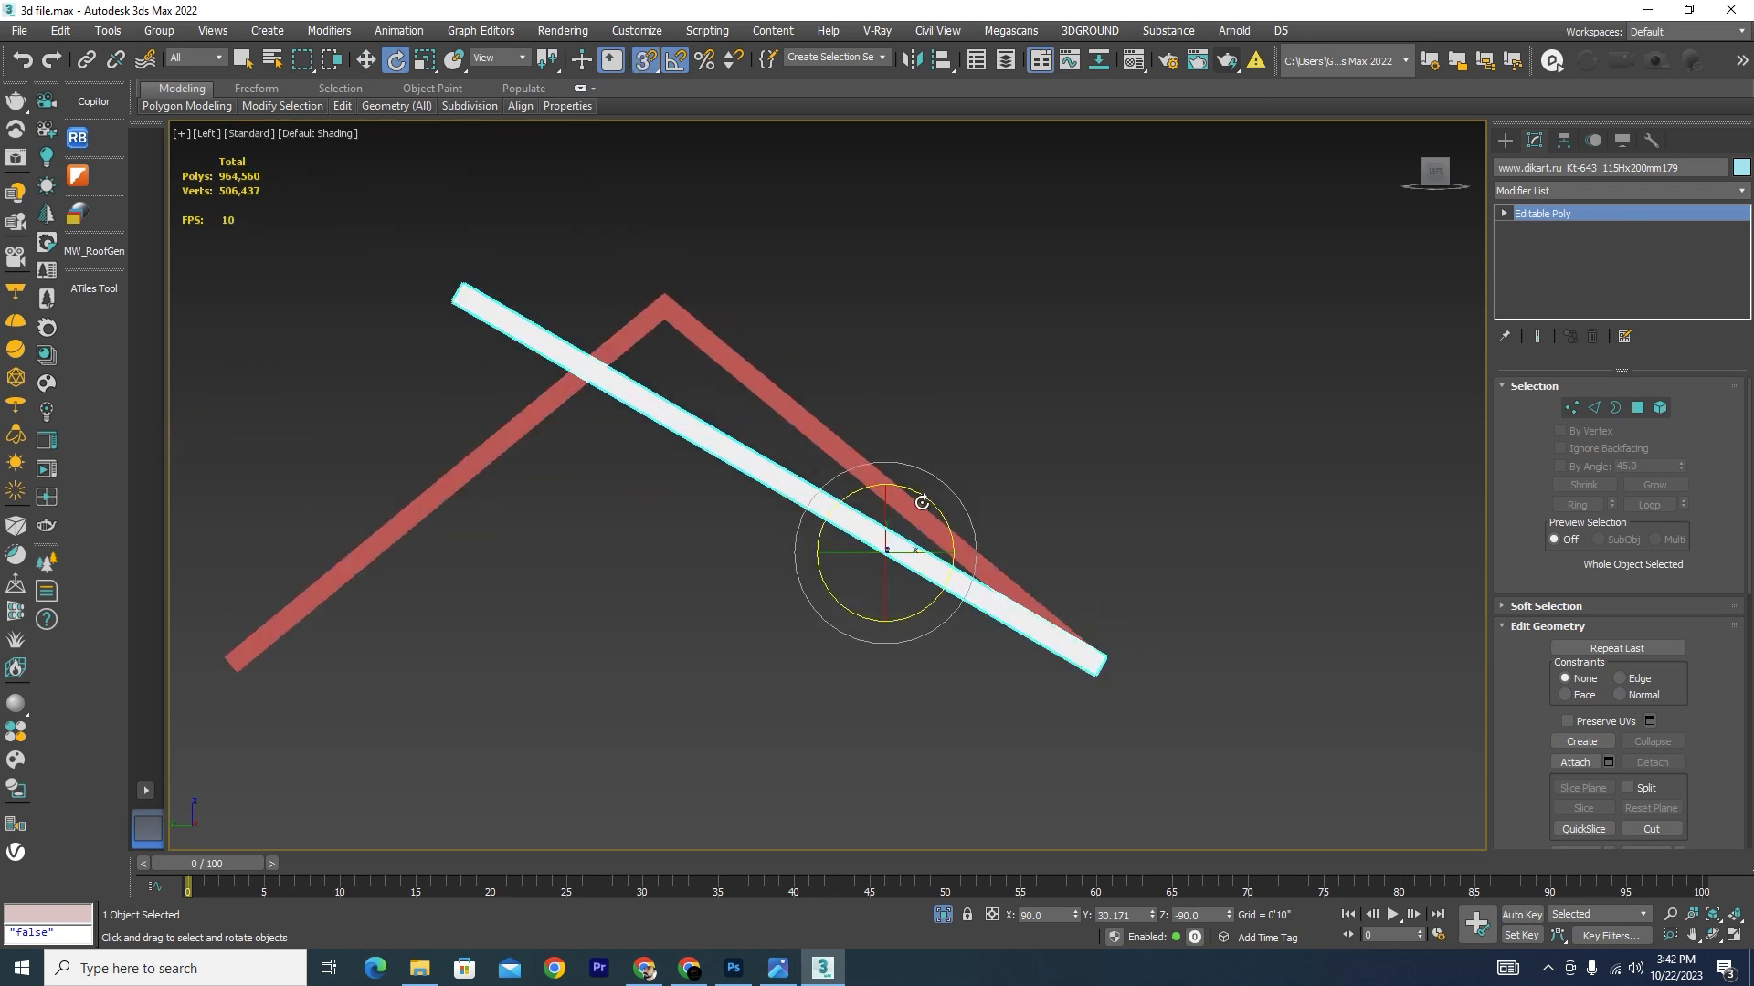
{"action": "mouse_move", "coordinate": [929, 495]}
{"action": "left_mouse_down"}
{"action": "mouse_move", "coordinate": [914, 504]}
{"action": "mouse_move", "coordinate": [948, 511]}
{"action": "left_mouse_up"}
{"action": "key", "text": "a"}
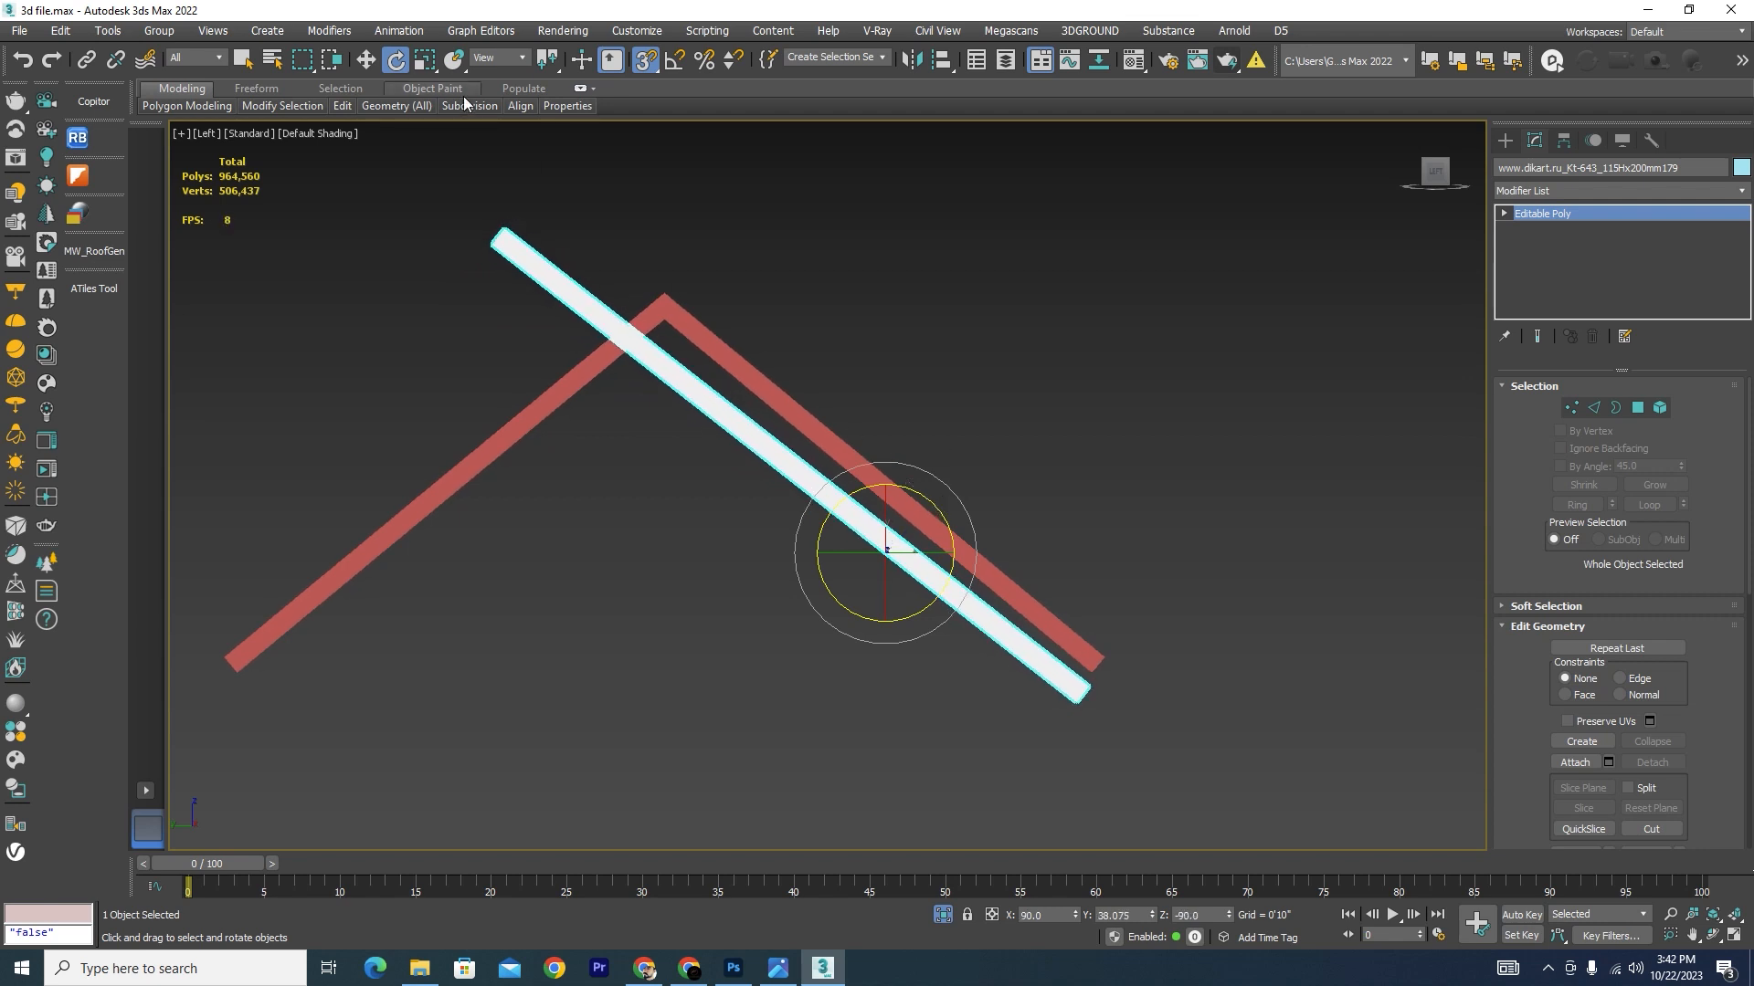
Step: Set the reference coordinate system to Local for the moulding
{"action": "left_click", "coordinate": [499, 59]}
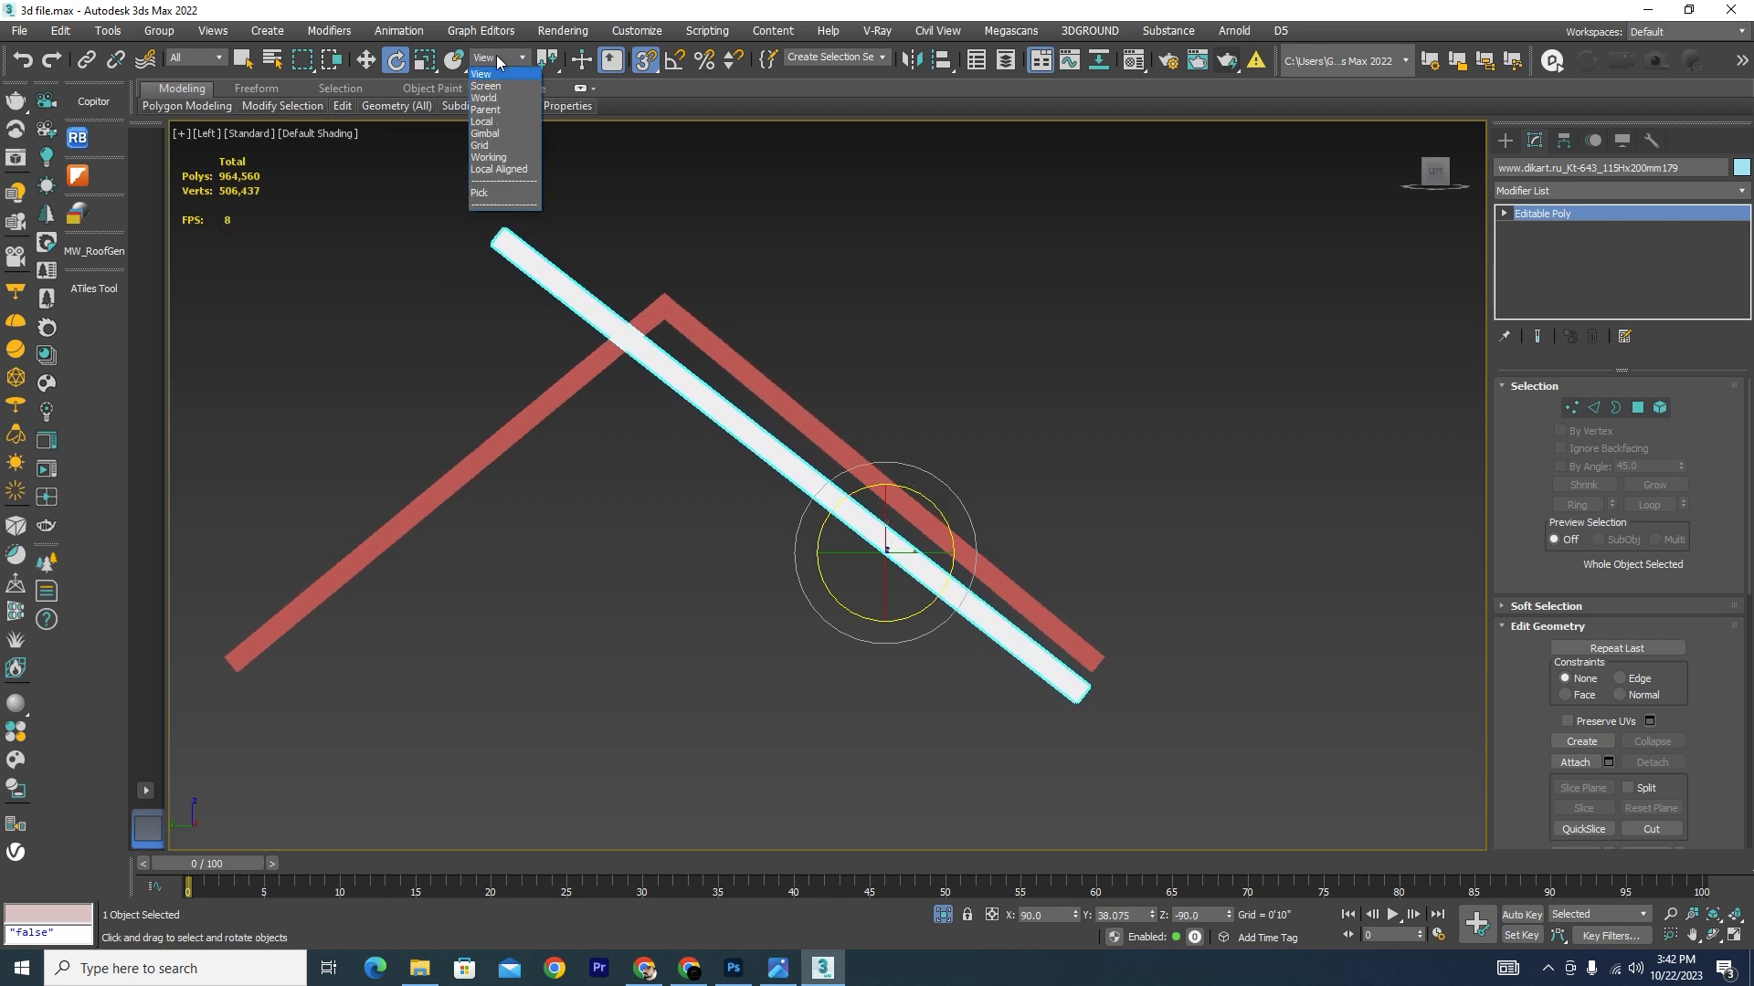
{"action": "left_click", "coordinate": [484, 121]}
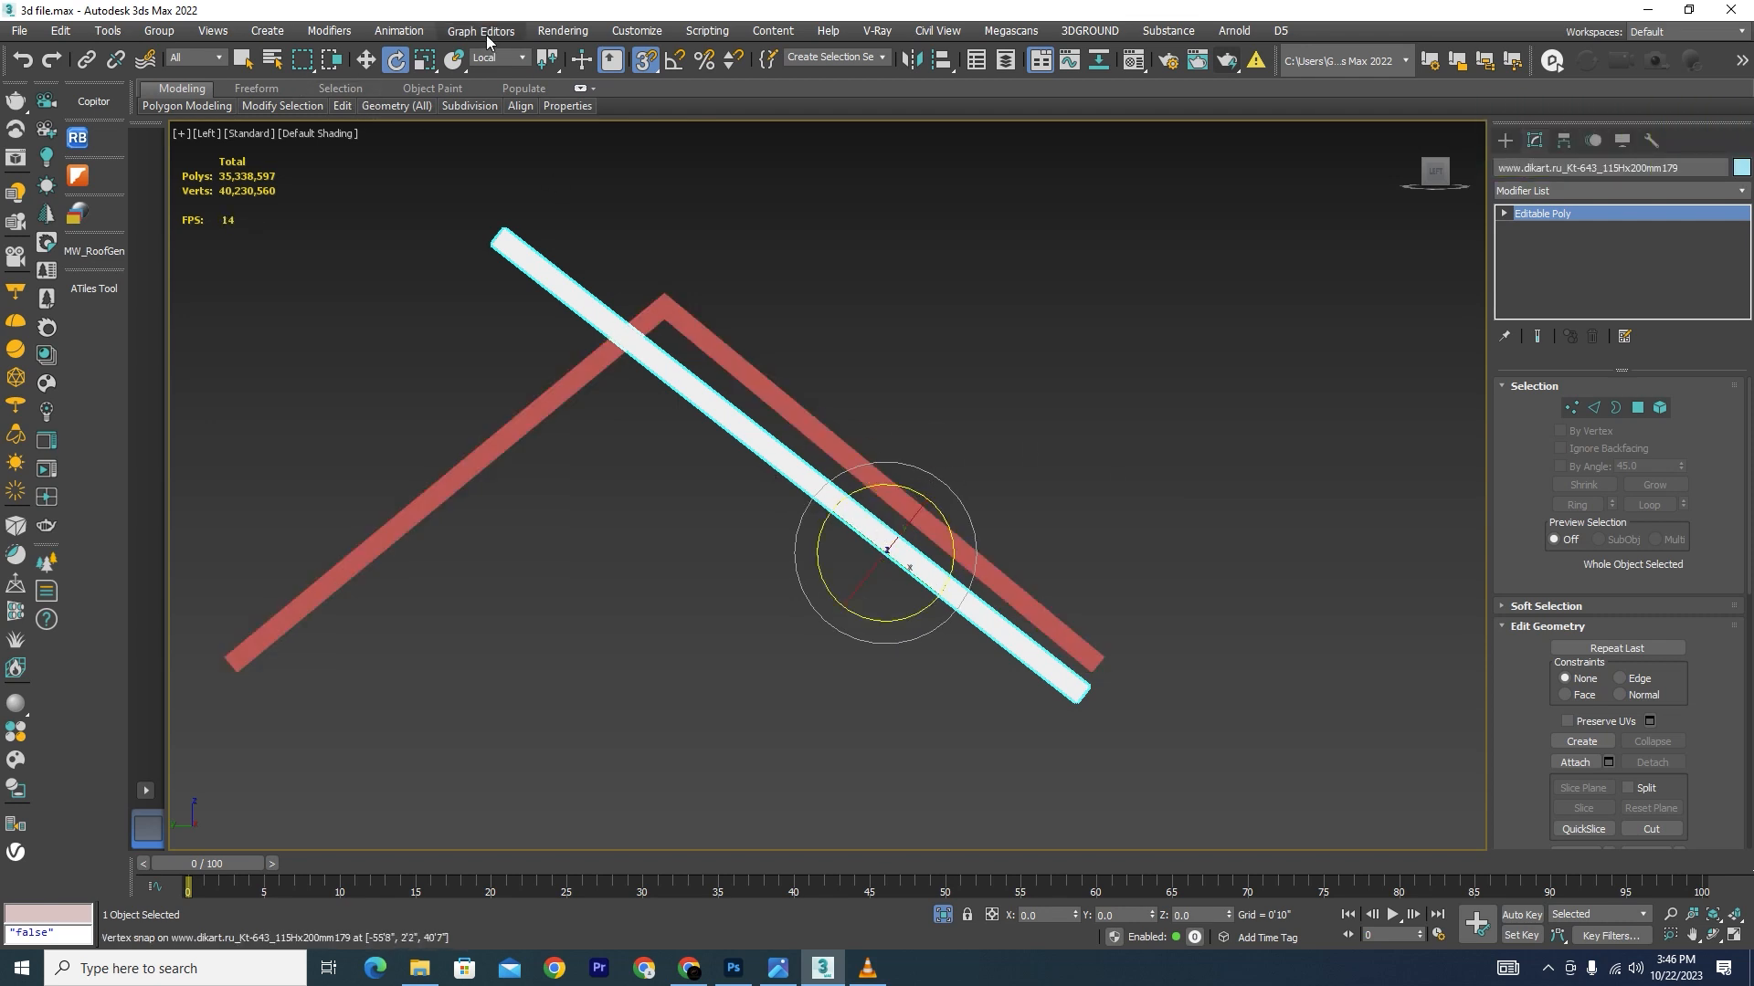
{"action": "left_click", "coordinate": [501, 57]}
{"action": "left_click", "coordinate": [483, 74]}
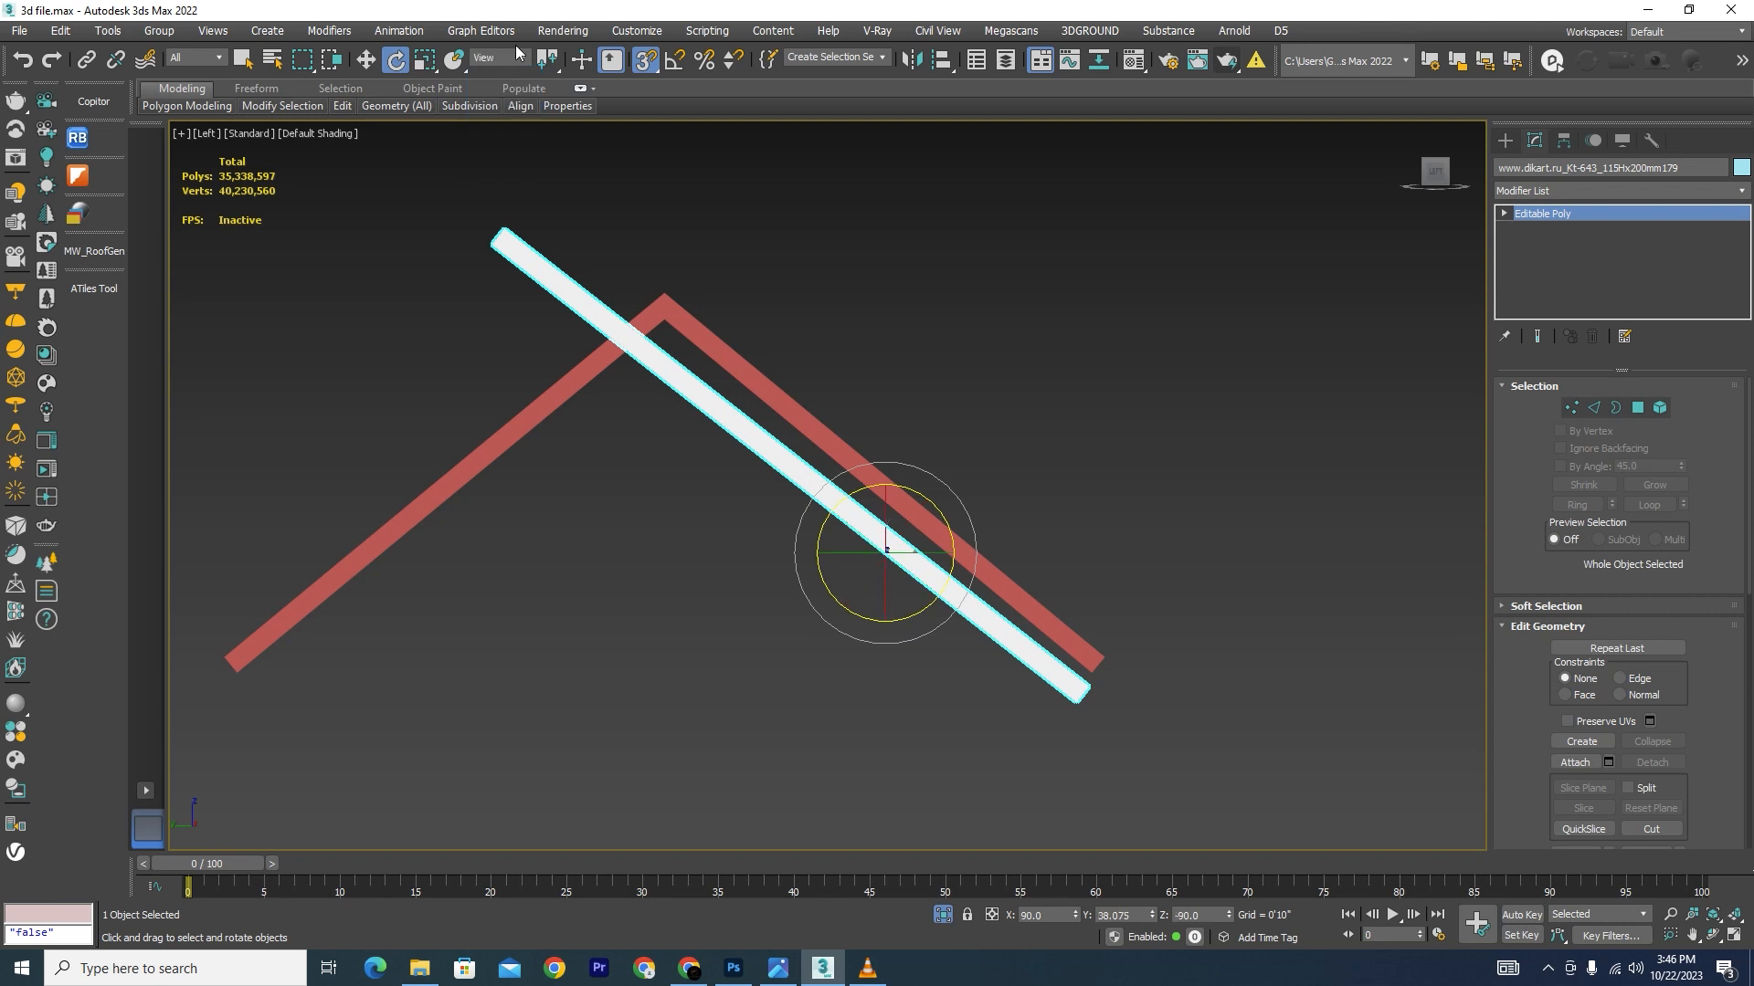
{"action": "left_click", "coordinate": [506, 62]}
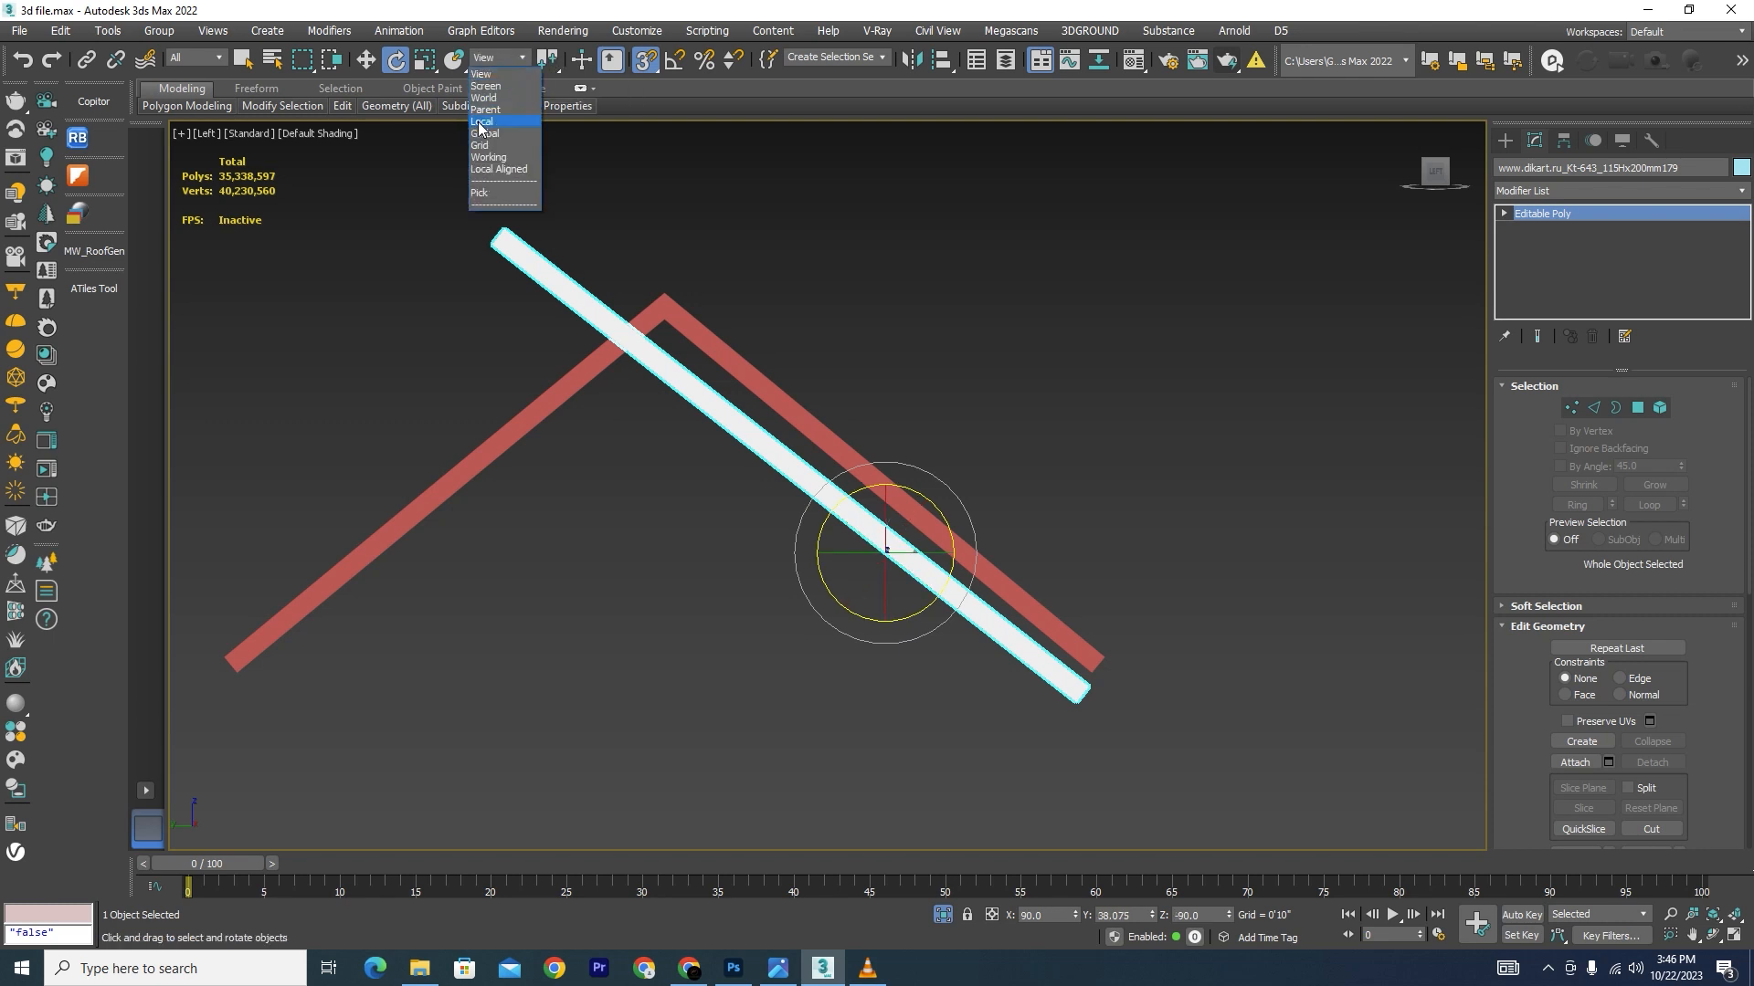
{"action": "left_click", "coordinate": [479, 123]}
Step: Move the moulding over the gable trim's right slope, with its lower end at the trim's eave end
{"action": "key", "text": "w"}
{"action": "scroll", "coordinate": [921, 502], "scroll_direction": "up", "scroll_amount": 2}
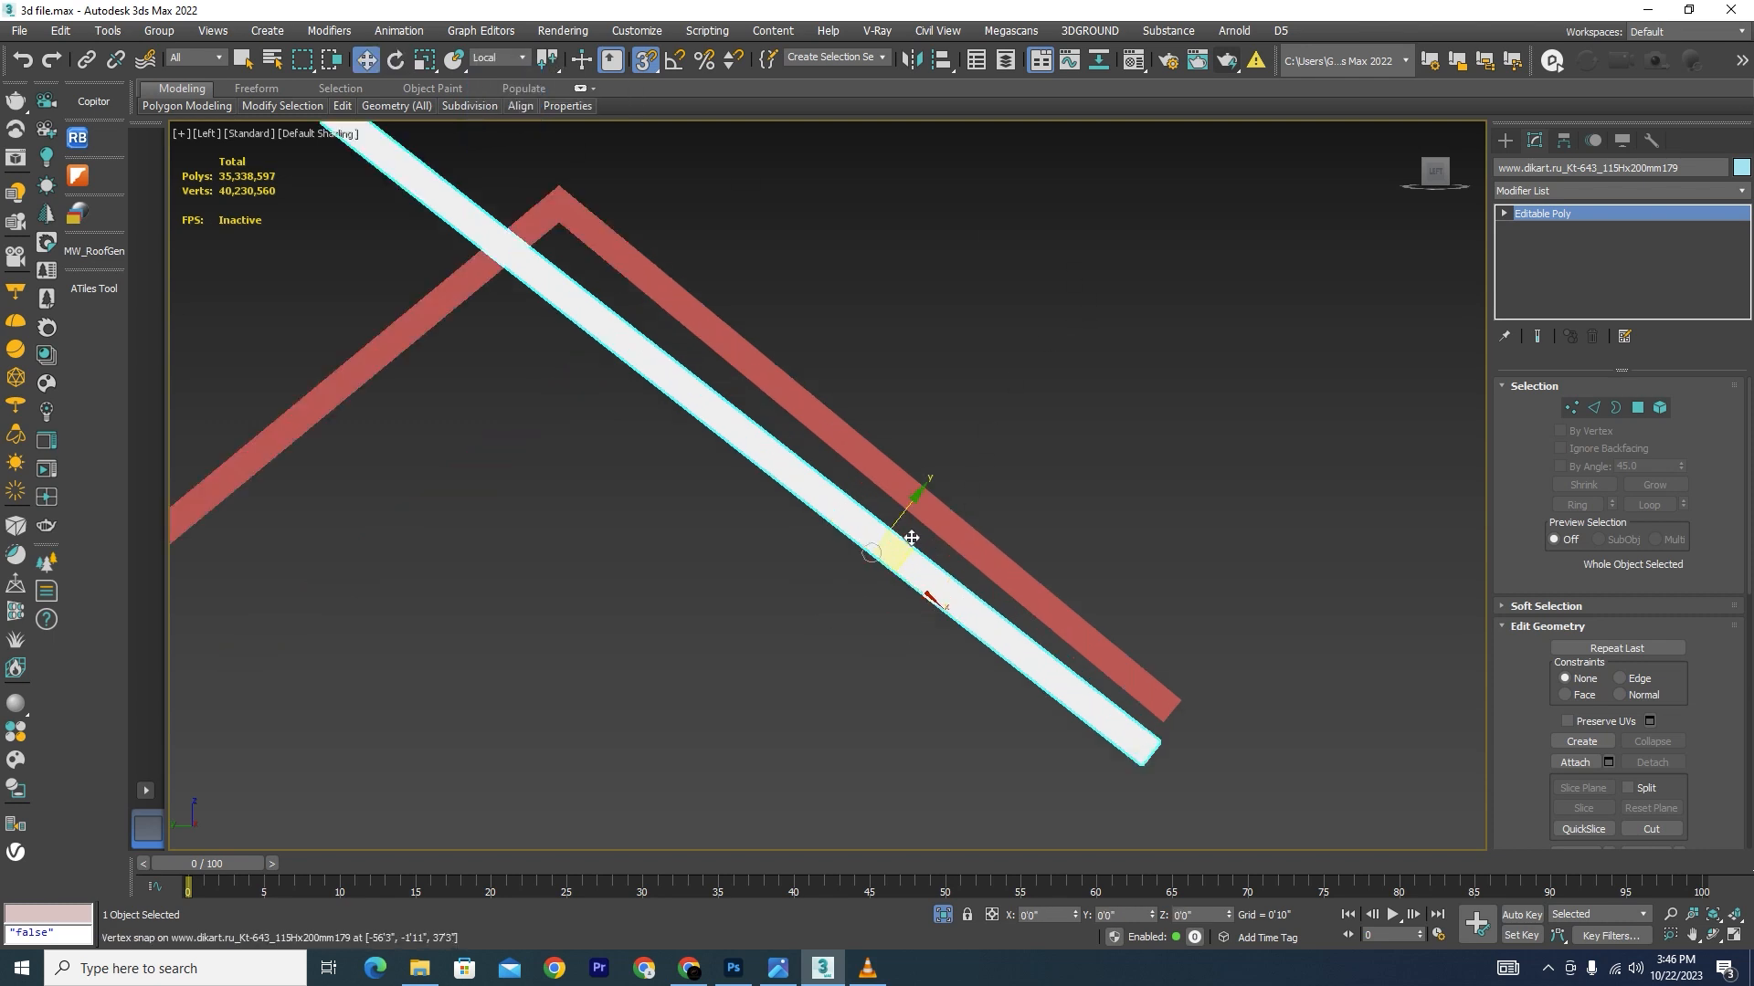
{"action": "left_click_drag", "start_coordinate": [921, 502], "coordinate": [914, 502]}
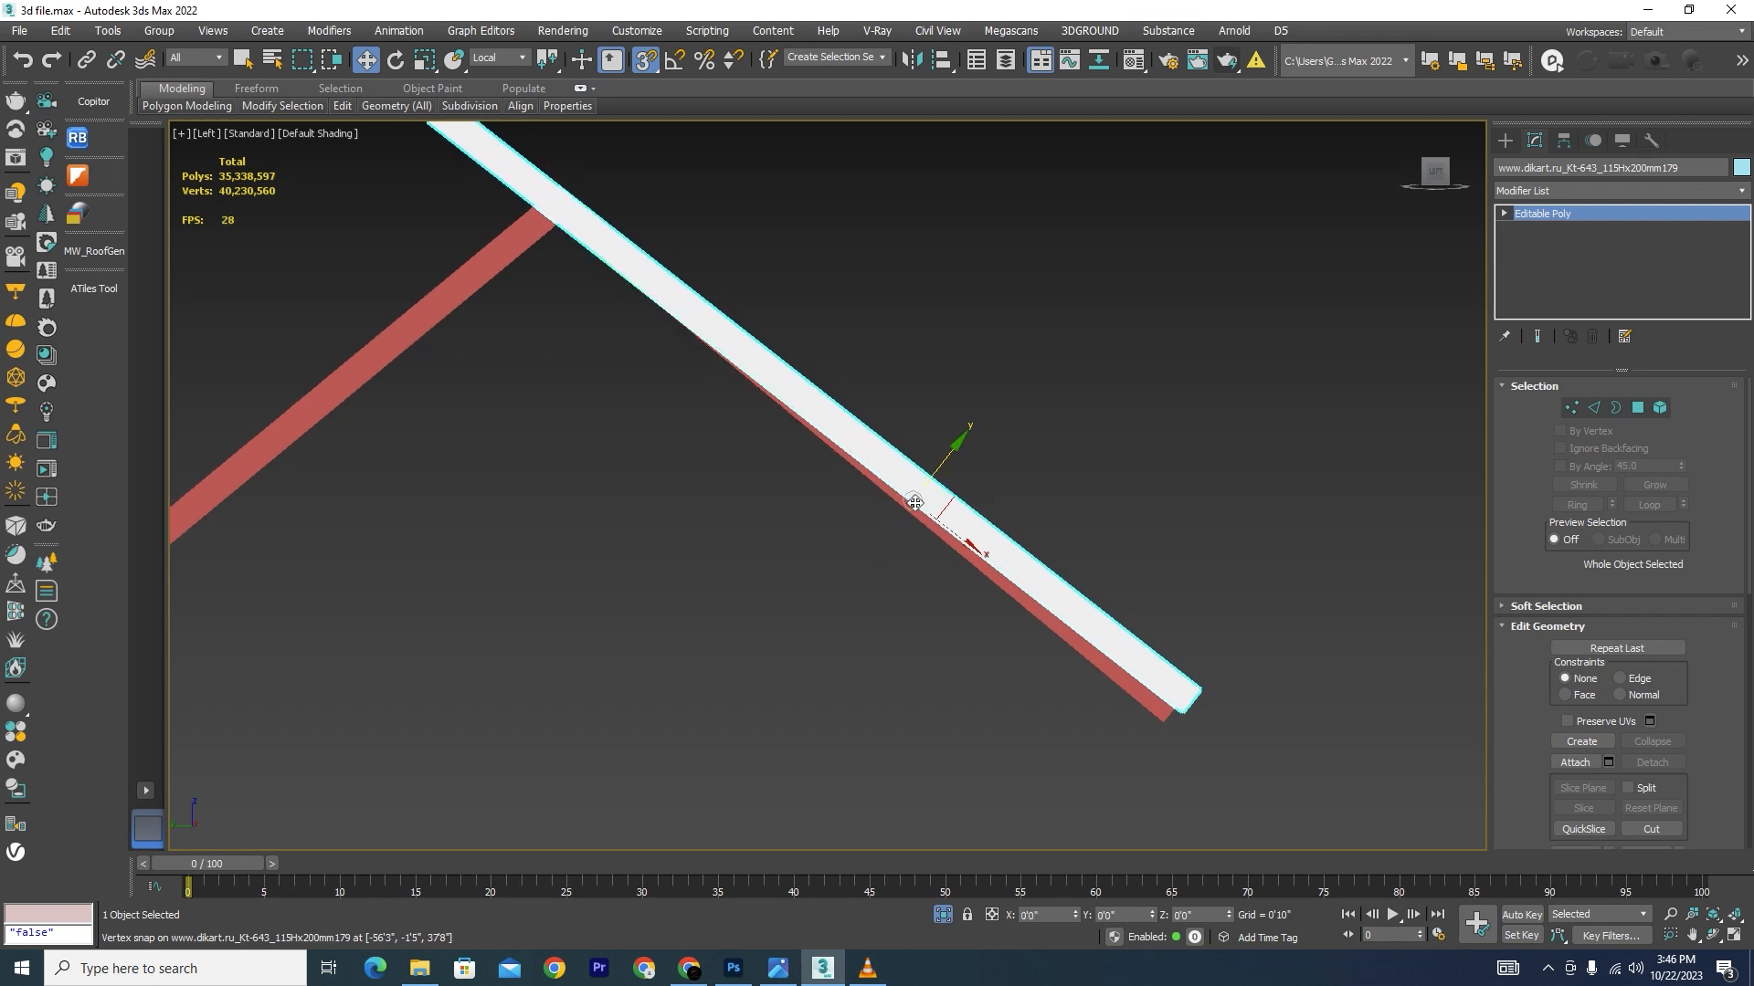
{"action": "scroll", "coordinate": [937, 505], "scroll_direction": "down", "scroll_amount": 1}
{"action": "scroll", "coordinate": [980, 466], "scroll_direction": "up", "scroll_amount": 1}
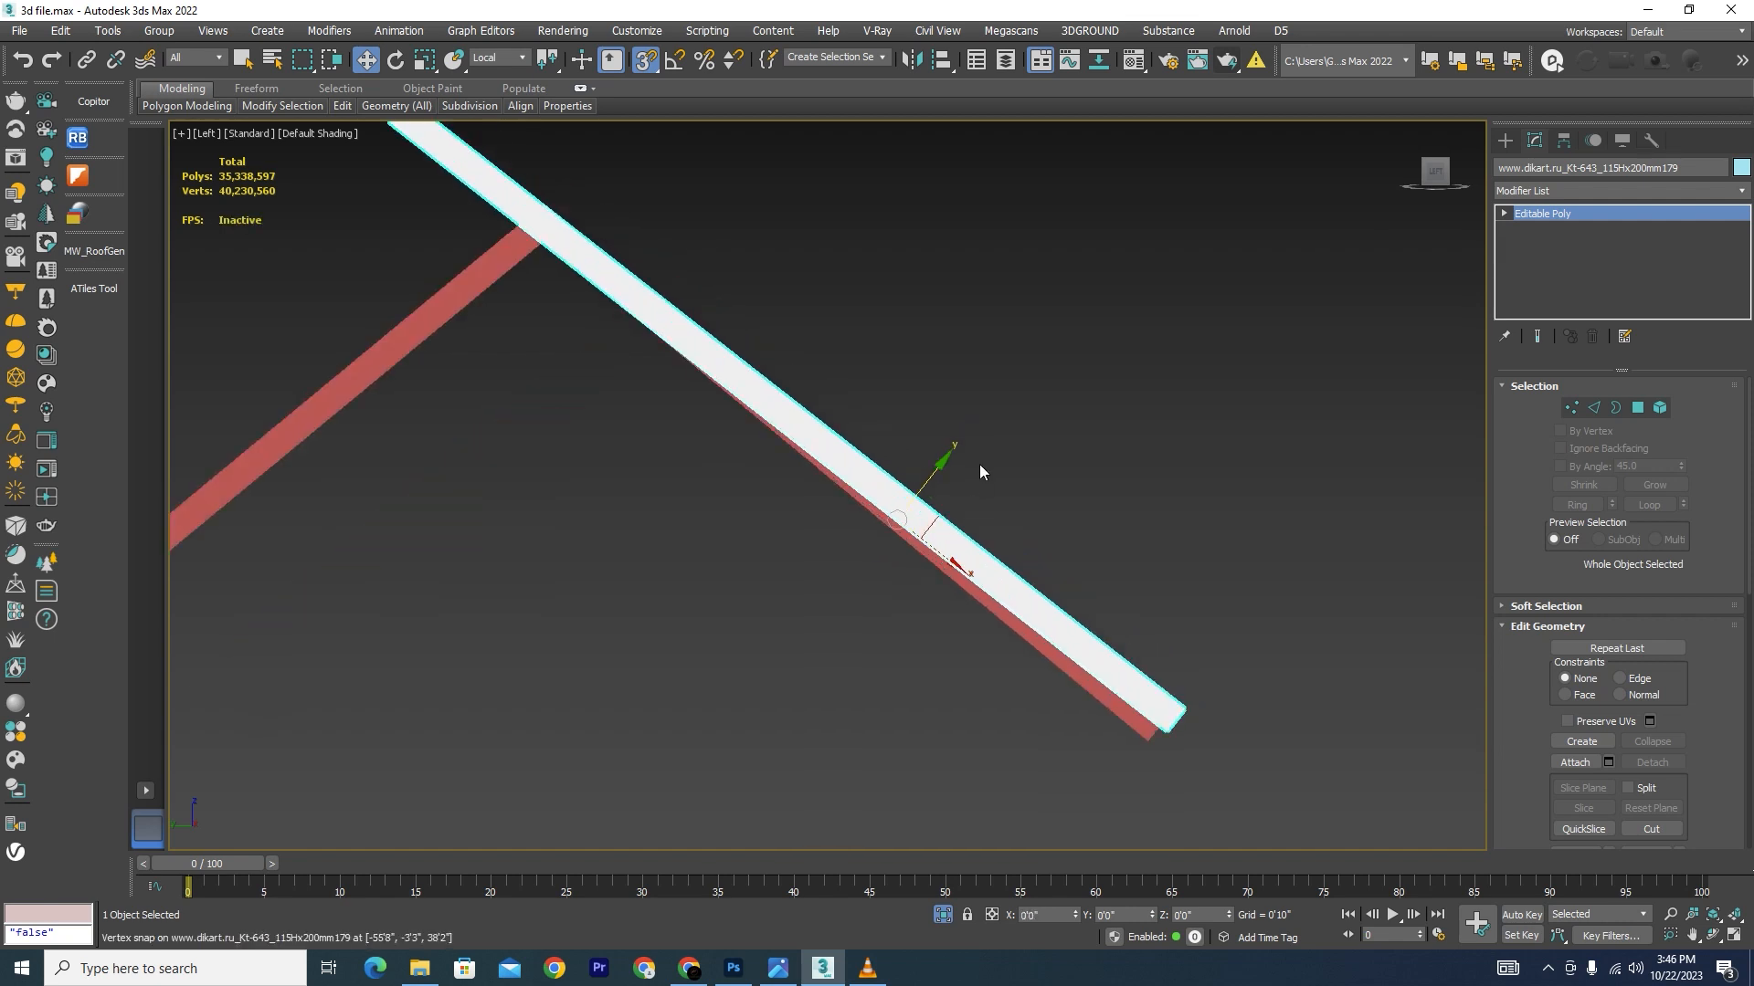
{"action": "scroll", "coordinate": [980, 466], "scroll_direction": "down", "scroll_amount": 1}
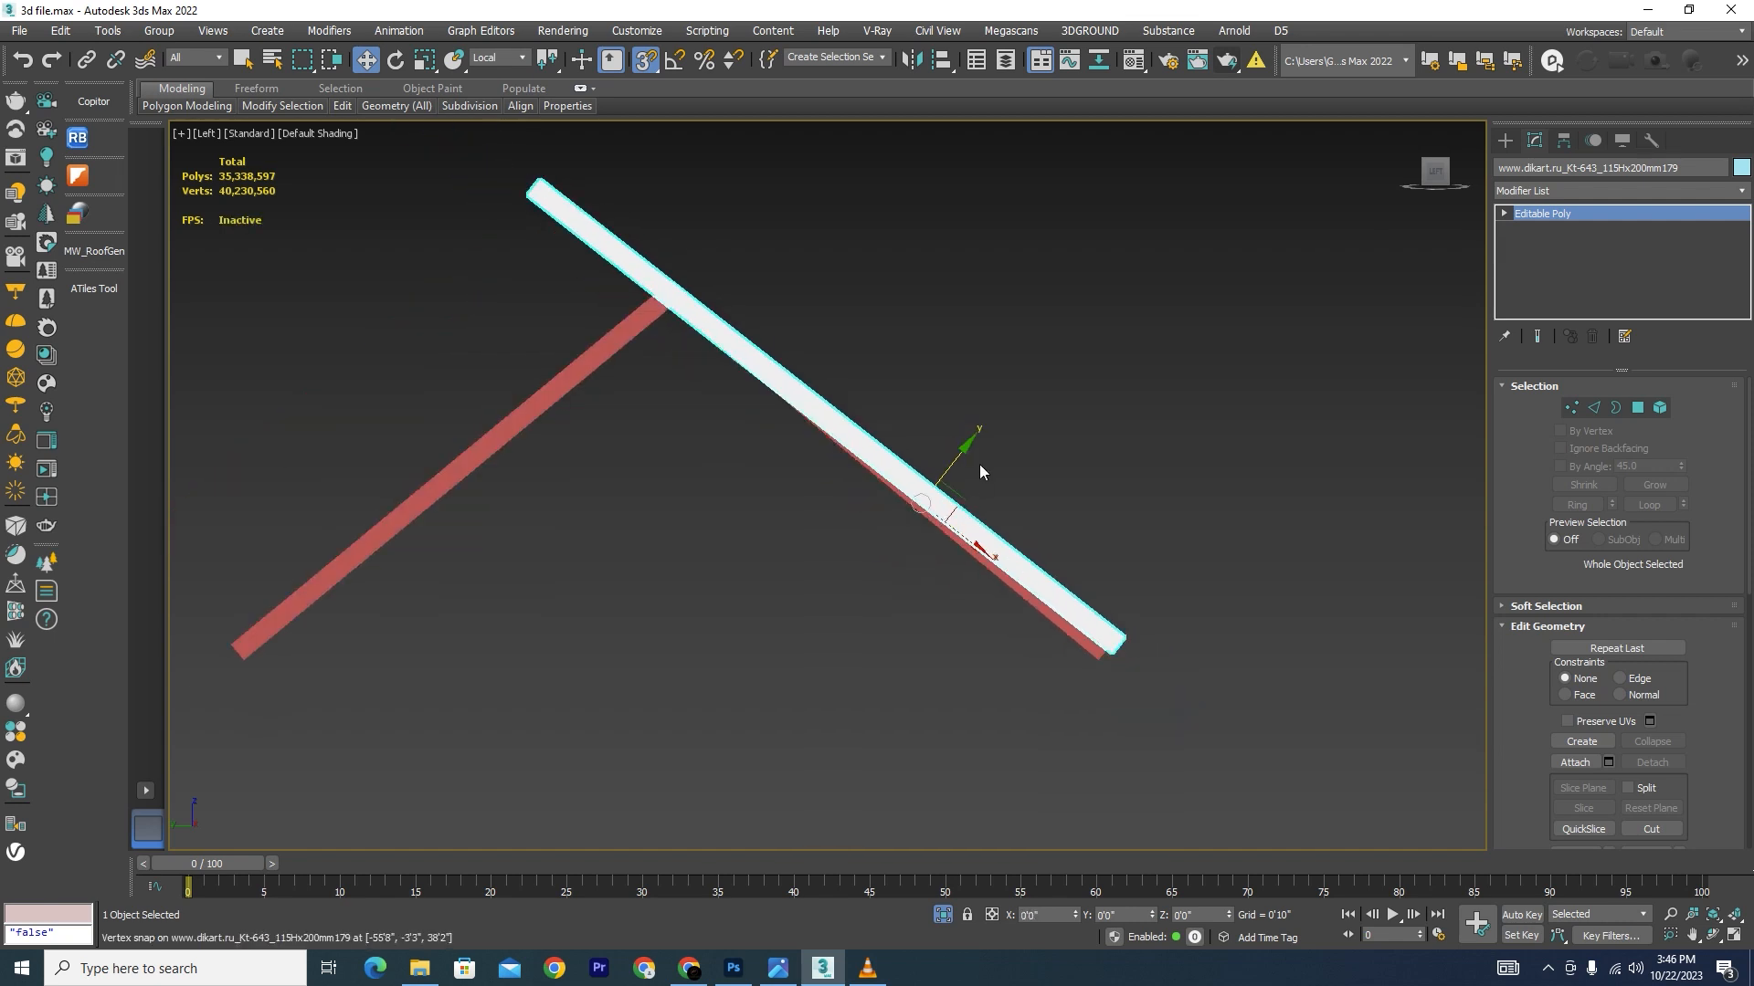
{"action": "key", "text": "s"}
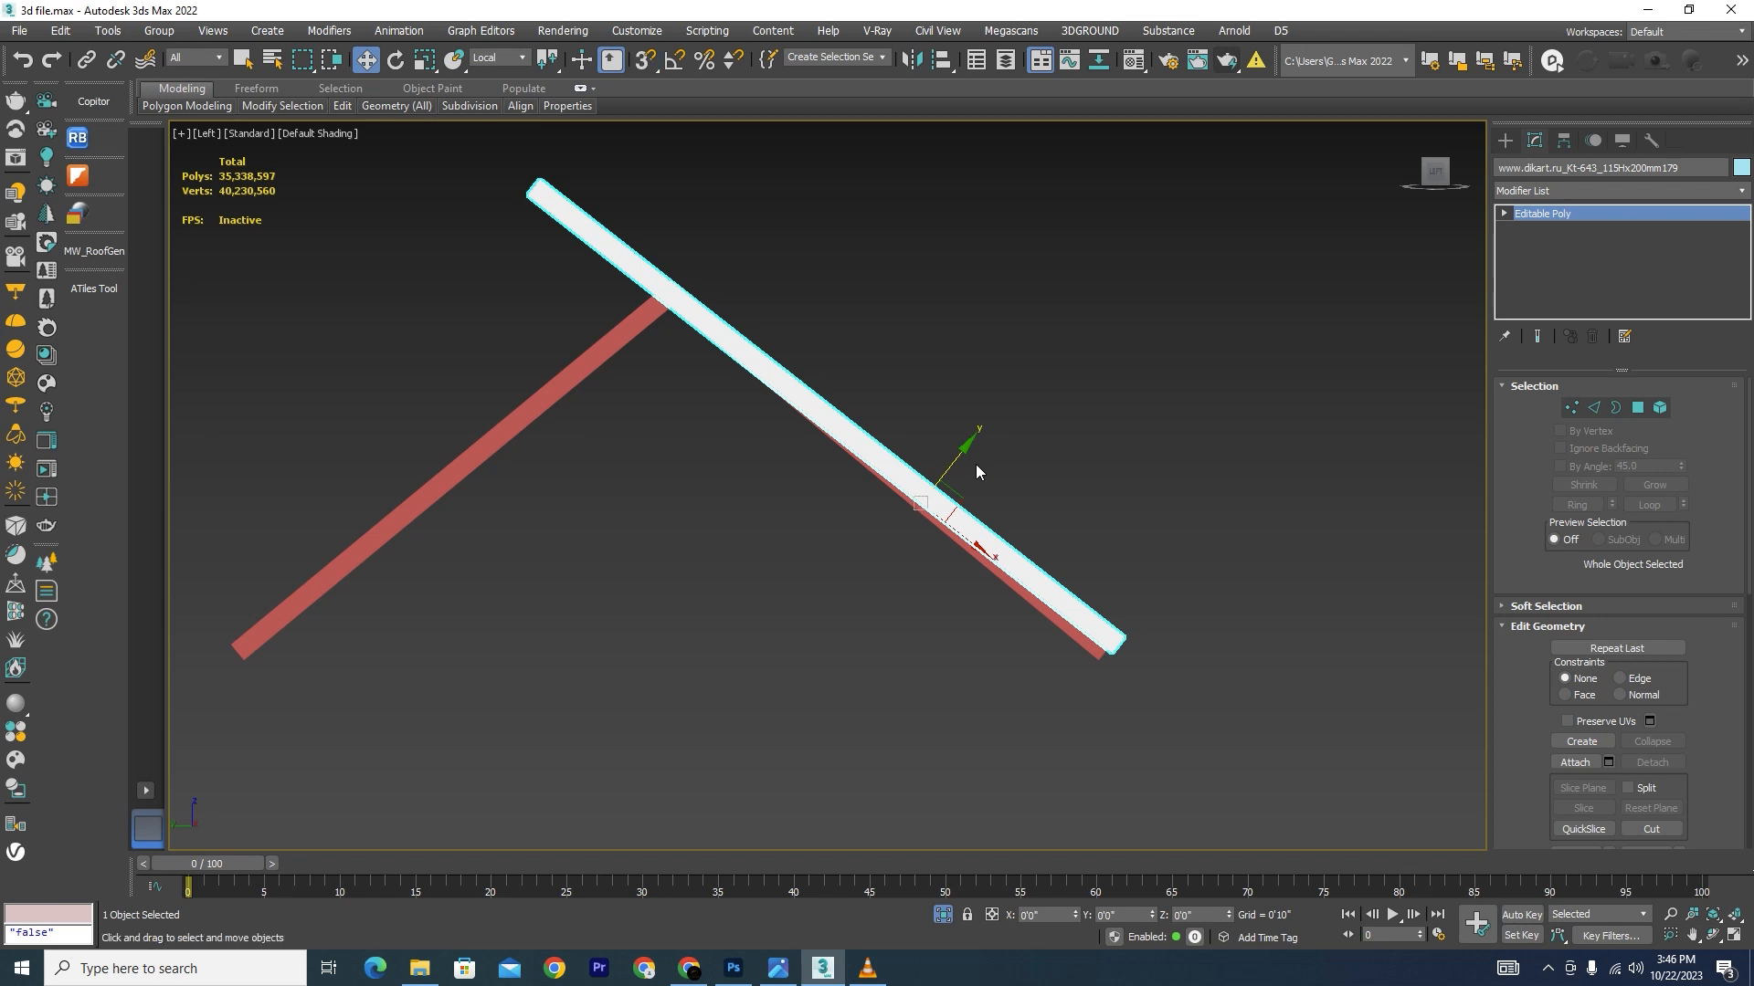
{"action": "left_click_drag", "start_coordinate": [955, 456], "coordinate": [942, 467]}
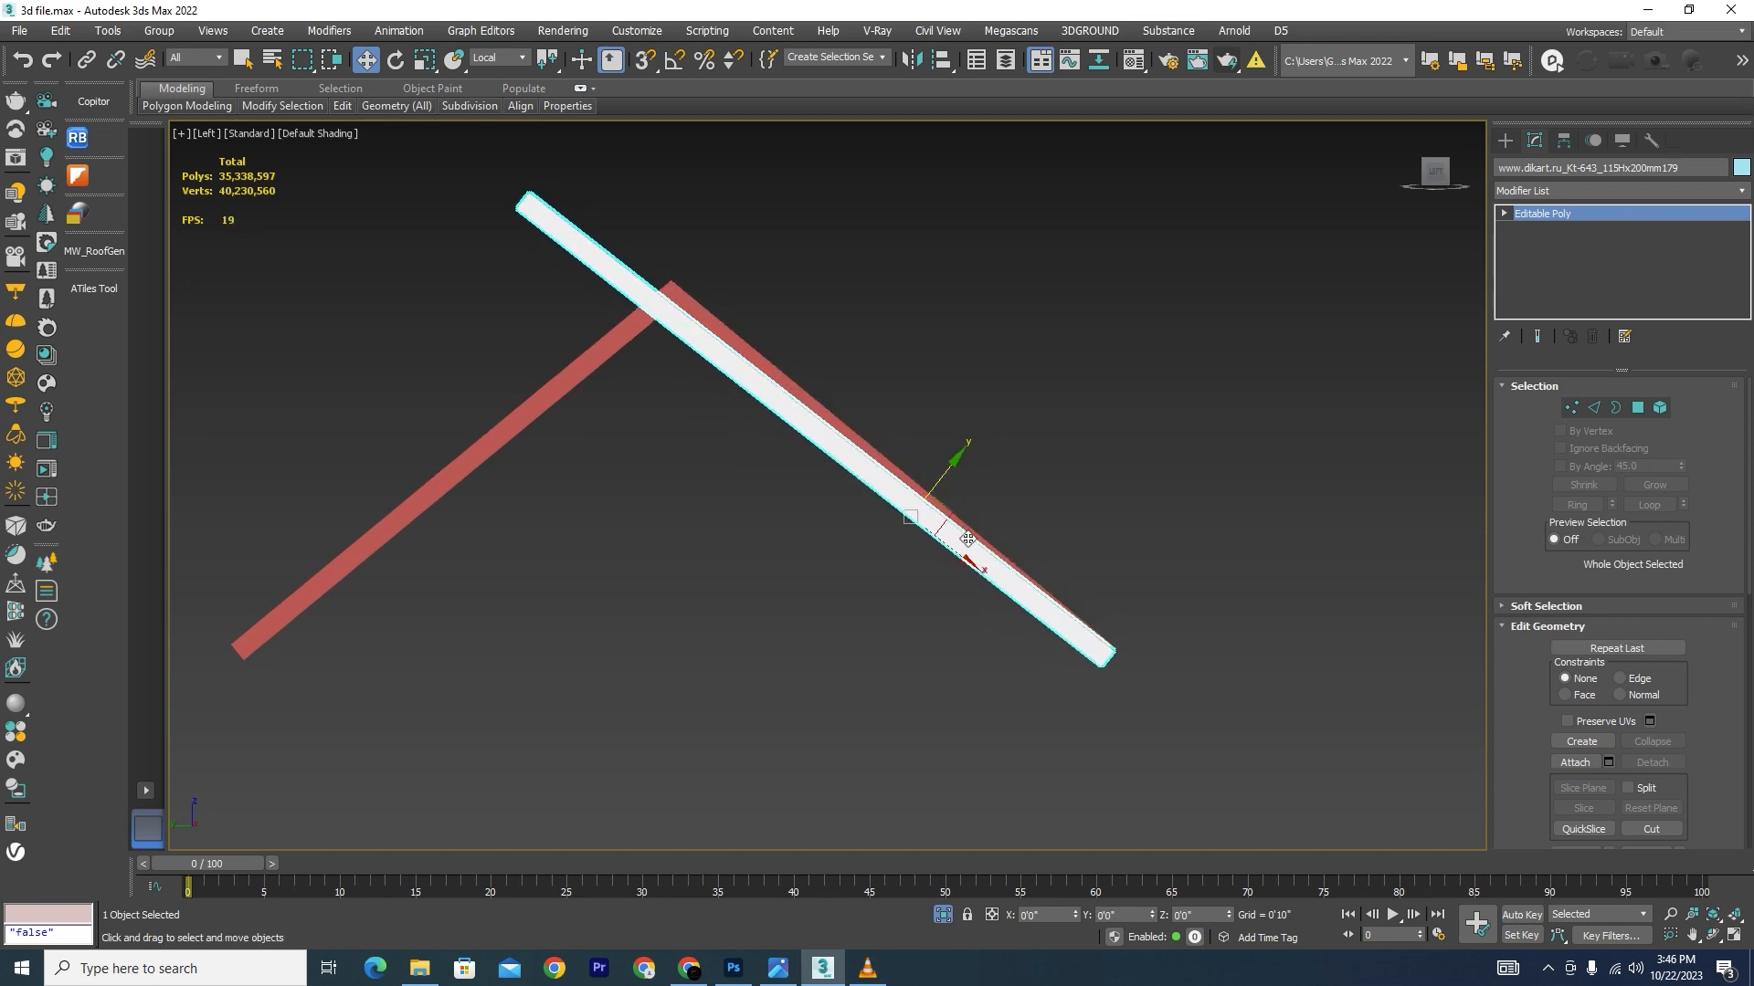
{"action": "mouse_move", "coordinate": [967, 539]}
{"action": "left_mouse_down"}
{"action": "mouse_move", "coordinate": [951, 548]}
{"action": "mouse_move", "coordinate": [748, 442]}
{"action": "mouse_move", "coordinate": [1081, 616]}
{"action": "mouse_move", "coordinate": [716, 407]}
{"action": "mouse_move", "coordinate": [931, 576]}
{"action": "mouse_move", "coordinate": [1030, 595]}
{"action": "mouse_move", "coordinate": [924, 518]}
{"action": "mouse_move", "coordinate": [957, 558]}
{"action": "left_mouse_up"}
Step: Rotate the moulding slightly so it runs parallel to the gable trim's right slope
{"action": "key", "text": "e"}
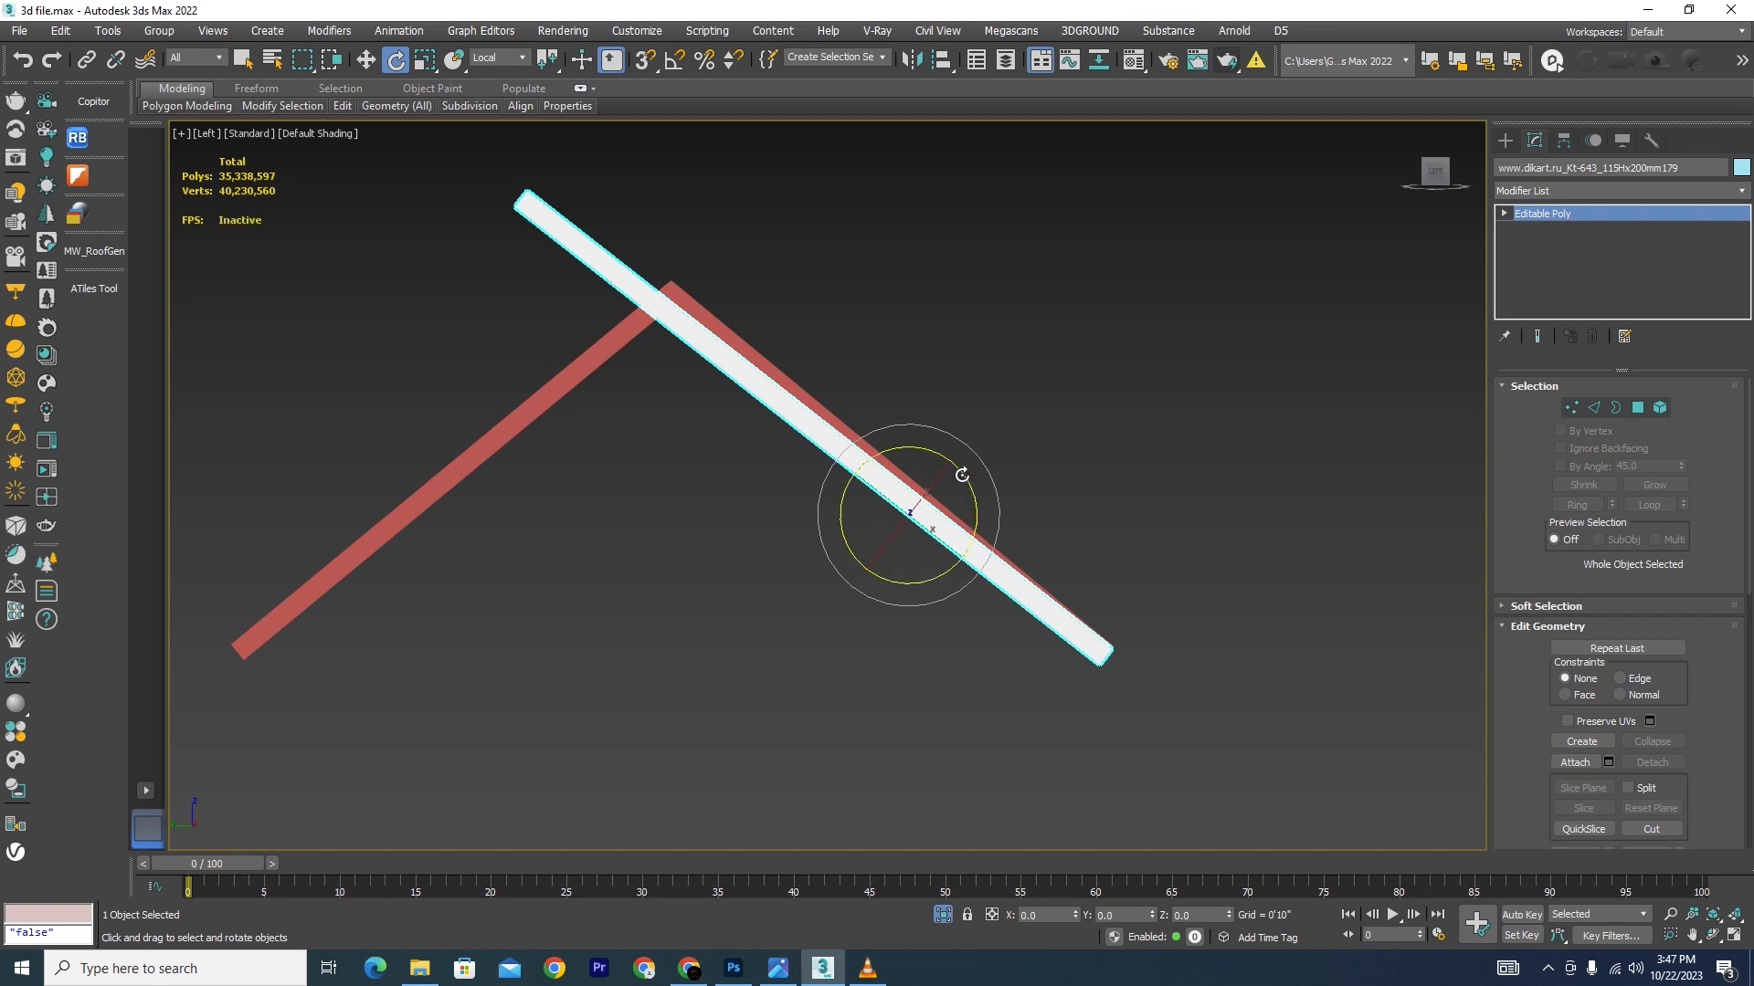
{"action": "left_click_drag", "start_coordinate": [966, 473], "coordinate": [958, 468]}
{"action": "key", "text": "w"}
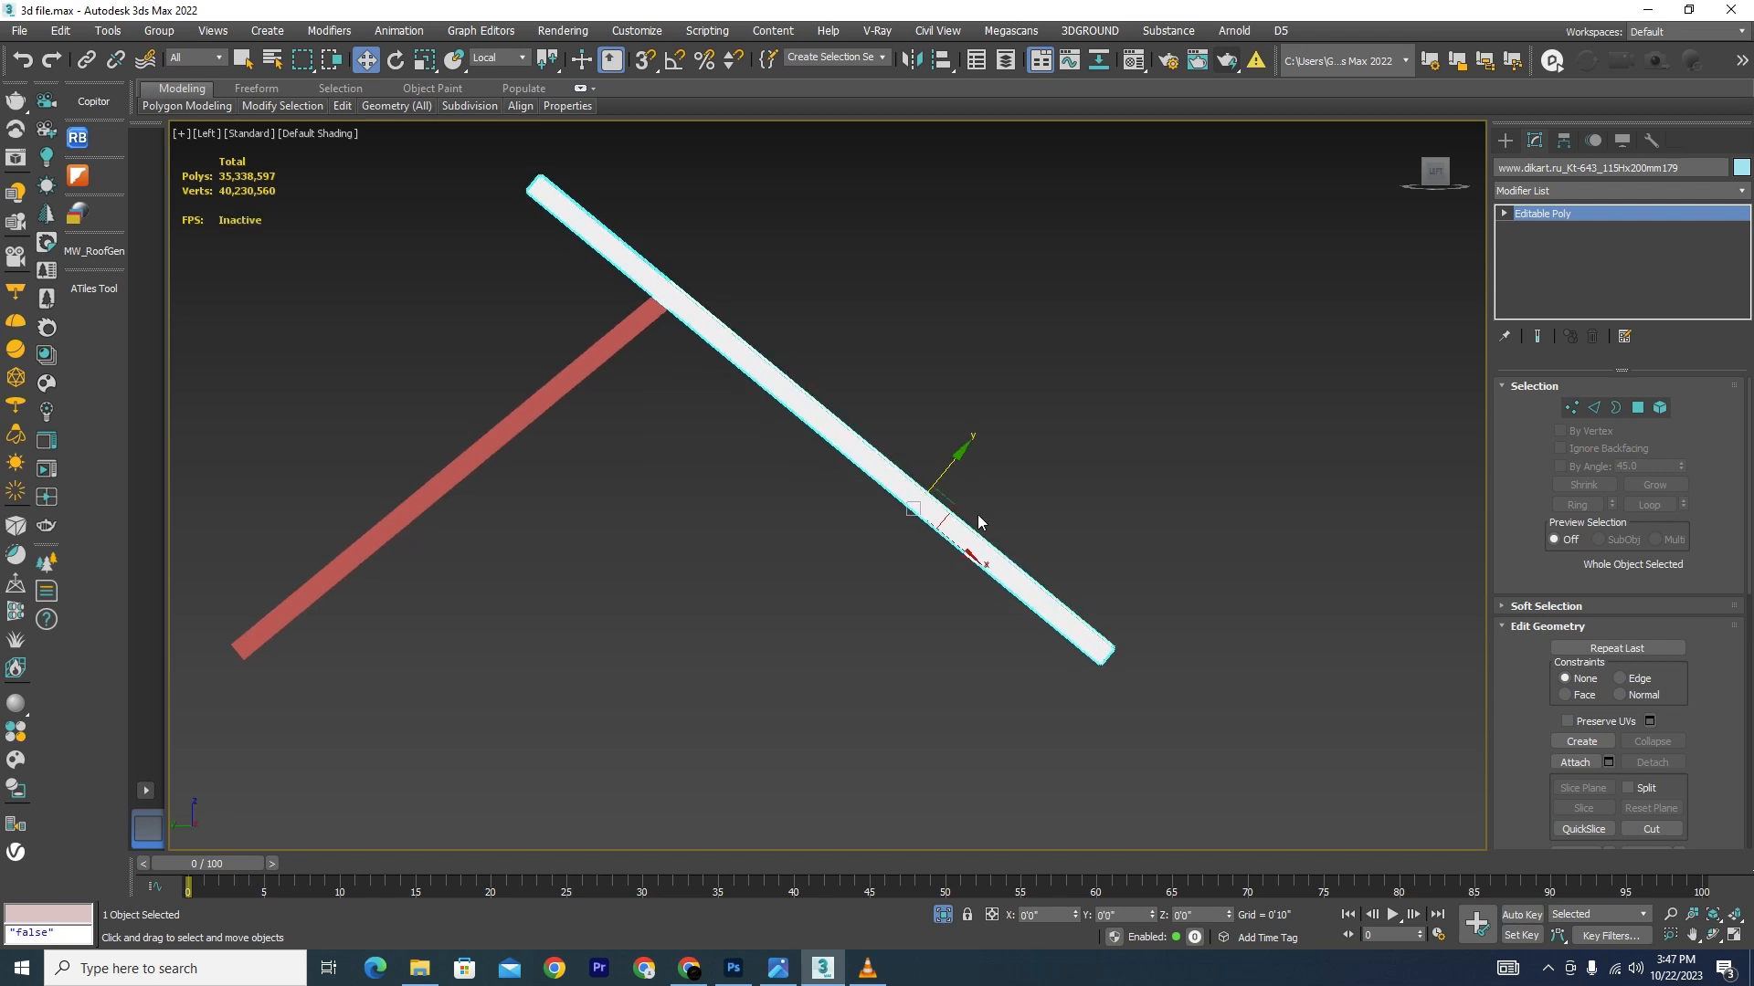
{"action": "scroll", "coordinate": [978, 522], "scroll_direction": "up", "scroll_amount": 5}
{"action": "scroll", "coordinate": [1089, 646], "scroll_direction": "down", "scroll_amount": 3}
{"action": "scroll", "coordinate": [656, 273], "scroll_direction": "up", "scroll_amount": 3}
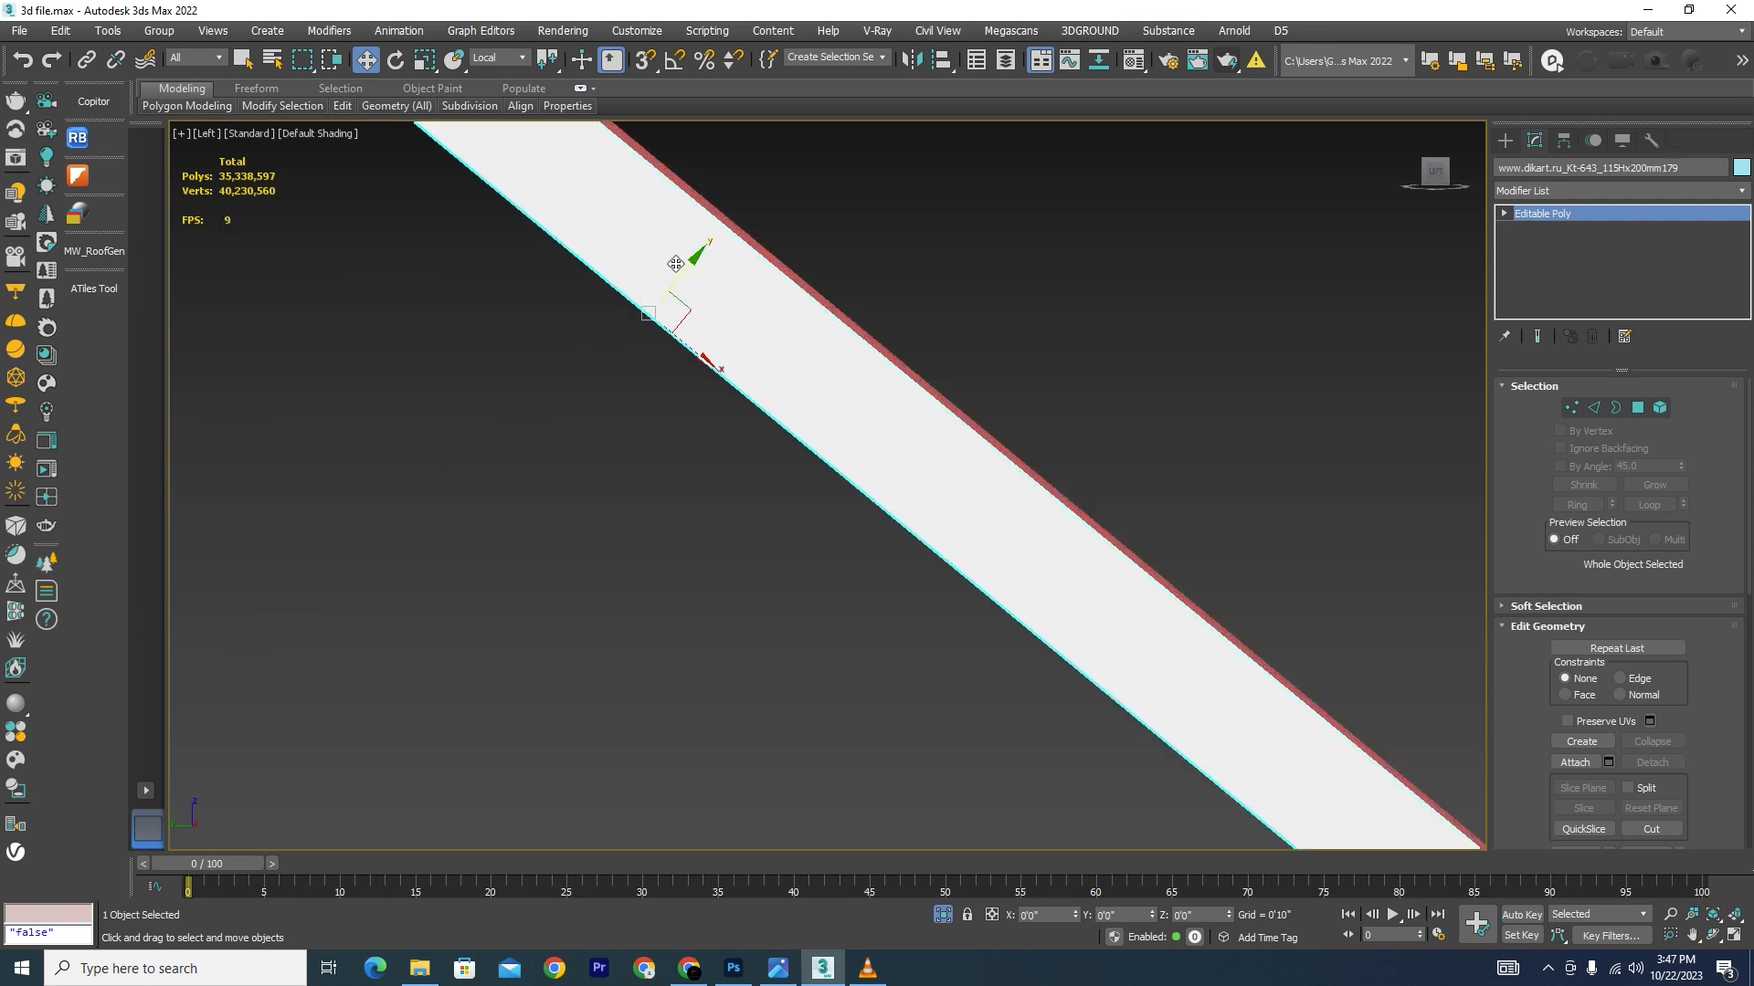
{"action": "scroll", "coordinate": [846, 286], "scroll_direction": "down", "scroll_amount": 5}
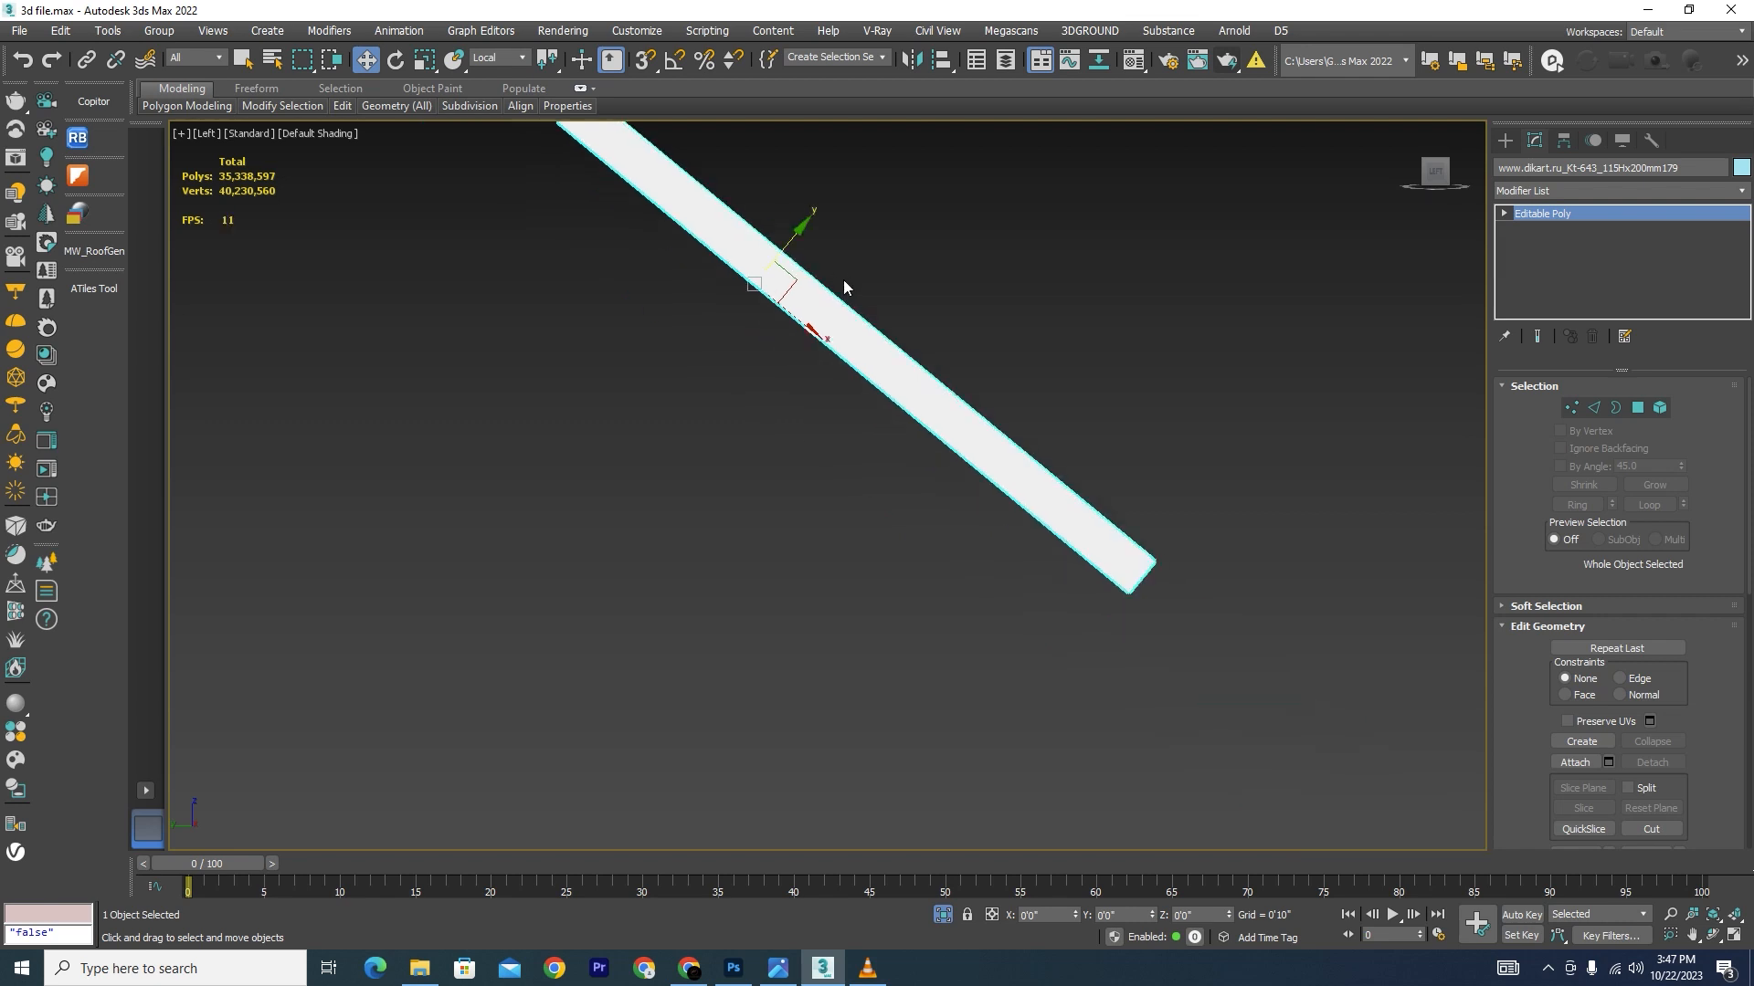
Step: In the top view, move the moulding along its local Z axis across to the gable trim
{"action": "middle_click_drag", "start_coordinate": [1028, 476], "coordinate": [912, 460], "text": "alt"}
{"action": "scroll", "coordinate": [621, 458], "scroll_direction": "down", "scroll_amount": 5}
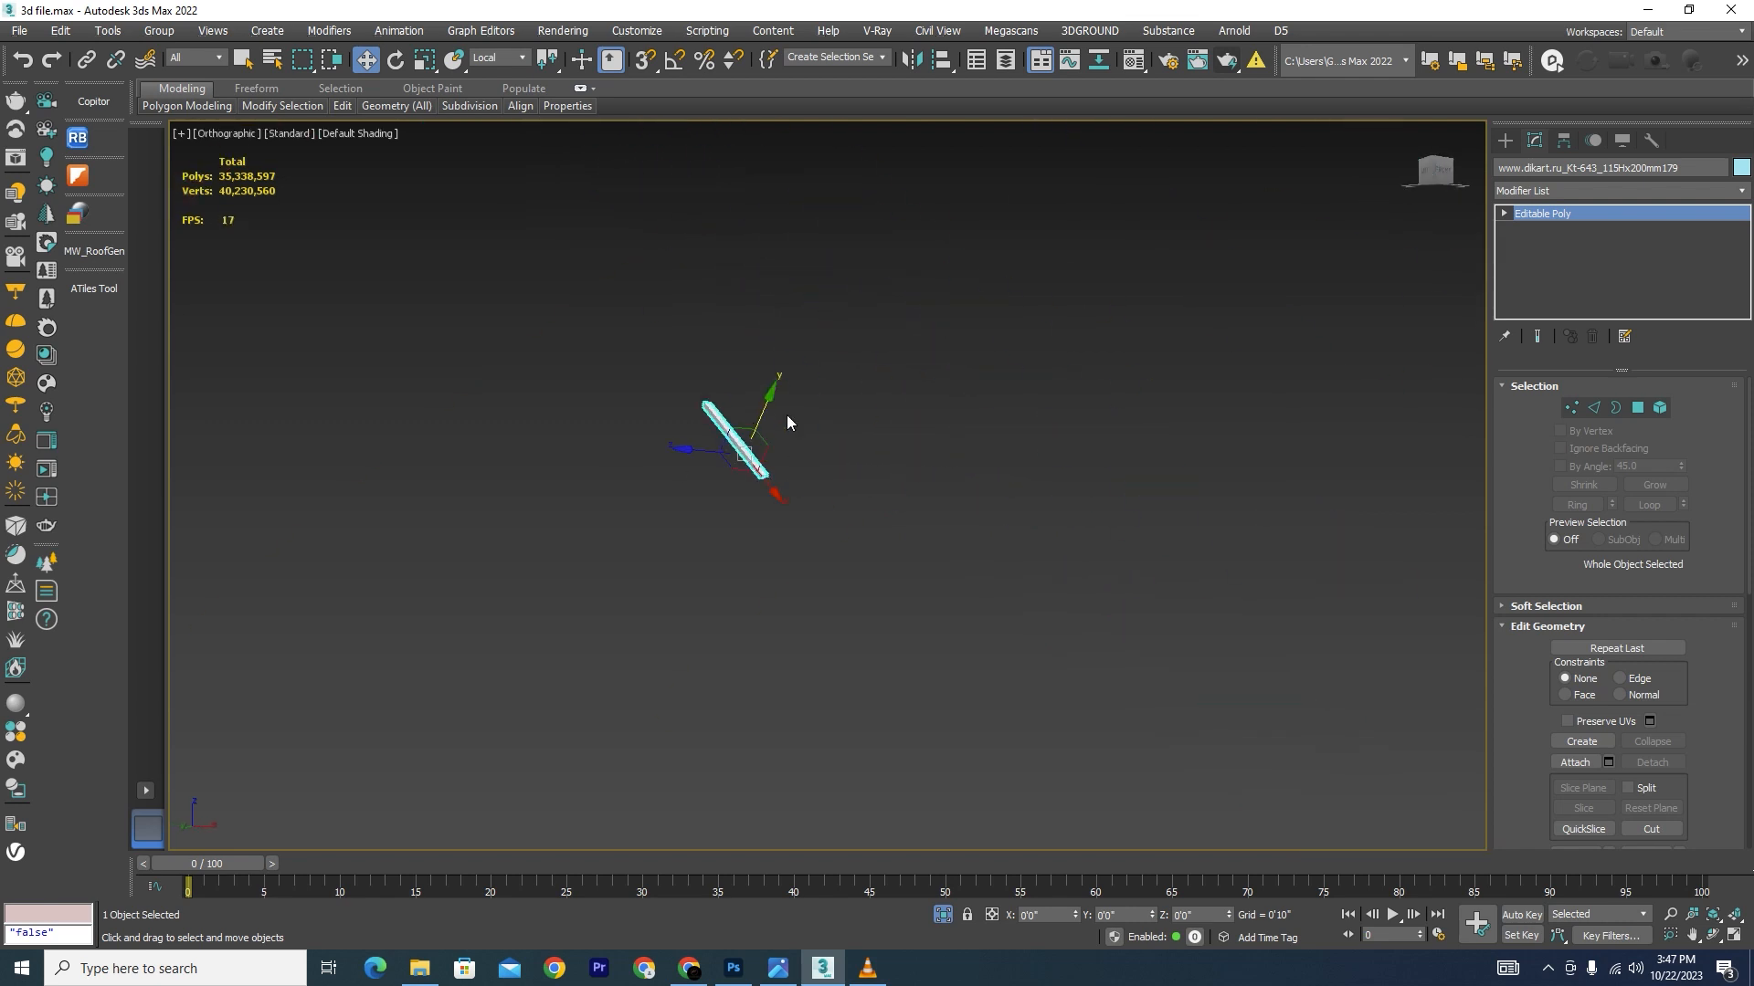
{"action": "key", "text": "t"}
{"action": "scroll", "coordinate": [784, 413], "scroll_direction": "down", "scroll_amount": 5}
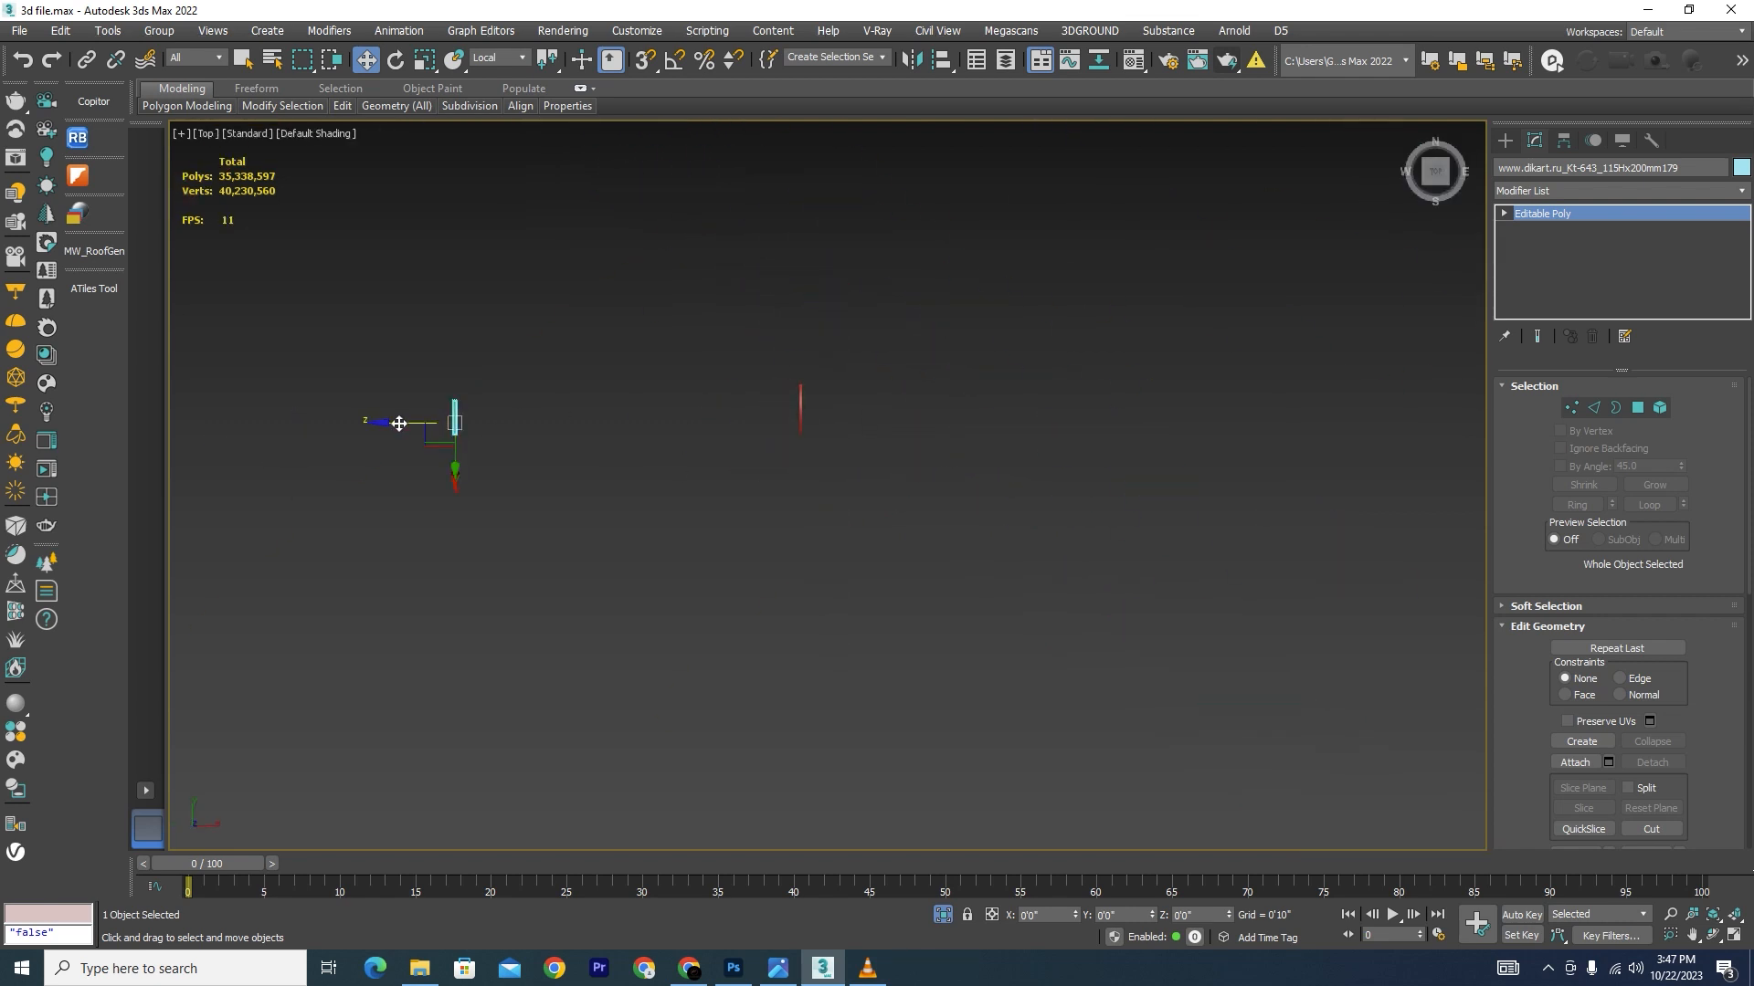
{"action": "left_click_drag", "start_coordinate": [391, 421], "coordinate": [749, 437]}
{"action": "scroll", "coordinate": [833, 414], "scroll_direction": "up", "scroll_amount": 8}
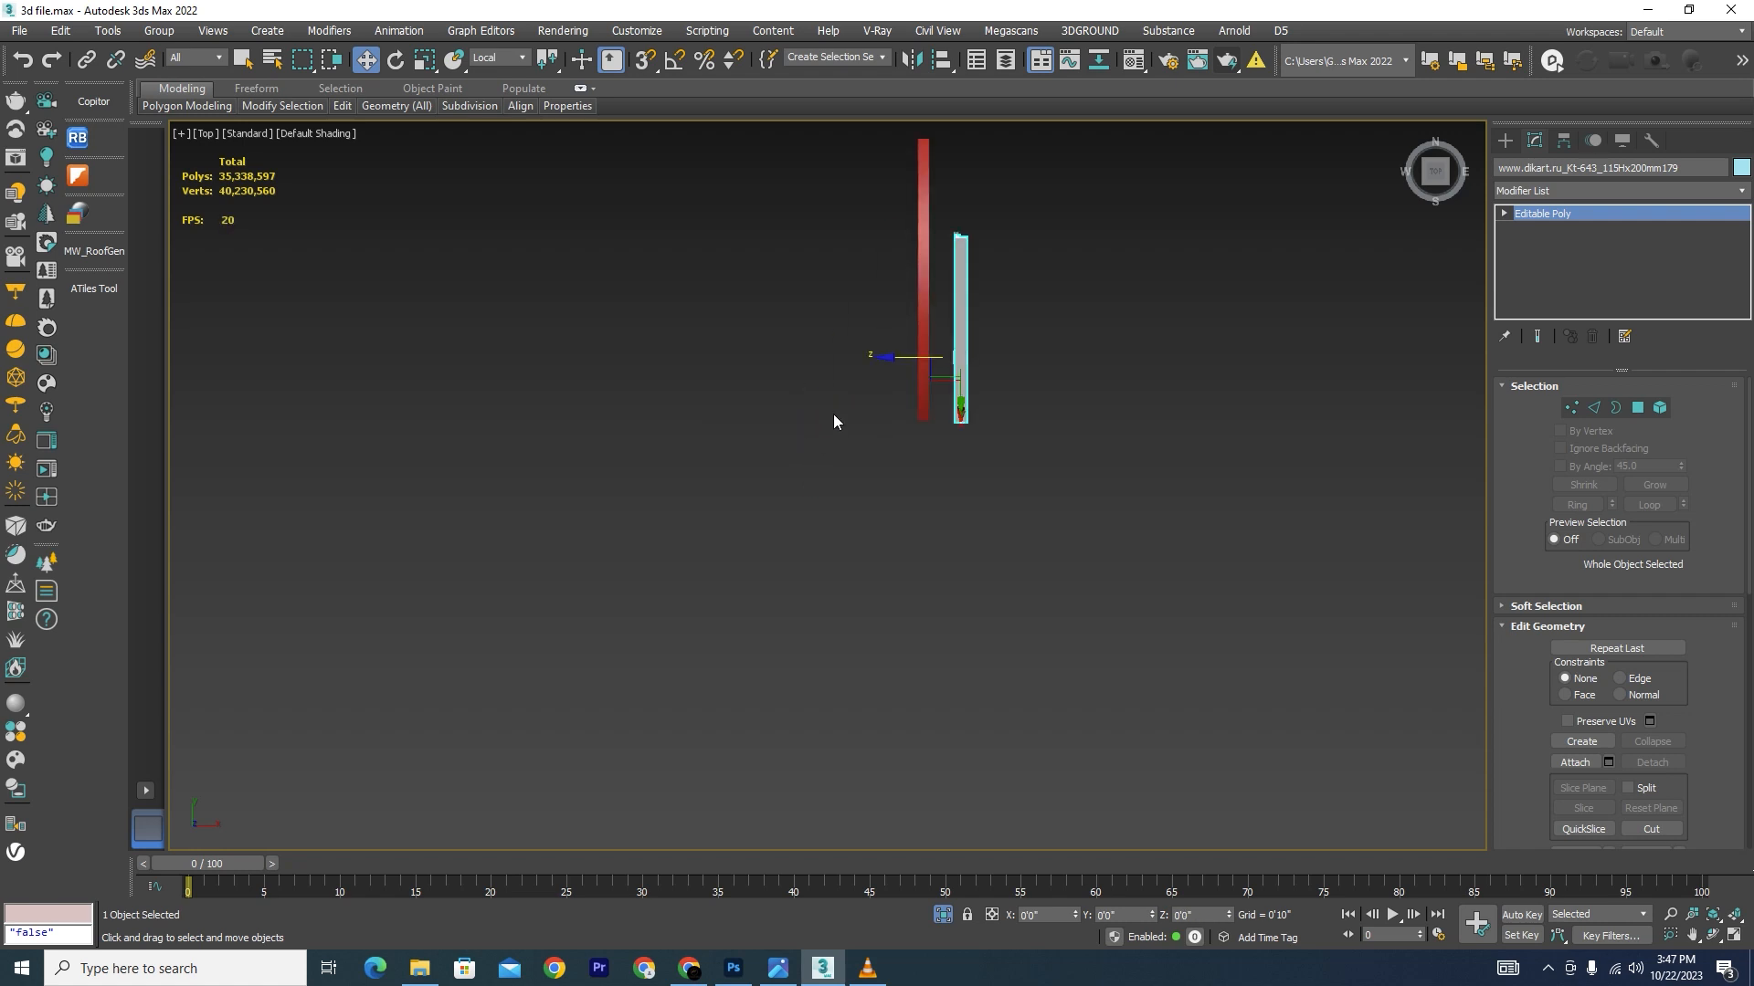
Step: Vertex-snap the moulding's outer lower corner in the top view to the matching edge of the gable trim
{"action": "key", "text": "s"}
{"action": "scroll", "coordinate": [1036, 573], "scroll_direction": "up", "scroll_amount": 5}
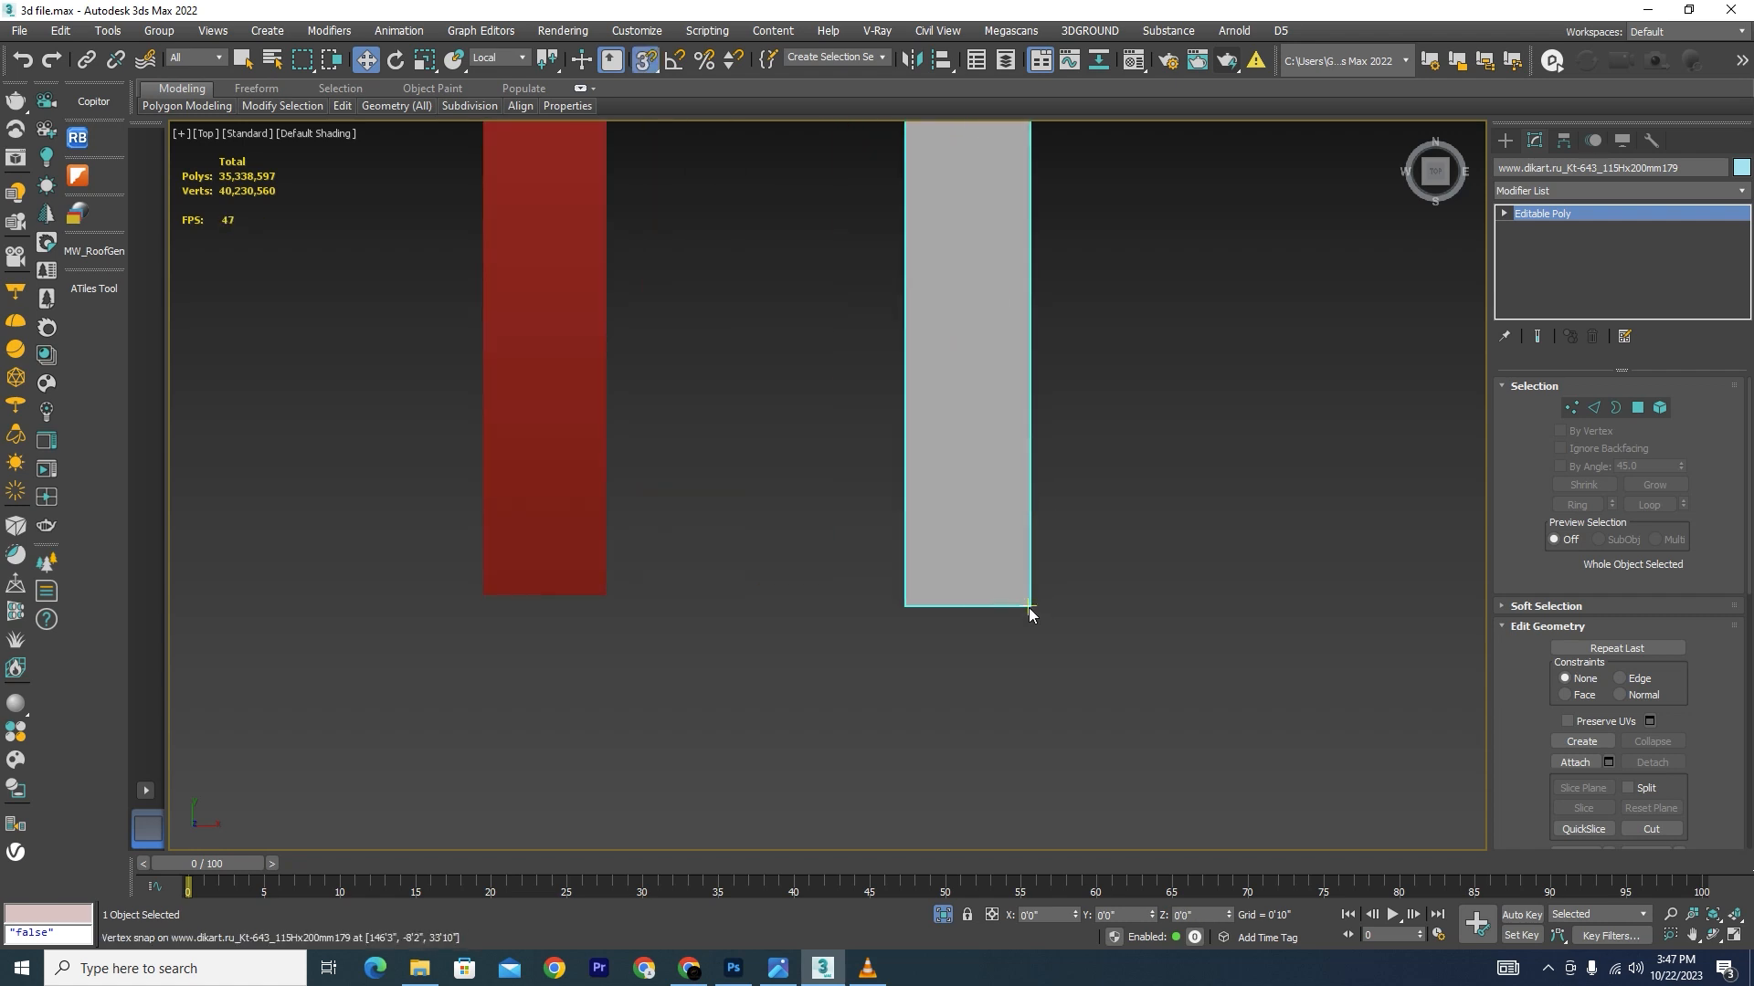
{"action": "left_click_drag", "start_coordinate": [1028, 610], "coordinate": [607, 606]}
{"action": "scroll", "coordinate": [806, 525], "scroll_direction": "down", "scroll_amount": 6}
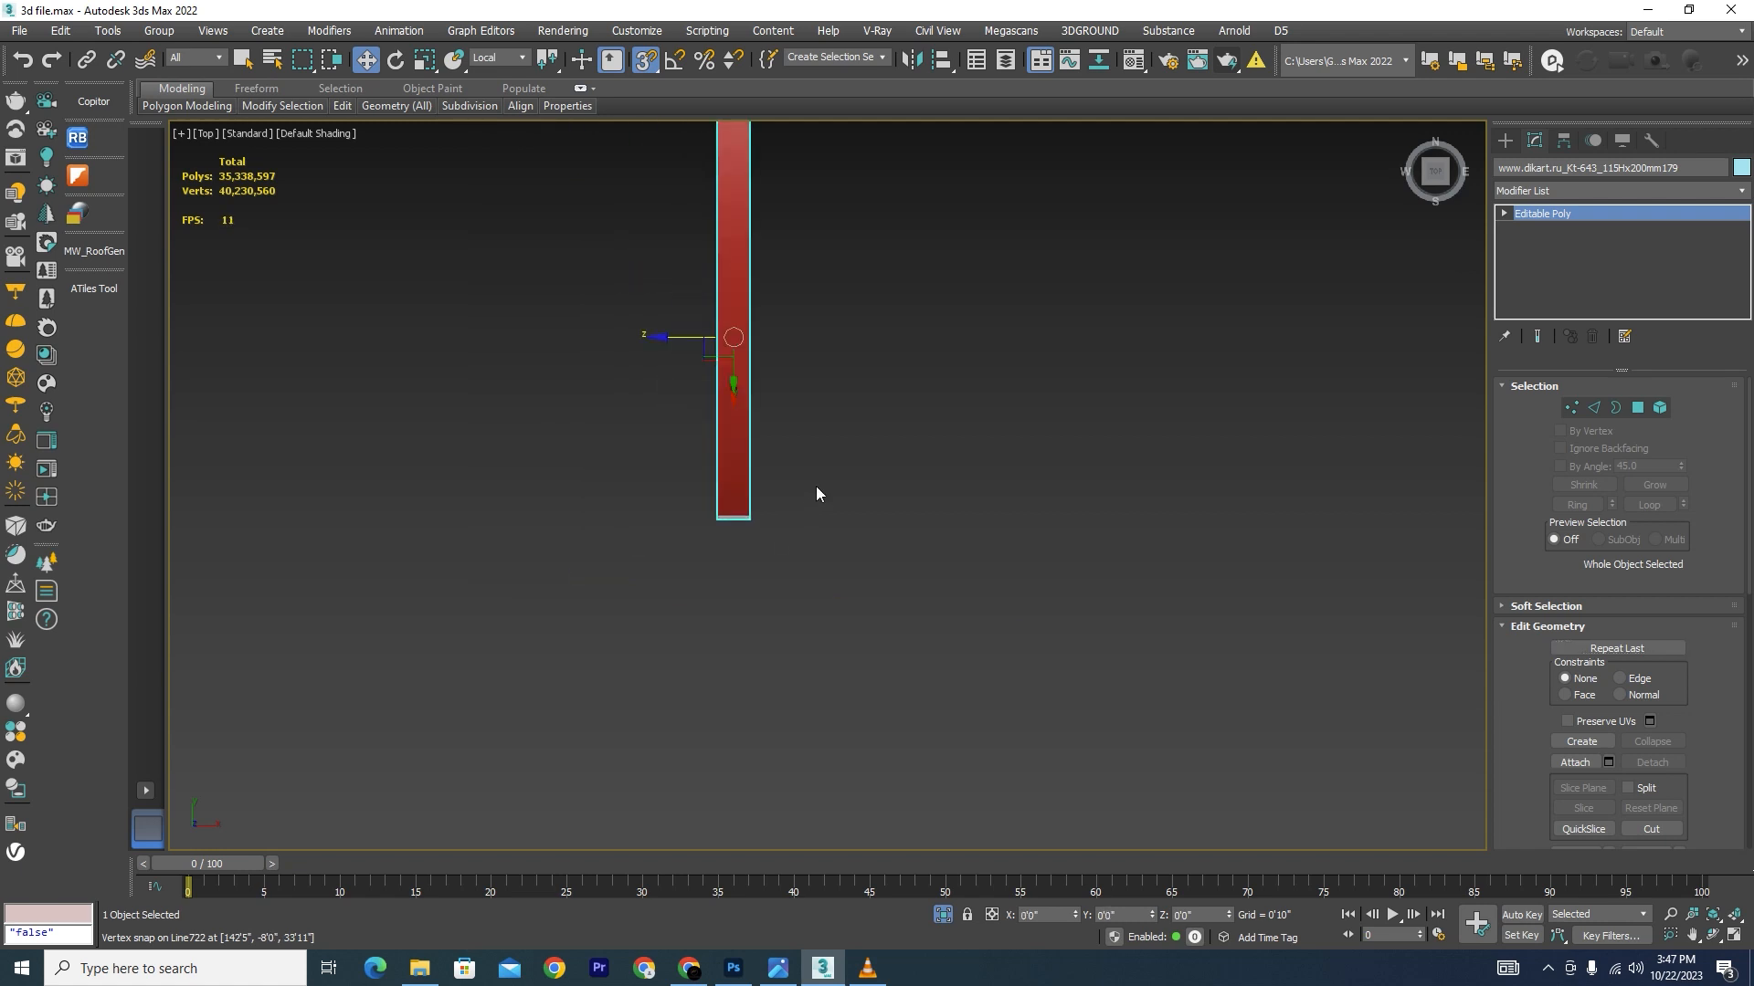
Step: Show the left view in wireframe and compare the moulding with the gable trim at the ridge and eave end
{"action": "key", "text": "l"}
{"action": "scroll", "coordinate": [792, 473], "scroll_direction": "up", "scroll_amount": 5}
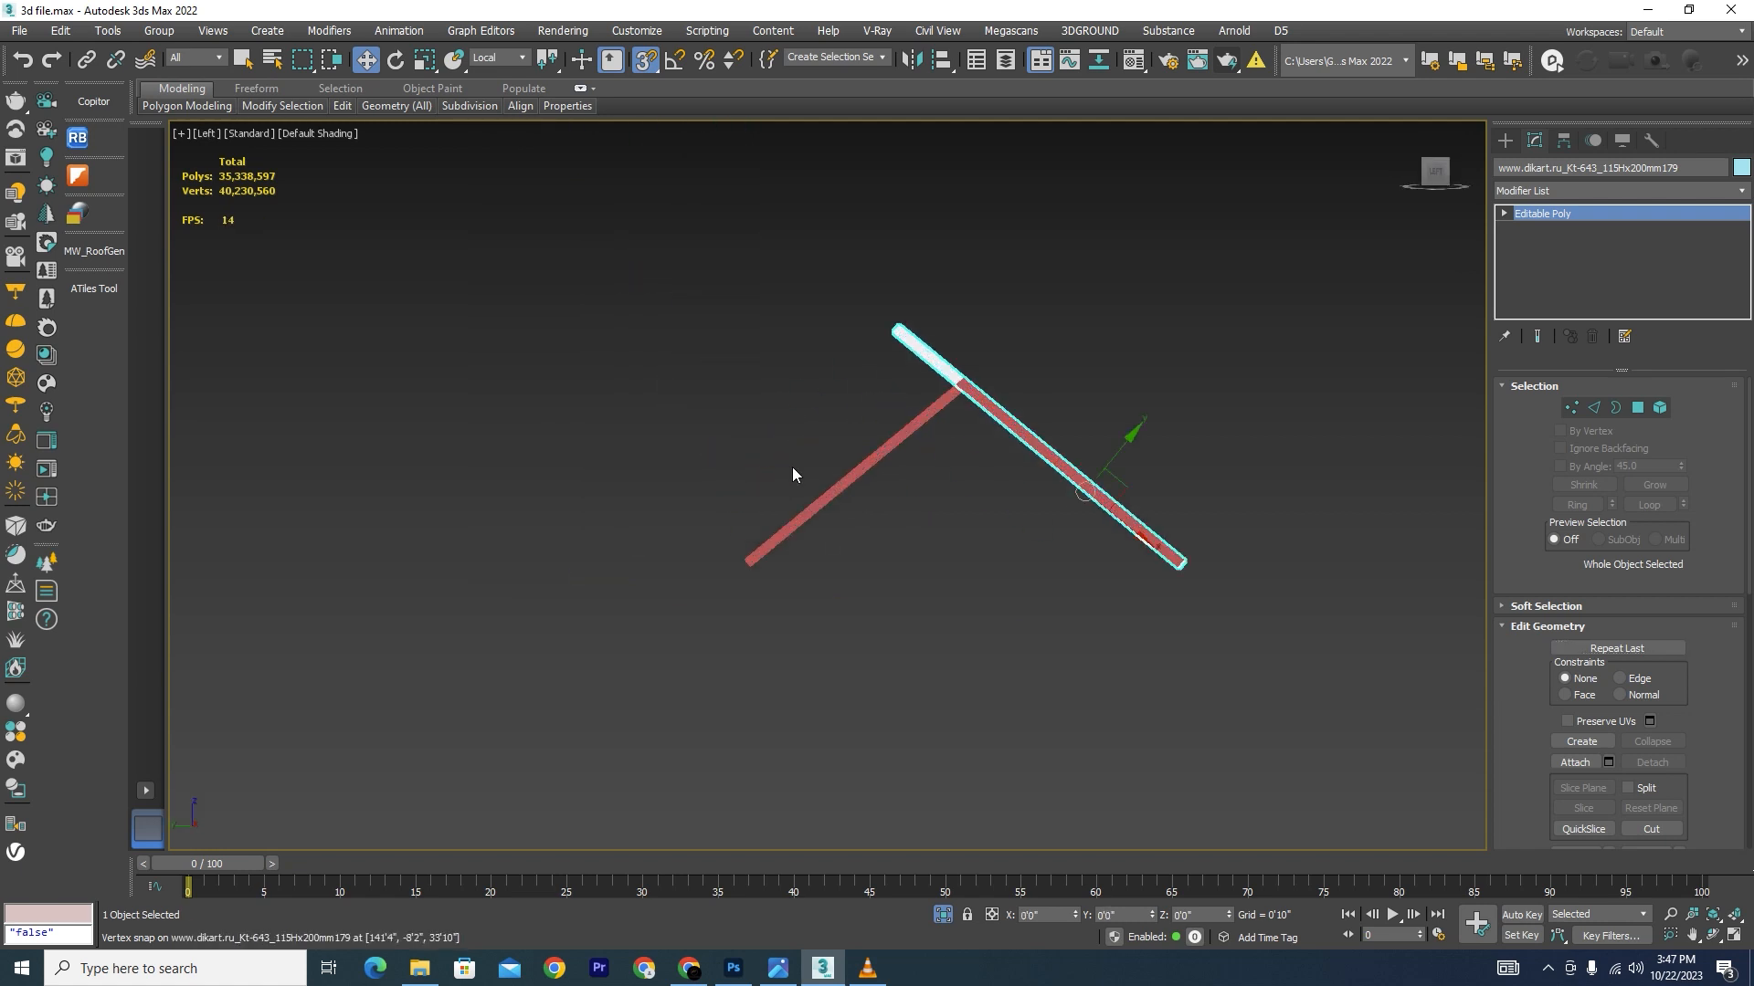
{"action": "key", "text": "F3"}
{"action": "scroll", "coordinate": [822, 365], "scroll_direction": "up", "scroll_amount": 6}
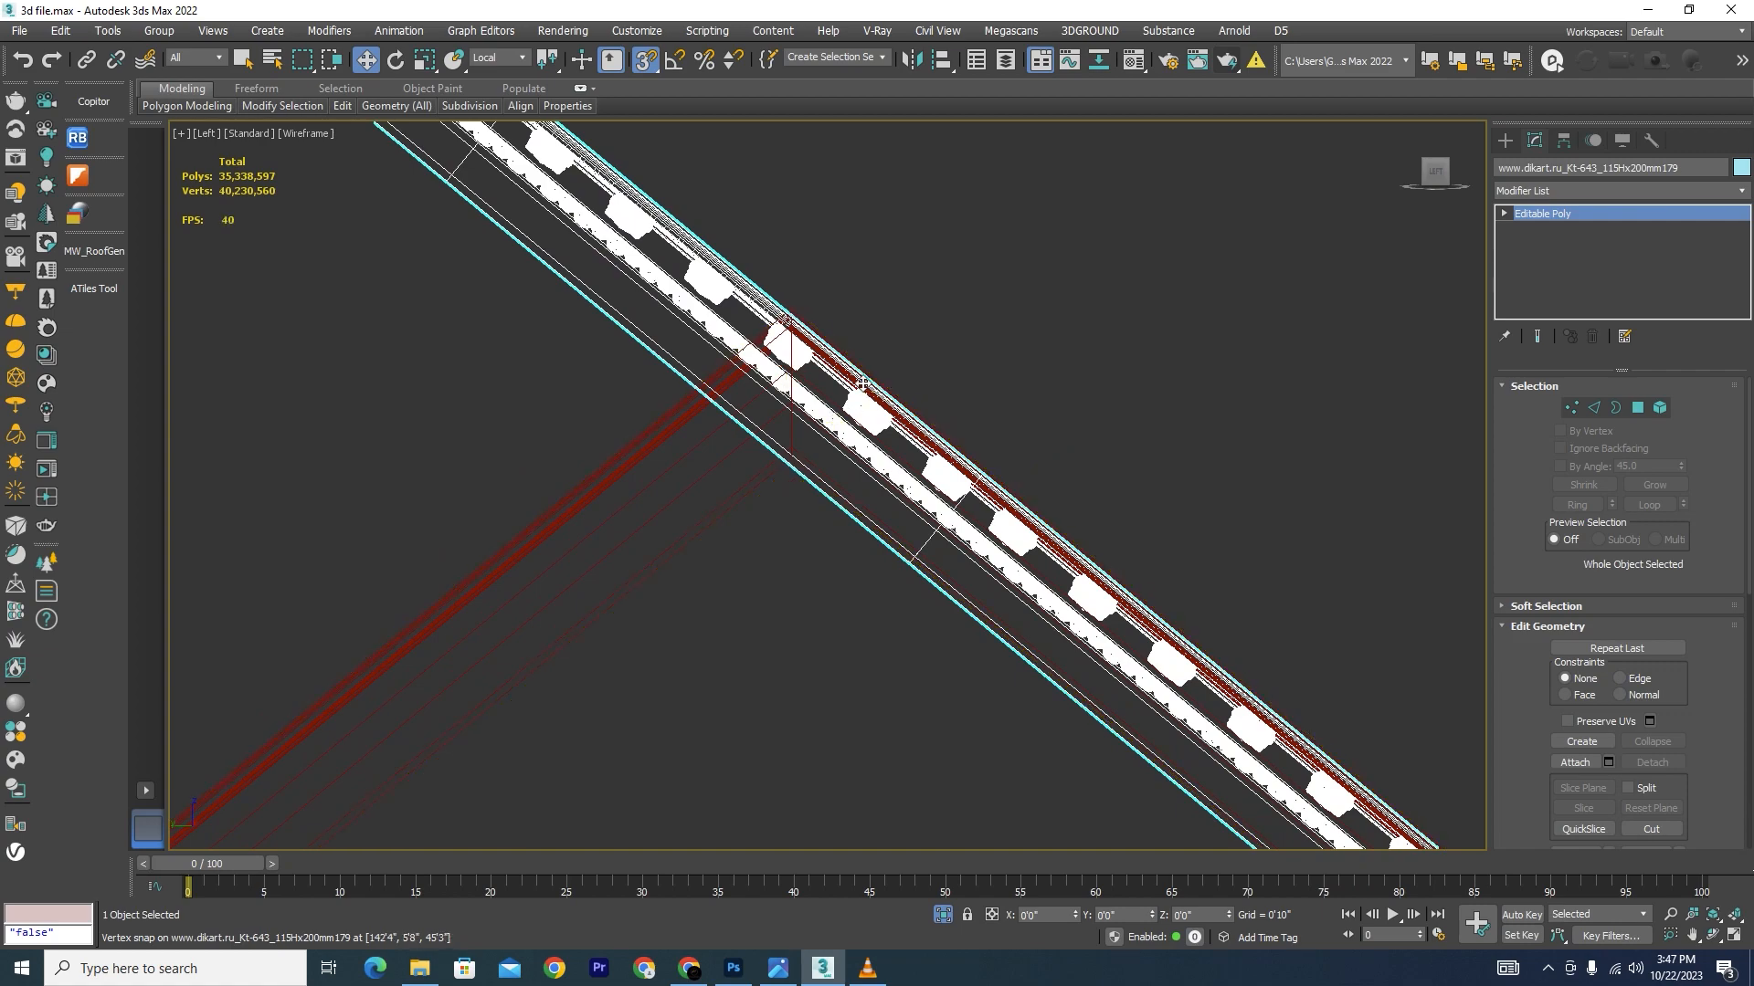
{"action": "scroll", "coordinate": [825, 364], "scroll_direction": "down", "scroll_amount": 10}
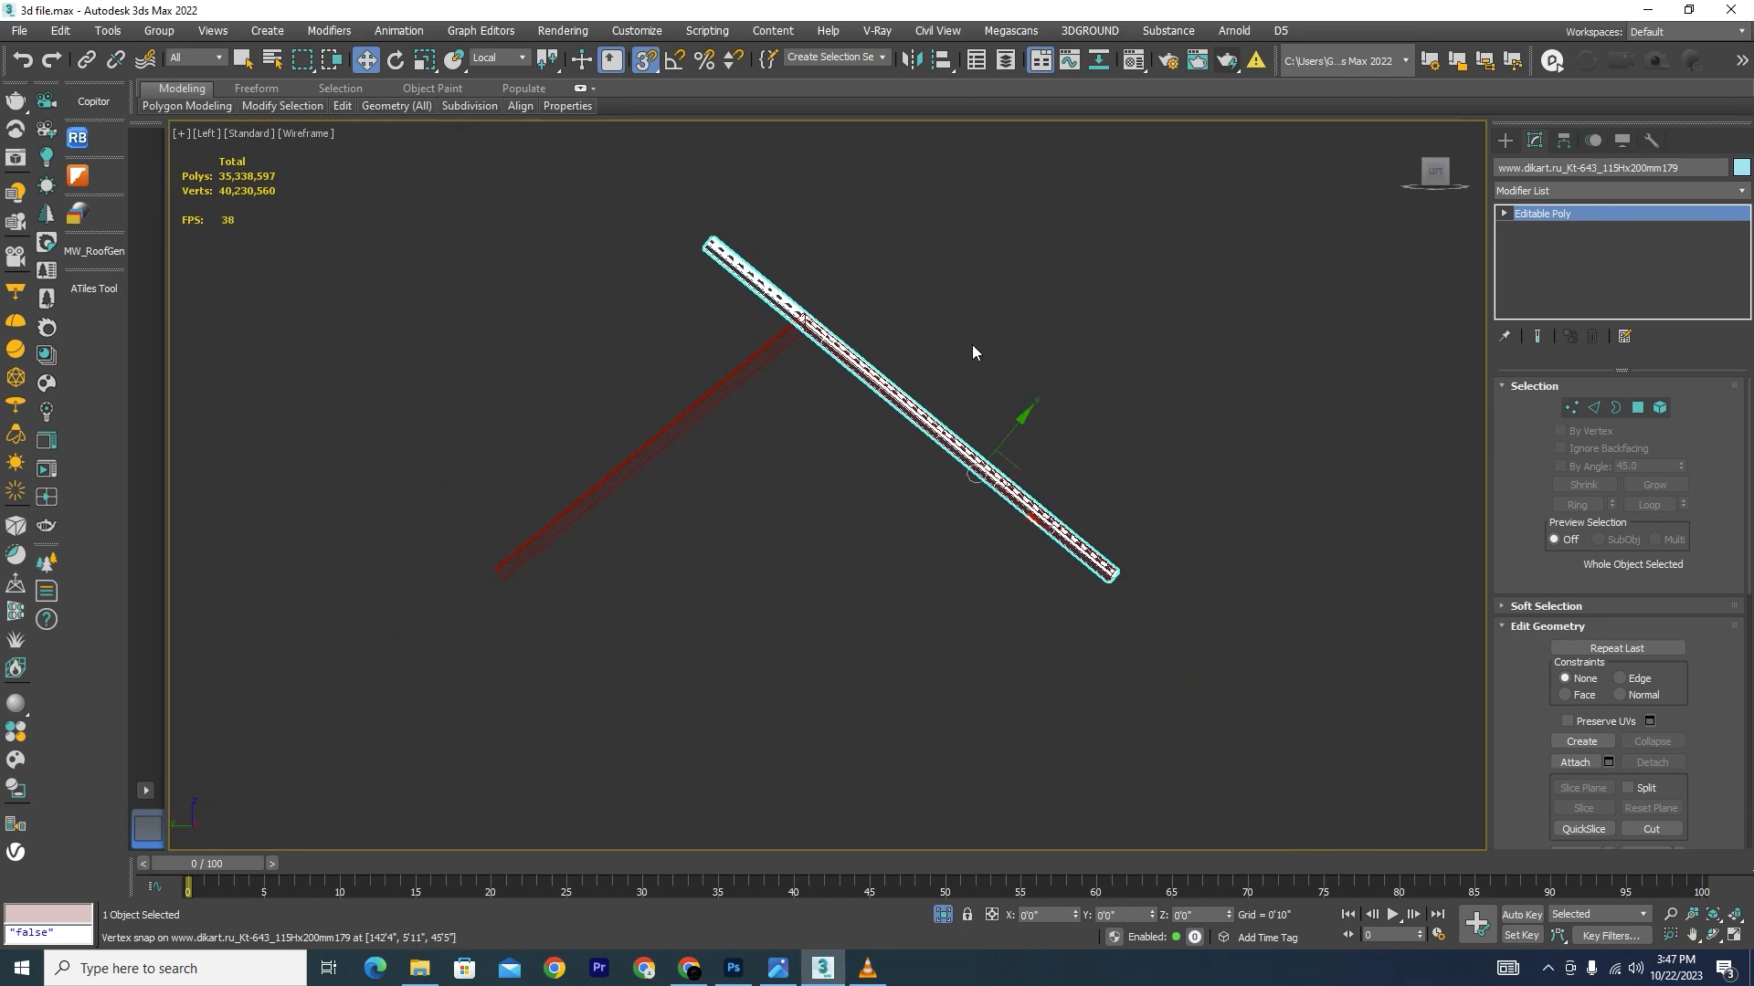
{"action": "scroll", "coordinate": [1116, 579], "scroll_direction": "up", "scroll_amount": 3}
{"action": "scroll", "coordinate": [1116, 579], "scroll_direction": "up", "scroll_amount": 4}
{"action": "scroll", "coordinate": [1160, 623], "scroll_direction": "down", "scroll_amount": 3}
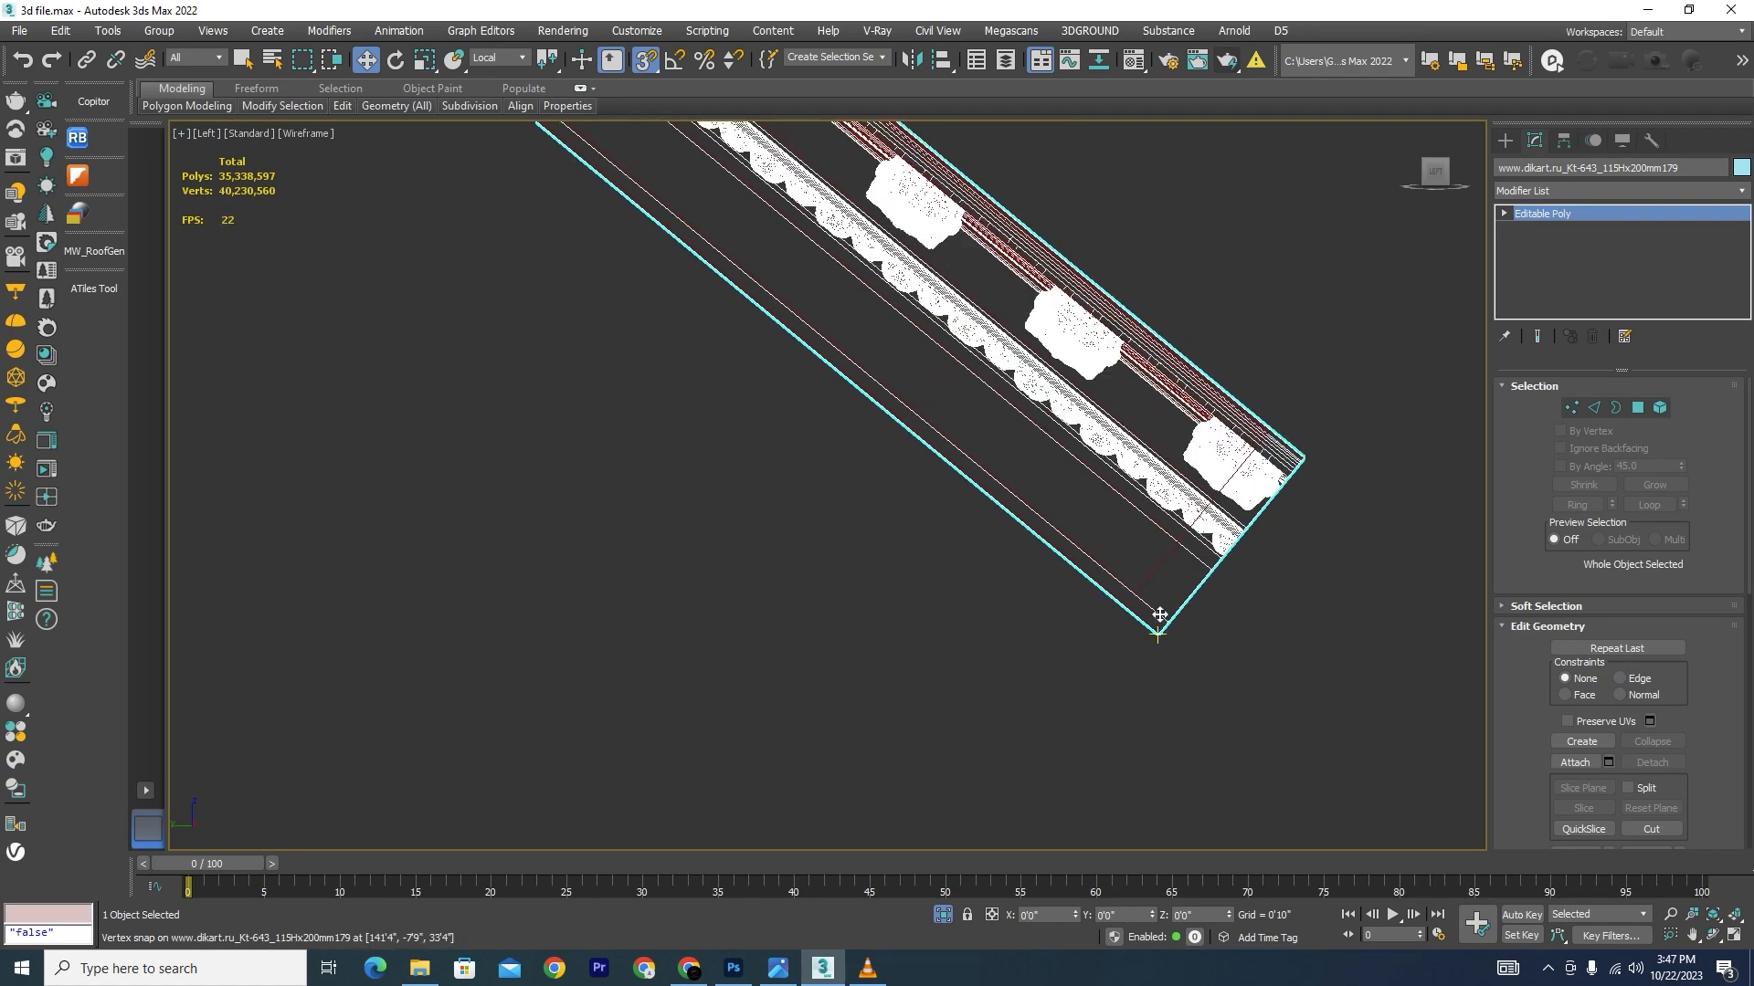
Step: Vertex-snap the moulding's lower end corner up along the slope to the gable trim's eave end
{"action": "scroll", "coordinate": [1016, 491], "scroll_direction": "down", "scroll_amount": 3}
{"action": "key", "text": "s"}
{"action": "scroll", "coordinate": [914, 402], "scroll_direction": "up", "scroll_amount": 1}
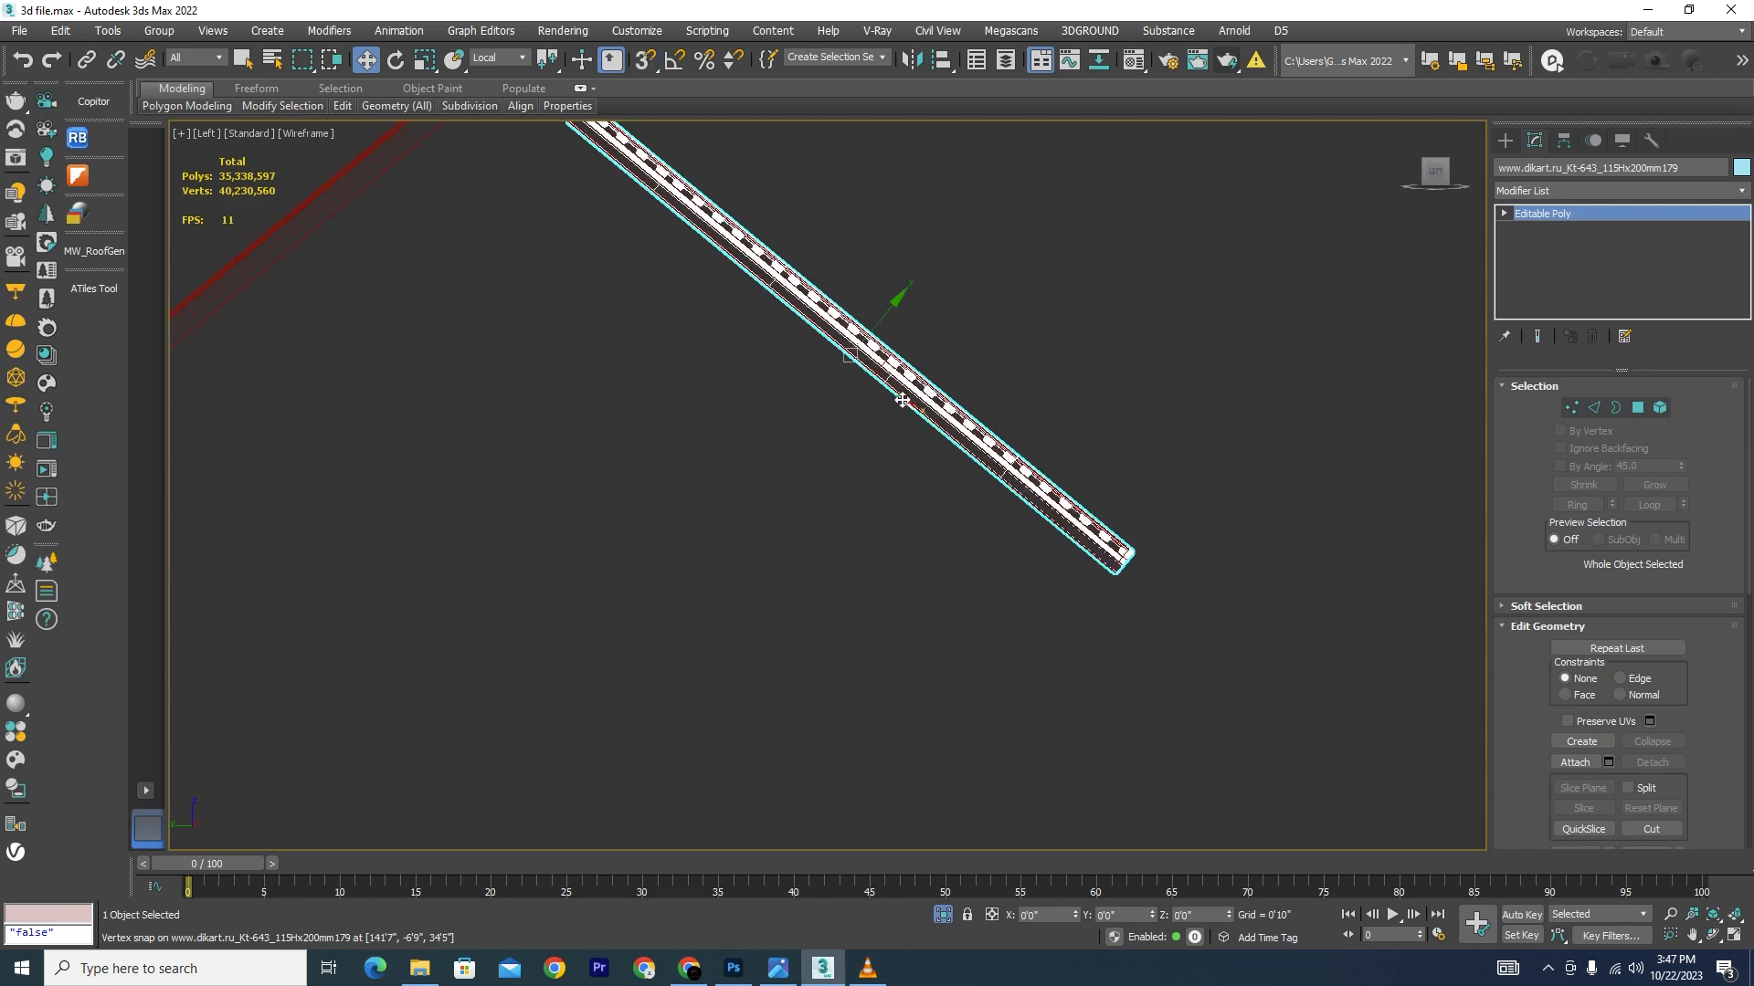
{"action": "scroll", "coordinate": [1138, 645], "scroll_direction": "up", "scroll_amount": 3}
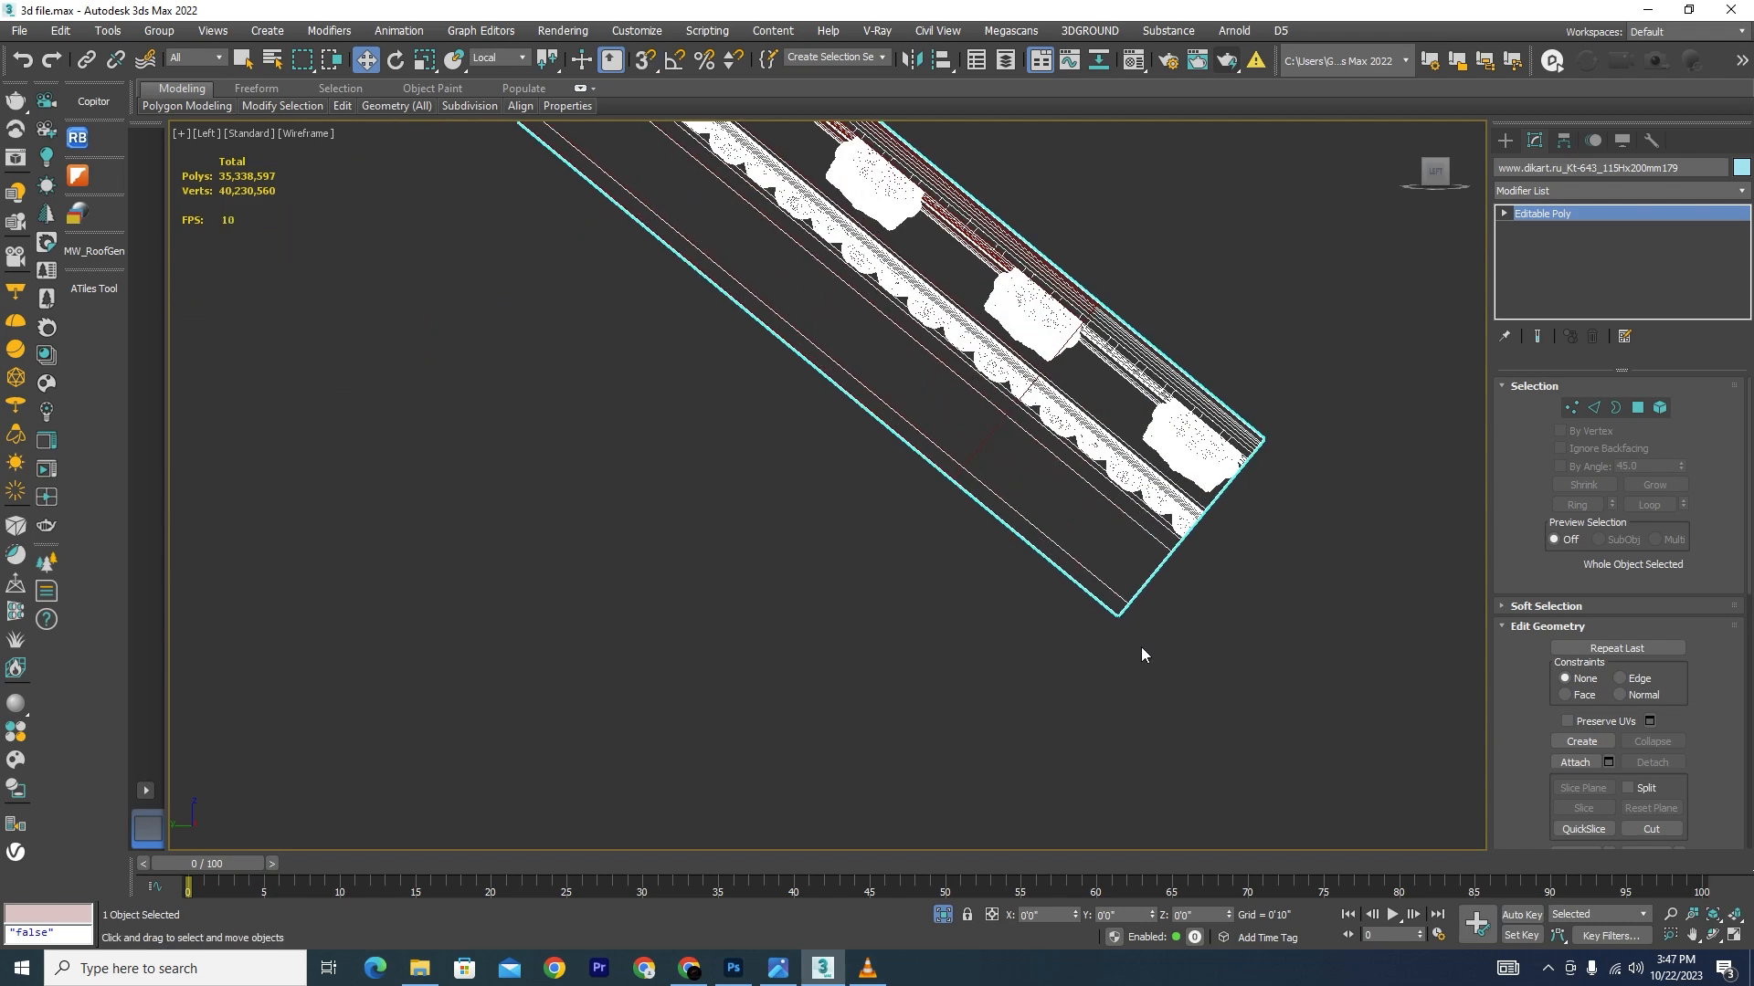
{"action": "key", "text": "s"}
{"action": "left_click_drag", "start_coordinate": [1113, 613], "coordinate": [956, 474]}
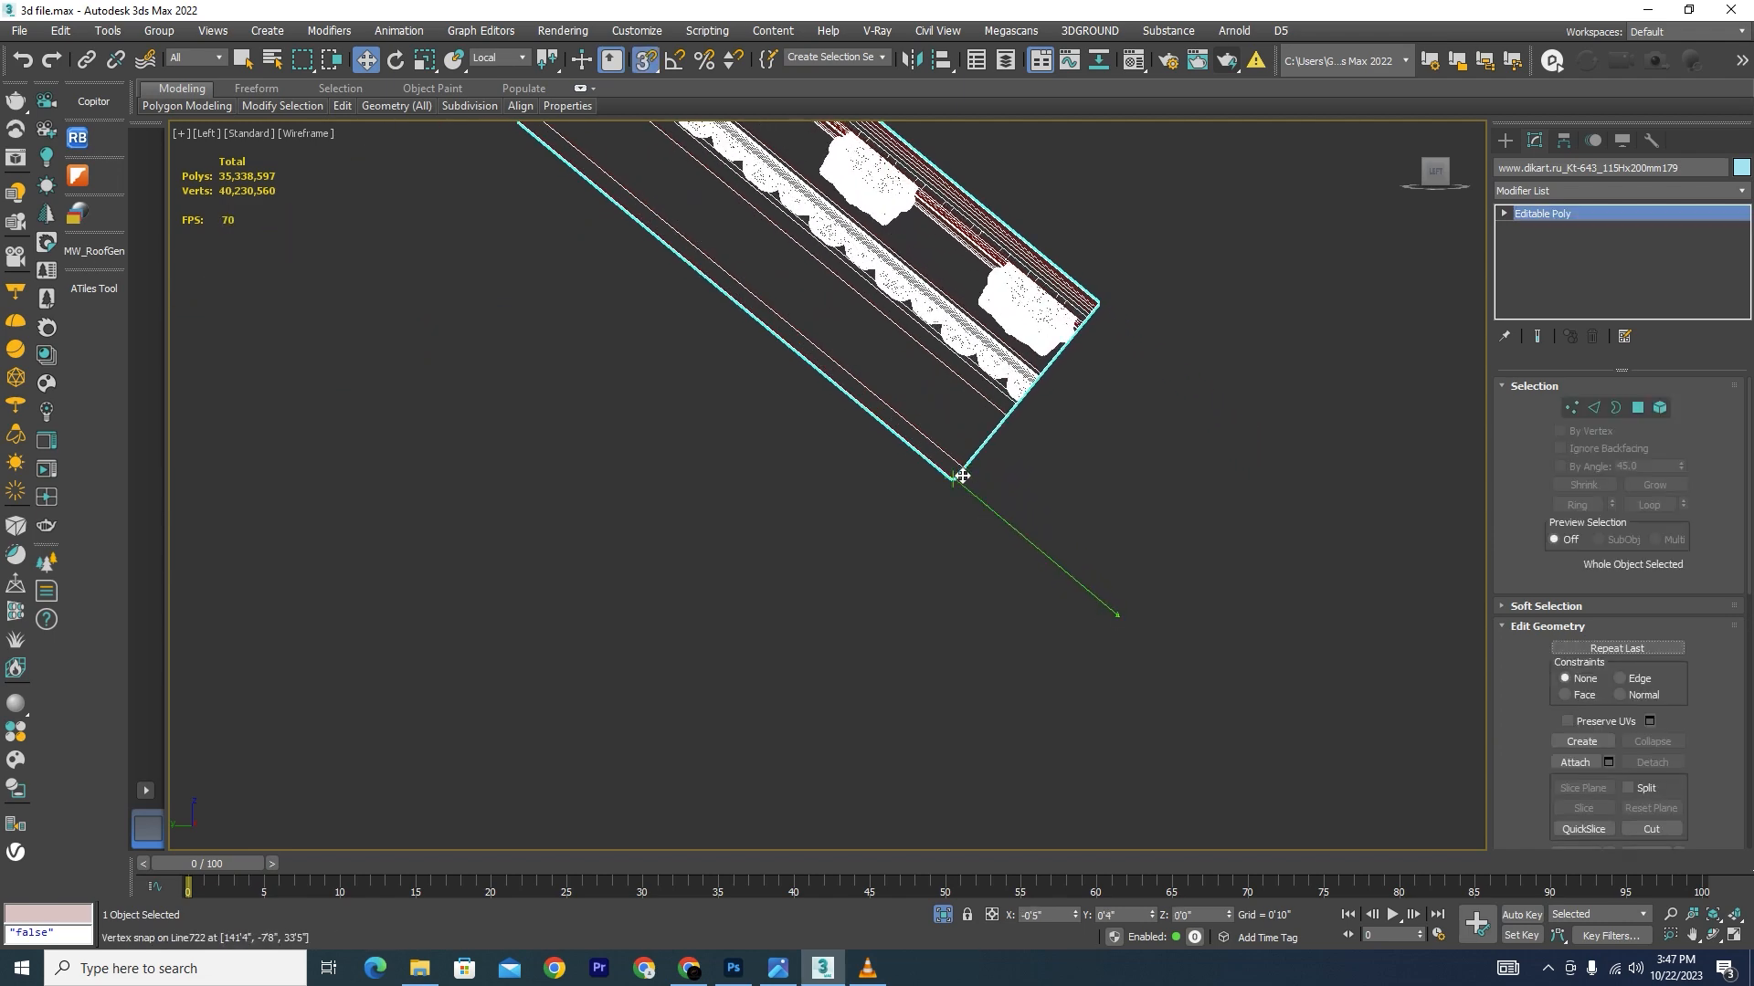
Step: Examine the fit between the end corners of the moulding and the gable trim at the eave
{"action": "scroll", "coordinate": [1080, 308], "scroll_direction": "up", "scroll_amount": 5}
{"action": "scroll", "coordinate": [1221, 193], "scroll_direction": "up", "scroll_amount": 4}
{"action": "scroll", "coordinate": [1224, 312], "scroll_direction": "down", "scroll_amount": 7}
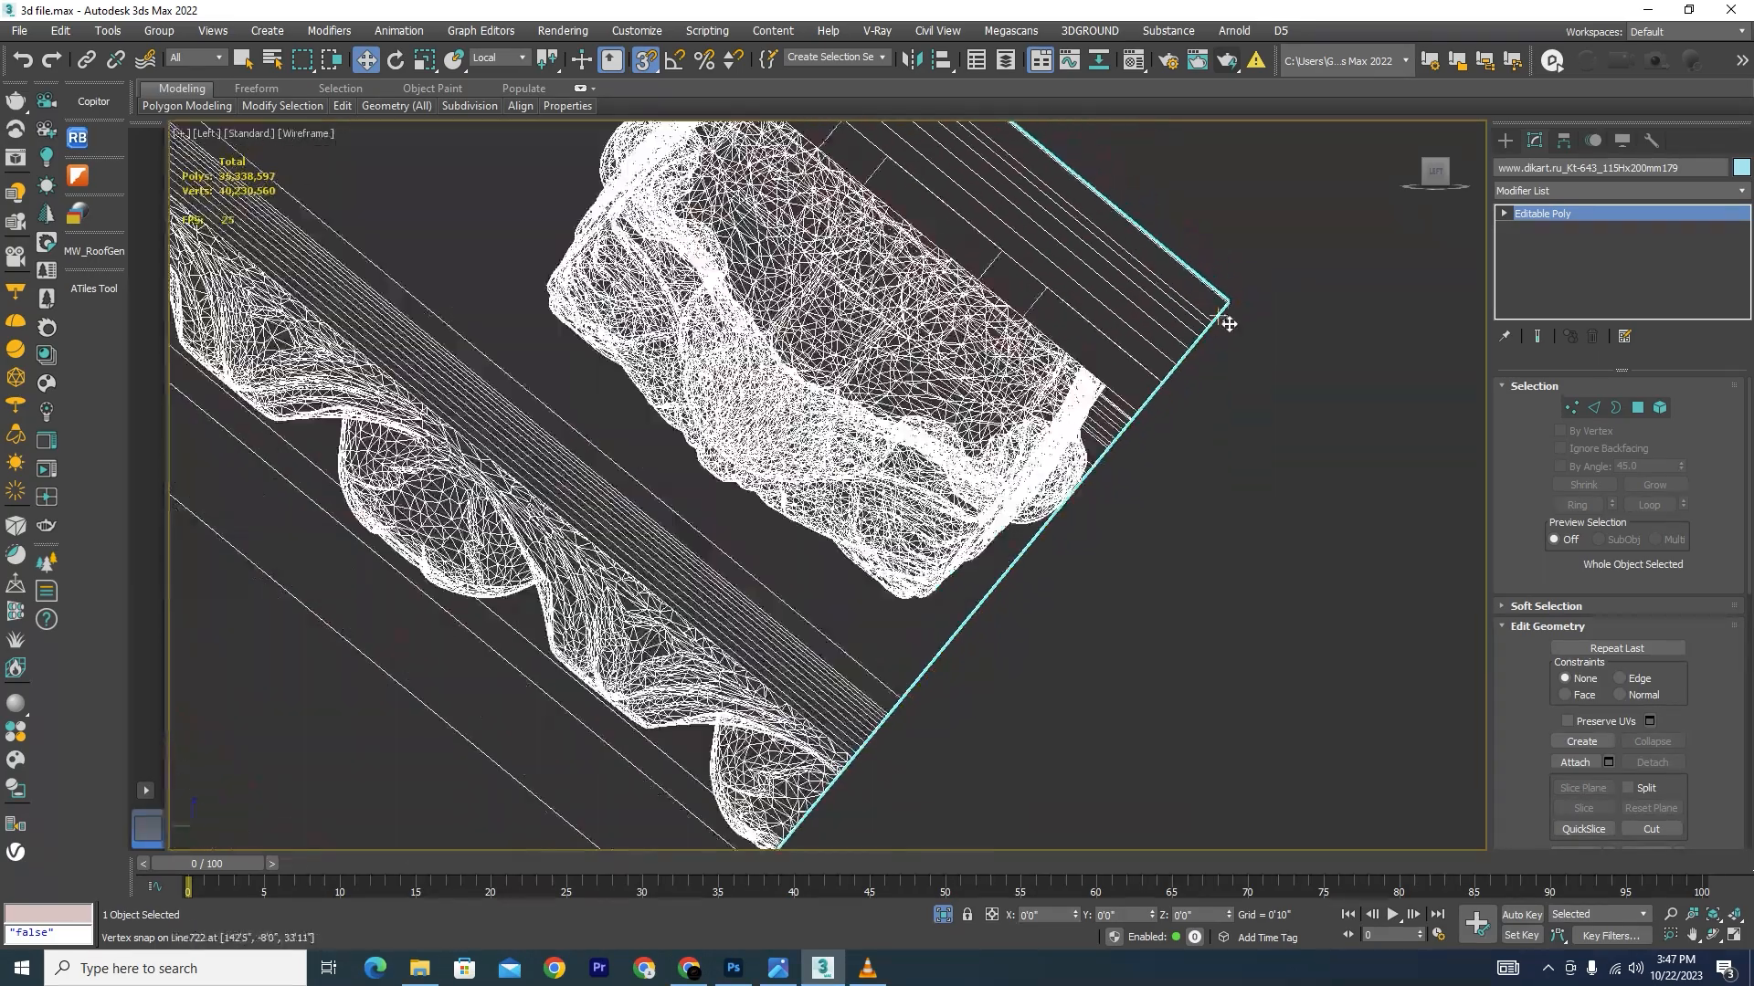
{"action": "scroll", "coordinate": [804, 802], "scroll_direction": "up", "scroll_amount": 5}
{"action": "scroll", "coordinate": [1078, 690], "scroll_direction": "down", "scroll_amount": 10}
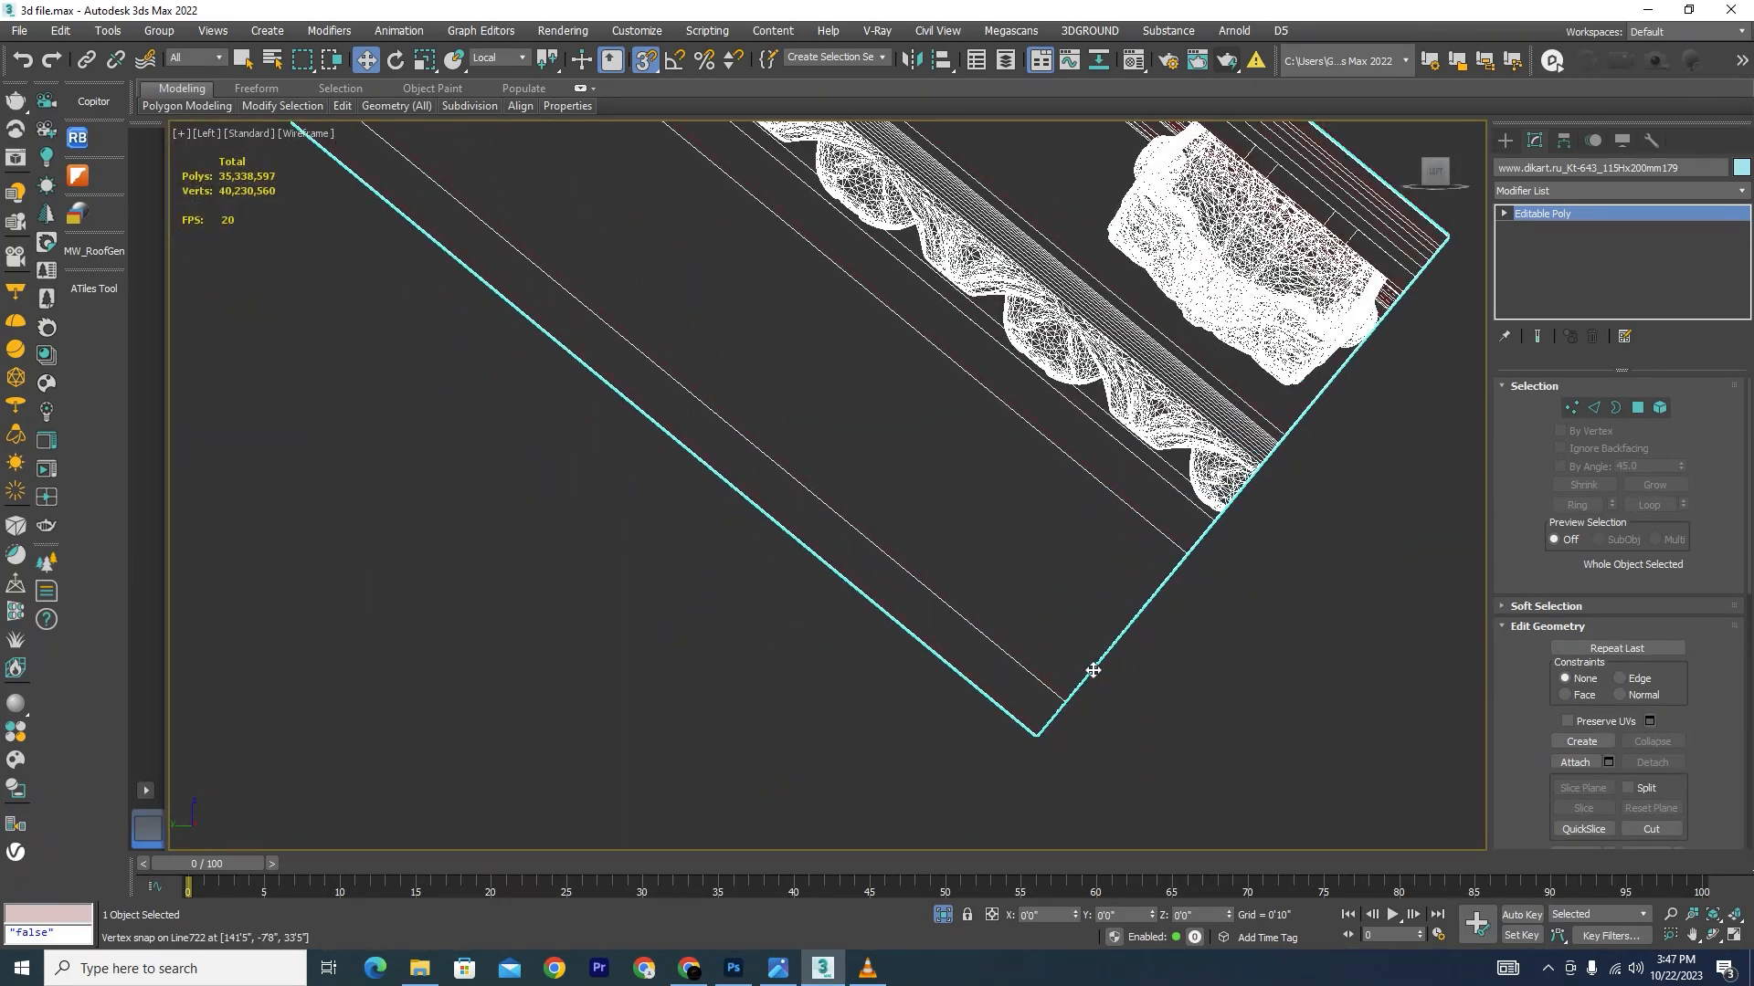
{"action": "scroll", "coordinate": [1048, 654], "scroll_direction": "up", "scroll_amount": 3}
{"action": "scroll", "coordinate": [1040, 660], "scroll_direction": "down", "scroll_amount": 5}
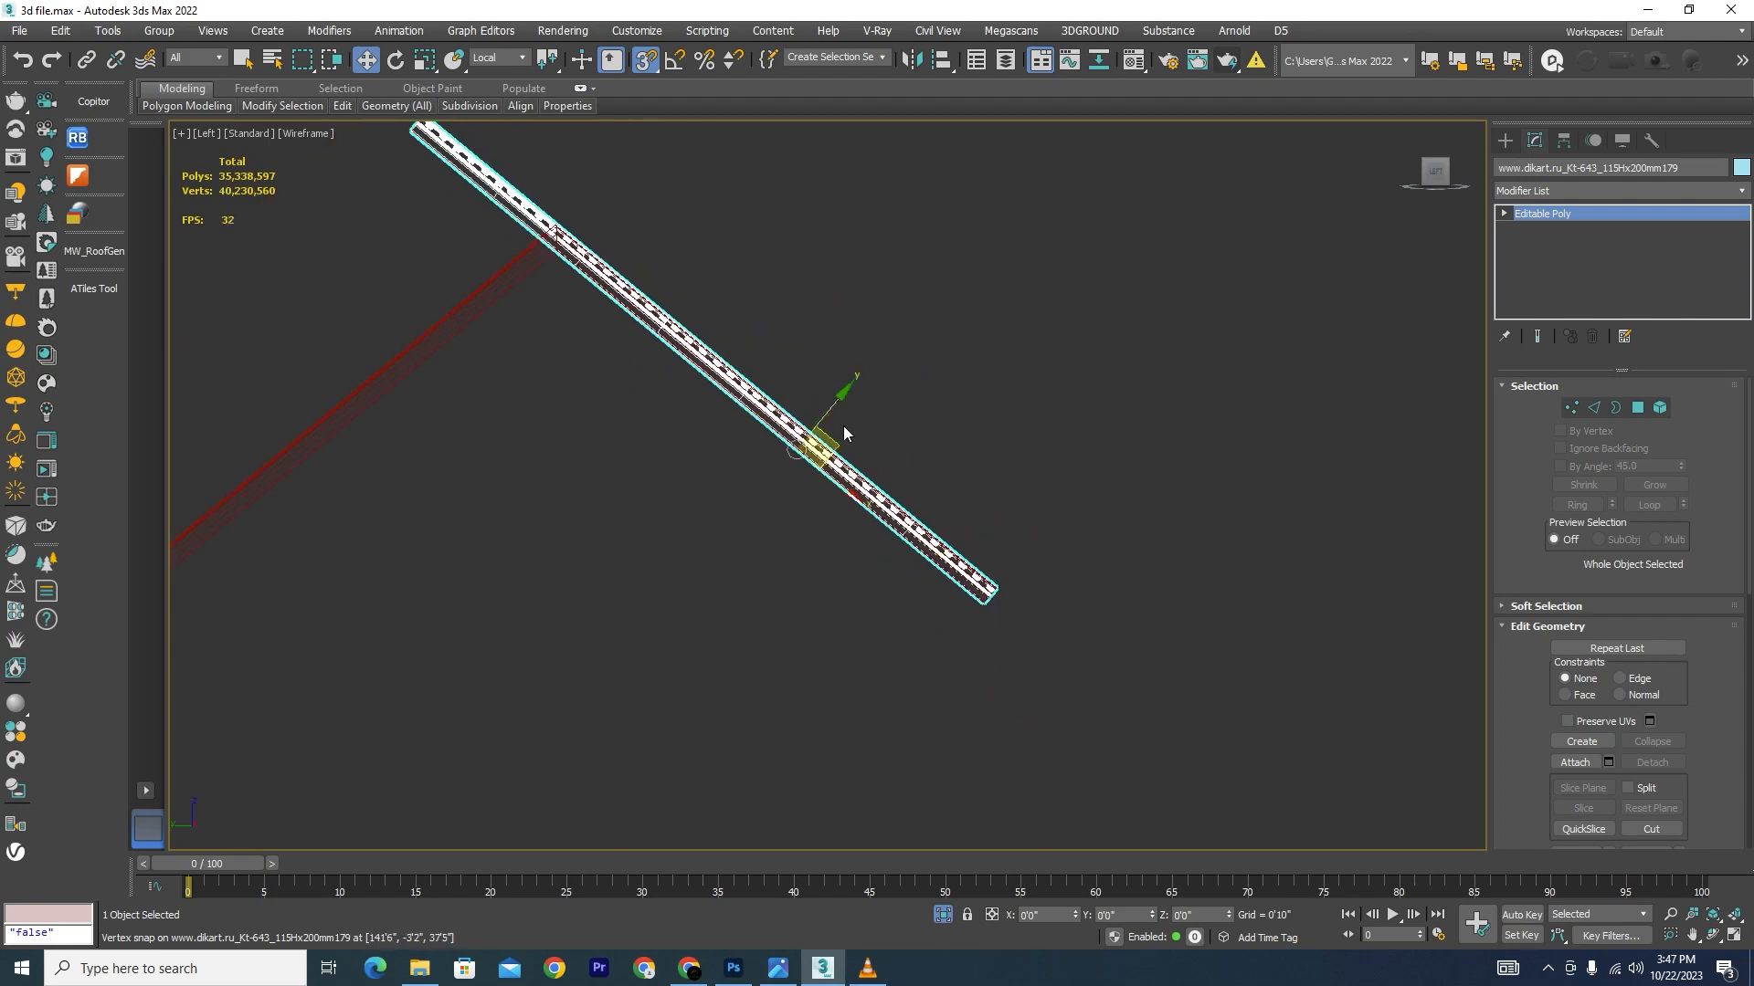
Step: Move the moulding clear below the gable trim and vertex-snap its lower end corner onto the trim's lower eave corner
{"action": "scroll", "coordinate": [842, 425], "scroll_direction": "up", "scroll_amount": 2}
{"action": "scroll", "coordinate": [743, 450], "scroll_direction": "up", "scroll_amount": 2}
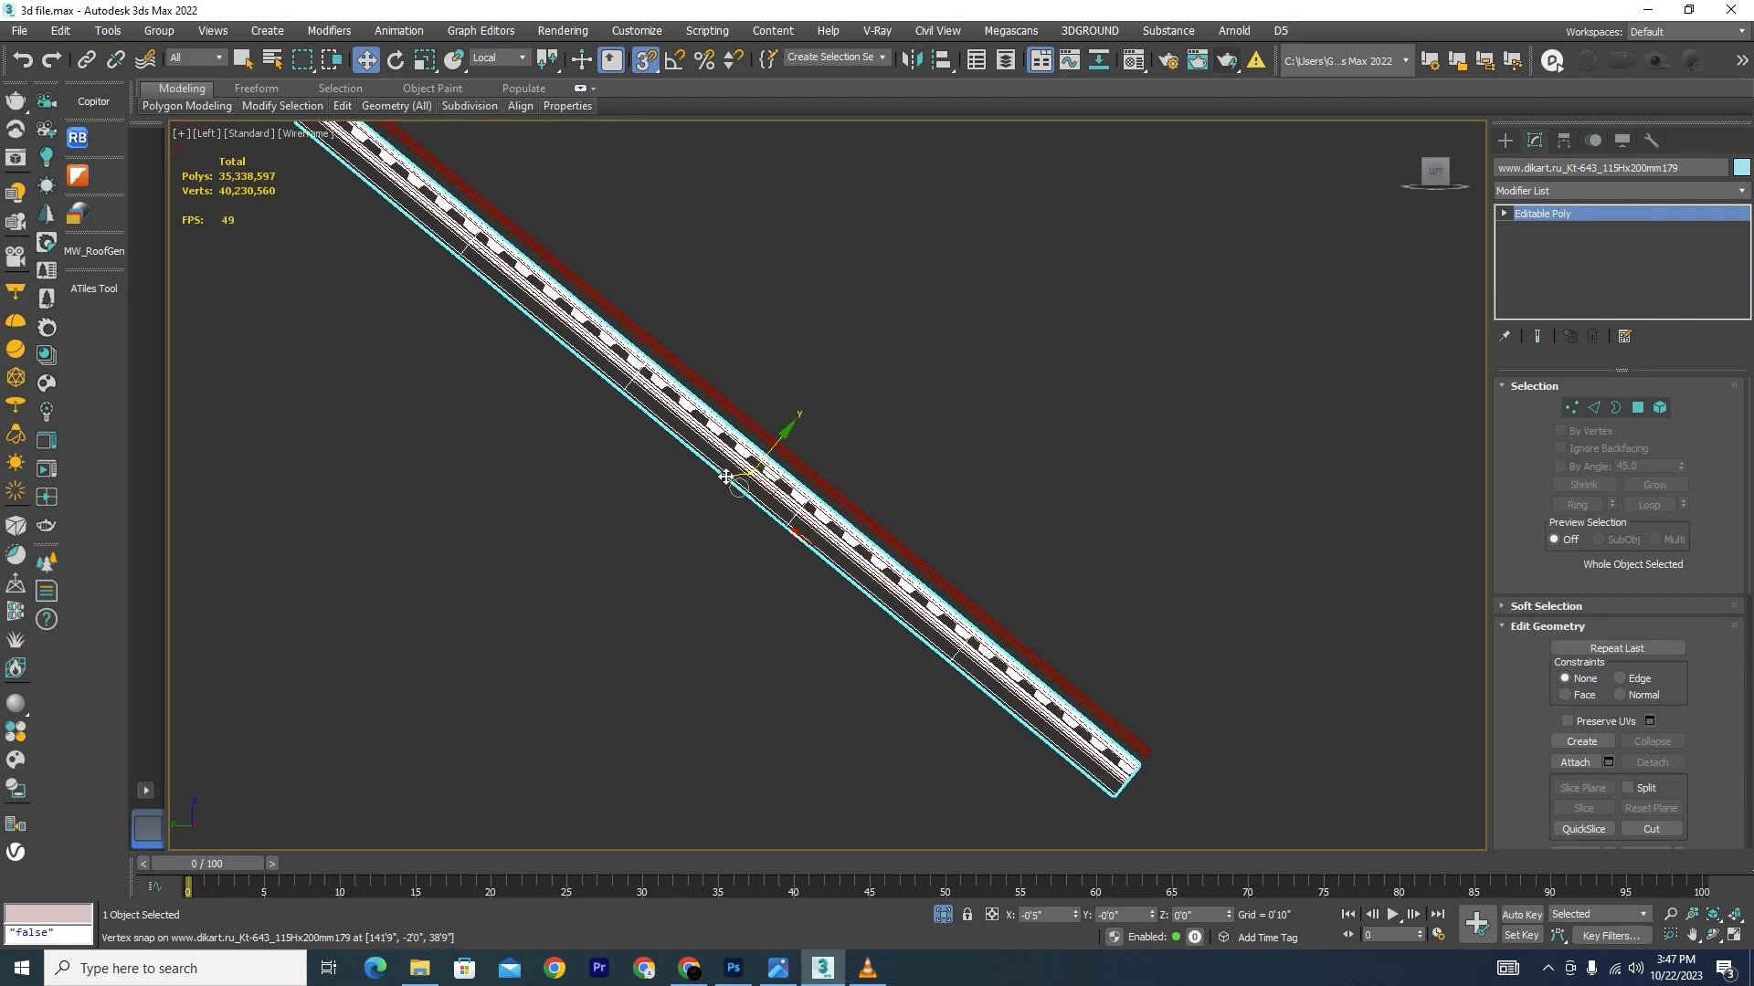
{"action": "scroll", "coordinate": [1147, 497], "scroll_direction": "up", "scroll_amount": 3}
{"action": "scroll", "coordinate": [1078, 690], "scroll_direction": "up", "scroll_amount": 3}
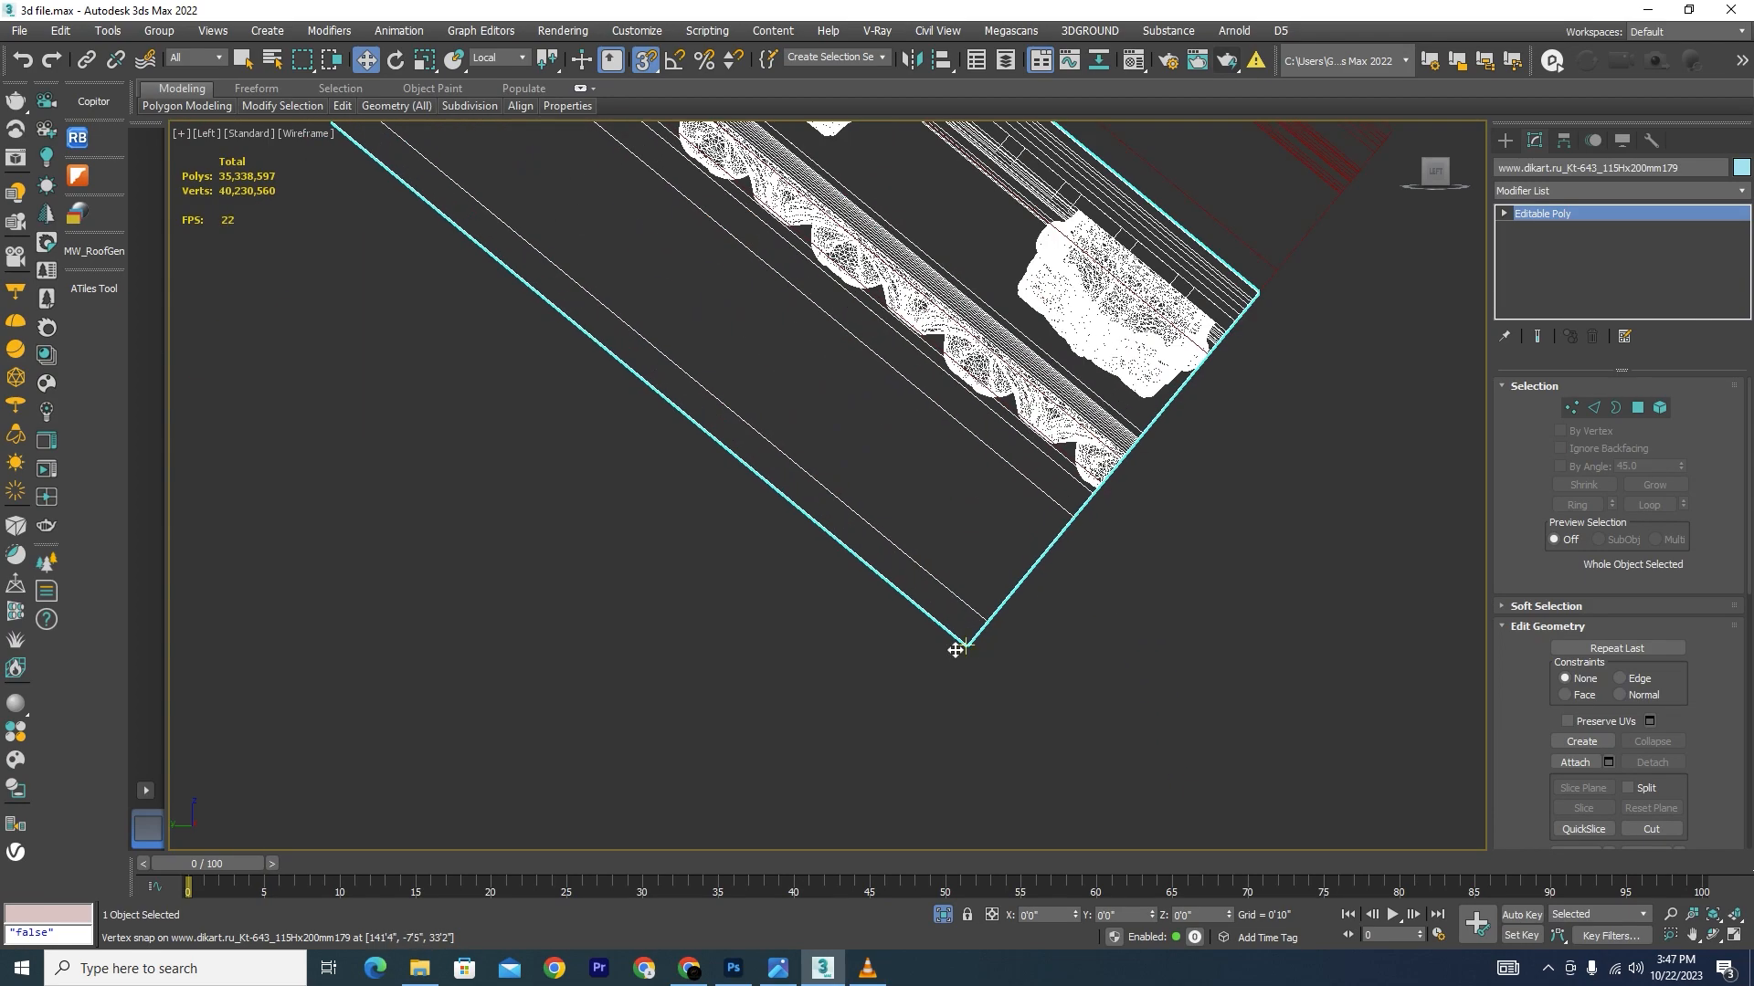
{"action": "left_click_drag", "start_coordinate": [955, 650], "coordinate": [1096, 489]}
{"action": "scroll", "coordinate": [1029, 529], "scroll_direction": "down", "scroll_amount": 5}
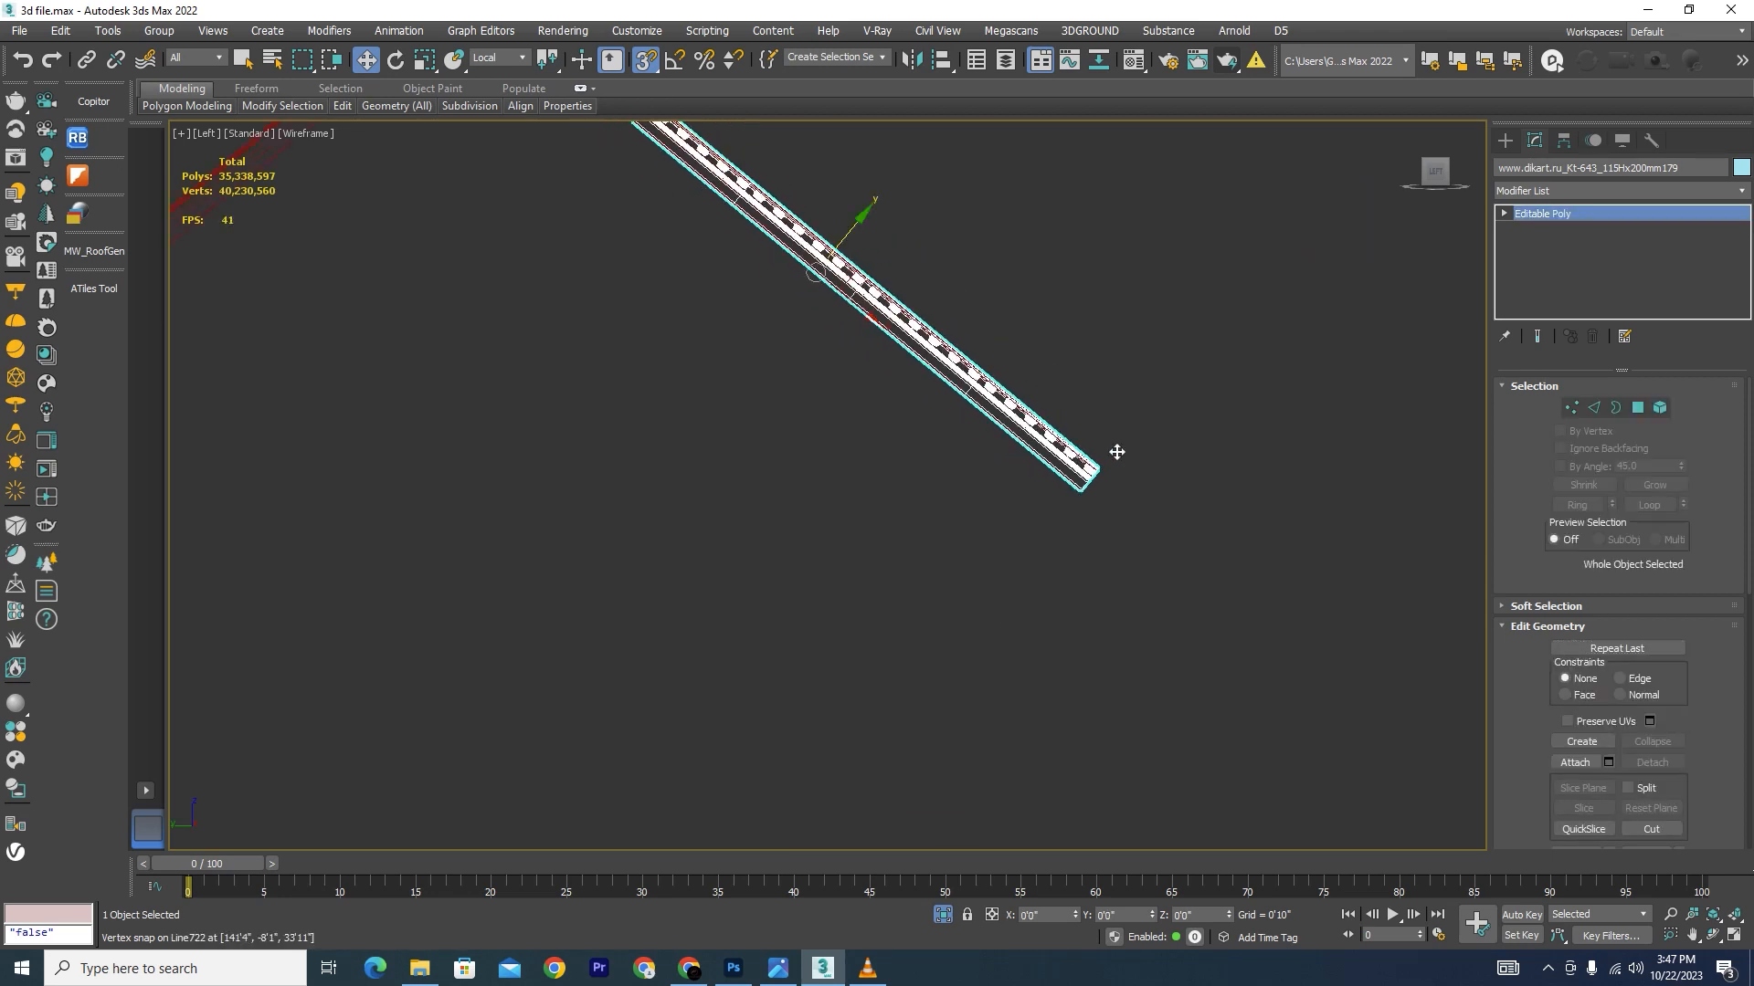
Step: Make one independent copy of the straight moulding, offset clear below the slope of the original
{"action": "scroll", "coordinate": [1111, 392], "scroll_direction": "down", "scroll_amount": 3}
{"action": "scroll", "coordinate": [1016, 334], "scroll_direction": "up", "scroll_amount": 4}
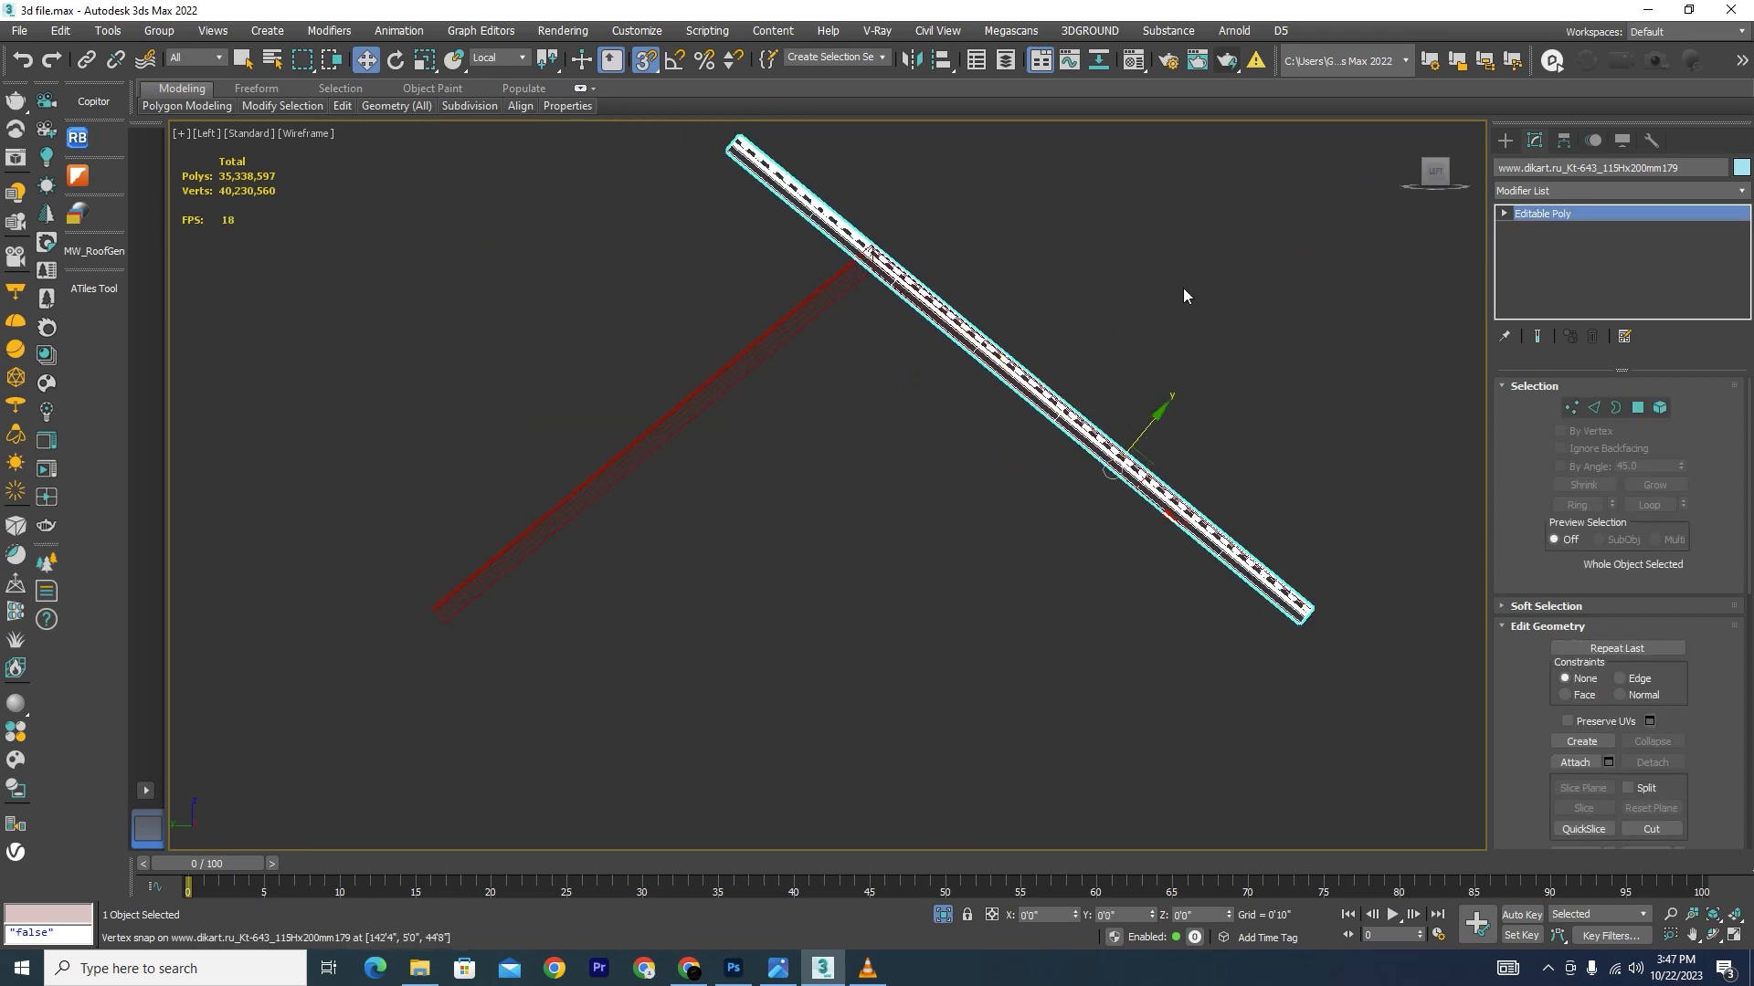
{"action": "middle_click_drag", "start_coordinate": [1183, 295], "coordinate": [1126, 329]}
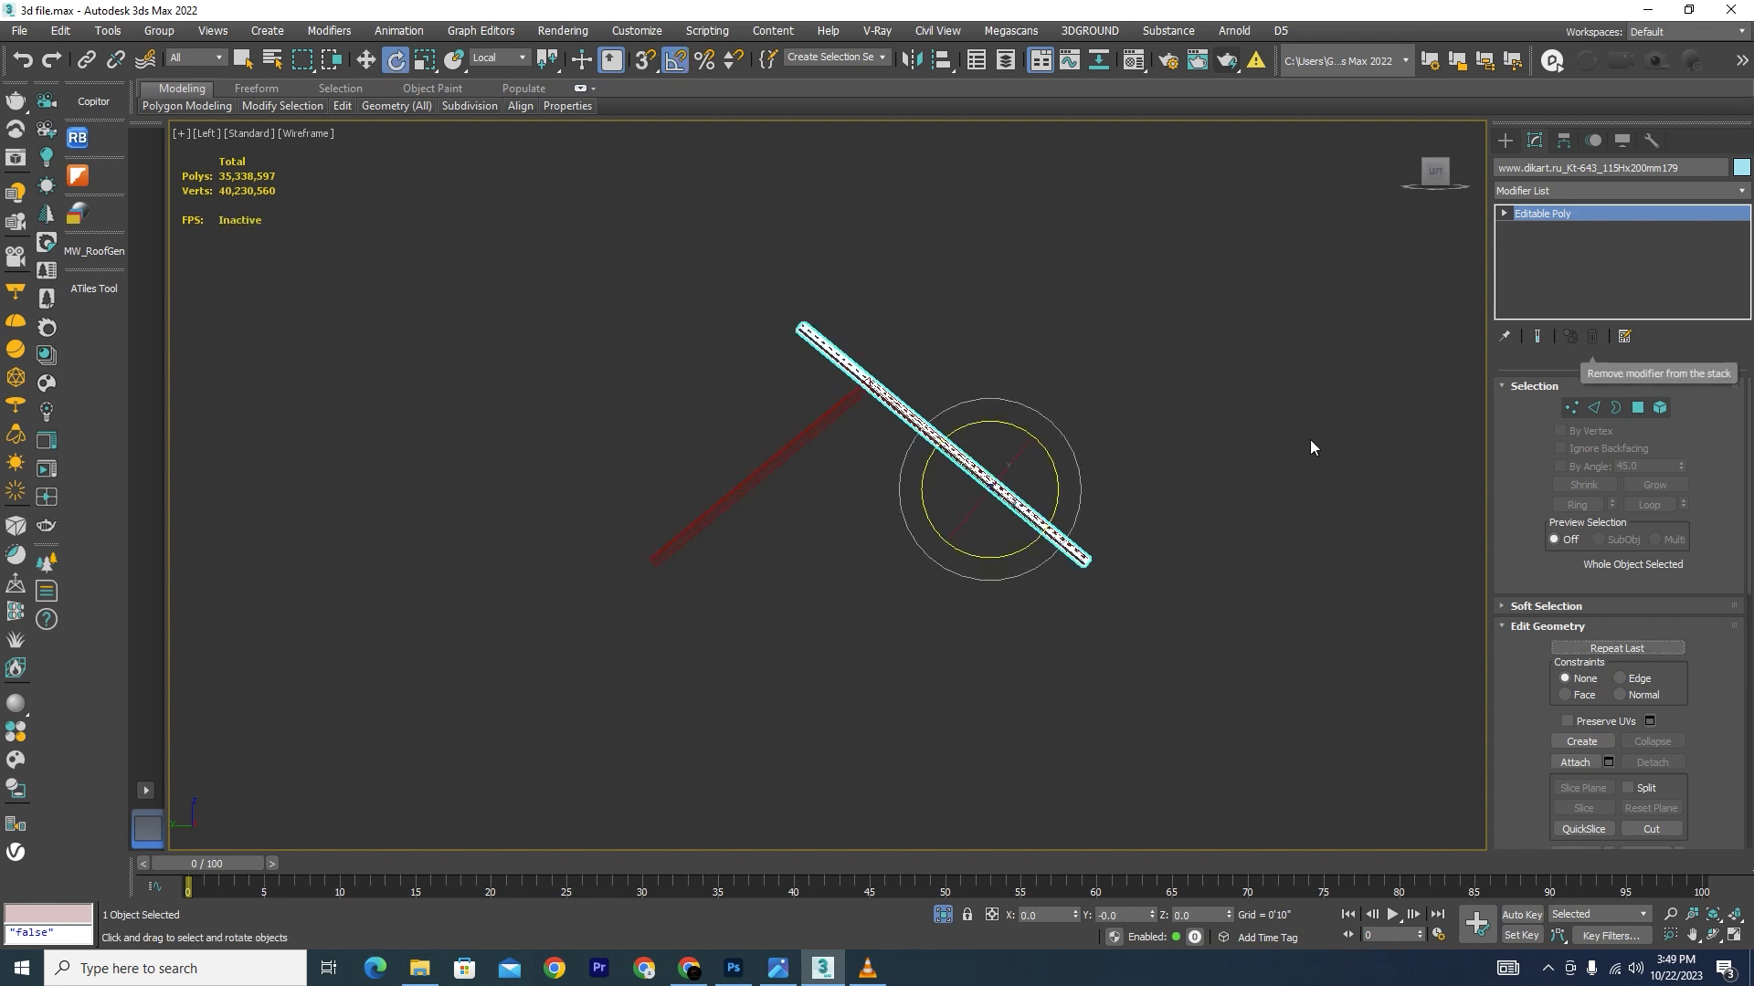
{"action": "key", "text": "w"}
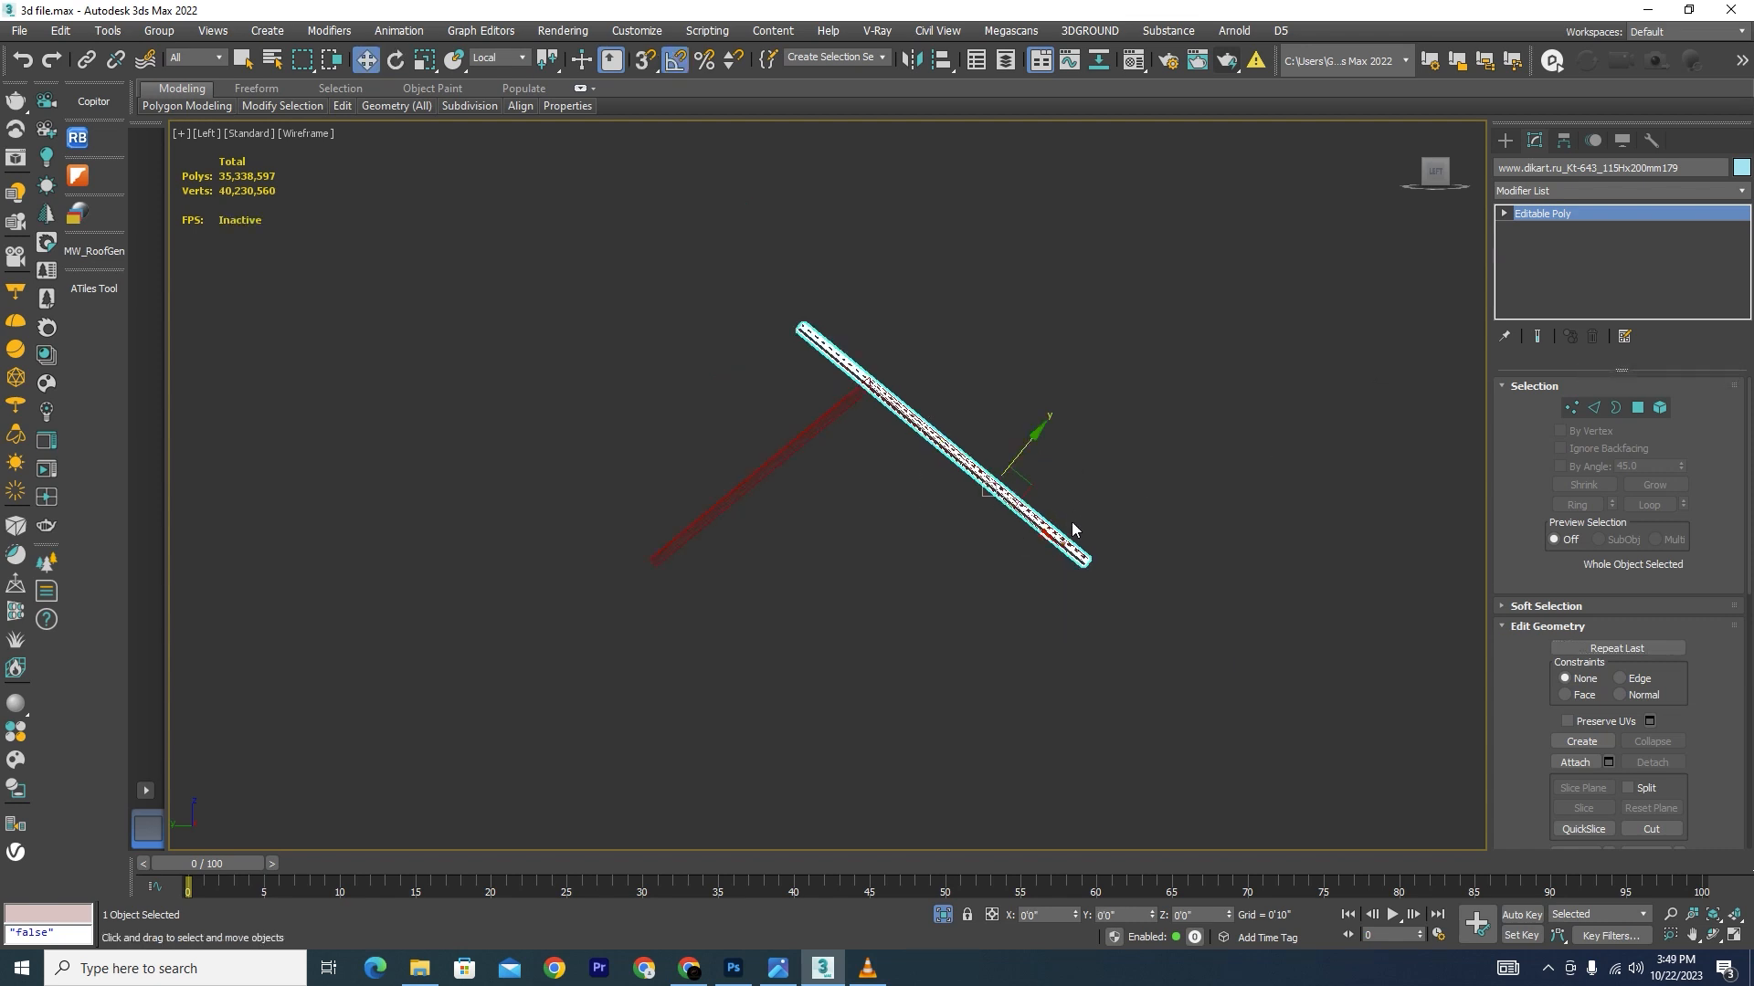
{"action": "mouse_move", "coordinate": [1014, 464]}
{"action": "left_mouse_down", "text": "shift"}
{"action": "mouse_move", "coordinate": [877, 501]}
{"action": "mouse_move", "coordinate": [931, 508]}
{"action": "left_mouse_up", "text": "shift"}
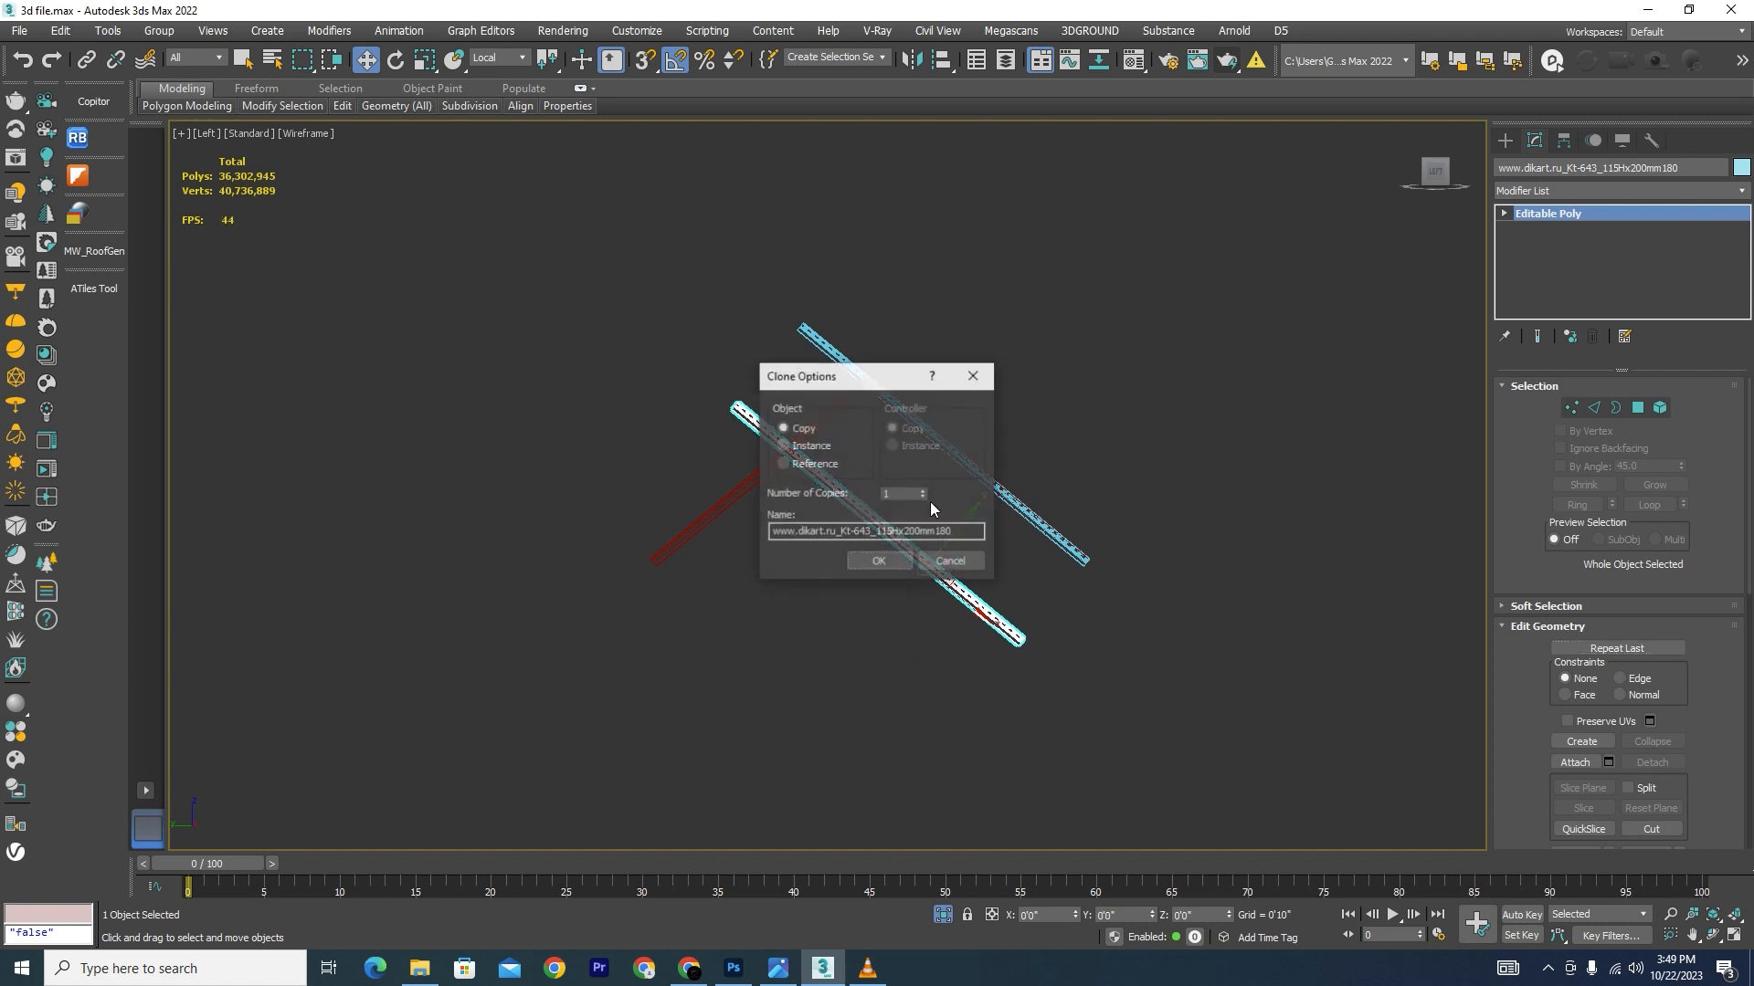
{"action": "left_click", "coordinate": [878, 560]}
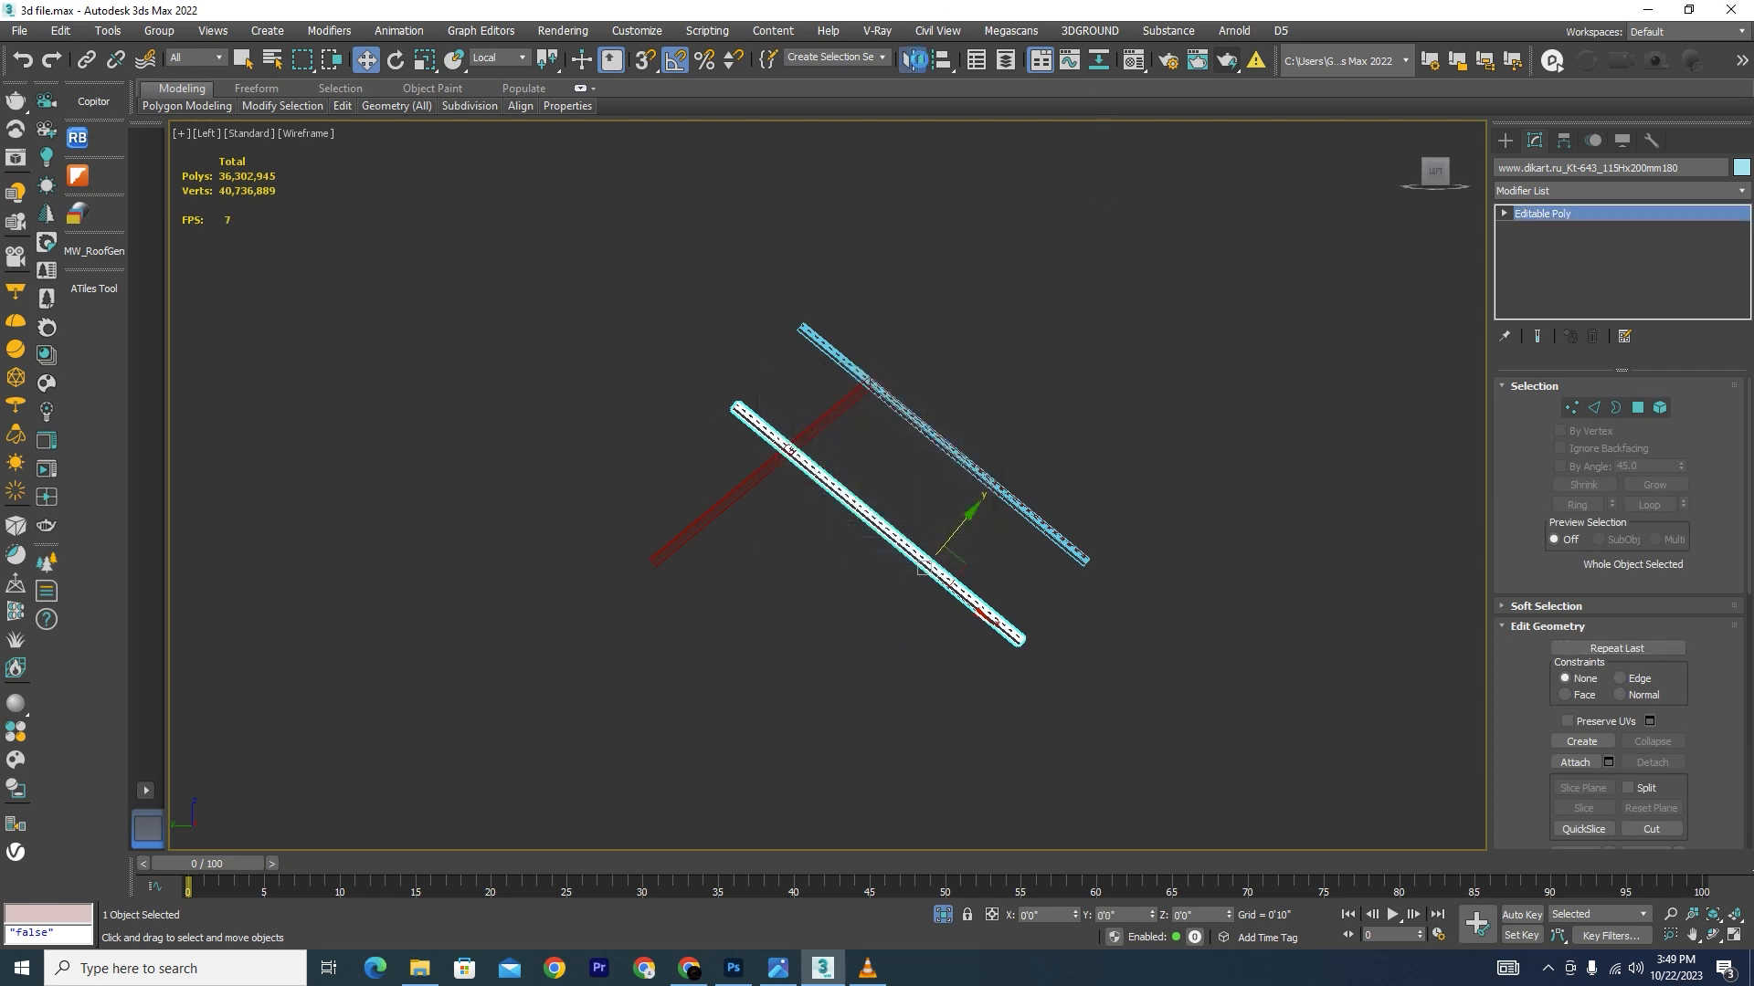
Step: Mirror the copied moulding across its local Y axis without cloning it
{"action": "left_click", "coordinate": [913, 59]}
{"action": "left_click", "coordinate": [839, 409]}
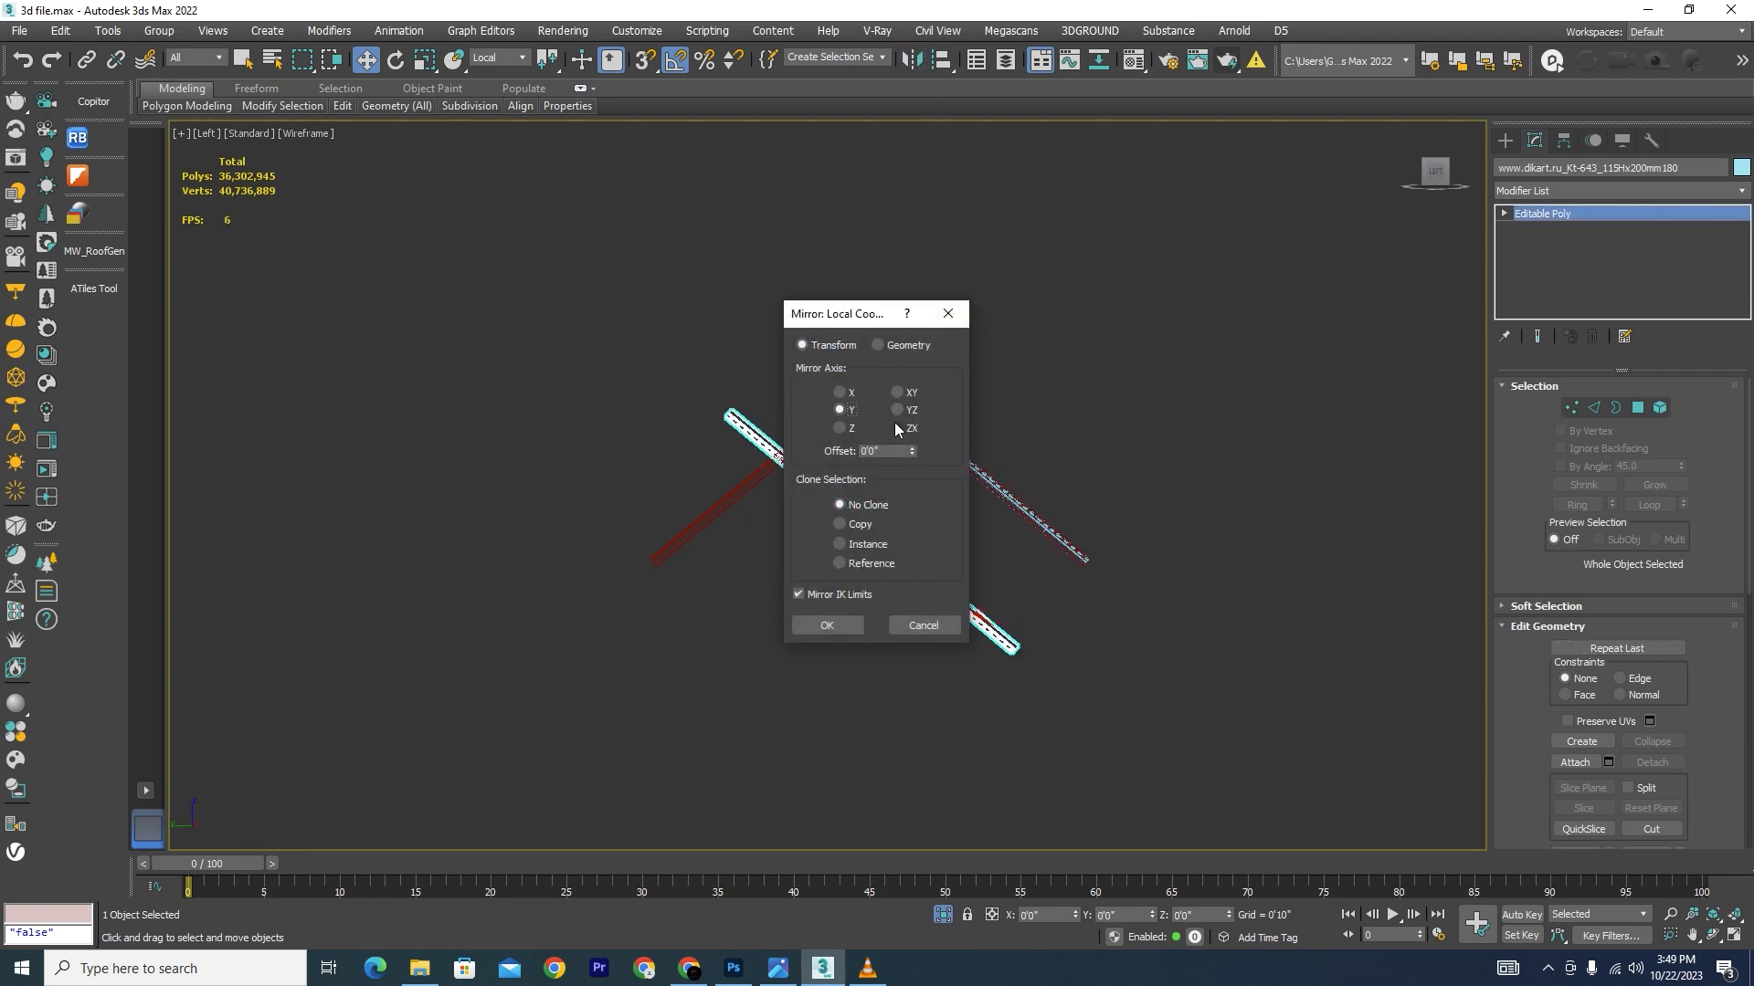
{"action": "left_click", "coordinate": [827, 625]}
{"action": "scroll", "coordinate": [897, 548], "scroll_direction": "up", "scroll_amount": 3}
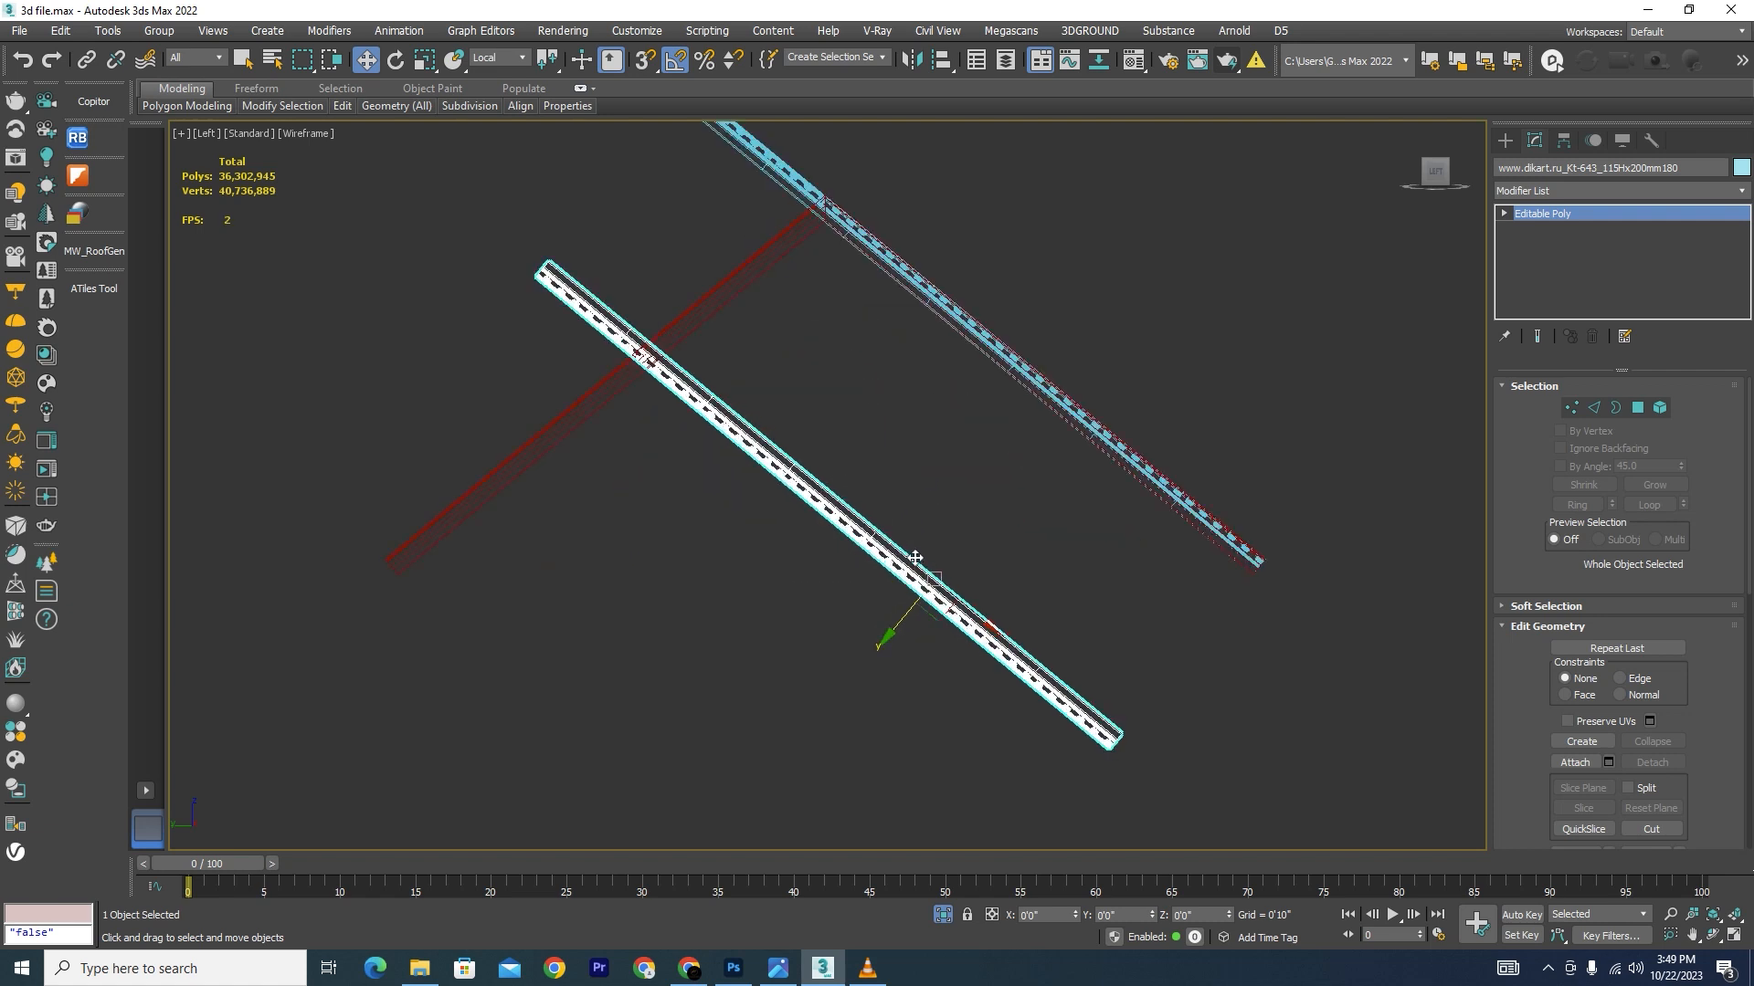
Step: Set the reference coordinate system to View and mirror the copied moulding vertically so it follows the opposite gable slope
{"action": "left_click", "coordinate": [501, 57]}
{"action": "left_click", "coordinate": [491, 73]}
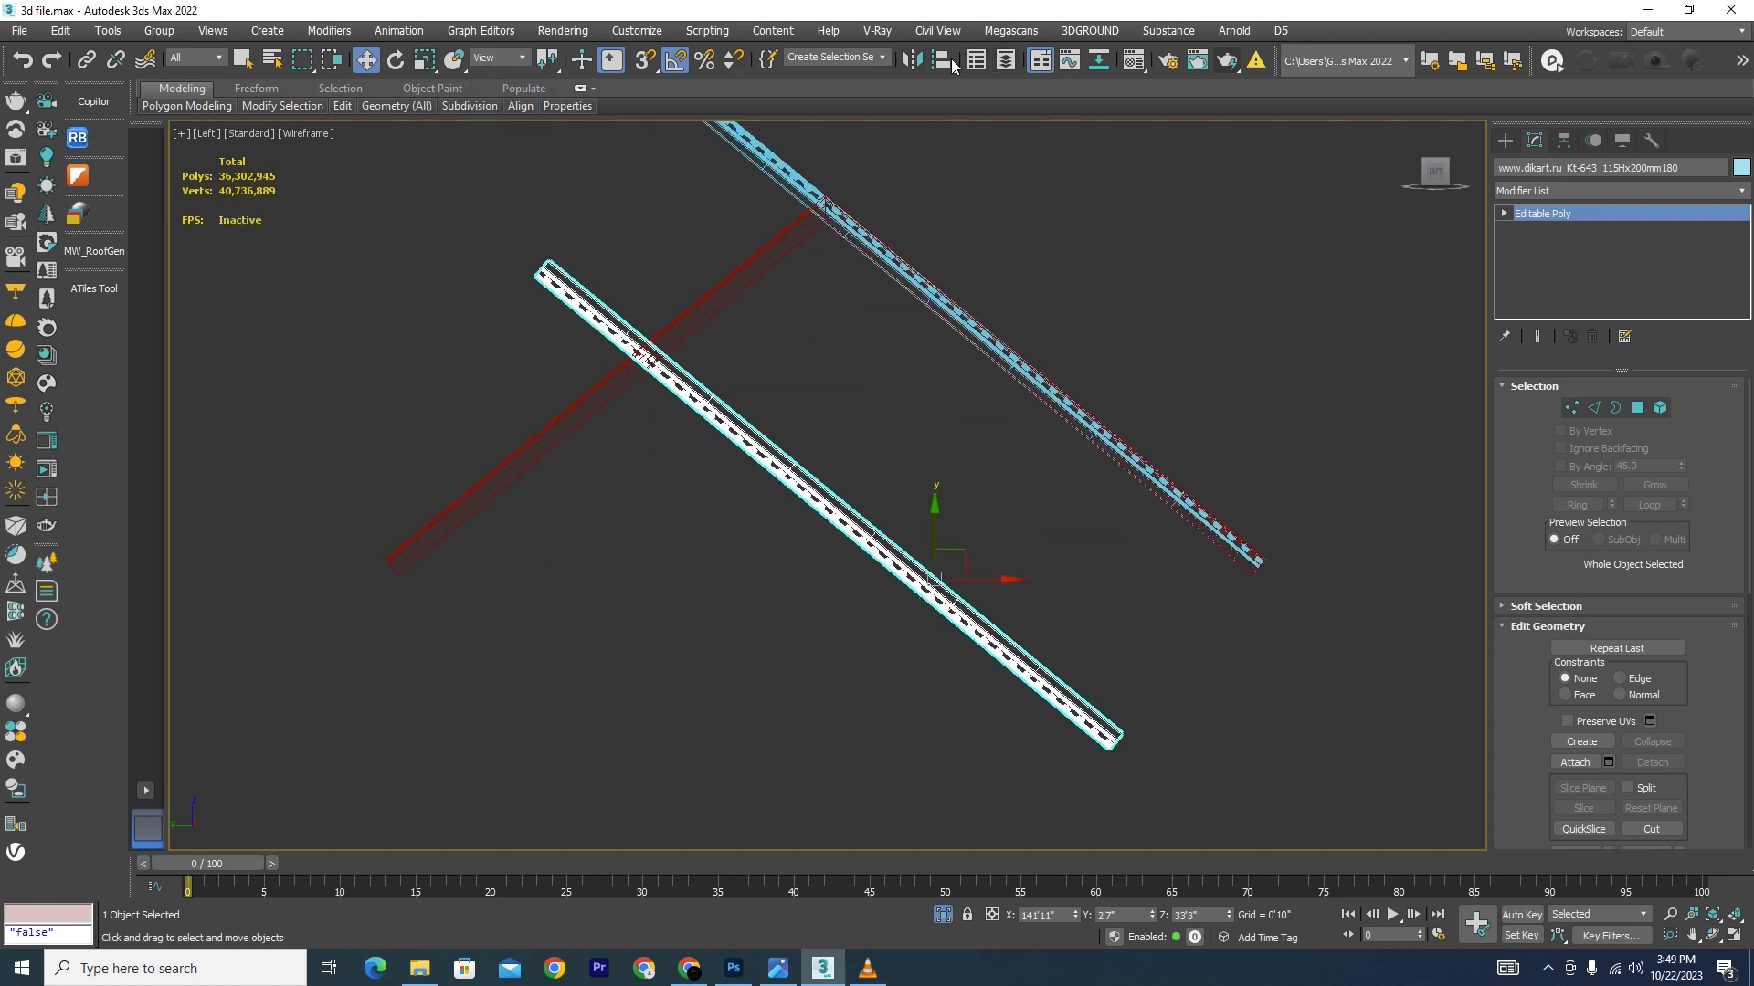
{"action": "left_click", "coordinate": [912, 60]}
{"action": "left_click", "coordinate": [834, 622]}
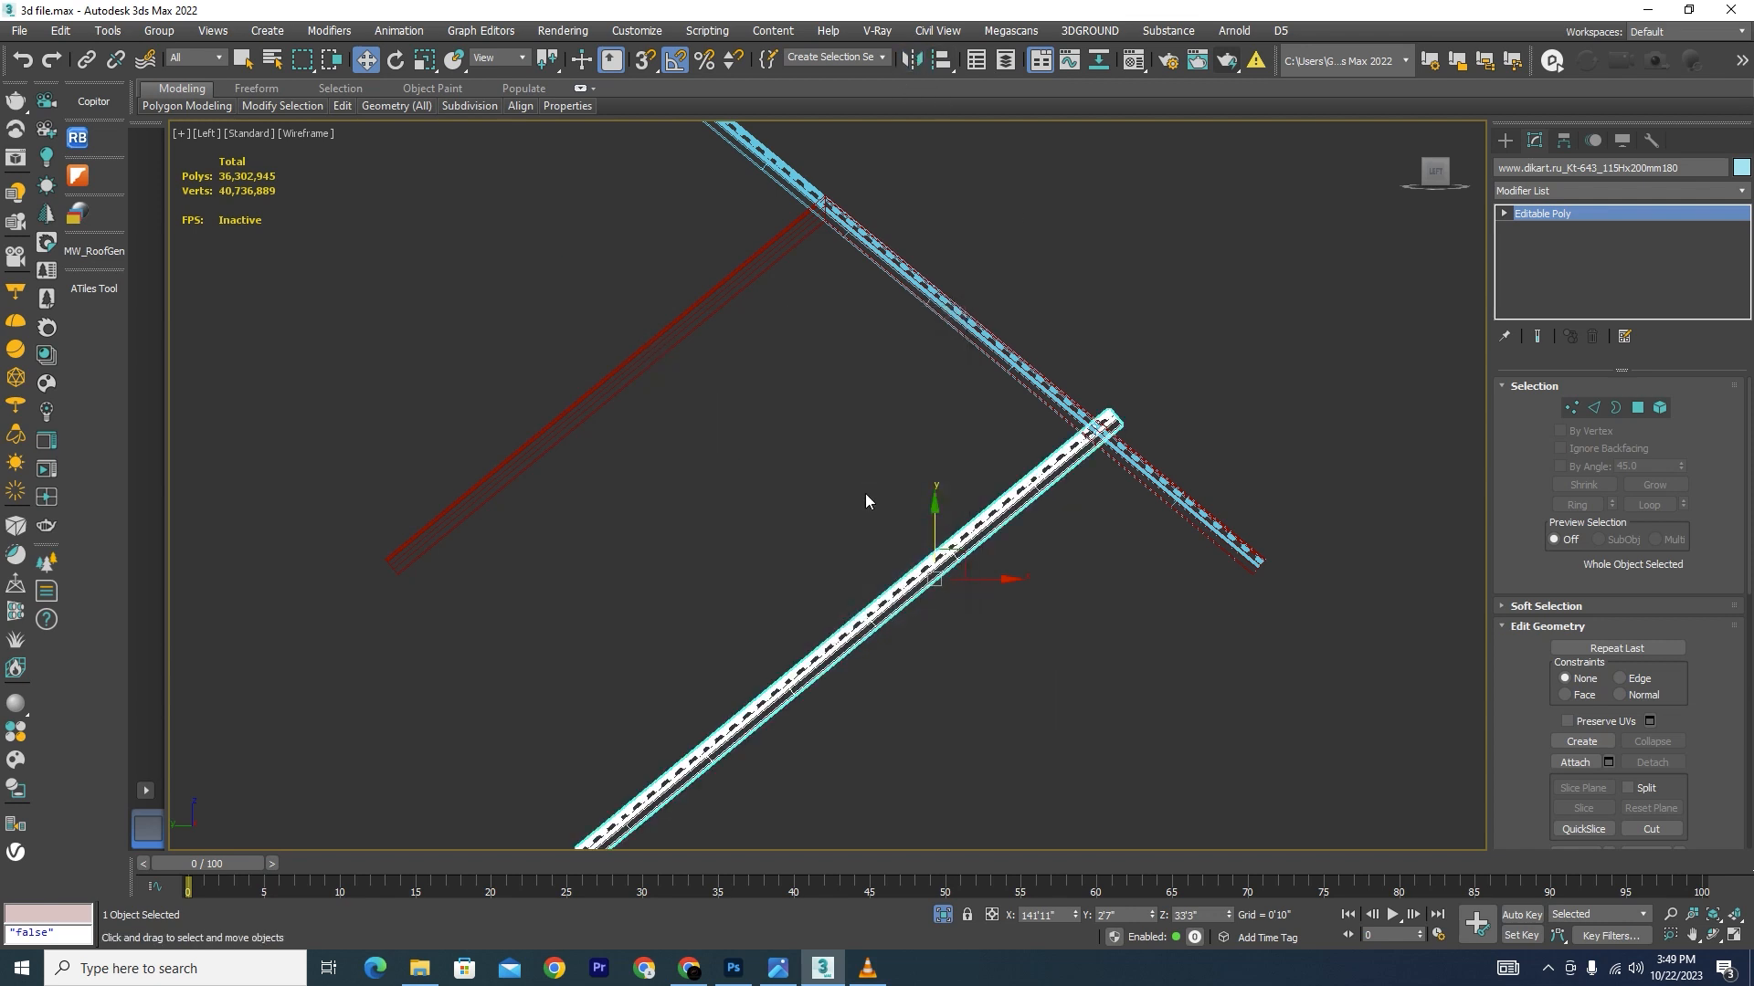
Step: Move the mirrored moulding up beside the opposite gable trim and use vertex snap to bring its lower end near the eave
{"action": "left_click_drag", "start_coordinate": [931, 524], "coordinate": [812, 333]}
{"action": "scroll", "coordinate": [365, 603], "scroll_direction": "up", "scroll_amount": 6}
{"action": "scroll", "coordinate": [559, 569], "scroll_direction": "down", "scroll_amount": 4}
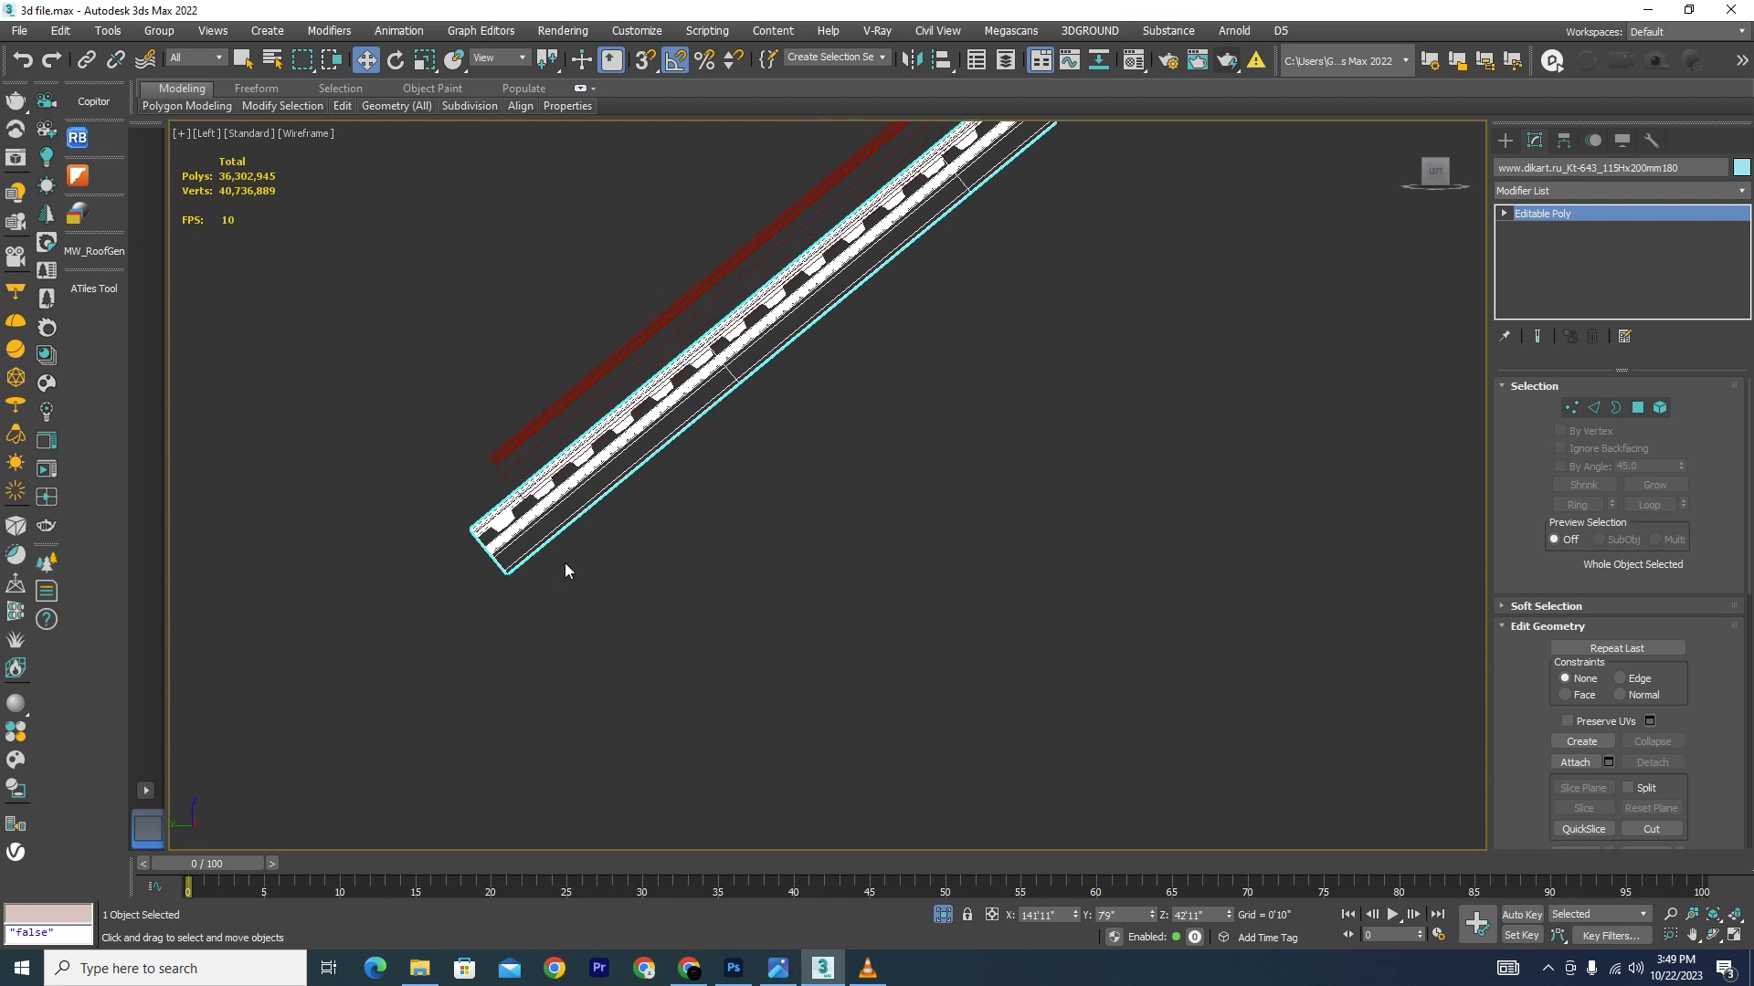
{"action": "key", "text": "s"}
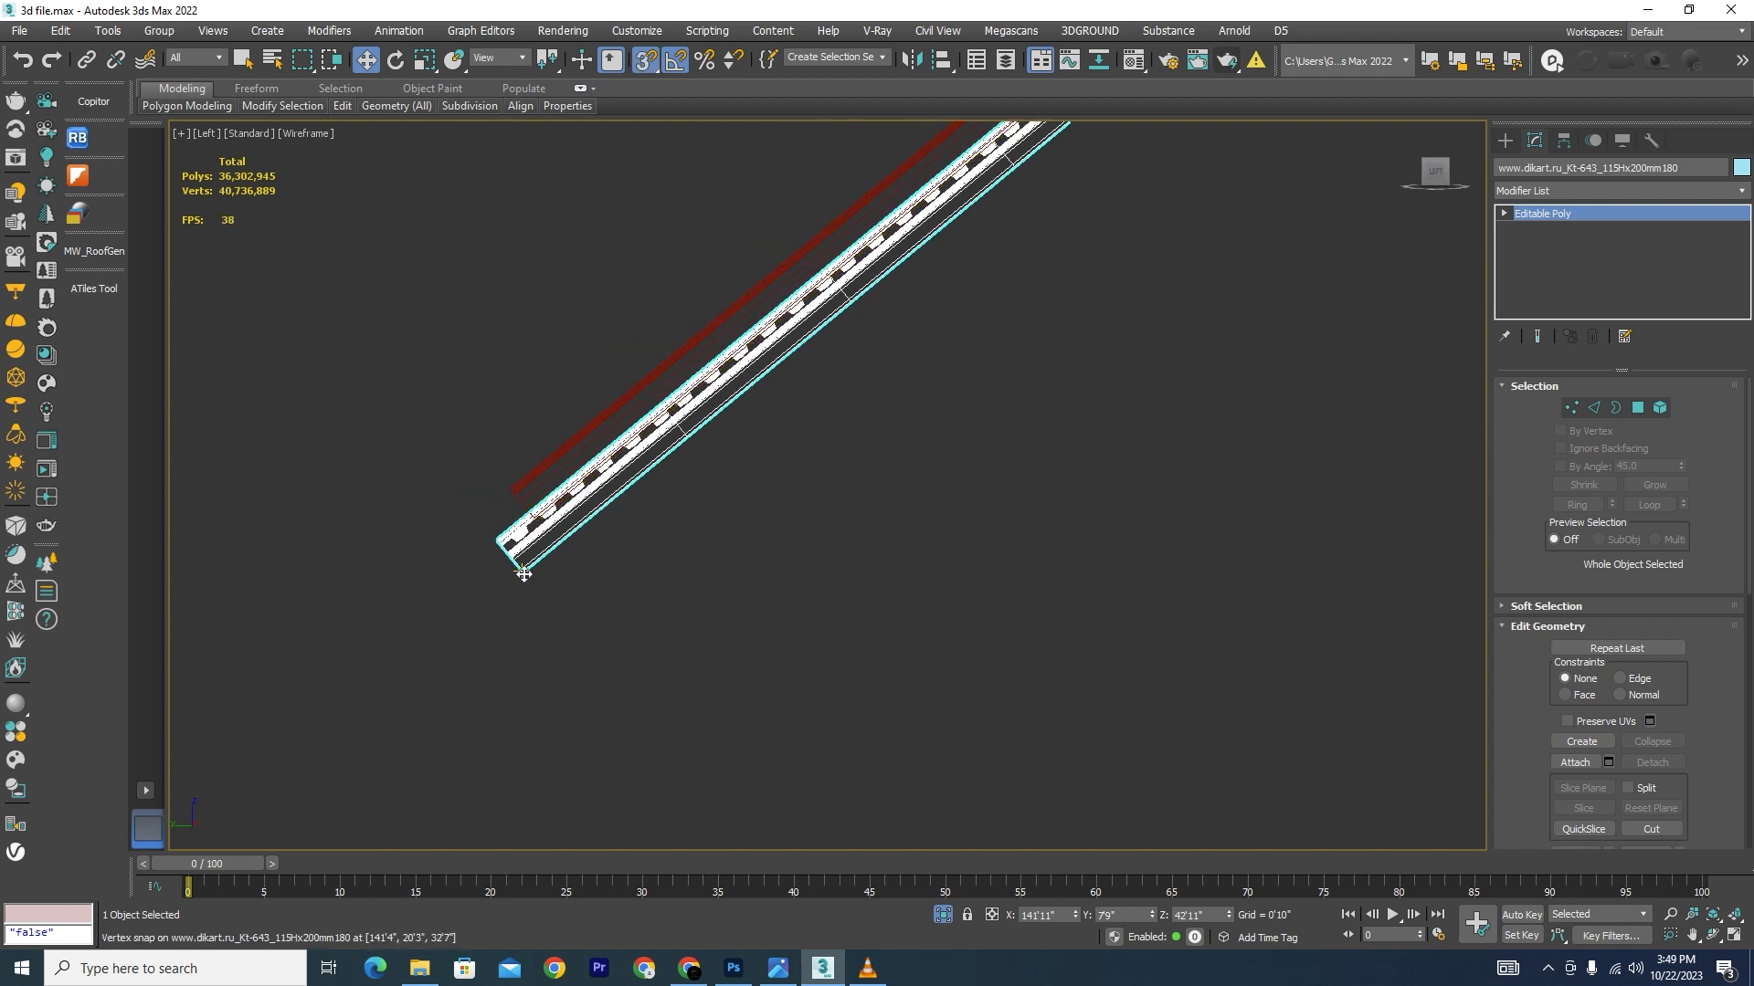
{"action": "left_click_drag", "start_coordinate": [520, 571], "coordinate": [546, 528]}
{"action": "scroll", "coordinate": [906, 402], "scroll_direction": "down", "scroll_amount": 4}
{"action": "scroll", "coordinate": [906, 402], "scroll_direction": "up", "scroll_amount": 2}
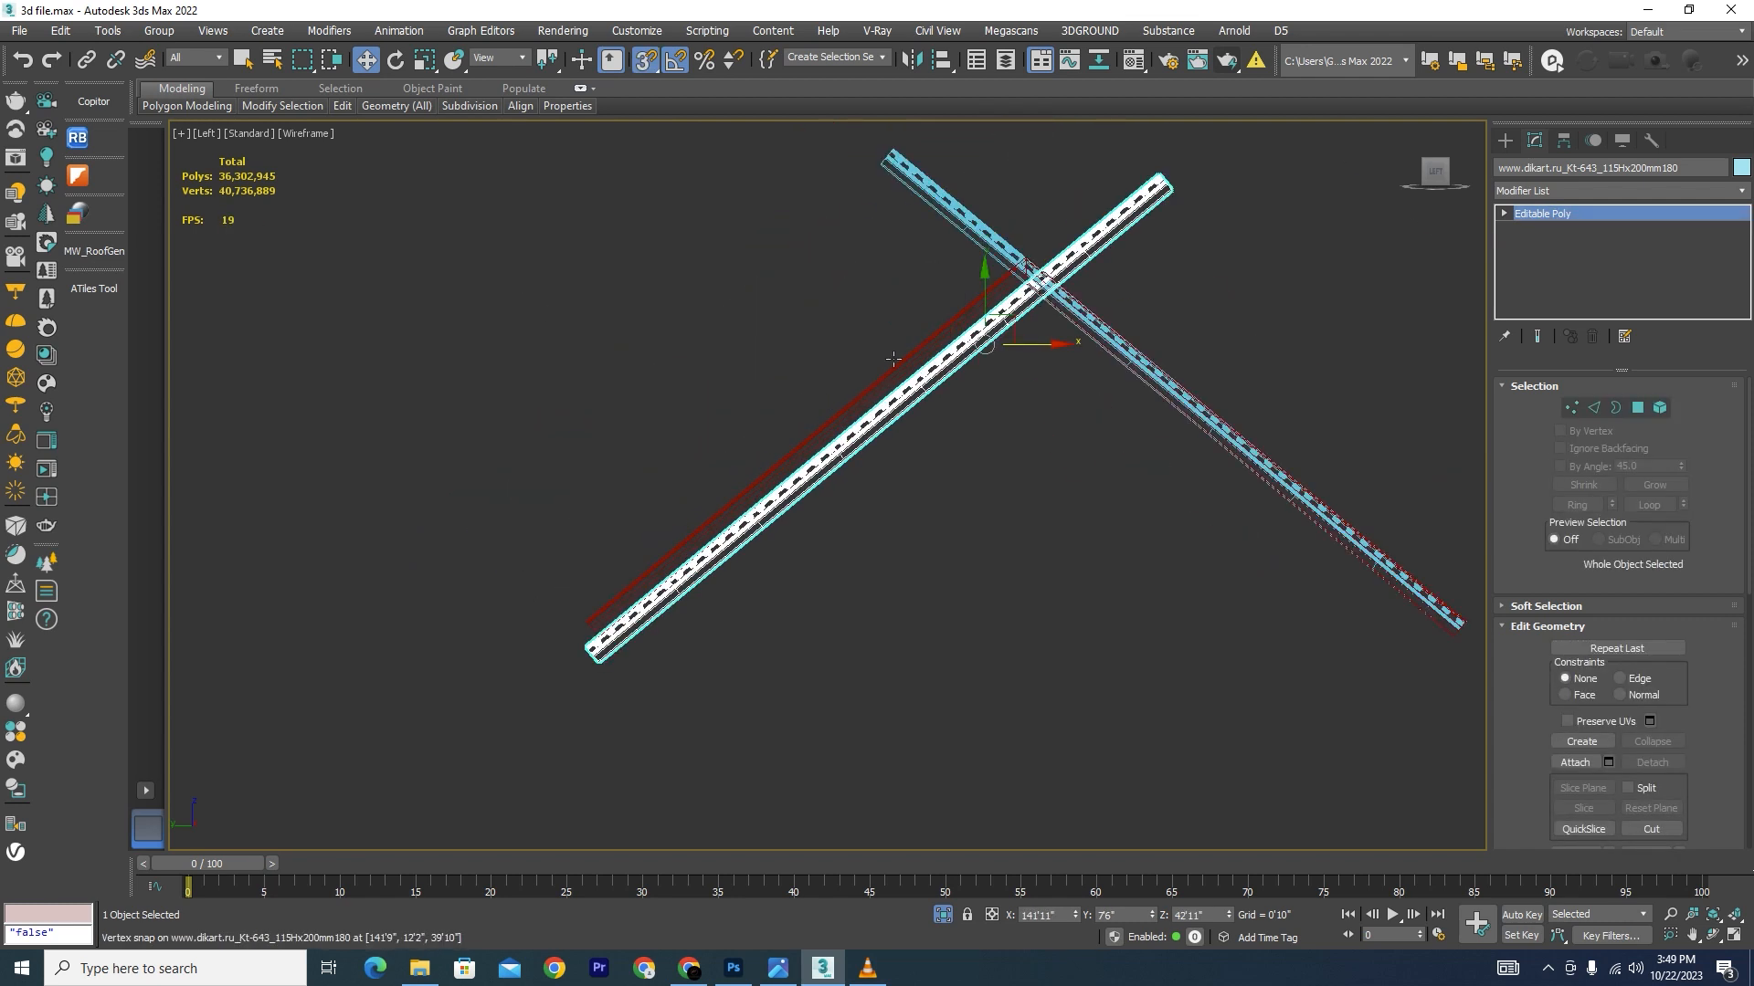
Step: Set the reference coordinate system to Local and vertex-snap the mirrored moulding across its slope into line with the gable trim
{"action": "left_click", "coordinate": [609, 60]}
{"action": "left_click", "coordinate": [511, 58]}
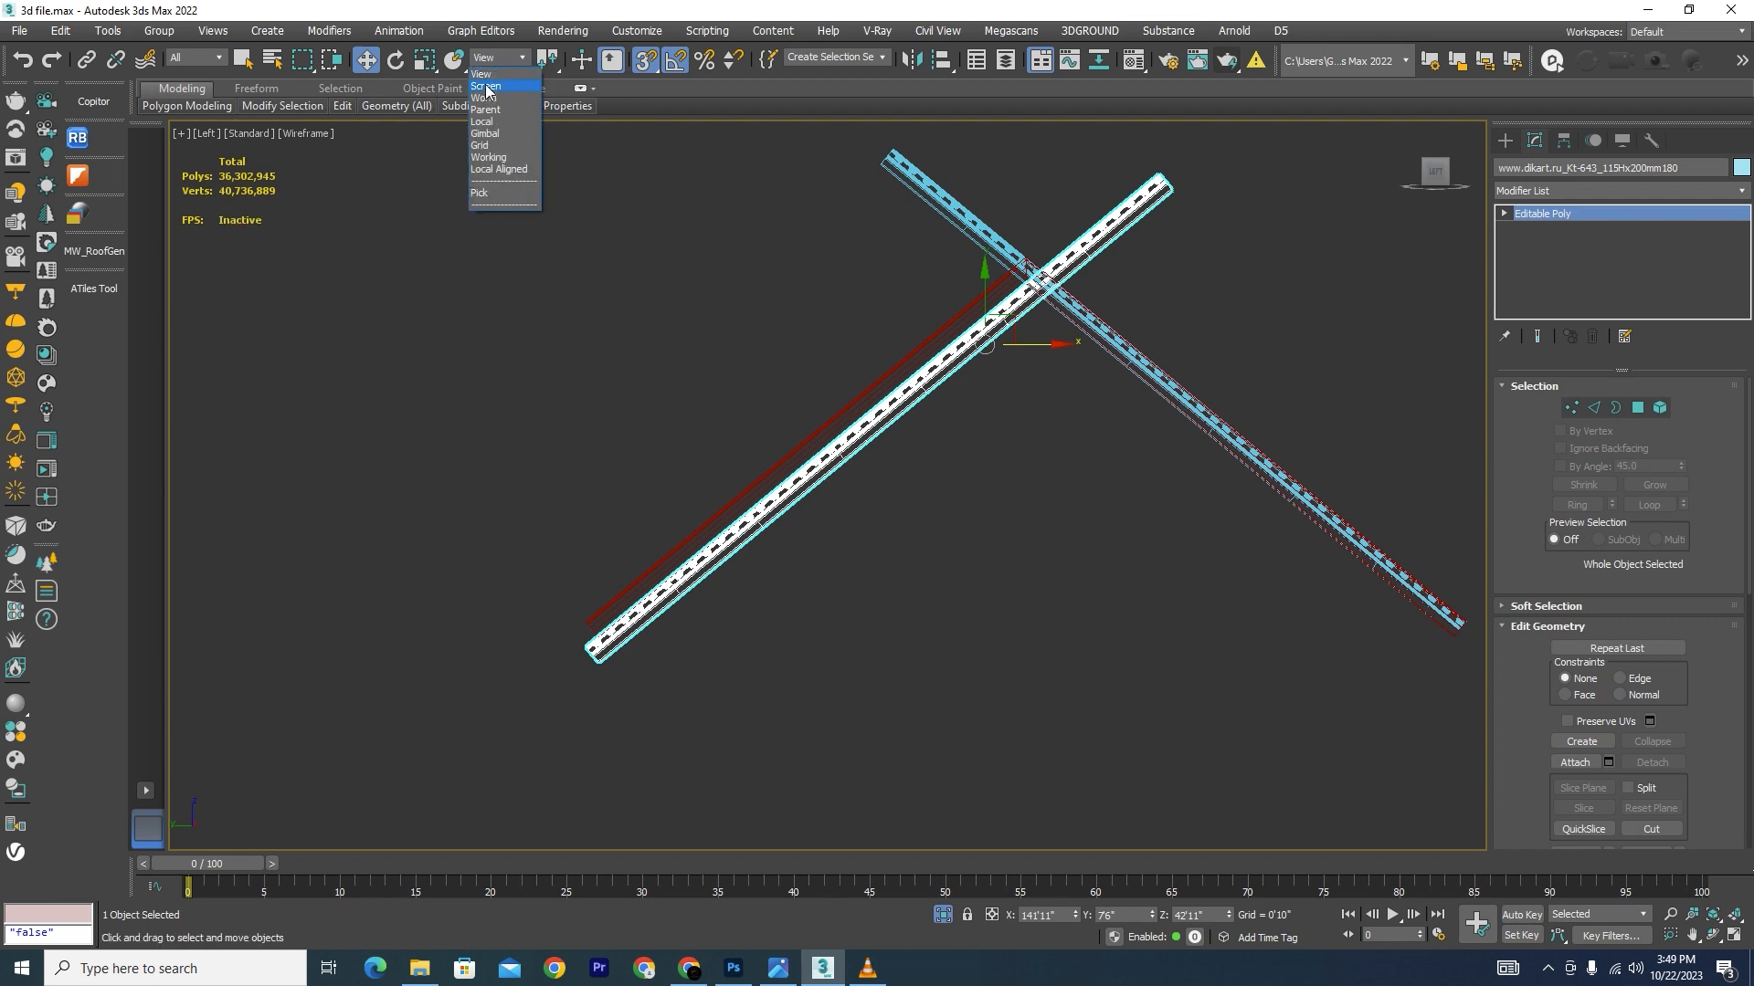
{"action": "left_click", "coordinate": [481, 121]}
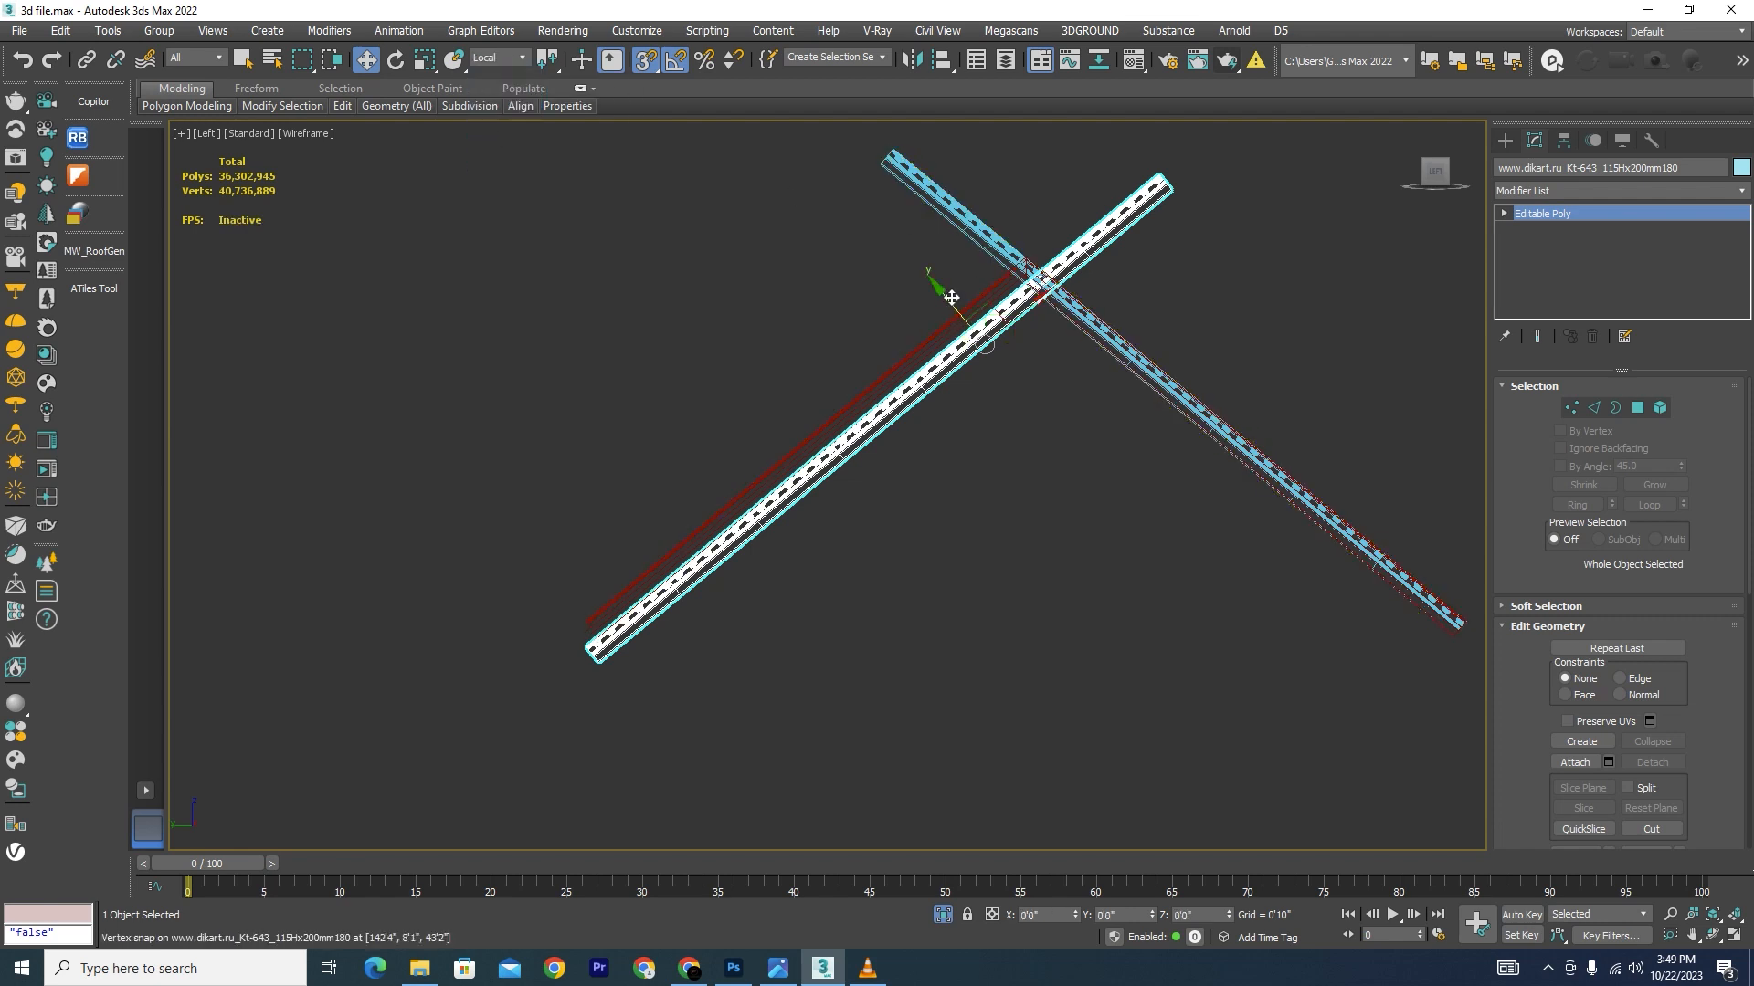
{"action": "left_click_drag", "start_coordinate": [986, 345], "coordinate": [1002, 363]}
{"action": "scroll", "coordinate": [642, 685], "scroll_direction": "up", "scroll_amount": 4}
{"action": "left_click_drag", "start_coordinate": [560, 678], "coordinate": [512, 559]}
{"action": "scroll", "coordinate": [639, 557], "scroll_direction": "down", "scroll_amount": 3}
{"action": "scroll", "coordinate": [977, 302], "scroll_direction": "up", "scroll_amount": 3}
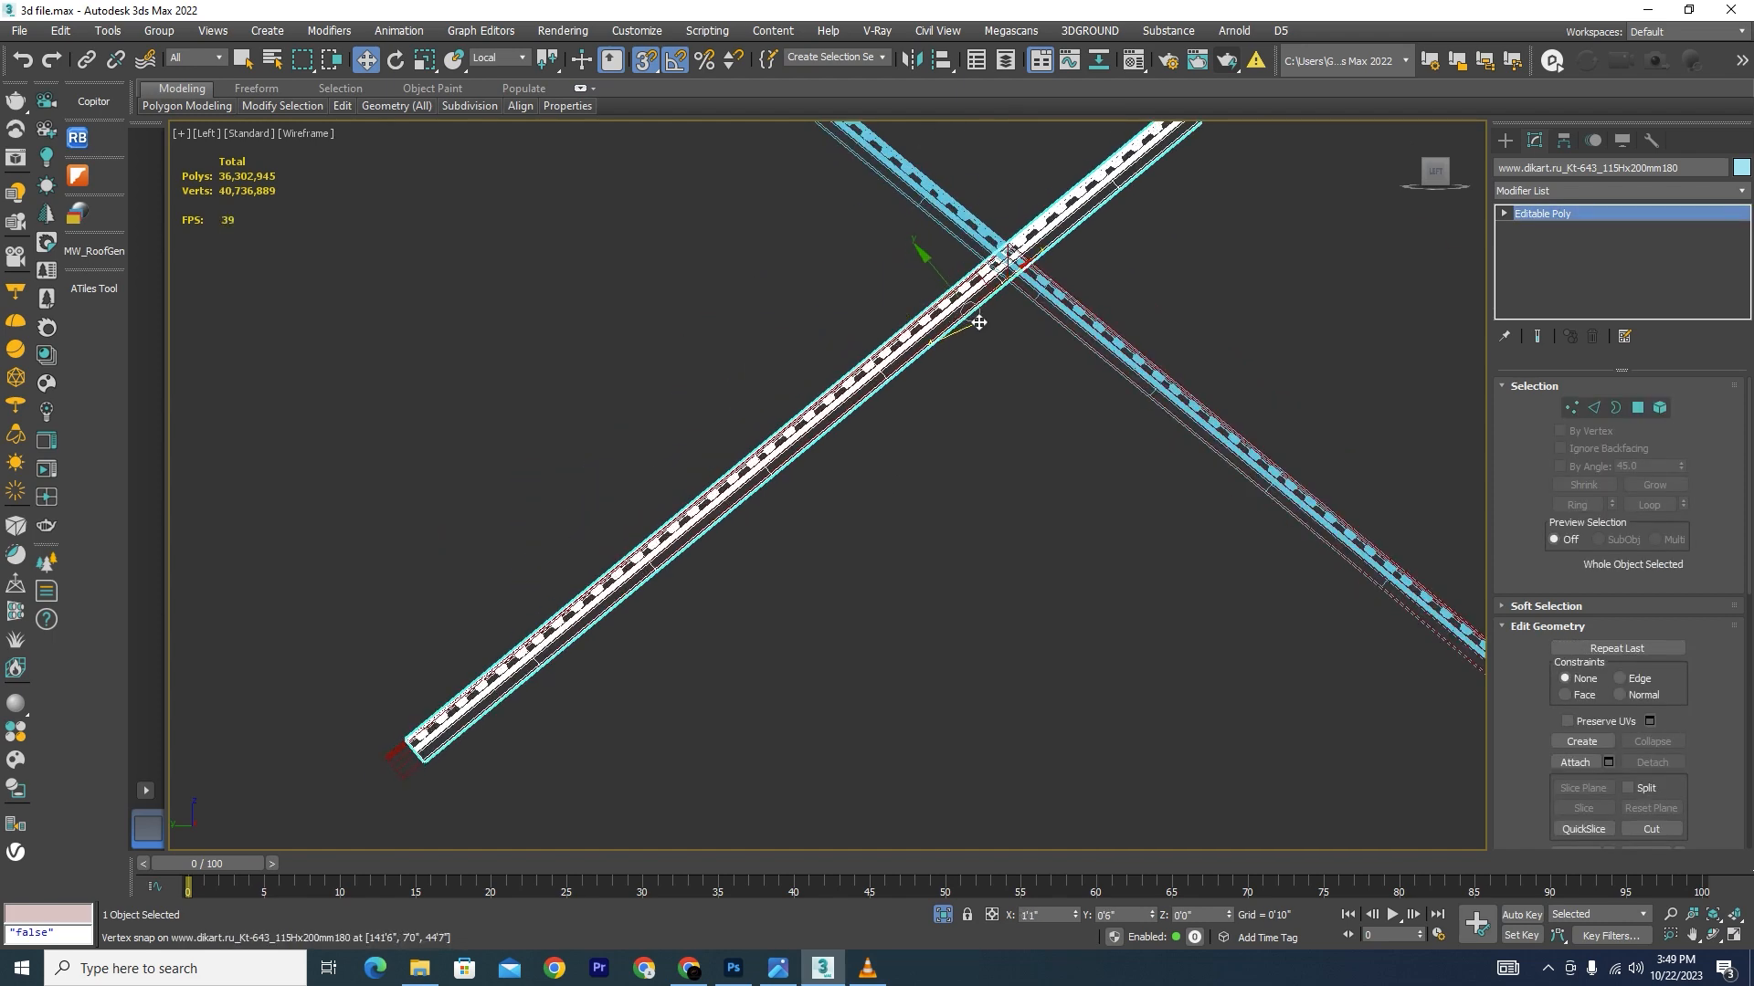
Step: Vertex-snap the mirrored moulding's lower end corner down the slope onto the trim's lower eave corner, then deselect it
{"action": "scroll", "coordinate": [385, 783], "scroll_direction": "up", "scroll_amount": 6}
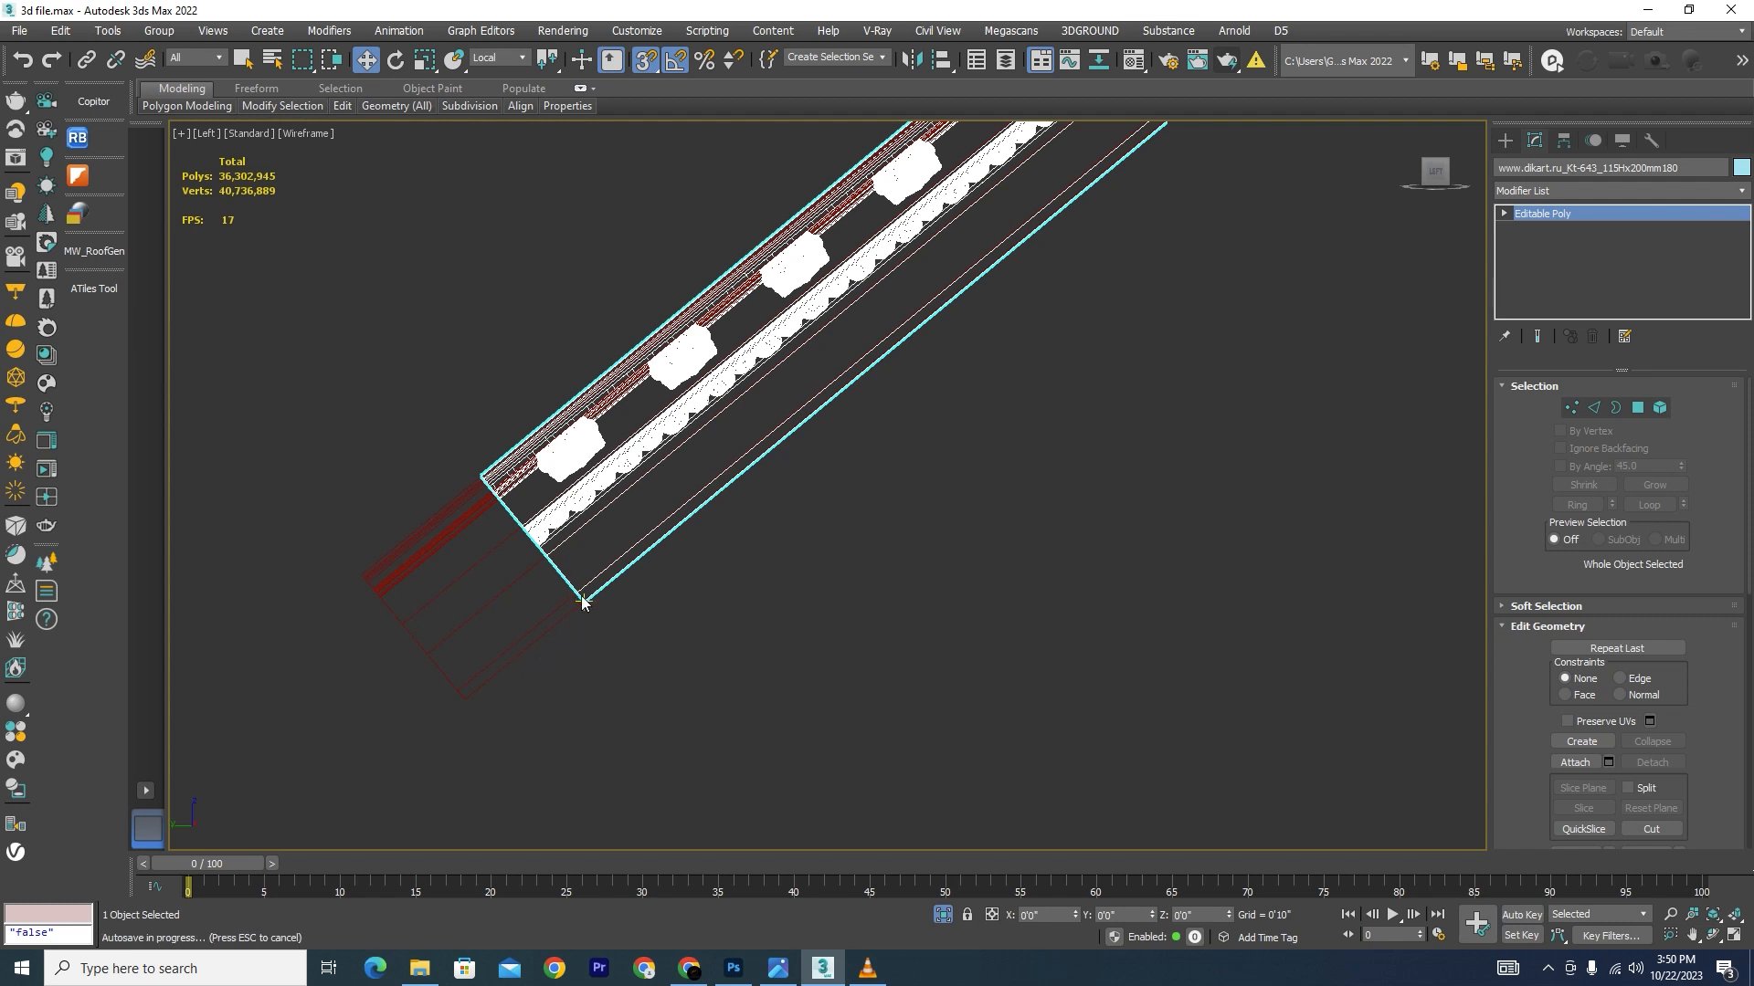
{"action": "key", "text": "Escape"}
{"action": "left_click_drag", "start_coordinate": [583, 601], "coordinate": [464, 701]}
{"action": "scroll", "coordinate": [776, 468], "scroll_direction": "down", "scroll_amount": 7}
{"action": "scroll", "coordinate": [877, 444], "scroll_direction": "down", "scroll_amount": 4}
{"action": "middle_click_drag", "start_coordinate": [924, 457], "coordinate": [1136, 475], "text": "alt"}
{"action": "scroll", "coordinate": [1137, 475], "scroll_direction": "down", "scroll_amount": 5}
{"action": "left_click", "coordinate": [973, 498]}
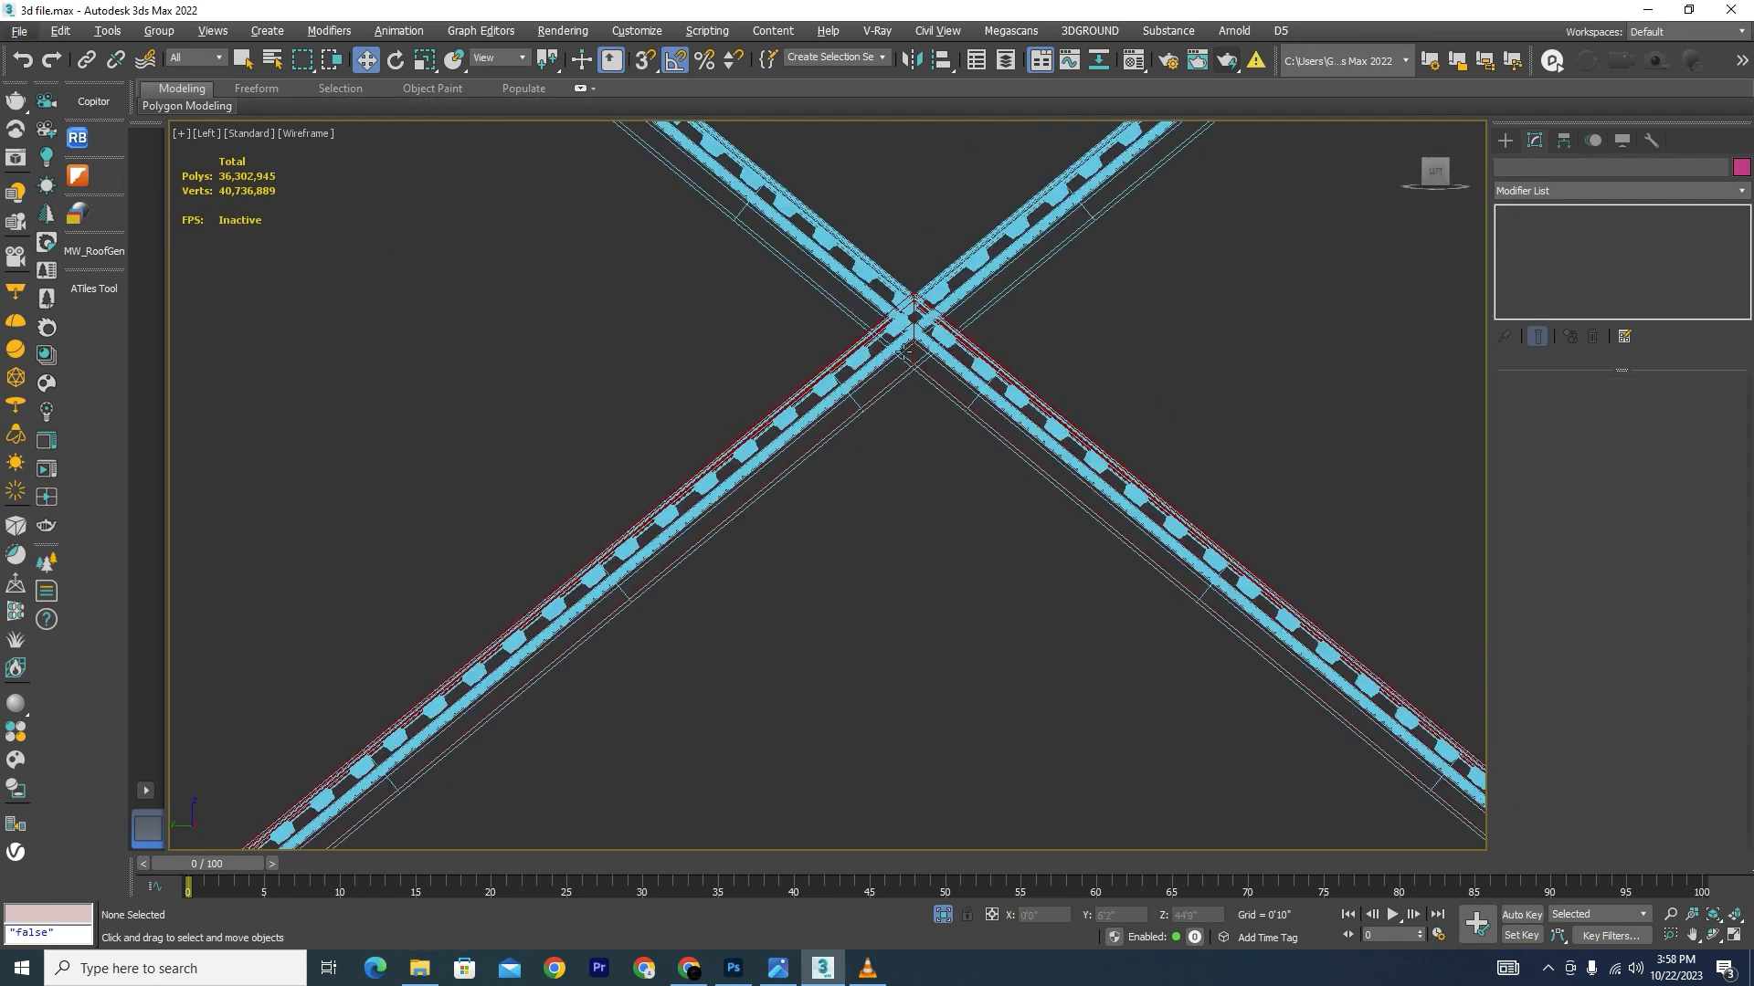
Step: Compare both mouldings with the gable trim at the ridge crossing and the eave end, in wireframe and default shading
{"action": "scroll", "coordinate": [943, 441], "scroll_direction": "down", "scroll_amount": 5}
{"action": "scroll", "coordinate": [1329, 658], "scroll_direction": "up", "scroll_amount": 3}
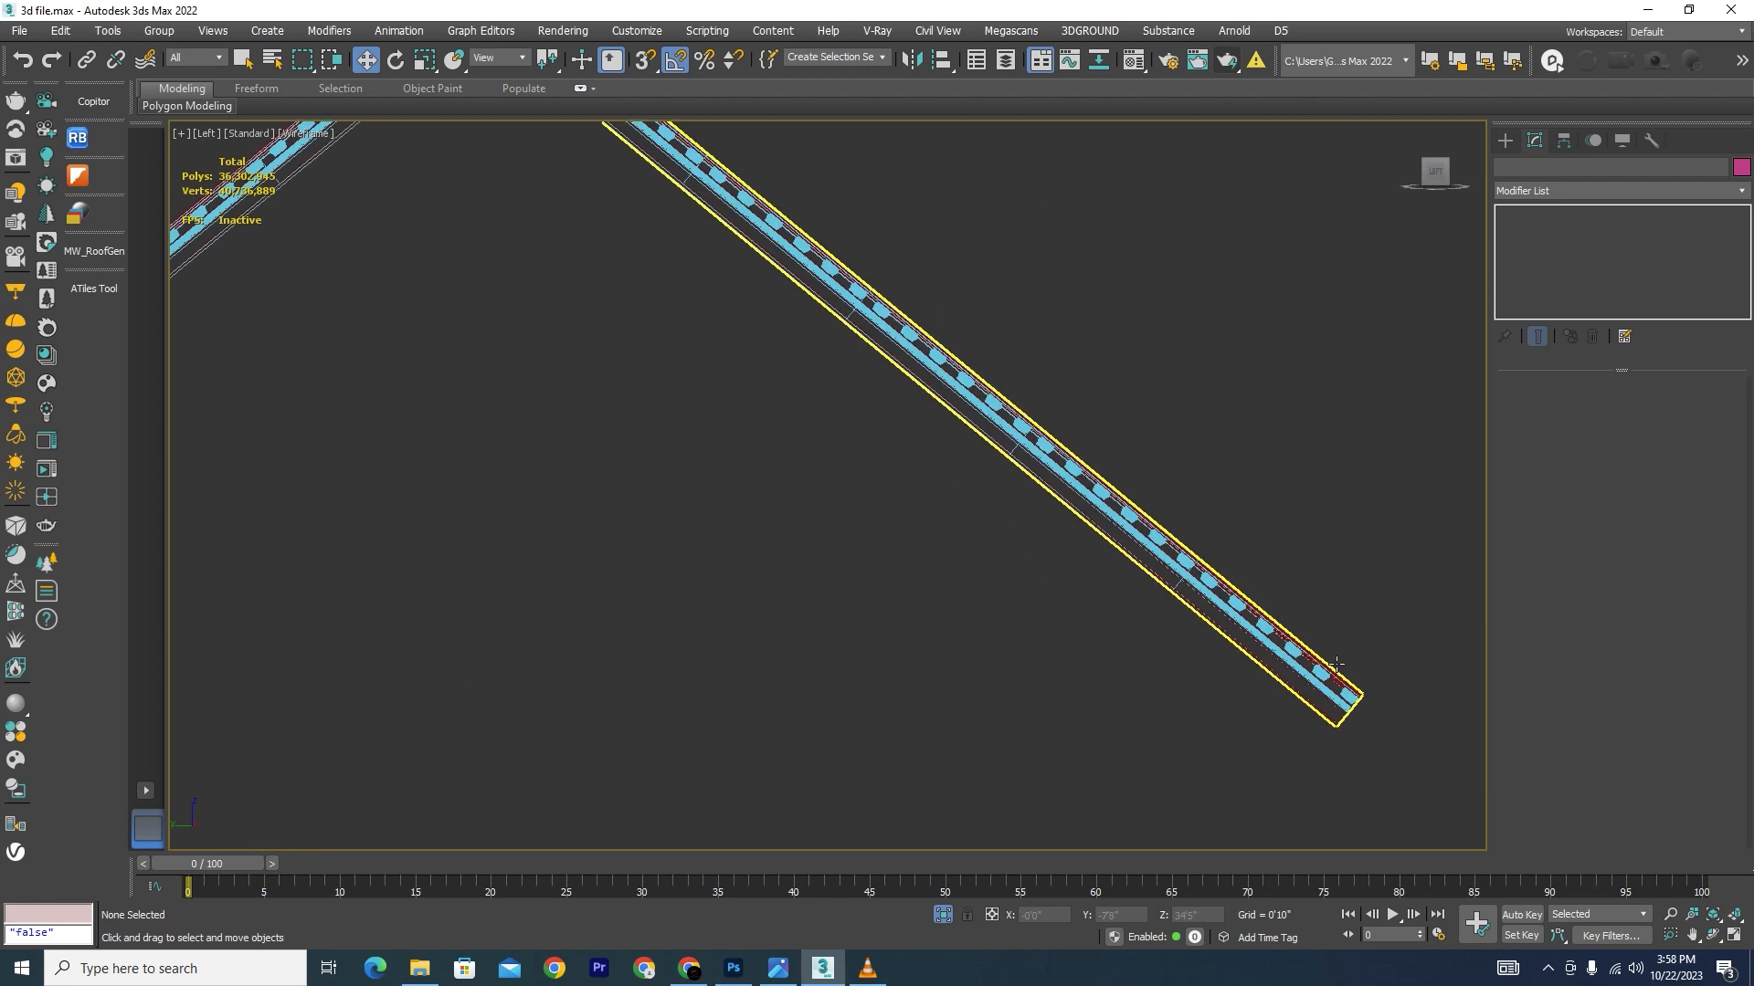
{"action": "scroll", "coordinate": [1294, 644], "scroll_direction": "down", "scroll_amount": 3}
{"action": "scroll", "coordinate": [909, 278], "scroll_direction": "up", "scroll_amount": 4}
{"action": "scroll", "coordinate": [909, 279], "scroll_direction": "up", "scroll_amount": 2}
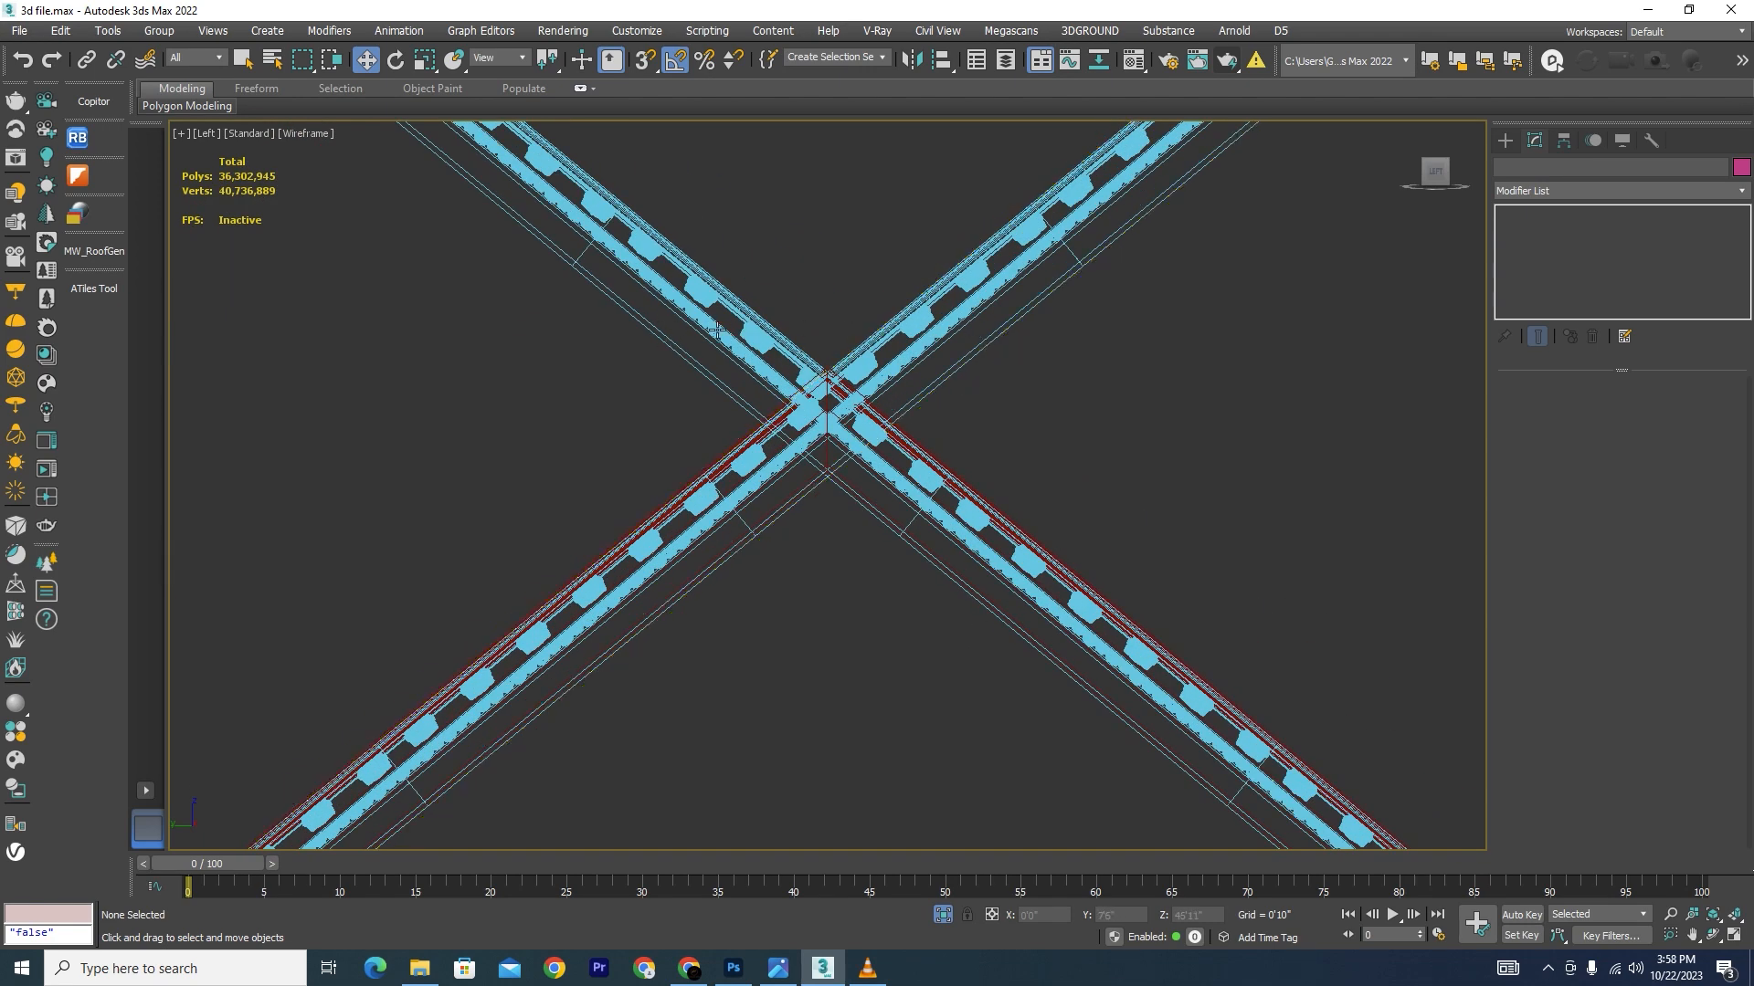
{"action": "key", "text": "F3"}
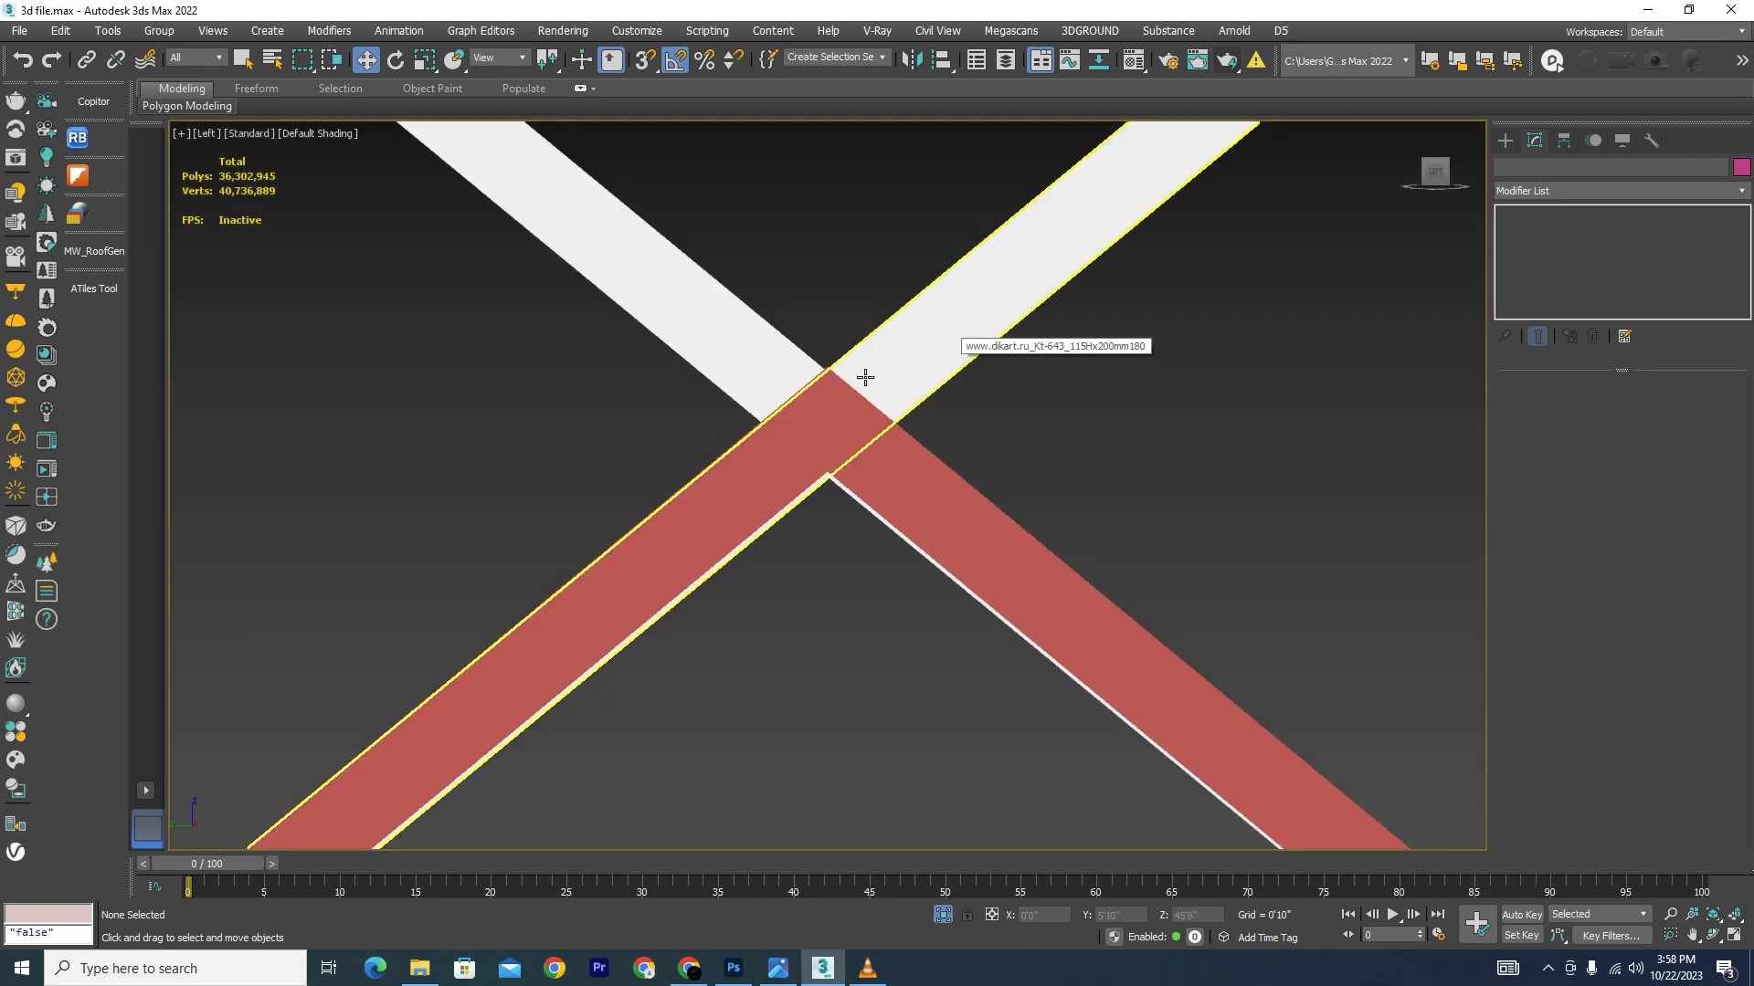
{"action": "scroll", "coordinate": [905, 375], "scroll_direction": "down", "scroll_amount": 4}
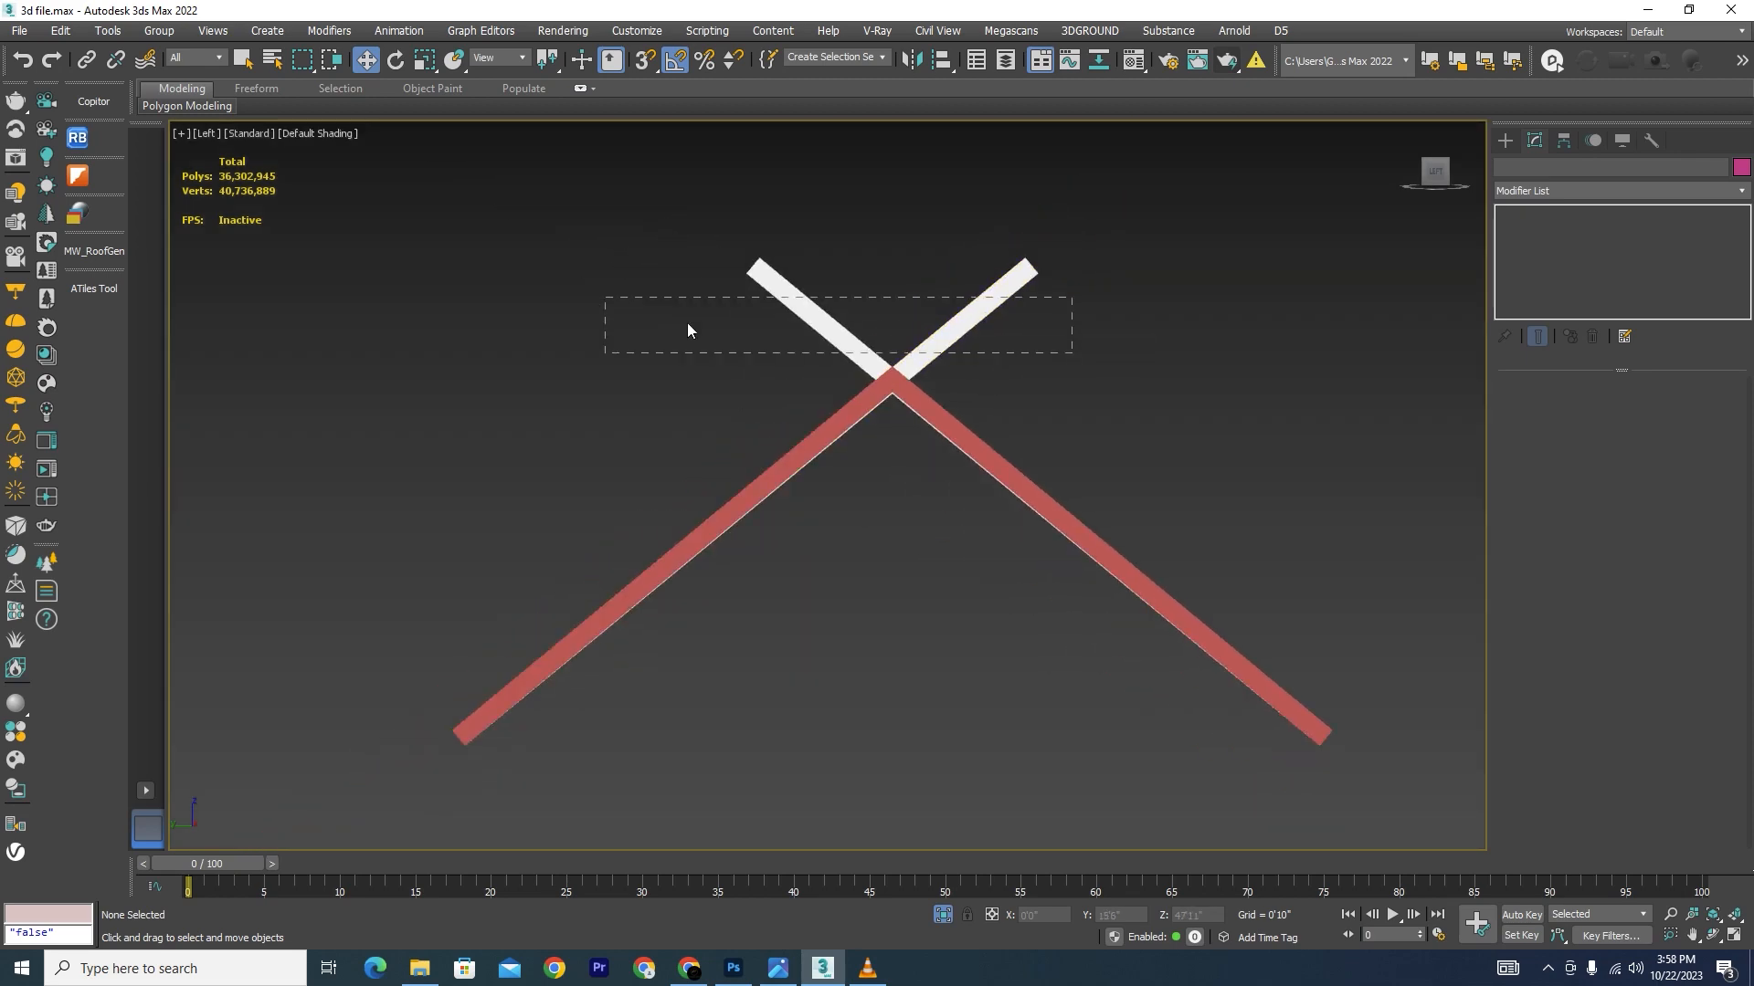
{"action": "key", "text": "F3"}
{"action": "scroll", "coordinate": [912, 391], "scroll_direction": "up", "scroll_amount": 4}
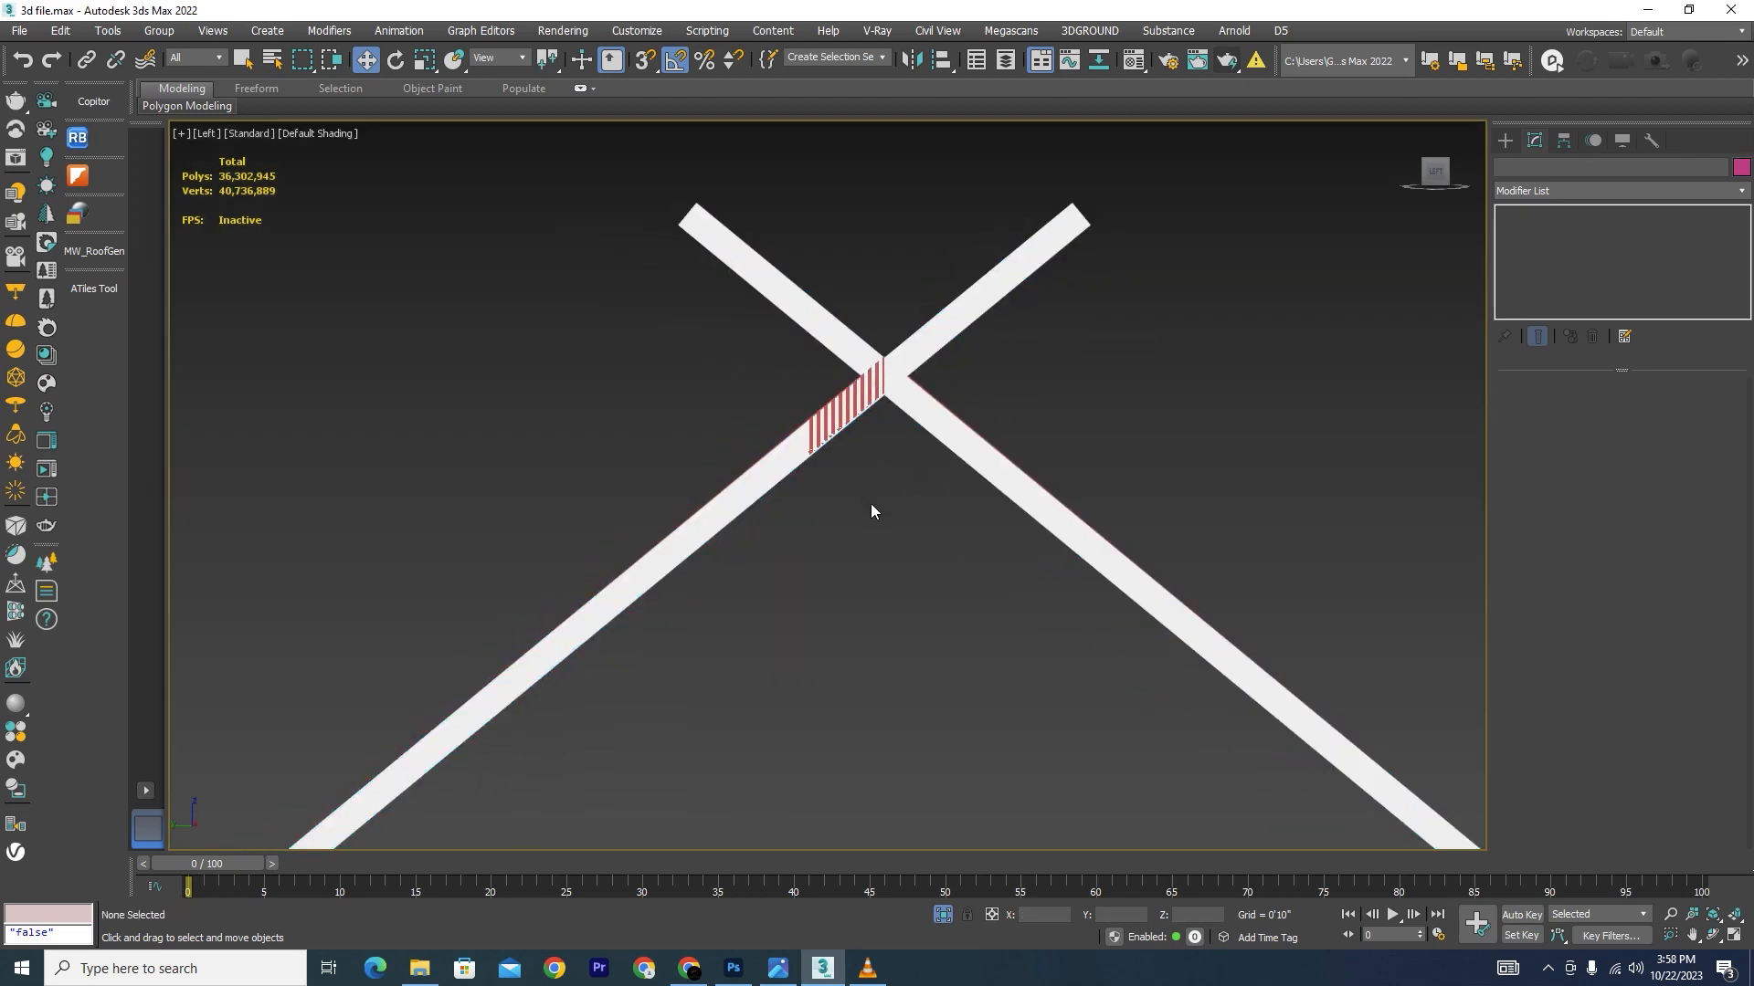
{"action": "scroll", "coordinate": [841, 384], "scroll_direction": "up", "scroll_amount": 3}
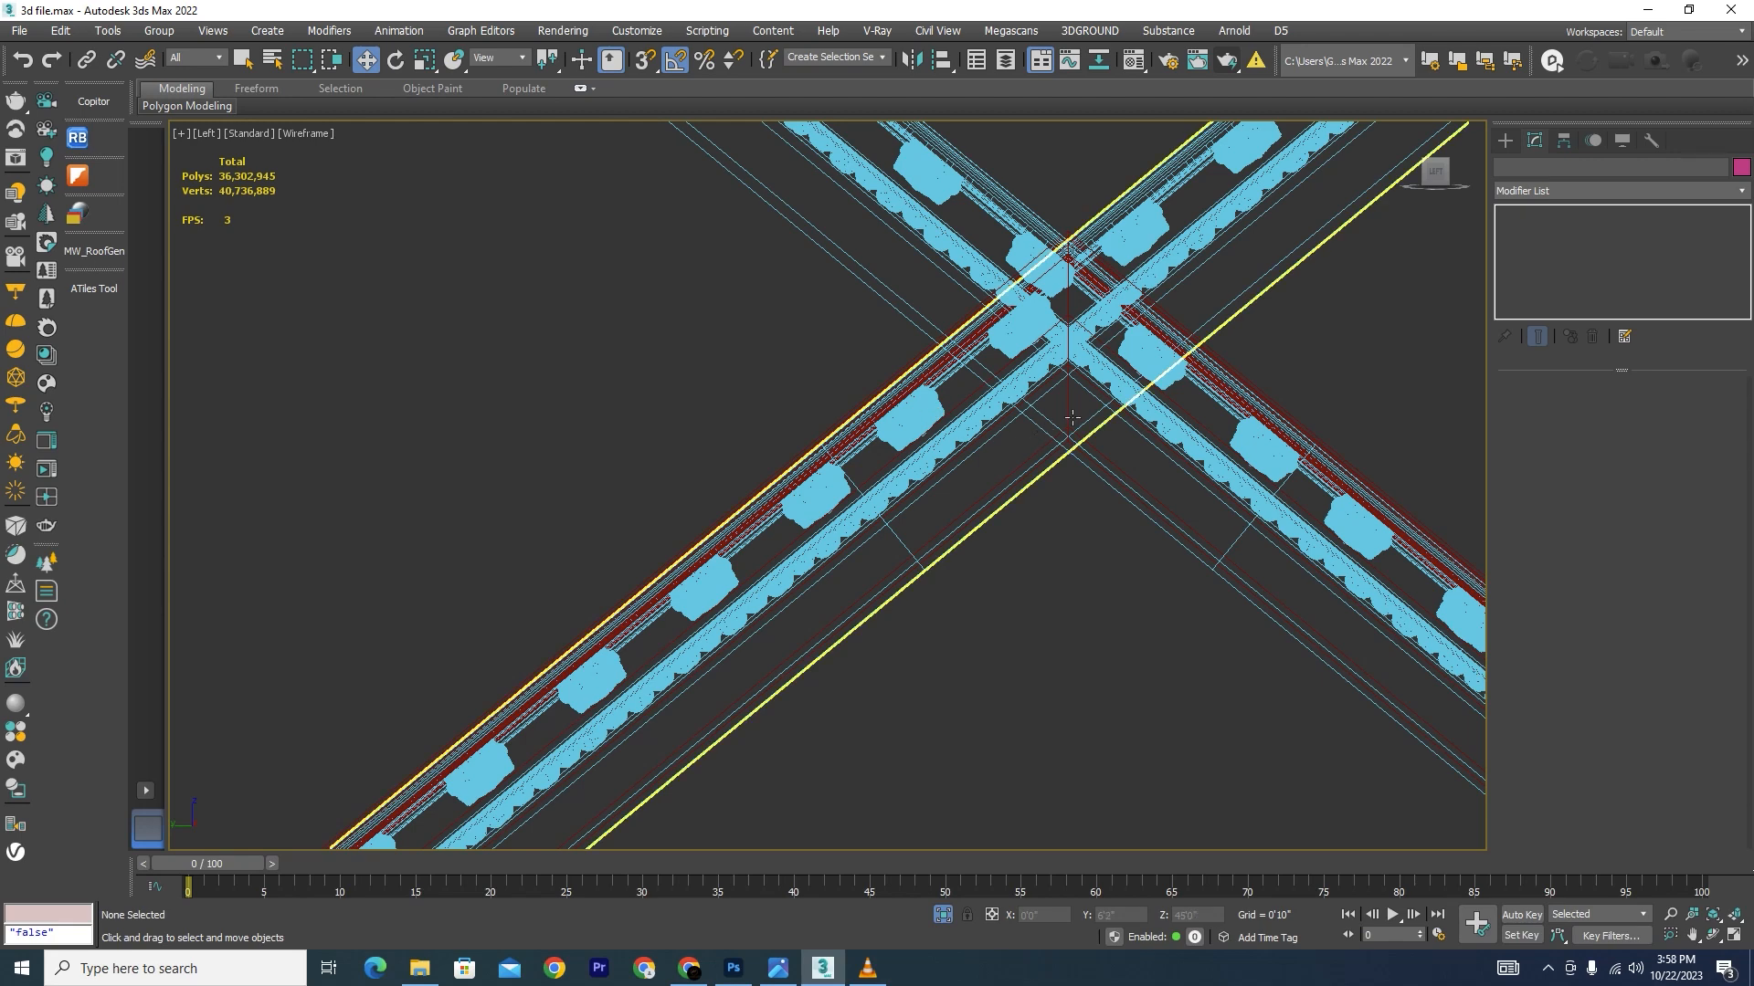
Step: Isolate only the two crossing mouldings, leaving the gable trim out of the isolation, and deselect them
{"action": "scroll", "coordinate": [1073, 417], "scroll_direction": "down", "scroll_amount": 5}
{"action": "left_click_drag", "start_coordinate": [1177, 343], "coordinate": [793, 336]}
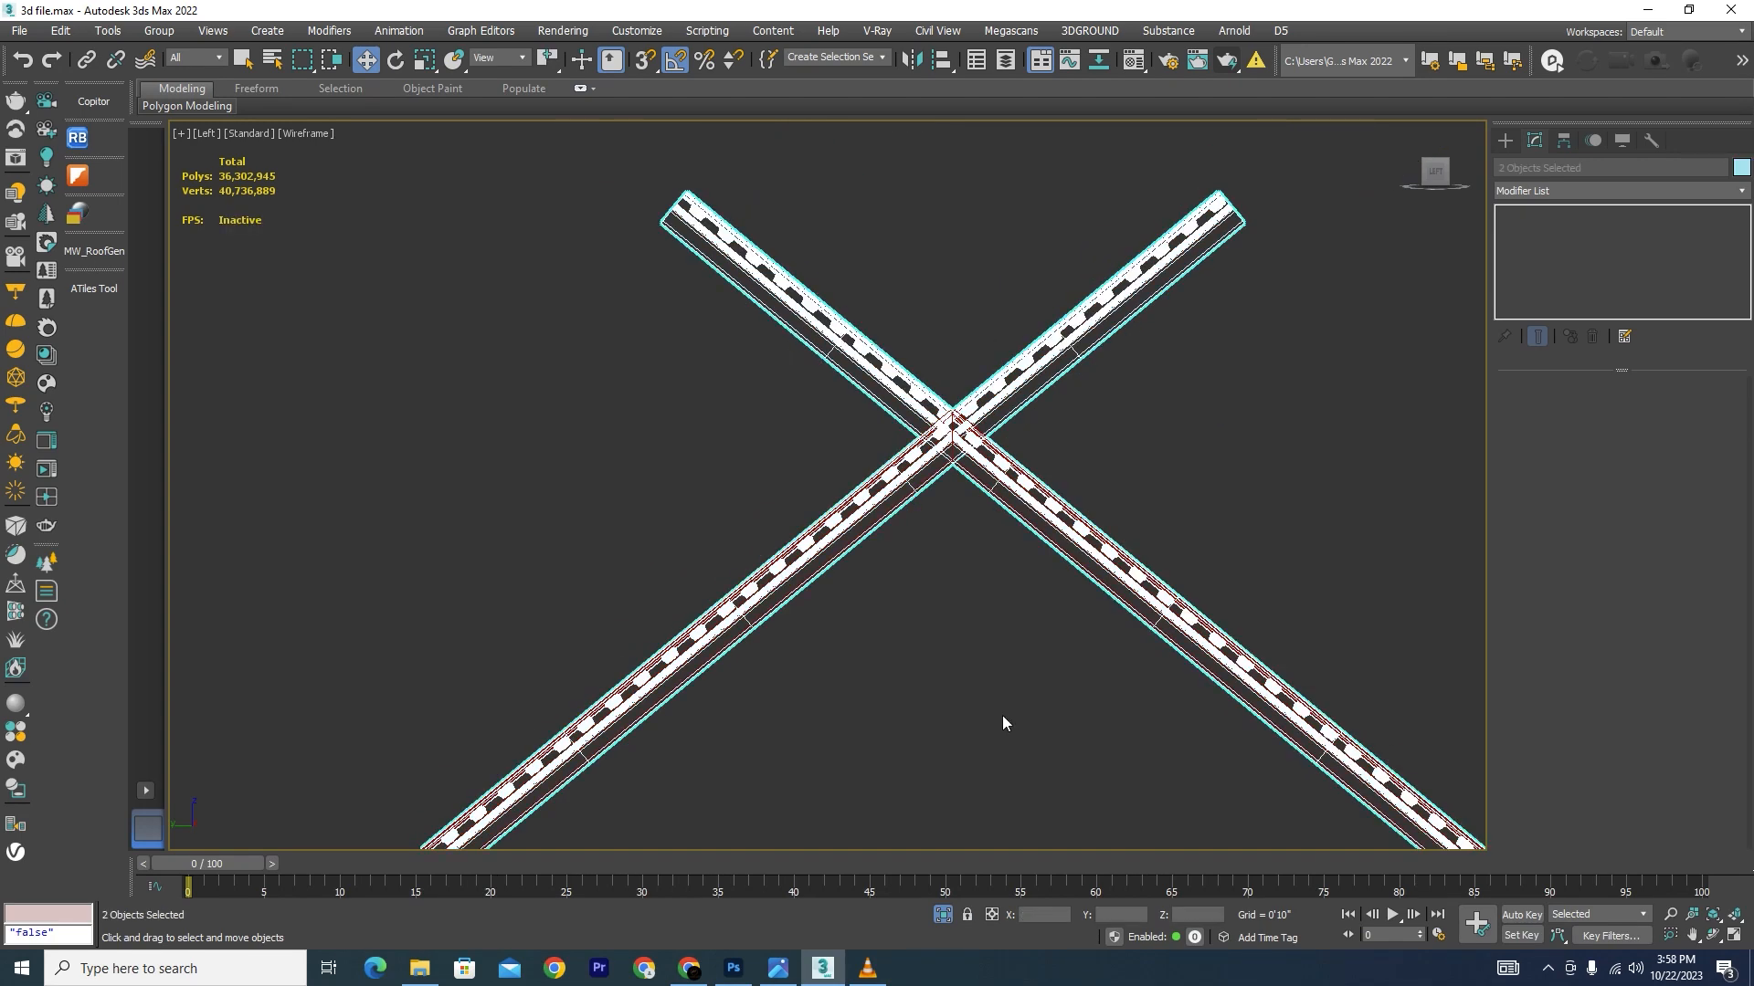
{"action": "left_click", "coordinate": [940, 917]}
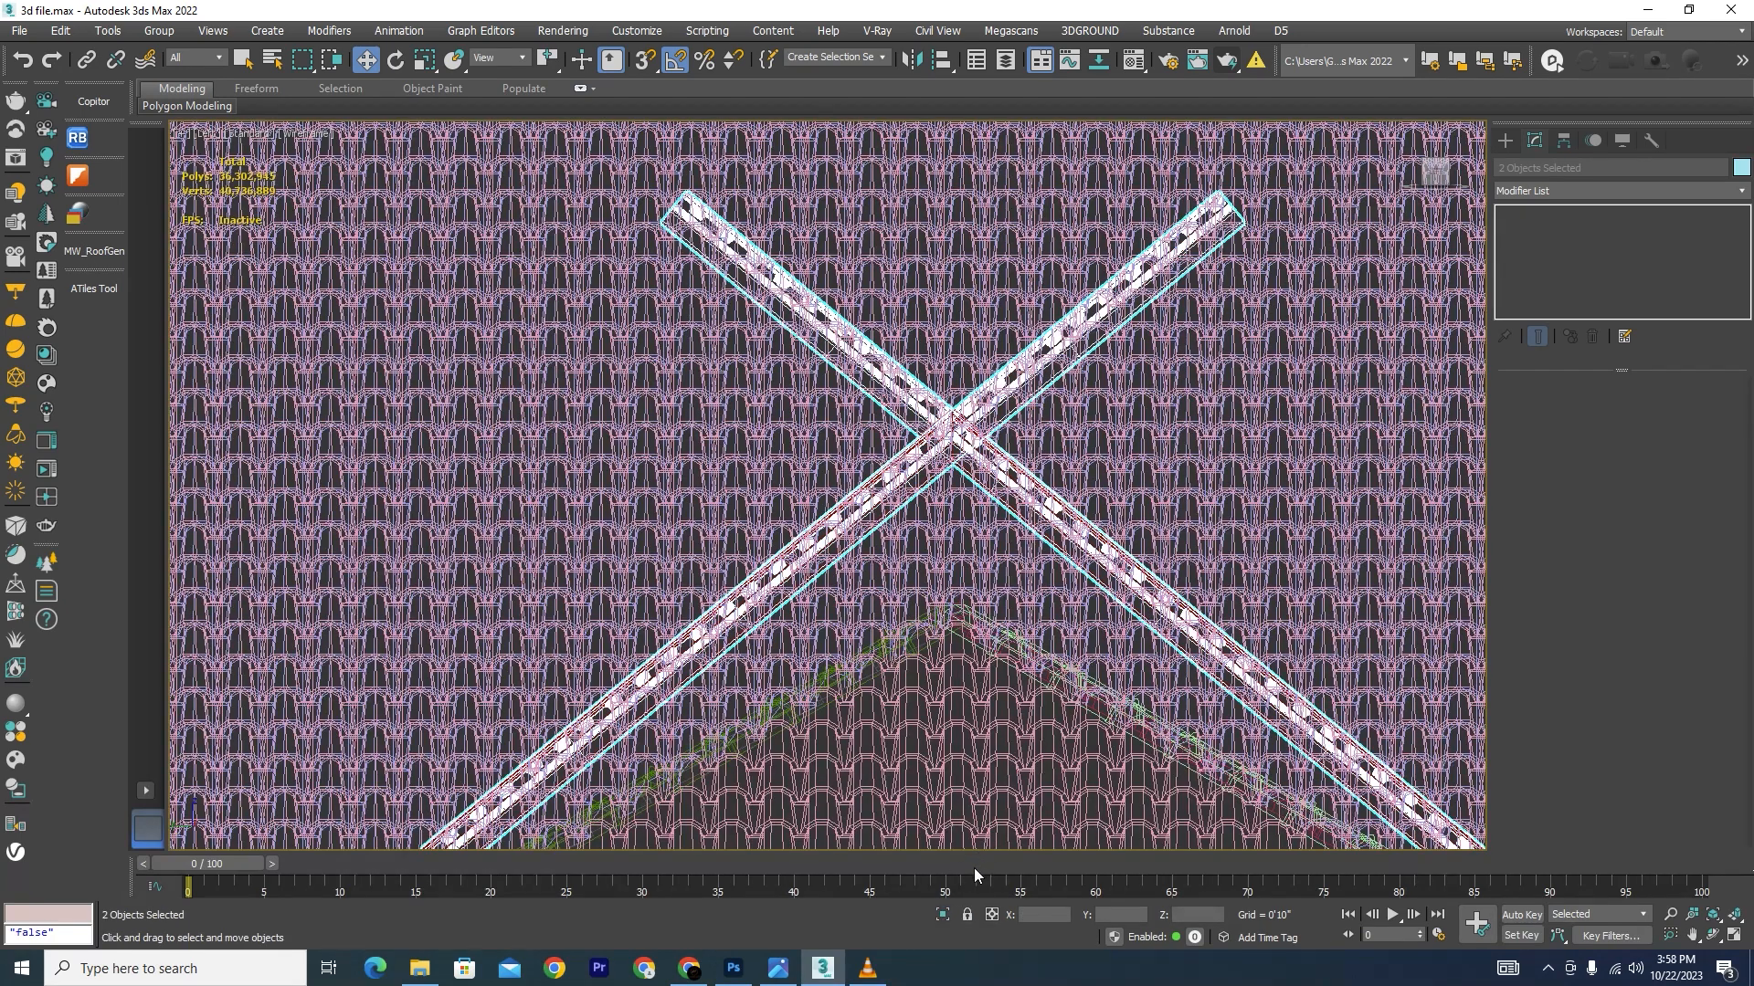
{"action": "left_click", "coordinate": [943, 915]}
{"action": "left_click", "coordinate": [939, 683]}
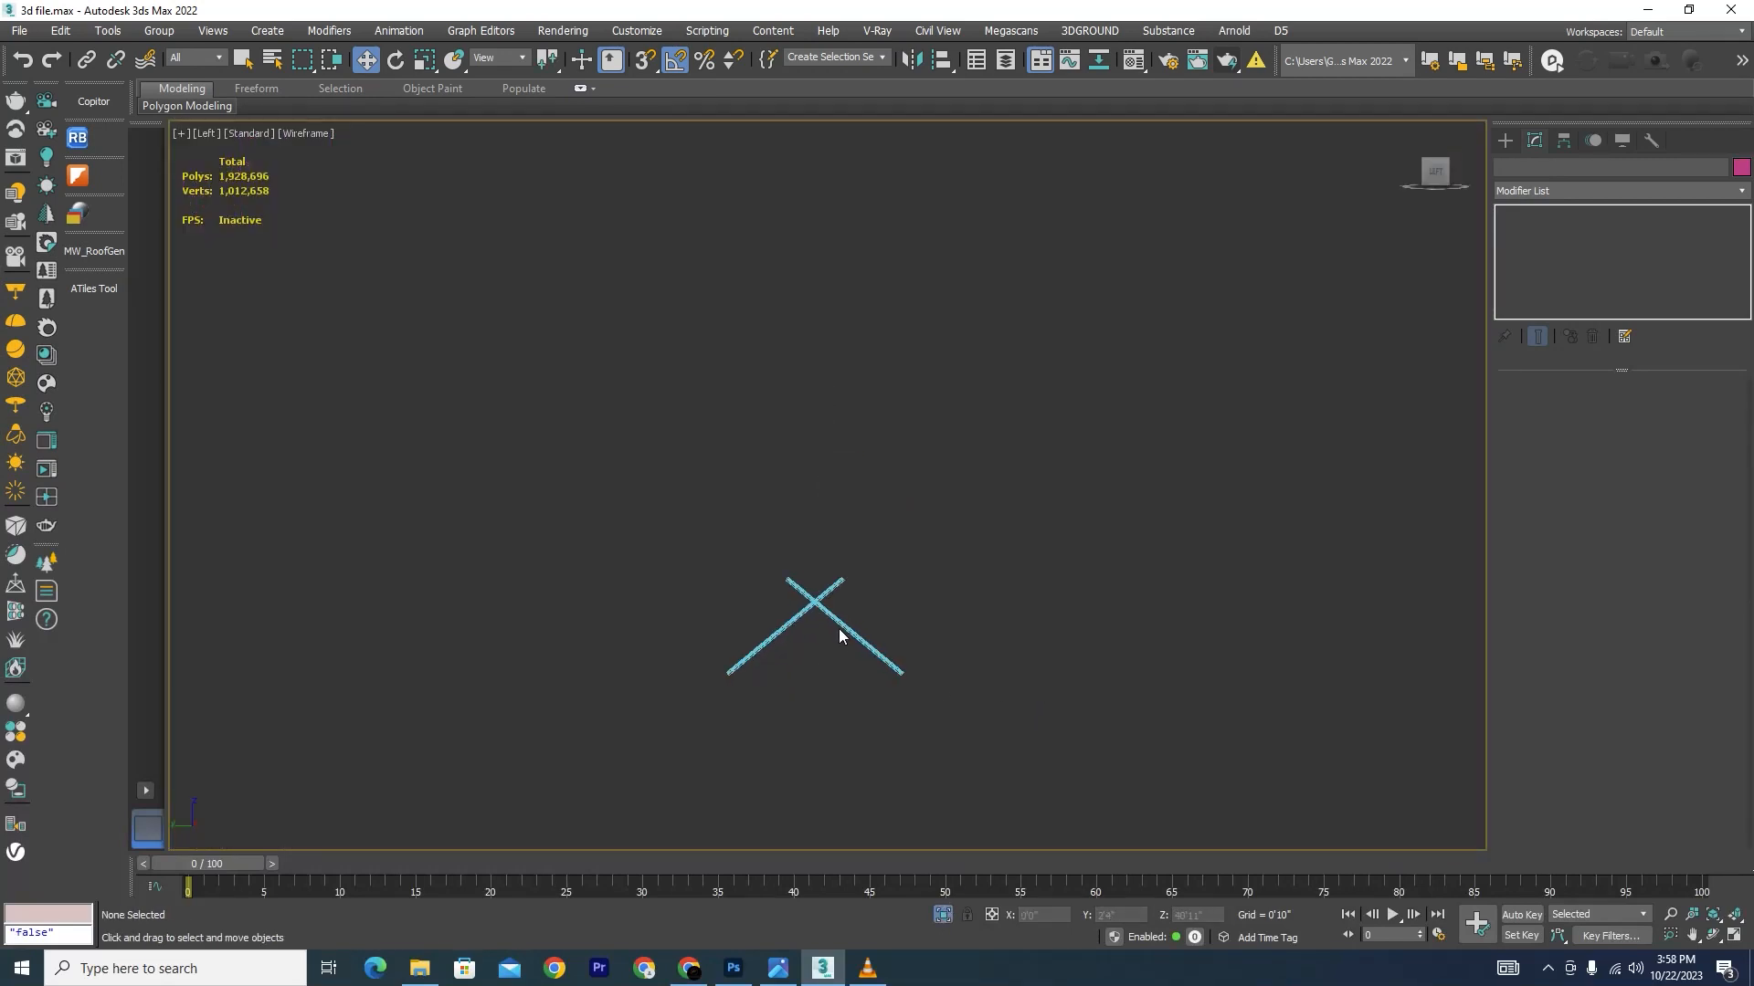
Step: Show the view shaded and delete the two lowest flat backing elements of the original moulding that descends to the right
{"action": "scroll", "coordinate": [838, 630], "scroll_direction": "up", "scroll_amount": 10}
{"action": "key", "text": "F3"}
{"action": "left_click", "coordinate": [1139, 677]}
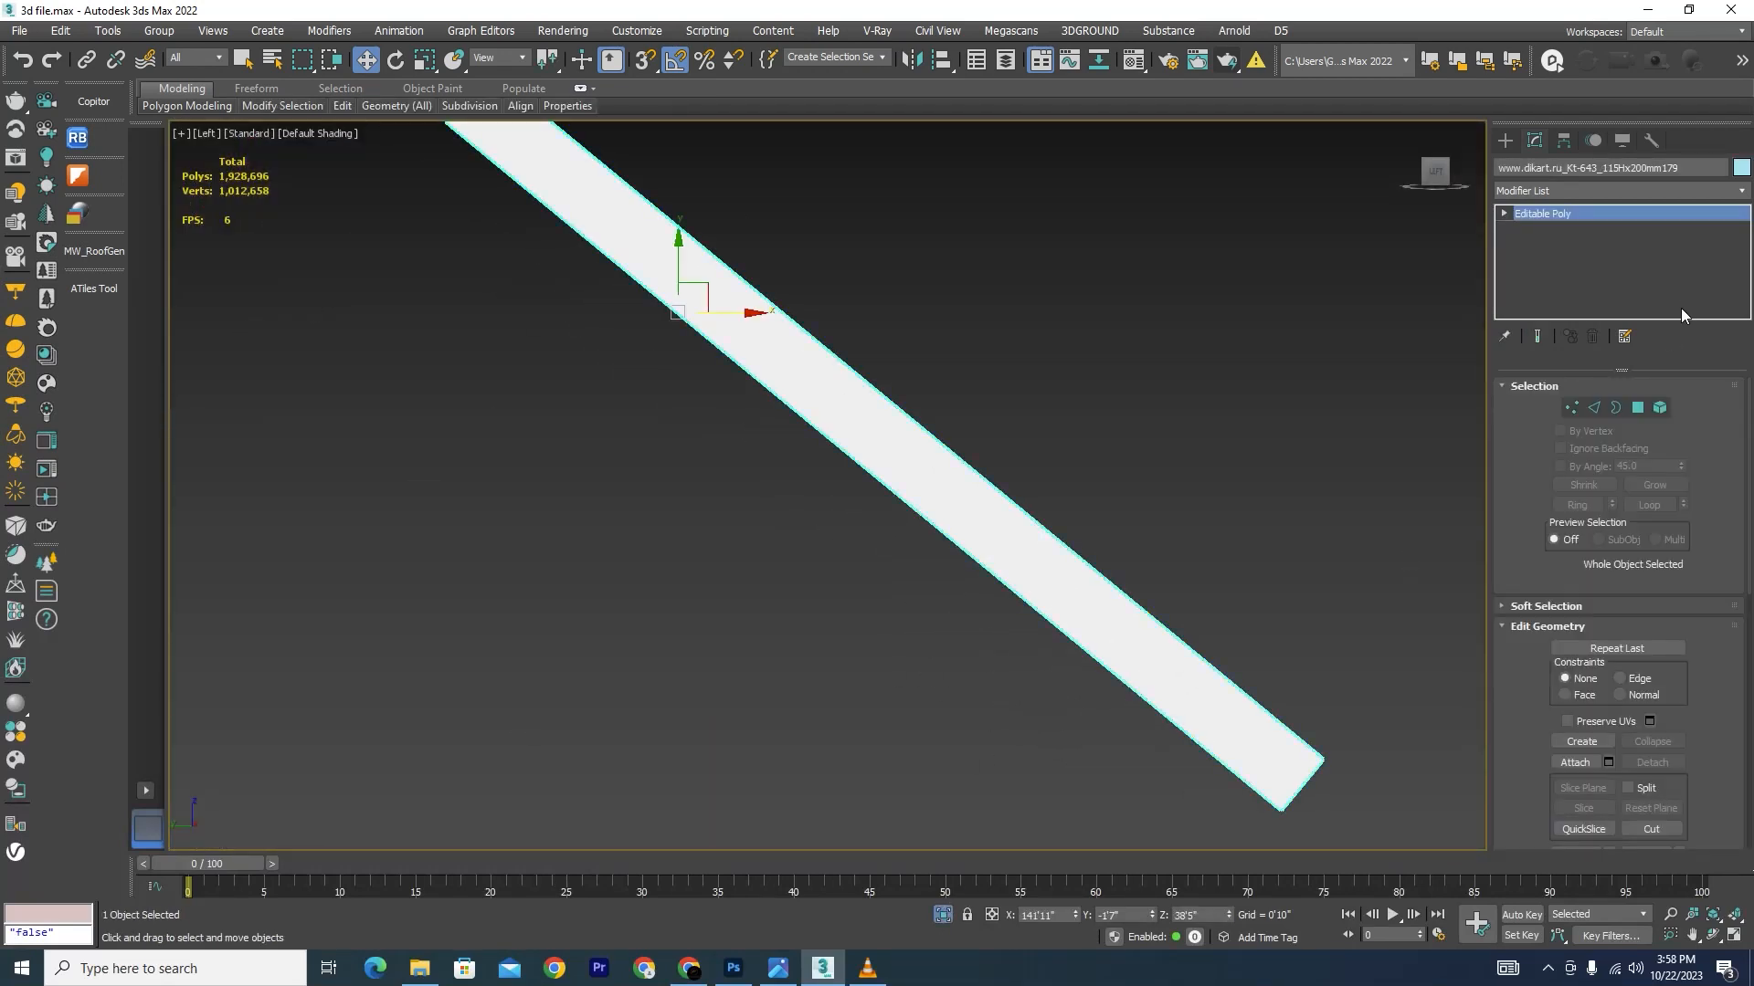
{"action": "left_click", "coordinate": [1661, 407]}
{"action": "left_click", "coordinate": [1242, 716]}
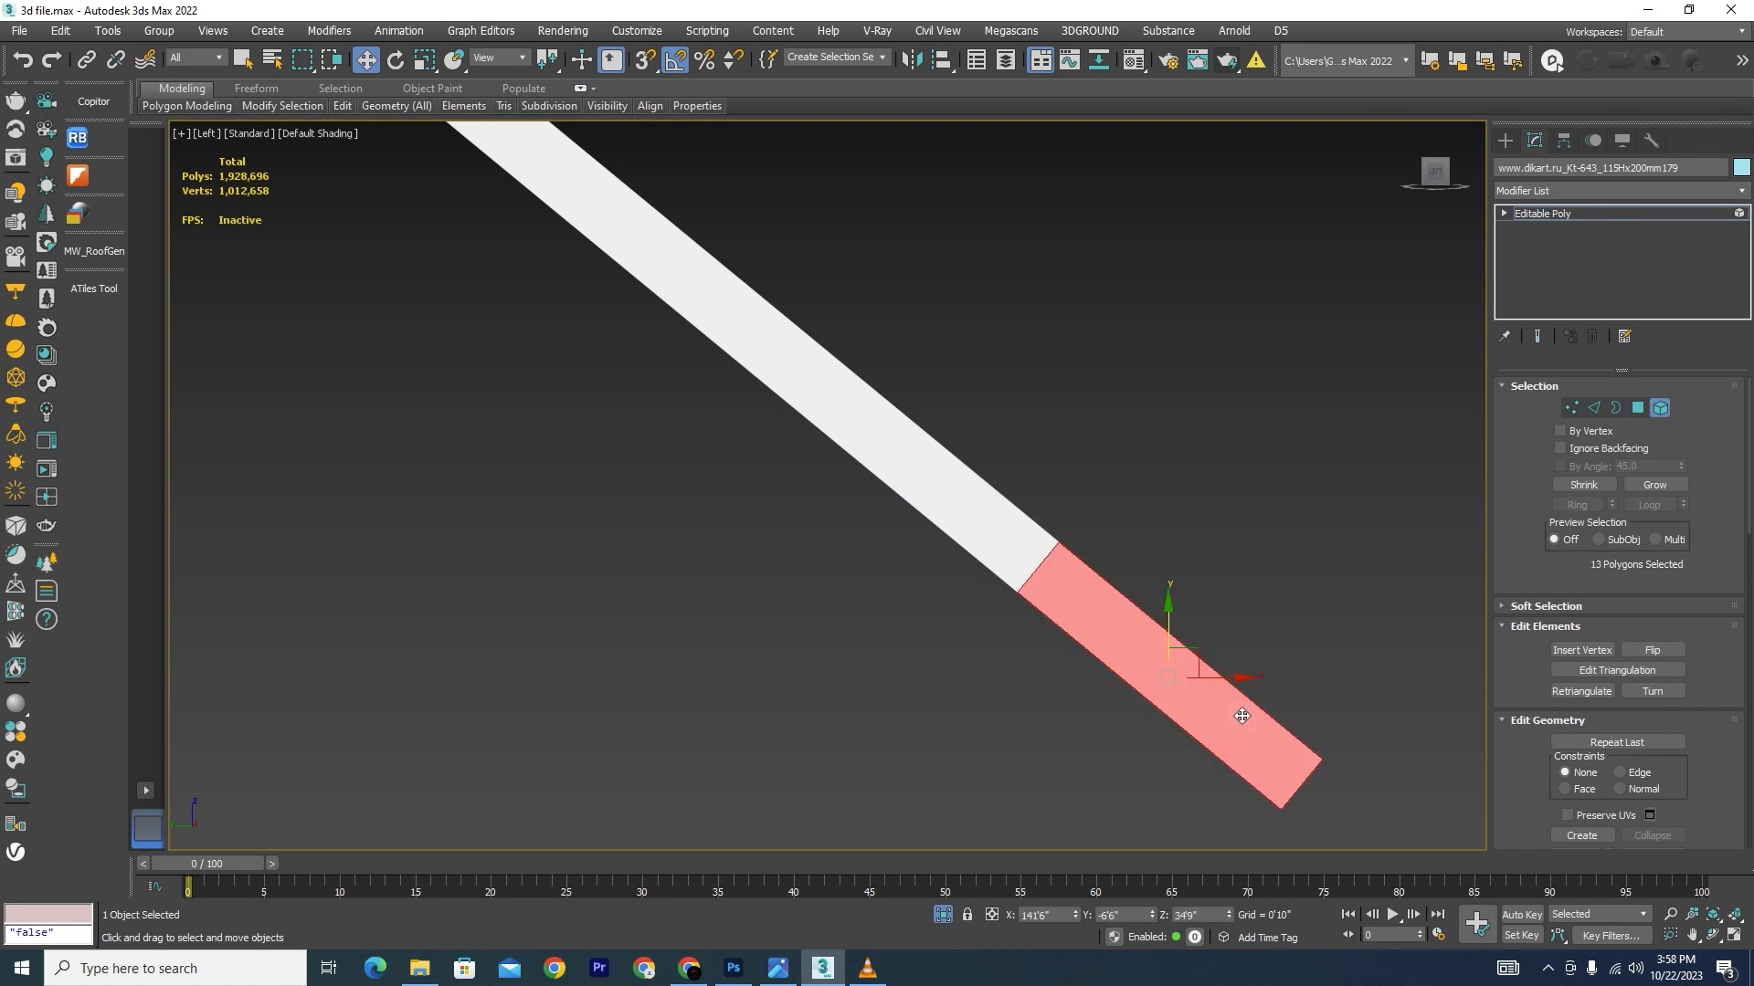
{"action": "key", "text": "Delete"}
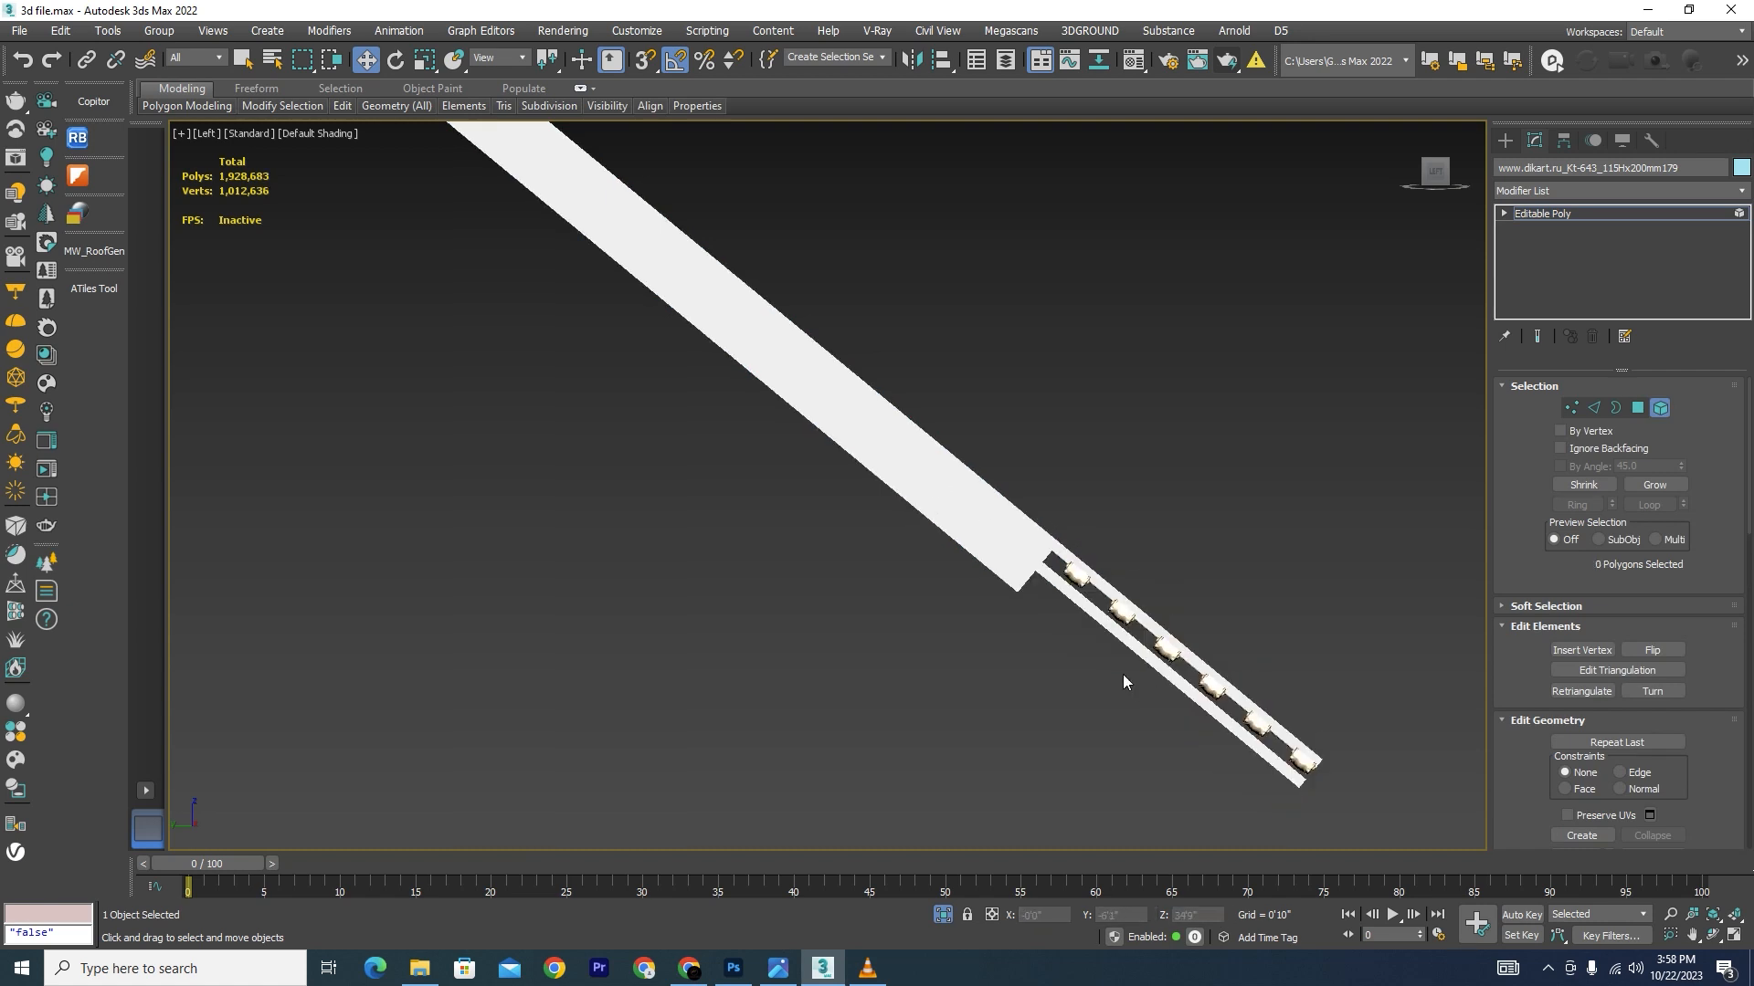
{"action": "left_click", "coordinate": [967, 522]}
{"action": "key", "text": "Delete"}
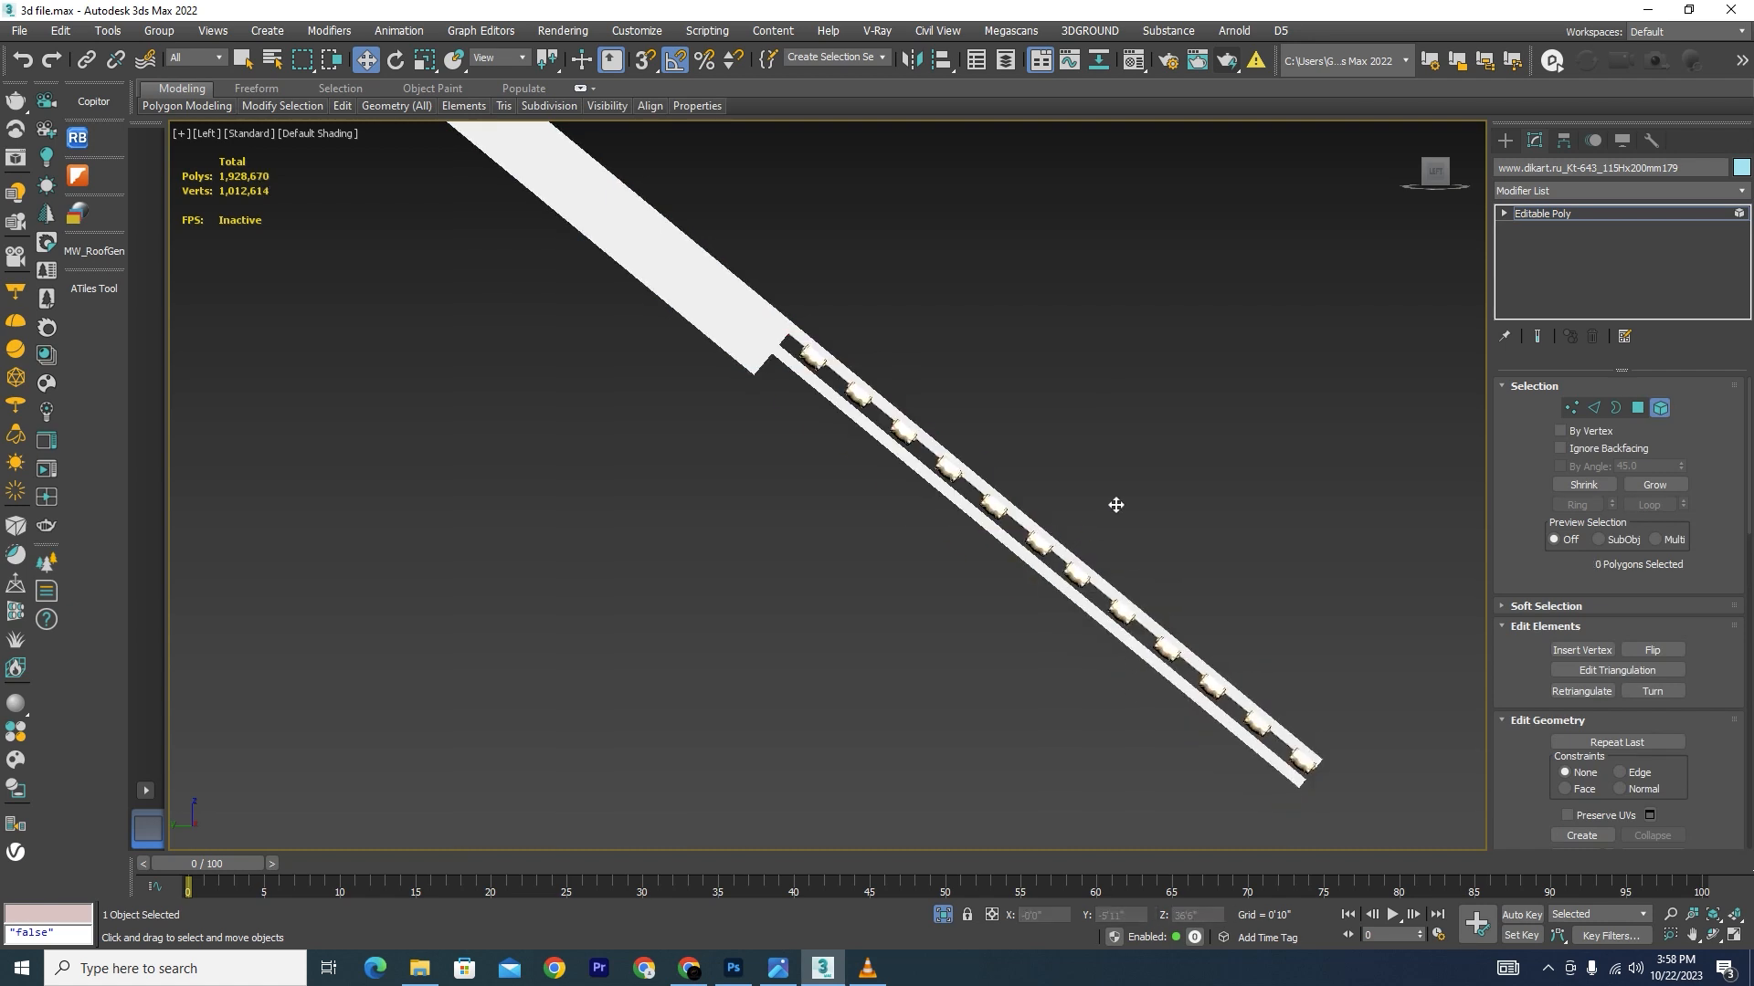
Step: Delete the next four flat backing elements of the same moulding, continuing up the slope past the ridge crossing
{"action": "scroll", "coordinate": [1118, 511], "scroll_direction": "down", "scroll_amount": 3}
{"action": "scroll", "coordinate": [1096, 557], "scroll_direction": "up", "scroll_amount": 5}
{"action": "left_click", "coordinate": [1132, 632]}
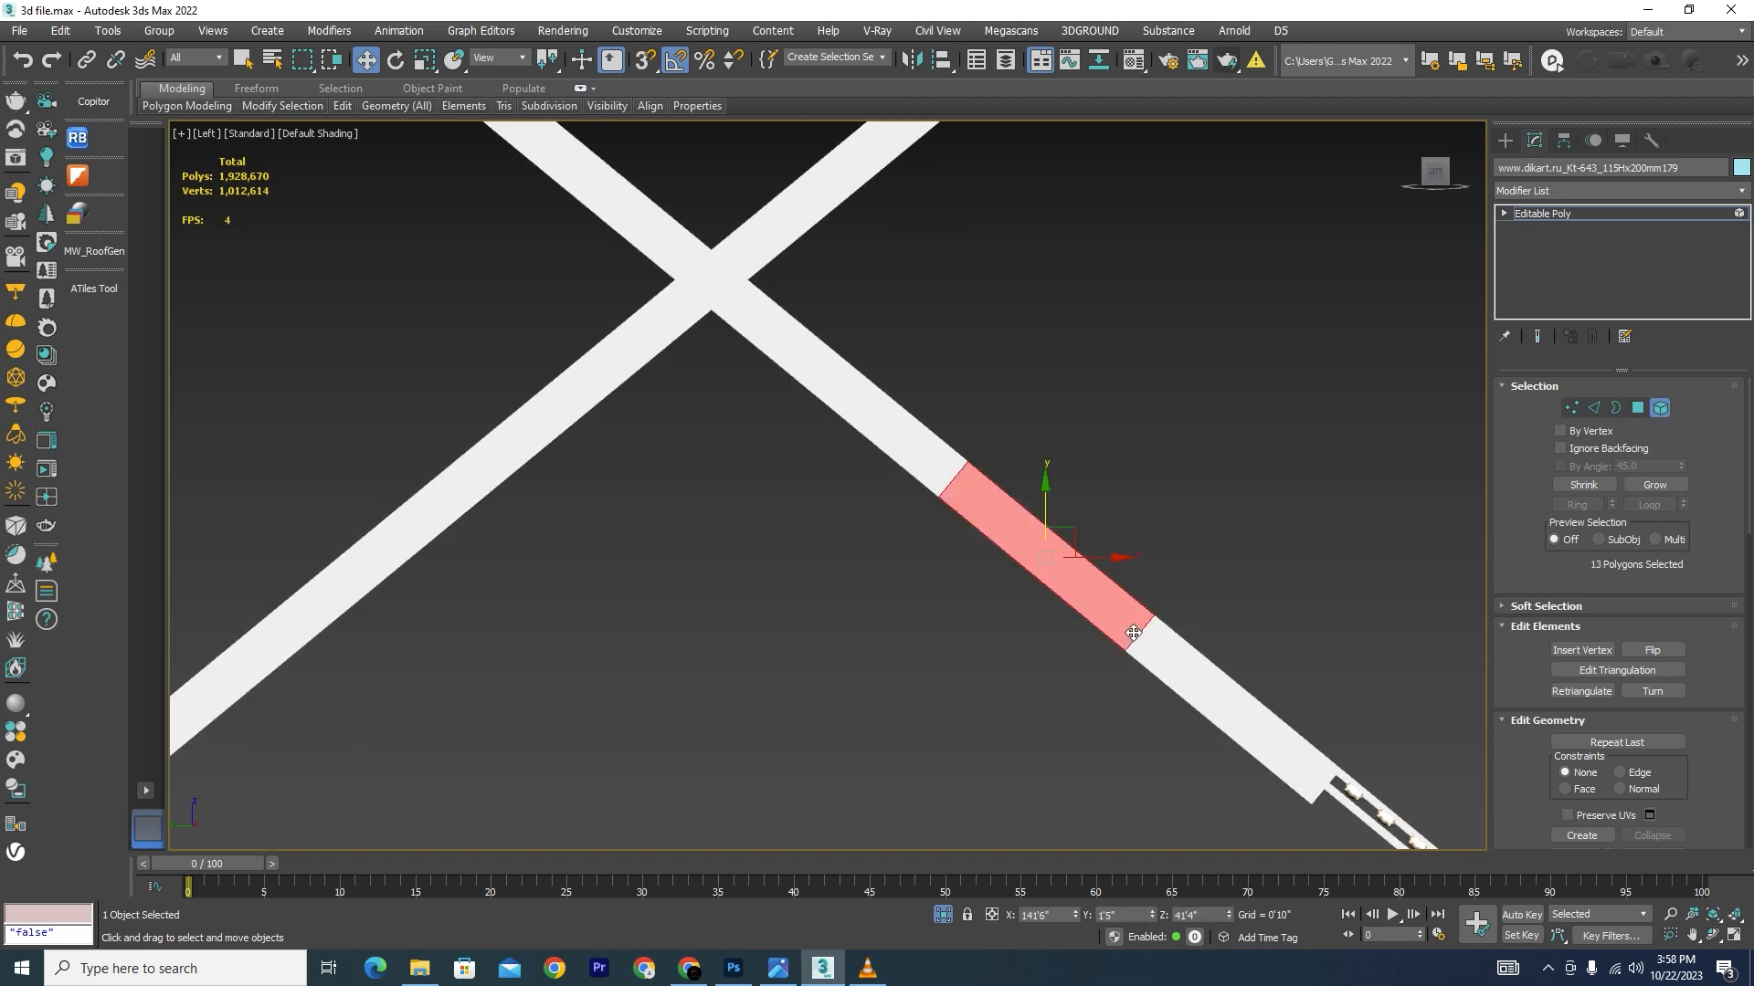
{"action": "key", "text": "Delete"}
{"action": "left_click", "coordinate": [1213, 700]}
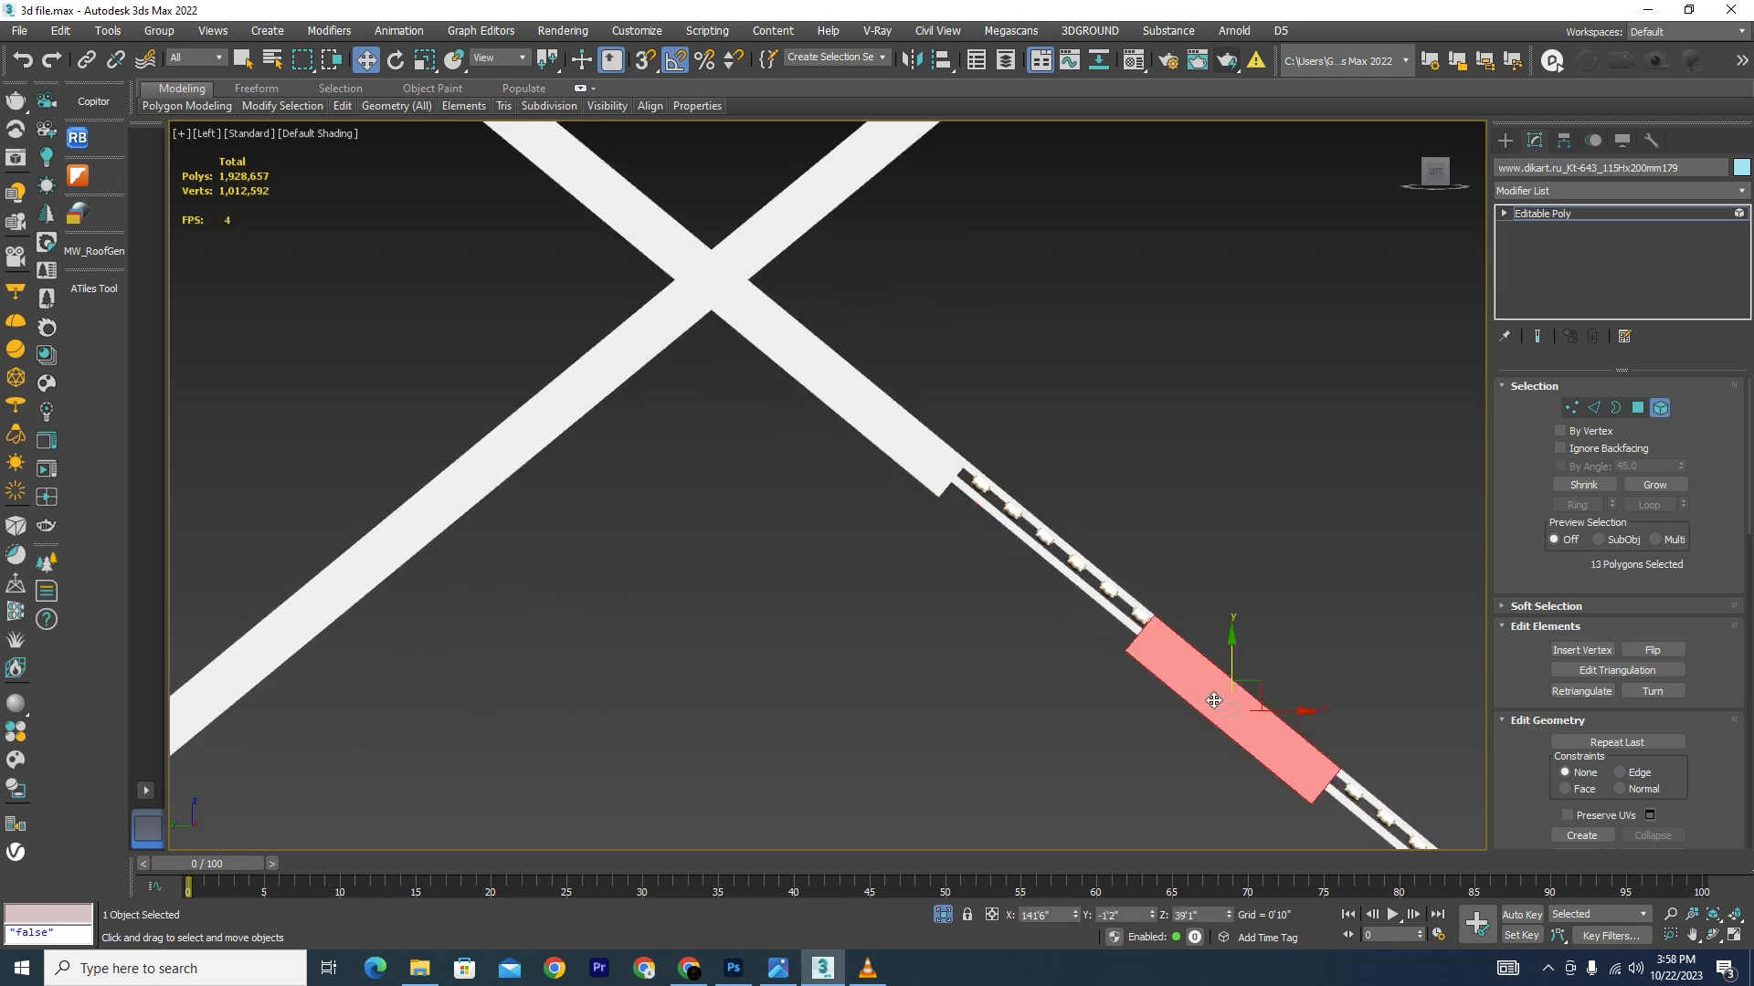
{"action": "key", "text": "Delete"}
{"action": "left_click", "coordinate": [893, 436]}
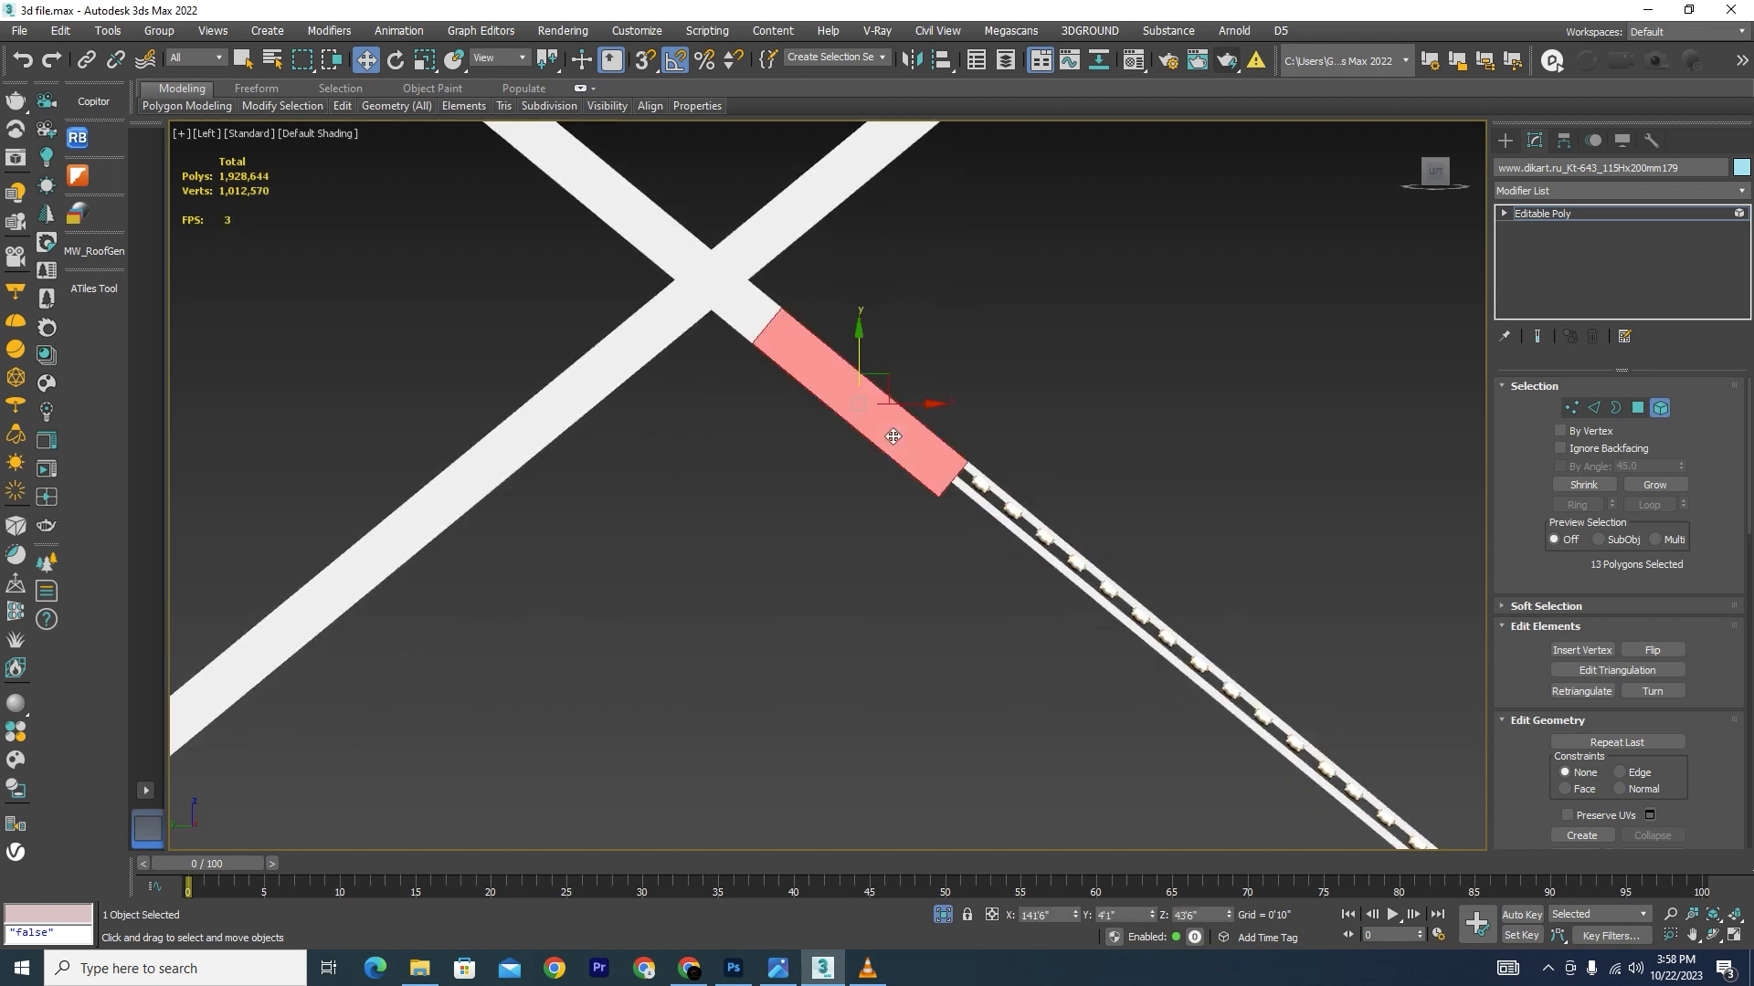
{"action": "key", "text": "Delete"}
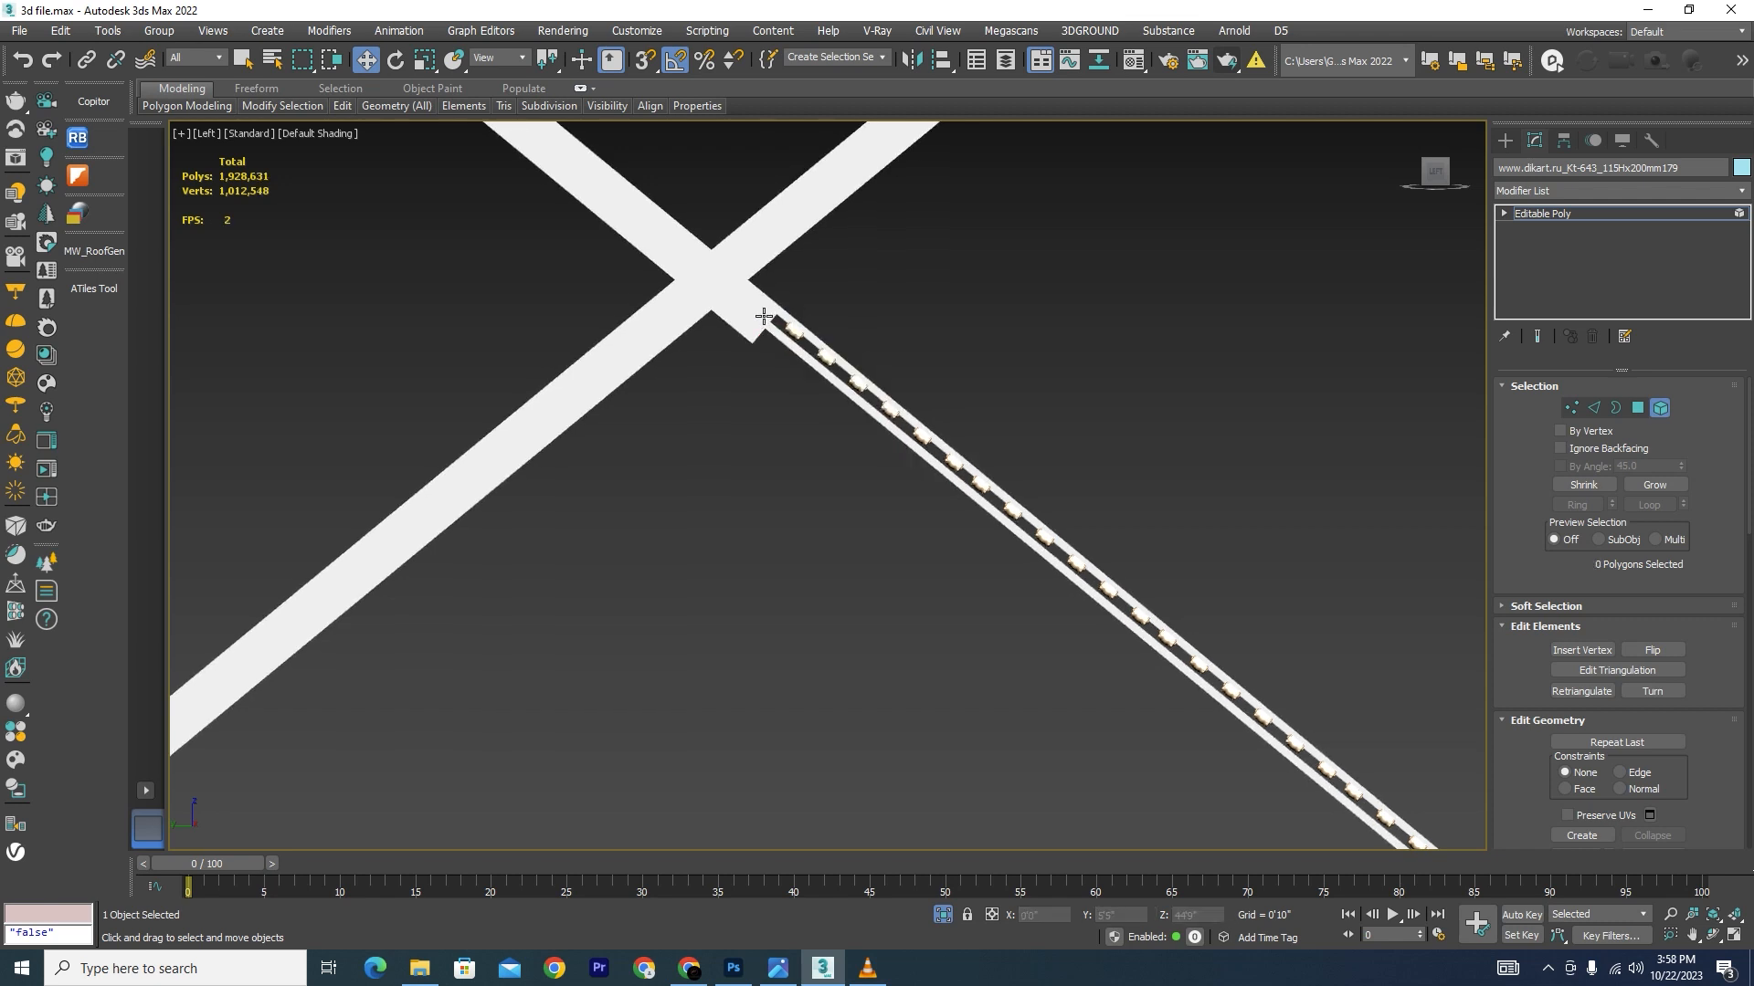
{"action": "left_click", "coordinate": [765, 317]}
{"action": "key", "text": "Delete"}
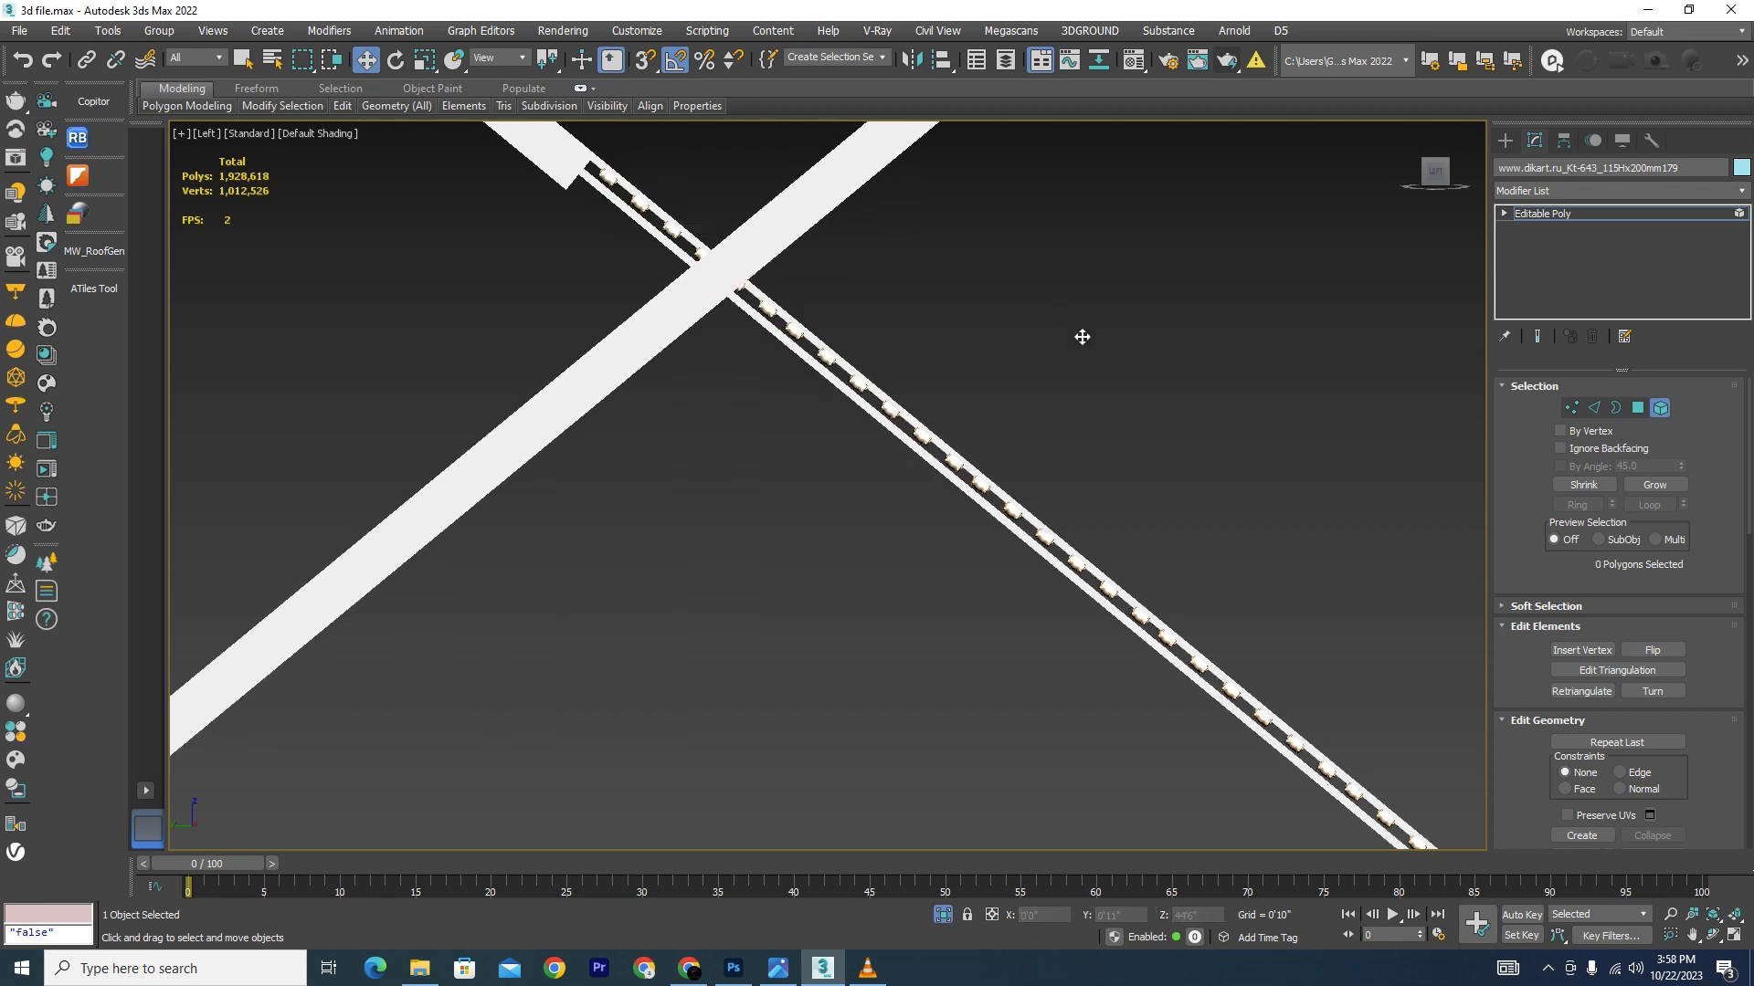
Step: Switch element editing to the moulding that rises to the right and delete its three uppermost flat backing elements
{"action": "scroll", "coordinate": [1107, 348], "scroll_direction": "down", "scroll_amount": 3}
{"action": "scroll", "coordinate": [980, 284], "scroll_direction": "up", "scroll_amount": 2}
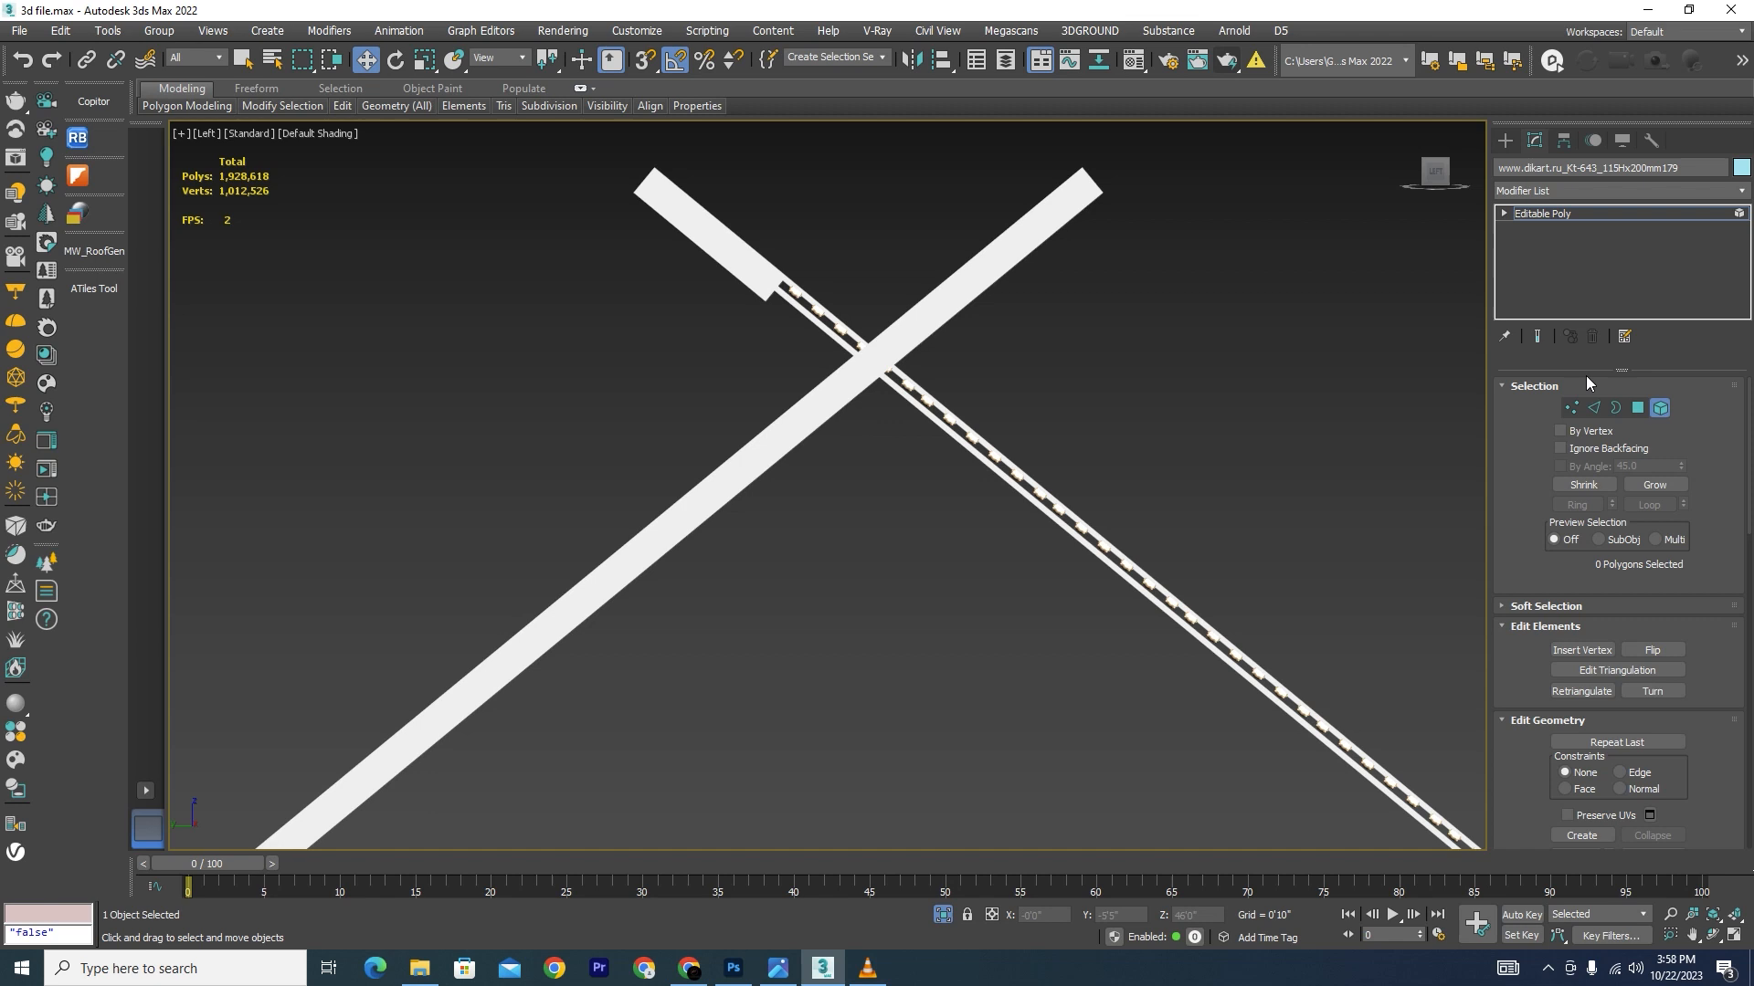
{"action": "left_click", "coordinate": [1660, 408]}
{"action": "left_click", "coordinate": [1371, 396]}
{"action": "left_click", "coordinate": [990, 274]}
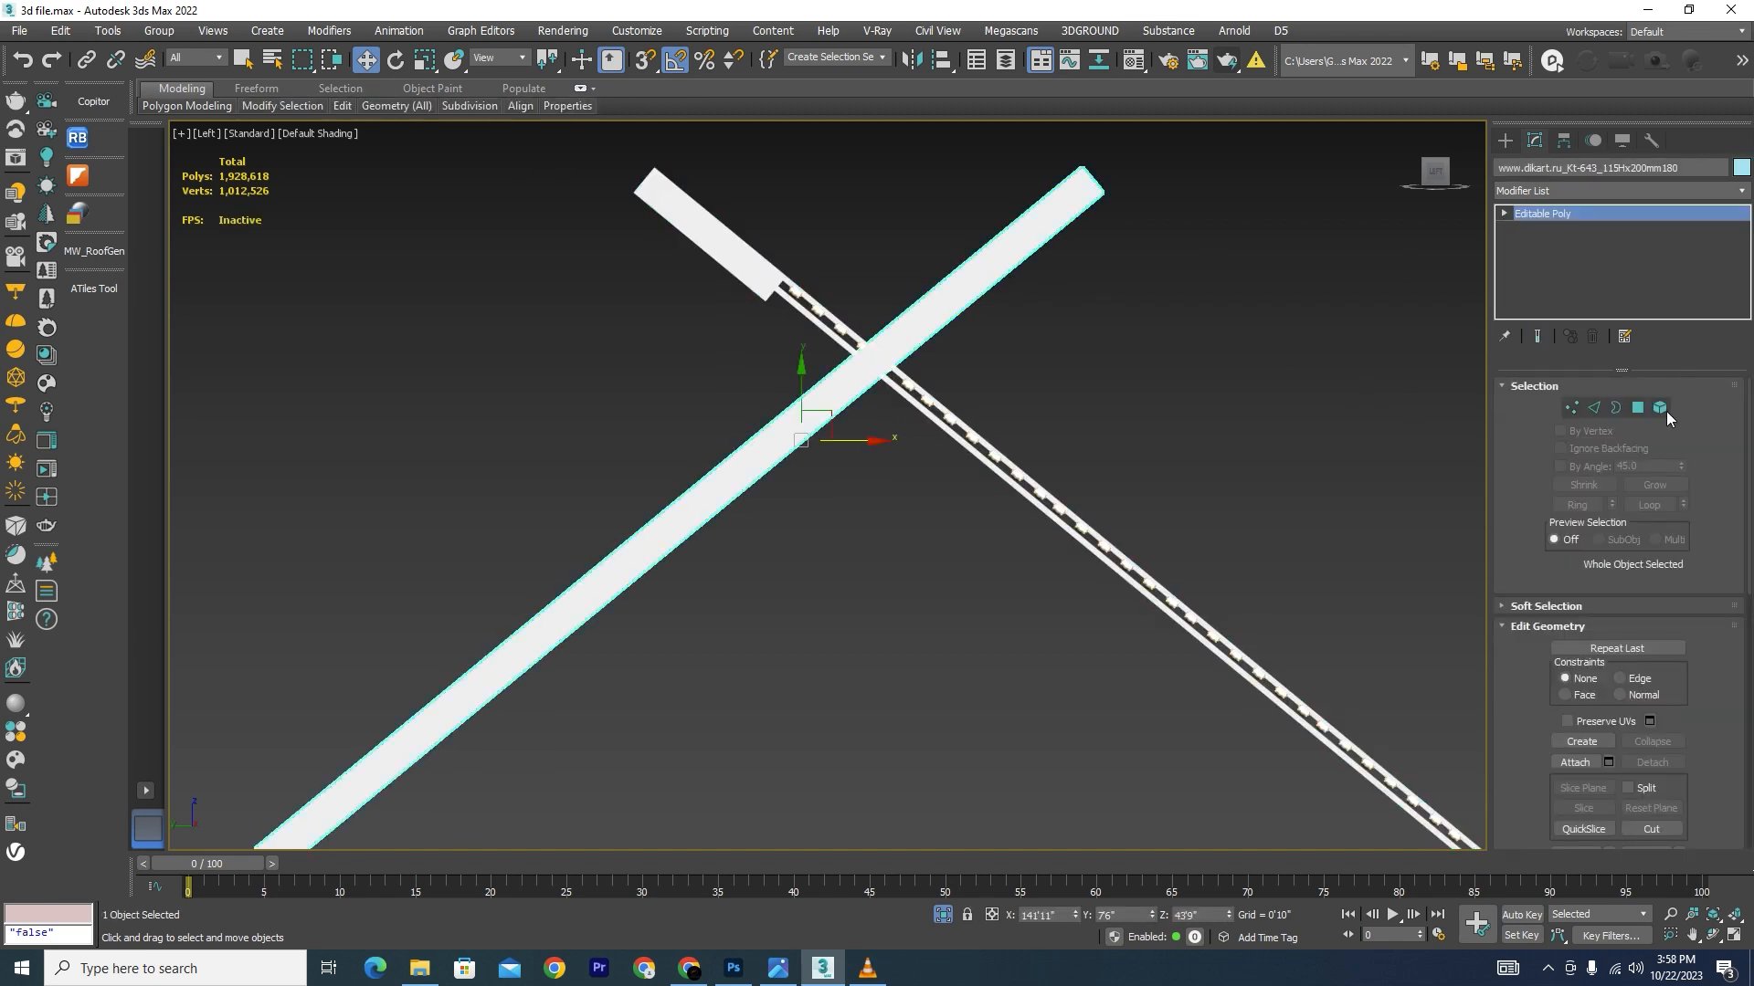
{"action": "left_click", "coordinate": [1660, 407]}
{"action": "left_click", "coordinate": [976, 278]}
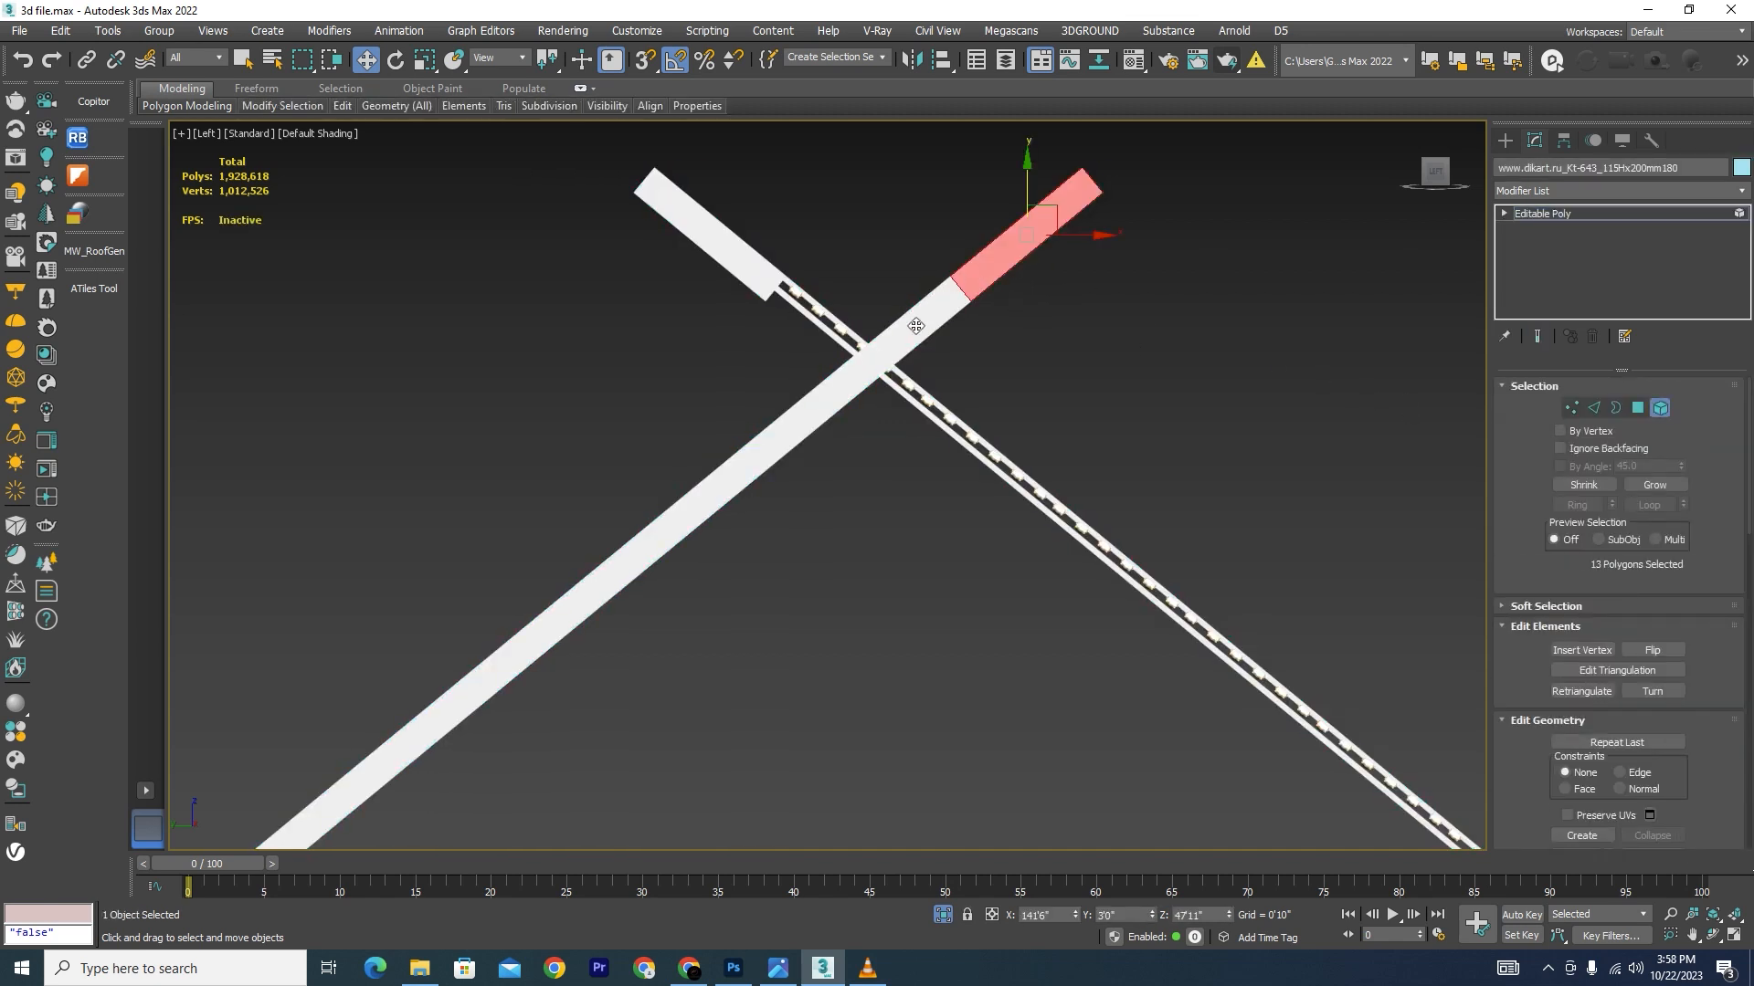
{"action": "key", "text": "Delete"}
{"action": "left_click", "coordinate": [831, 393]}
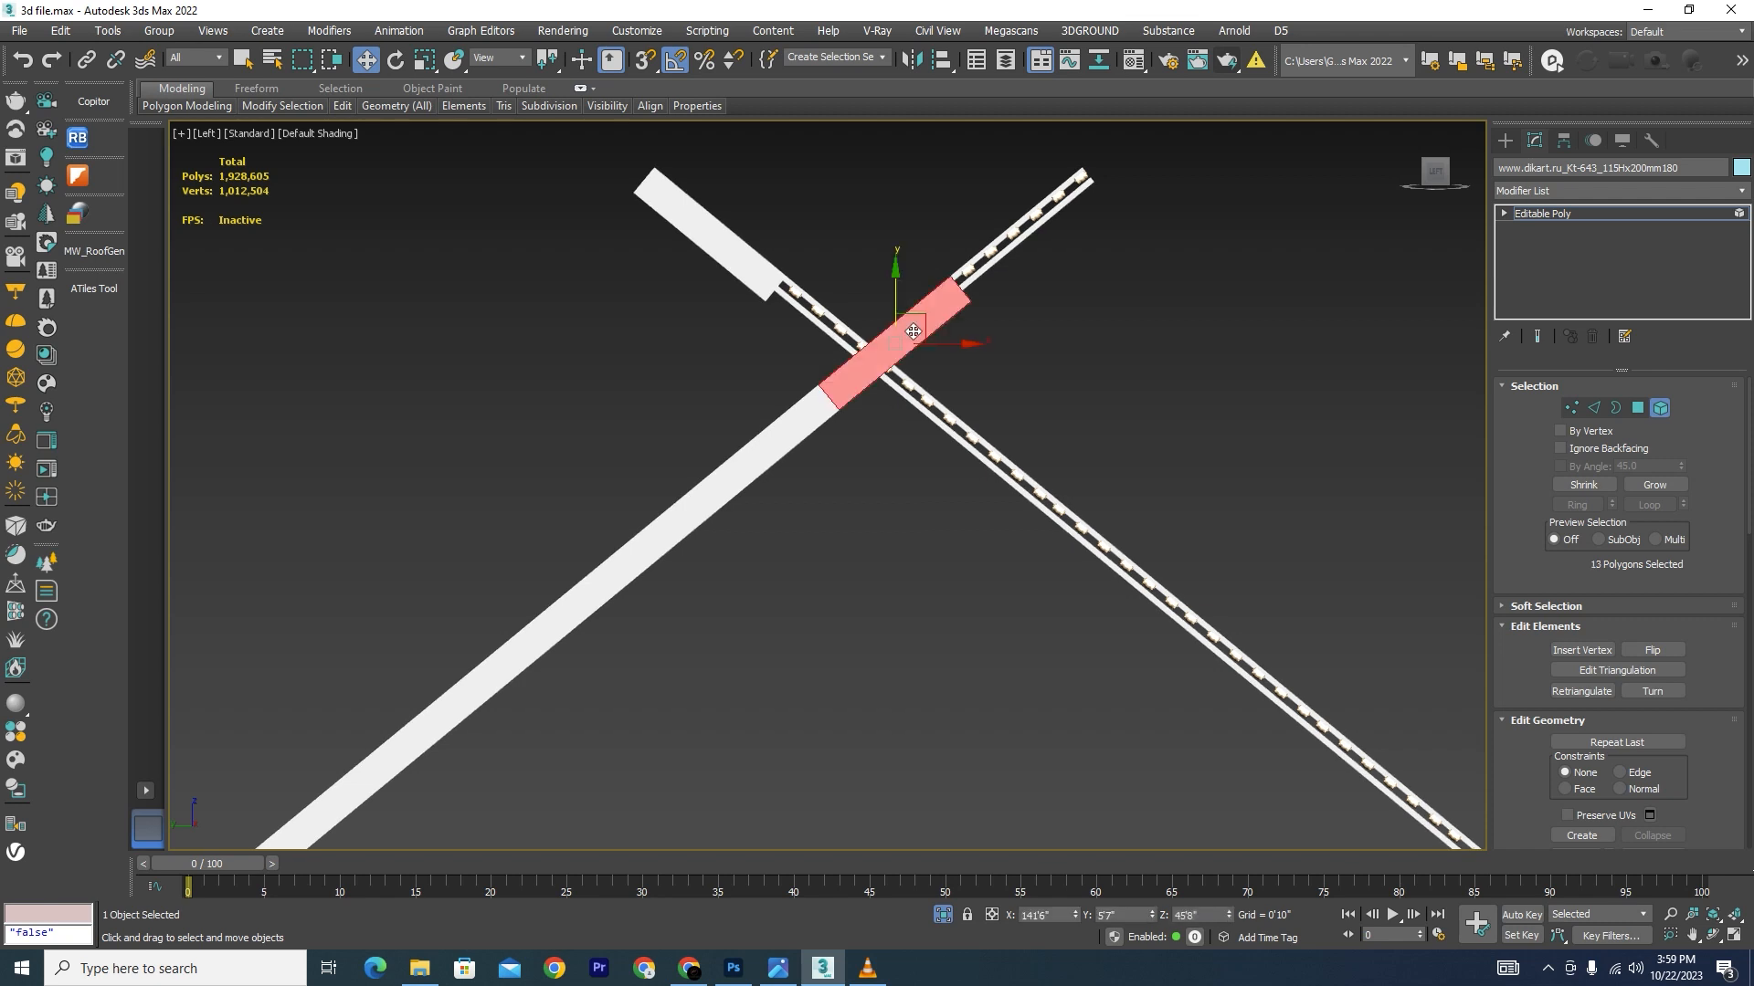
{"action": "key", "text": "Delete"}
{"action": "left_click", "coordinate": [800, 423]}
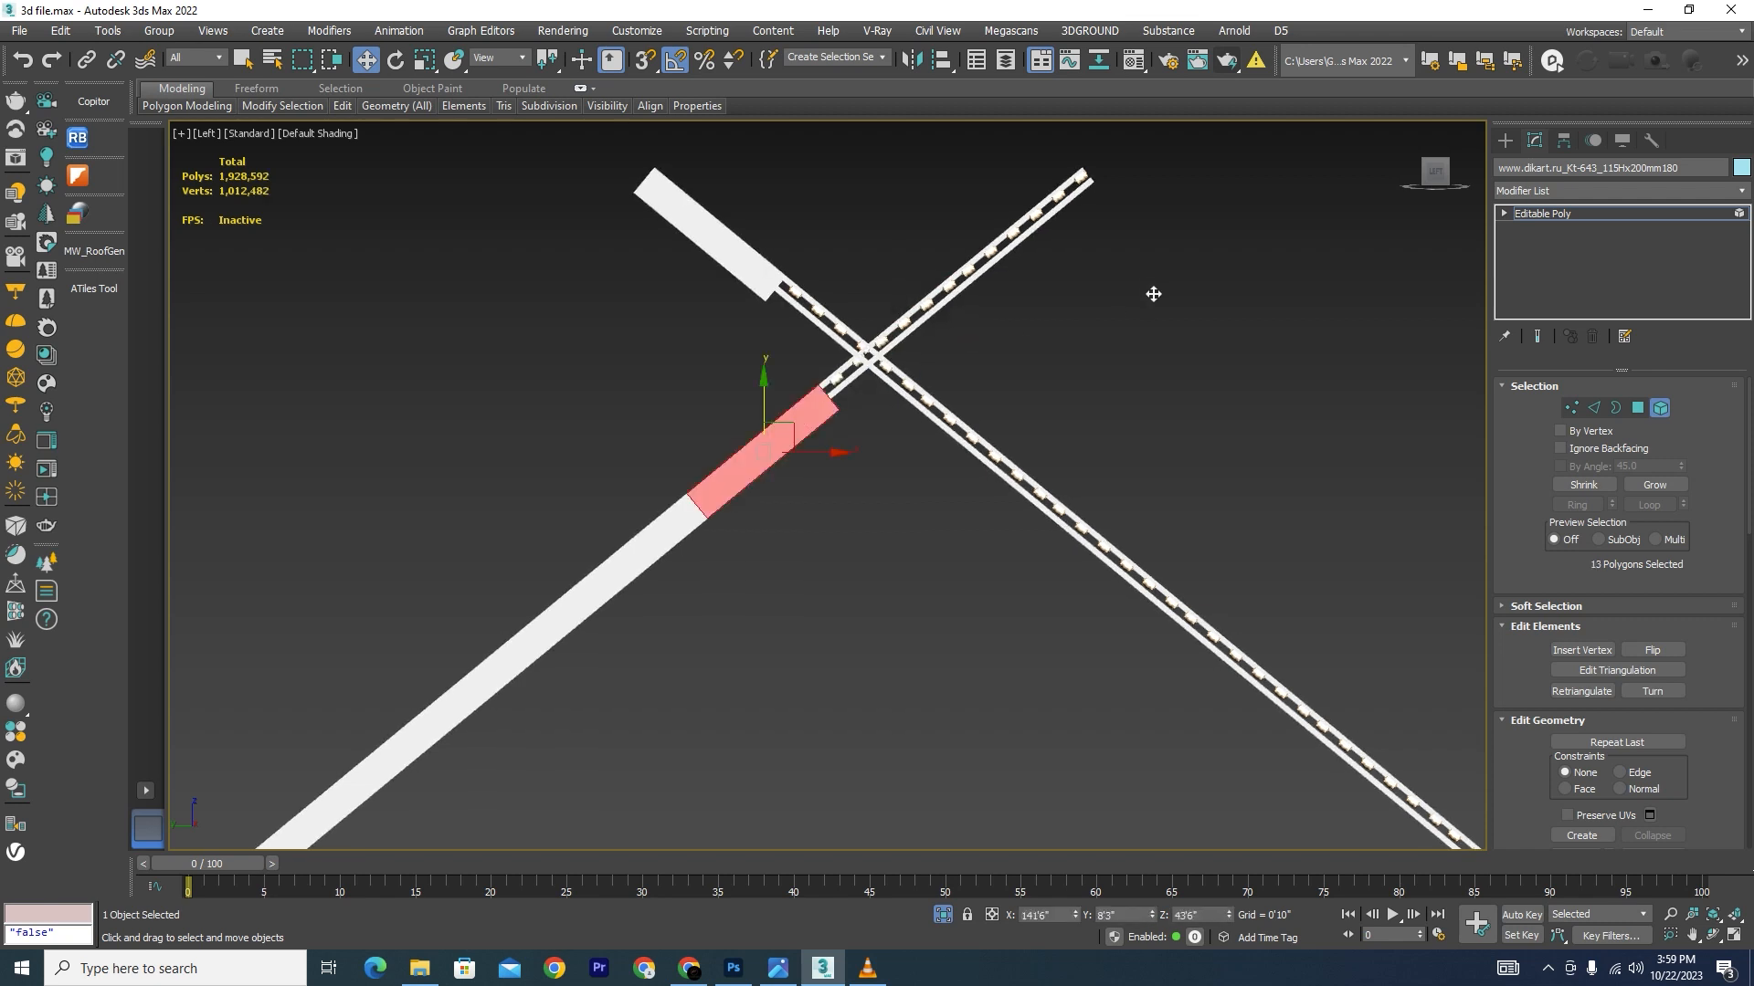
{"action": "key", "text": "Delete"}
Step: Delete the next two flat backing elements of this moulding, continuing down the slope below the ridge crossing
{"action": "scroll", "coordinate": [1142, 279], "scroll_direction": "down", "scroll_amount": 2}
{"action": "scroll", "coordinate": [640, 585], "scroll_direction": "up", "scroll_amount": 4}
{"action": "left_click", "coordinate": [827, 445]}
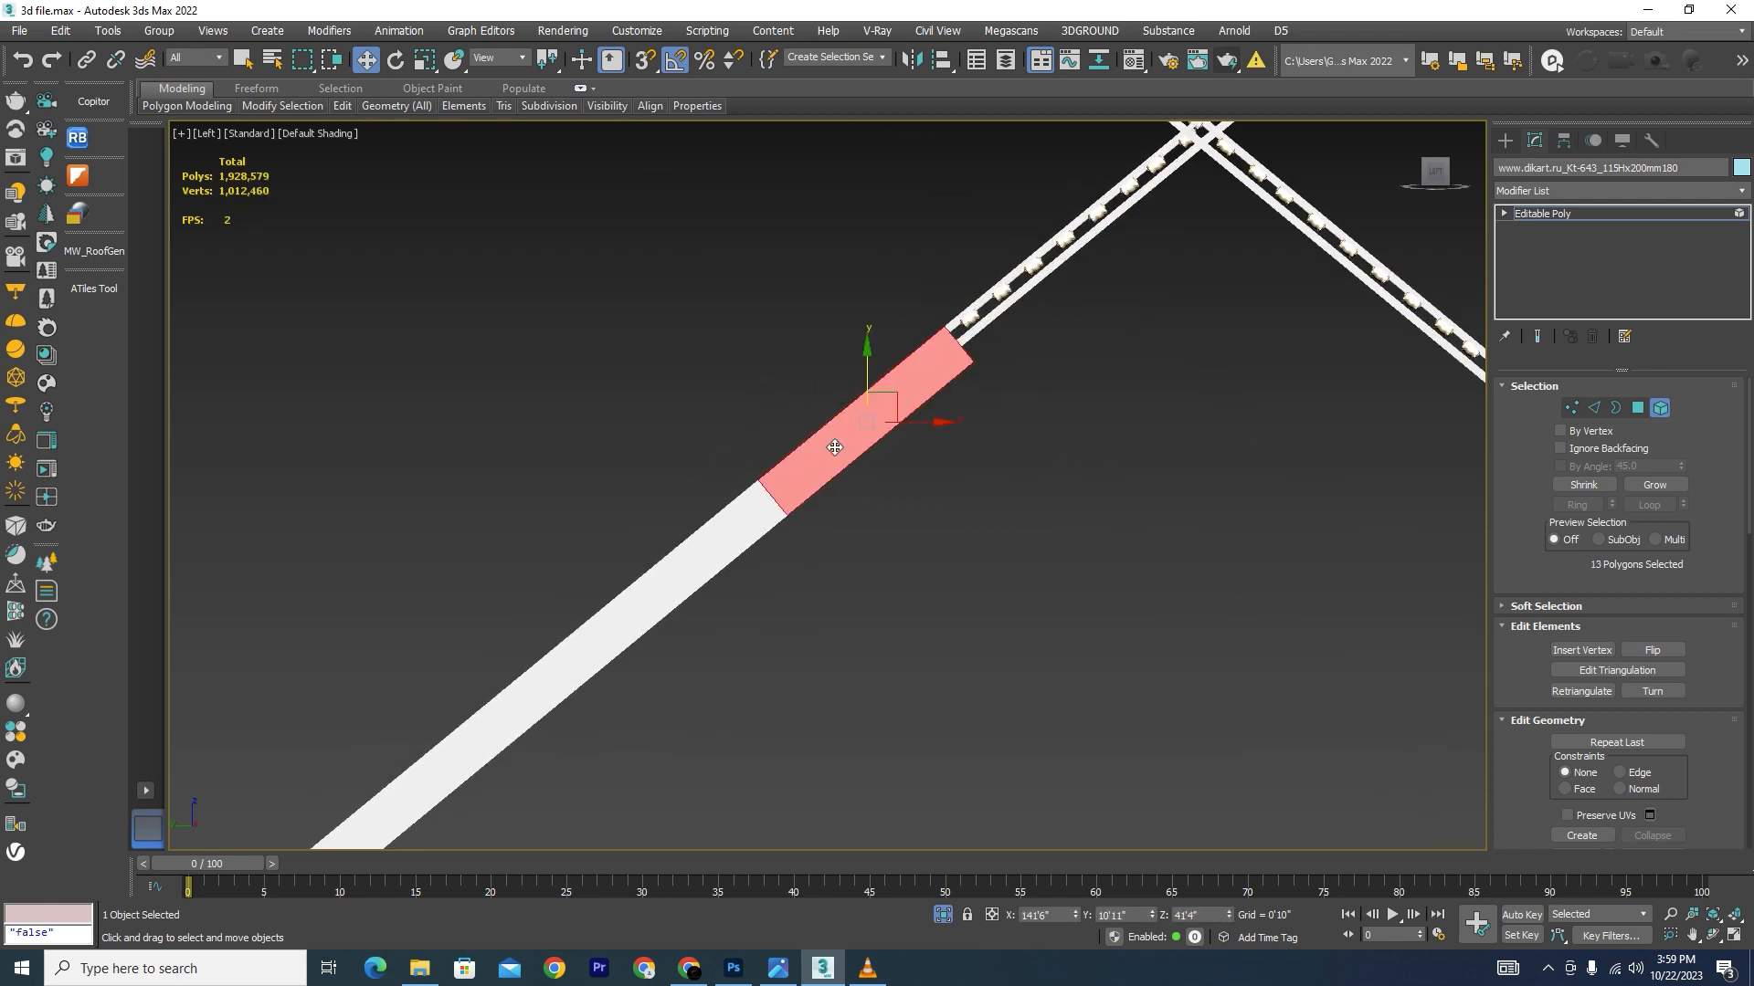
{"action": "key", "text": "Delete"}
{"action": "left_click", "coordinate": [700, 560]}
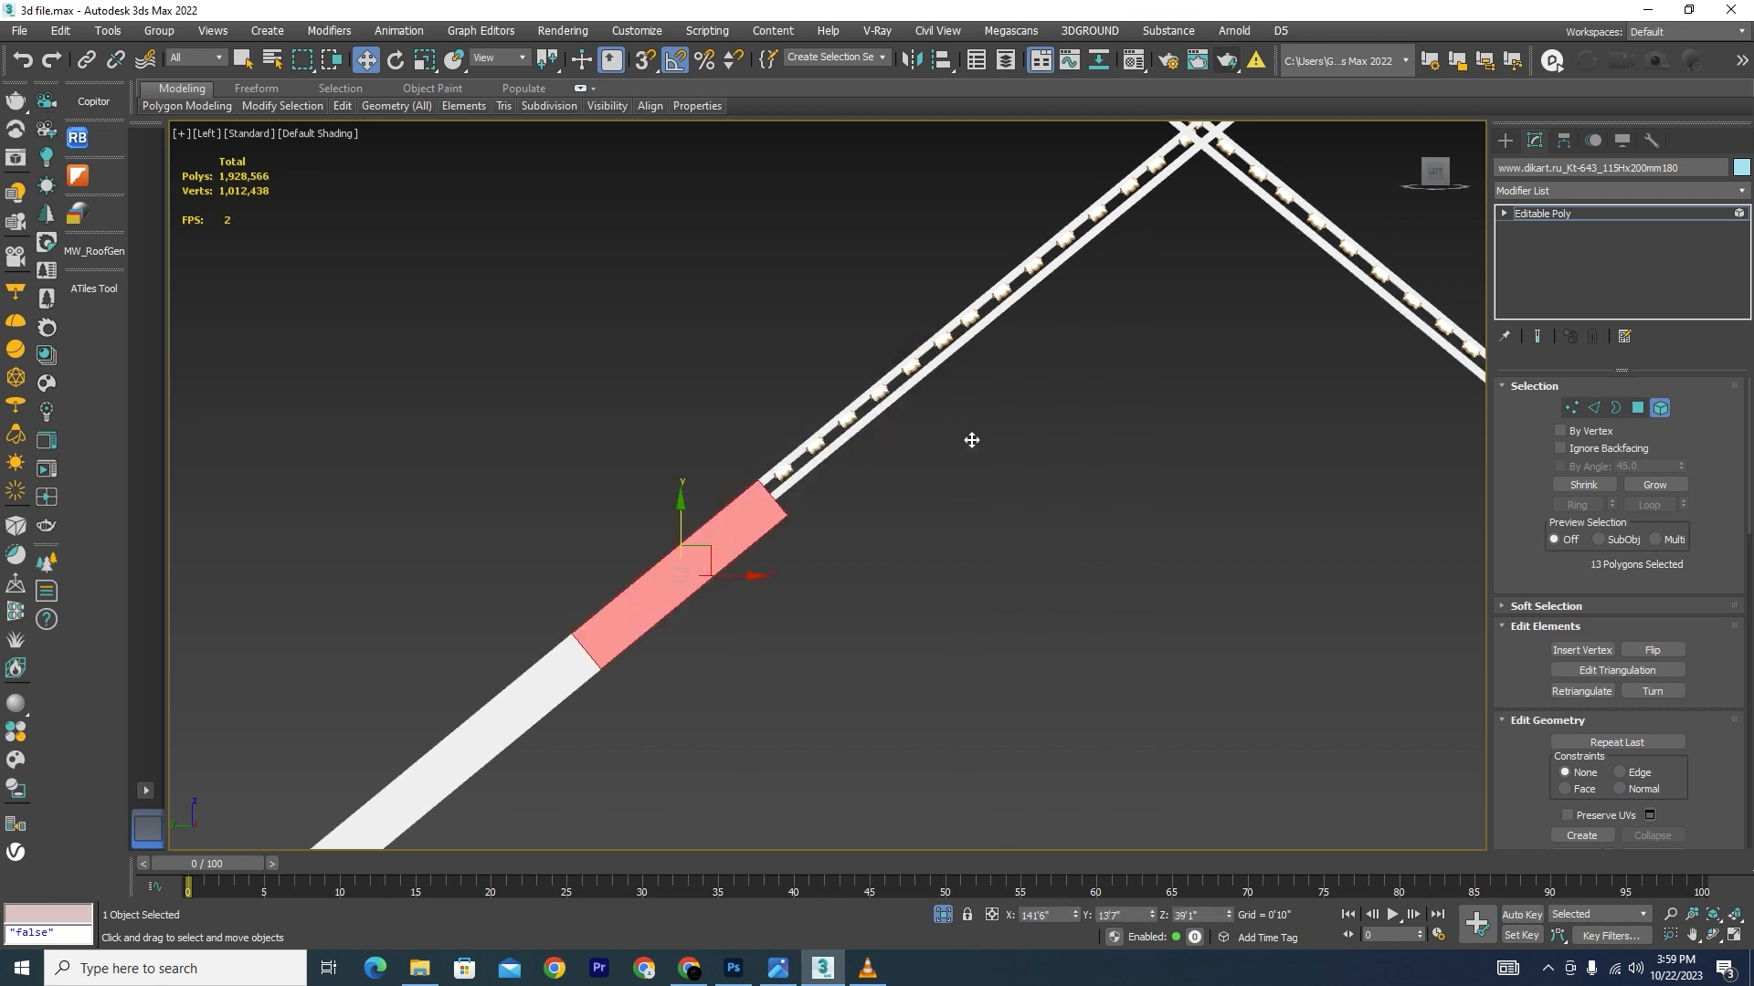
{"action": "key", "text": "Delete"}
Step: Delete the last two flat backing elements at the moulding's lower eave end
{"action": "scroll", "coordinate": [940, 450], "scroll_direction": "down", "scroll_amount": 2}
{"action": "scroll", "coordinate": [908, 521], "scroll_direction": "up", "scroll_amount": 3}
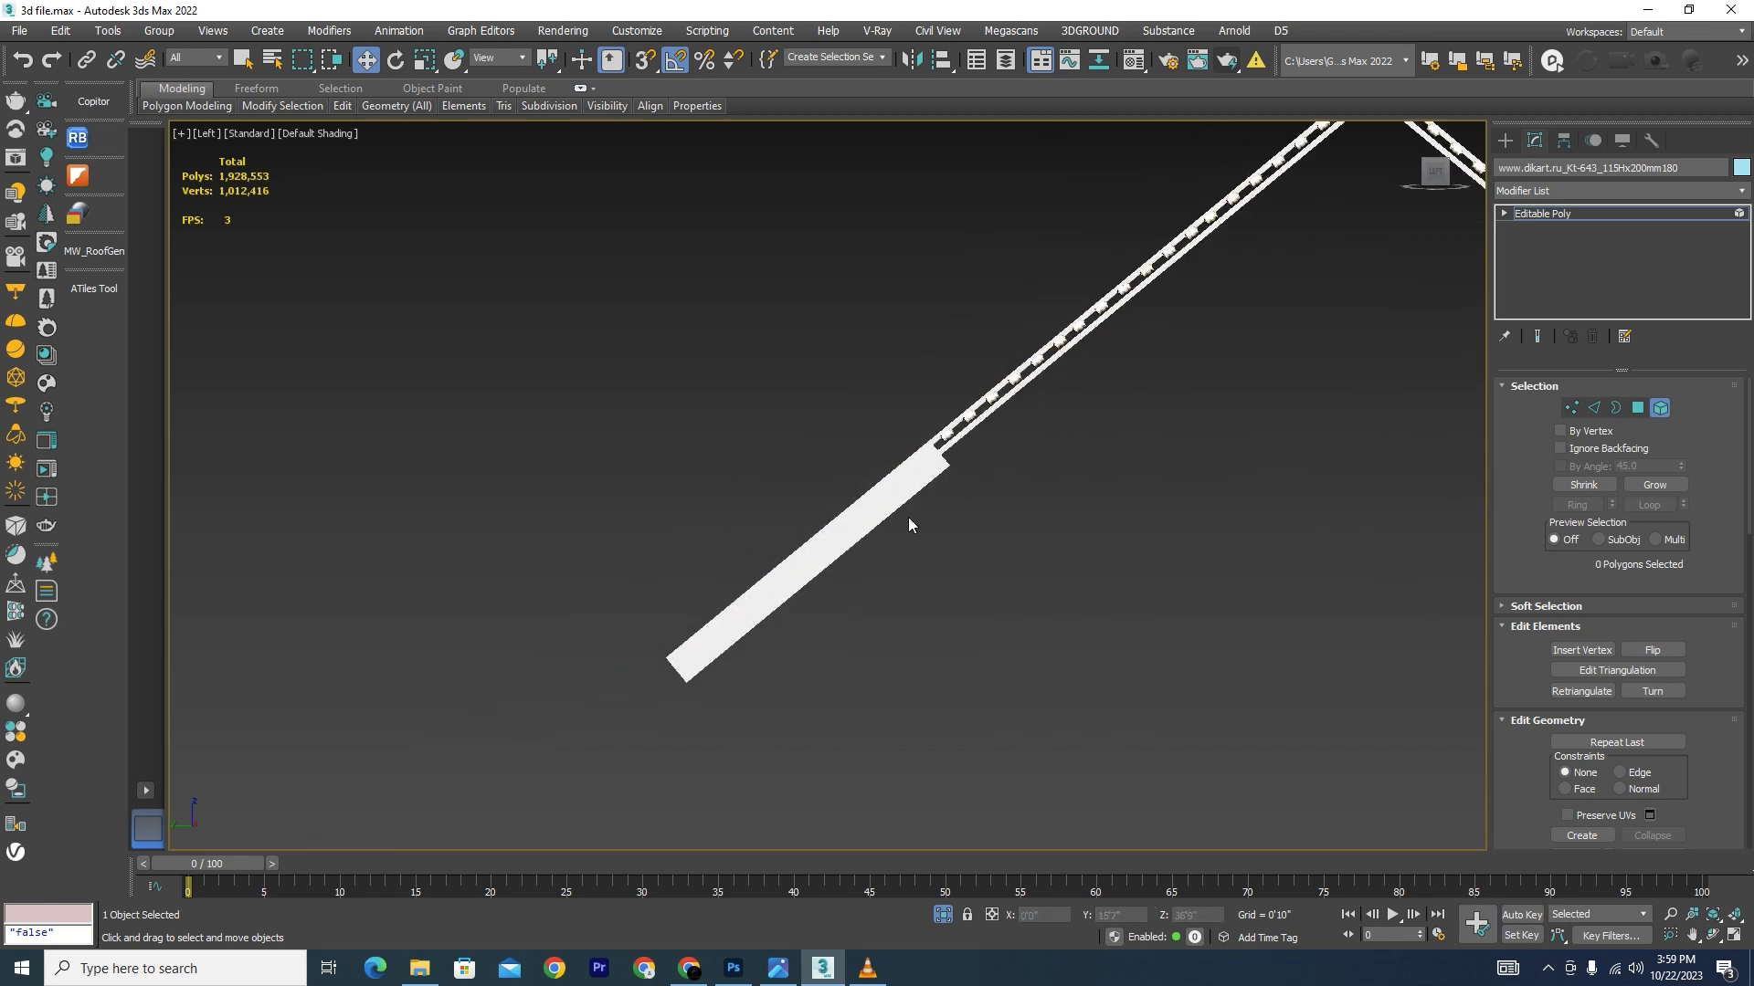
{"action": "left_click", "coordinate": [880, 496]}
{"action": "key", "text": "Delete"}
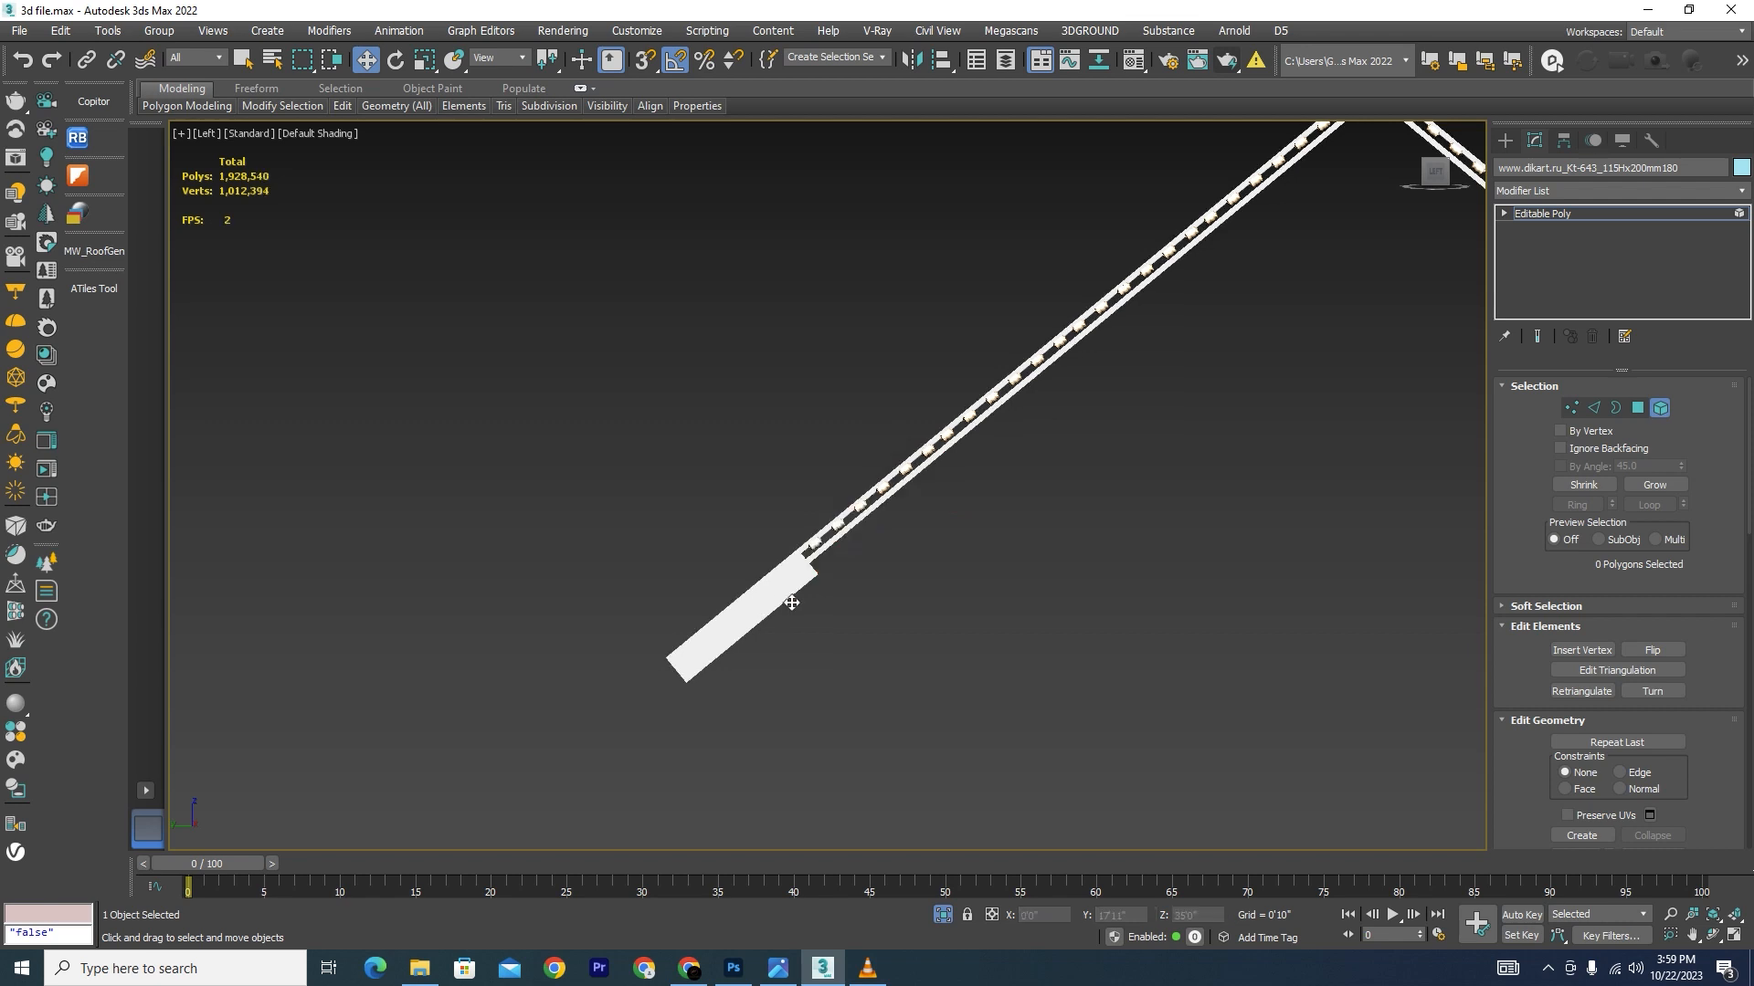
{"action": "left_click", "coordinate": [781, 596]}
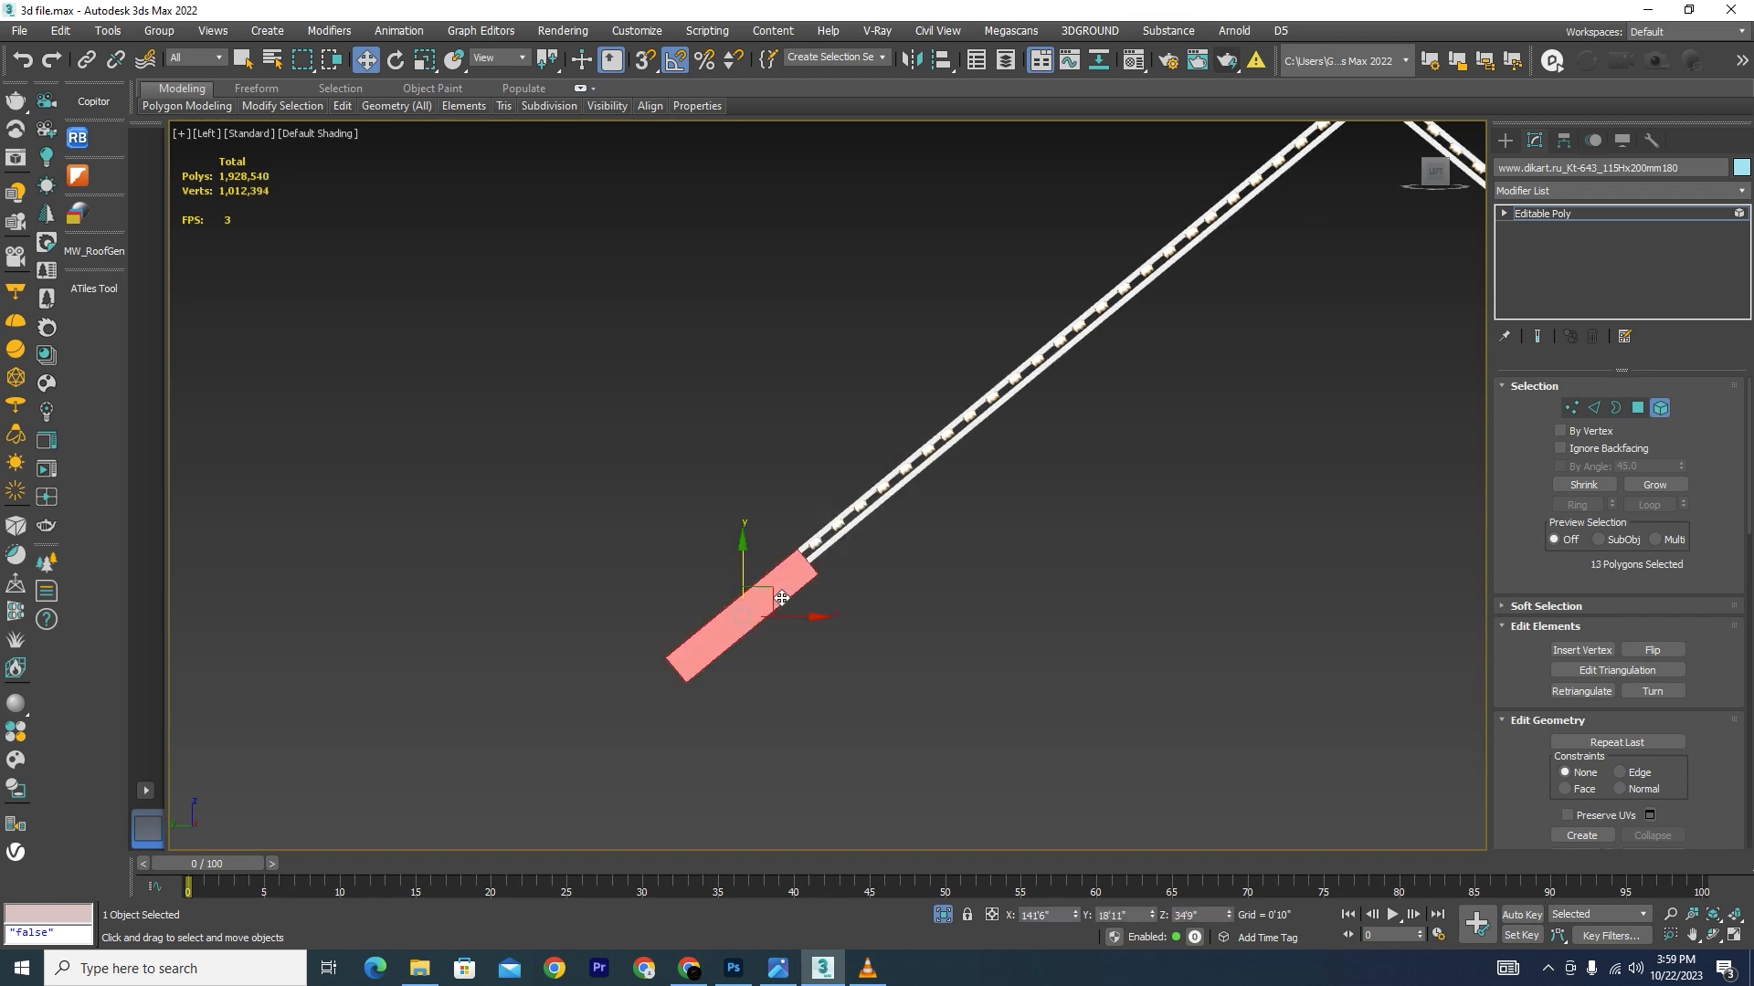
{"action": "key", "text": "Delete"}
Step: Leave element editing, end the isolation, and isolate both mouldings together with the red swept gable trim
{"action": "left_click", "coordinate": [1659, 407]}
{"action": "scroll", "coordinate": [1002, 559], "scroll_direction": "down", "scroll_amount": 3}
{"action": "left_click_drag", "start_coordinate": [1274, 224], "coordinate": [884, 390]}
{"action": "left_click", "coordinate": [943, 916]}
{"action": "scroll", "coordinate": [1060, 412], "scroll_direction": "down", "scroll_amount": 6}
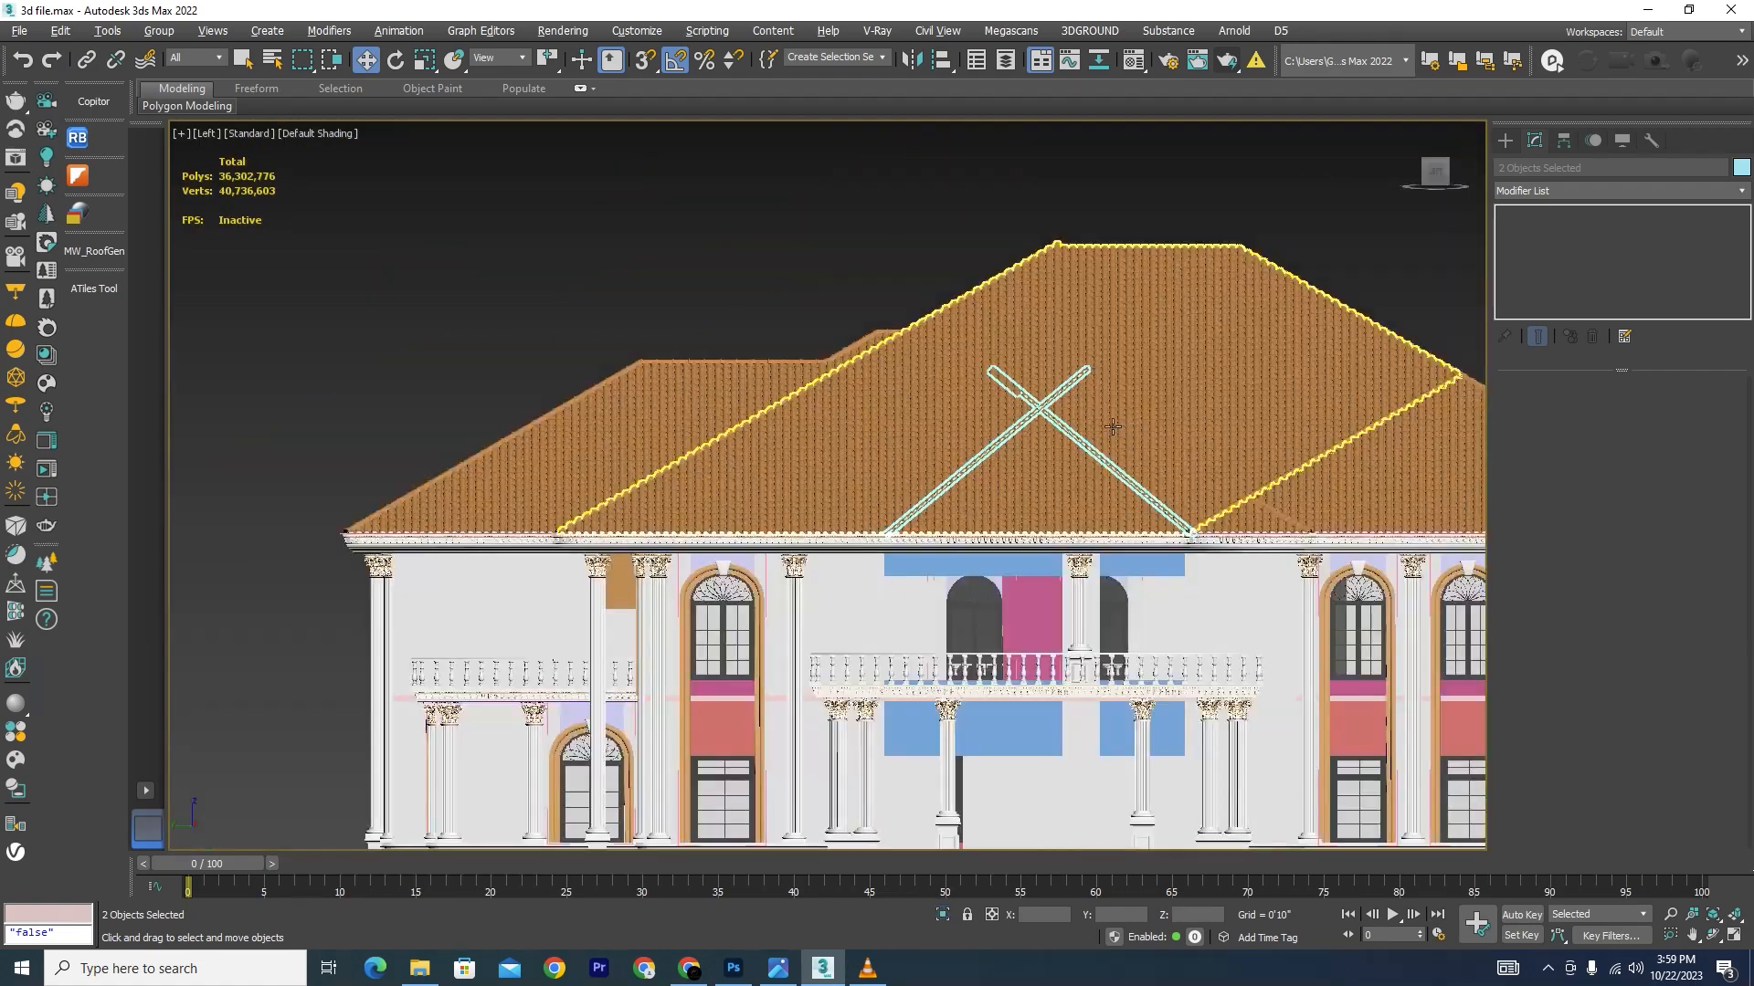
{"action": "middle_click_drag", "start_coordinate": [1112, 426], "coordinate": [895, 511], "text": "alt"}
{"action": "scroll", "coordinate": [1100, 356], "scroll_direction": "up", "scroll_amount": 8}
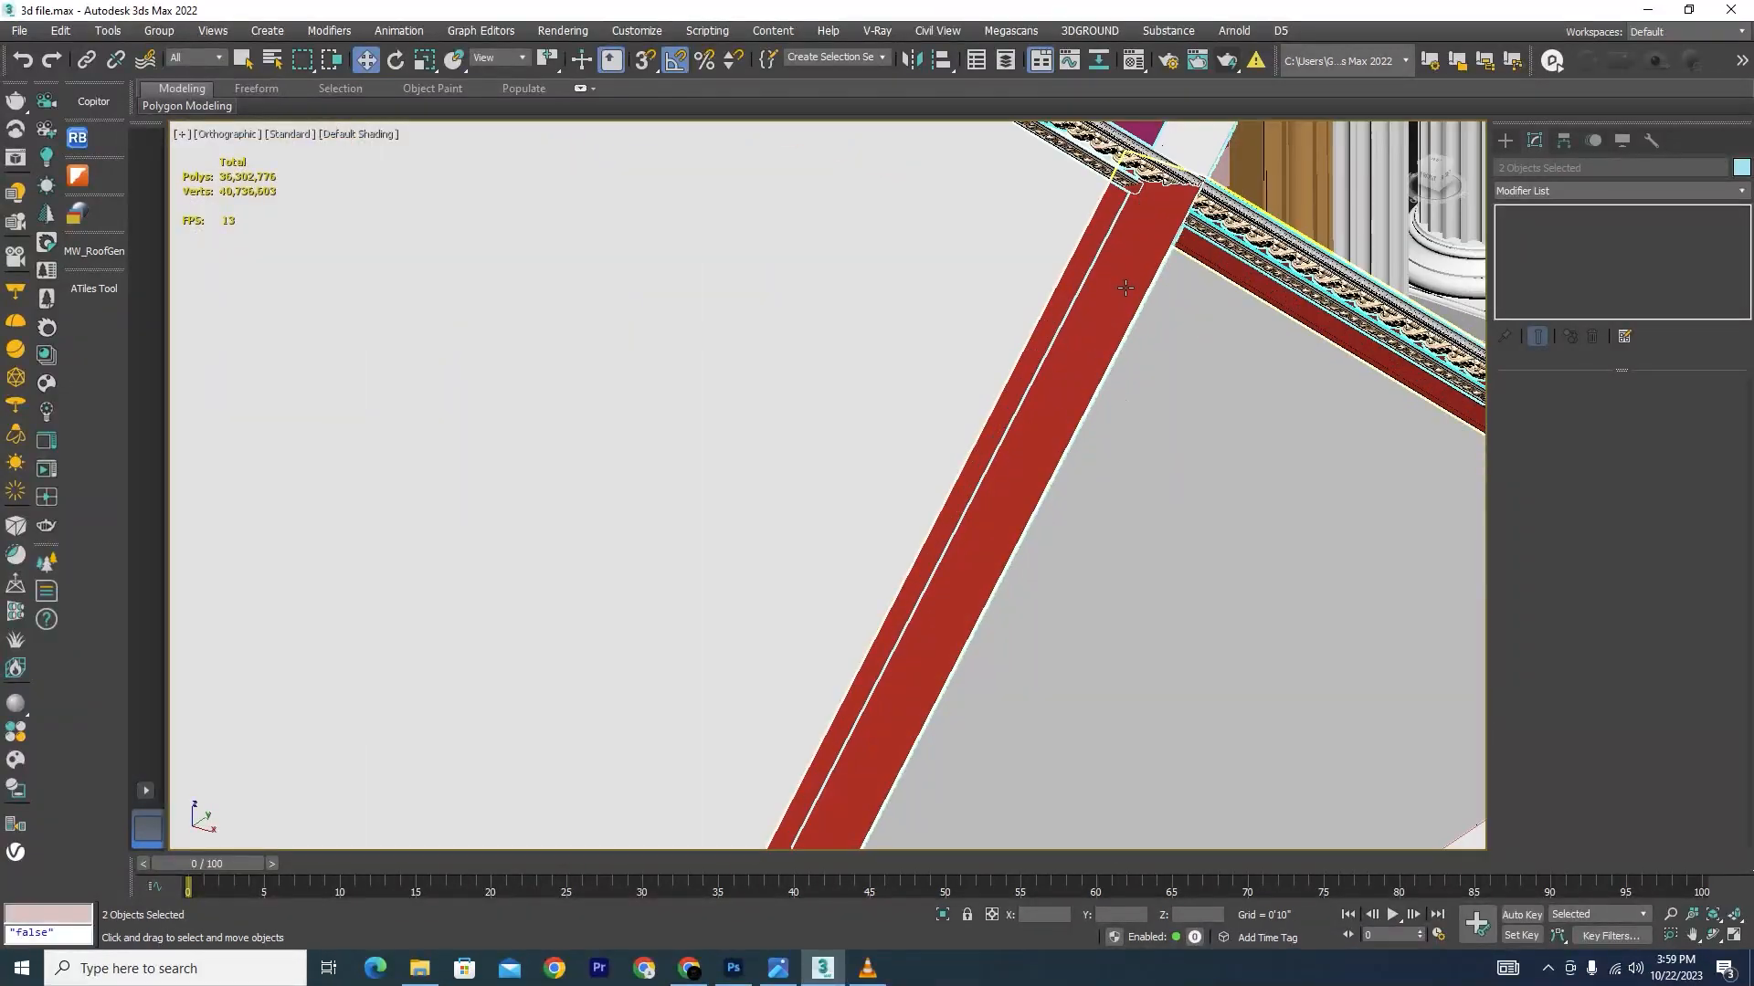
{"action": "left_click", "coordinate": [1125, 287], "text": "ctrl"}
{"action": "left_click", "coordinate": [943, 915]}
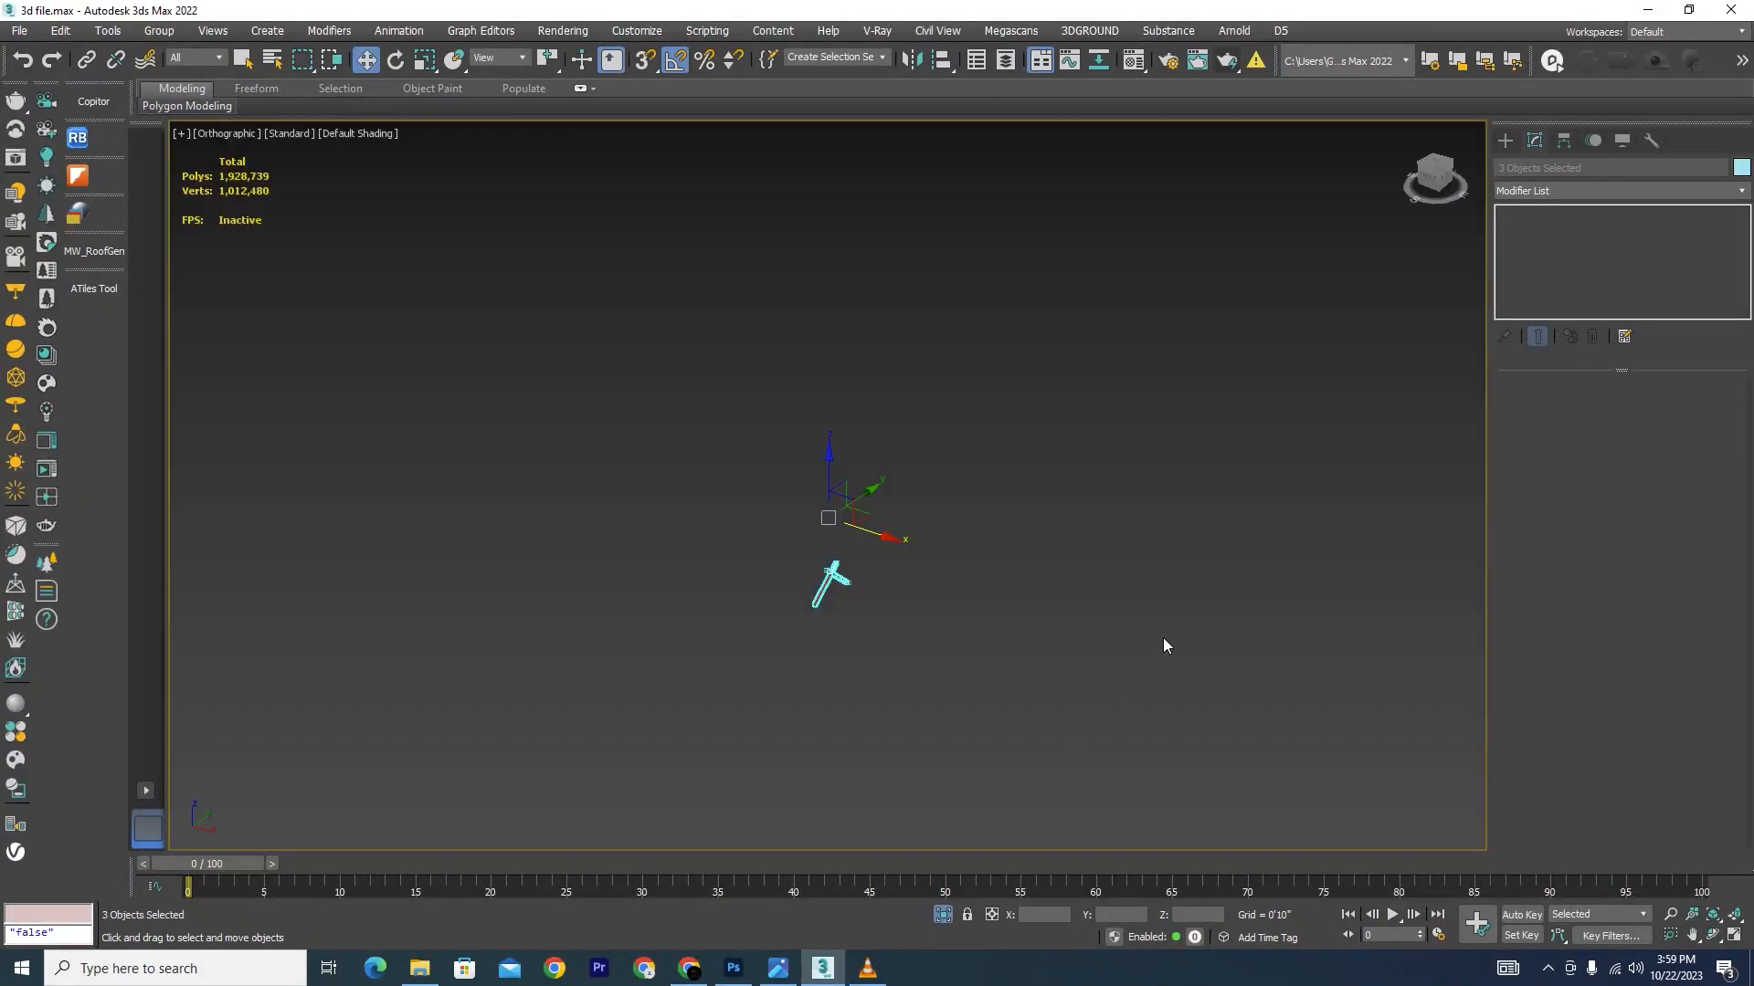
Step: Assign the white 01 - Default VRayMtl material to the swept gable trim
{"action": "left_click", "coordinate": [835, 594]}
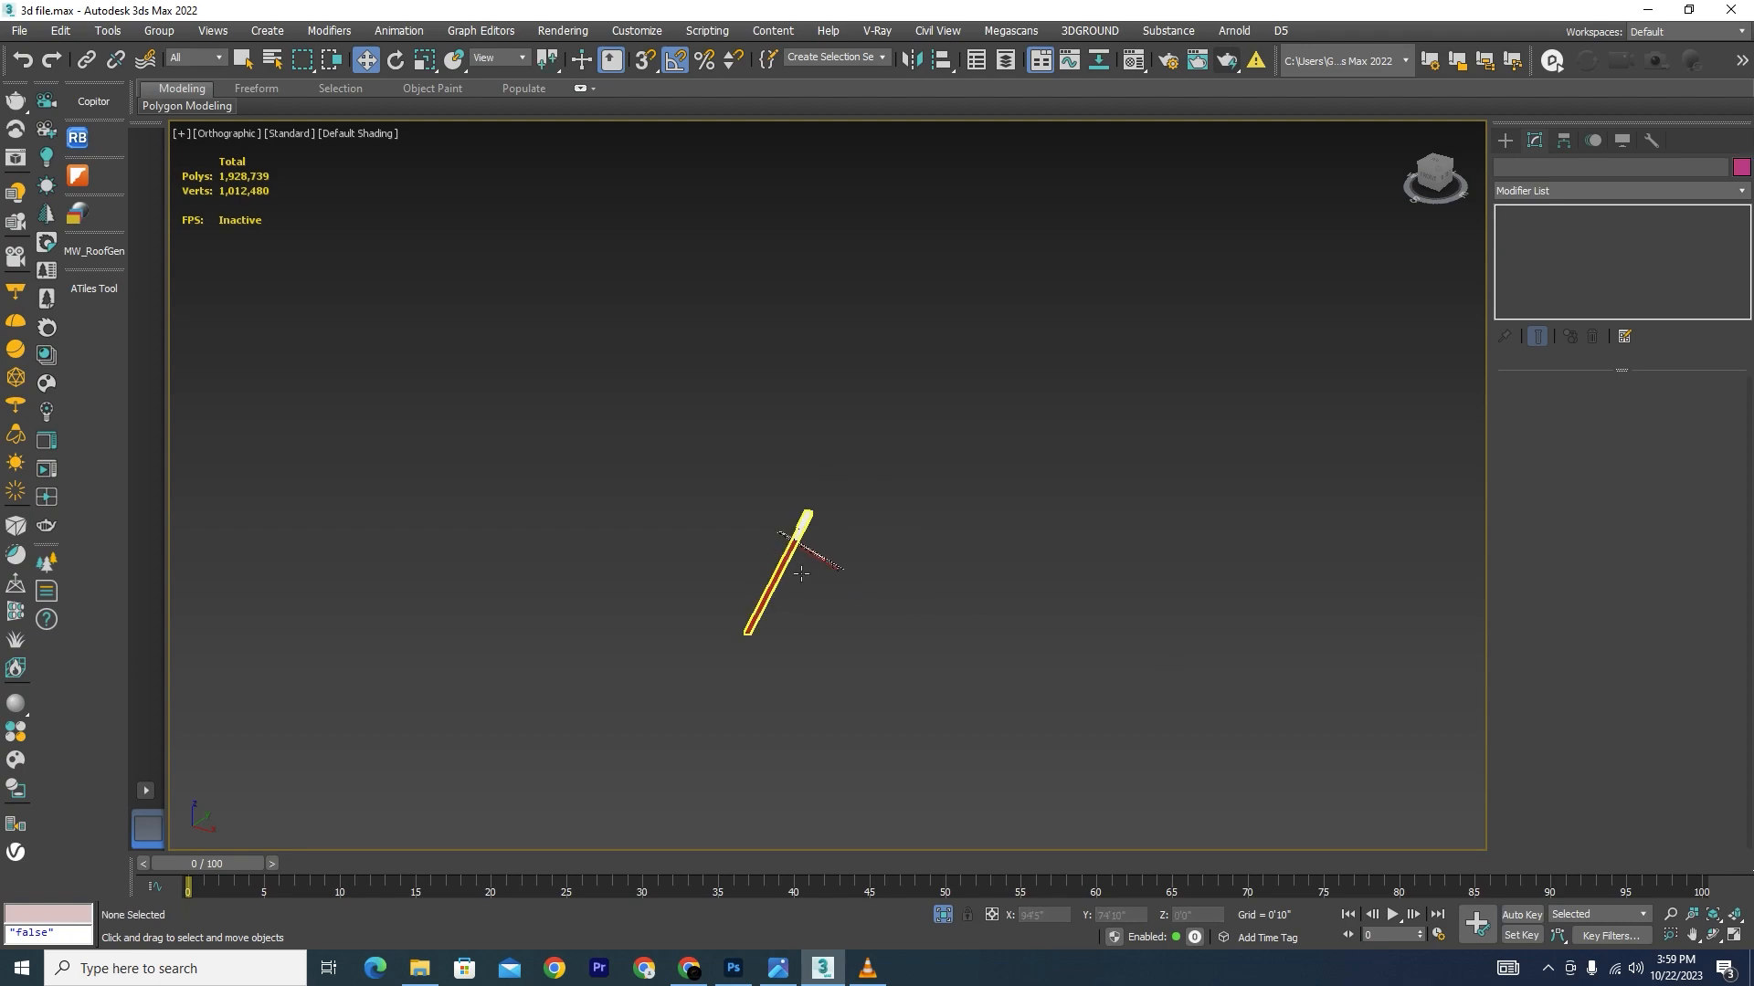
{"action": "scroll", "coordinate": [816, 545], "scroll_direction": "up", "scroll_amount": 10}
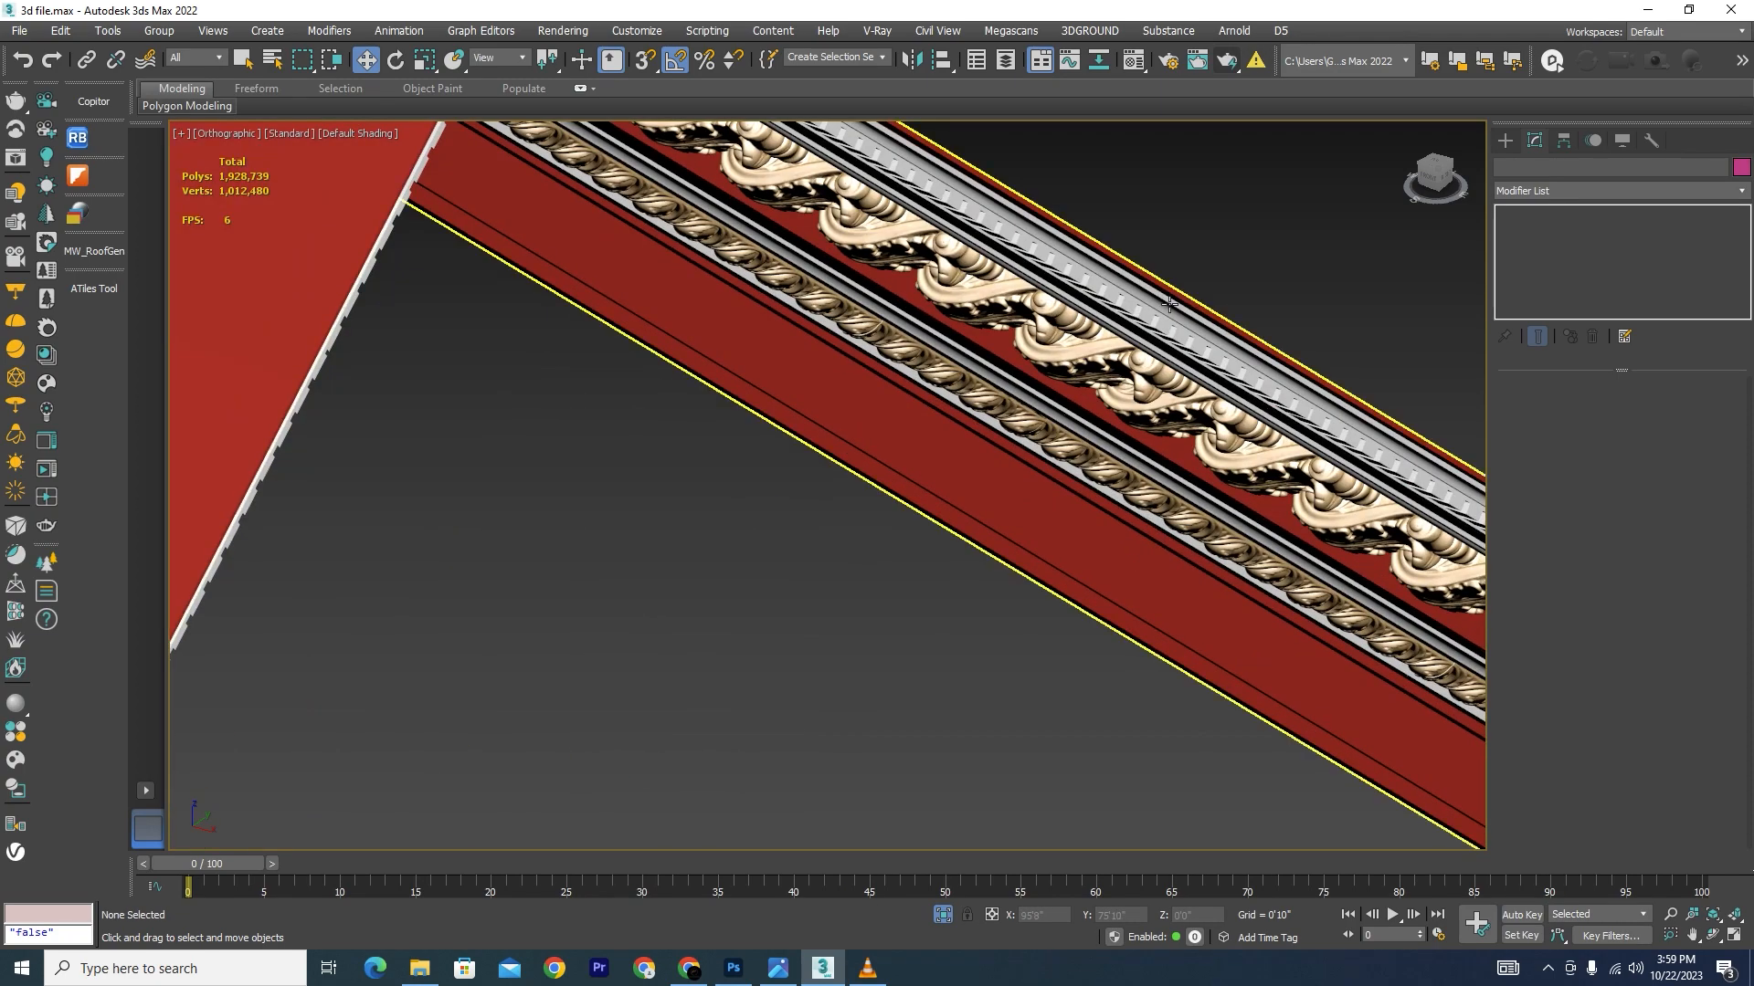
{"action": "scroll", "coordinate": [972, 449], "scroll_direction": "down", "scroll_amount": 10}
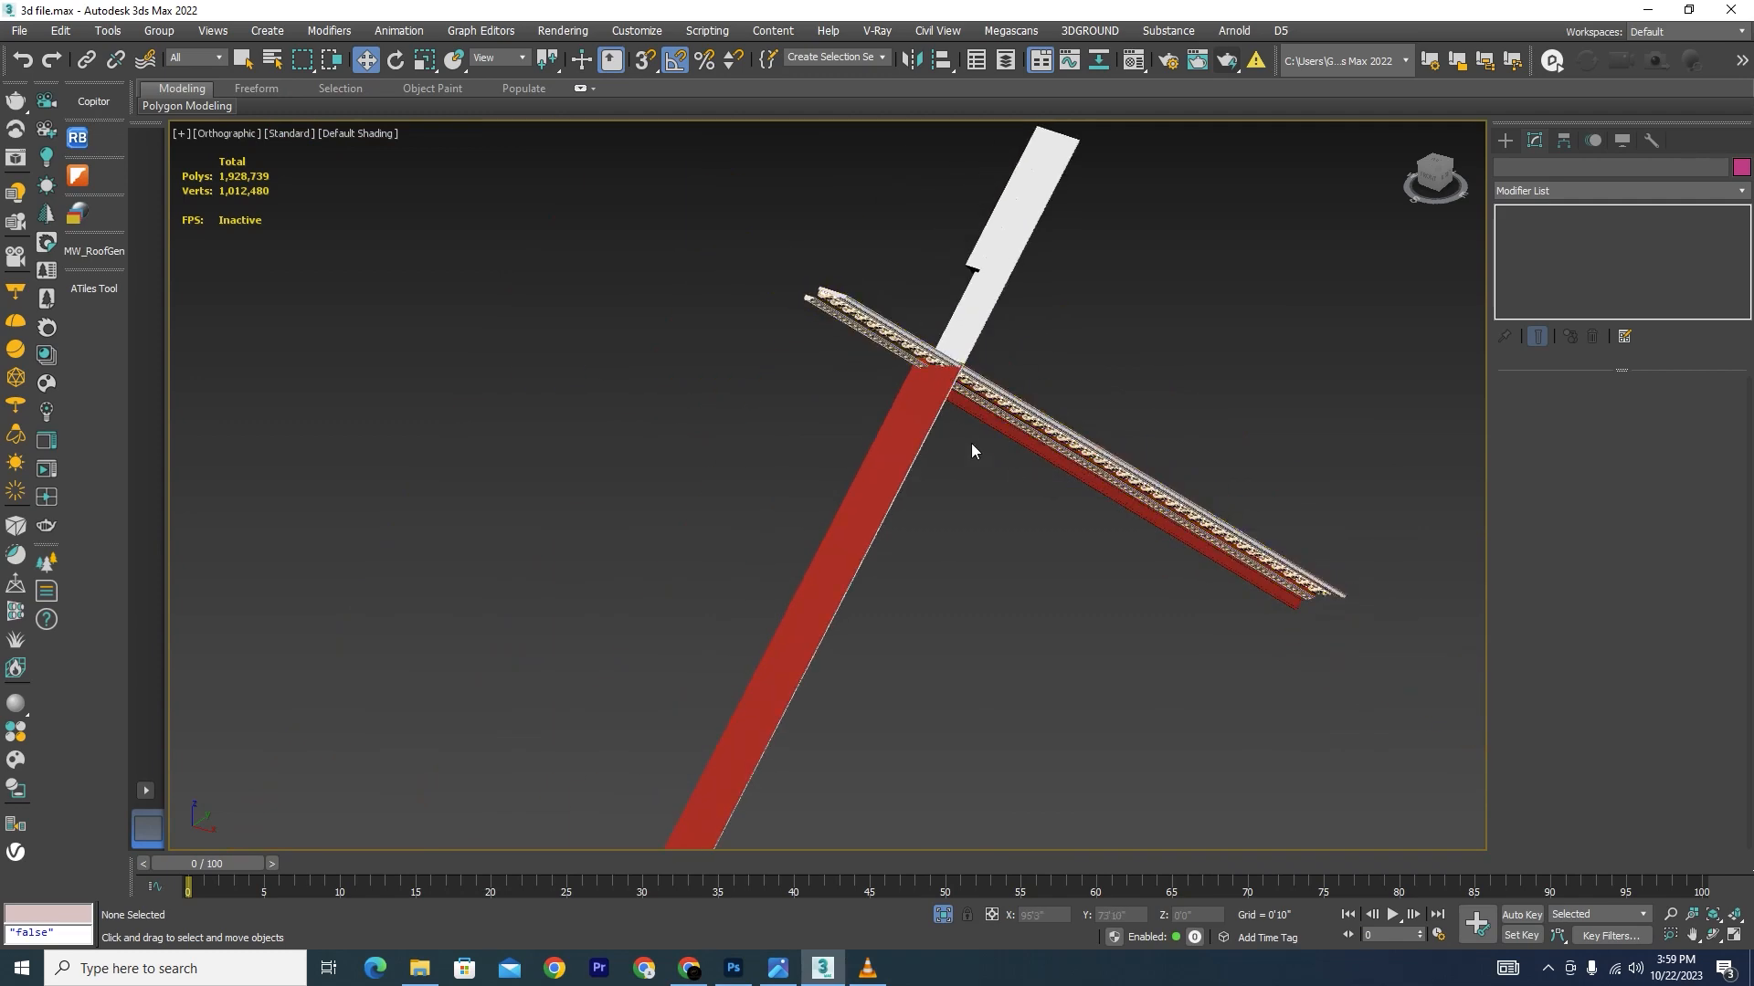
{"action": "scroll", "coordinate": [972, 450], "scroll_direction": "up", "scroll_amount": 3}
{"action": "left_click", "coordinate": [987, 383]}
{"action": "key", "text": "m"}
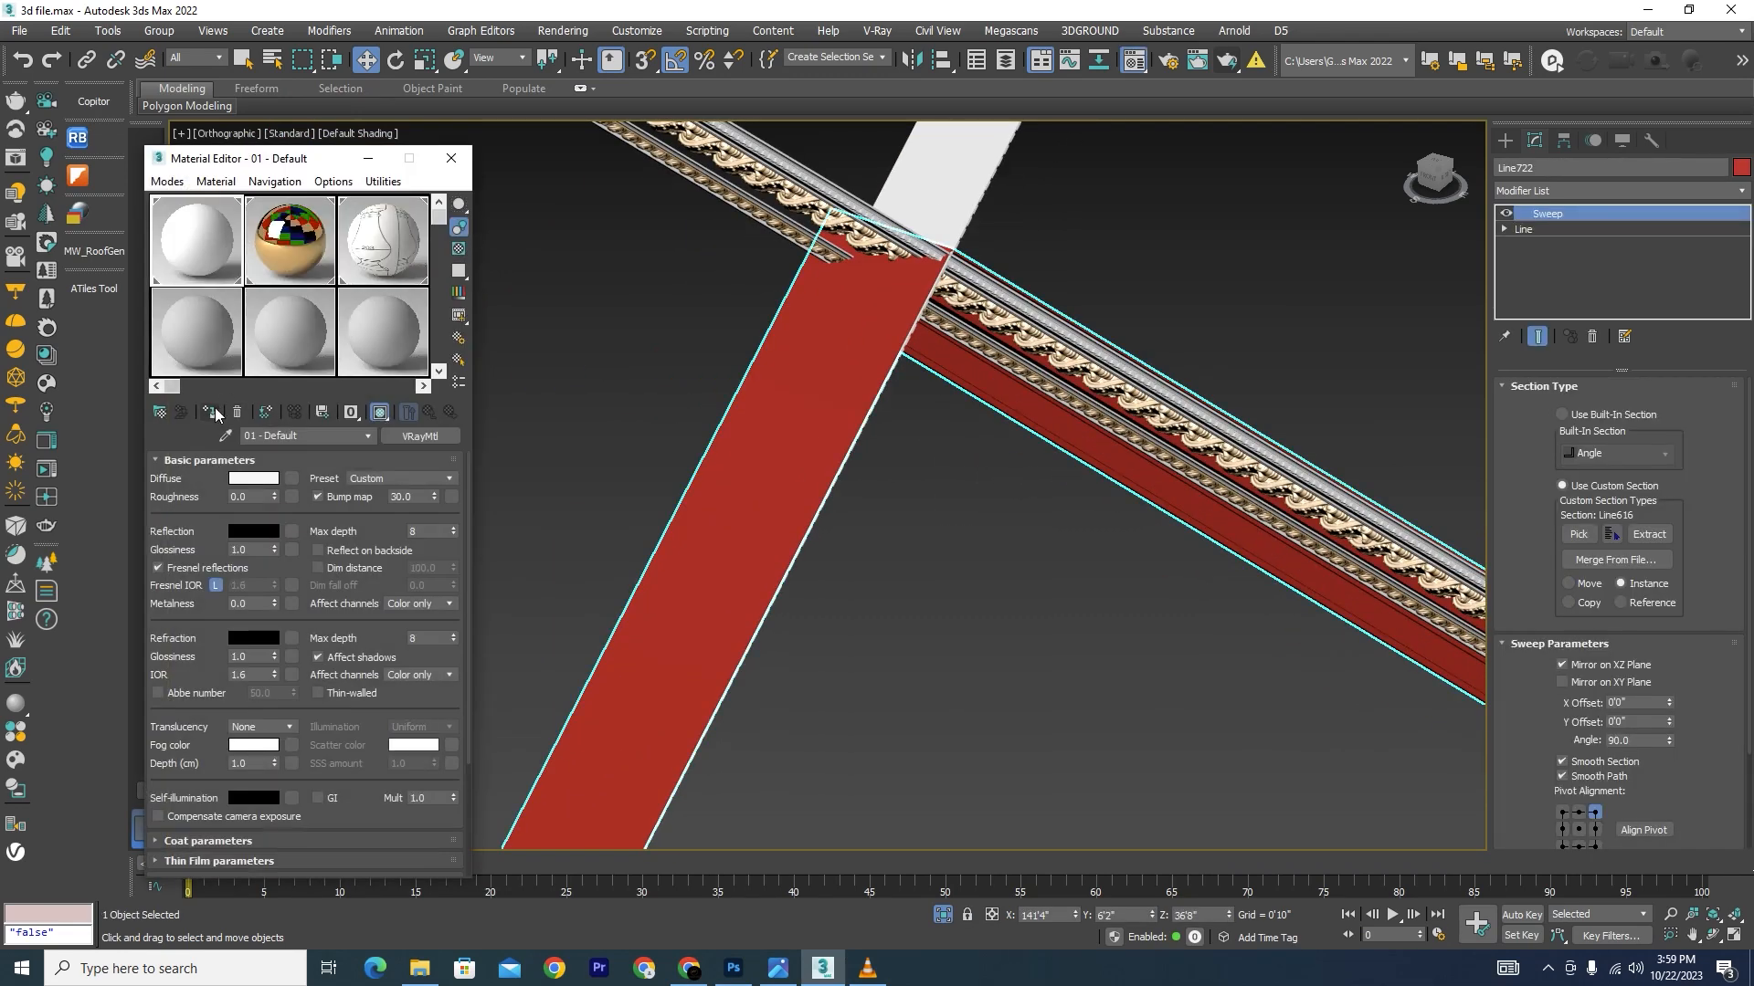
{"action": "left_click", "coordinate": [212, 412]}
Step: Deselect the trim and examine how the moulding sits on it from the eave end up to the ridge crossing
{"action": "scroll", "coordinate": [1370, 567], "scroll_direction": "down", "scroll_amount": 3}
{"action": "left_click", "coordinate": [1393, 548]}
{"action": "scroll", "coordinate": [1390, 590], "scroll_direction": "up", "scroll_amount": 4}
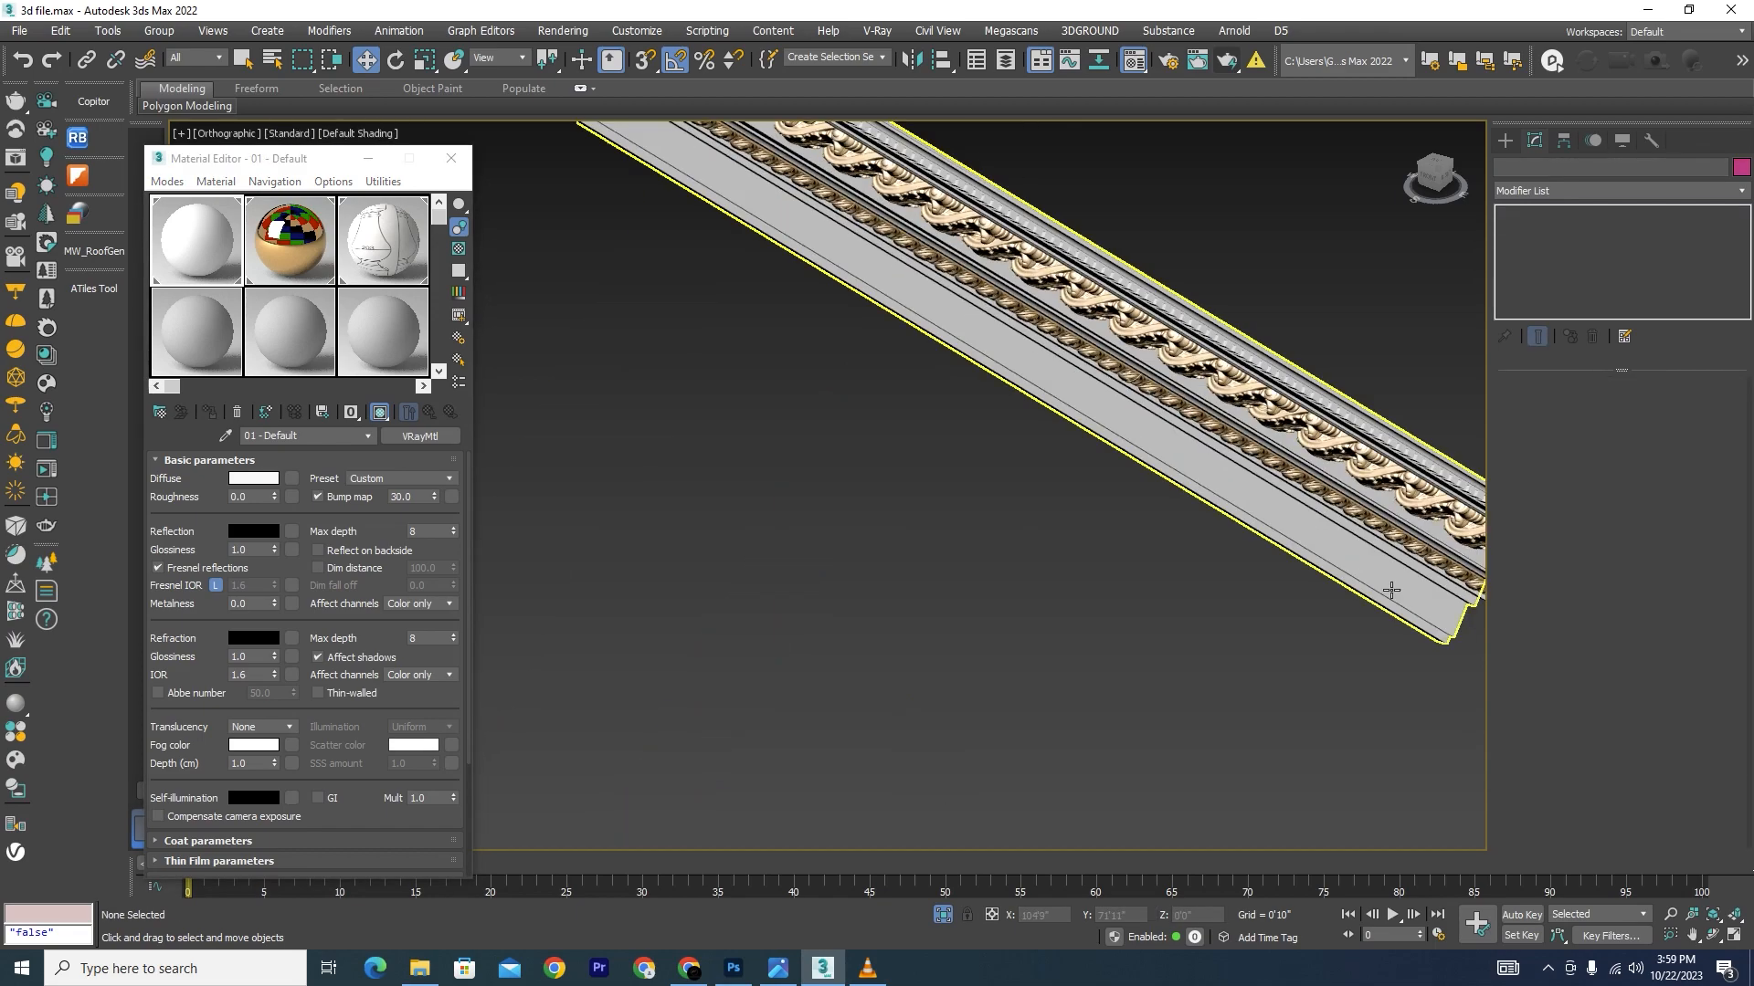
{"action": "scroll", "coordinate": [1370, 603], "scroll_direction": "down", "scroll_amount": 4}
{"action": "scroll", "coordinate": [1255, 623], "scroll_direction": "up", "scroll_amount": 4}
{"action": "scroll", "coordinate": [1348, 465], "scroll_direction": "down", "scroll_amount": 1}
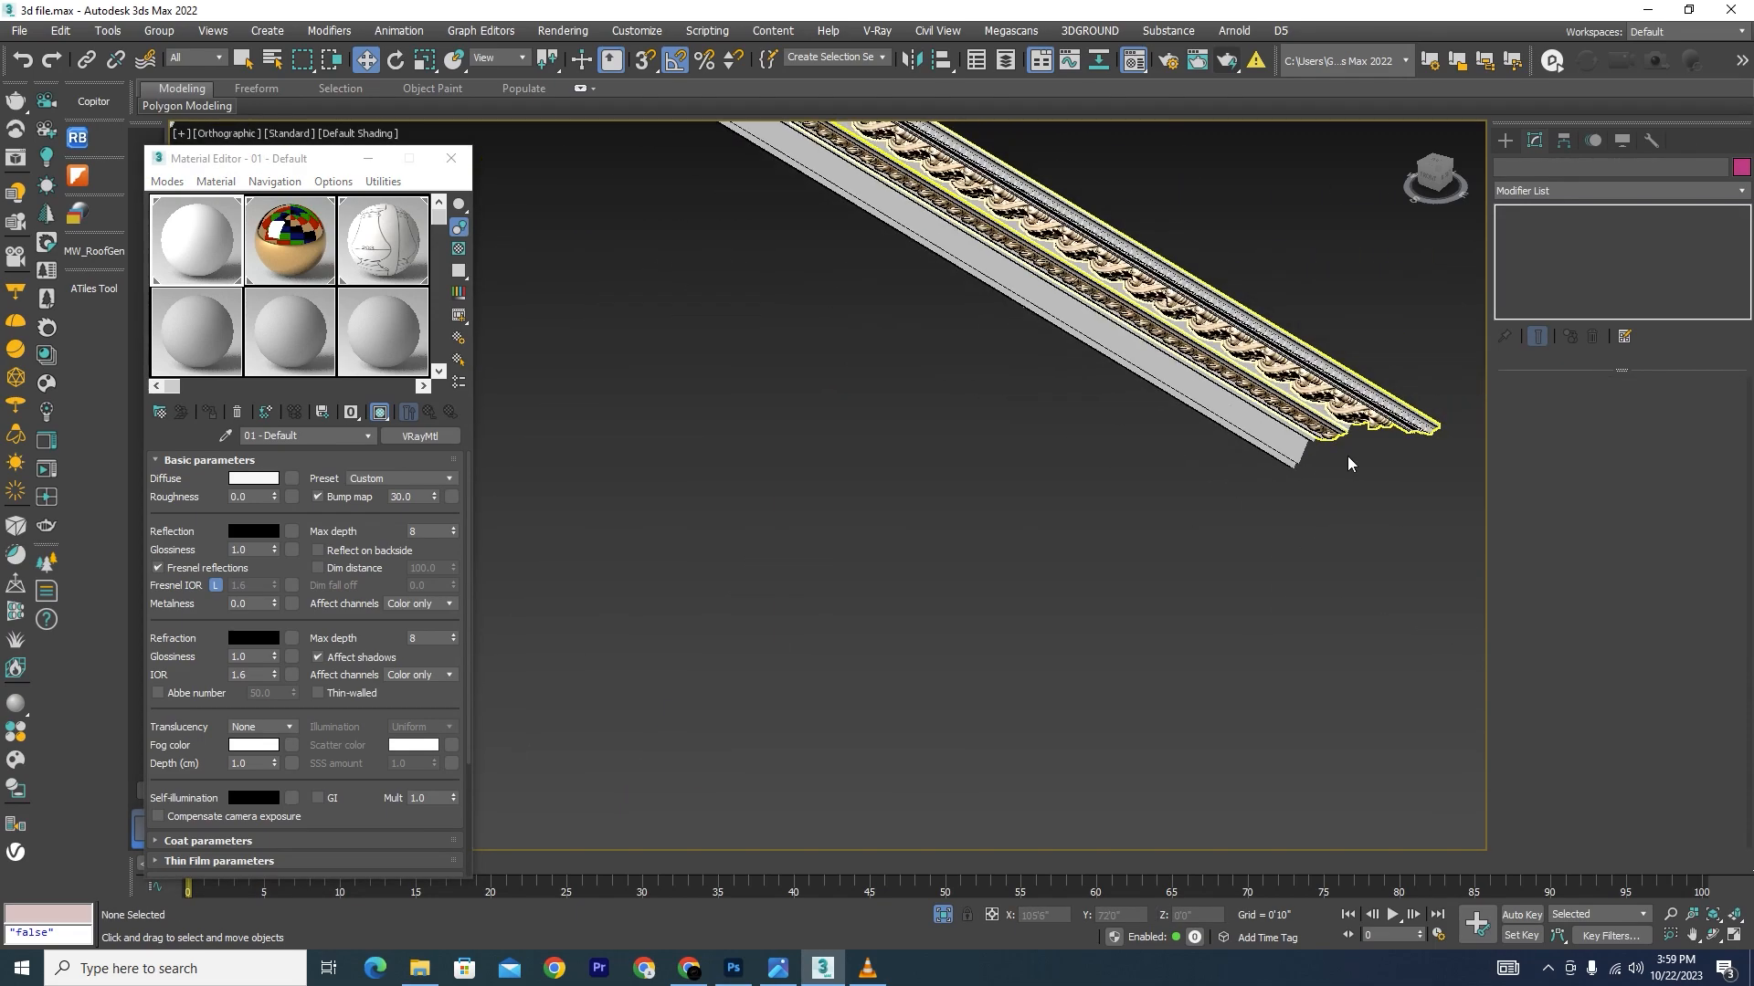
{"action": "scroll", "coordinate": [1187, 493], "scroll_direction": "down", "scroll_amount": 3}
{"action": "scroll", "coordinate": [861, 498], "scroll_direction": "up", "scroll_amount": 3}
{"action": "scroll", "coordinate": [913, 525], "scroll_direction": "down", "scroll_amount": 3}
{"action": "scroll", "coordinate": [795, 292], "scroll_direction": "up", "scroll_amount": 3}
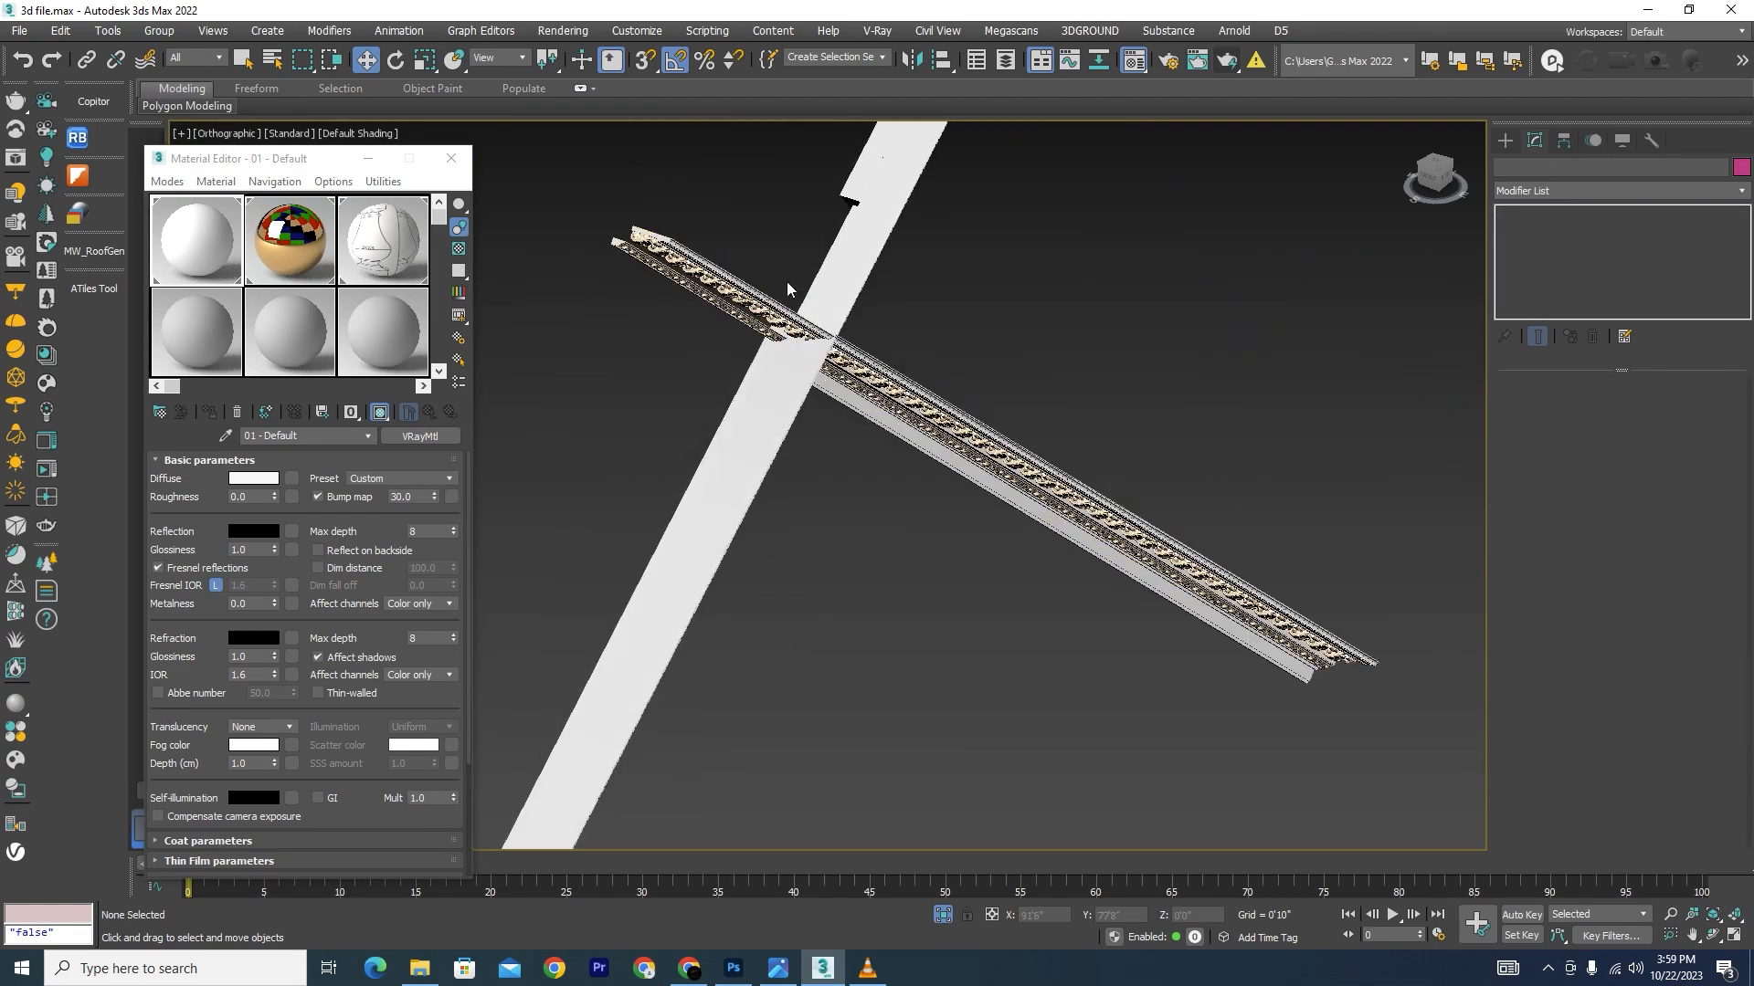
Step: Select the moulding that rises to the right, show it in the Left view, and enable element selection
{"action": "scroll", "coordinate": [786, 284], "scroll_direction": "up", "scroll_amount": 3}
{"action": "left_click", "coordinate": [779, 385]}
{"action": "key", "text": "f"}
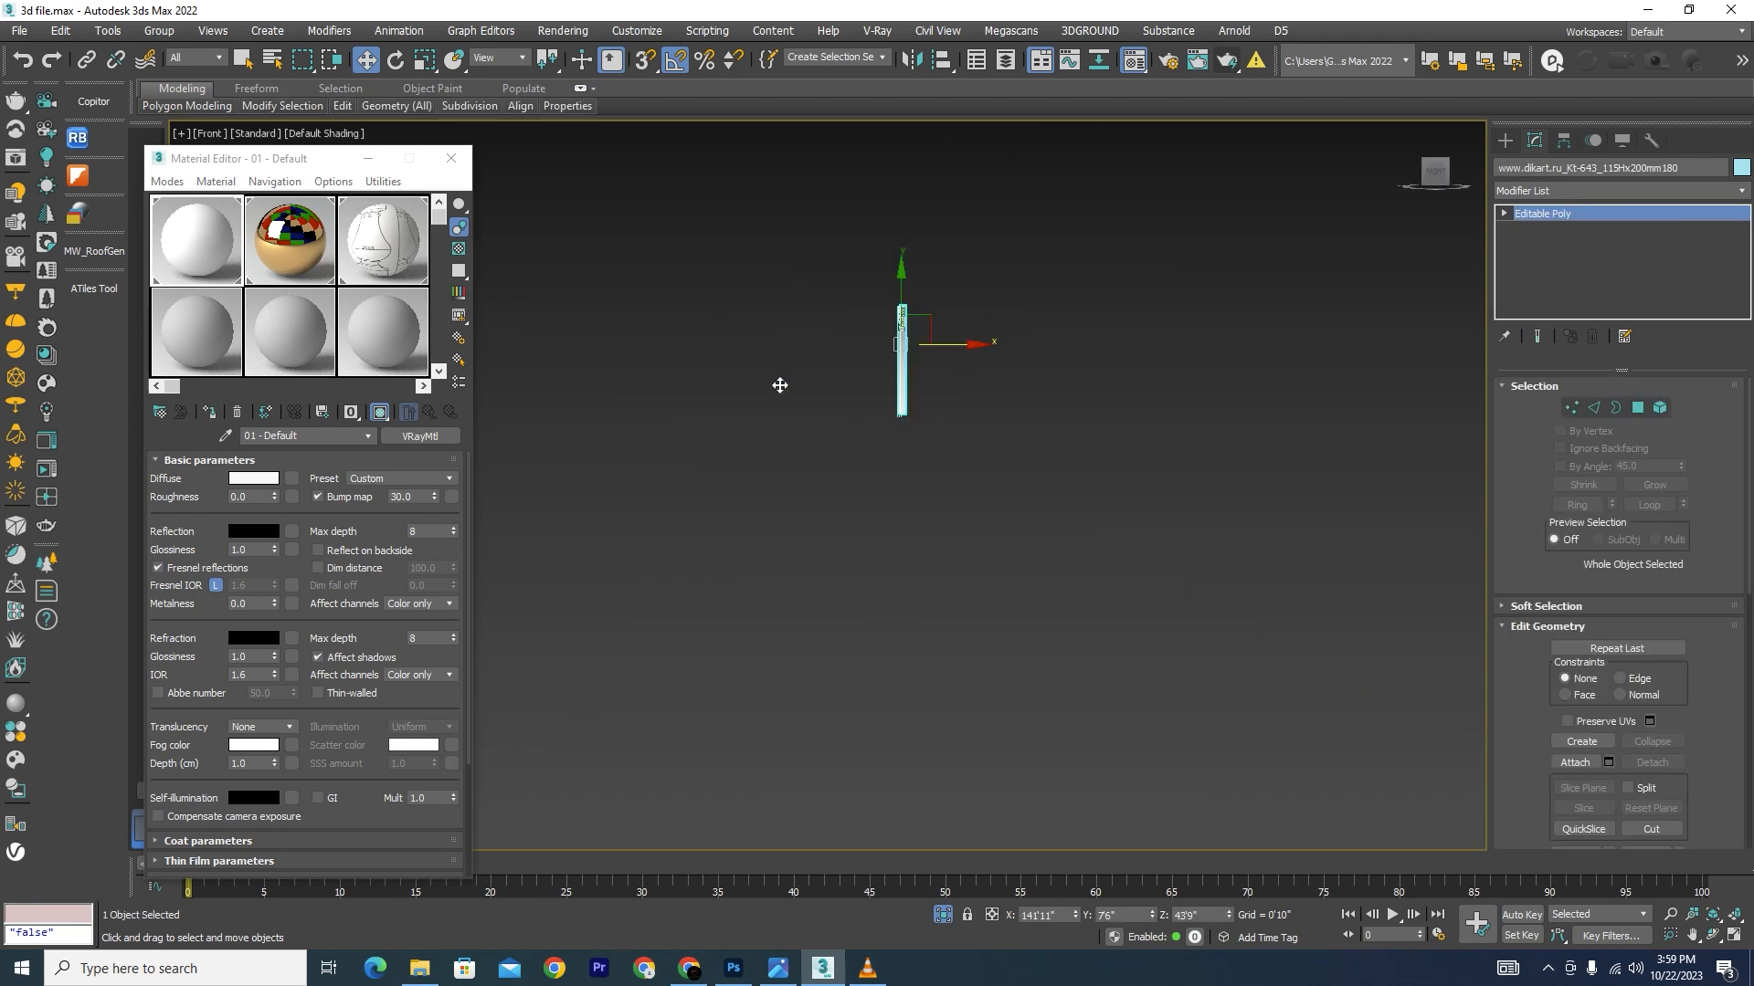
{"action": "scroll", "coordinate": [874, 419], "scroll_direction": "down", "scroll_amount": 2}
{"action": "scroll", "coordinate": [891, 429], "scroll_direction": "up", "scroll_amount": 2}
{"action": "key", "text": "l"}
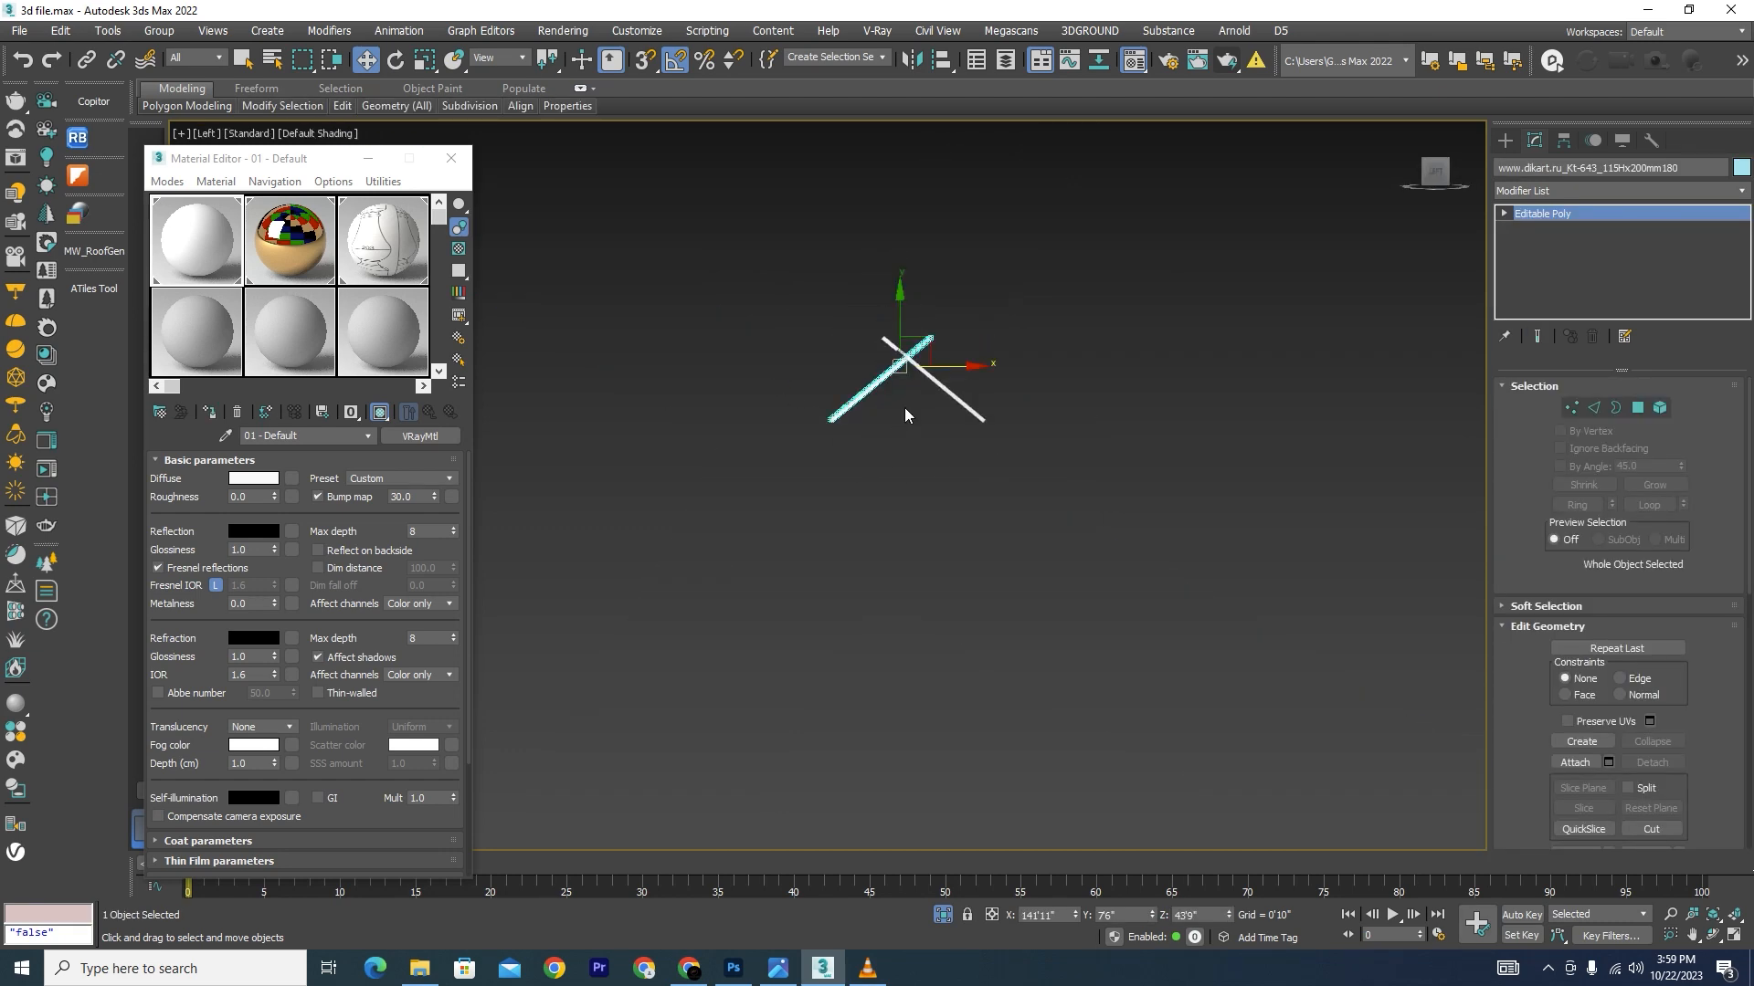
{"action": "scroll", "coordinate": [882, 365], "scroll_direction": "up", "scroll_amount": 2}
{"action": "scroll", "coordinate": [868, 312], "scroll_direction": "up", "scroll_amount": 2}
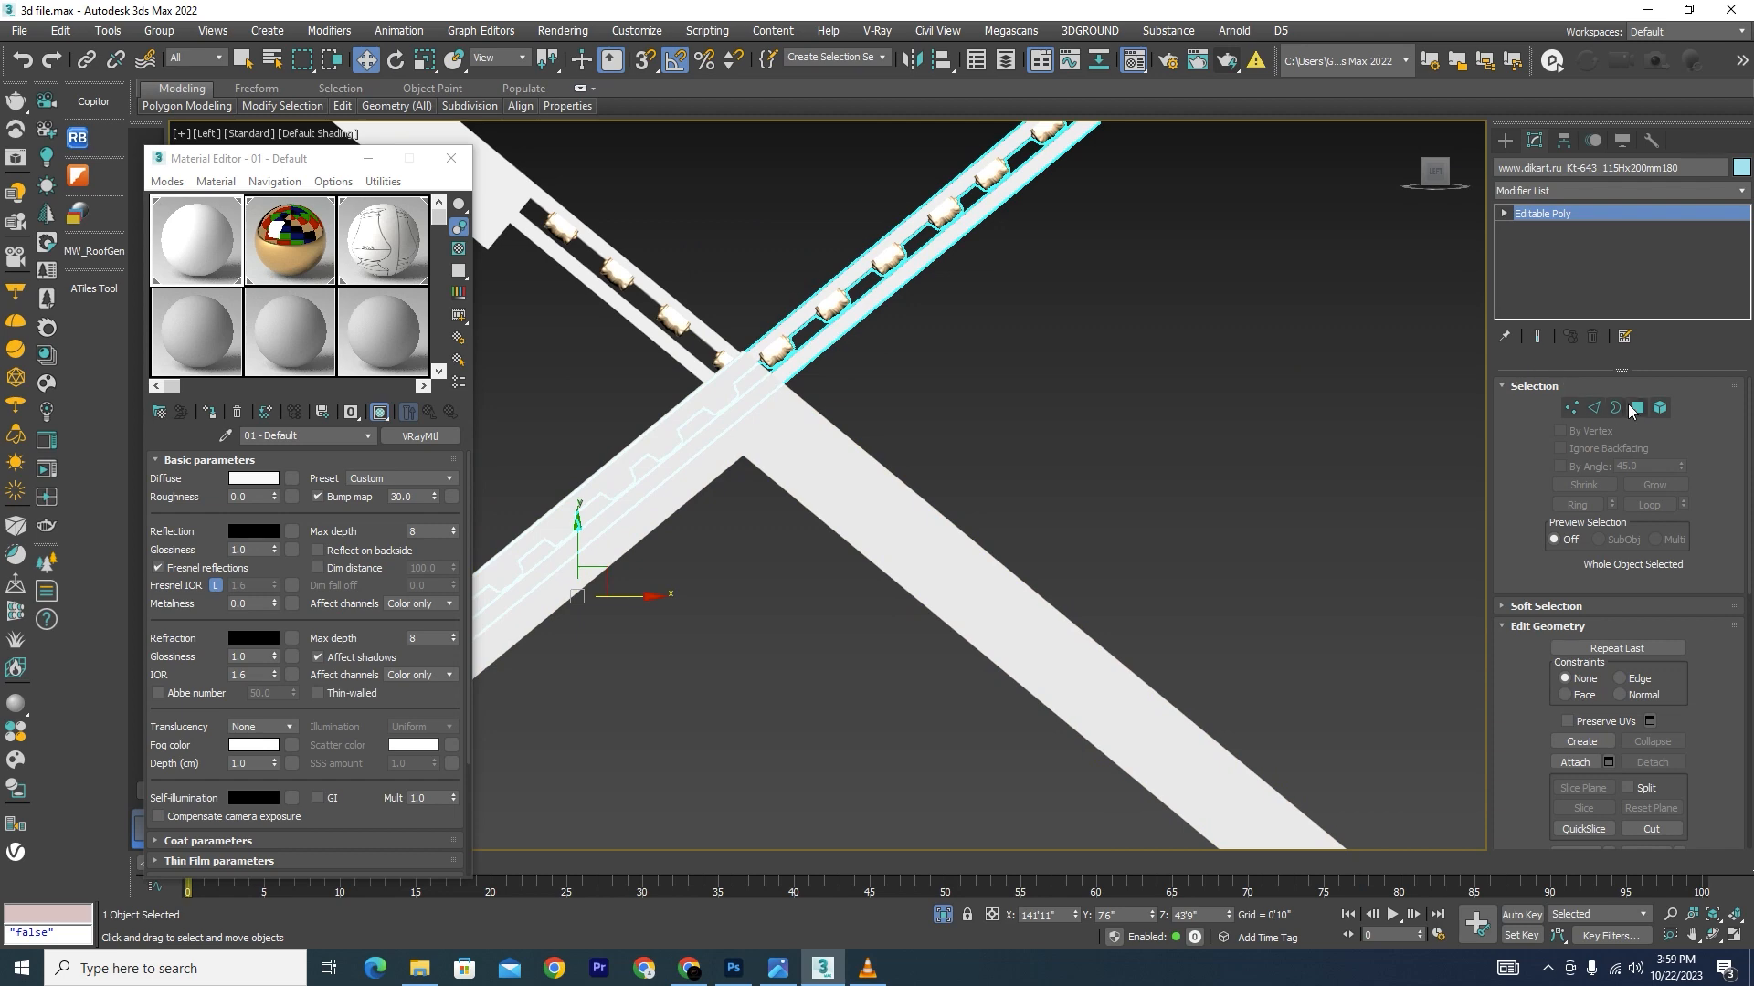
{"action": "left_click", "coordinate": [1660, 407]}
{"action": "scroll", "coordinate": [1173, 404], "scroll_direction": "down", "scroll_amount": 3}
{"action": "scroll", "coordinate": [1240, 256], "scroll_direction": "up", "scroll_amount": 3}
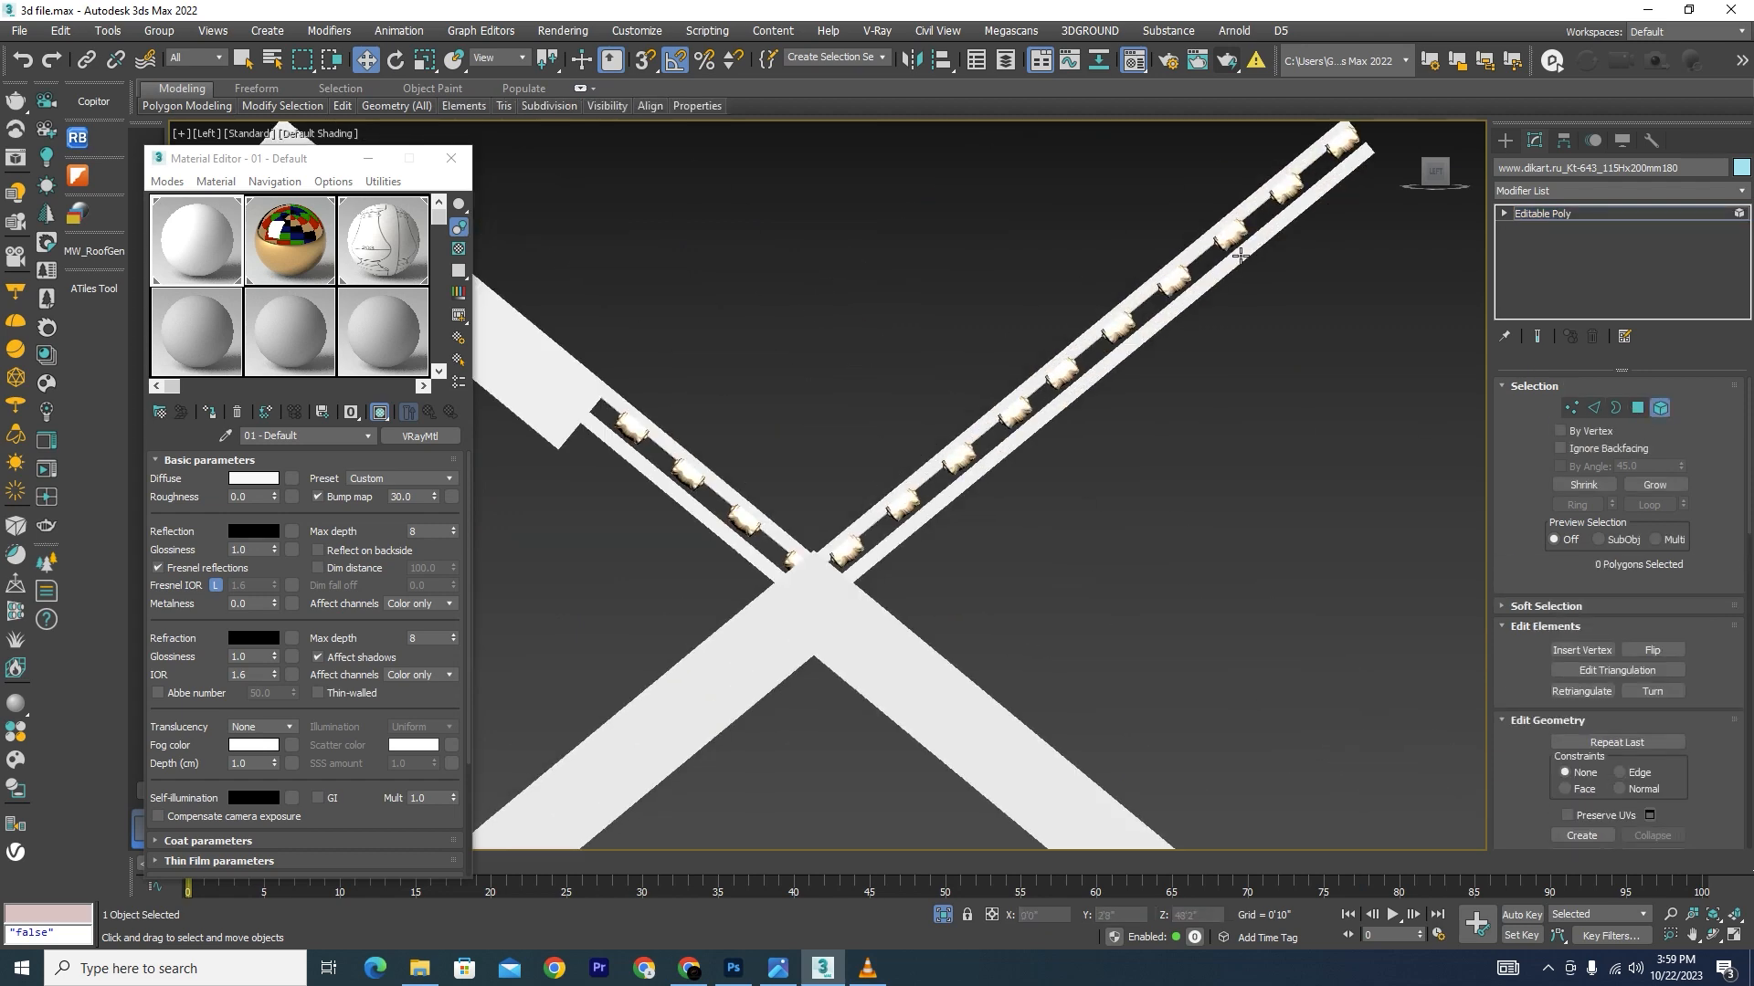
Step: Delete this moulding's strips and ornaments at its upper end, well beyond the ridge crossing
{"action": "left_click_drag", "start_coordinate": [1231, 402], "coordinate": [1069, 255]}
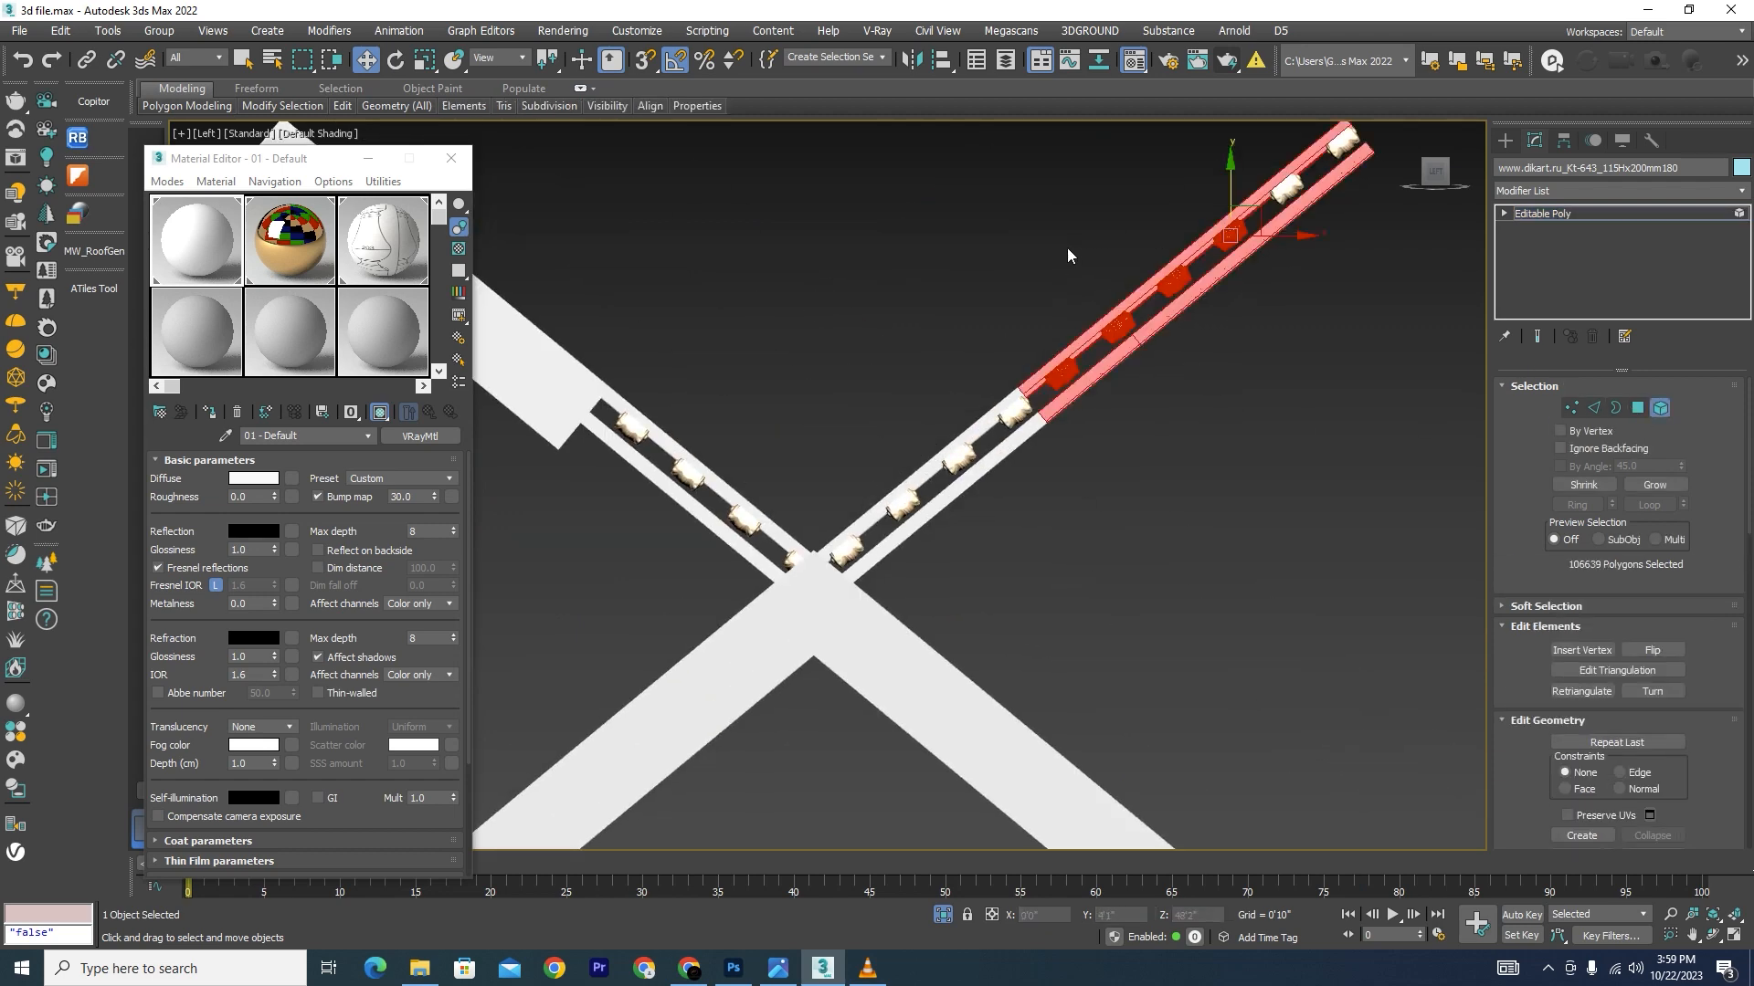
{"action": "key", "text": "Delete"}
{"action": "middle_click_drag", "start_coordinate": [1361, 274], "coordinate": [1214, 318]}
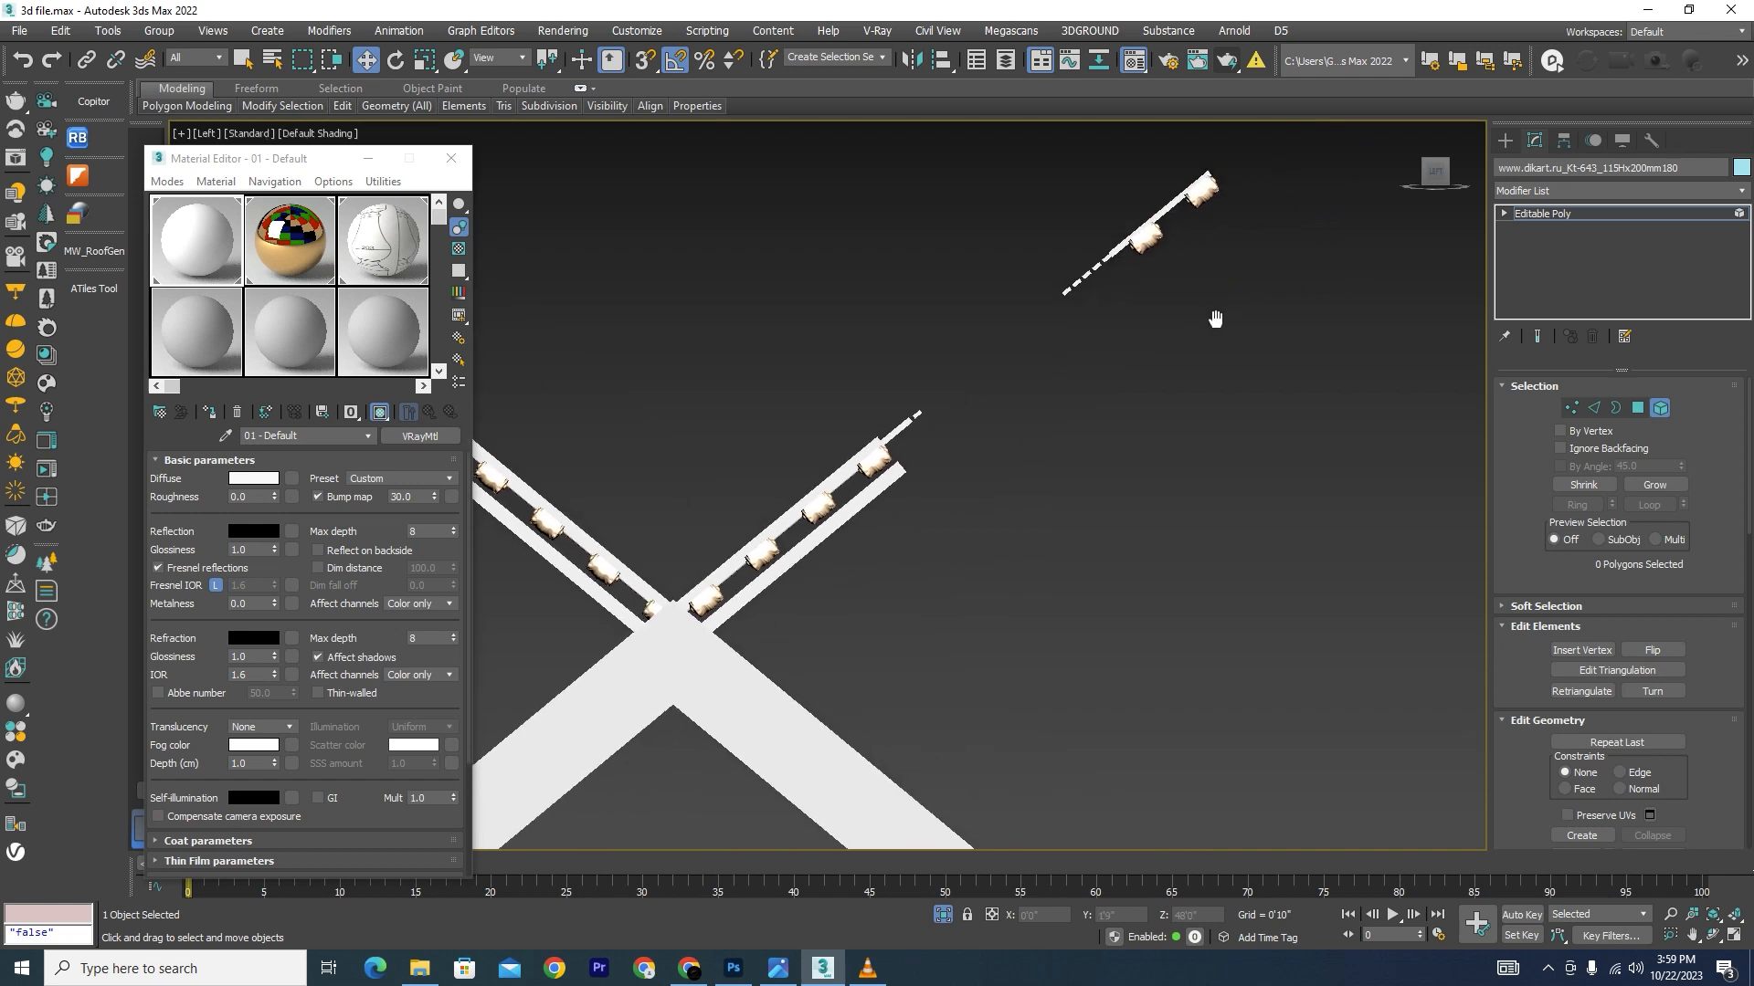
{"action": "left_click_drag", "start_coordinate": [1260, 170], "coordinate": [964, 395]}
{"action": "key", "text": "Delete"}
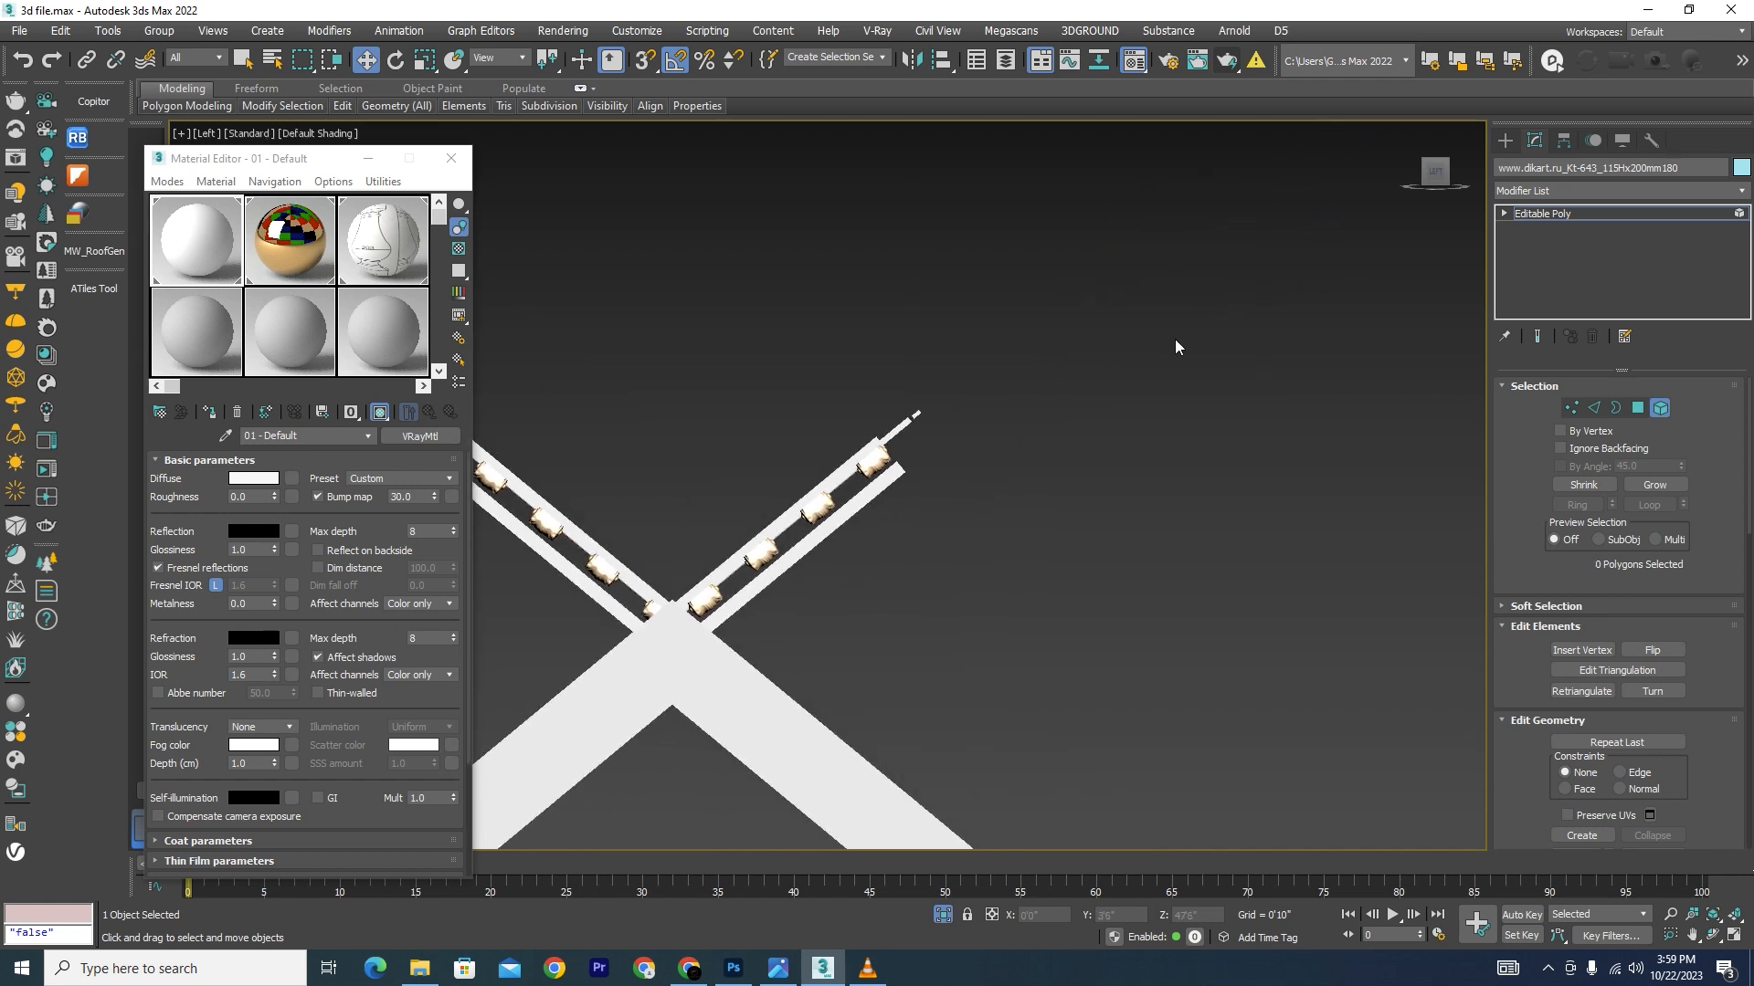
Step: Try deleting the next strips and ornaments down to the ridge crossing, check them in wireframe, and undo that deletion
{"action": "scroll", "coordinate": [977, 525], "scroll_direction": "up", "scroll_amount": 2}
{"action": "left_click_drag", "start_coordinate": [986, 531], "coordinate": [807, 326]}
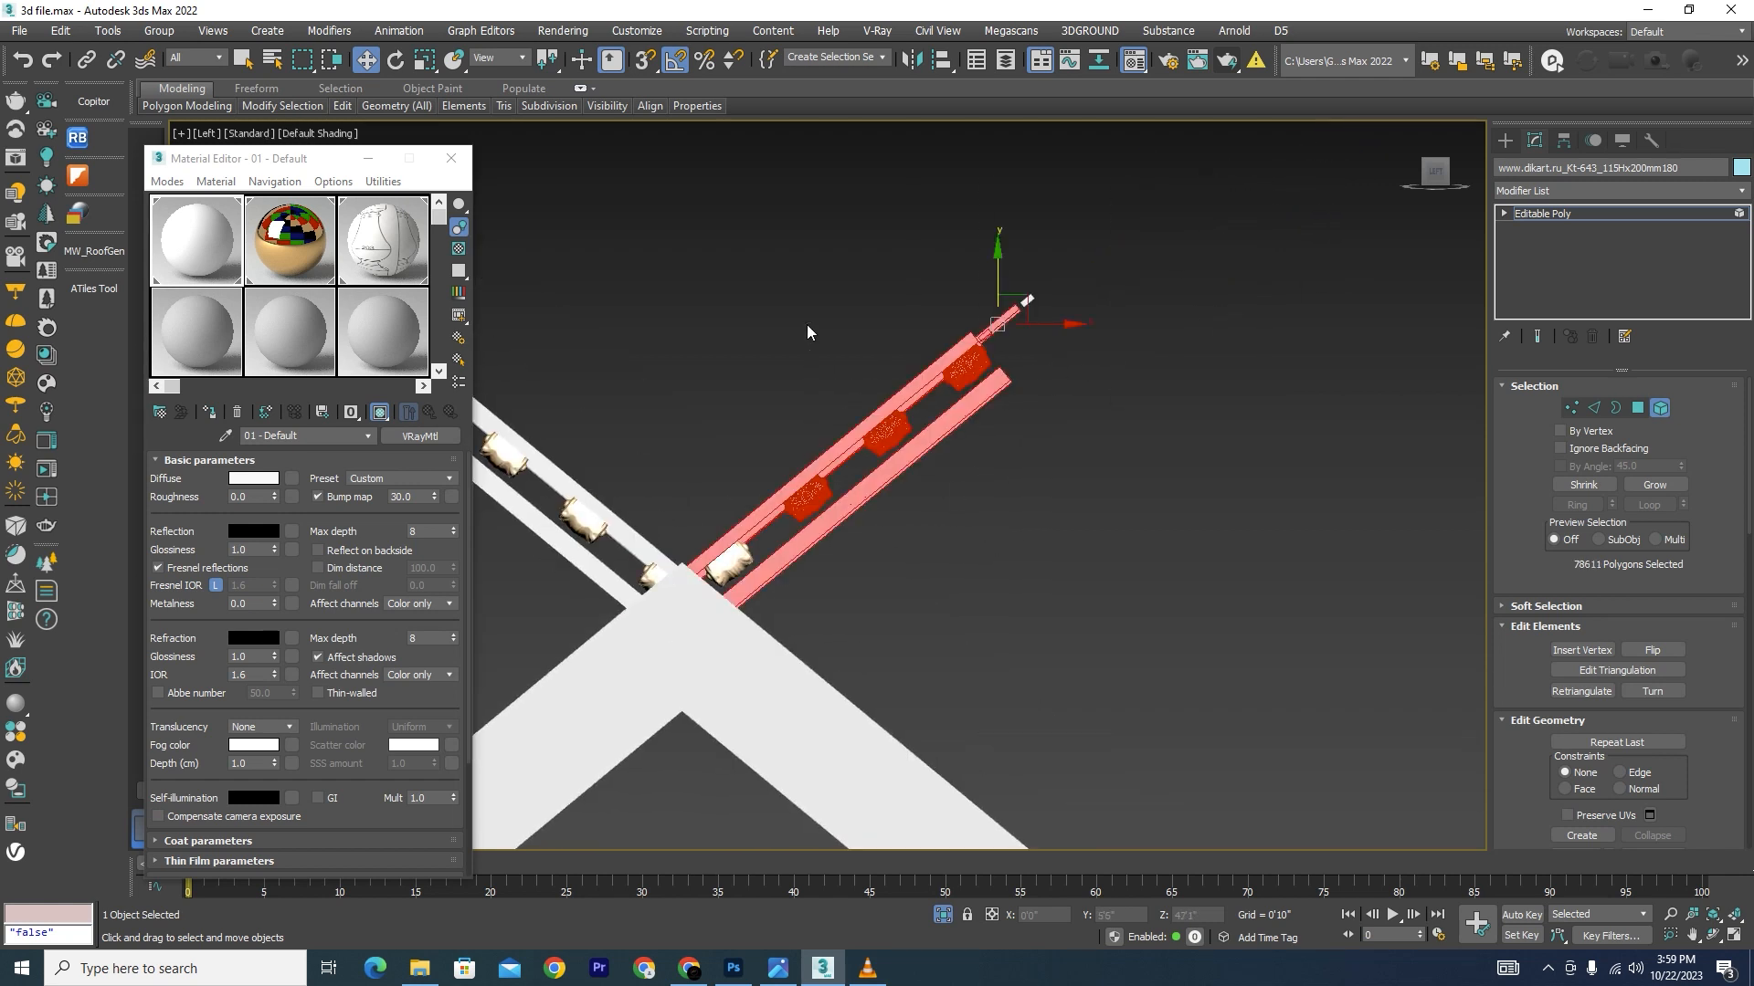
{"action": "key", "text": "Delete"}
{"action": "key", "text": "F3"}
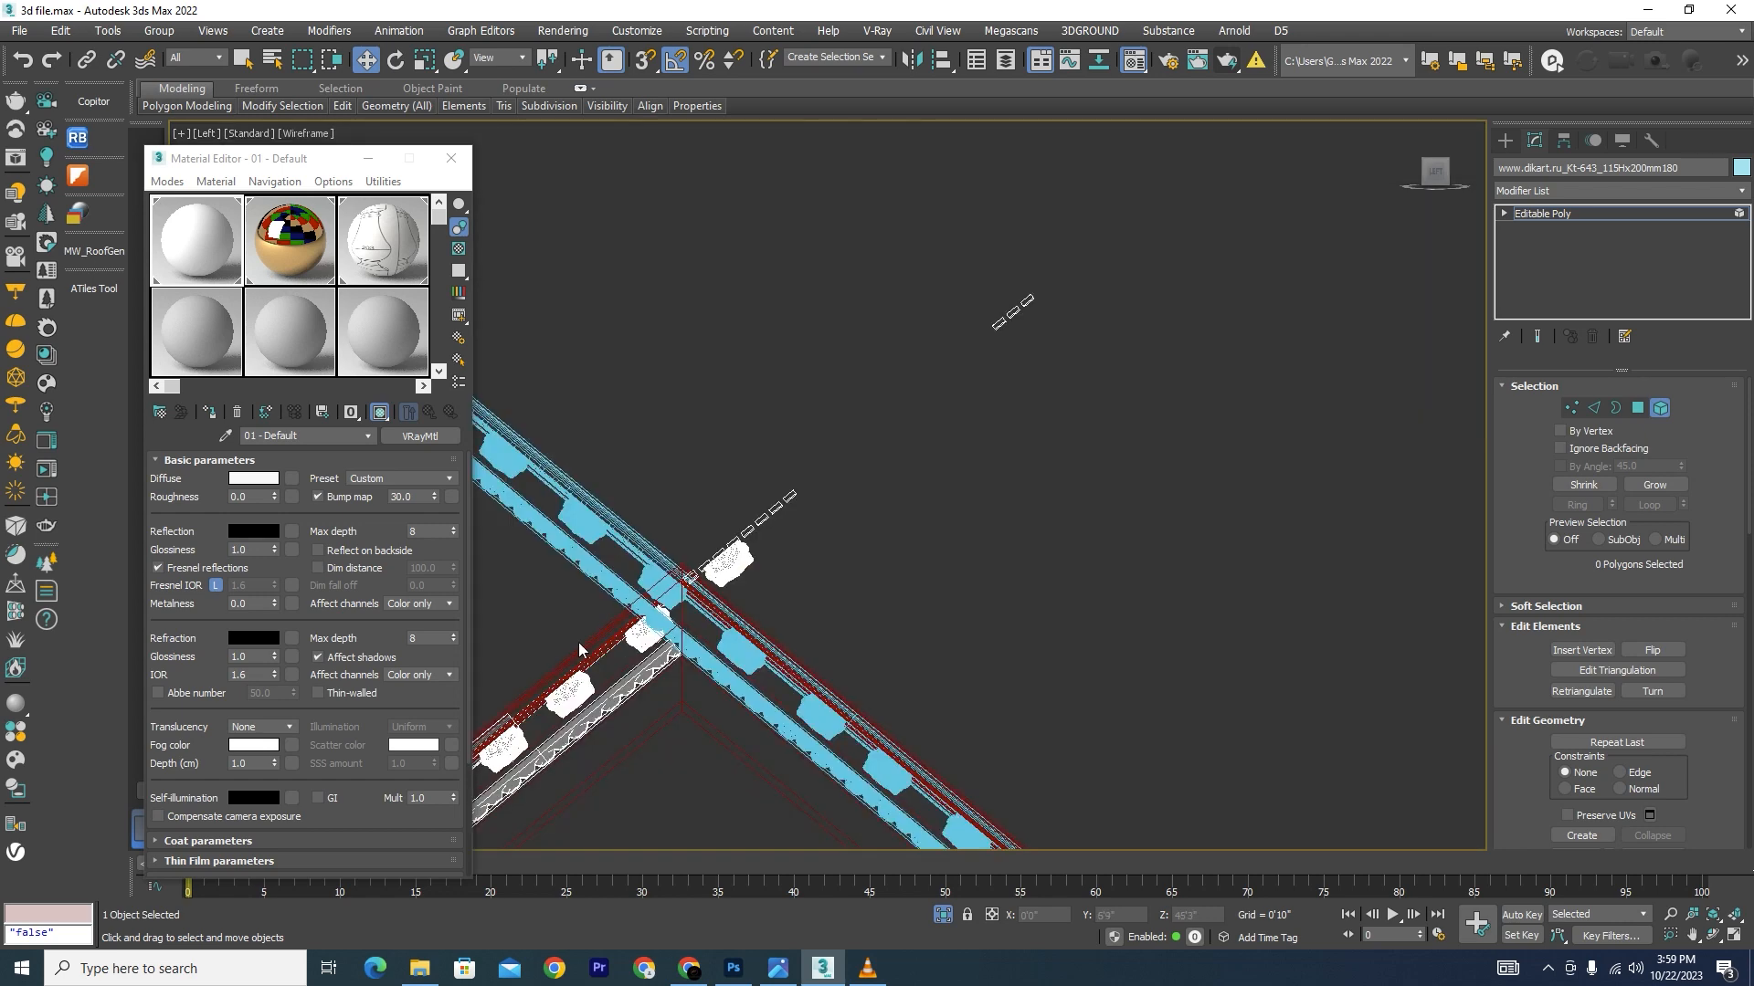
{"action": "scroll", "coordinate": [578, 643], "scroll_direction": "up", "scroll_amount": 3}
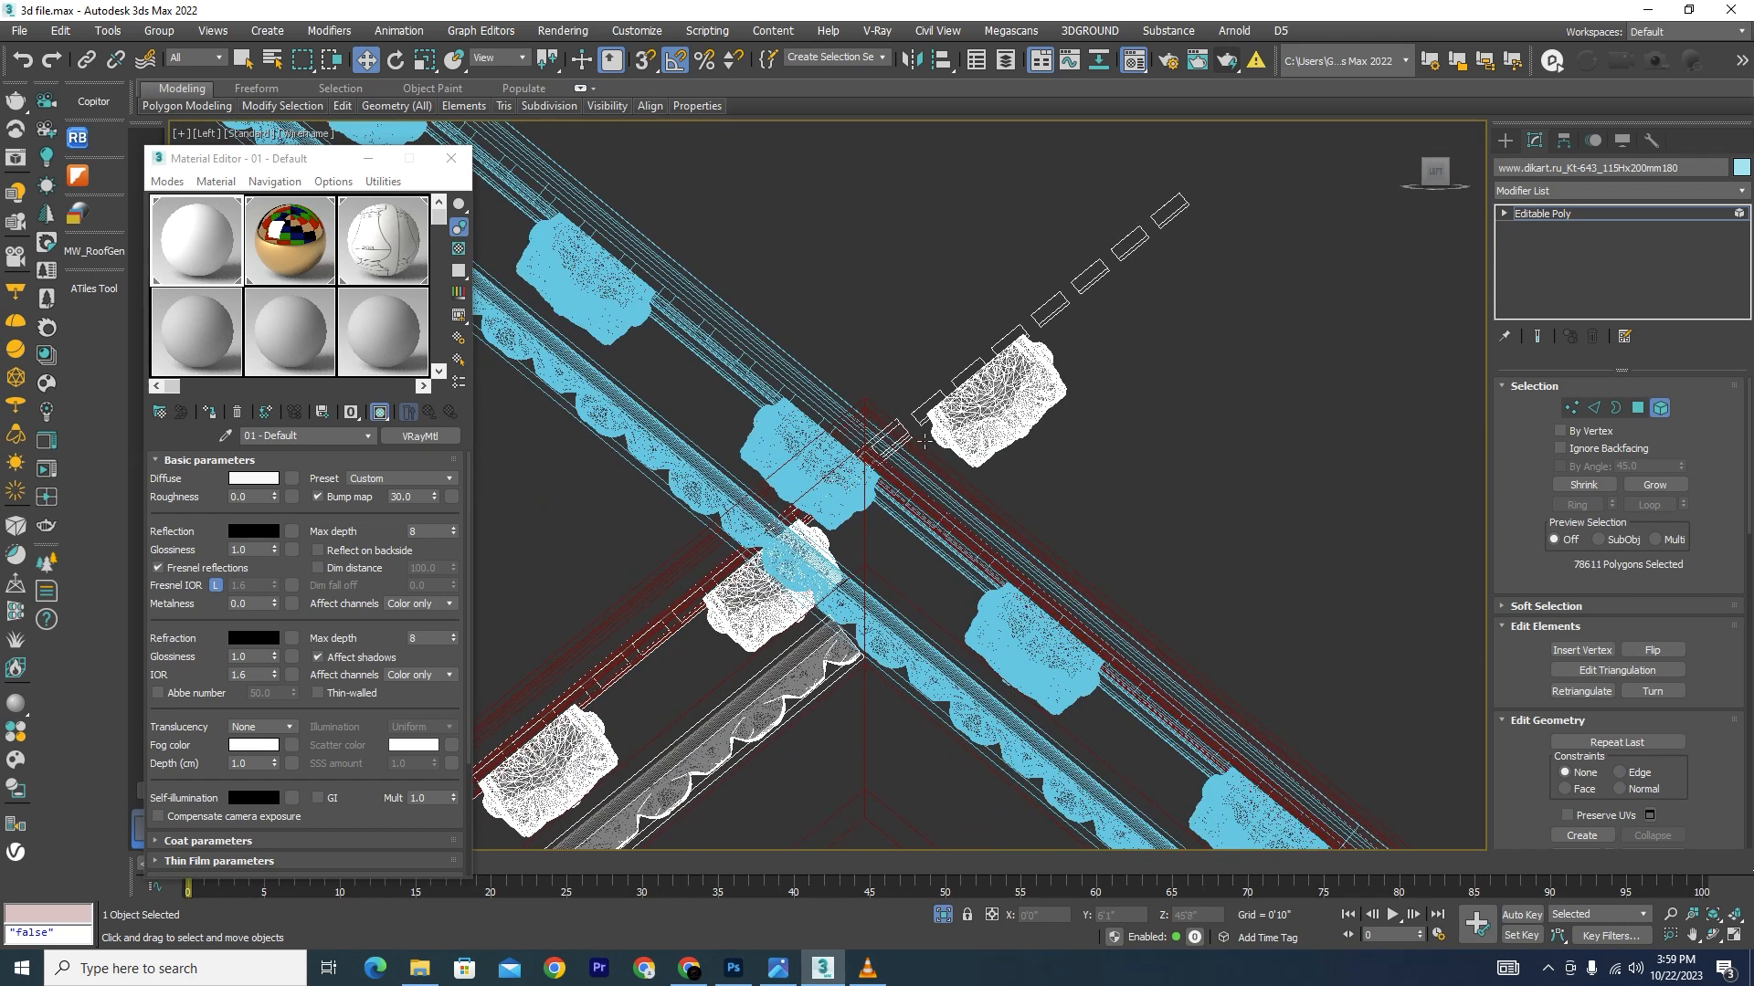
{"action": "key", "text": "ctrl+z"}
Step: Refine the element selection beyond the ridge crossing to the ornaments, upper strips and scalloped strip, leaving out the lower flat backing
{"action": "scroll", "coordinate": [832, 533], "scroll_direction": "down", "scroll_amount": 2}
{"action": "middle_click_drag", "start_coordinate": [1221, 342], "coordinate": [1065, 451]}
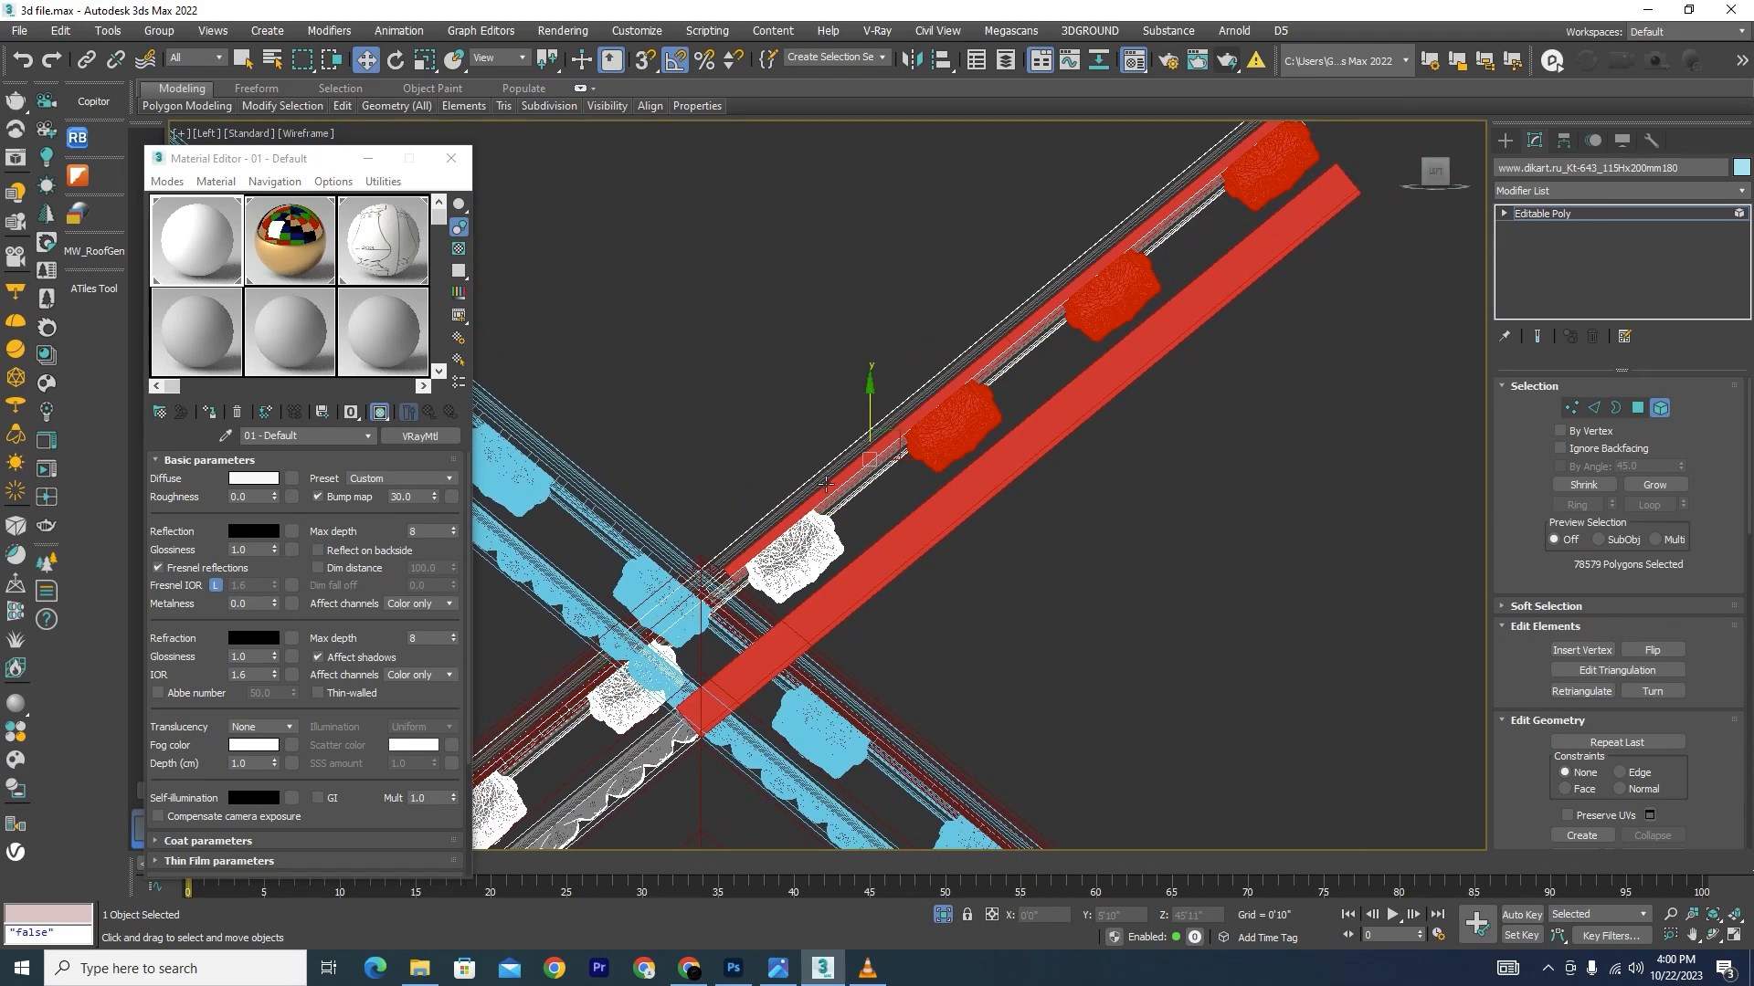
{"action": "scroll", "coordinate": [947, 420], "scroll_direction": "up", "scroll_amount": 5}
{"action": "scroll", "coordinate": [947, 420], "scroll_direction": "down", "scroll_amount": 5}
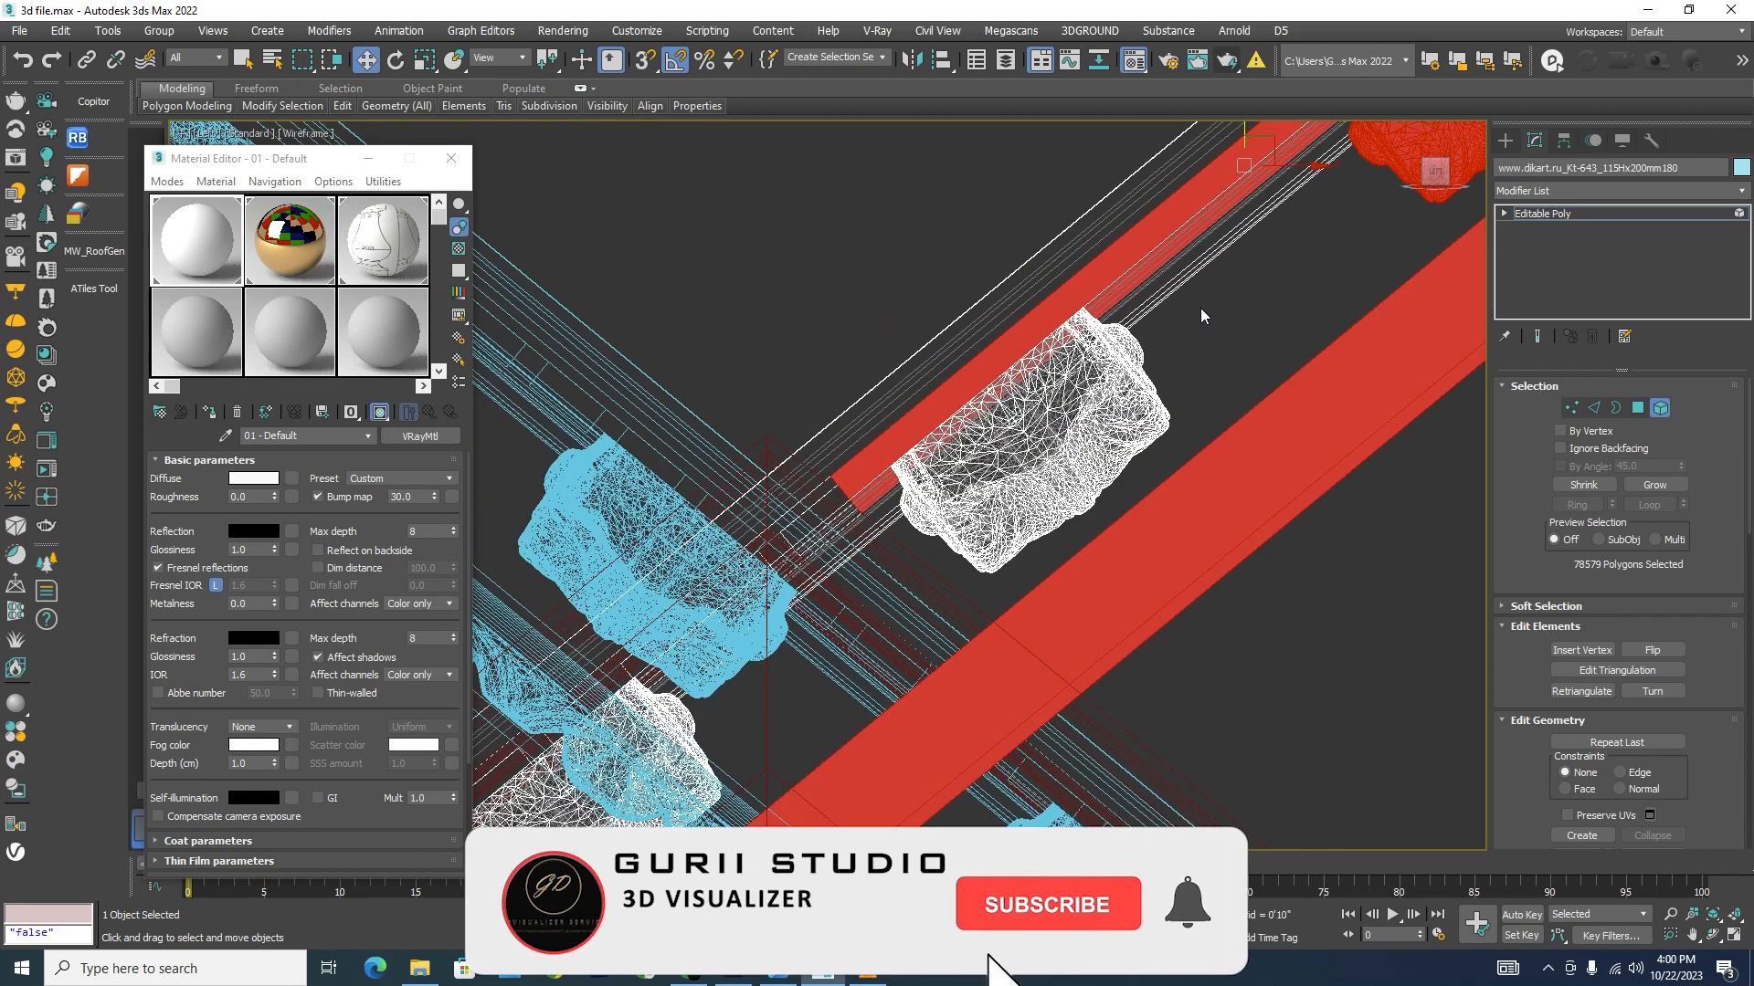
{"action": "scroll", "coordinate": [1124, 409], "scroll_direction": "up", "scroll_amount": 2}
{"action": "scroll", "coordinate": [1124, 408], "scroll_direction": "down", "scroll_amount": 3}
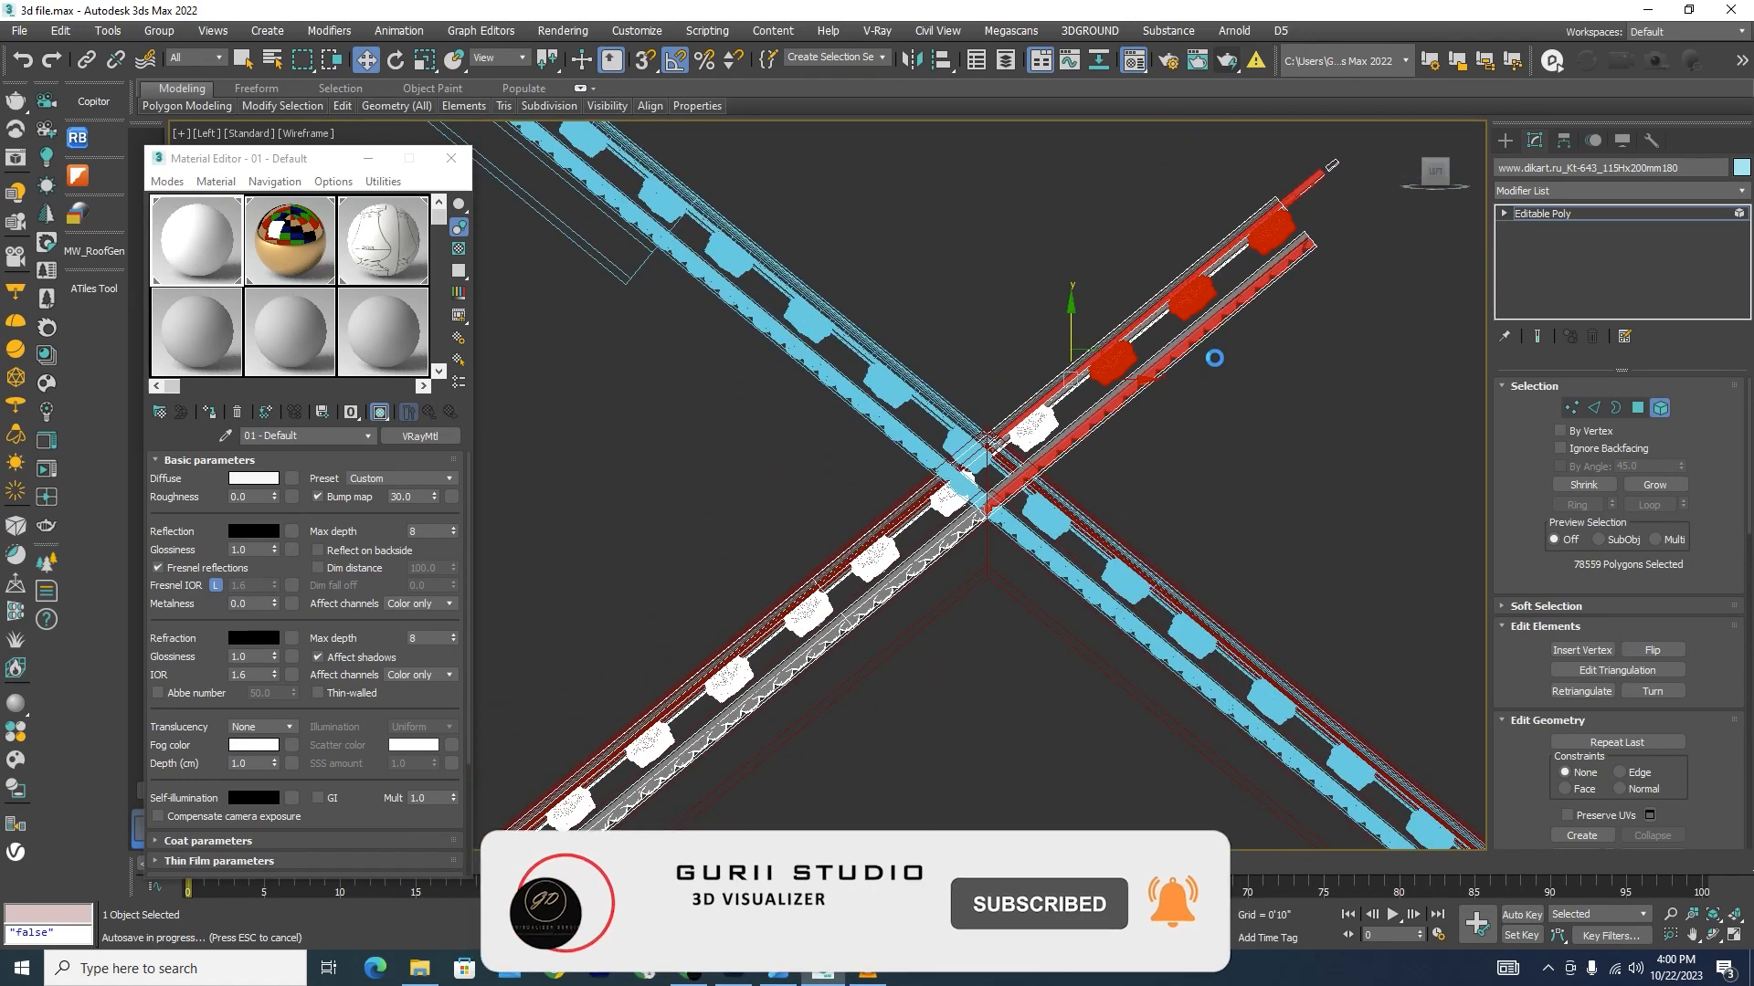
{"action": "scroll", "coordinate": [989, 500], "scroll_direction": "up", "scroll_amount": 2}
{"action": "scroll", "coordinate": [991, 500], "scroll_direction": "up", "scroll_amount": 5}
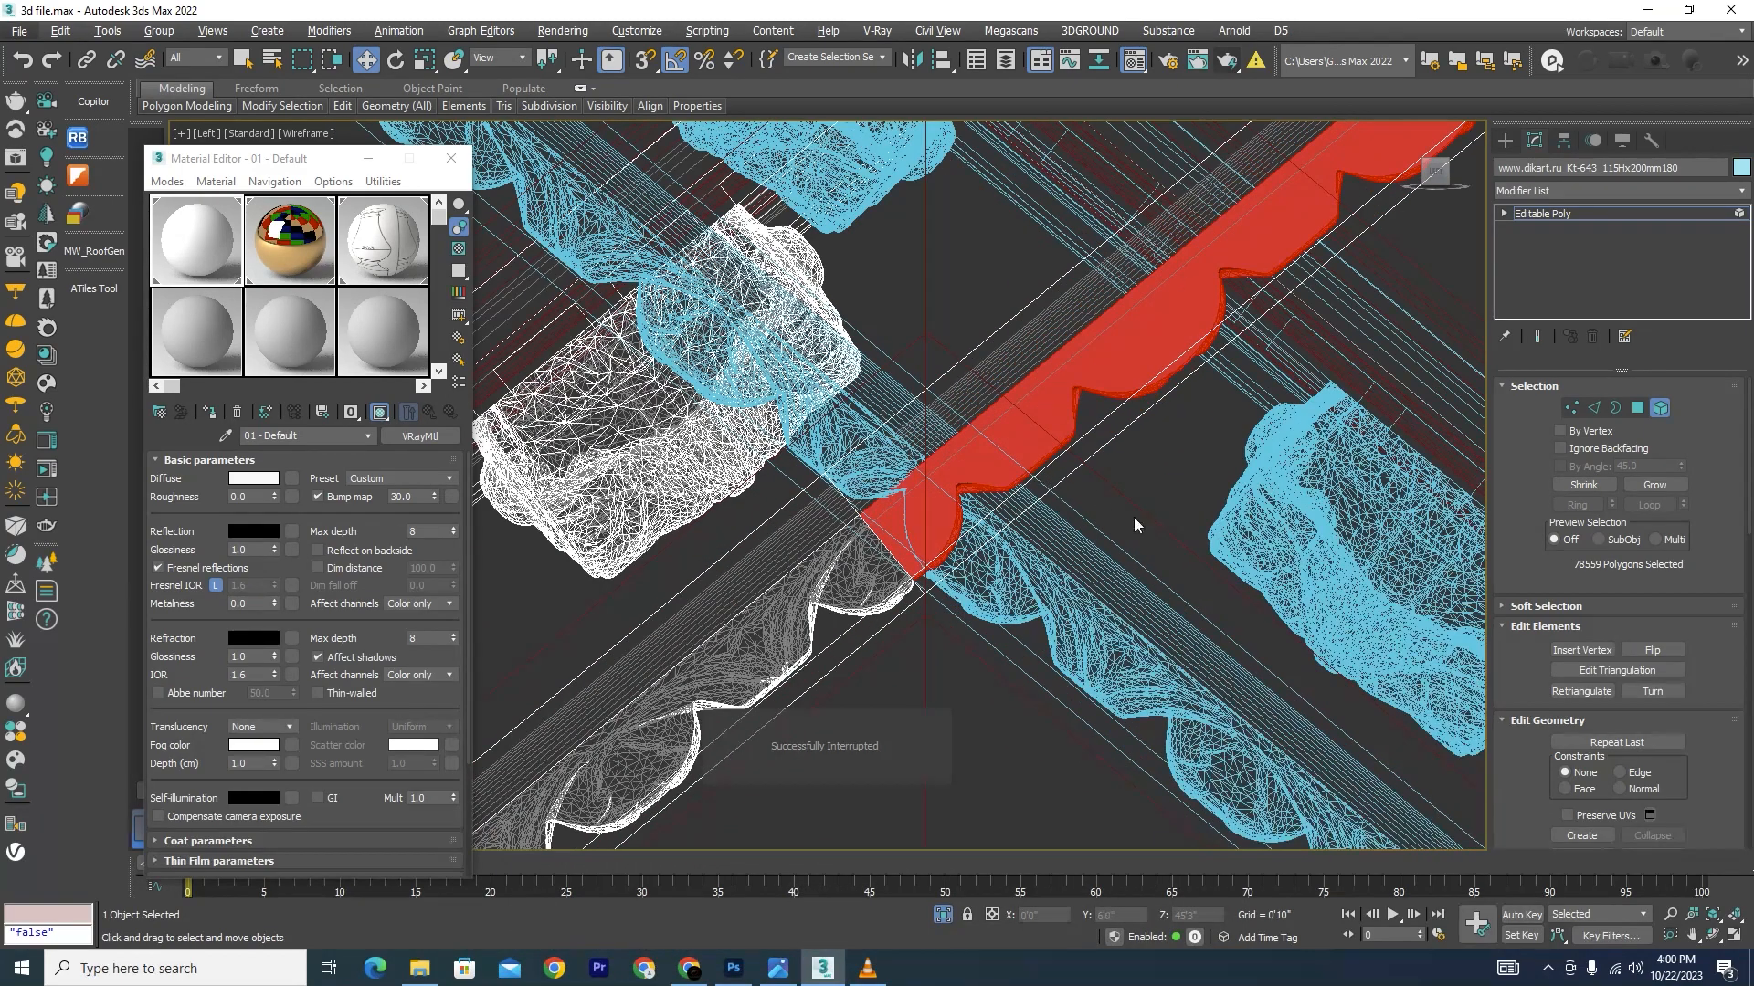
Step: Try removing the scalloped strip from the element selection, and undo that change
{"action": "left_click_drag", "start_coordinate": [1149, 509], "coordinate": [949, 311], "text": "alt"}
{"action": "scroll", "coordinate": [905, 455], "scroll_direction": "down", "scroll_amount": 4}
{"action": "scroll", "coordinate": [1144, 407], "scroll_direction": "down", "scroll_amount": 4}
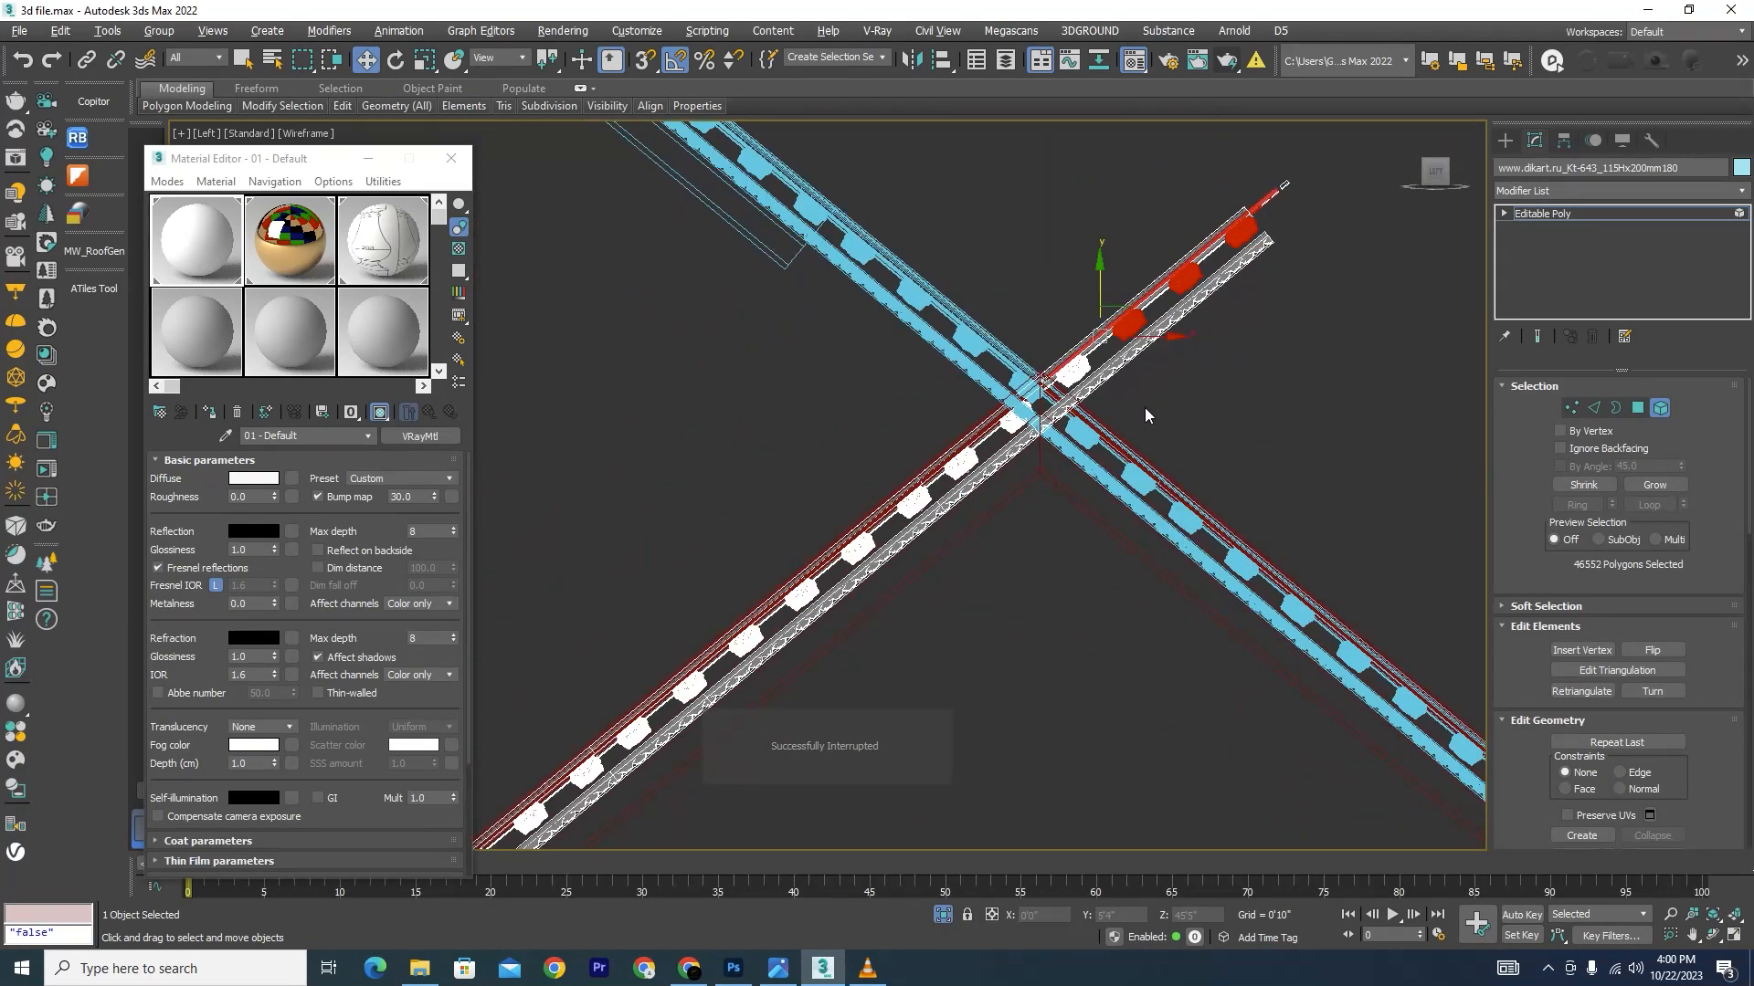
{"action": "key", "text": "ctrl+z"}
Step: Switch to polygon selection, exclude the scalloped strip's polygons at the ridge crossing, and delete the remaining selected polygons beyond it
{"action": "scroll", "coordinate": [1081, 396], "scroll_direction": "up", "scroll_amount": 4}
{"action": "scroll", "coordinate": [1081, 406], "scroll_direction": "down", "scroll_amount": 2}
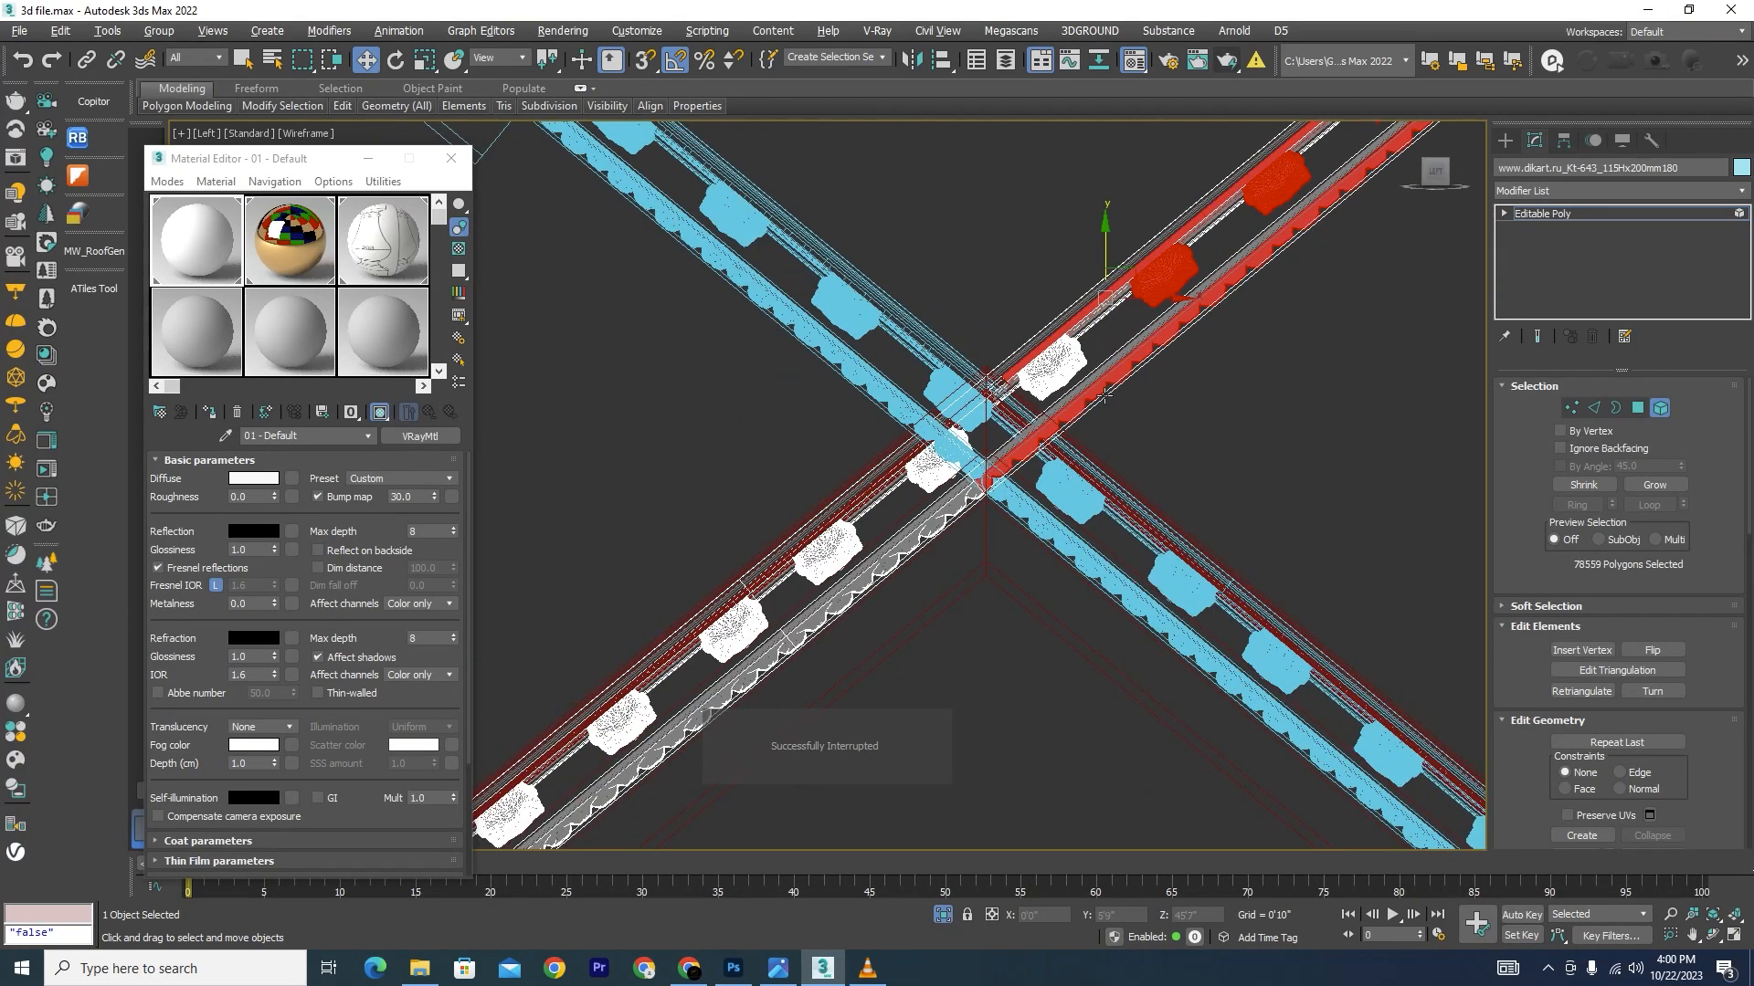
{"action": "left_click", "coordinate": [1637, 408]}
{"action": "scroll", "coordinate": [1028, 548], "scroll_direction": "up", "scroll_amount": 4}
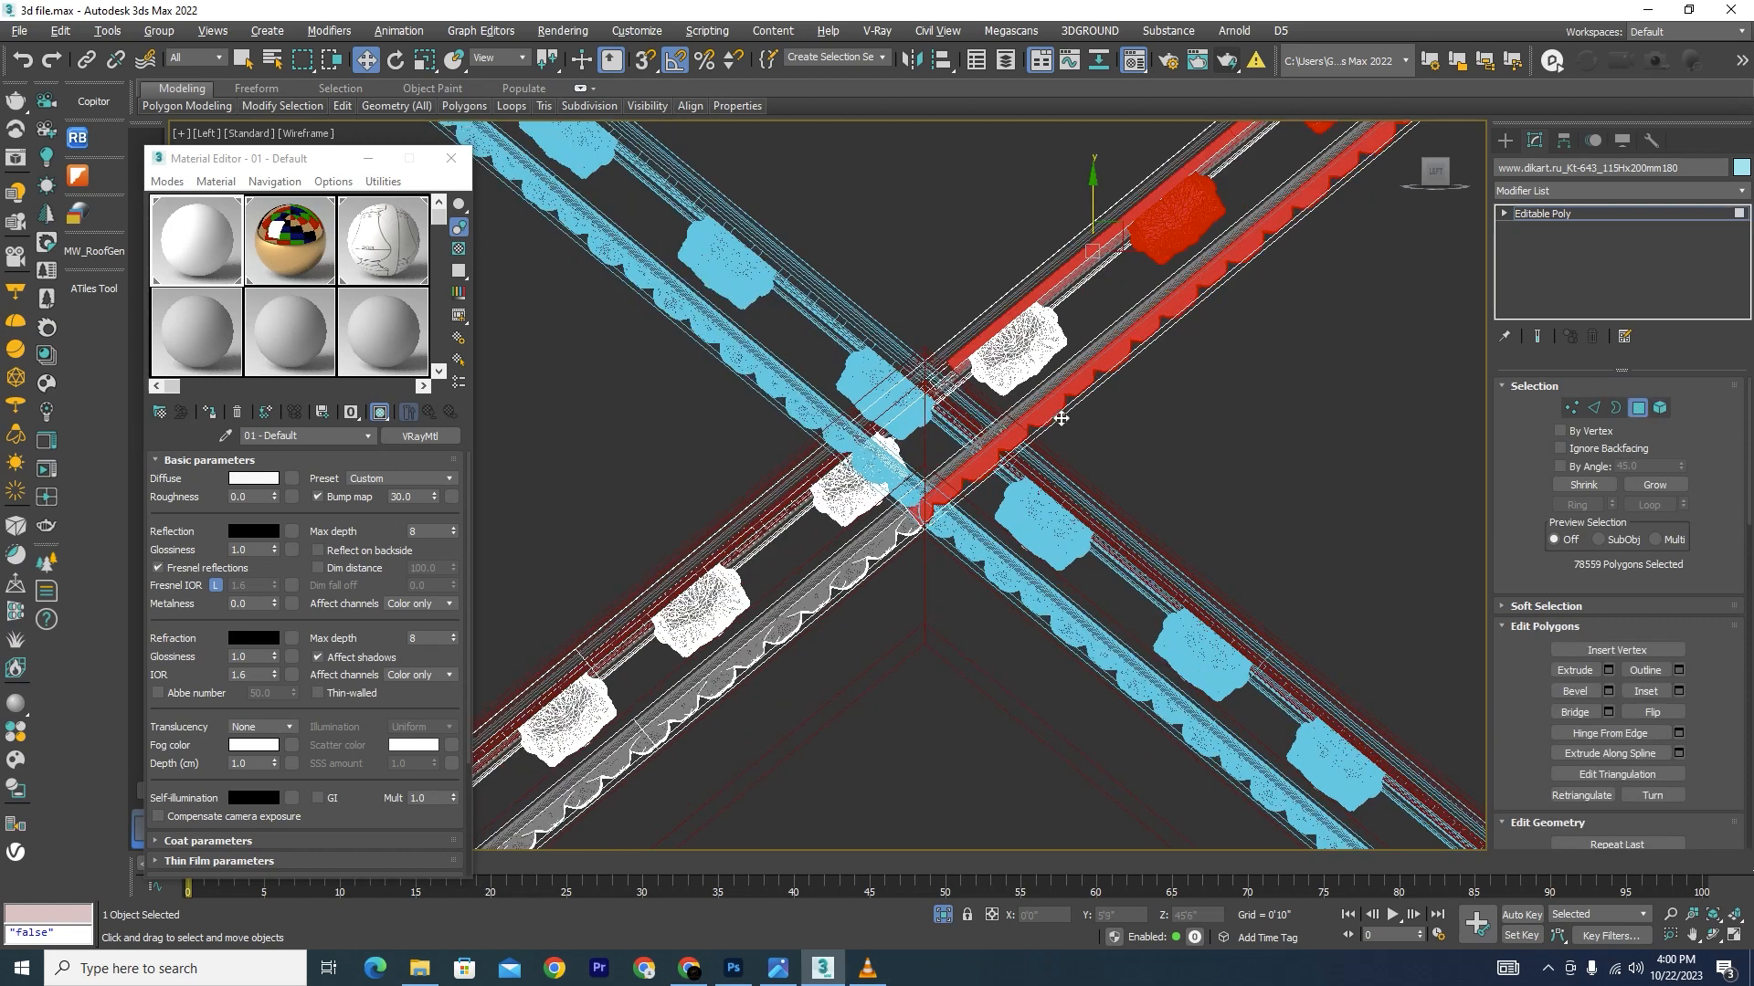
{"action": "left_click_drag", "start_coordinate": [884, 468], "coordinate": [853, 448]}
{"action": "left_click_drag", "start_coordinate": [801, 548], "coordinate": [801, 548], "text": "alt"}
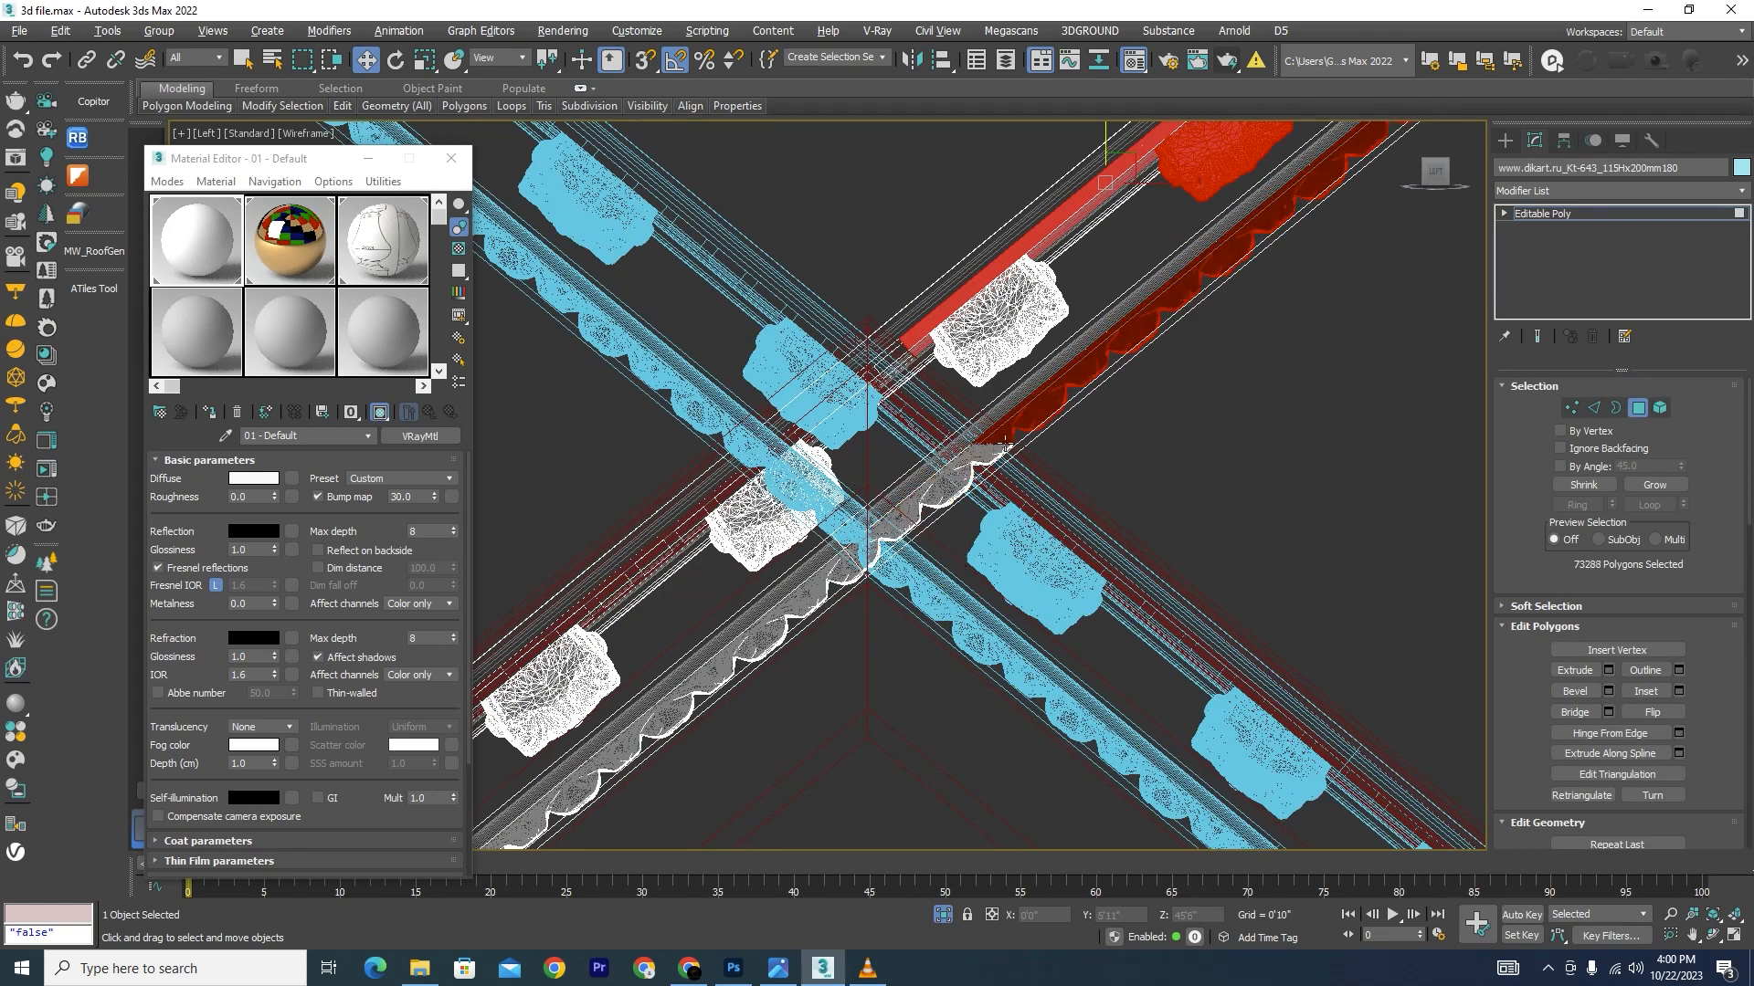
{"action": "left_click_drag", "start_coordinate": [974, 484], "coordinate": [868, 425], "text": "alt"}
{"action": "scroll", "coordinate": [988, 438], "scroll_direction": "up", "scroll_amount": 4}
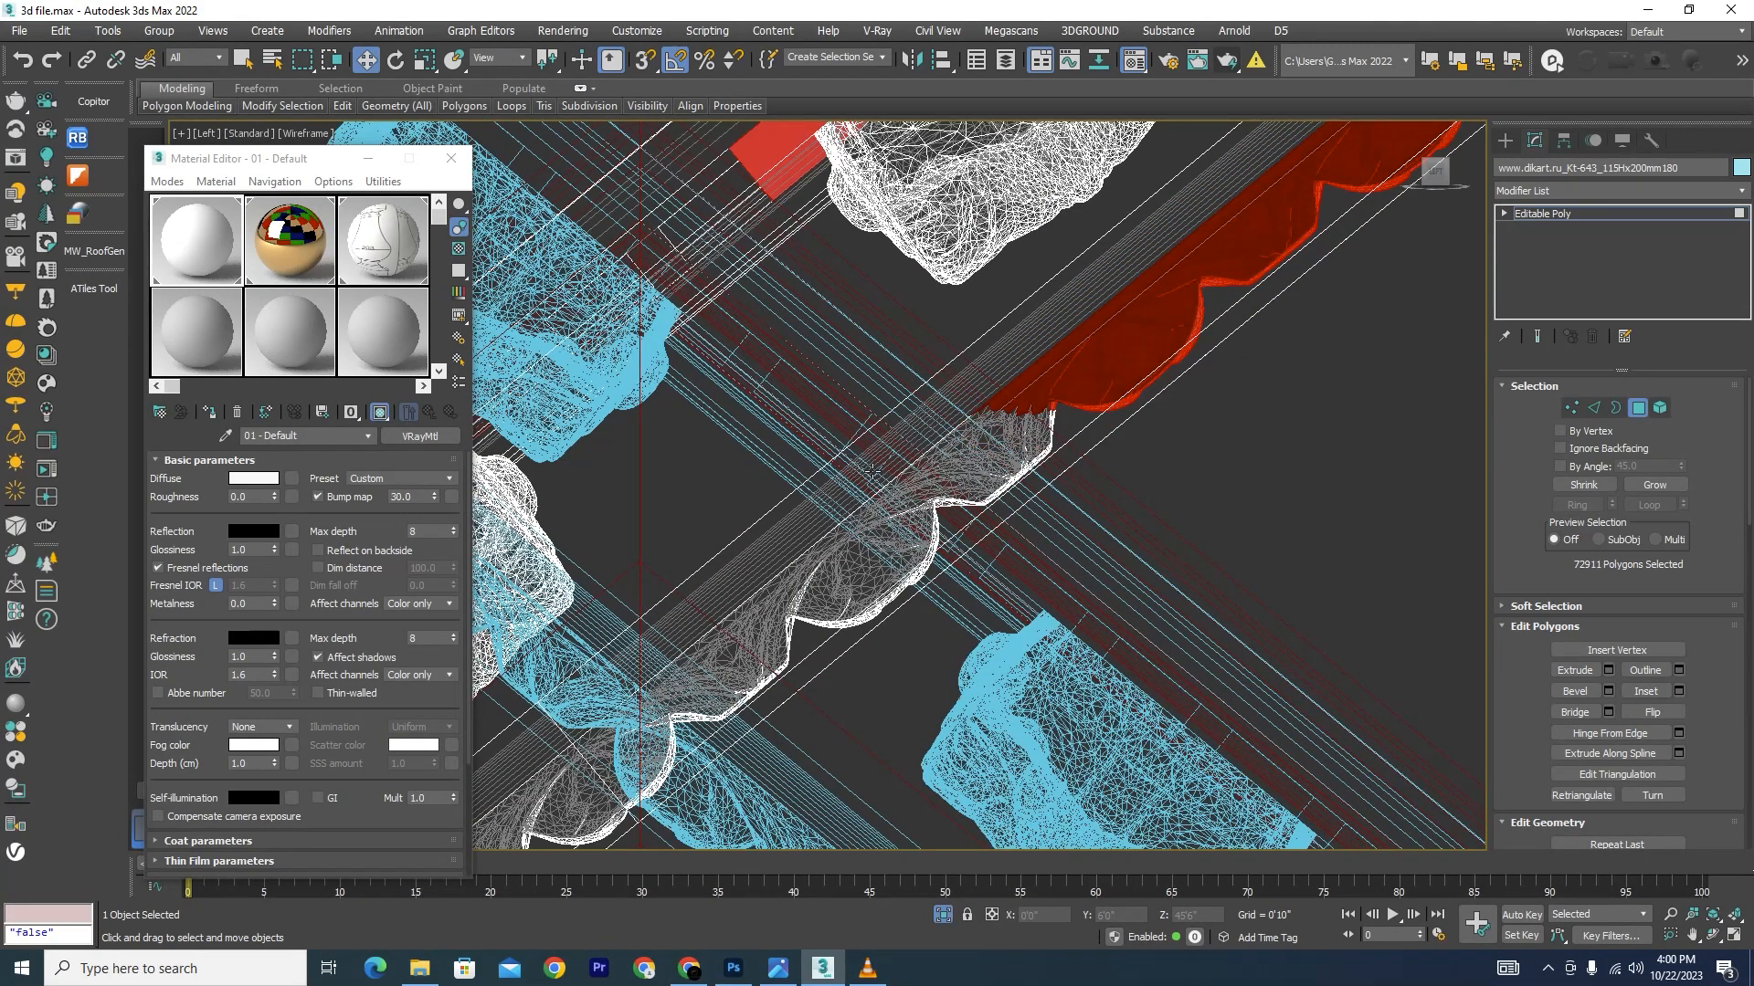
{"action": "scroll", "coordinate": [873, 470], "scroll_direction": "down", "scroll_amount": 3}
{"action": "left_click", "coordinate": [1118, 482]}
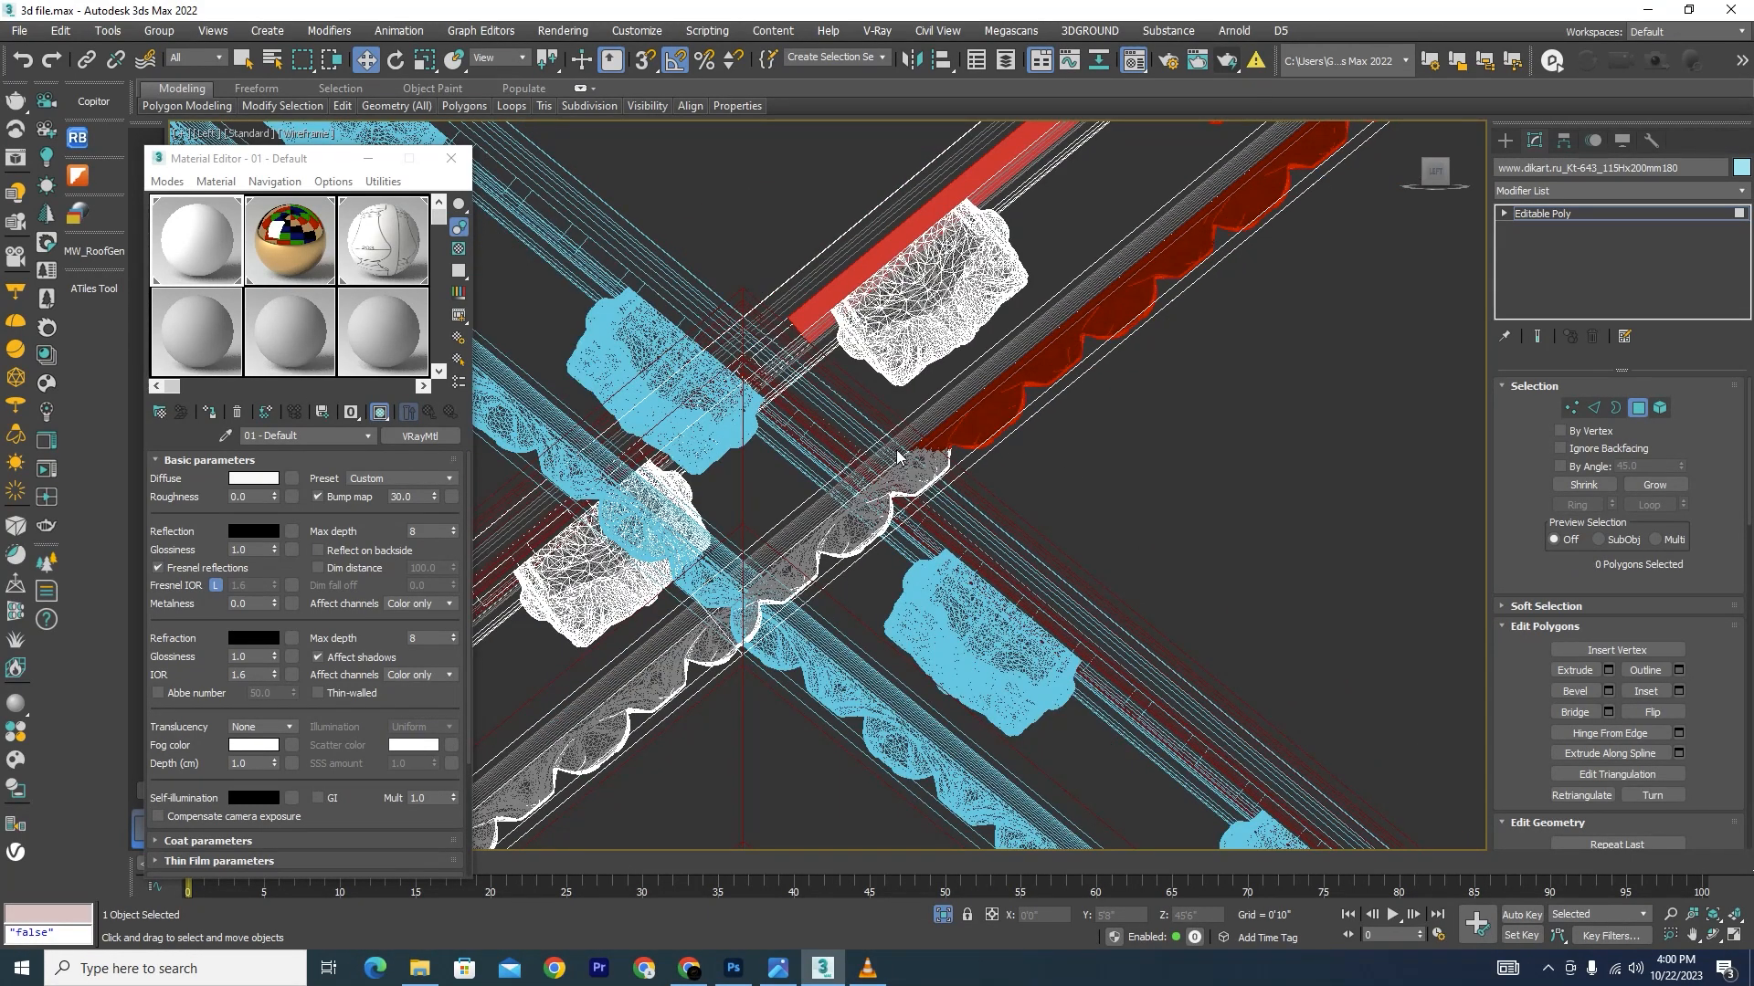
Step: Check the trimmed upper end of the moulding in shaded and wireframe display
{"action": "scroll", "coordinate": [1005, 457], "scroll_direction": "down", "scroll_amount": 4}
{"action": "key", "text": "F3"}
{"action": "scroll", "coordinate": [1005, 374], "scroll_direction": "up", "scroll_amount": 5}
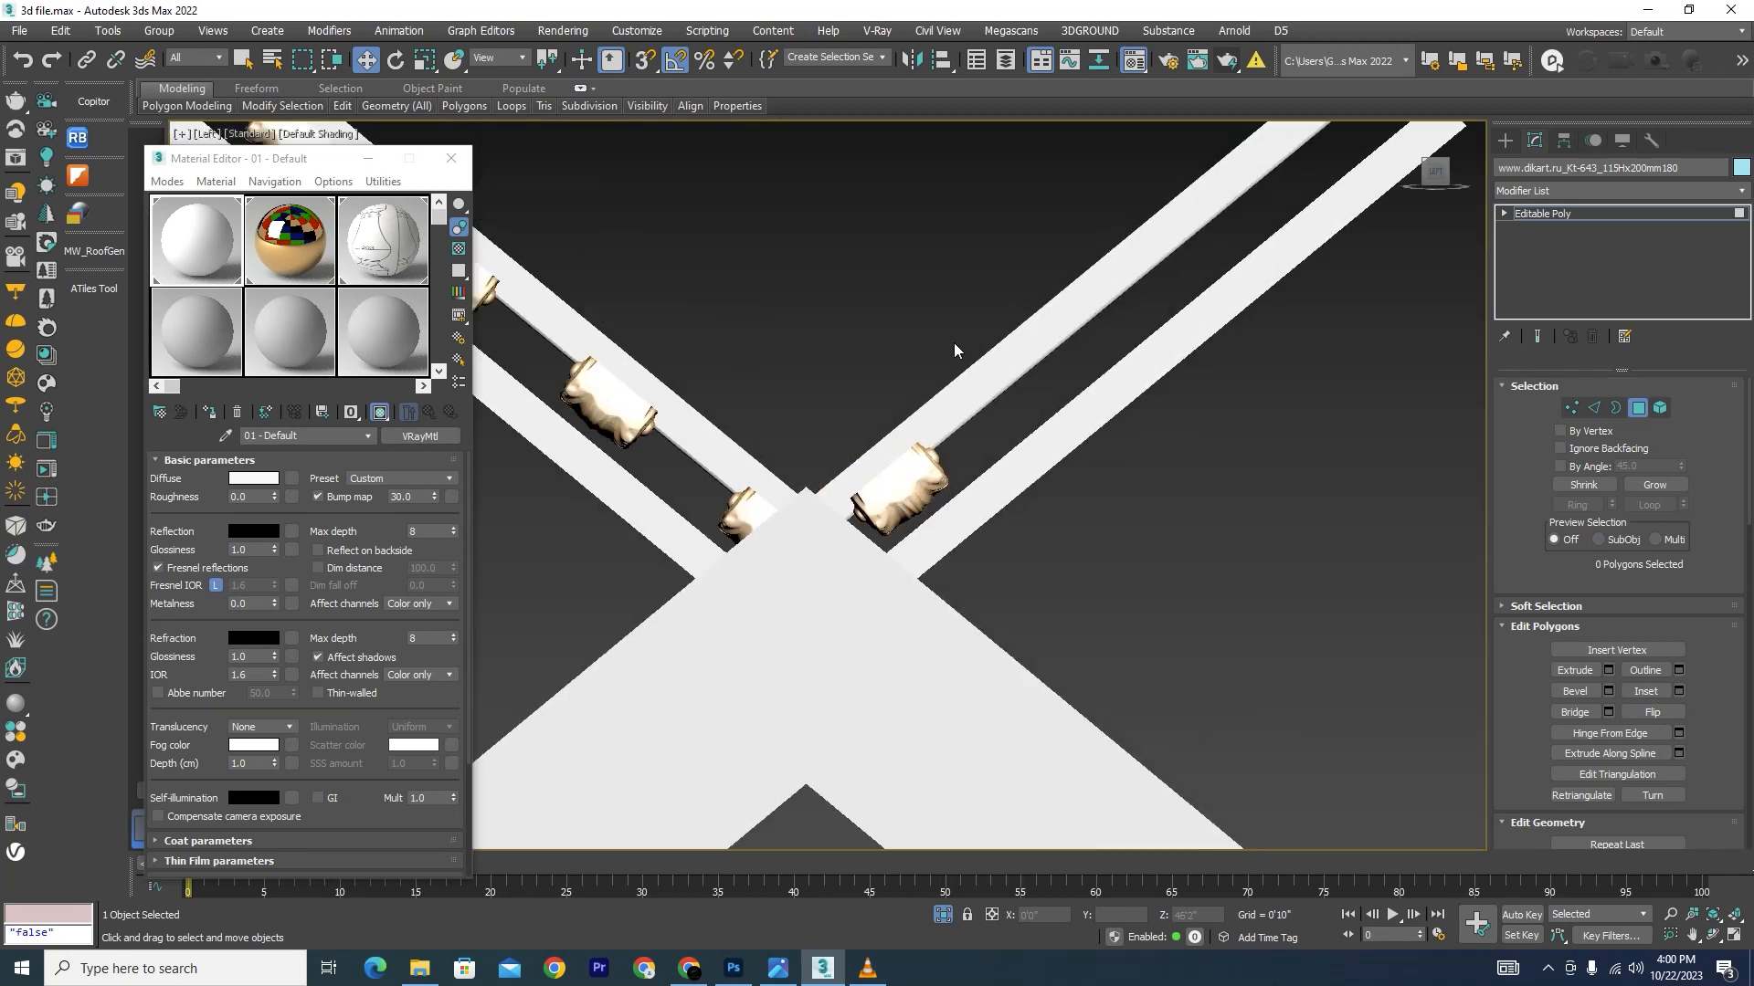
{"action": "key", "text": "F3"}
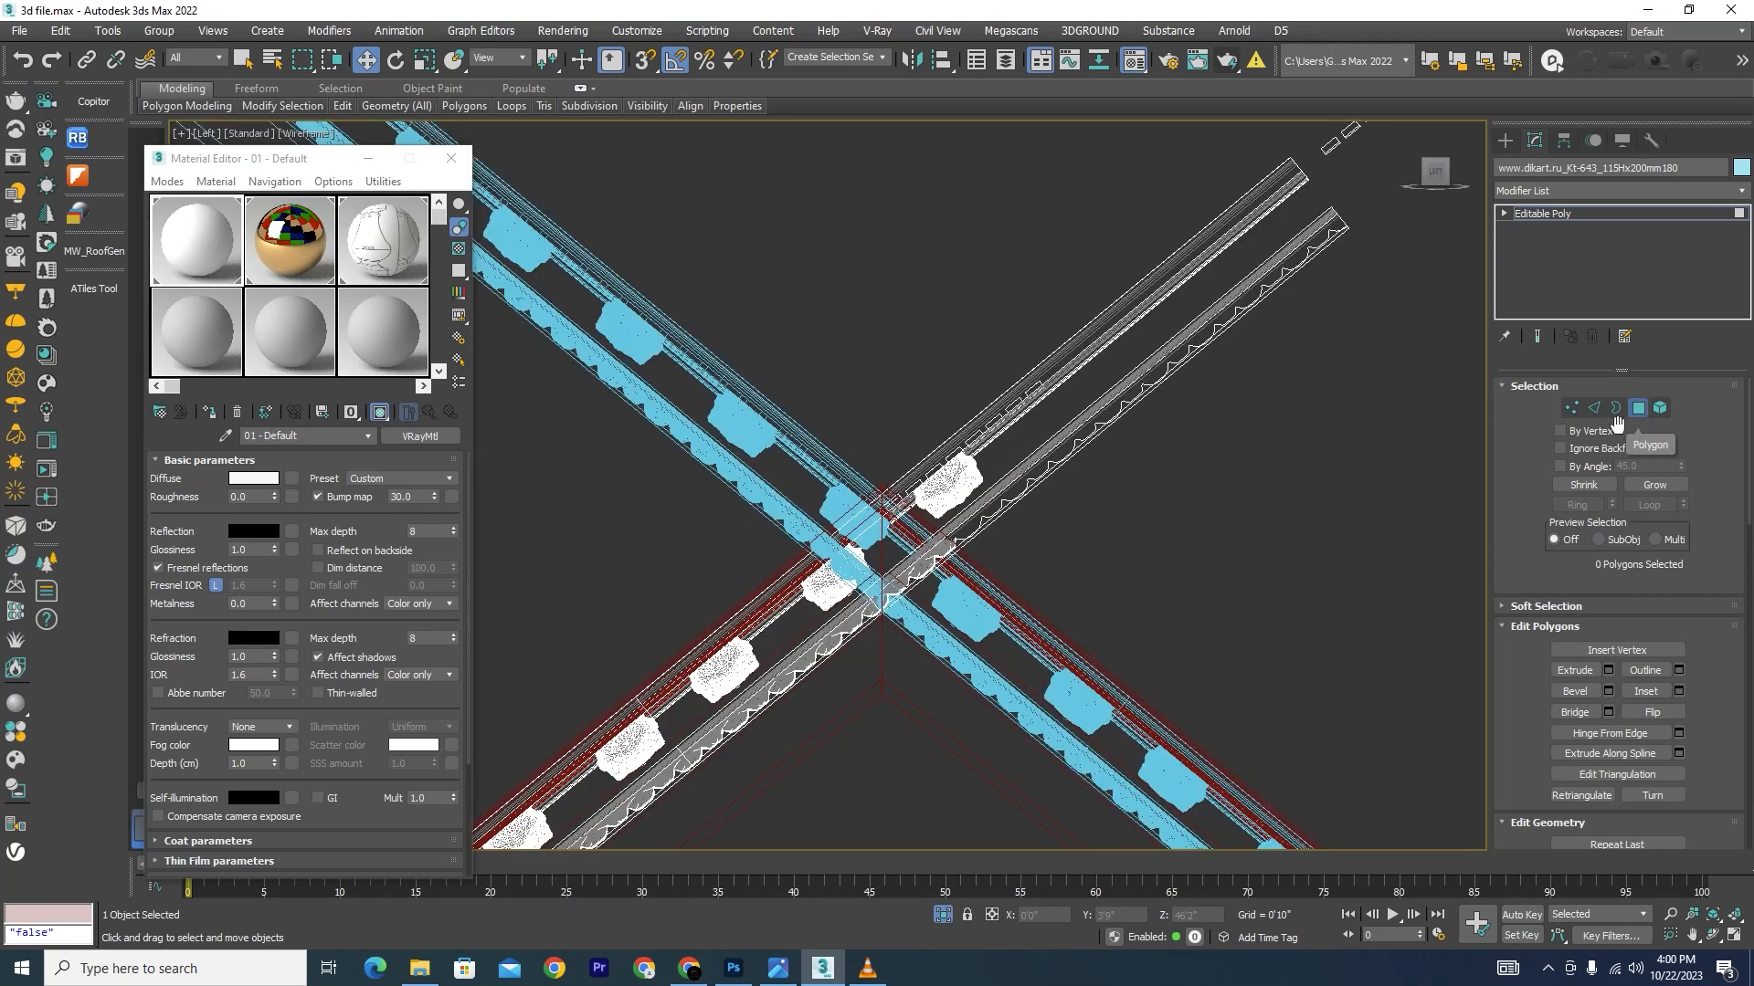
Step: Try selecting the remaining long strip polygons that extend beyond the ridge crossing
{"action": "left_click", "coordinate": [1126, 320]}
{"action": "scroll", "coordinate": [978, 488], "scroll_direction": "up", "scroll_amount": 5}
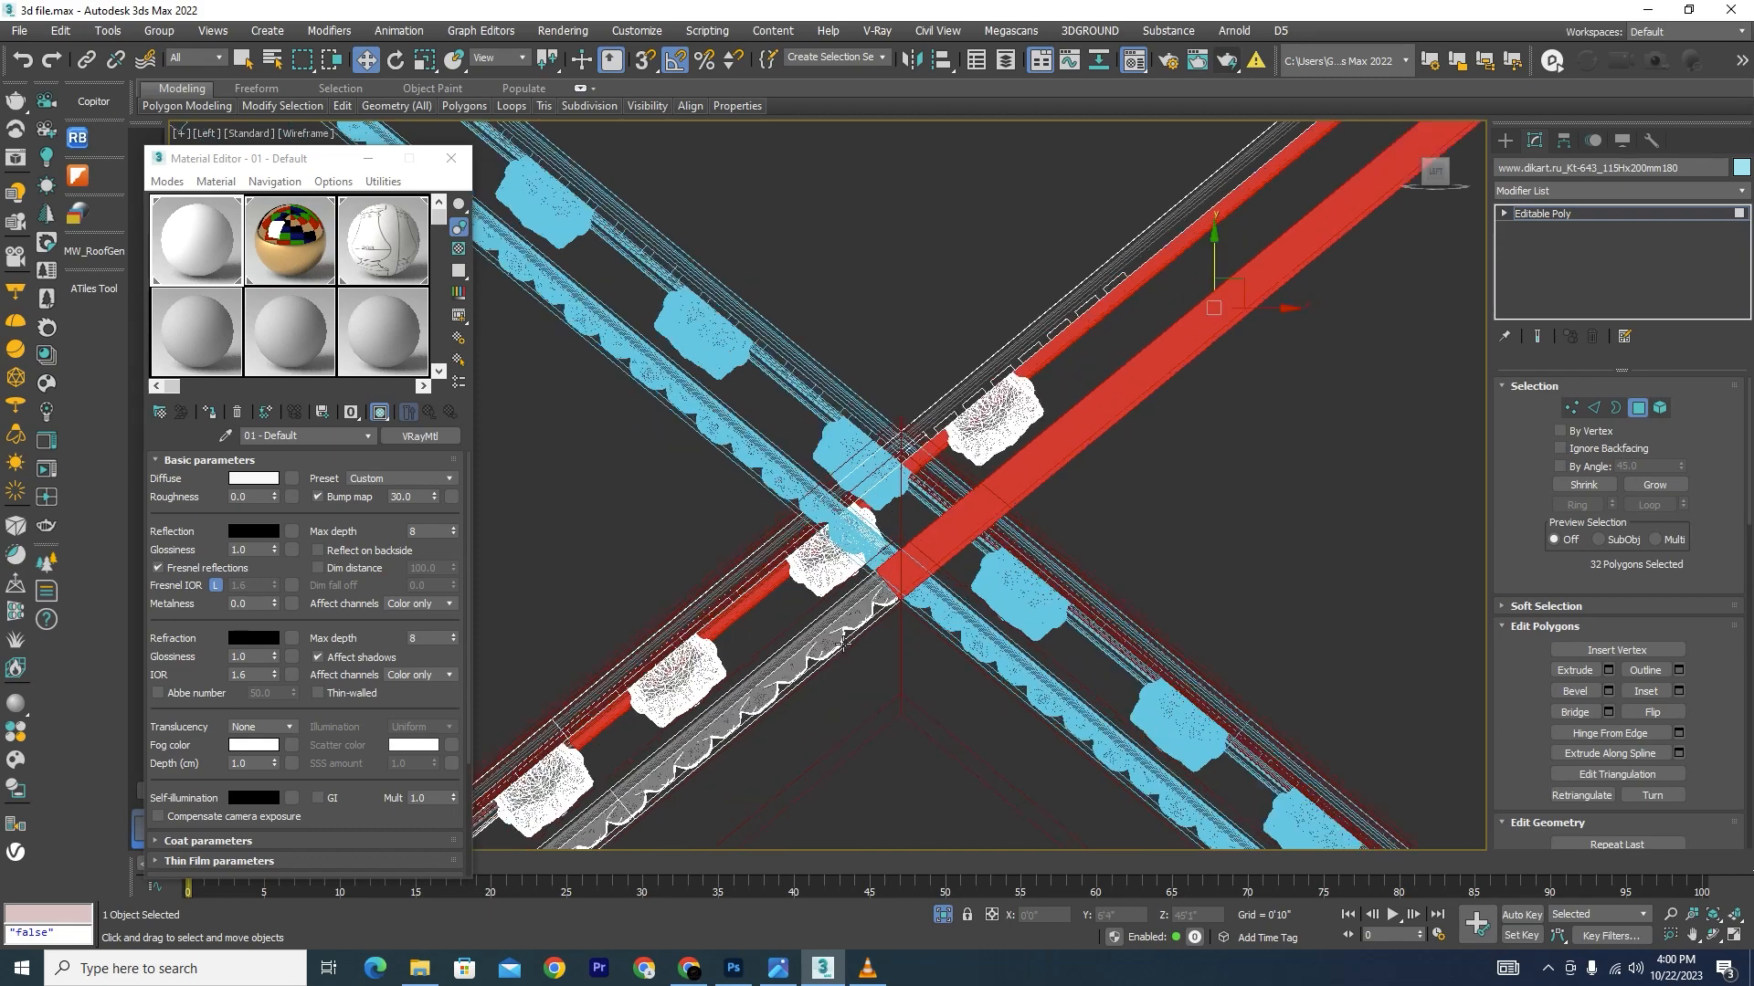
{"action": "scroll", "coordinate": [978, 488], "scroll_direction": "down", "scroll_amount": 2}
{"action": "scroll", "coordinate": [1006, 443], "scroll_direction": "down", "scroll_amount": 3}
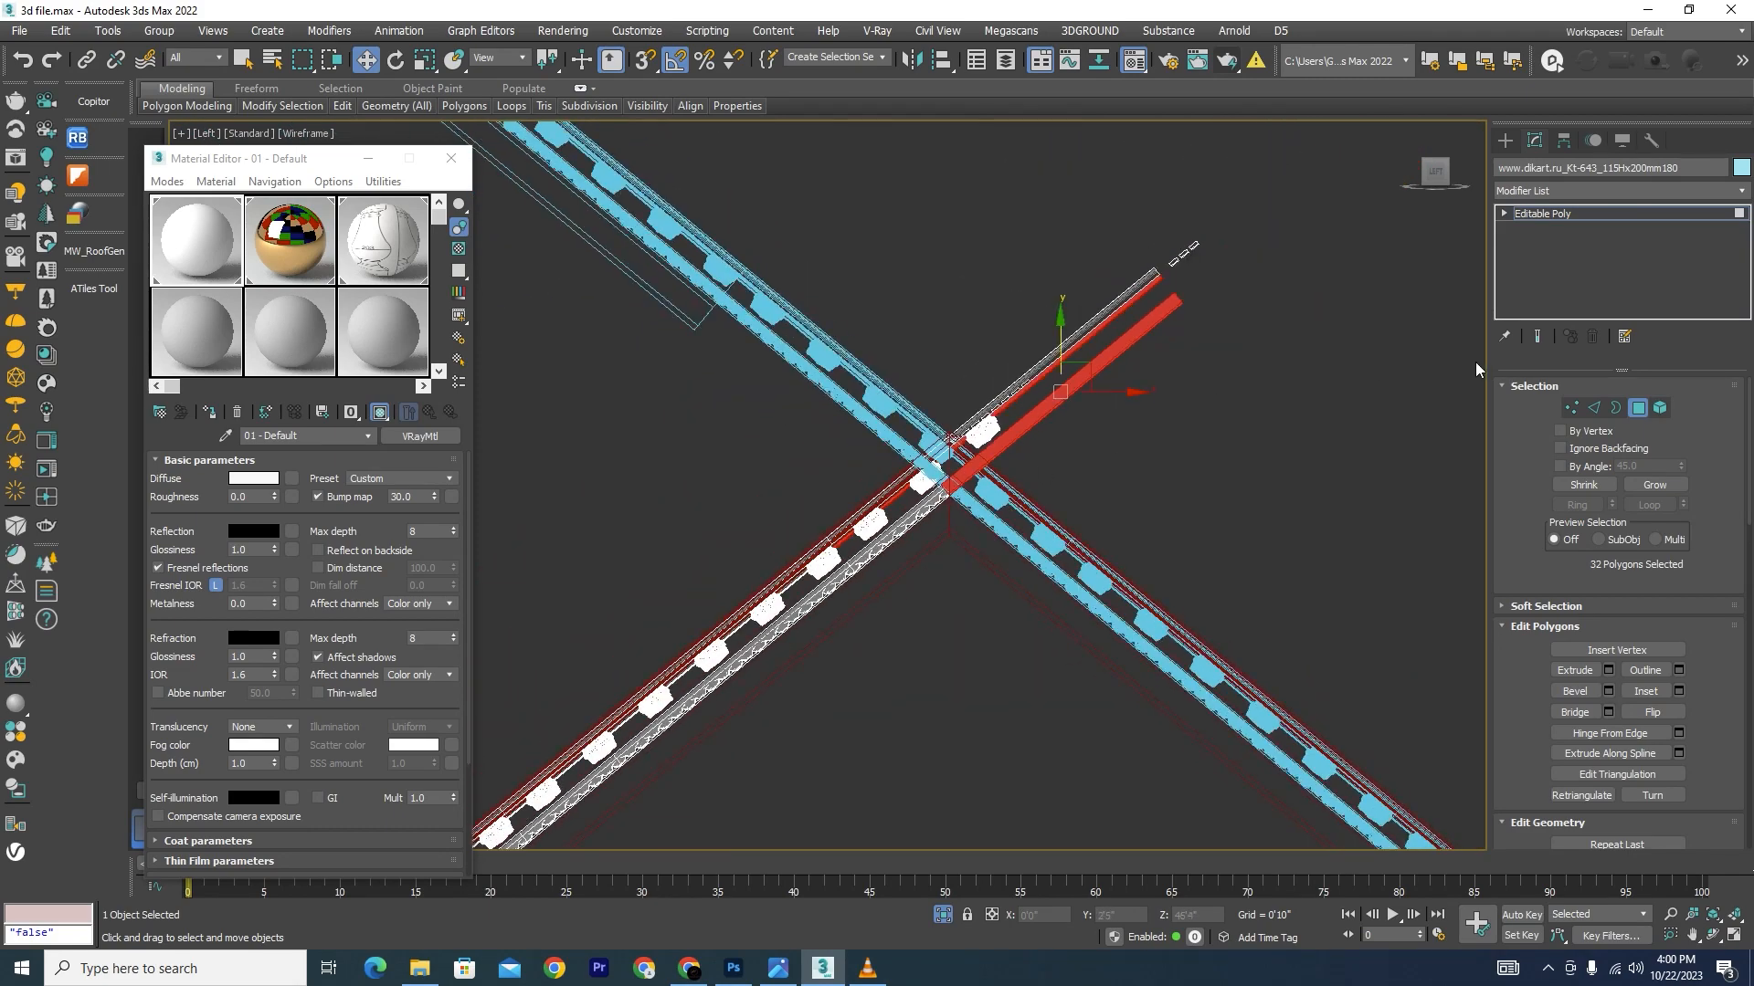
Step: Leave polygon selection, select the moulding that rises to the left, and enable element selection on it in wireframe
{"action": "left_click", "coordinate": [1635, 410]}
{"action": "scroll", "coordinate": [992, 452], "scroll_direction": "up", "scroll_amount": 4}
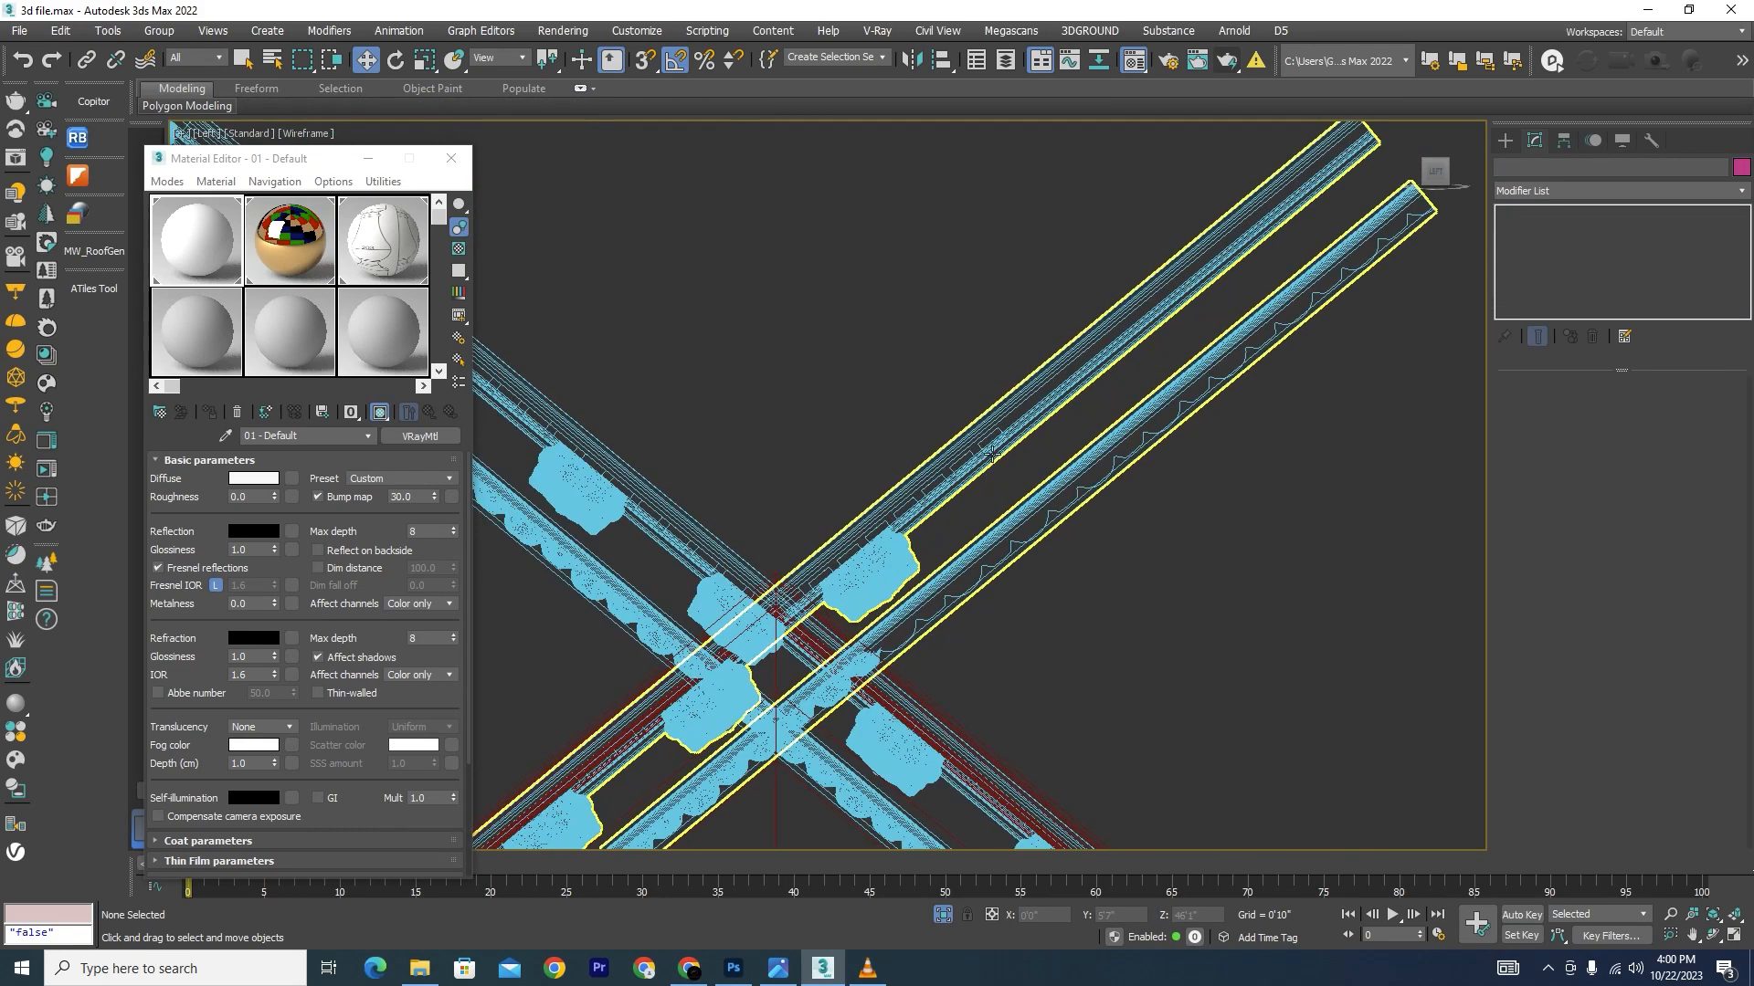
{"action": "key", "text": "F3"}
{"action": "scroll", "coordinate": [1057, 396], "scroll_direction": "down", "scroll_amount": 4}
{"action": "scroll", "coordinate": [932, 423], "scroll_direction": "up", "scroll_amount": 3}
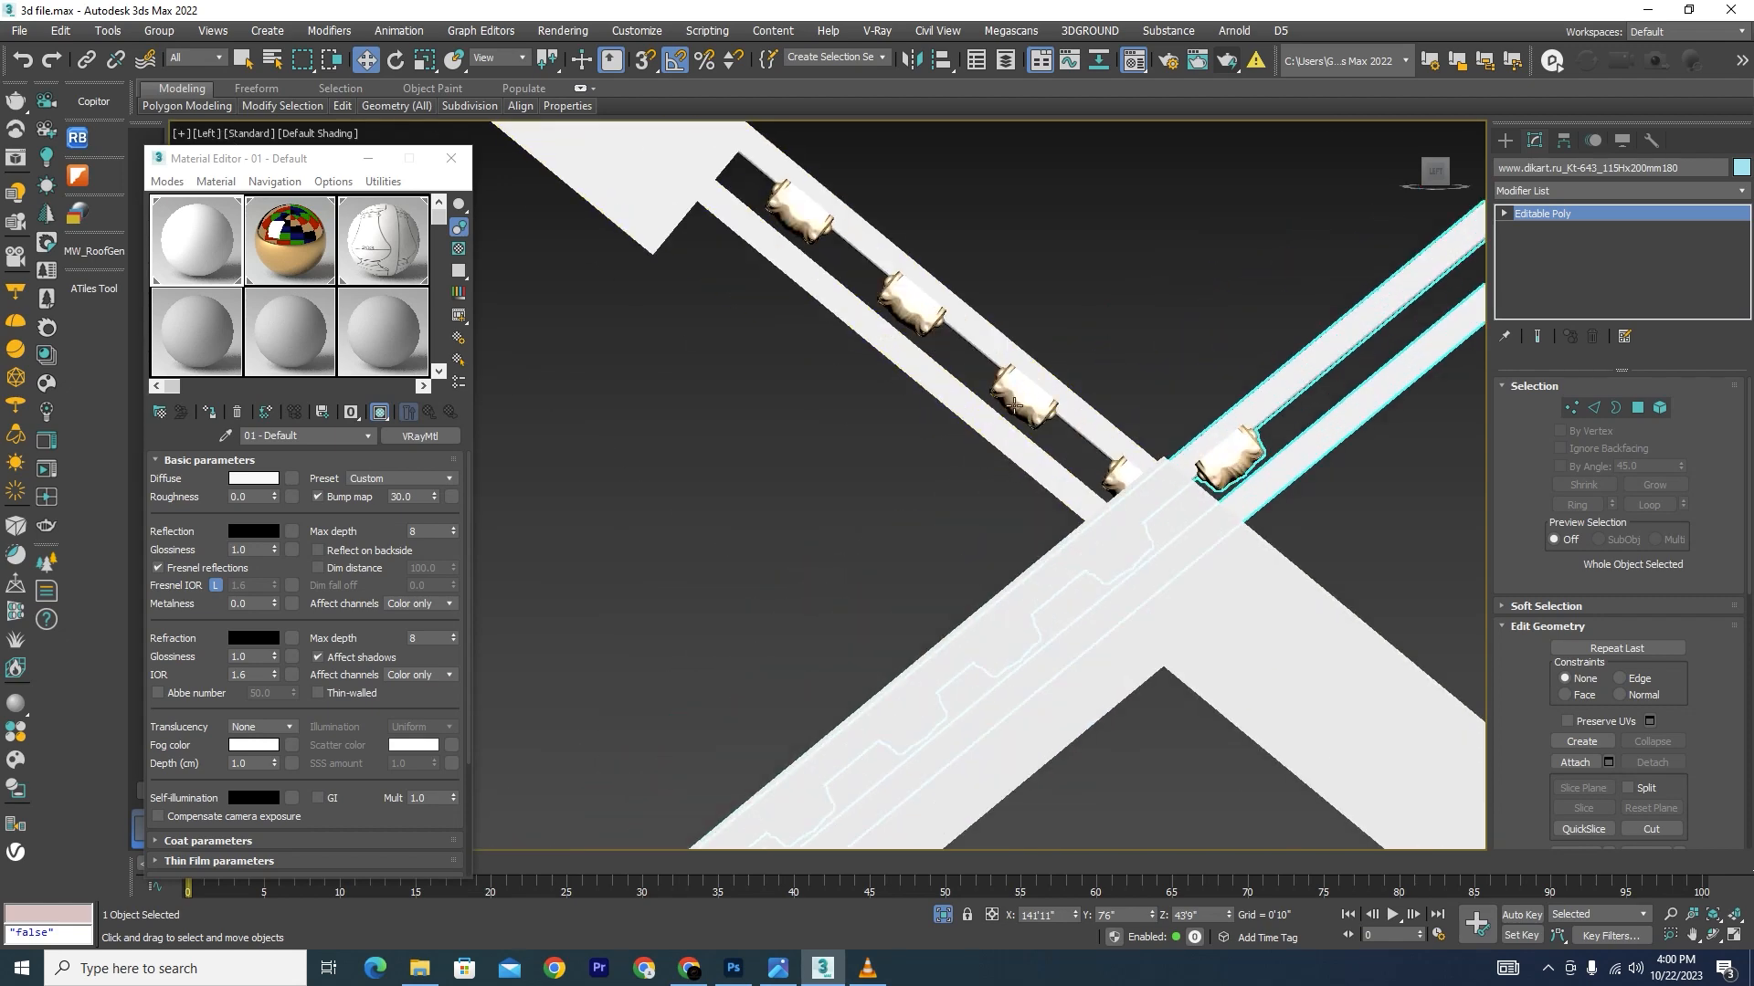
{"action": "left_click", "coordinate": [1029, 400]}
{"action": "key", "text": "F3"}
{"action": "left_click", "coordinate": [1658, 410]}
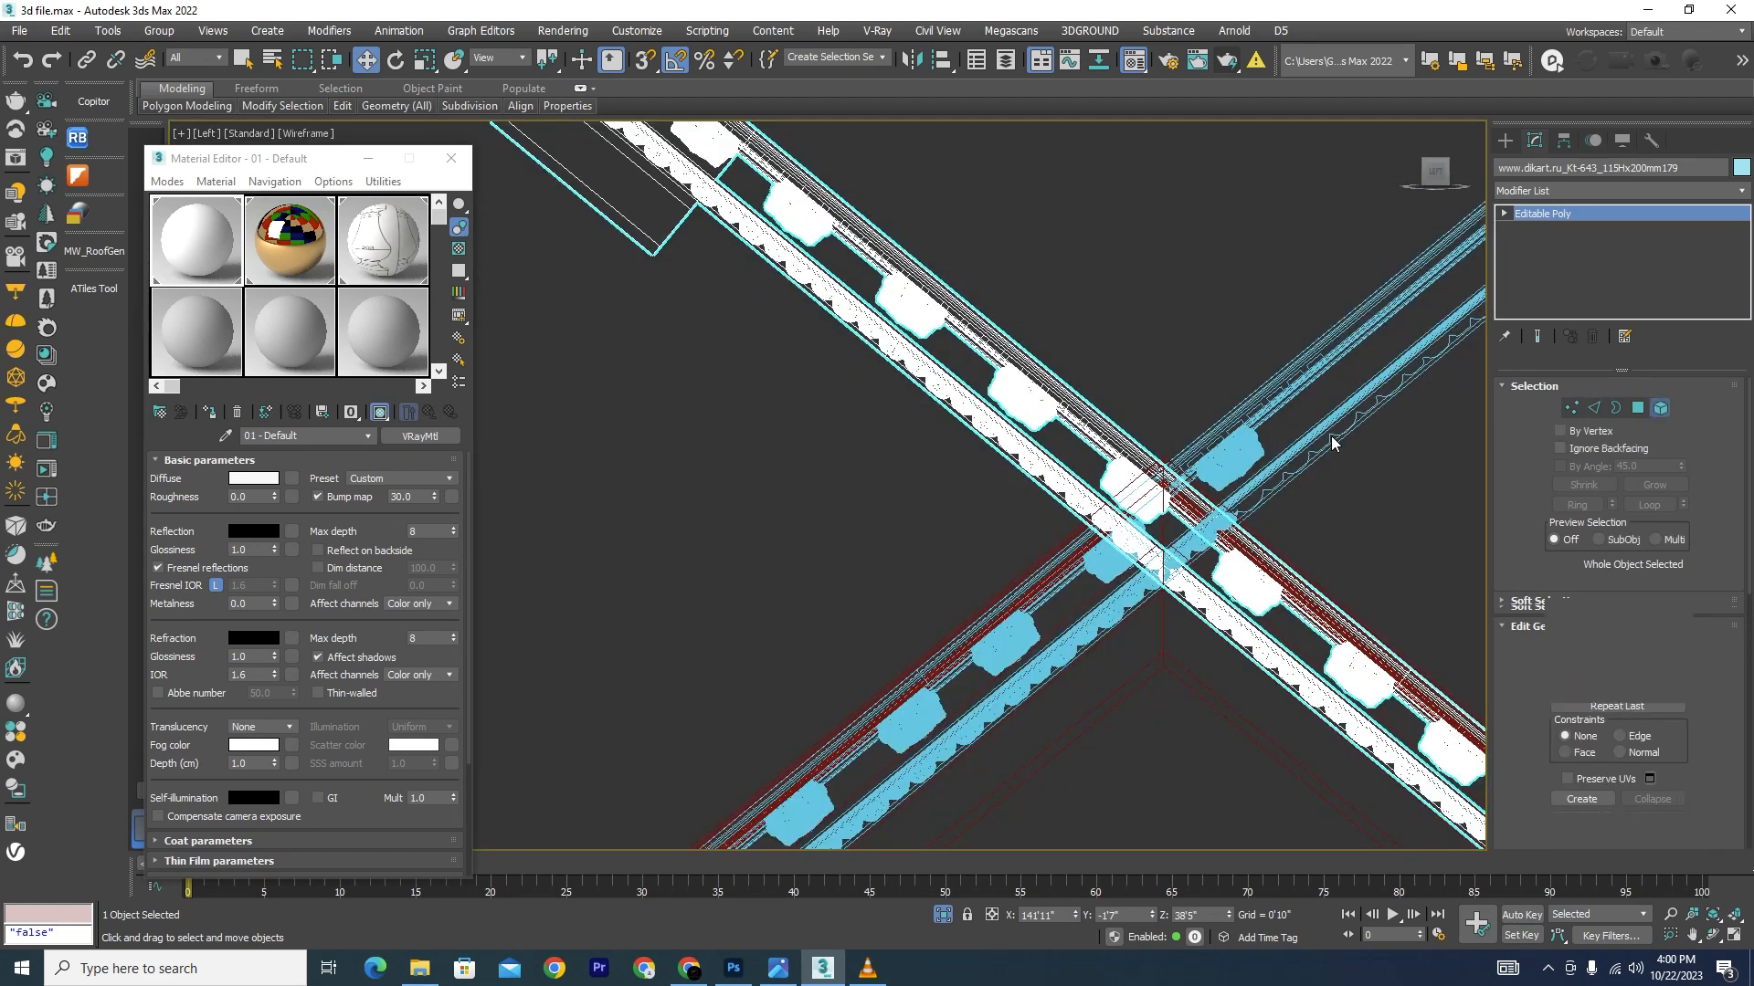
Step: Delete the flat backing and ornament elements at the far upper end of the left-rising moulding
{"action": "scroll", "coordinate": [1025, 311], "scroll_direction": "down", "scroll_amount": 3}
{"action": "left_click_drag", "start_coordinate": [506, 426], "coordinate": [506, 425]}
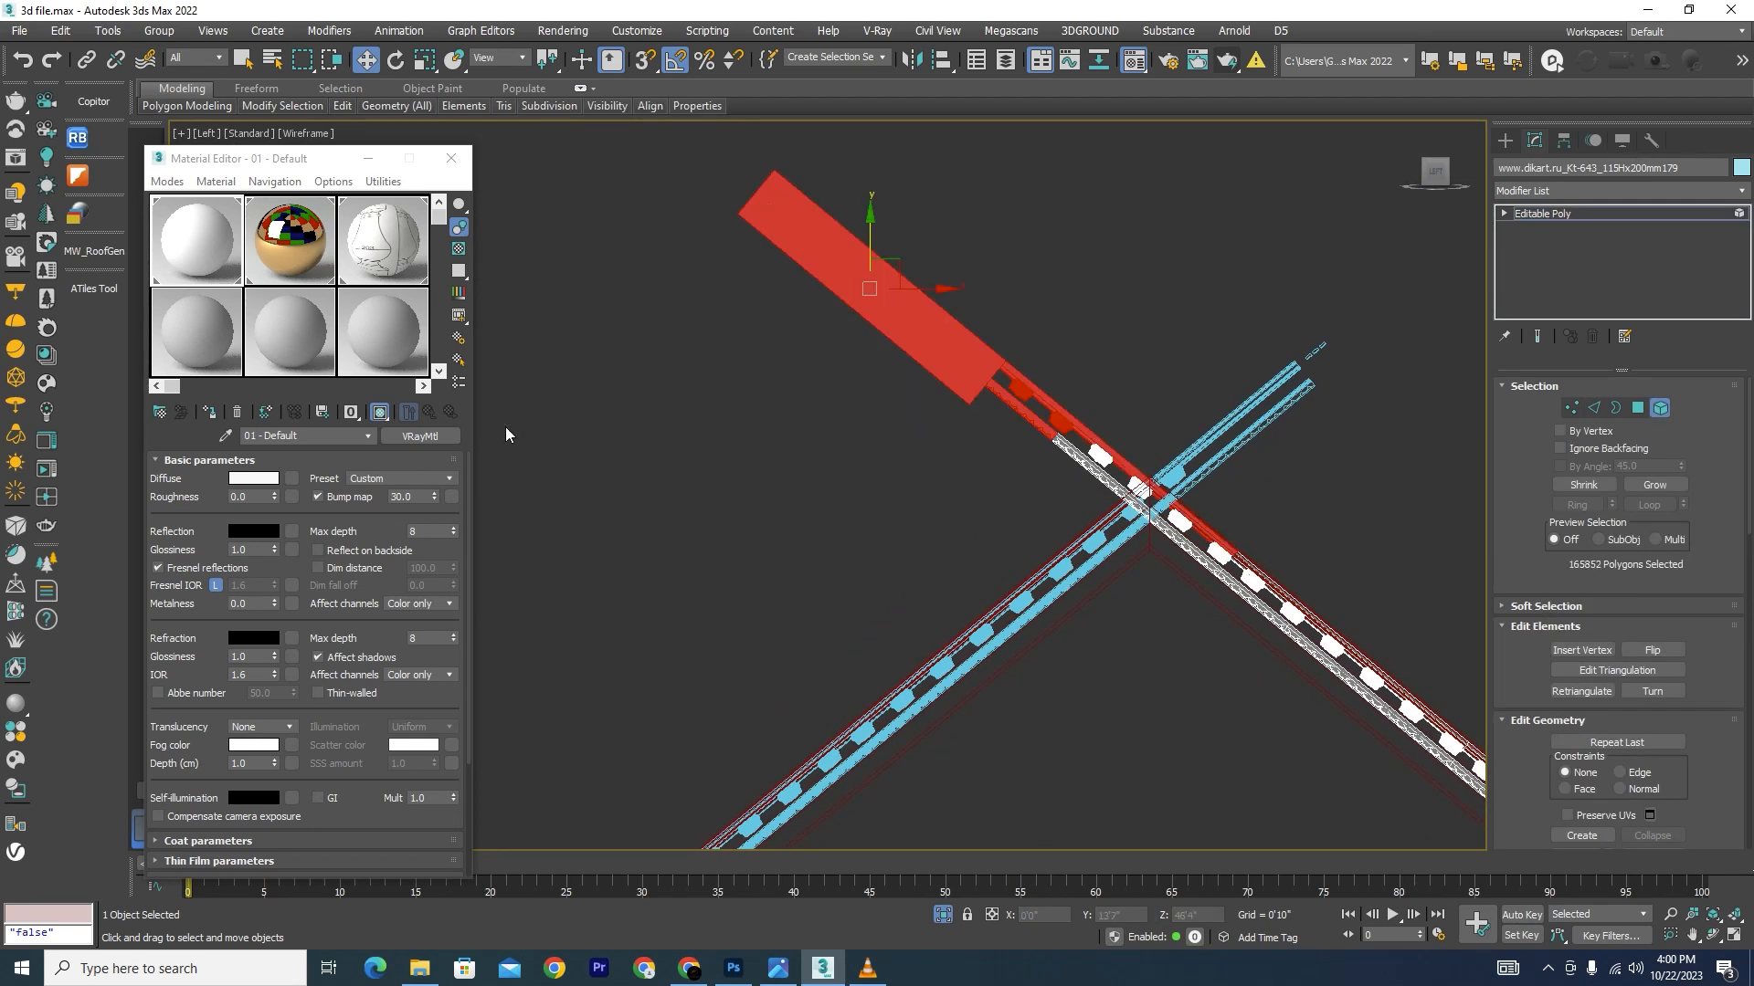
{"action": "left_click_drag", "start_coordinate": [924, 159], "coordinate": [586, 544]}
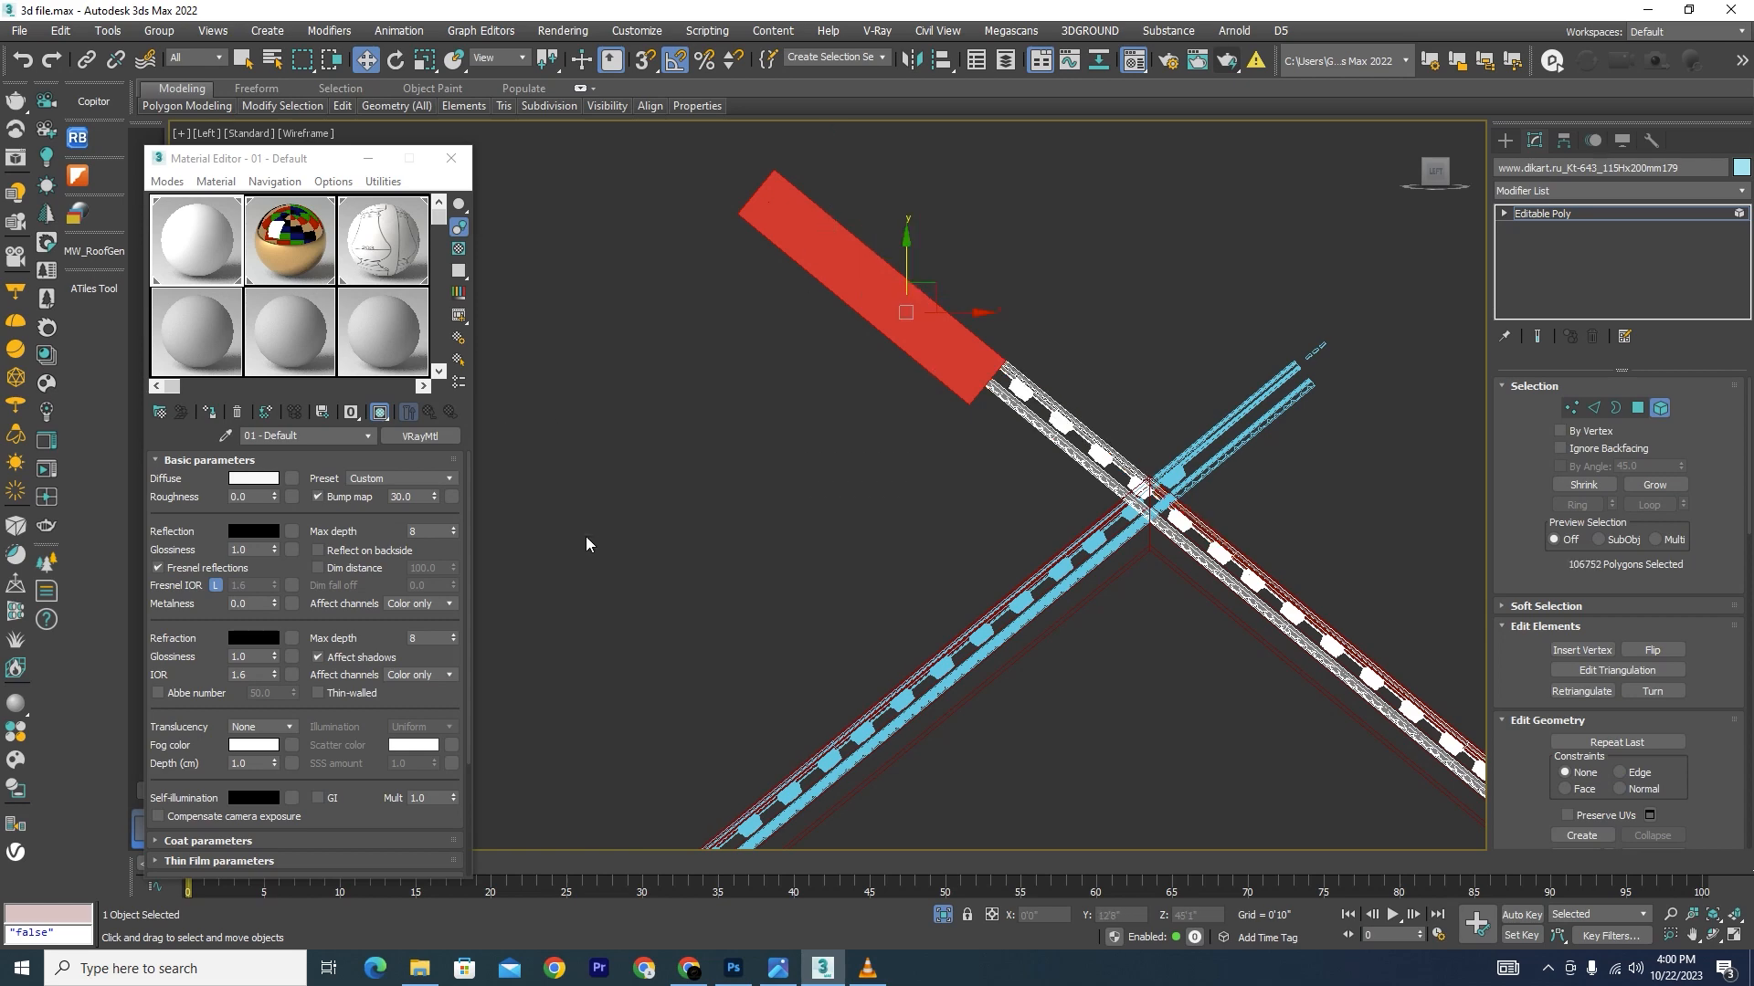
{"action": "left_click", "coordinate": [1087, 438]}
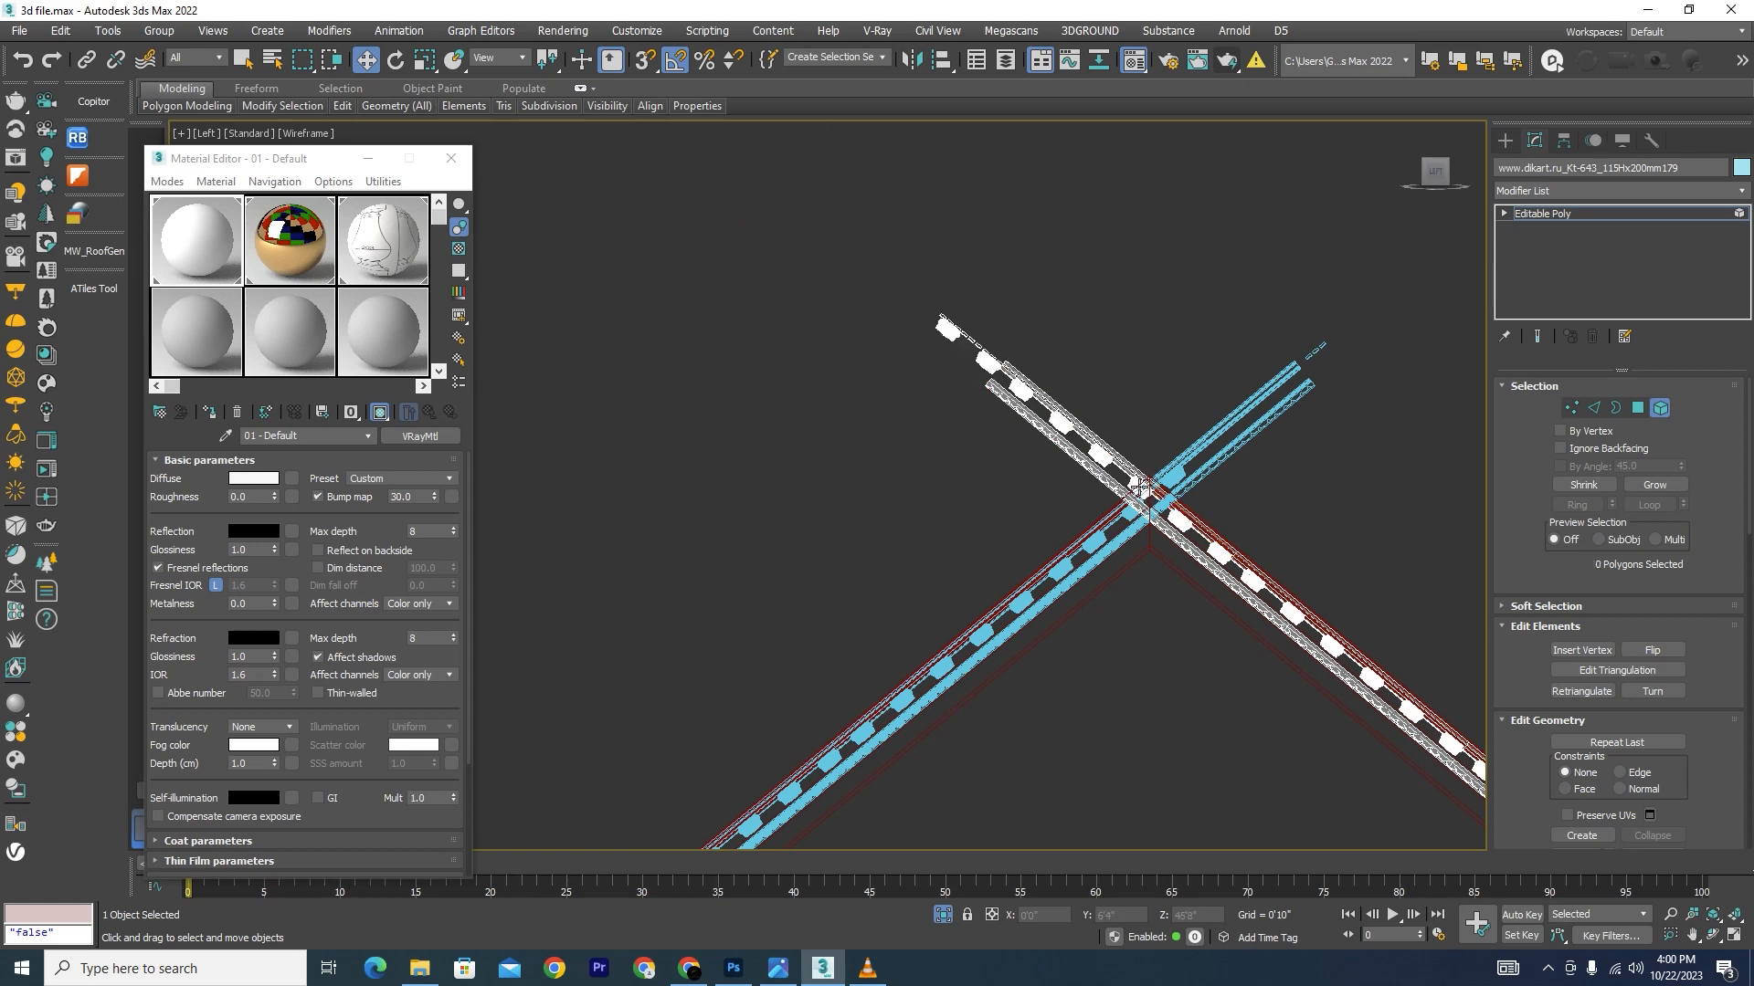
Step: Delete this moulding's ornament and strip polygons above the ridge crossing, keeping the ornament and scalloped section at the crossing itself
{"action": "scroll", "coordinate": [1142, 512], "scroll_direction": "up", "scroll_amount": 3}
{"action": "left_click", "coordinate": [1638, 409]}
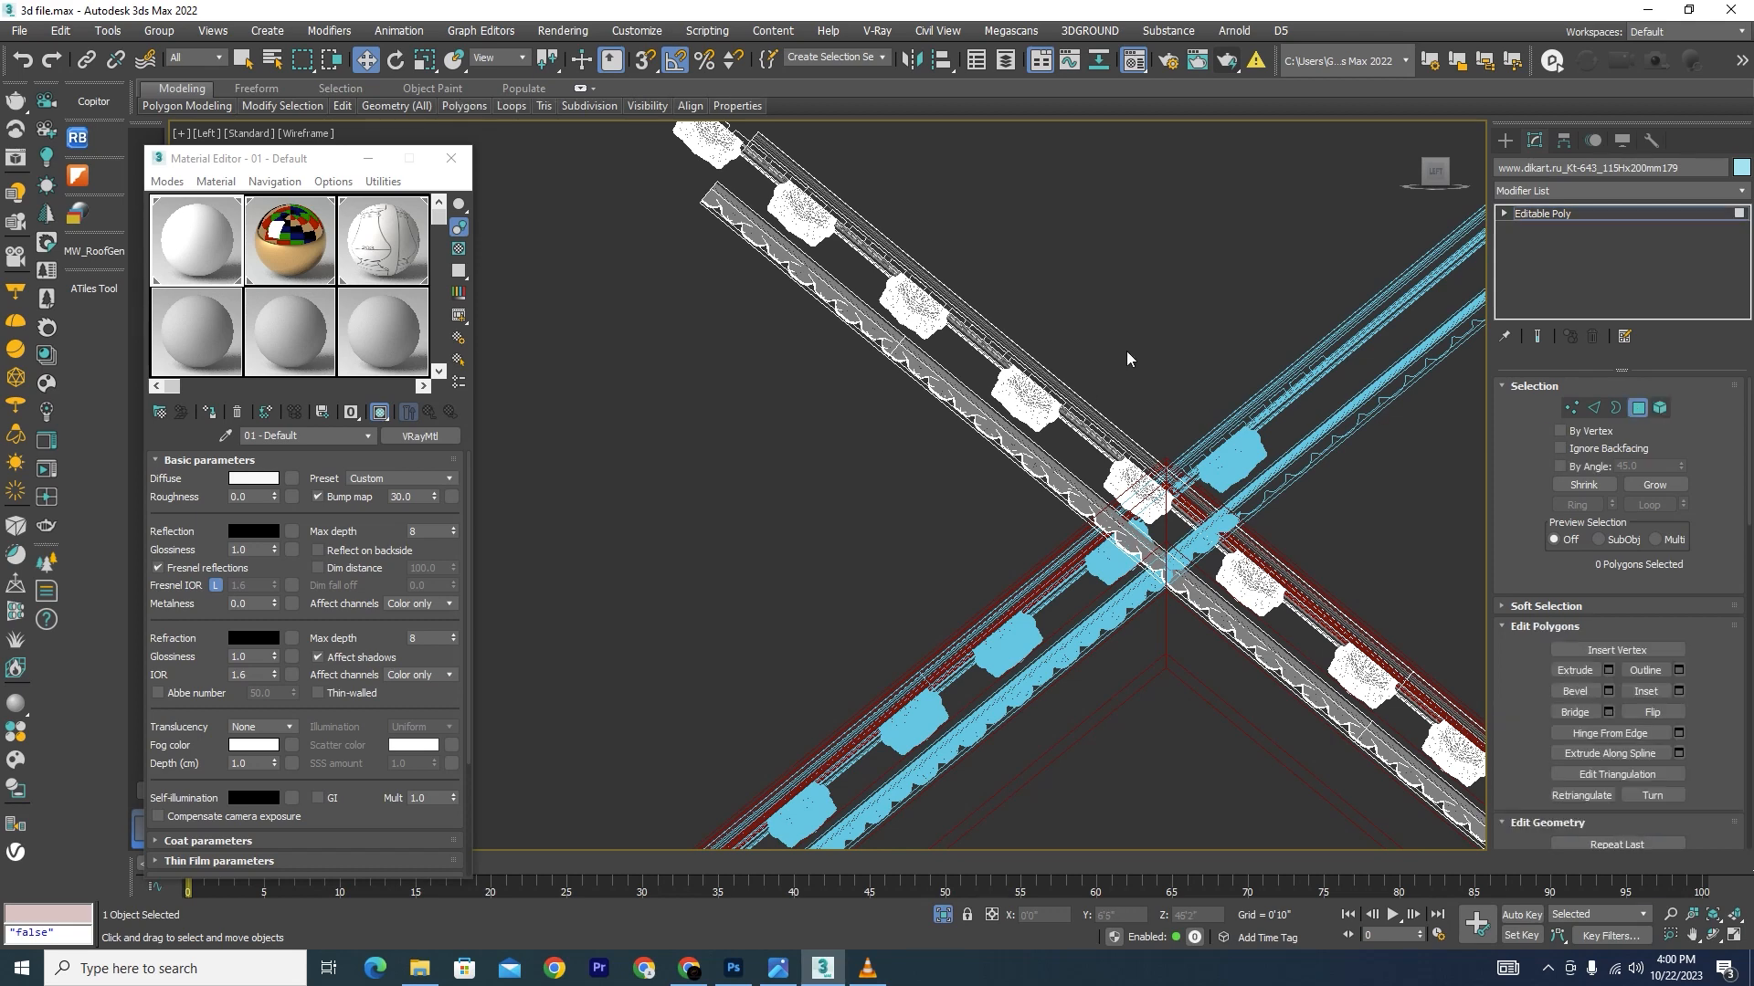
{"action": "left_click_drag", "start_coordinate": [846, 488], "coordinate": [845, 487]}
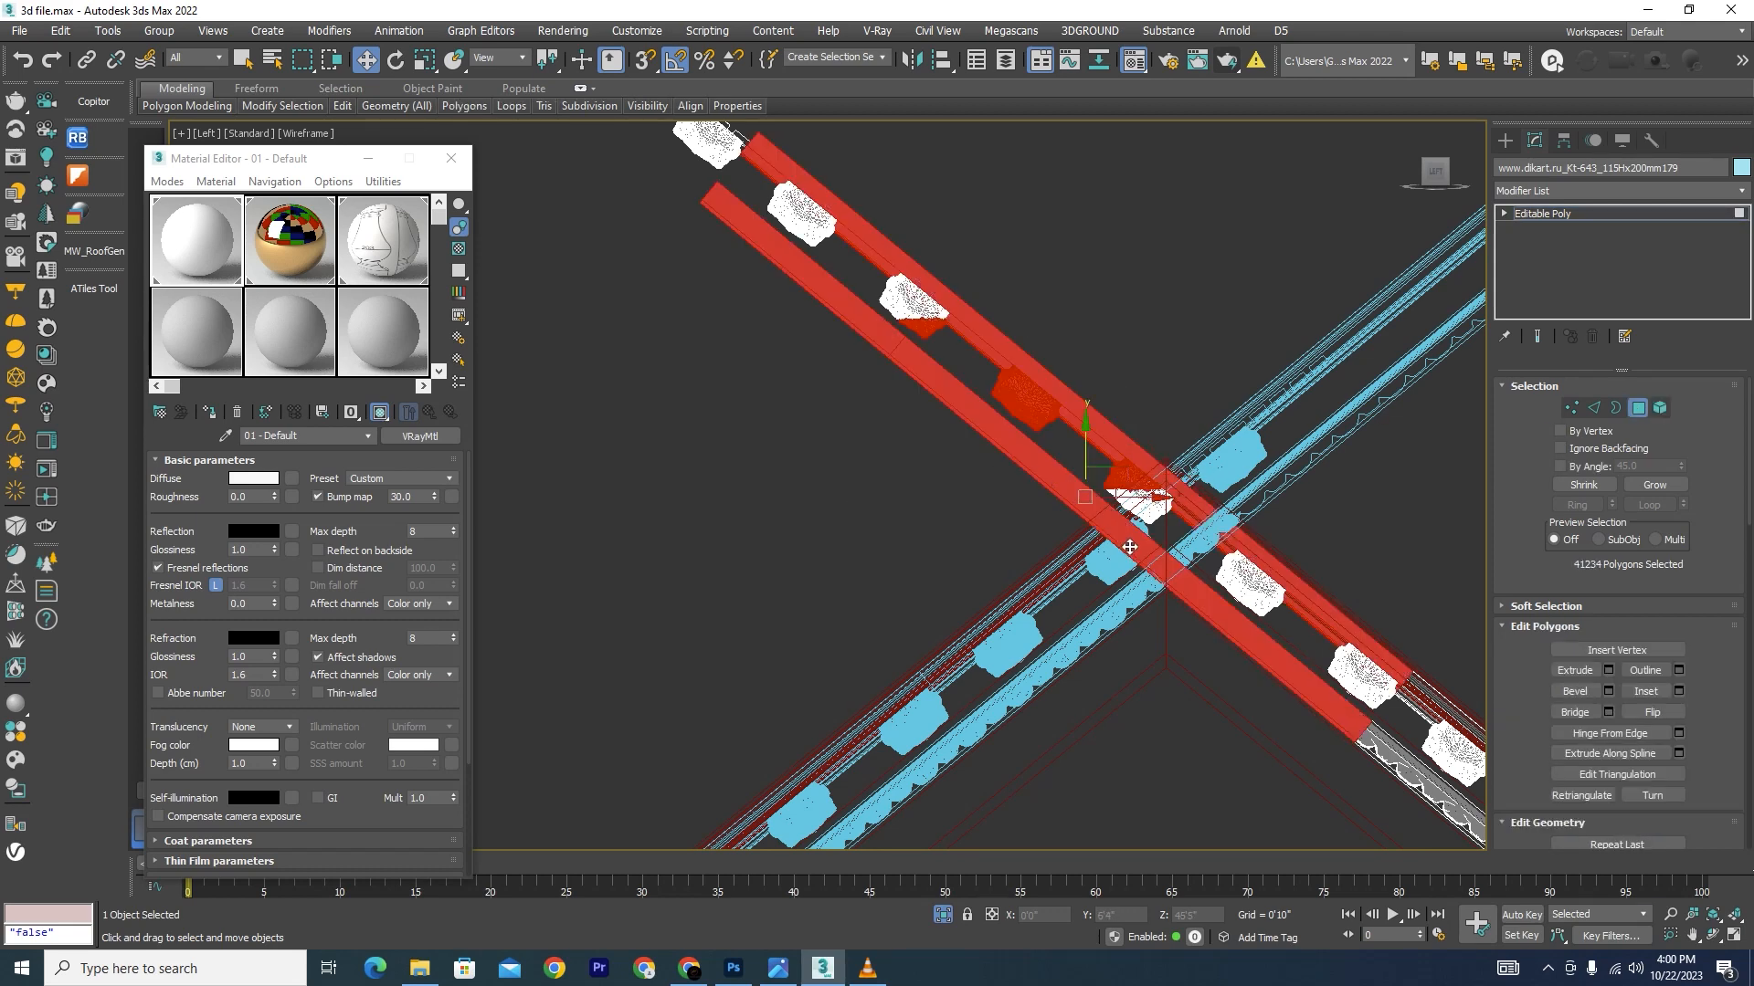
{"action": "left_click_drag", "start_coordinate": [1342, 544], "coordinate": [1113, 809], "text": "alt"}
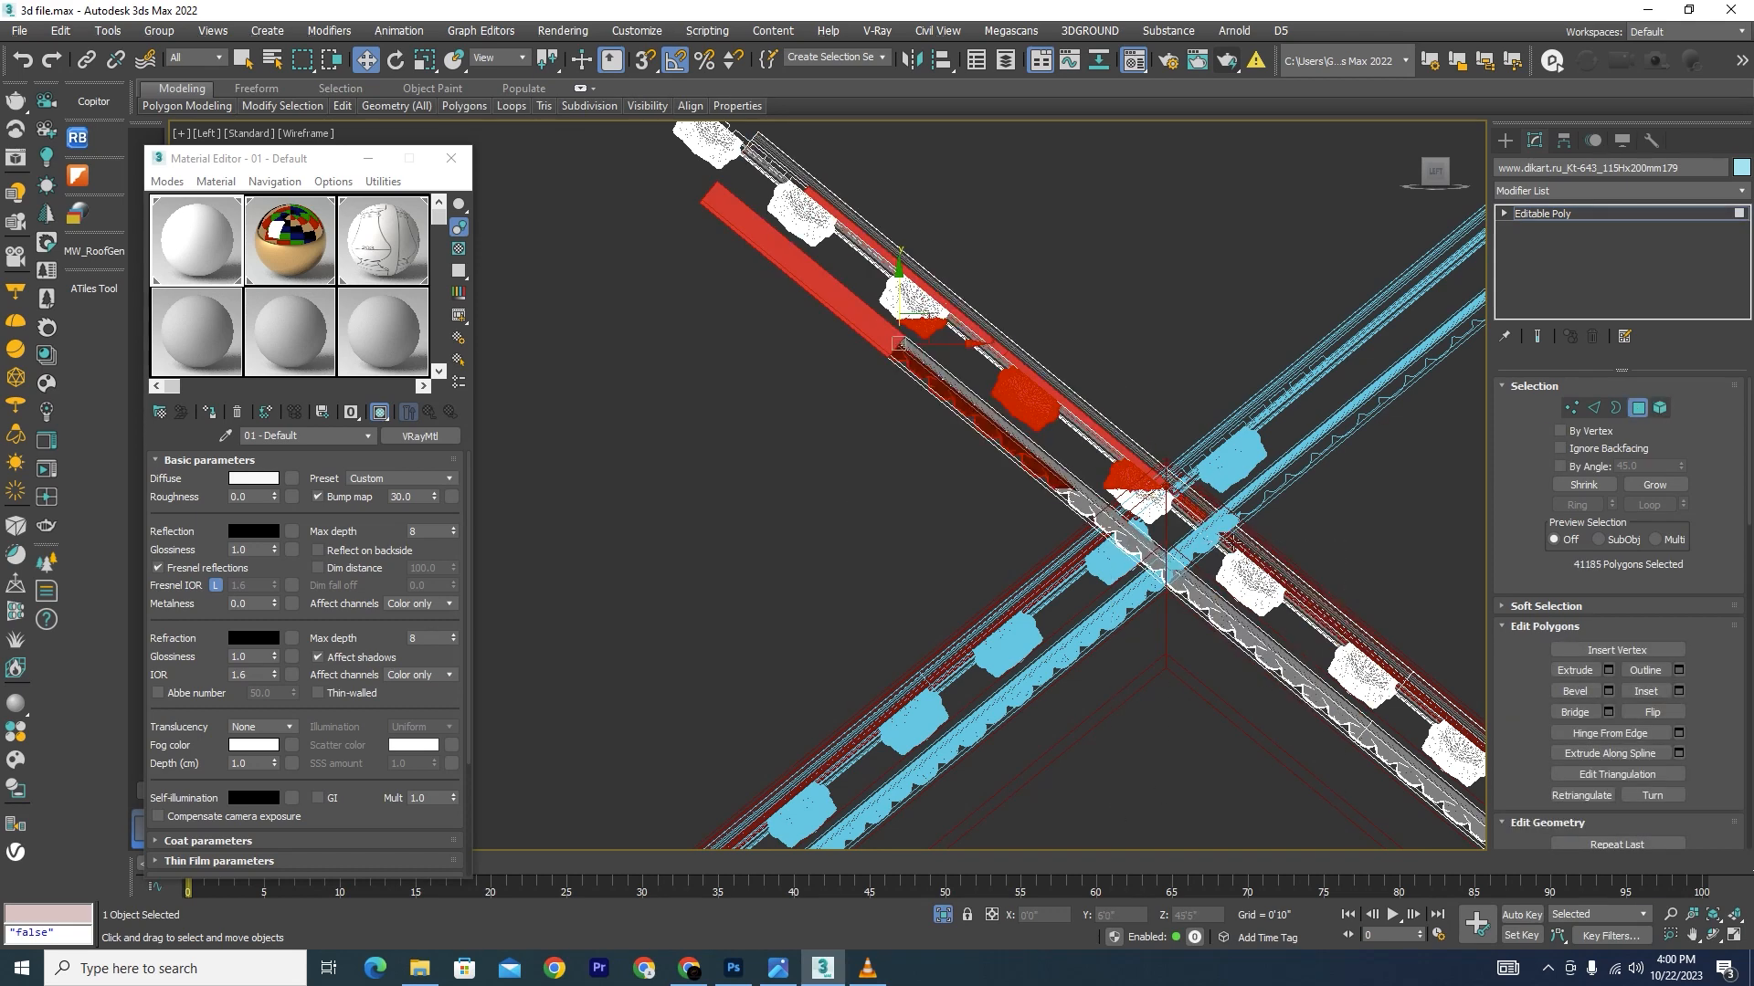
{"action": "left_click_drag", "start_coordinate": [1195, 767], "coordinate": [1195, 766], "text": "alt"}
{"action": "scroll", "coordinate": [1145, 446], "scroll_direction": "up", "scroll_amount": 5}
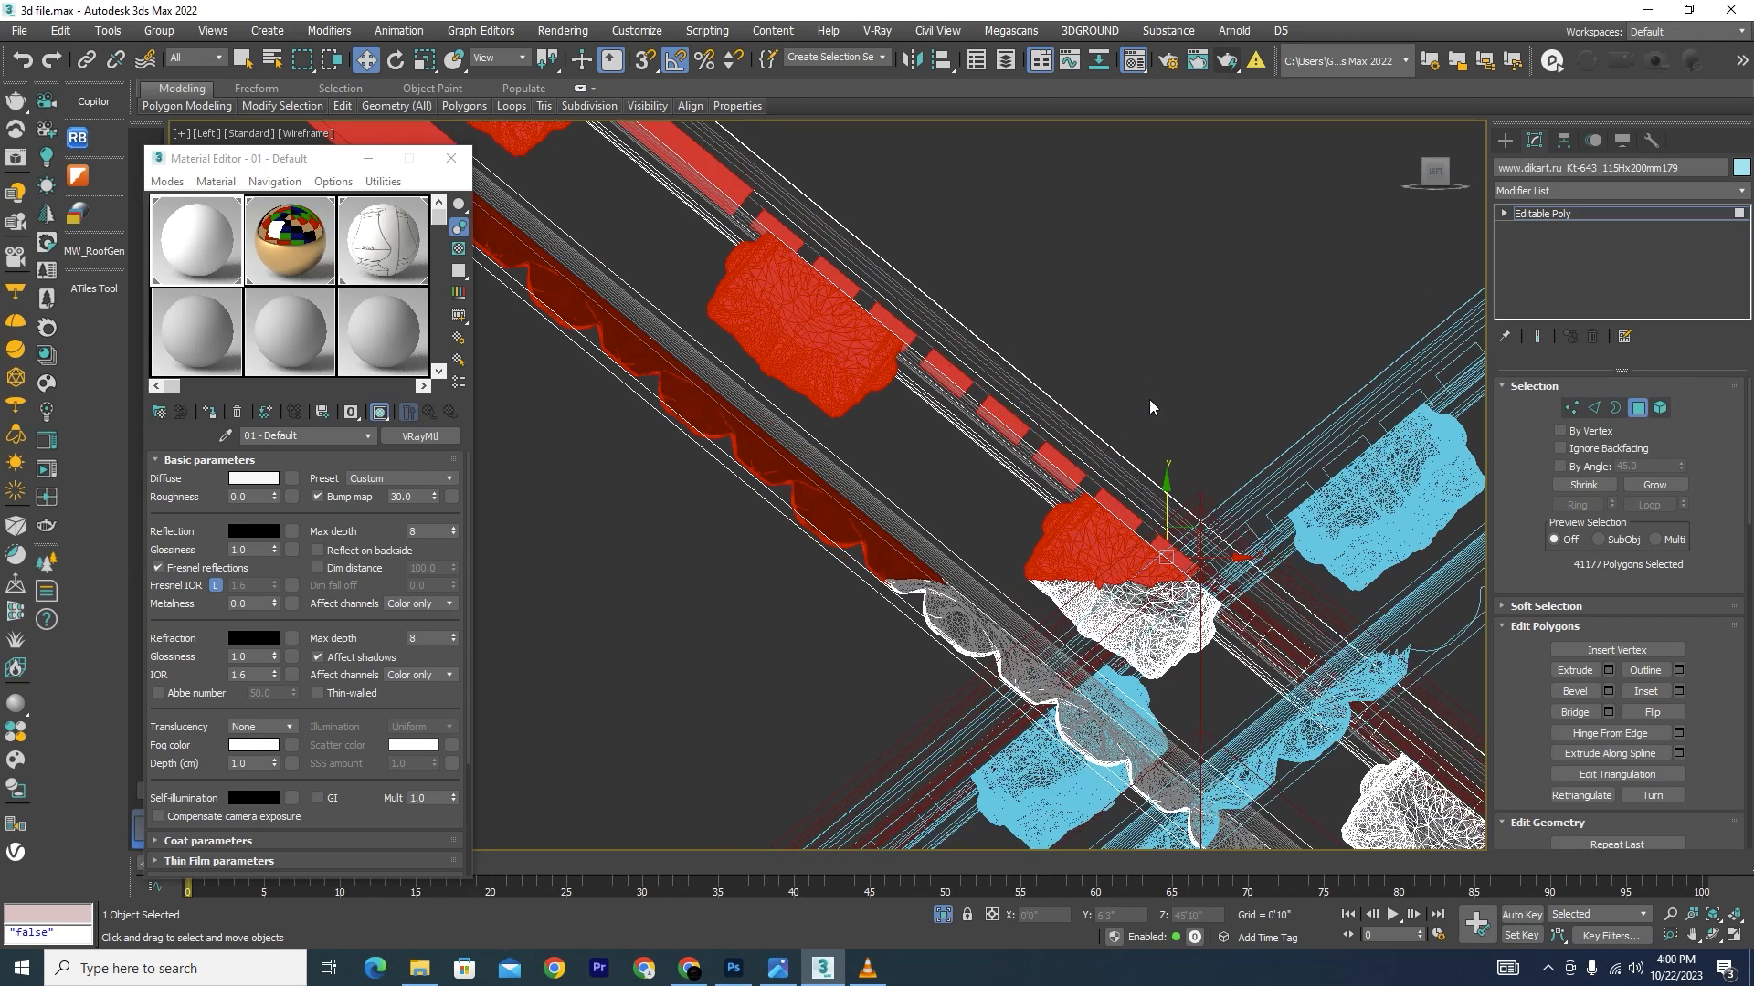
{"action": "left_click_drag", "start_coordinate": [1014, 581], "coordinate": [928, 637]}
{"action": "scroll", "coordinate": [1042, 530], "scroll_direction": "down", "scroll_amount": 8}
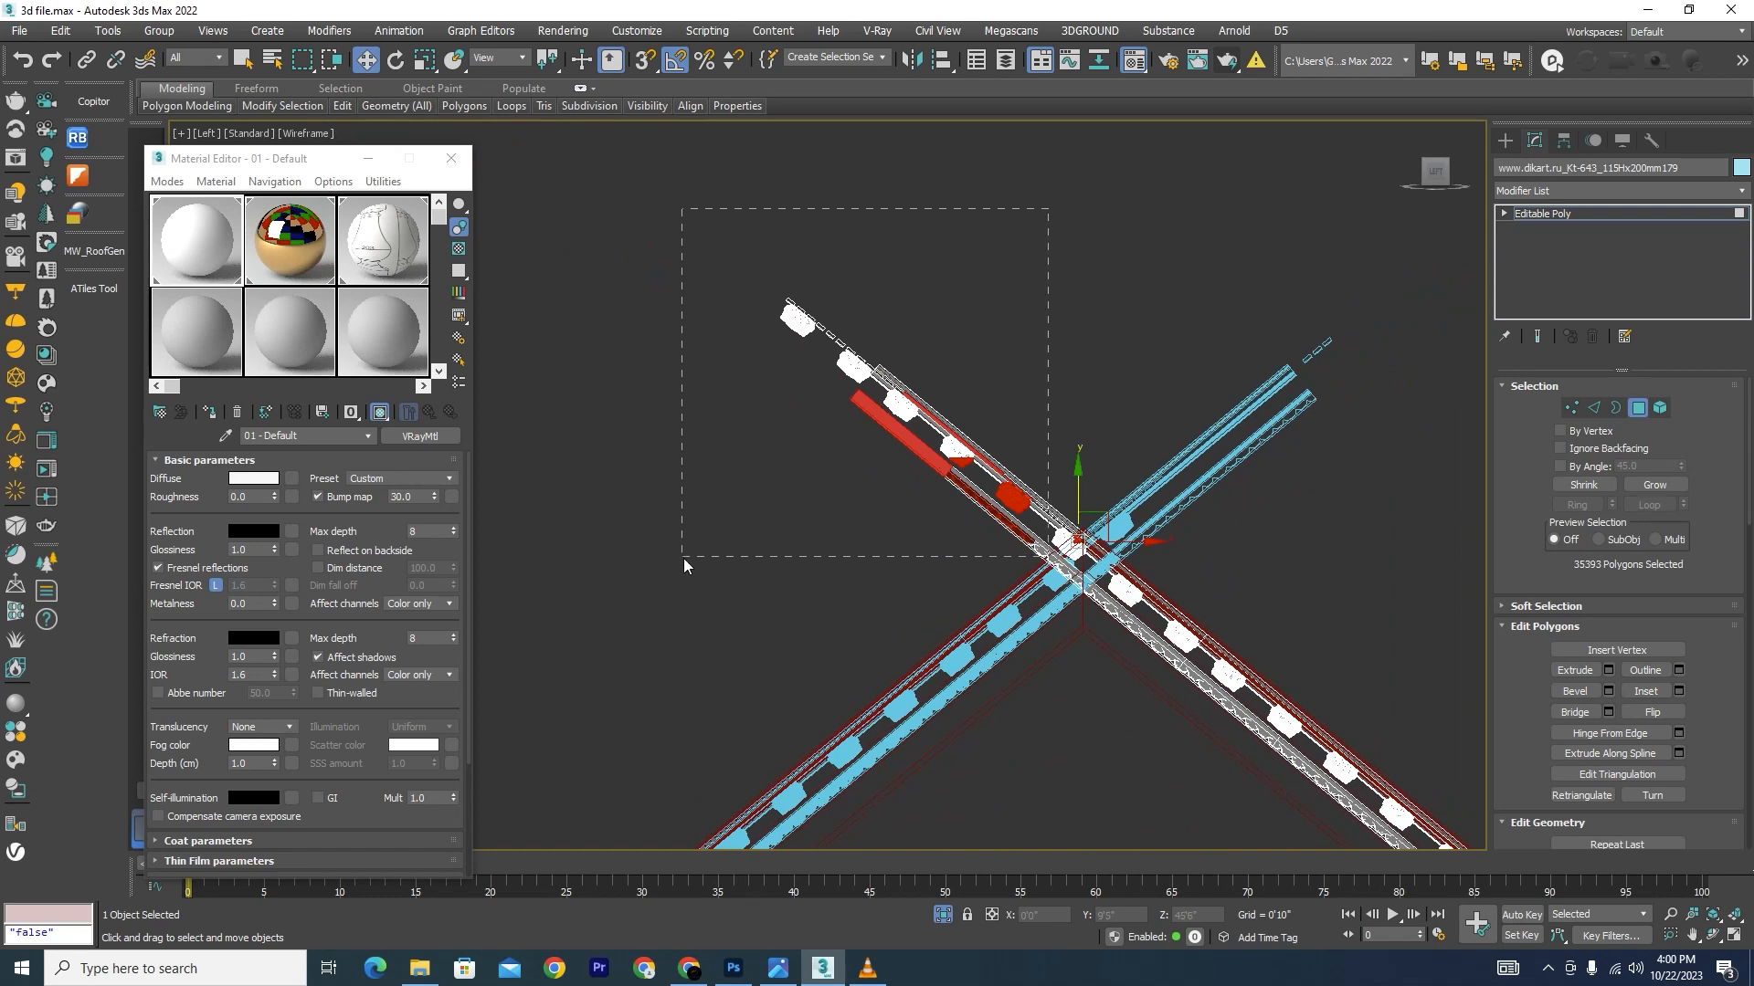
{"action": "left_click_drag", "start_coordinate": [684, 558], "coordinate": [678, 559], "text": "ctrl"}
{"action": "scroll", "coordinate": [1126, 652], "scroll_direction": "up", "scroll_amount": 4}
{"action": "left_click_drag", "start_coordinate": [1026, 741], "coordinate": [1244, 457], "text": "alt"}
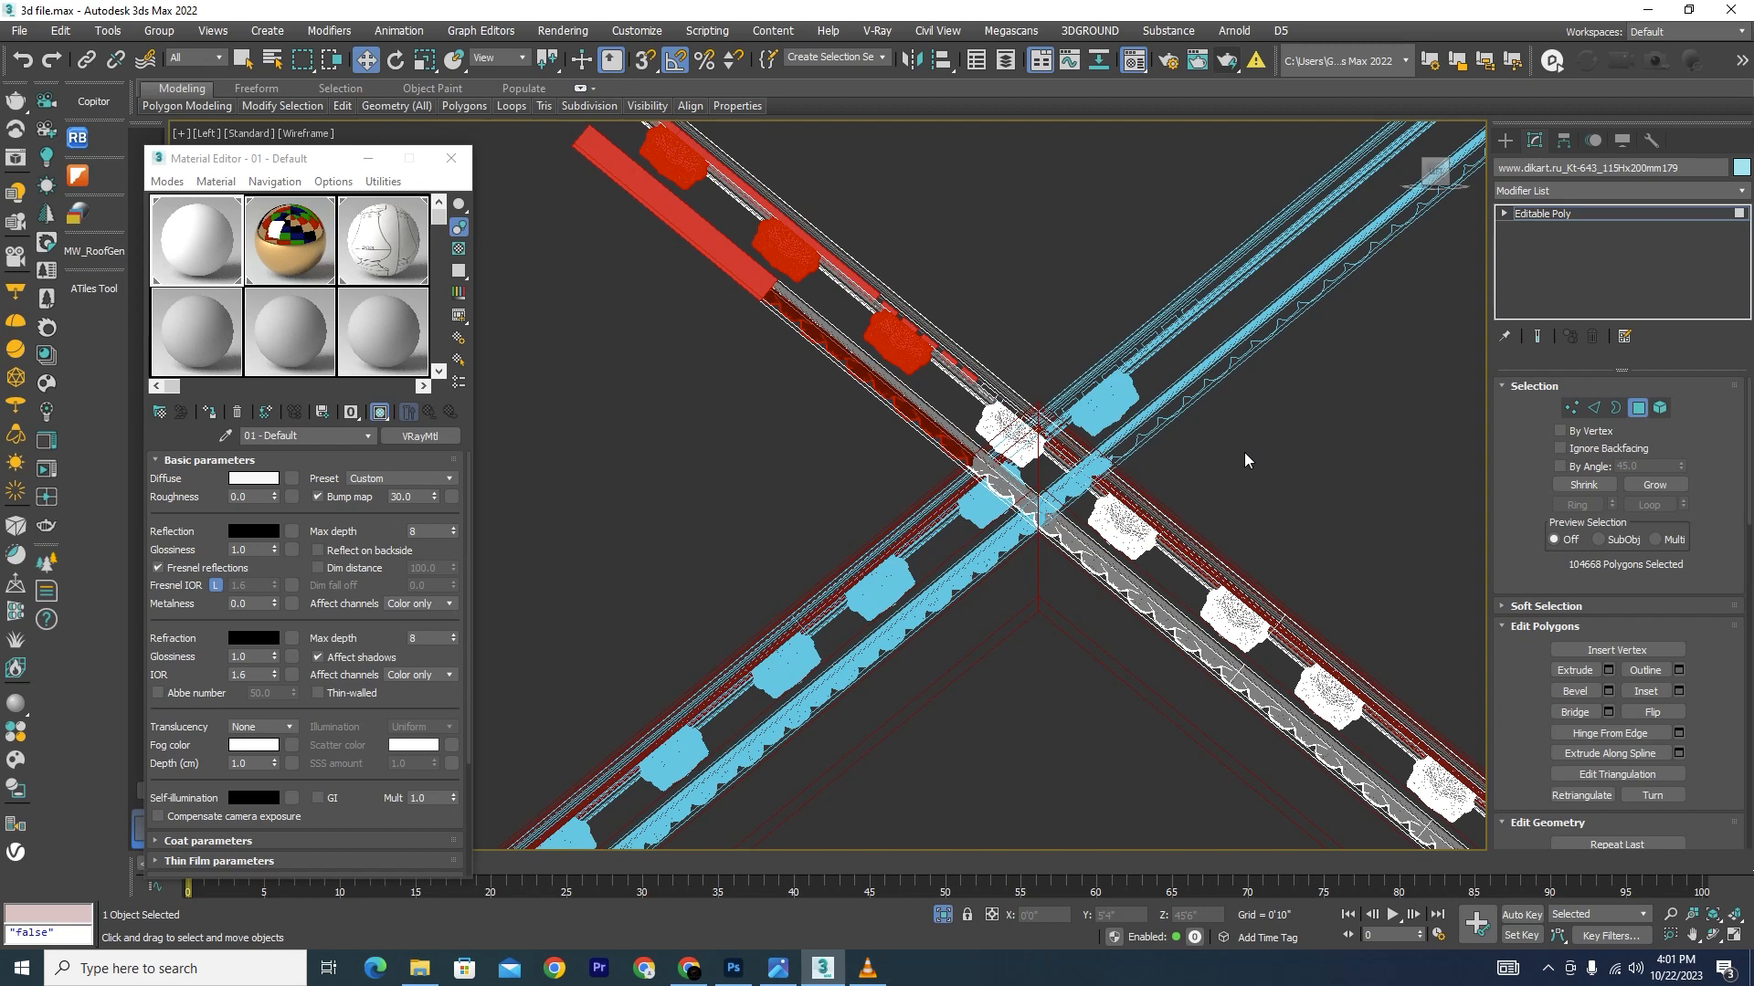
{"action": "key", "text": "Delete"}
{"action": "scroll", "coordinate": [886, 379], "scroll_direction": "down", "scroll_amount": 4}
{"action": "scroll", "coordinate": [865, 352], "scroll_direction": "up", "scroll_amount": 6}
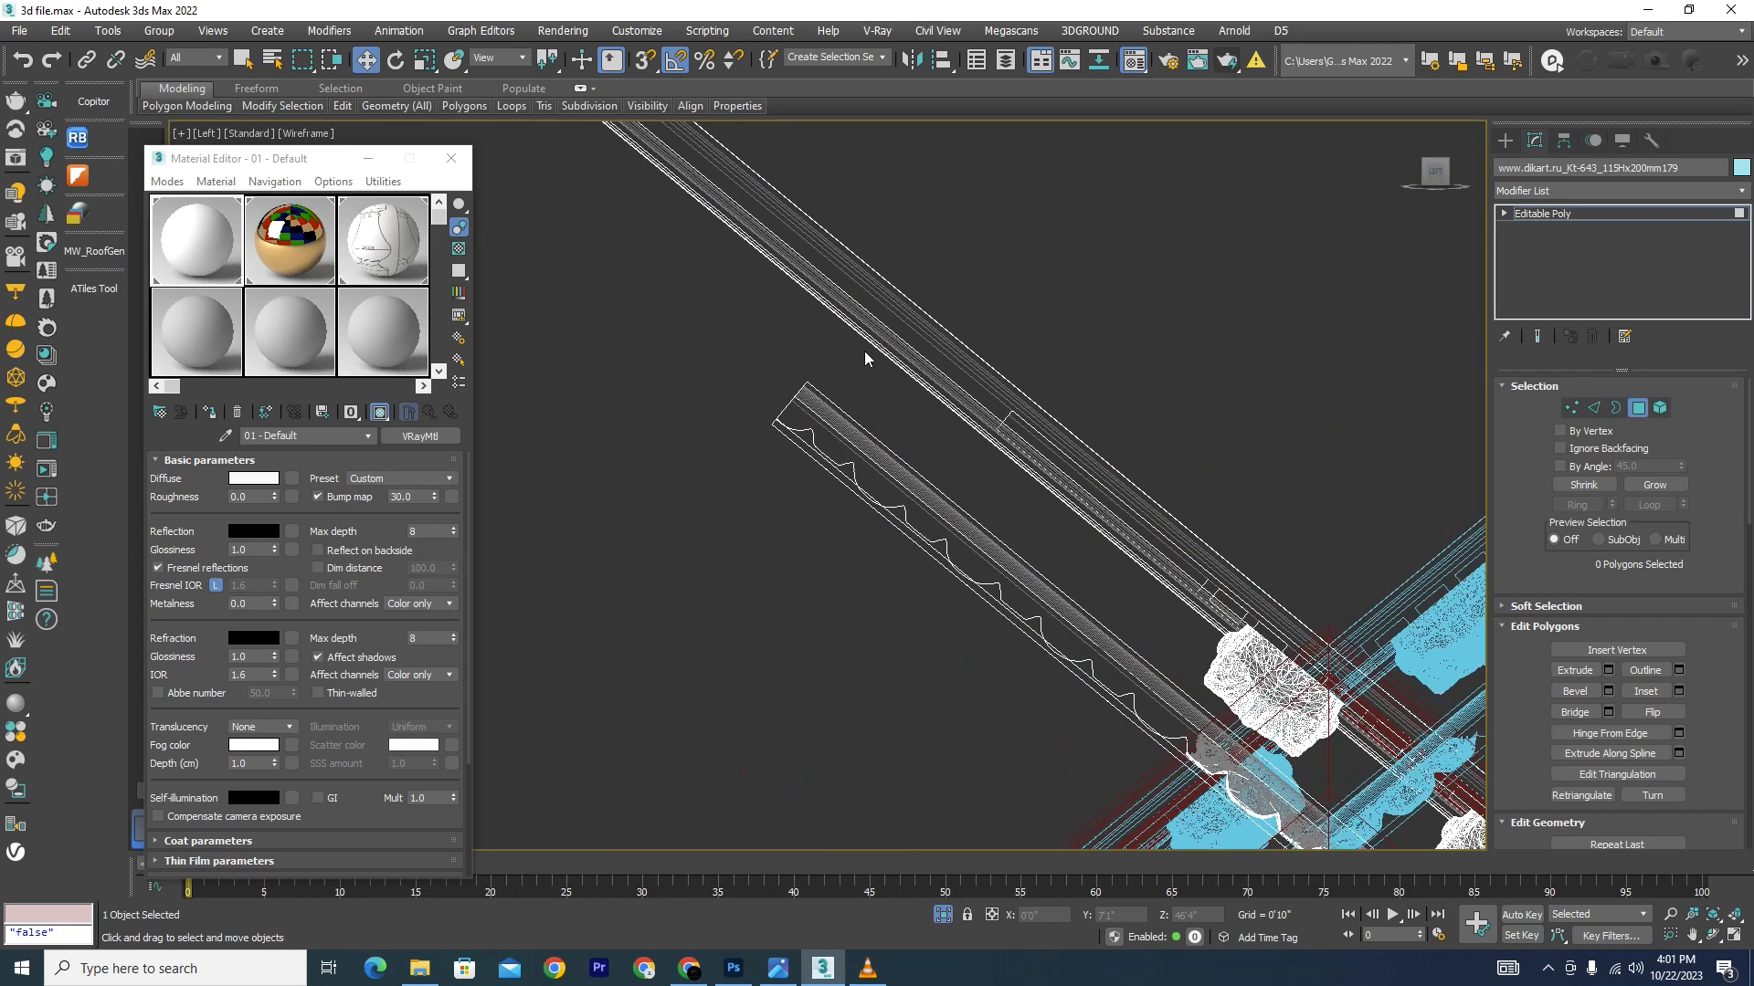
Step: Leave polygon selection, deselect the moulding, and examine both gable mouldings in a shaded orthographic view
{"action": "left_click", "coordinate": [1640, 408]}
{"action": "scroll", "coordinate": [913, 415], "scroll_direction": "down", "scroll_amount": 4}
{"action": "left_click", "coordinate": [902, 455]}
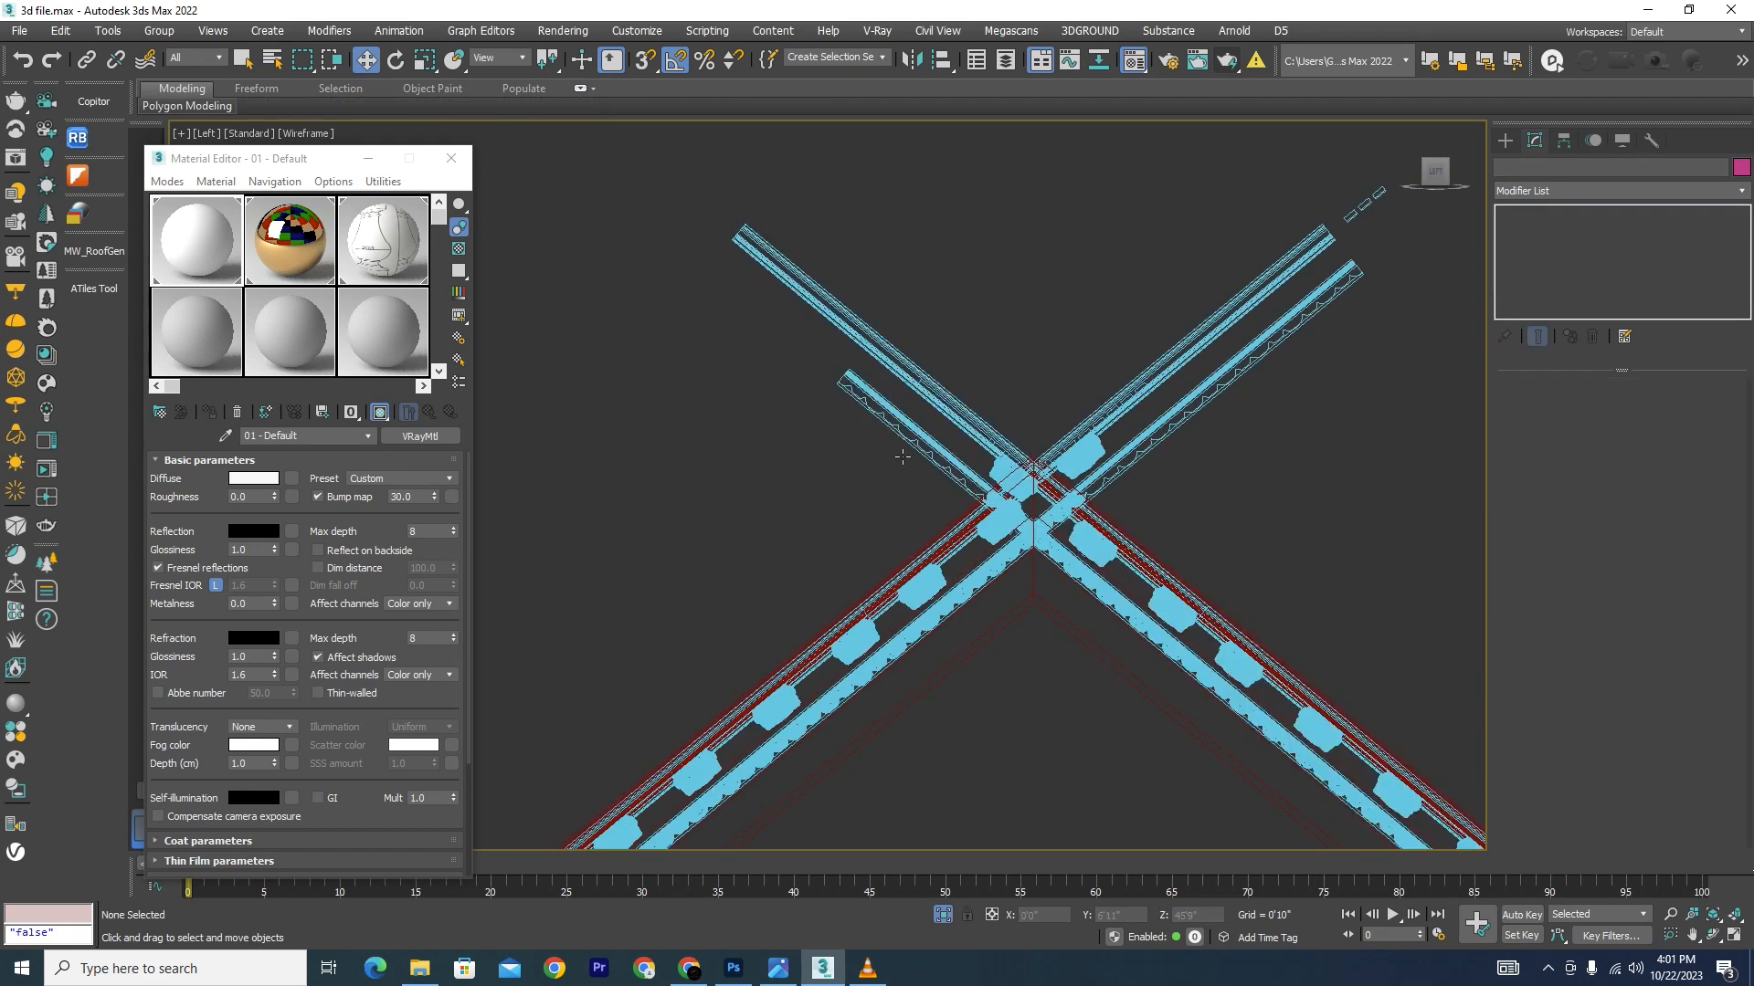
{"action": "key", "text": "F3"}
{"action": "scroll", "coordinate": [915, 466], "scroll_direction": "down", "scroll_amount": 5}
{"action": "middle_click_drag", "start_coordinate": [941, 594], "coordinate": [946, 558], "text": "alt"}
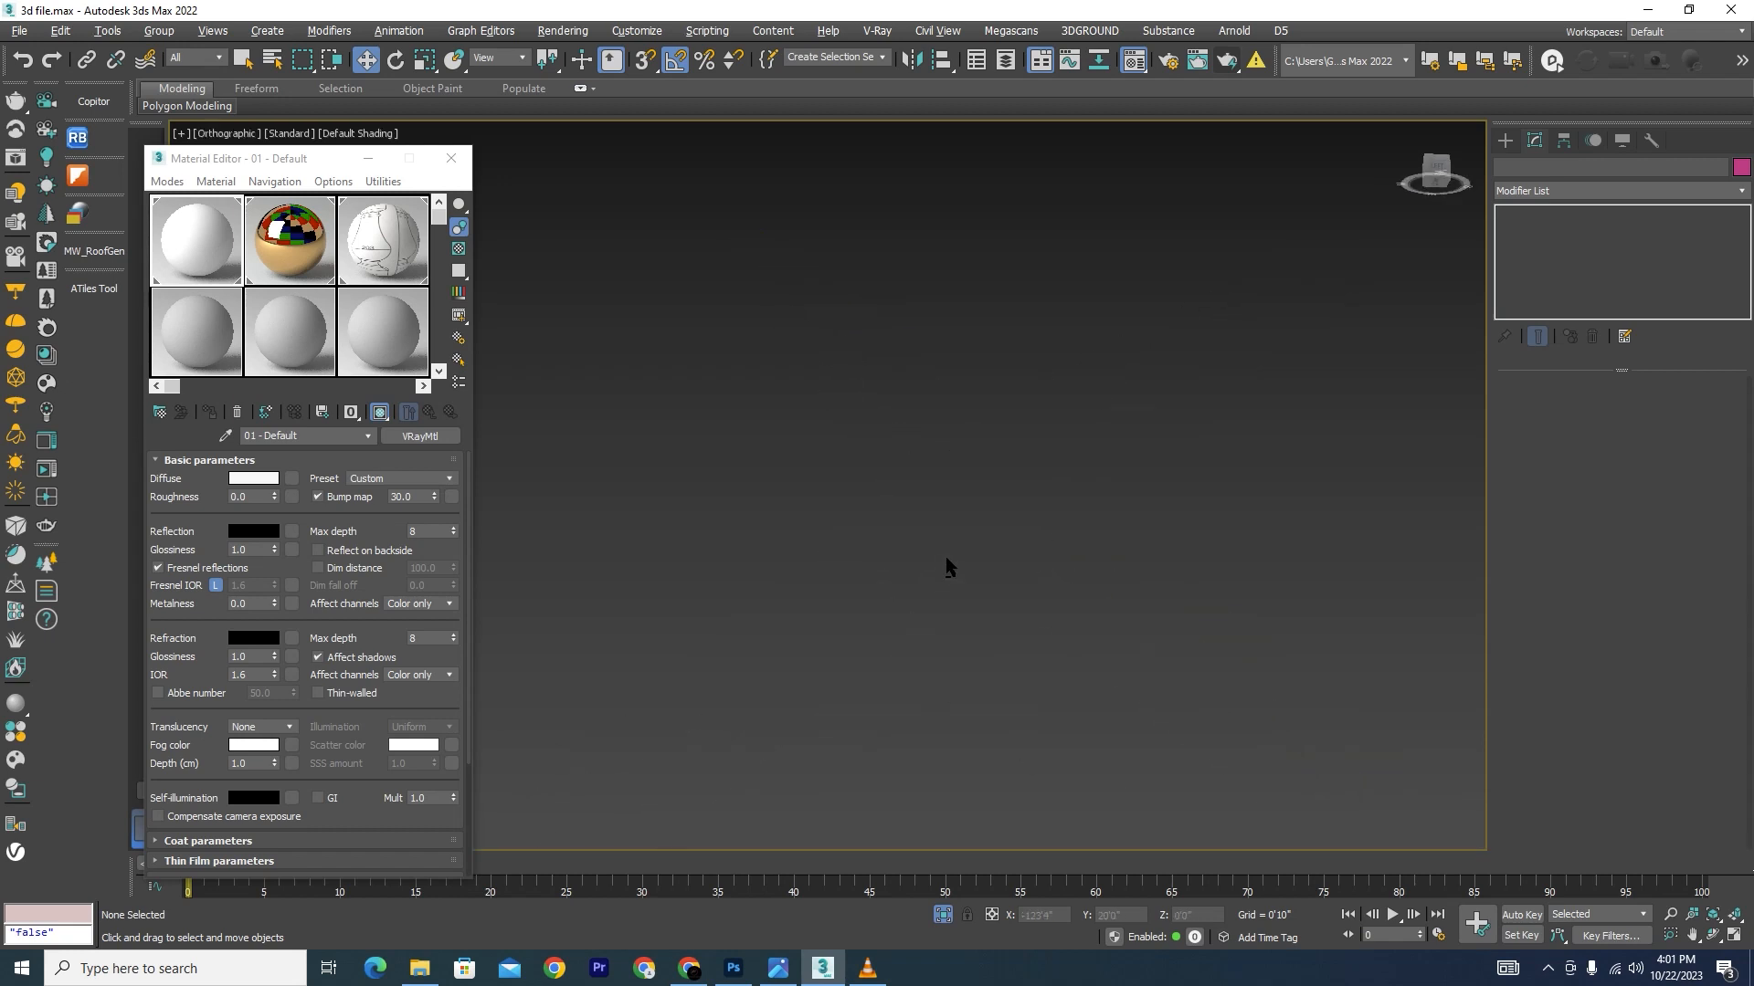
{"action": "scroll", "coordinate": [1069, 434], "scroll_direction": "up", "scroll_amount": 12}
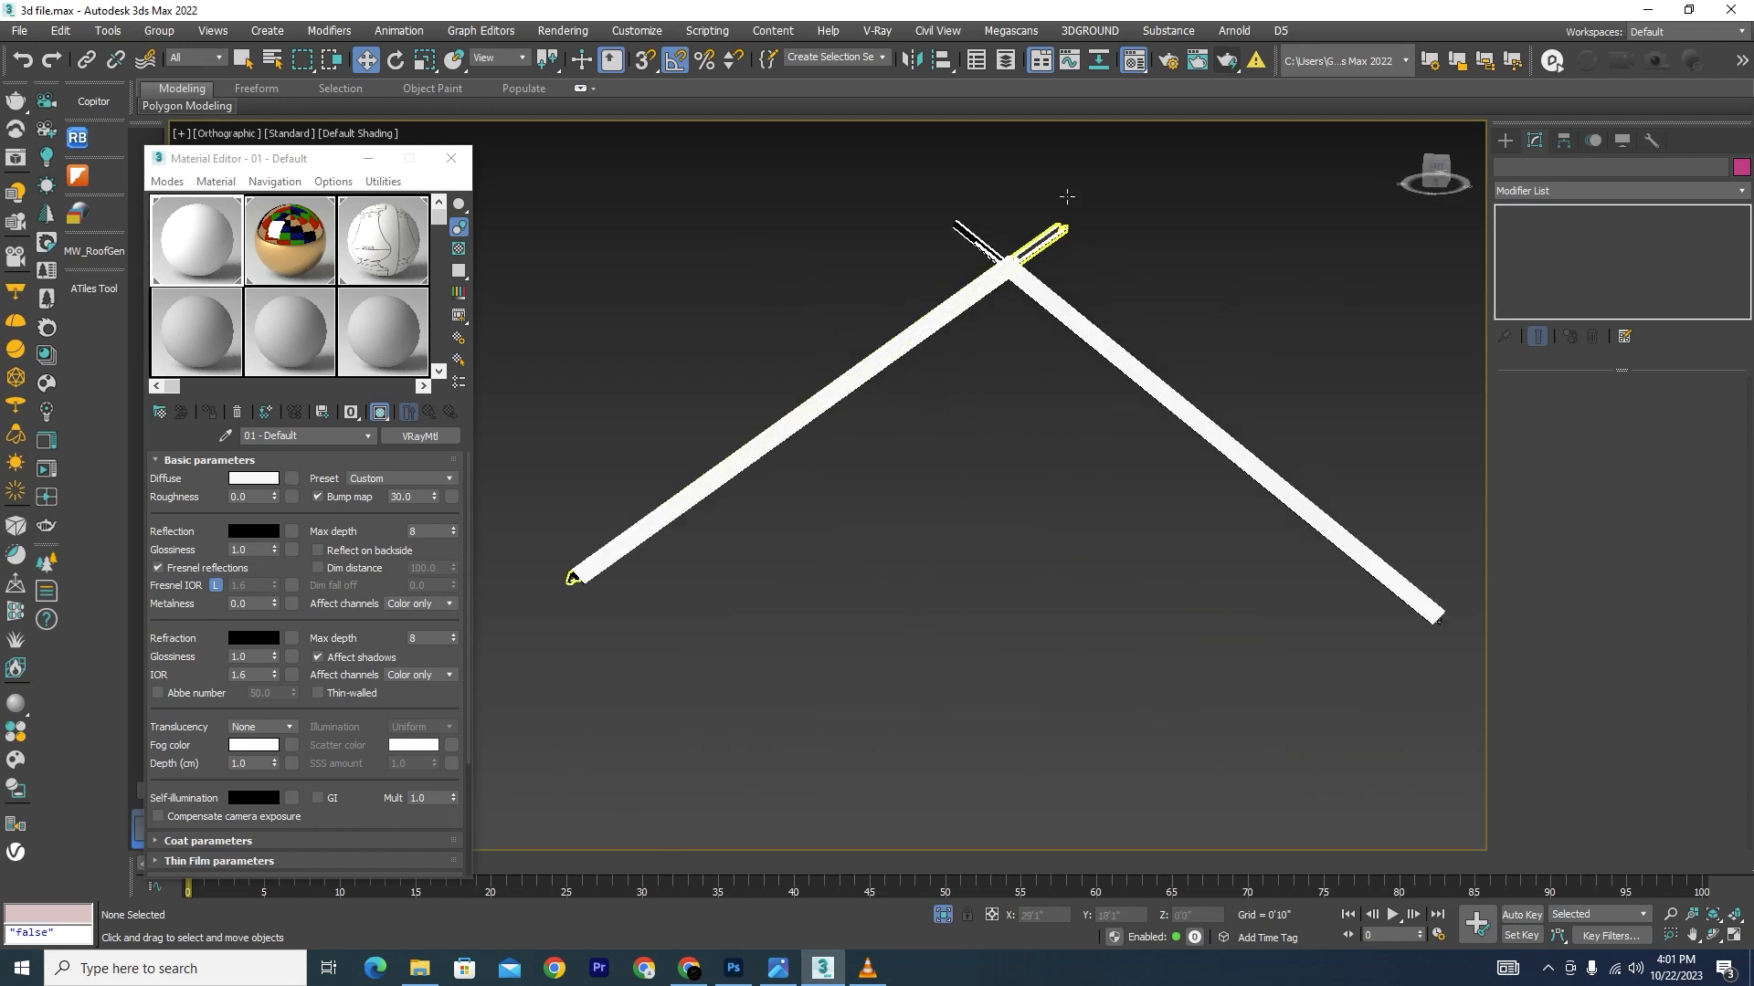
Step: Select the right-rising moulding, show it in wireframe, and select its edges above the ridge crossing
{"action": "left_click", "coordinate": [829, 356]}
{"action": "scroll", "coordinate": [1113, 451], "scroll_direction": "down", "scroll_amount": 2}
{"action": "middle_click_drag", "start_coordinate": [1067, 420], "coordinate": [1077, 451]}
{"action": "key", "text": "F3"}
{"action": "scroll", "coordinate": [1002, 401], "scroll_direction": "up", "scroll_amount": 4}
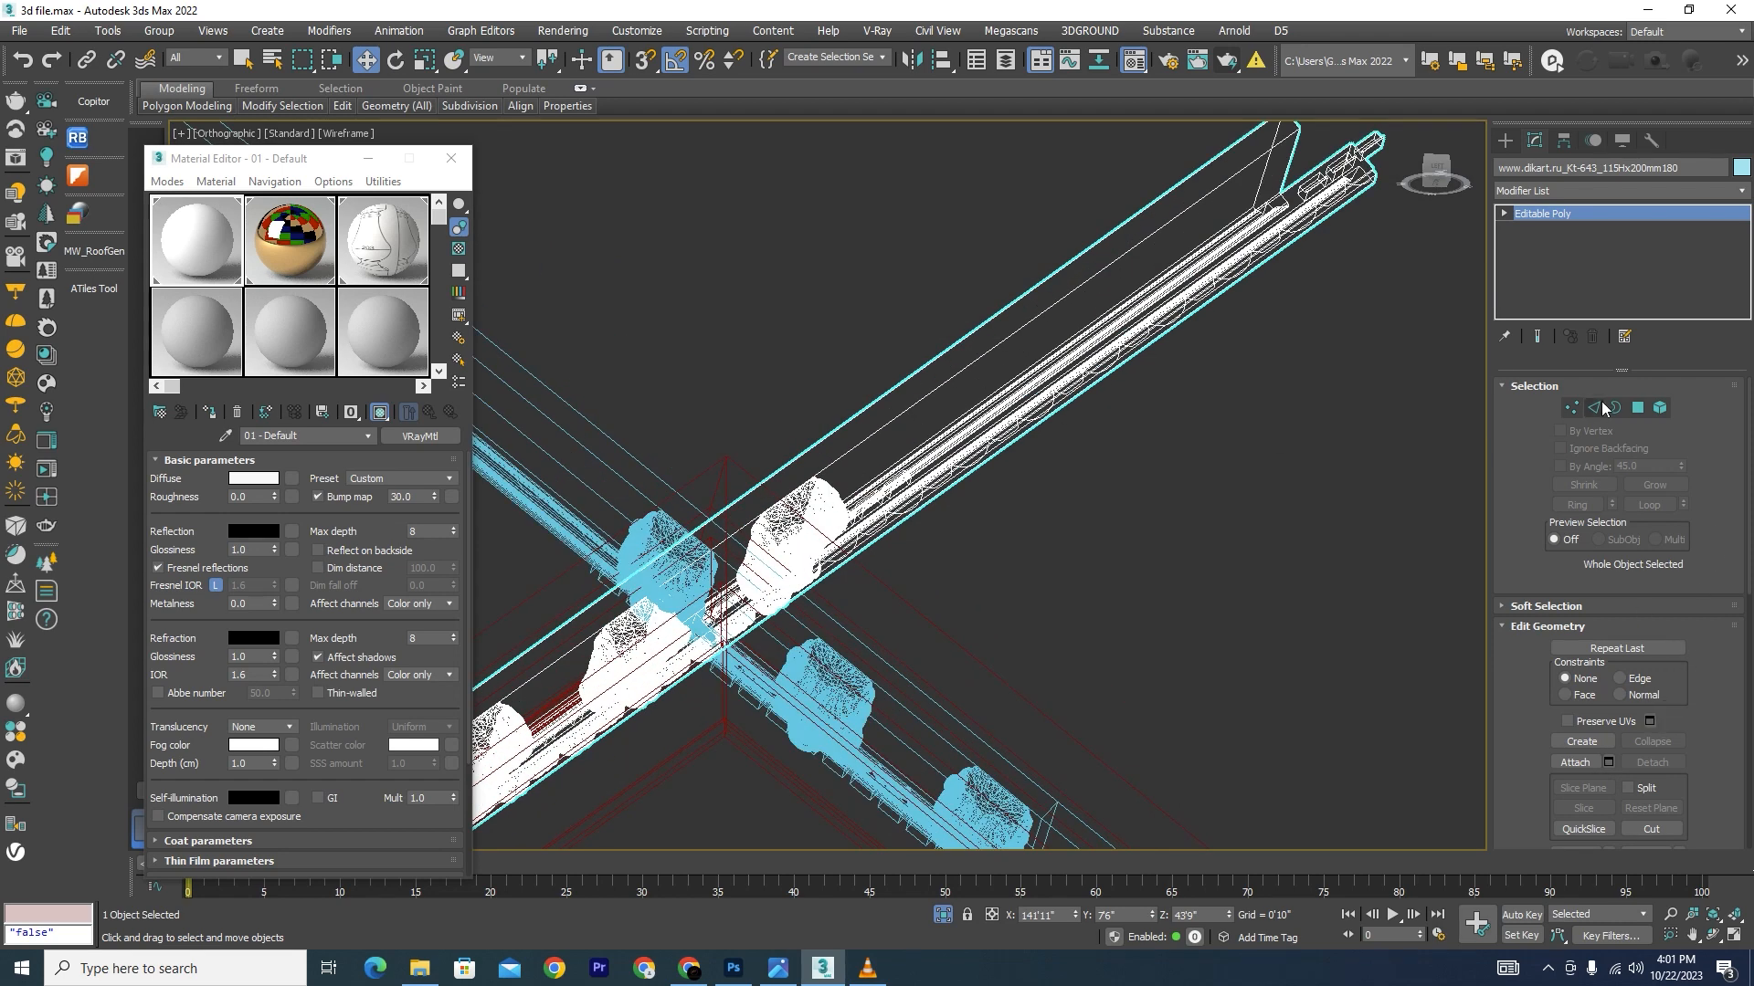
{"action": "left_click", "coordinate": [1598, 407]}
{"action": "left_click_drag", "start_coordinate": [1297, 434], "coordinate": [859, 215]}
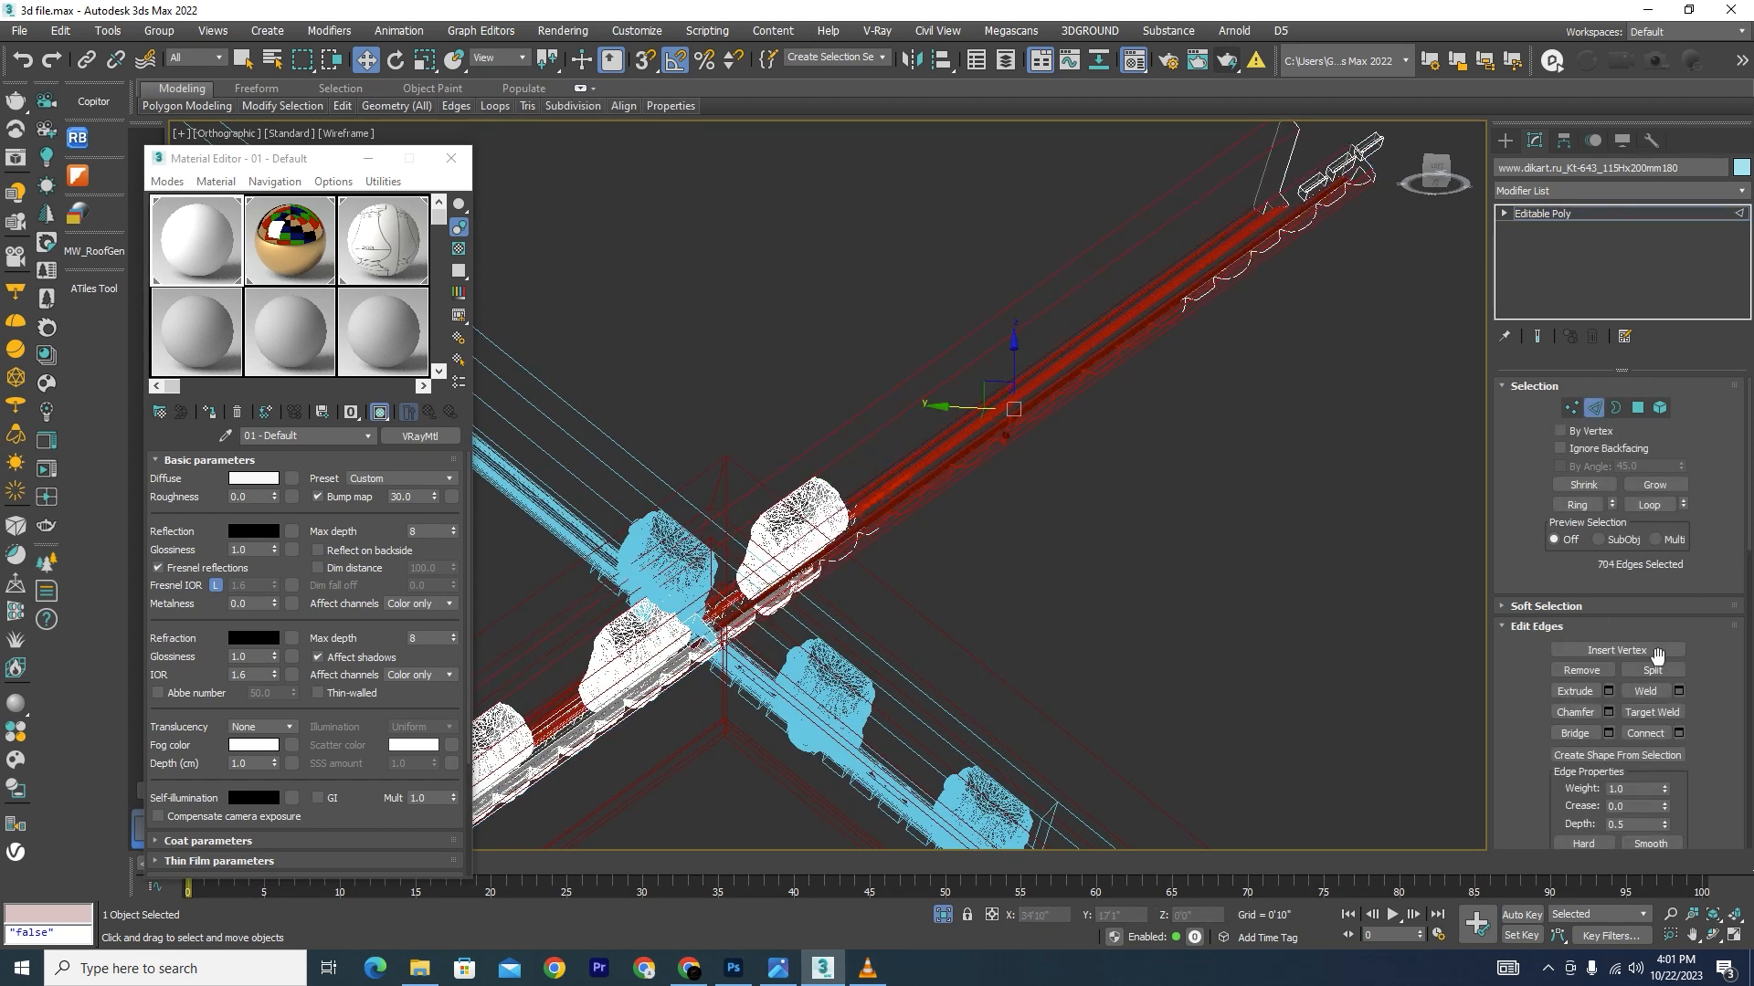
Step: Try to weld the selected moulding edges with a weld threshold of 0'4"
{"action": "scroll", "coordinate": [1717, 557], "scroll_direction": "down", "scroll_amount": 5}
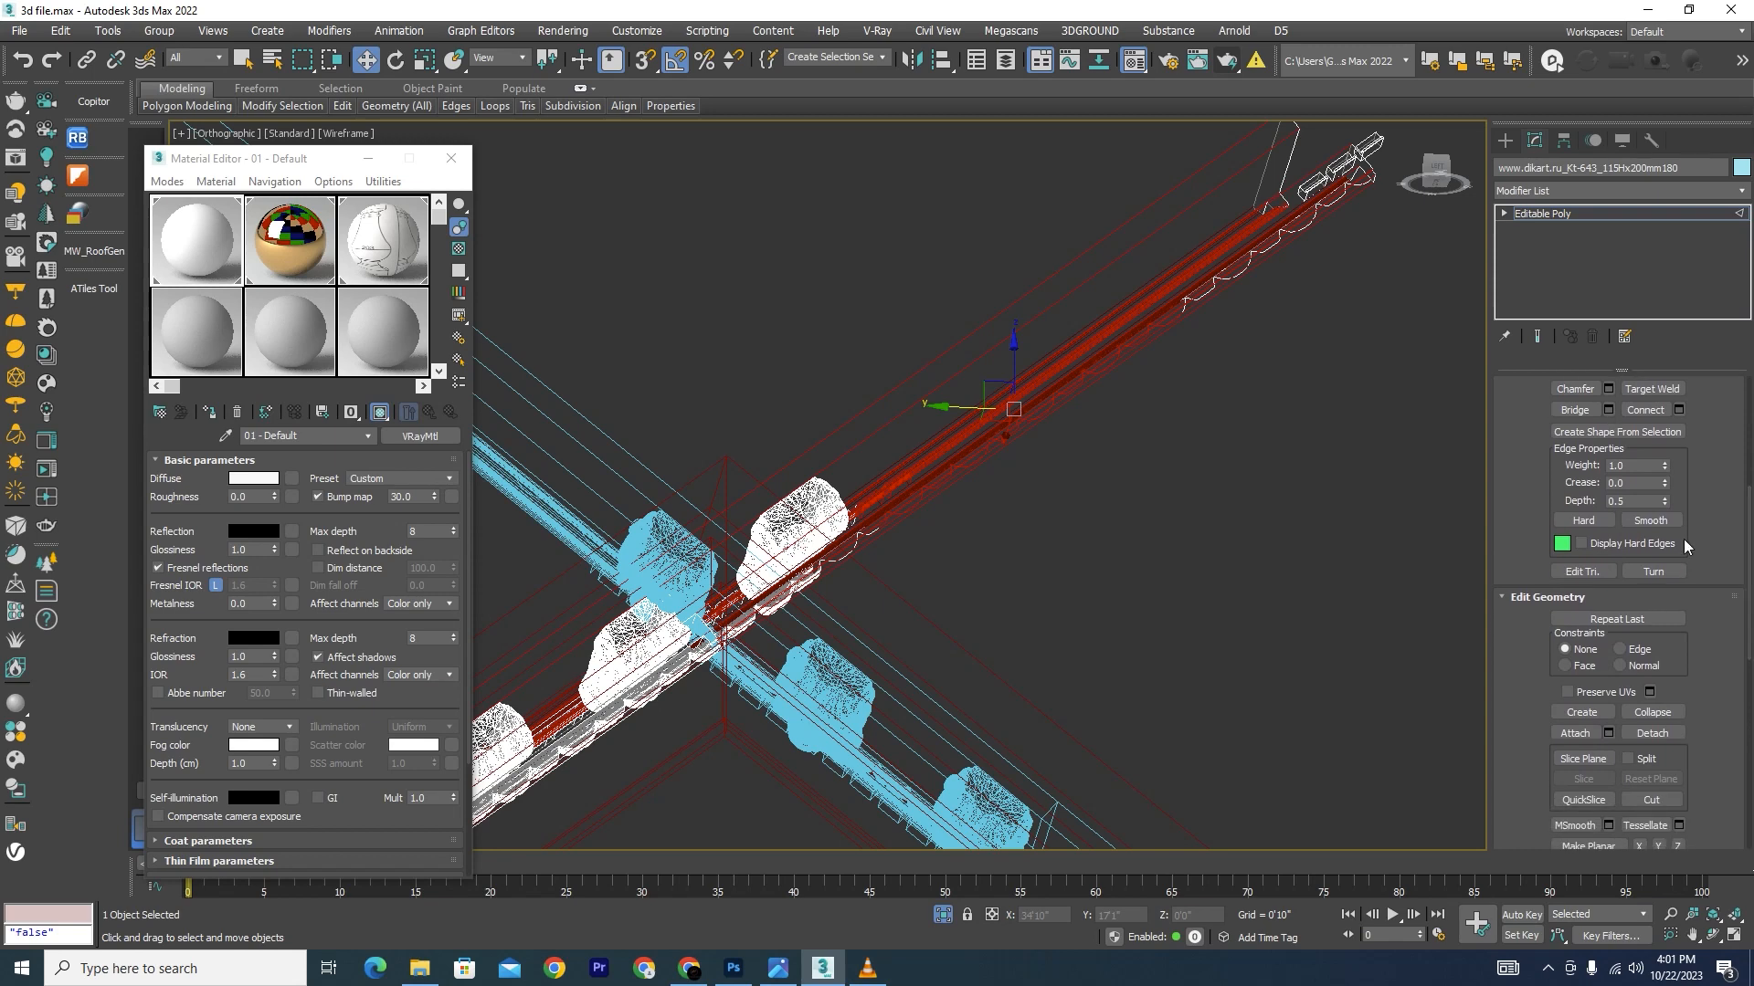
{"action": "scroll", "coordinate": [1665, 621], "scroll_direction": "down", "scroll_amount": 5}
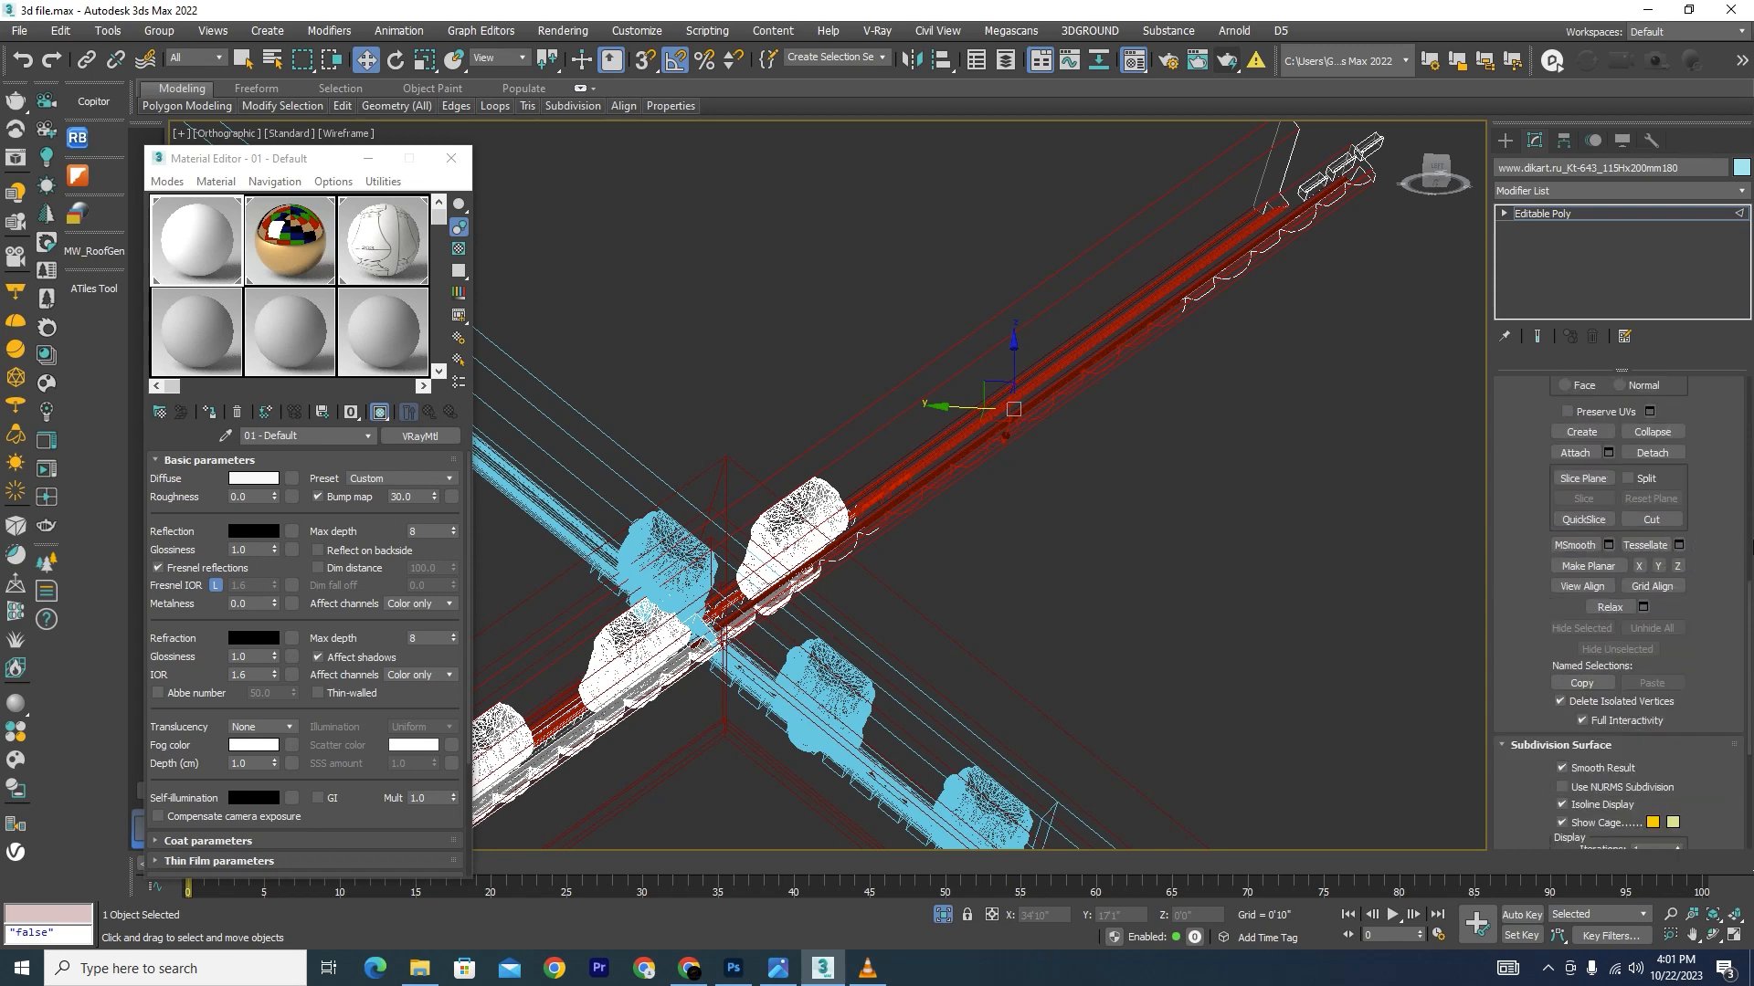
{"action": "scroll", "coordinate": [1751, 530], "scroll_direction": "up", "scroll_amount": 5}
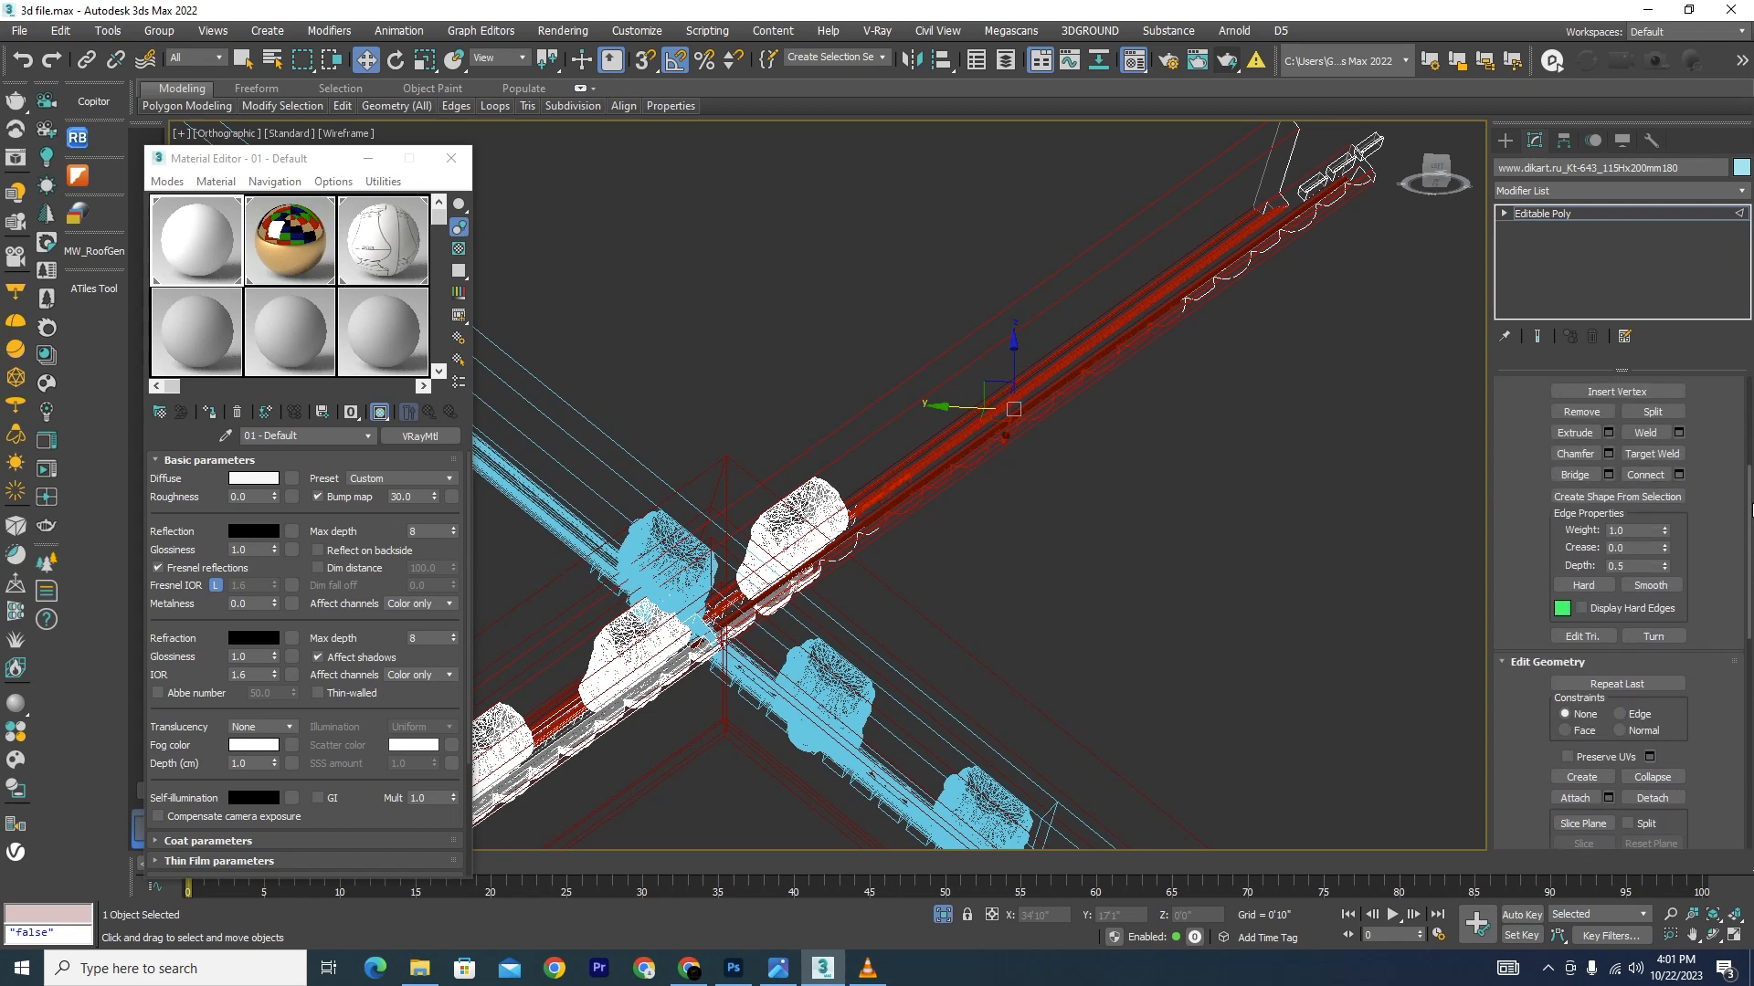
{"action": "mouse_move", "coordinate": [1752, 504]}
{"action": "left_mouse_down"}
{"action": "mouse_move", "coordinate": [1752, 549]}
{"action": "mouse_move", "coordinate": [1751, 500]}
{"action": "left_mouse_up"}
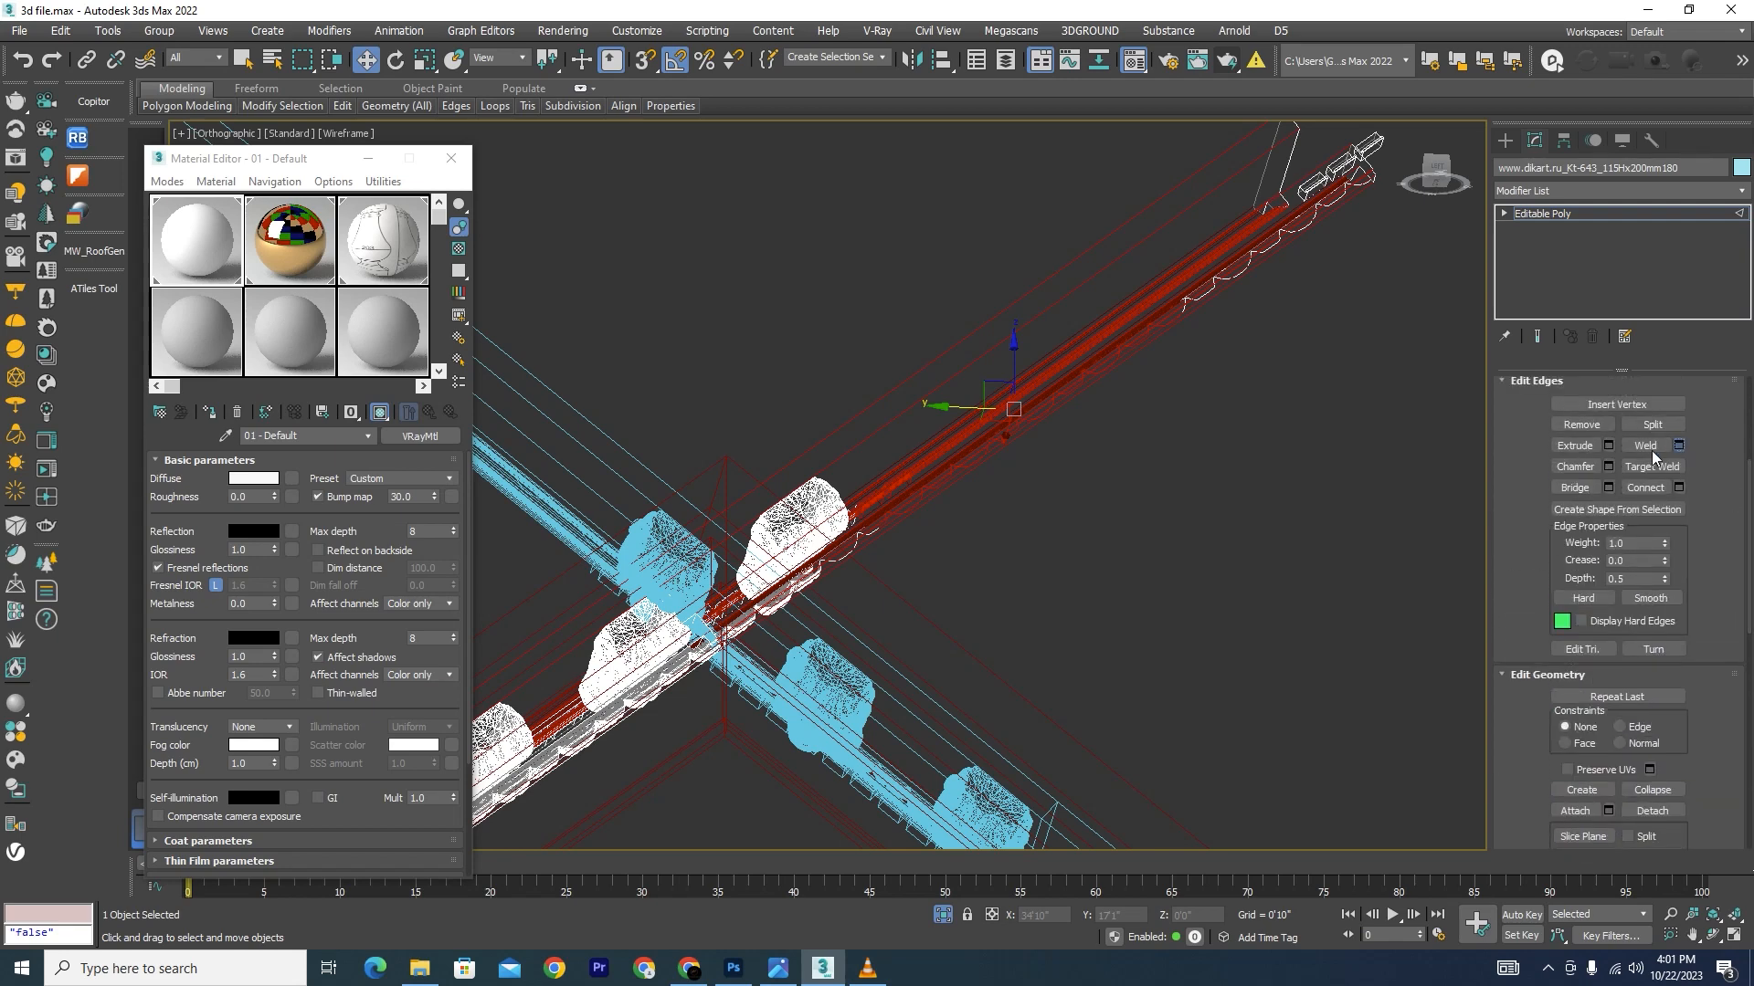
{"action": "scroll", "coordinate": [1038, 447], "scroll_direction": "up", "scroll_amount": 4}
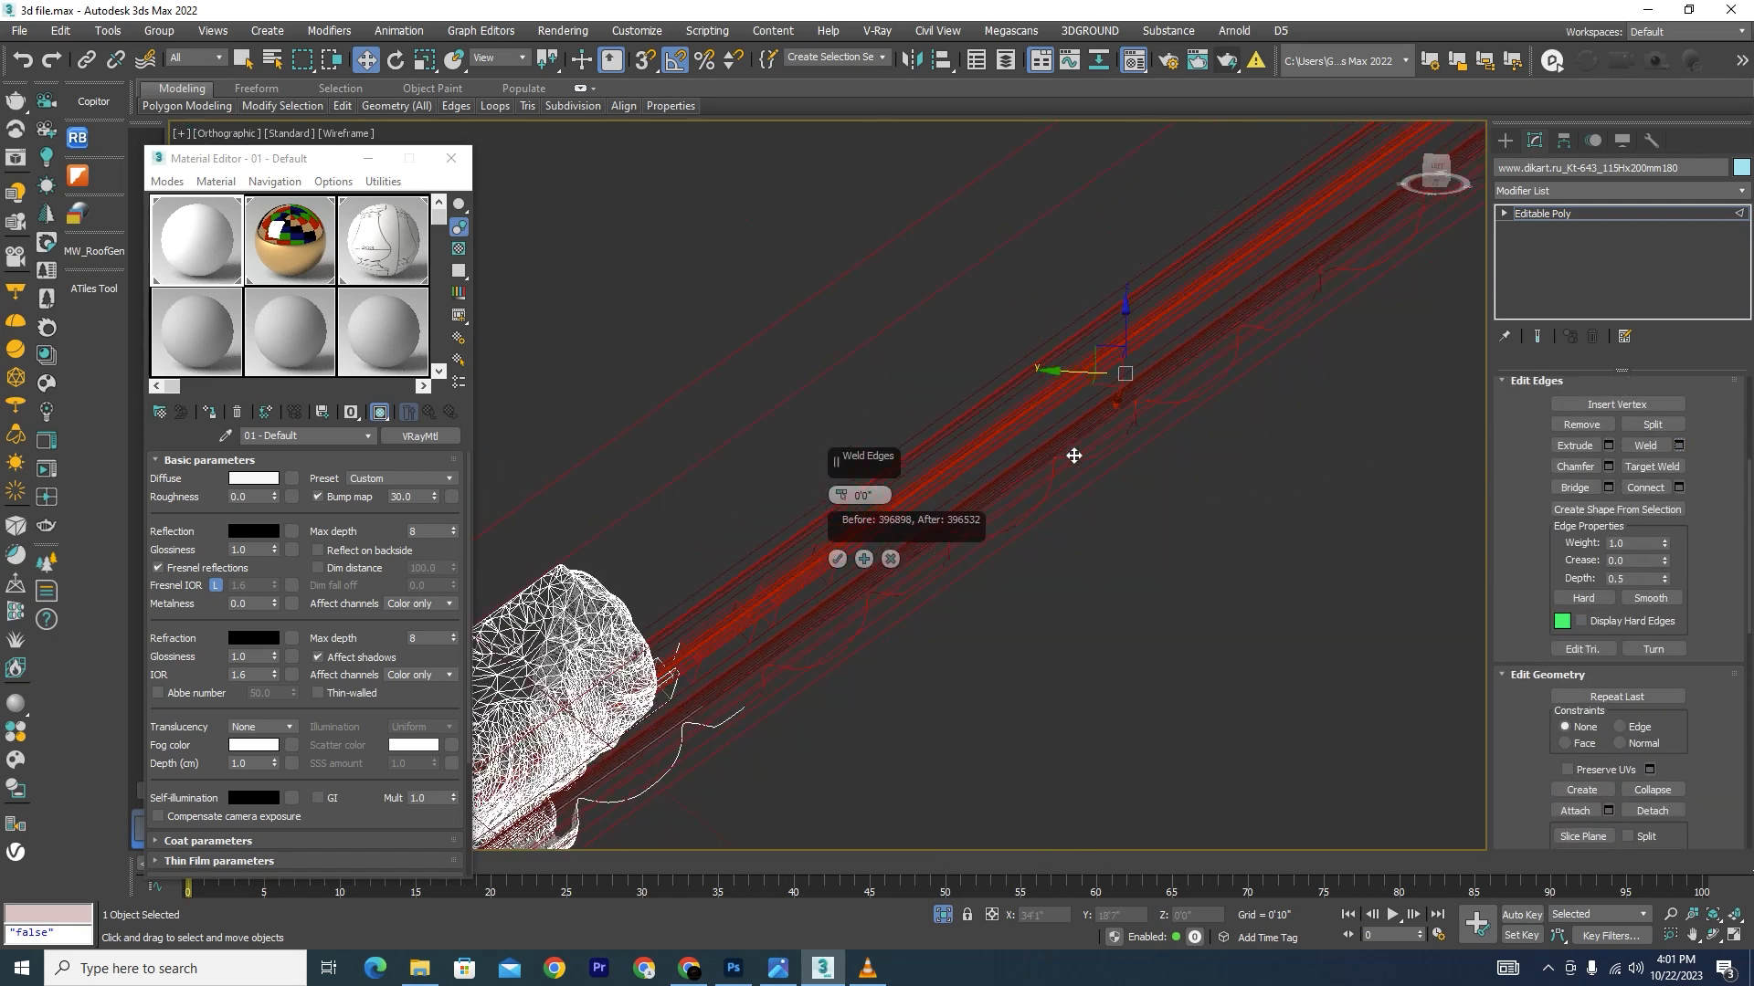
{"action": "scroll", "coordinate": [1073, 455], "scroll_direction": "down", "scroll_amount": 4}
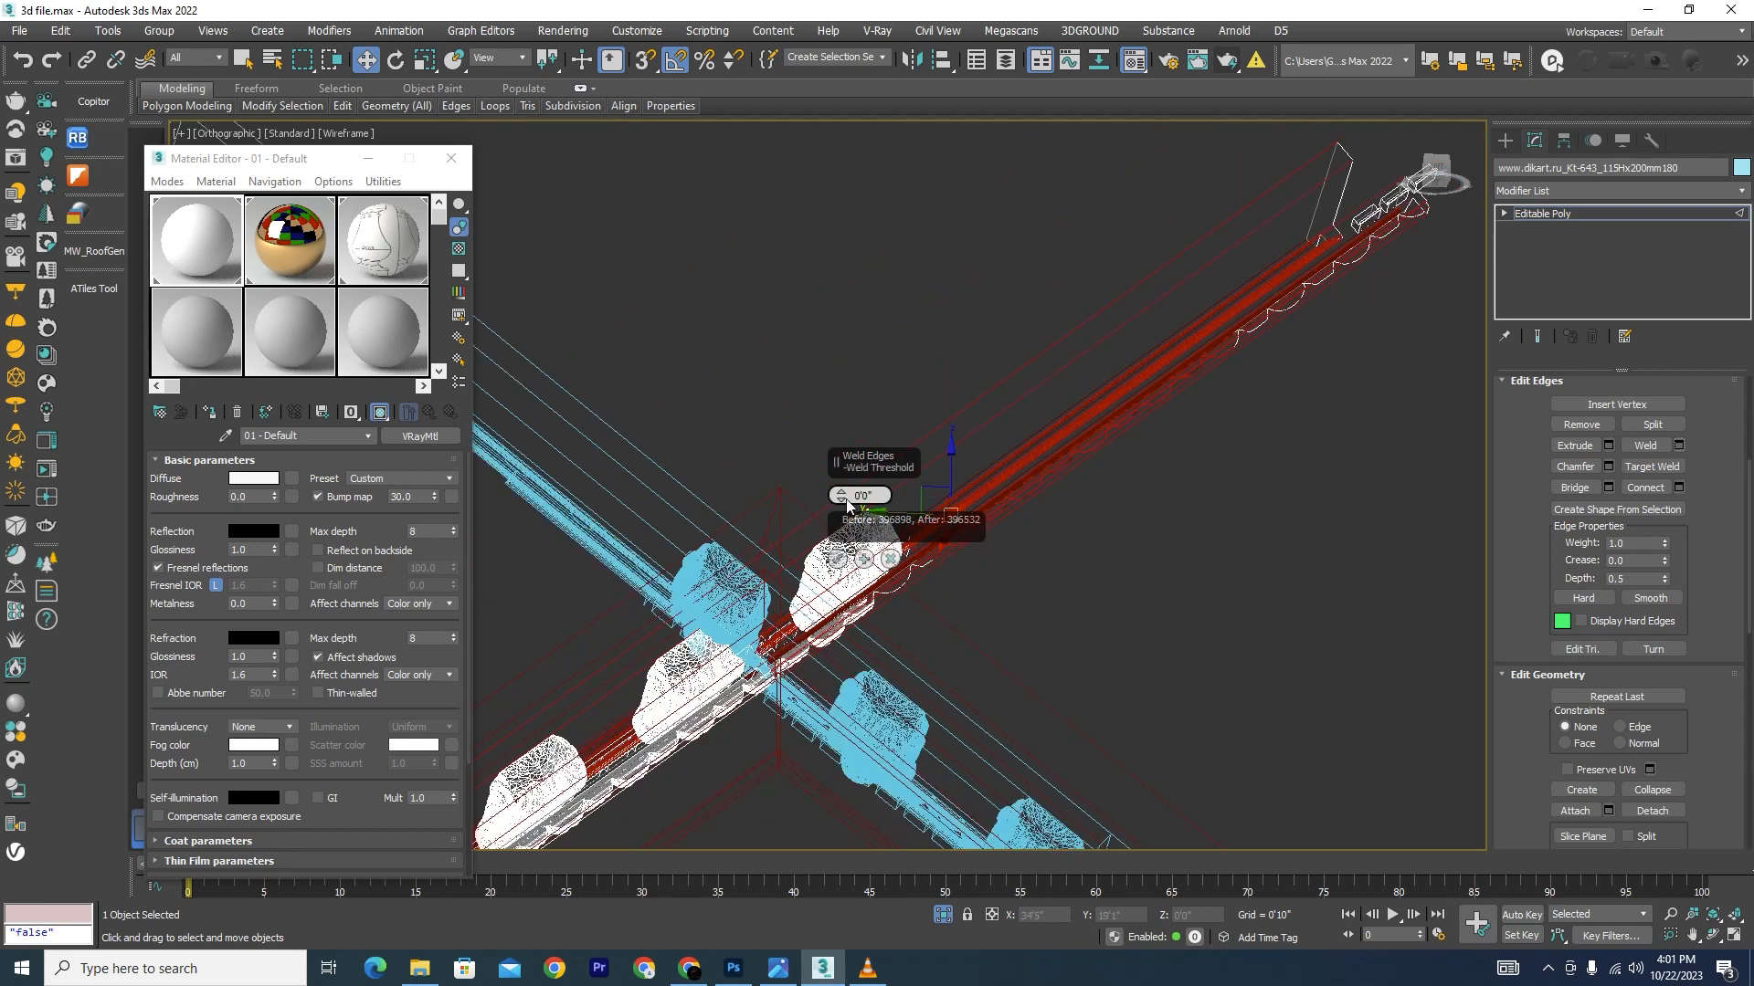
{"action": "left_click_drag", "start_coordinate": [841, 497], "coordinate": [946, 333]}
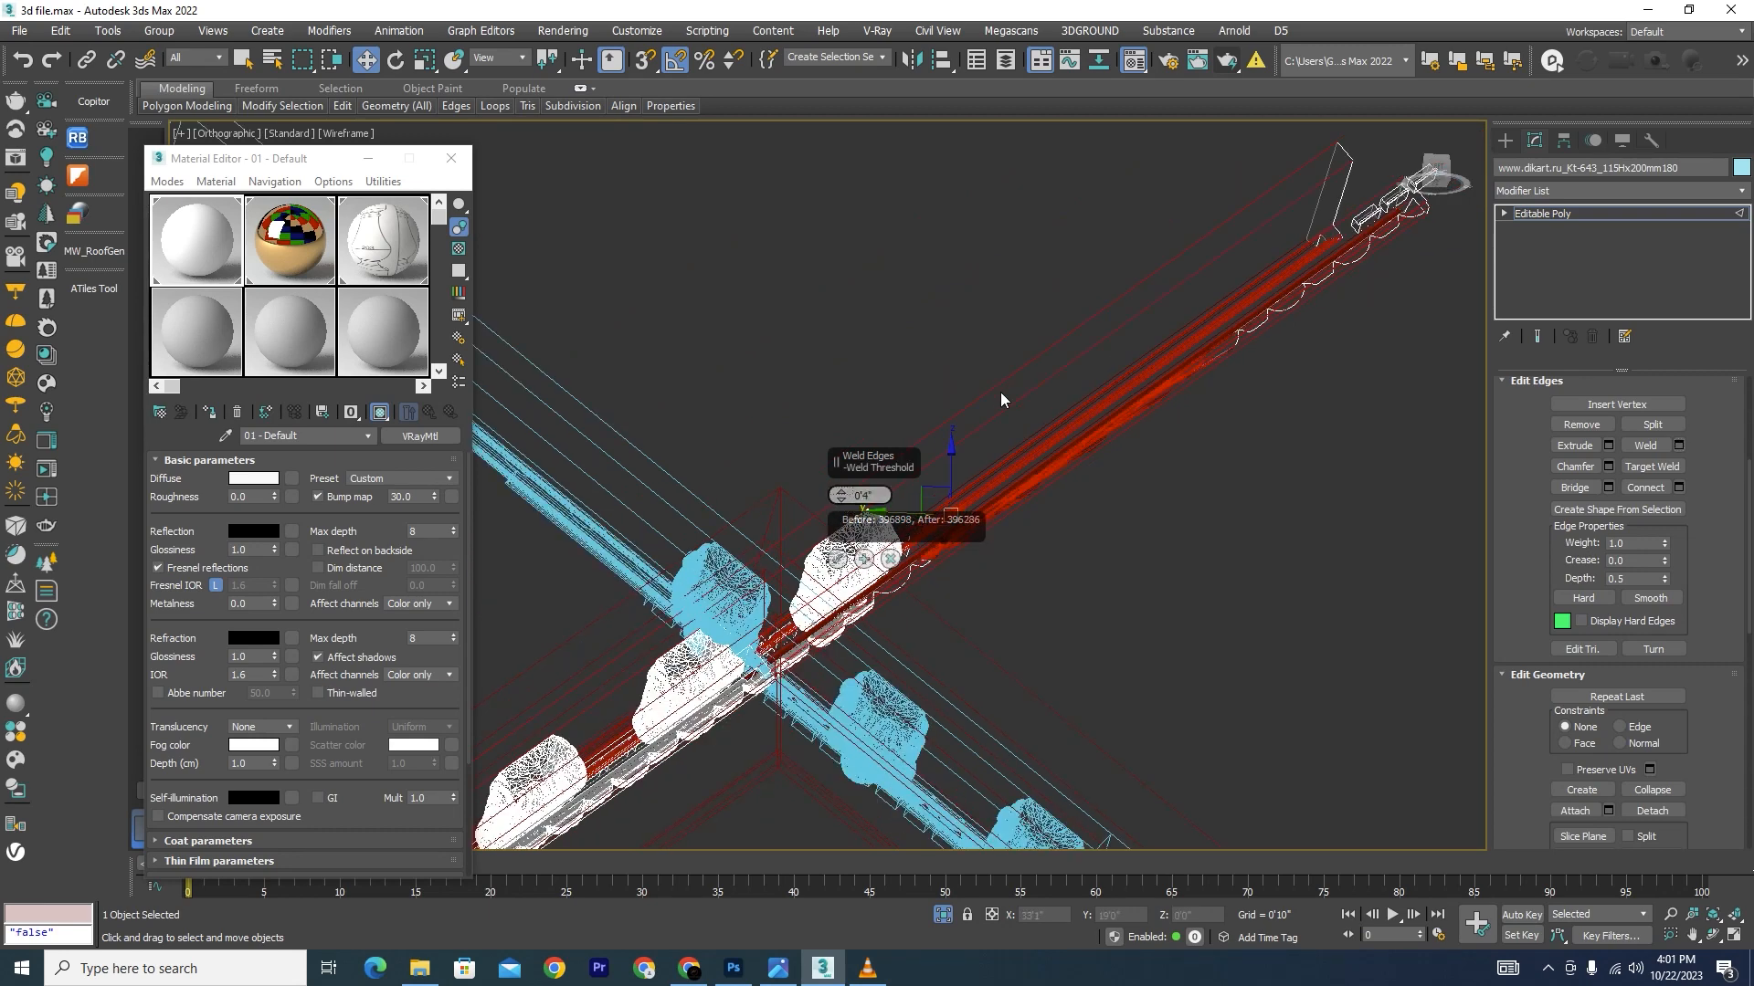
{"action": "left_click", "coordinate": [903, 558]}
{"action": "left_click", "coordinate": [891, 559]}
Step: Isolate both gable mouldings again and examine their ridge crossing from several angles in shaded display
{"action": "scroll", "coordinate": [1087, 498], "scroll_direction": "down", "scroll_amount": 6}
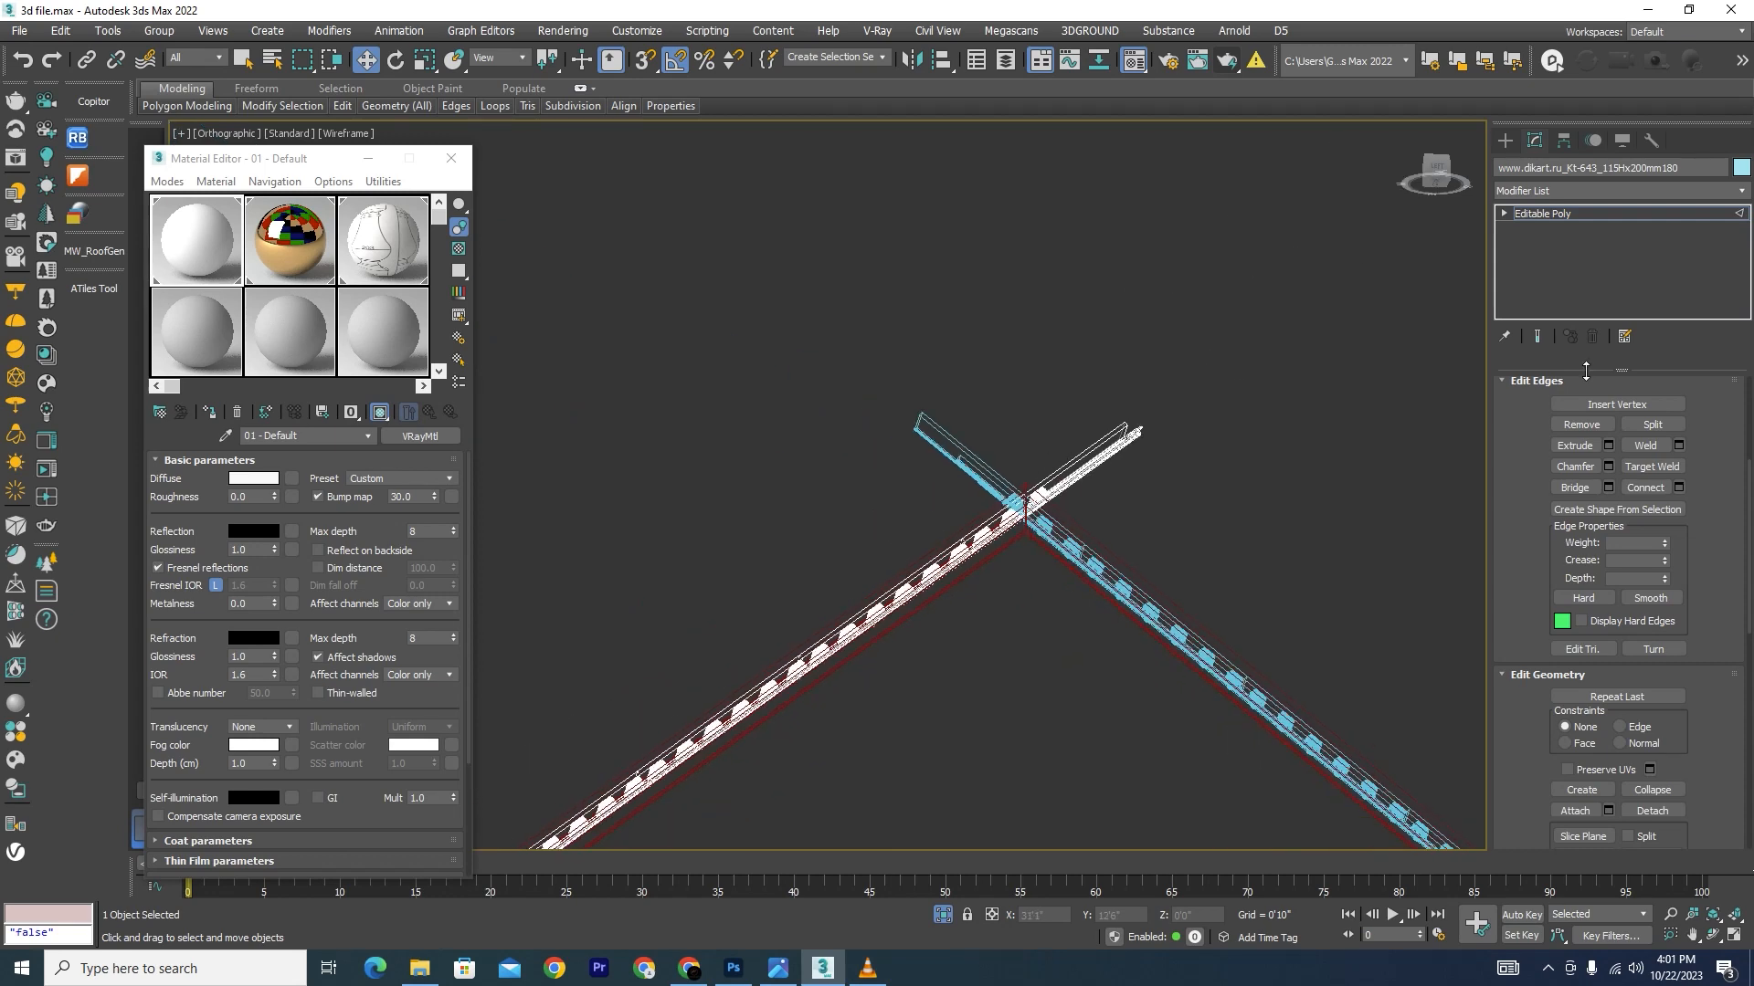
{"action": "left_click", "coordinate": [945, 917]}
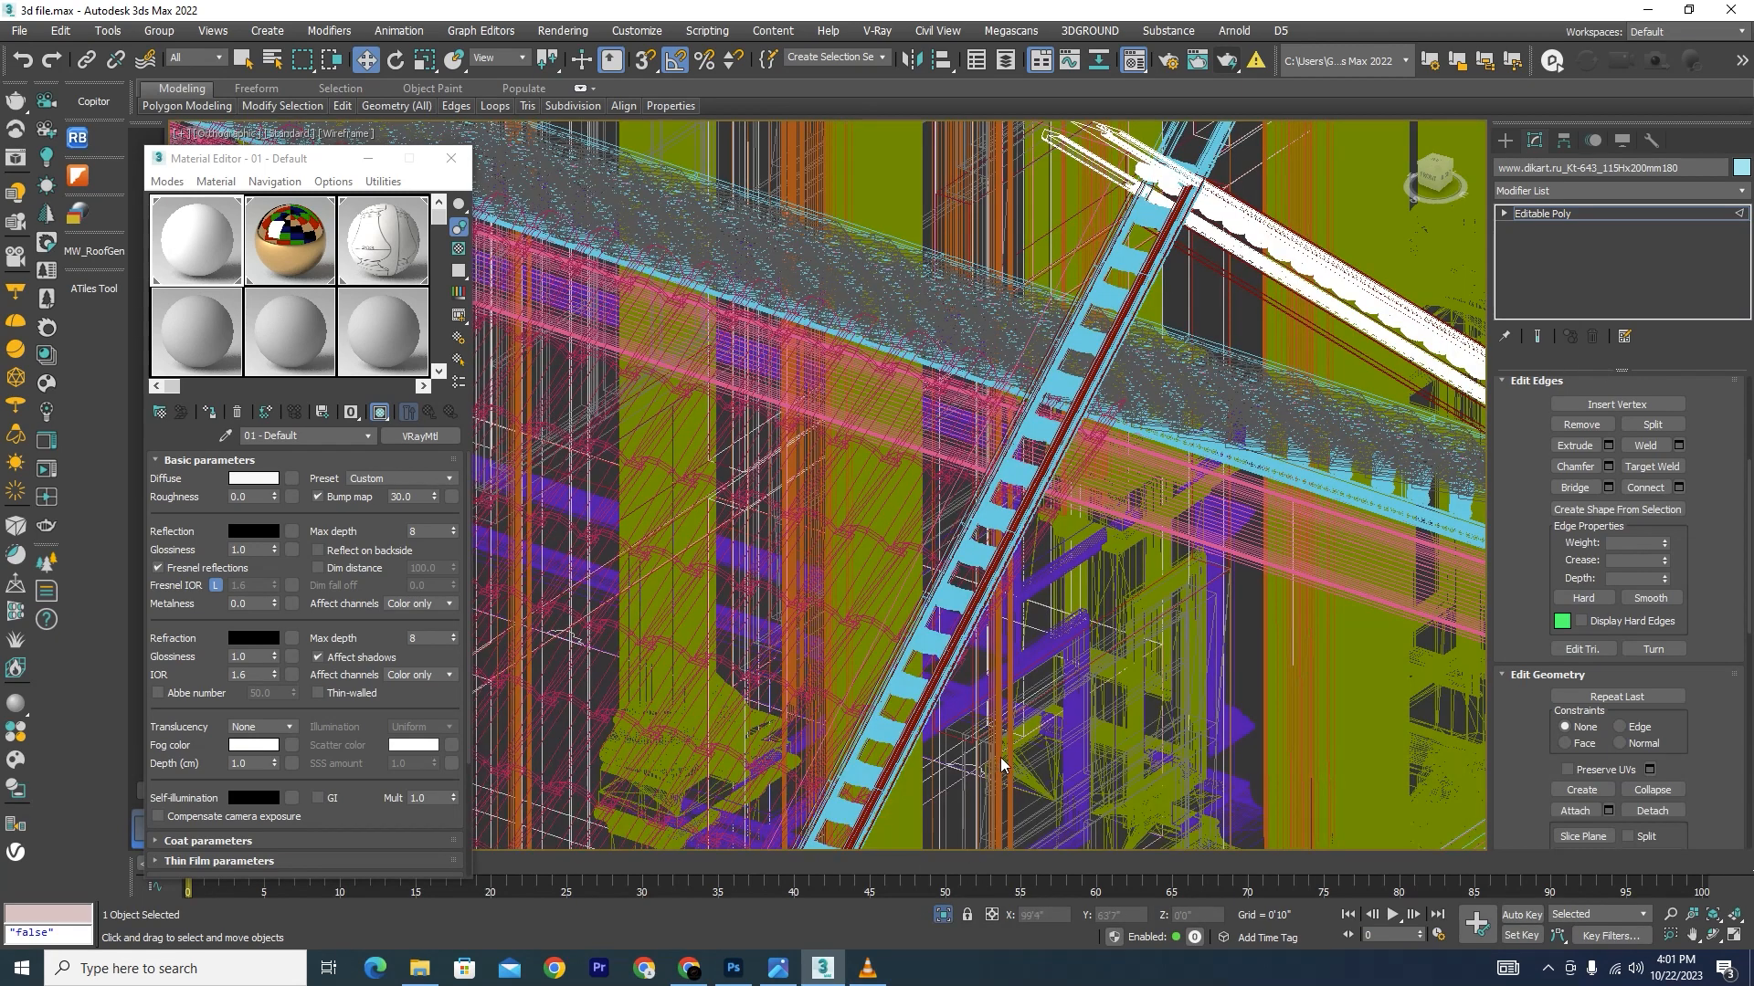
{"action": "key", "text": "alt+q"}
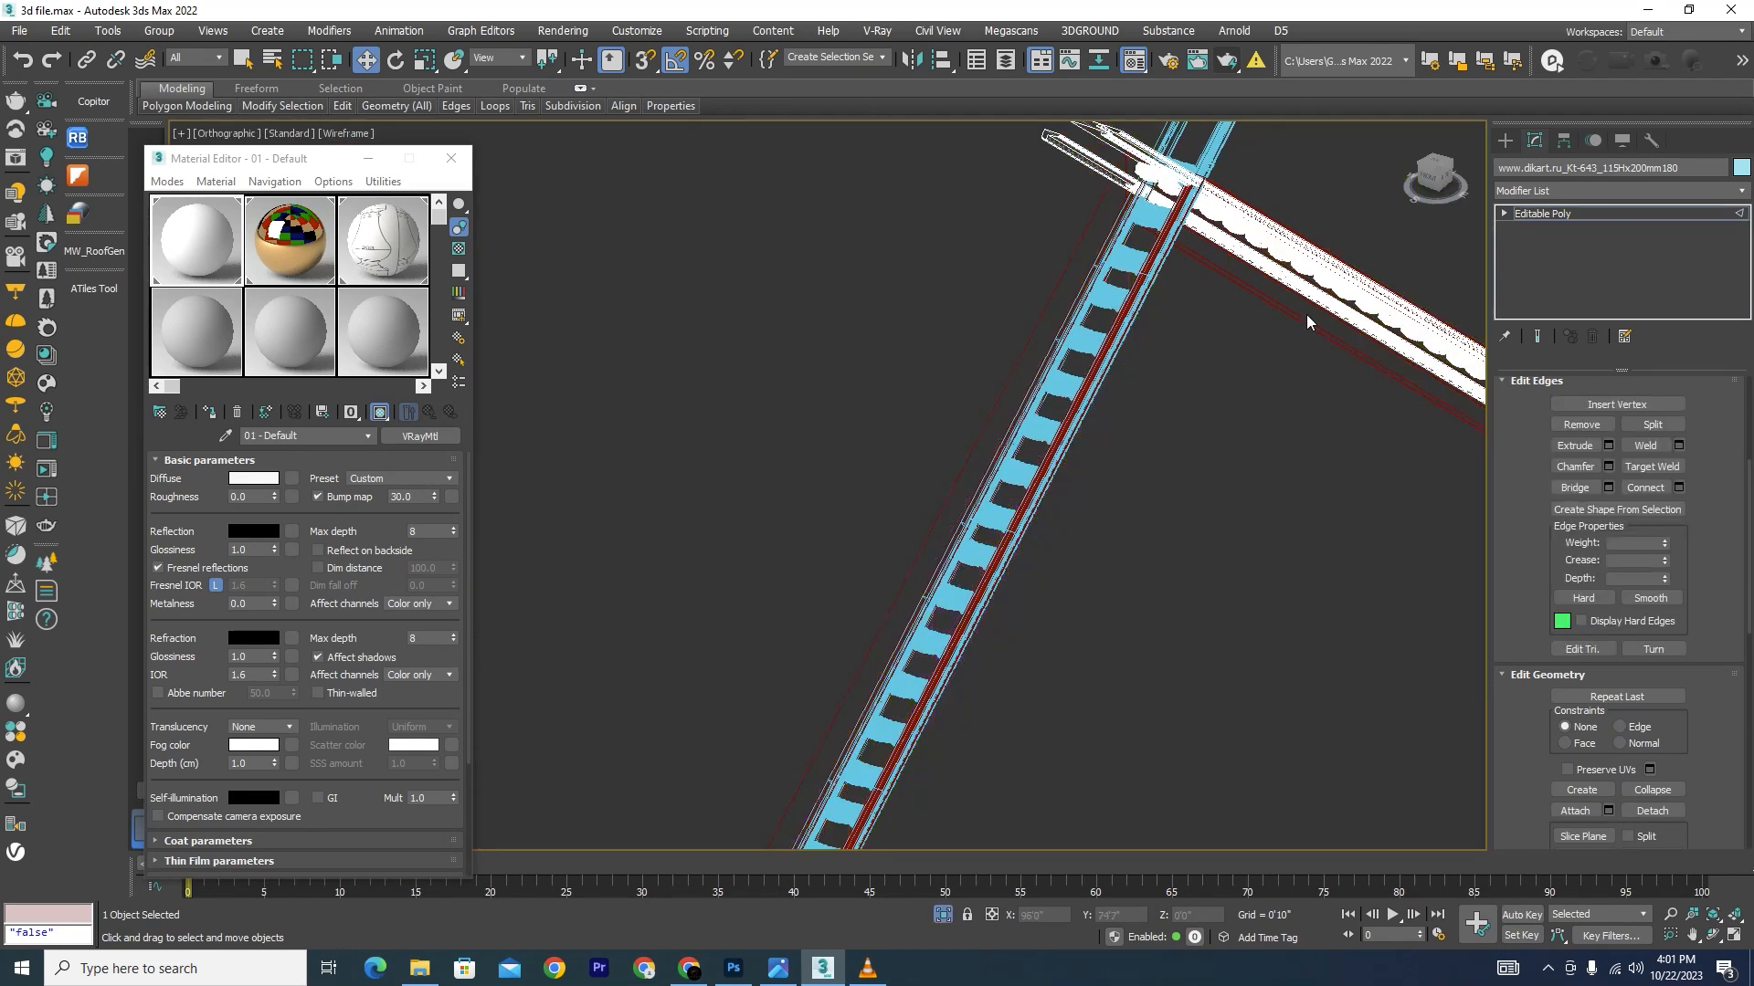
{"action": "scroll", "coordinate": [985, 453], "scroll_direction": "down", "scroll_amount": 3}
{"action": "key", "text": "F3"}
{"action": "scroll", "coordinate": [984, 473], "scroll_direction": "up", "scroll_amount": 8}
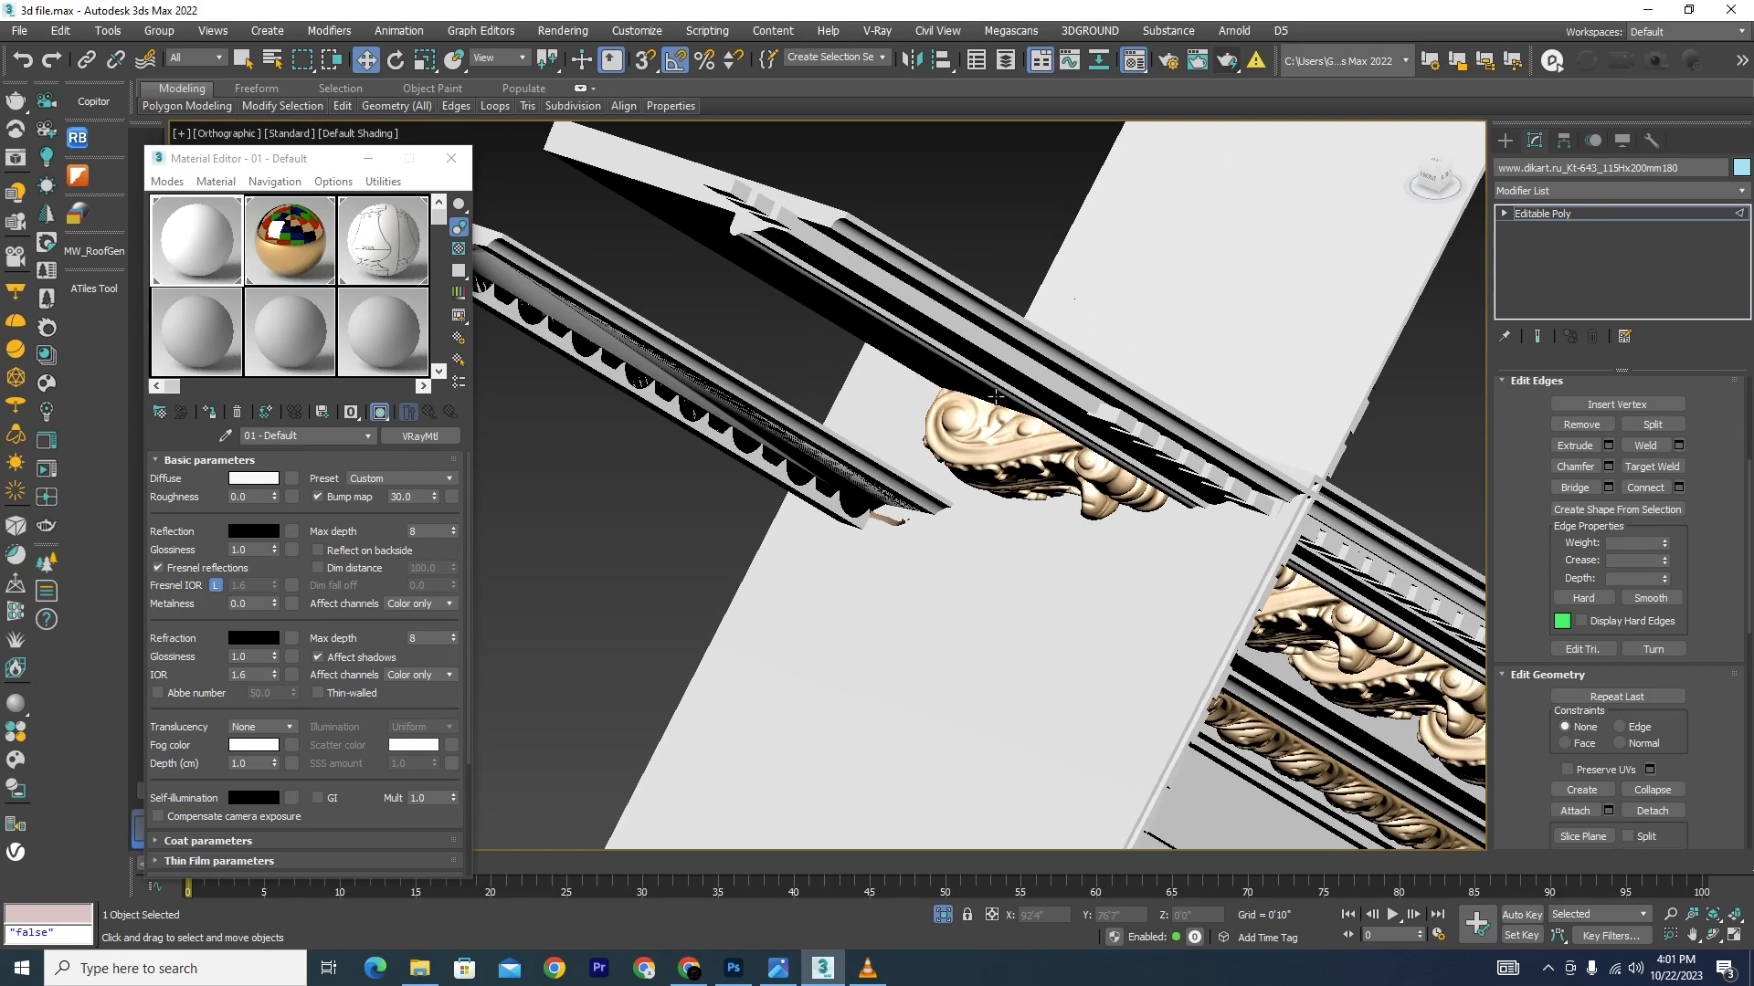
{"action": "left_click", "coordinate": [1053, 367]}
{"action": "scroll", "coordinate": [877, 382], "scroll_direction": "down", "scroll_amount": 6}
{"action": "middle_click_drag", "start_coordinate": [868, 384], "coordinate": [930, 437], "text": "alt"}
{"action": "scroll", "coordinate": [930, 436], "scroll_direction": "up", "scroll_amount": 5}
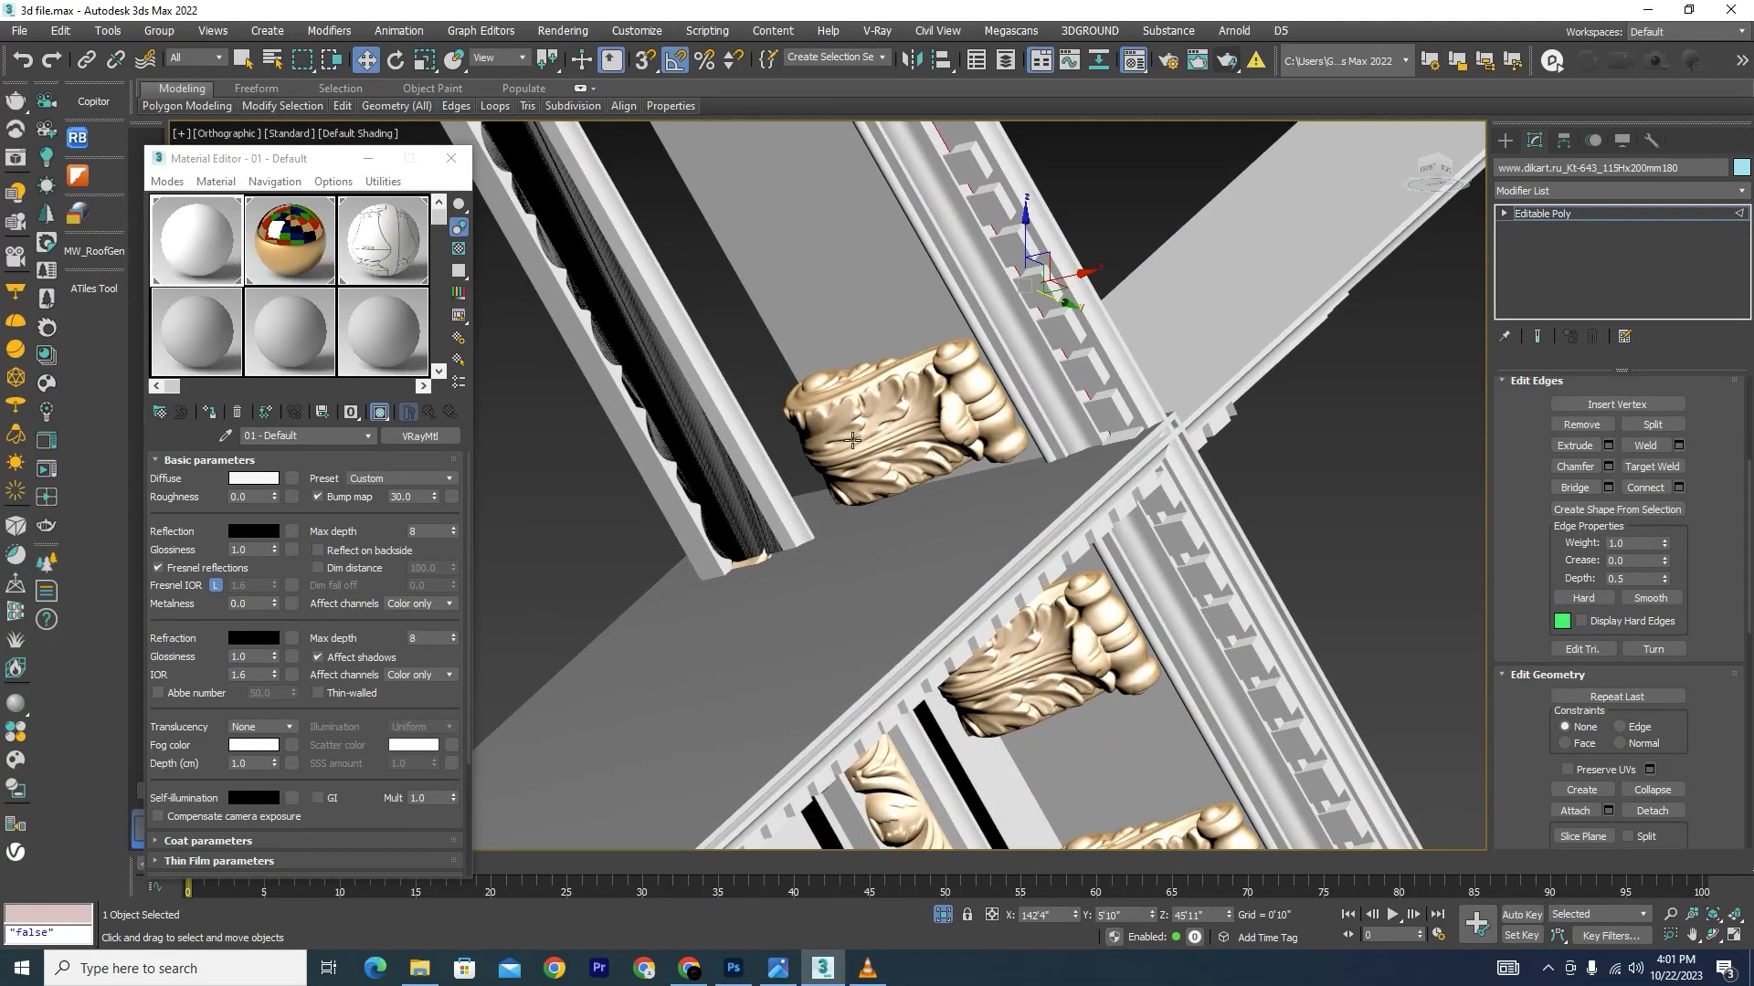
{"action": "scroll", "coordinate": [881, 424], "scroll_direction": "down", "scroll_amount": 5}
Step: Switch the right-rising moulding from edge to element selection and delete its carved bracket just above the ridge crossing
{"action": "left_click", "coordinate": [1186, 489]}
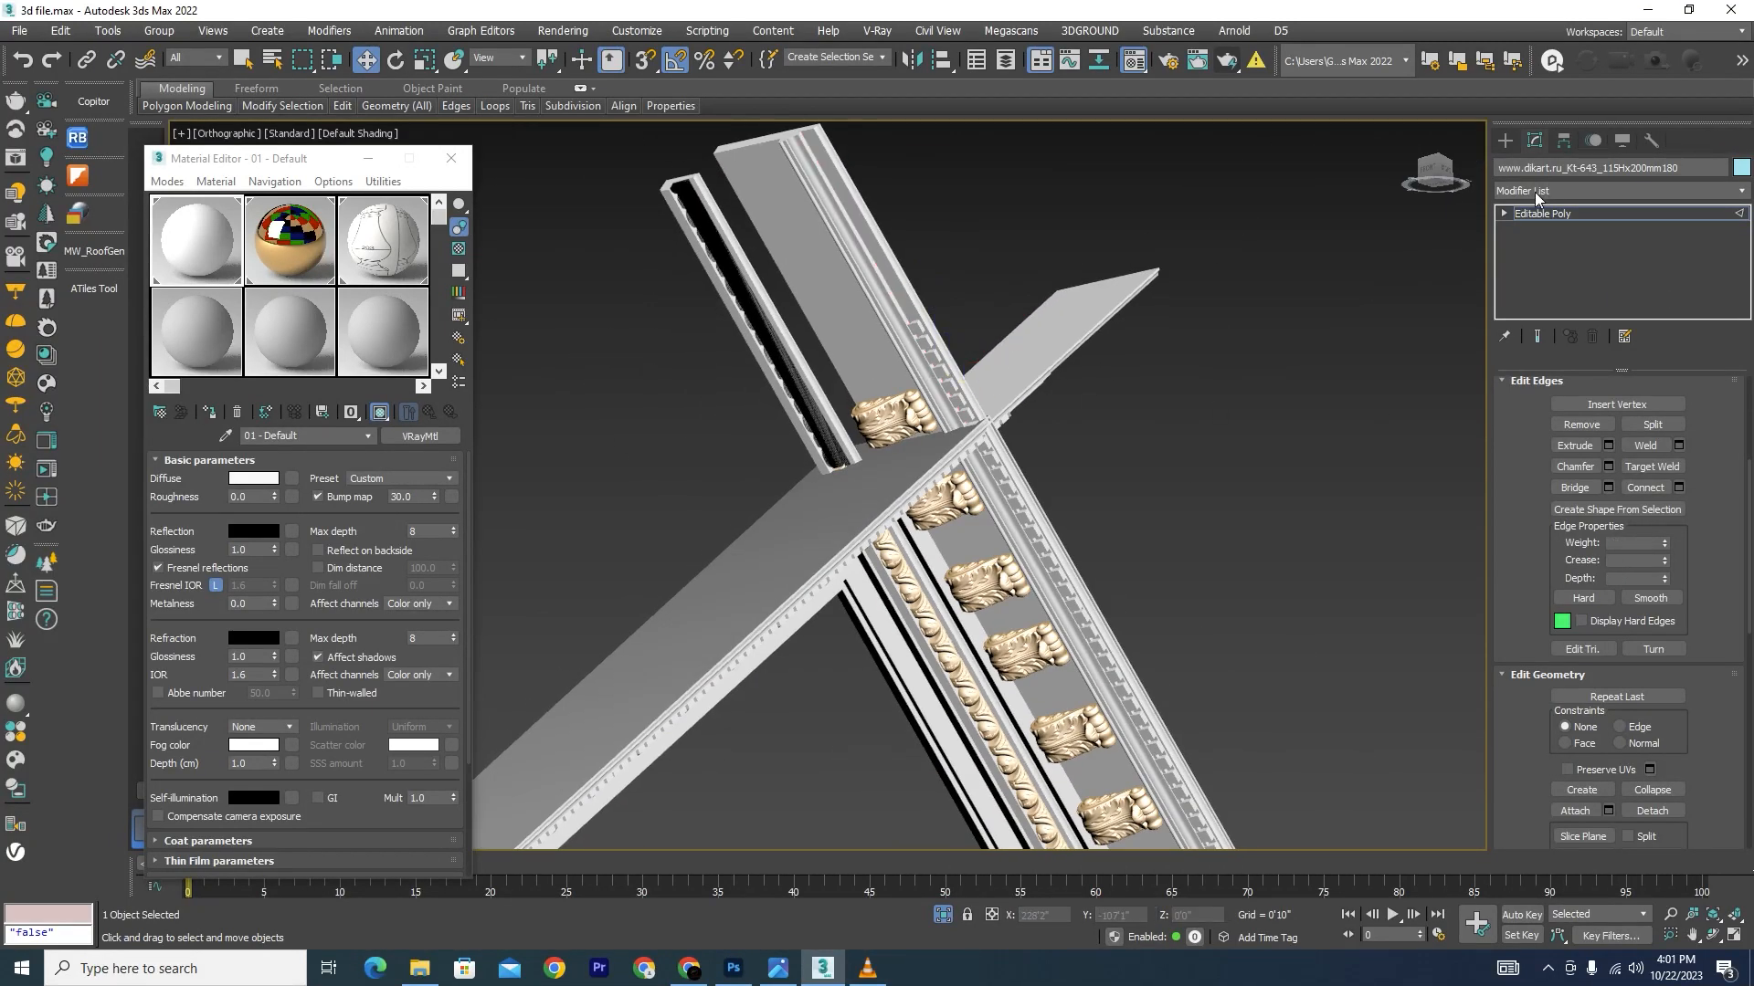
{"action": "left_click", "coordinate": [1504, 212]}
{"action": "left_click", "coordinate": [1564, 244]}
{"action": "left_click", "coordinate": [1224, 419]}
{"action": "scroll", "coordinate": [946, 424], "scroll_direction": "up", "scroll_amount": 4}
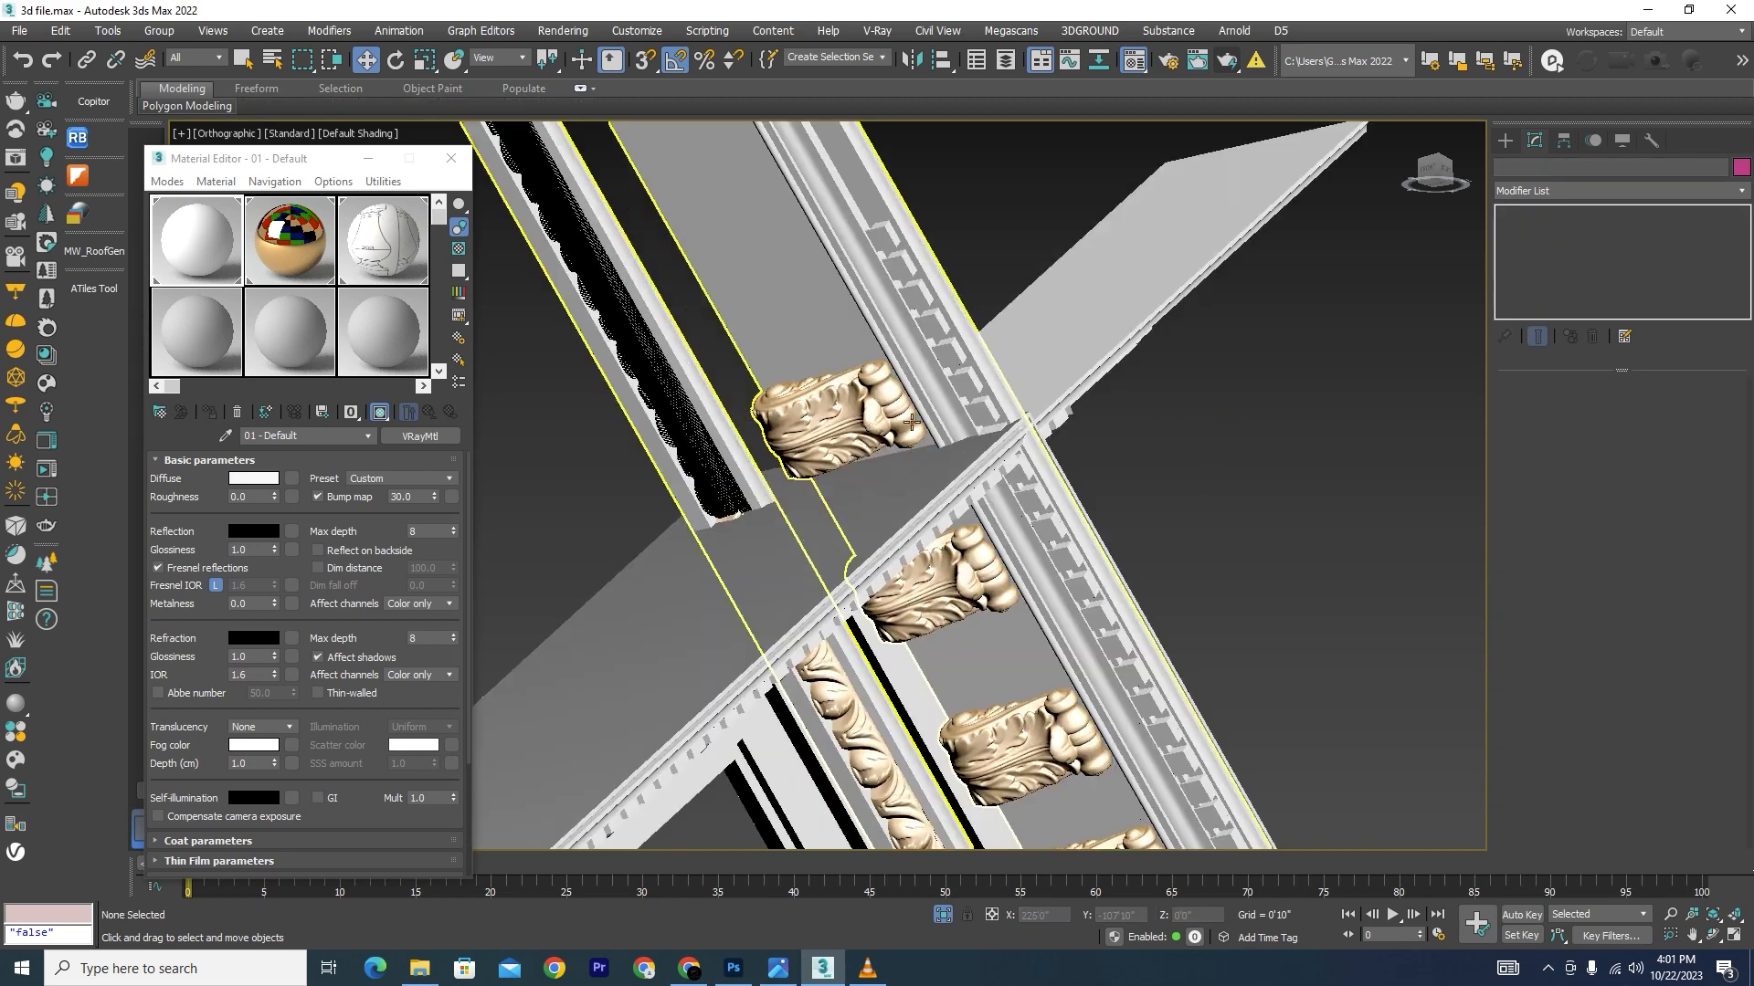
{"action": "left_click", "coordinate": [853, 422]}
{"action": "left_click", "coordinate": [1659, 408]}
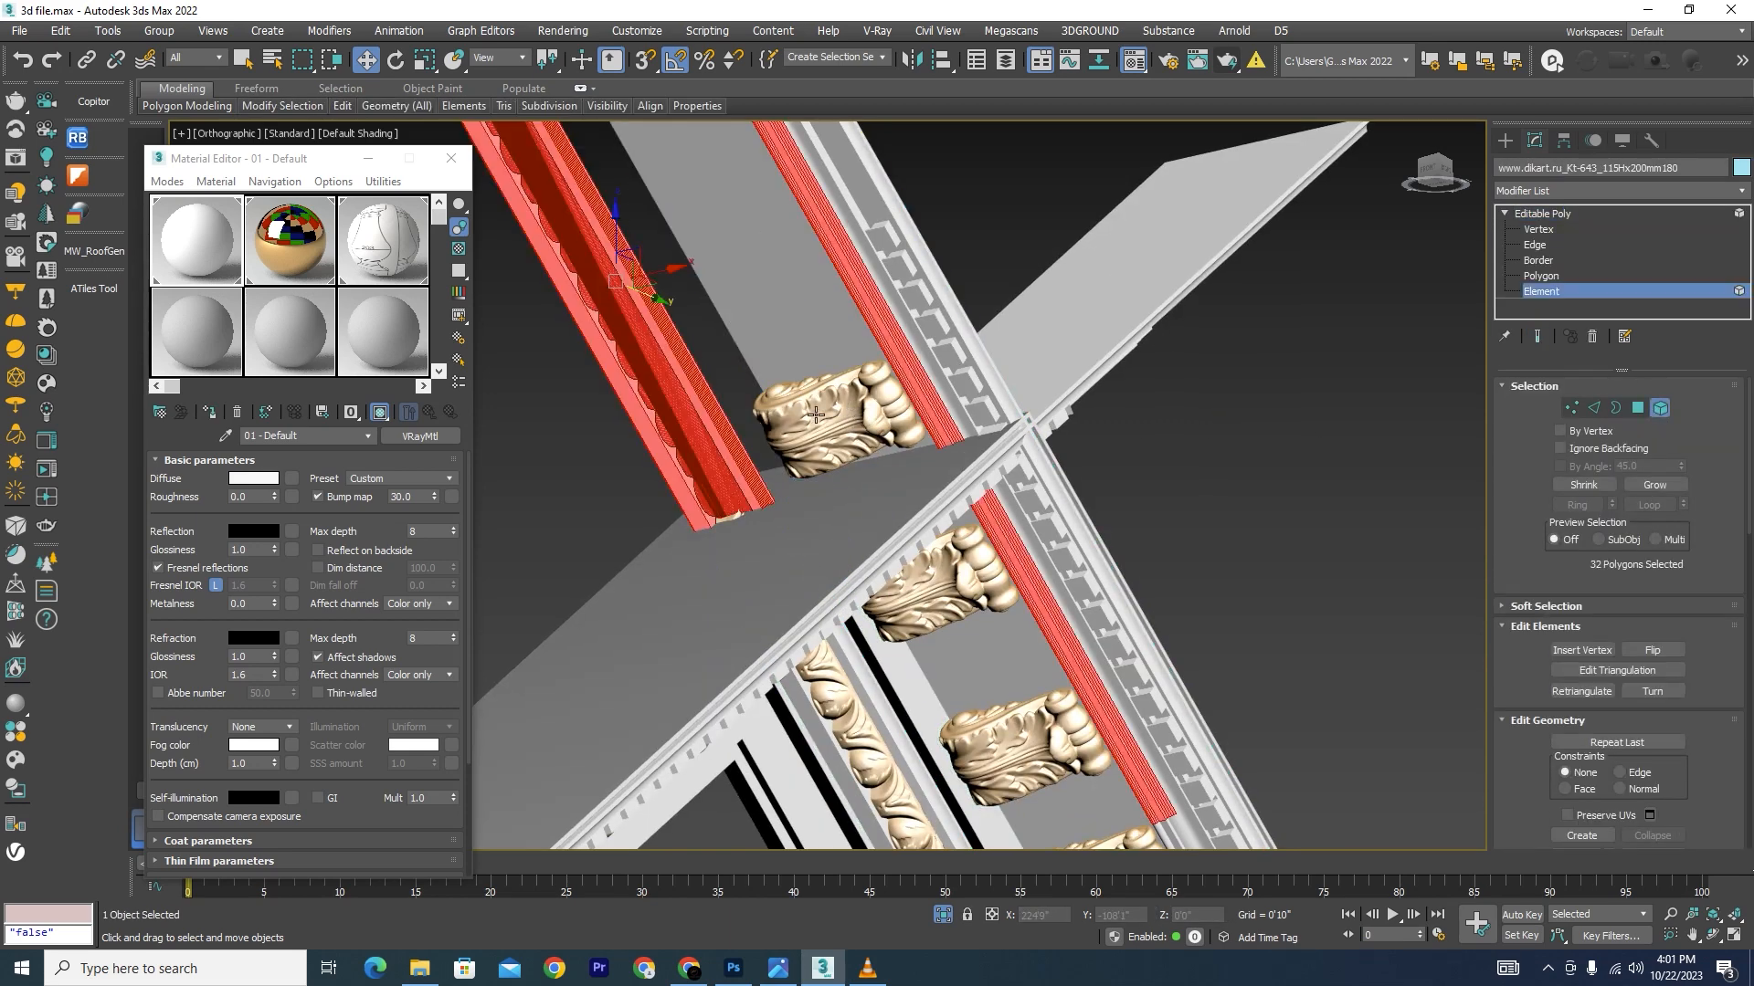
{"action": "left_click", "coordinate": [815, 416]}
{"action": "key", "text": "Delete"}
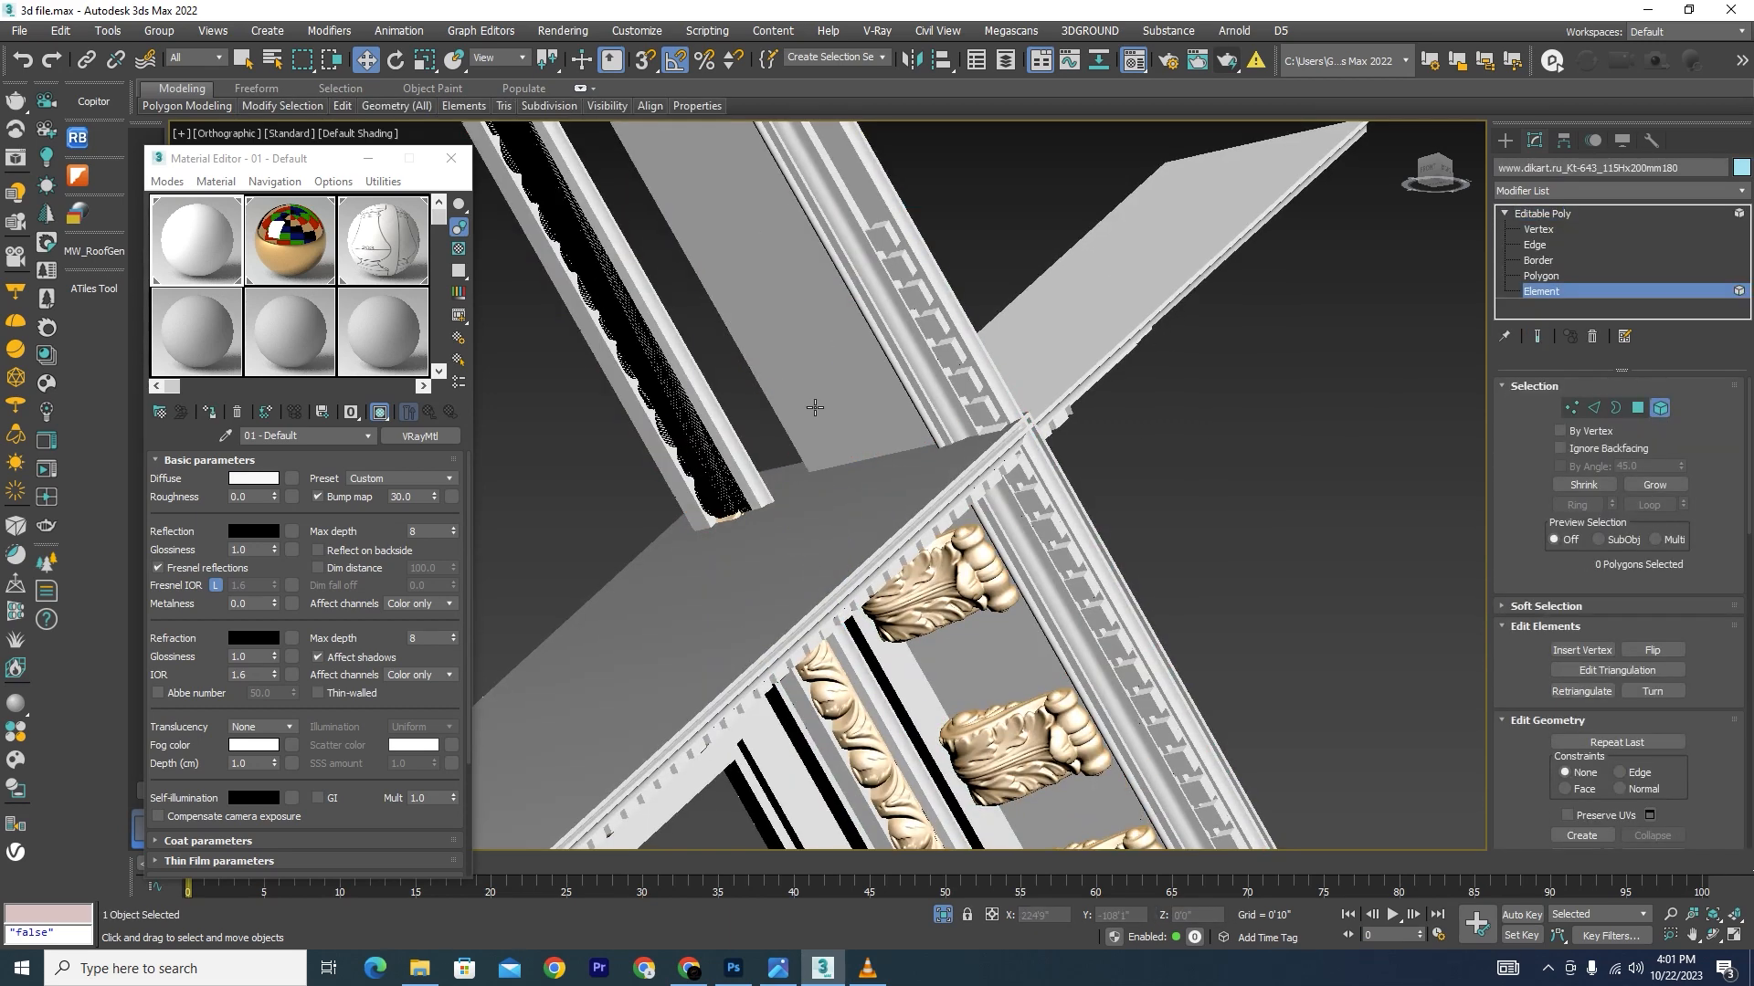
Step: Delete the three dentil blocks nearest the ridge crossing on the moulding's overshooting end, and check the strip elements beside them
{"action": "scroll", "coordinate": [1014, 411], "scroll_direction": "up", "scroll_amount": 5}
{"action": "left_click", "coordinate": [1021, 424]}
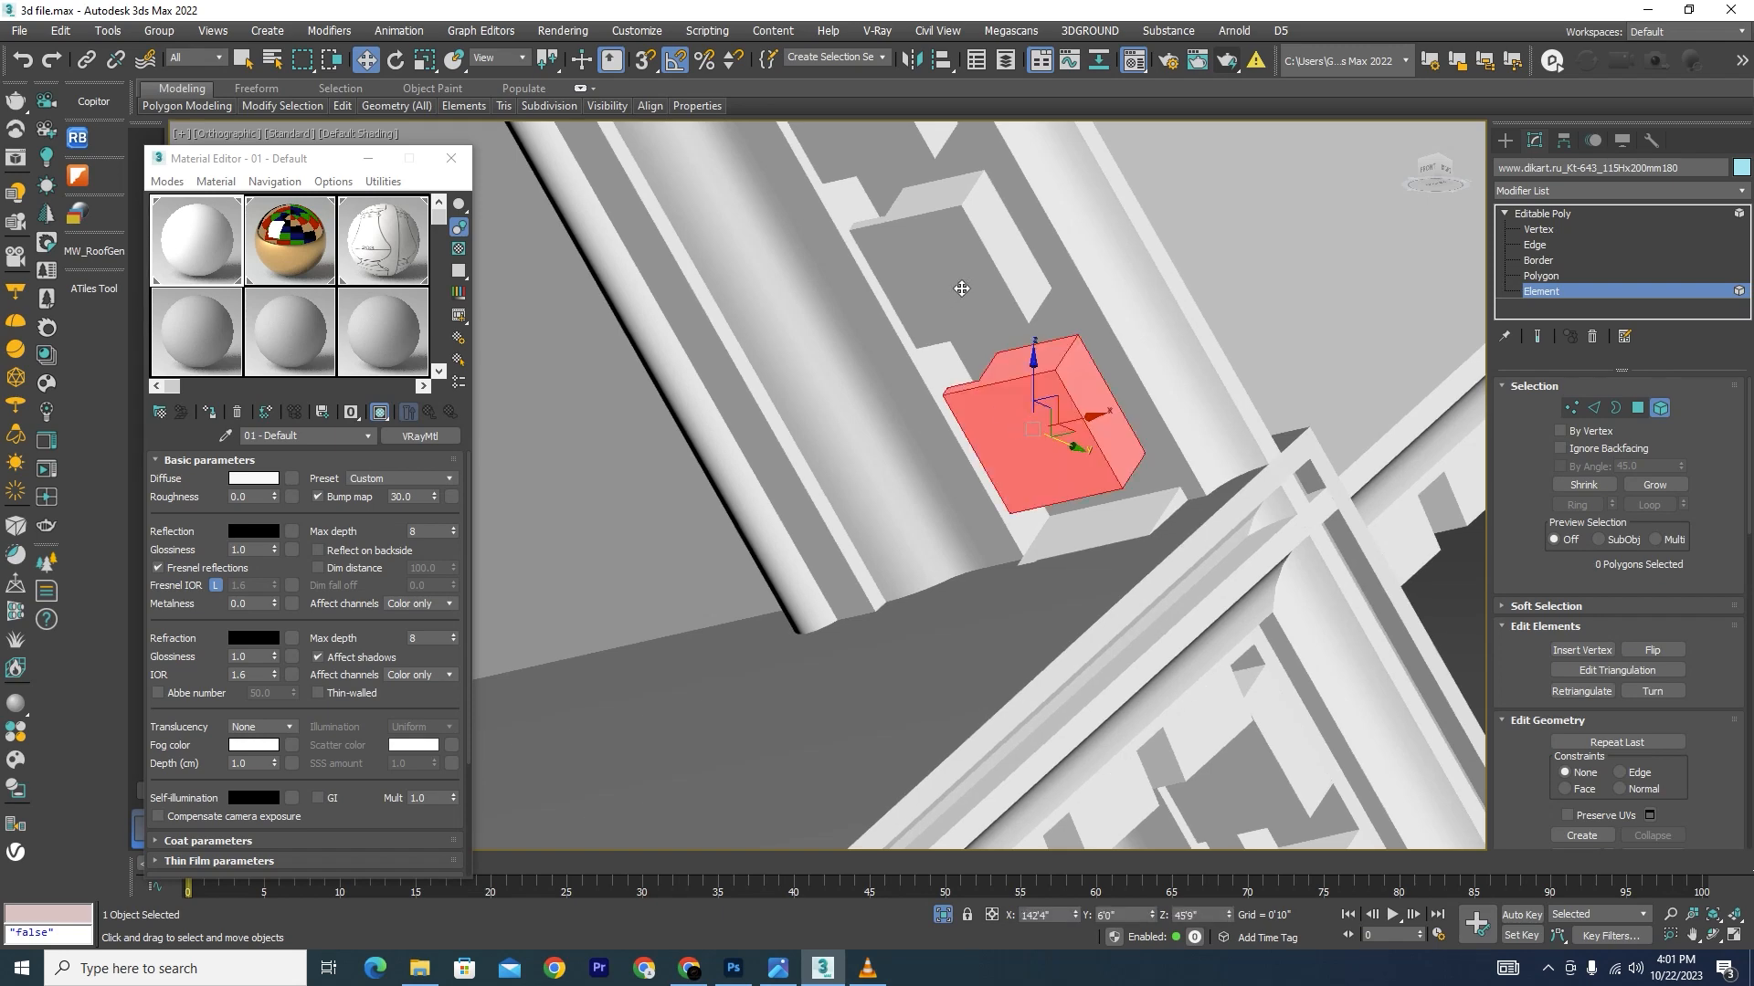
{"action": "scroll", "coordinate": [963, 286], "scroll_direction": "down", "scroll_amount": 2}
{"action": "left_click", "coordinate": [979, 283]}
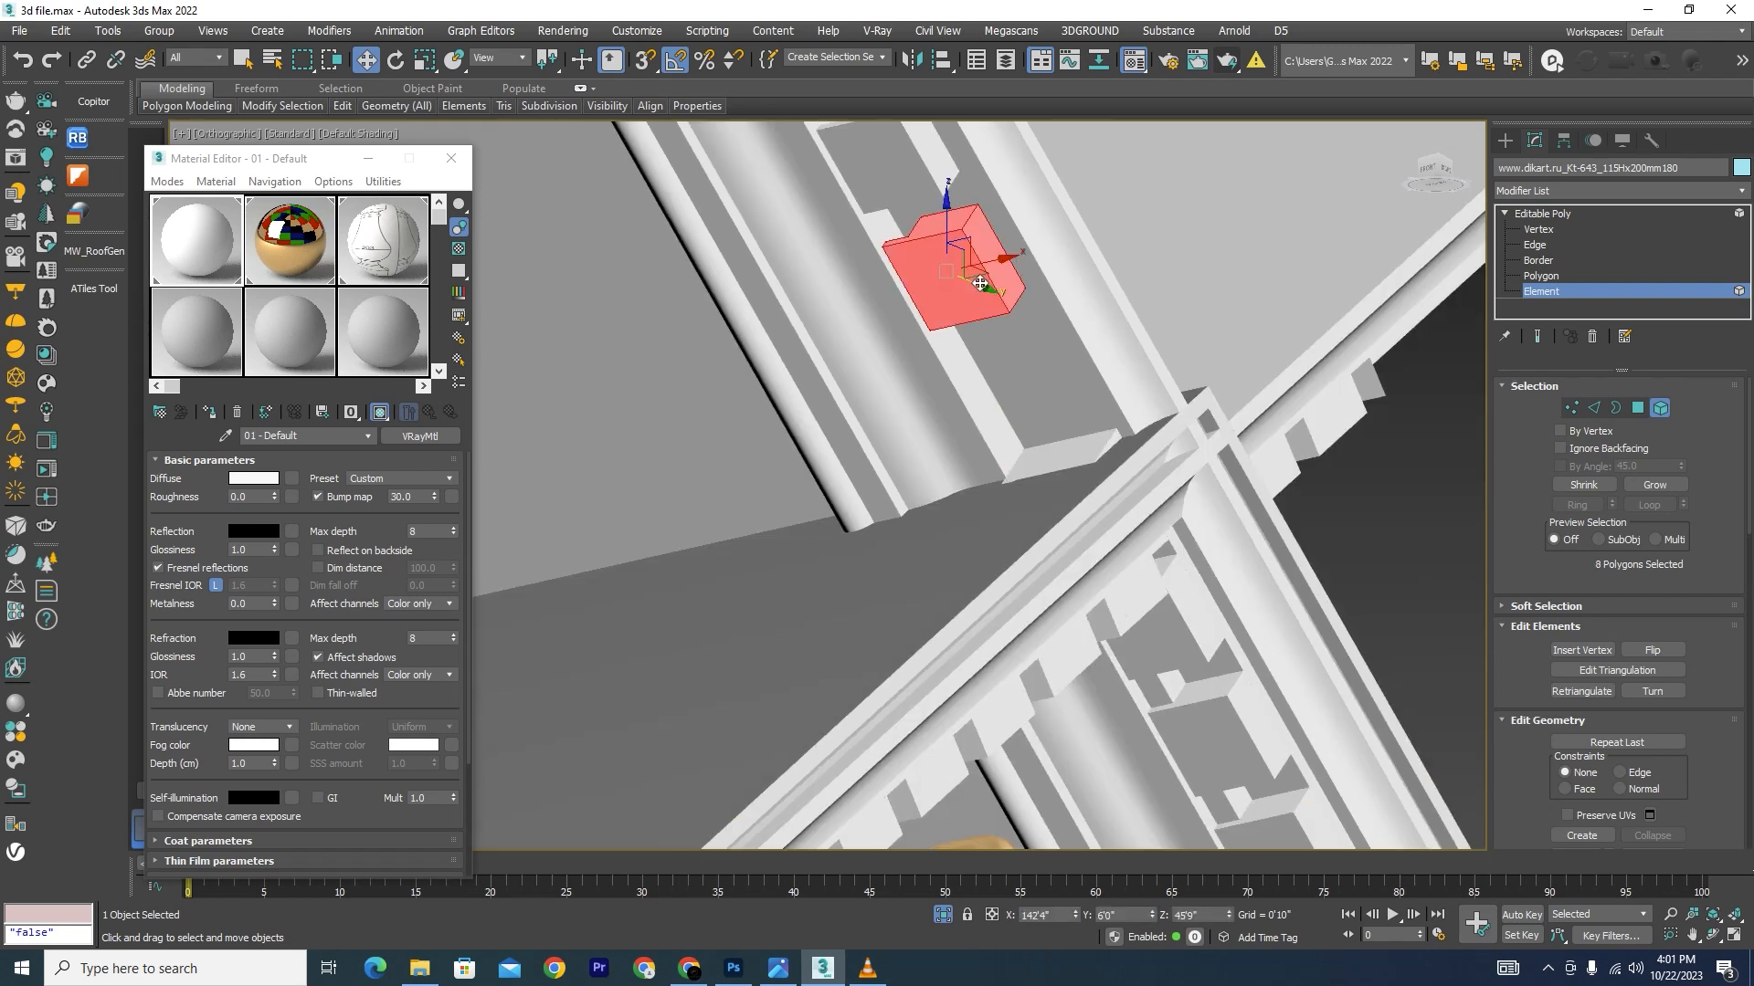
{"action": "left_click", "coordinate": [904, 176]}
{"action": "scroll", "coordinate": [978, 420], "scroll_direction": "down", "scroll_amount": 3}
{"action": "scroll", "coordinate": [1018, 435], "scroll_direction": "up", "scroll_amount": 4}
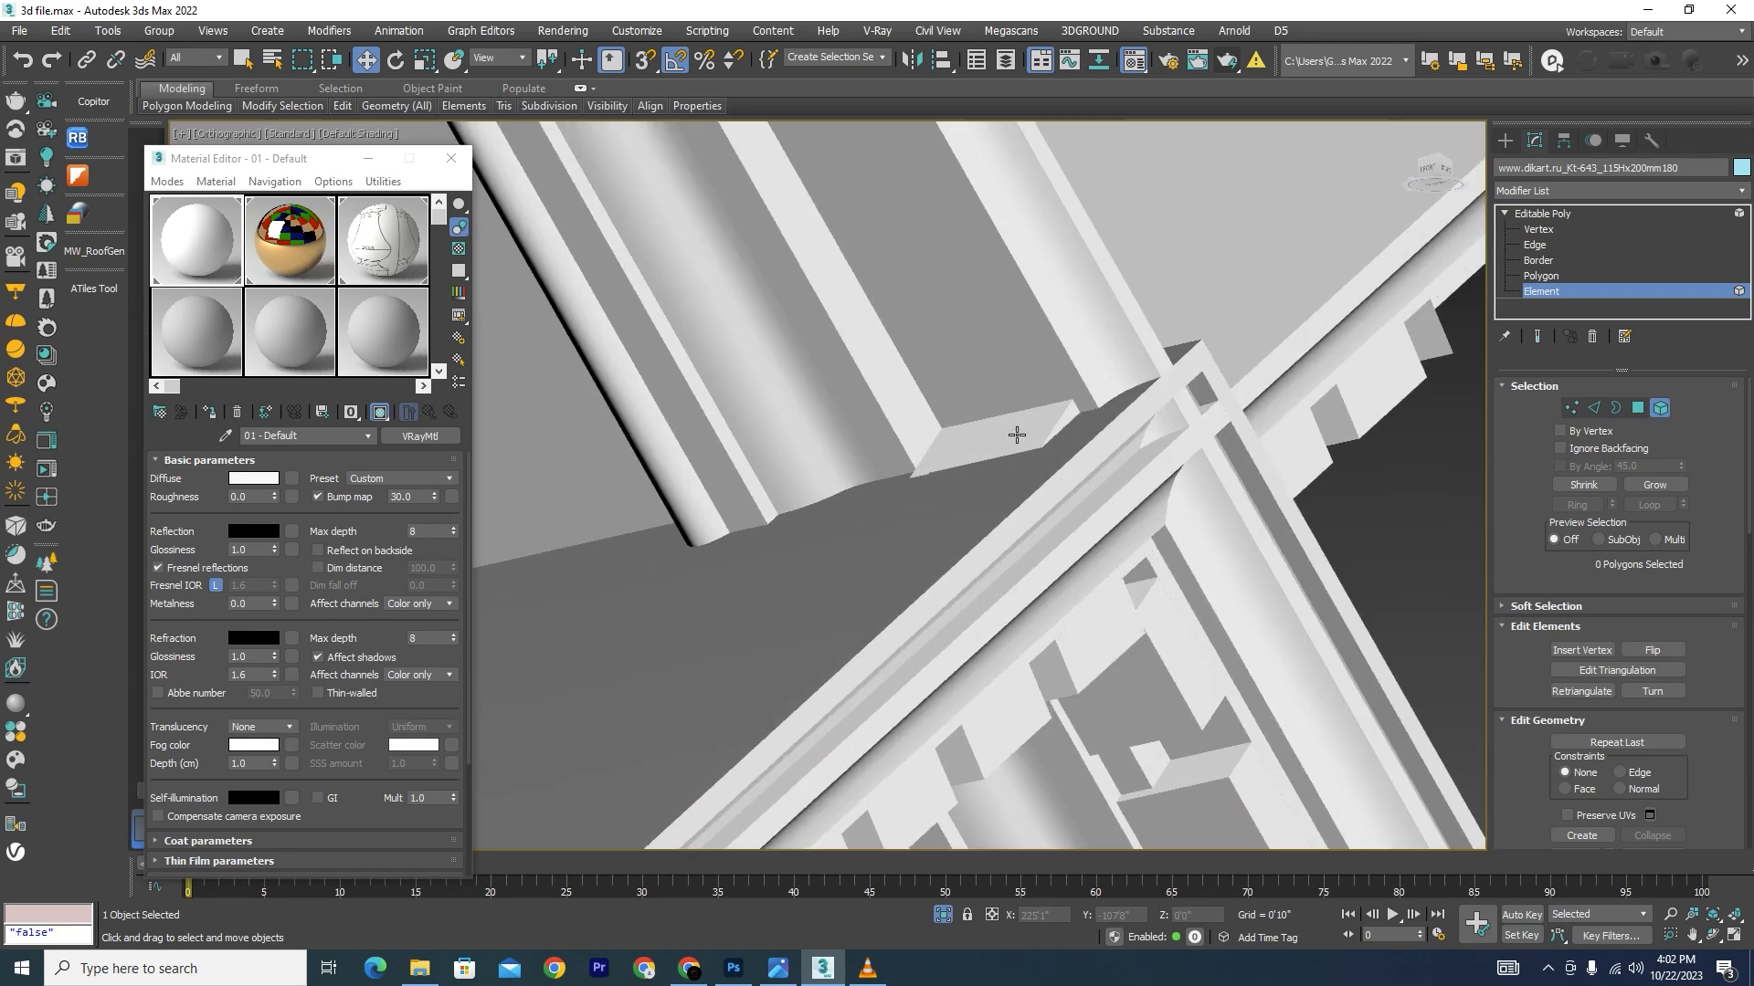
{"action": "left_click", "coordinate": [1018, 435]}
{"action": "scroll", "coordinate": [1013, 431], "scroll_direction": "up", "scroll_amount": 2}
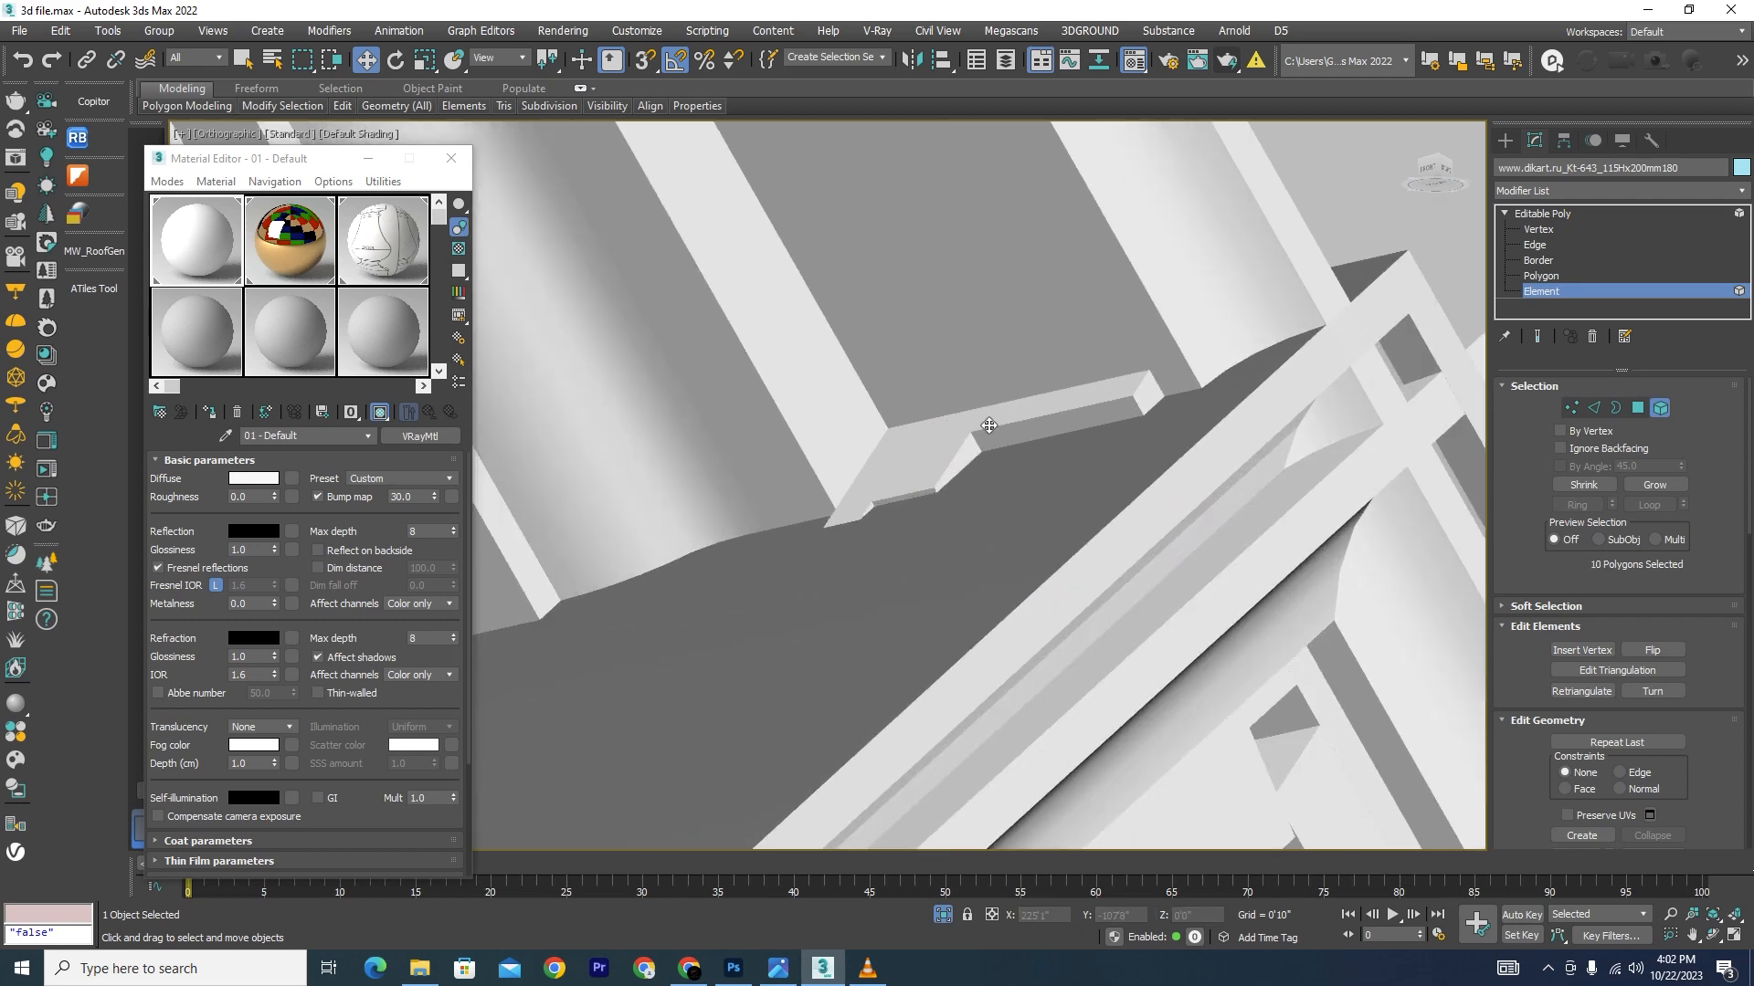
{"action": "left_click", "coordinate": [987, 427]}
{"action": "scroll", "coordinate": [958, 400], "scroll_direction": "down", "scroll_amount": 5}
{"action": "scroll", "coordinate": [1001, 407], "scroll_direction": "up", "scroll_amount": 4}
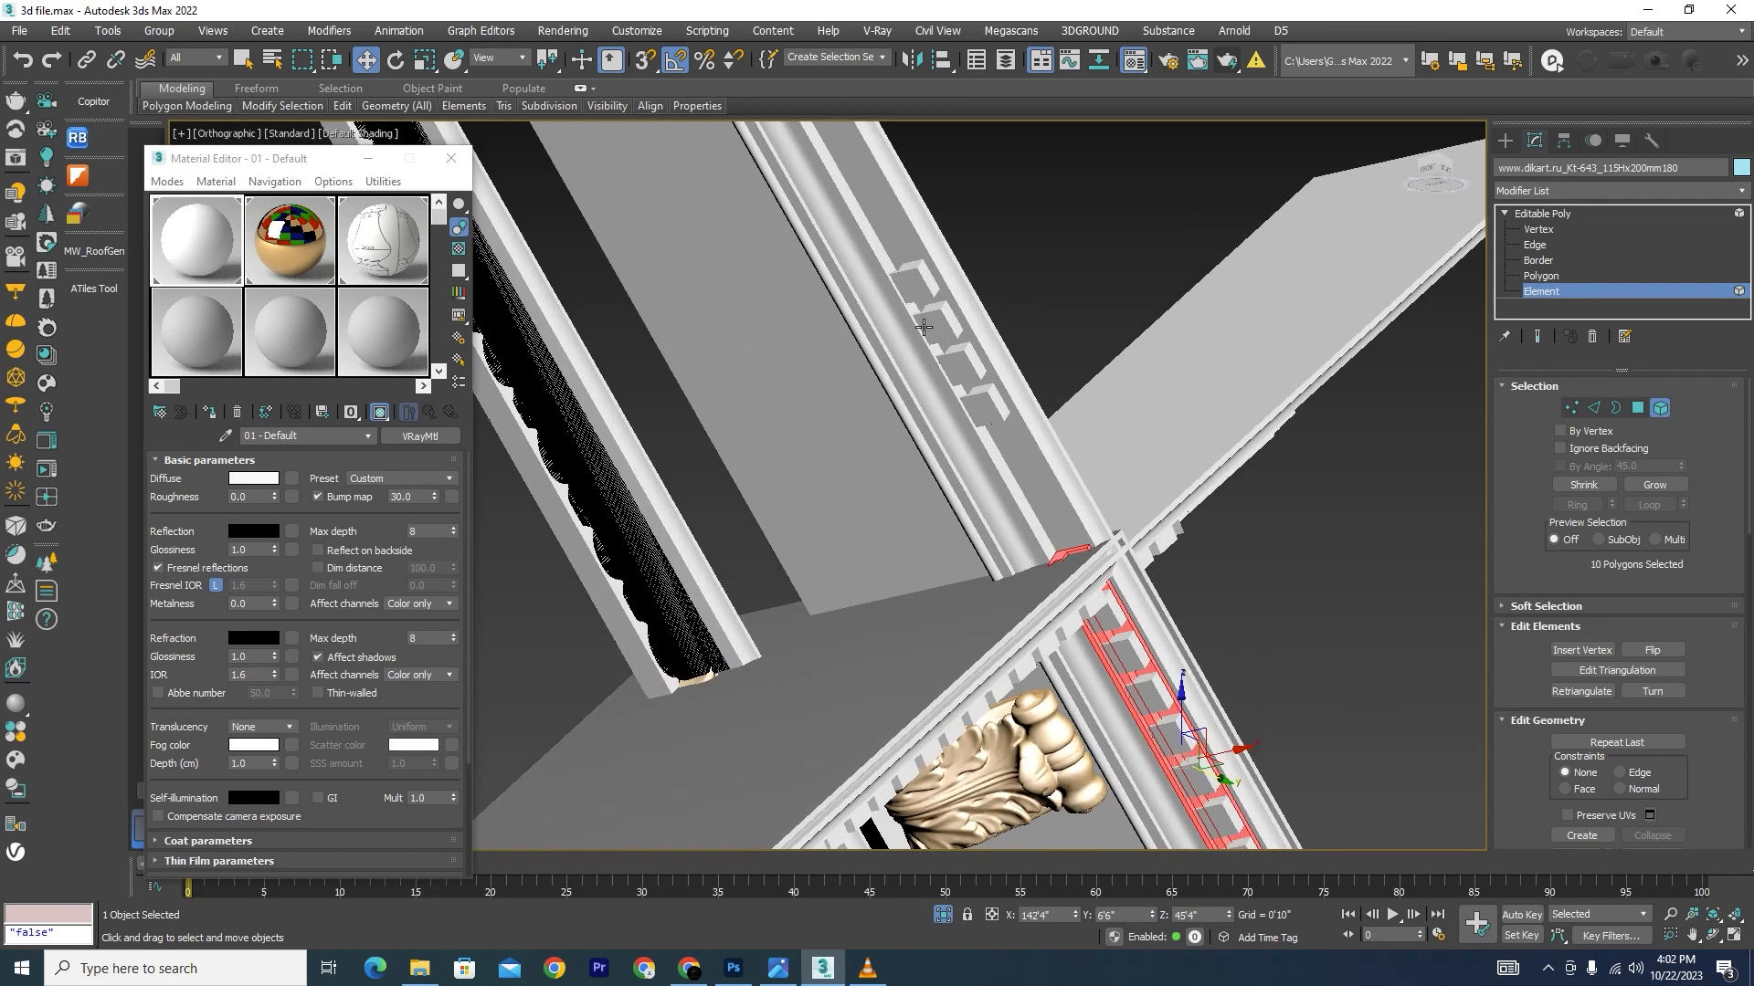
Step: Delete the next four dentil blocks farther up the same overshooting end of the moulding
{"action": "left_click", "coordinate": [998, 432]}
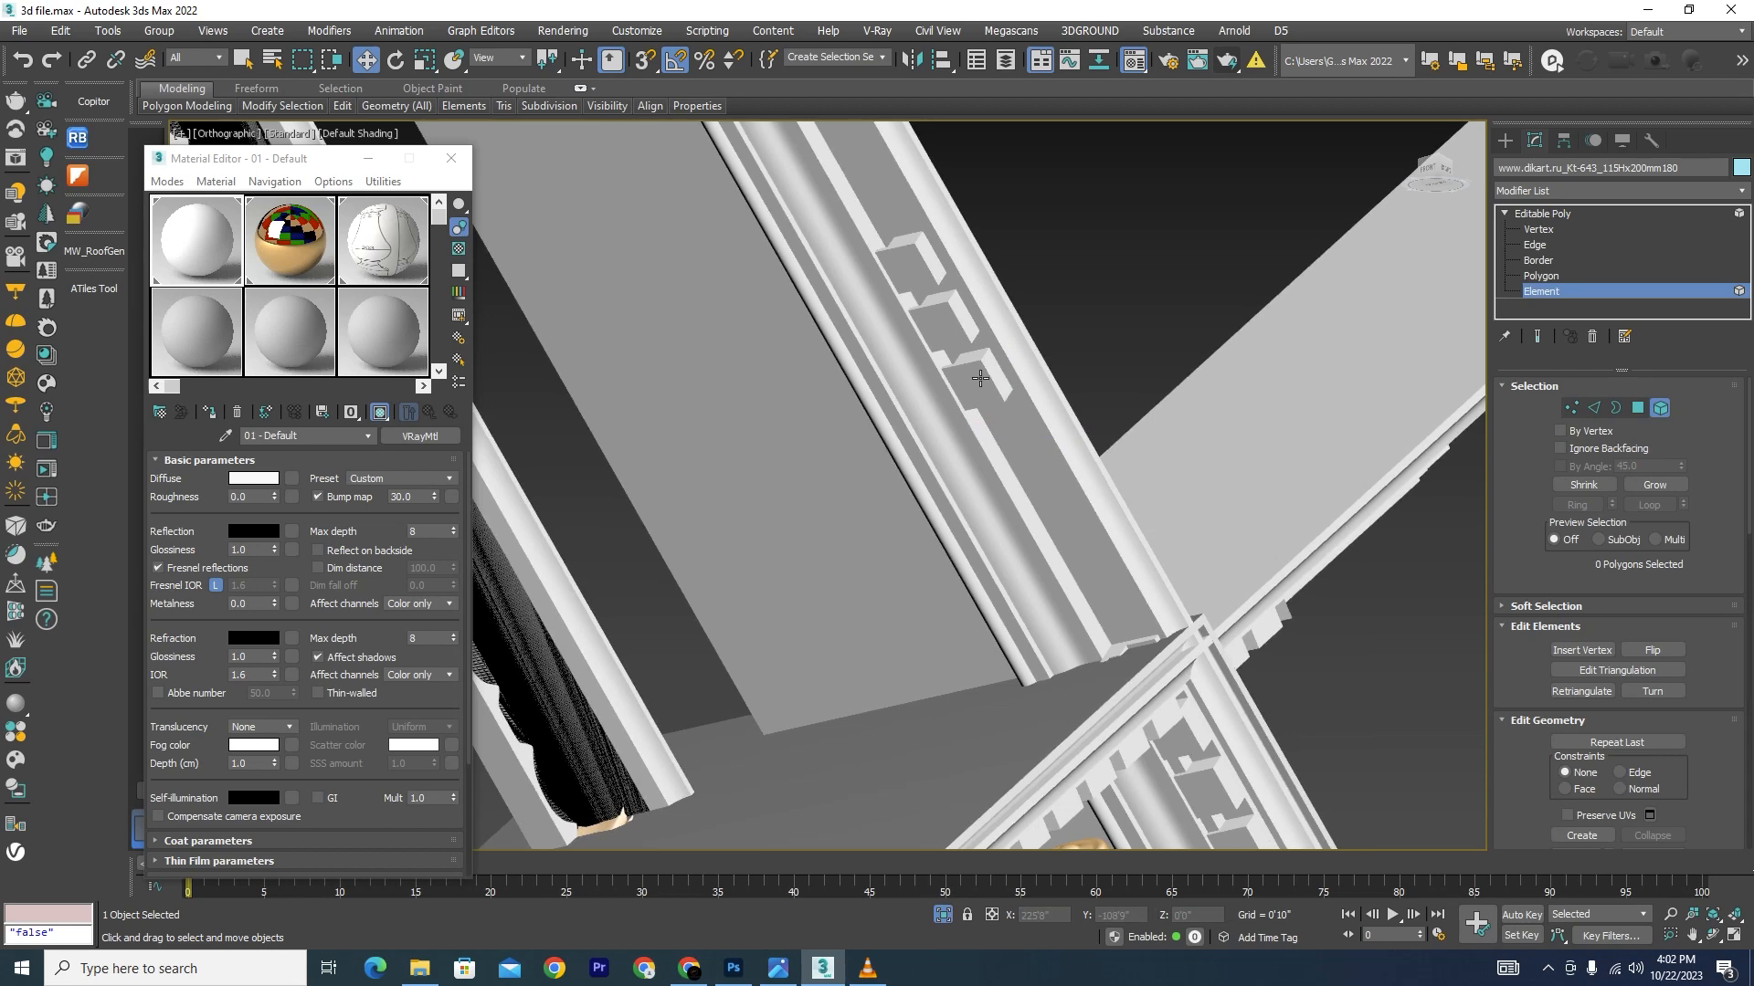
{"action": "left_click", "coordinate": [980, 380]}
{"action": "key", "text": "Delete"}
{"action": "left_click", "coordinate": [940, 312]}
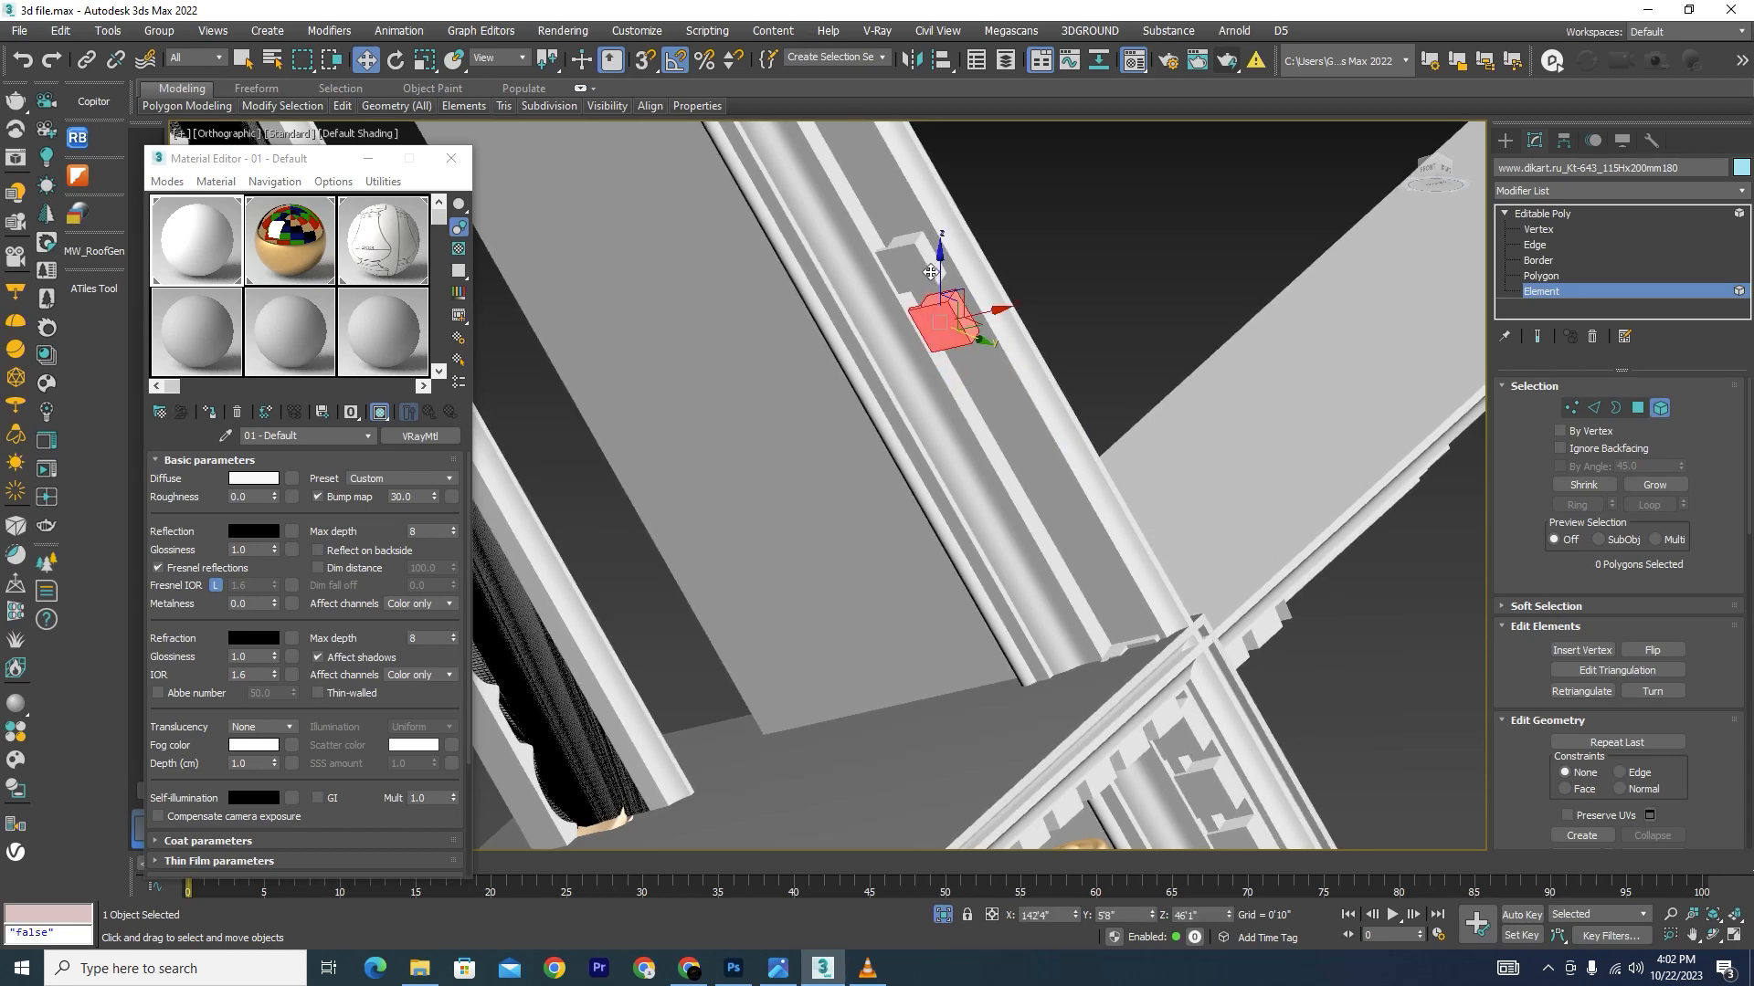
{"action": "left_click", "coordinate": [930, 272]}
{"action": "scroll", "coordinate": [1067, 316], "scroll_direction": "down", "scroll_amount": 5}
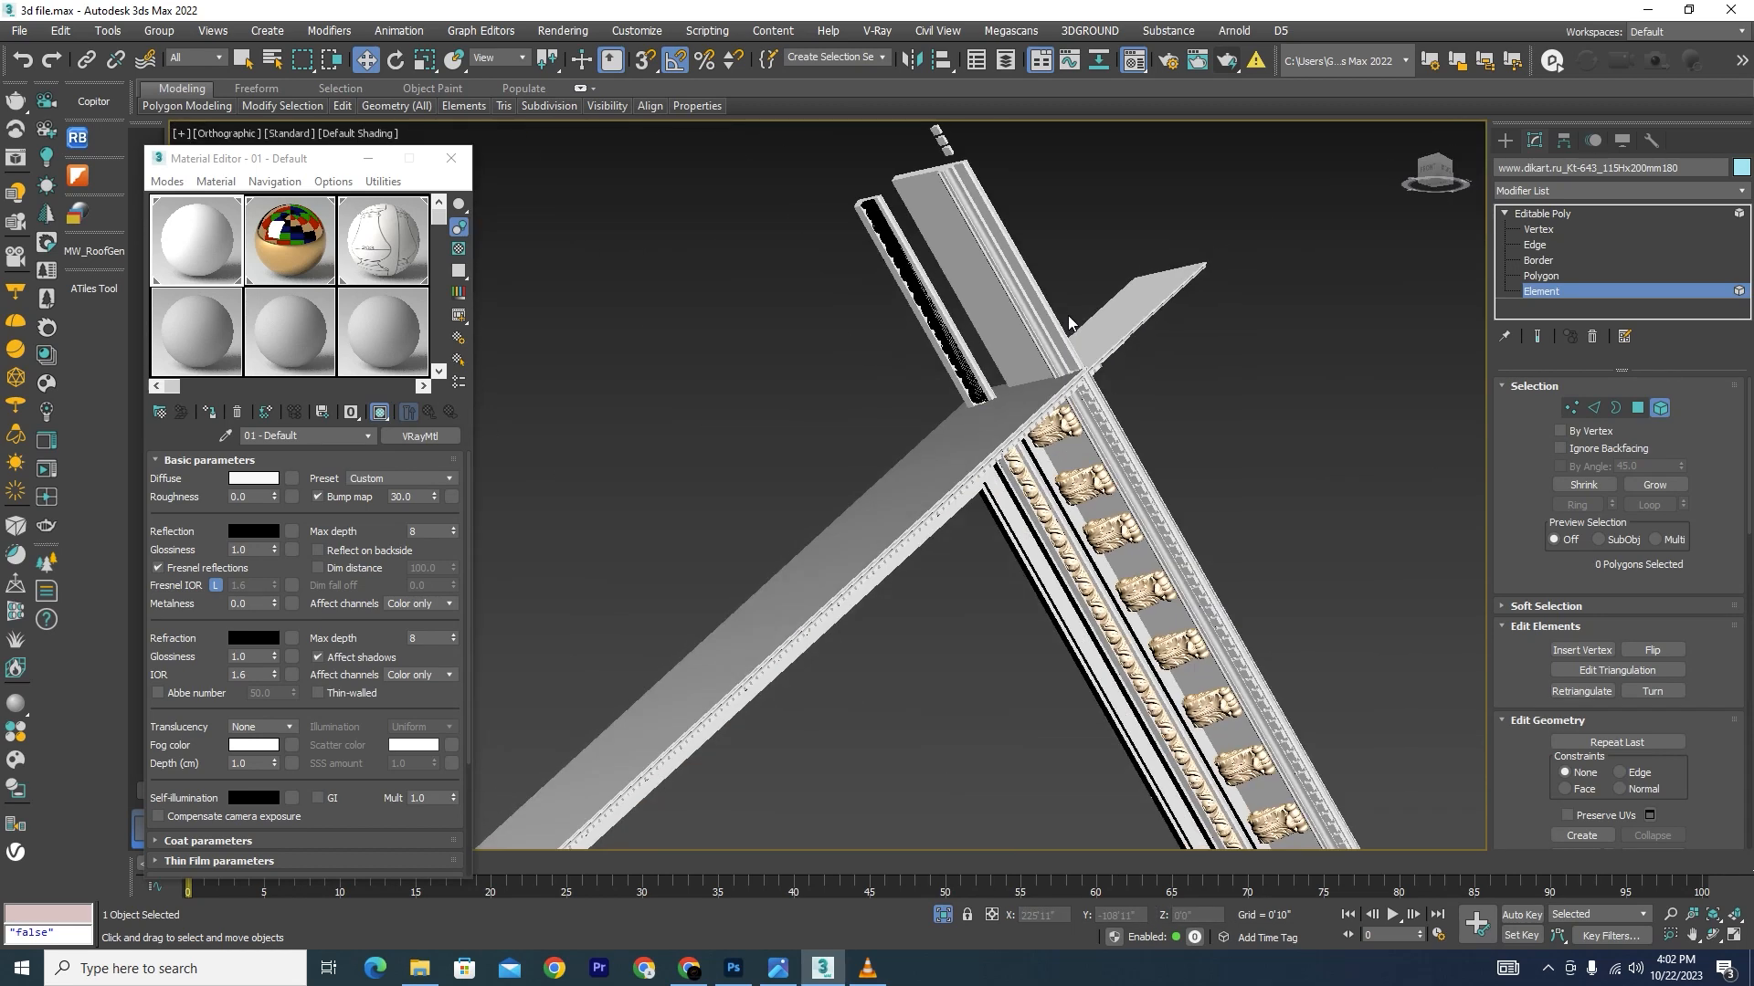
Step: Try to delete the scalloped rope ornament element above the ridge crossing, examine the inner corner, and undo the deletion
{"action": "scroll", "coordinate": [1014, 435], "scroll_direction": "up", "scroll_amount": 5}
{"action": "left_click", "coordinate": [1014, 435]}
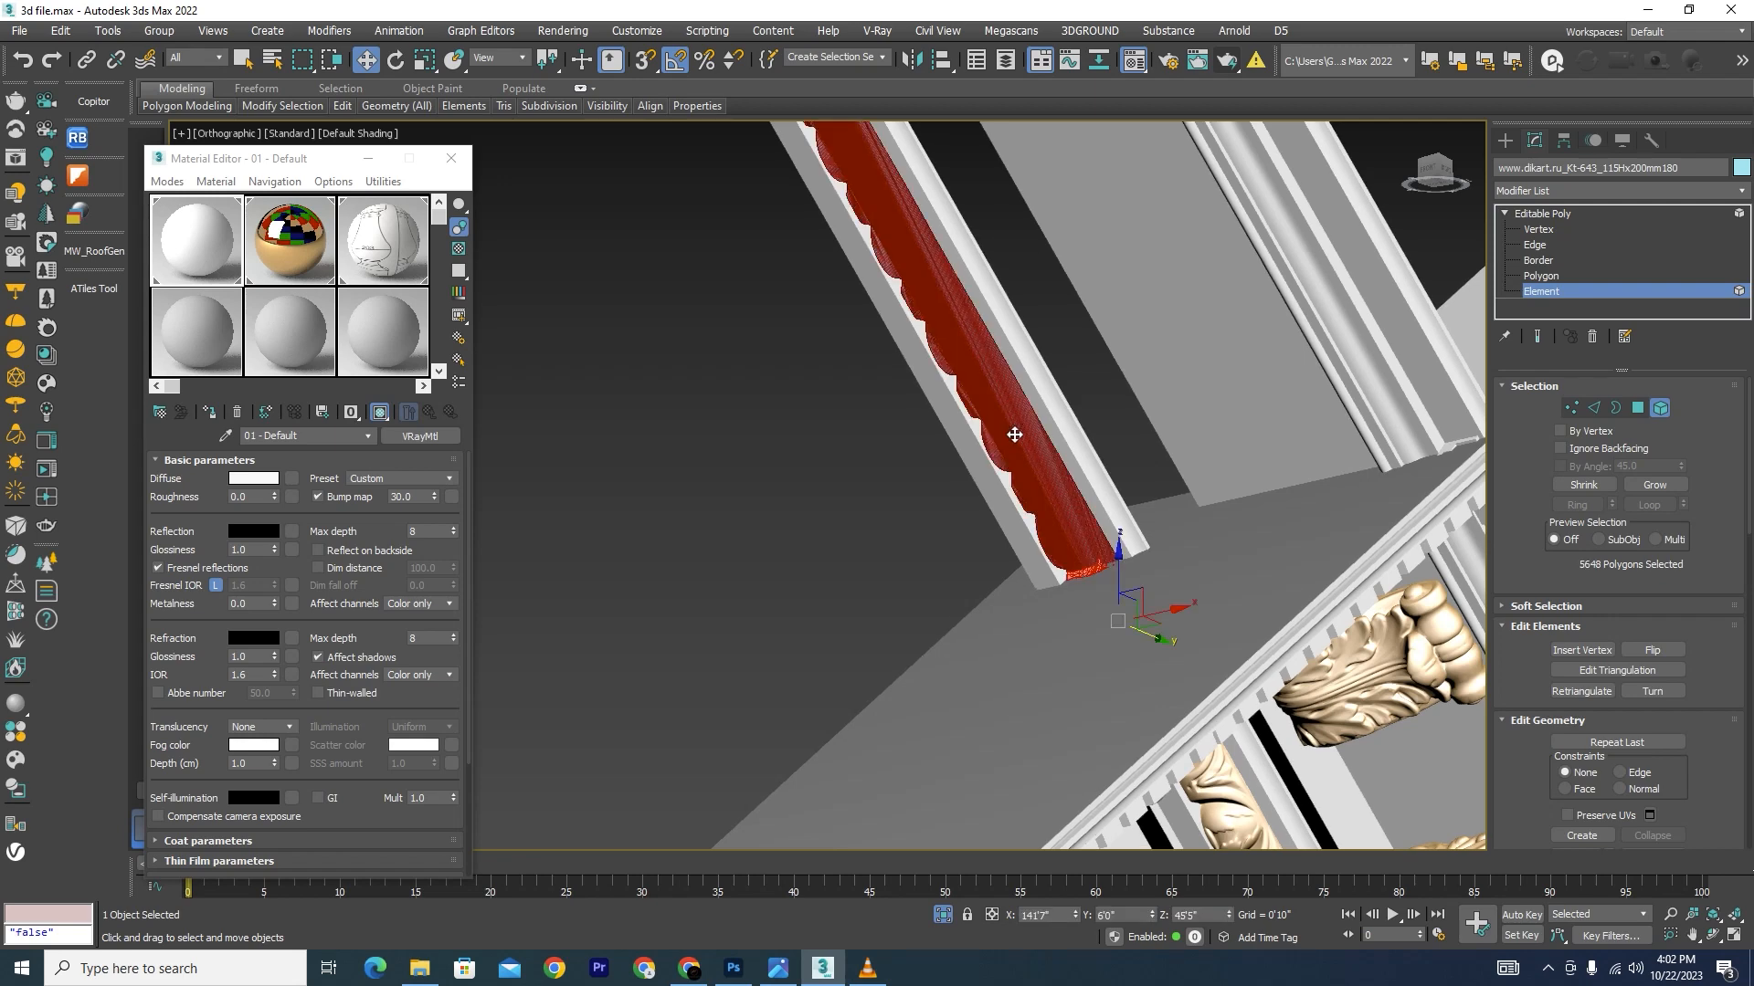
{"action": "key", "text": "Delete"}
{"action": "scroll", "coordinate": [966, 359], "scroll_direction": "down", "scroll_amount": 3}
{"action": "scroll", "coordinate": [1043, 497], "scroll_direction": "down", "scroll_amount": 10}
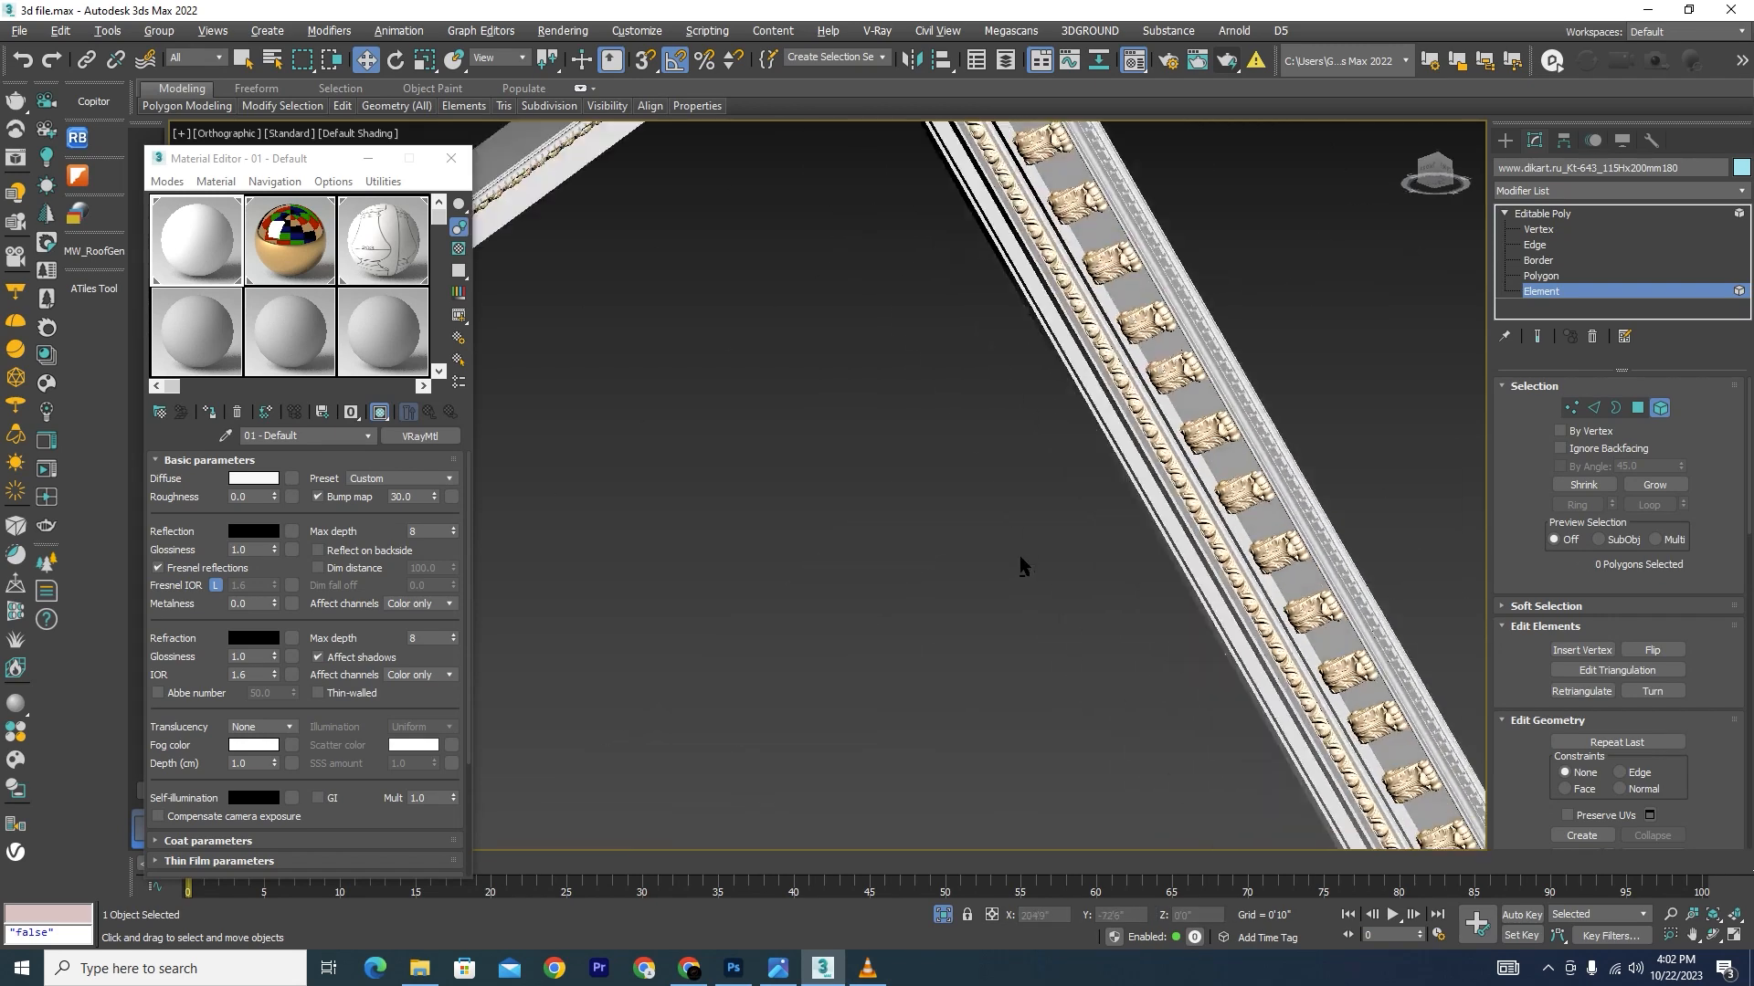
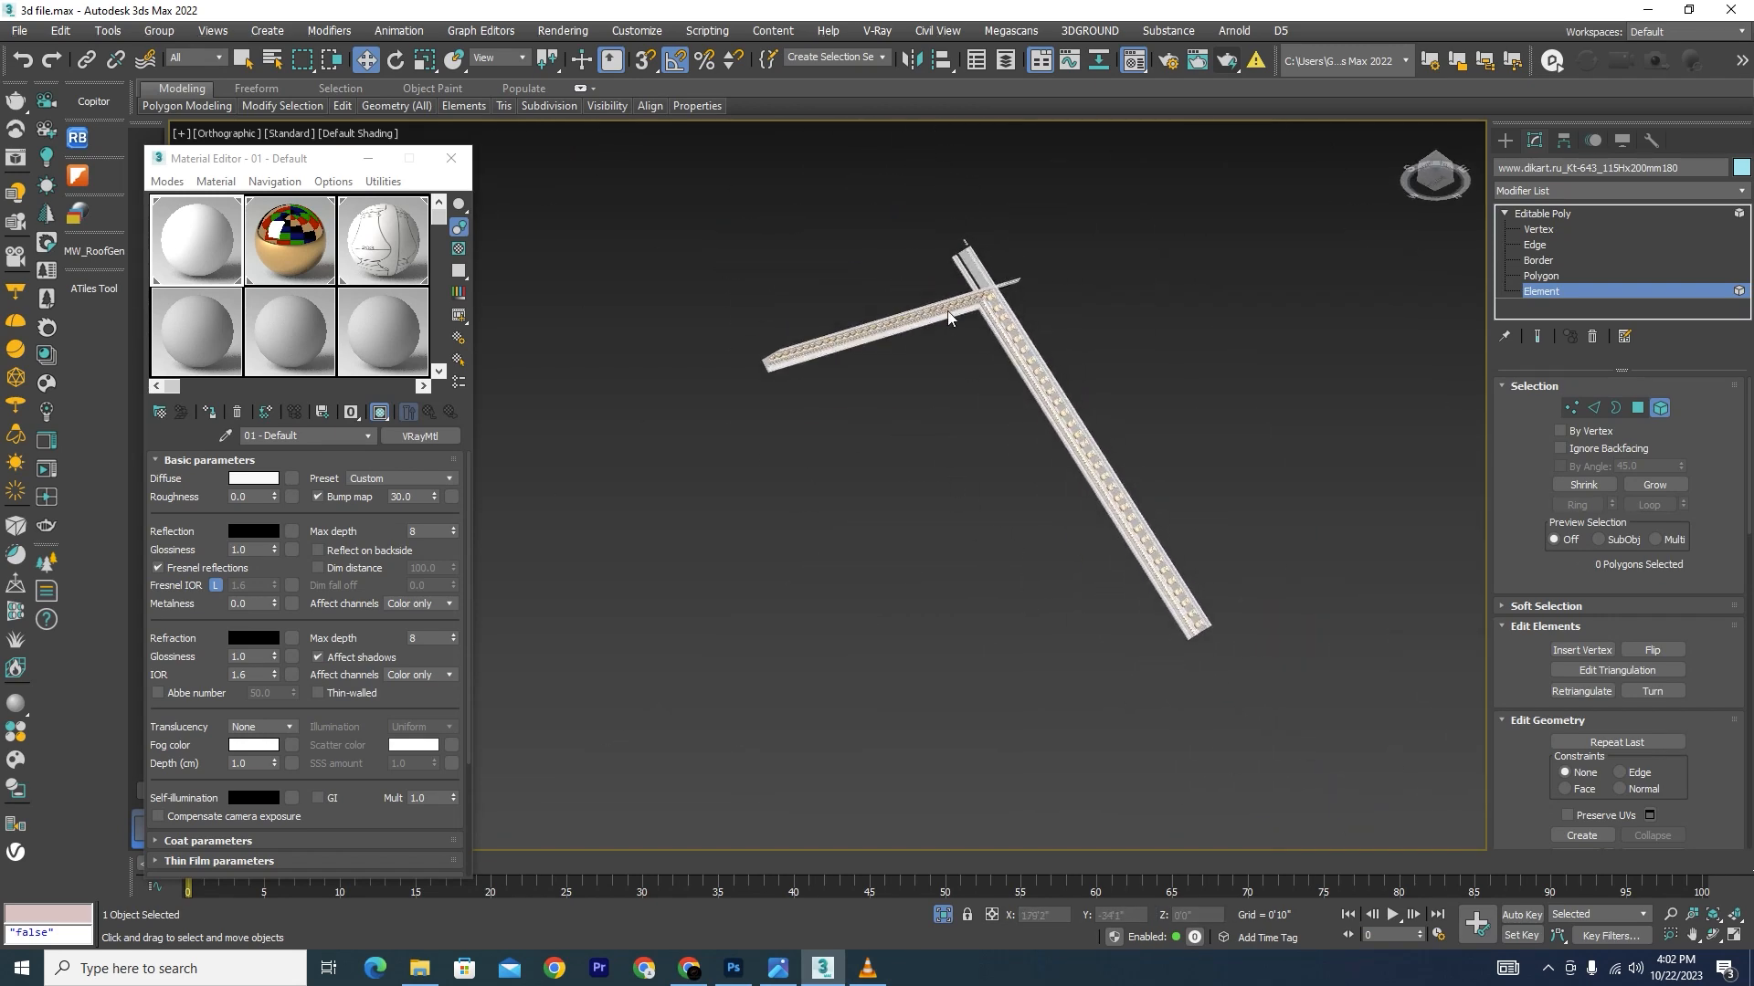
{"action": "scroll", "coordinate": [946, 311], "scroll_direction": "up", "scroll_amount": 10}
{"action": "scroll", "coordinate": [1005, 329], "scroll_direction": "up", "scroll_amount": 3}
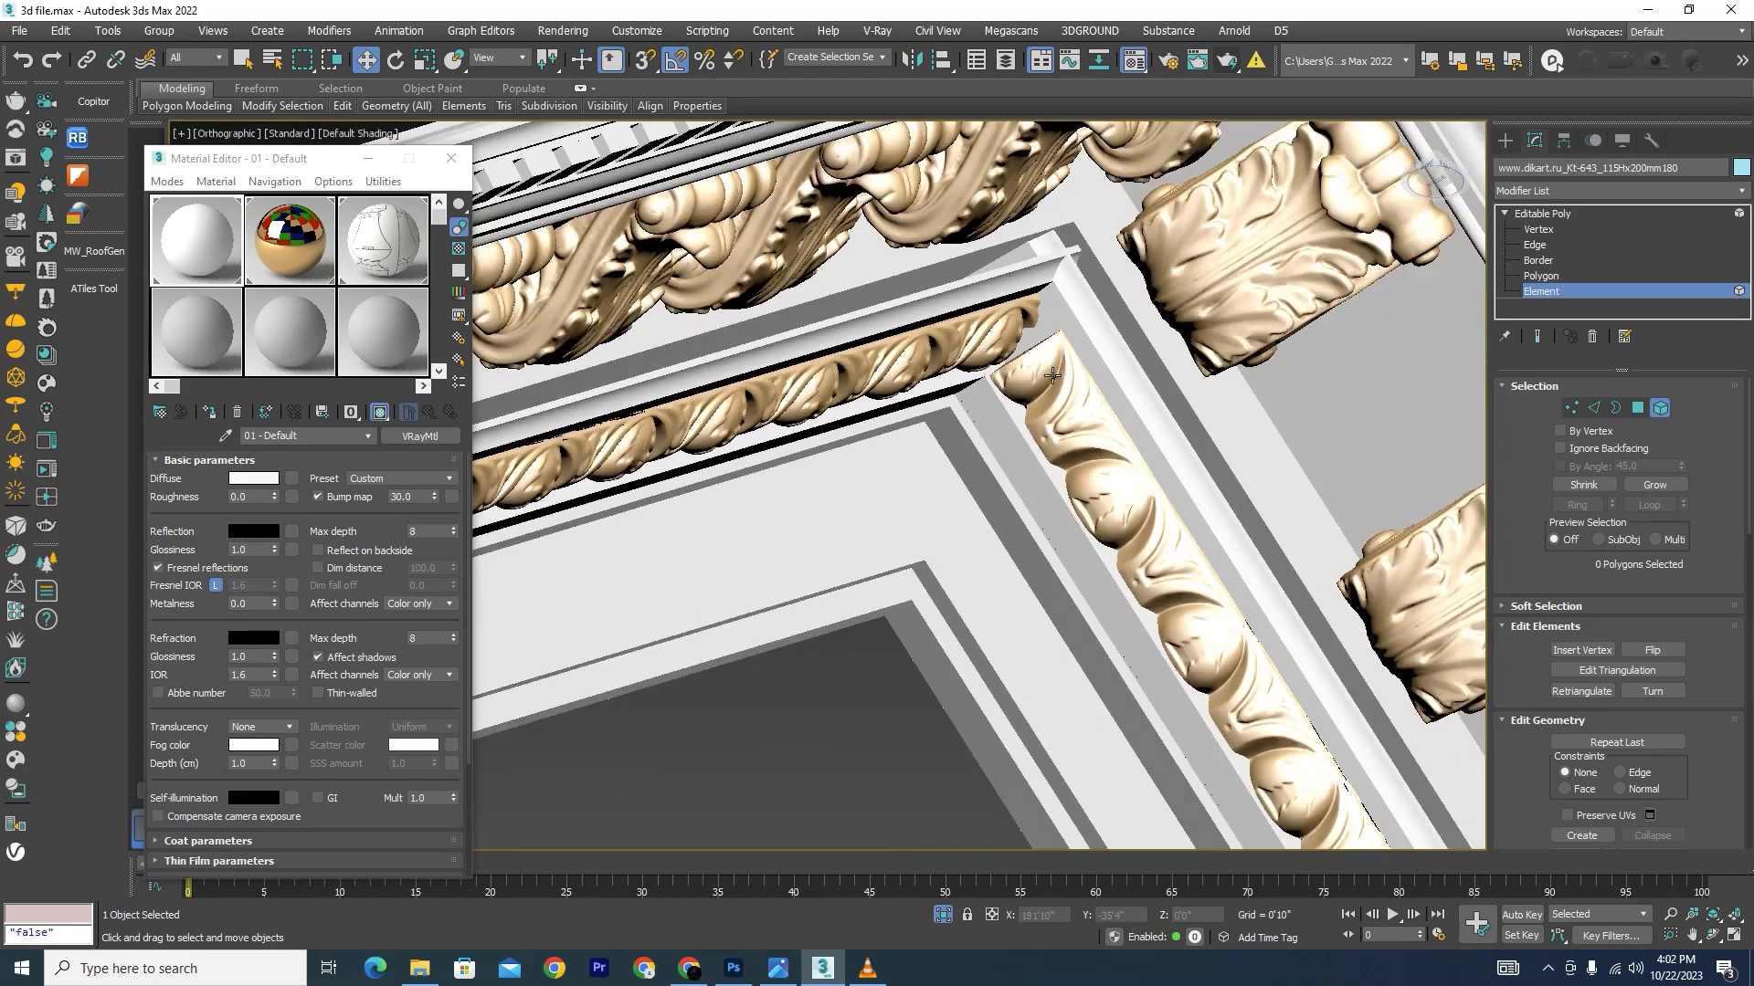
{"action": "scroll", "coordinate": [1057, 382], "scroll_direction": "down", "scroll_amount": 5}
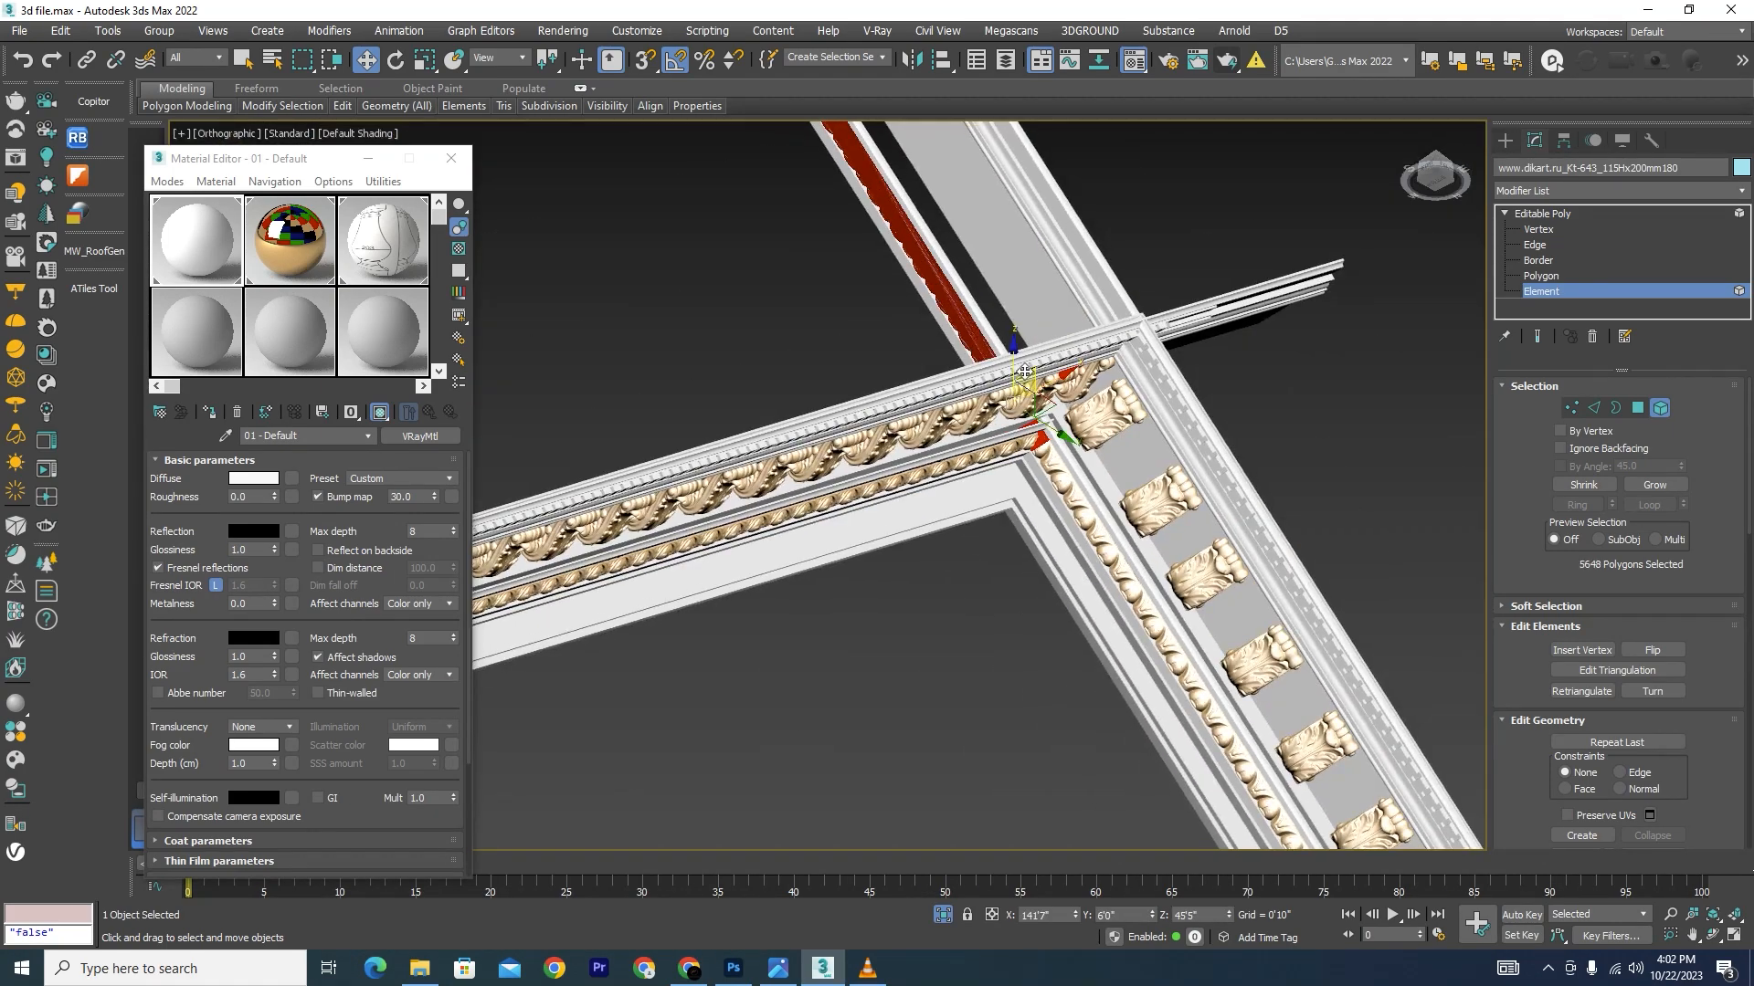
{"action": "scroll", "coordinate": [1023, 411], "scroll_direction": "up", "scroll_amount": 5}
Step: Switch to polygon selection, deselect the rope ornament's faces at the inner corner, and delete the selected remainder above the ridge crossing
{"action": "left_click", "coordinate": [1635, 409]}
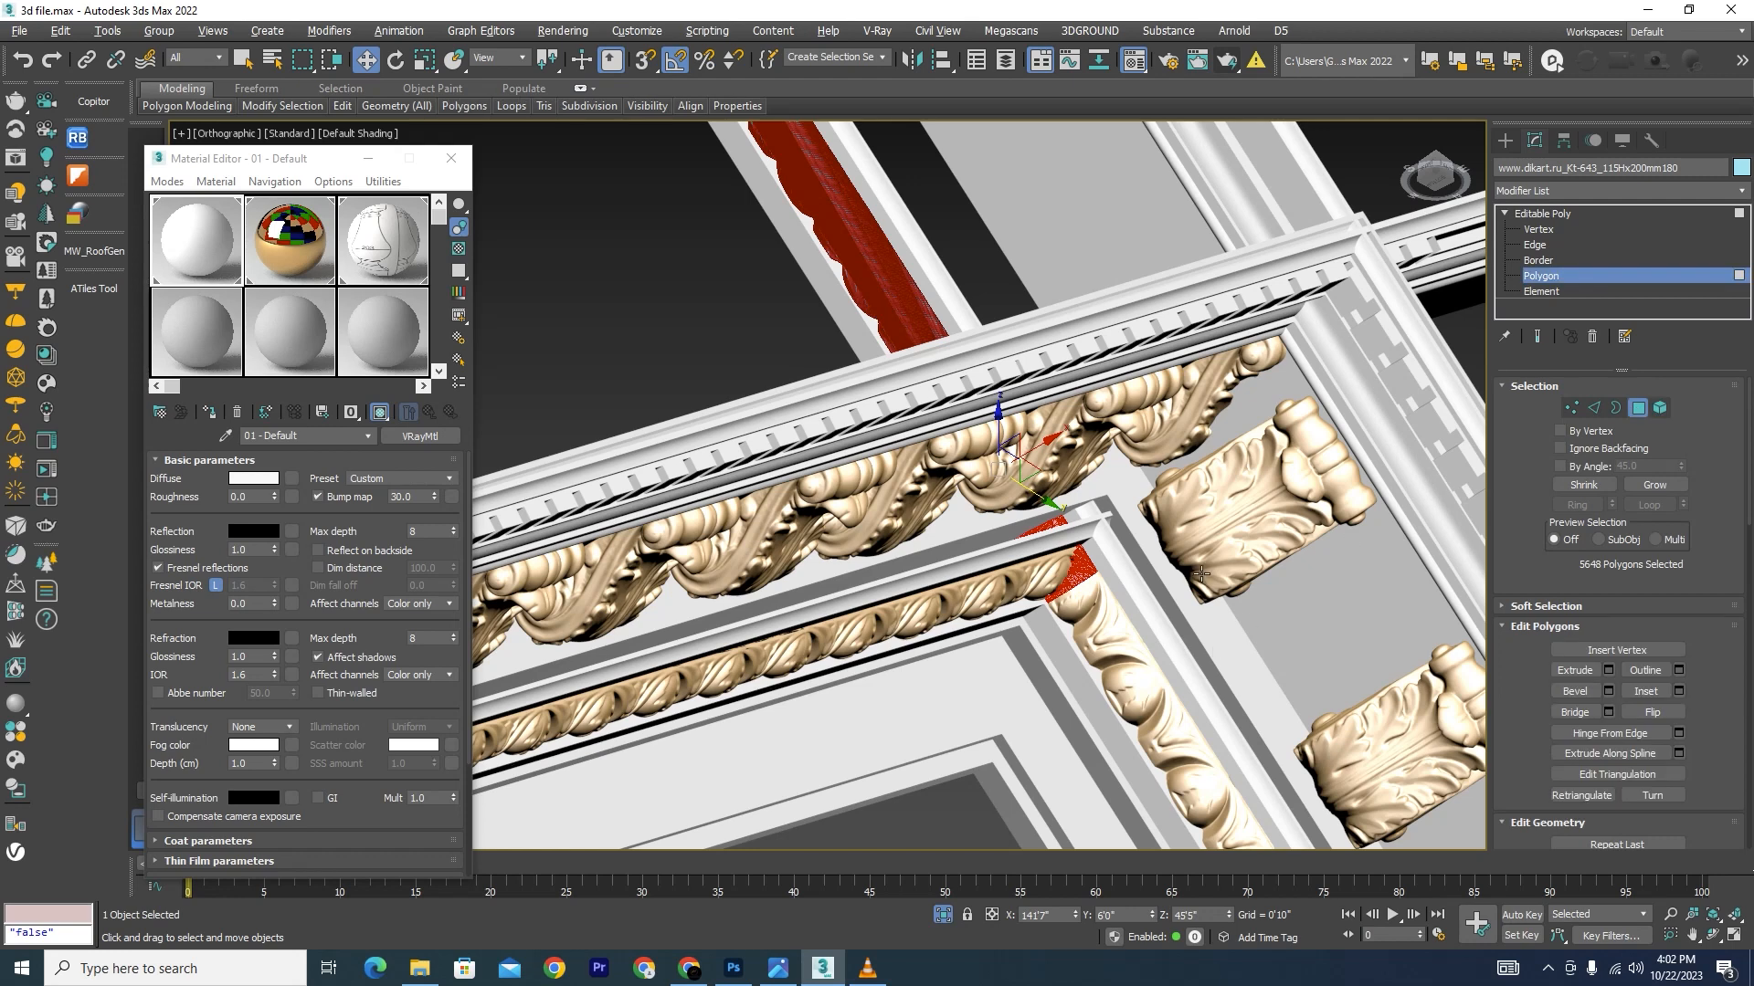
{"action": "scroll", "coordinate": [1086, 582], "scroll_direction": "up", "scroll_amount": 5}
{"action": "left_click_drag", "start_coordinate": [1046, 656], "coordinate": [1010, 648], "text": "alt"}
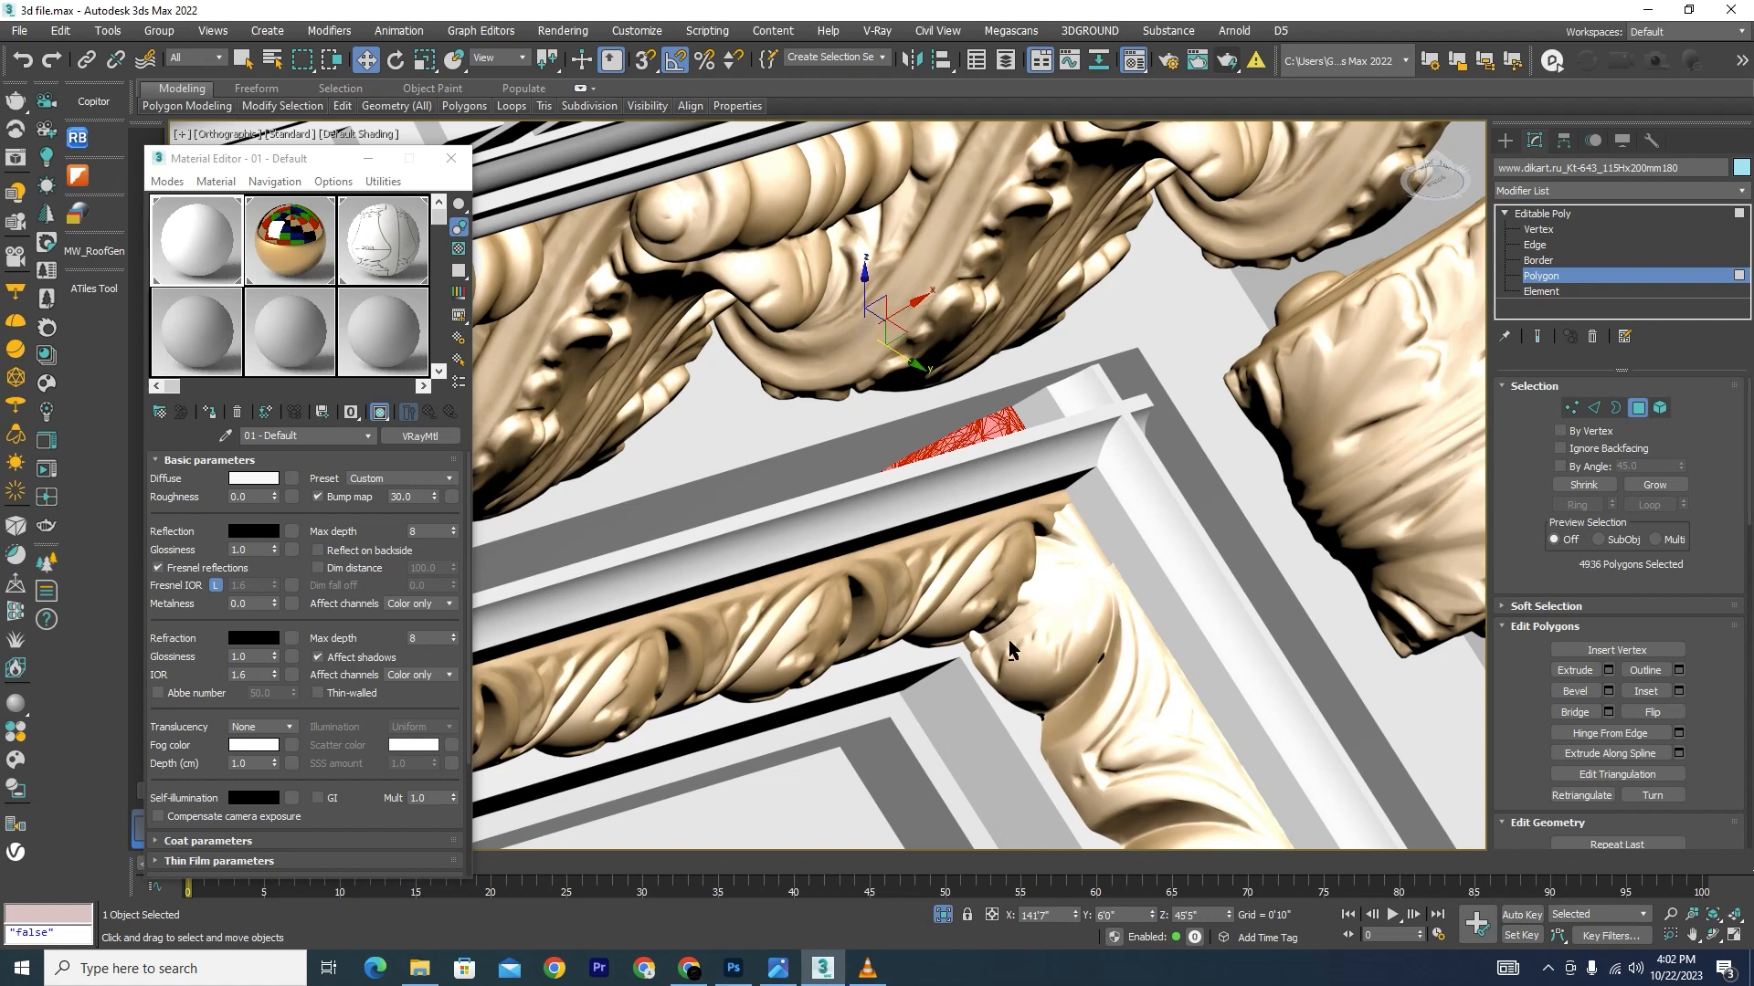
{"action": "scroll", "coordinate": [978, 512], "scroll_direction": "down", "scroll_amount": 8}
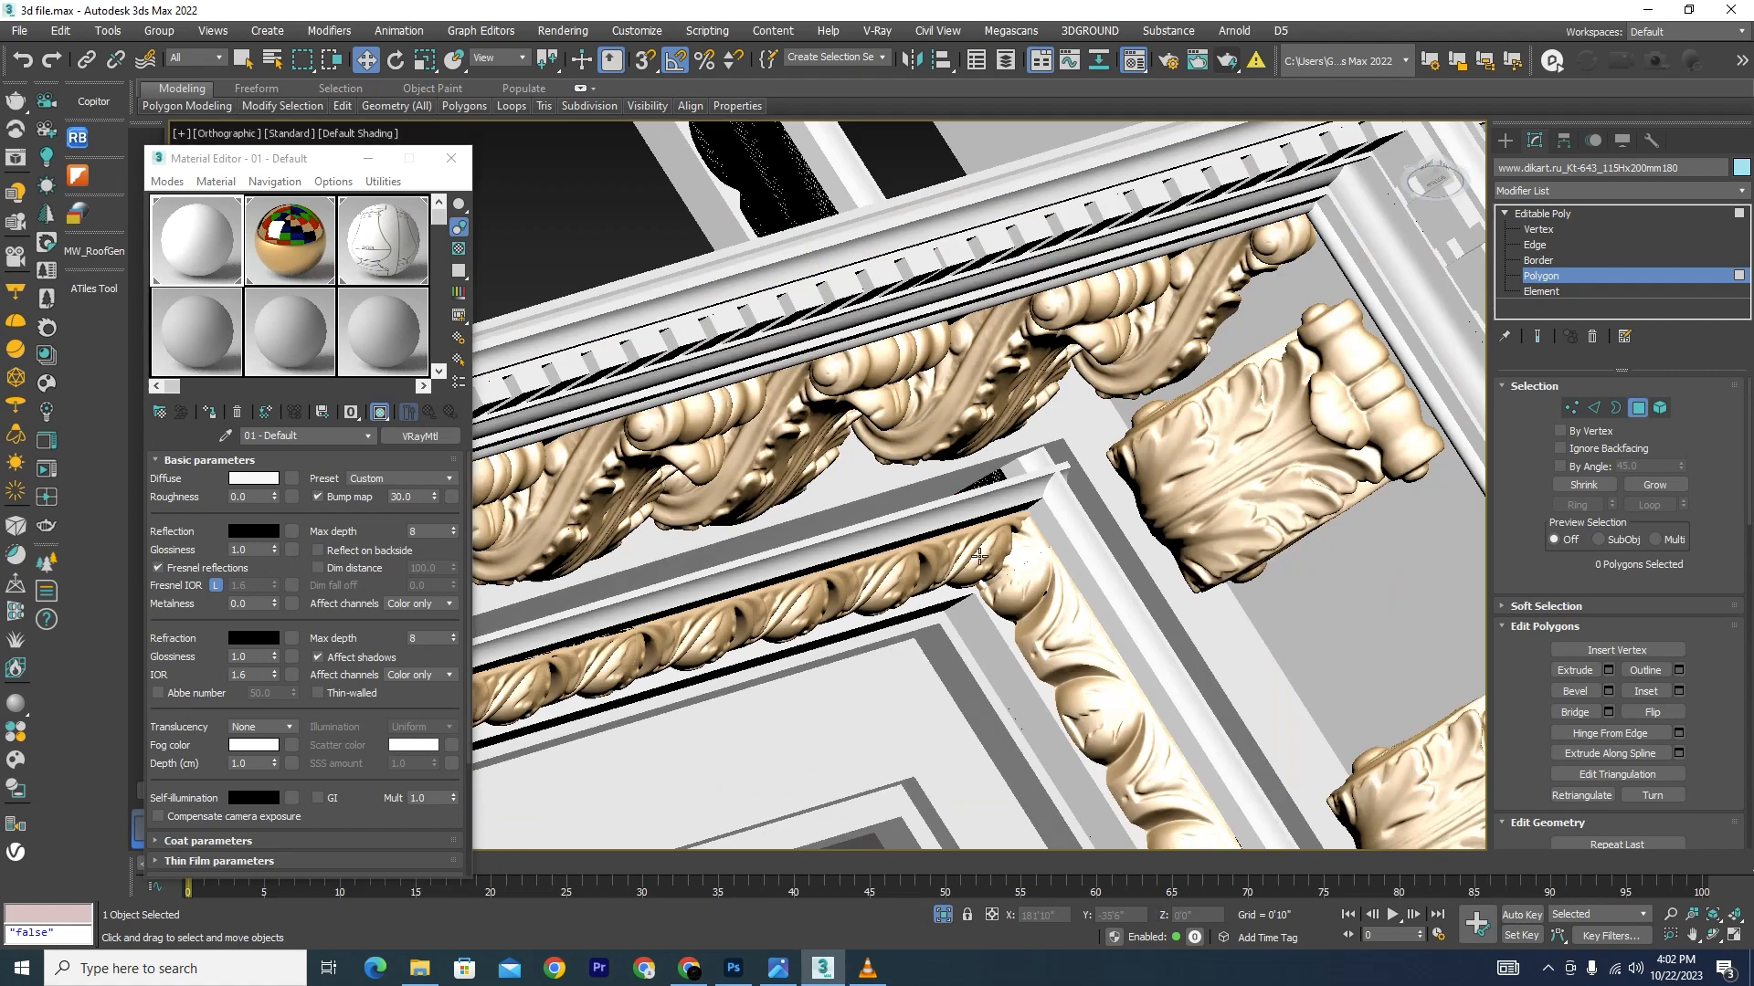
Step: Delete the scalloped backing polygon left on the overshooting rope strip and inspect the inner corner
{"action": "scroll", "coordinate": [888, 358], "scroll_direction": "up", "scroll_amount": 6}
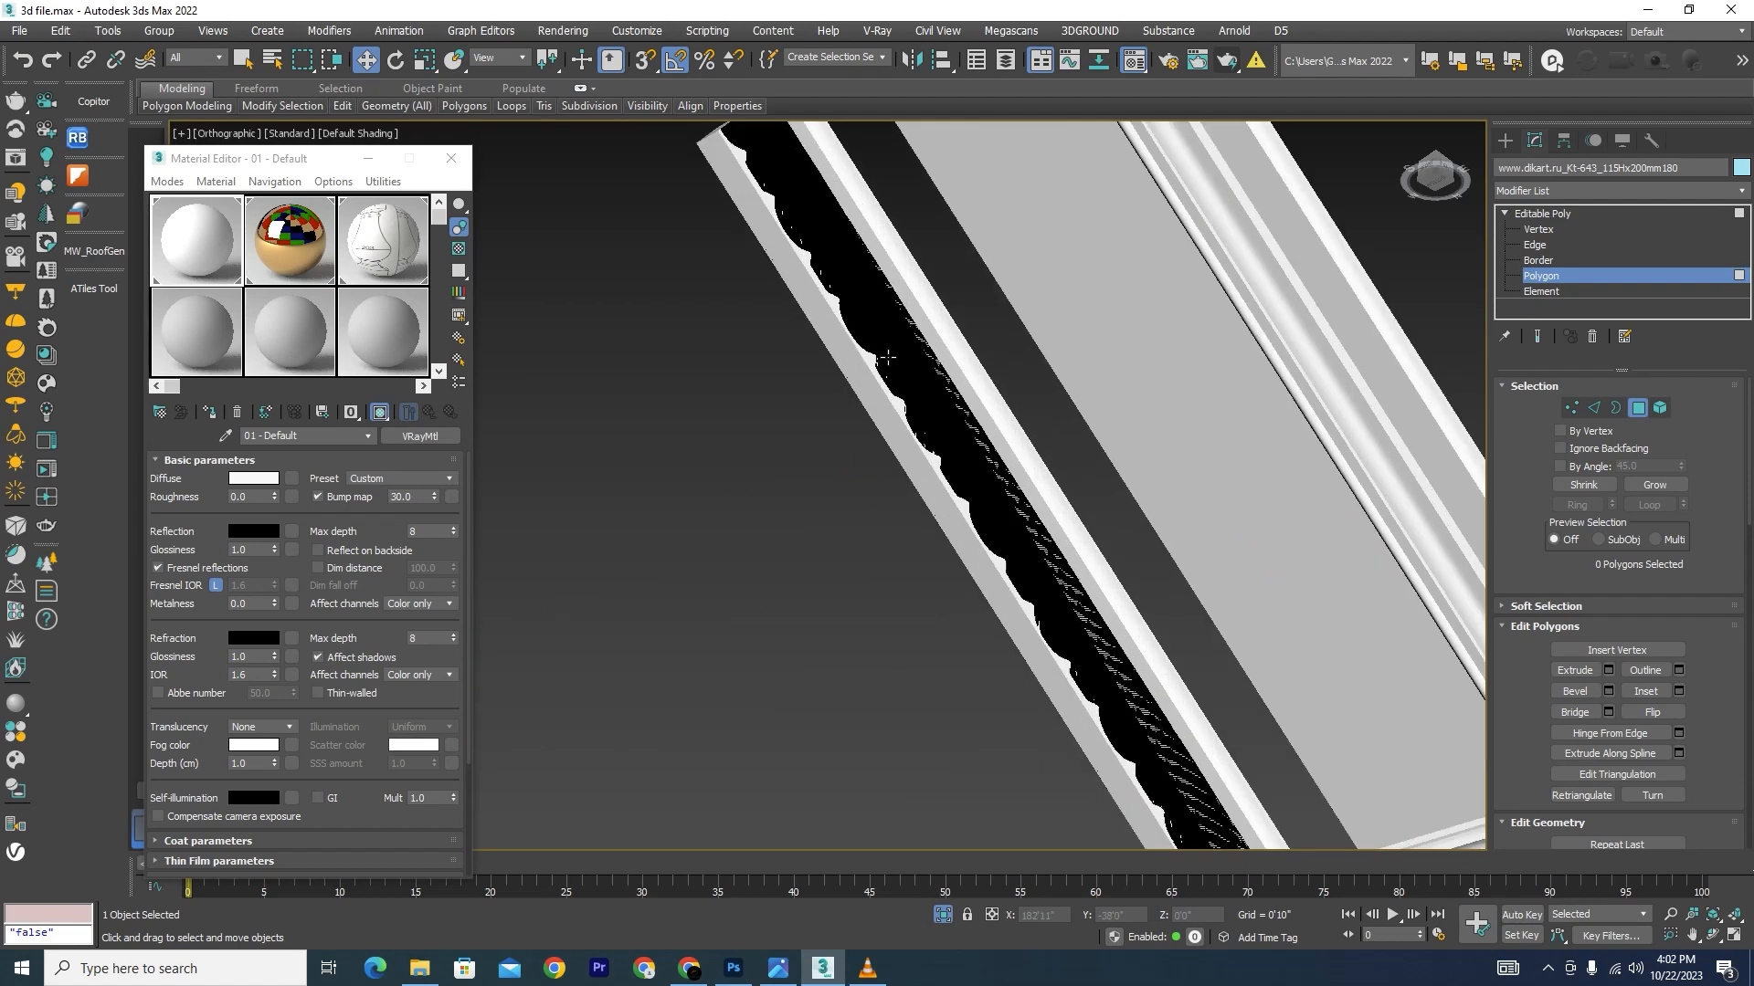
{"action": "left_click", "coordinate": [940, 405]}
{"action": "scroll", "coordinate": [1016, 564], "scroll_direction": "down", "scroll_amount": 5}
{"action": "scroll", "coordinate": [1016, 564], "scroll_direction": "up", "scroll_amount": 4}
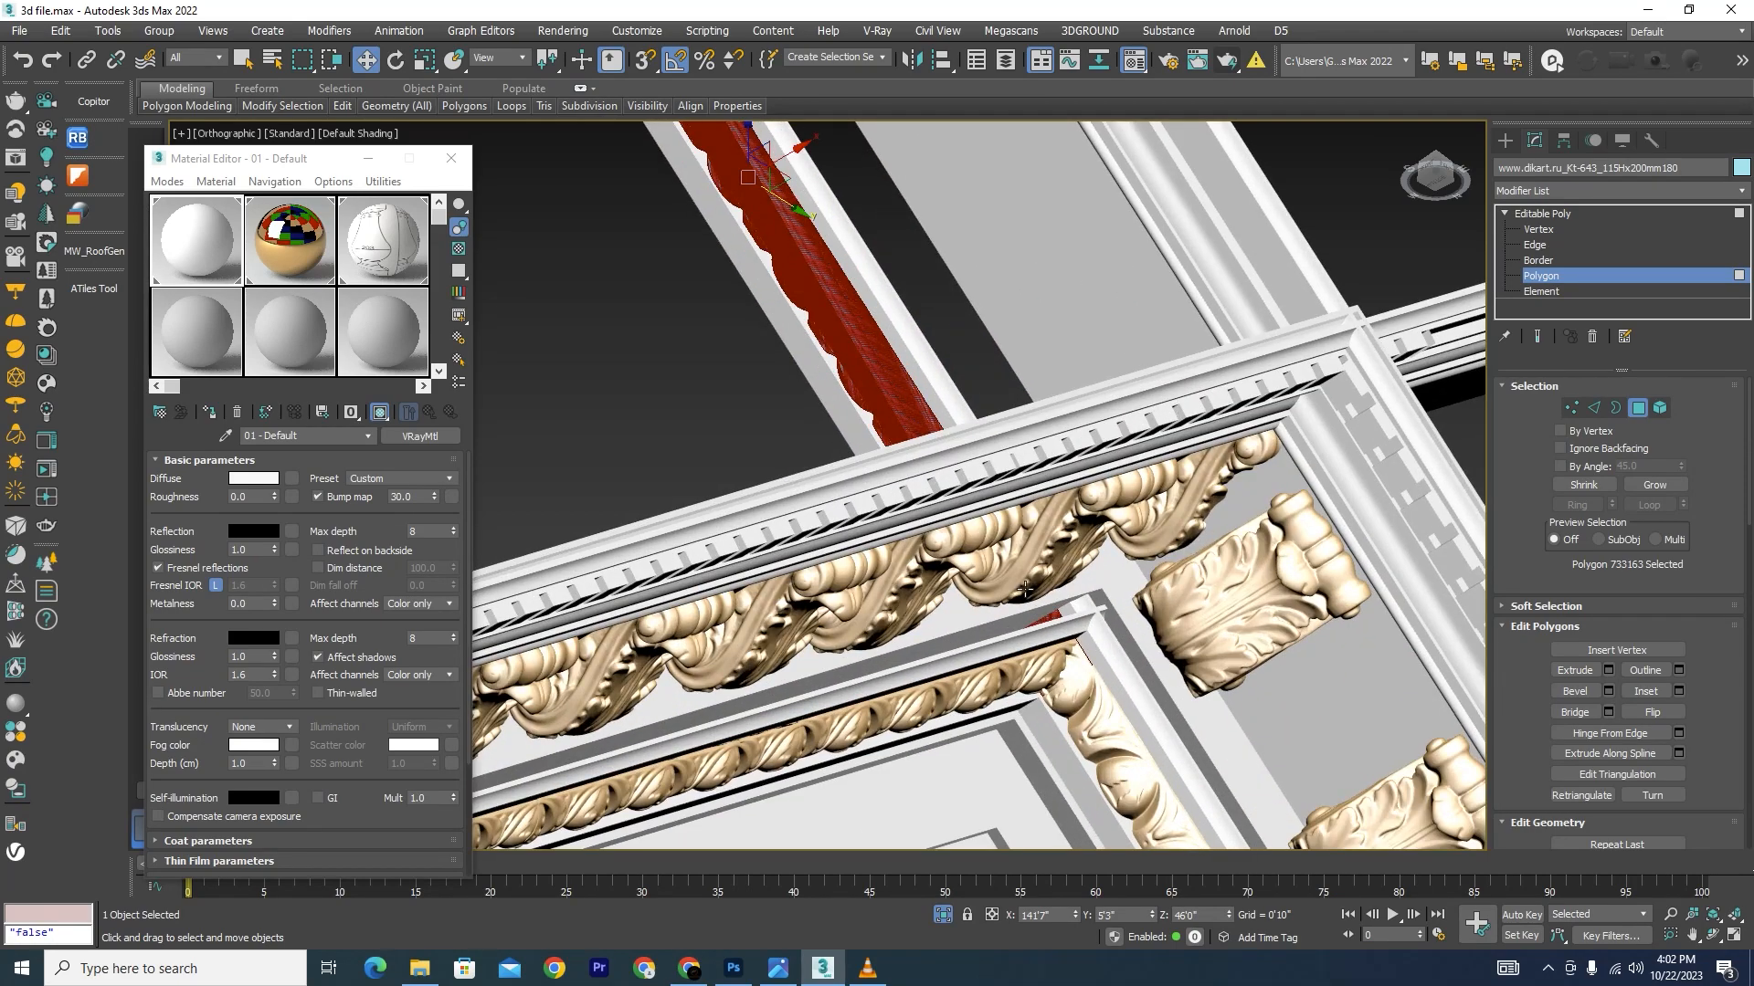
{"action": "left_click", "coordinate": [1025, 590]}
{"action": "scroll", "coordinate": [922, 498], "scroll_direction": "down", "scroll_amount": 2}
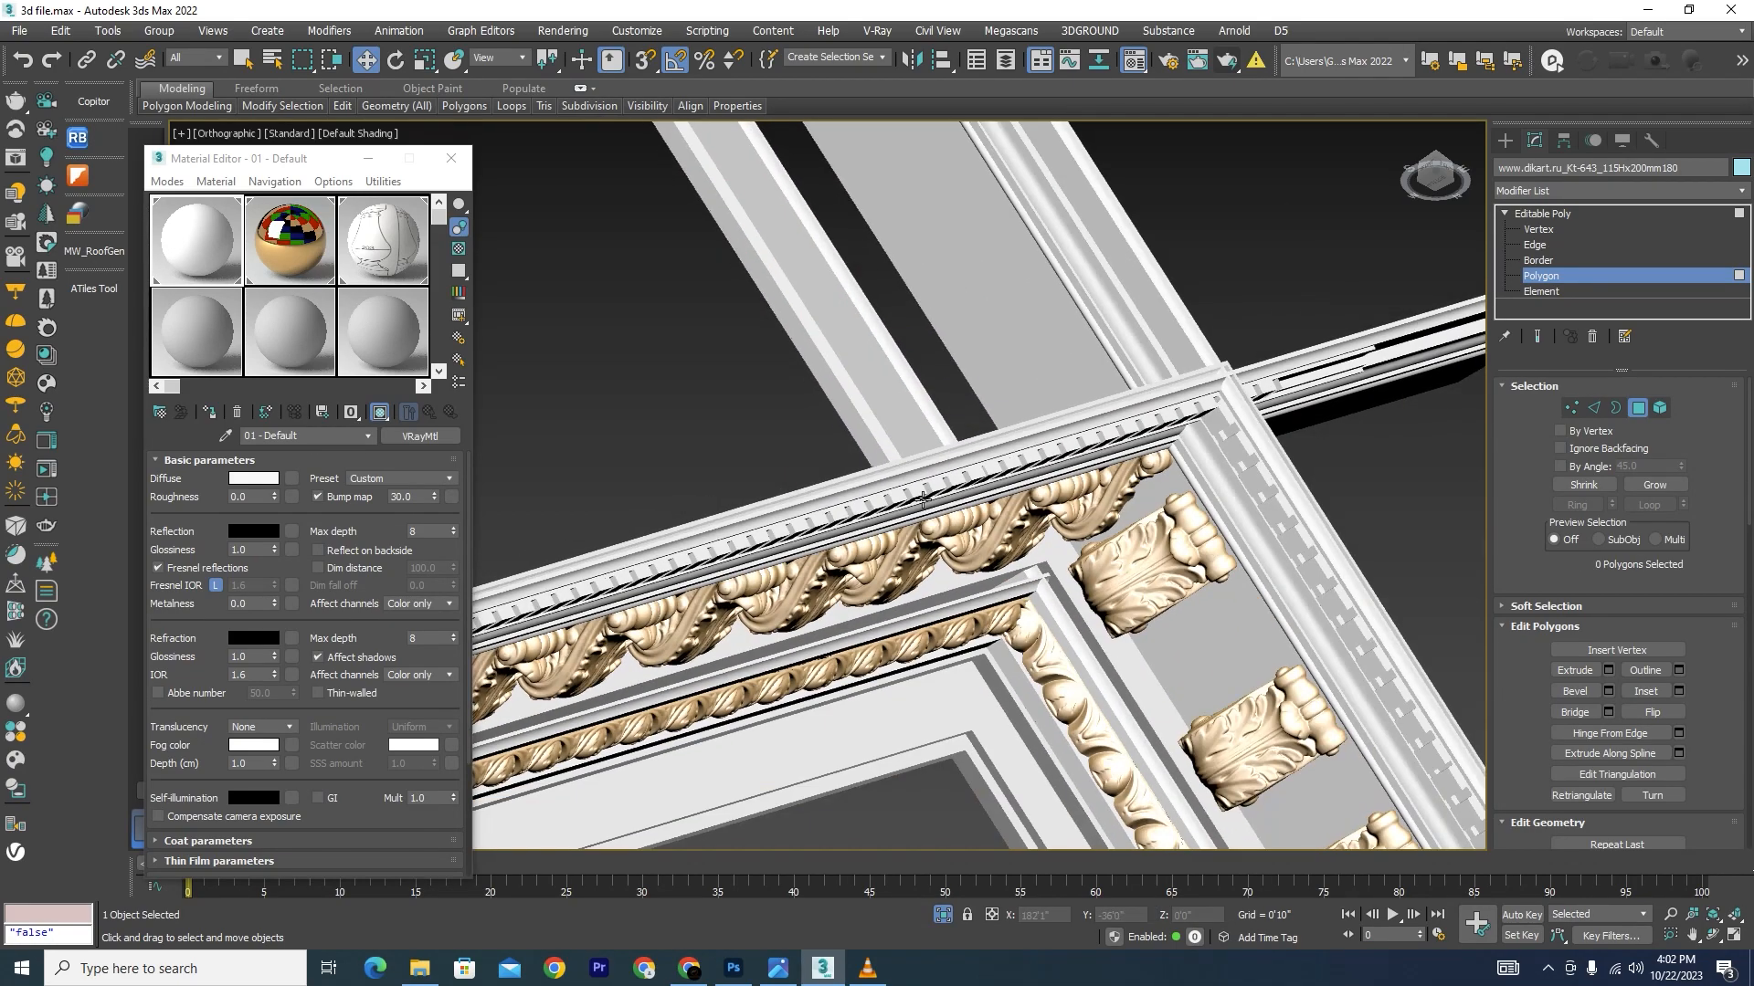
{"action": "scroll", "coordinate": [1050, 659], "scroll_direction": "up", "scroll_amount": 4}
{"action": "scroll", "coordinate": [1057, 440], "scroll_direction": "down", "scroll_amount": 6}
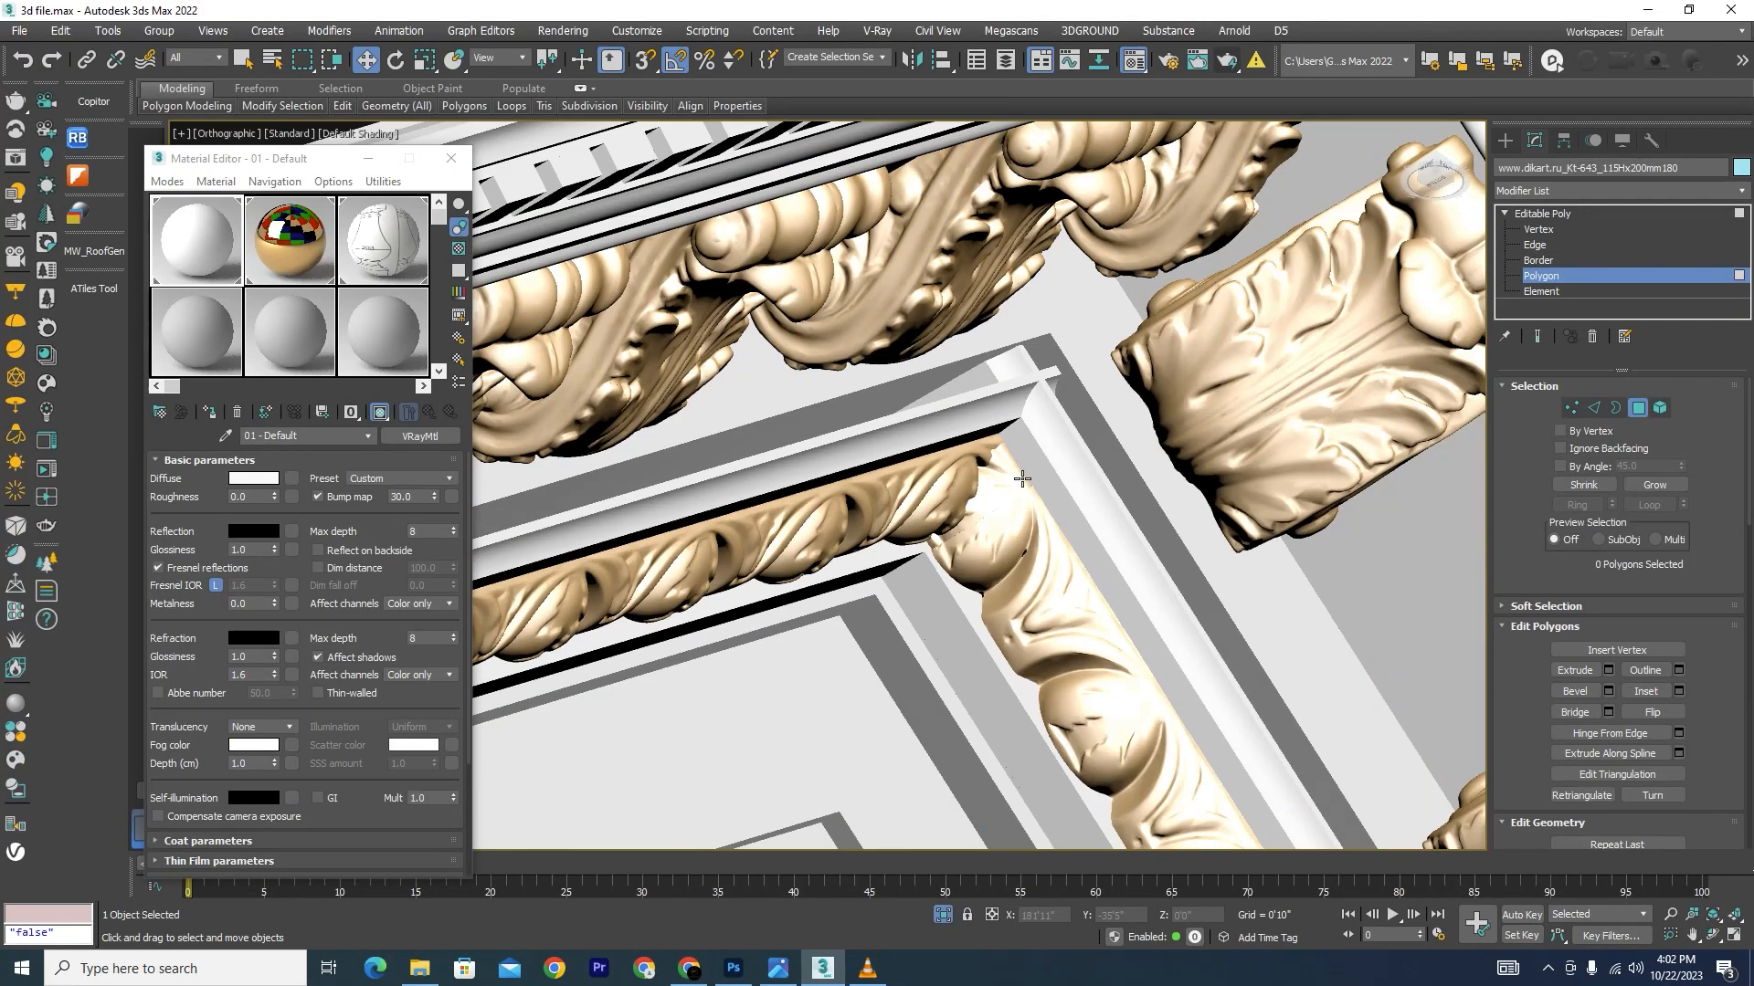
{"action": "scroll", "coordinate": [1057, 439], "scroll_direction": "up", "scroll_amount": 4}
{"action": "scroll", "coordinate": [1010, 429], "scroll_direction": "down", "scroll_amount": 10}
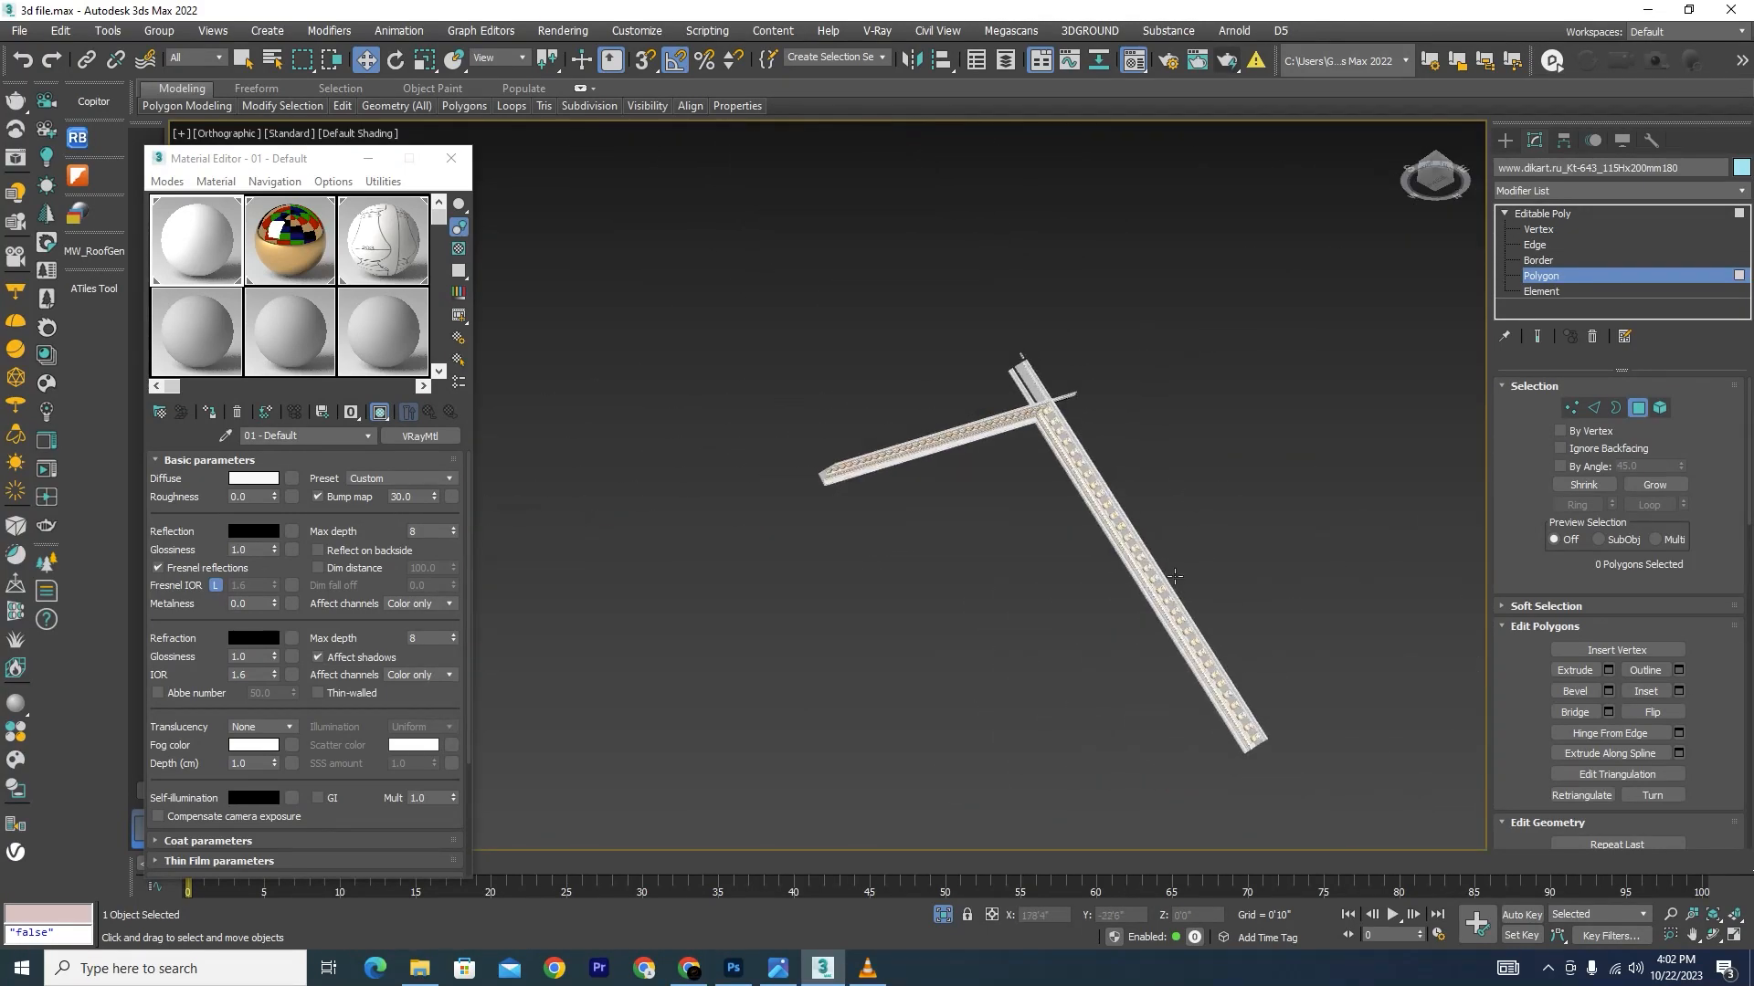
Step: Switch to the other slope's moulding and delete its carved bracket element that collides with the neighbouring bracket at the inner corner
{"action": "middle_click_drag", "start_coordinate": [1023, 434], "coordinate": [1141, 558], "text": "alt"}
{"action": "scroll", "coordinate": [1046, 322], "scroll_direction": "up", "scroll_amount": 8}
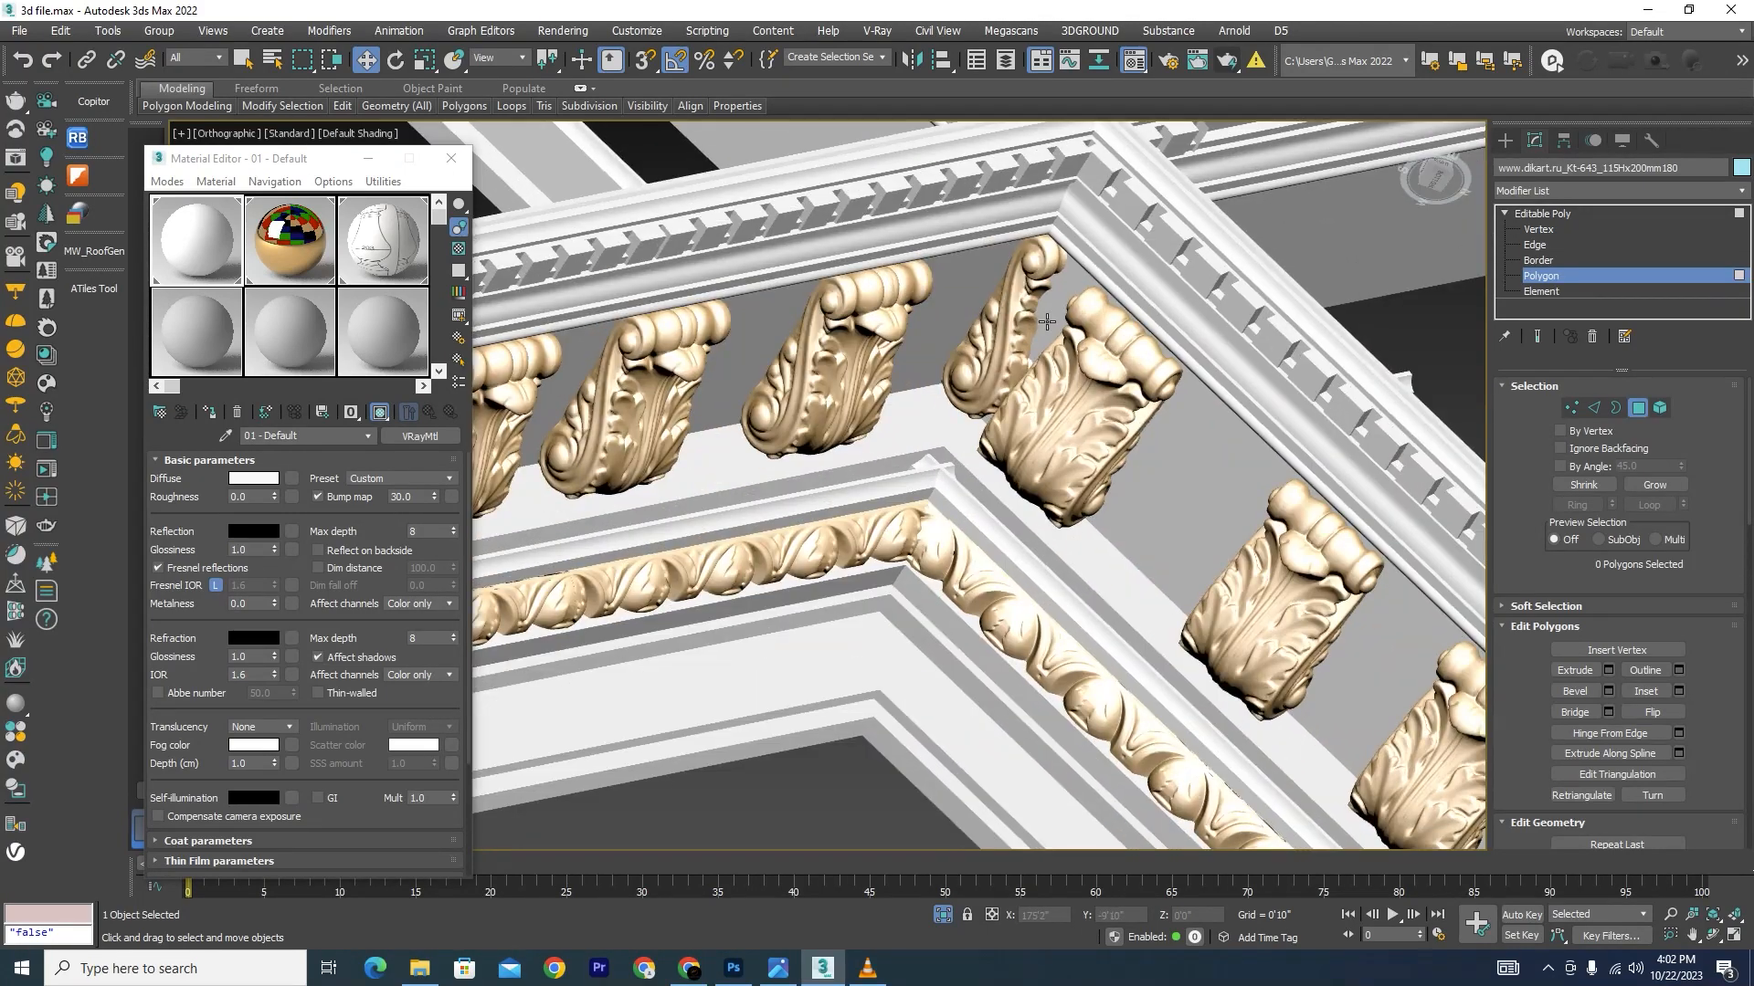
{"action": "left_click", "coordinate": [1659, 409]}
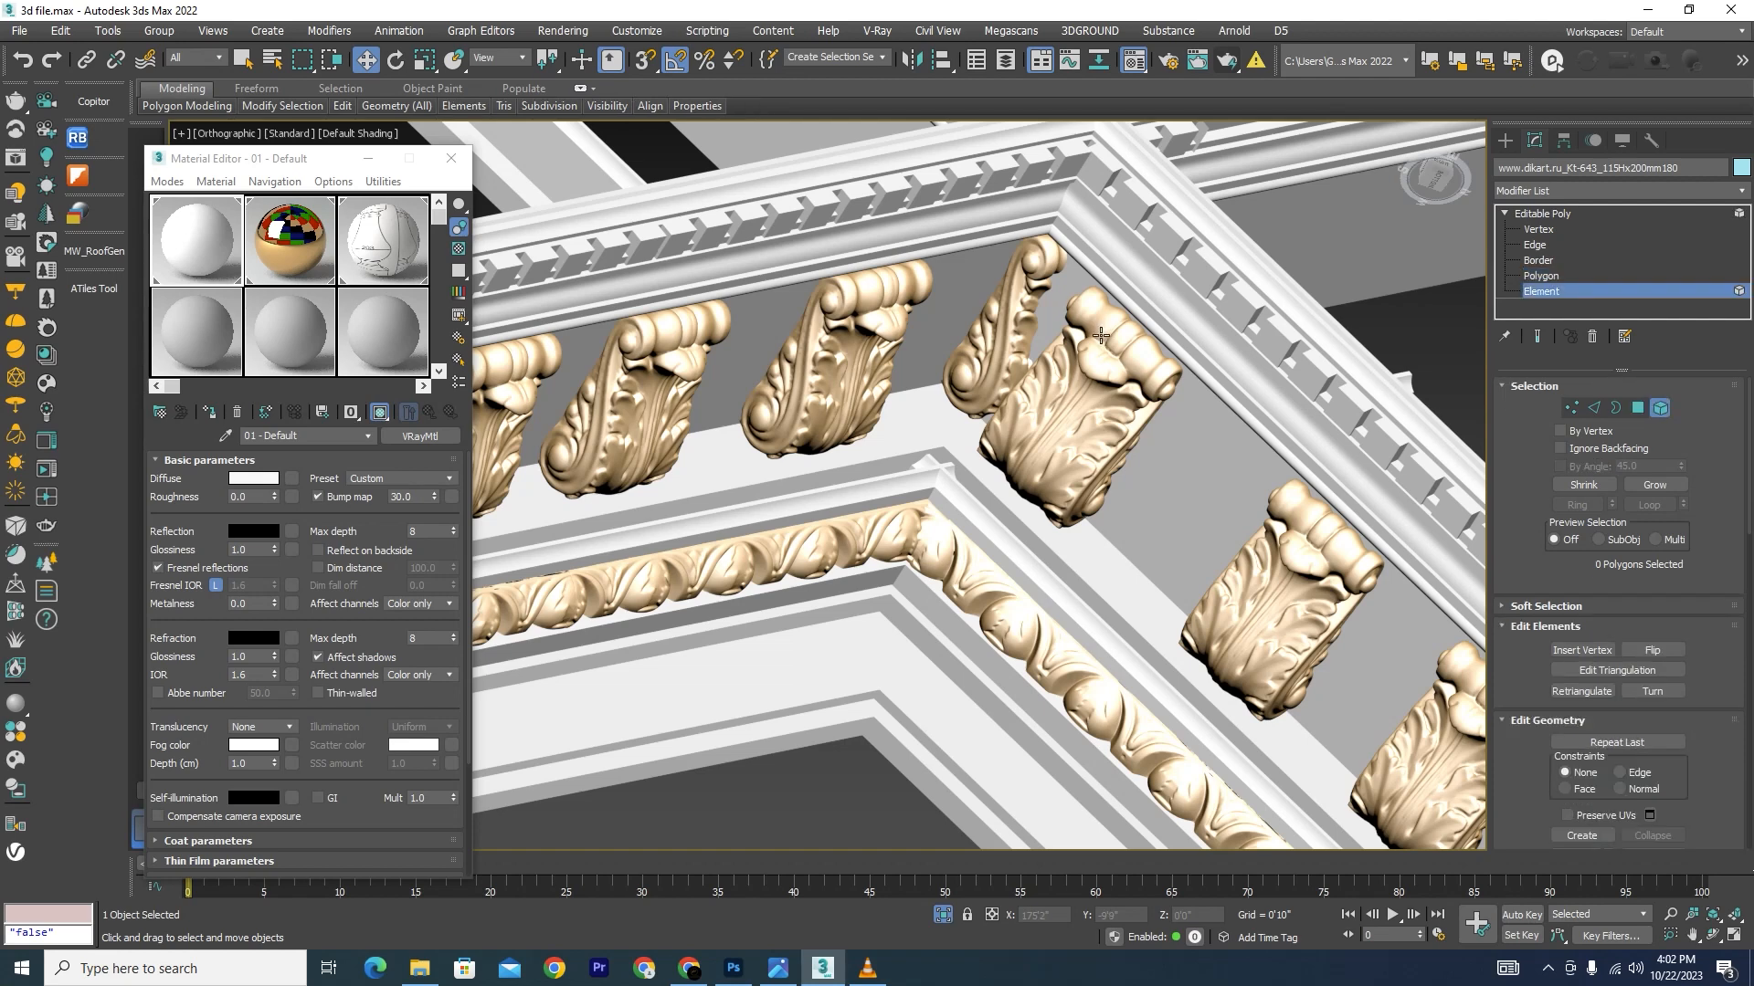
{"action": "left_click", "coordinate": [1017, 333]}
{"action": "left_click", "coordinate": [1659, 409]}
{"action": "left_click", "coordinate": [944, 341]}
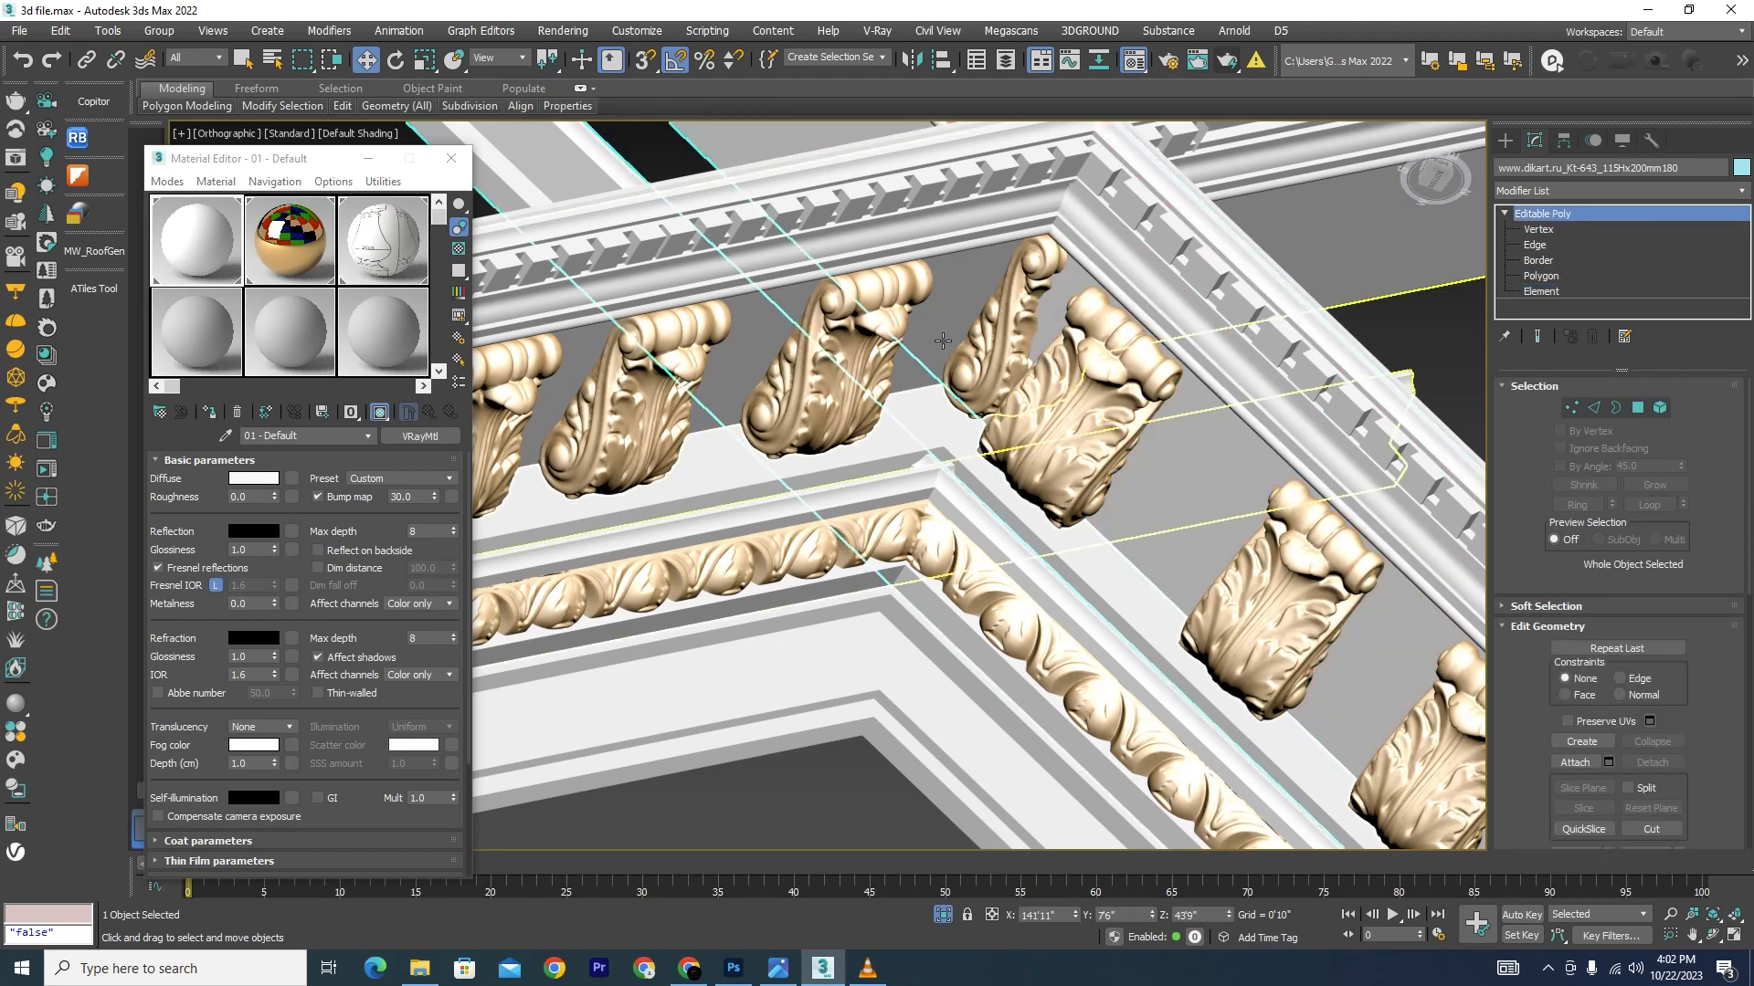
{"action": "left_click", "coordinate": [1660, 409]}
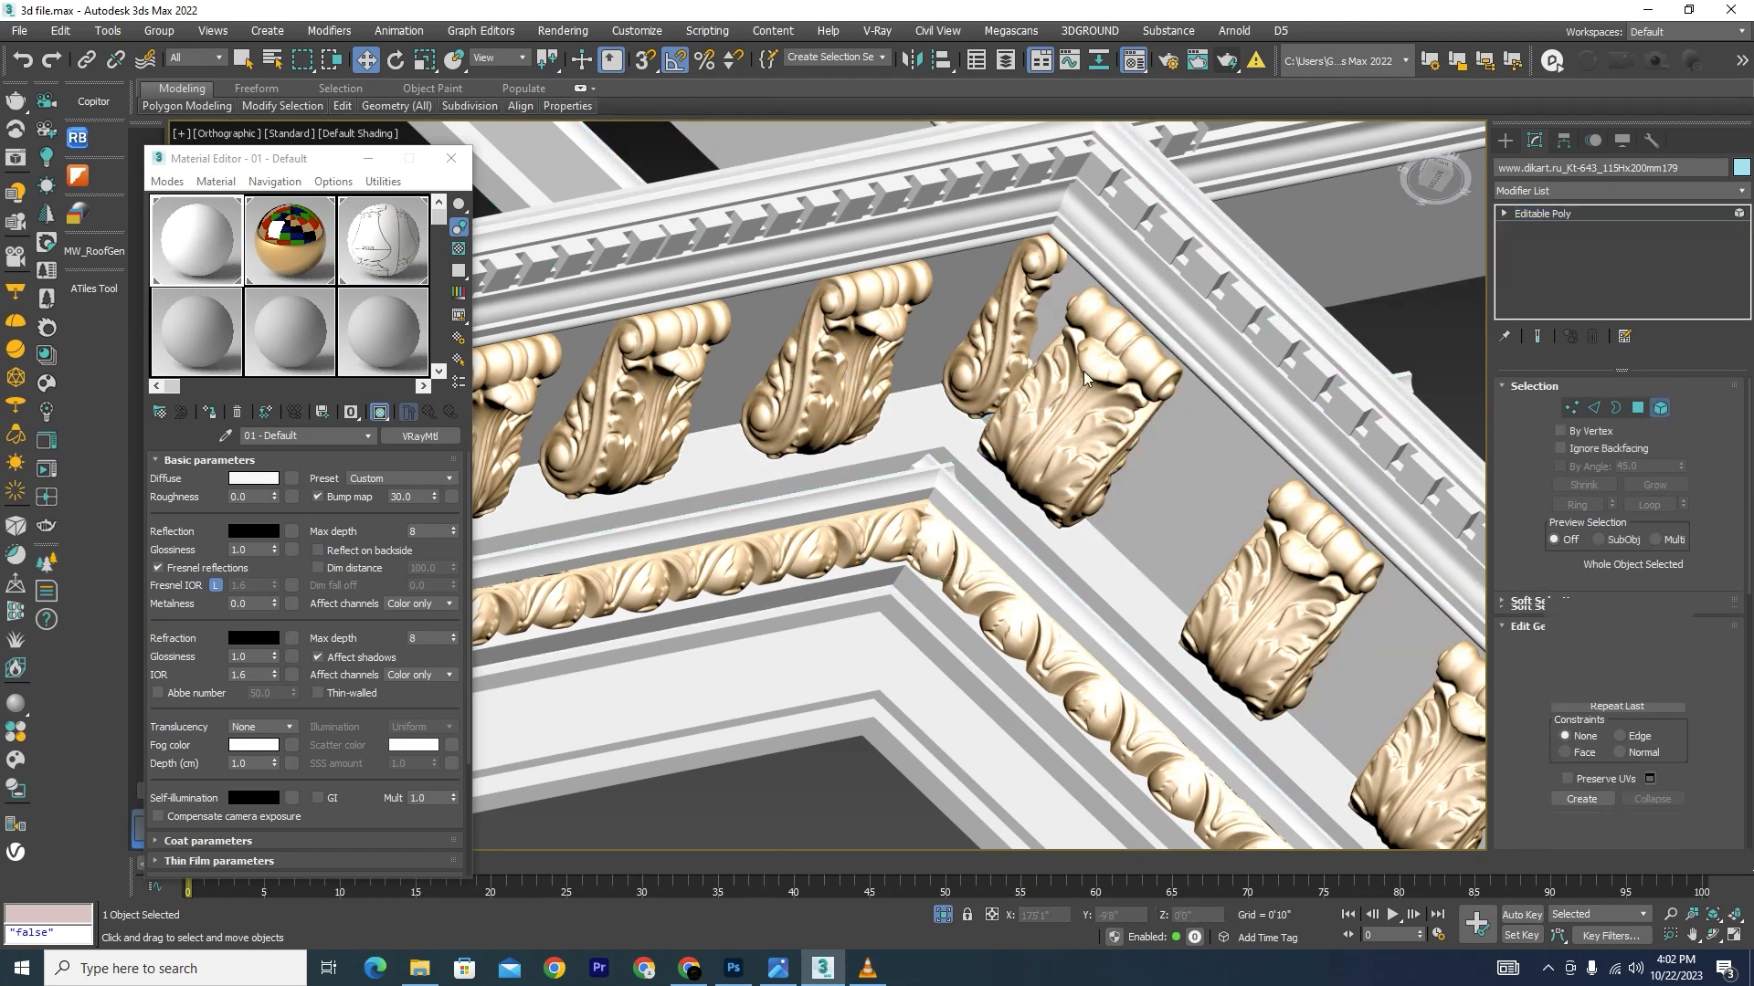
{"action": "left_click", "coordinate": [1014, 336]}
{"action": "key", "text": "Delete"}
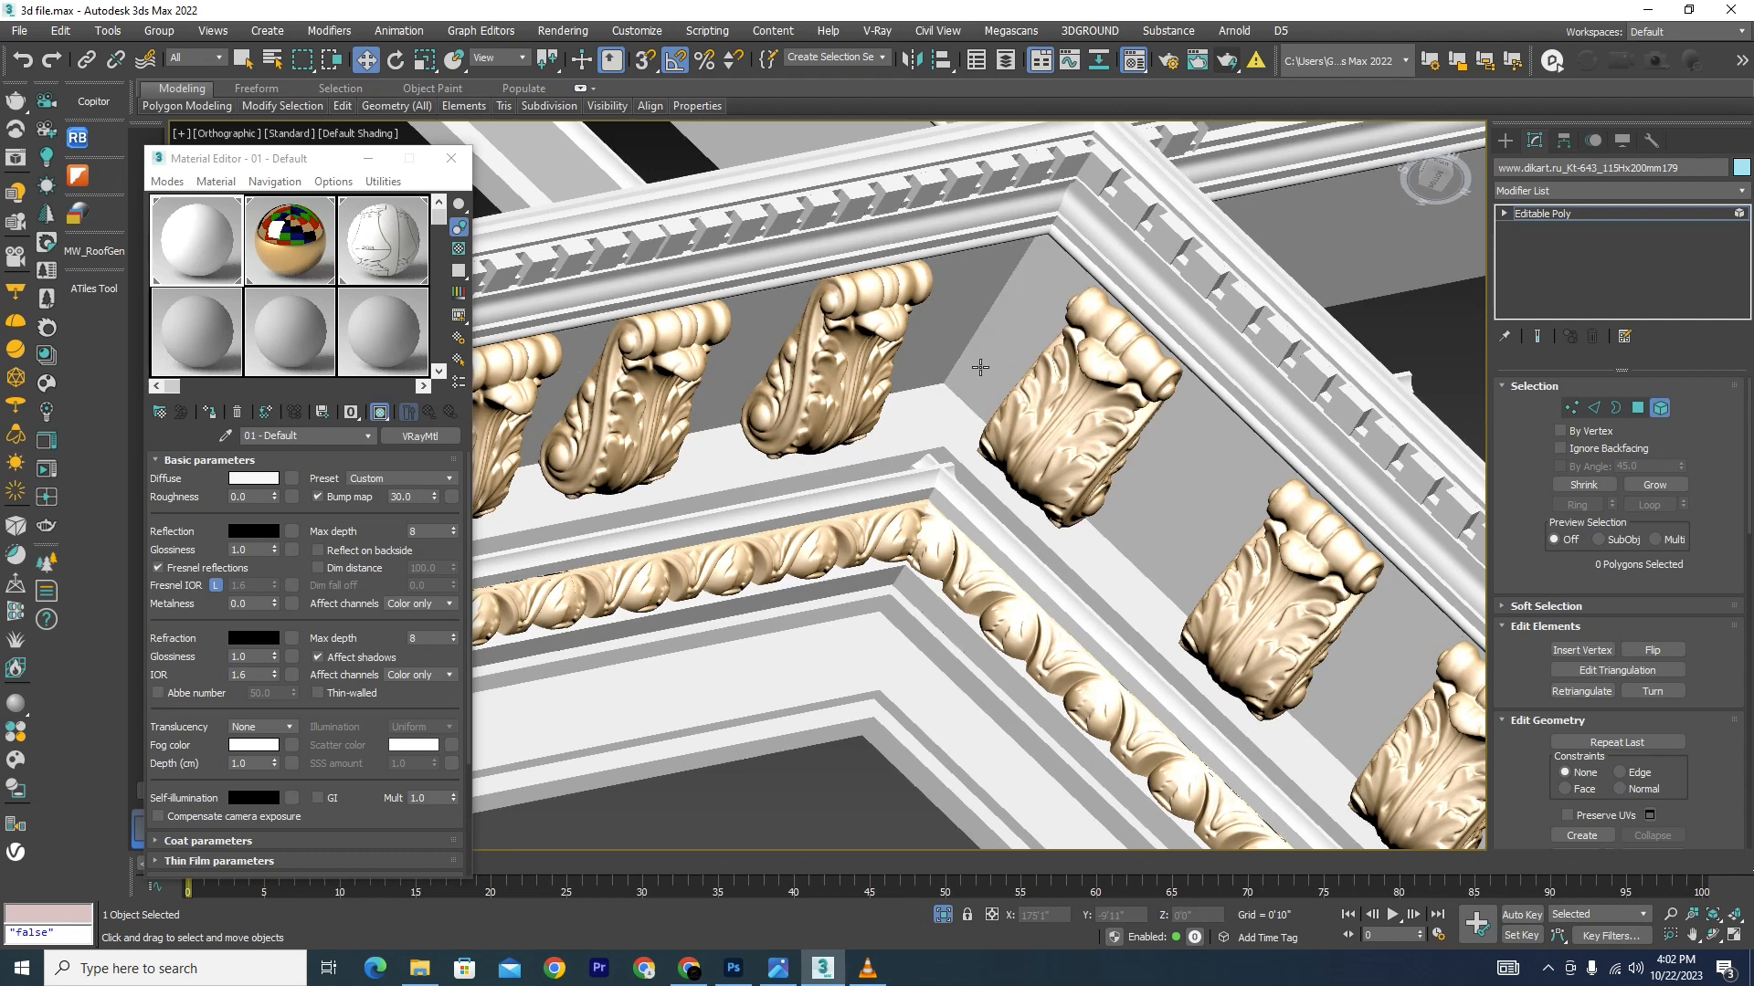
Step: Show the ridge crossing with both moulding overshoots in the Left view as wireframe
{"action": "scroll", "coordinate": [973, 367], "scroll_direction": "down", "scroll_amount": 5}
{"action": "key", "text": "l"}
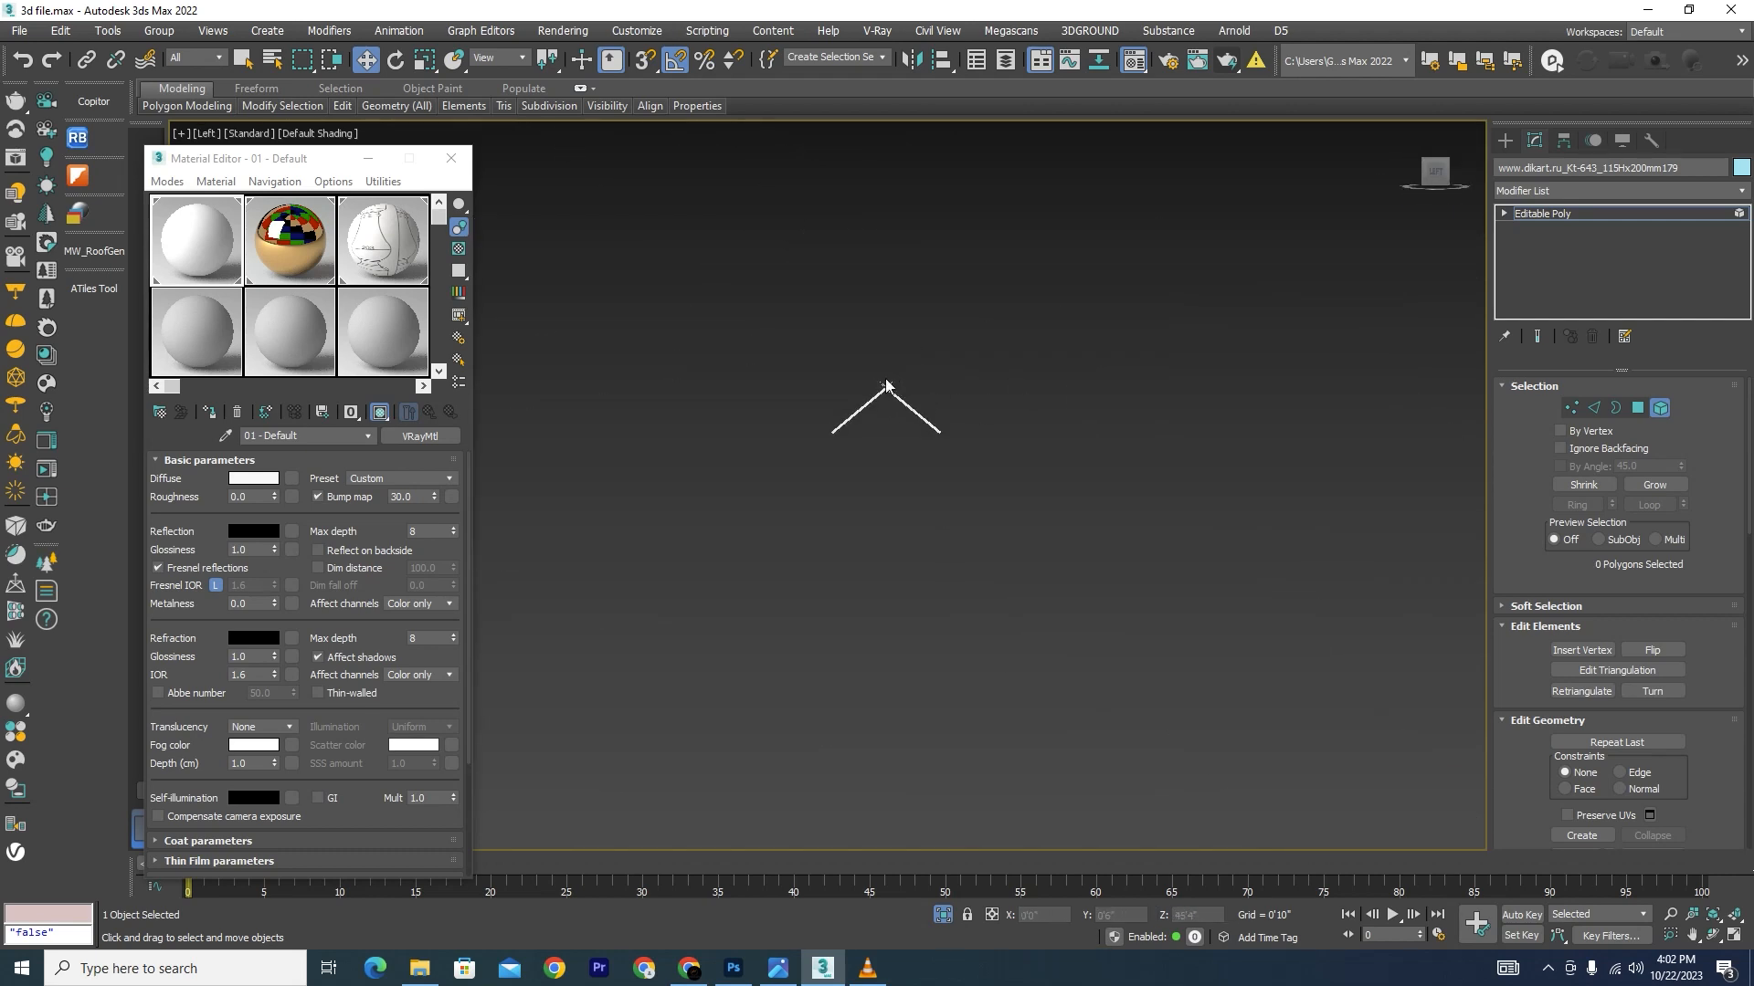
{"action": "scroll", "coordinate": [957, 433], "scroll_direction": "up", "scroll_amount": 5}
{"action": "scroll", "coordinate": [1094, 414], "scroll_direction": "down", "scroll_amount": 3}
{"action": "scroll", "coordinate": [1010, 353], "scroll_direction": "up", "scroll_amount": 6}
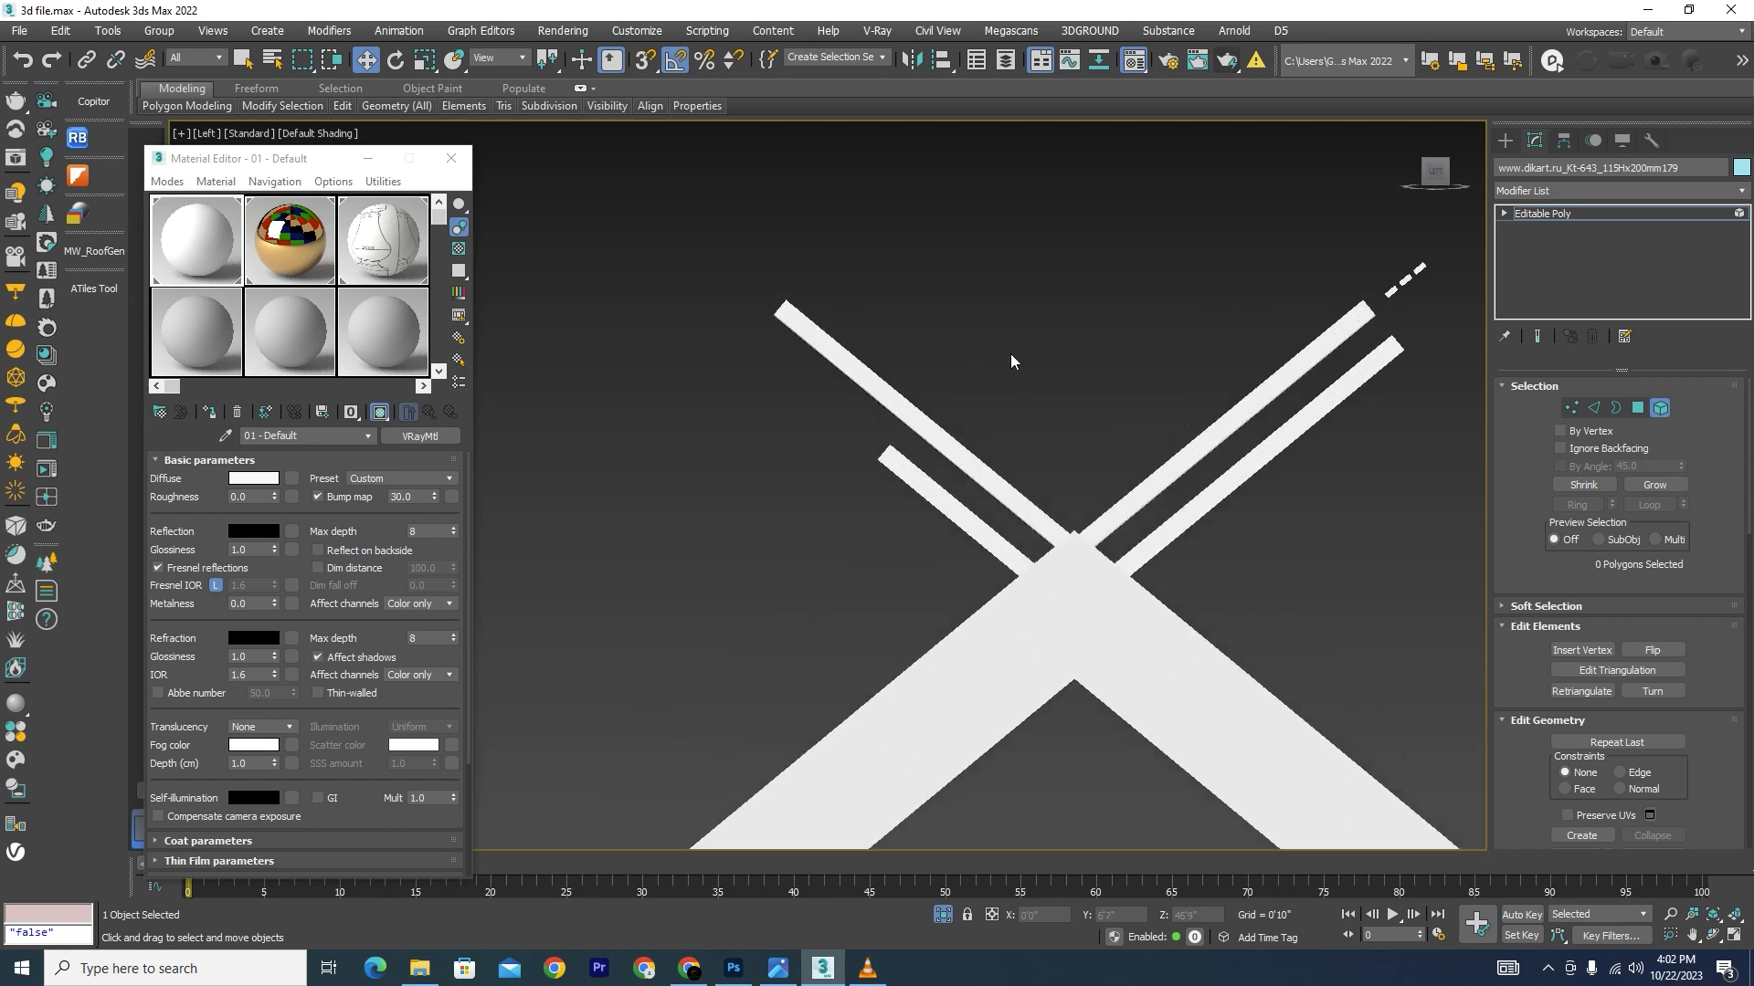
{"action": "scroll", "coordinate": [1010, 359], "scroll_direction": "up", "scroll_amount": 2}
{"action": "scroll", "coordinate": [826, 409], "scroll_direction": "down", "scroll_amount": 6}
{"action": "key", "text": "F3"}
{"action": "scroll", "coordinate": [1100, 335], "scroll_direction": "up", "scroll_amount": 4}
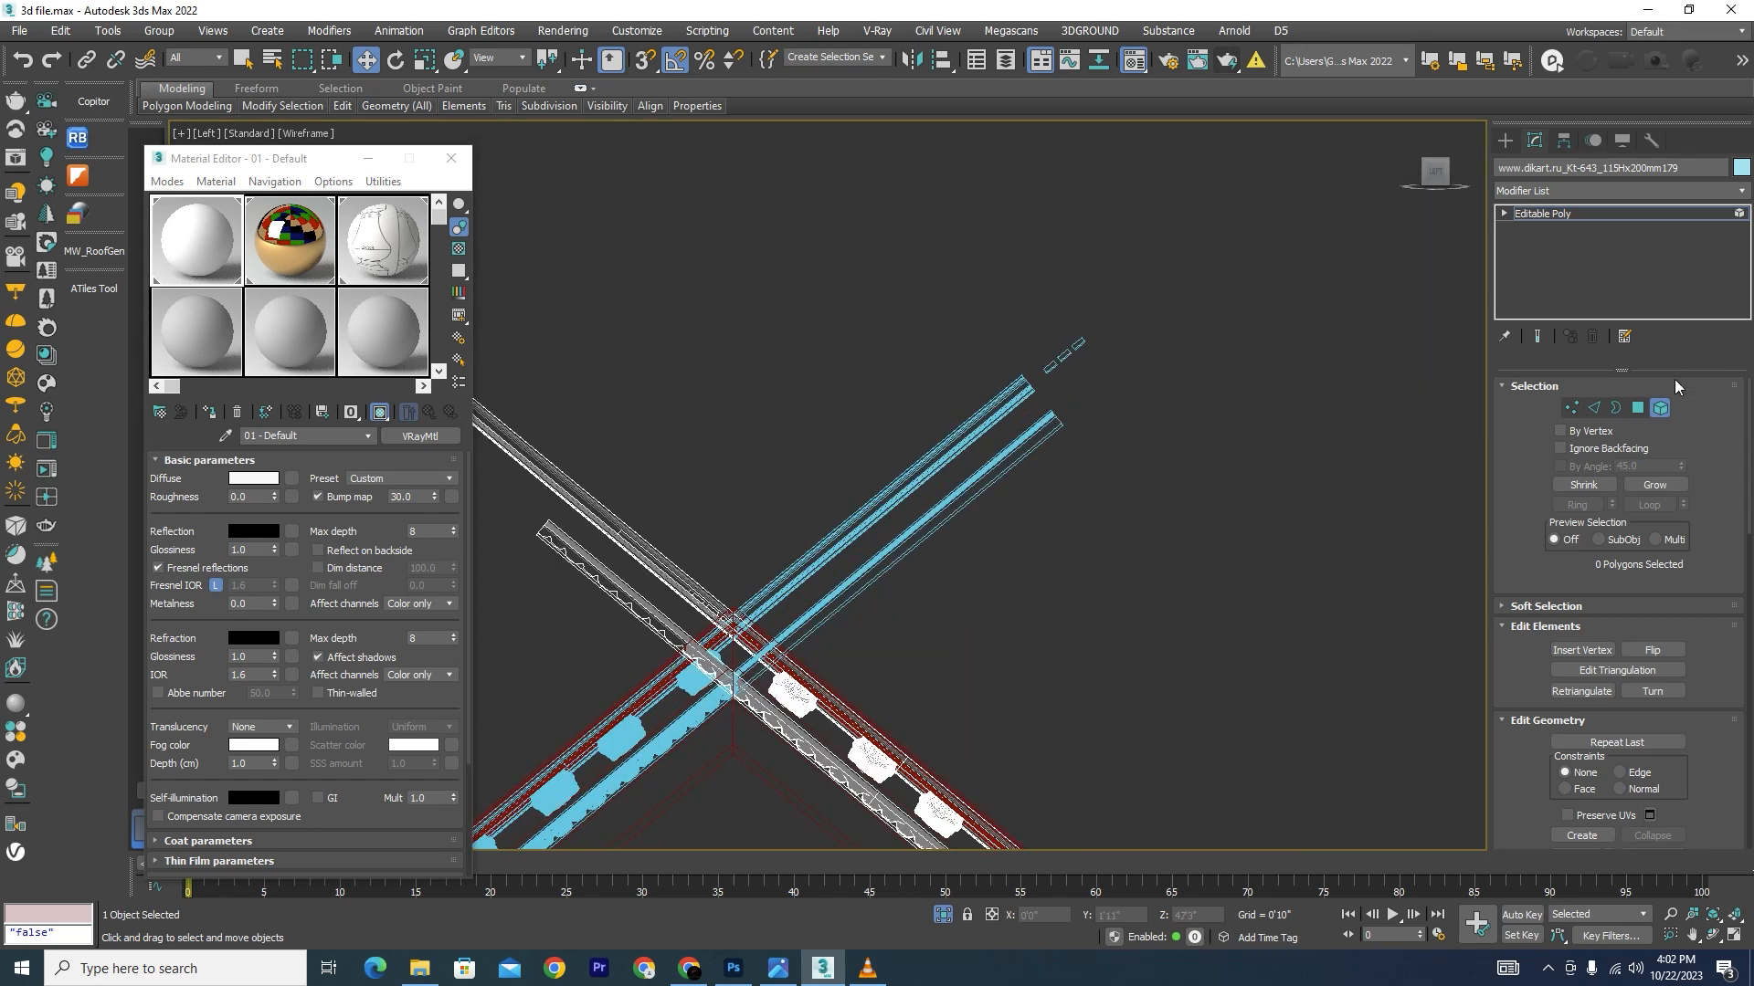
Step: Select the right-rising moulding and delete the three detached dentil block elements beyond its overshooting end
{"action": "left_click", "coordinate": [1573, 411]}
{"action": "scroll", "coordinate": [1060, 393], "scroll_direction": "up", "scroll_amount": 4}
{"action": "scroll", "coordinate": [1279, 409], "scroll_direction": "down", "scroll_amount": 3}
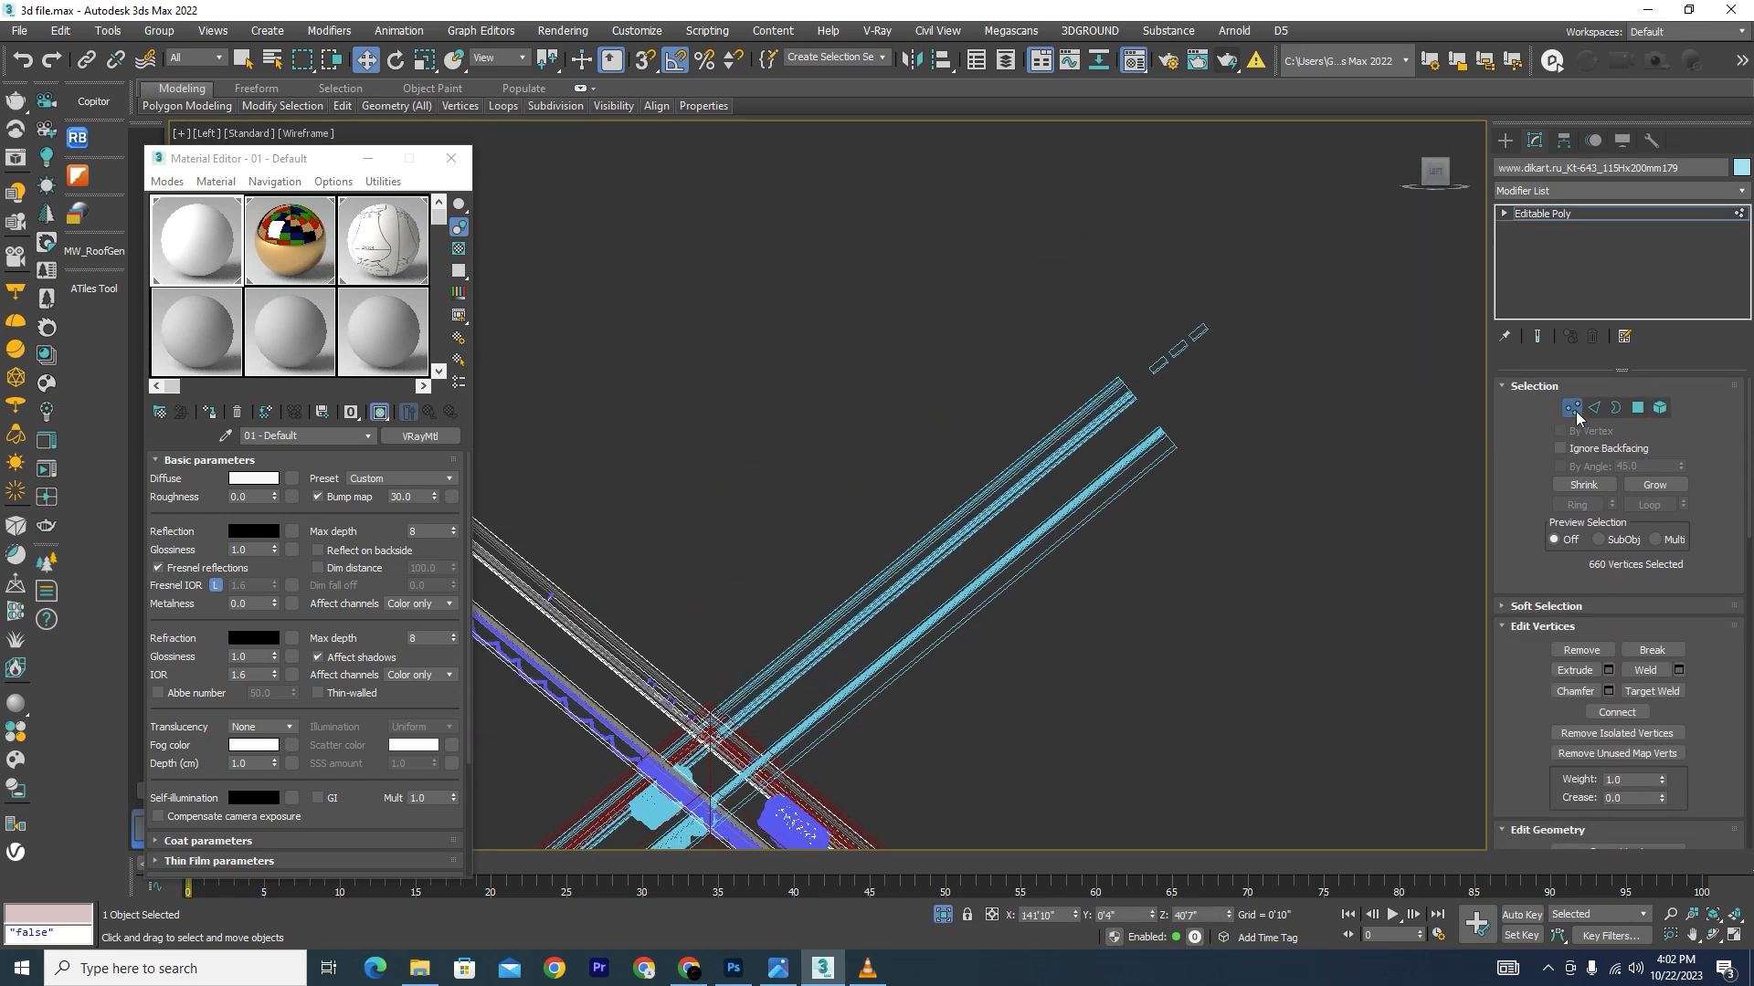
{"action": "left_click", "coordinate": [1574, 411]}
{"action": "left_click", "coordinate": [1262, 513]}
{"action": "left_click", "coordinate": [997, 474]}
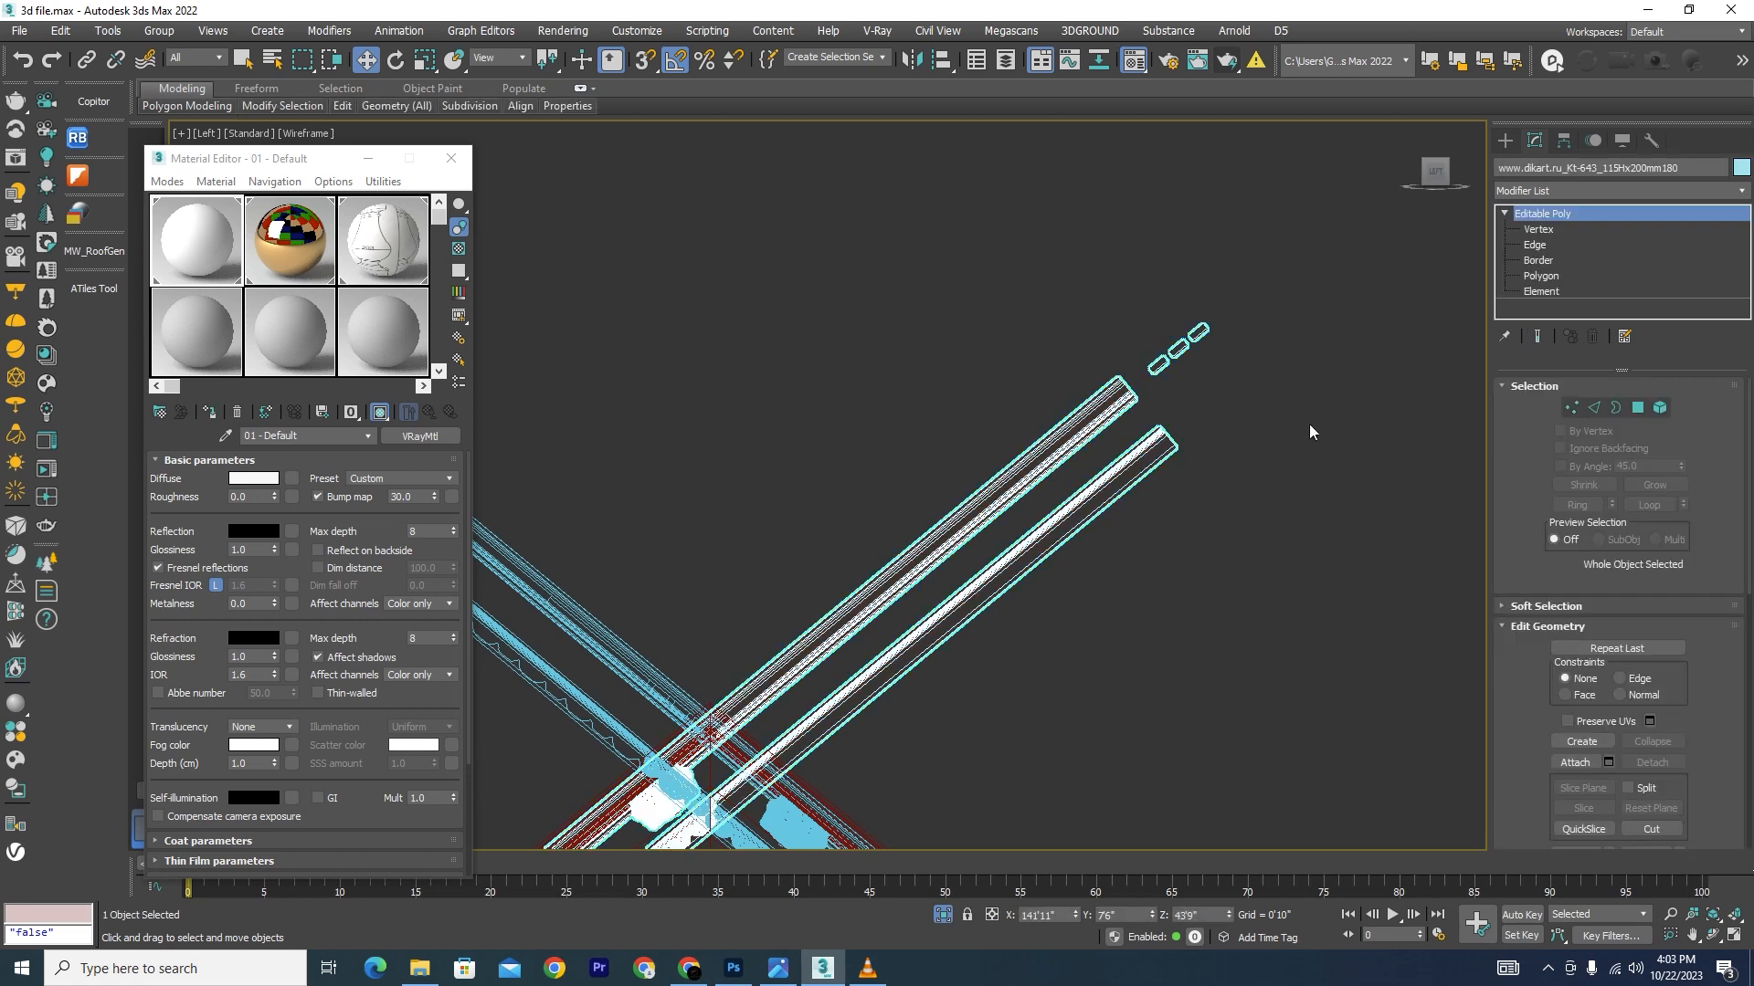
{"action": "left_click", "coordinate": [1659, 412]}
{"action": "scroll", "coordinate": [1105, 376], "scroll_direction": "up", "scroll_amount": 2}
{"action": "left_click_drag", "start_coordinate": [1199, 281], "coordinate": [1058, 413]}
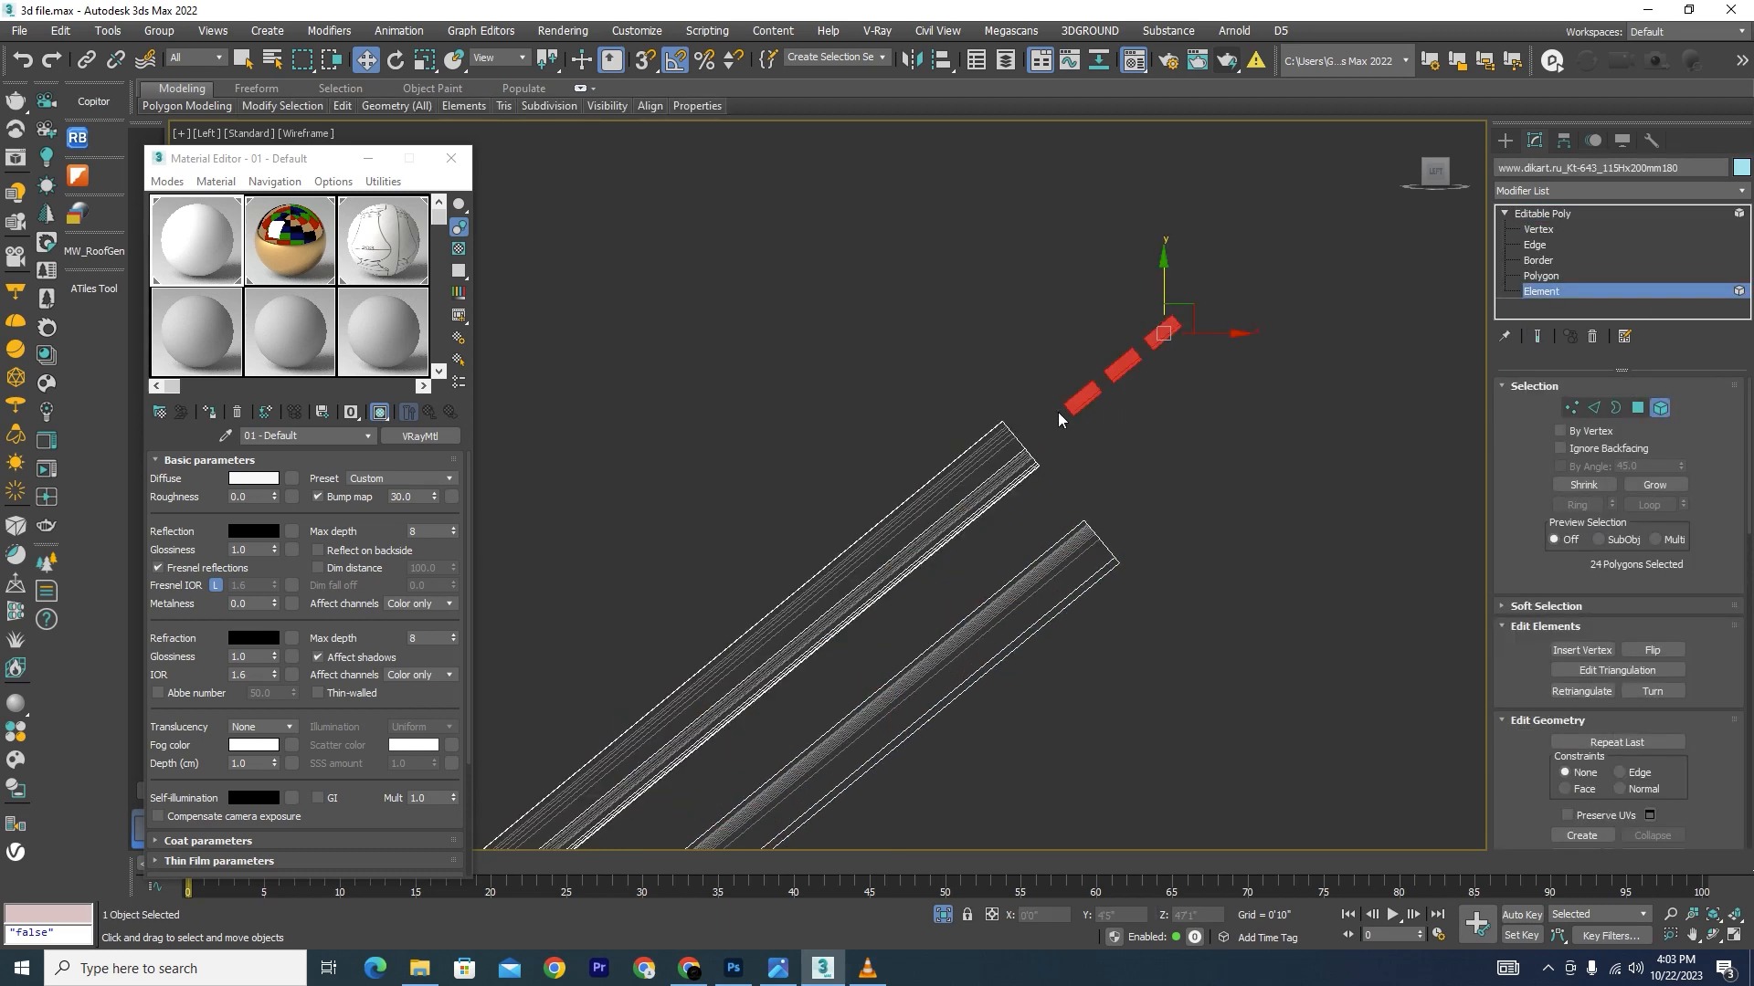
Step: Select the end vertices of the right-rising moulding's overshooting strips and set the reference coordinate system to Local
{"action": "left_click", "coordinate": [1572, 409]}
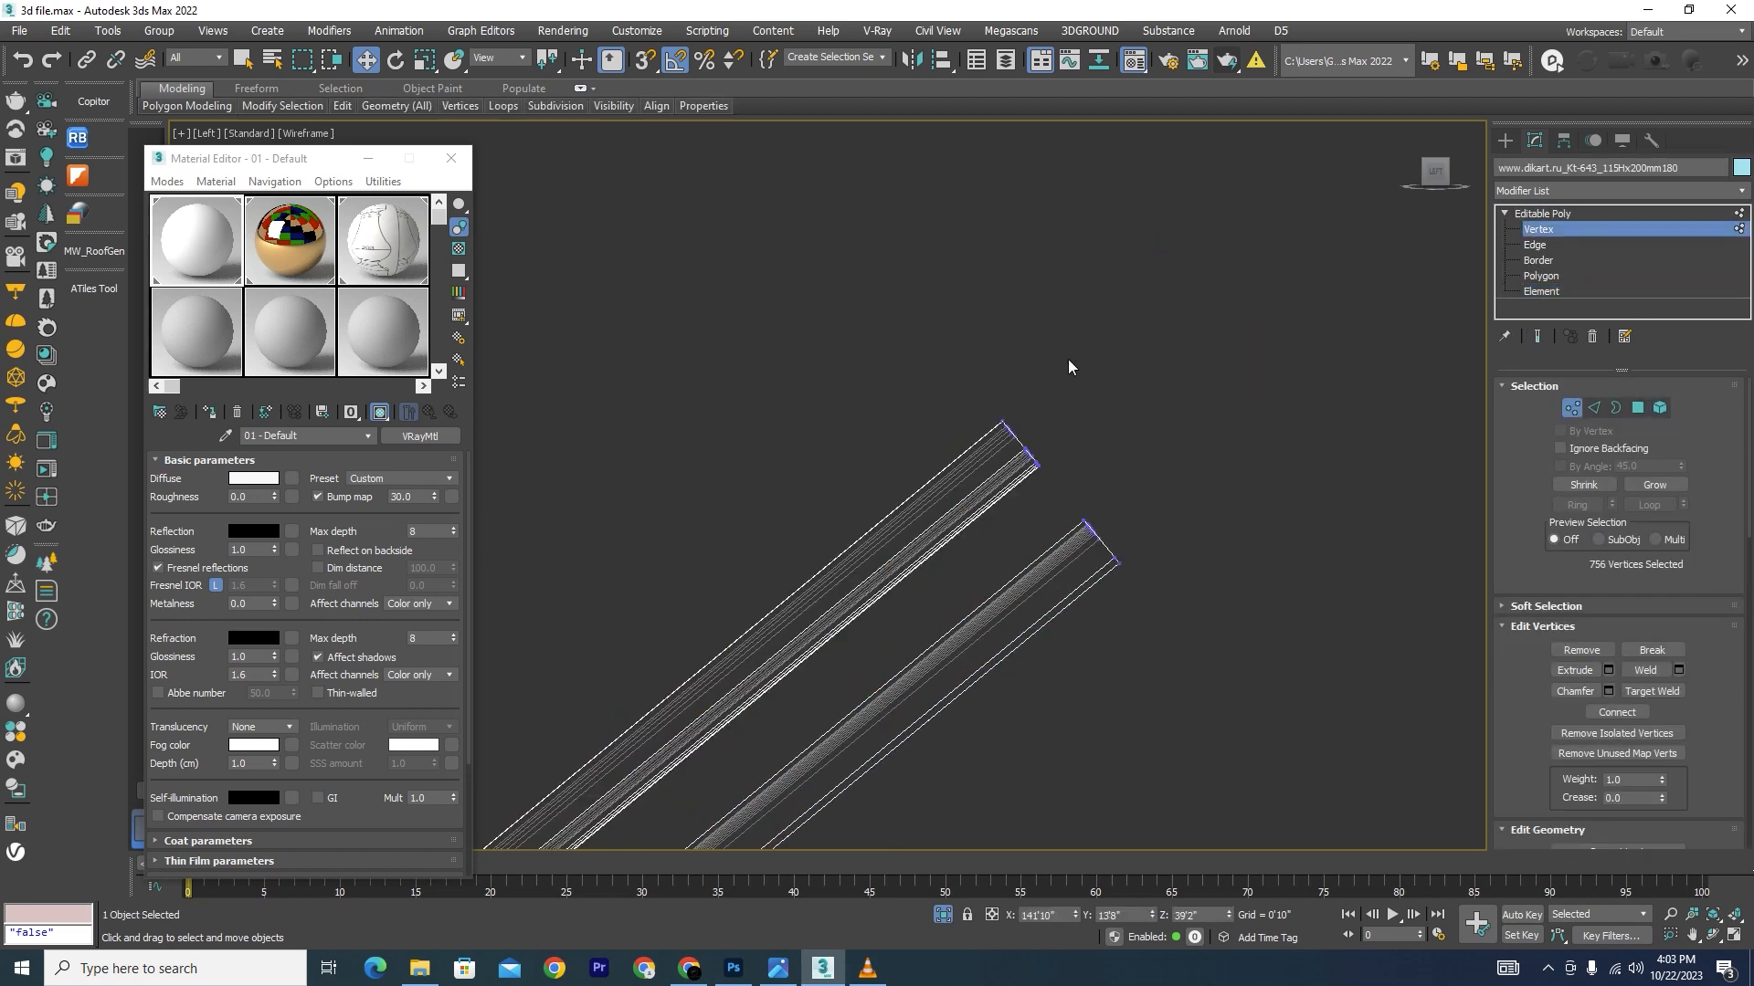
{"action": "scroll", "coordinate": [1110, 297], "scroll_direction": "down", "scroll_amount": 5}
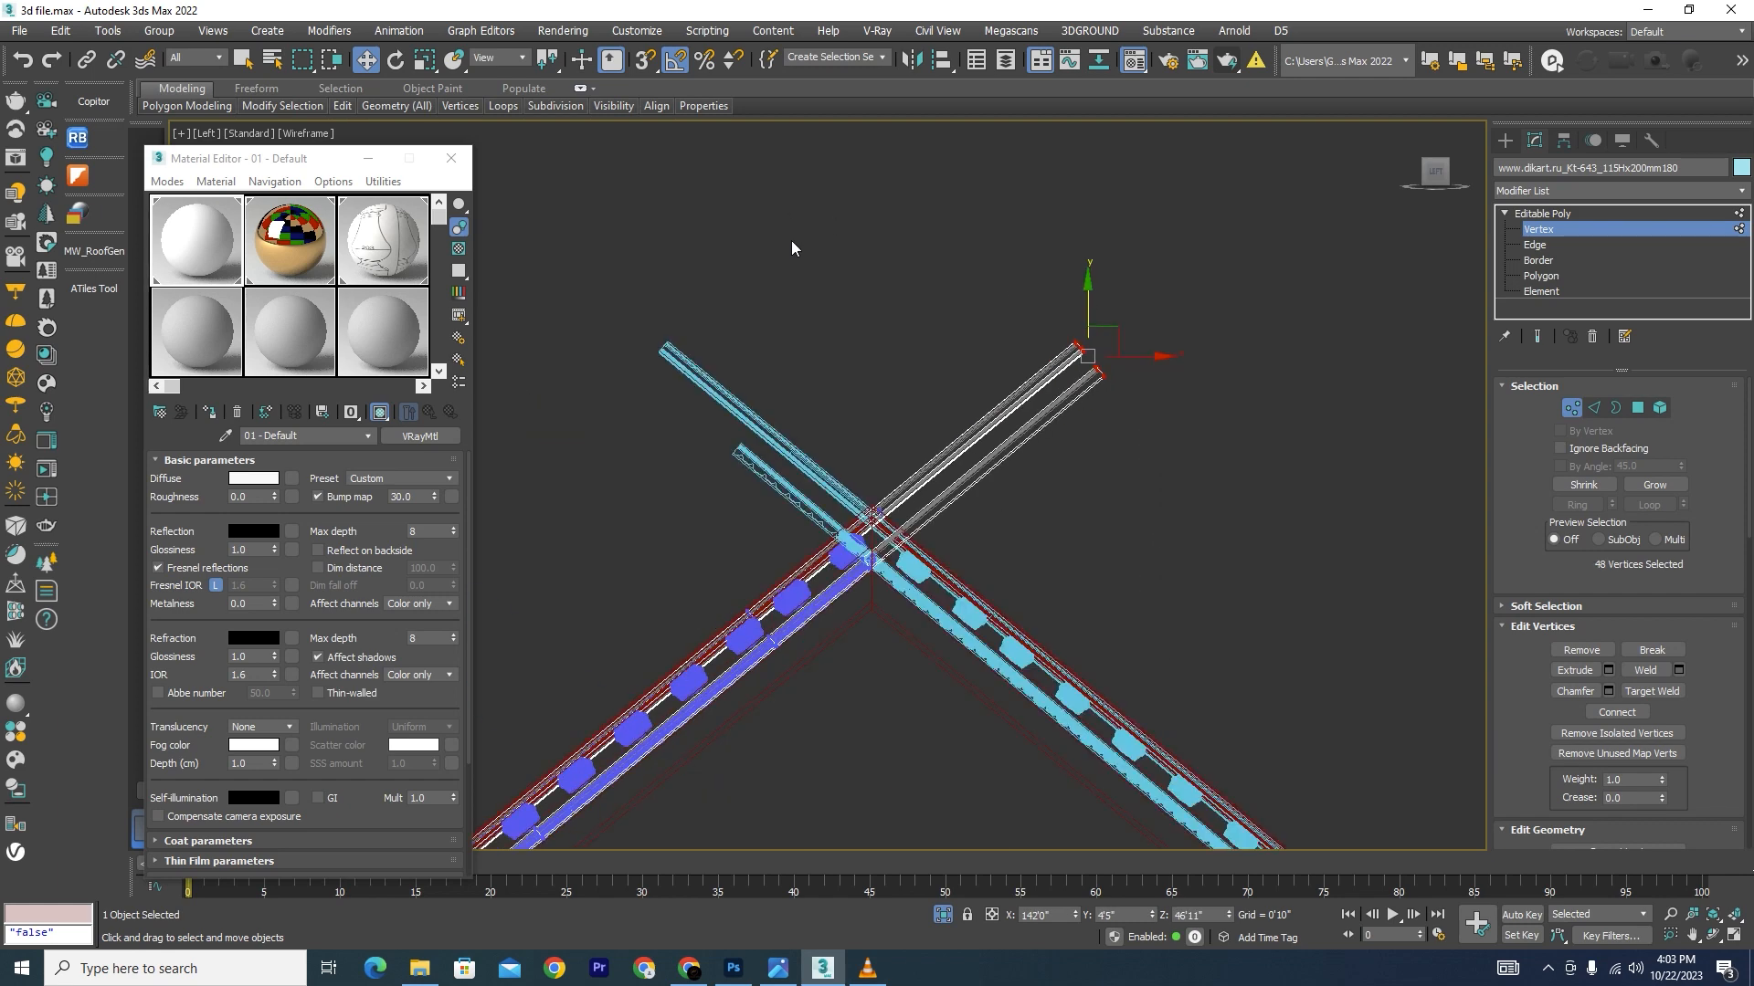
{"action": "left_click", "coordinate": [519, 57]}
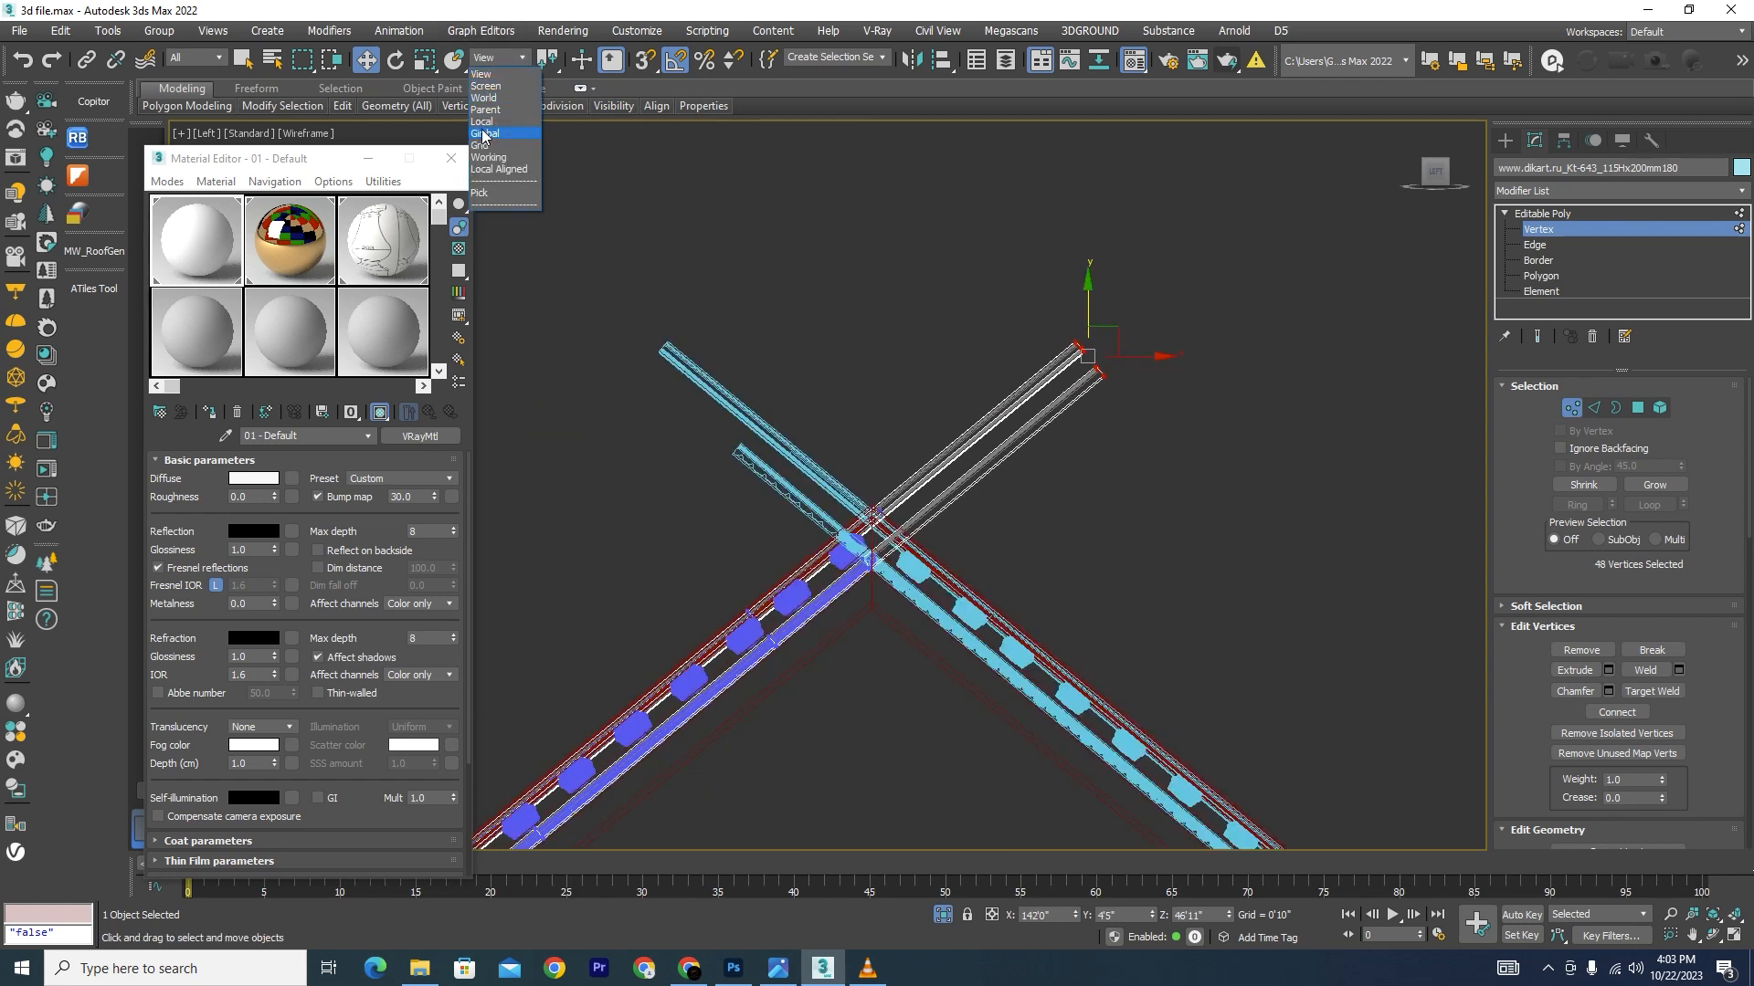
{"action": "left_click", "coordinate": [481, 122]}
{"action": "scroll", "coordinate": [1080, 388], "scroll_direction": "up", "scroll_amount": 3}
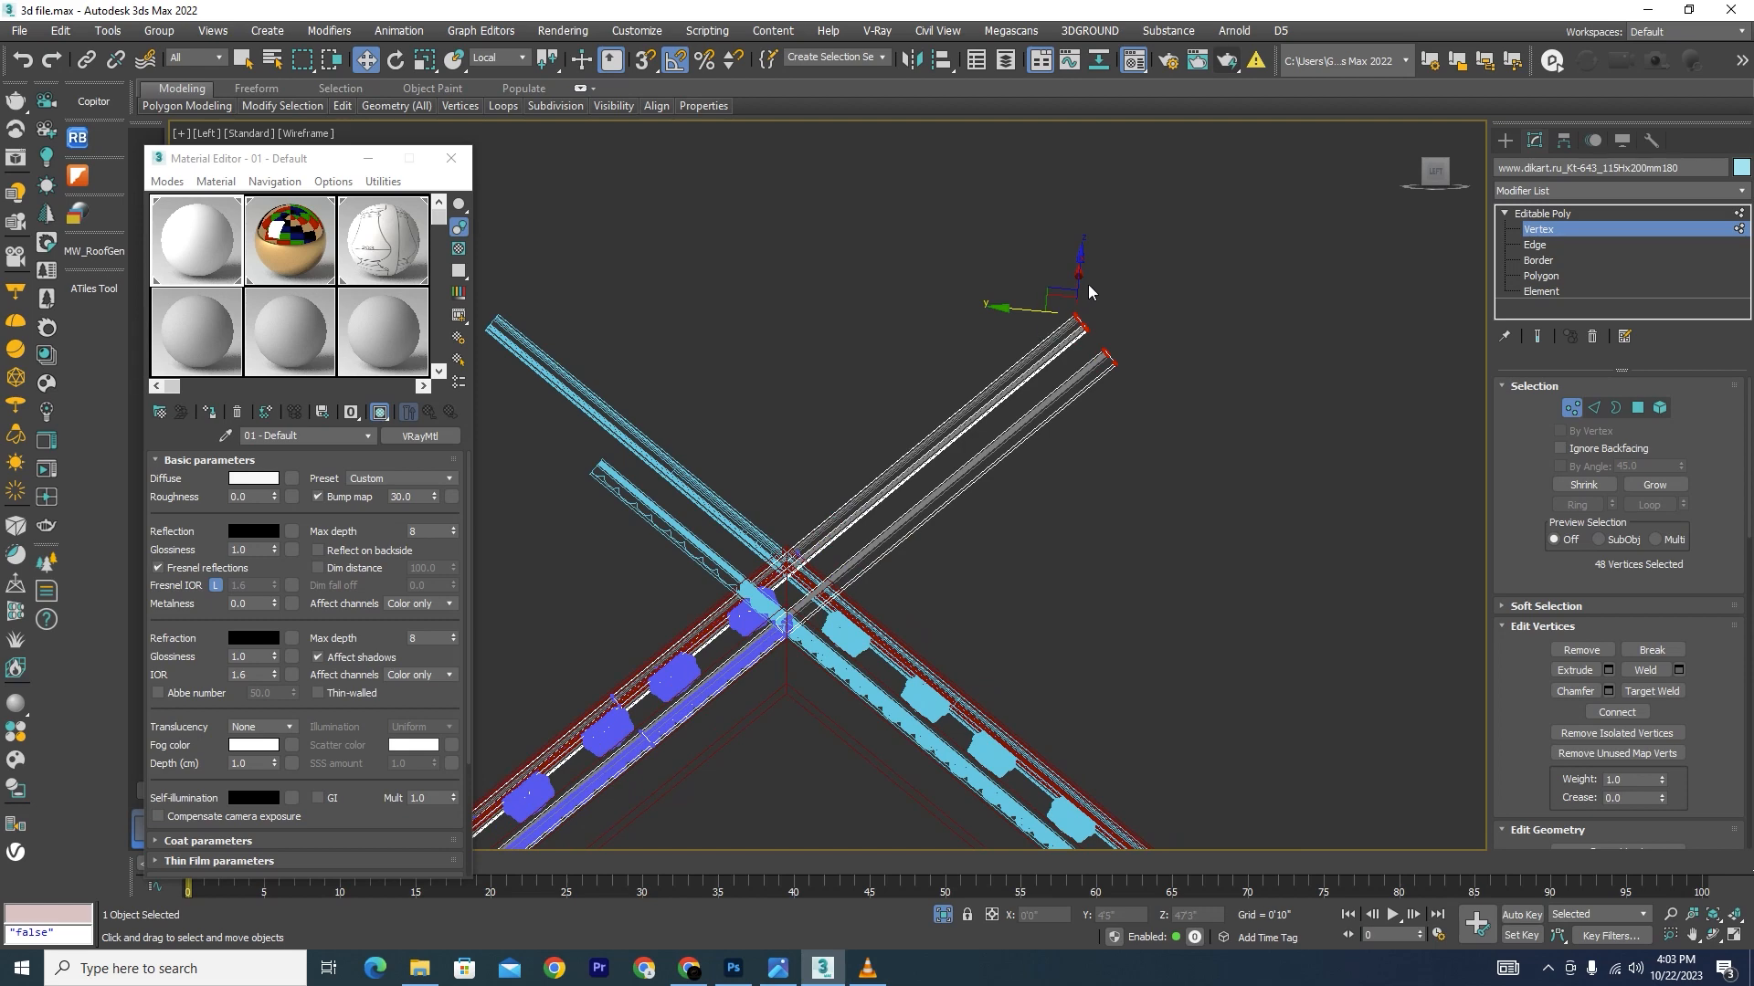
{"action": "scroll", "coordinate": [1088, 285], "scroll_direction": "down", "scroll_amount": 3}
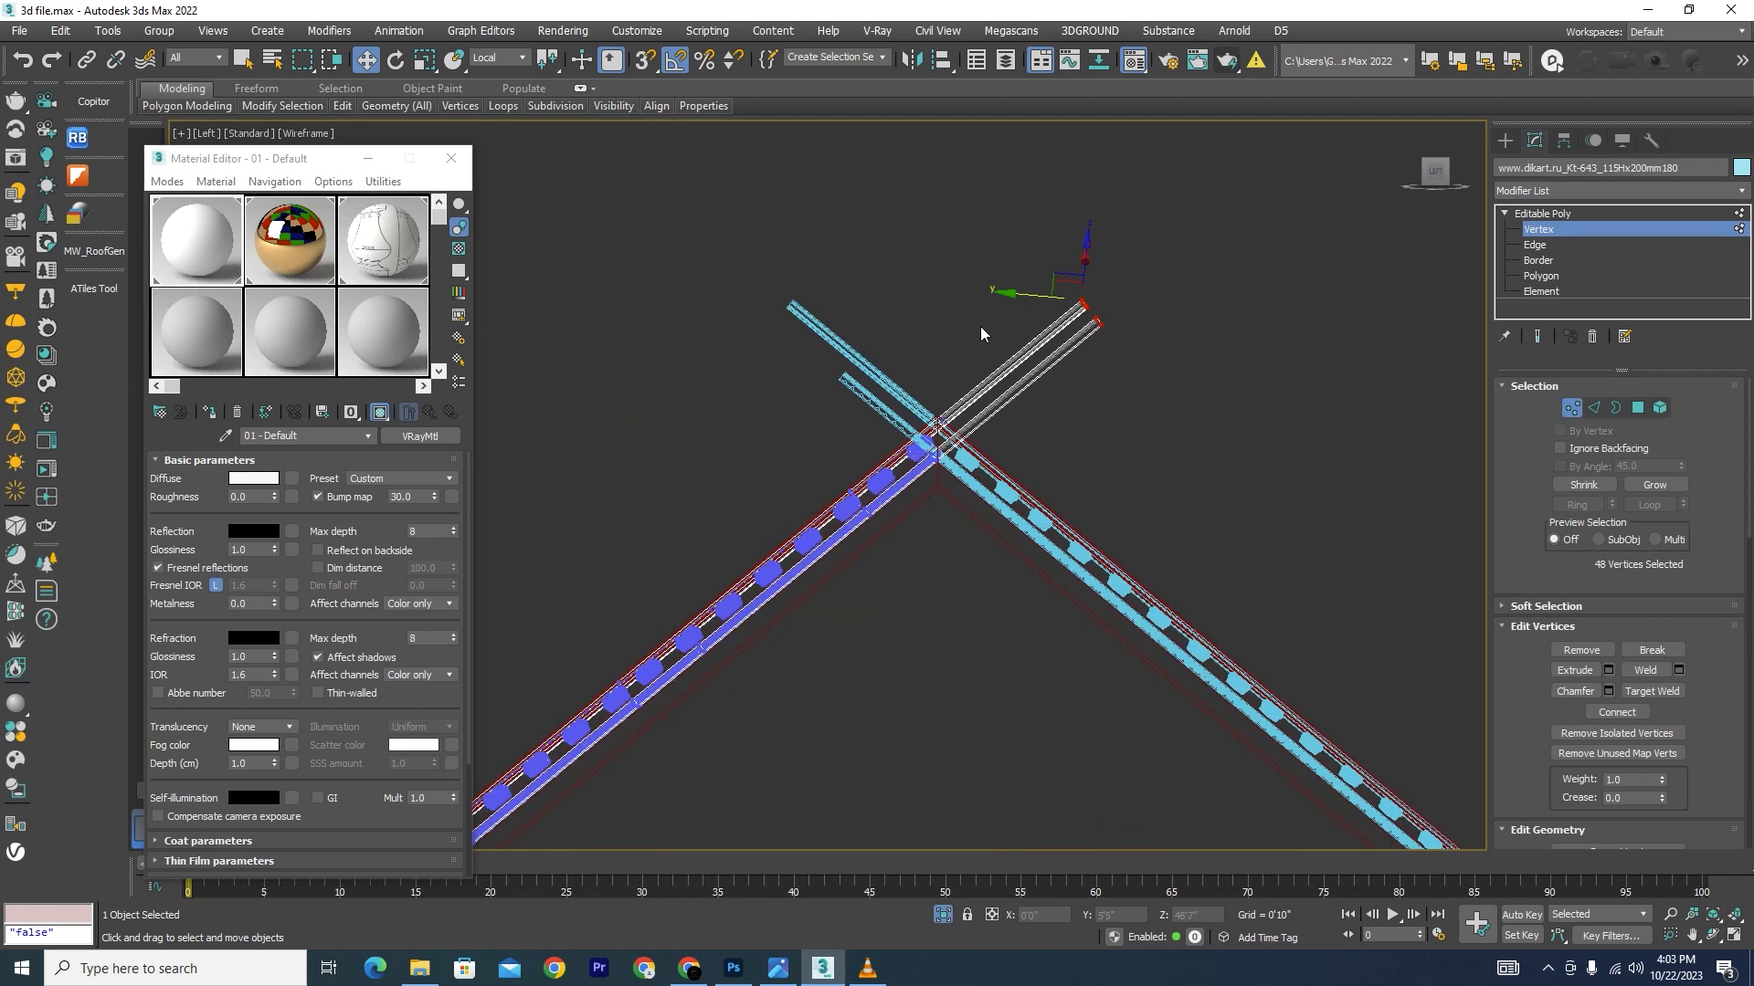
Step: Try to move the strips' end vertices with the Local Aligned coordinate system, and undo the move
{"action": "left_click", "coordinate": [506, 58]}
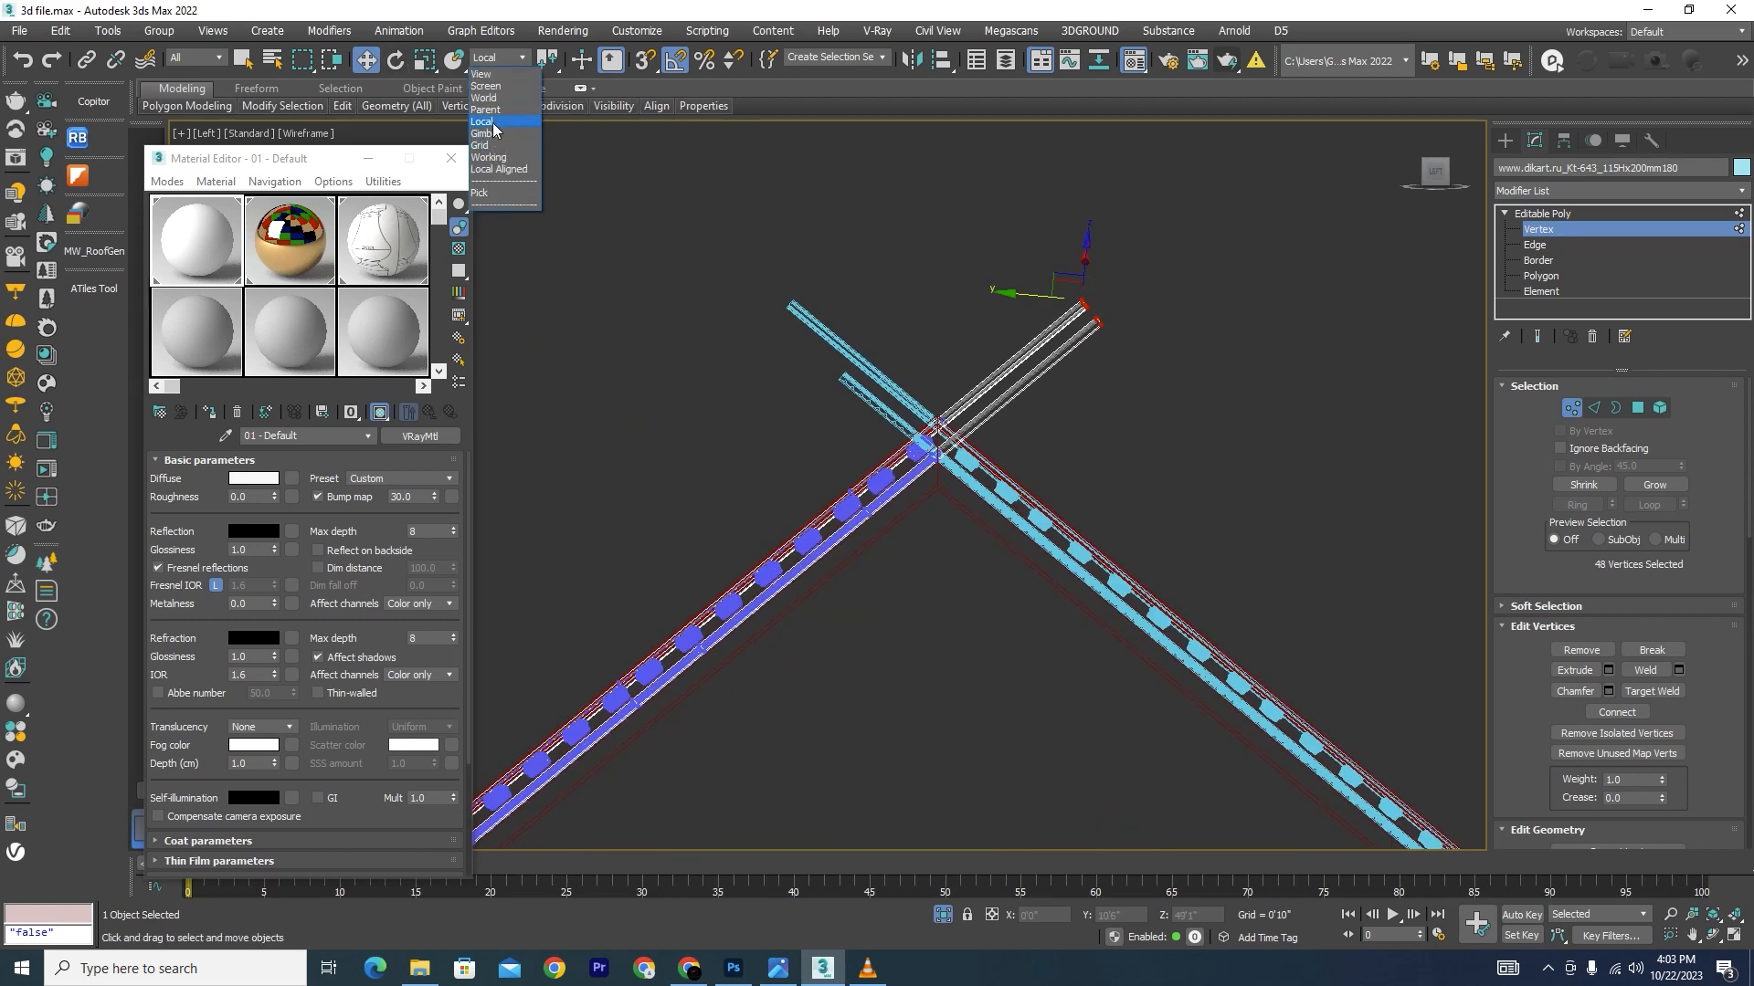
{"action": "left_click", "coordinate": [498, 170]}
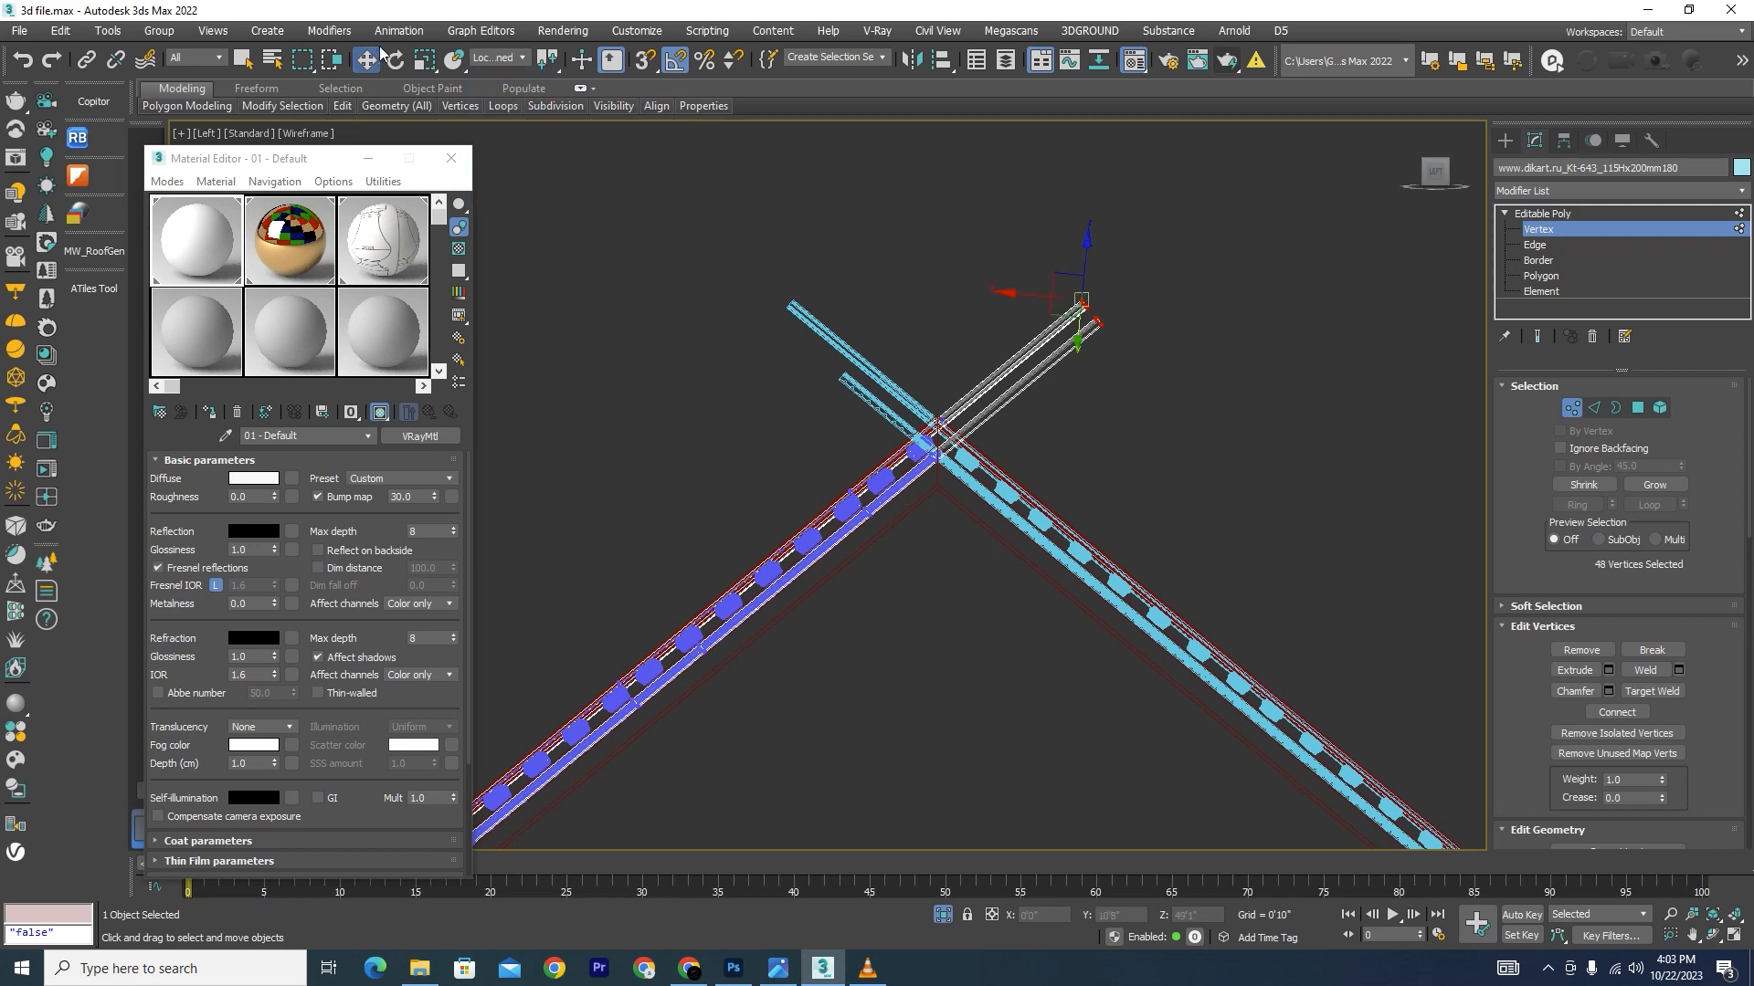
{"action": "scroll", "coordinate": [1078, 327], "scroll_direction": "up", "scroll_amount": 3}
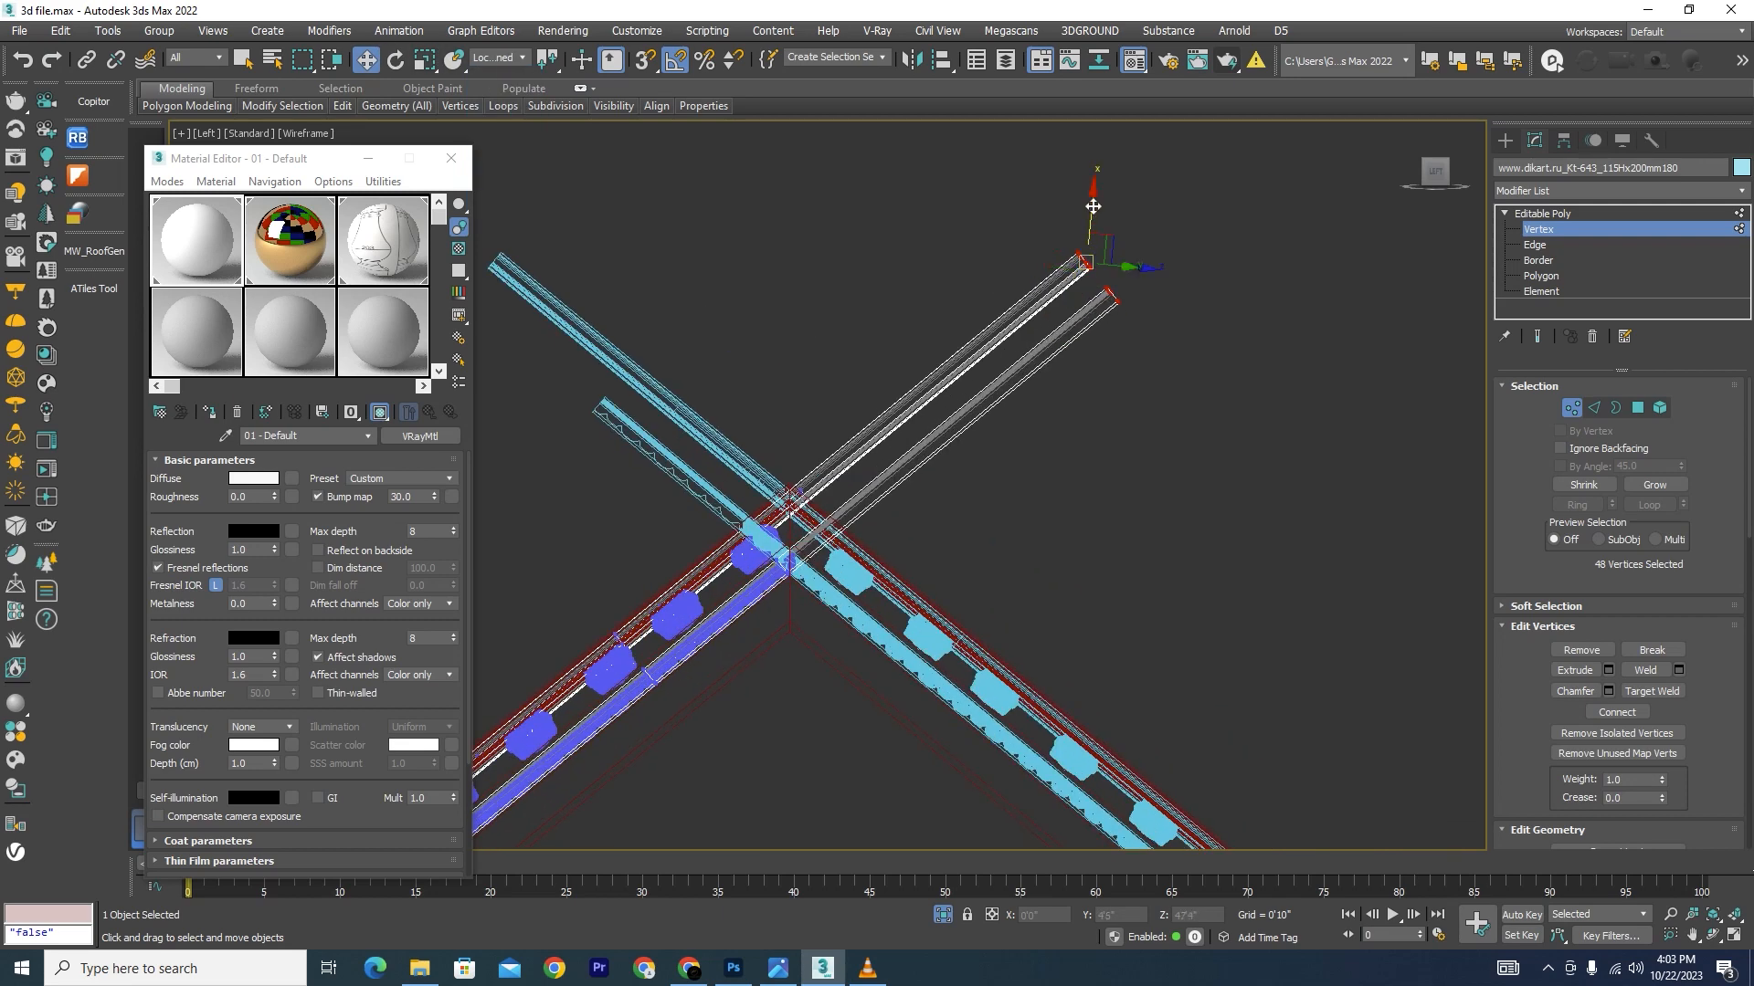
{"action": "left_click_drag", "start_coordinate": [1093, 206], "coordinate": [1008, 266]}
{"action": "key", "text": "ctrl+z"}
Step: Return to the Local coordinate system, try to move the end vertices back toward the ridge crossing, and undo the move
{"action": "left_click", "coordinate": [493, 57]}
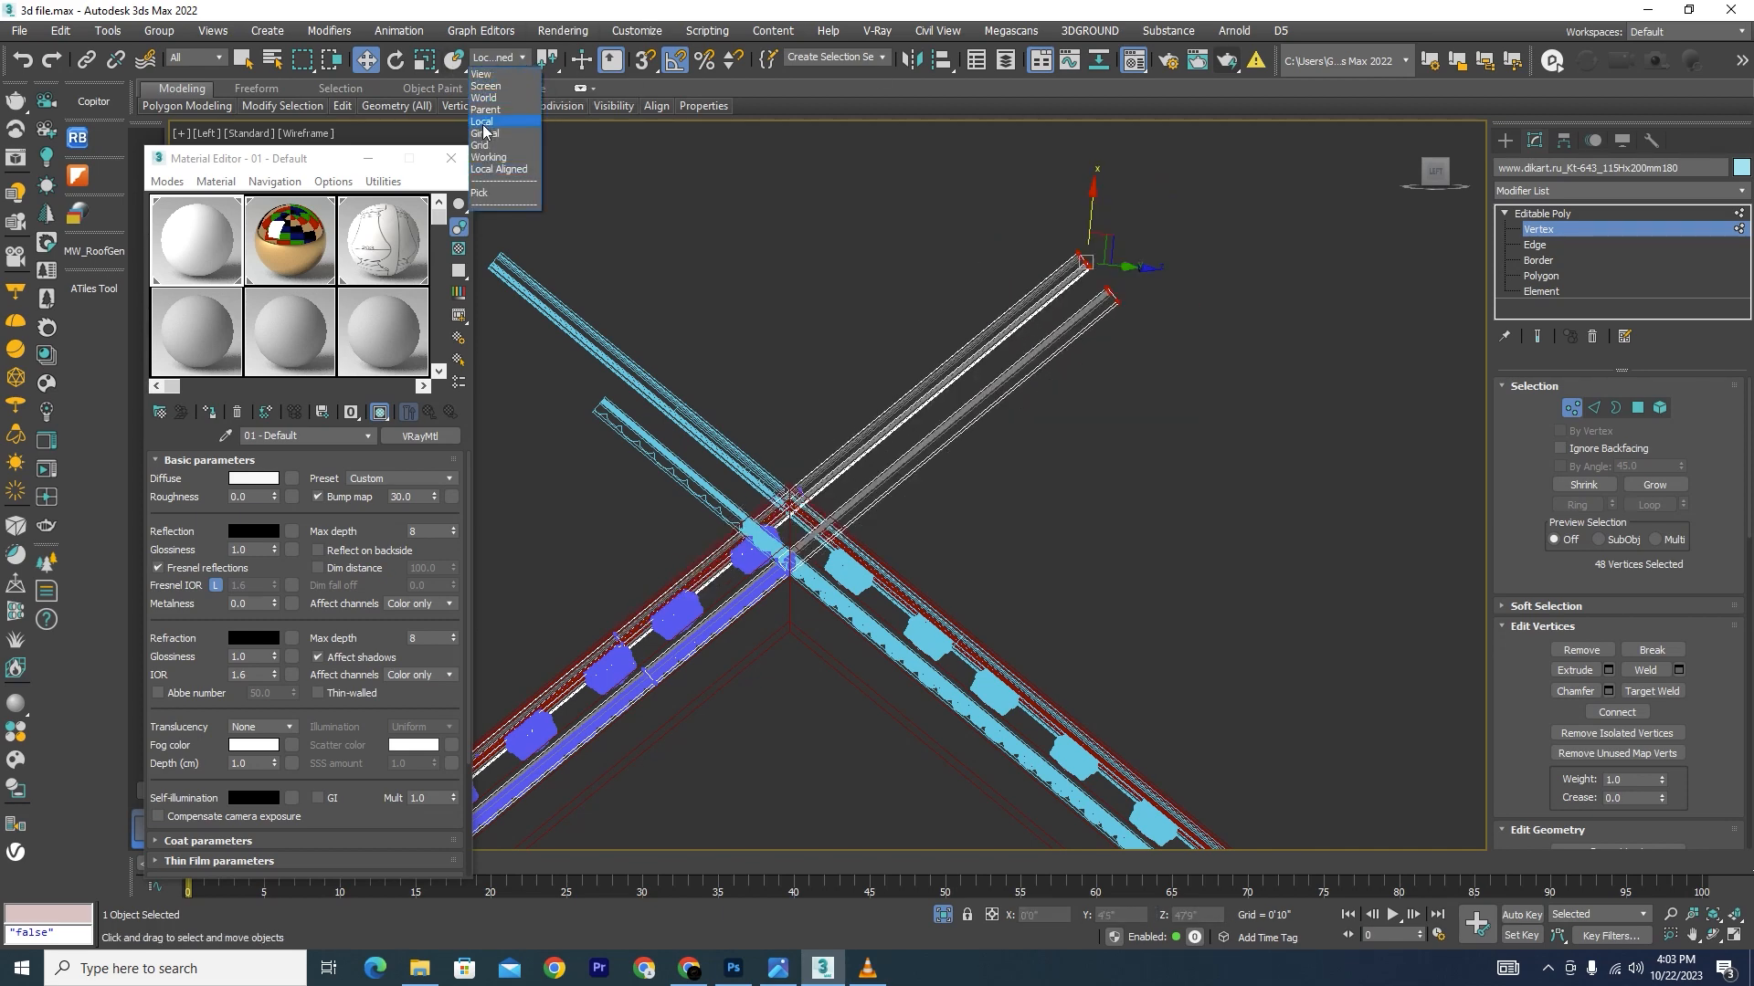
{"action": "left_click", "coordinate": [483, 123]}
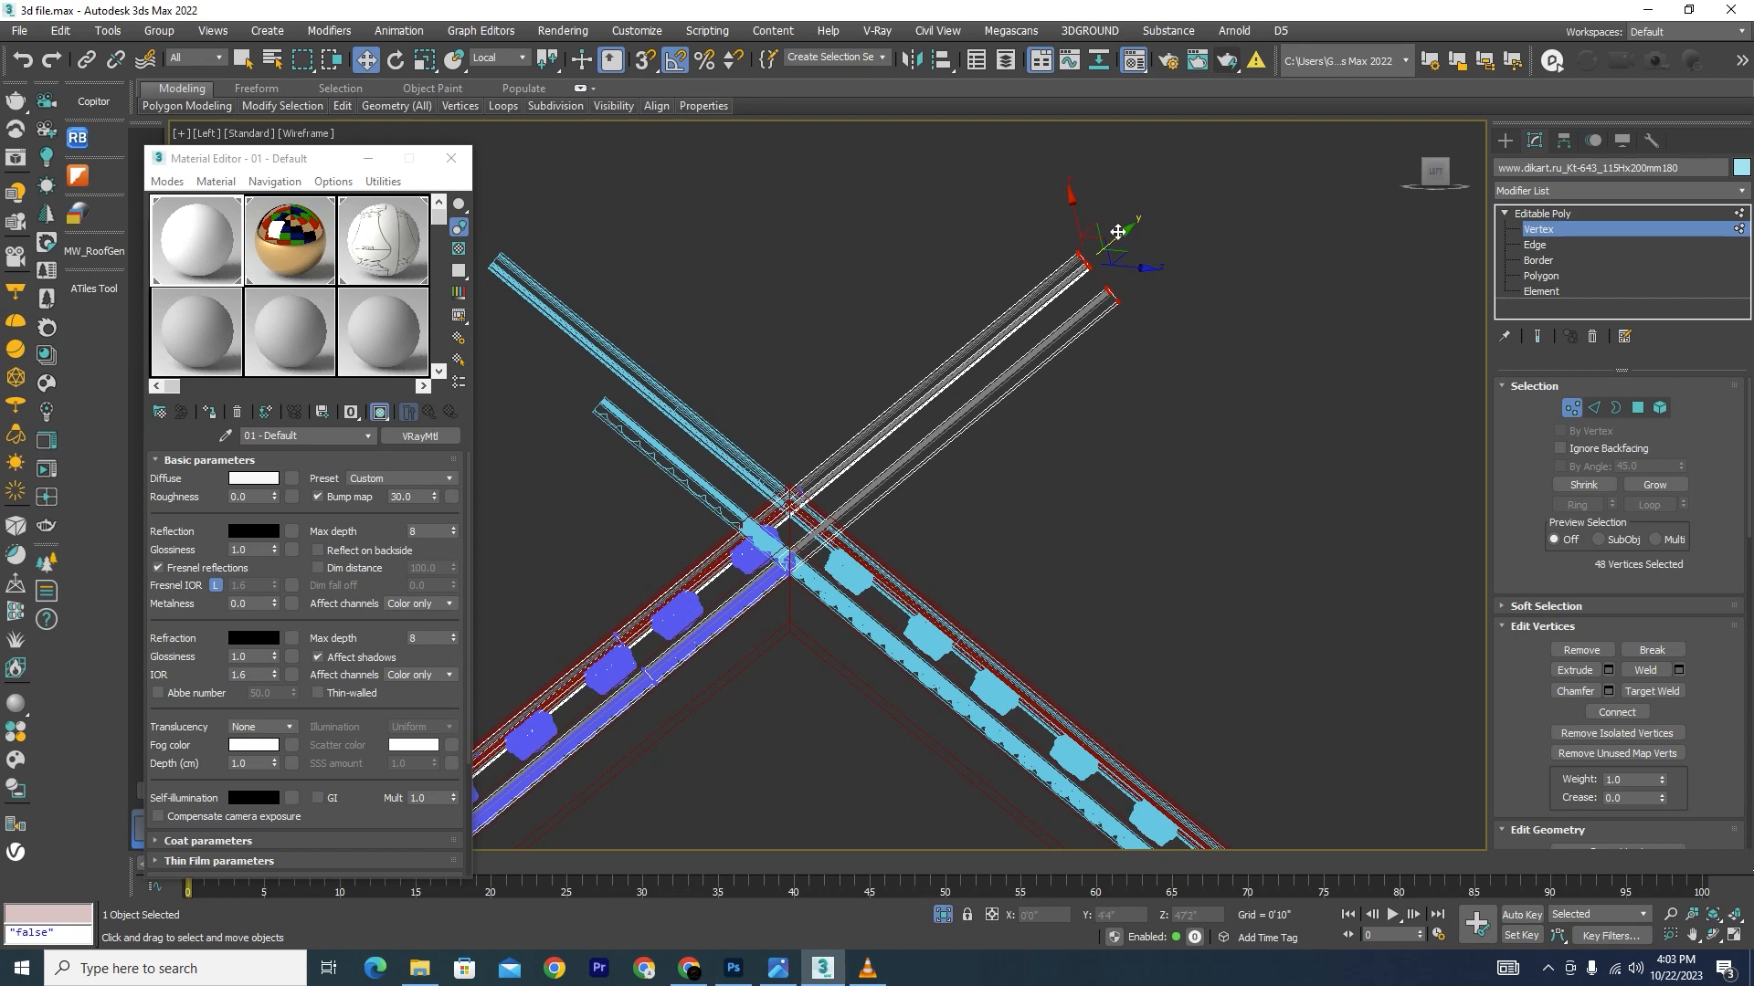
{"action": "left_click_drag", "start_coordinate": [1117, 232], "coordinate": [1053, 293]}
{"action": "scroll", "coordinate": [1122, 302], "scroll_direction": "up", "scroll_amount": 3}
{"action": "scroll", "coordinate": [1115, 299], "scroll_direction": "down", "scroll_amount": 6}
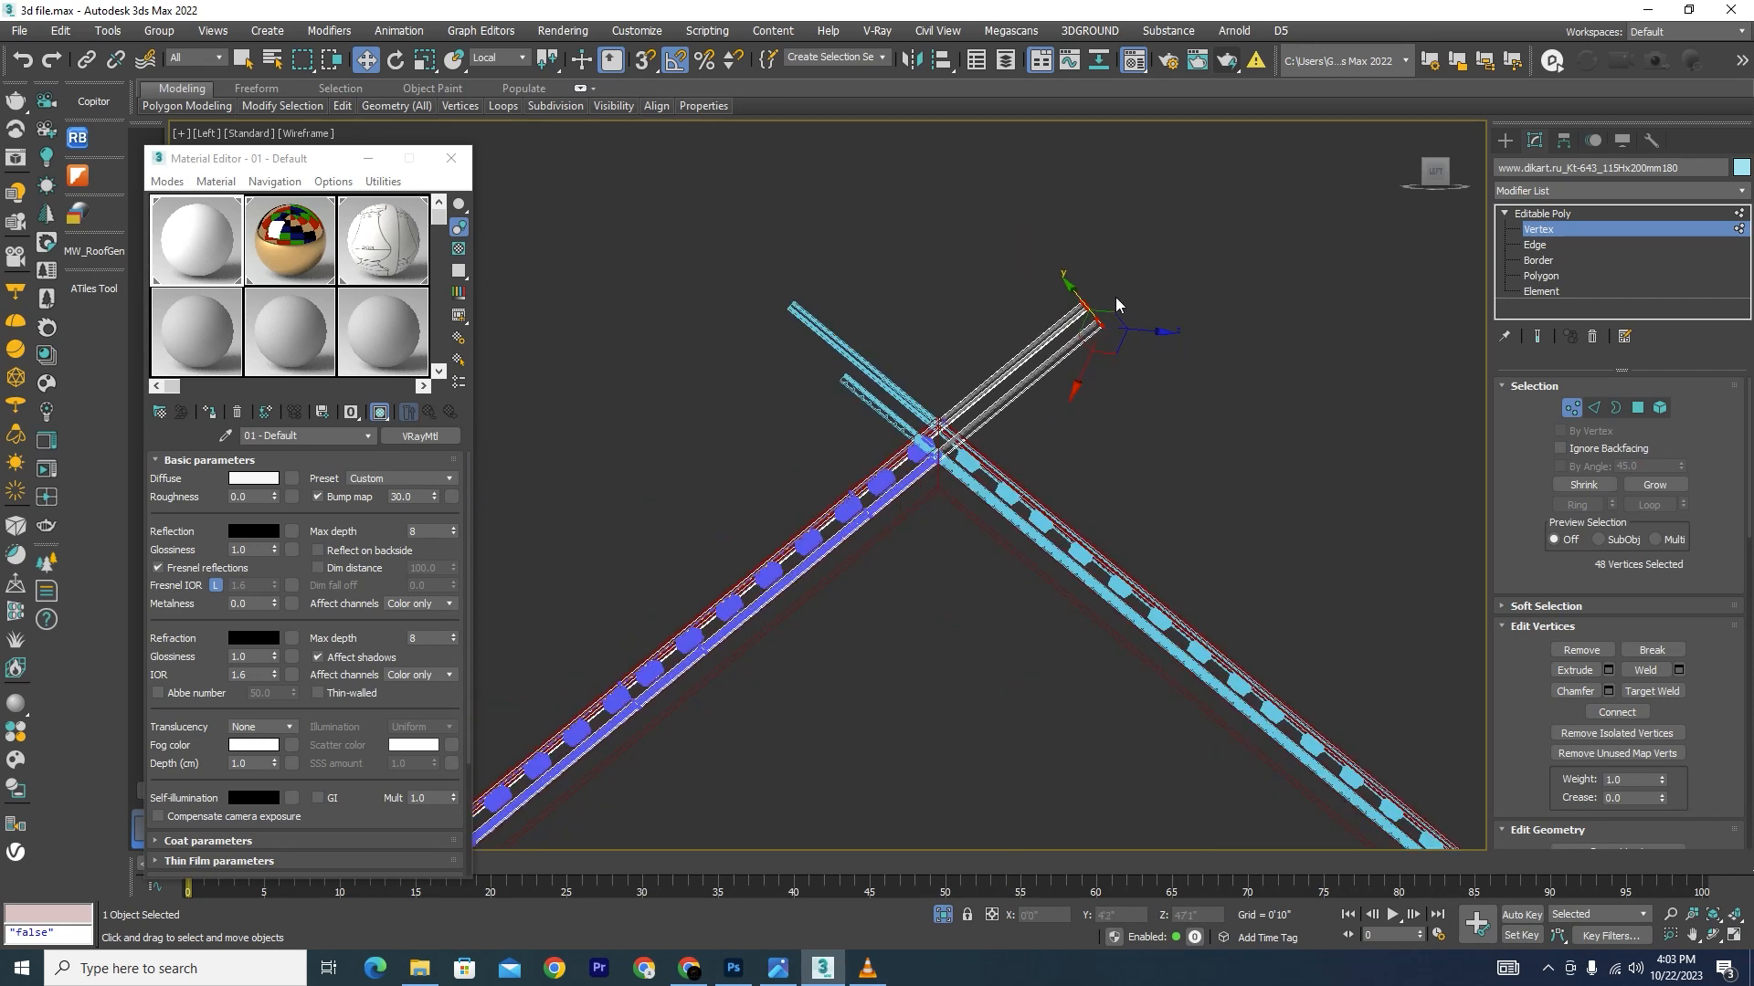
{"action": "middle_click_drag", "start_coordinate": [1115, 298], "coordinate": [1111, 380], "text": "alt"}
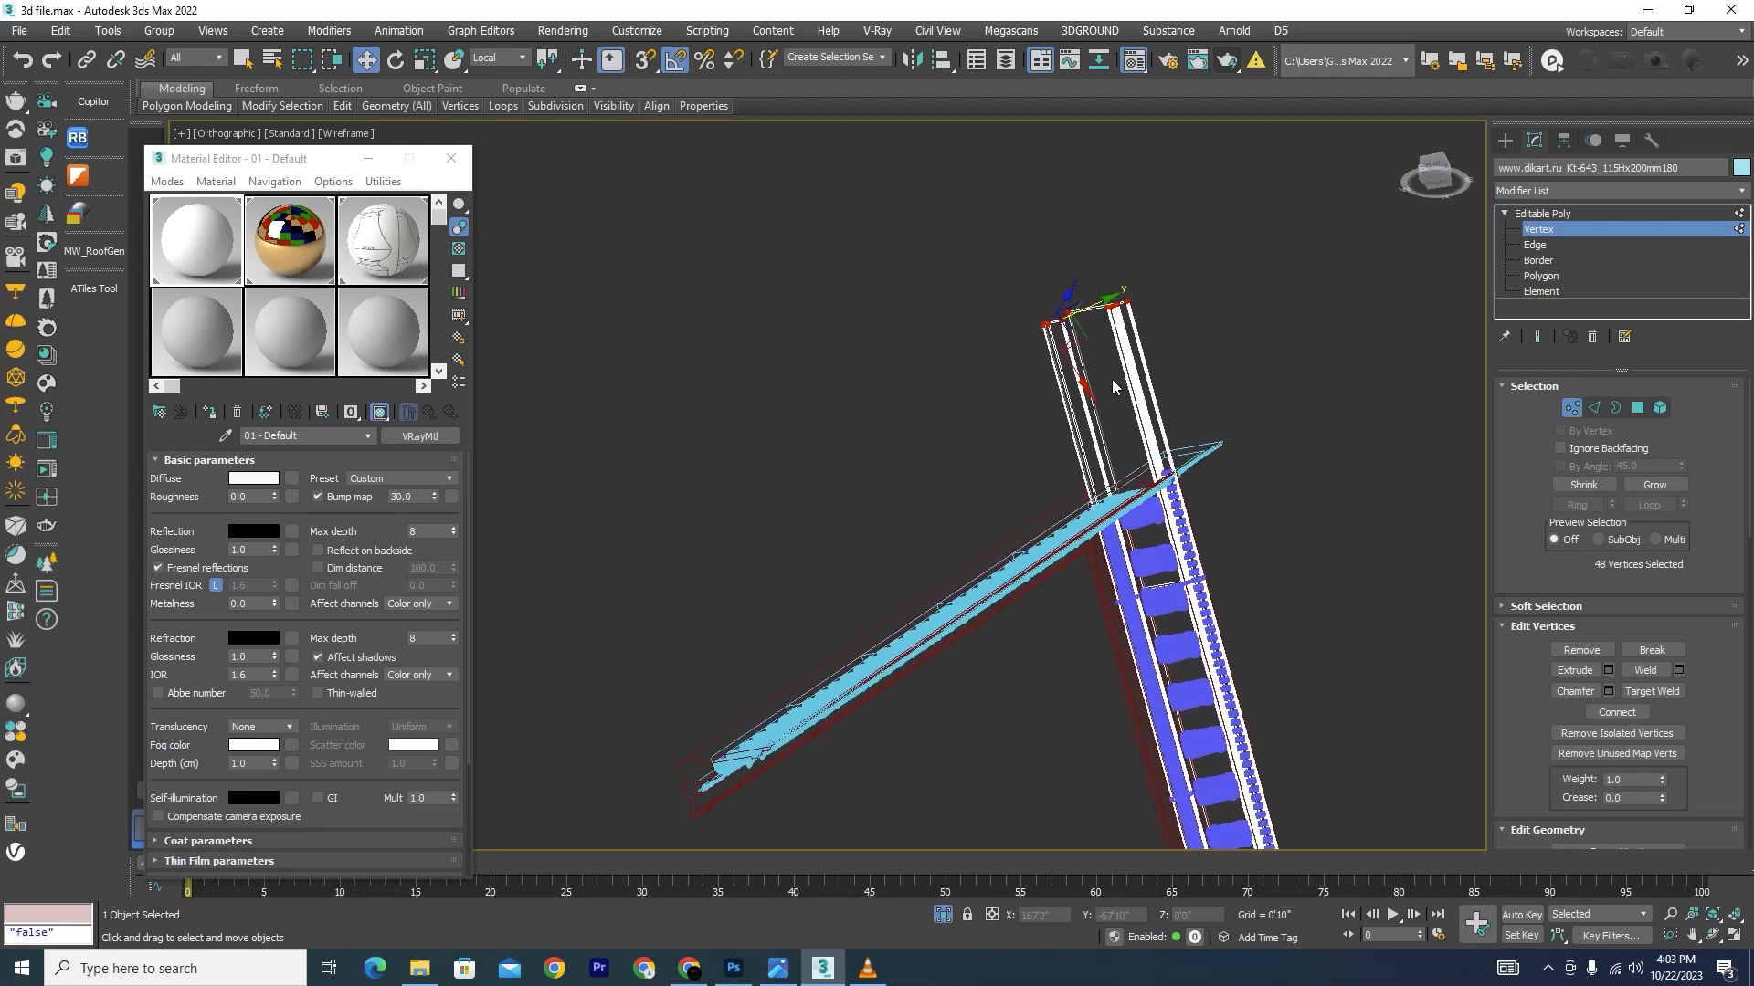
{"action": "left_click_drag", "start_coordinate": [1082, 372], "coordinate": [1098, 409]}
{"action": "key", "text": "ctrl+z"}
Step: Return to the Left view, leave vertex editing, and reselect the right-rising moulding as a whole object
{"action": "key", "text": "l"}
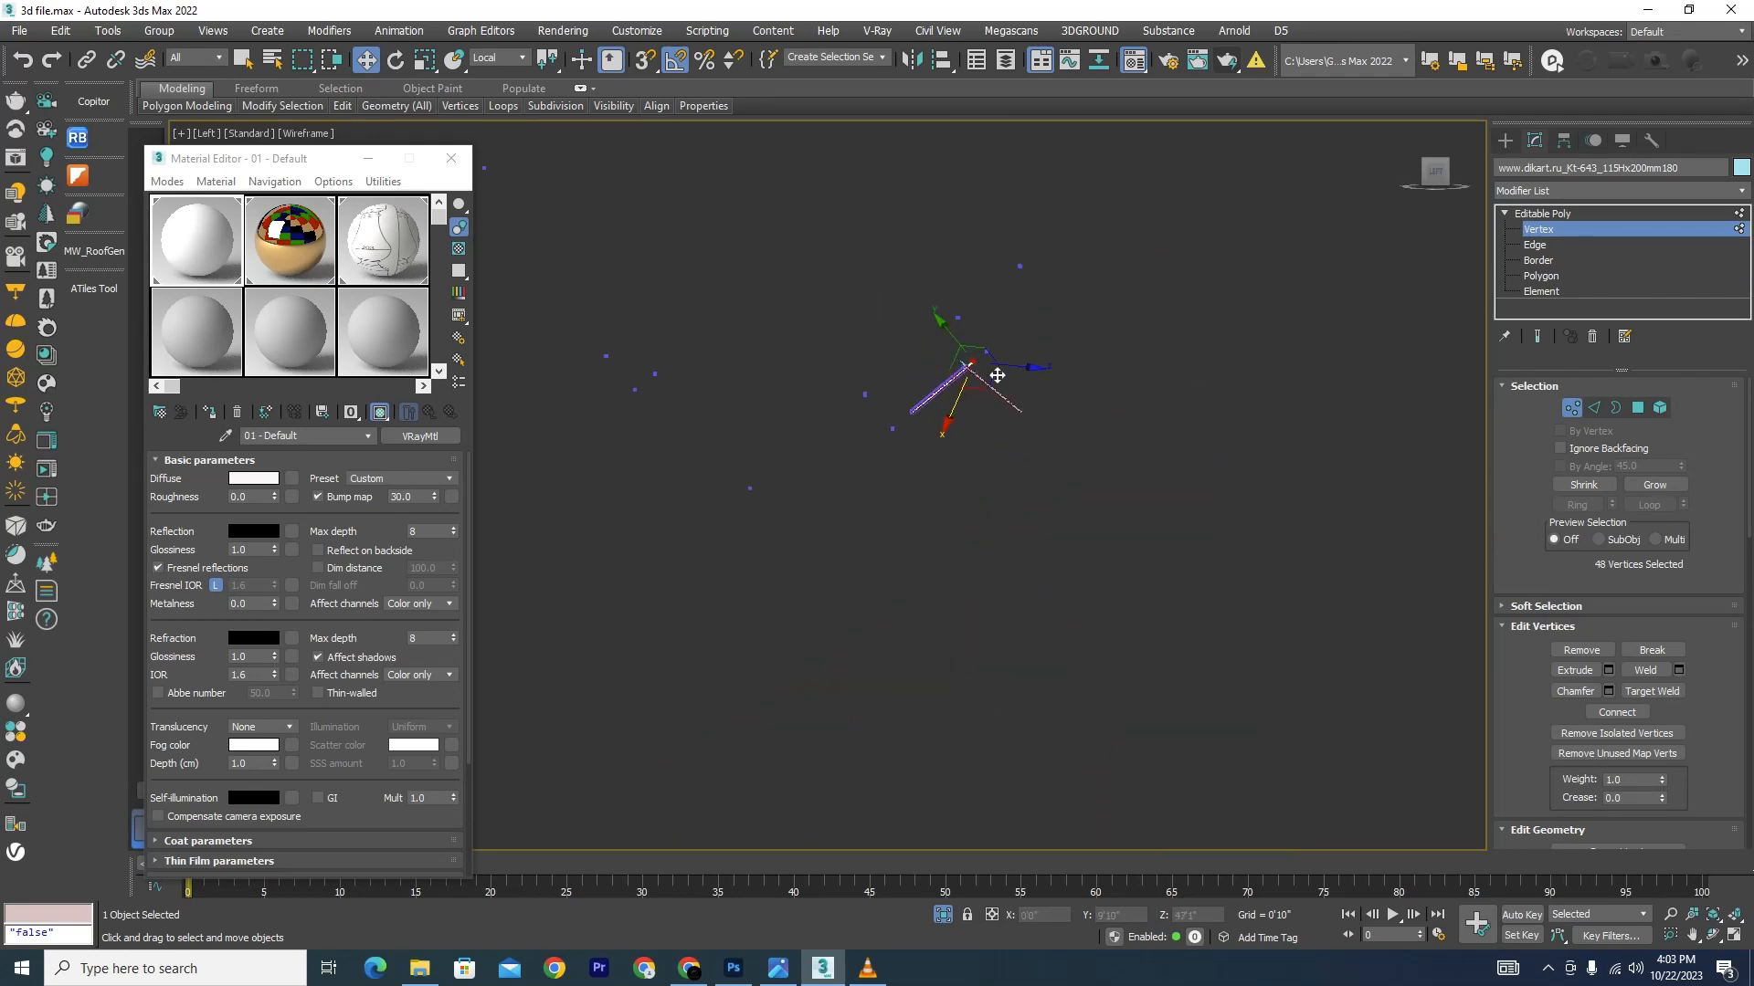
{"action": "scroll", "coordinate": [981, 351], "scroll_direction": "up", "scroll_amount": 2}
{"action": "middle_click_drag", "start_coordinate": [1032, 236], "coordinate": [1107, 573]}
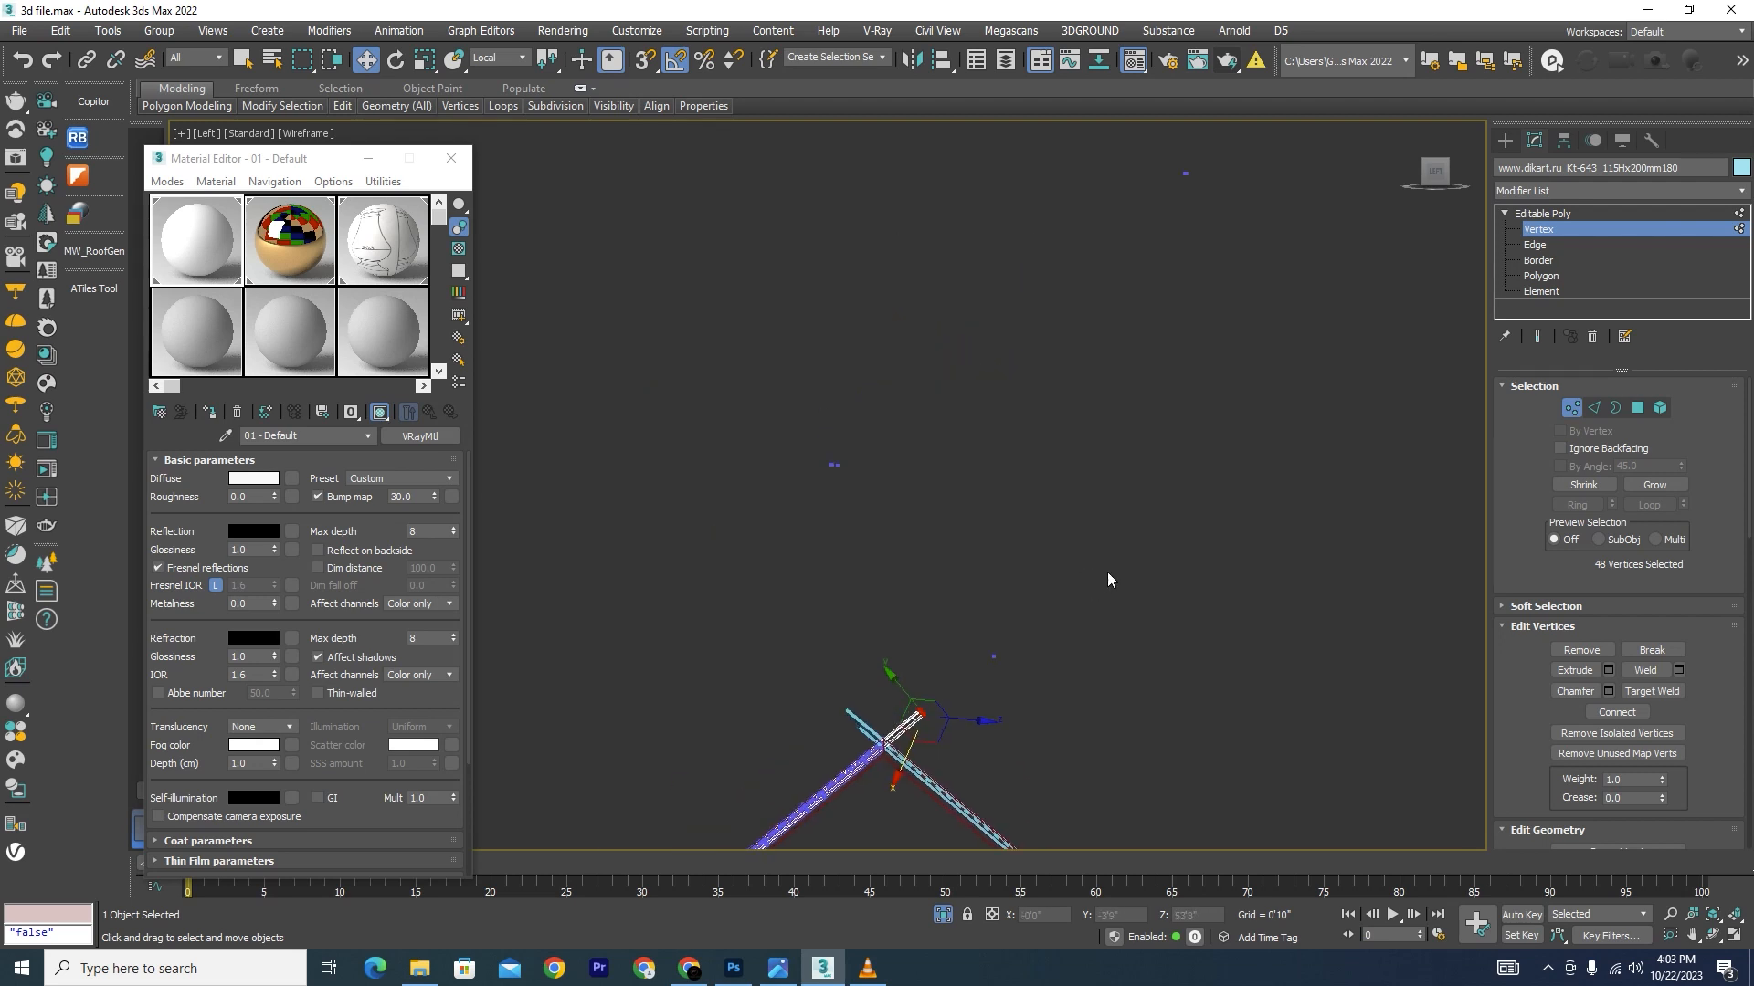
{"action": "left_click", "coordinate": [1569, 408]}
{"action": "middle_click_drag", "start_coordinate": [988, 722], "coordinate": [1072, 477]}
{"action": "left_click", "coordinate": [1078, 446]}
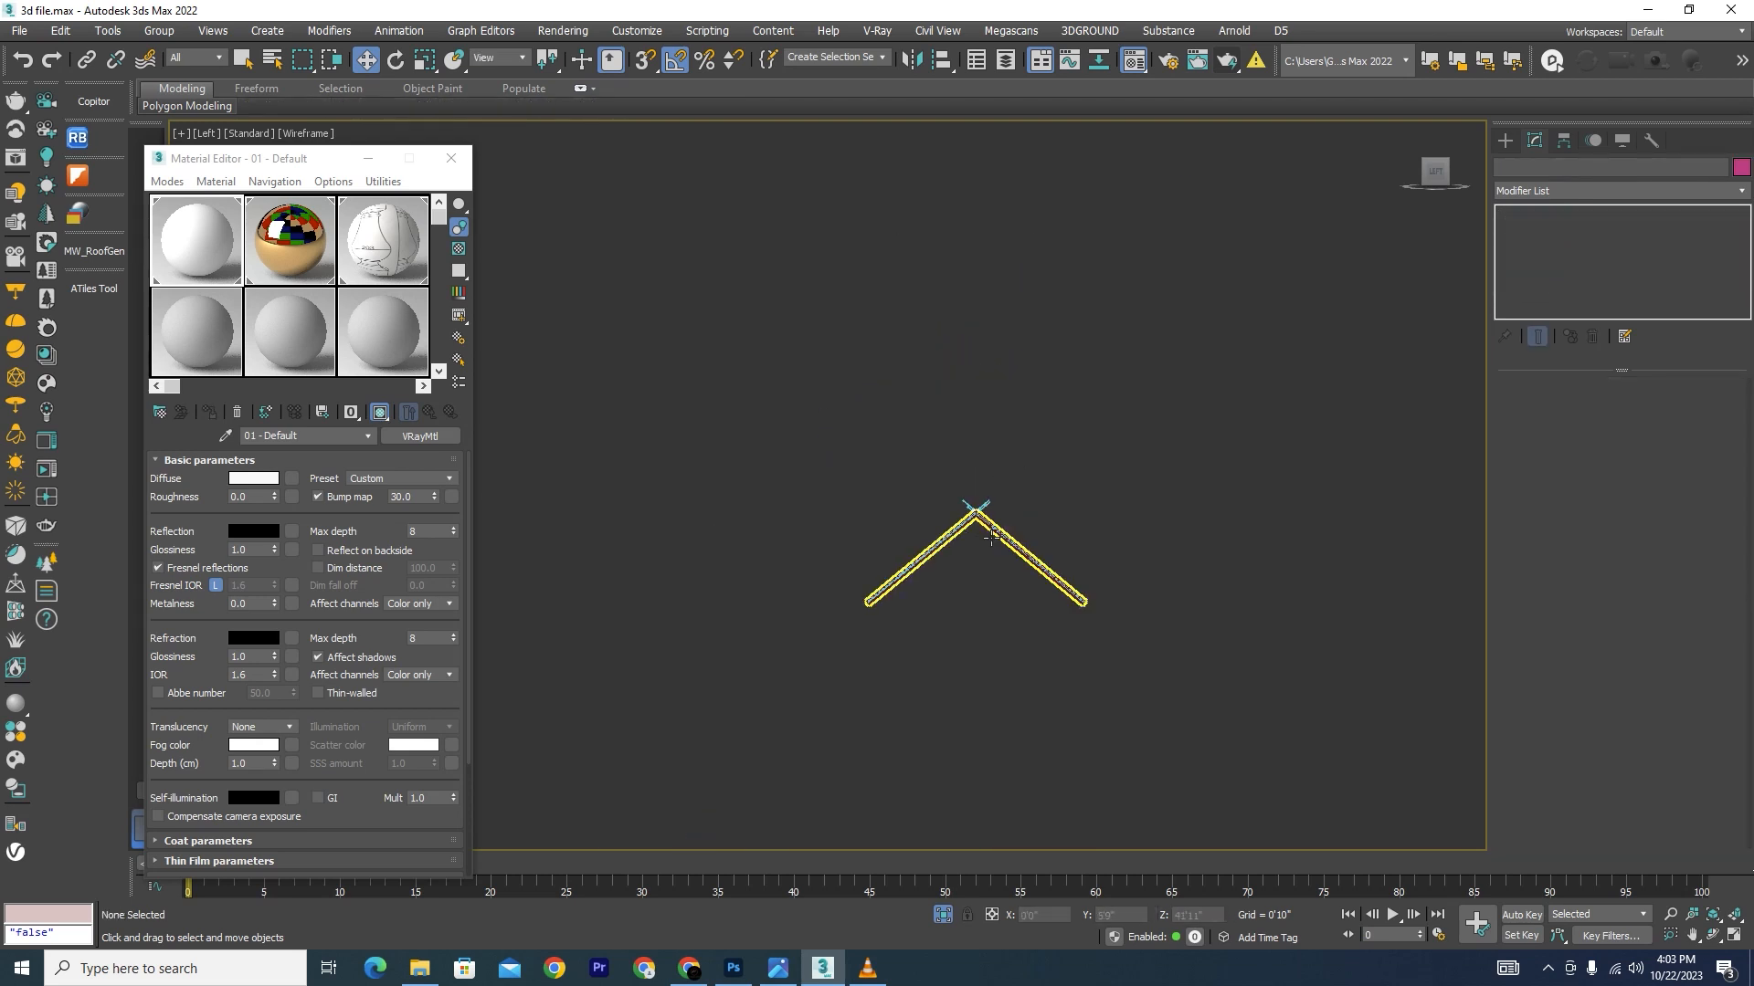
{"action": "scroll", "coordinate": [950, 499], "scroll_direction": "up", "scroll_amount": 8}
{"action": "middle_click_drag", "start_coordinate": [1370, 476], "coordinate": [1082, 425]}
{"action": "left_click", "coordinate": [1020, 439]}
{"action": "scroll", "coordinate": [968, 475], "scroll_direction": "down", "scroll_amount": 5}
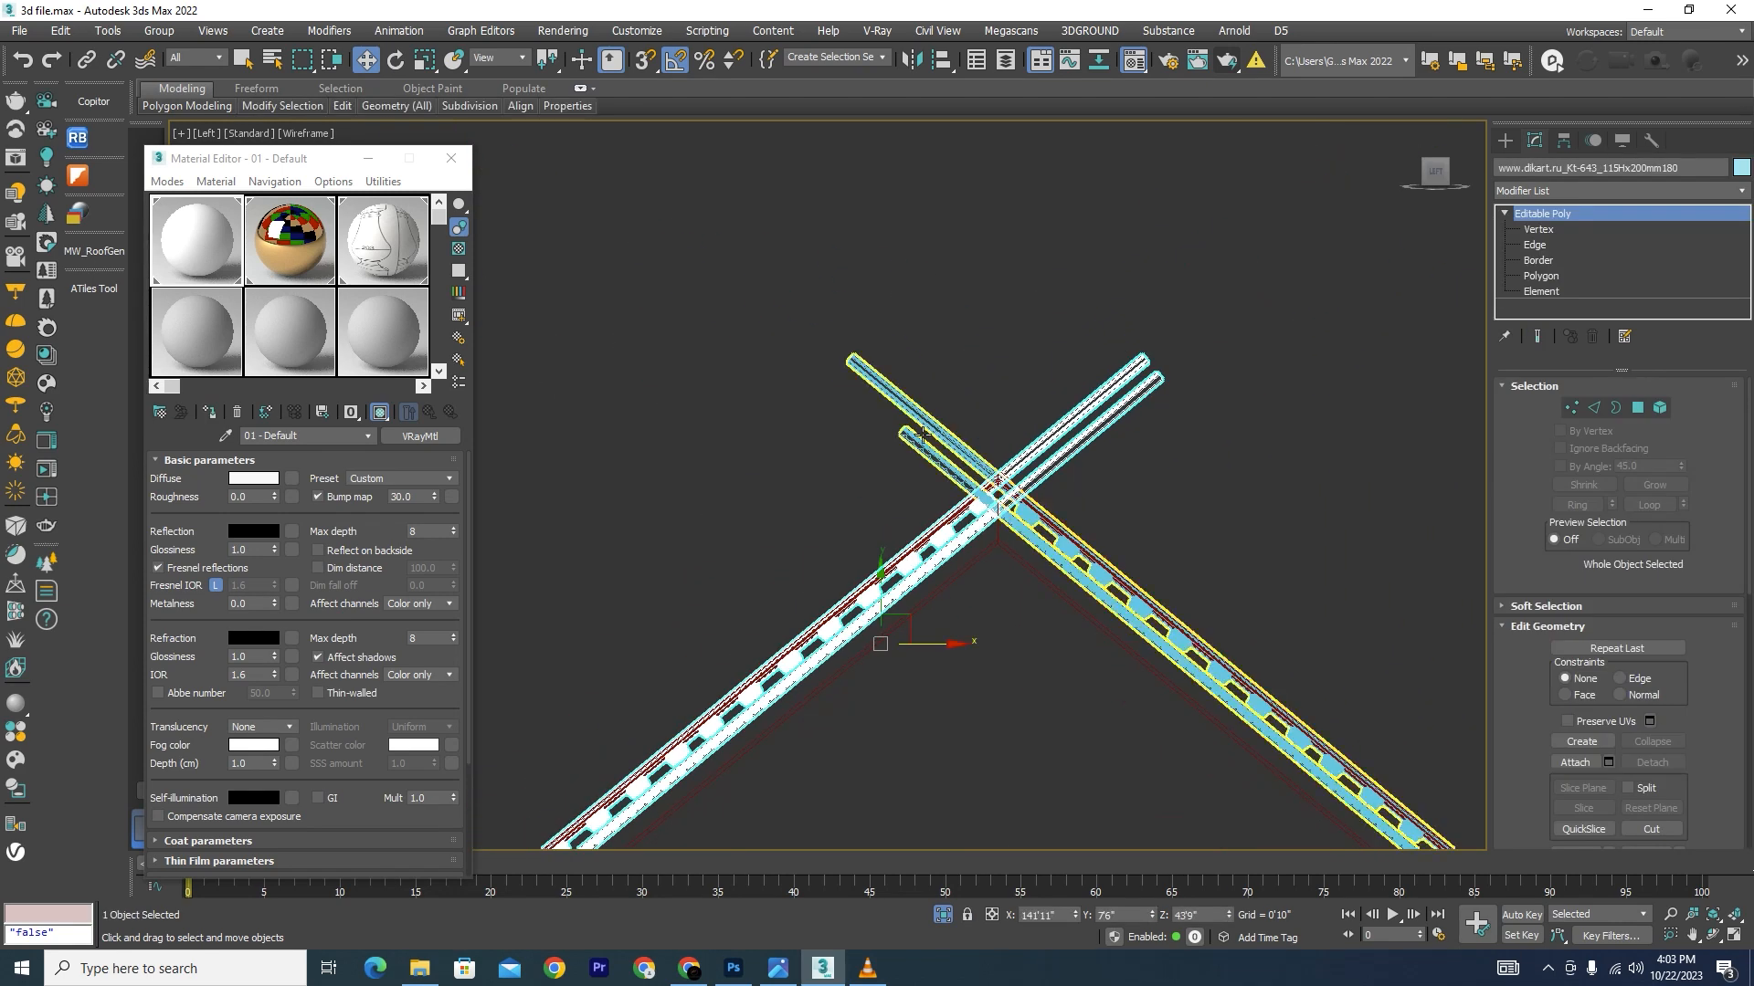
Step: Check the ridge crossing in shaded display, and isolate both gable mouldings from the roof in wireframe
{"action": "scroll", "coordinate": [945, 502], "scroll_direction": "up", "scroll_amount": 6}
{"action": "left_click", "coordinate": [945, 502]}
{"action": "key", "text": "F3"}
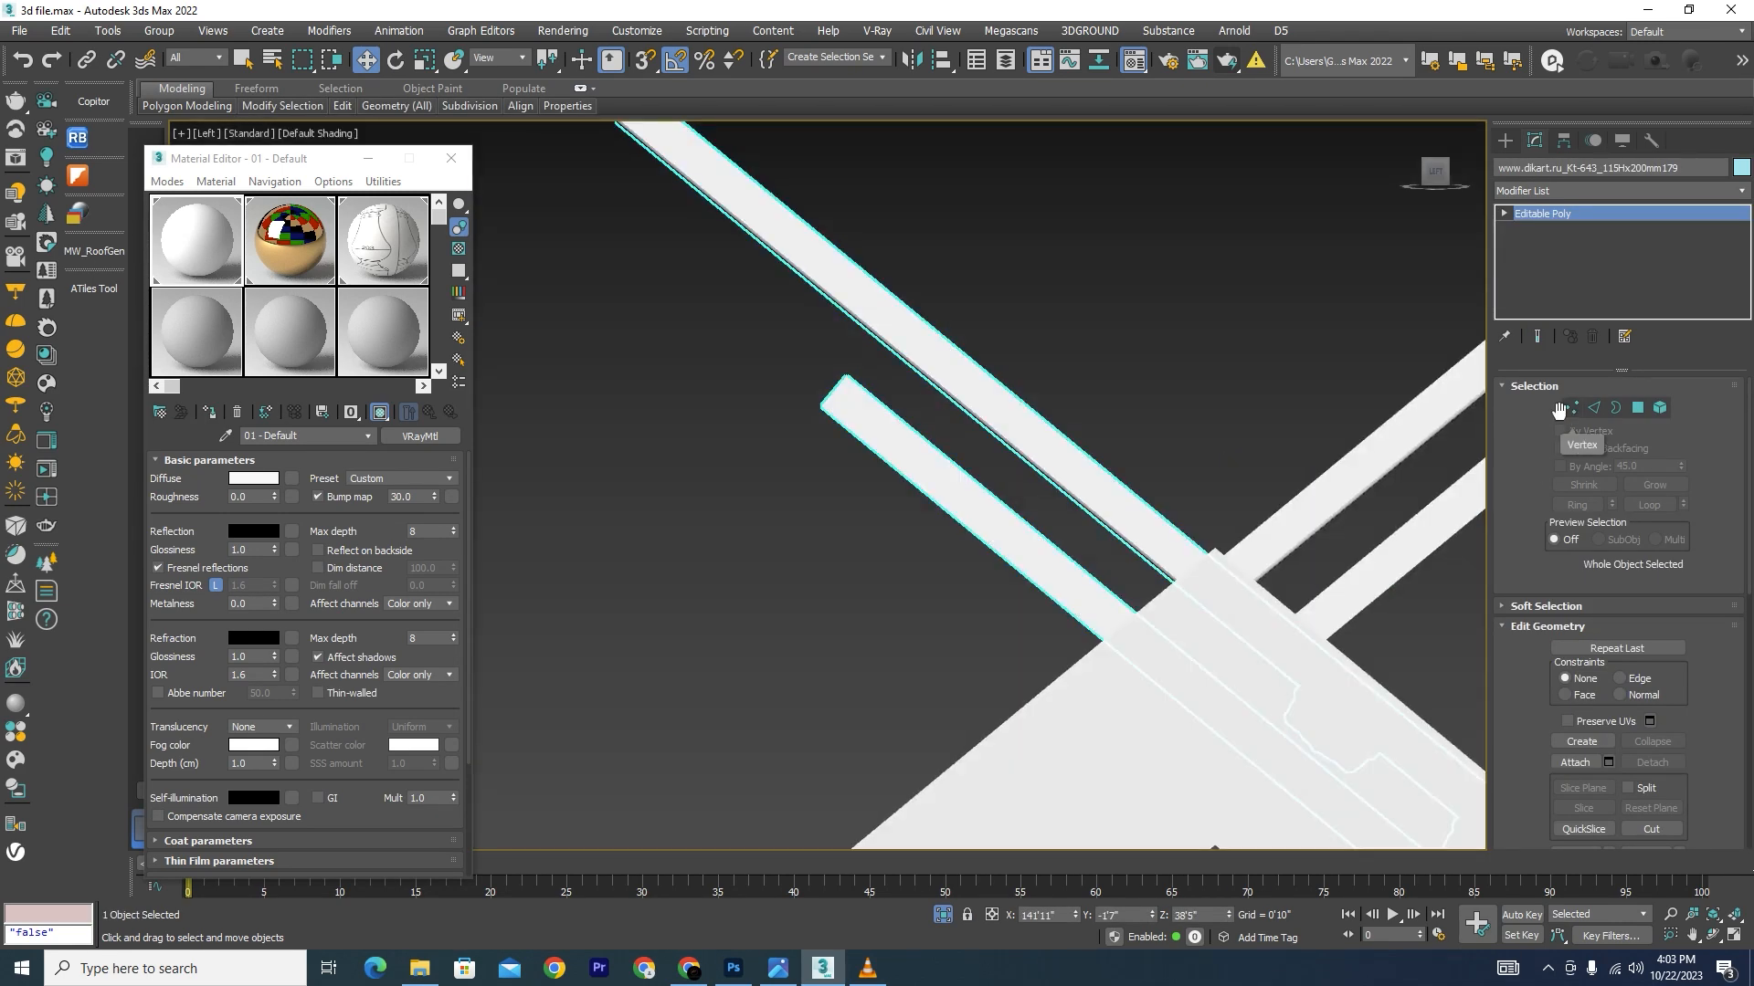
{"action": "scroll", "coordinate": [1048, 418], "scroll_direction": "down", "scroll_amount": 6}
{"action": "left_click", "coordinate": [1038, 687]}
{"action": "key", "text": "F3"}
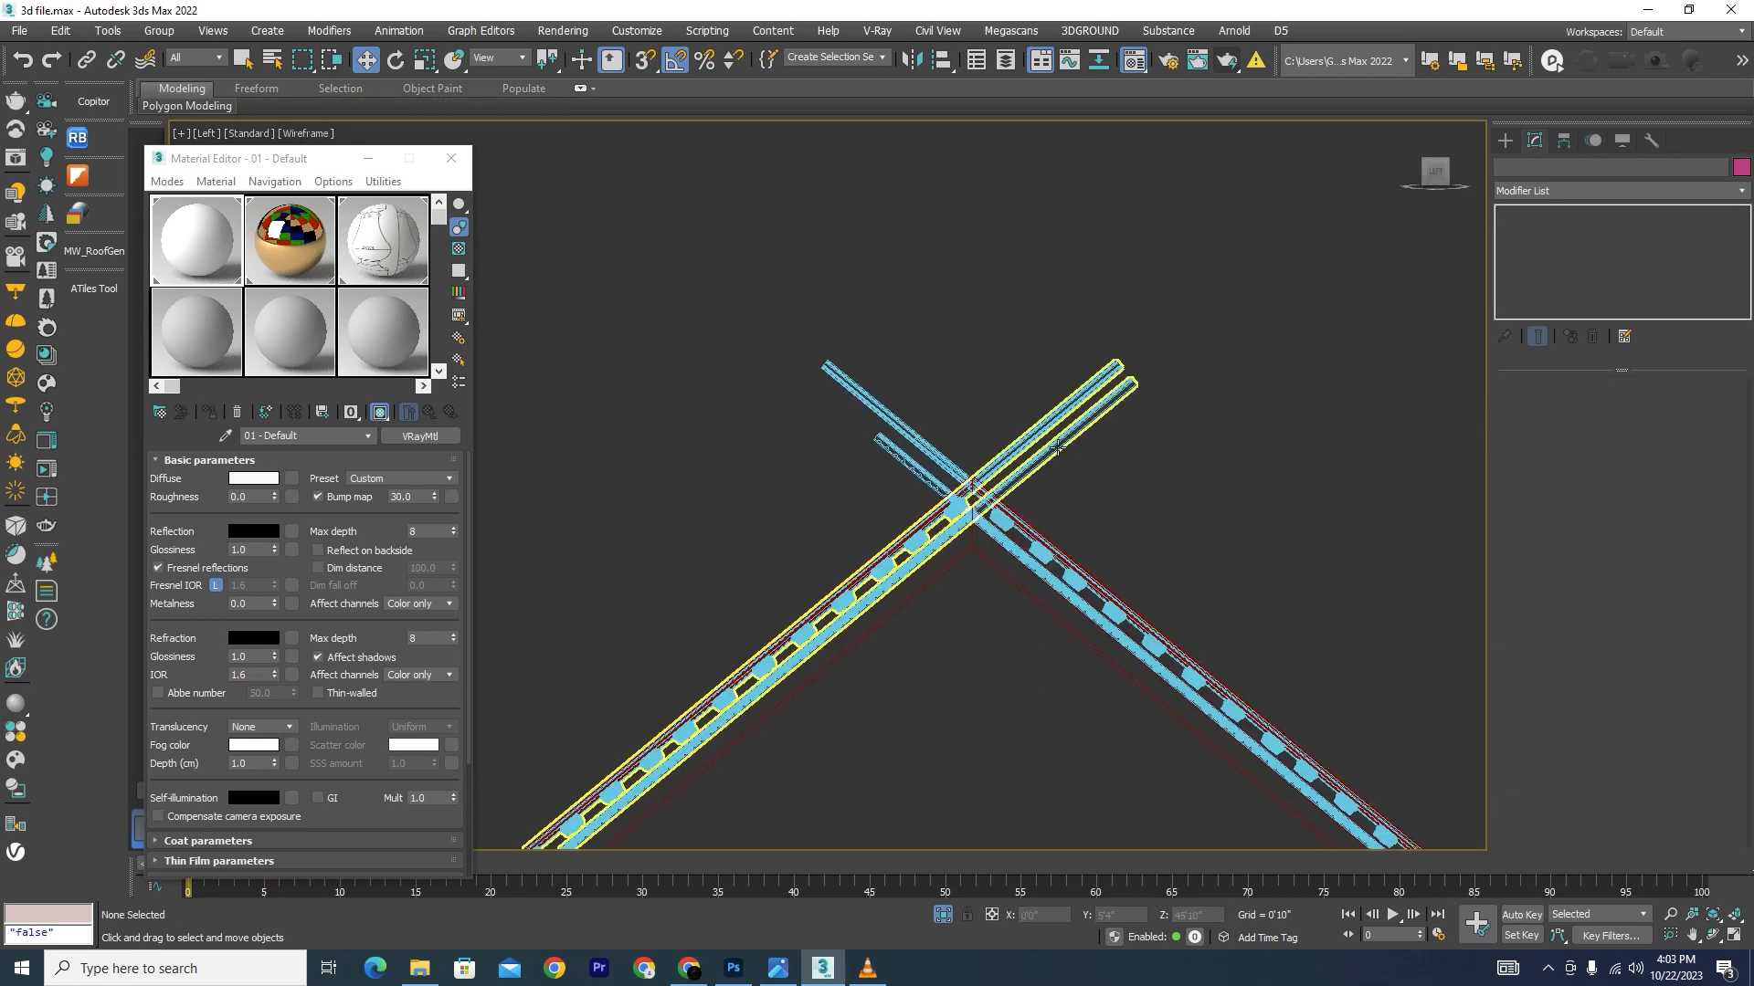
{"action": "left_click", "coordinate": [895, 449]}
{"action": "left_click", "coordinate": [895, 444], "text": "ctrl"}
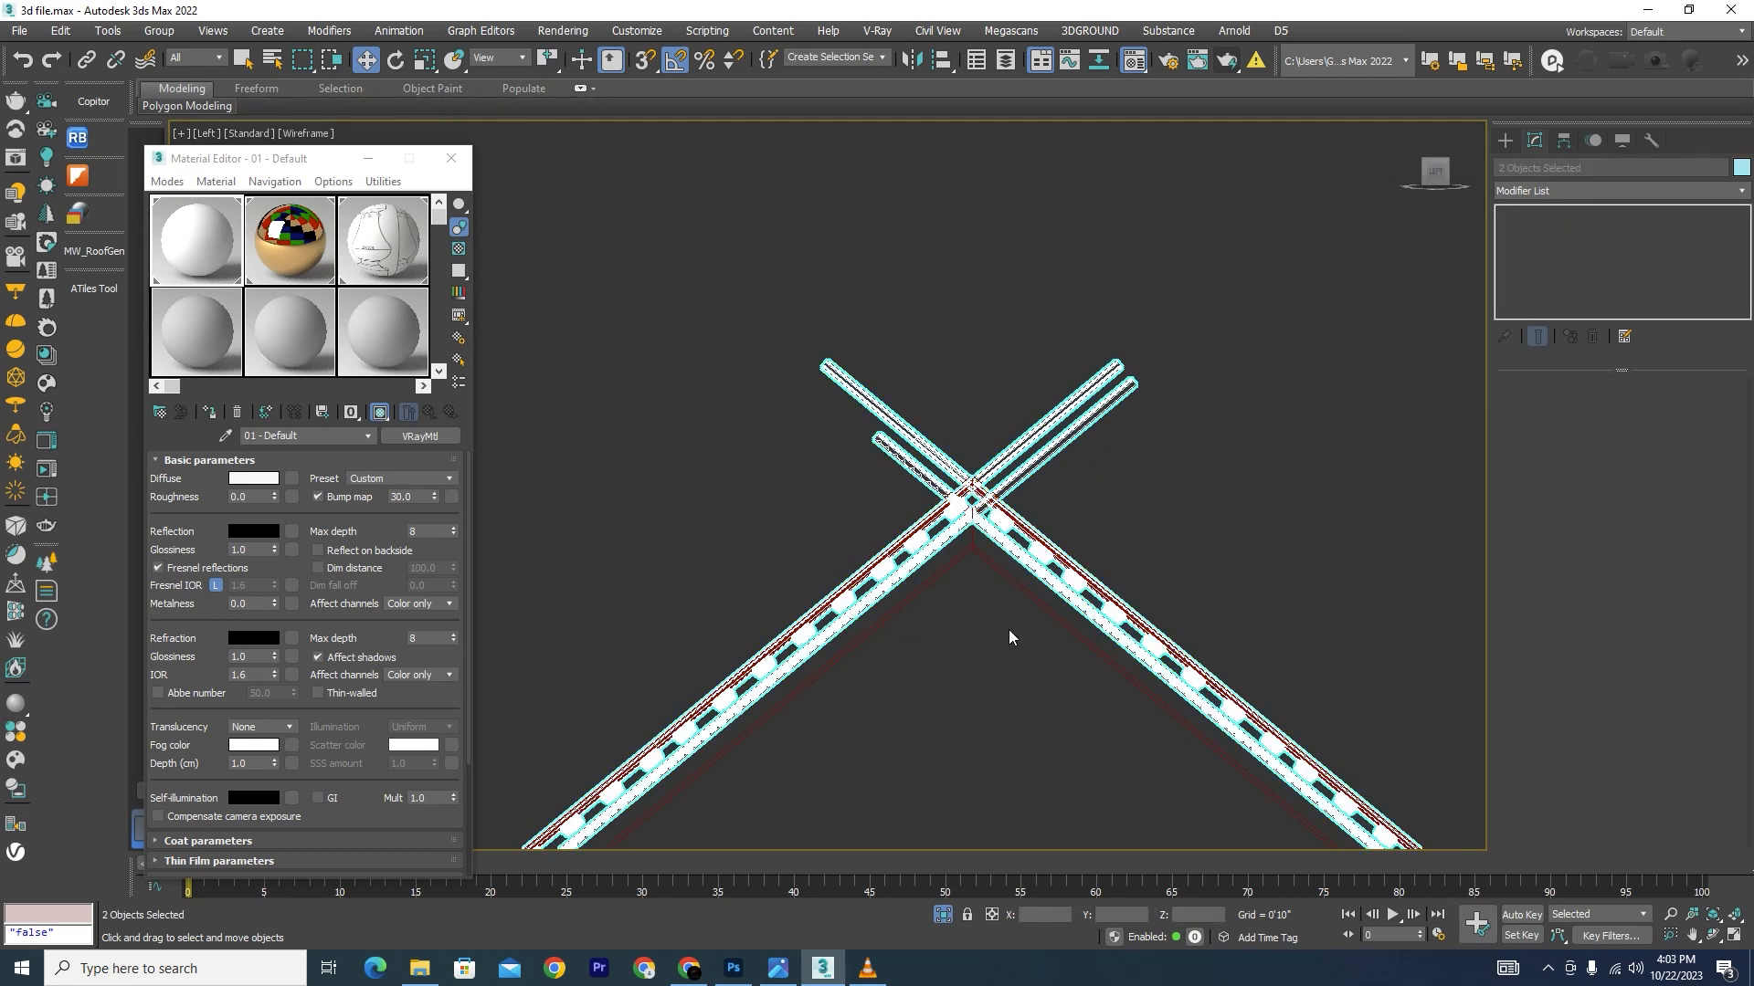
{"action": "left_click", "coordinate": [945, 913]}
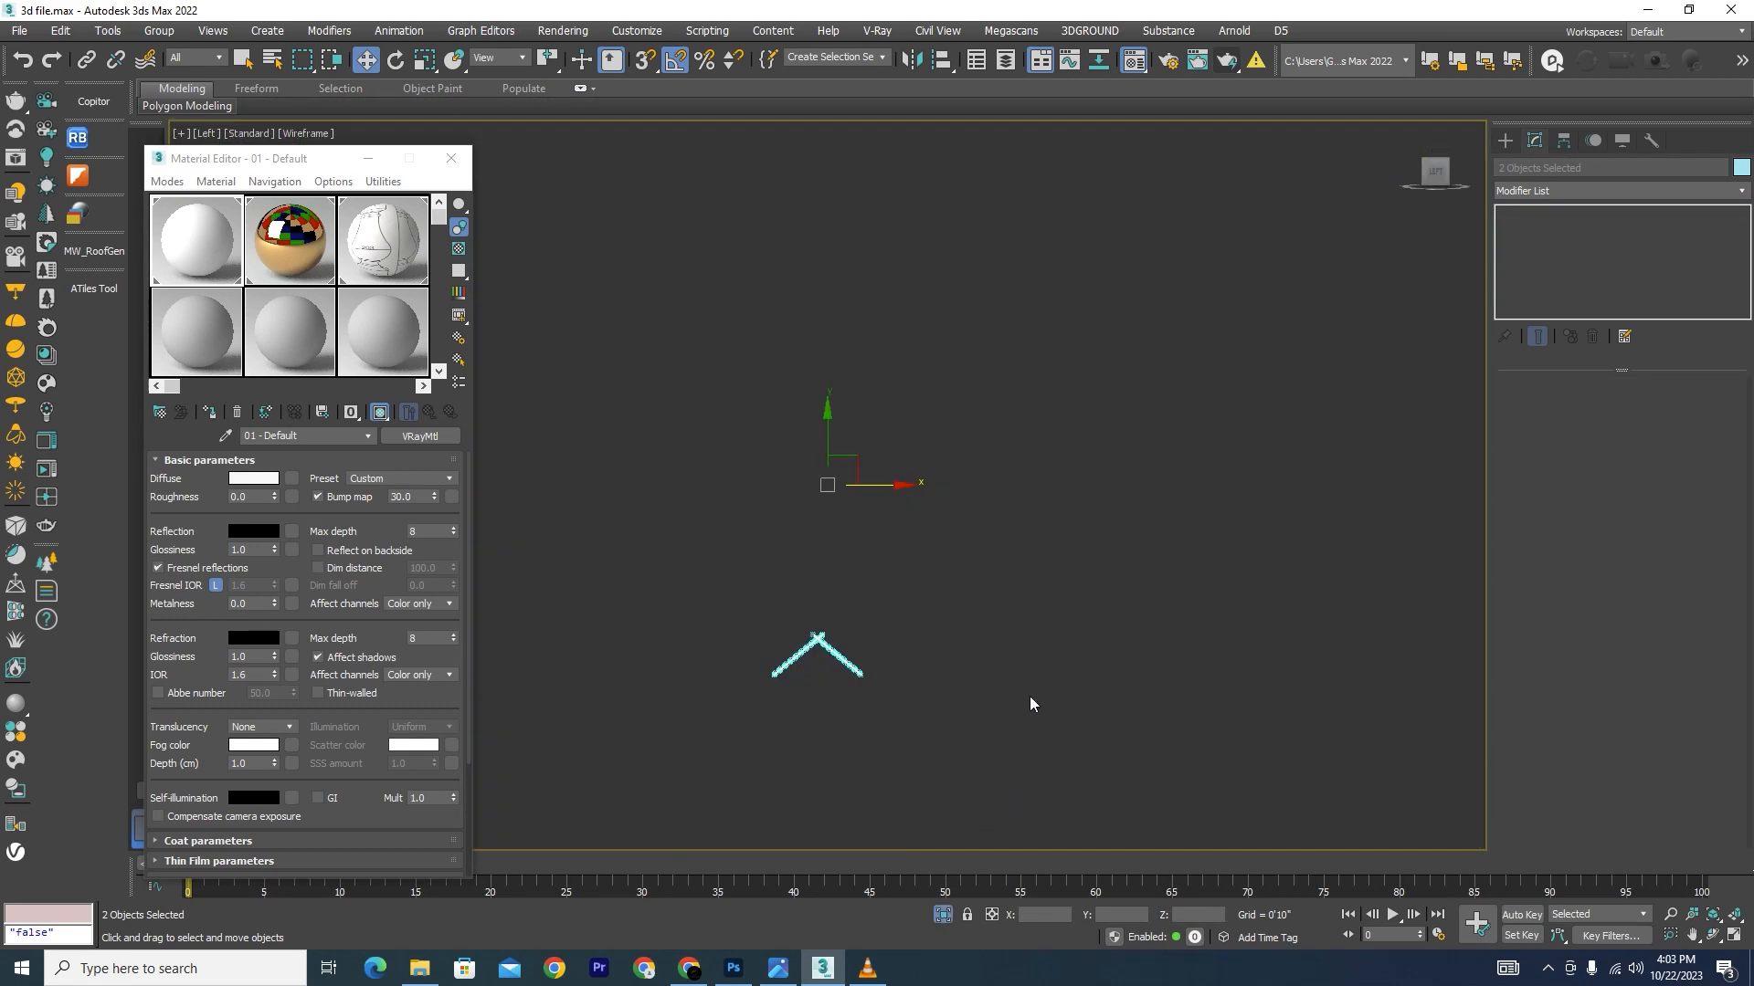
Step: Select the right-rising moulding and pick polygons on its upper strip beyond the ridge crossing
{"action": "scroll", "coordinate": [816, 667], "scroll_direction": "up", "scroll_amount": 3}
{"action": "scroll", "coordinate": [858, 587], "scroll_direction": "up", "scroll_amount": 3}
{"action": "left_click", "coordinate": [874, 729]}
{"action": "scroll", "coordinate": [873, 647], "scroll_direction": "up", "scroll_amount": 4}
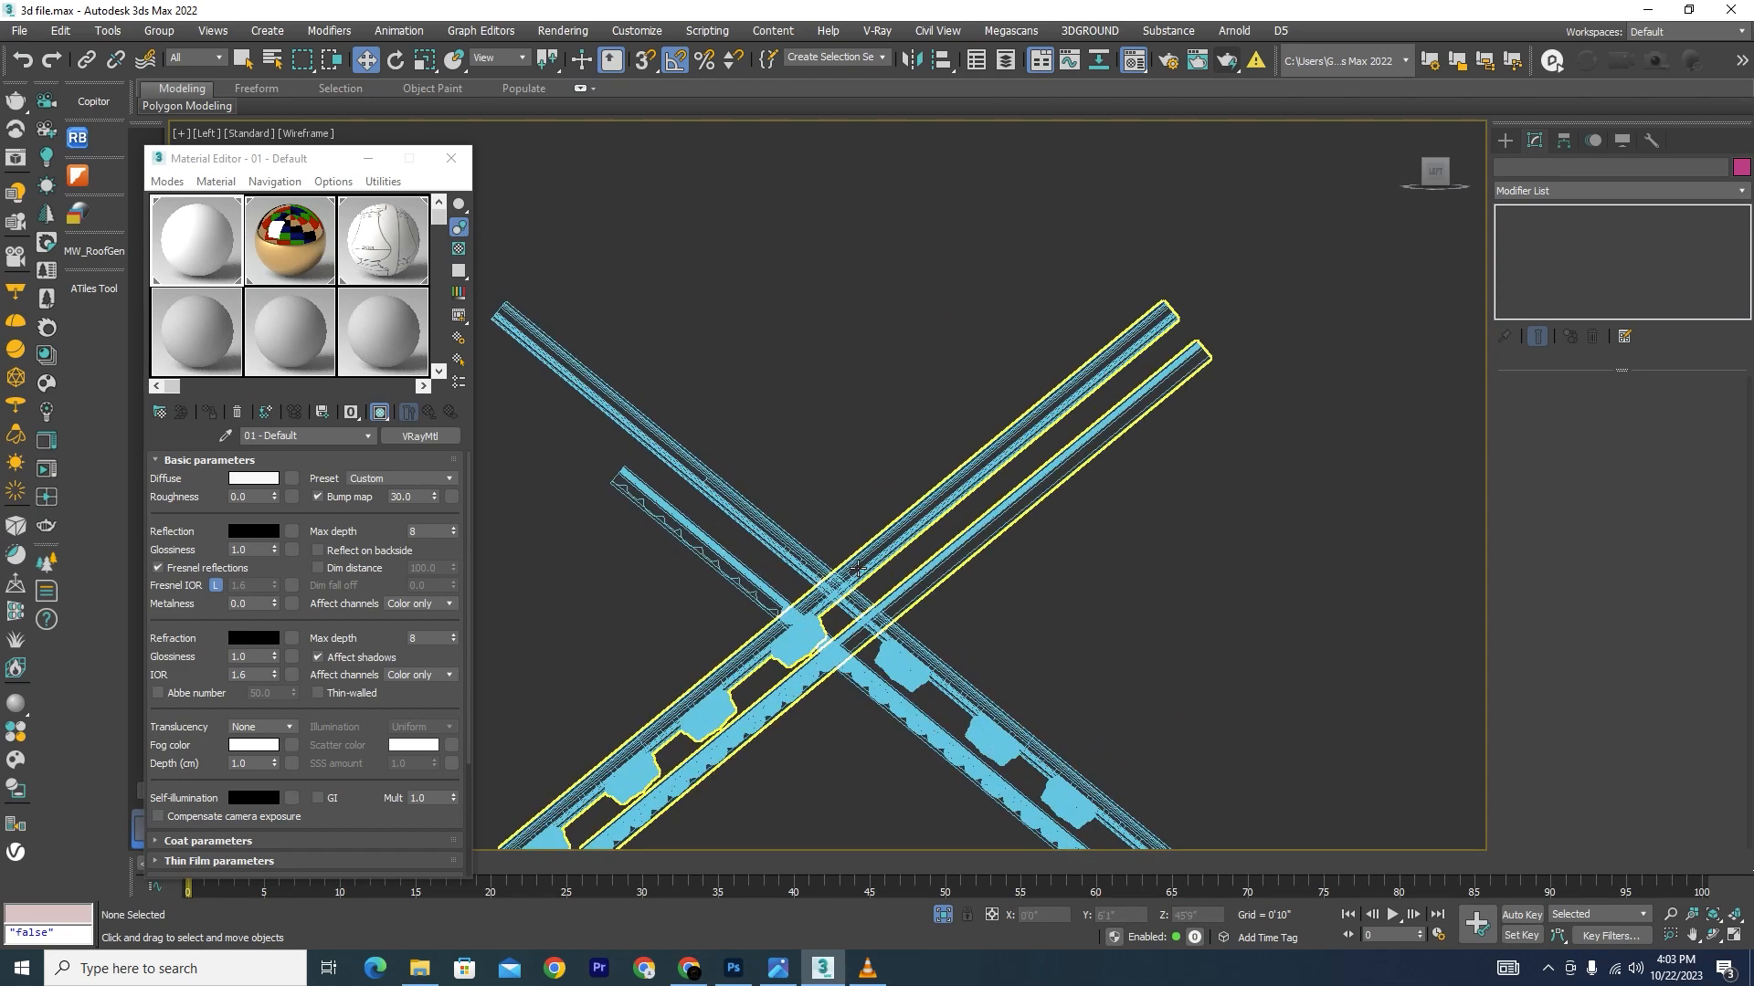
{"action": "left_click", "coordinate": [874, 645]}
{"action": "scroll", "coordinate": [924, 598], "scroll_direction": "up", "scroll_amount": 3}
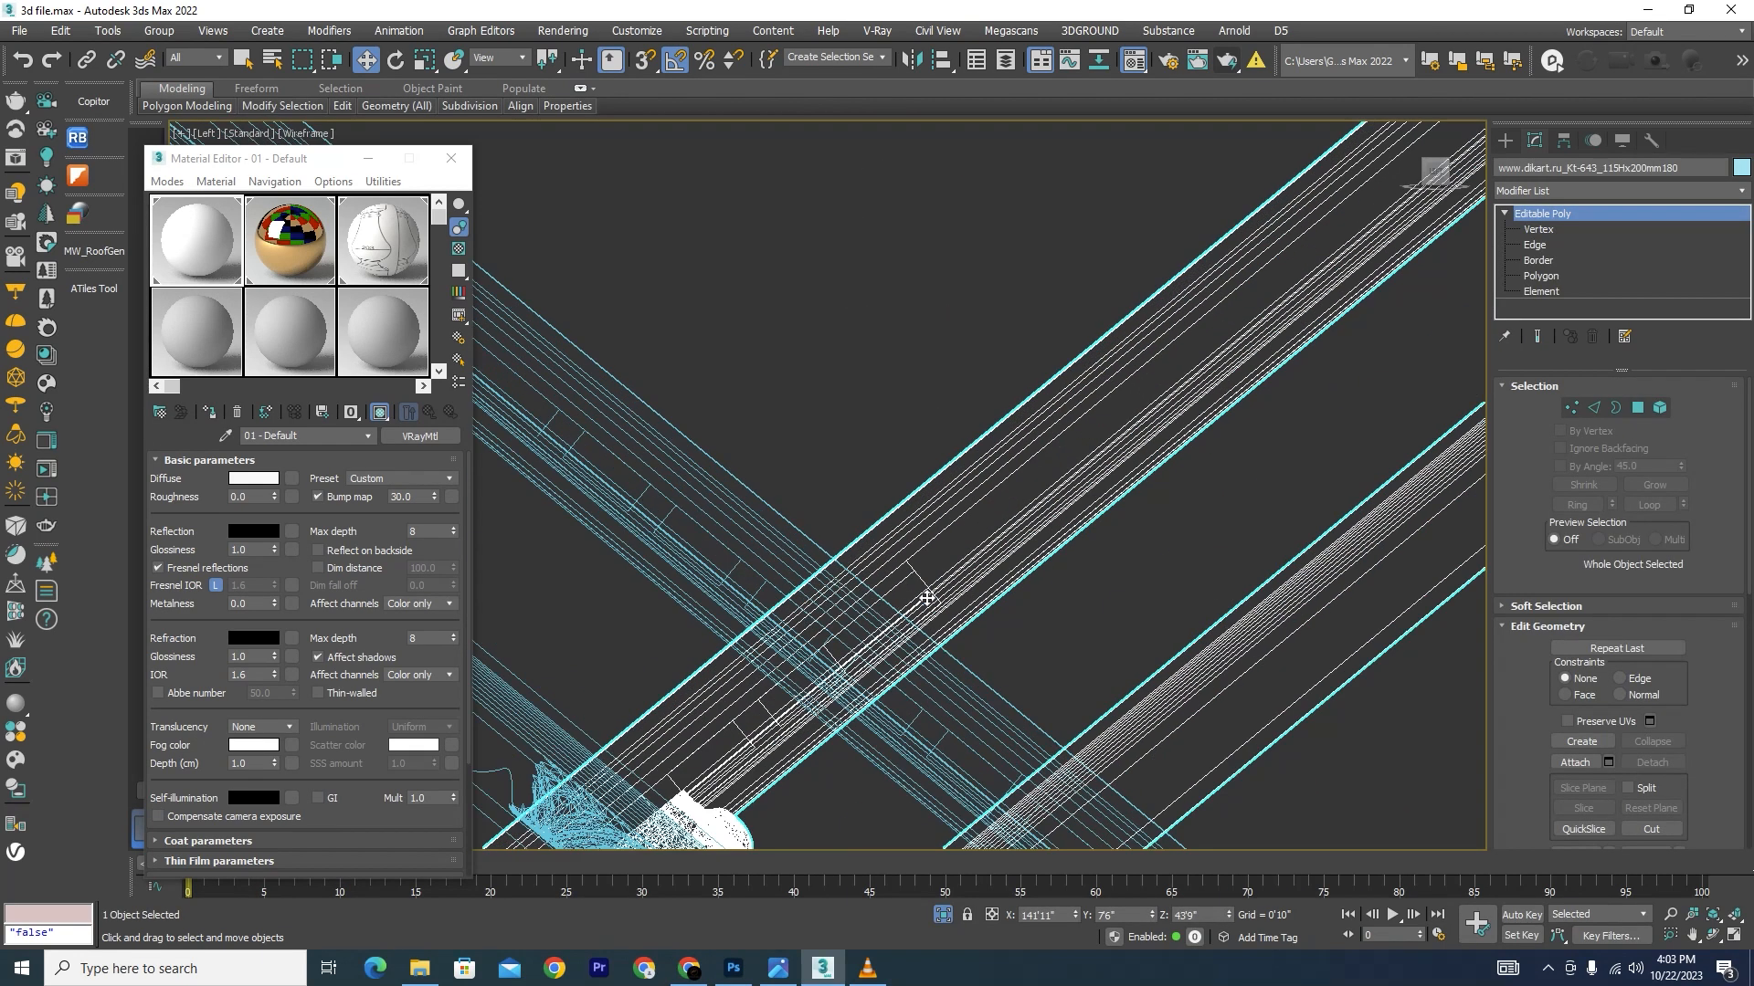
{"action": "left_click", "coordinate": [1639, 408]}
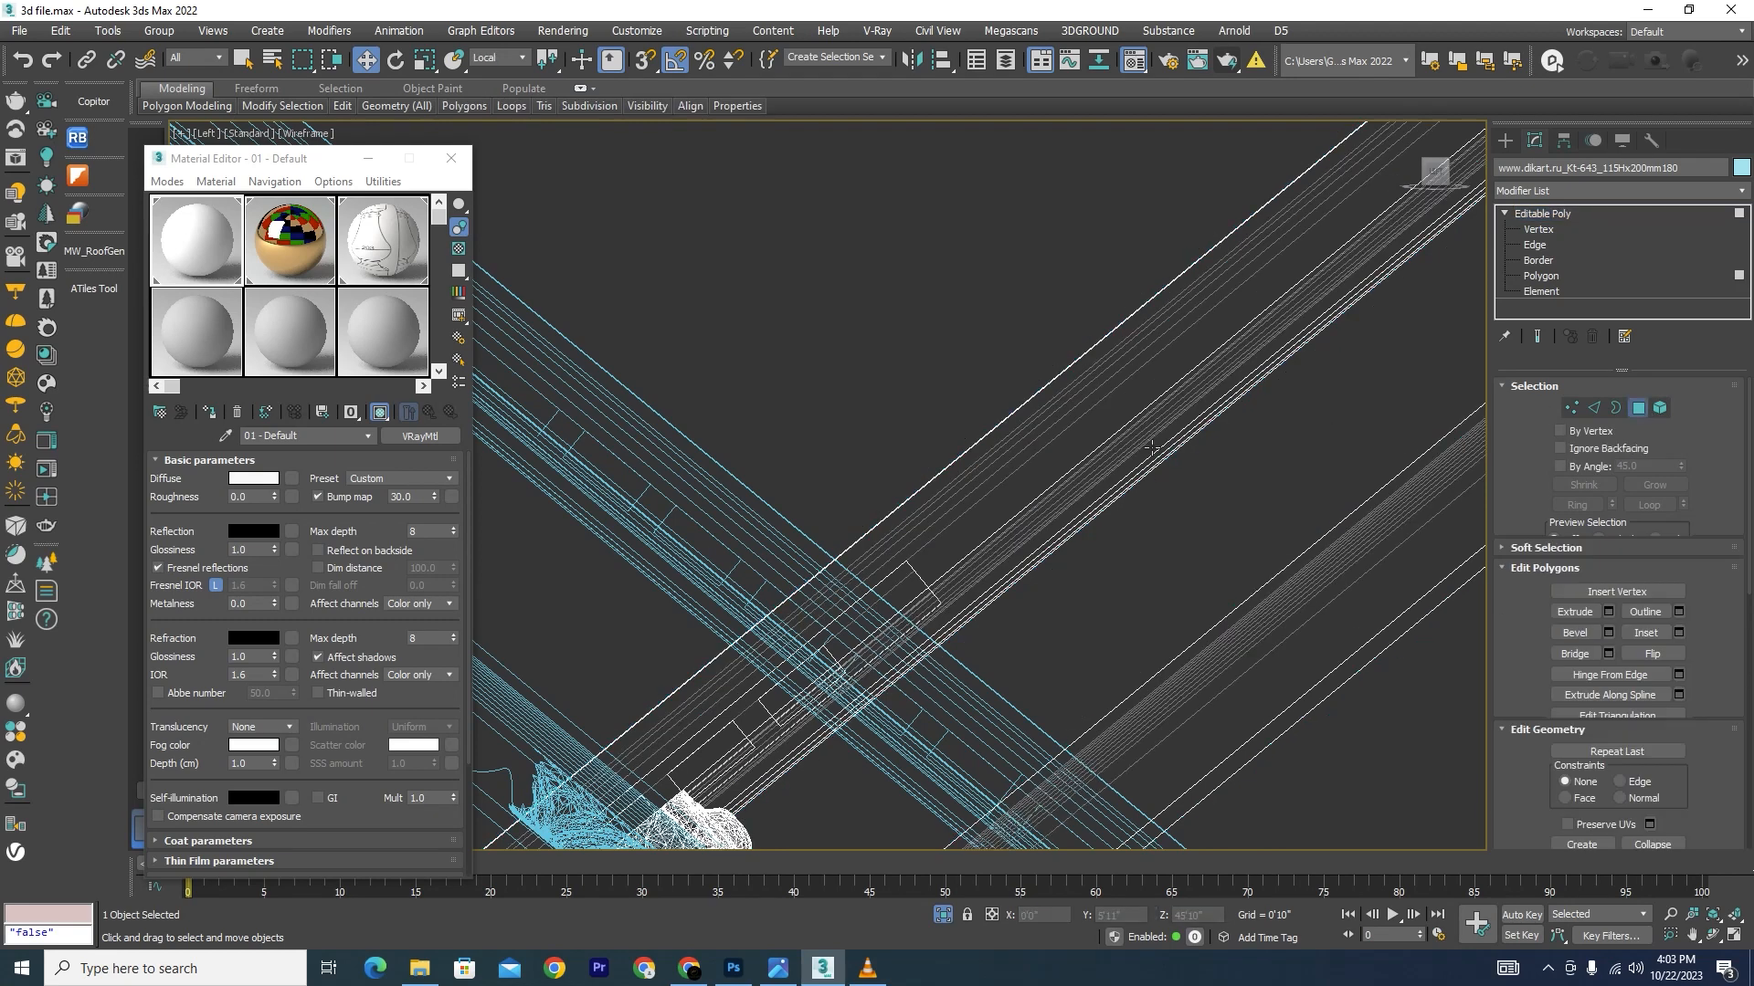
{"action": "left_click_drag", "start_coordinate": [1153, 528], "coordinate": [1028, 362]}
Step: Examine the grouped moulding on the side gable at its apex and at its lower end above the cornice
{"action": "scroll", "coordinate": [1028, 361], "scroll_direction": "down", "scroll_amount": 5}
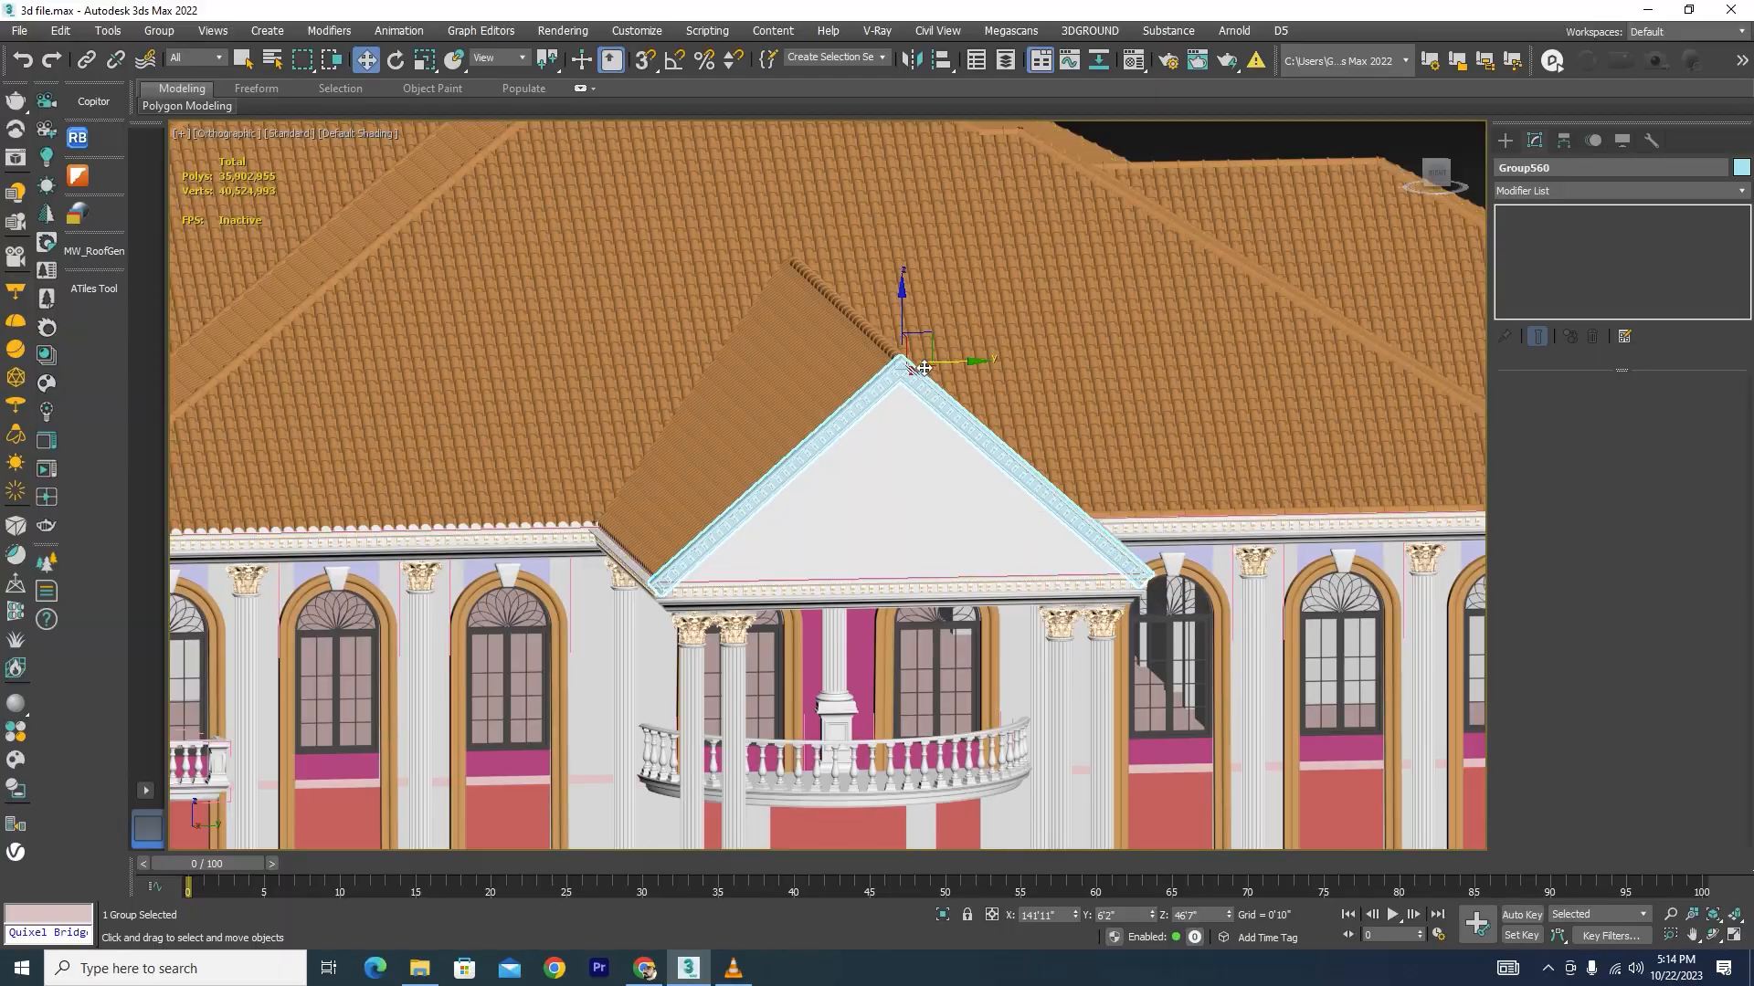
{"action": "scroll", "coordinate": [899, 390], "scroll_direction": "up", "scroll_amount": 5}
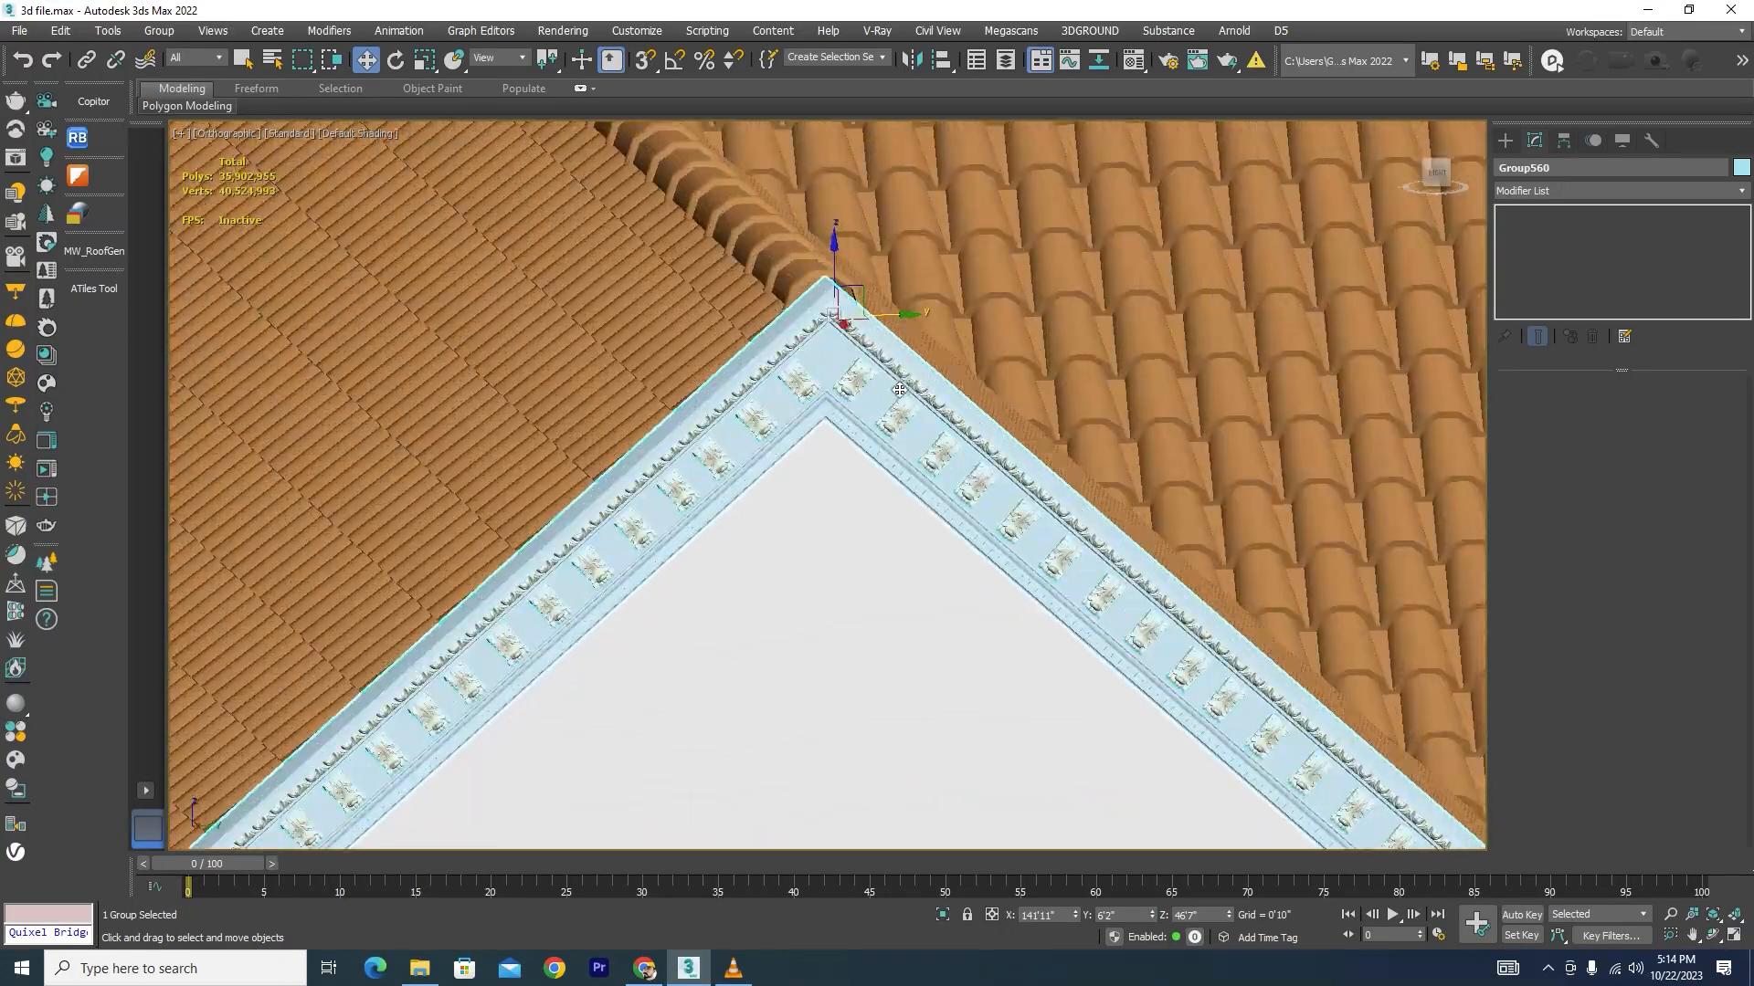
{"action": "scroll", "coordinate": [884, 402], "scroll_direction": "down", "scroll_amount": 6}
{"action": "middle_click_drag", "start_coordinate": [864, 576], "coordinate": [822, 545], "text": "alt"}
{"action": "scroll", "coordinate": [556, 259], "scroll_direction": "up", "scroll_amount": 6}
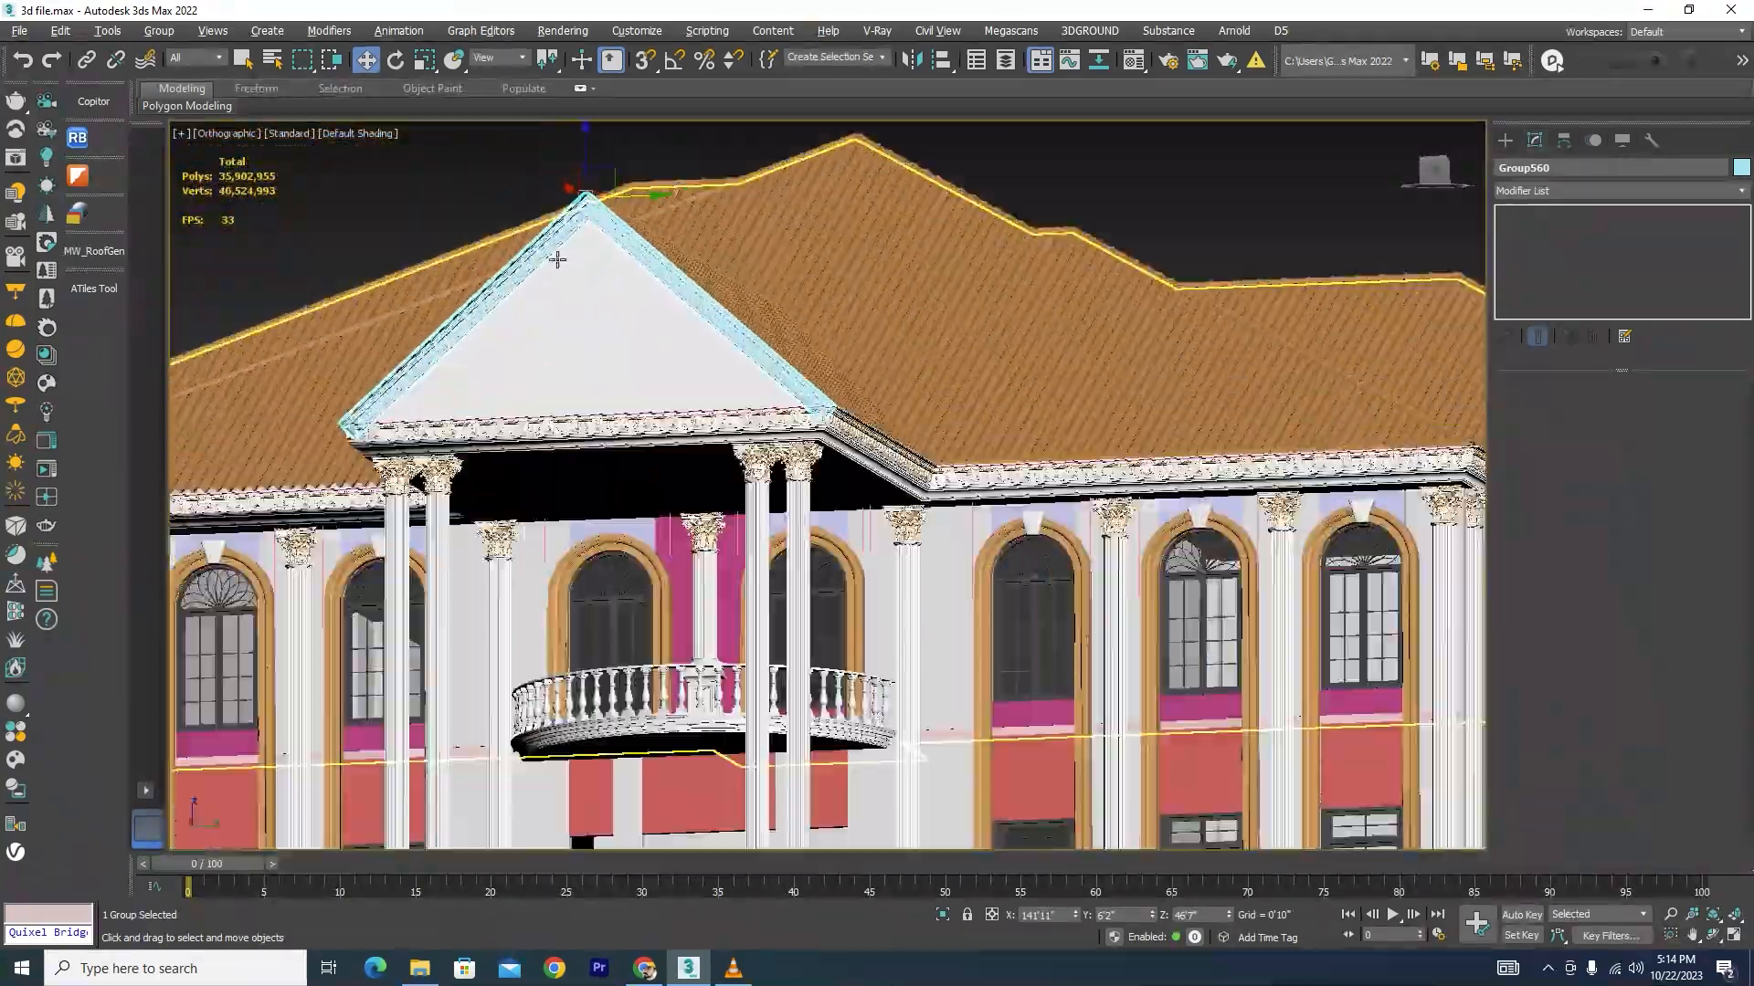
{"action": "scroll", "coordinate": [766, 350], "scroll_direction": "down", "scroll_amount": 6}
{"action": "middle_click_drag", "start_coordinate": [826, 447], "coordinate": [587, 517], "text": "alt"}
{"action": "scroll", "coordinate": [587, 517], "scroll_direction": "up", "scroll_amount": 3}
{"action": "scroll", "coordinate": [482, 685], "scroll_direction": "up", "scroll_amount": 5}
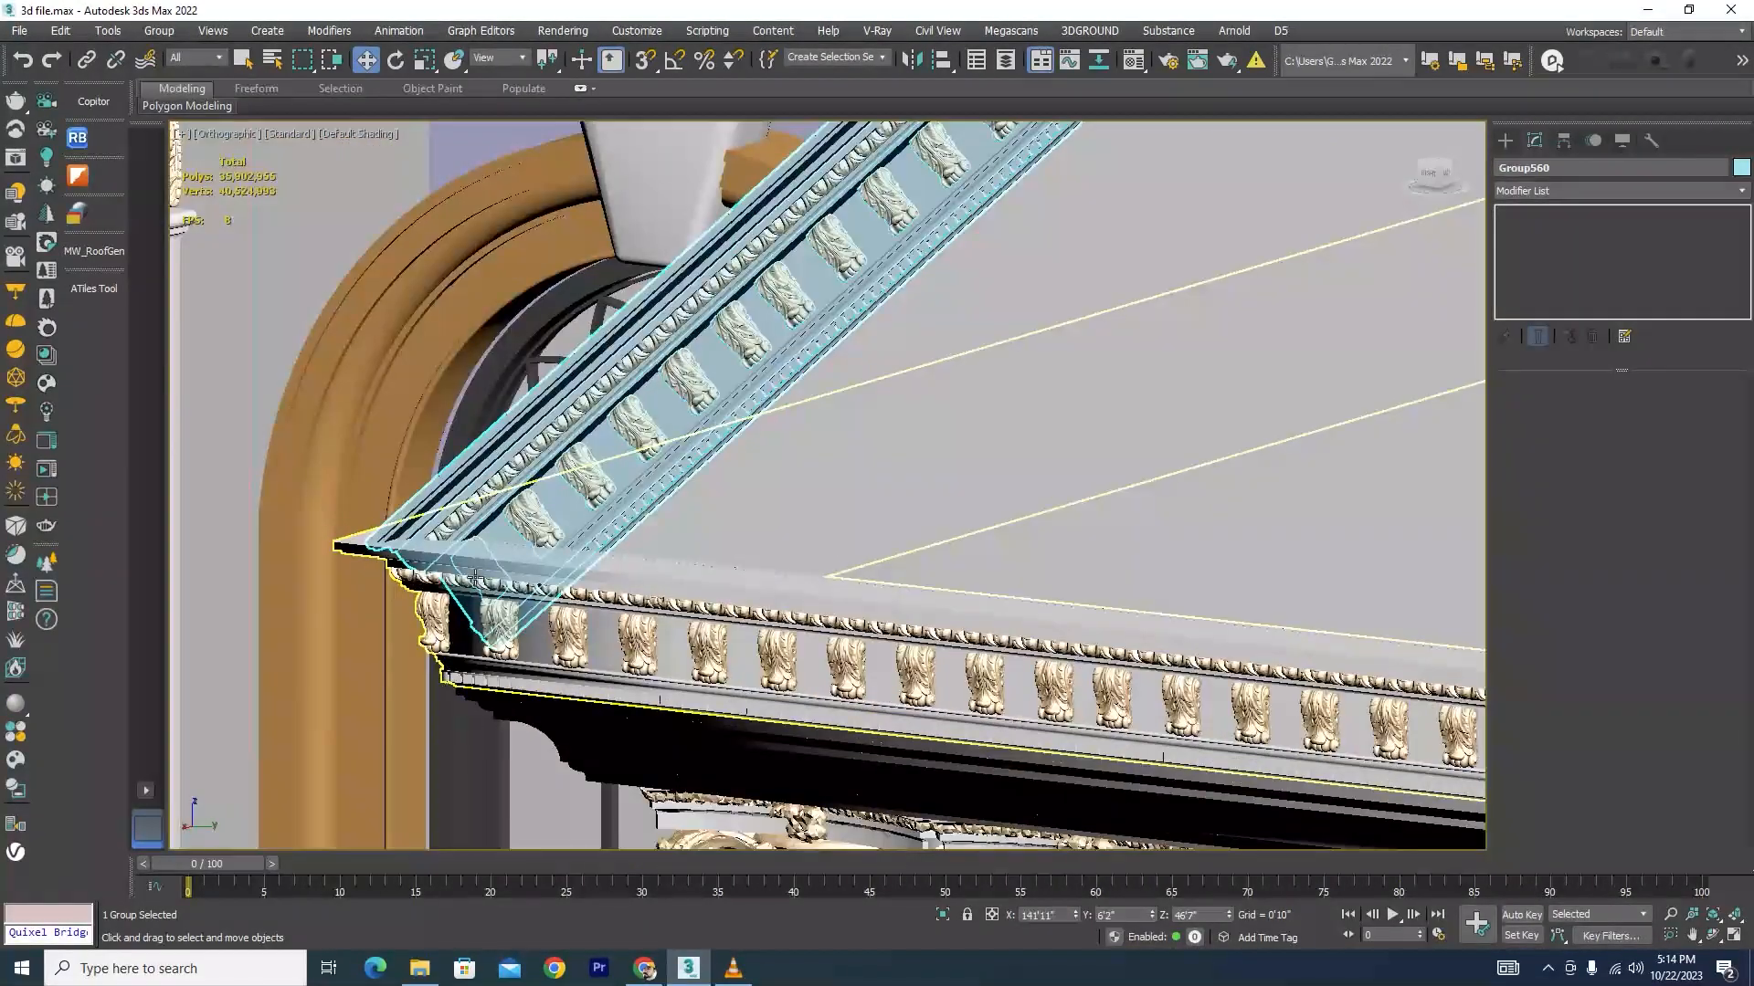
{"action": "scroll", "coordinate": [482, 552], "scroll_direction": "down", "scroll_amount": 8}
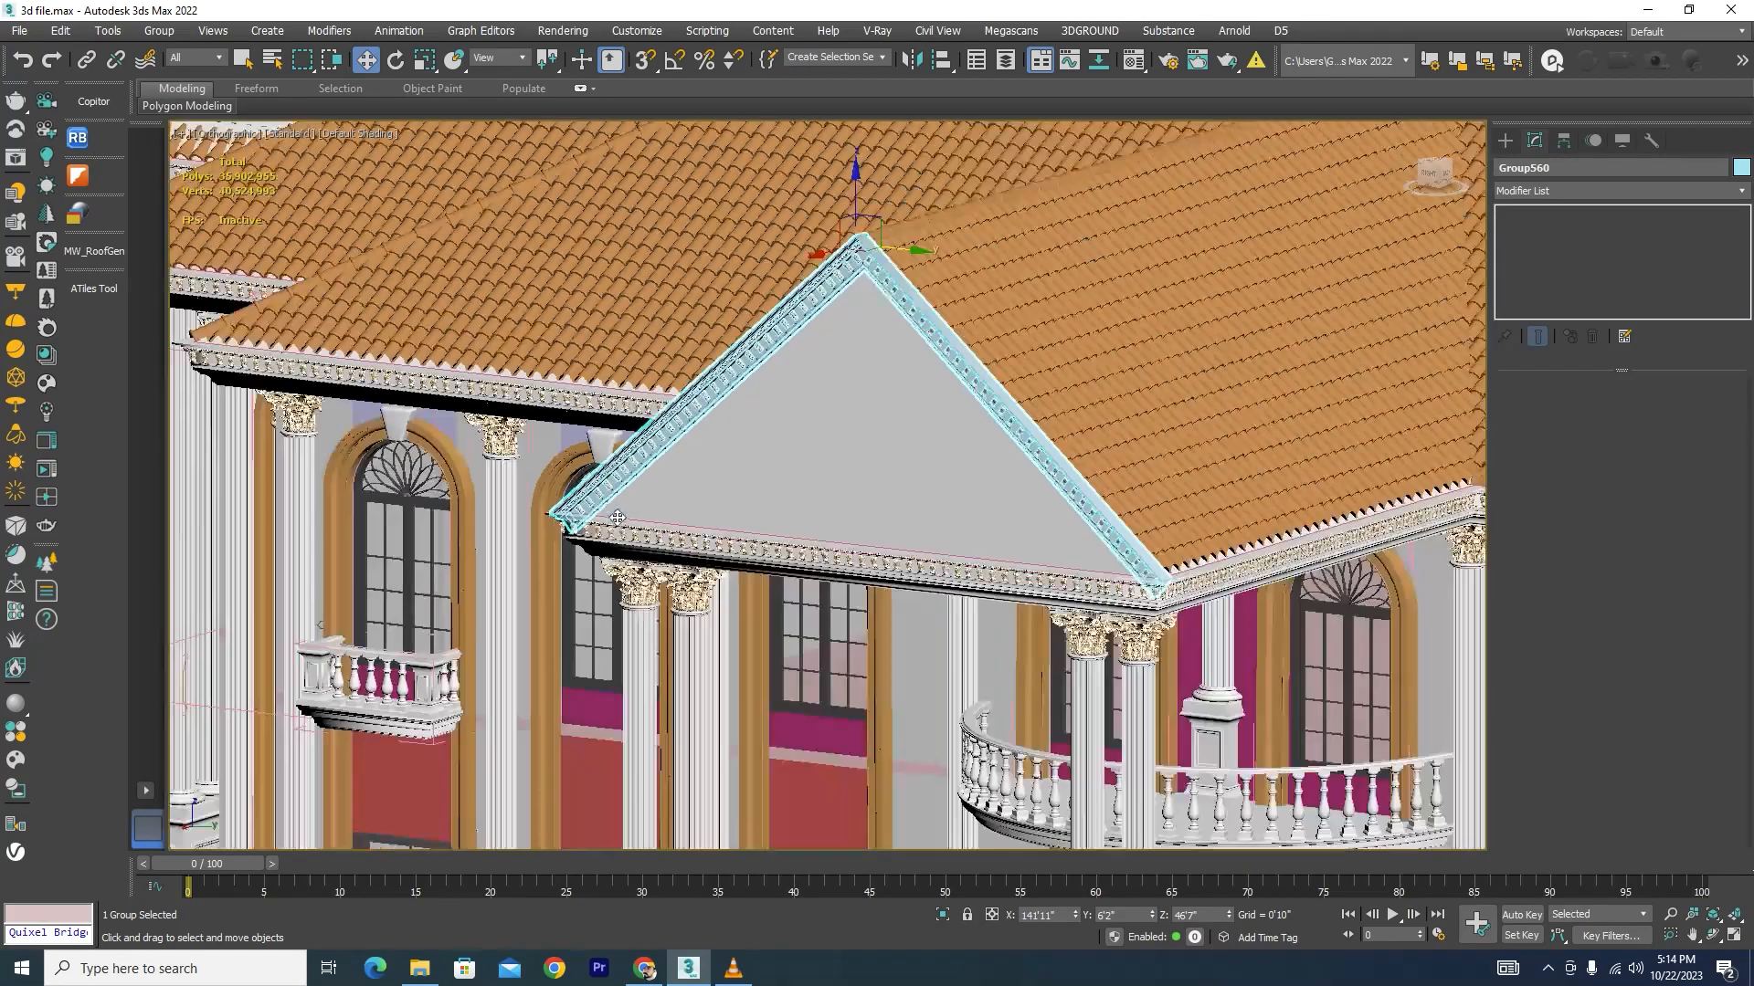
{"action": "middle_click_drag", "start_coordinate": [482, 552], "coordinate": [960, 555], "text": "alt"}
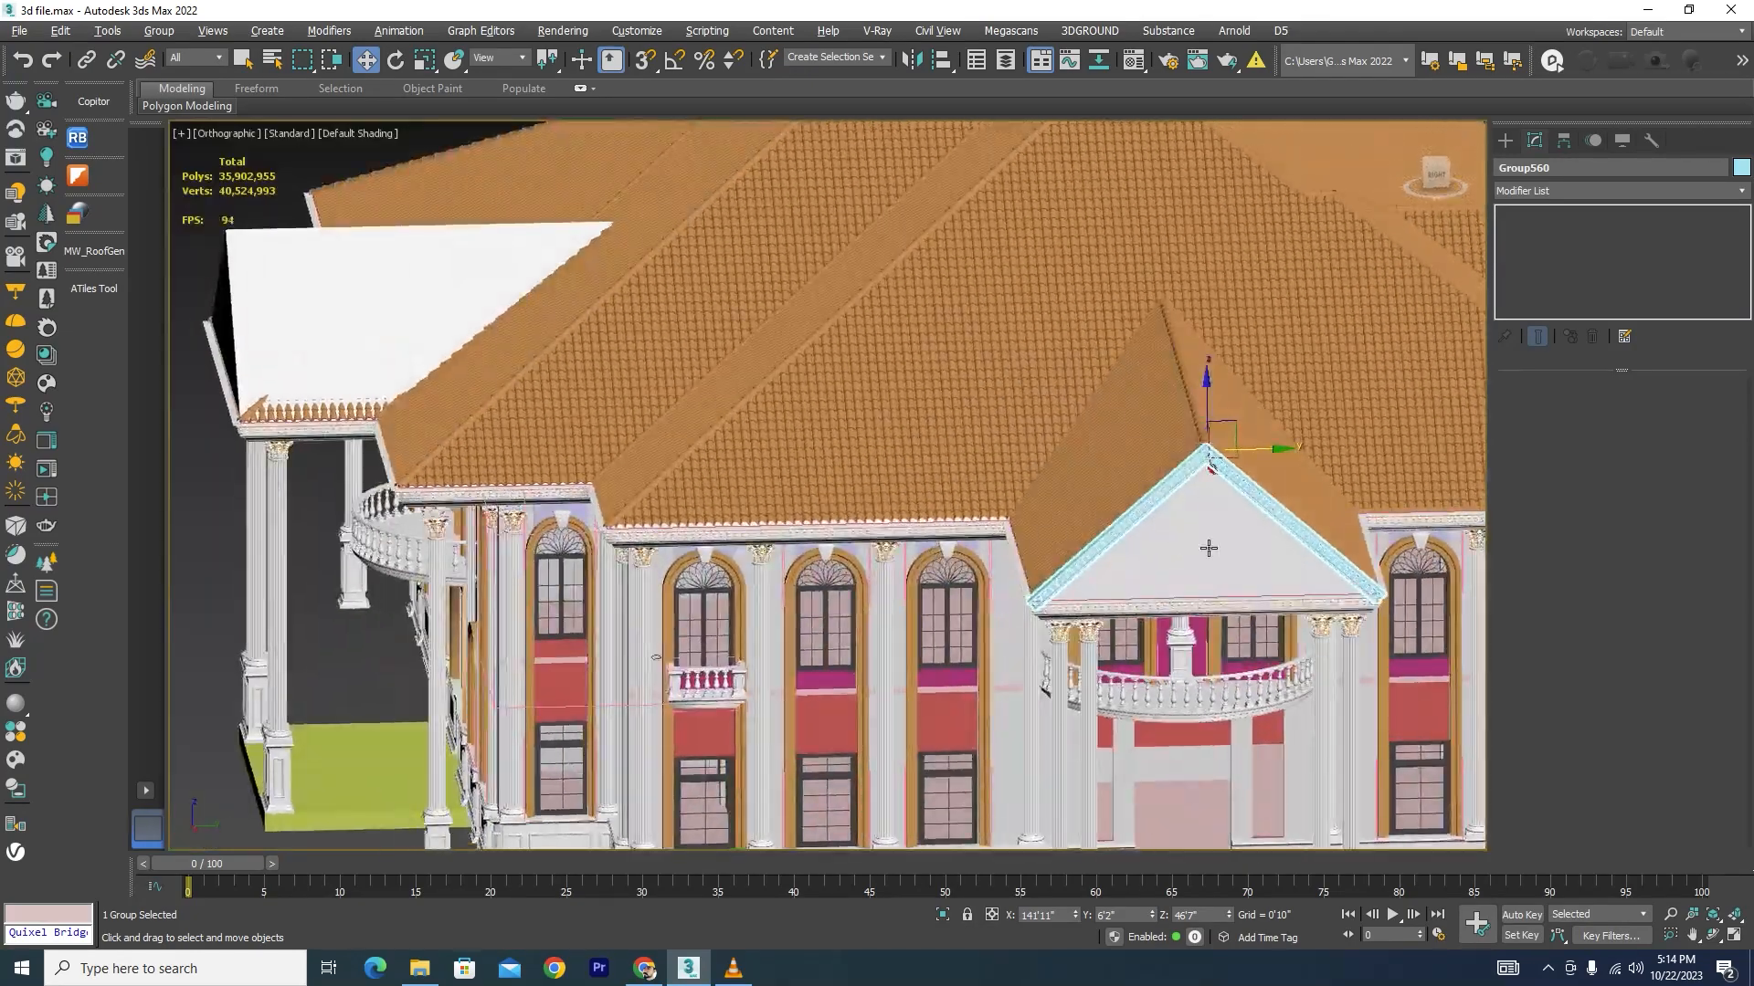
Step: Clone the side gable's moulding group as a Copy, offset along its horizontal axis toward the other porch gable
{"action": "scroll", "coordinate": [1209, 548], "scroll_direction": "down", "scroll_amount": 8}
{"action": "middle_click_drag", "start_coordinate": [1208, 548], "coordinate": [1115, 605], "text": "alt"}
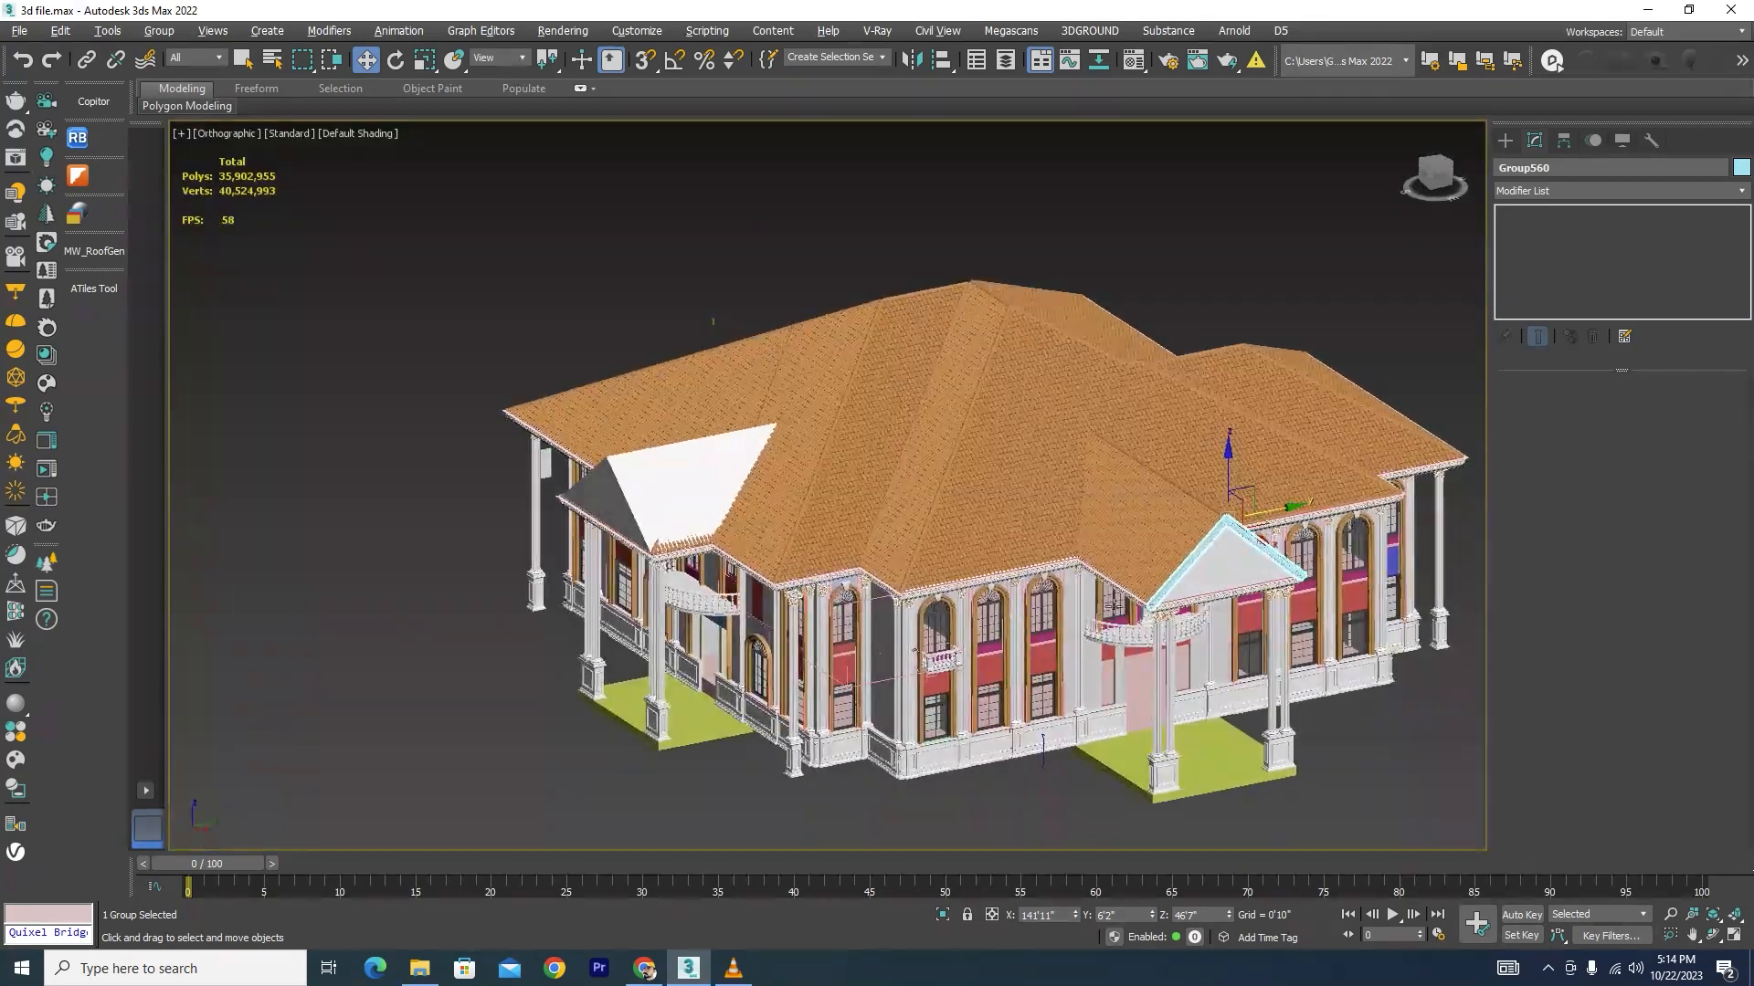
{"action": "mouse_move", "coordinate": [1276, 508]}
{"action": "left_mouse_down", "text": "shift"}
{"action": "mouse_move", "coordinate": [795, 630]}
{"action": "mouse_move", "coordinate": [669, 640]}
{"action": "left_mouse_up", "text": "shift"}
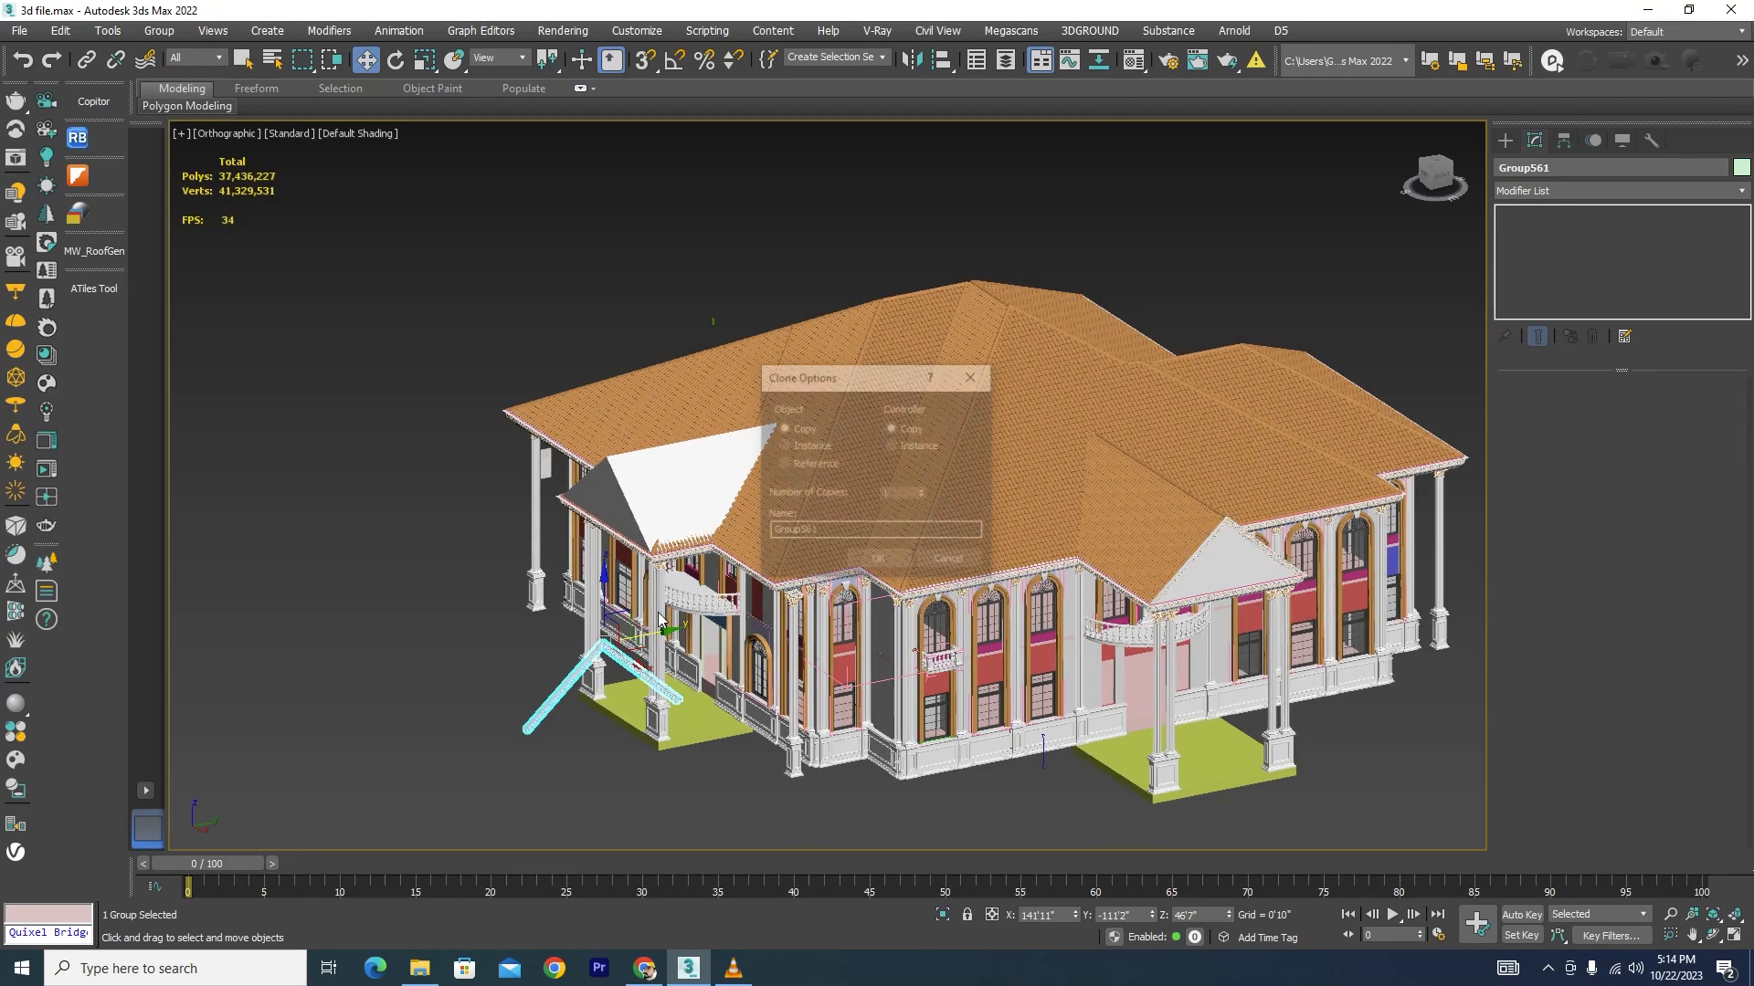
{"action": "left_click", "coordinate": [854, 559]}
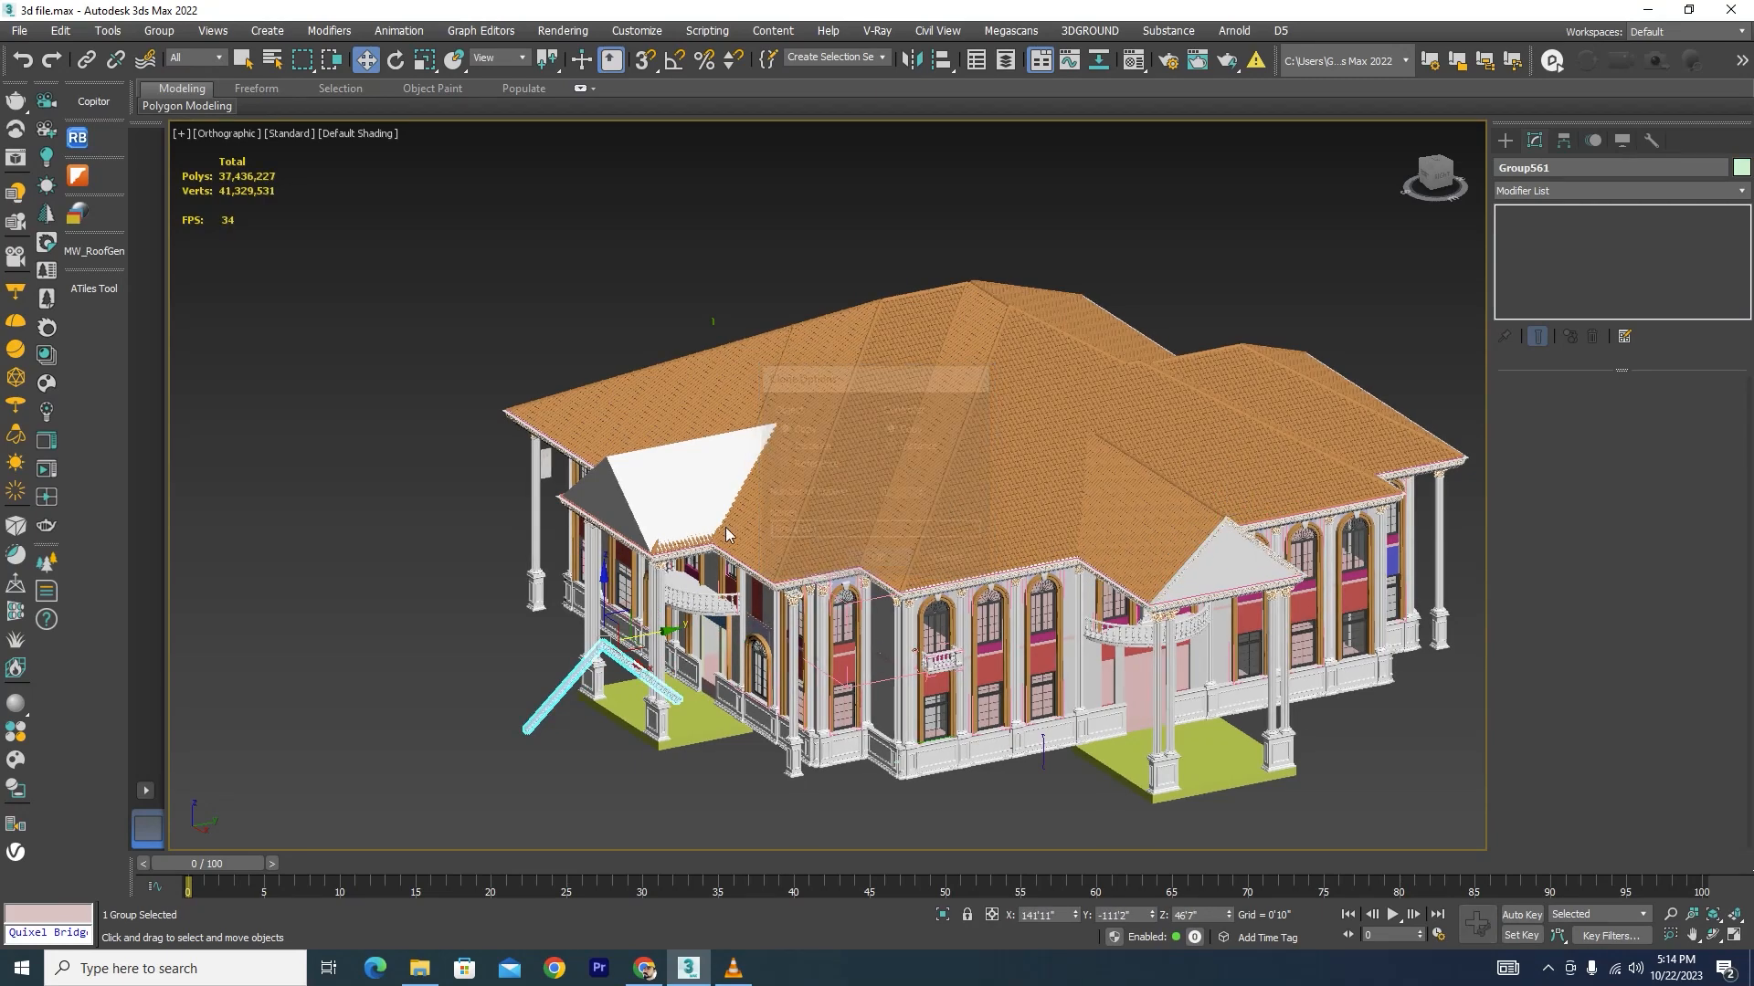
Step: Isolate the copied moulding group together with the plain roof geometry
{"action": "left_click", "coordinate": [632, 495], "text": "ctrl"}
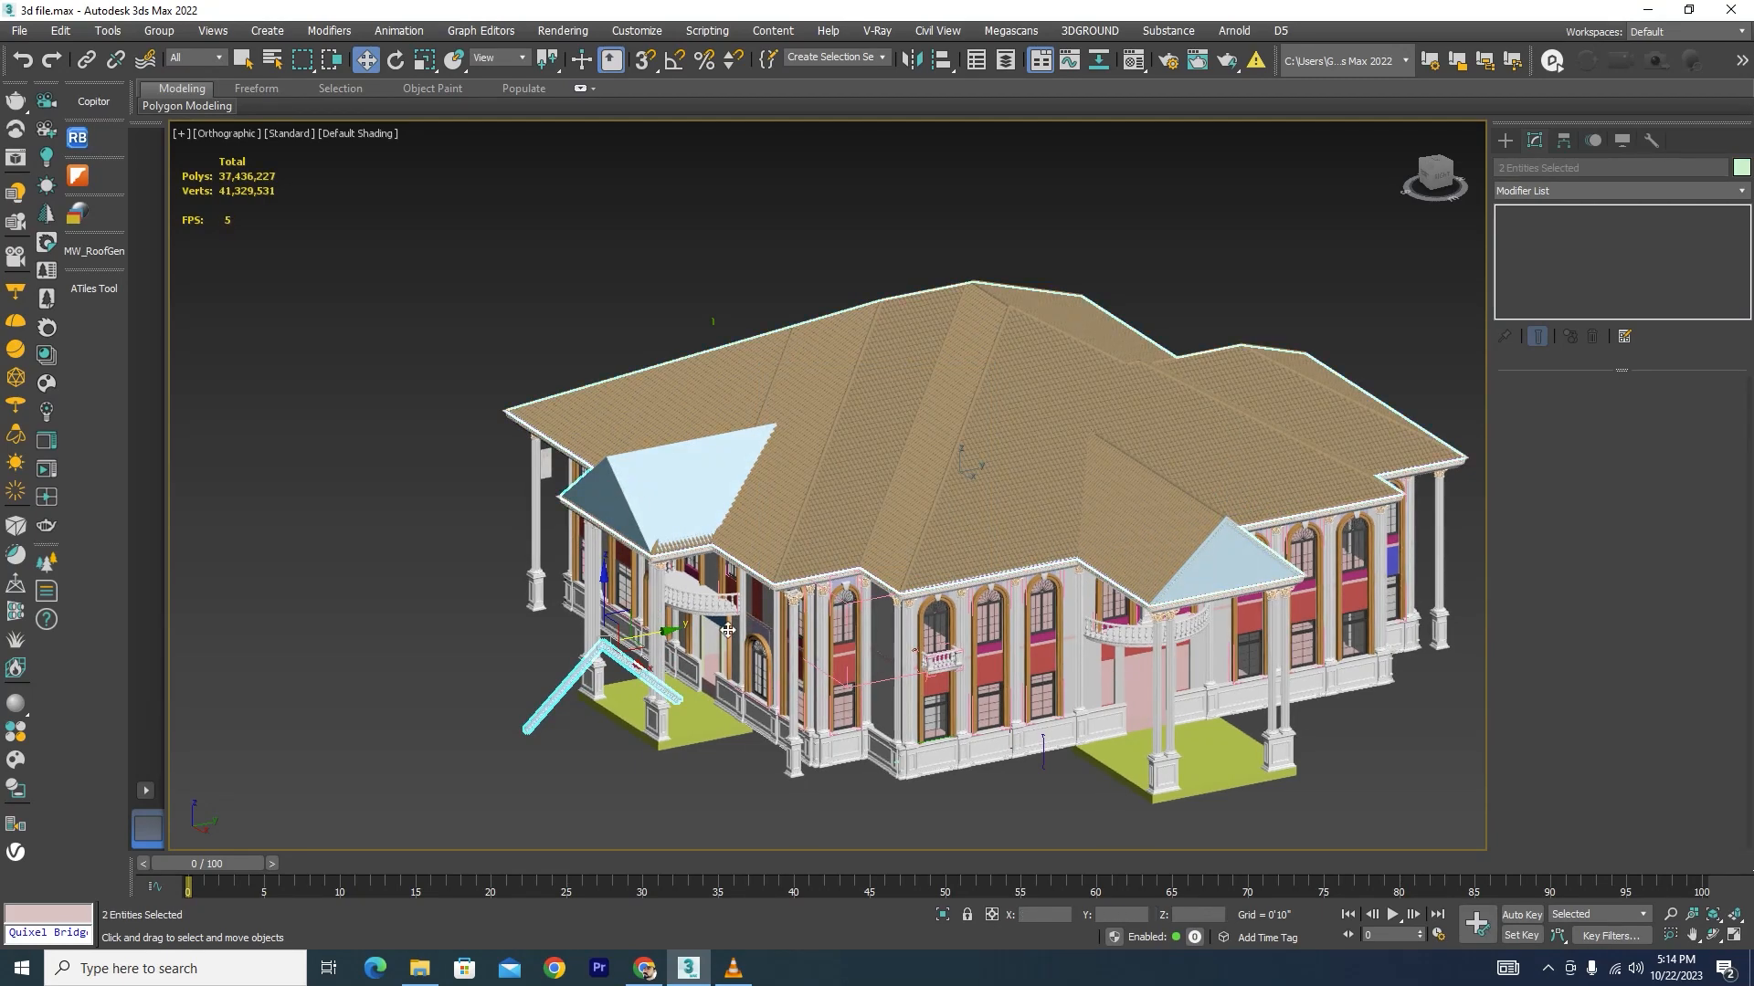
{"action": "left_click", "coordinate": [942, 914]}
{"action": "left_click", "coordinate": [857, 654]}
{"action": "scroll", "coordinate": [738, 587], "scroll_direction": "up", "scroll_amount": 4}
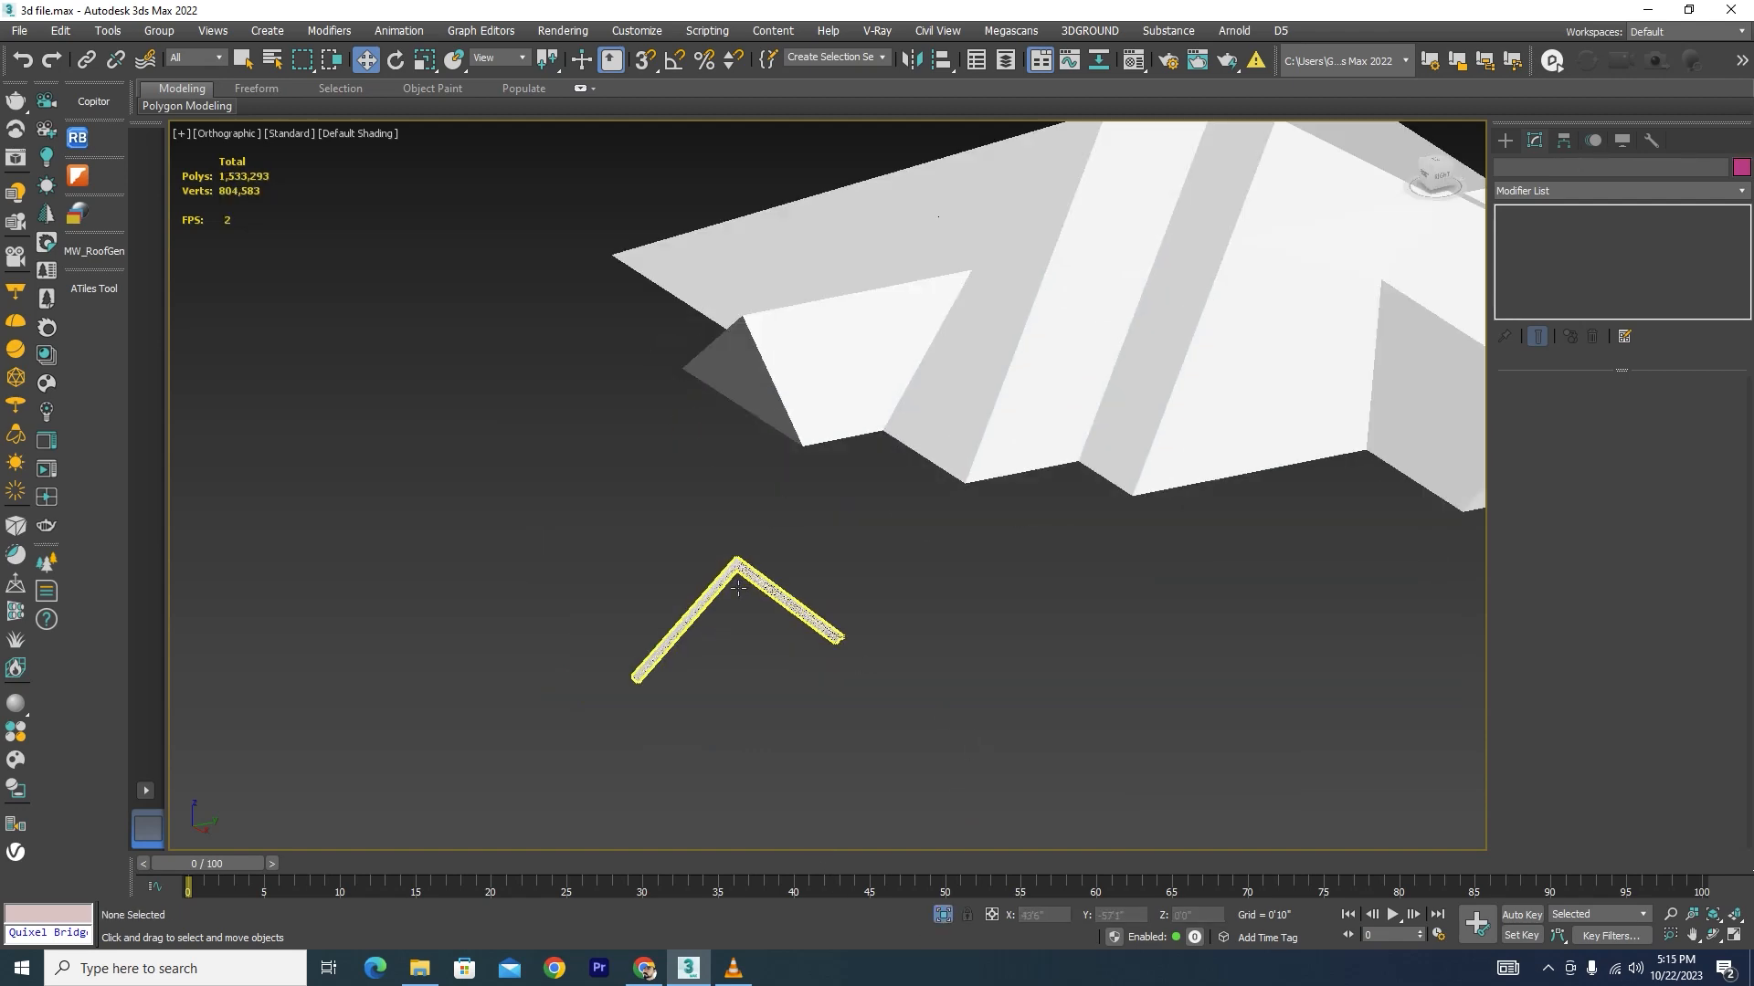
Step: Rotate the copied moulding group 90 degrees in the Top view so it runs parallel to the front gable's edge
{"action": "left_click", "coordinate": [744, 572]}
{"action": "key", "text": "t"}
{"action": "scroll", "coordinate": [928, 463], "scroll_direction": "down", "scroll_amount": 6}
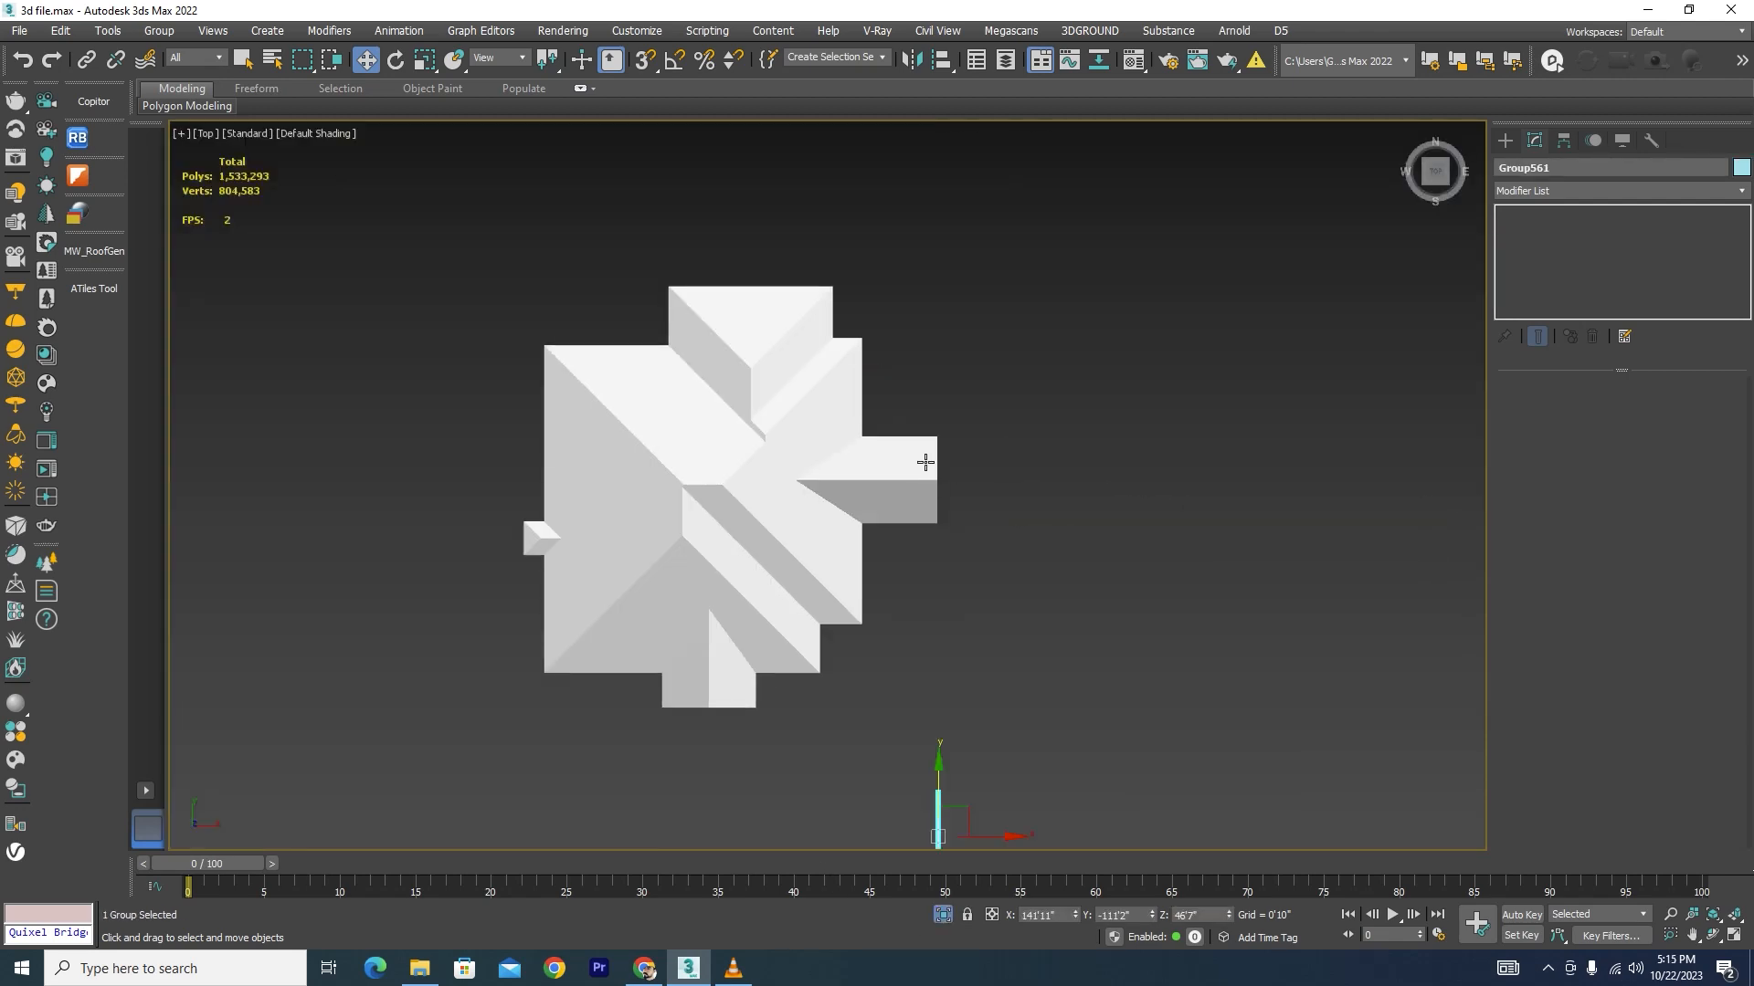
{"action": "scroll", "coordinate": [928, 647], "scroll_direction": "up", "scroll_amount": 5}
{"action": "key", "text": "e"}
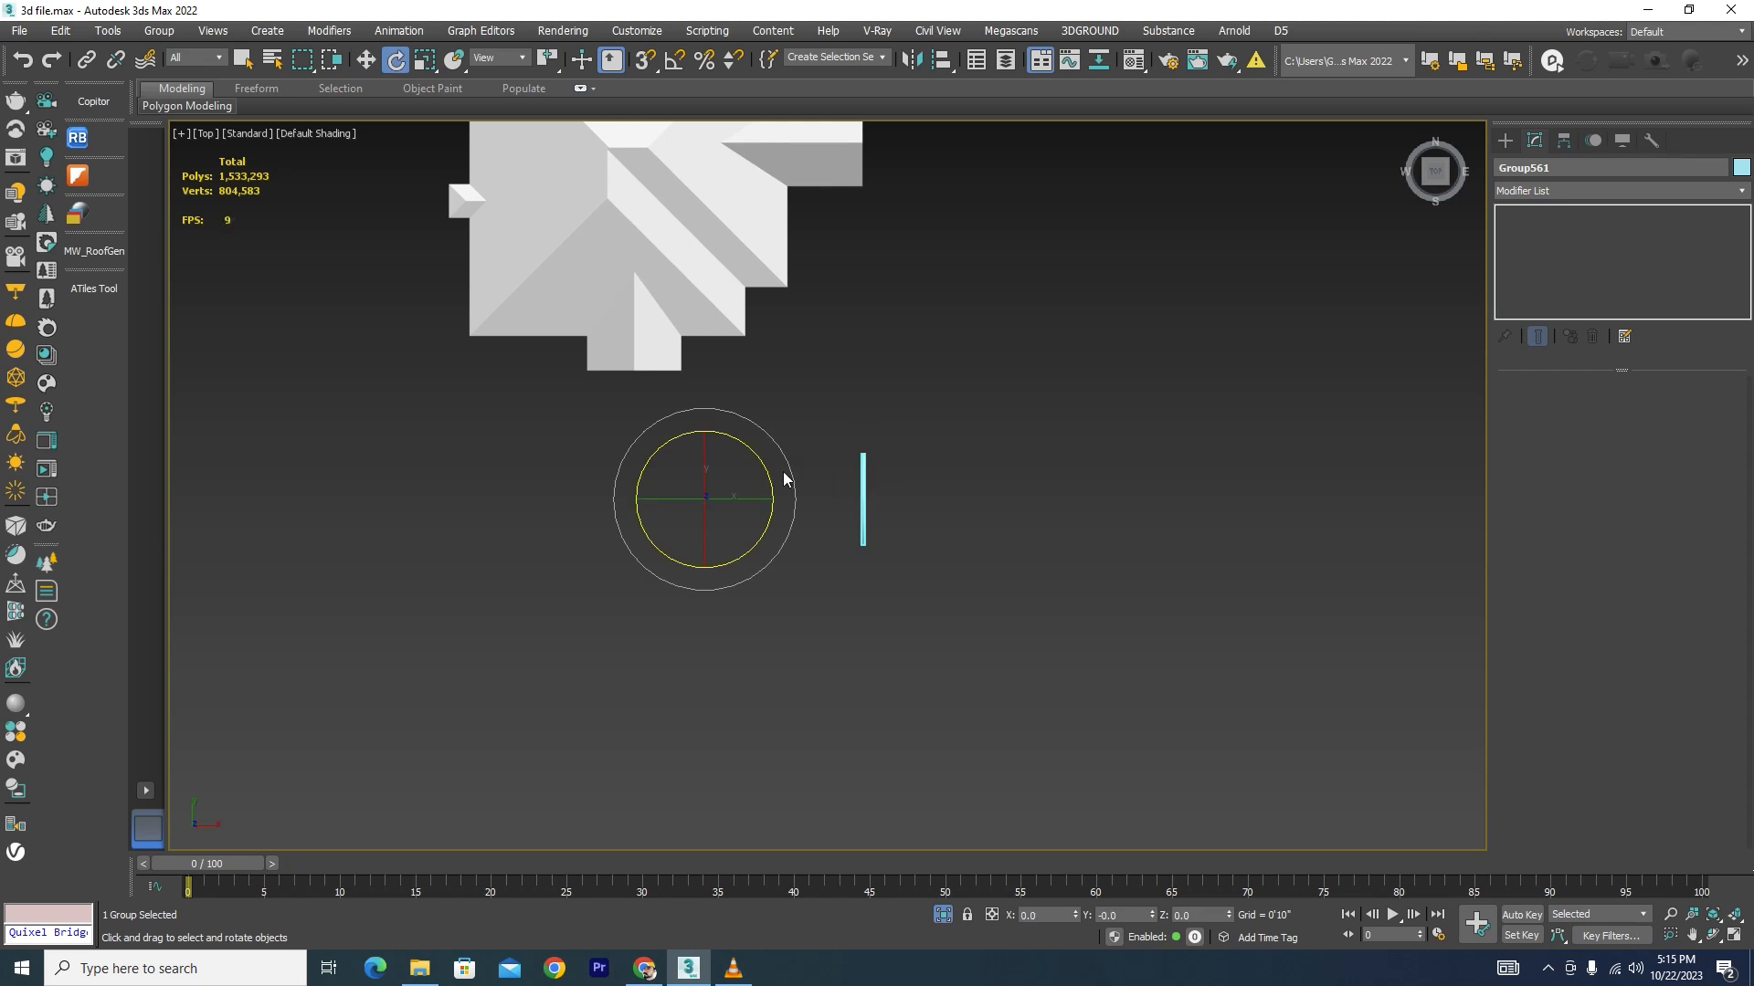
{"action": "mouse_move", "coordinate": [762, 464]}
{"action": "left_mouse_down"}
{"action": "mouse_move", "coordinate": [787, 472]}
{"action": "mouse_move", "coordinate": [776, 490]}
{"action": "left_mouse_up"}
Step: Move the copied moulding group in the Top view to just outside the front gable's end edge
{"action": "key", "text": "w"}
{"action": "left_click_drag", "start_coordinate": [702, 598], "coordinate": [698, 324]}
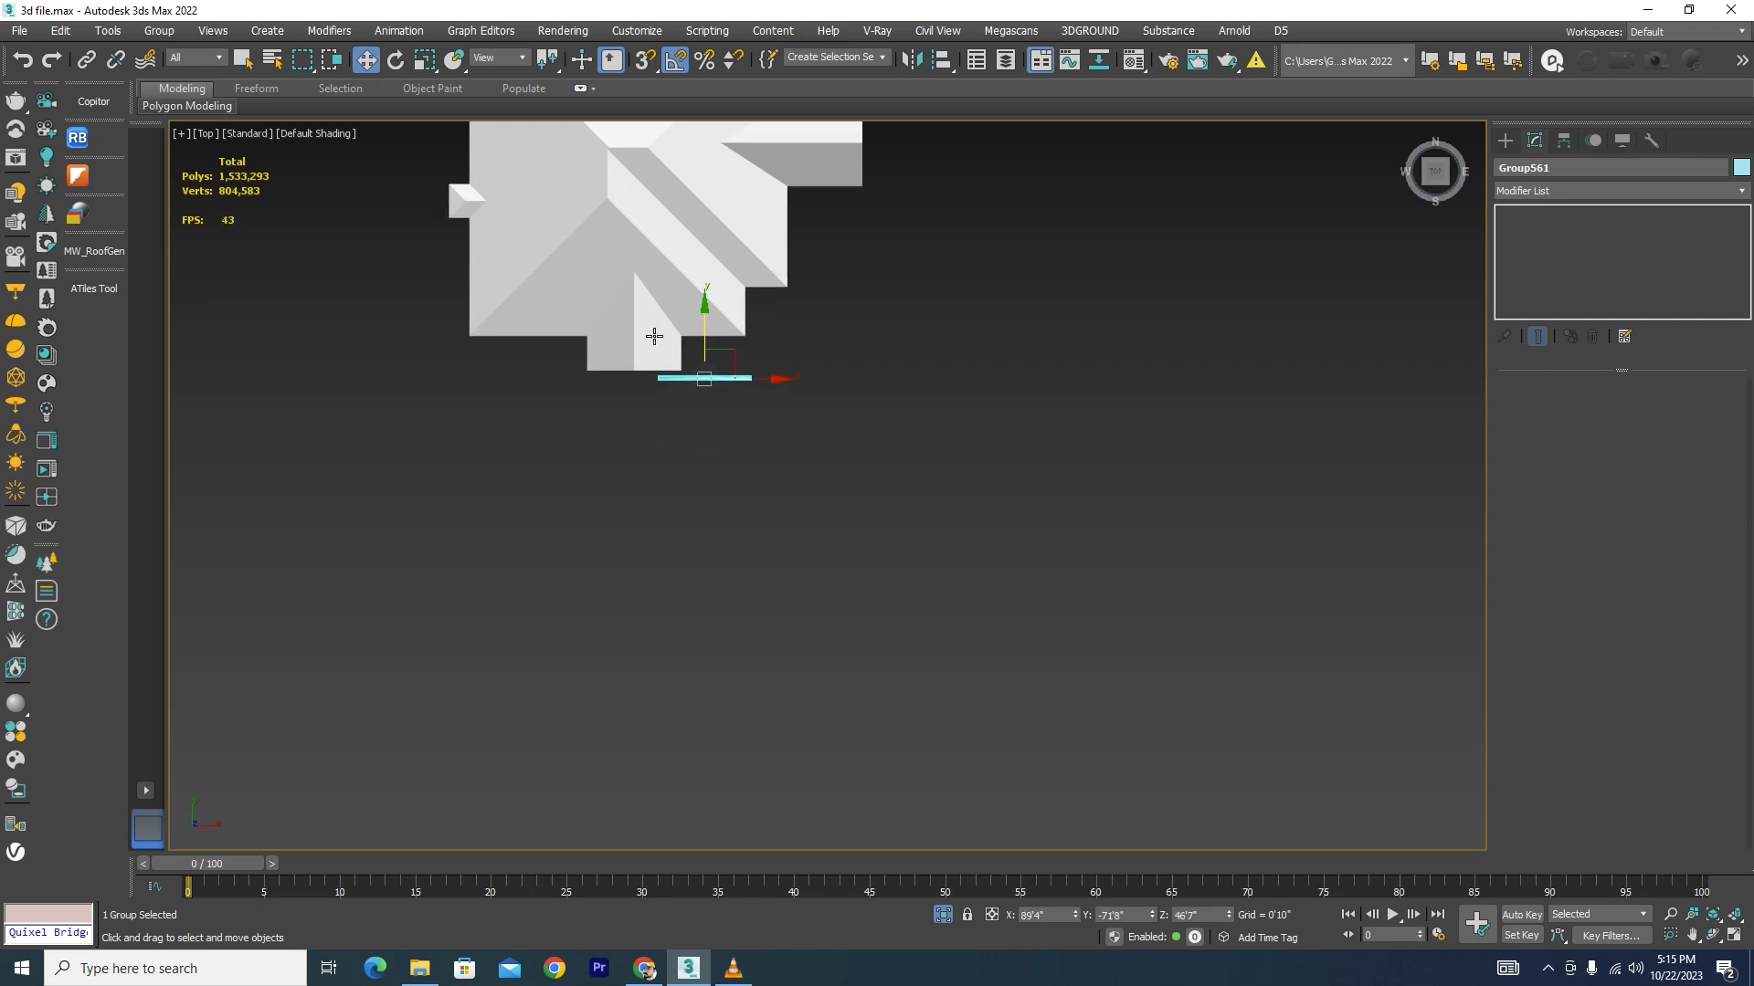
{"action": "scroll", "coordinate": [654, 337], "scroll_direction": "up", "scroll_amount": 5}
{"action": "left_click_drag", "start_coordinate": [1081, 525], "coordinate": [652, 450]}
{"action": "scroll", "coordinate": [638, 469], "scroll_direction": "up", "scroll_amount": 4}
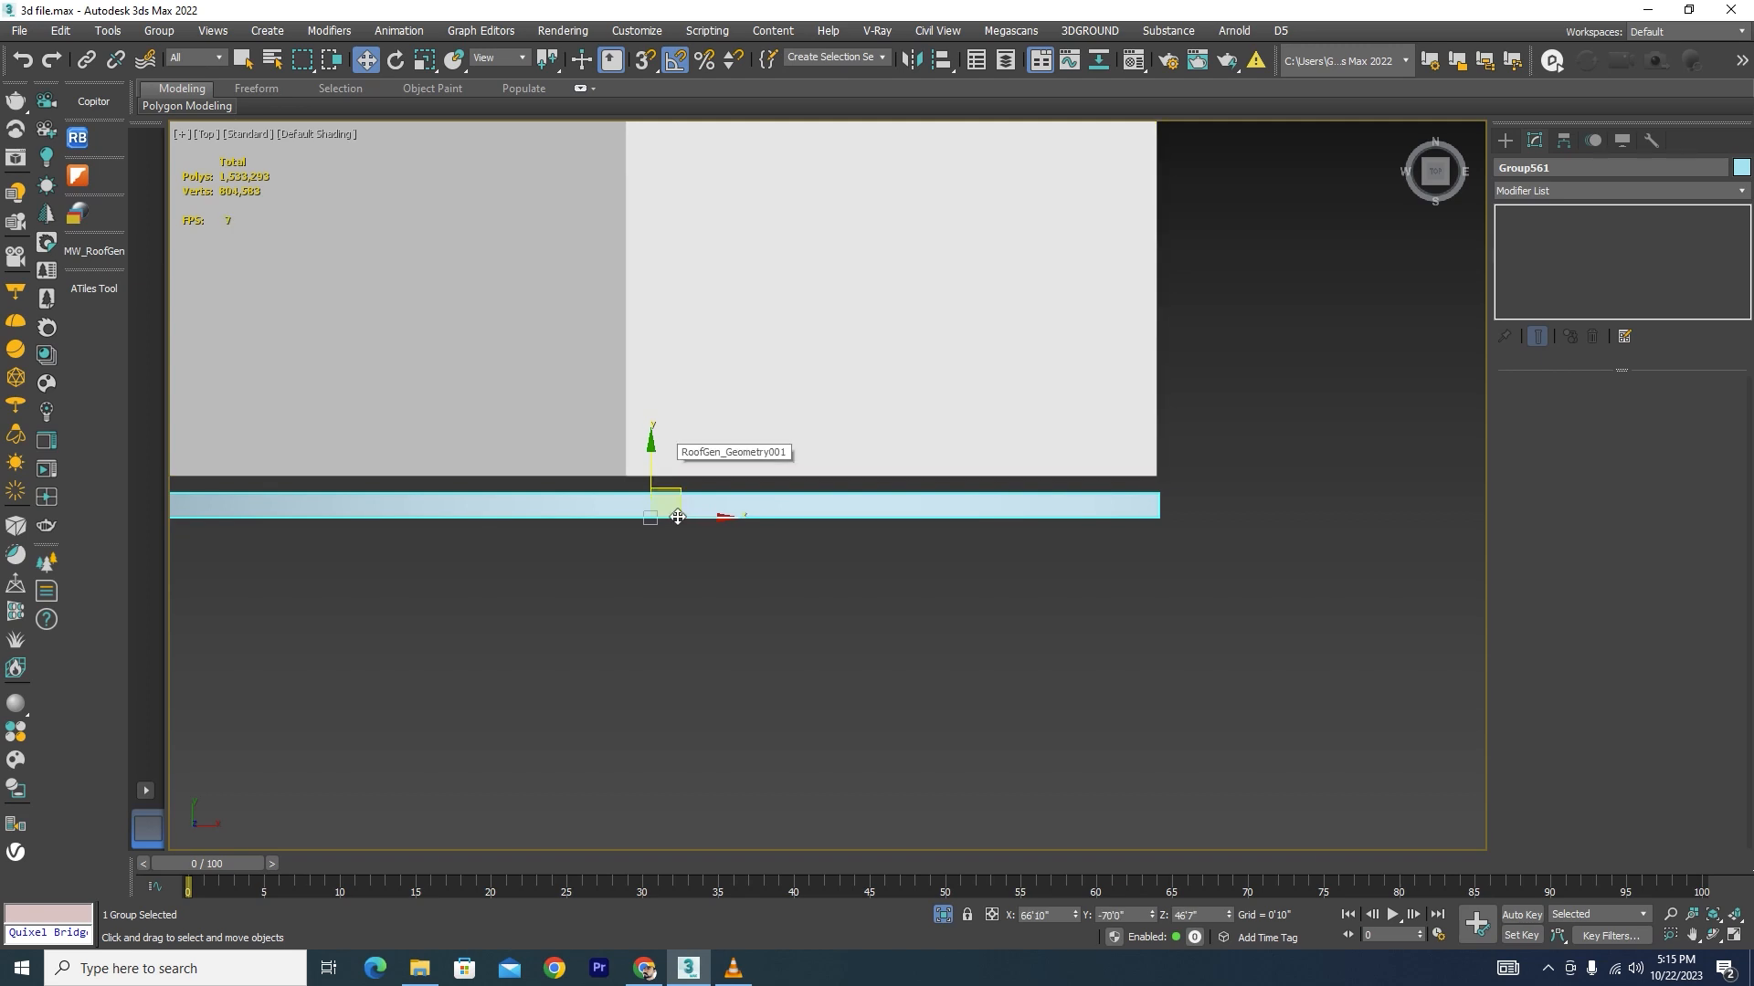
Step: Align the copied moulding group horizontally with the front gable's ridge in the Front view, using wireframe display
{"action": "key", "text": "f"}
{"action": "scroll", "coordinate": [689, 553], "scroll_direction": "down", "scroll_amount": 4}
{"action": "scroll", "coordinate": [685, 560], "scroll_direction": "up", "scroll_amount": 10}
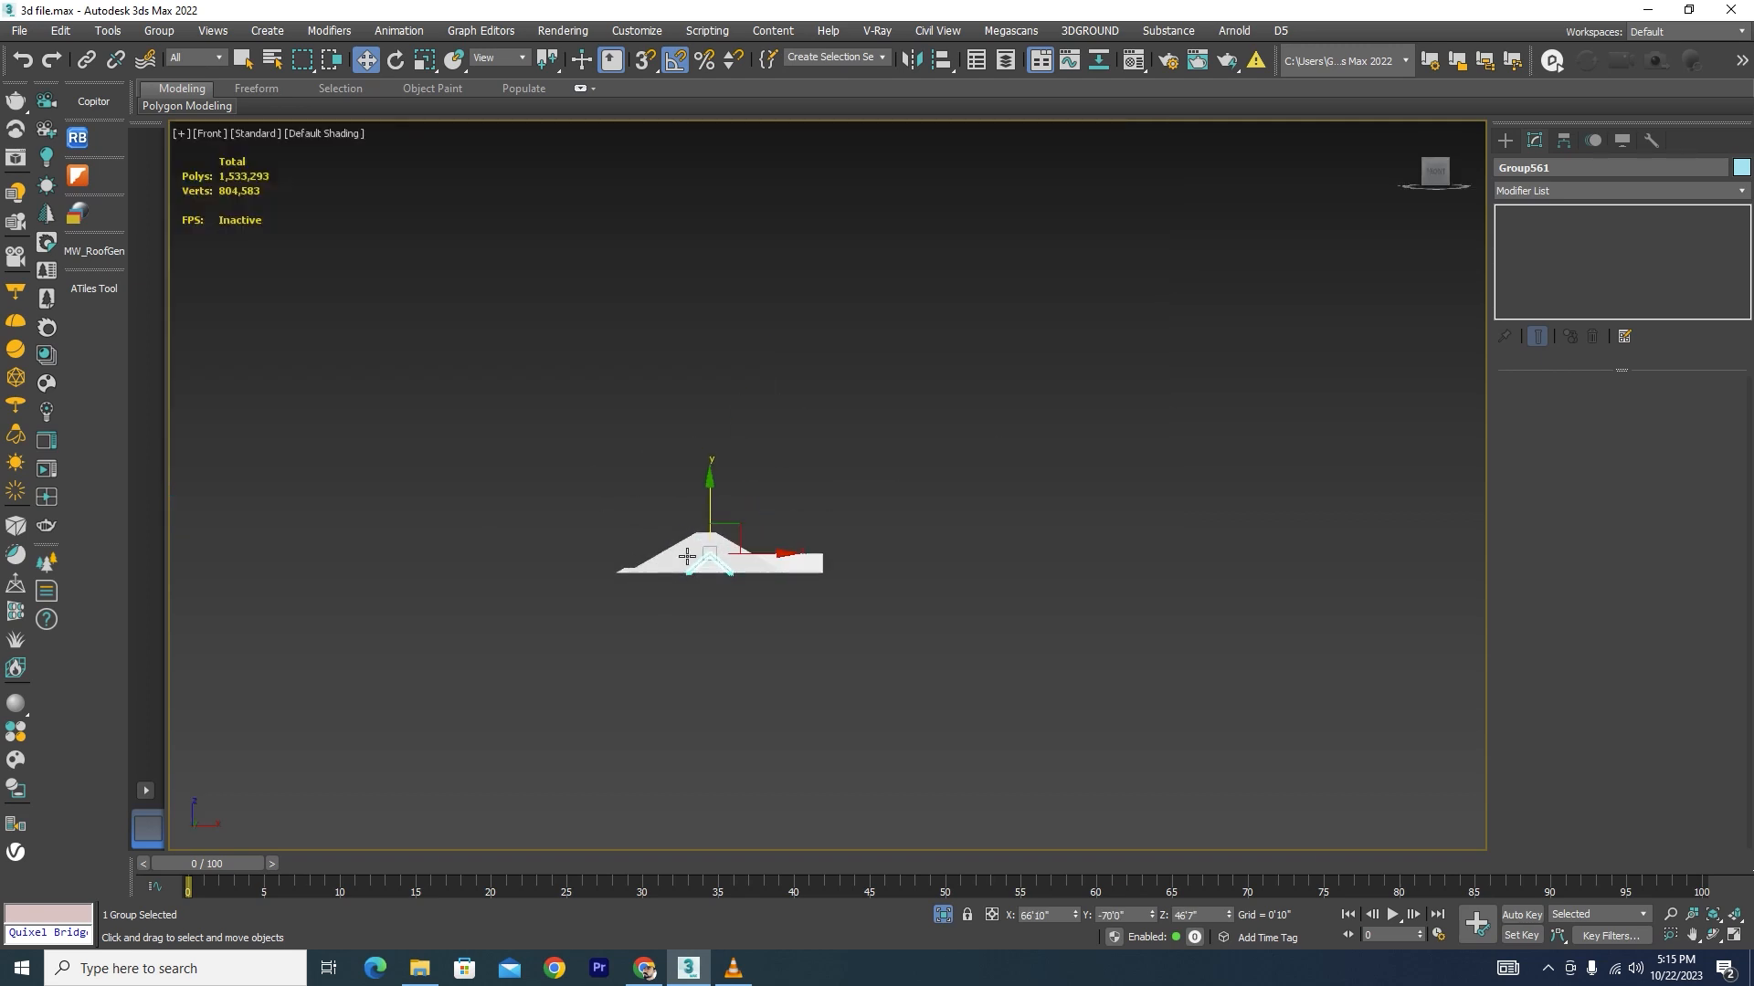
{"action": "key", "text": "F3"}
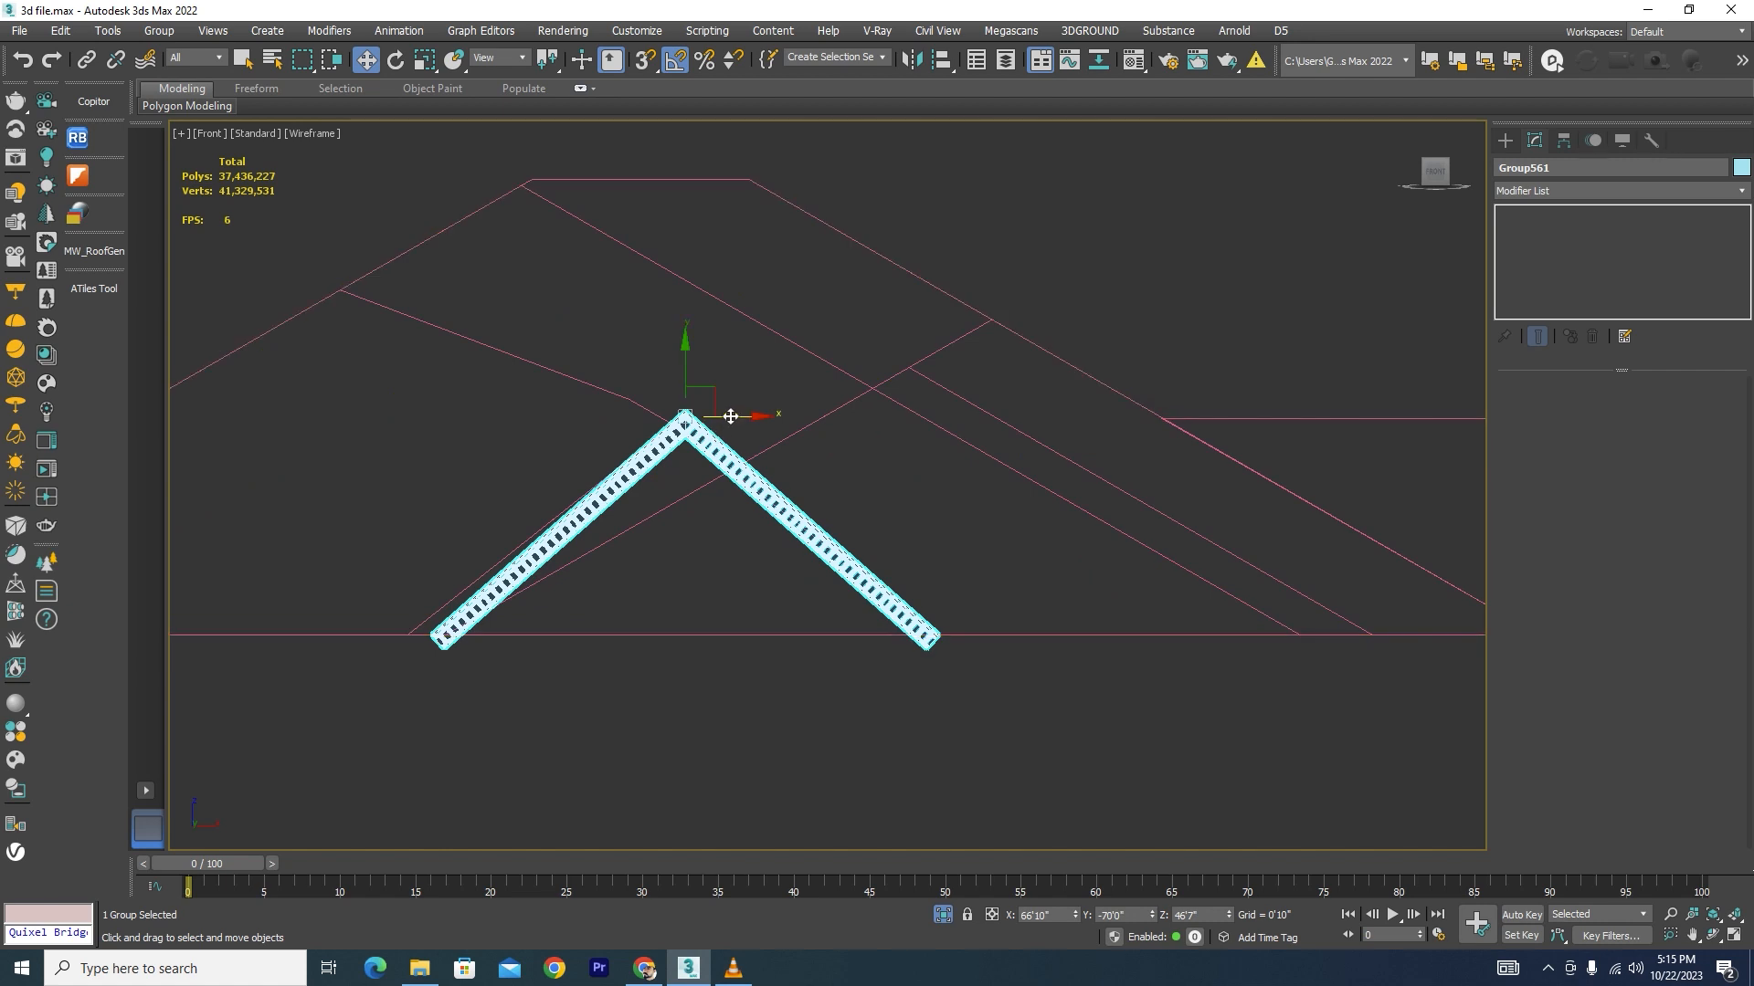
{"action": "mouse_move", "coordinate": [729, 418]}
{"action": "left_mouse_down"}
{"action": "mouse_move", "coordinate": [752, 419]}
{"action": "mouse_move", "coordinate": [707, 423]}
{"action": "left_mouse_up"}
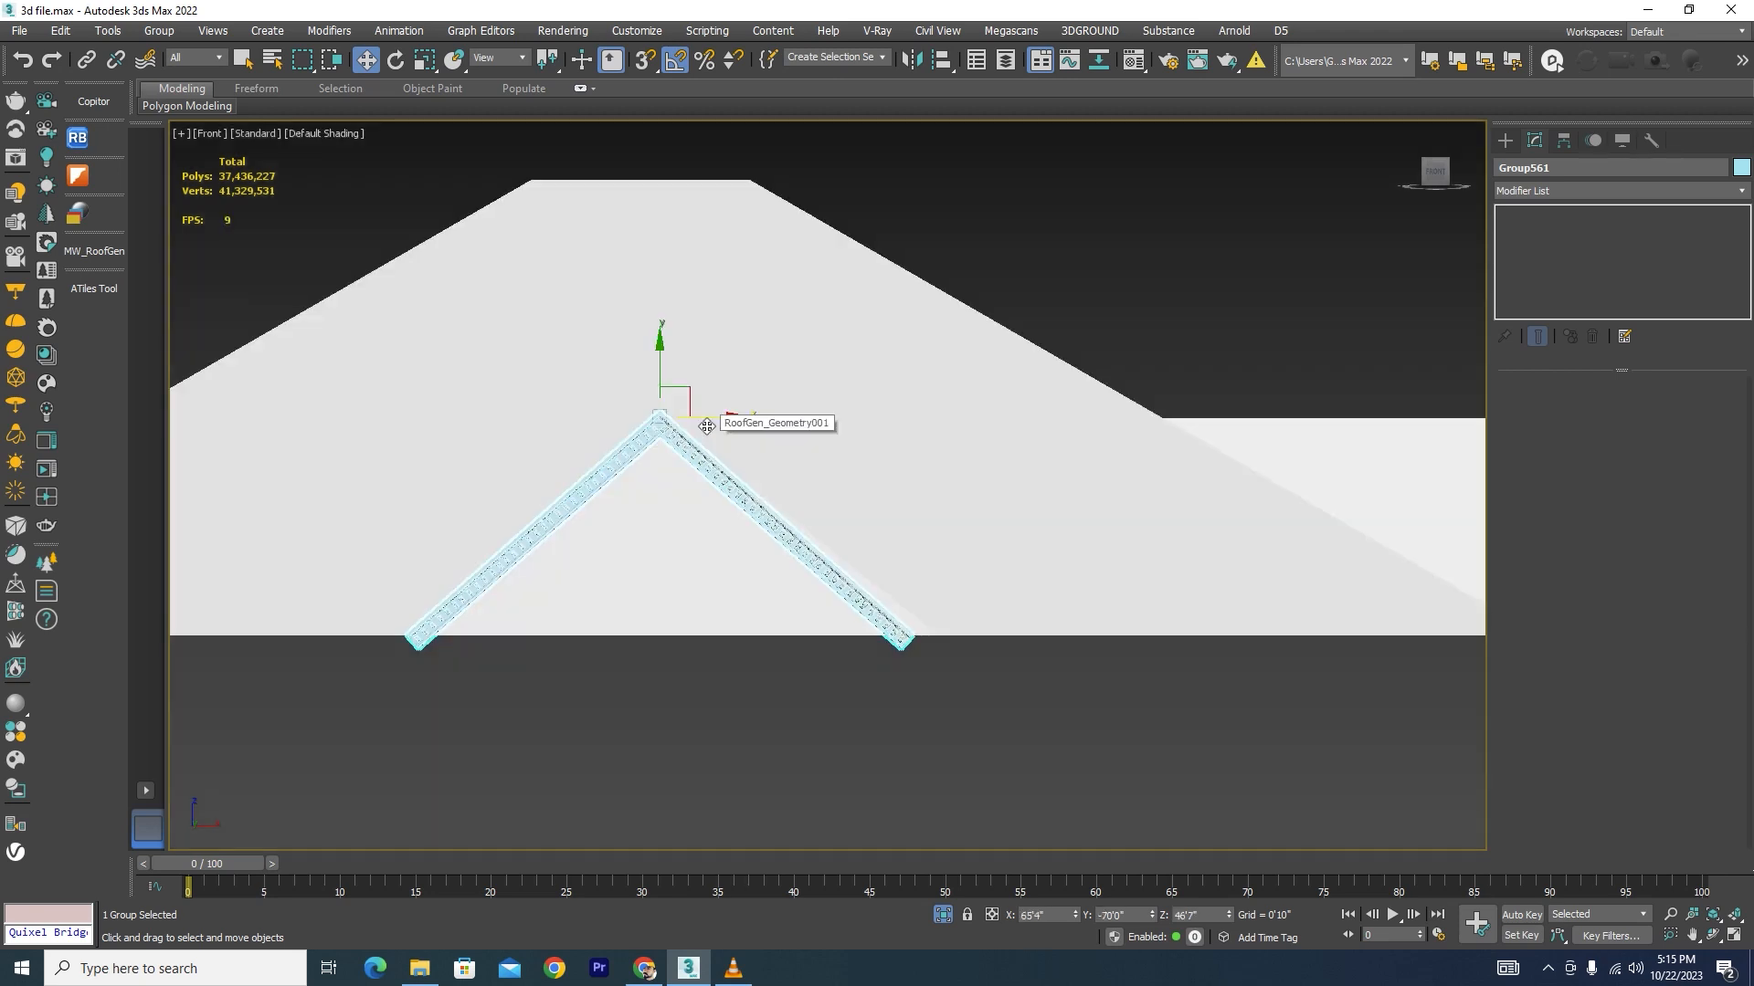
{"action": "key", "text": "F3"}
Step: Turn on vertex snap and move the copied moulding group onto the front gable's end face in the Left view
{"action": "middle_click_drag", "start_coordinate": [706, 462], "coordinate": [732, 576], "text": "alt"}
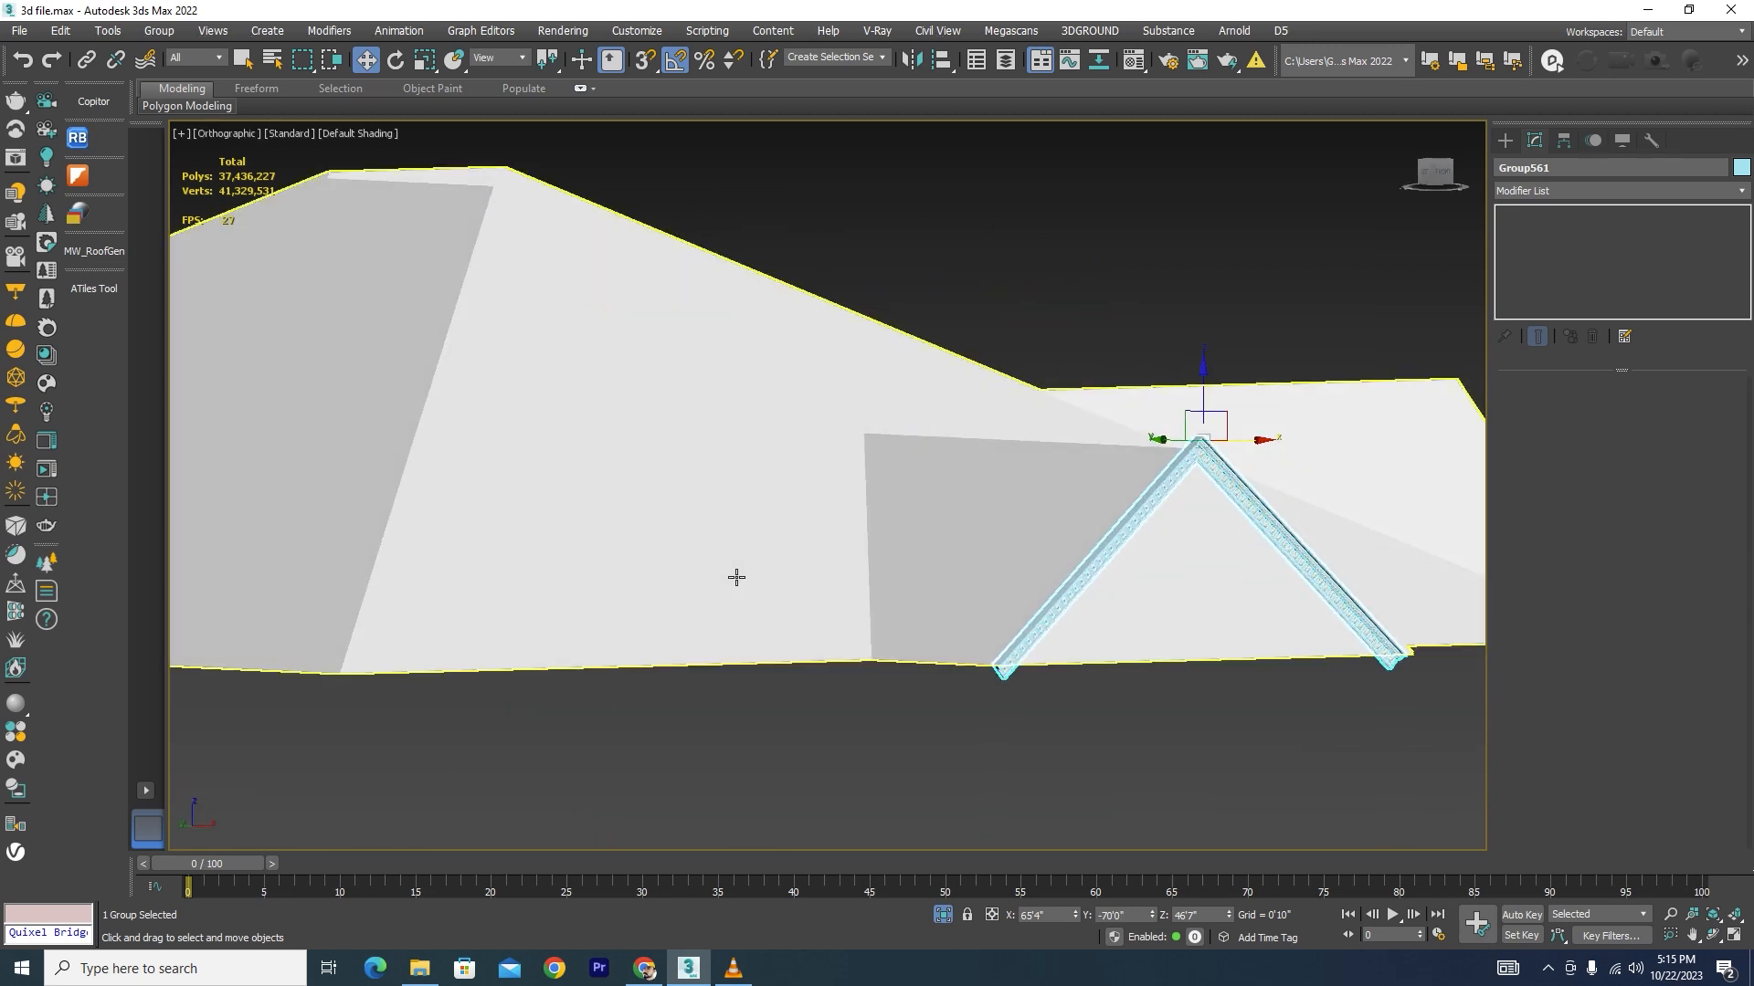
{"action": "key", "text": "l"}
{"action": "scroll", "coordinate": [1342, 411], "scroll_direction": "up", "scroll_amount": 8}
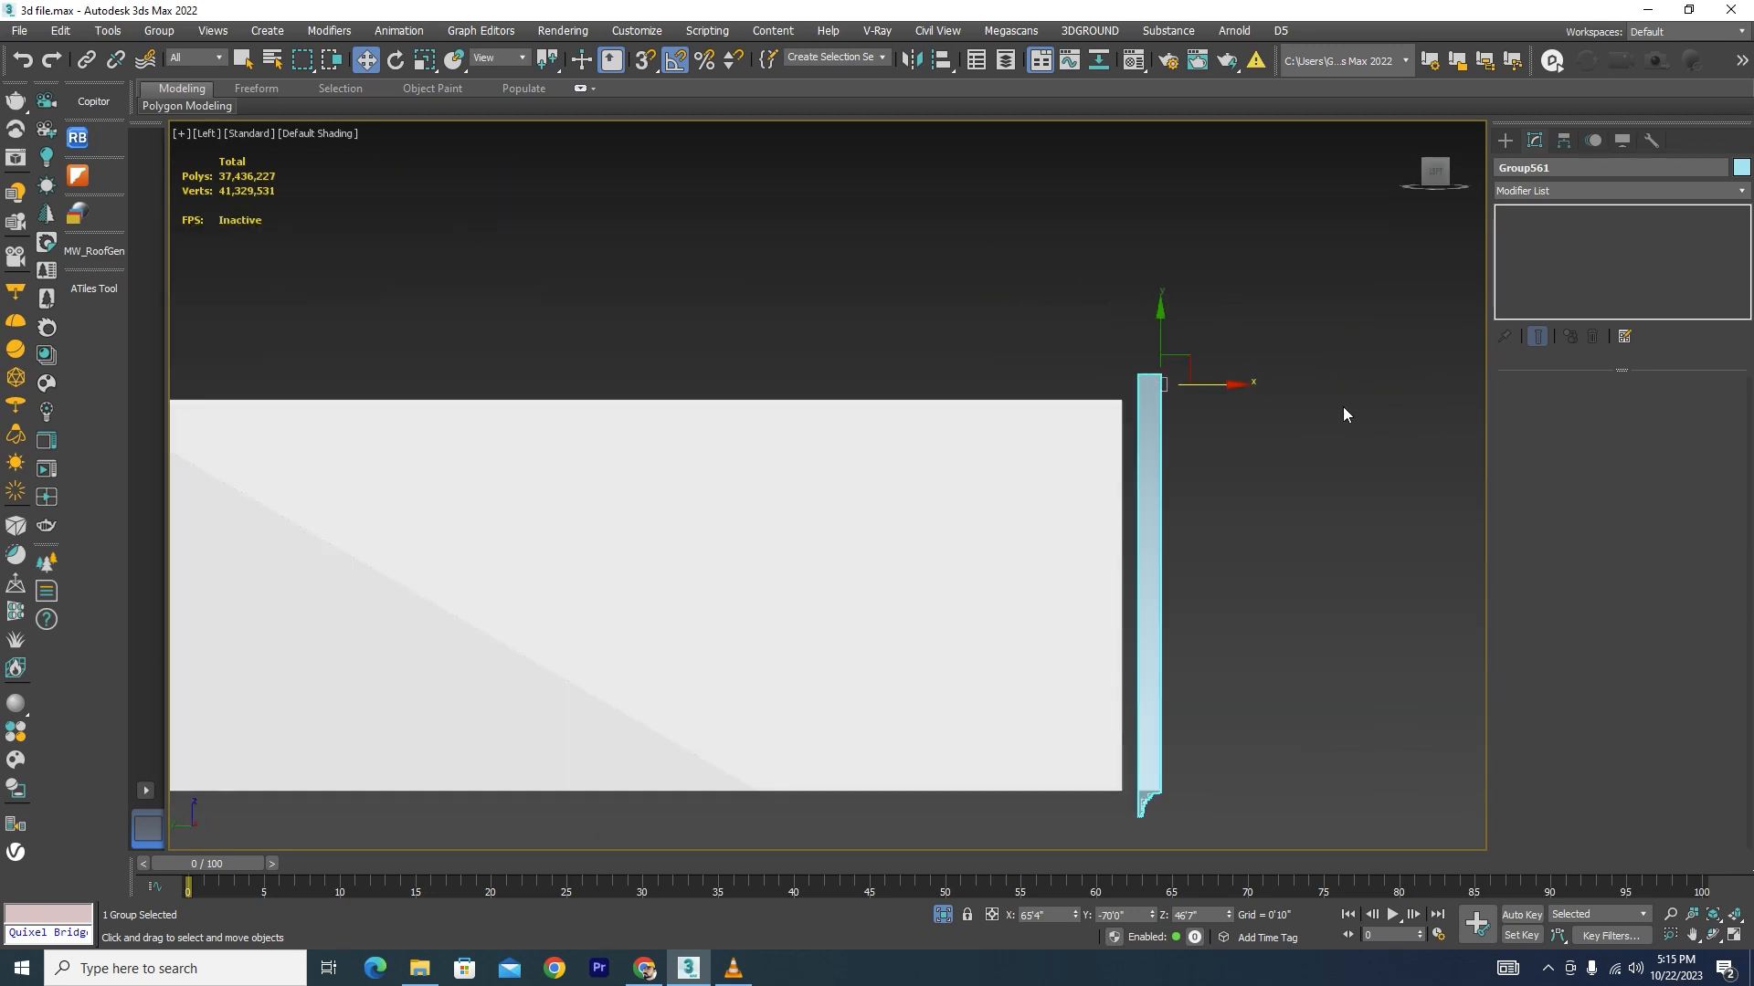
{"action": "left_click_drag", "start_coordinate": [1176, 367], "coordinate": [1195, 374]}
{"action": "key", "text": "s"}
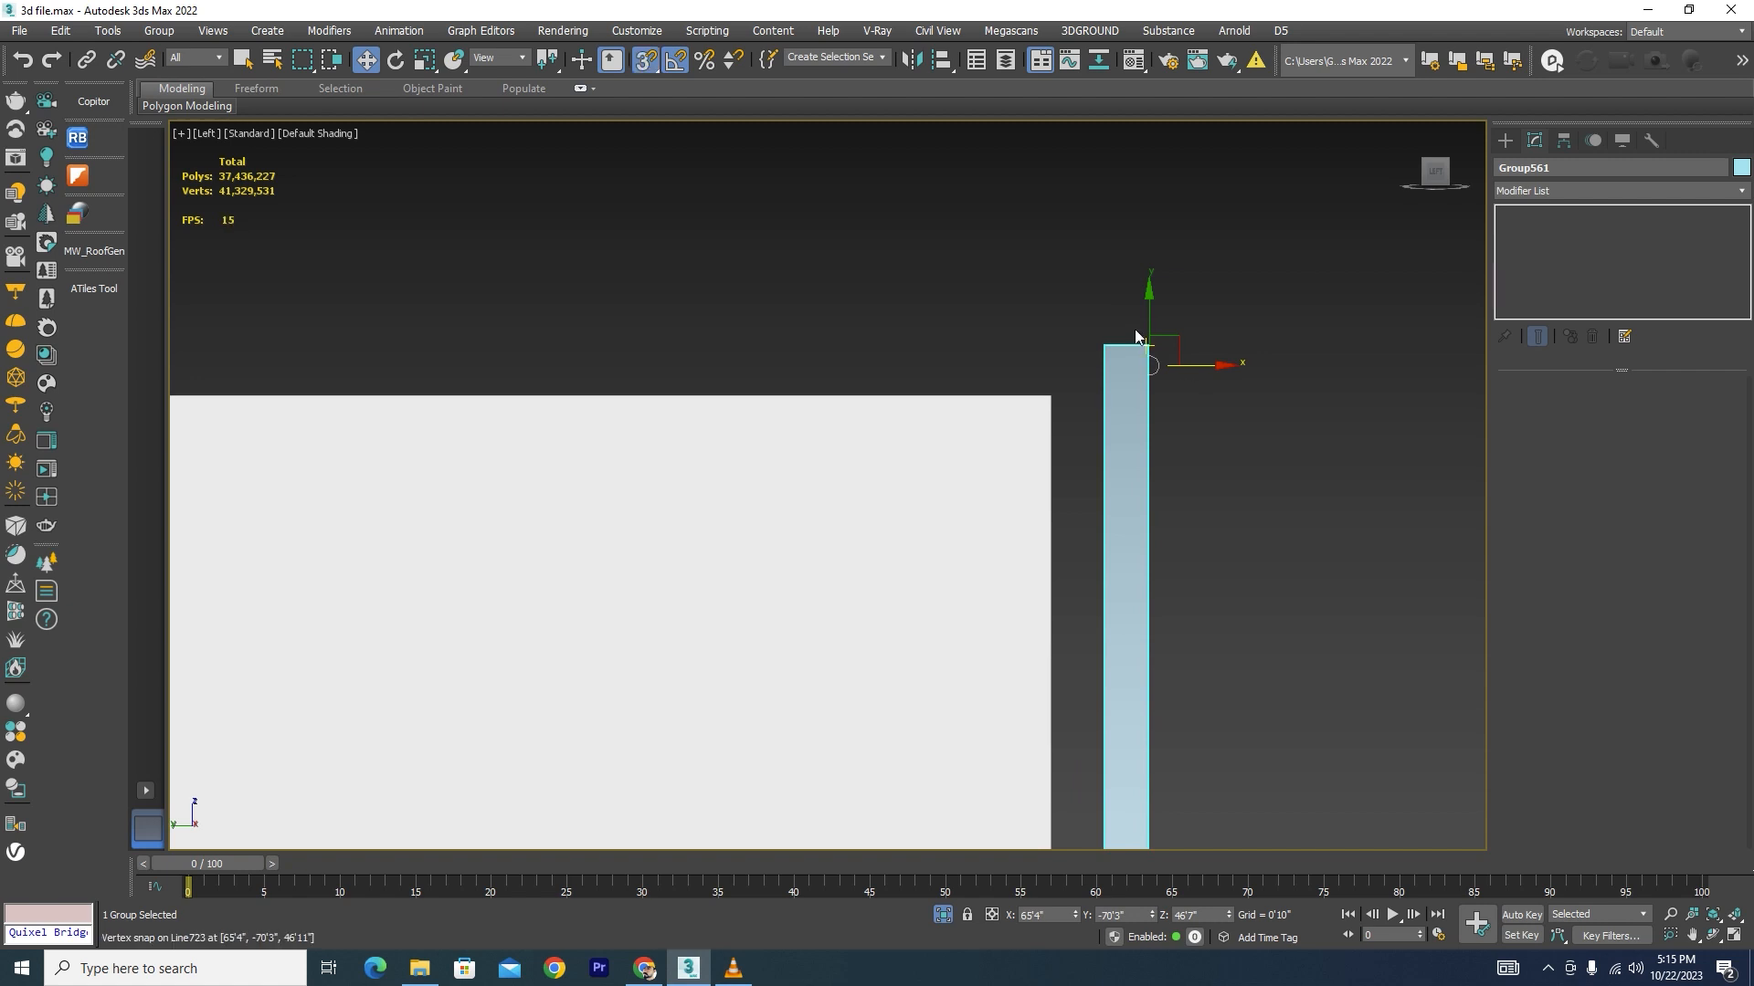
{"action": "scroll", "coordinate": [1121, 347], "scroll_direction": "up", "scroll_amount": 5}
{"action": "left_click_drag", "start_coordinate": [1079, 347], "coordinate": [923, 485]}
Step: Select the roof geometry and start vertex editing for the front gable's lower corner
{"action": "scroll", "coordinate": [924, 485], "scroll_direction": "down", "scroll_amount": 10}
{"action": "middle_click_drag", "start_coordinate": [1001, 500], "coordinate": [818, 526], "text": "alt"}
{"action": "left_click", "coordinate": [696, 728]}
{"action": "scroll", "coordinate": [534, 604], "scroll_direction": "up", "scroll_amount": 8}
{"action": "scroll", "coordinate": [535, 604], "scroll_direction": "up", "scroll_amount": 2}
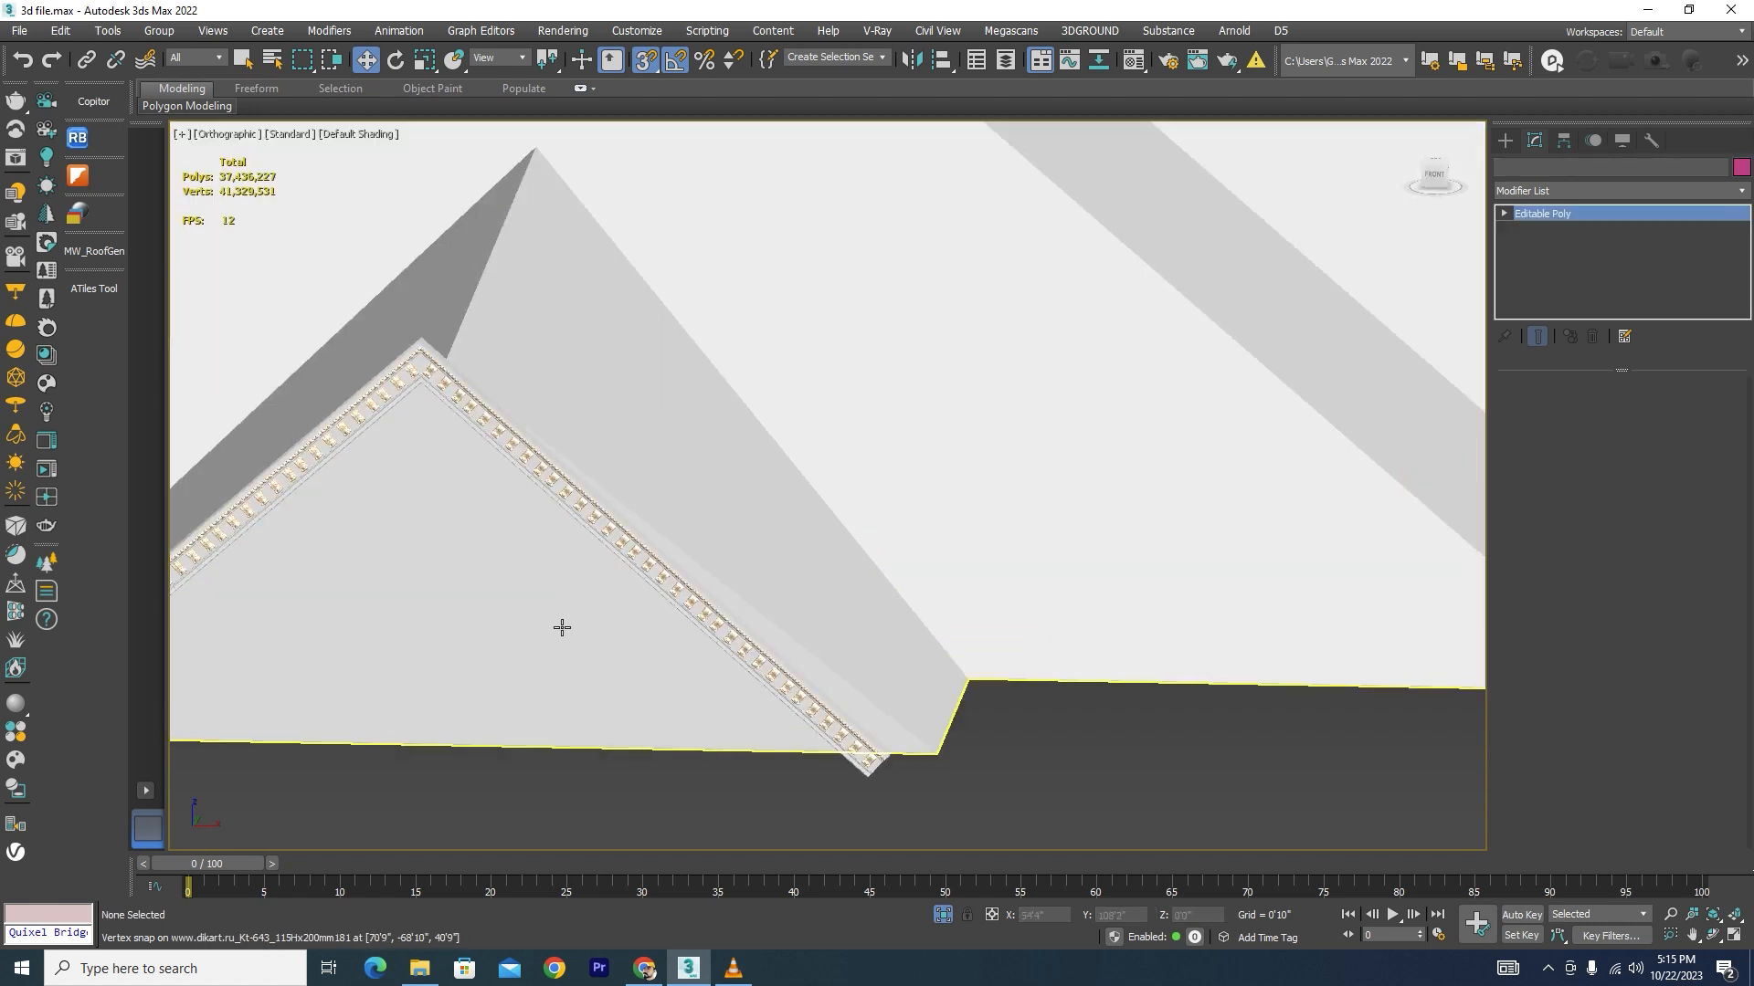
{"action": "left_click", "coordinate": [560, 627]}
{"action": "left_click", "coordinate": [1568, 410]}
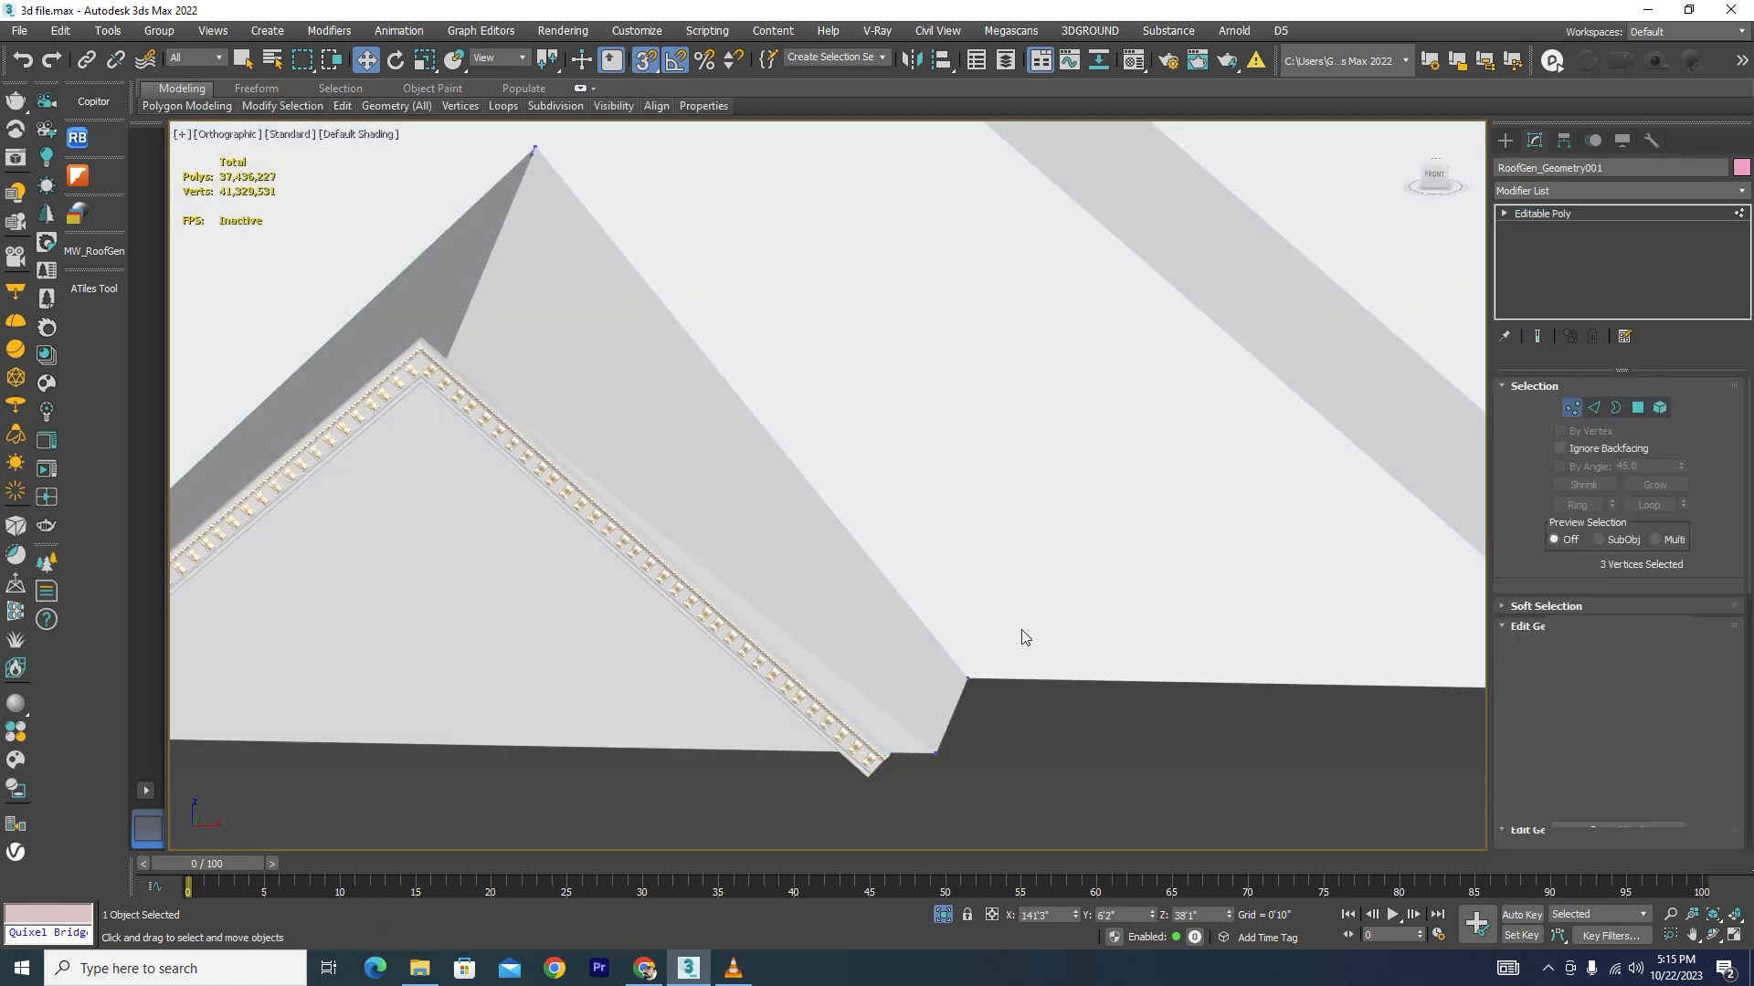
Step: Try to move the gable's outer lower corner vertex in to the moulding's end, and undo the move
{"action": "left_click_drag", "start_coordinate": [967, 726], "coordinate": [930, 768]}
{"action": "scroll", "coordinate": [844, 801], "scroll_direction": "up", "scroll_amount": 8}
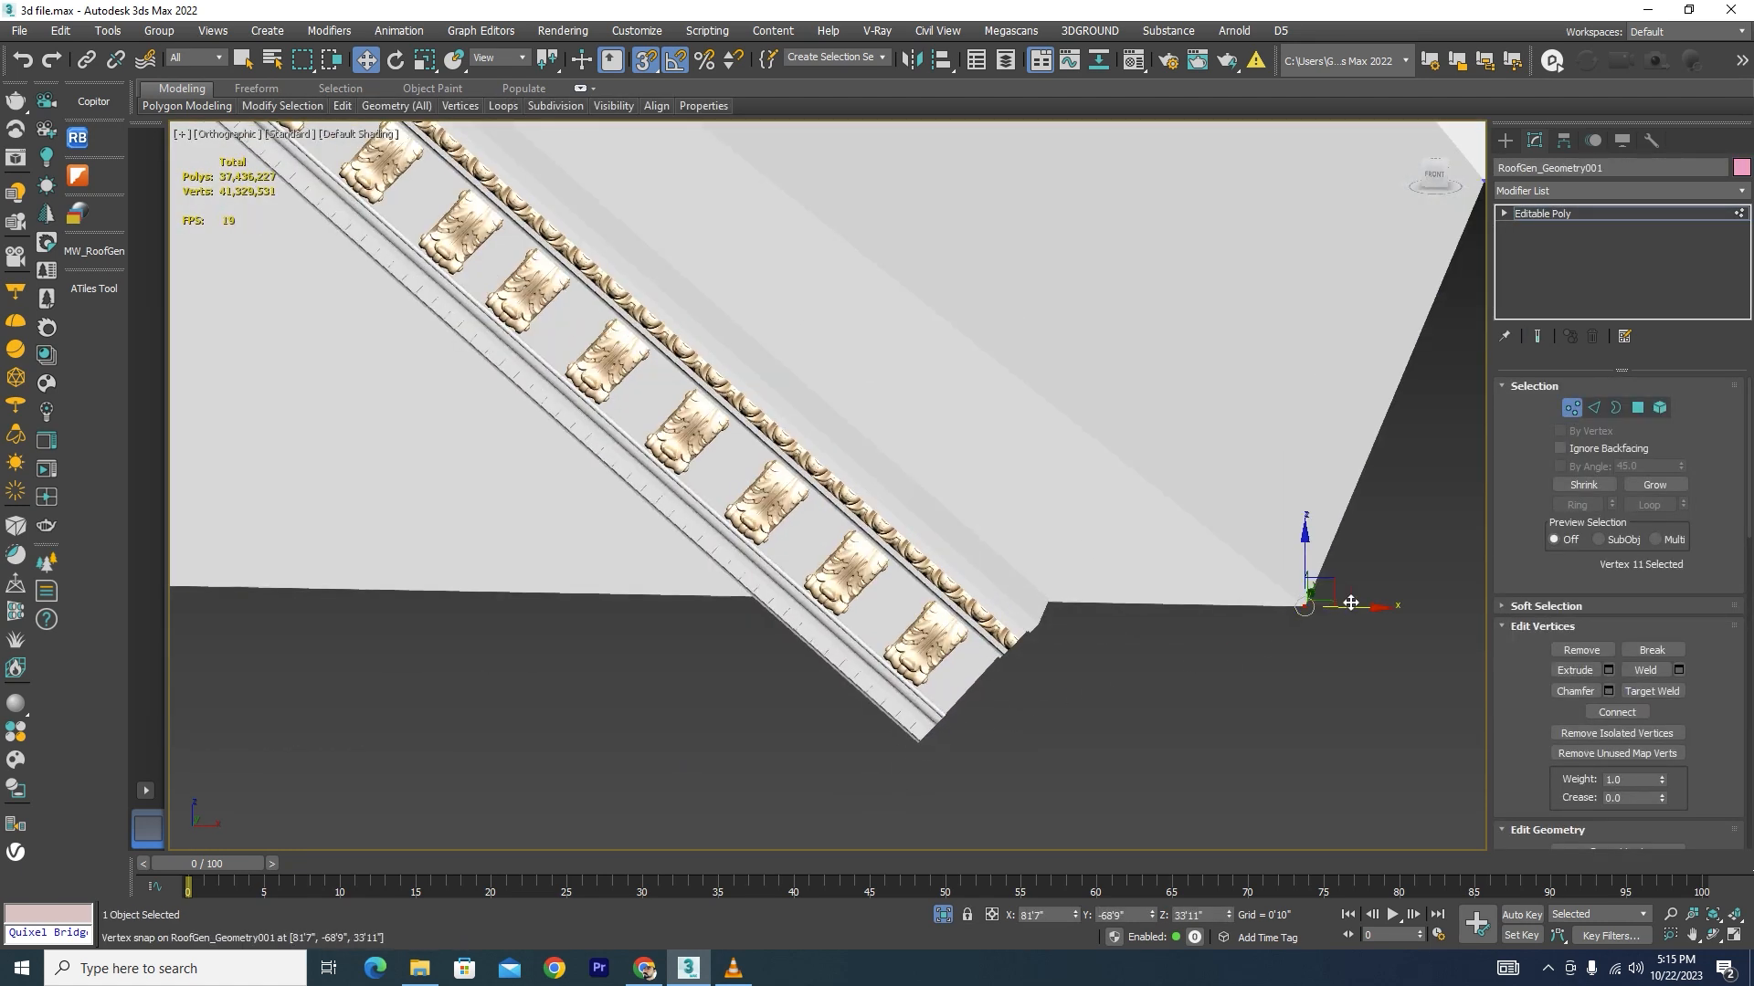
{"action": "left_click_drag", "start_coordinate": [1334, 607], "coordinate": [1050, 607]}
{"action": "scroll", "coordinate": [1051, 606], "scroll_direction": "down", "scroll_amount": 4}
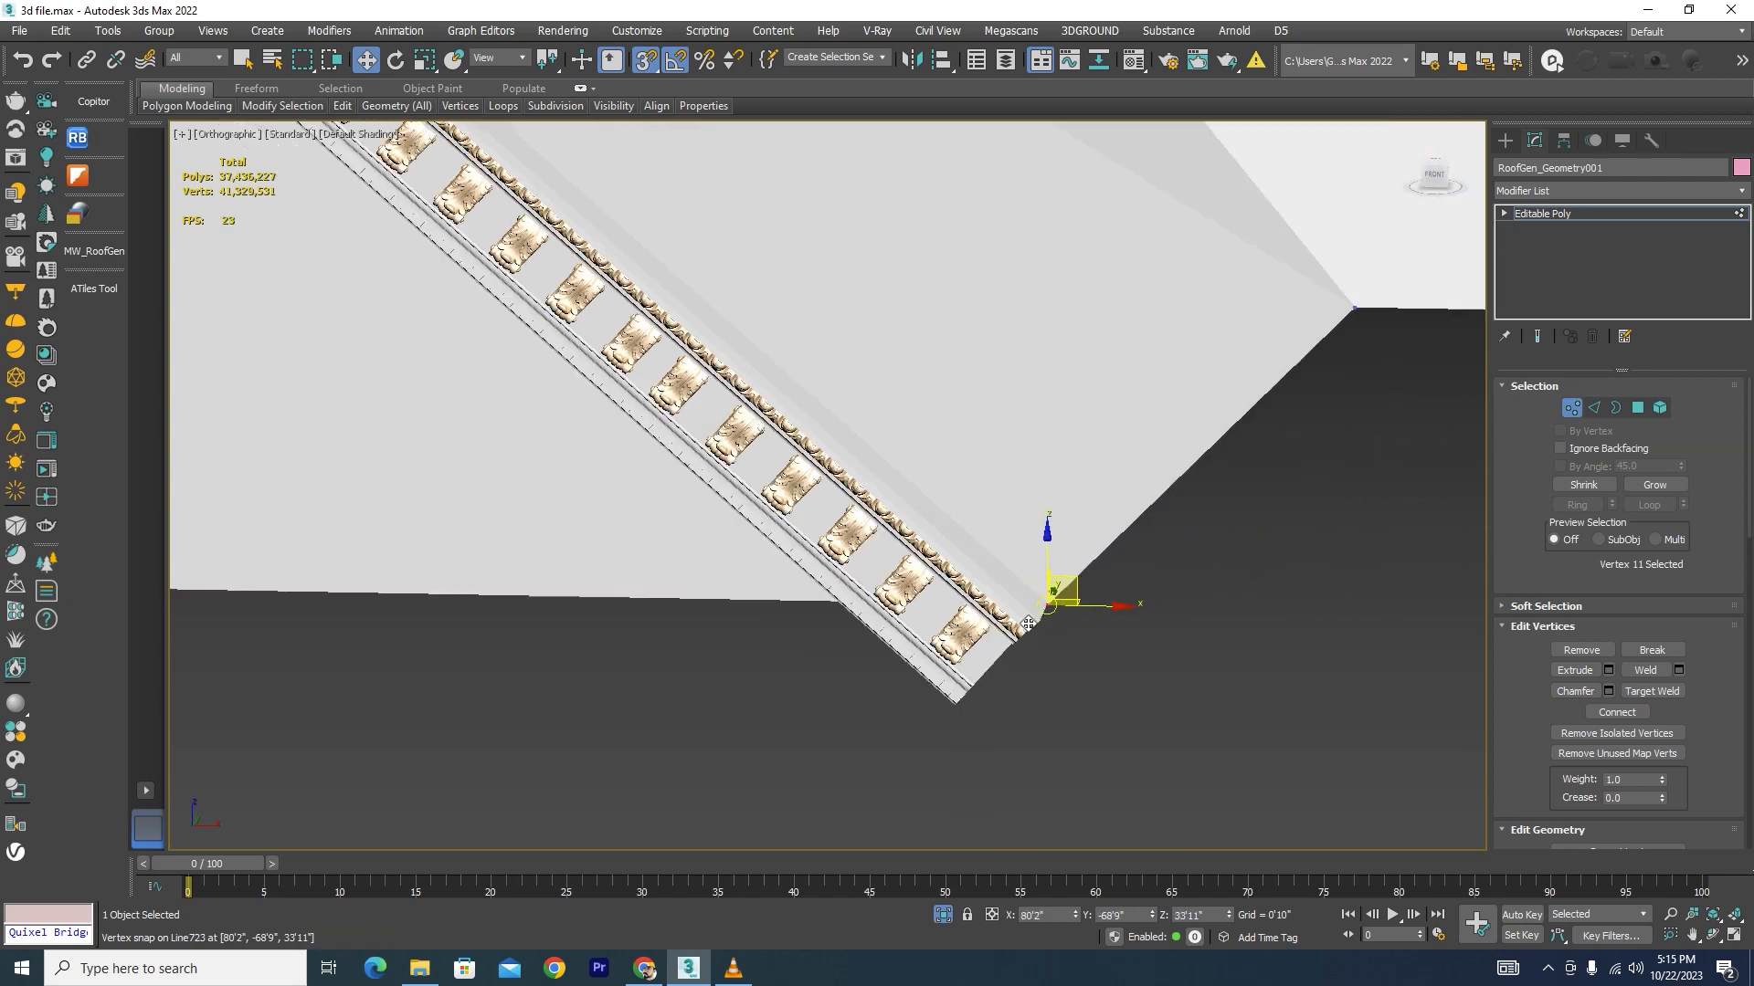
{"action": "key", "text": "ctrl+z"}
Step: Select both lower vertices on that side of the gable roof and move them inward to the moulding's end
{"action": "left_click_drag", "start_coordinate": [1151, 523], "coordinate": [1103, 570]}
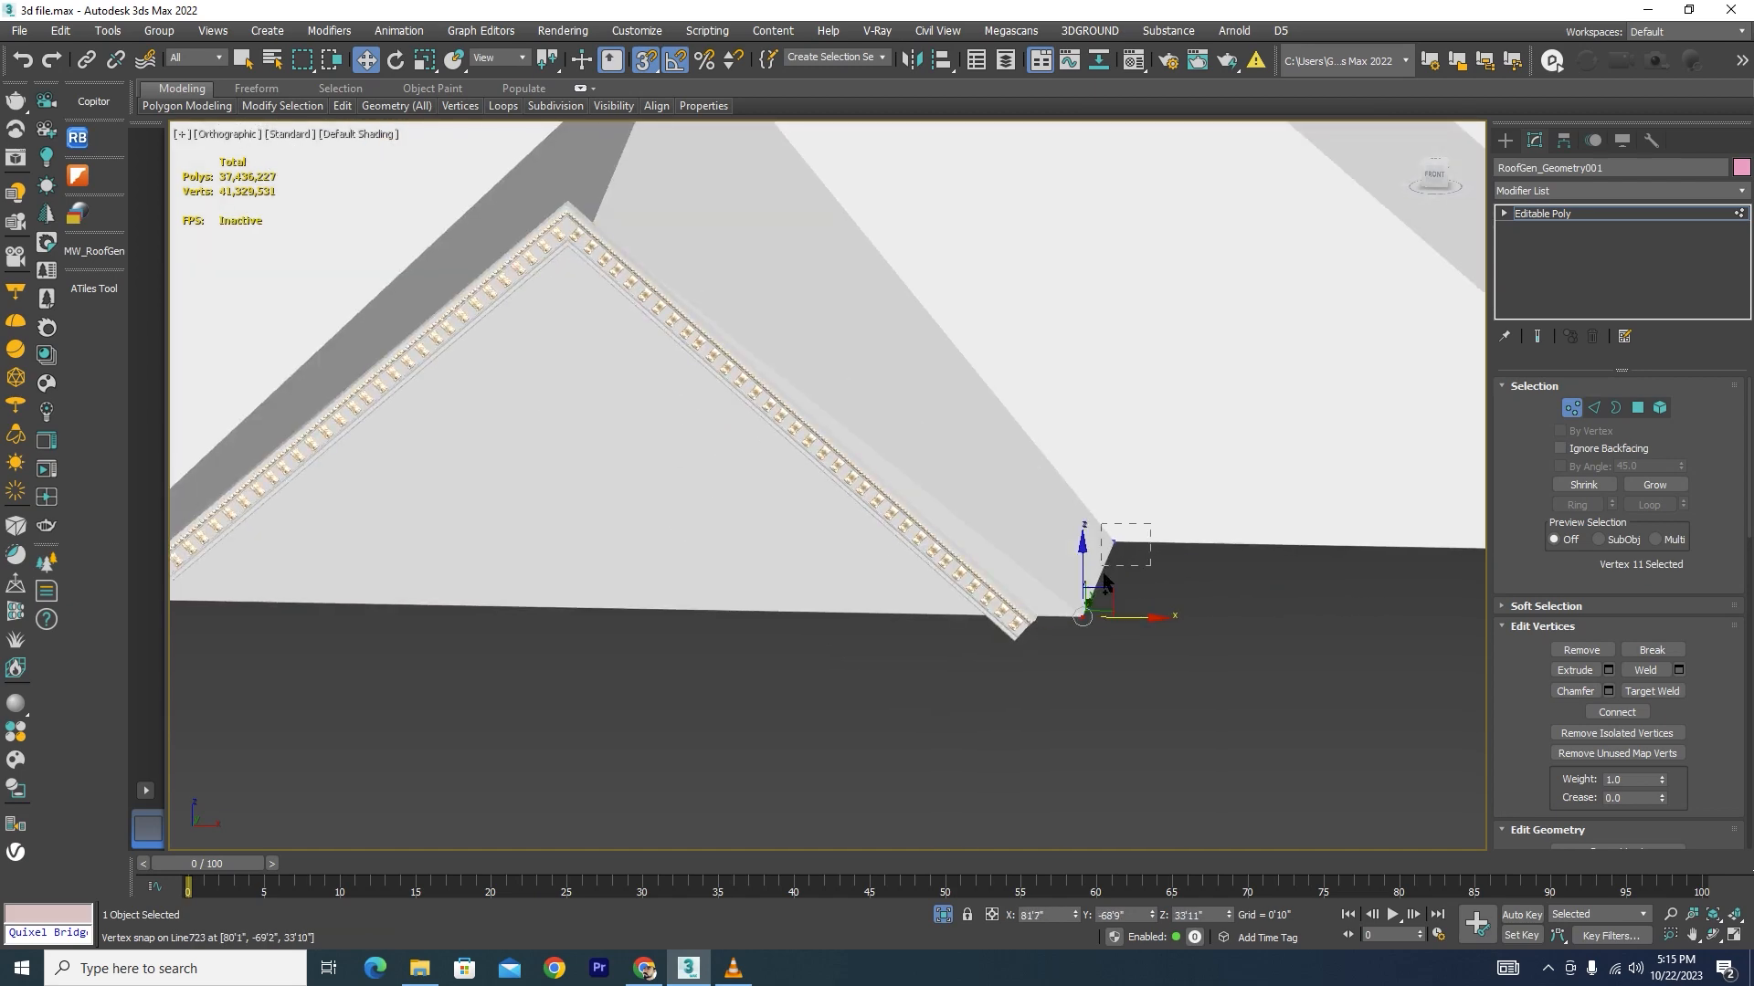
{"action": "left_click_drag", "start_coordinate": [1073, 650], "coordinate": [1076, 651]}
{"action": "left_click_drag", "start_coordinate": [1162, 580], "coordinate": [1036, 612]}
Step: Leave isolation to bring back the whole house, and exit vertex editing on the roof
{"action": "scroll", "coordinate": [1042, 603], "scroll_direction": "down", "scroll_amount": 5}
{"action": "middle_click_drag", "start_coordinate": [1042, 603], "coordinate": [986, 676], "text": "alt"}
{"action": "left_click", "coordinate": [944, 916]}
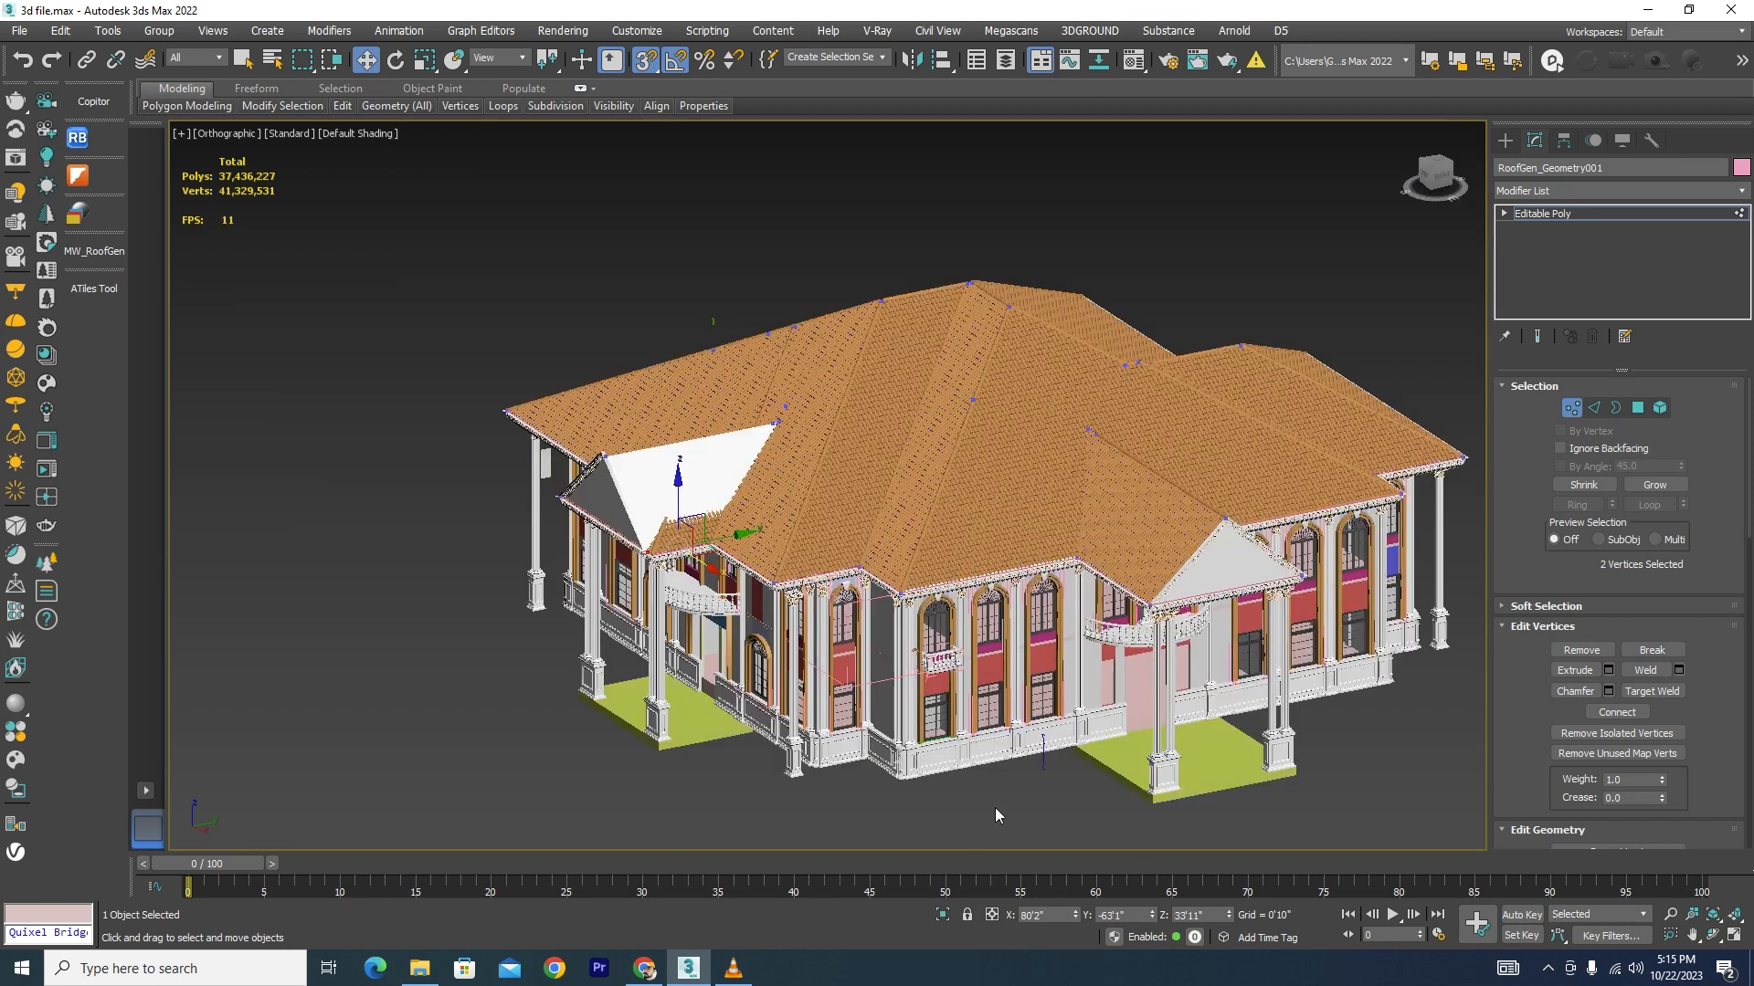
{"action": "left_click", "coordinate": [1572, 409]}
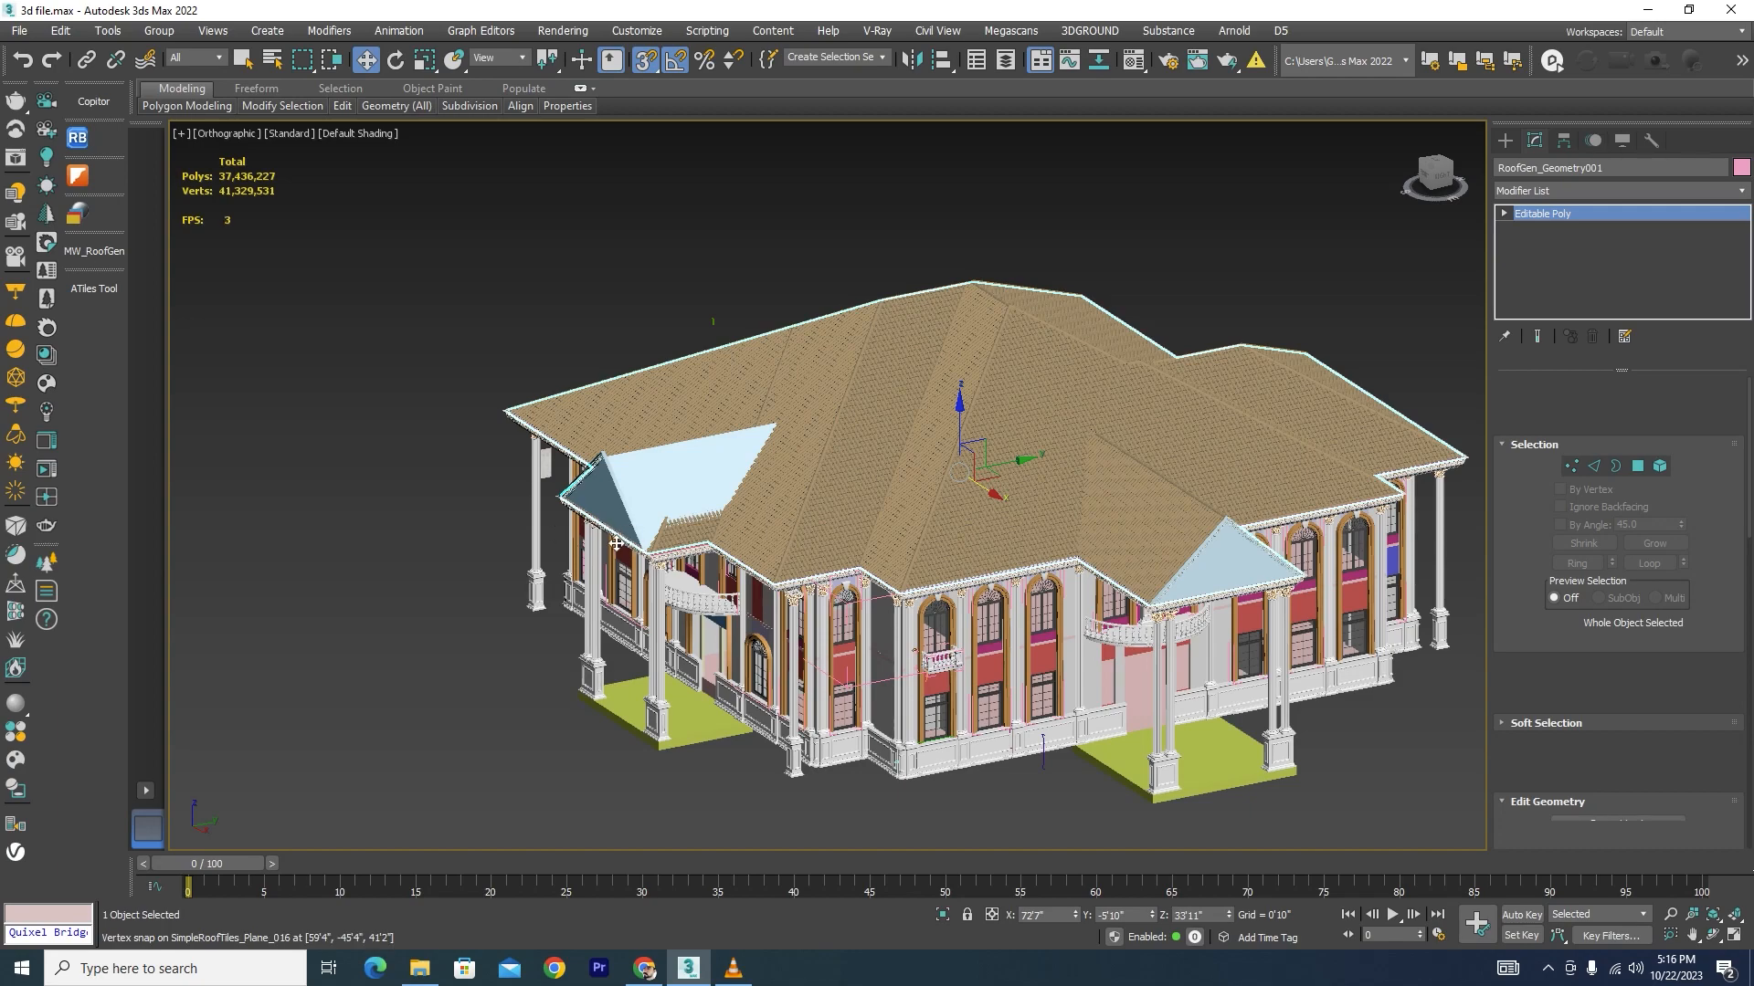
Step: Try to delete the roof tile planes and the hip ridge tiles around the front gable's lower corner
{"action": "scroll", "coordinate": [616, 542], "scroll_direction": "up", "scroll_amount": 5}
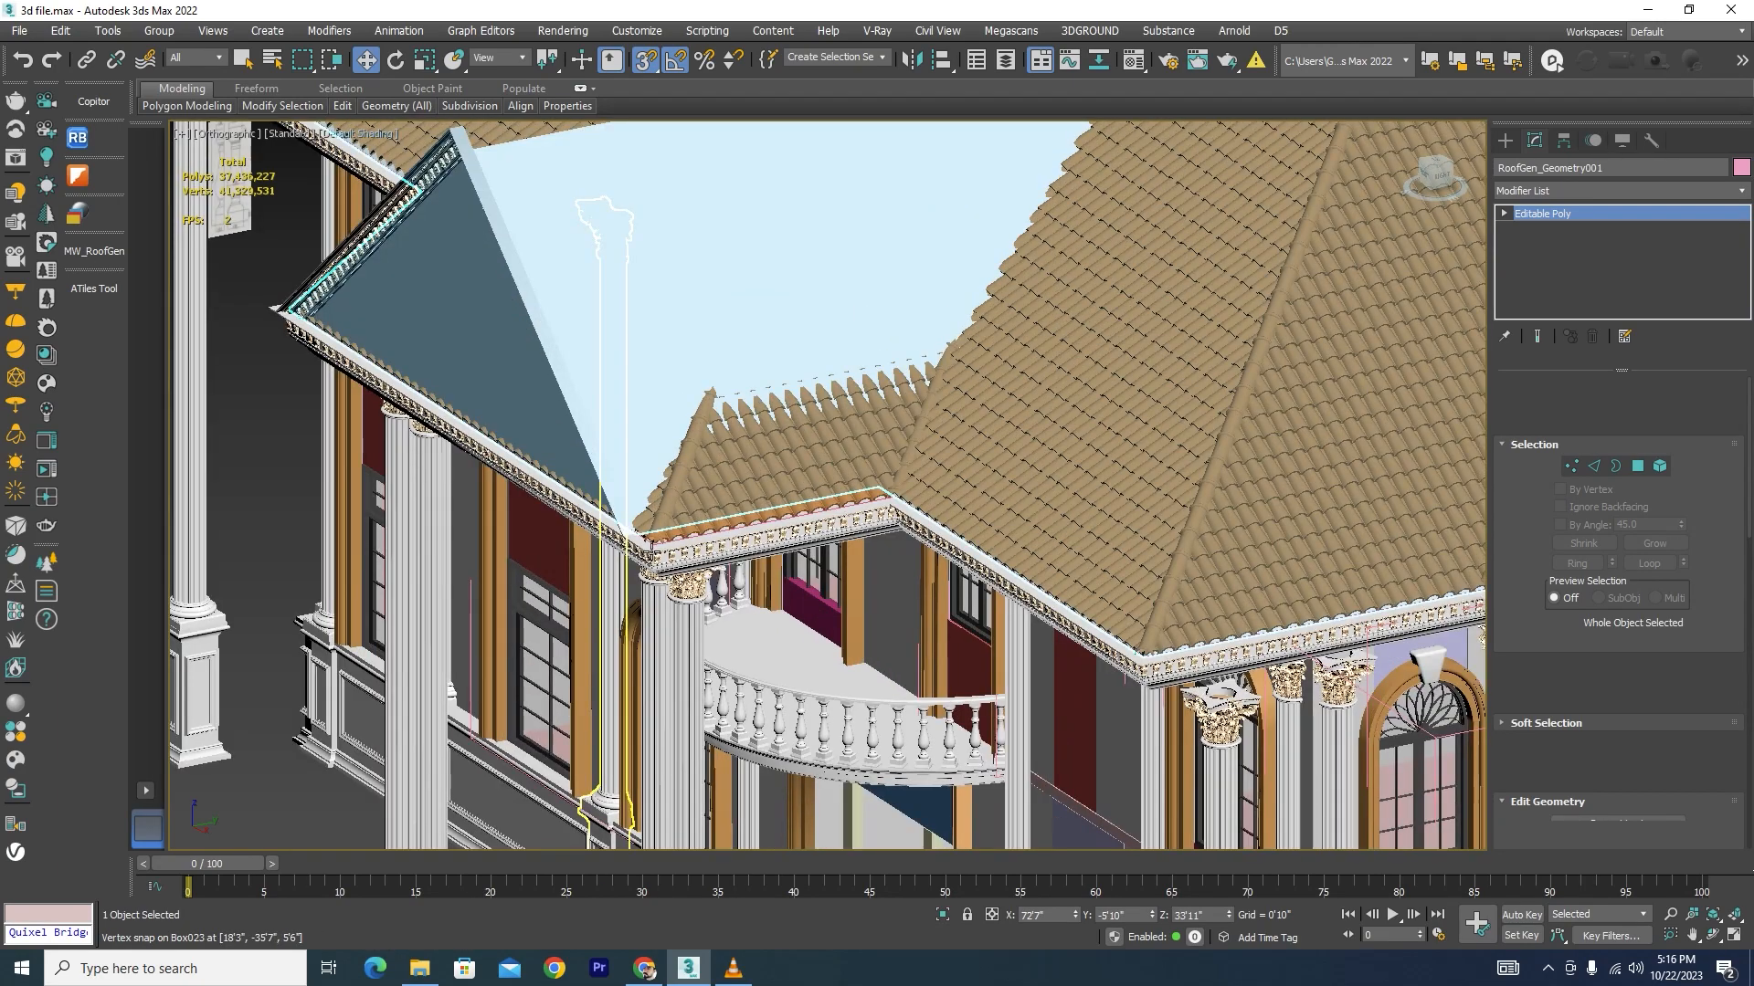
{"action": "scroll", "coordinate": [649, 549], "scroll_direction": "up", "scroll_amount": 4}
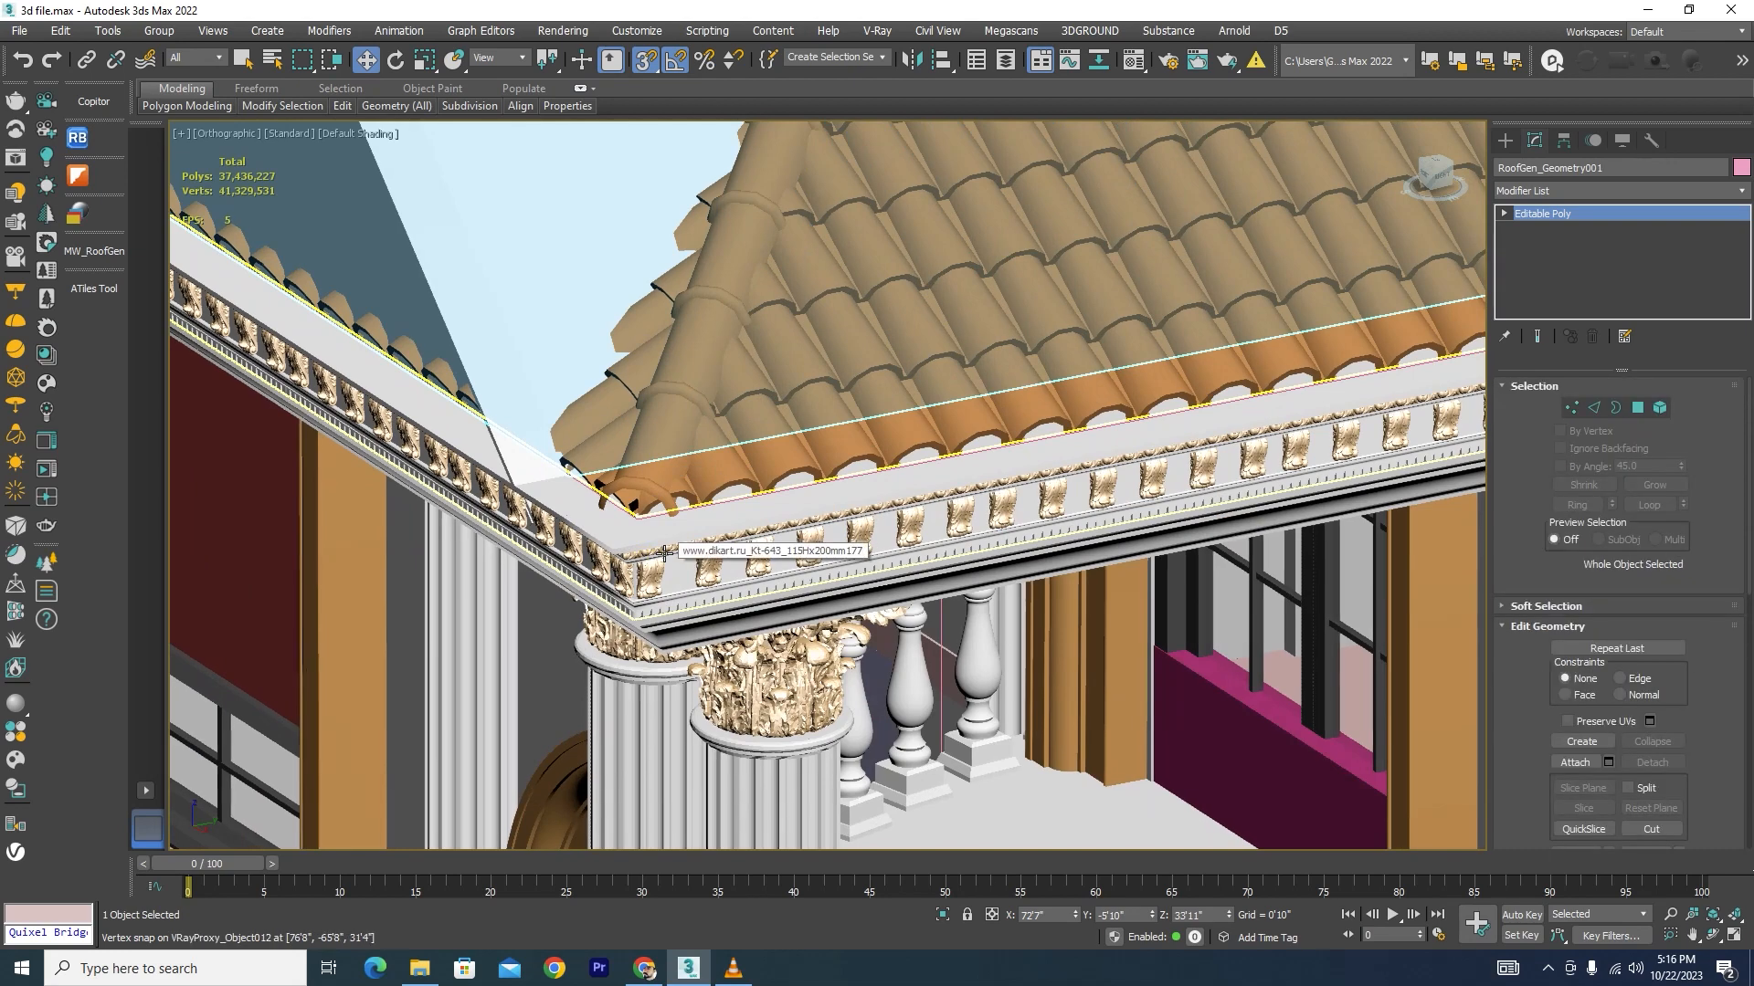
{"action": "scroll", "coordinate": [664, 553], "scroll_direction": "down", "scroll_amount": 6}
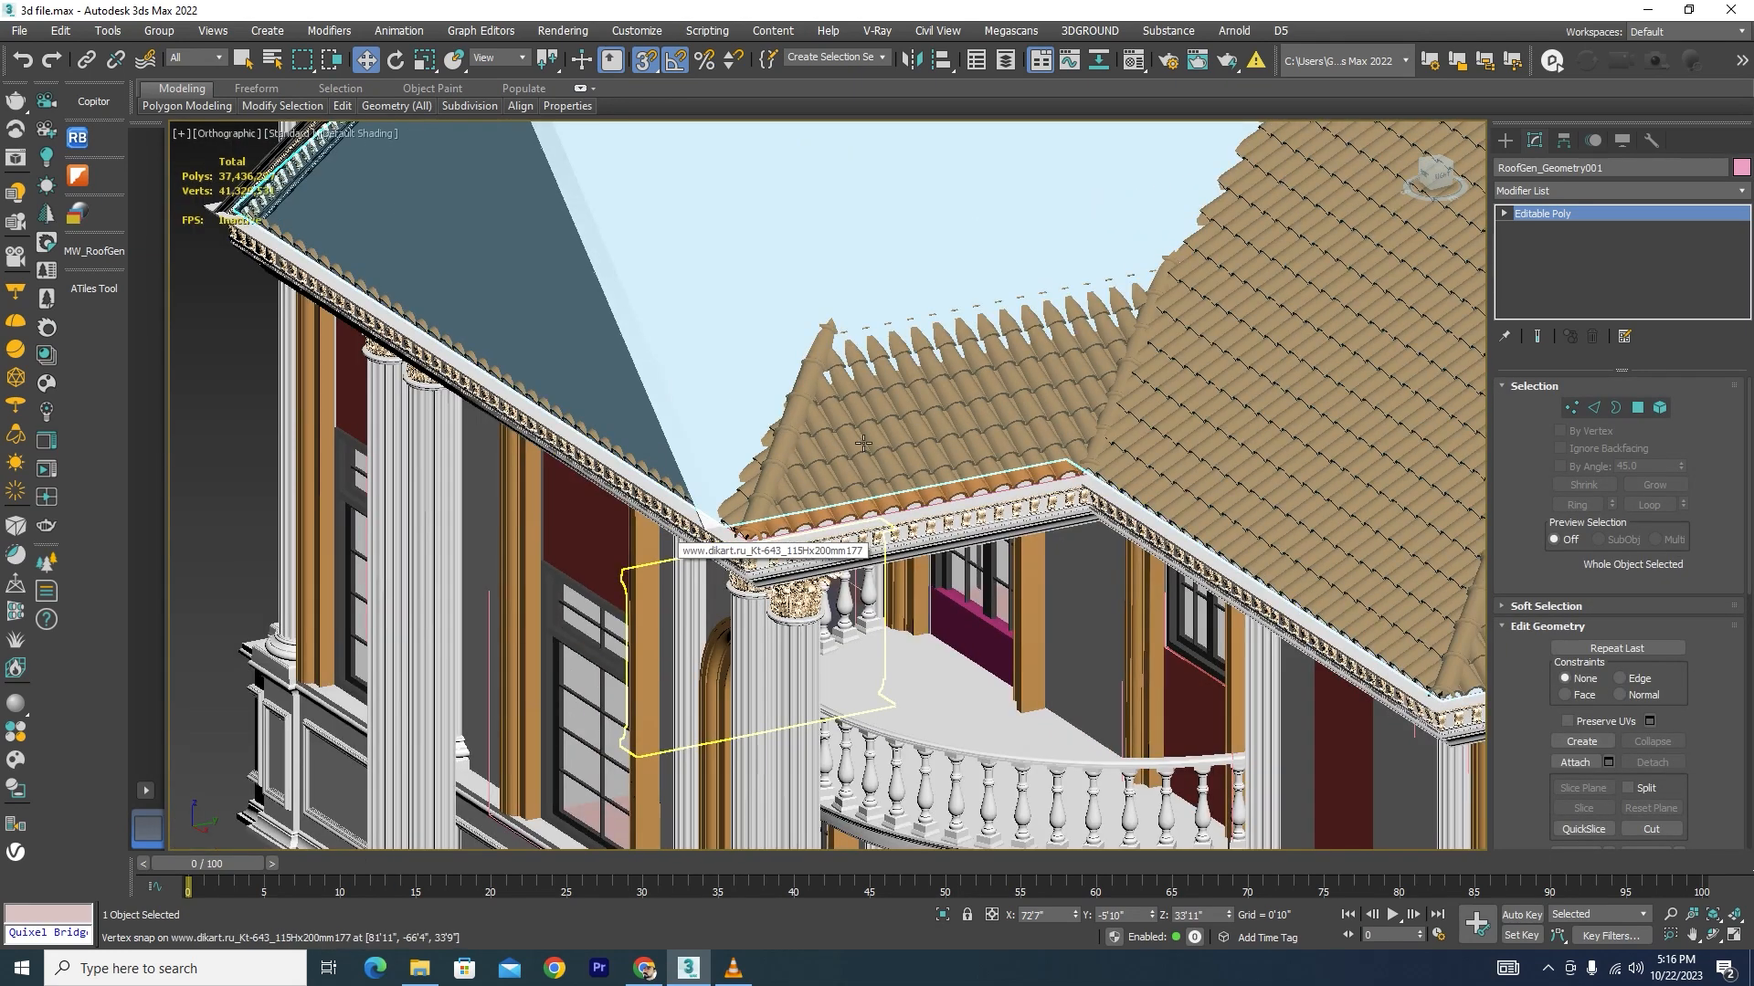
{"action": "key", "text": "Delete"}
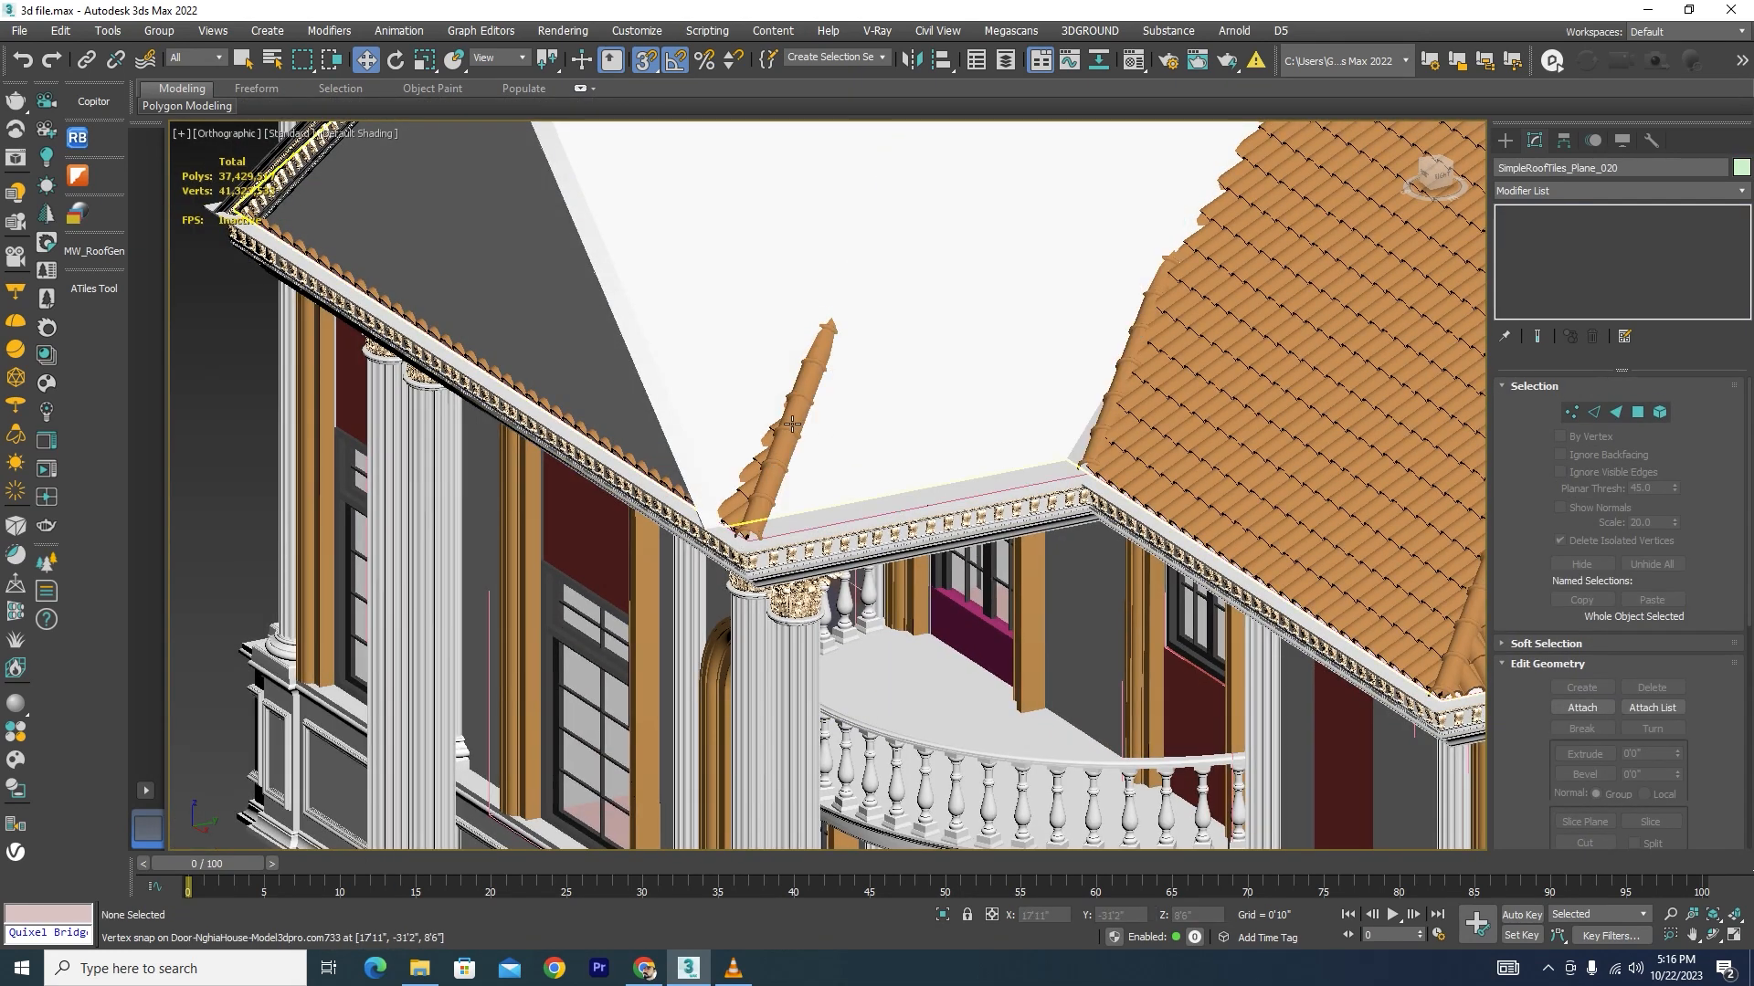
{"action": "key", "text": "Delete"}
{"action": "scroll", "coordinate": [802, 449], "scroll_direction": "down", "scroll_amount": 2}
{"action": "scroll", "coordinate": [774, 485], "scroll_direction": "up", "scroll_amount": 2}
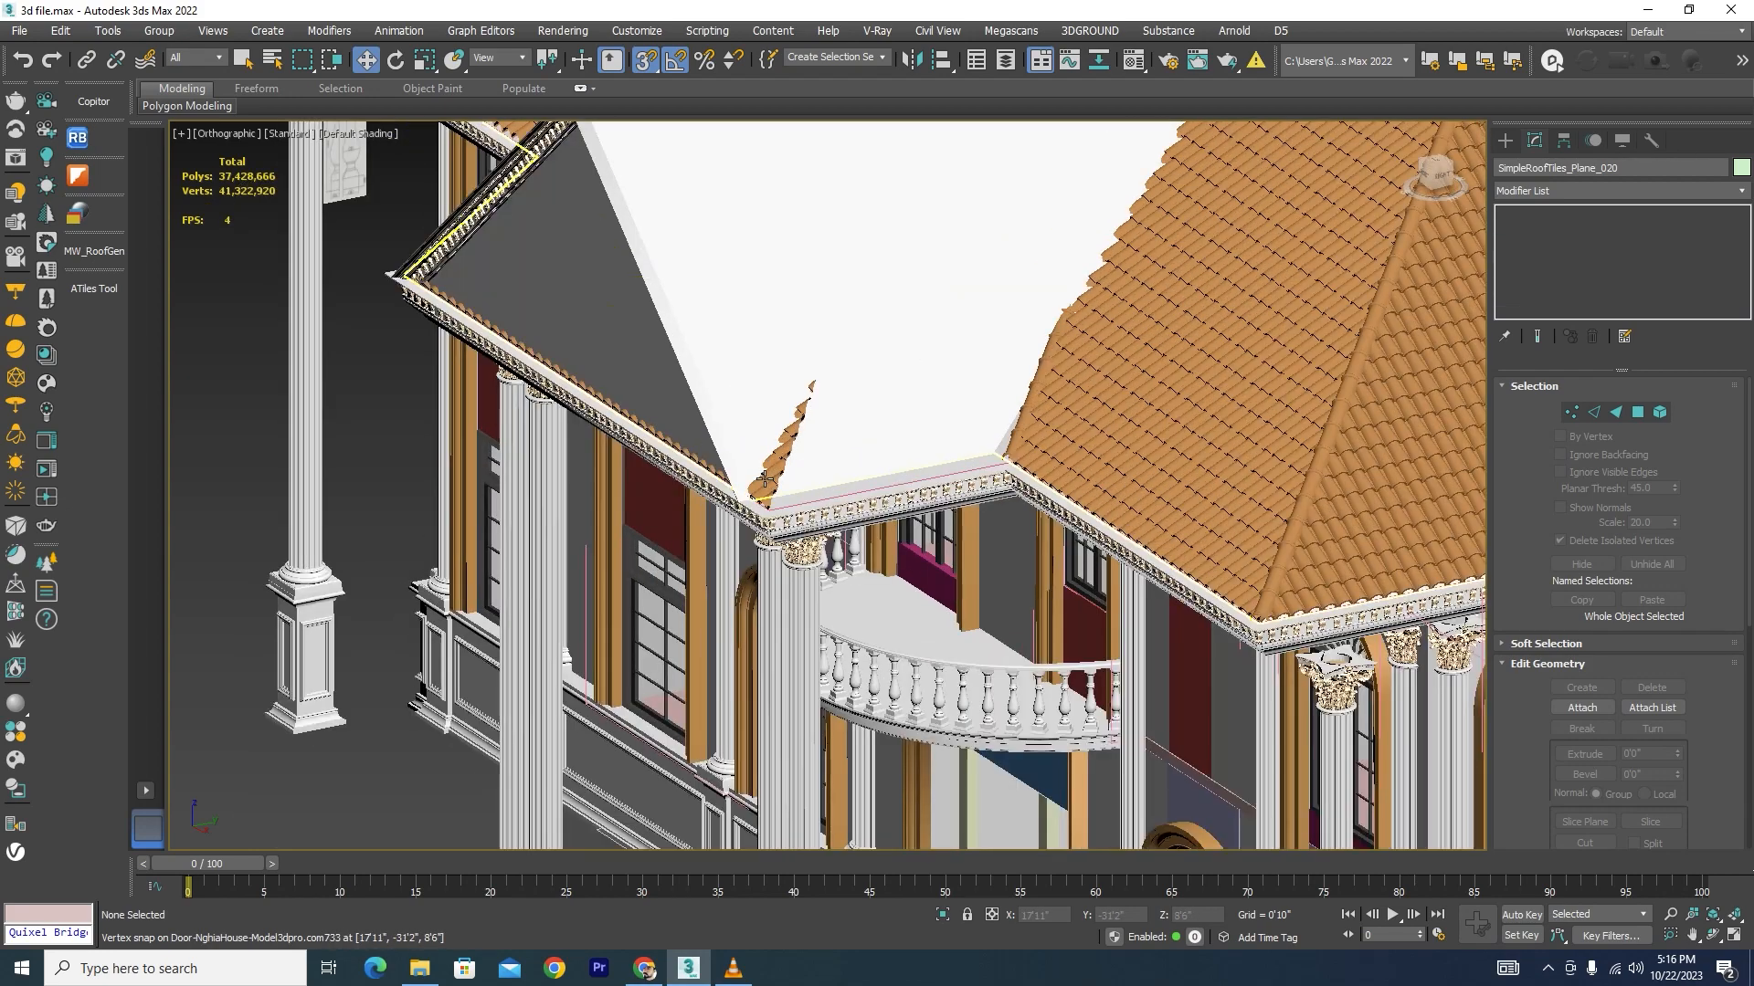
{"action": "scroll", "coordinate": [774, 485], "scroll_direction": "up", "scroll_amount": 2}
{"action": "key", "text": "Delete"}
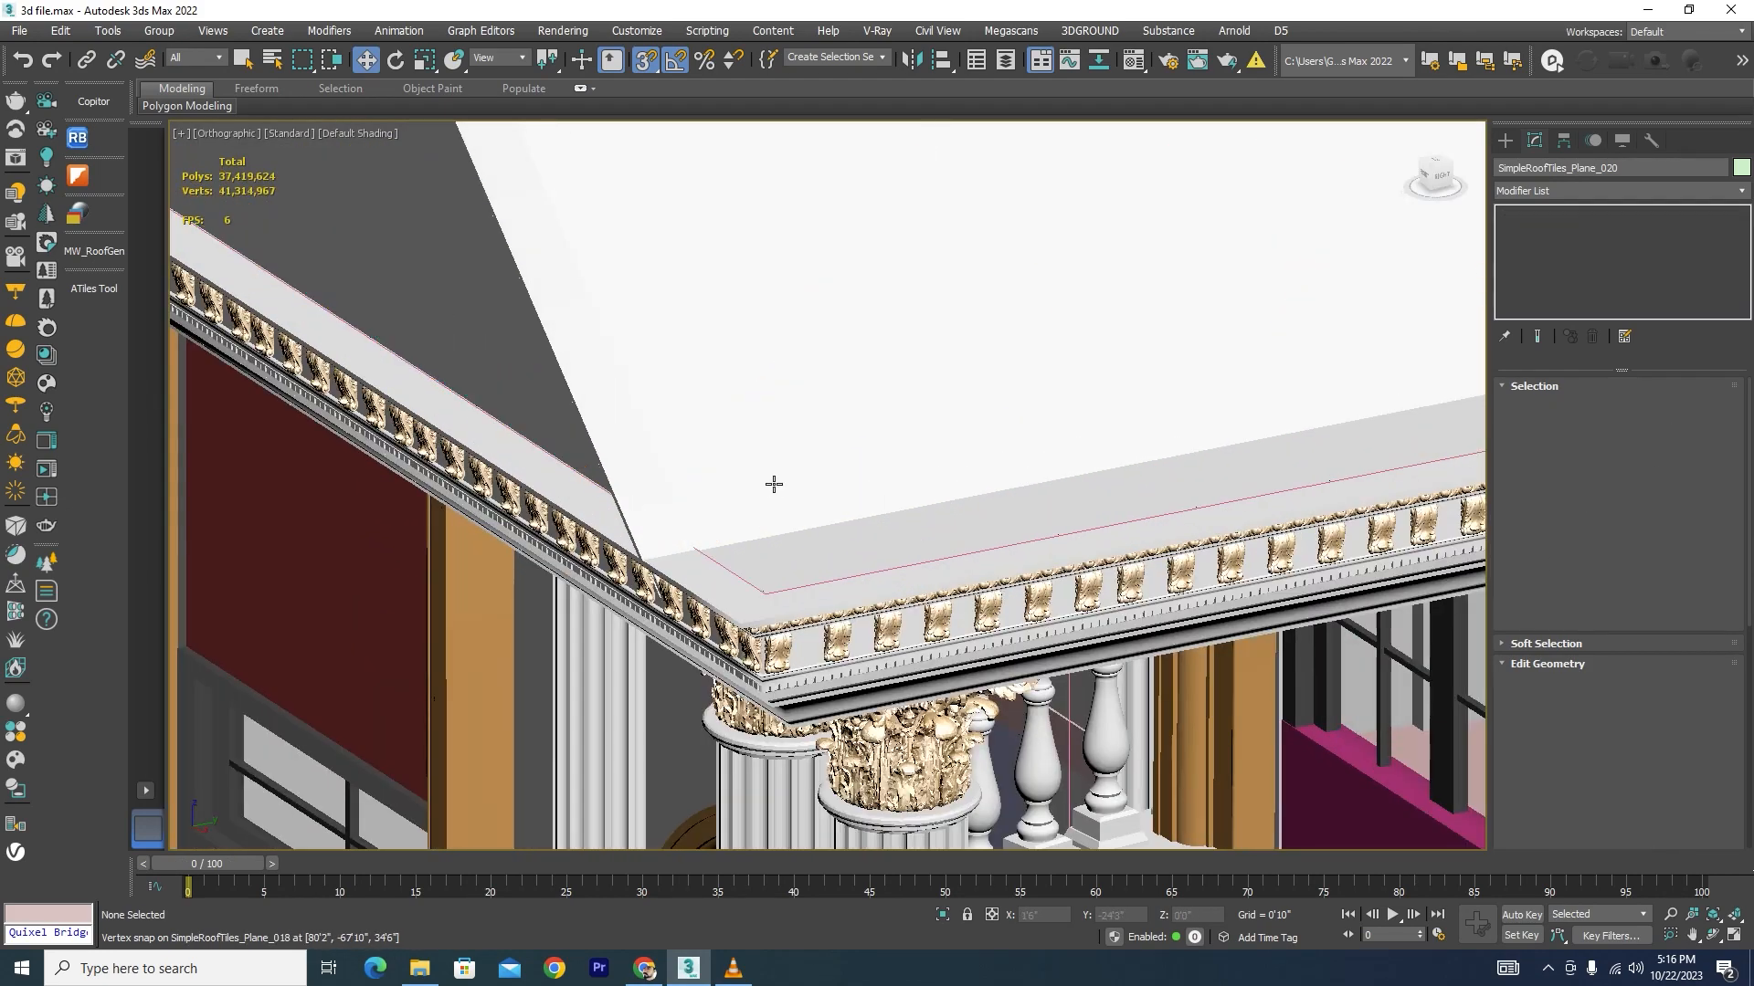
{"action": "scroll", "coordinate": [801, 510], "scroll_direction": "down", "scroll_amount": 2}
{"action": "scroll", "coordinate": [801, 510], "scroll_direction": "down", "scroll_amount": 2}
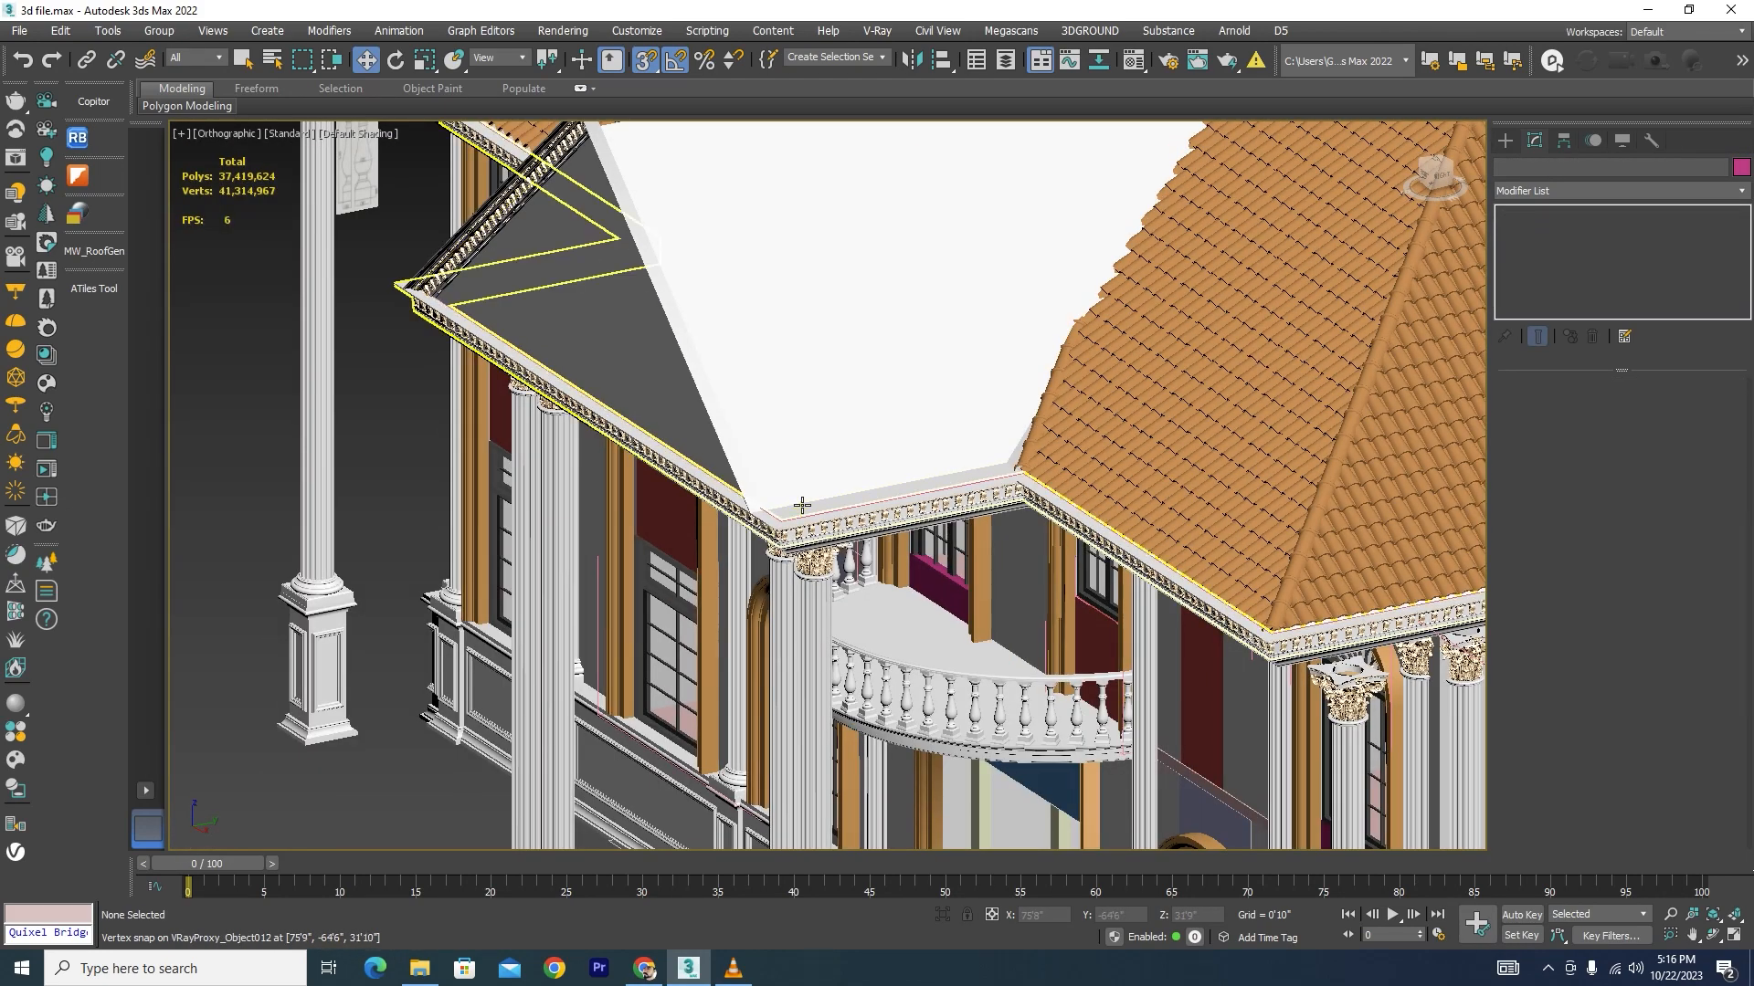
Step: Undo the tile deletions and step back to the isolated roof geometry with its gable mouldings
{"action": "key", "text": "ctrl+z"}
{"action": "key", "text": "ctrl+z"}
{"action": "key", "text": "ctrl+z"}
{"action": "key", "text": "ctrl+z"}
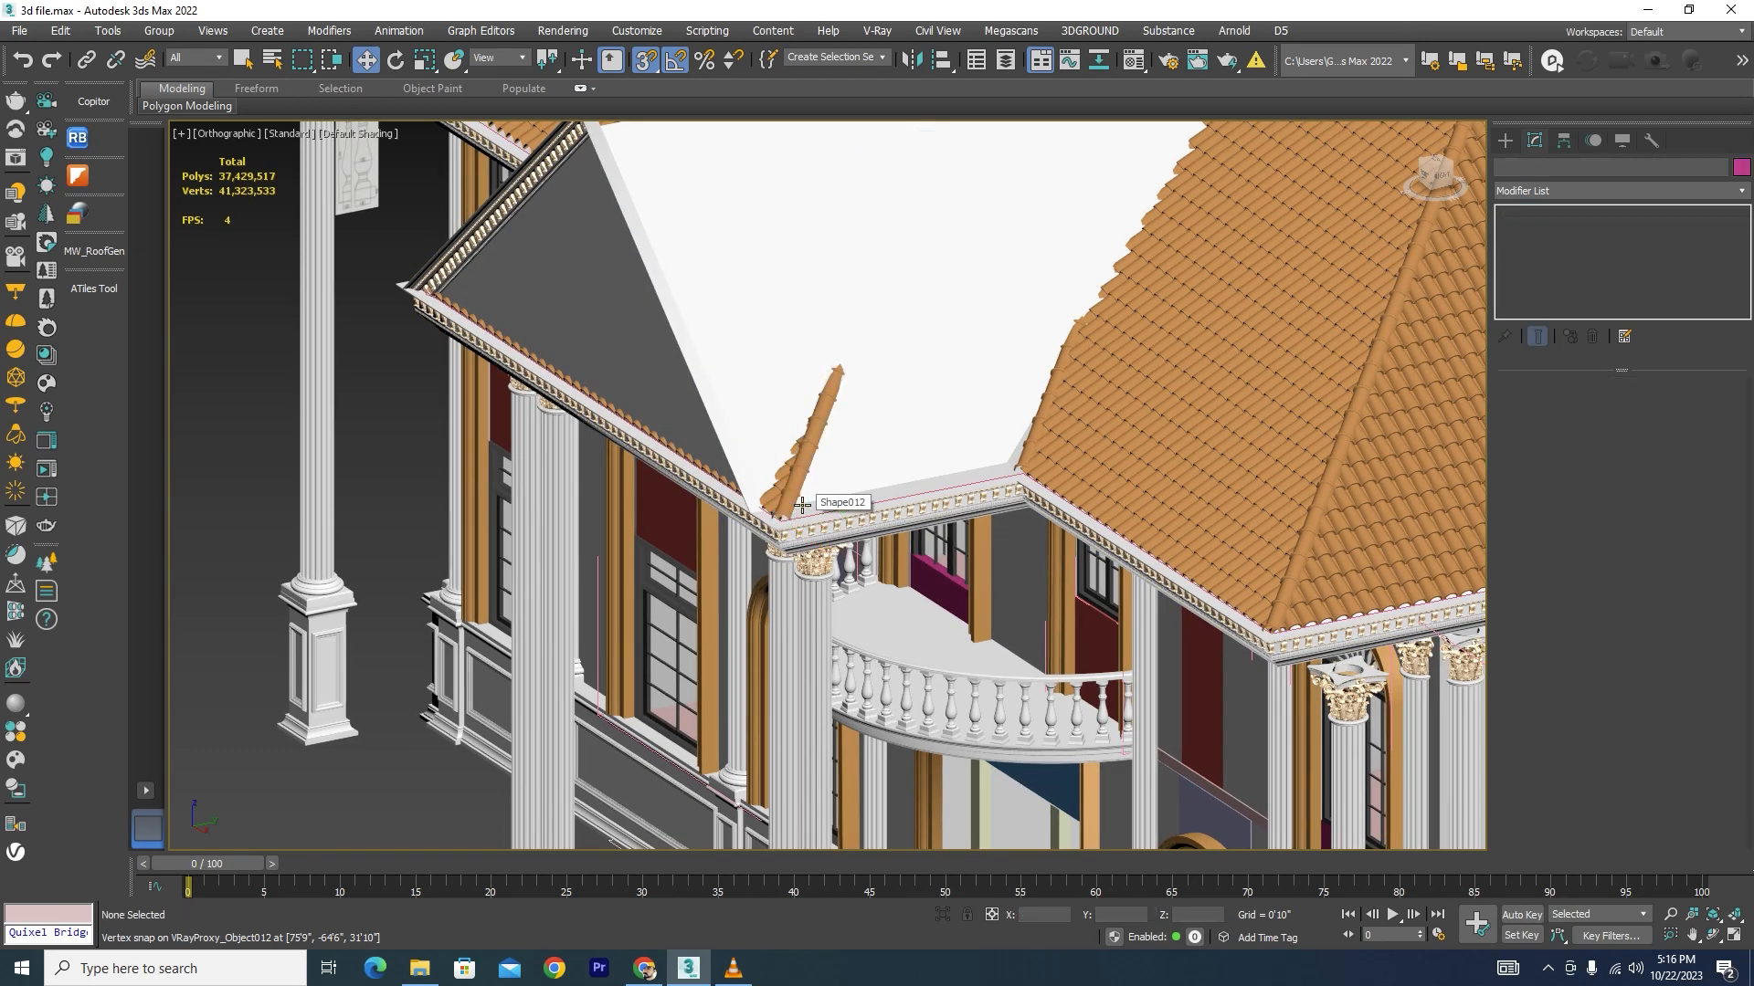
{"action": "key", "text": "ctrl+z"}
{"action": "key", "text": "ctrl+z"}
{"action": "key", "text": "ctrl+z"}
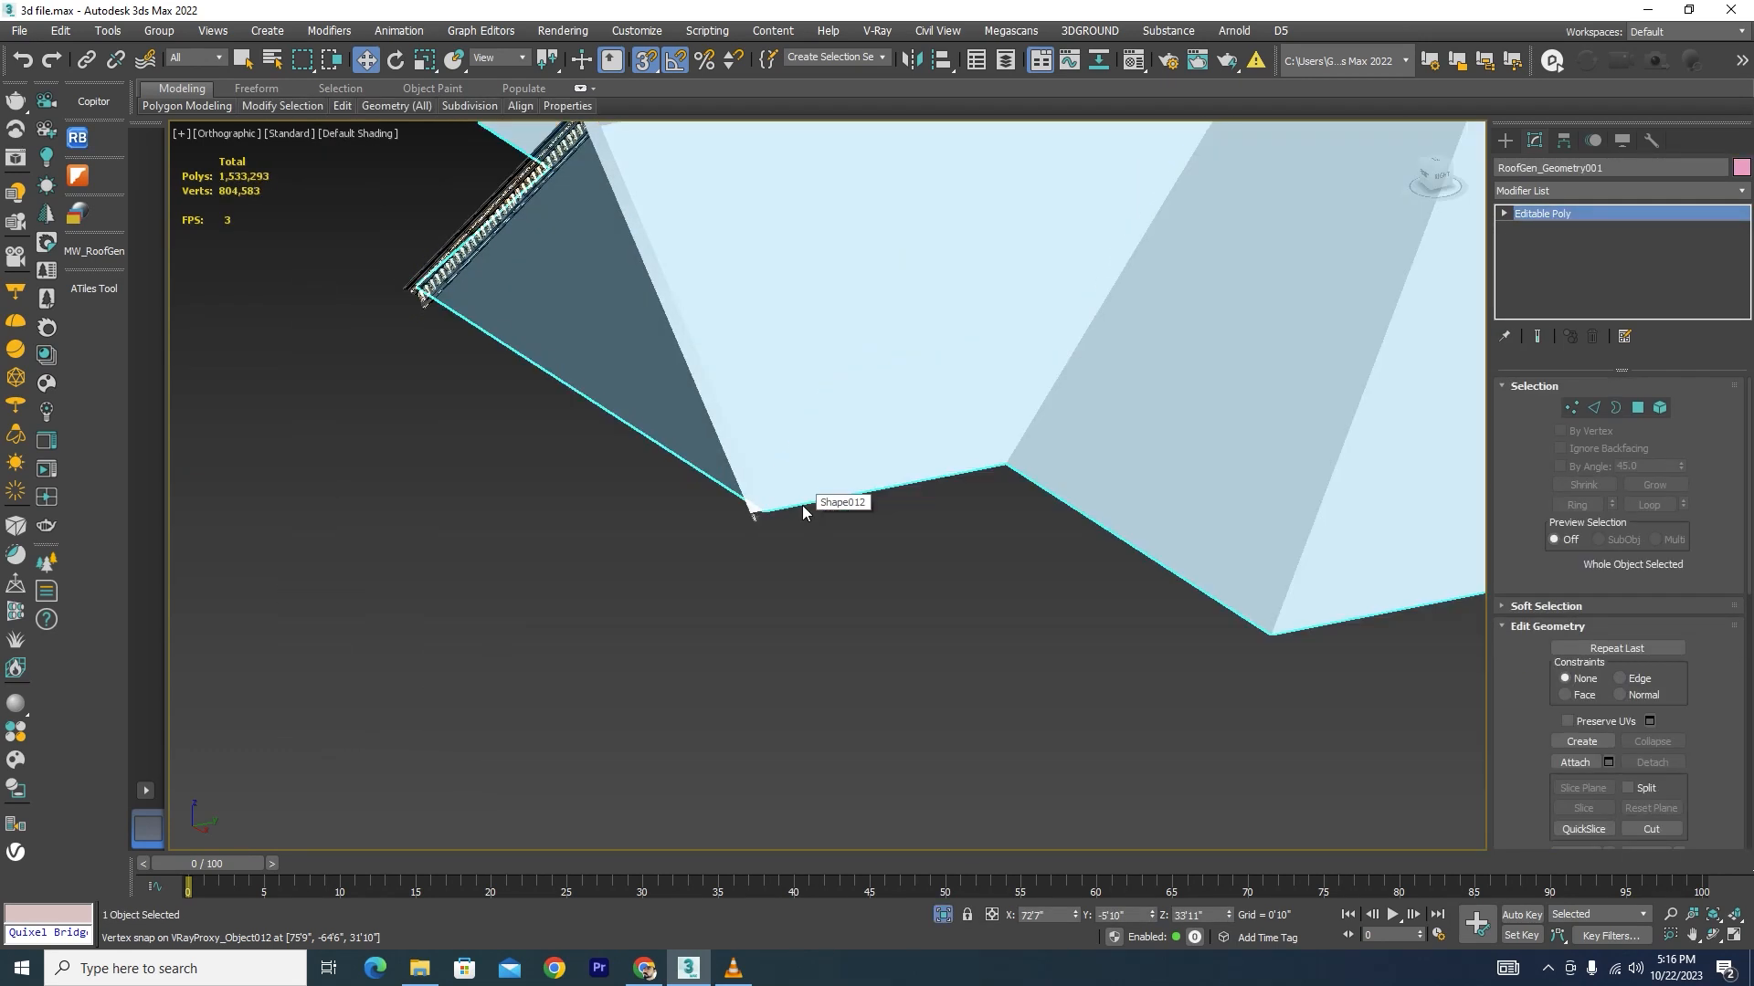
Step: Undo the last change to the roof geometry and show the gable in the front view
{"action": "key", "text": "ctrl+z"}
{"action": "left_click", "coordinate": [801, 580]}
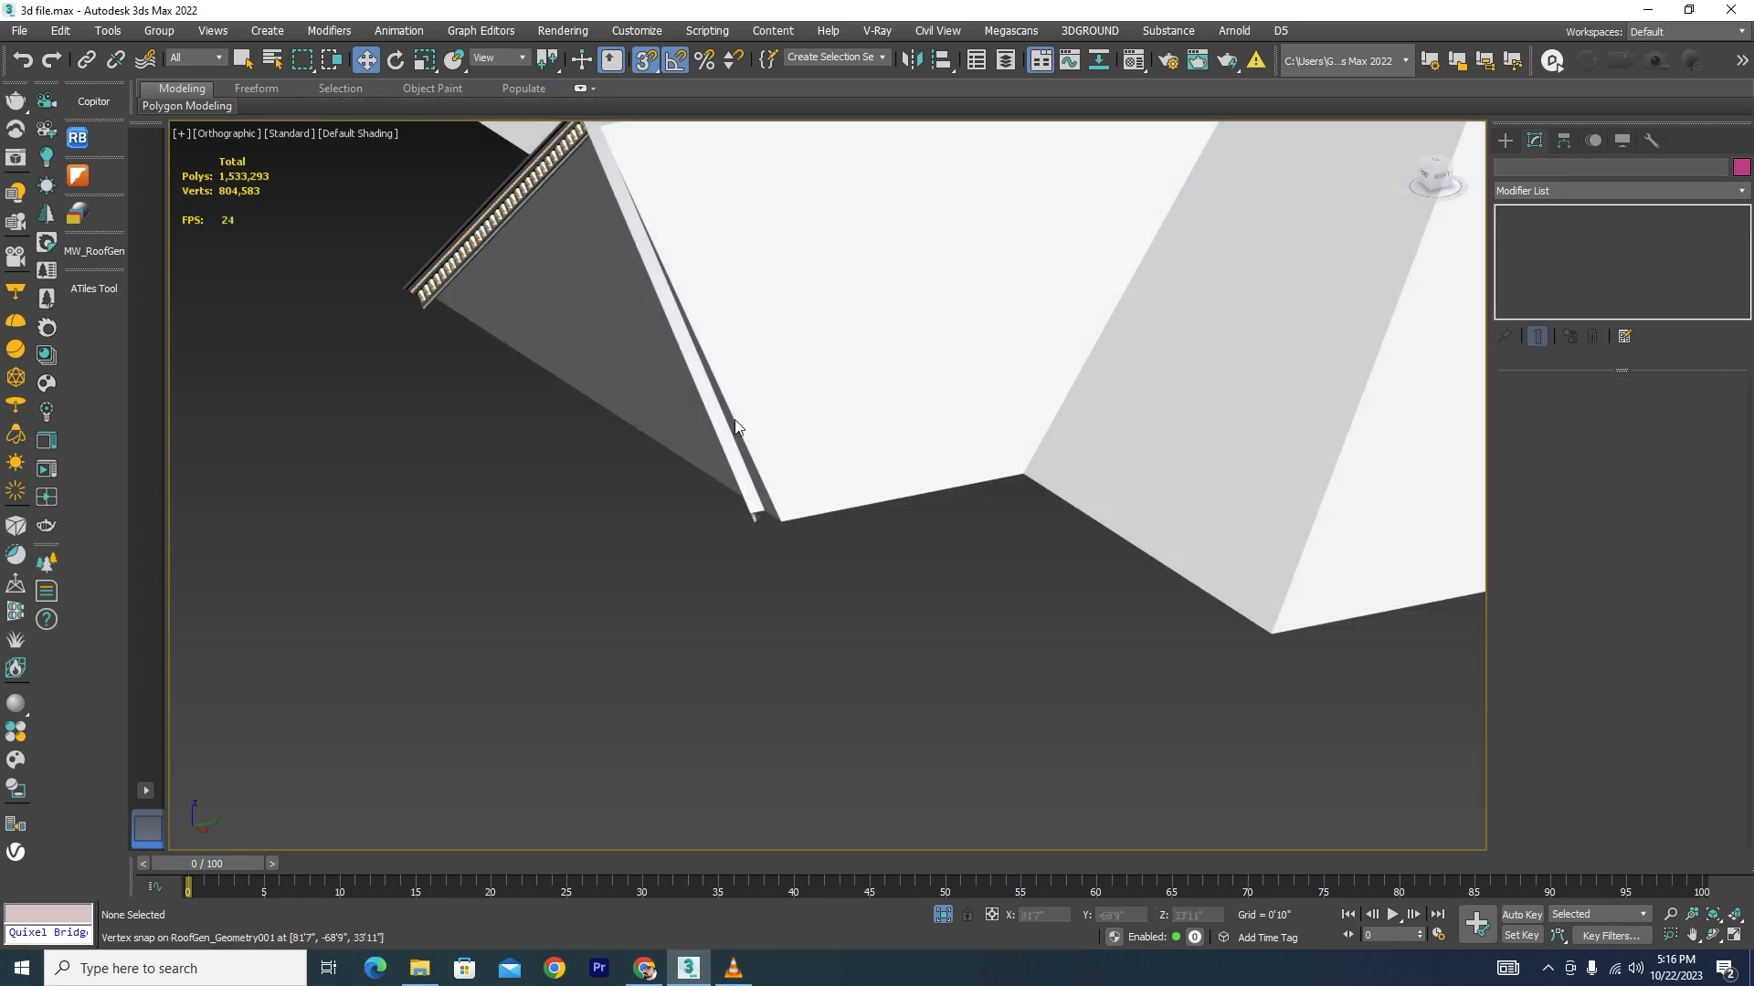
{"action": "left_click", "coordinate": [697, 403]}
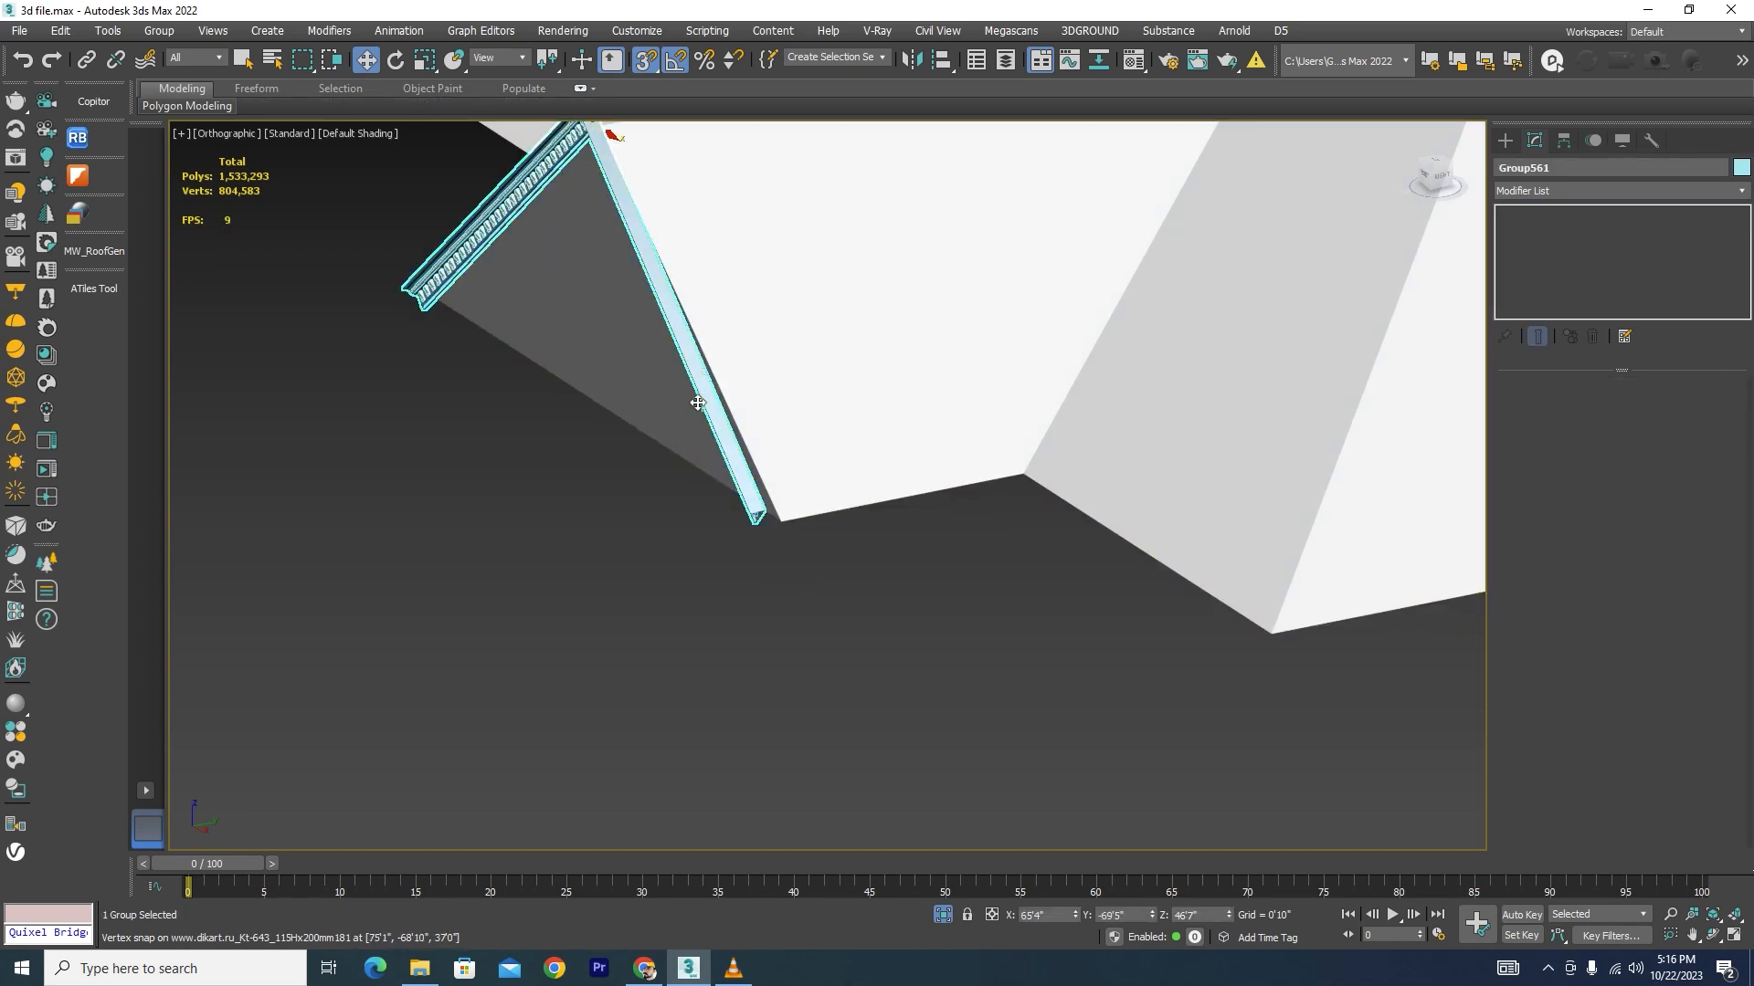
{"action": "key", "text": "f"}
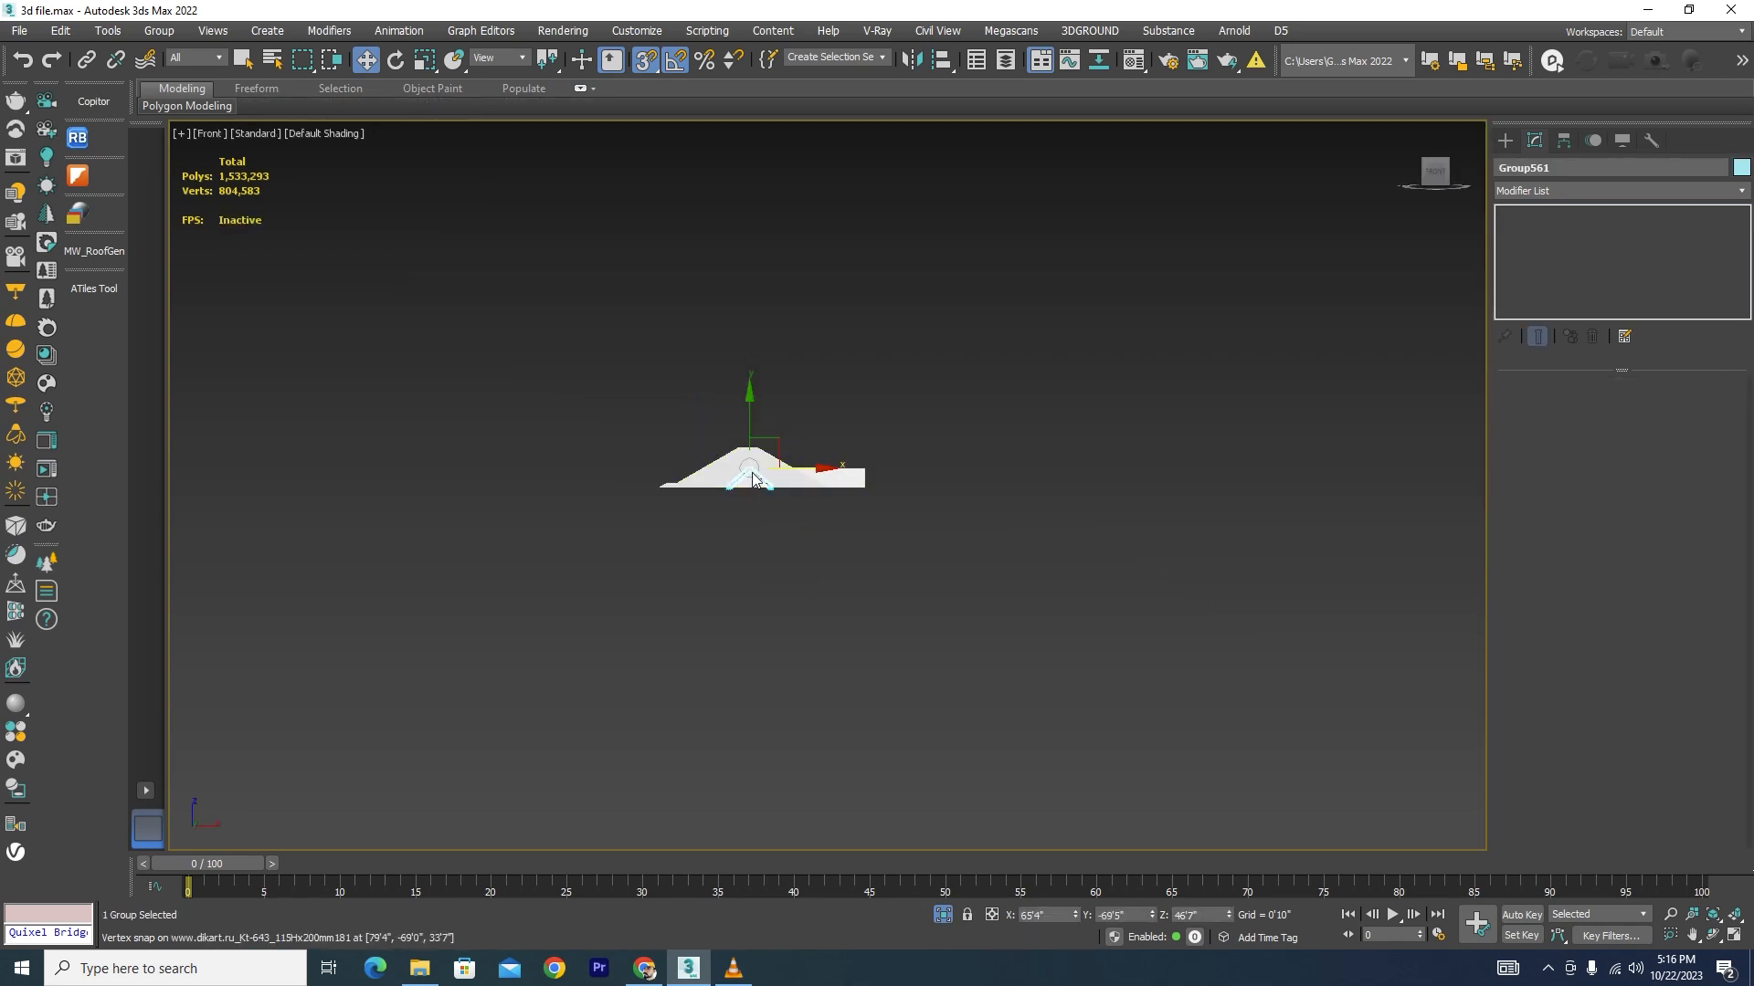
{"action": "scroll", "coordinate": [754, 477], "scroll_direction": "up", "scroll_amount": 1}
{"action": "scroll", "coordinate": [783, 548], "scroll_direction": "up", "scroll_amount": 2}
{"action": "left_click", "coordinate": [783, 551]}
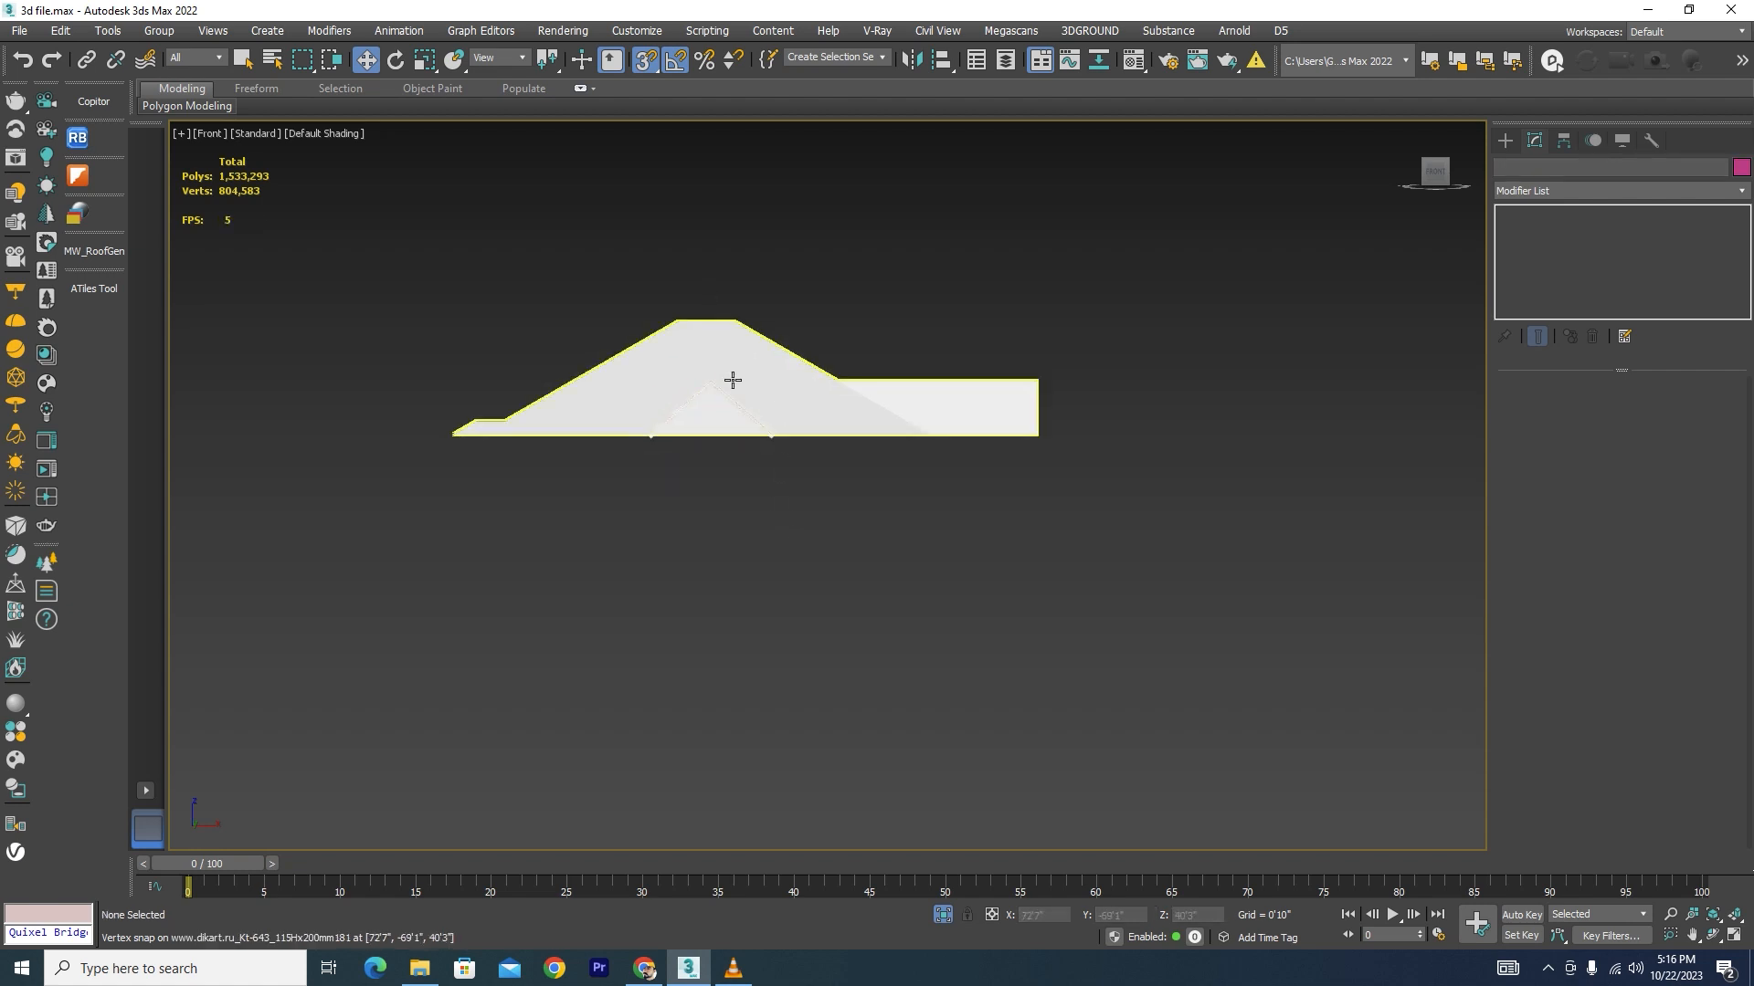
Step: Display the gable cornice in wireframe and open its group for editing
{"action": "scroll", "coordinate": [732, 380], "scroll_direction": "up", "scroll_amount": 5}
{"action": "left_click", "coordinate": [777, 398]}
{"action": "scroll", "coordinate": [778, 395], "scroll_direction": "up", "scroll_amount": 2}
{"action": "key", "text": "F3"}
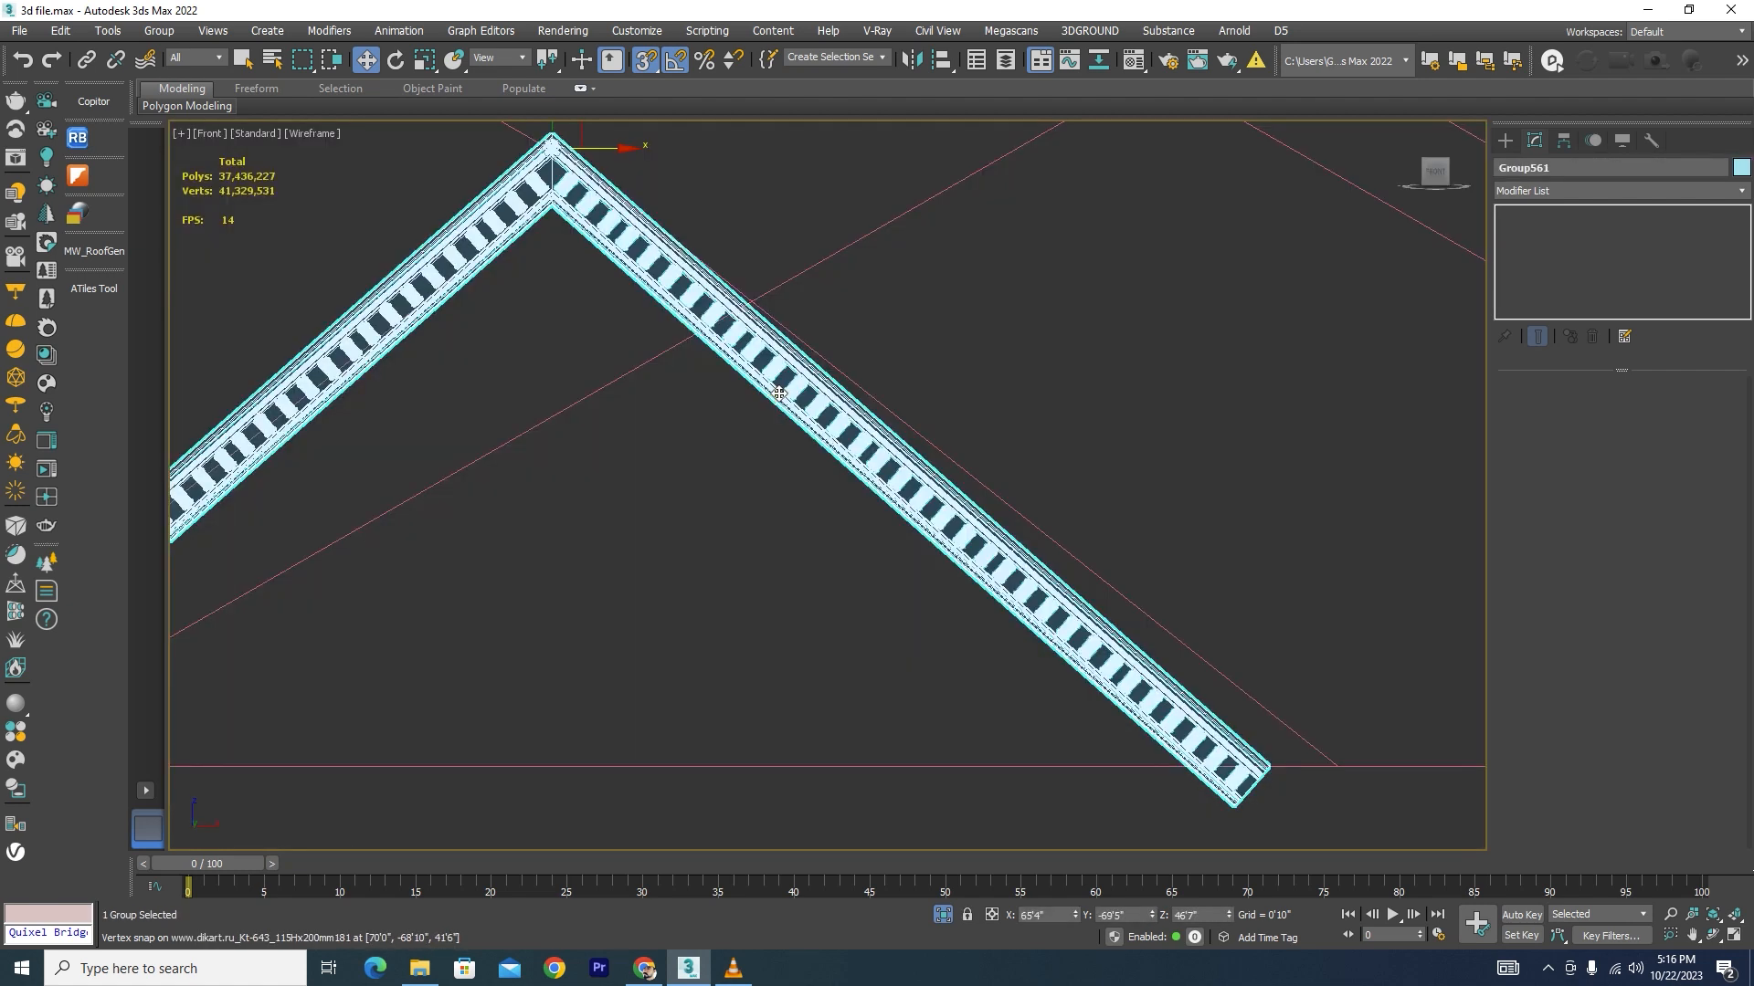
{"action": "left_click", "coordinate": [166, 34]}
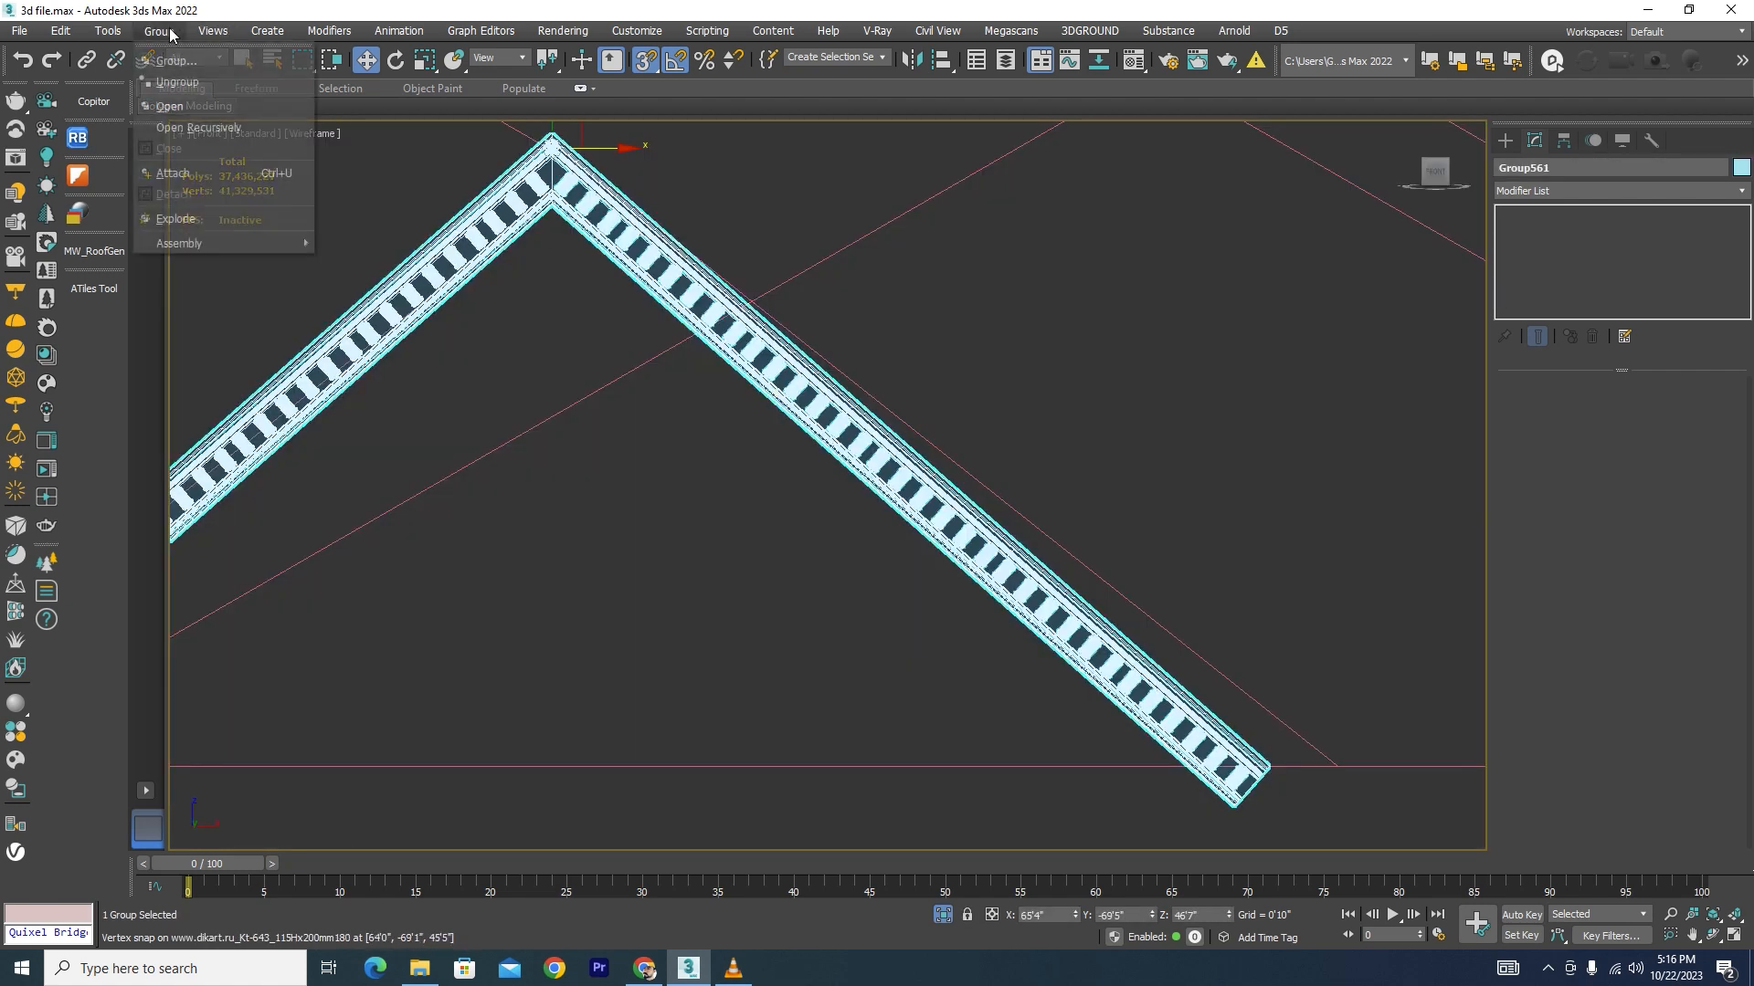
{"action": "left_click", "coordinate": [190, 107]}
Step: Move the right end vertex of the cornice's sweep path horizontally until it lines up with the roof's eave corner
{"action": "scroll", "coordinate": [783, 387], "scroll_direction": "down", "scroll_amount": 2}
{"action": "left_click", "coordinate": [898, 432]}
{"action": "scroll", "coordinate": [1096, 666], "scroll_direction": "up", "scroll_amount": 3}
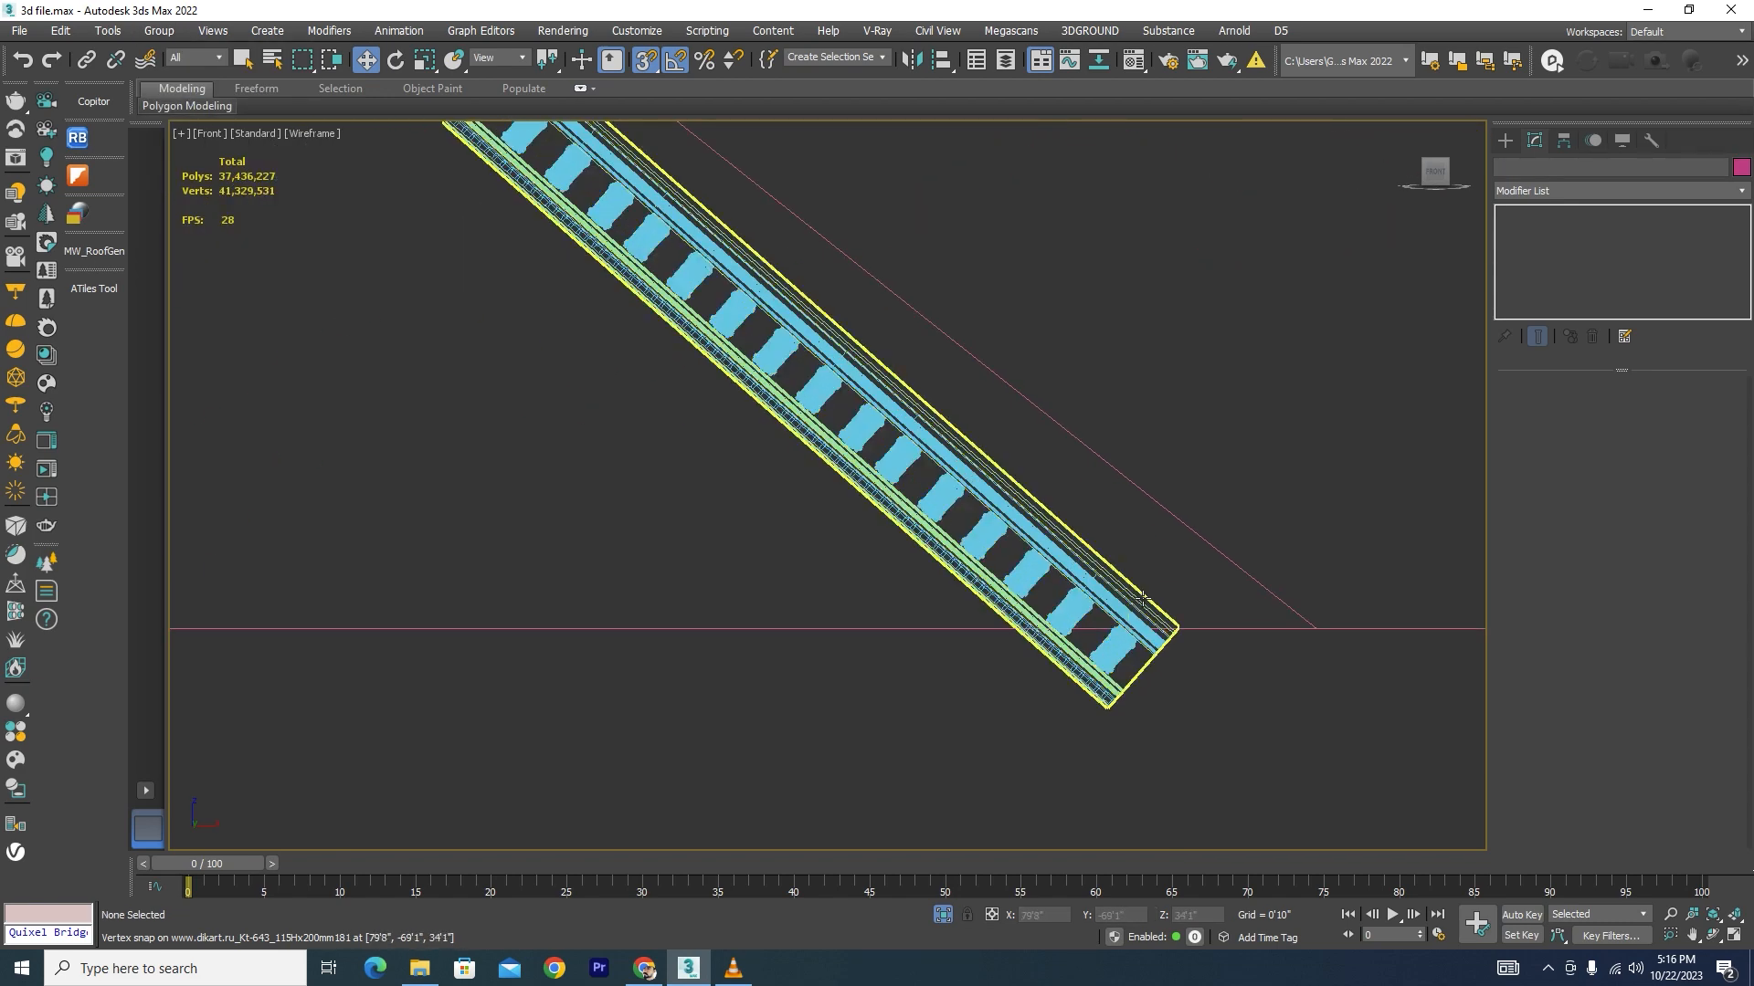
{"action": "left_click", "coordinate": [1242, 628]}
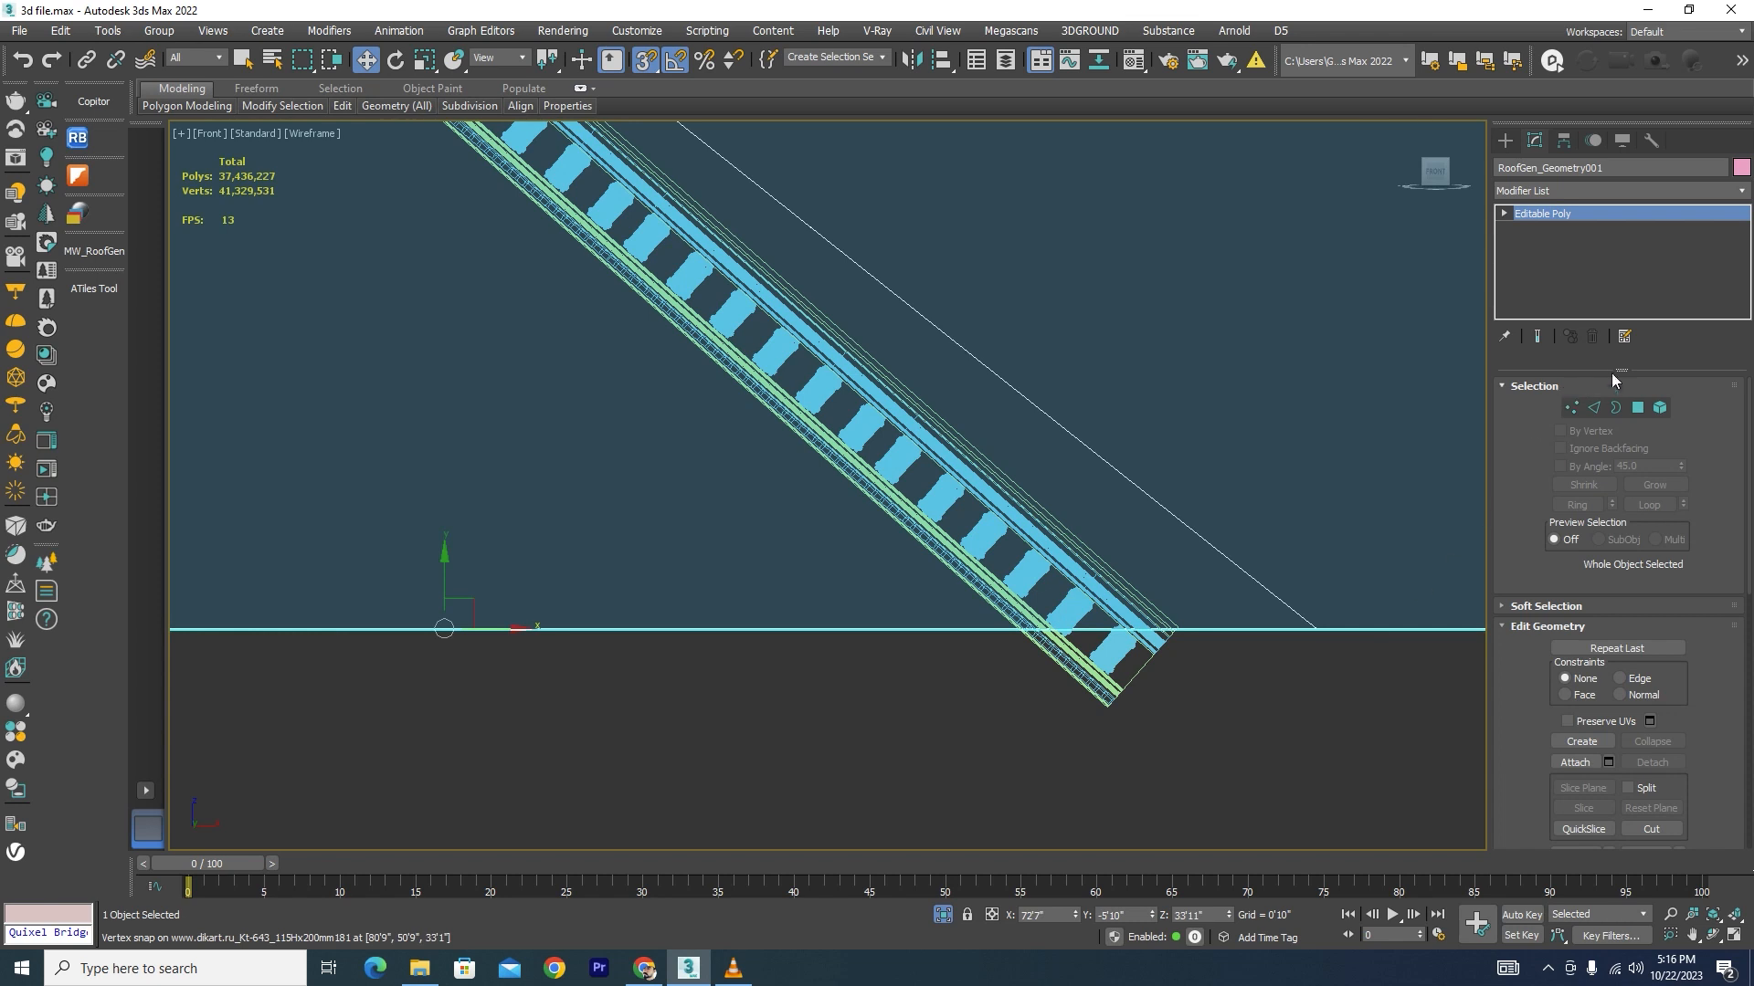
{"action": "key", "text": "ctrl+z"}
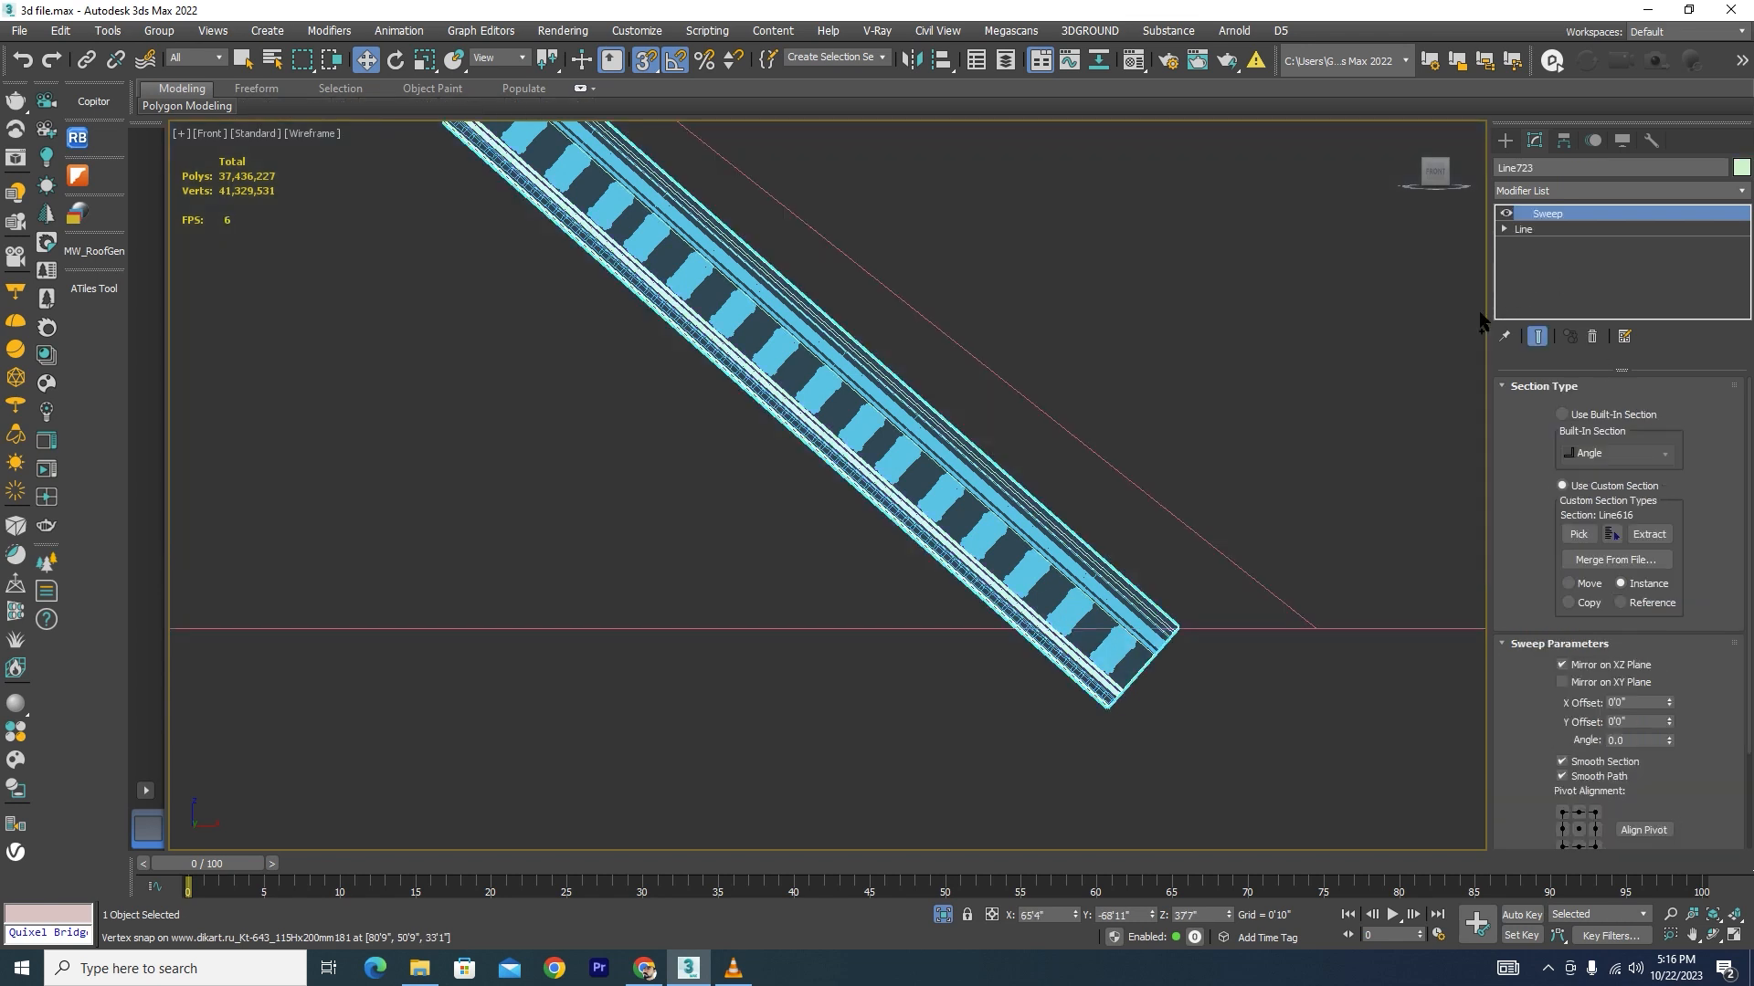
{"action": "left_click", "coordinate": [1543, 230]}
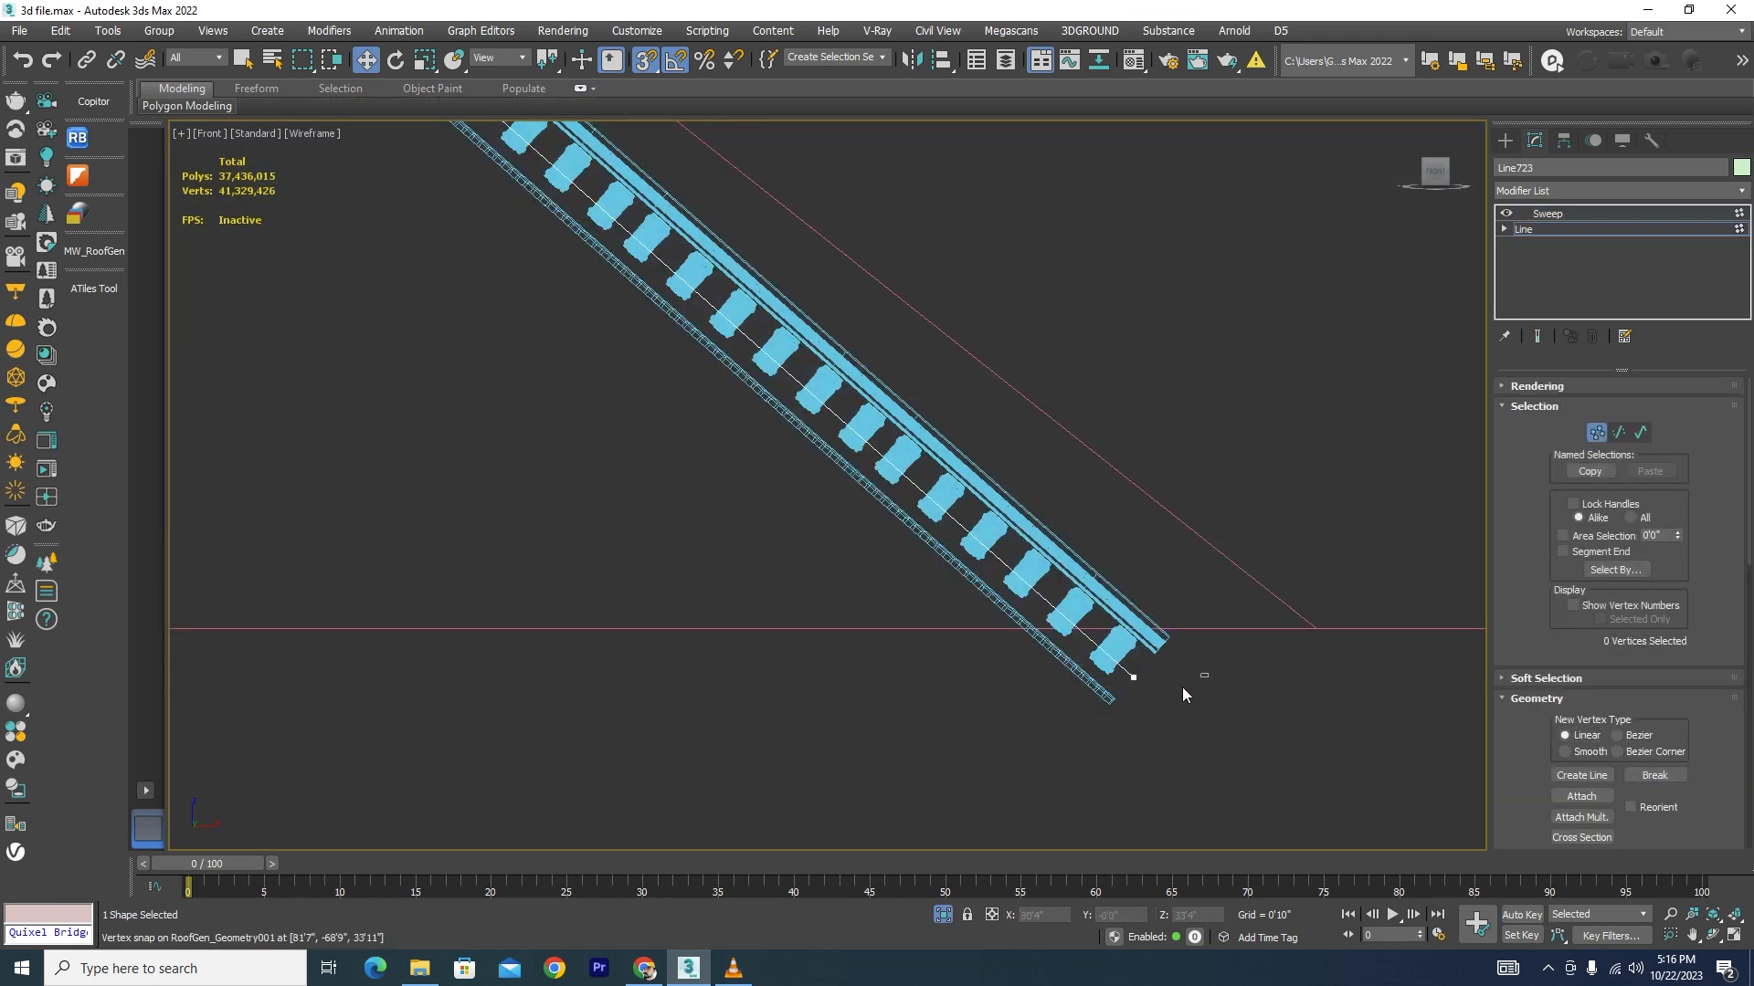
{"action": "left_click_drag", "start_coordinate": [1182, 687], "coordinate": [1323, 628]}
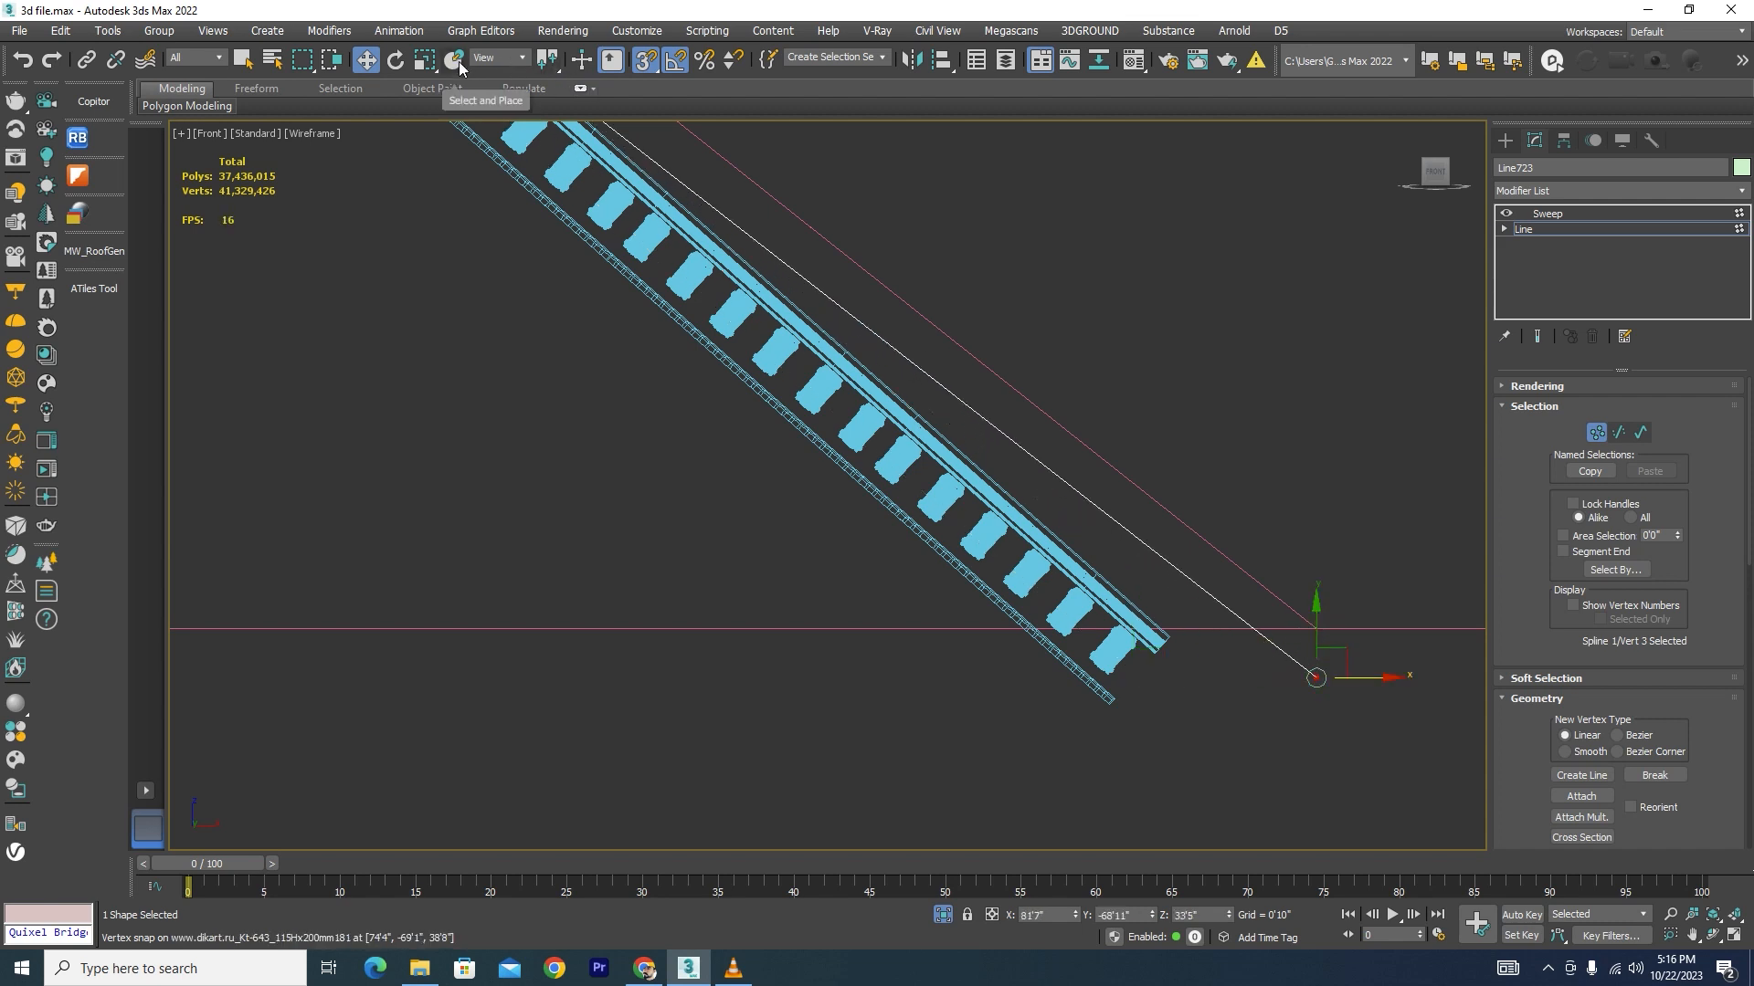
Step: Set the reference coordinate system to Local and raise the path's right end vertex to the roof's eave level
{"action": "left_click", "coordinate": [497, 58]}
{"action": "left_click", "coordinate": [487, 122]}
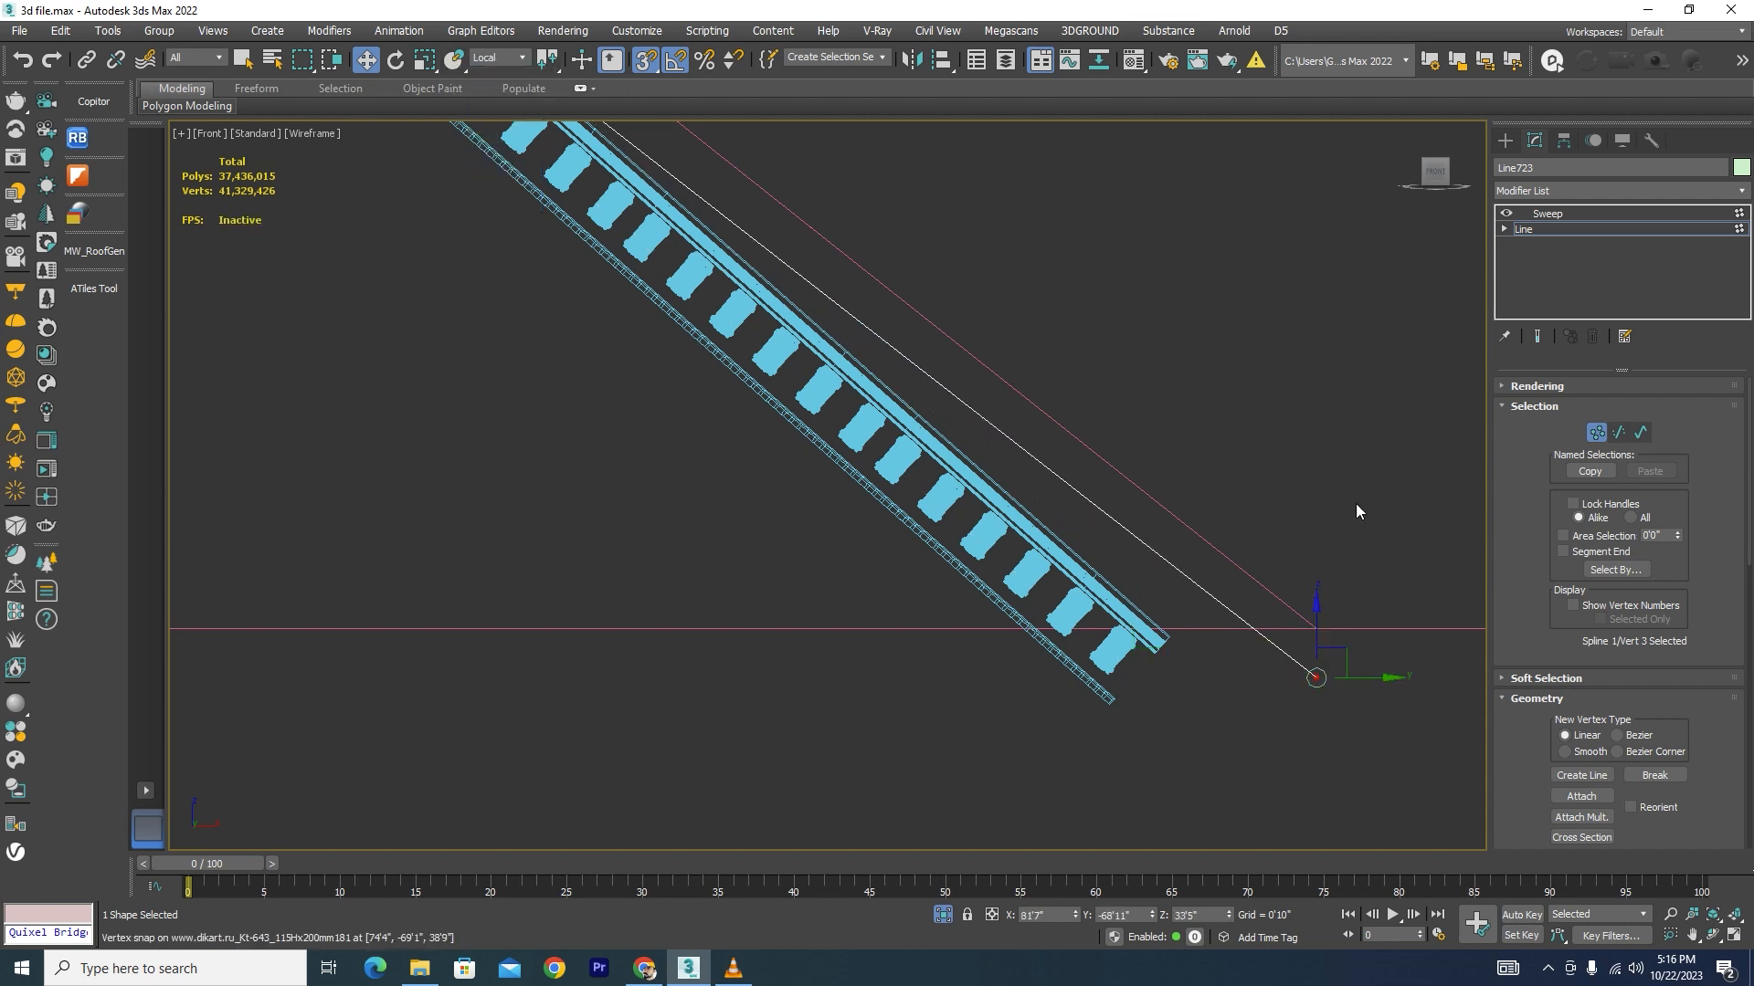
{"action": "left_click_drag", "start_coordinate": [1318, 633], "coordinate": [1321, 630]}
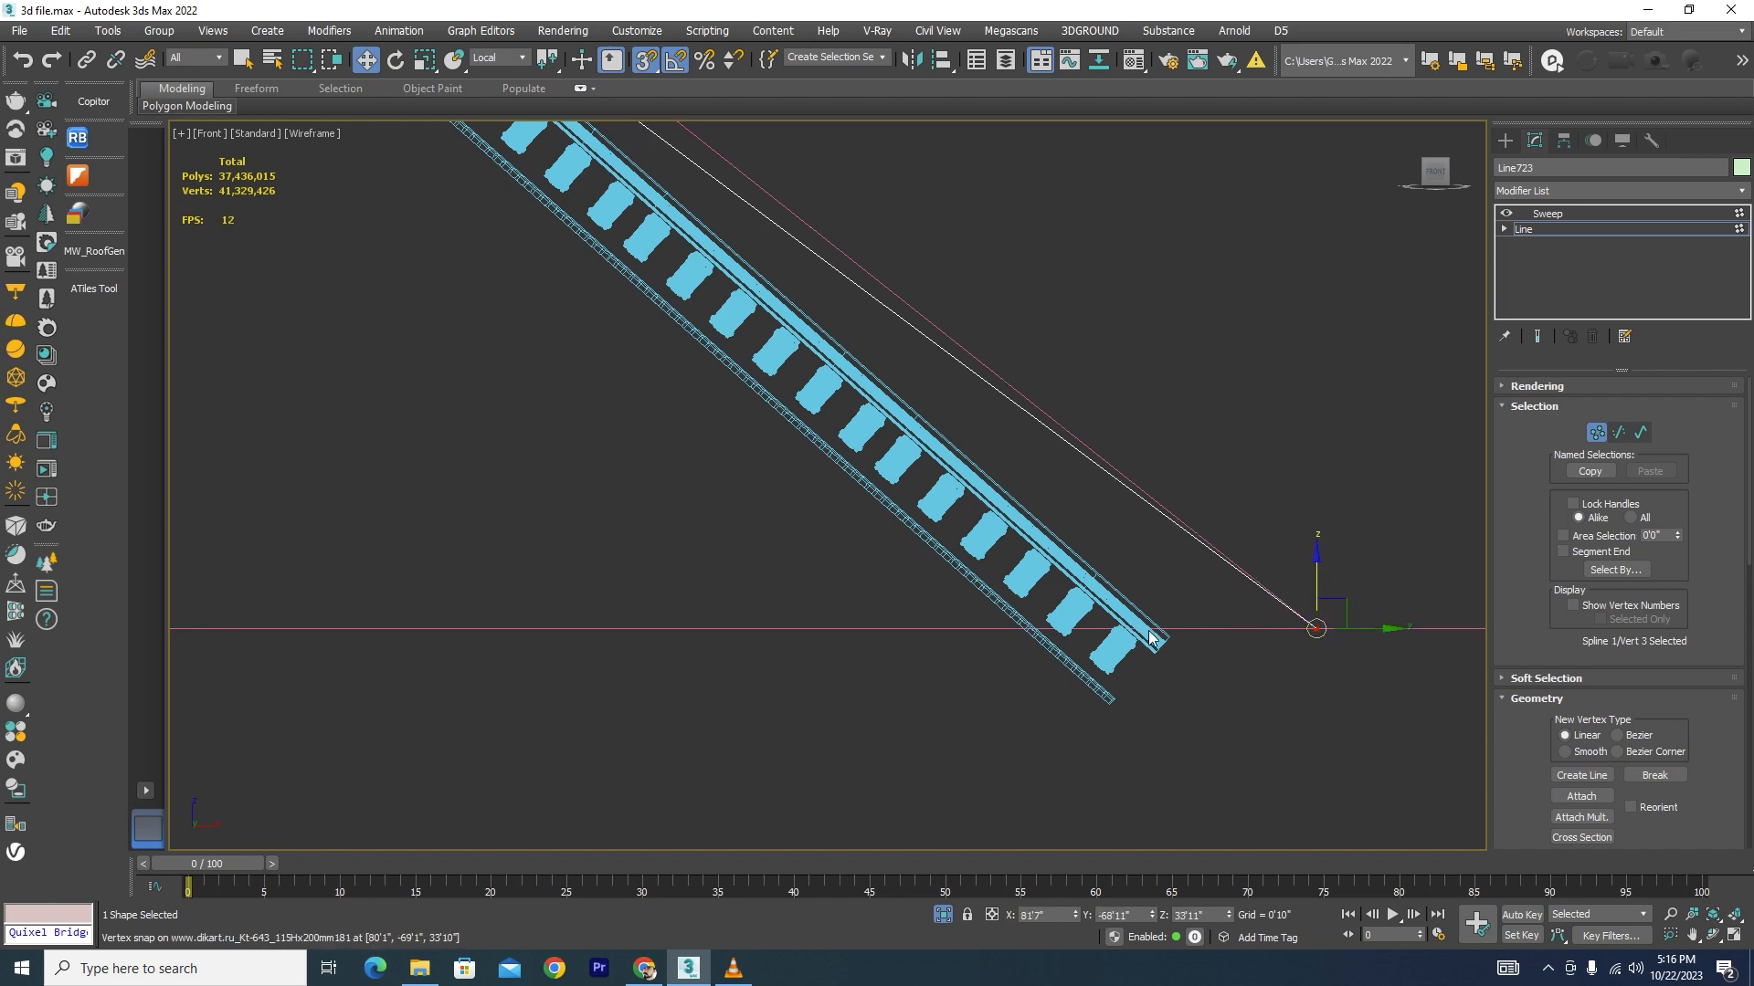
Step: Move the sweep path's apex vertex outward and up so it lines up with the peak of the roof gable
{"action": "scroll", "coordinate": [1159, 635], "scroll_direction": "down", "scroll_amount": 4}
{"action": "scroll", "coordinate": [870, 376], "scroll_direction": "up", "scroll_amount": 2}
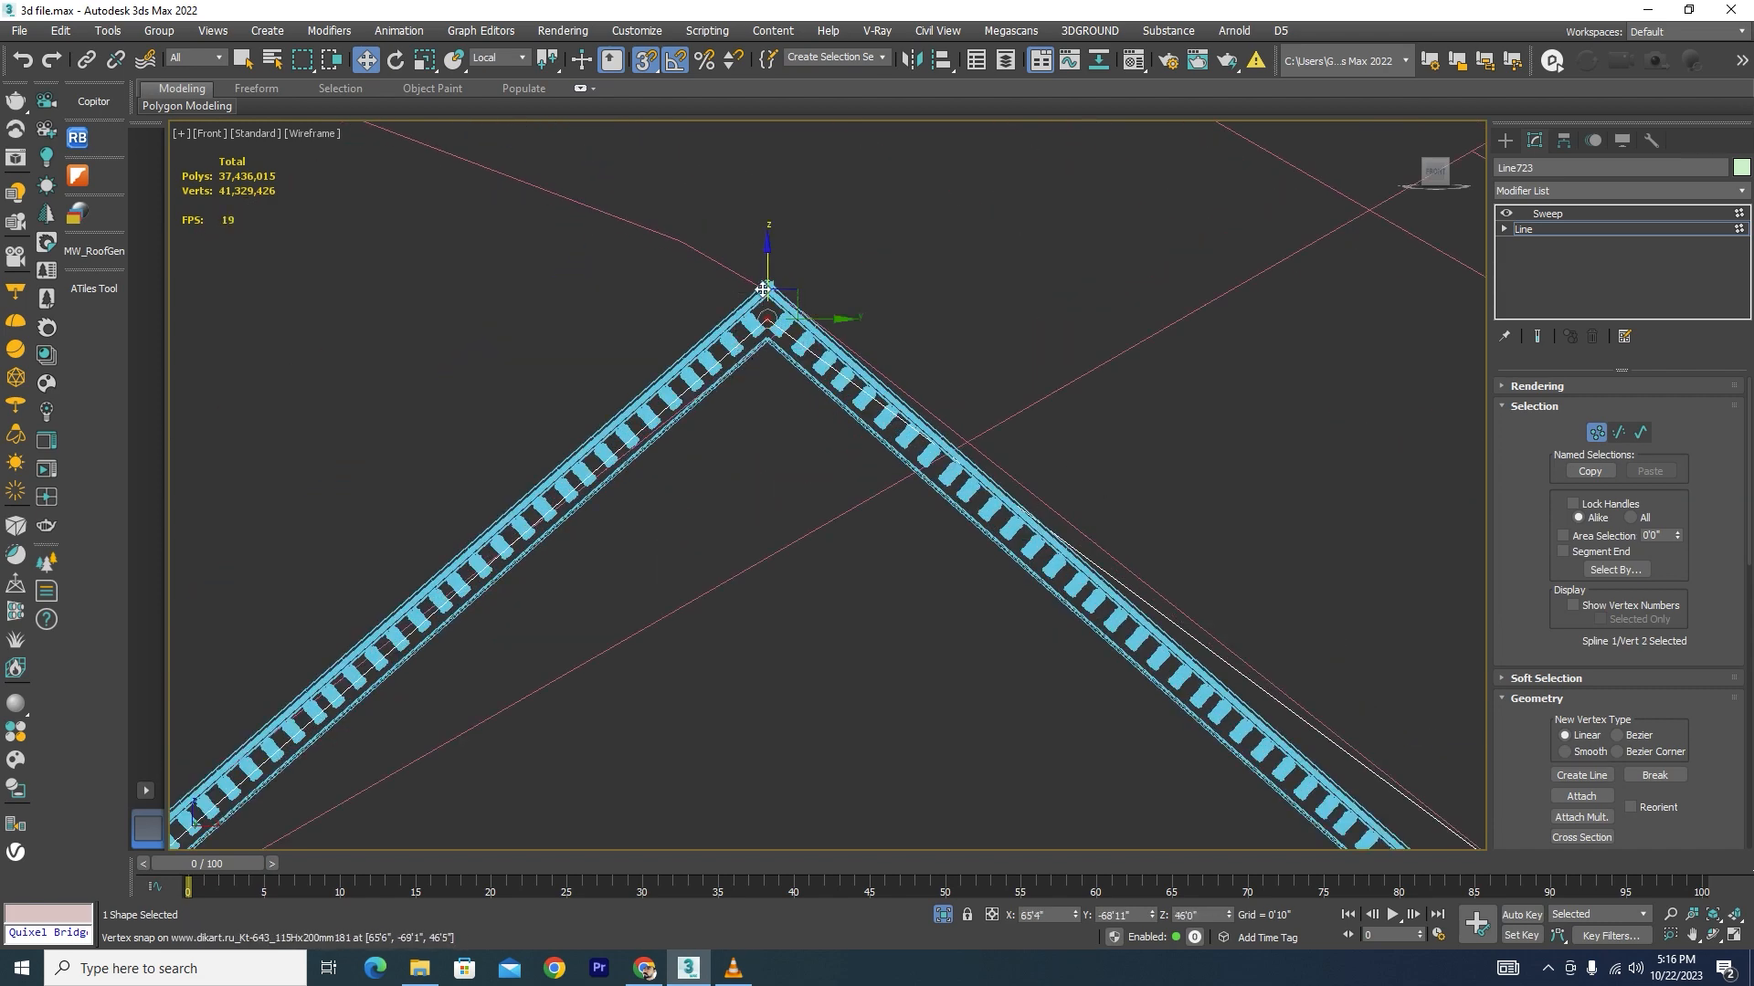
{"action": "scroll", "coordinate": [763, 290], "scroll_direction": "up", "scroll_amount": 3}
{"action": "scroll", "coordinate": [874, 388], "scroll_direction": "down", "scroll_amount": 4}
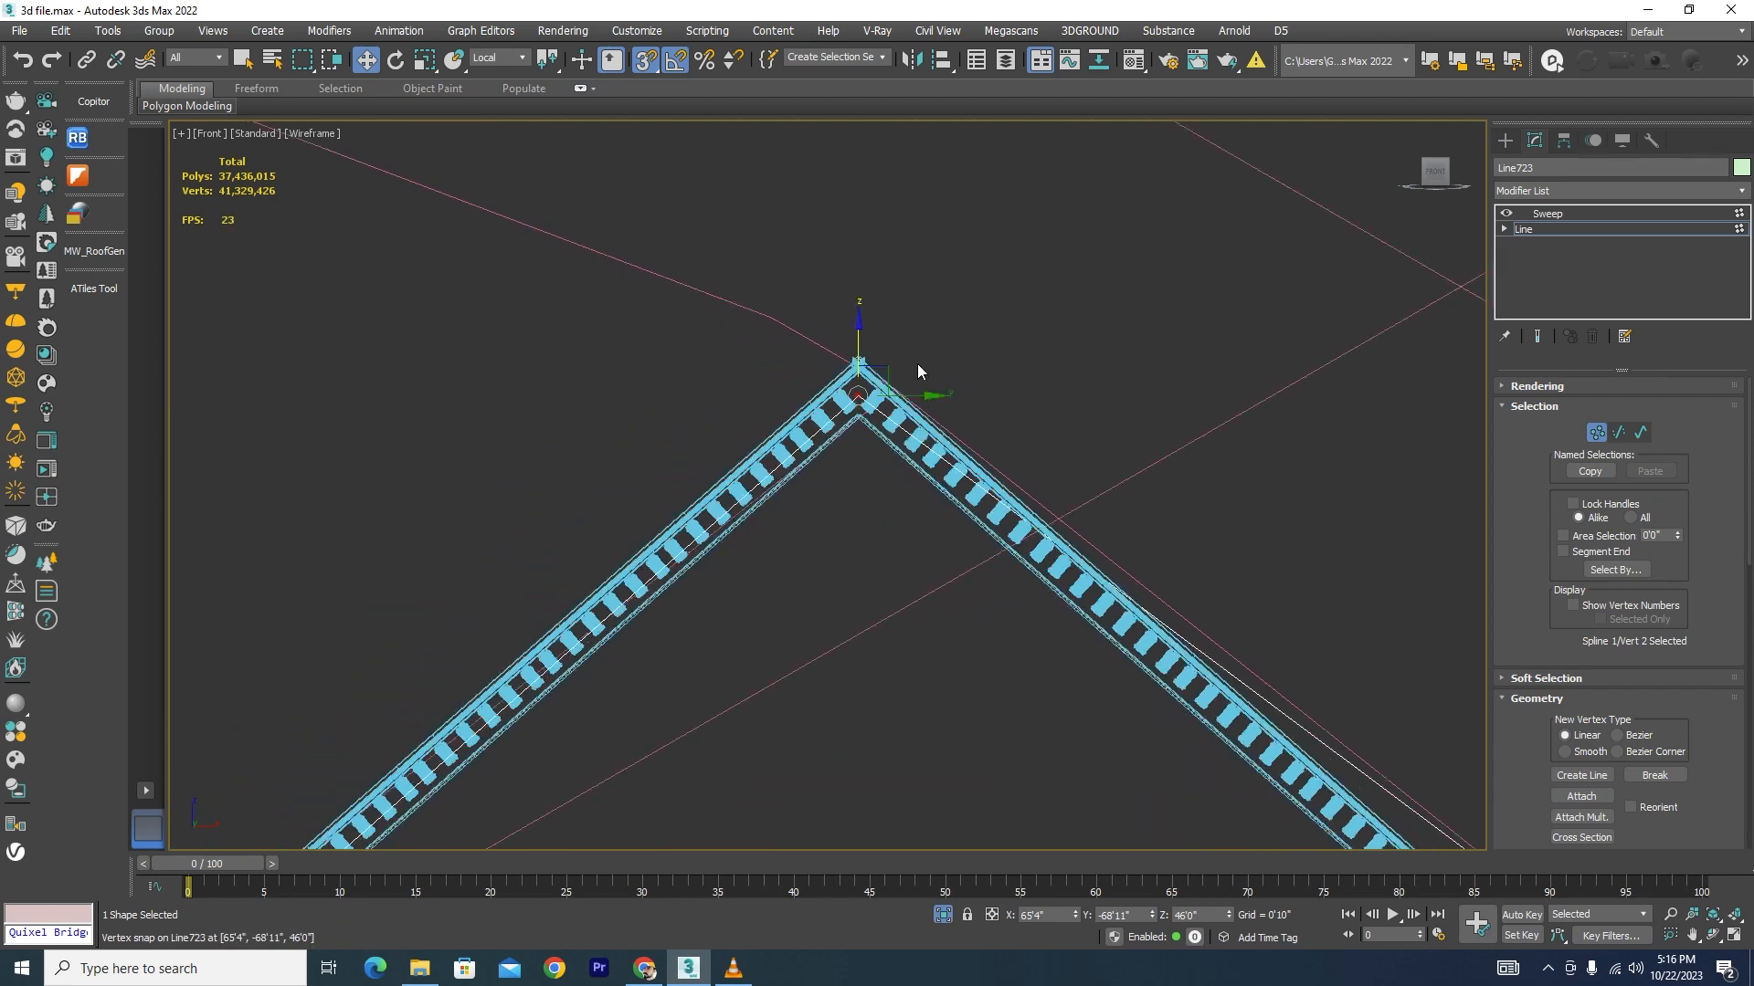
{"action": "middle_click_drag", "start_coordinate": [877, 463], "coordinate": [841, 494], "text": "alt"}
{"action": "scroll", "coordinate": [871, 397], "scroll_direction": "up", "scroll_amount": 4}
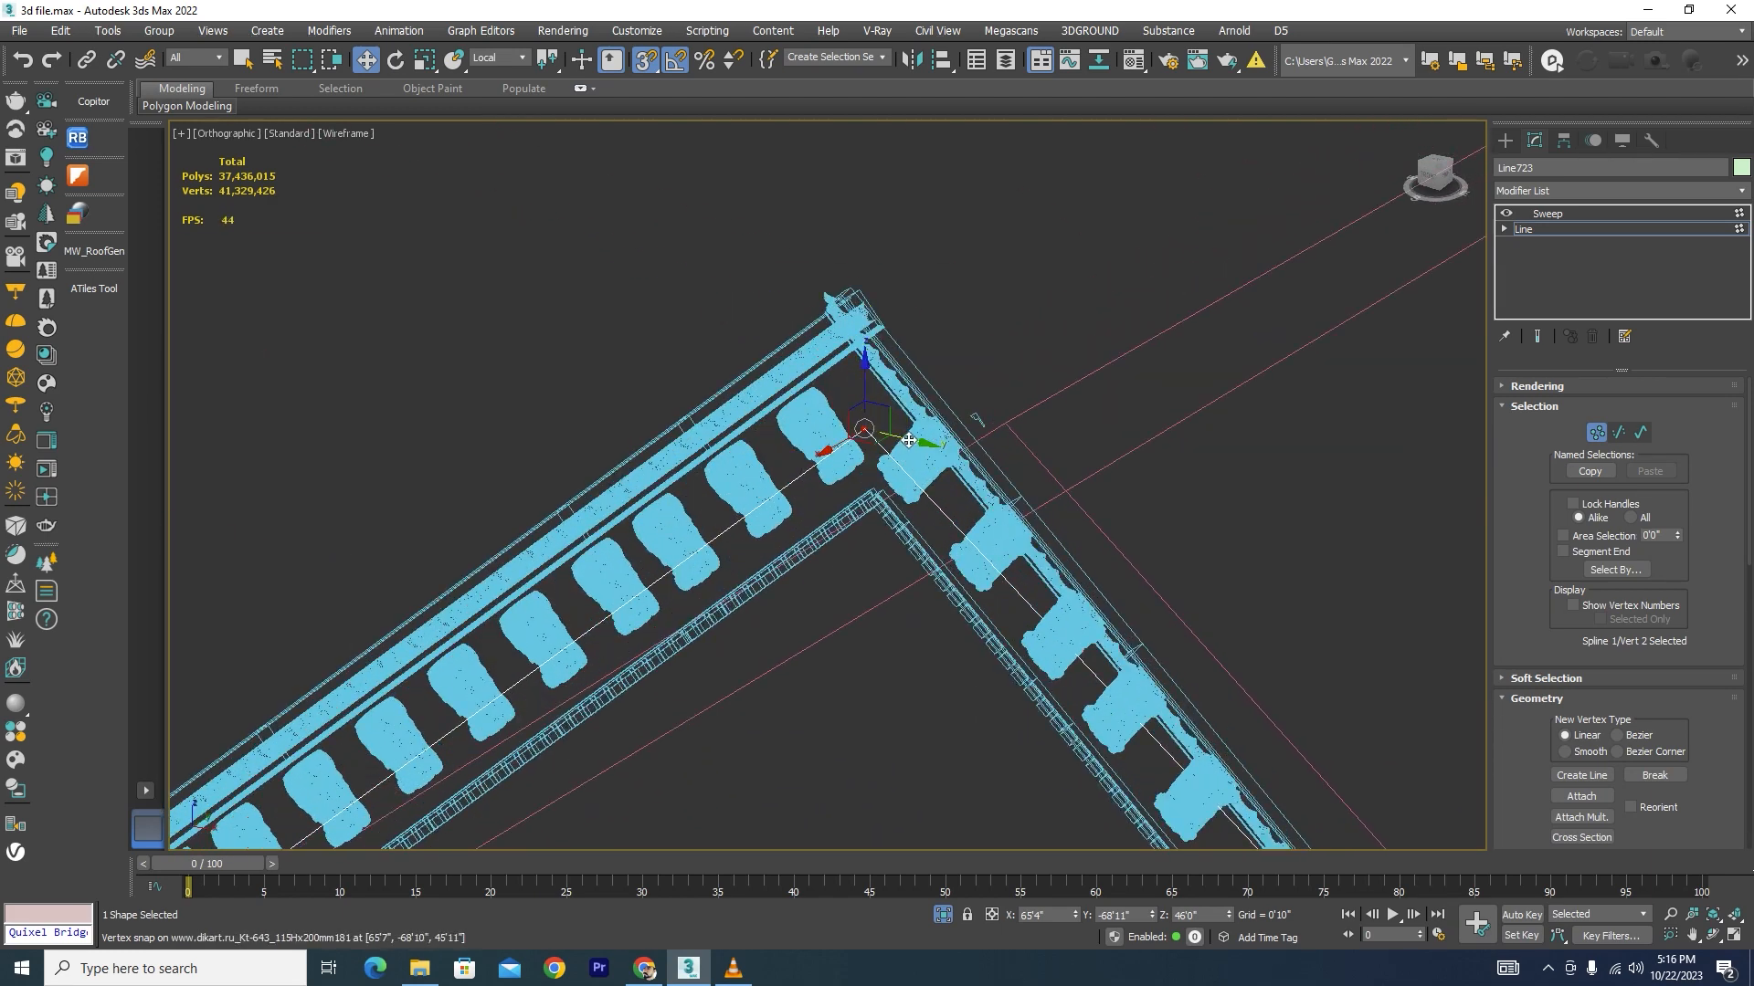
{"action": "left_click_drag", "start_coordinate": [908, 440], "coordinate": [1032, 408]}
{"action": "scroll", "coordinate": [994, 434], "scroll_direction": "up", "scroll_amount": 3}
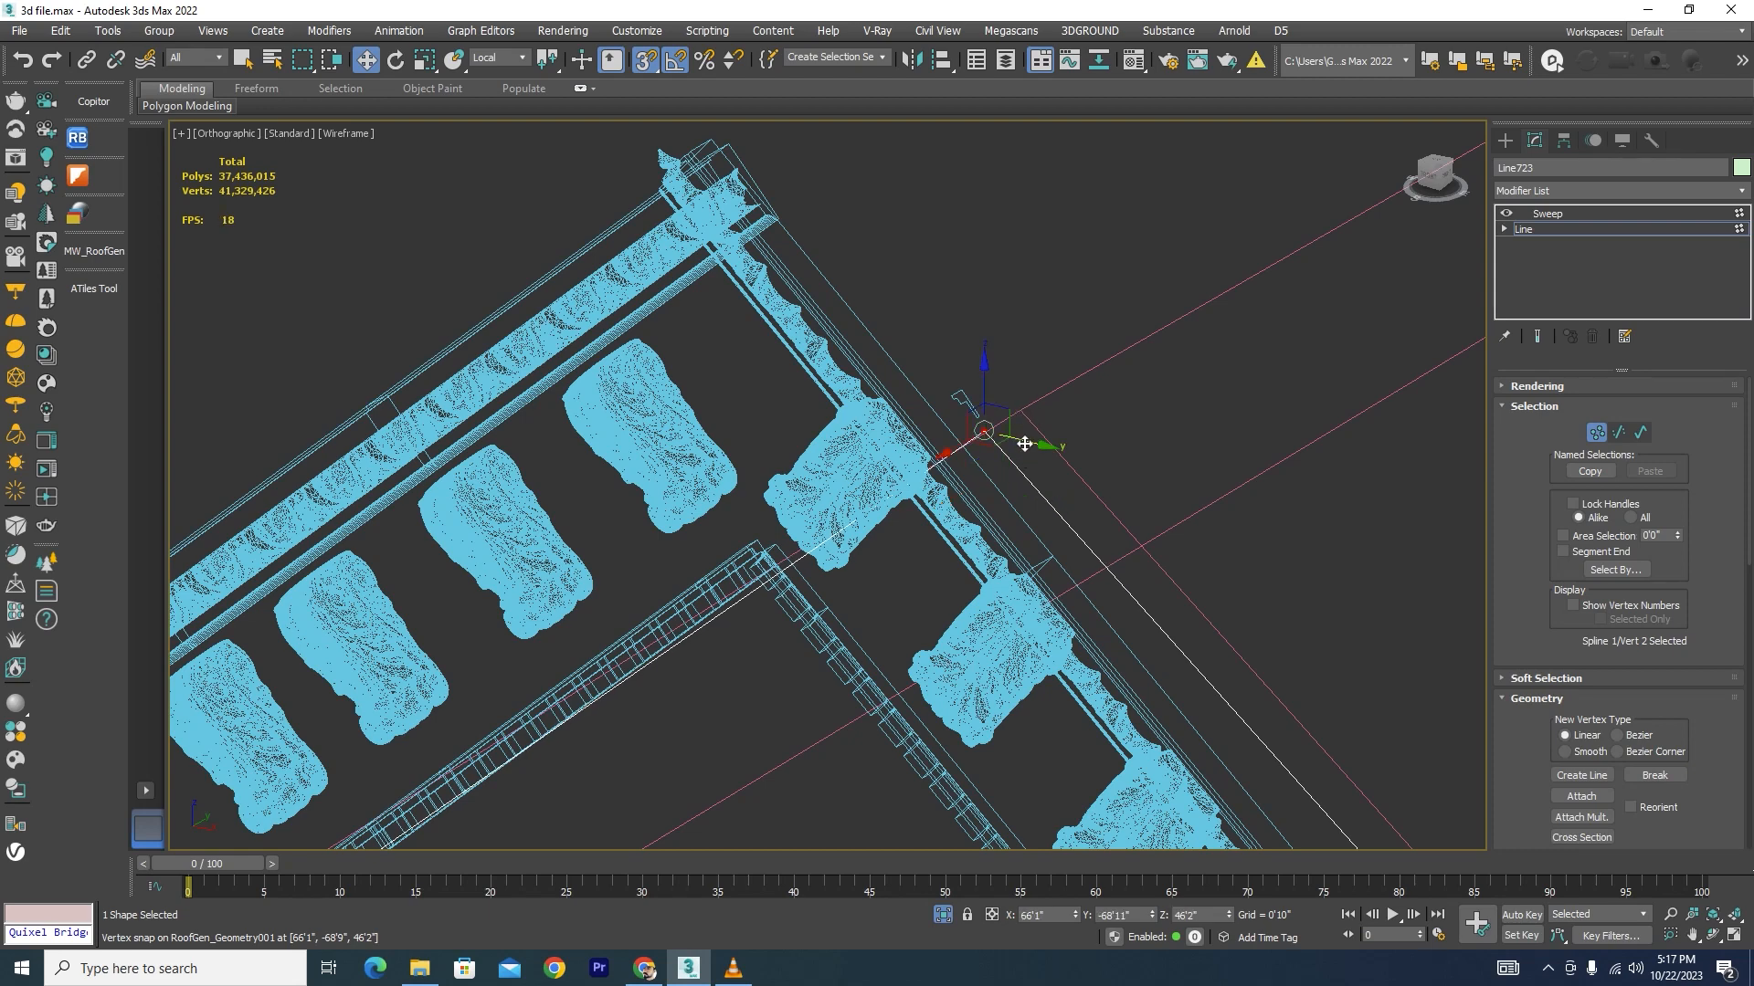
{"action": "scroll", "coordinate": [968, 419], "scroll_direction": "up", "scroll_amount": 3}
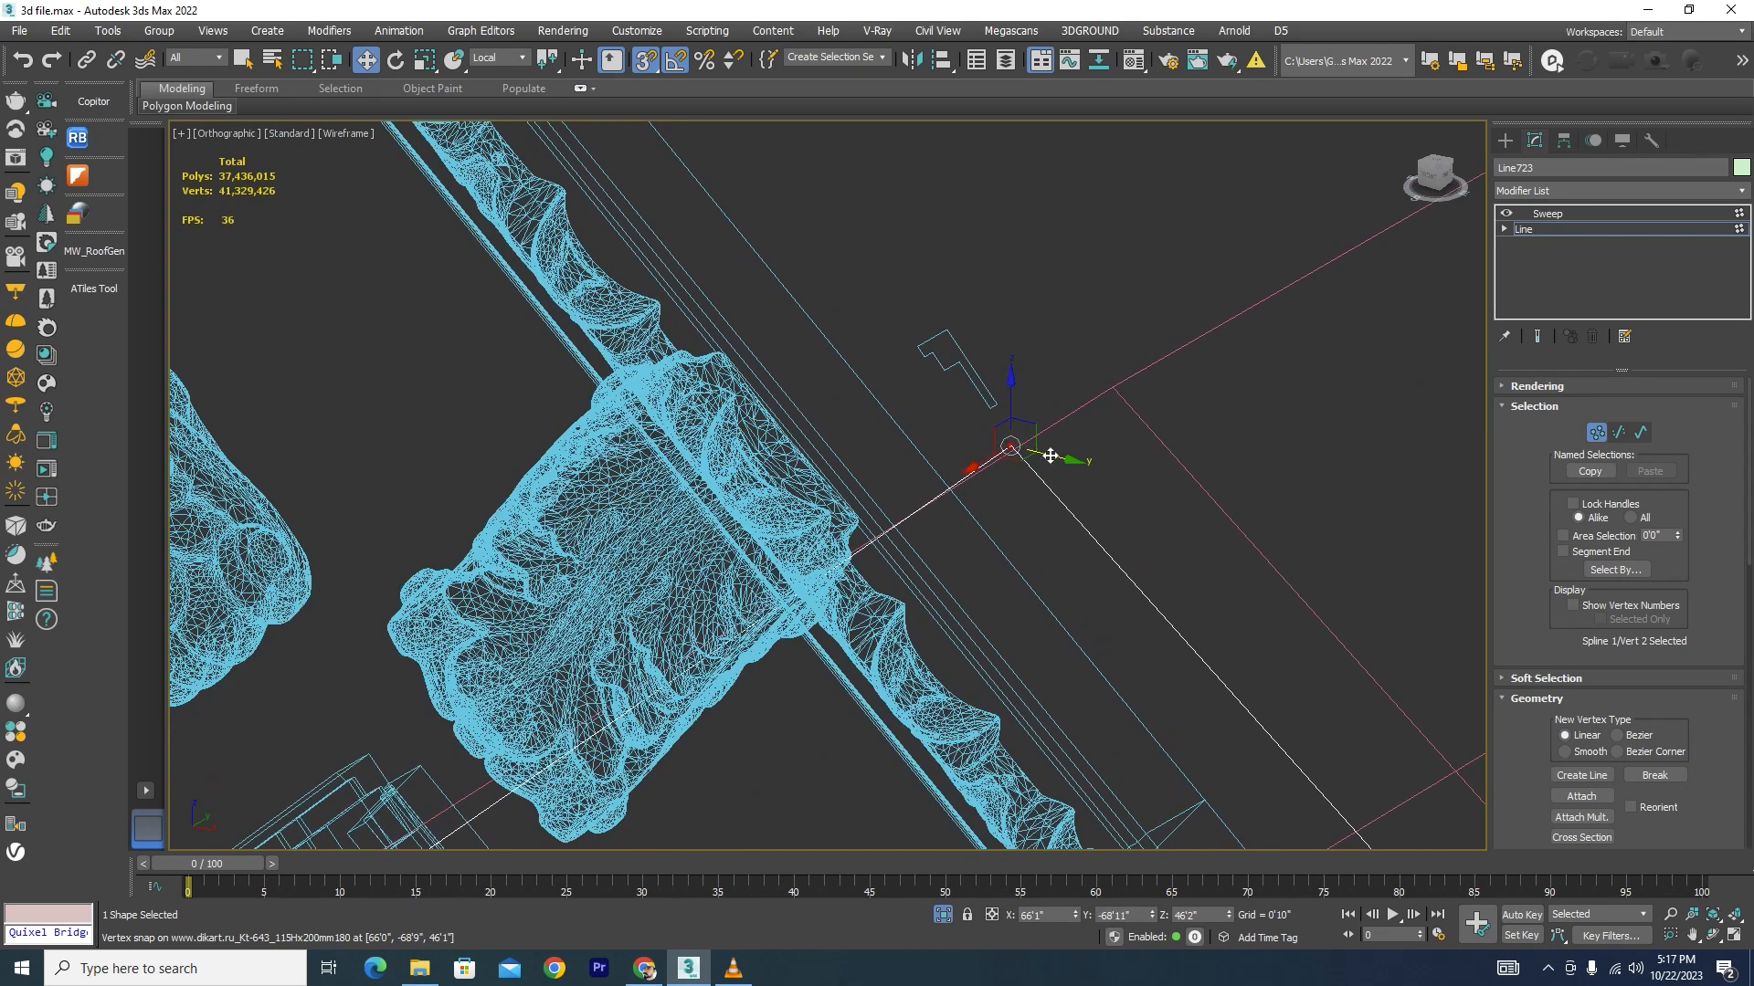
Step: Restore the View coordinate system, disable axis constraints for snapping, and snap the path's apex vertex onto the gable roof's peak
{"action": "left_click", "coordinate": [508, 58]}
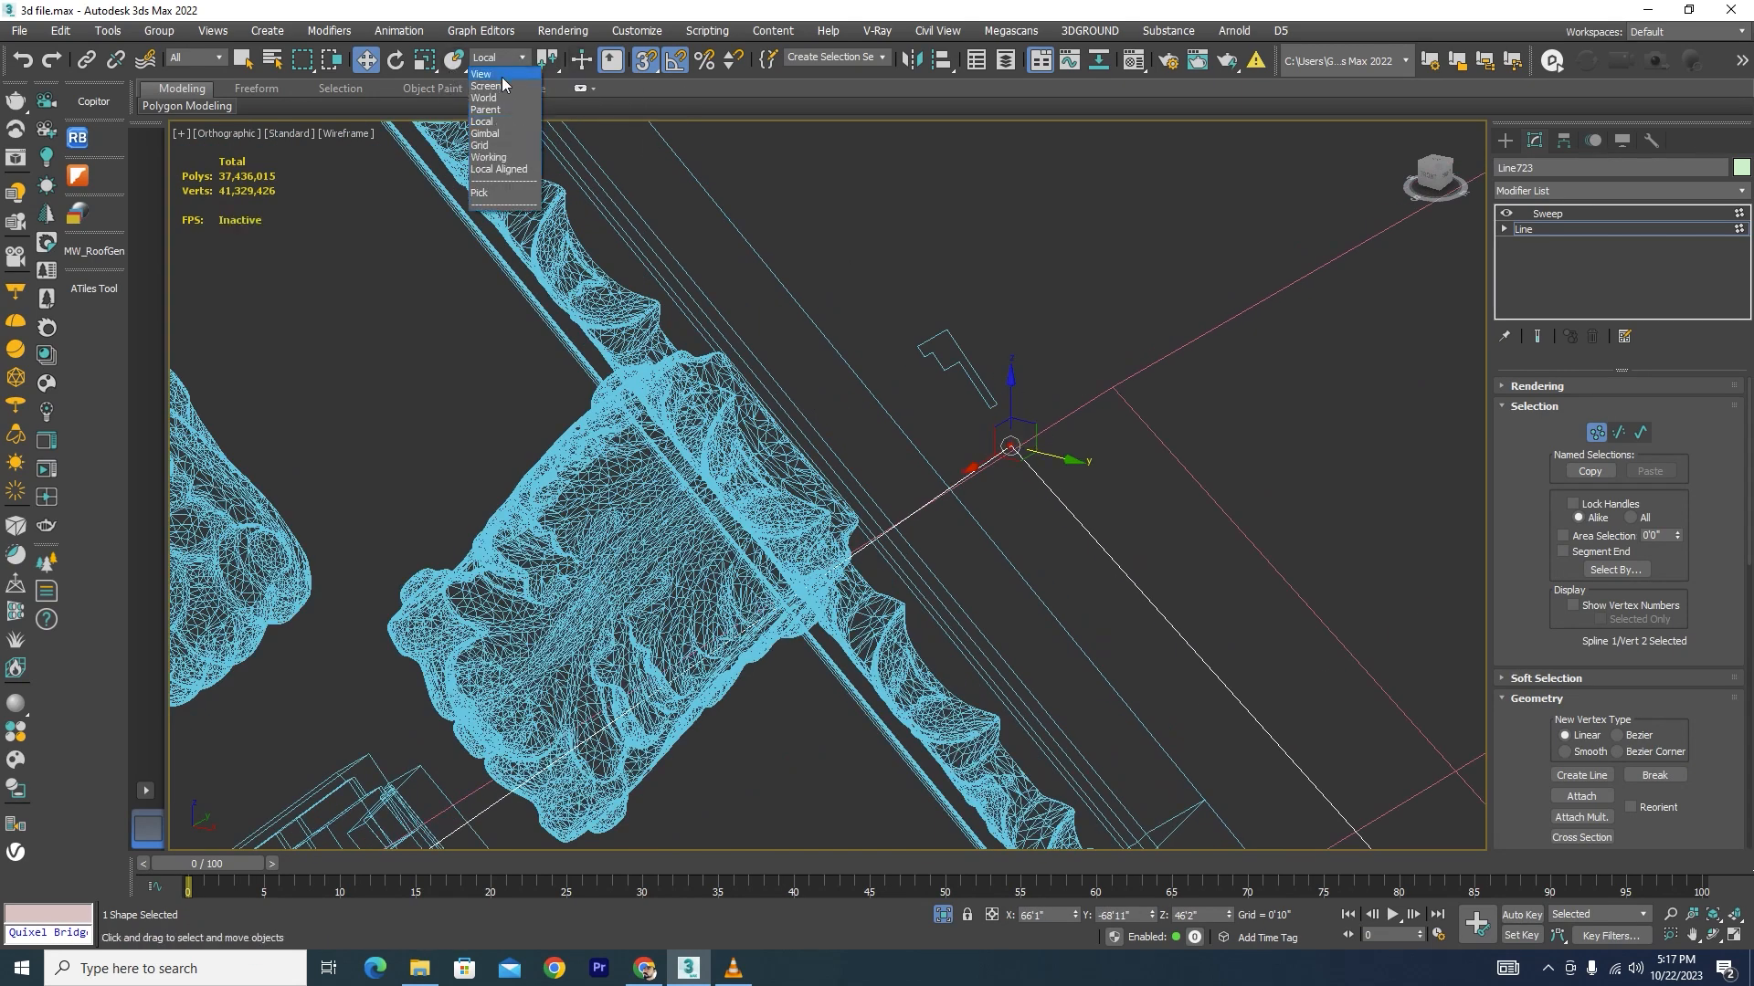
{"action": "left_click", "coordinate": [491, 74]}
{"action": "mouse_move", "coordinate": [1060, 457]}
{"action": "left_mouse_down"}
{"action": "mouse_move", "coordinate": [1107, 386]}
{"action": "mouse_move", "coordinate": [1116, 396]}
{"action": "left_mouse_up"}
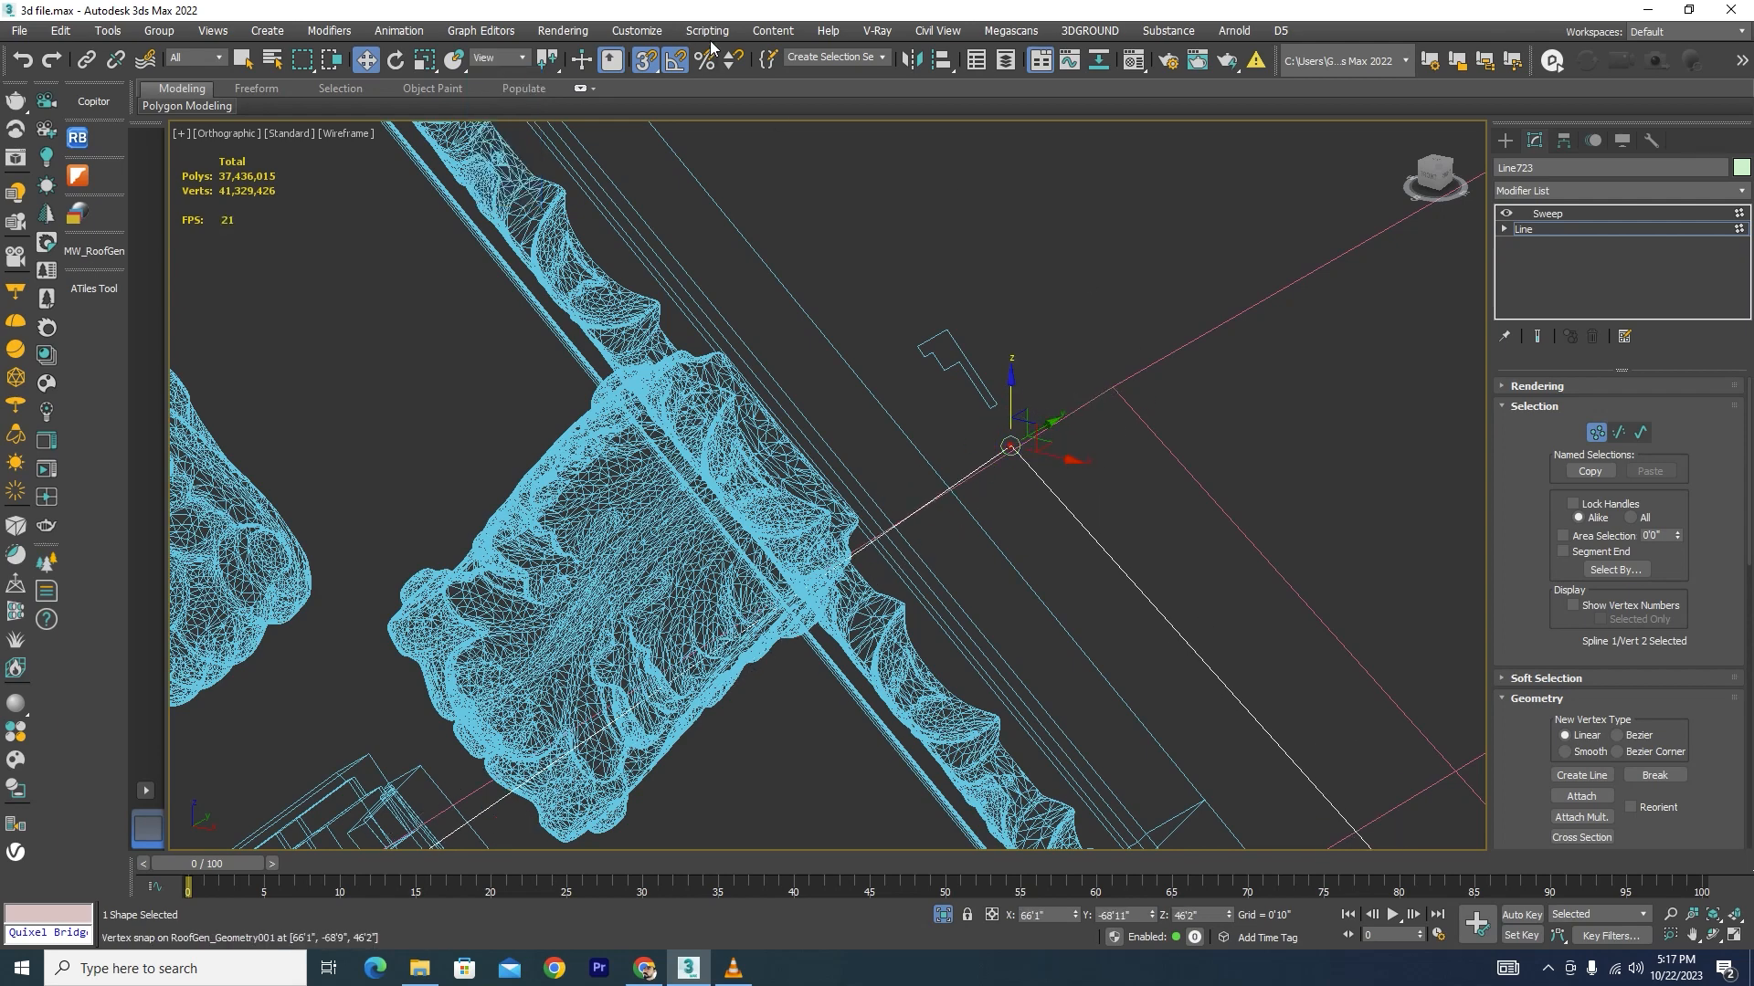
{"action": "right_click", "coordinate": [645, 62]}
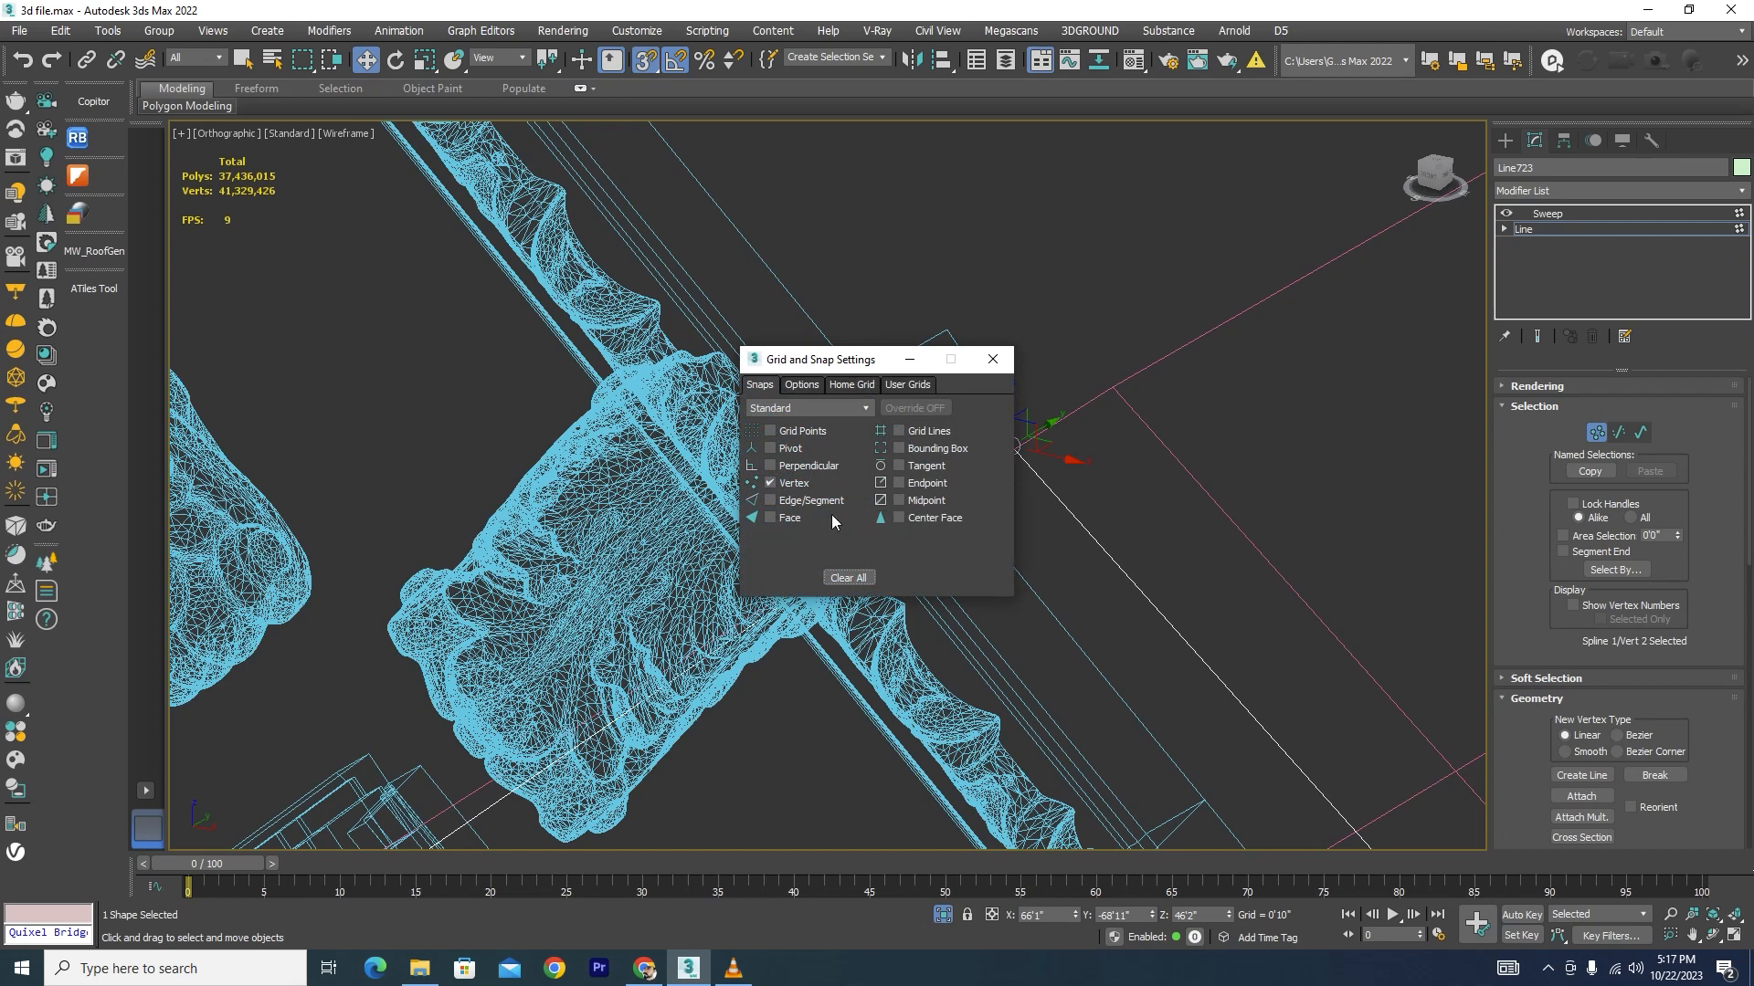
{"action": "left_click", "coordinate": [801, 385]}
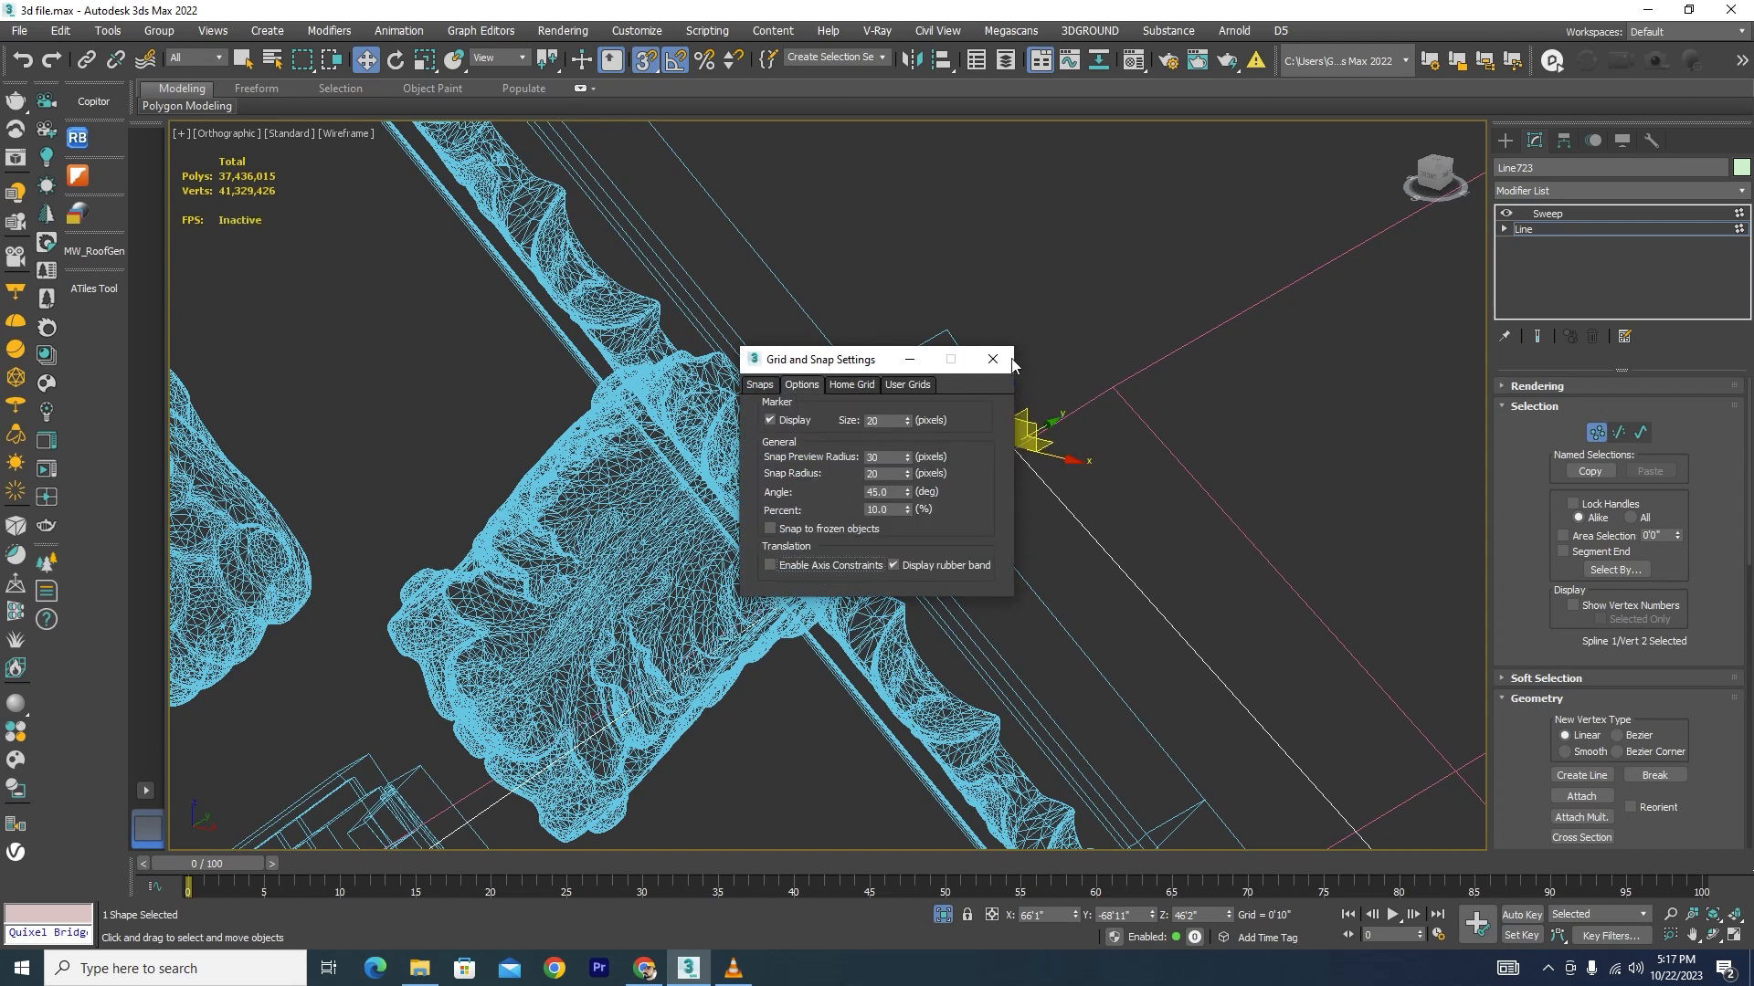
{"action": "left_click", "coordinate": [993, 359]}
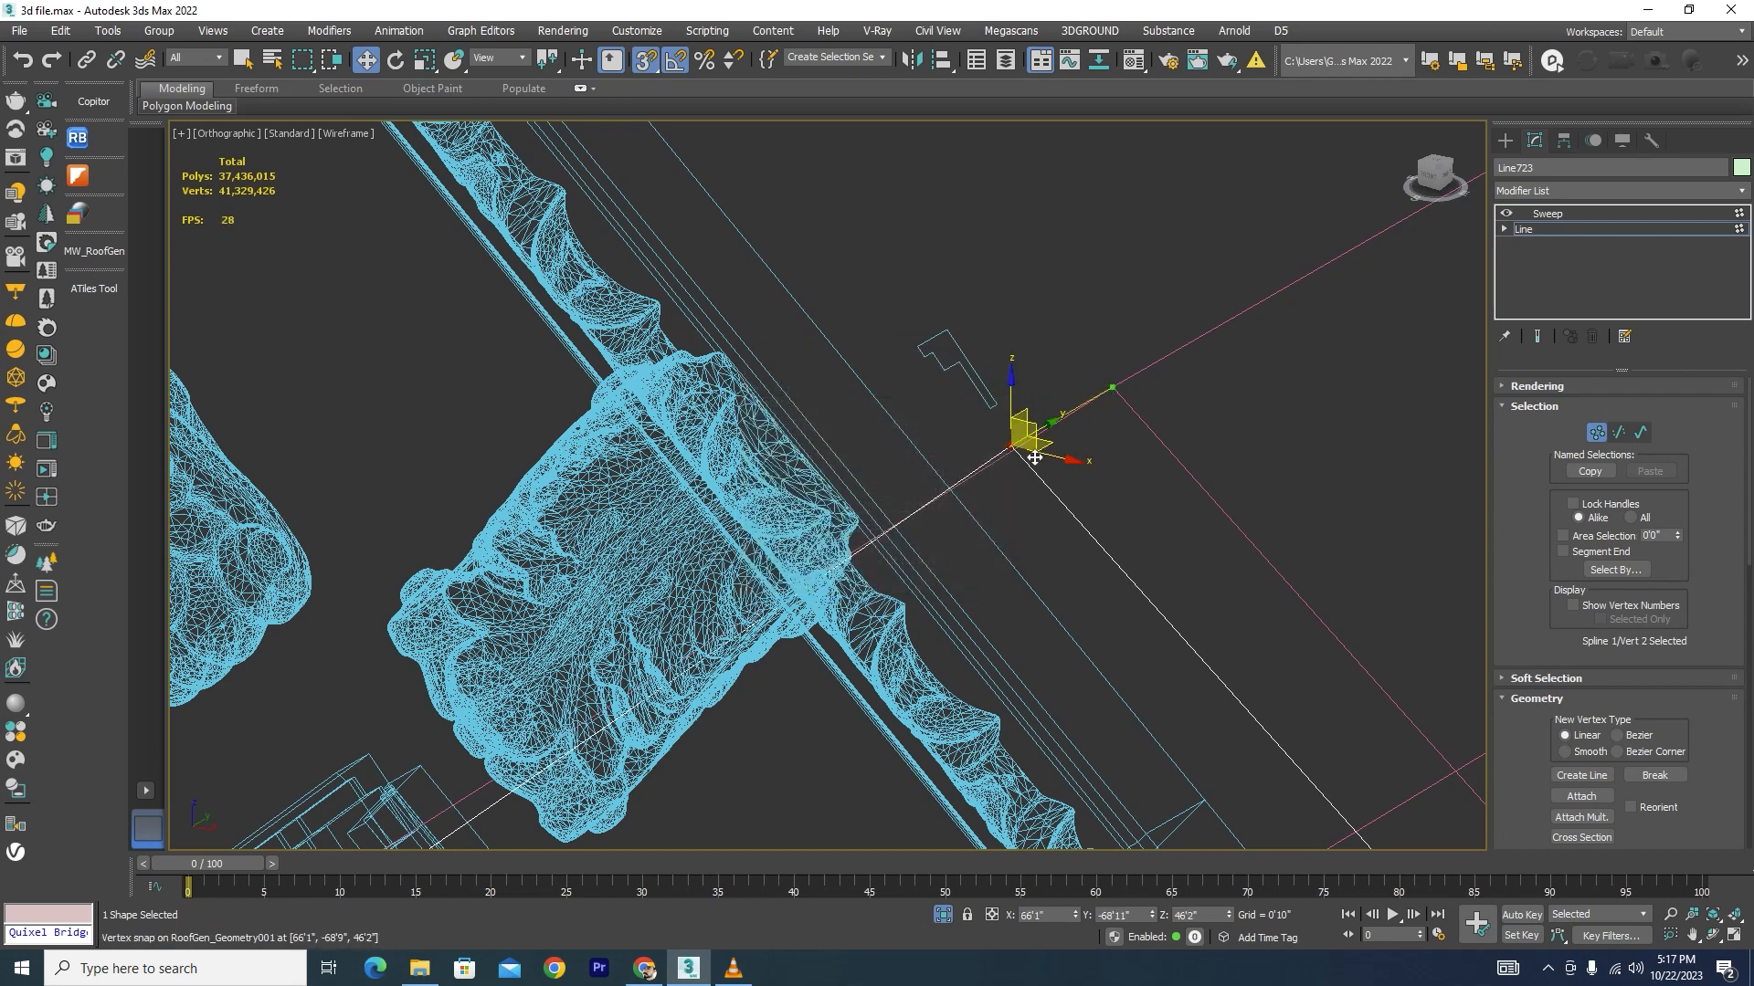
{"action": "left_click_drag", "start_coordinate": [1018, 412], "coordinate": [1114, 390]}
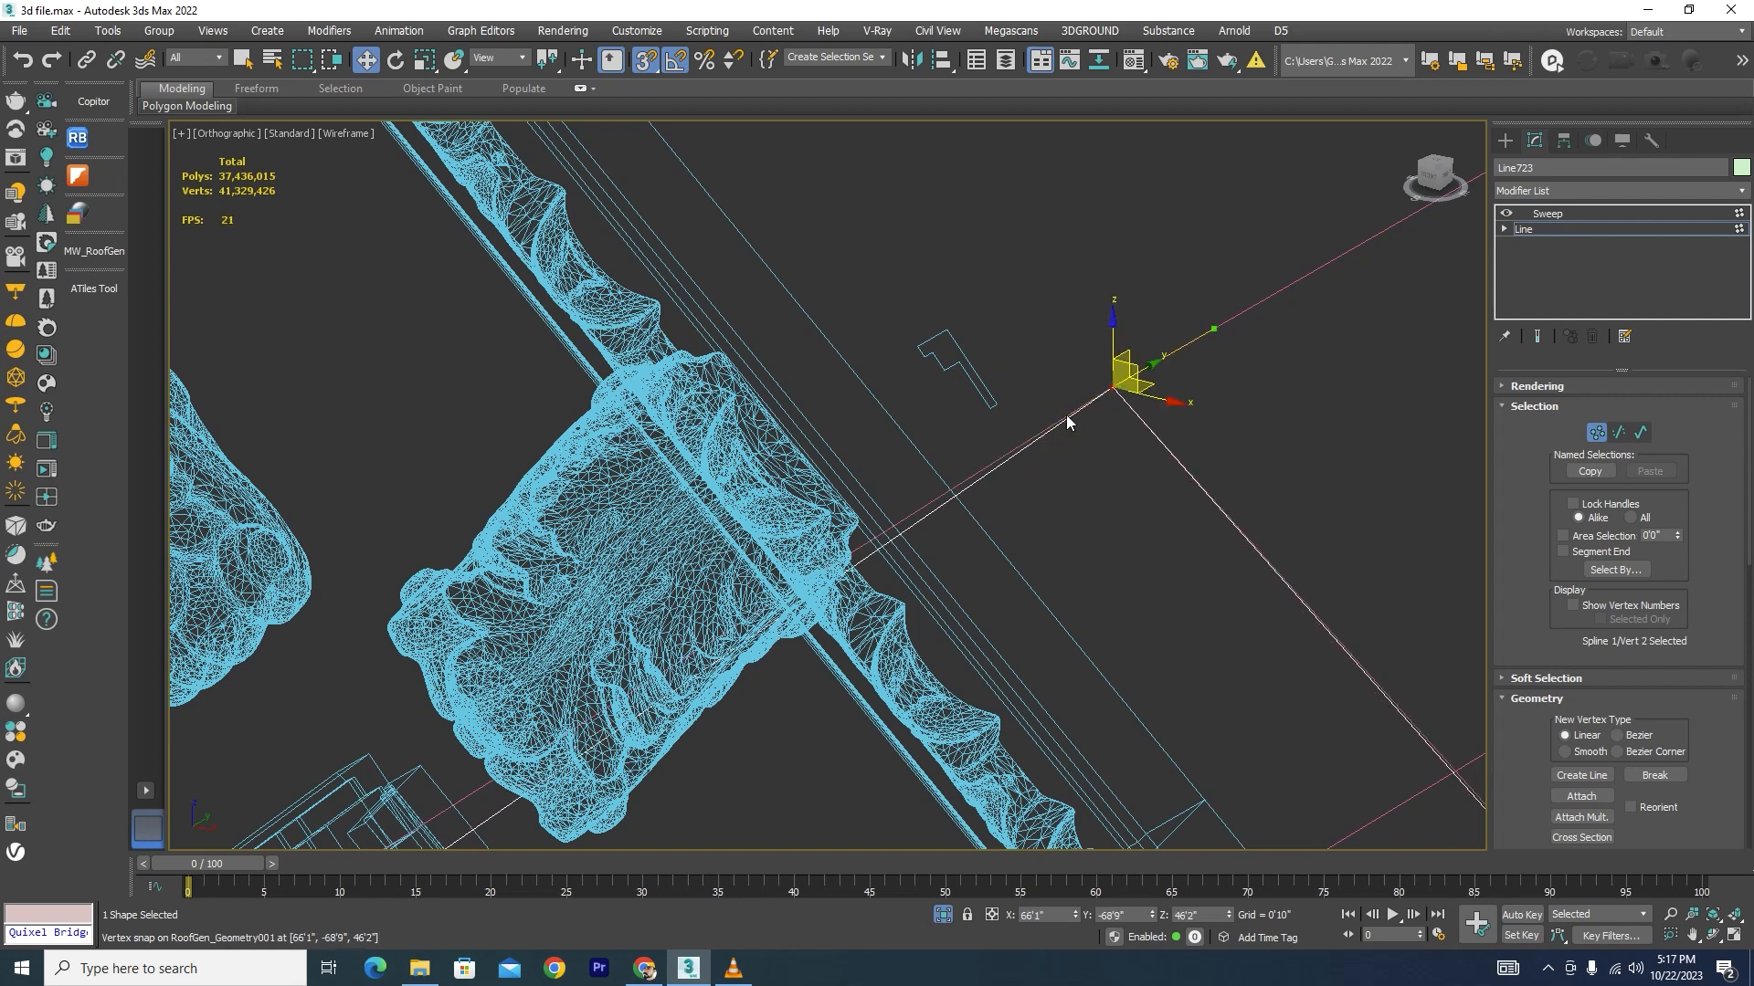
Step: Snap the sweep path's left end vertex onto the roof's left eave corner, restore shaded display and finish vertex editing
{"action": "scroll", "coordinate": [927, 464], "scroll_direction": "down", "scroll_amount": 6}
{"action": "scroll", "coordinate": [926, 464], "scroll_direction": "down", "scroll_amount": 5}
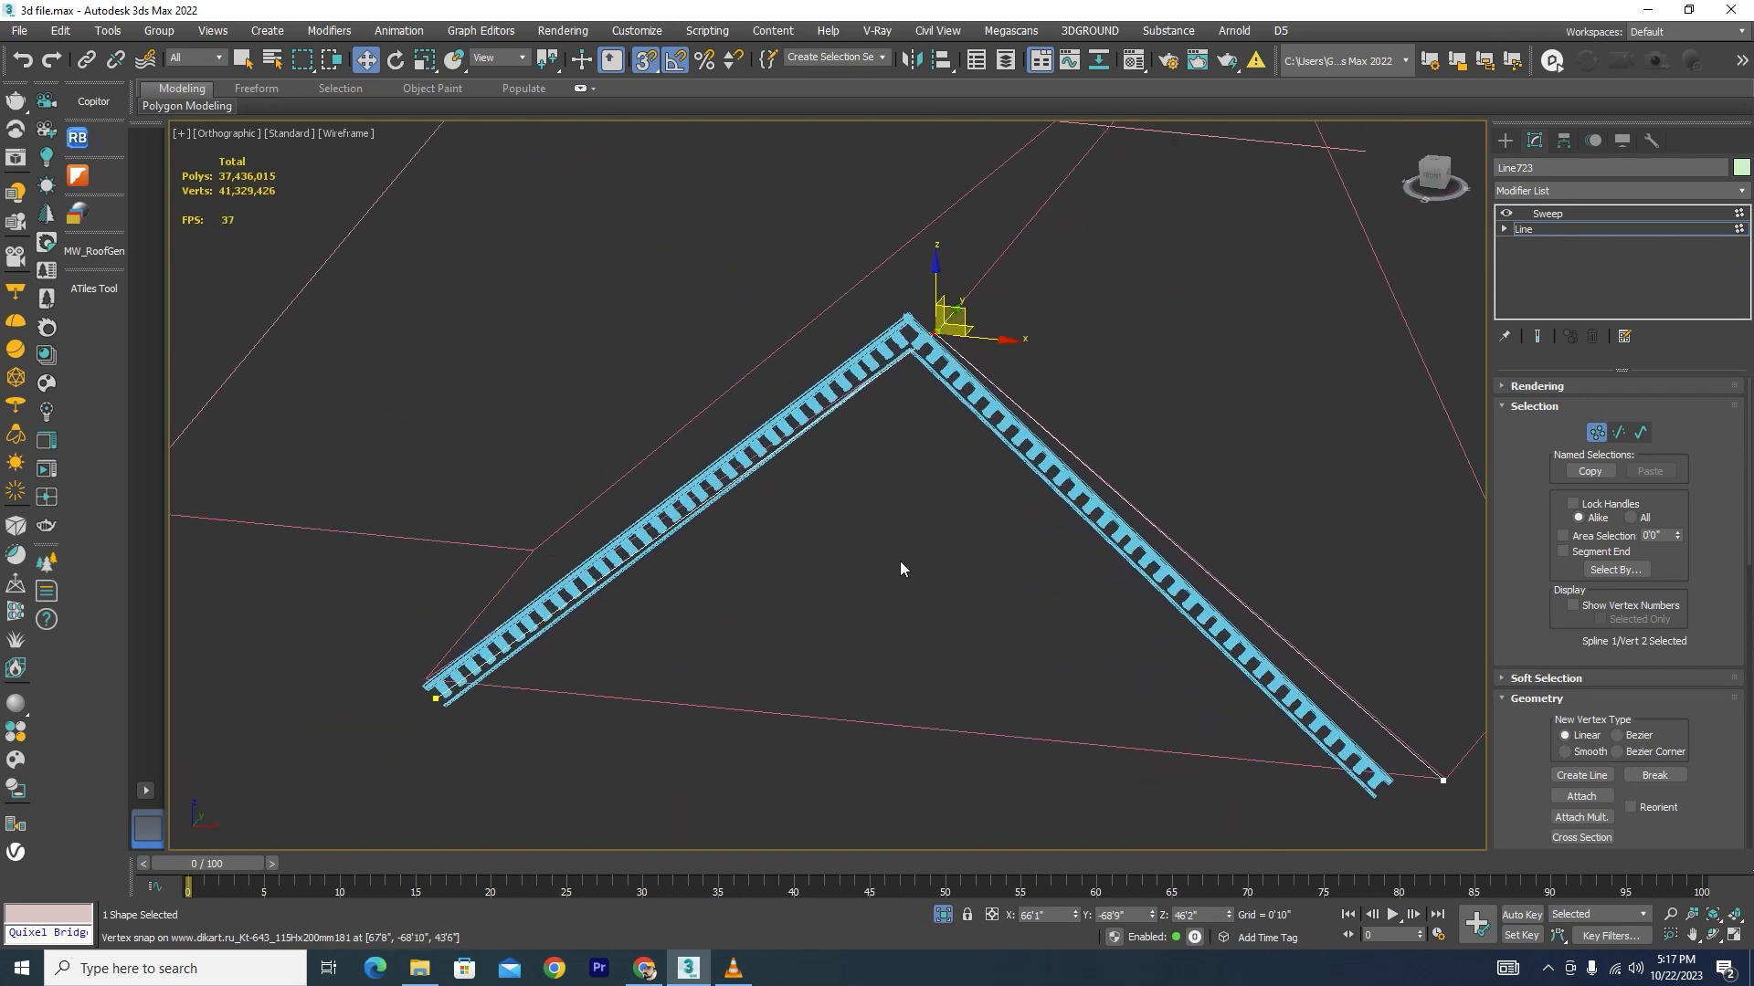
{"action": "scroll", "coordinate": [460, 696], "scroll_direction": "up", "scroll_amount": 6}
{"action": "left_click", "coordinate": [813, 573]}
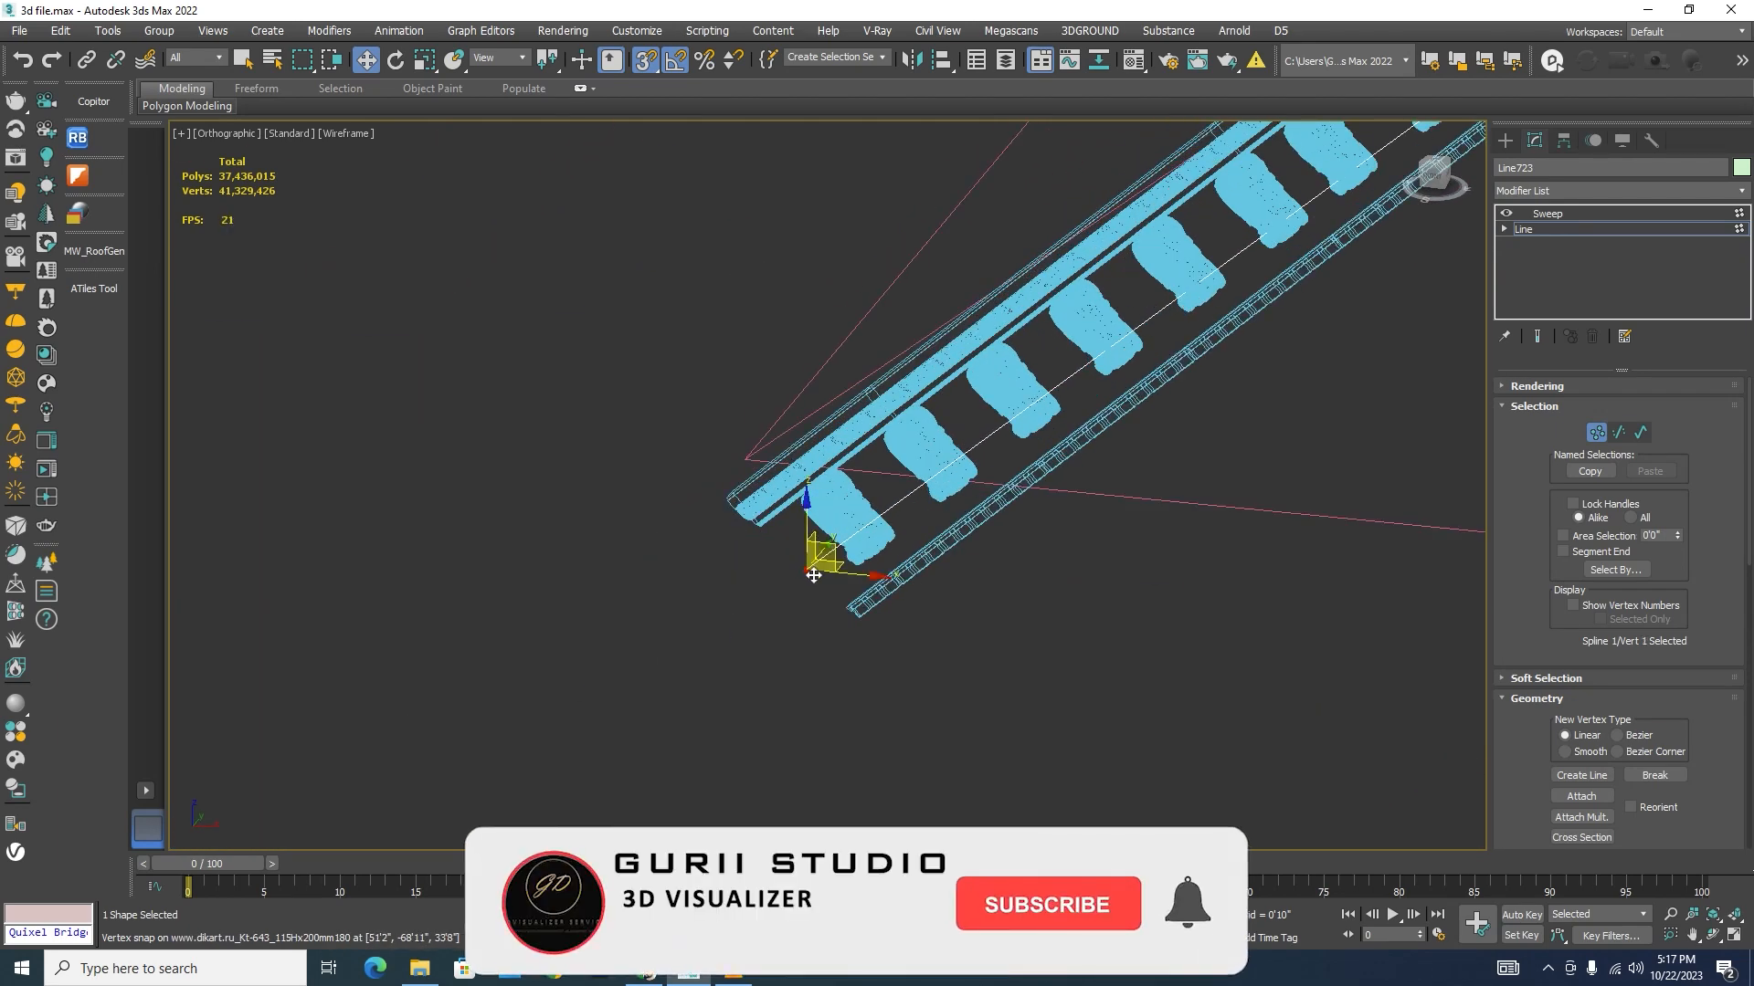
{"action": "left_click_drag", "start_coordinate": [810, 566], "coordinate": [748, 458]}
{"action": "scroll", "coordinate": [545, 606], "scroll_direction": "down", "scroll_amount": 3}
{"action": "key", "text": "F3"}
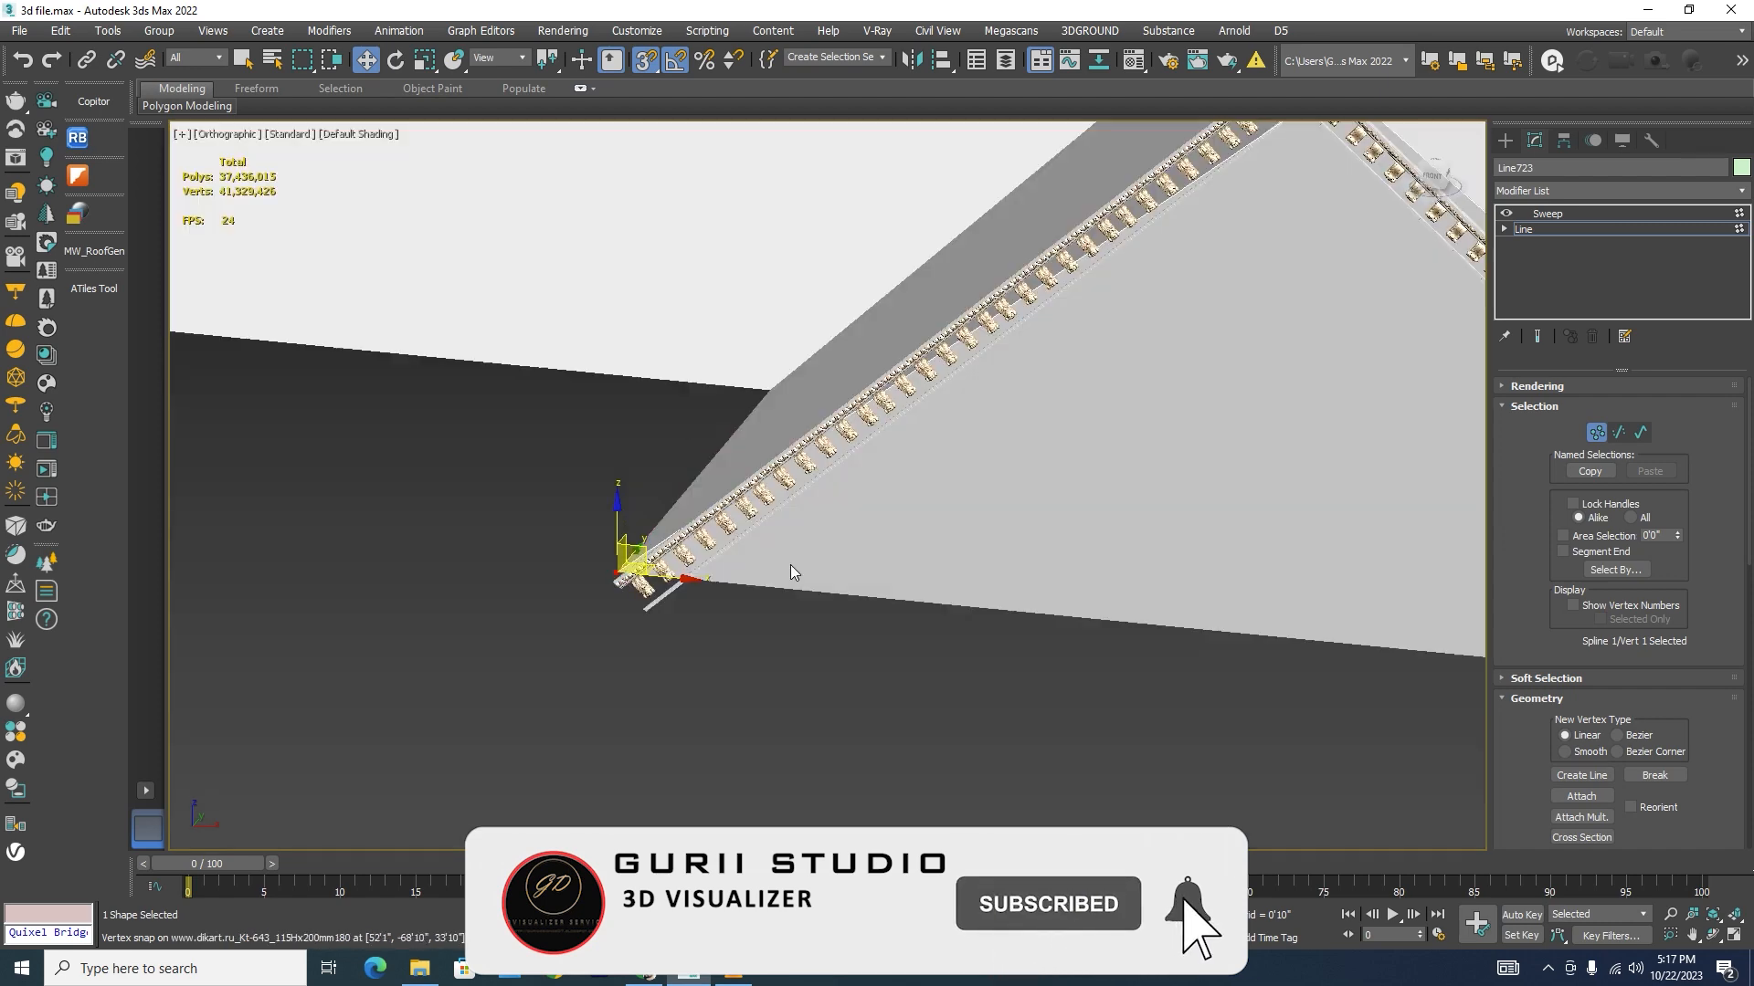
{"action": "scroll", "coordinate": [791, 565], "scroll_direction": "down", "scroll_amount": 4}
{"action": "middle_click_drag", "start_coordinate": [754, 492], "coordinate": [1215, 507], "text": "alt"}
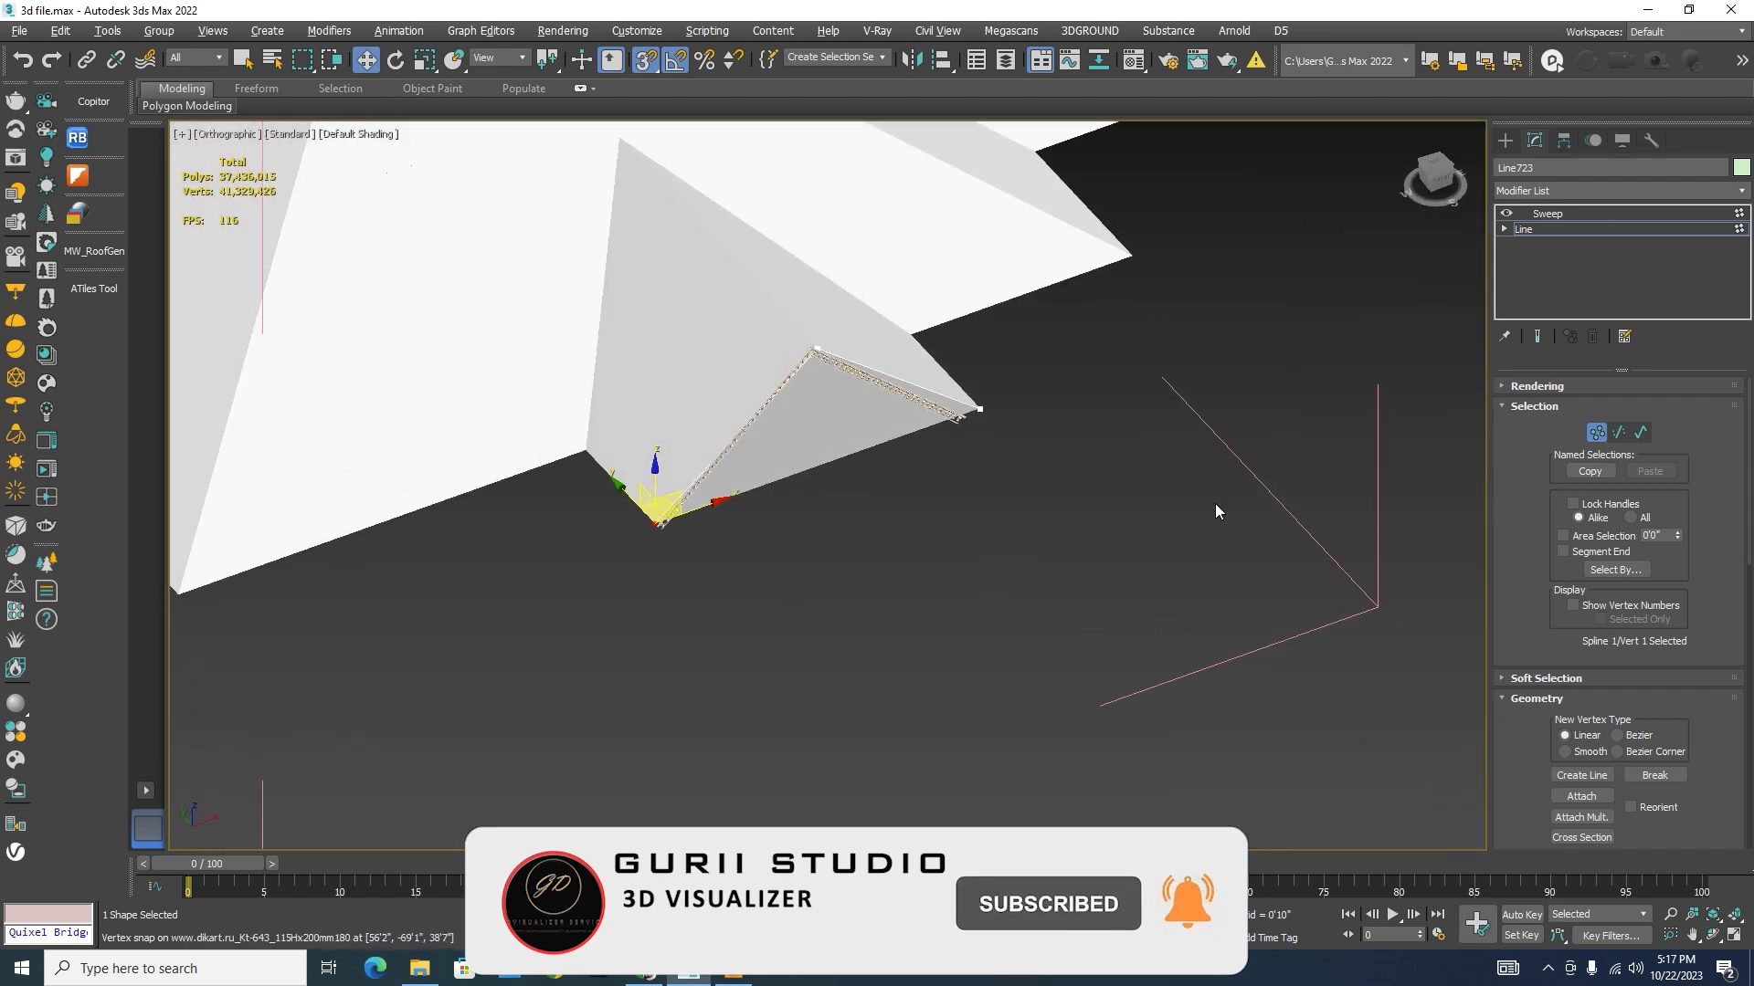
{"action": "left_click", "coordinate": [1599, 434]}
{"action": "left_click", "coordinate": [971, 592]}
Step: Select the right-hand dentil moulding together with the swept moulding on the gable and exit isolation to show the whole building
{"action": "scroll", "coordinate": [809, 360], "scroll_direction": "up", "scroll_amount": 6}
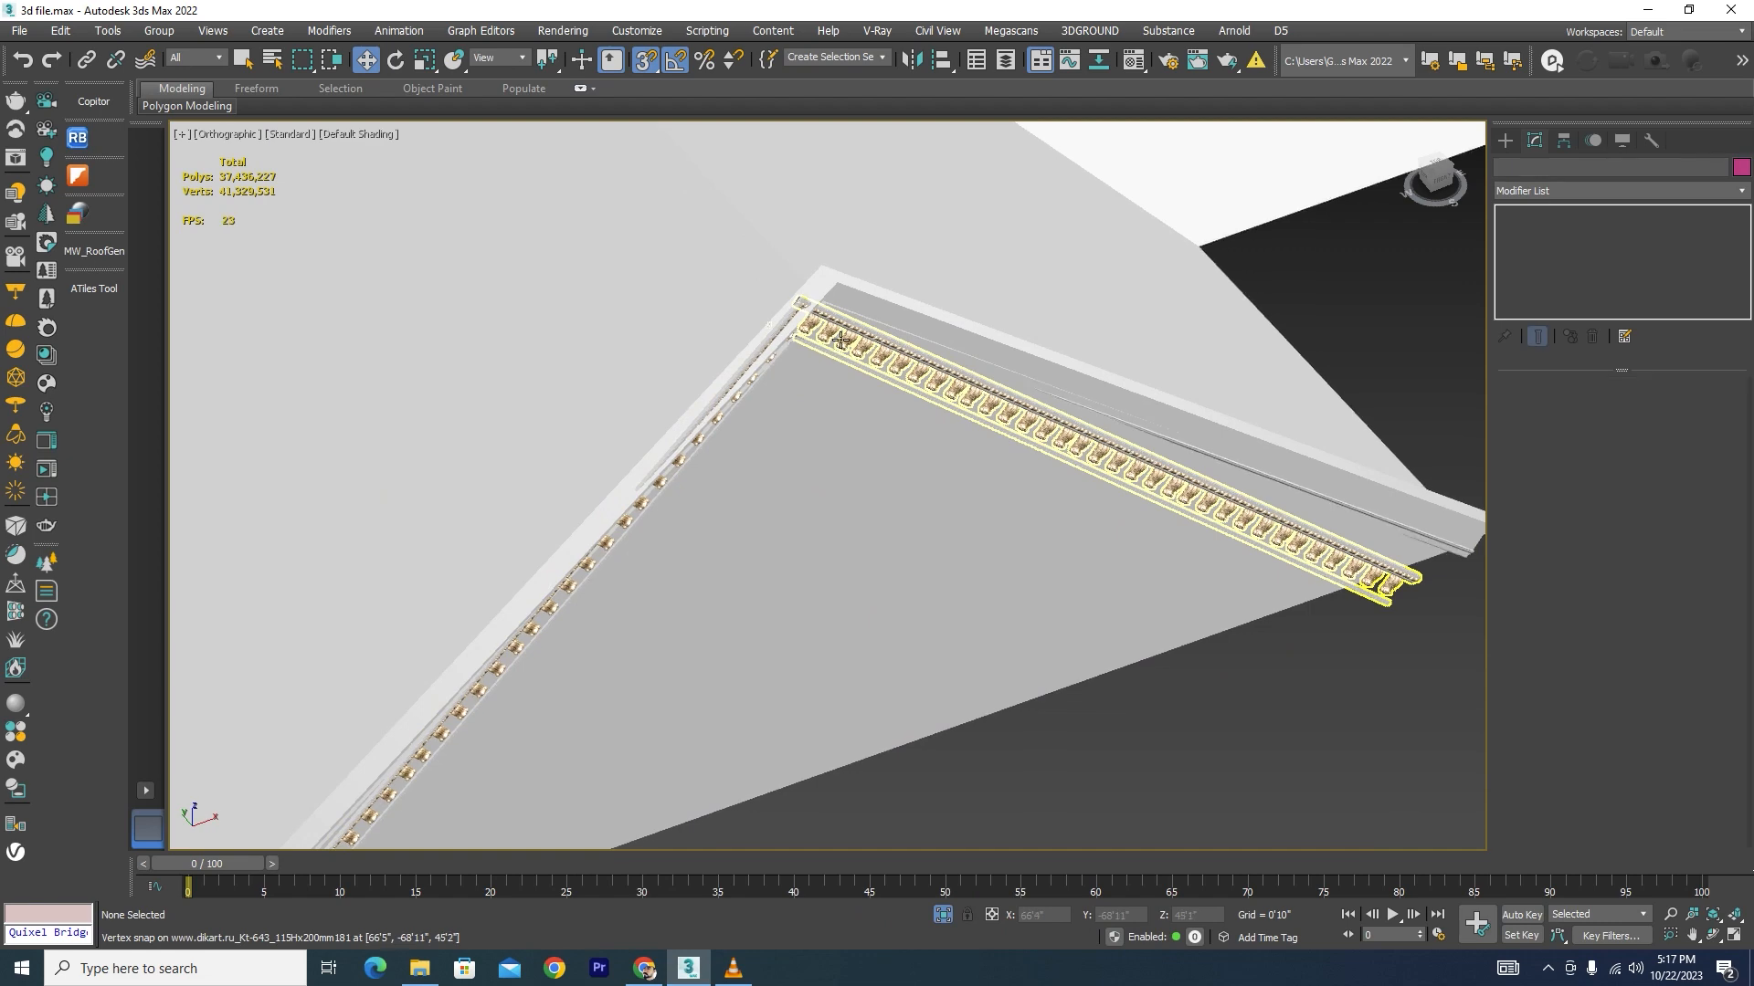
{"action": "left_click", "coordinate": [841, 340]}
{"action": "scroll", "coordinate": [840, 339], "scroll_direction": "down", "scroll_amount": 8}
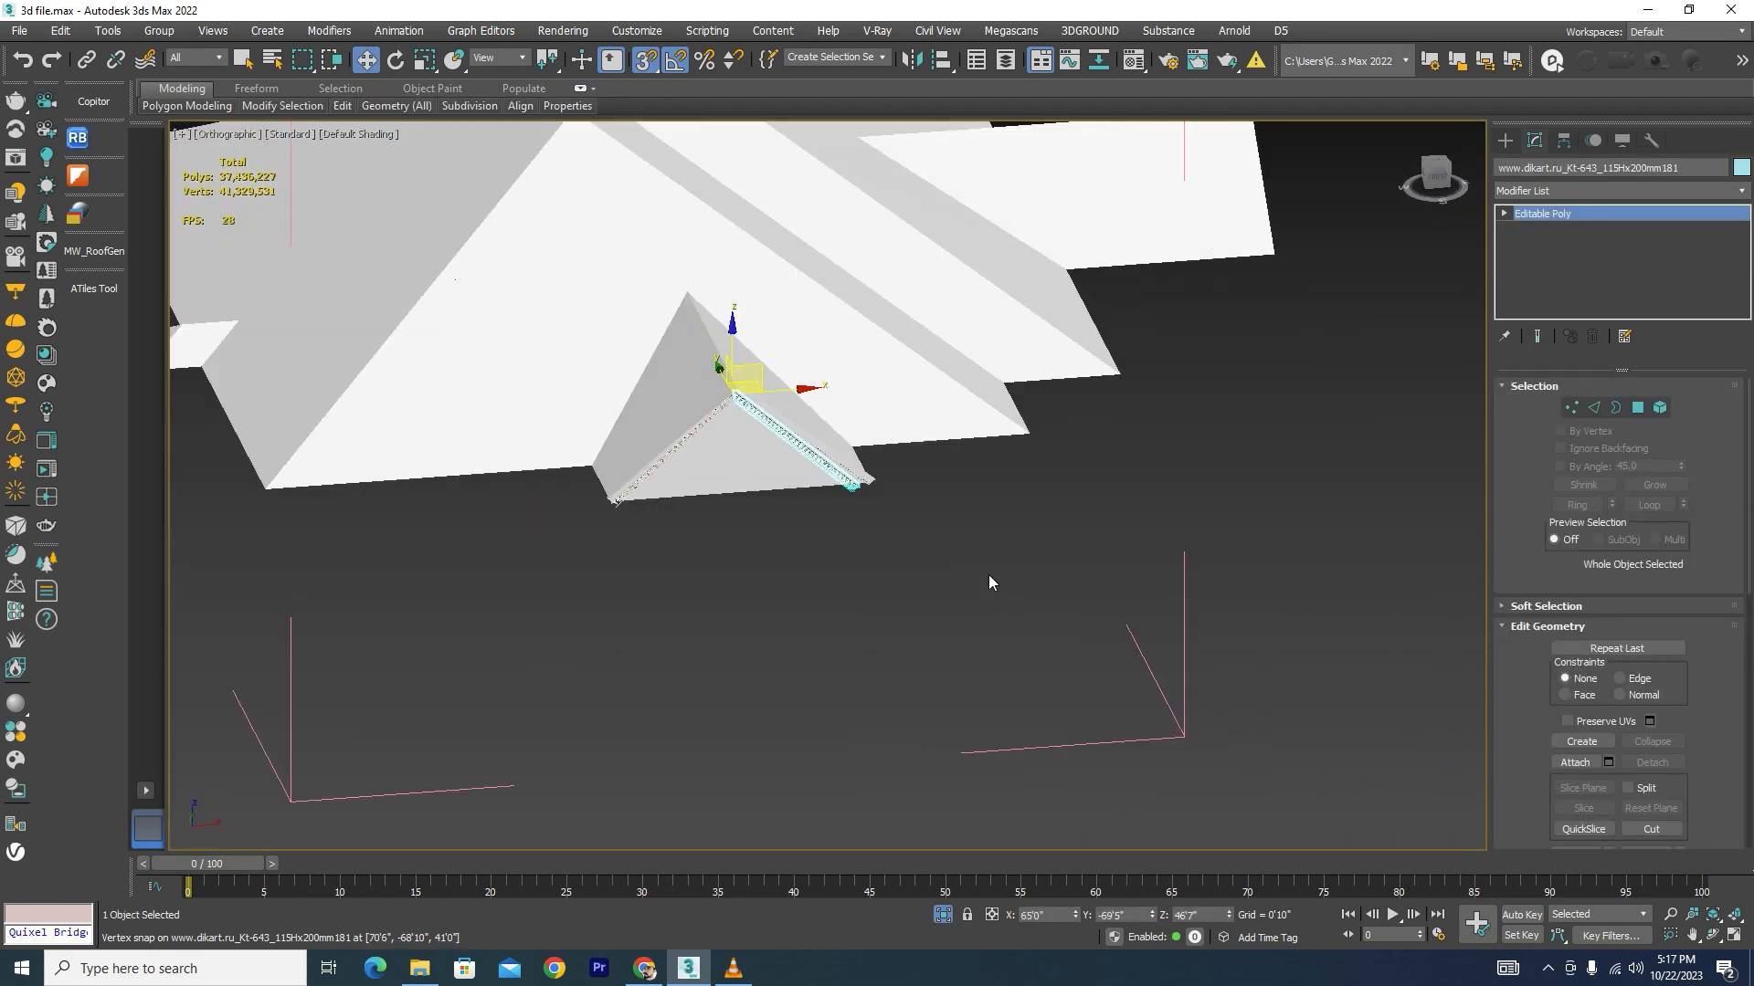
{"action": "scroll", "coordinate": [704, 469], "scroll_direction": "up", "scroll_amount": 2}
{"action": "scroll", "coordinate": [419, 560], "scroll_direction": "up", "scroll_amount": 8}
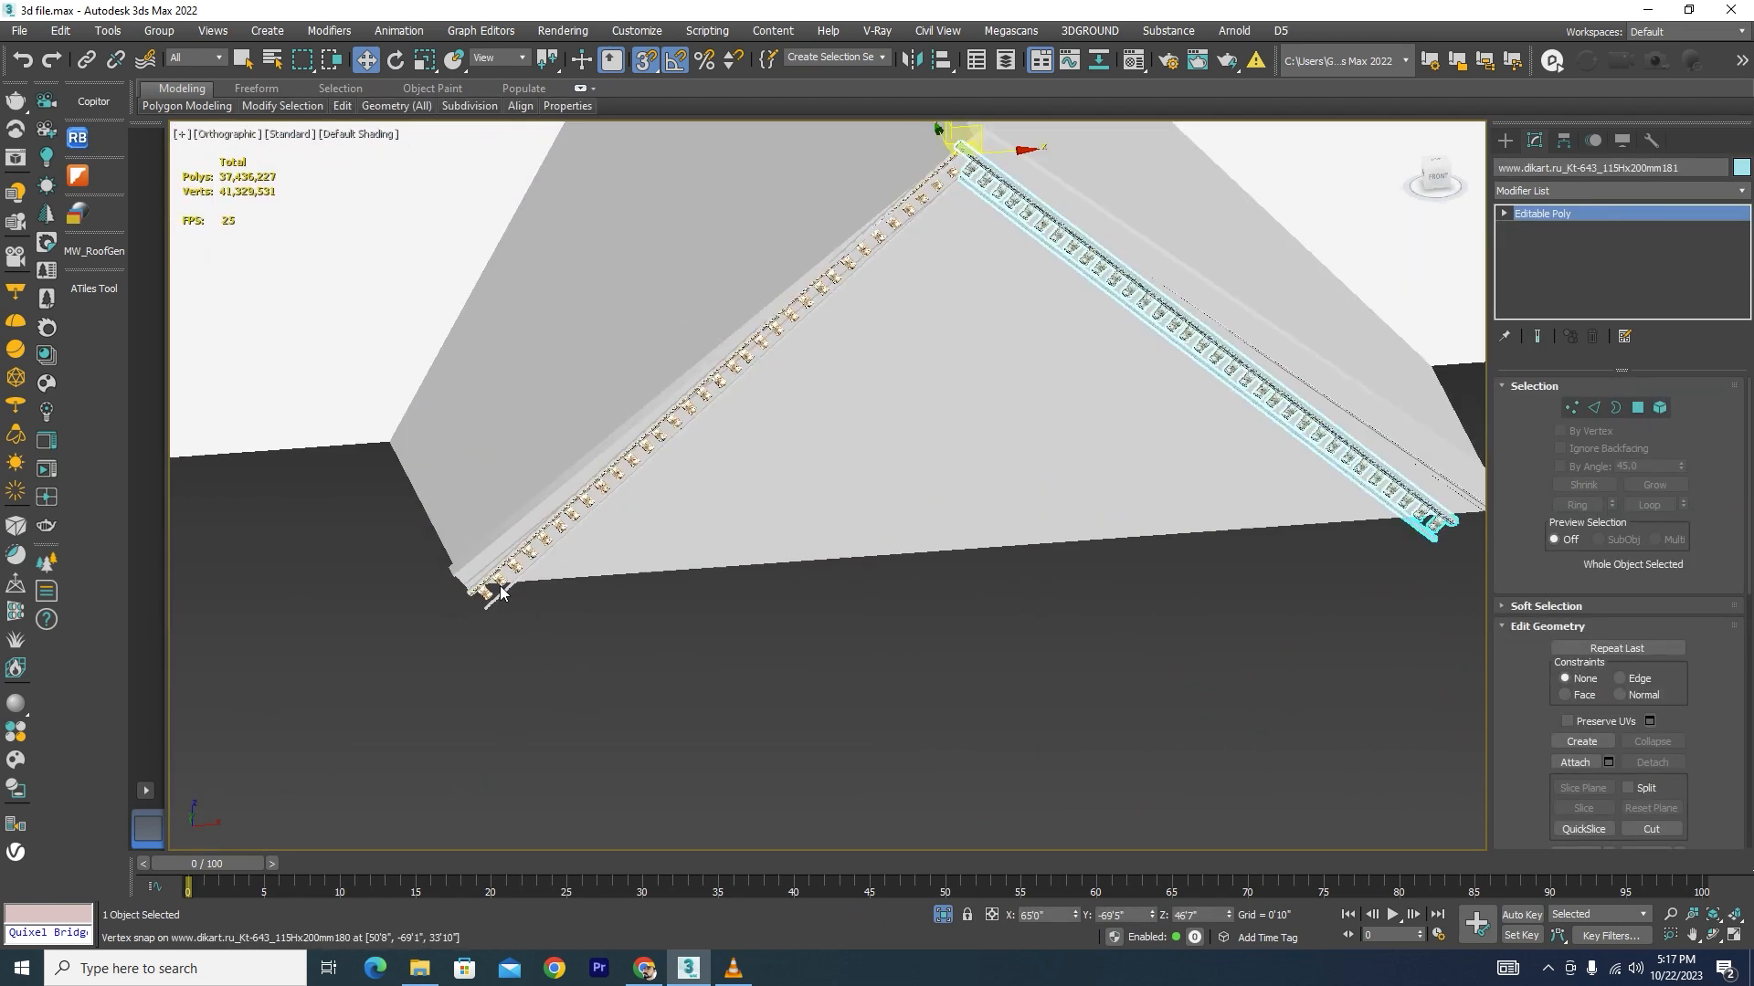
{"action": "scroll", "coordinate": [781, 595], "scroll_direction": "down", "scroll_amount": 12}
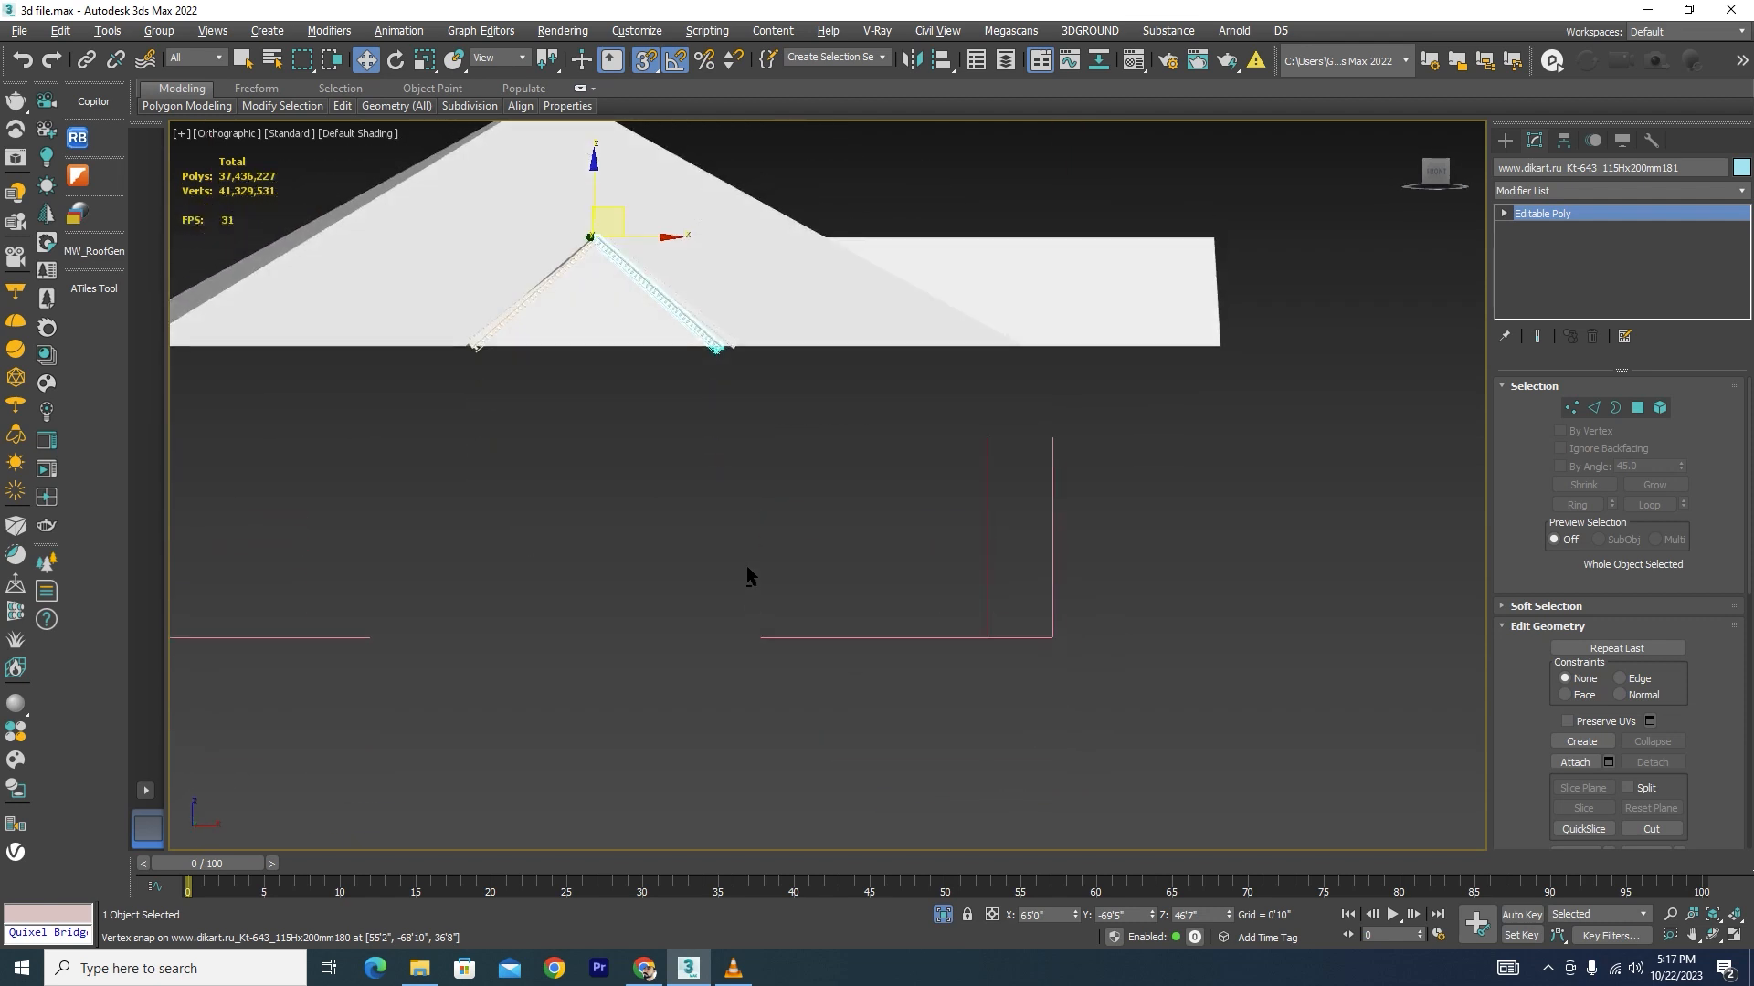
{"action": "middle_click_drag", "start_coordinate": [747, 568], "coordinate": [782, 630], "text": "alt"}
{"action": "scroll", "coordinate": [678, 276], "scroll_direction": "up", "scroll_amount": 5}
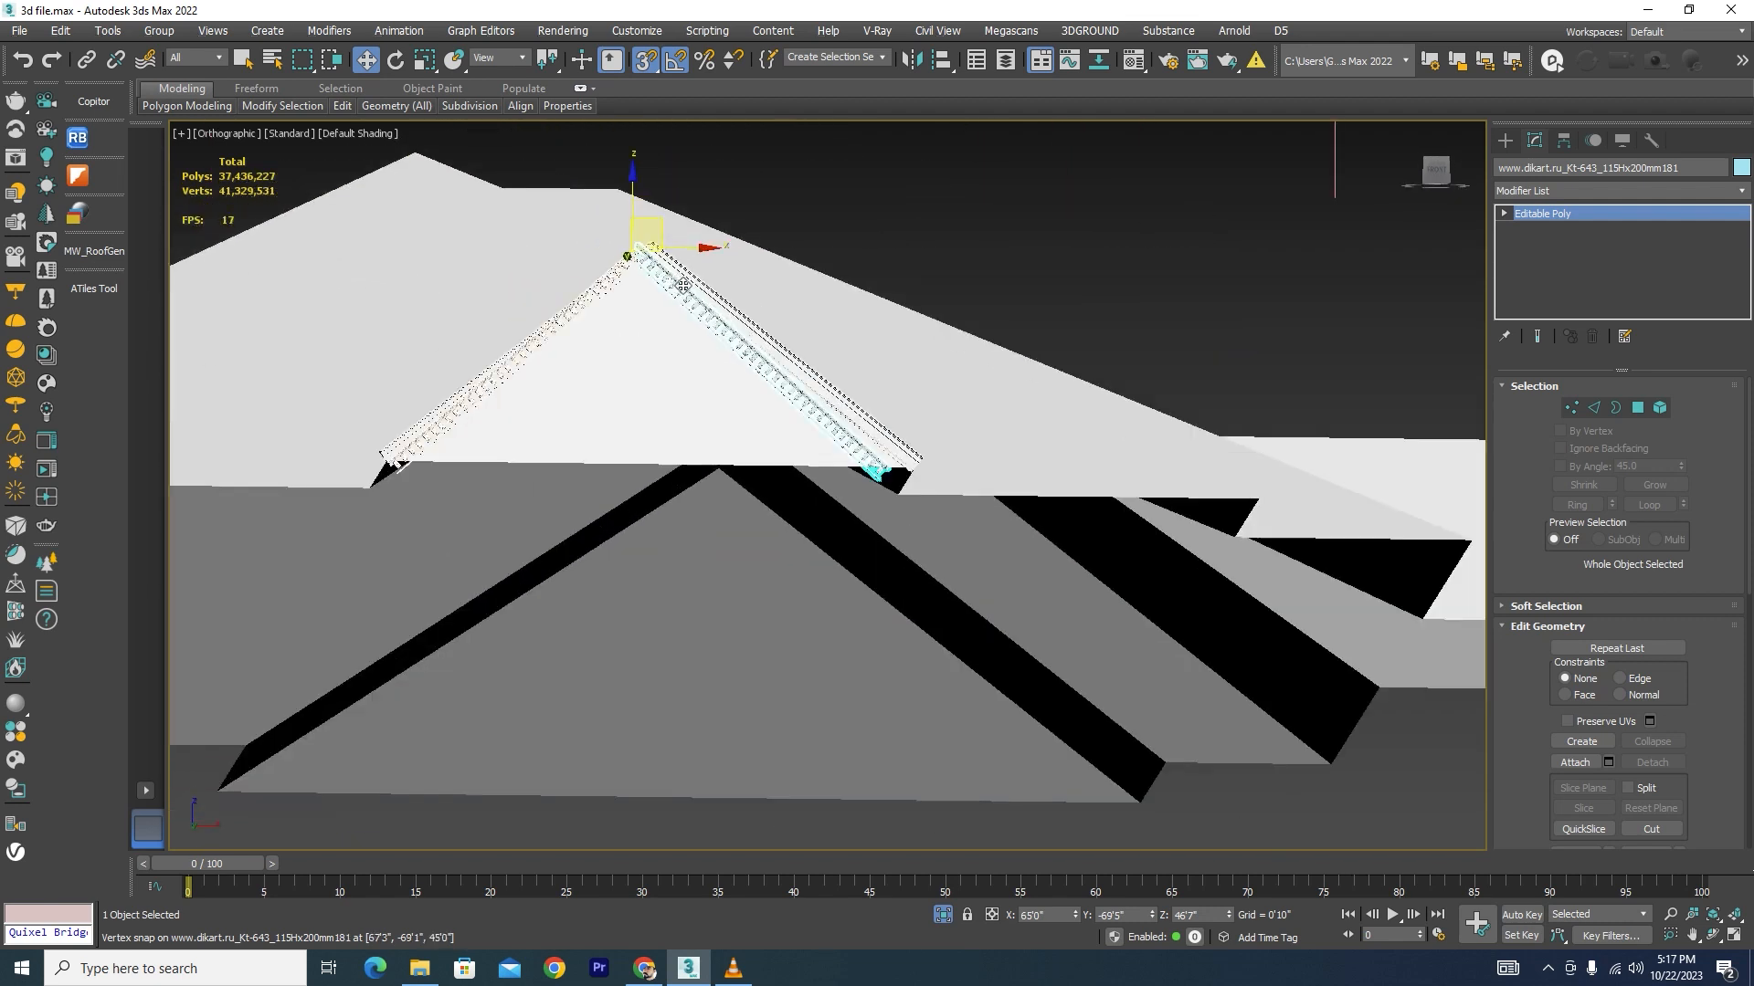
{"action": "scroll", "coordinate": [683, 286], "scroll_direction": "up", "scroll_amount": 3}
{"action": "left_click", "coordinate": [732, 294], "text": "ctrl"}
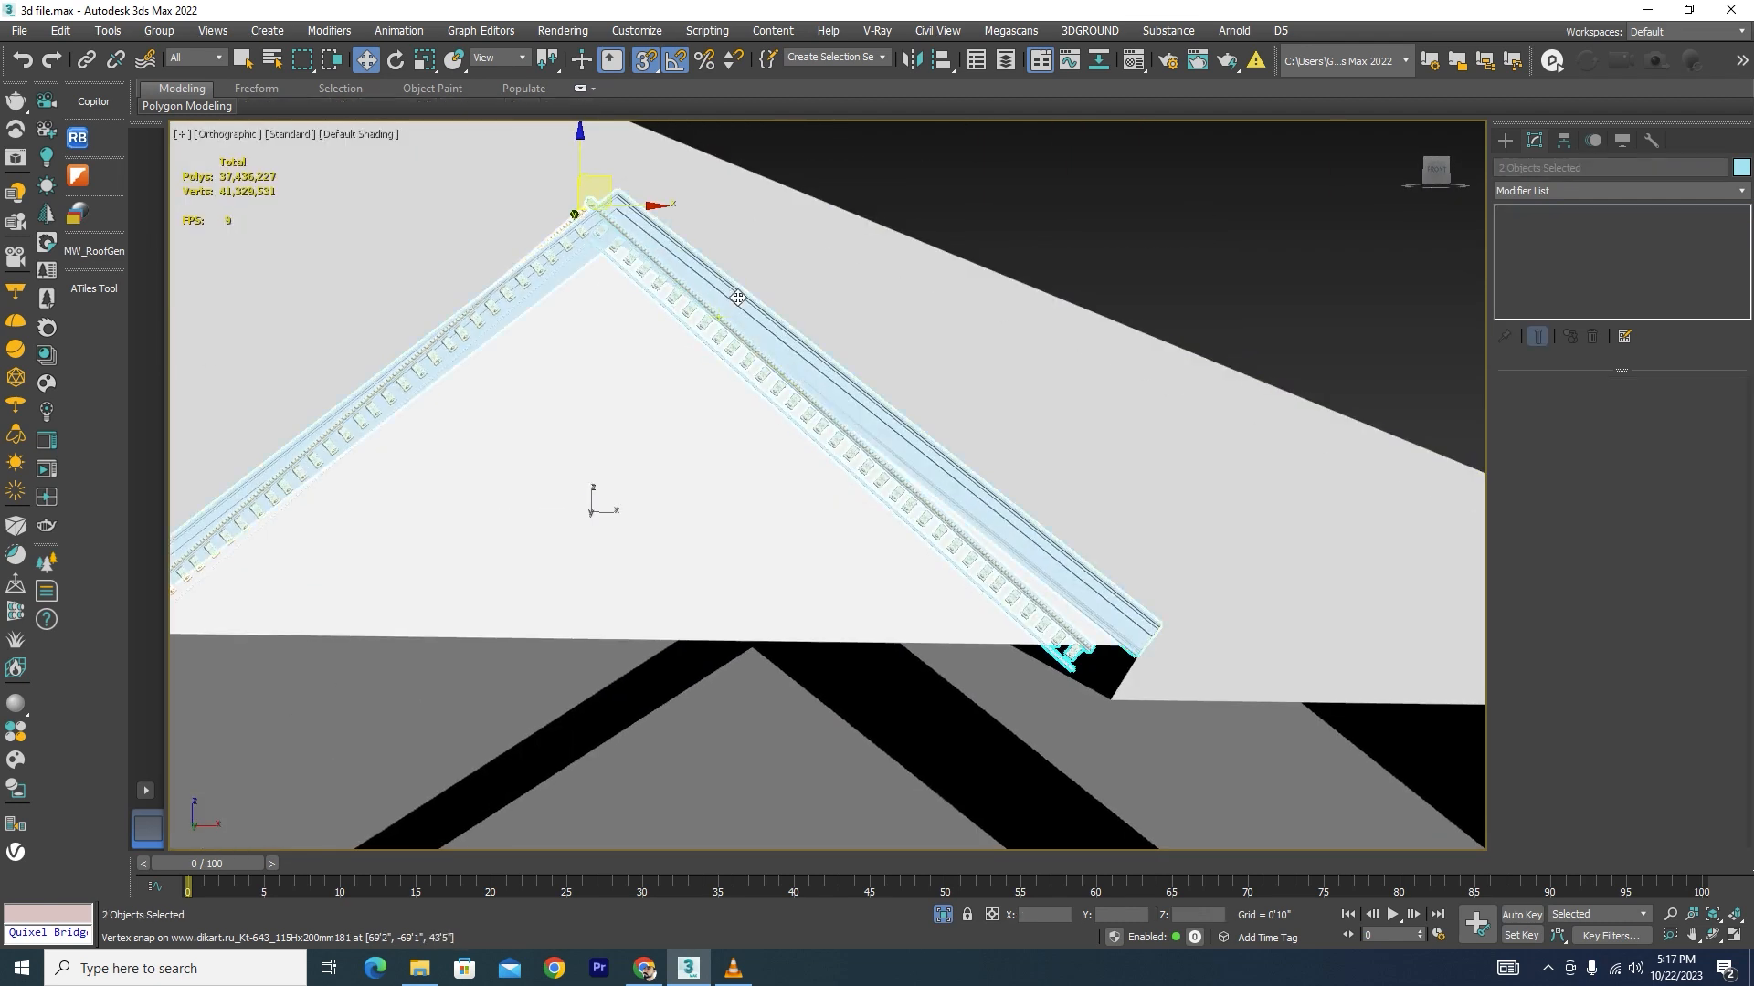
{"action": "left_click", "coordinate": [948, 915]}
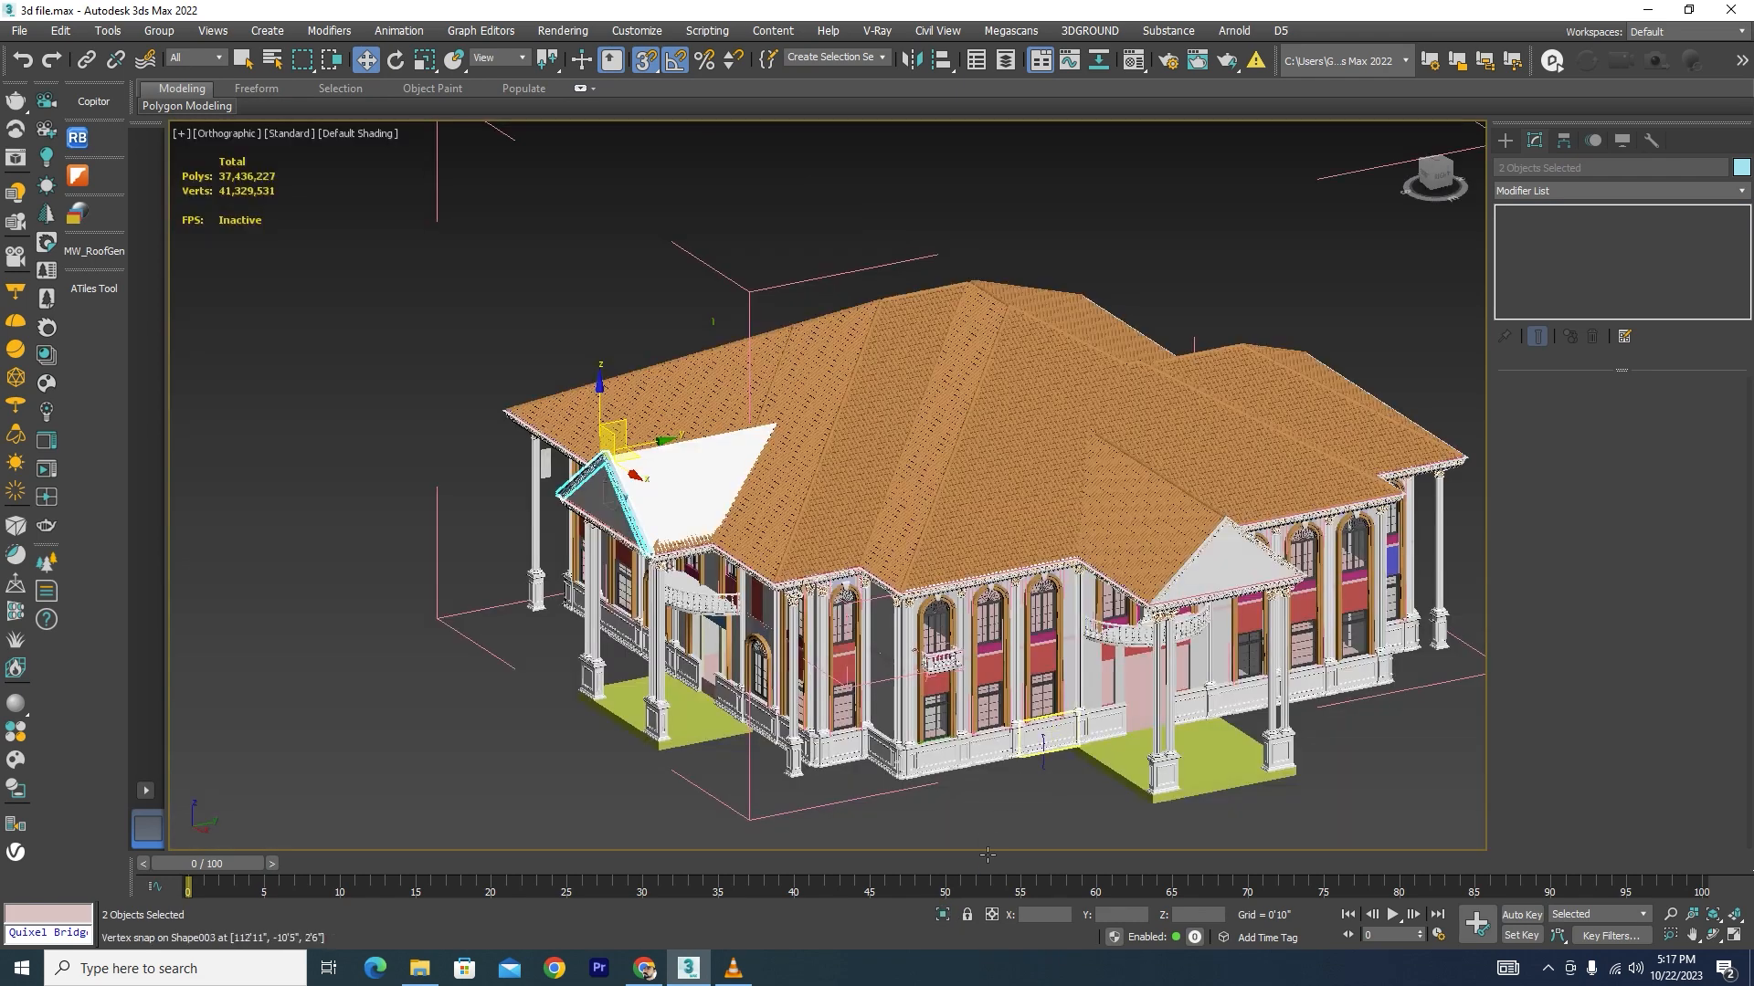
Step: Isolate the swept gable moulding with the right-hand dentil moulding, and select the dentil moulding
{"action": "left_click", "coordinate": [942, 915]}
{"action": "left_click", "coordinate": [951, 744]}
{"action": "scroll", "coordinate": [494, 550], "scroll_direction": "up", "scroll_amount": 5}
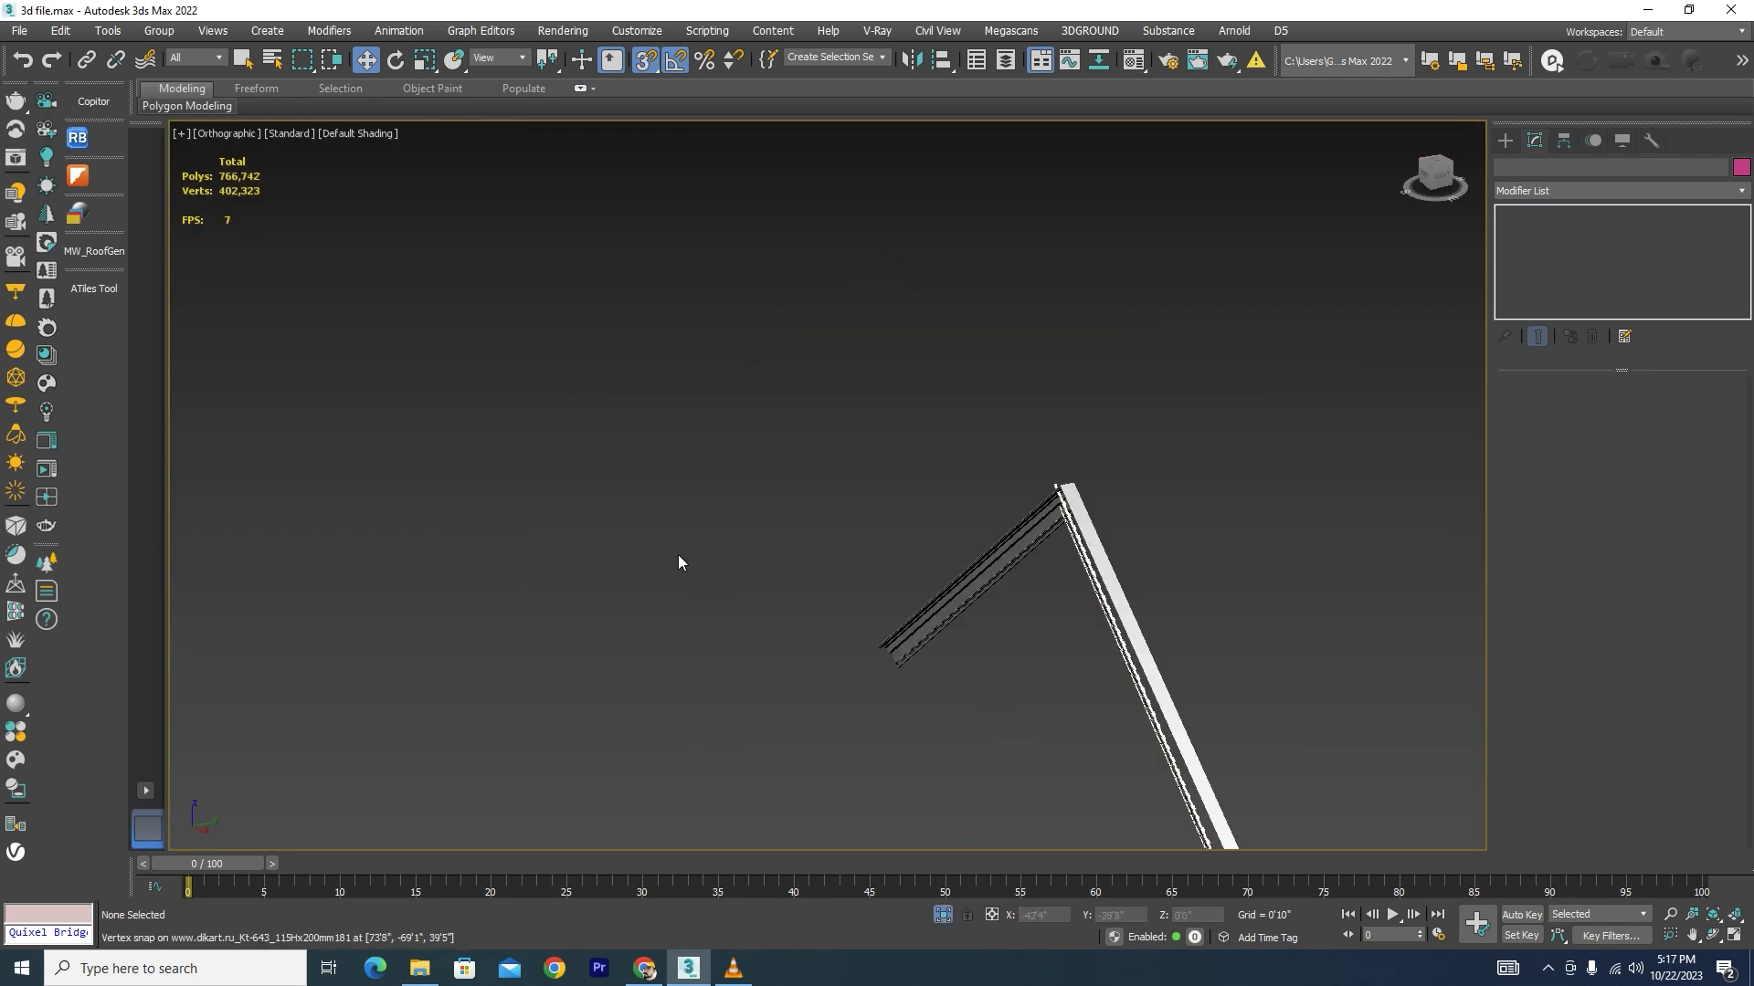
{"action": "scroll", "coordinate": [991, 589], "scroll_direction": "up", "scroll_amount": 5}
{"action": "left_click", "coordinate": [1228, 463]}
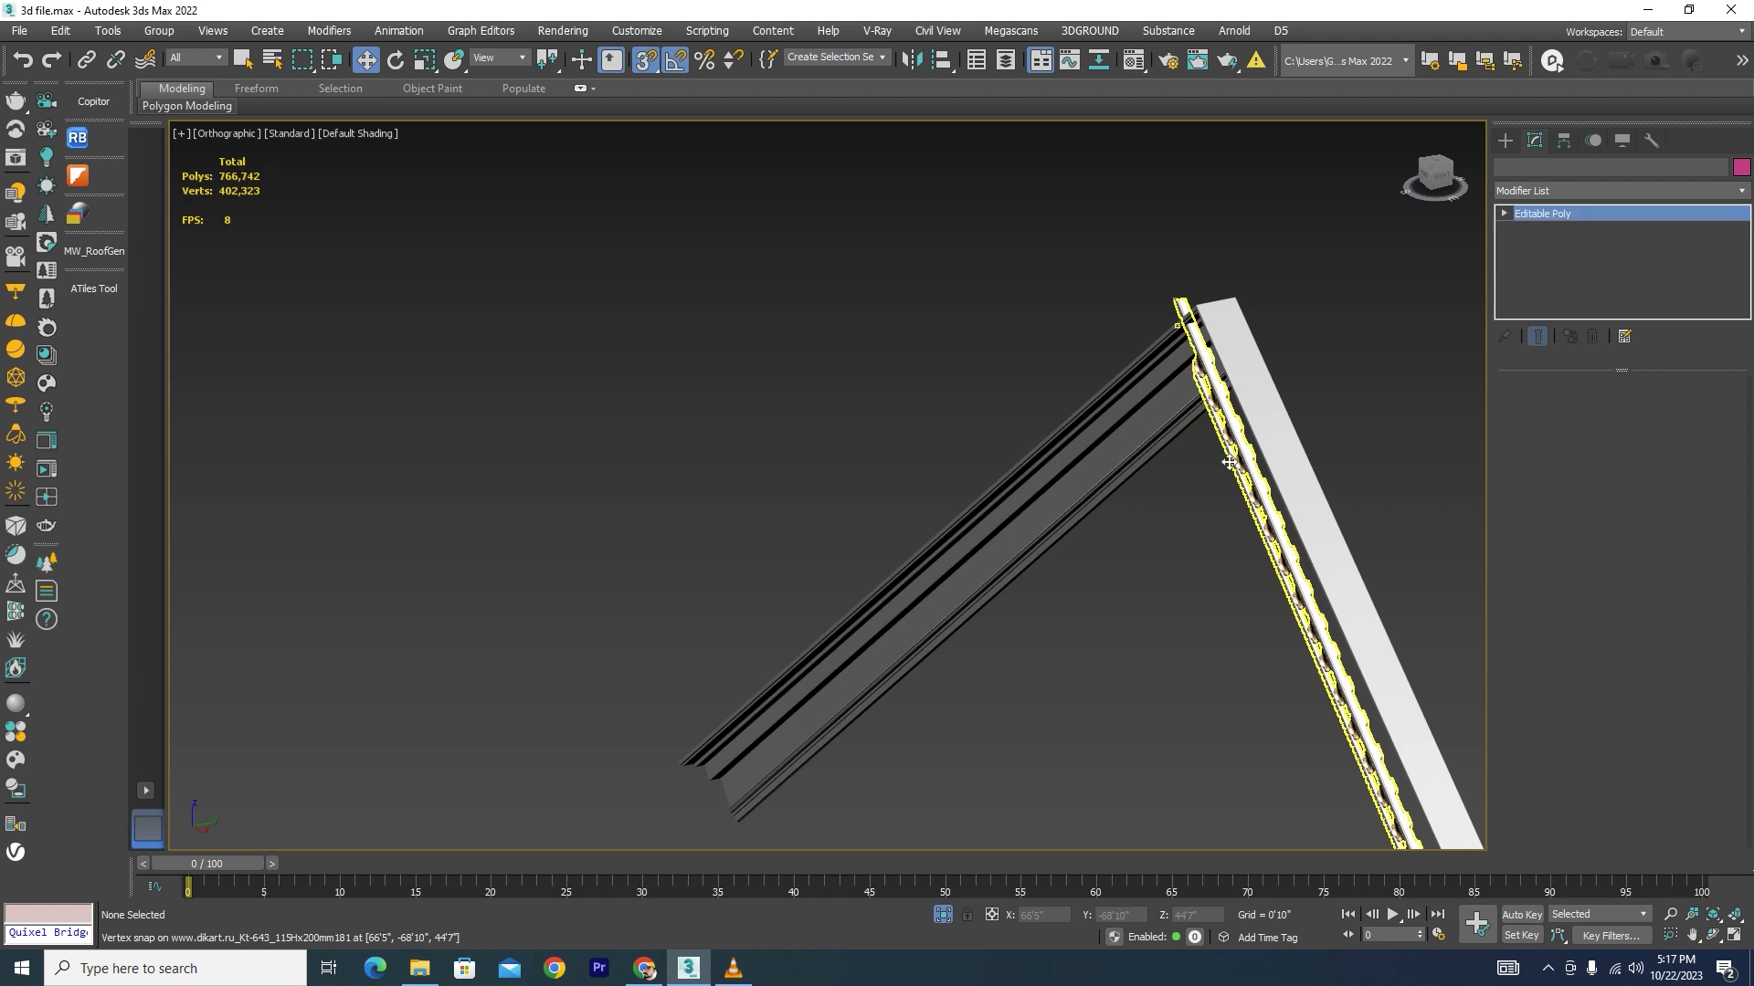
{"action": "scroll", "coordinate": [928, 548], "scroll_direction": "down", "scroll_amount": 6}
{"action": "middle_click_drag", "start_coordinate": [928, 552], "coordinate": [910, 563], "text": "alt"}
{"action": "scroll", "coordinate": [1253, 349], "scroll_direction": "up", "scroll_amount": 5}
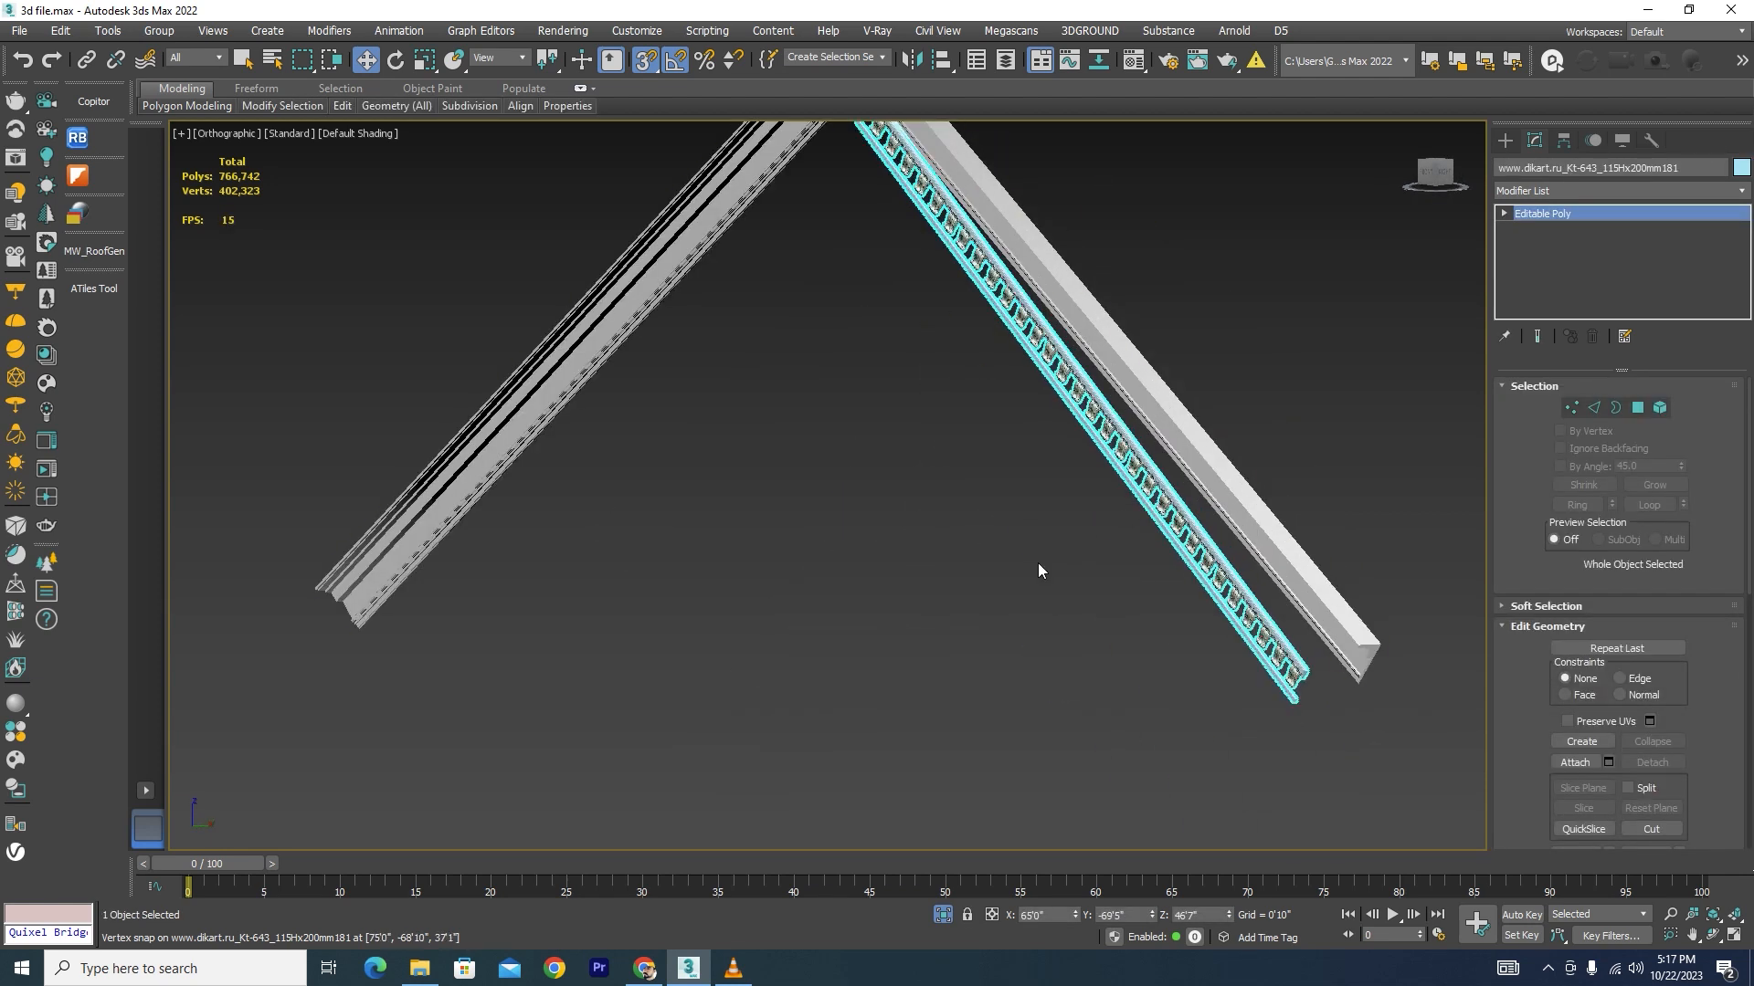
Step: Compare the ends of the dentil and swept mouldings in Left and Top wireframe views, and select the swept moulding
{"action": "key", "text": "l"}
{"action": "scroll", "coordinate": [728, 552], "scroll_direction": "down", "scroll_amount": 2}
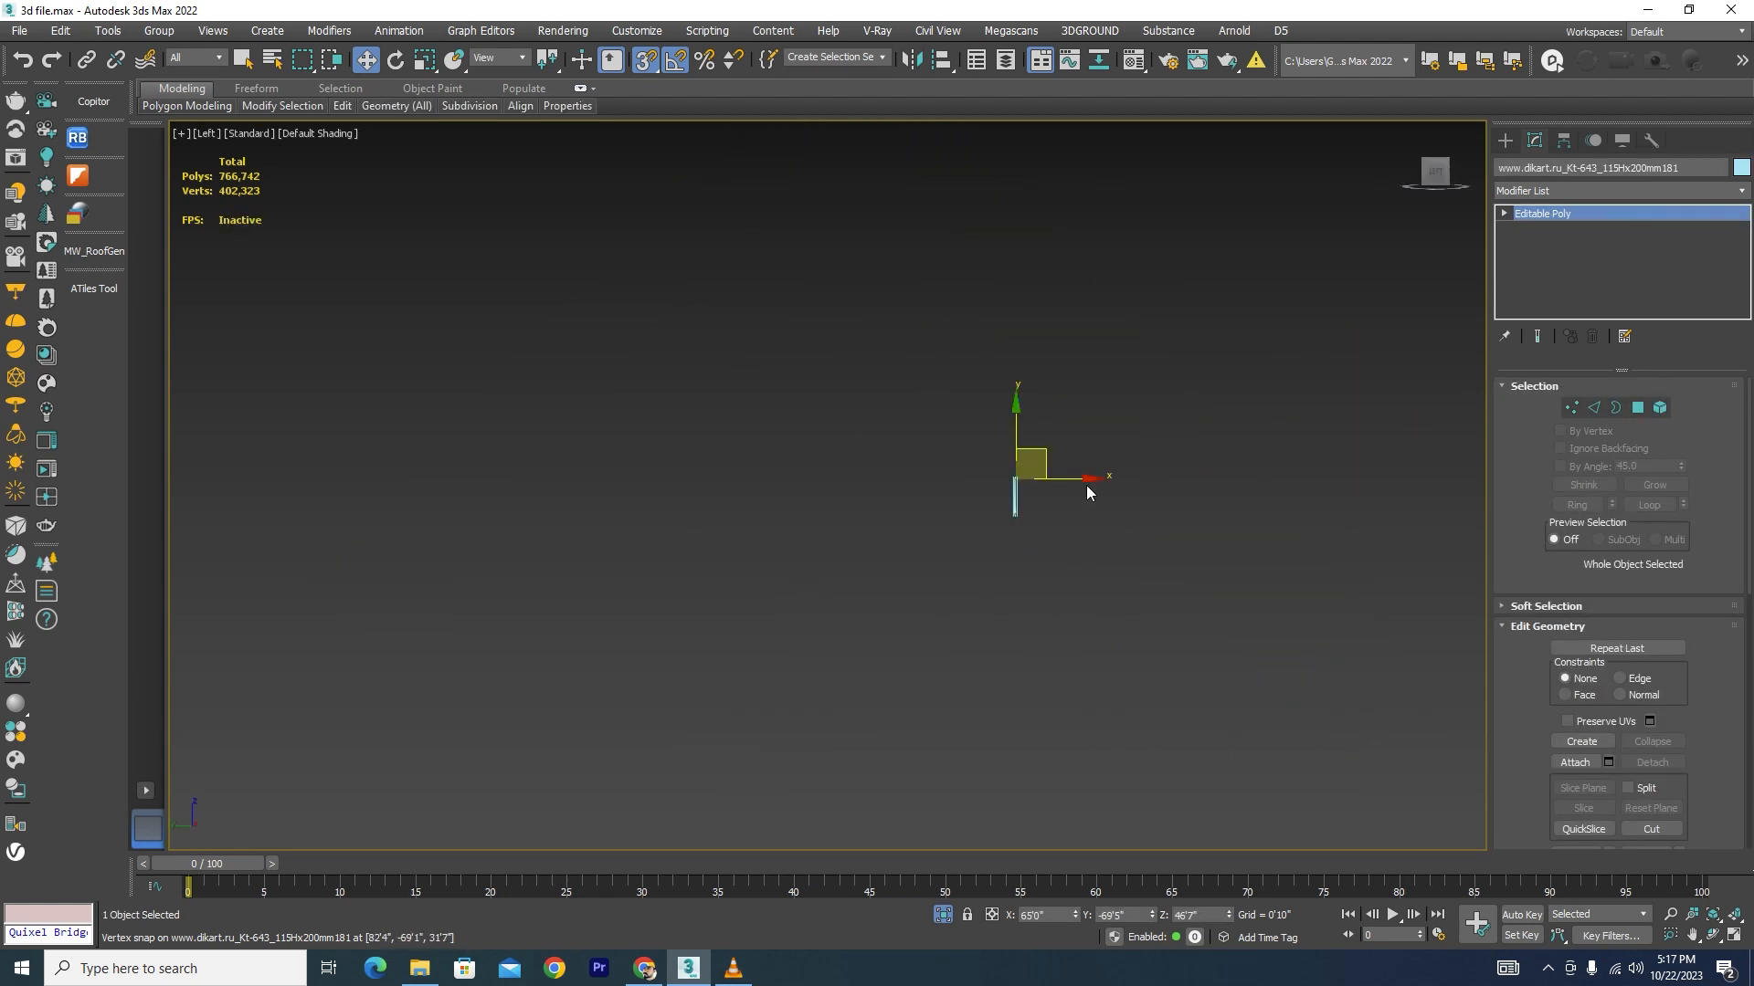
{"action": "scroll", "coordinate": [919, 535], "scroll_direction": "up", "scroll_amount": 3}
{"action": "key", "text": "F3"}
{"action": "key", "text": "t"}
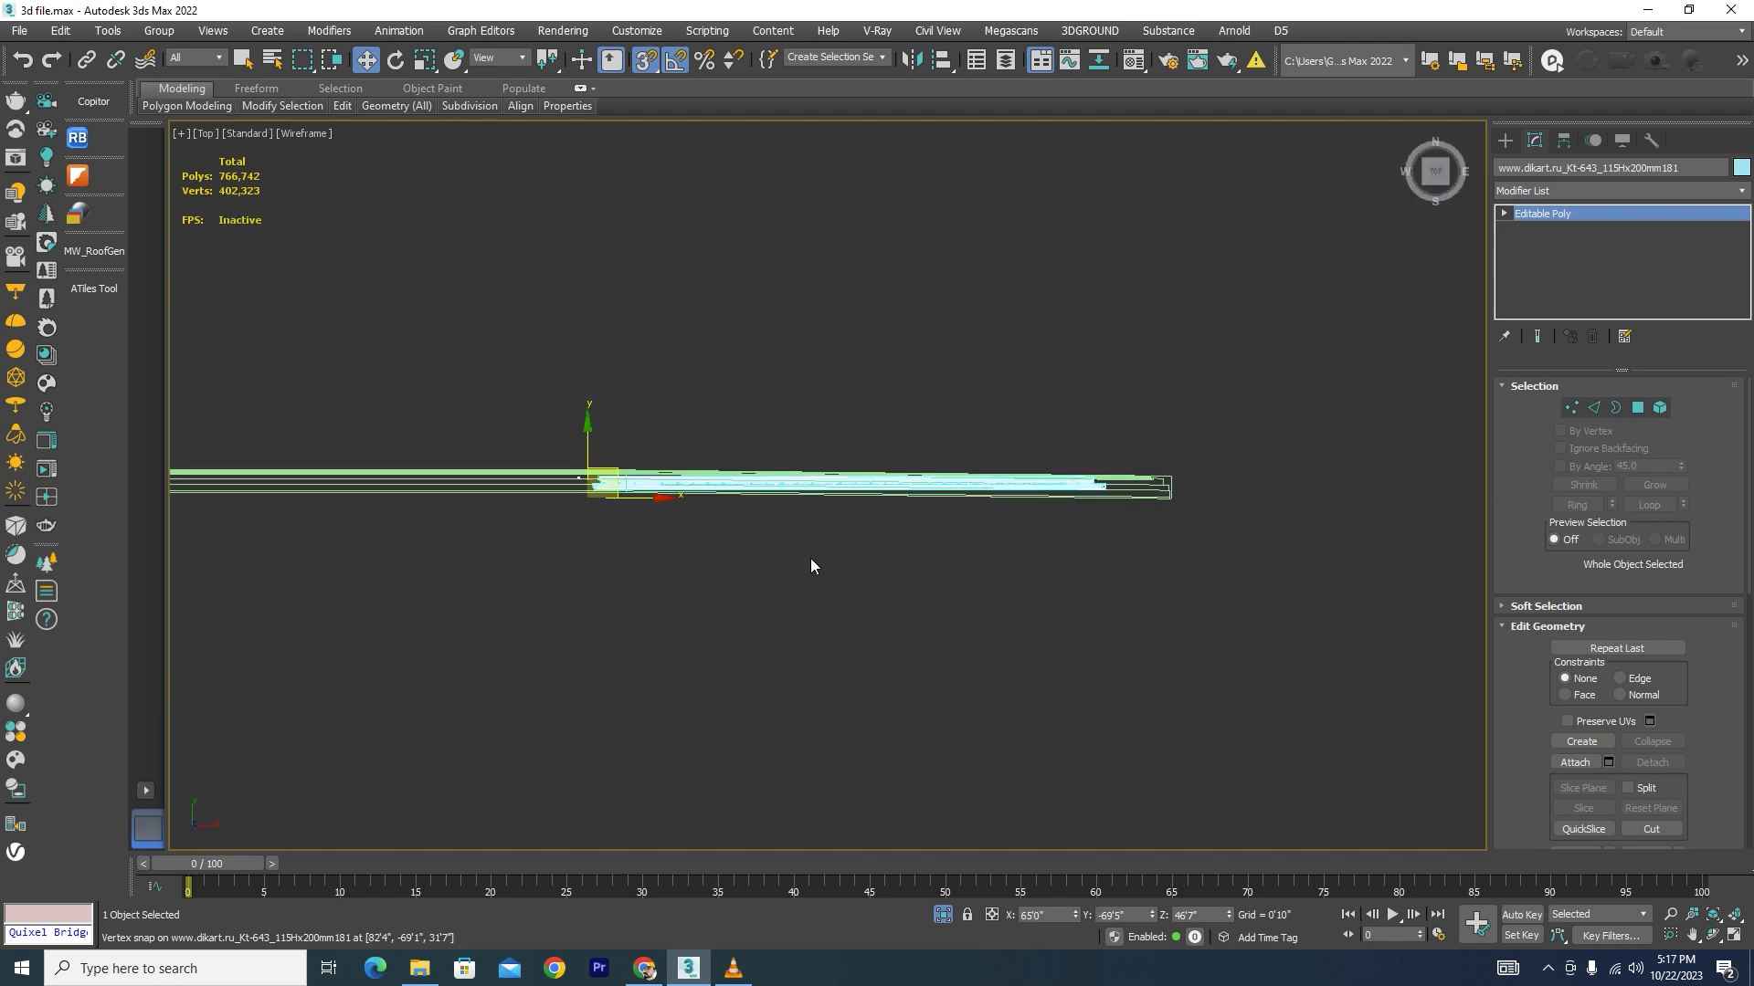
{"action": "scroll", "coordinate": [1133, 457], "scroll_direction": "up", "scroll_amount": 6}
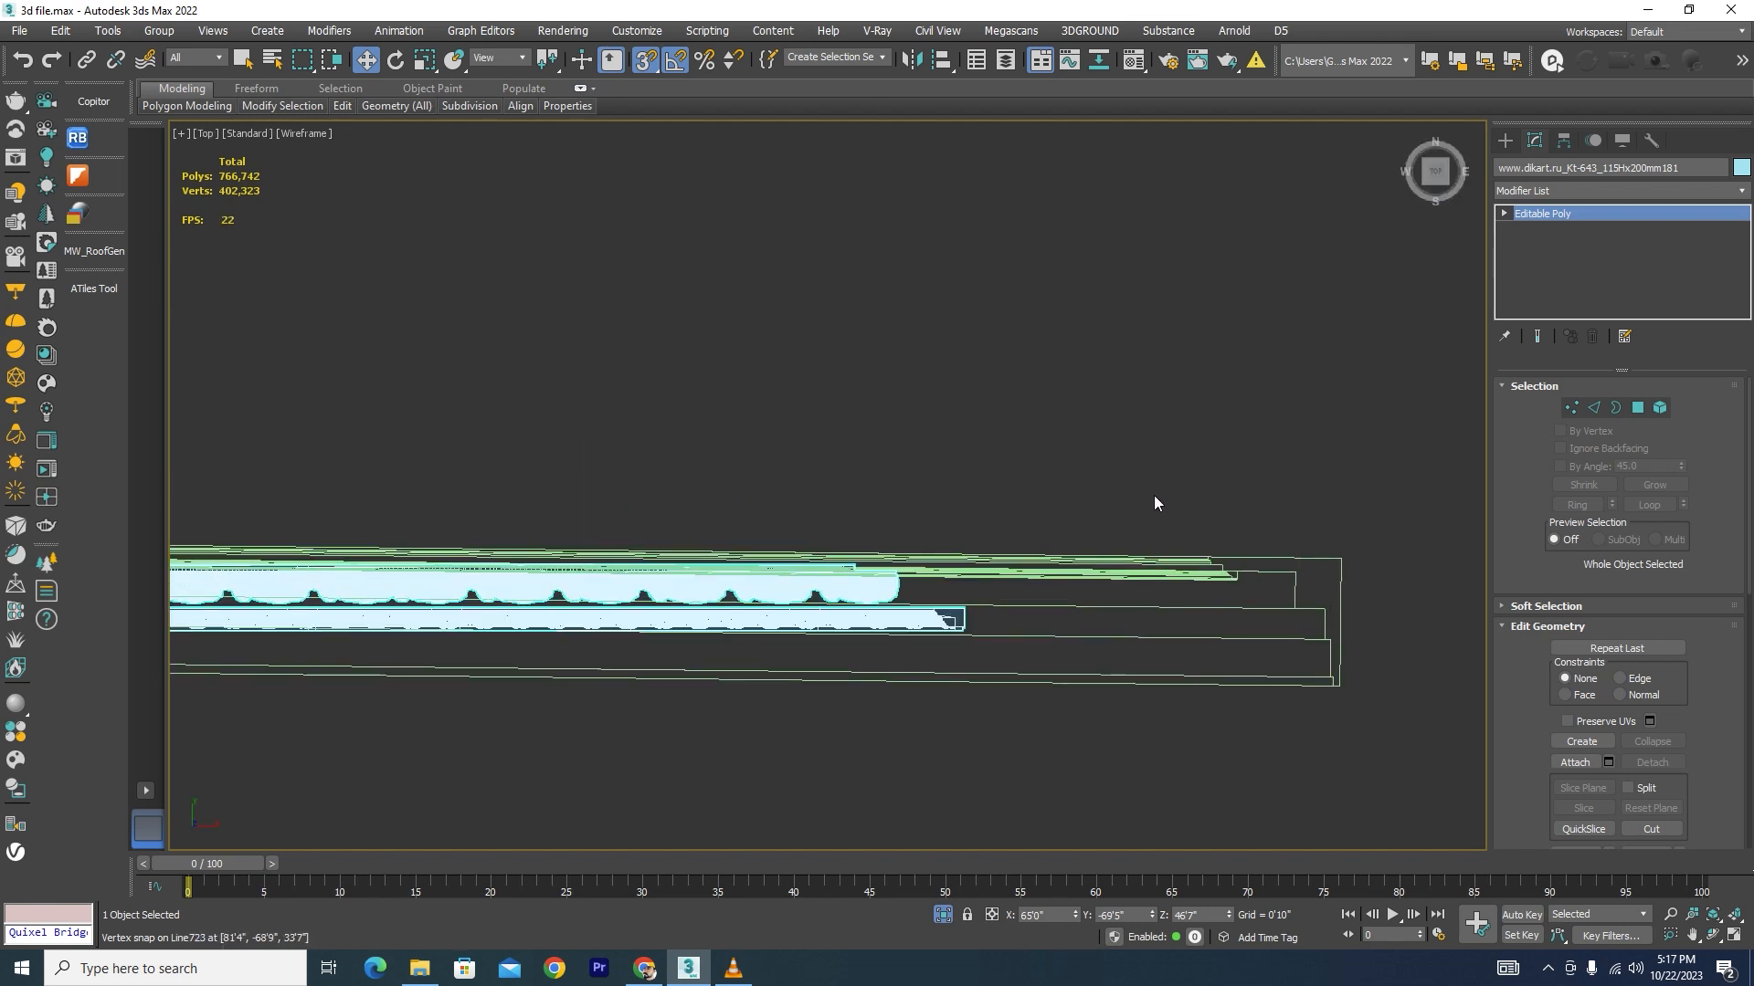
{"action": "left_click", "coordinate": [1189, 573]}
Step: Exit isolation and examine how the finished cornice meets the roof edge on the building's other gable
{"action": "scroll", "coordinate": [1050, 548], "scroll_direction": "down", "scroll_amount": 8}
{"action": "middle_click_drag", "start_coordinate": [820, 610], "coordinate": [851, 542], "text": "alt"}
{"action": "left_click", "coordinate": [945, 917]}
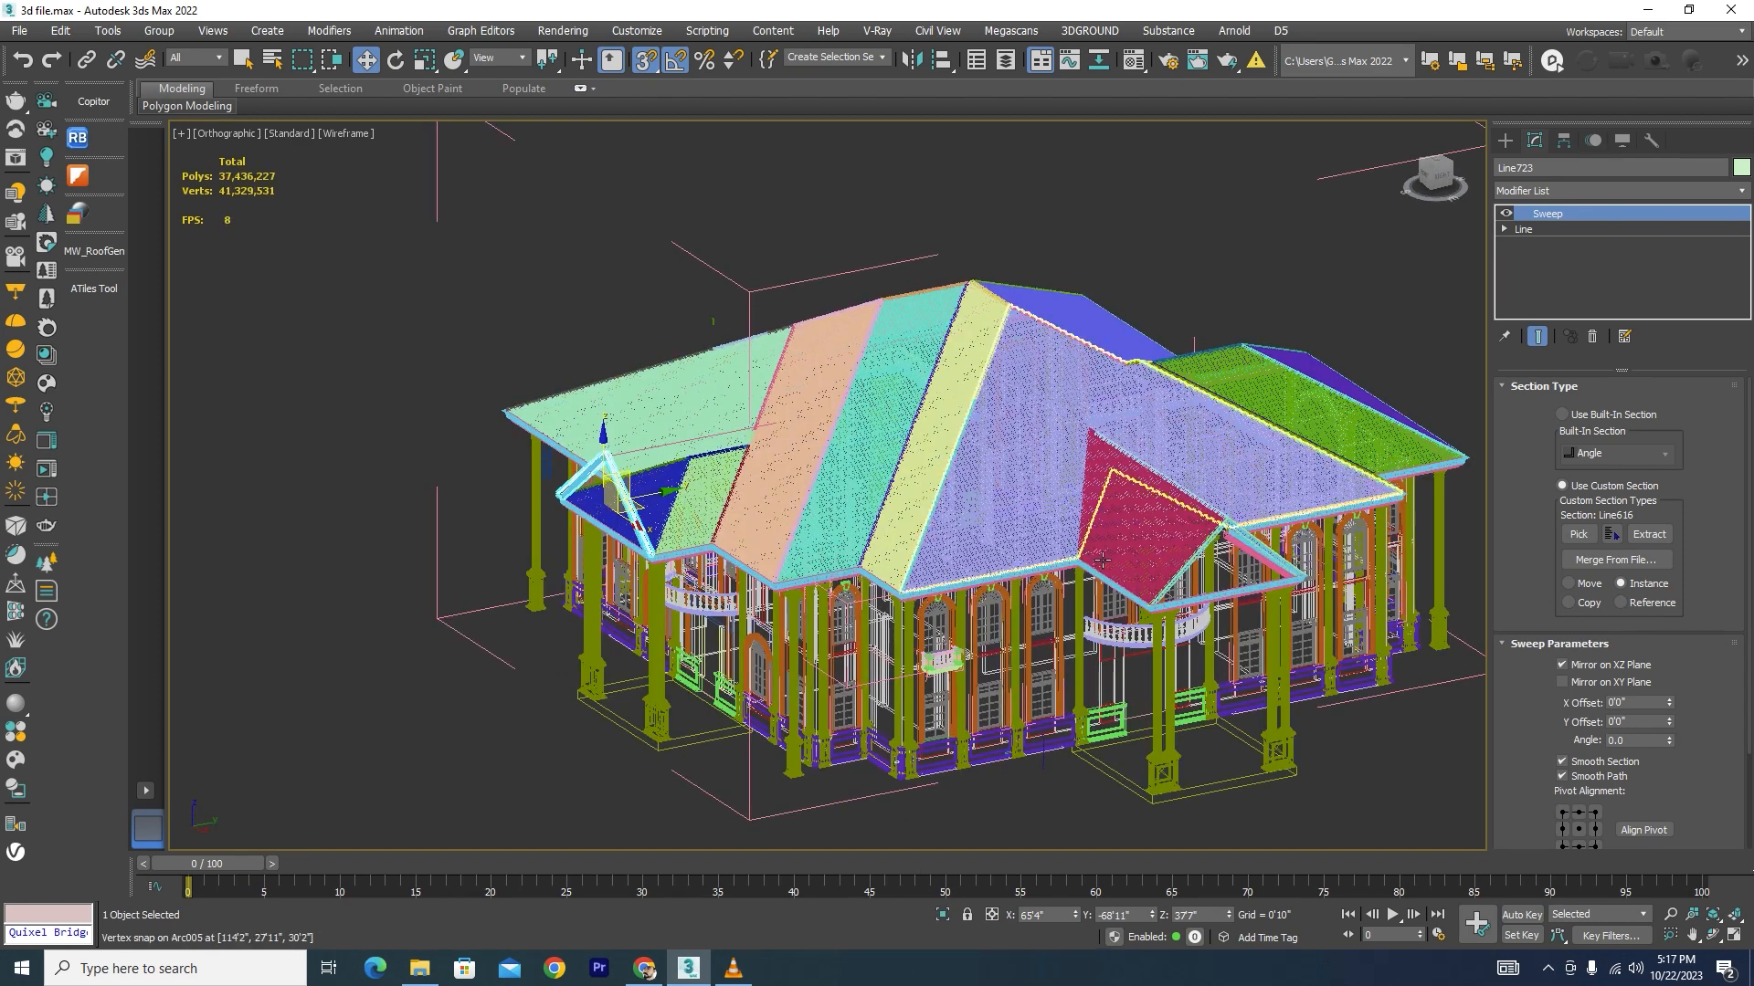
{"action": "scroll", "coordinate": [1101, 559], "scroll_direction": "up", "scroll_amount": 3}
{"action": "scroll", "coordinate": [1249, 575], "scroll_direction": "down", "scroll_amount": 2}
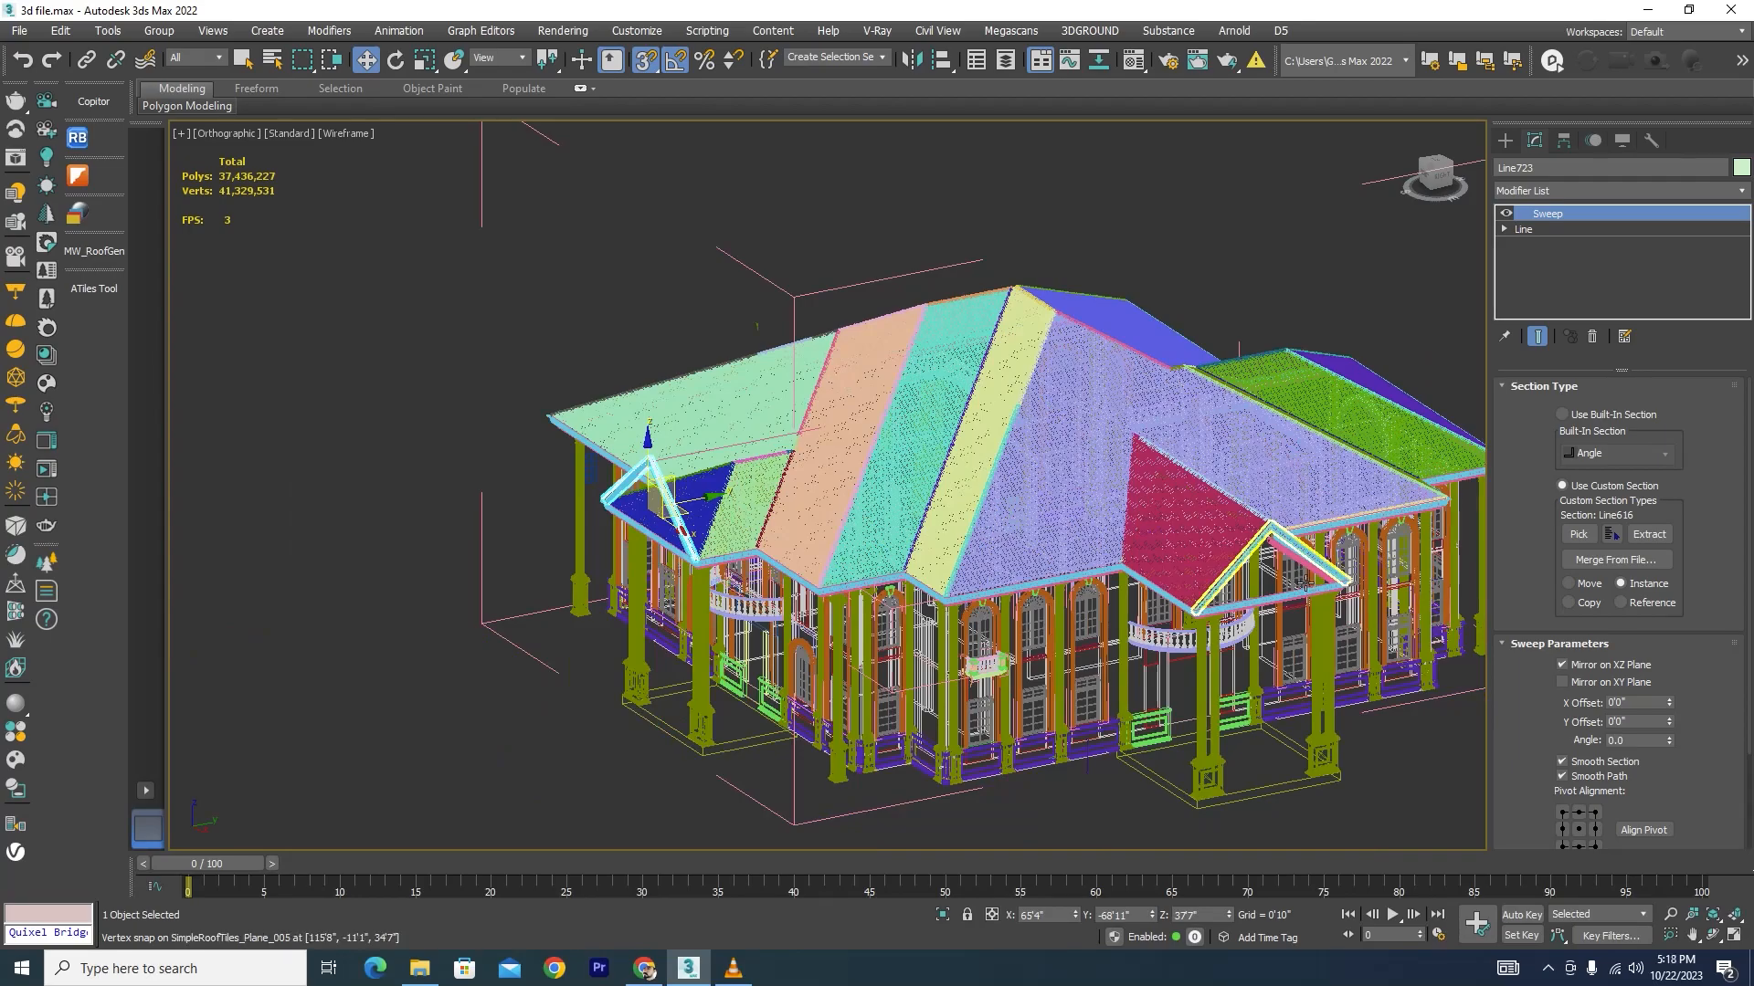
{"action": "scroll", "coordinate": [1303, 582], "scroll_direction": "up", "scroll_amount": 5}
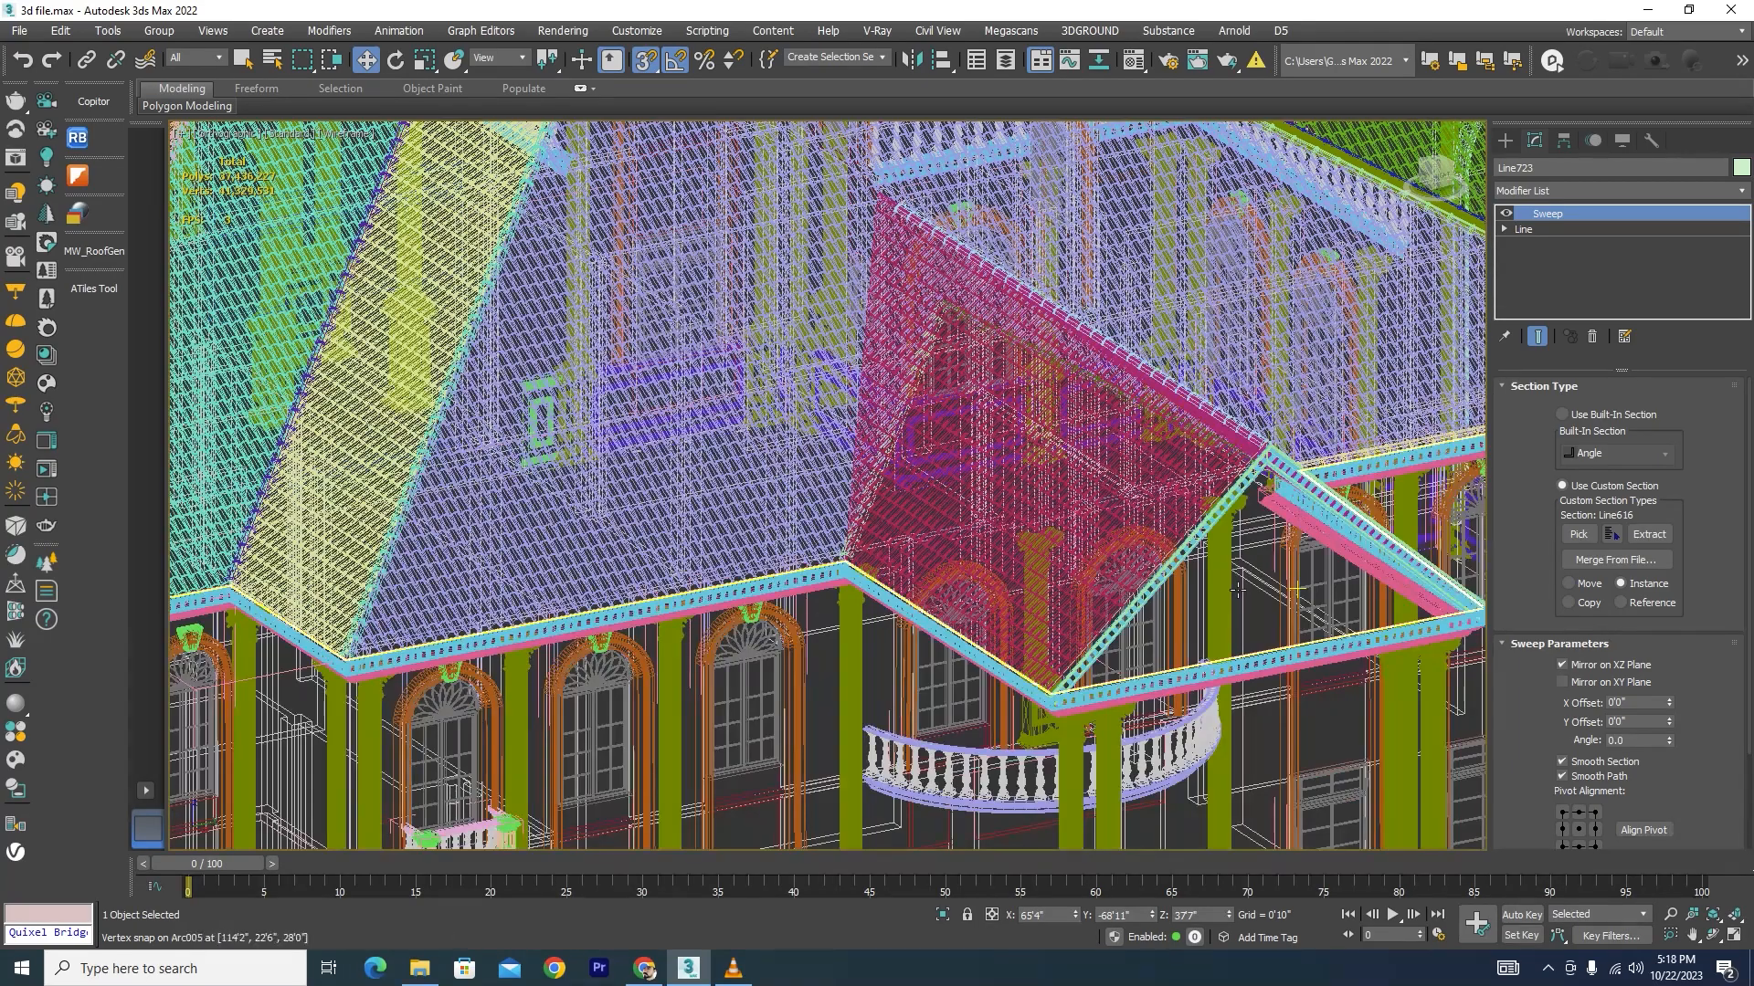
{"action": "scroll", "coordinate": [1237, 590], "scroll_direction": "up", "scroll_amount": 4}
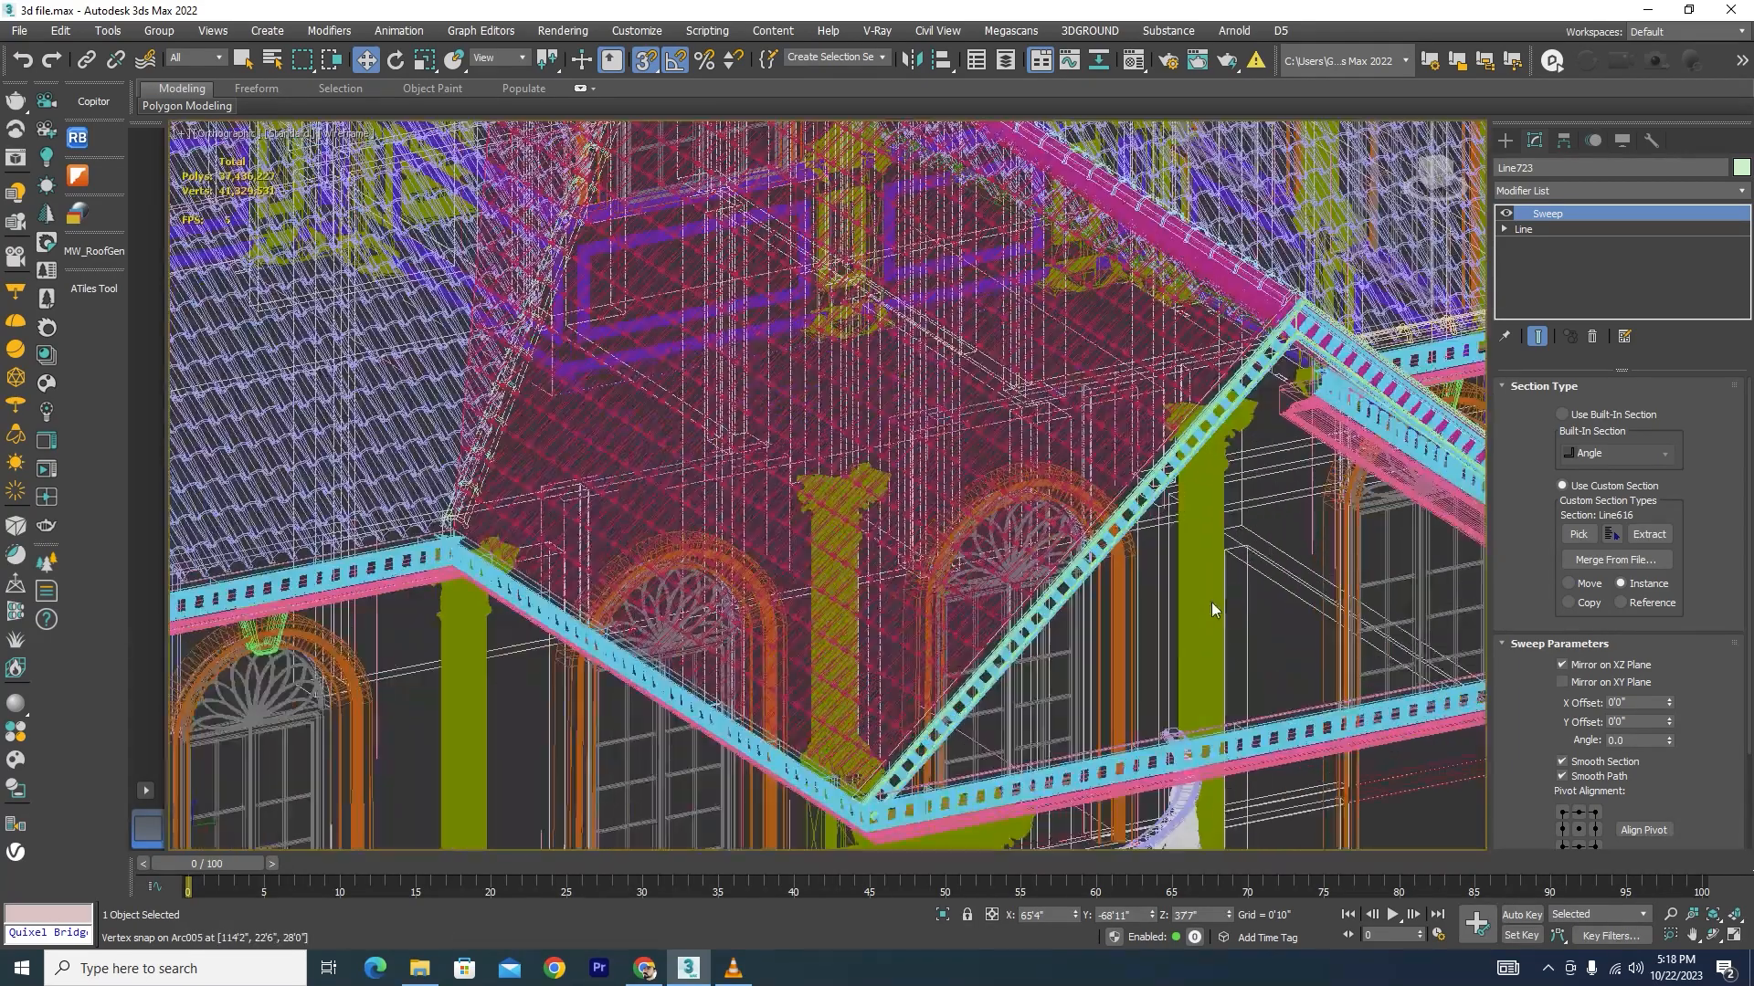
Step: Restore shaded display, add the base roof geometry to the selected swept moulding, isolate both objects and clear the selection
{"action": "key", "text": "F3"}
{"action": "left_click", "coordinate": [1246, 545]}
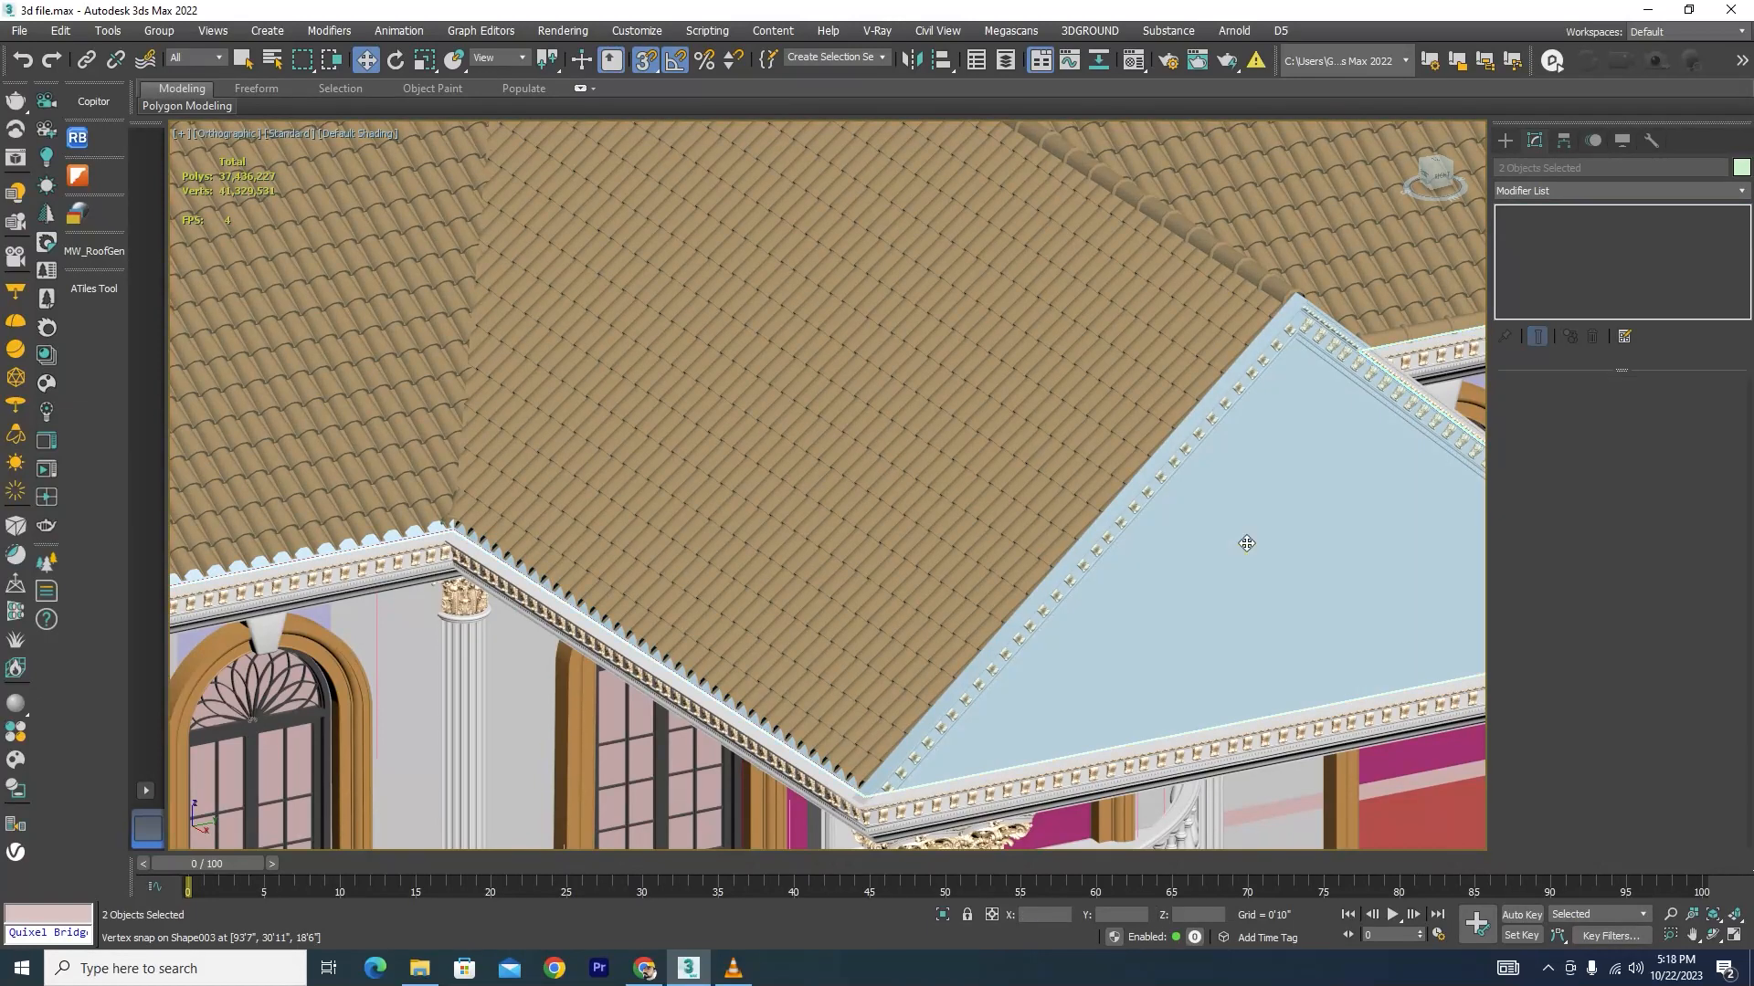
{"action": "left_click", "coordinate": [943, 914]}
{"action": "left_click", "coordinate": [1064, 656]}
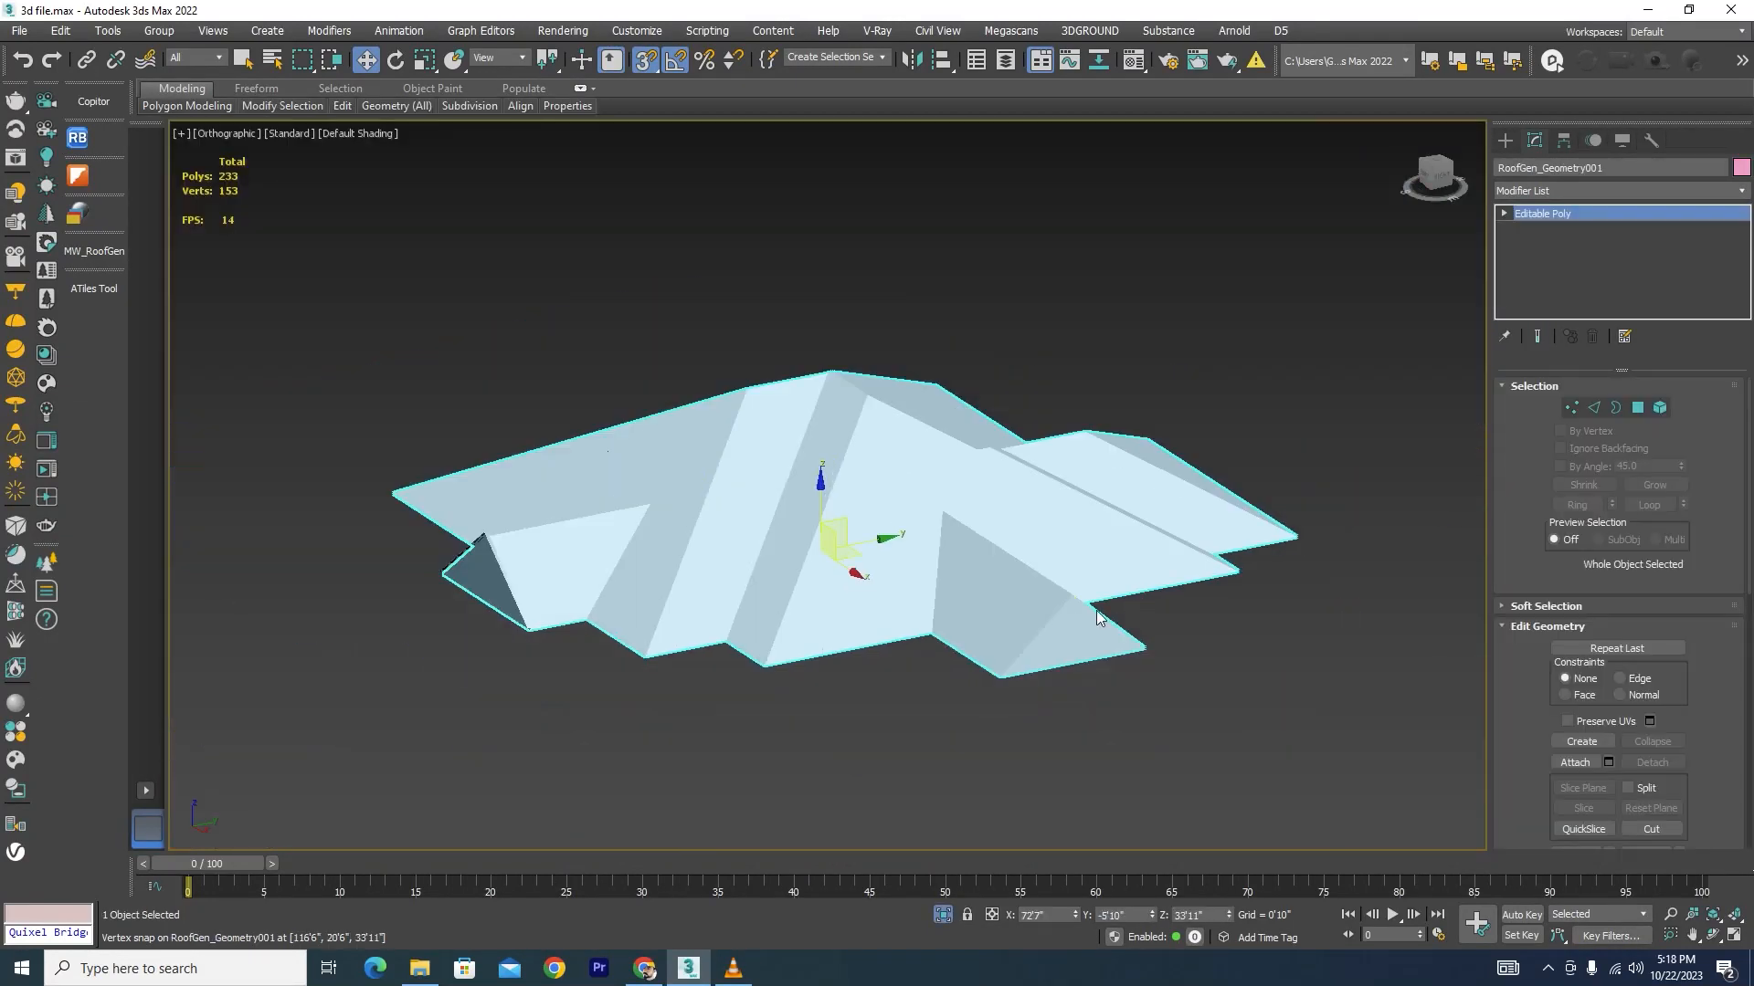
{"action": "left_click", "coordinate": [667, 686]}
Step: Edit the swept moulding's path vertices and snap its right end vertex onto the roof's right eave corner
{"action": "scroll", "coordinate": [418, 541], "scroll_direction": "up", "scroll_amount": 8}
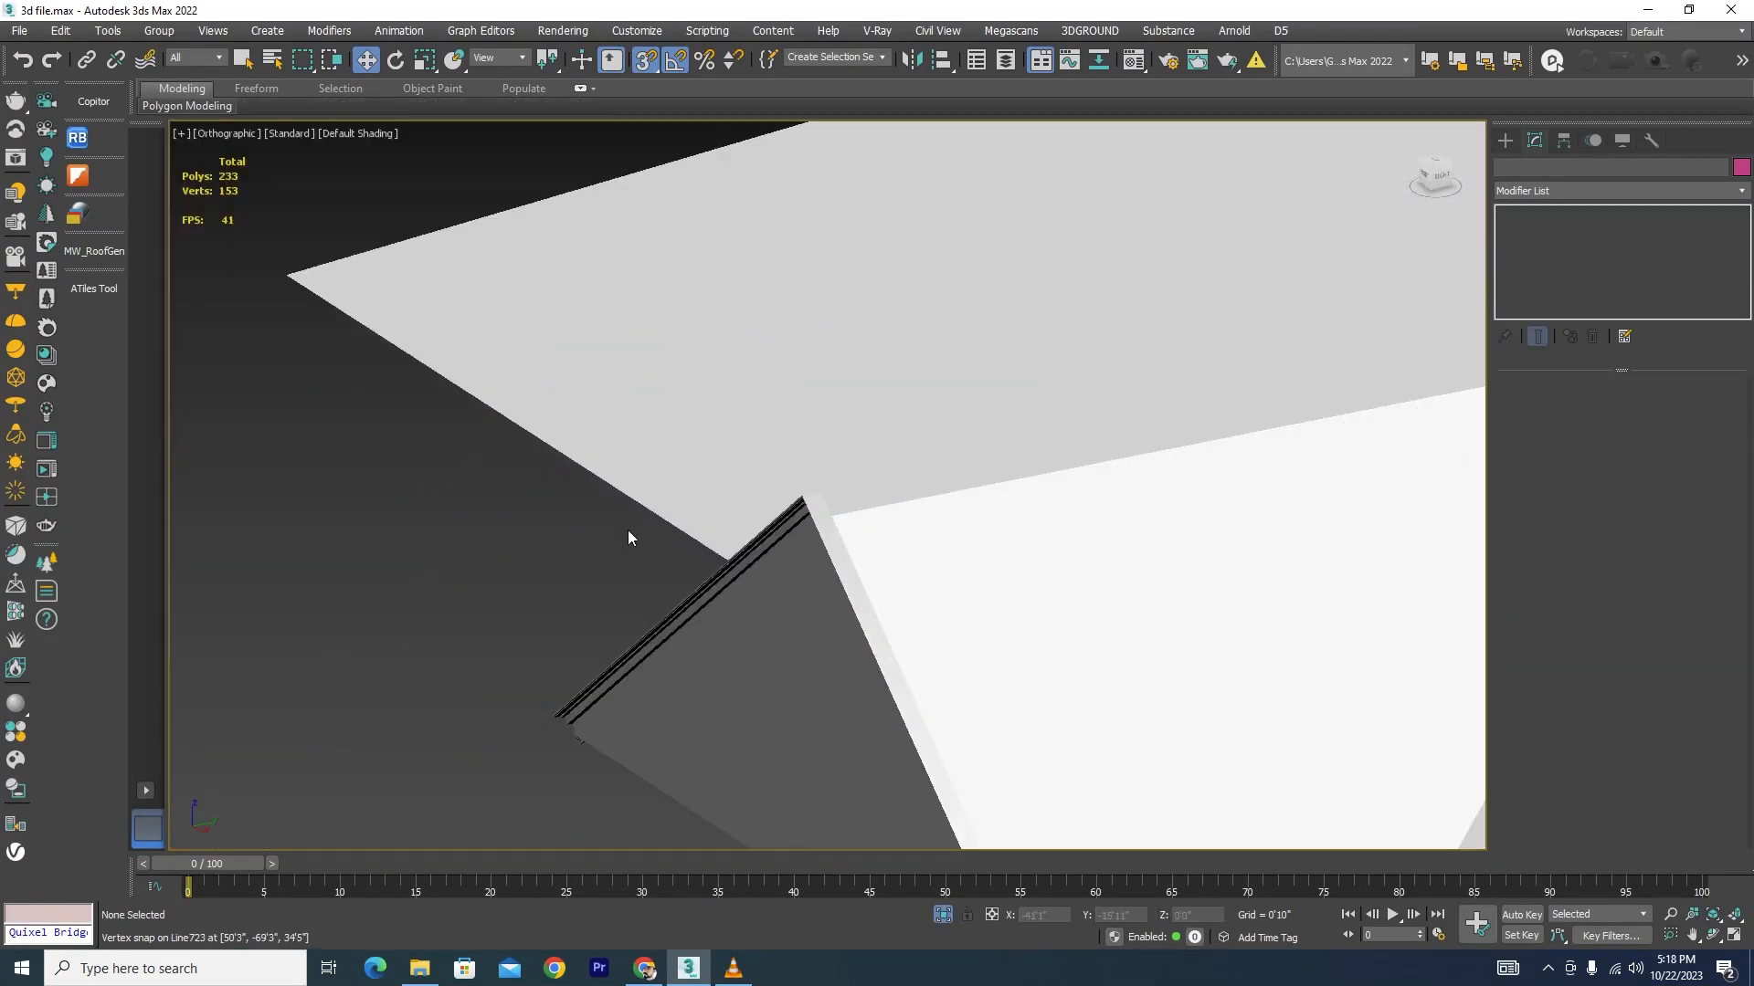
{"action": "left_click", "coordinate": [816, 528]}
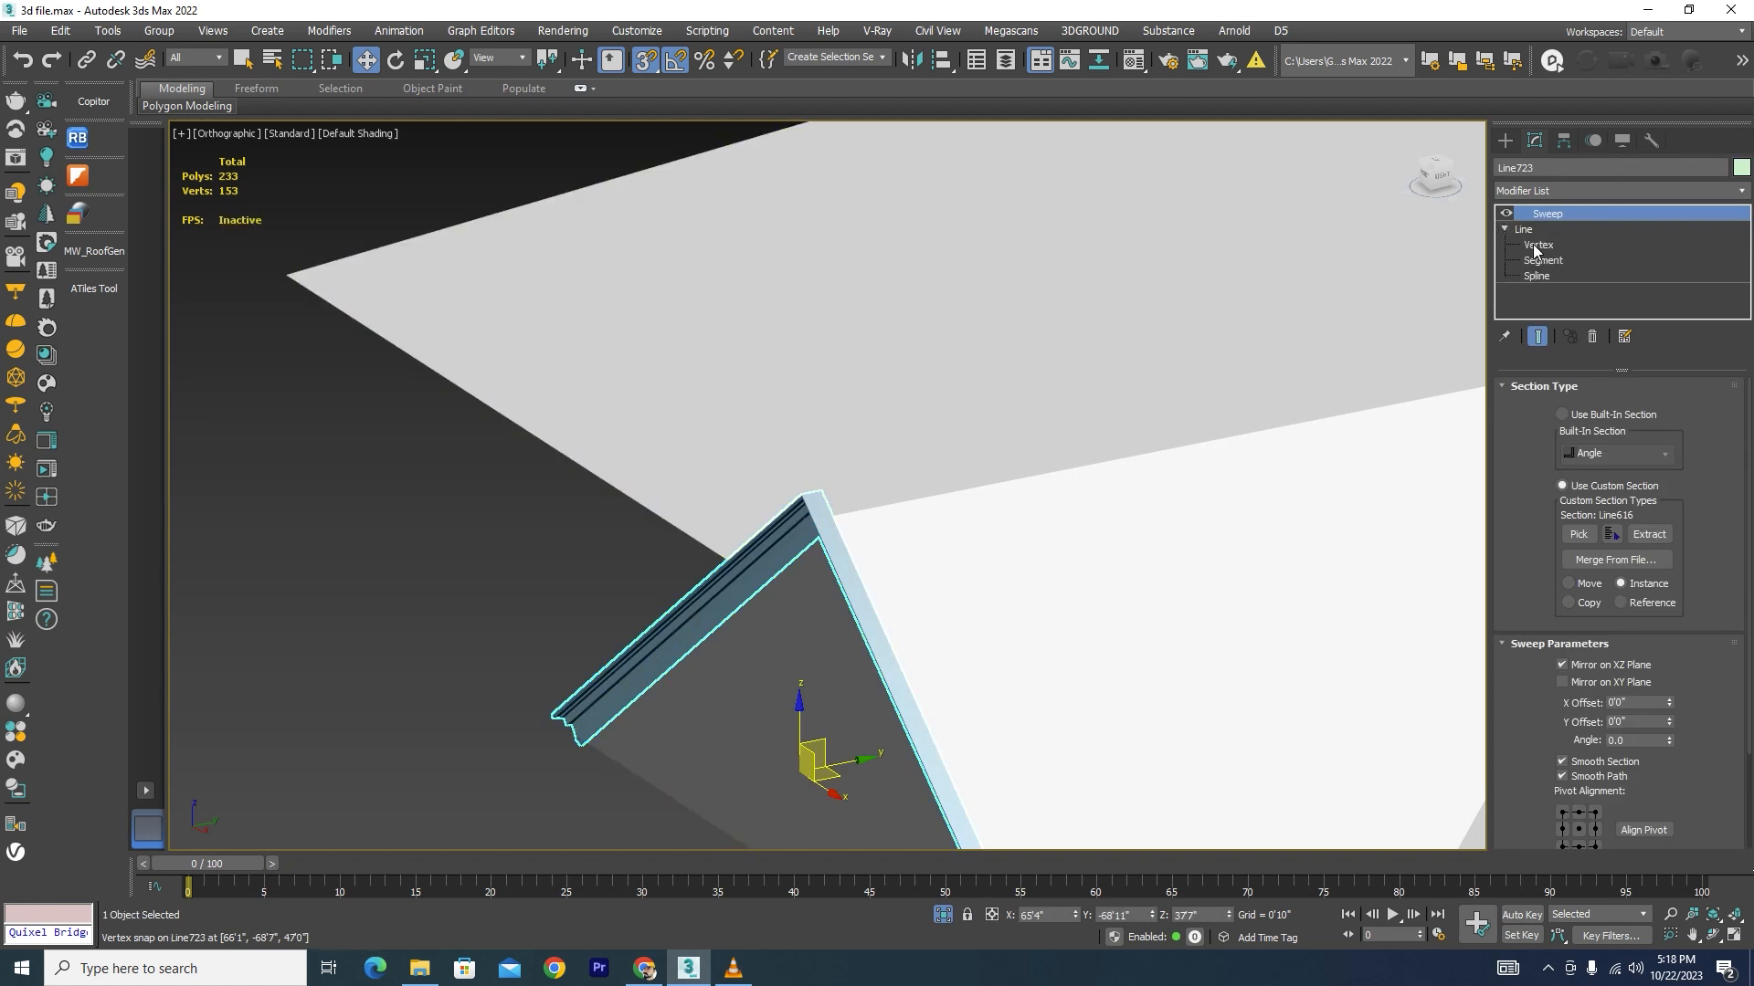
{"action": "left_click", "coordinate": [1534, 245]}
{"action": "scroll", "coordinate": [824, 540], "scroll_direction": "up", "scroll_amount": 3}
{"action": "scroll", "coordinate": [861, 388], "scroll_direction": "down", "scroll_amount": 5}
{"action": "scroll", "coordinate": [942, 685], "scroll_direction": "up", "scroll_amount": 6}
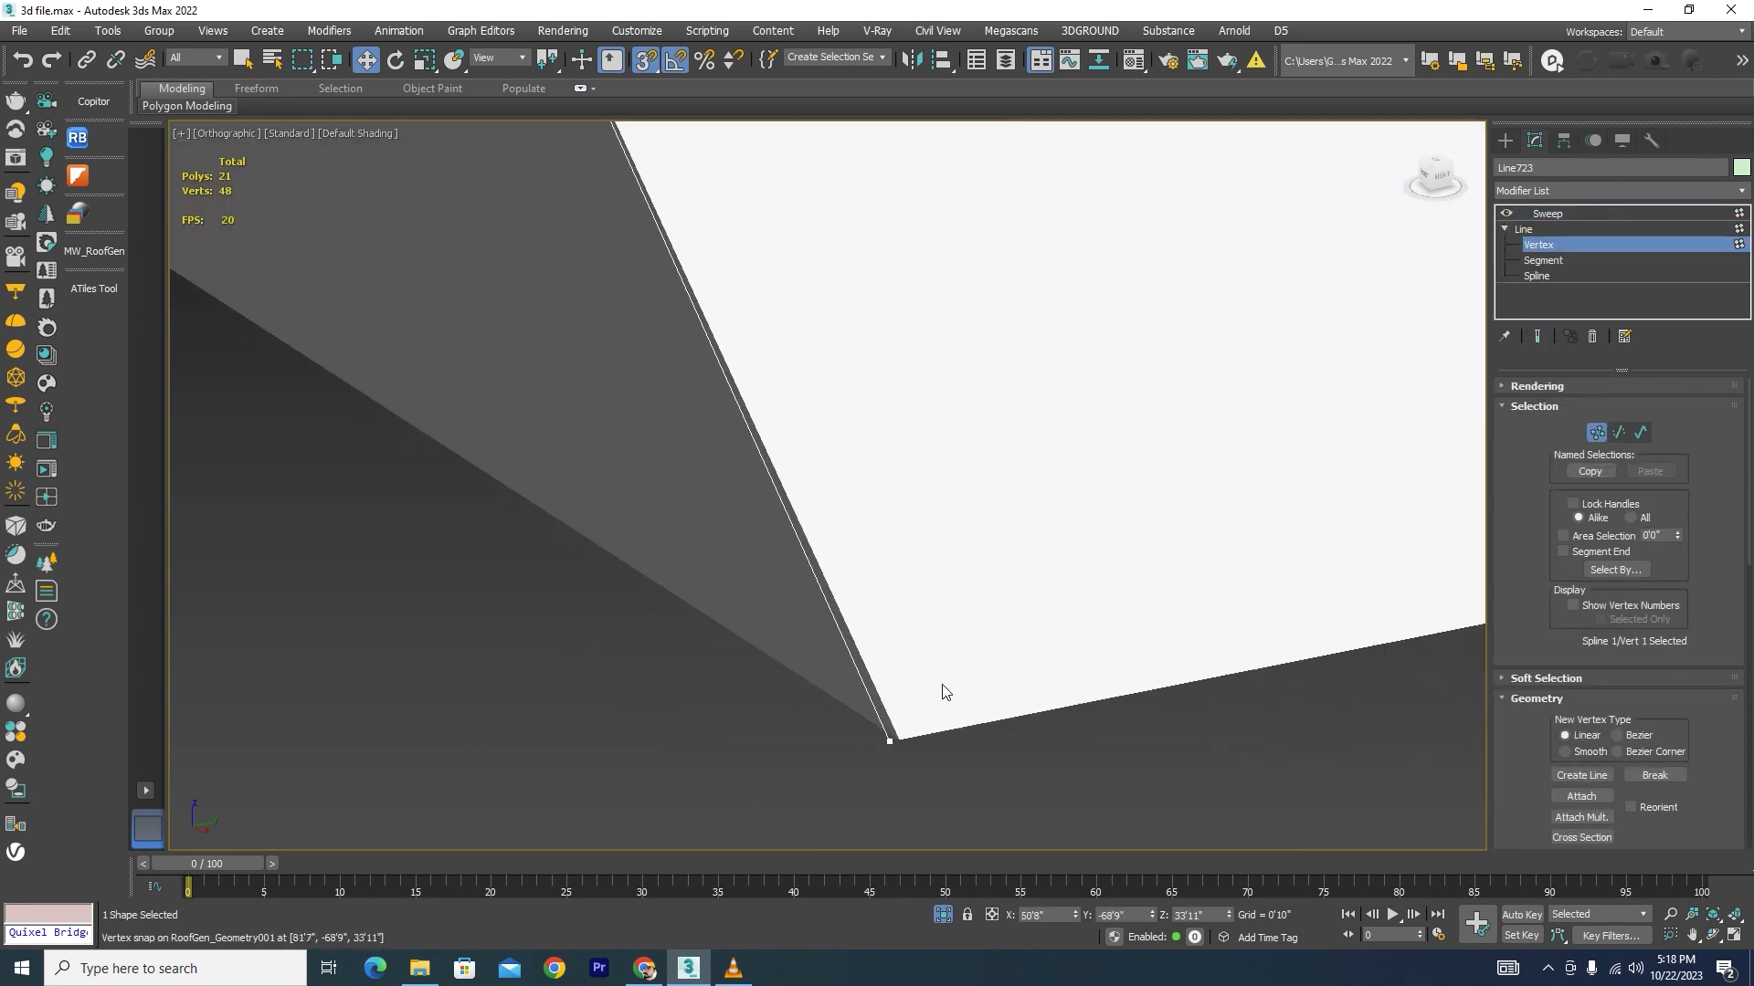
{"action": "scroll", "coordinate": [870, 736], "scroll_direction": "up", "scroll_amount": 4}
{"action": "scroll", "coordinate": [992, 745], "scroll_direction": "up", "scroll_amount": 4}
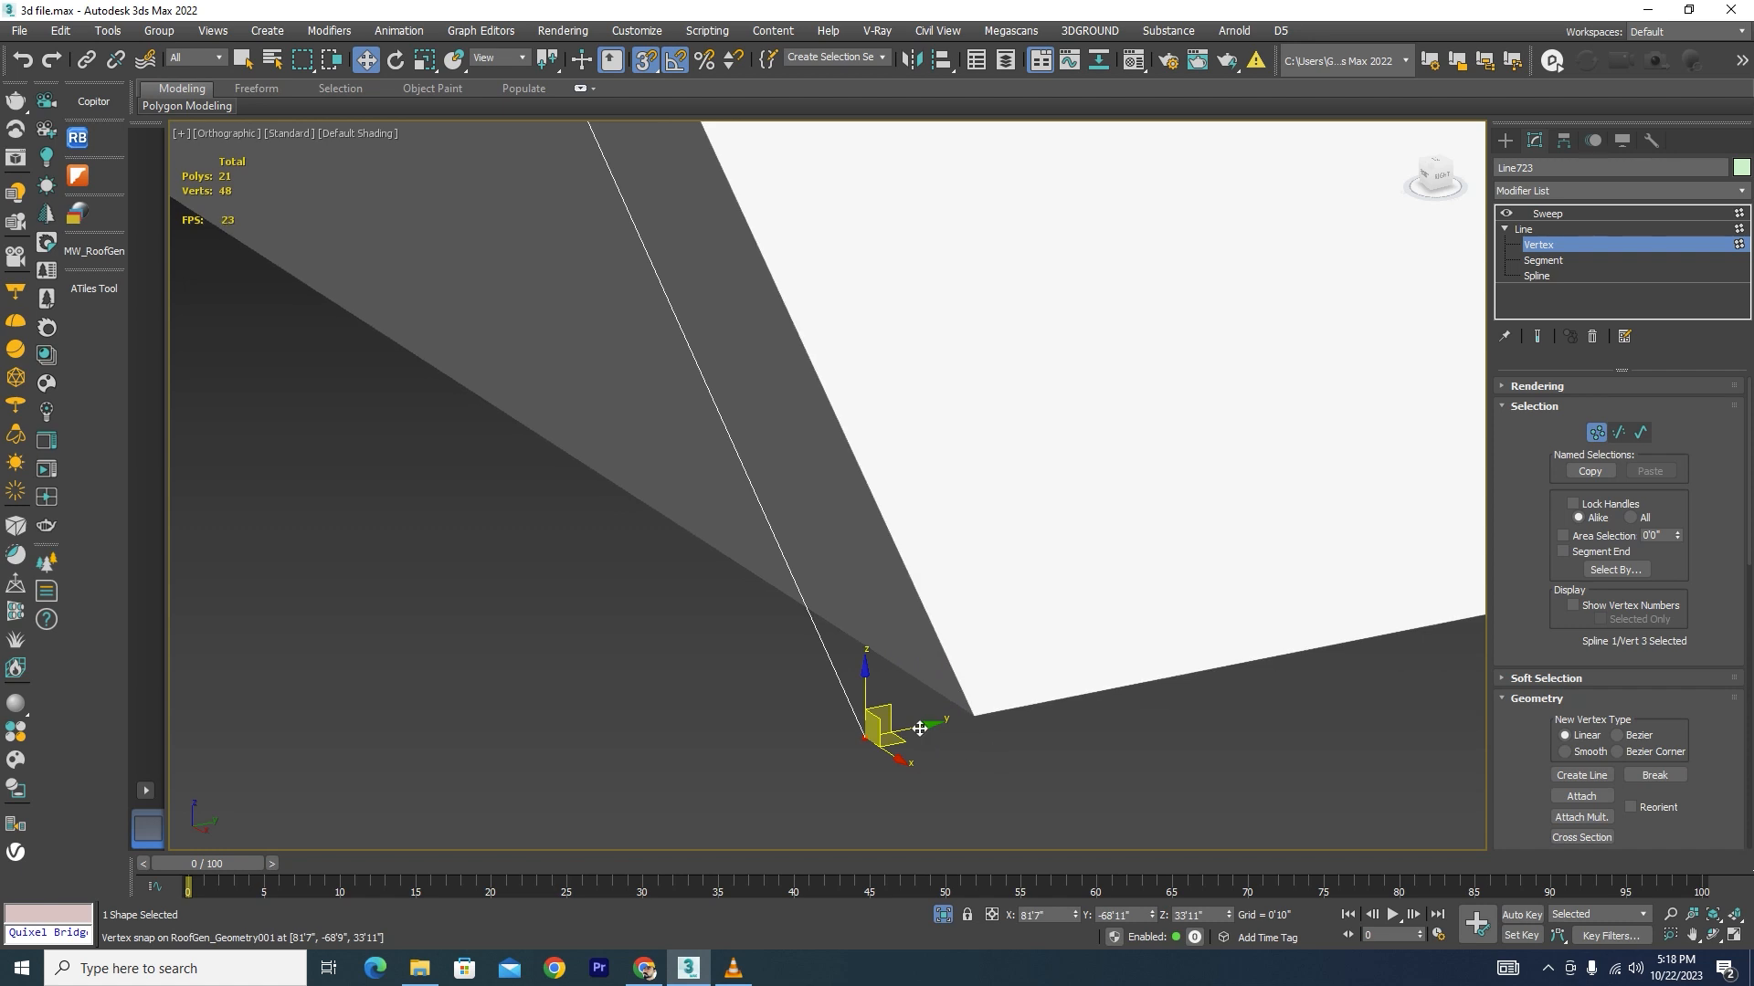
{"action": "left_click_drag", "start_coordinate": [919, 729], "coordinate": [973, 716]}
Step: Check the path's left end and apex vertices against the gable roof, and return to the Sweep level
{"action": "scroll", "coordinate": [1033, 608], "scroll_direction": "down", "scroll_amount": 9}
{"action": "scroll", "coordinate": [829, 442], "scroll_direction": "up", "scroll_amount": 4}
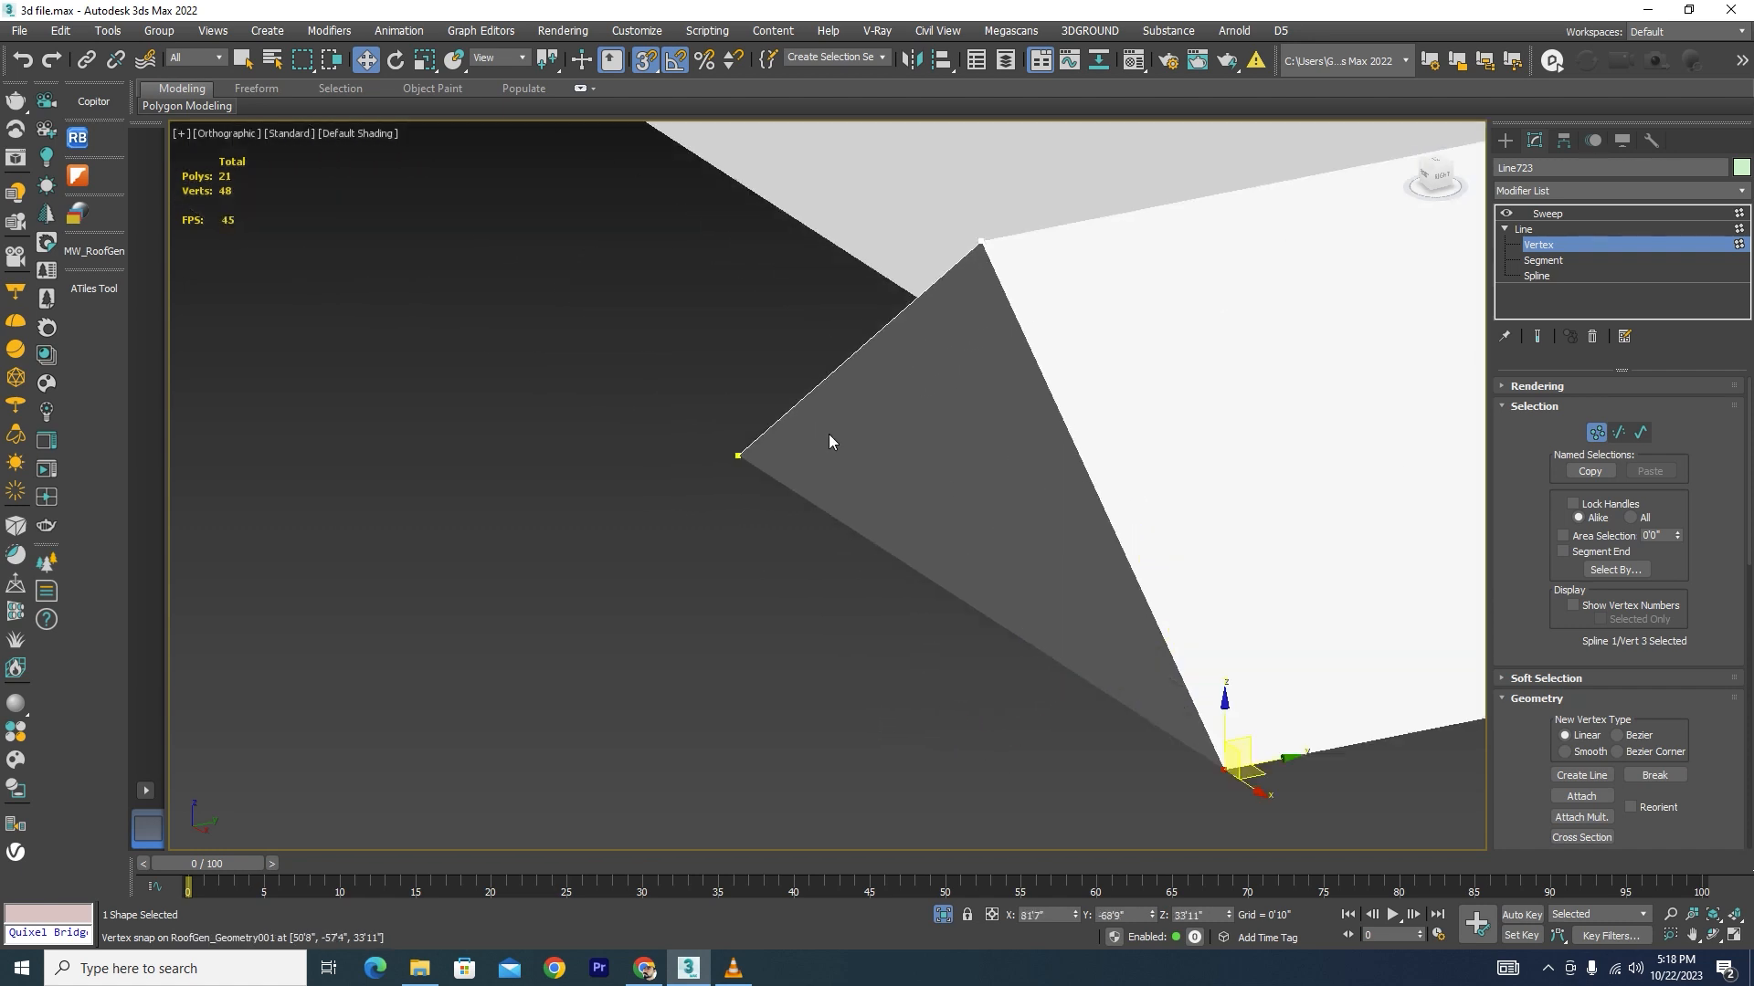
{"action": "scroll", "coordinate": [829, 442], "scroll_direction": "up", "scroll_amount": 6}
{"action": "scroll", "coordinate": [507, 540], "scroll_direction": "down", "scroll_amount": 8}
{"action": "scroll", "coordinate": [908, 396], "scroll_direction": "up", "scroll_amount": 5}
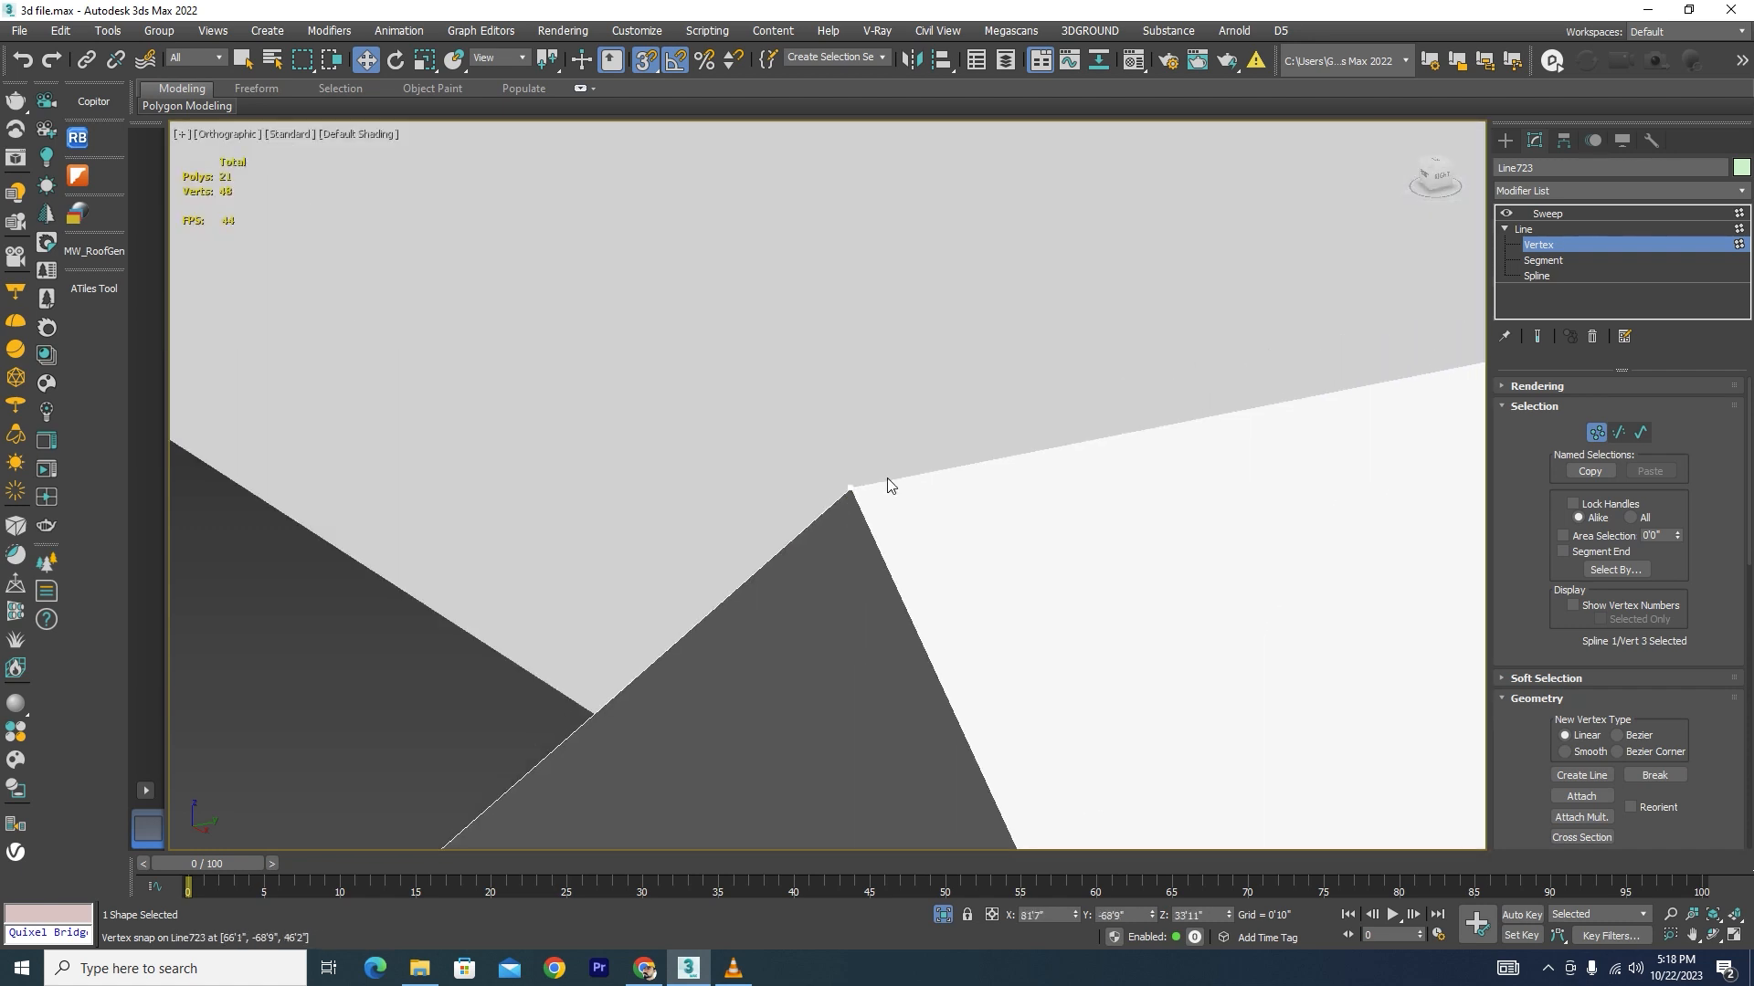
{"action": "scroll", "coordinate": [857, 526], "scroll_direction": "up", "scroll_amount": 4}
{"action": "left_click", "coordinate": [1547, 213]}
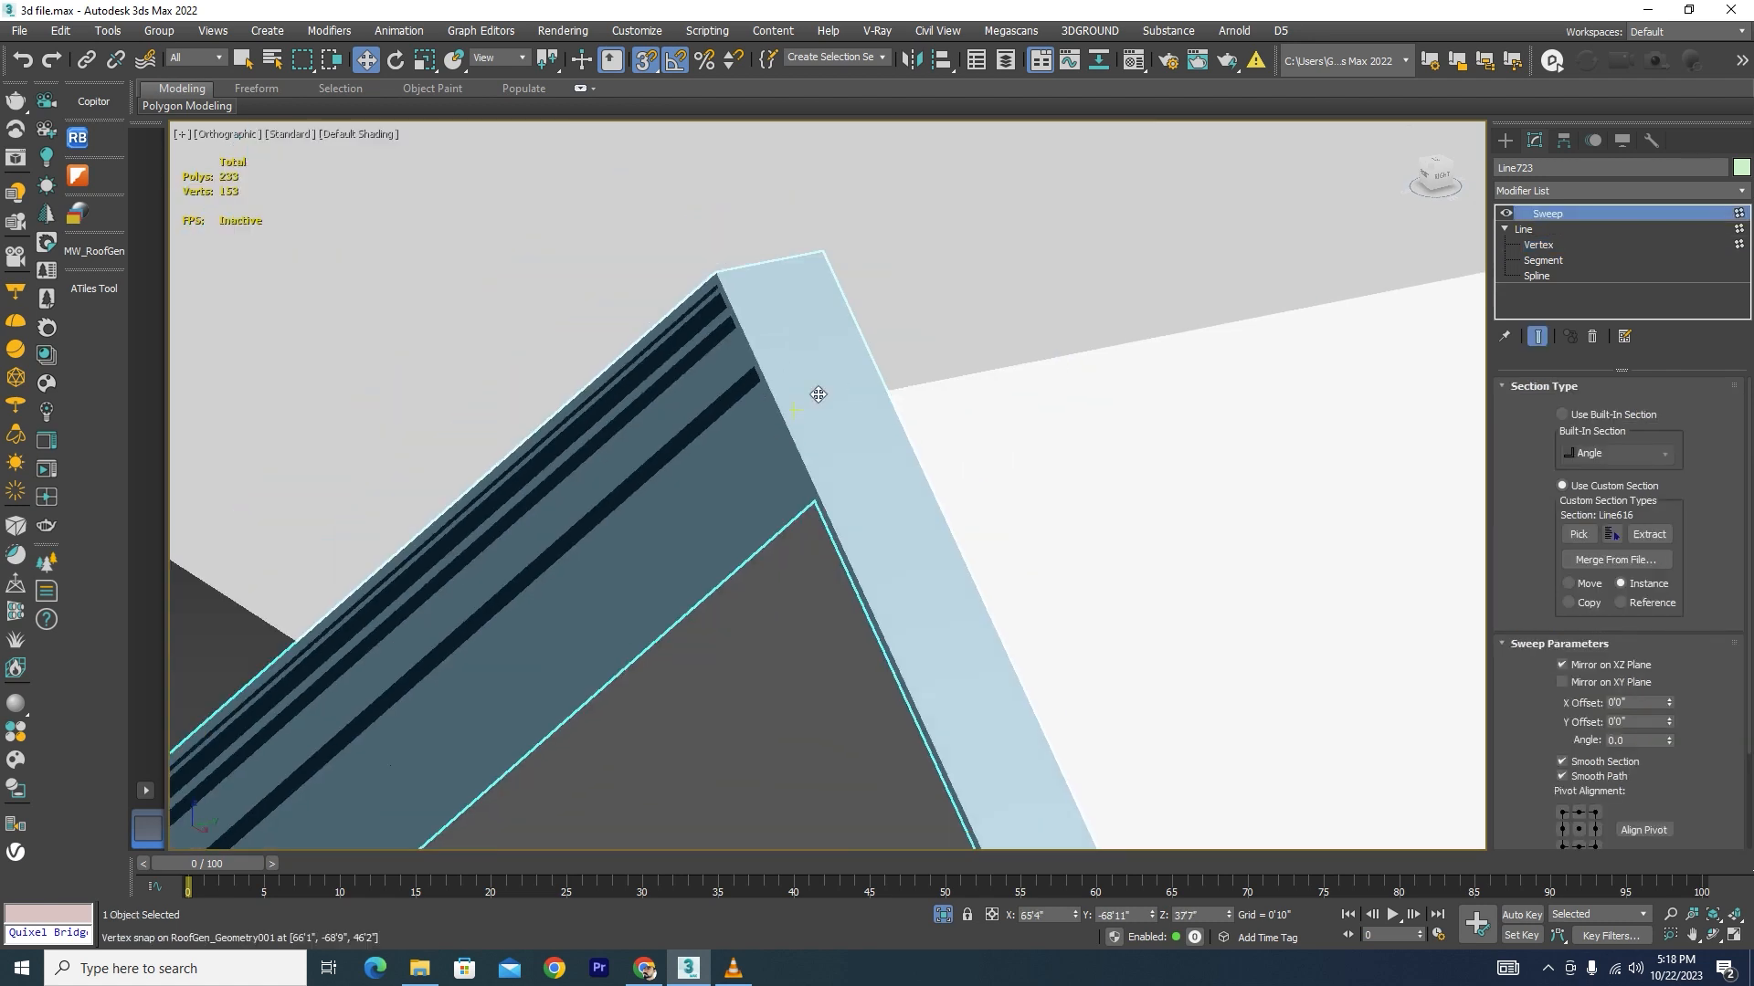
Step: Move the whole swept moulding outward and down, clear of the gable's front face
{"action": "scroll", "coordinate": [877, 394], "scroll_direction": "down", "scroll_amount": 6}
{"action": "scroll", "coordinate": [950, 457], "scroll_direction": "up", "scroll_amount": 3}
{"action": "middle_click_drag", "start_coordinate": [959, 529], "coordinate": [1002, 634], "text": "alt"}
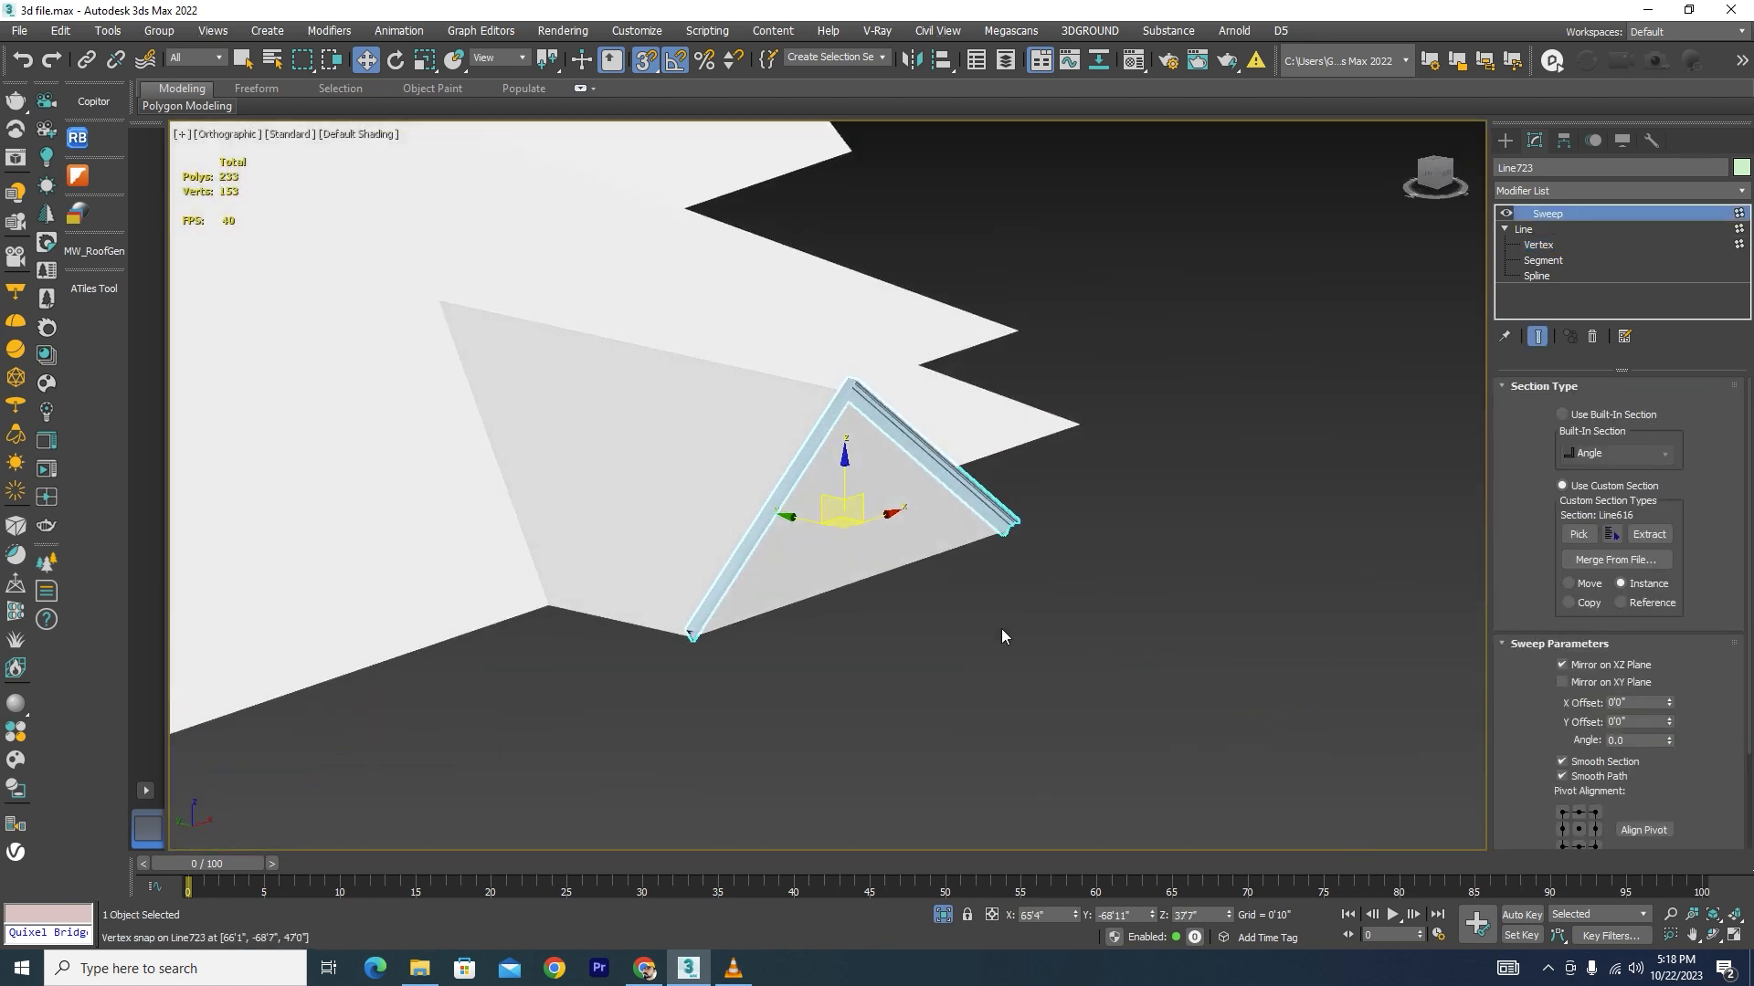
{"action": "scroll", "coordinate": [822, 529], "scroll_direction": "up", "scroll_amount": 5}
{"action": "left_click_drag", "start_coordinate": [878, 490], "coordinate": [617, 780]}
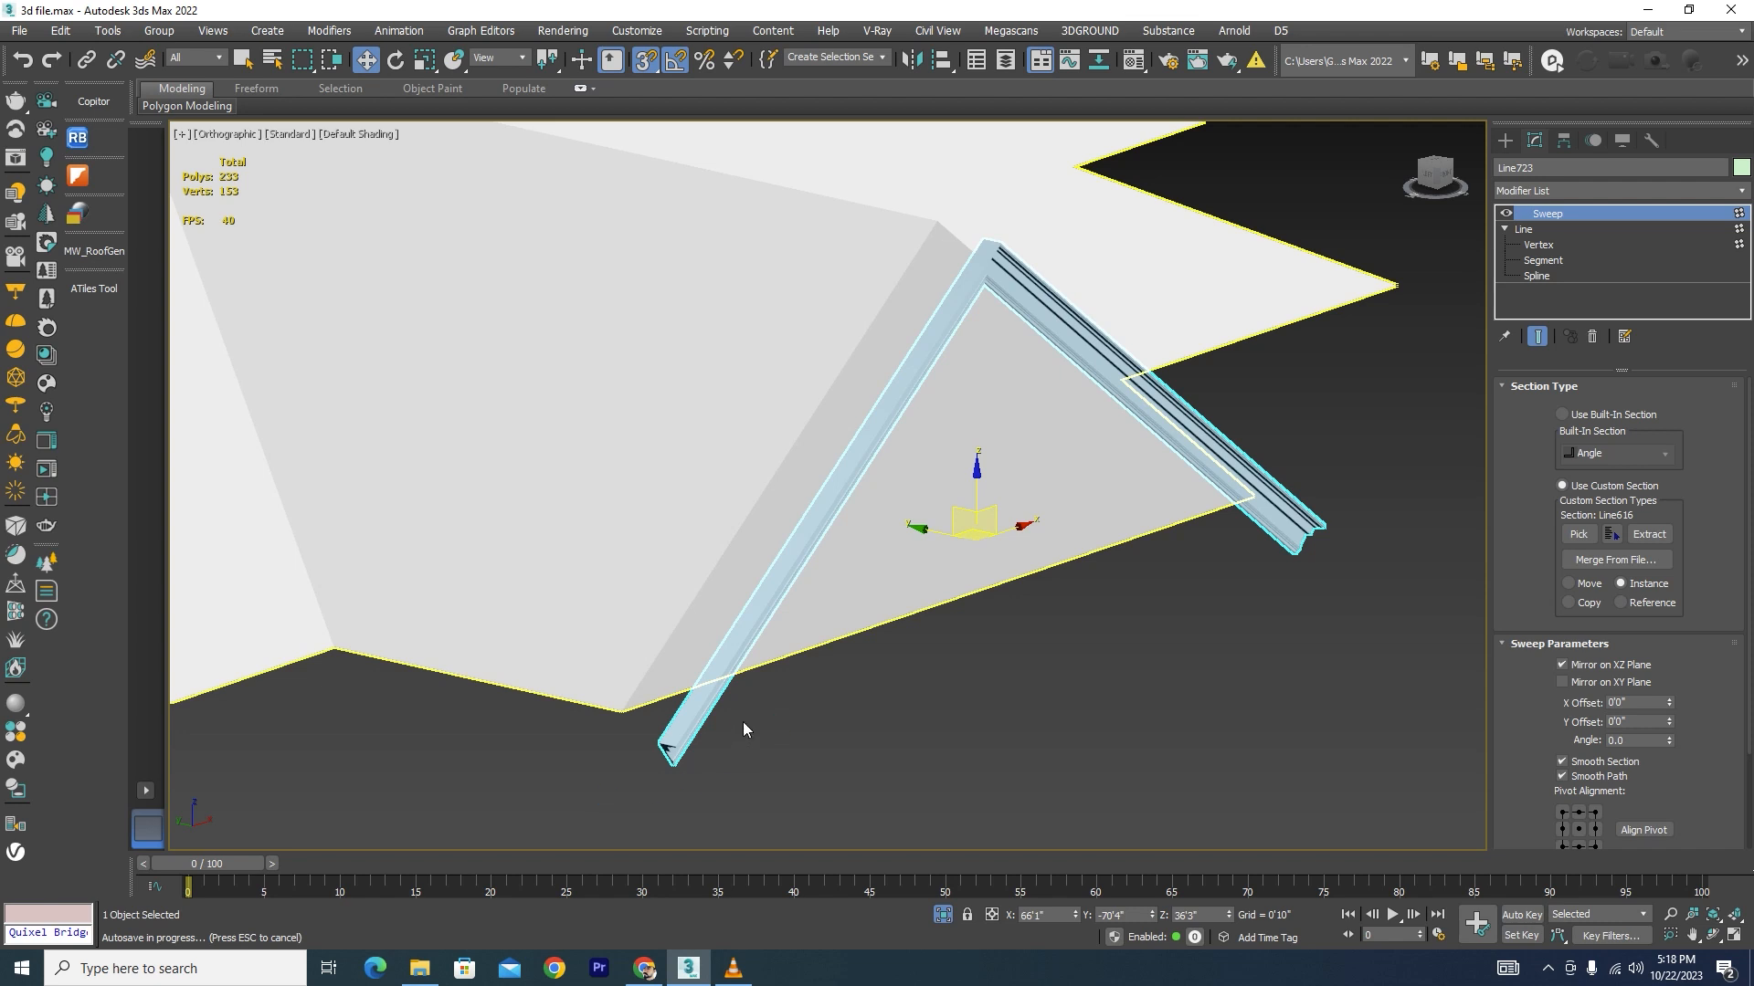
Step: Cancel the autosave and, in the Left view, snap the swept moulding's back edge flush against the roof's gable face
{"action": "key", "text": "Escape"}
{"action": "key", "text": "l"}
{"action": "scroll", "coordinate": [847, 767], "scroll_direction": "up", "scroll_amount": 6}
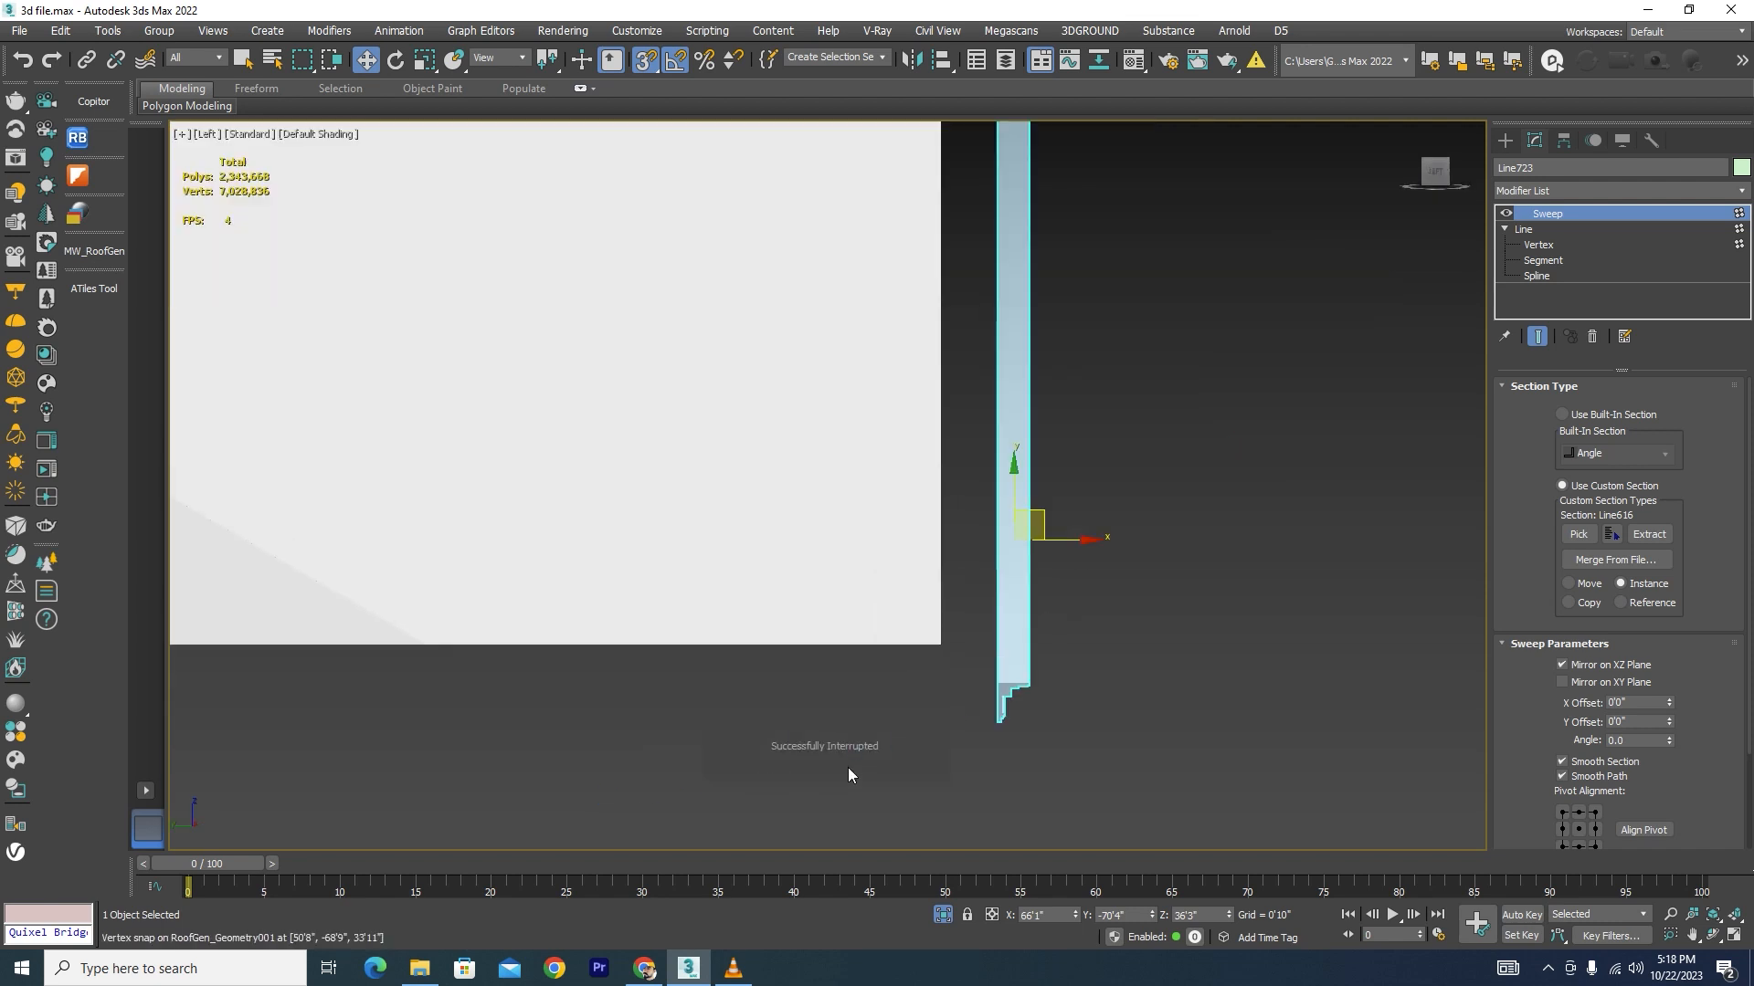
{"action": "left_click_drag", "start_coordinate": [1058, 655], "coordinate": [977, 600]}
{"action": "scroll", "coordinate": [955, 616], "scroll_direction": "down", "scroll_amount": 6}
{"action": "scroll", "coordinate": [950, 501], "scroll_direction": "up", "scroll_amount": 6}
{"action": "scroll", "coordinate": [990, 546], "scroll_direction": "up", "scroll_amount": 4}
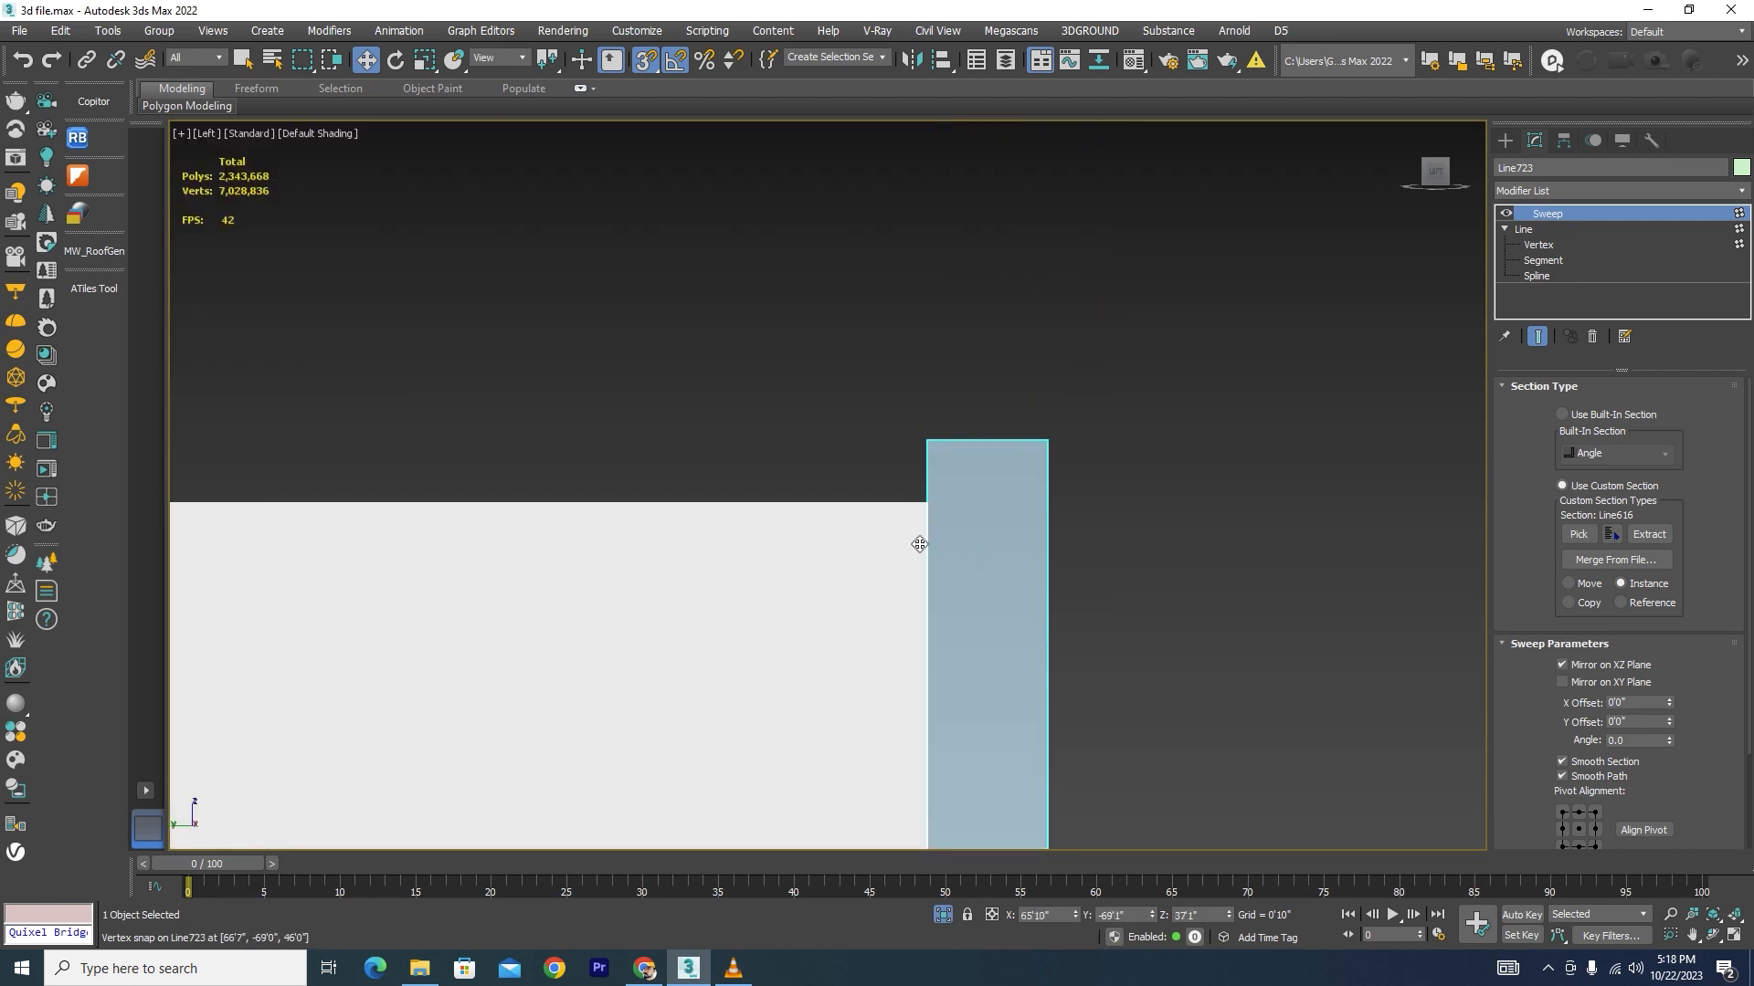
Step: Examine the swept moulding's fit on the gable from the front and above, in shaded and wireframe display
{"action": "scroll", "coordinate": [954, 547], "scroll_direction": "down", "scroll_amount": 10}
{"action": "middle_click_drag", "start_coordinate": [968, 667], "coordinate": [811, 654], "text": "alt"}
{"action": "scroll", "coordinate": [982, 568], "scroll_direction": "up", "scroll_amount": 12}
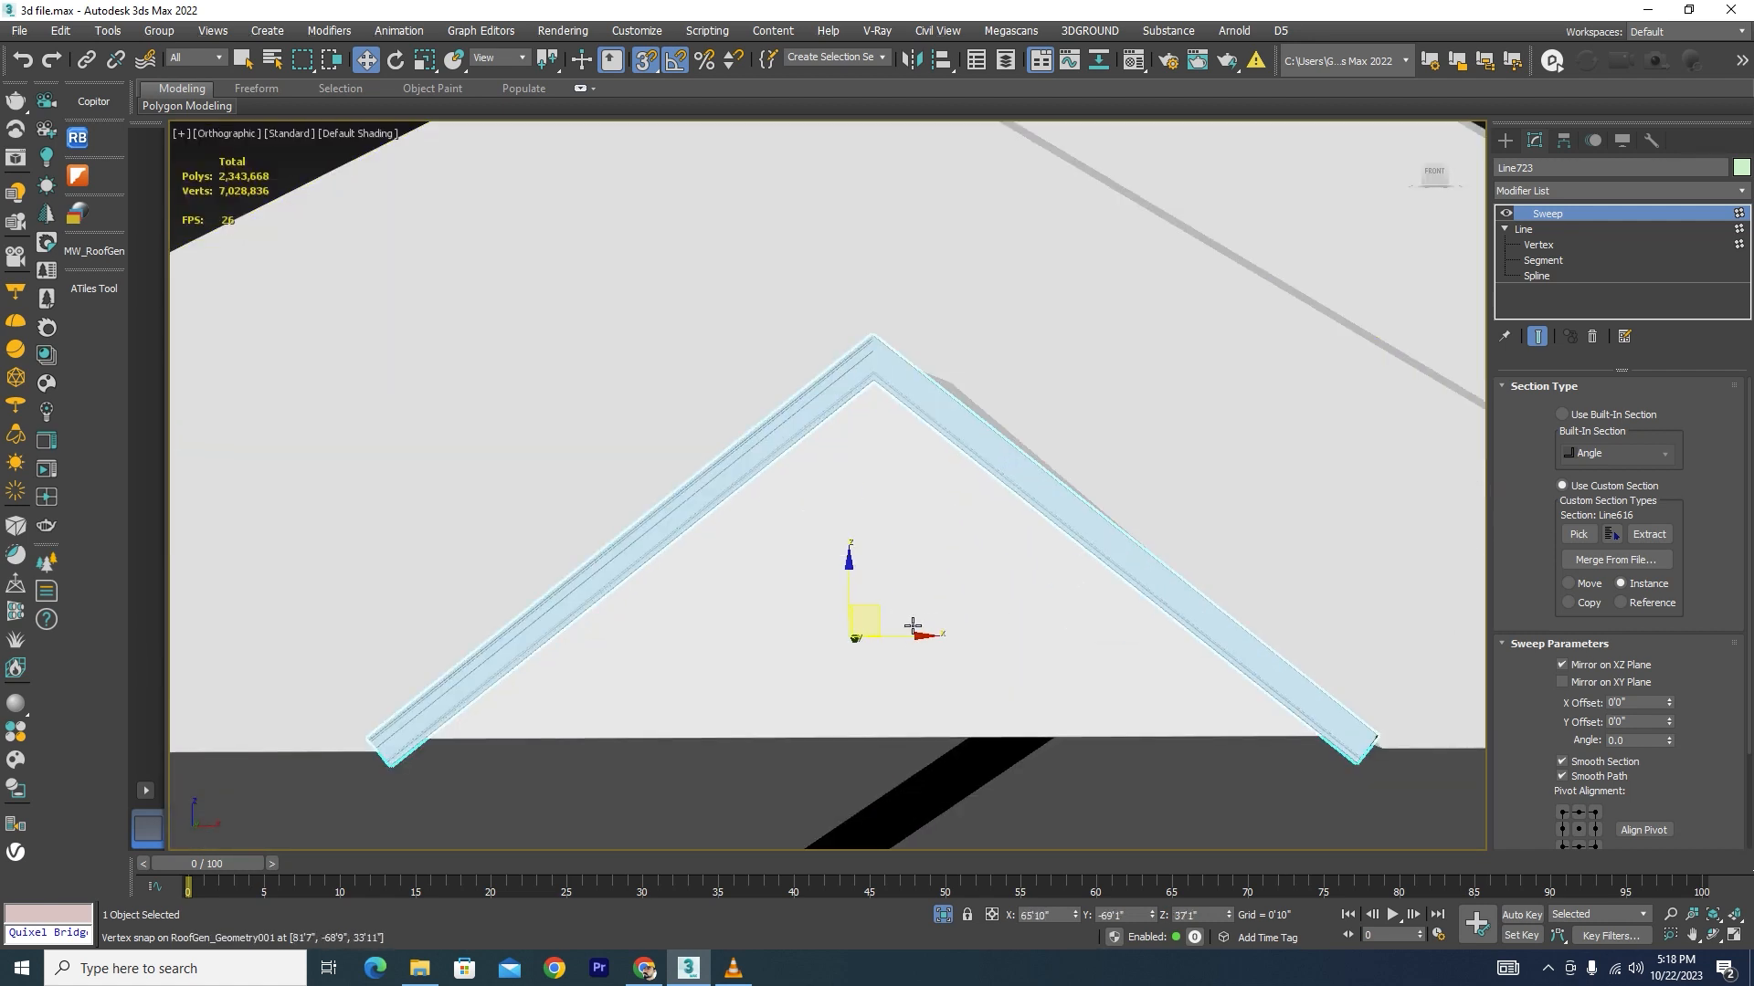
{"action": "key", "text": "F3"}
{"action": "scroll", "coordinate": [846, 338], "scroll_direction": "up", "scroll_amount": 5}
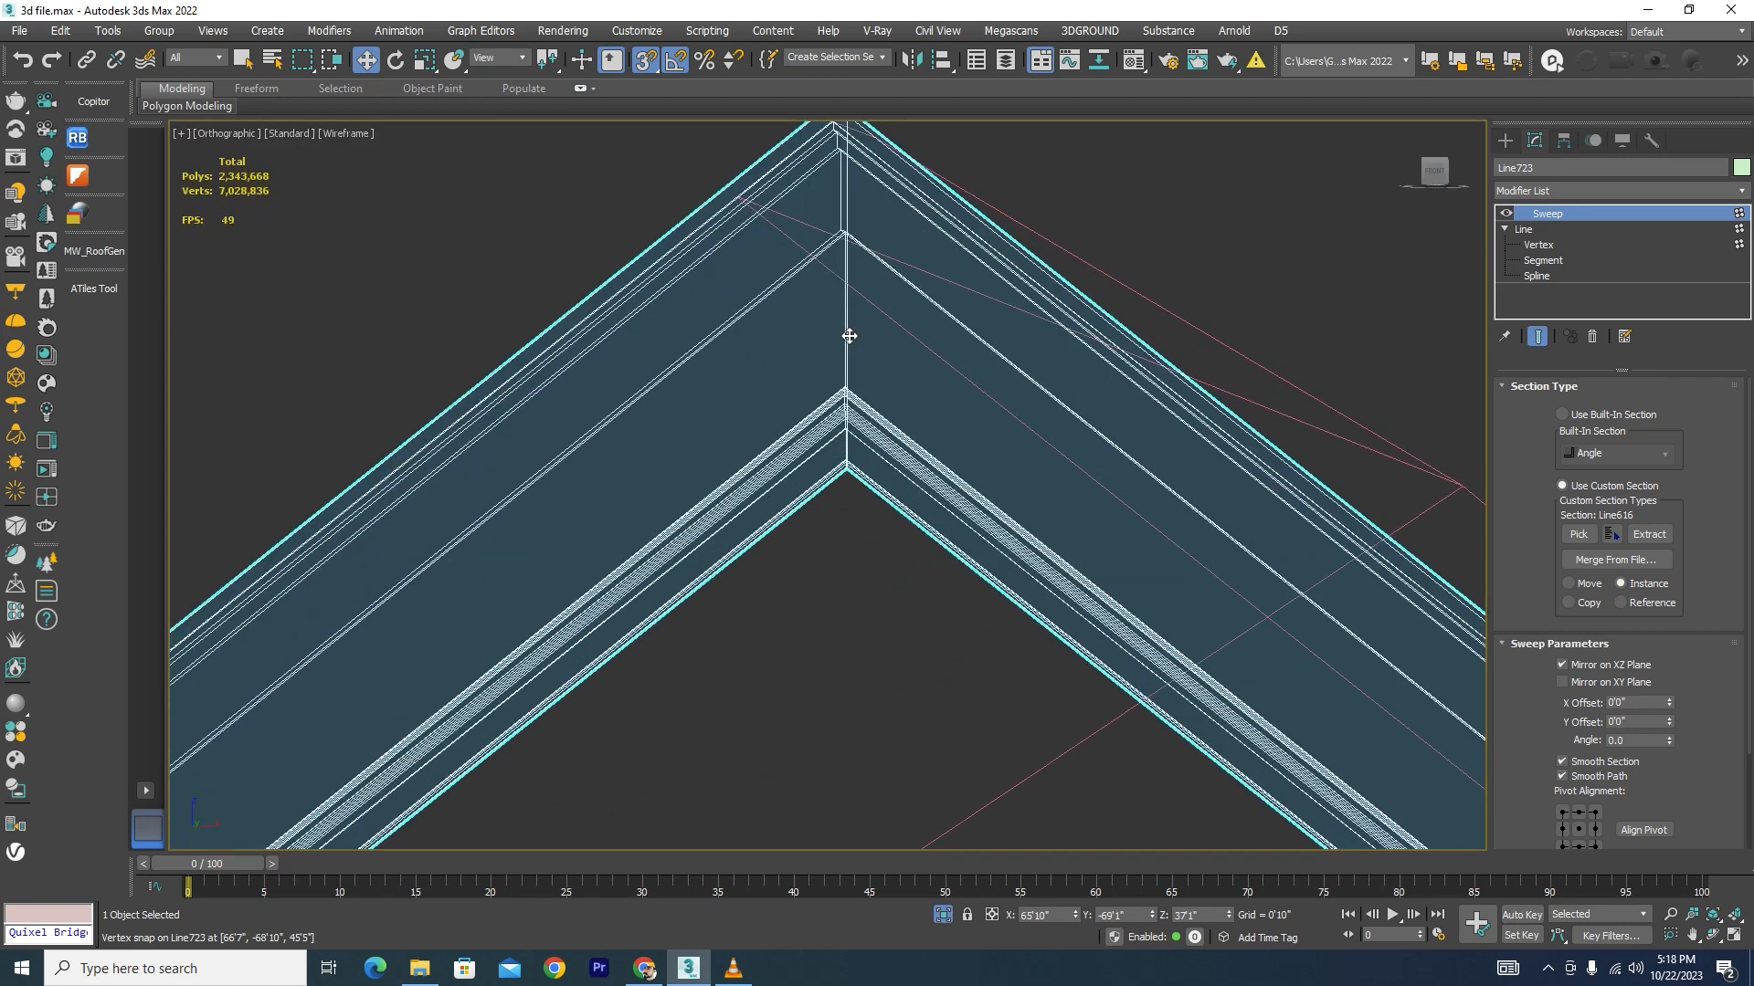
{"action": "key", "text": "F3"}
{"action": "scroll", "coordinate": [846, 420], "scroll_direction": "down", "scroll_amount": 13}
{"action": "mouse_move", "coordinate": [851, 501]}
{"action": "middle_mouse_down", "text": "alt"}
{"action": "mouse_move", "coordinate": [858, 637]}
{"action": "mouse_move", "coordinate": [908, 682]}
{"action": "middle_mouse_up", "text": "alt"}
{"action": "left_click", "coordinate": [908, 683]}
{"action": "scroll", "coordinate": [861, 423], "scroll_direction": "up", "scroll_amount": 8}
{"action": "left_click", "coordinate": [833, 480]}
{"action": "scroll", "coordinate": [833, 479], "scroll_direction": "down", "scroll_amount": 10}
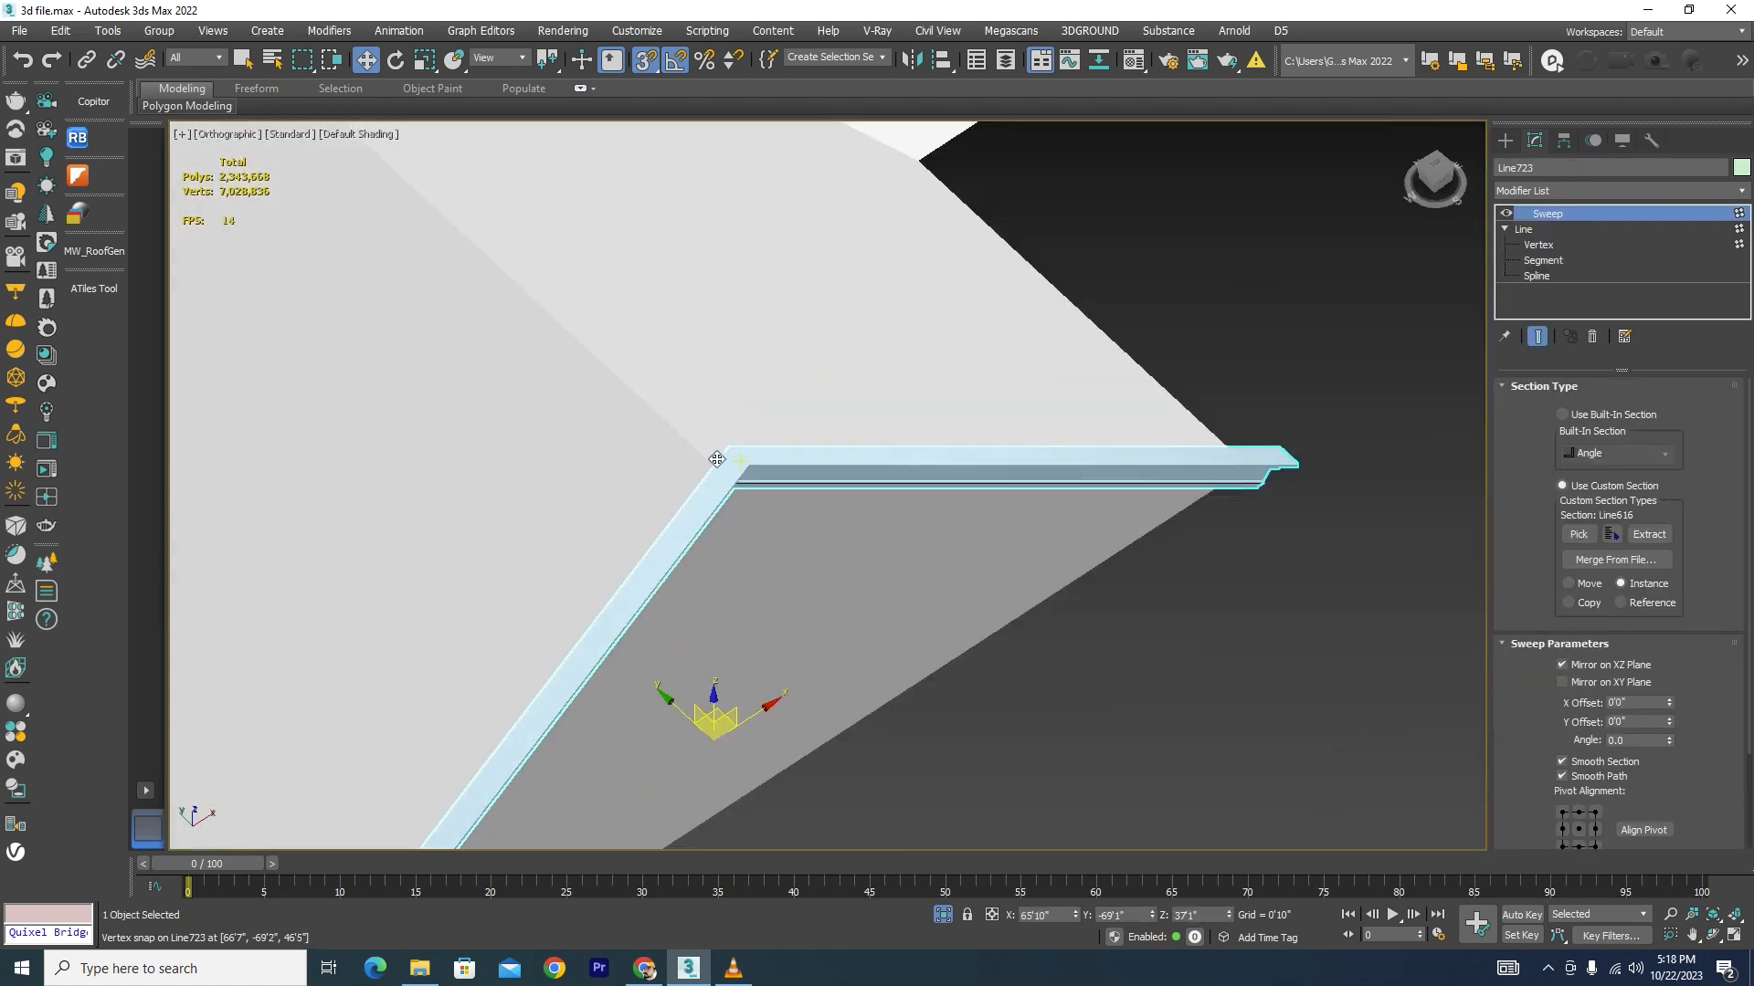
Step: Check the gable from below, reselect the swept moulding and exit isolation to show the whole building
{"action": "middle_click_drag", "start_coordinate": [891, 614], "coordinate": [847, 499], "text": "alt"}
{"action": "left_click", "coordinate": [893, 707]}
{"action": "scroll", "coordinate": [914, 546], "scroll_direction": "up", "scroll_amount": 9}
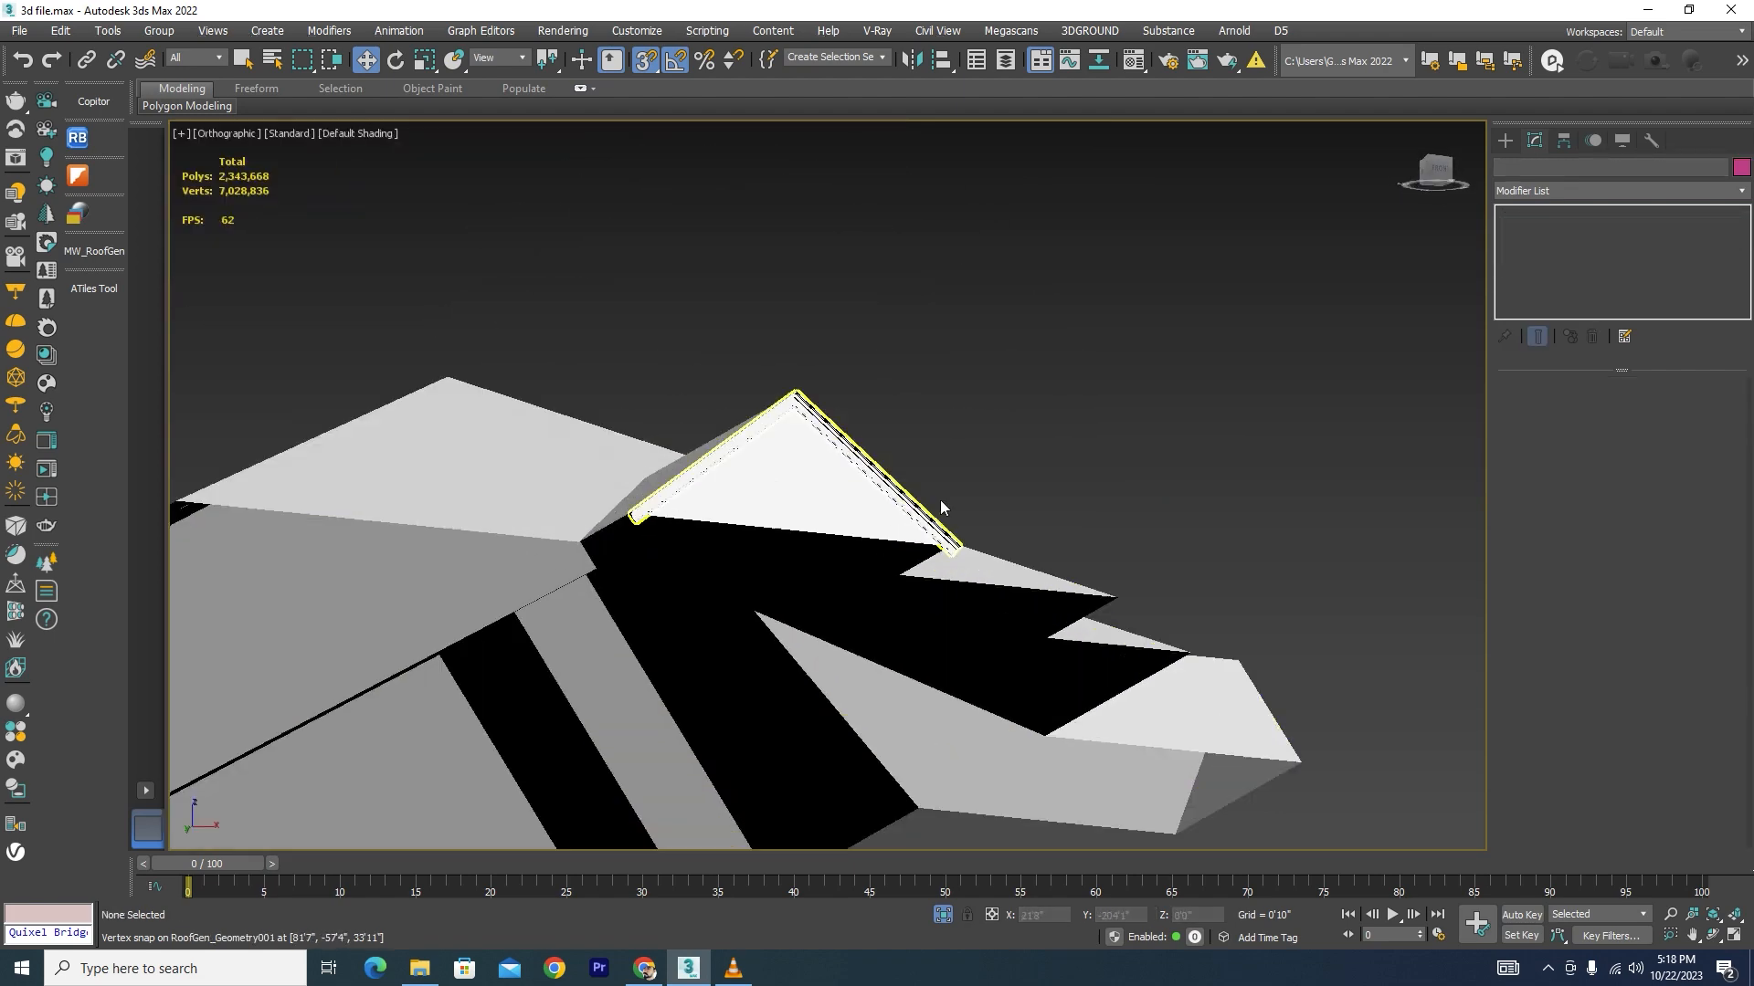
{"action": "scroll", "coordinate": [964, 596], "scroll_direction": "down", "scroll_amount": 4}
{"action": "scroll", "coordinate": [414, 471], "scroll_direction": "up", "scroll_amount": 4}
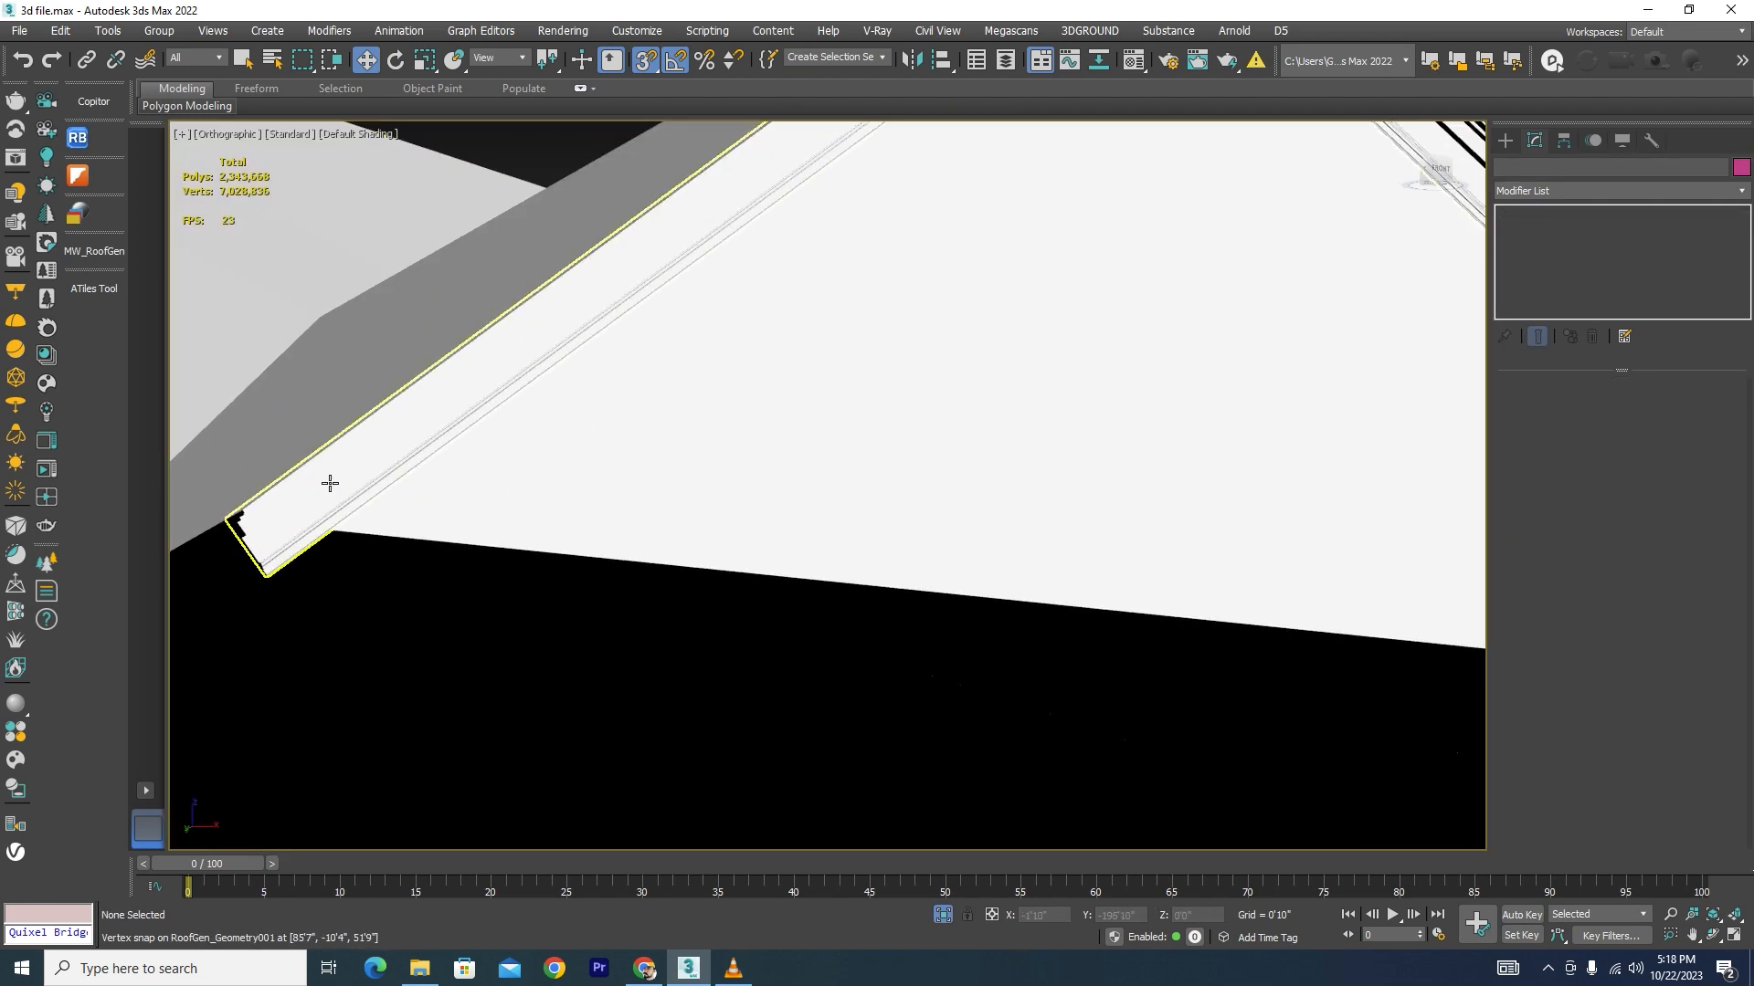
{"action": "left_click", "coordinate": [329, 481]}
{"action": "scroll", "coordinate": [329, 481], "scroll_direction": "down", "scroll_amount": 7}
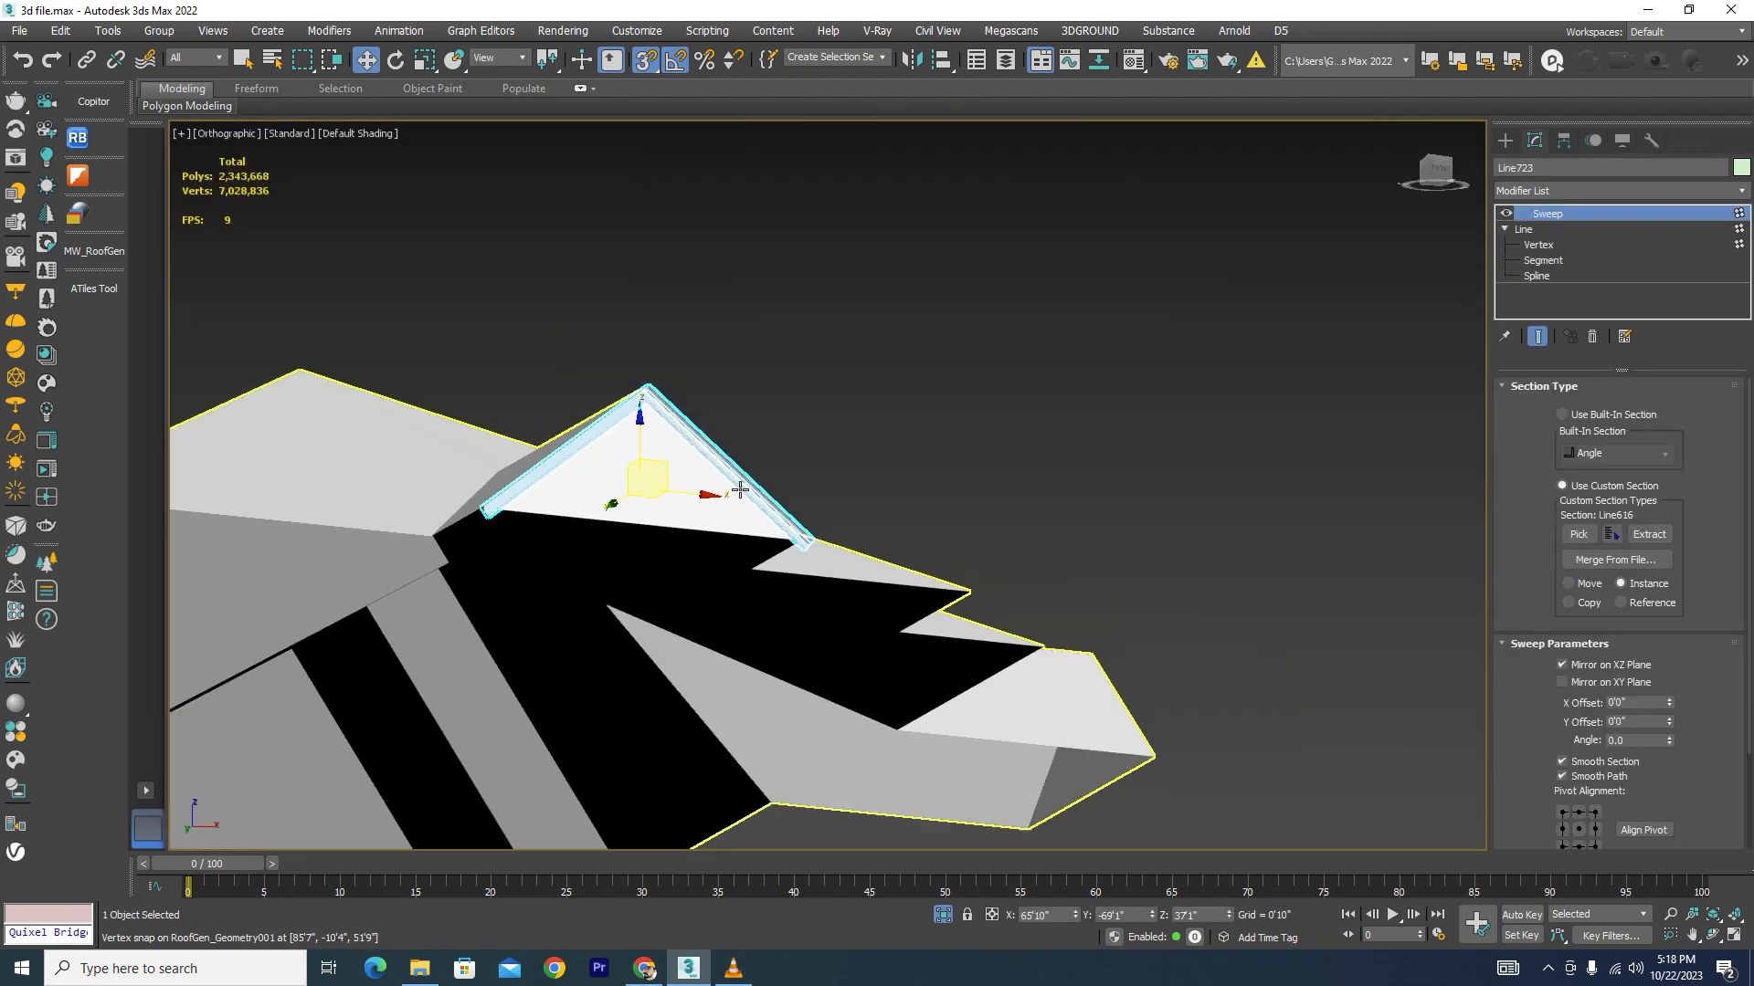
{"action": "left_click", "coordinate": [943, 915]}
Step: Add the left and right dentil mouldings on the gable to the selected swept moulding and isolate the three objects
{"action": "scroll", "coordinate": [1094, 553], "scroll_direction": "up", "scroll_amount": 3}
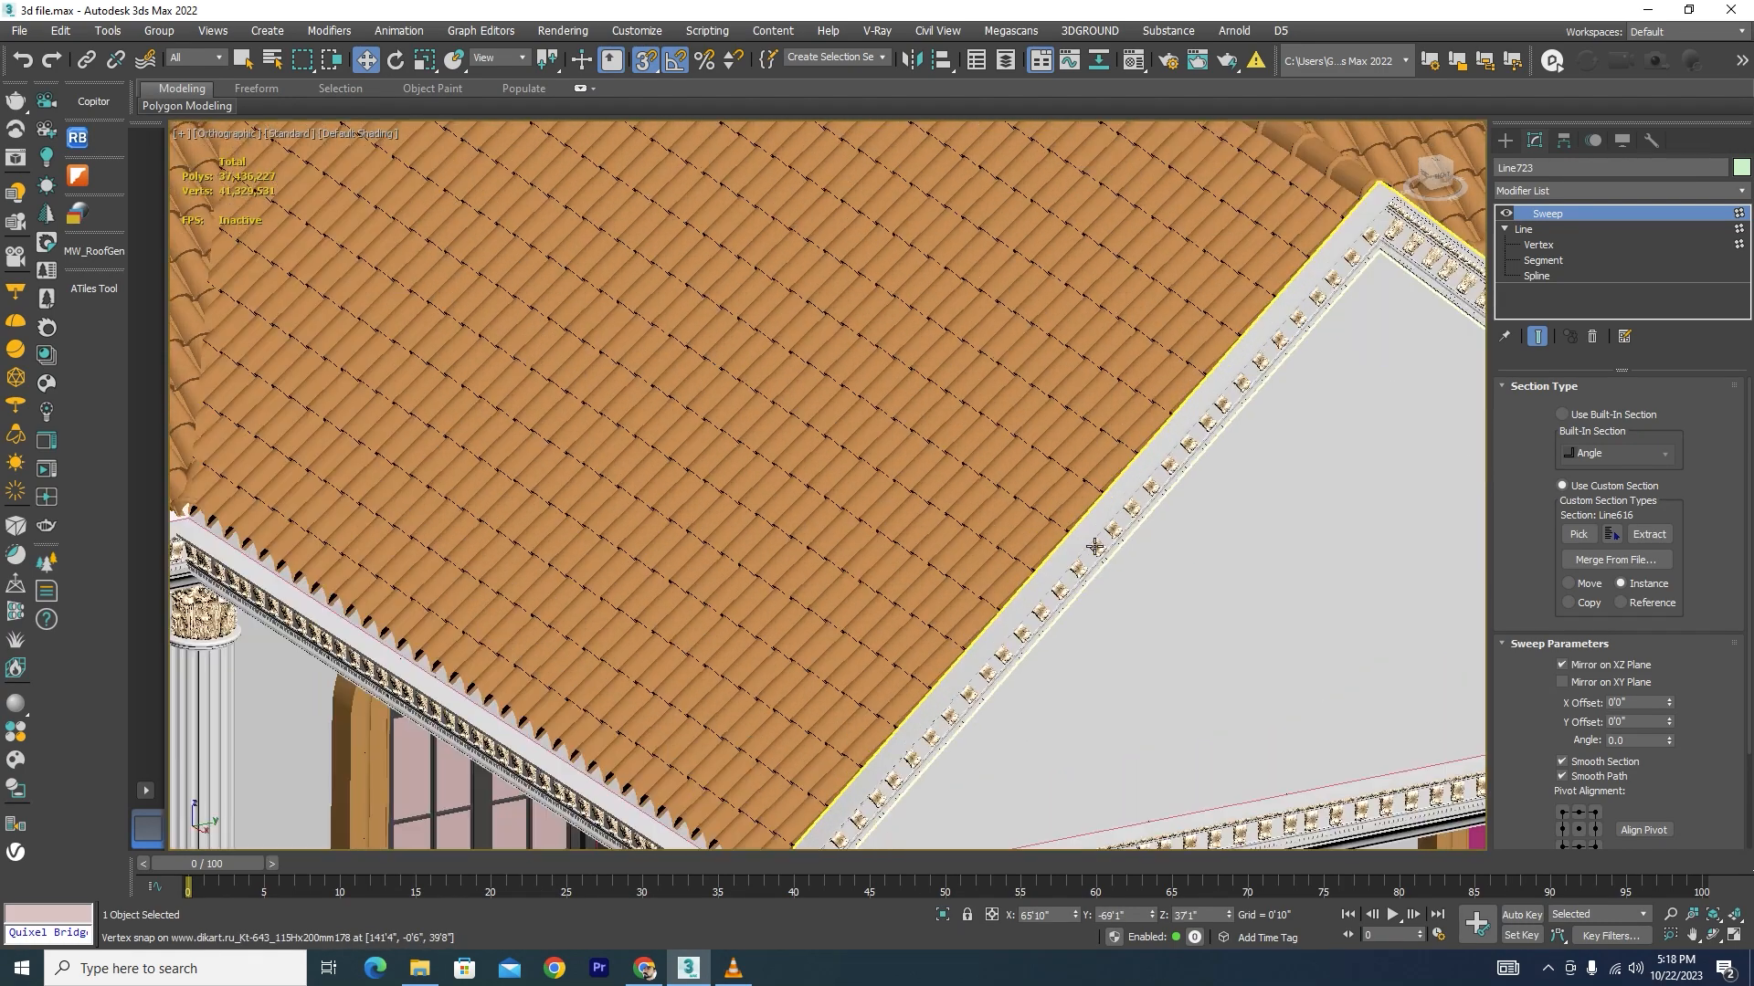
{"action": "scroll", "coordinate": [1094, 546], "scroll_direction": "down", "scroll_amount": 8}
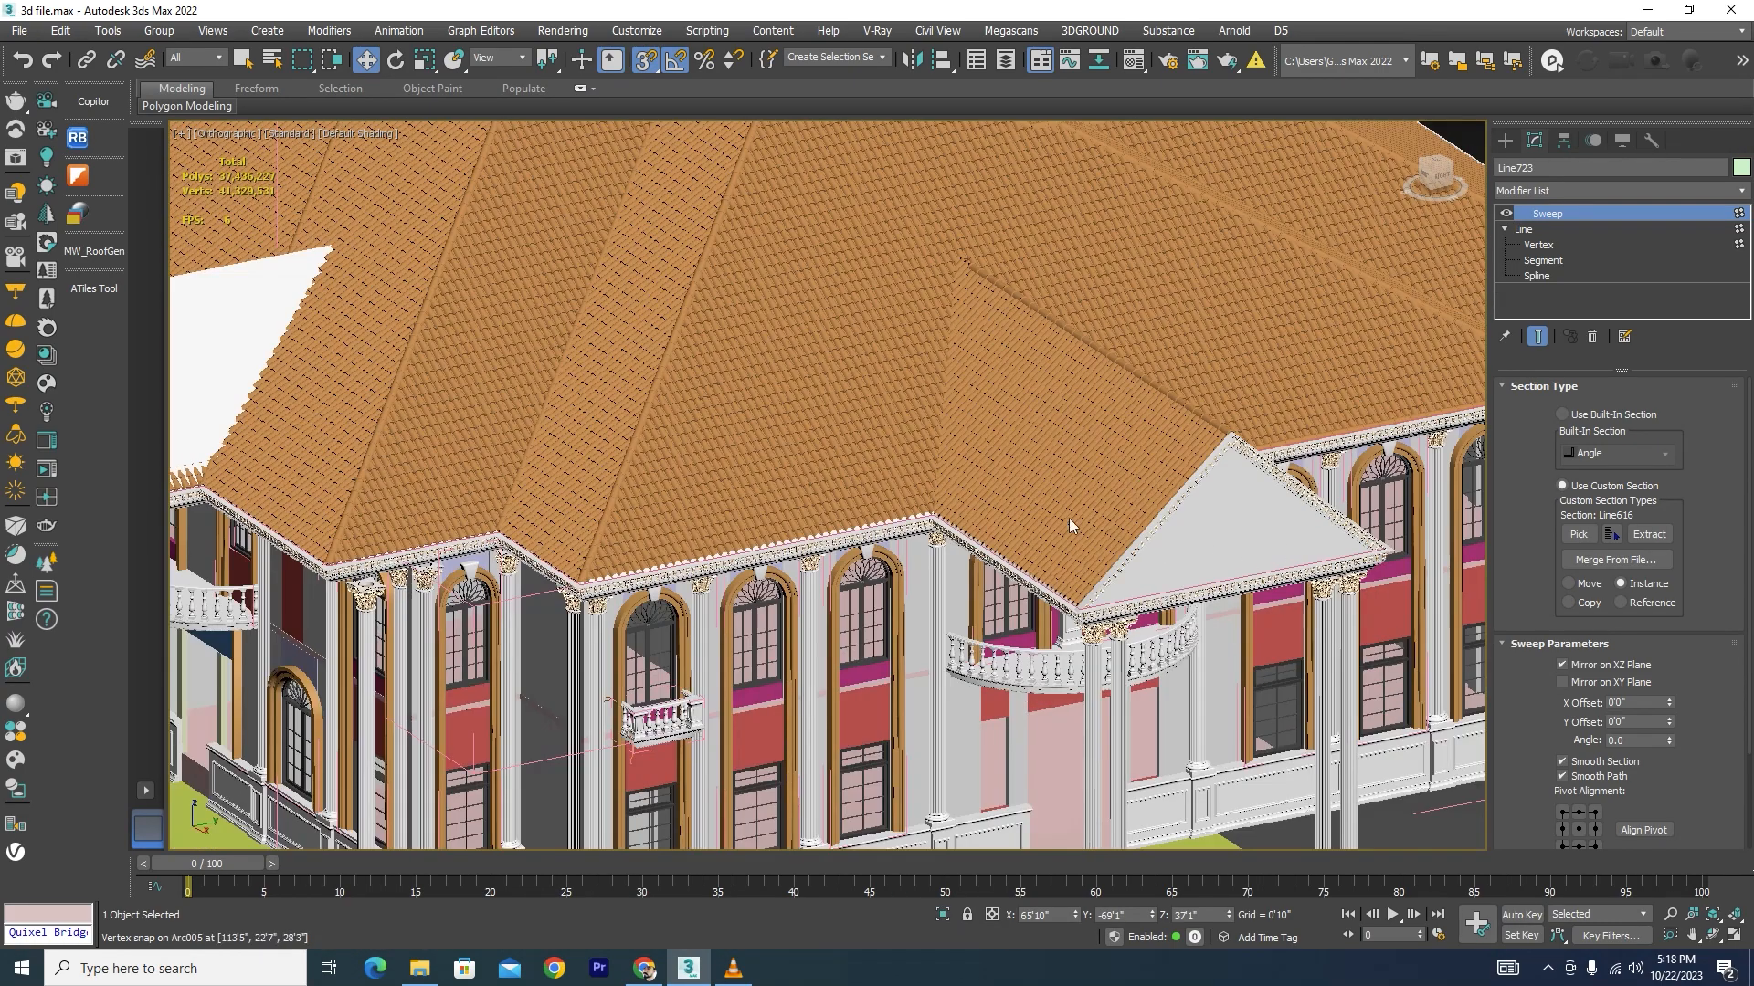
{"action": "middle_click_drag", "start_coordinate": [659, 637], "coordinate": [1271, 599]}
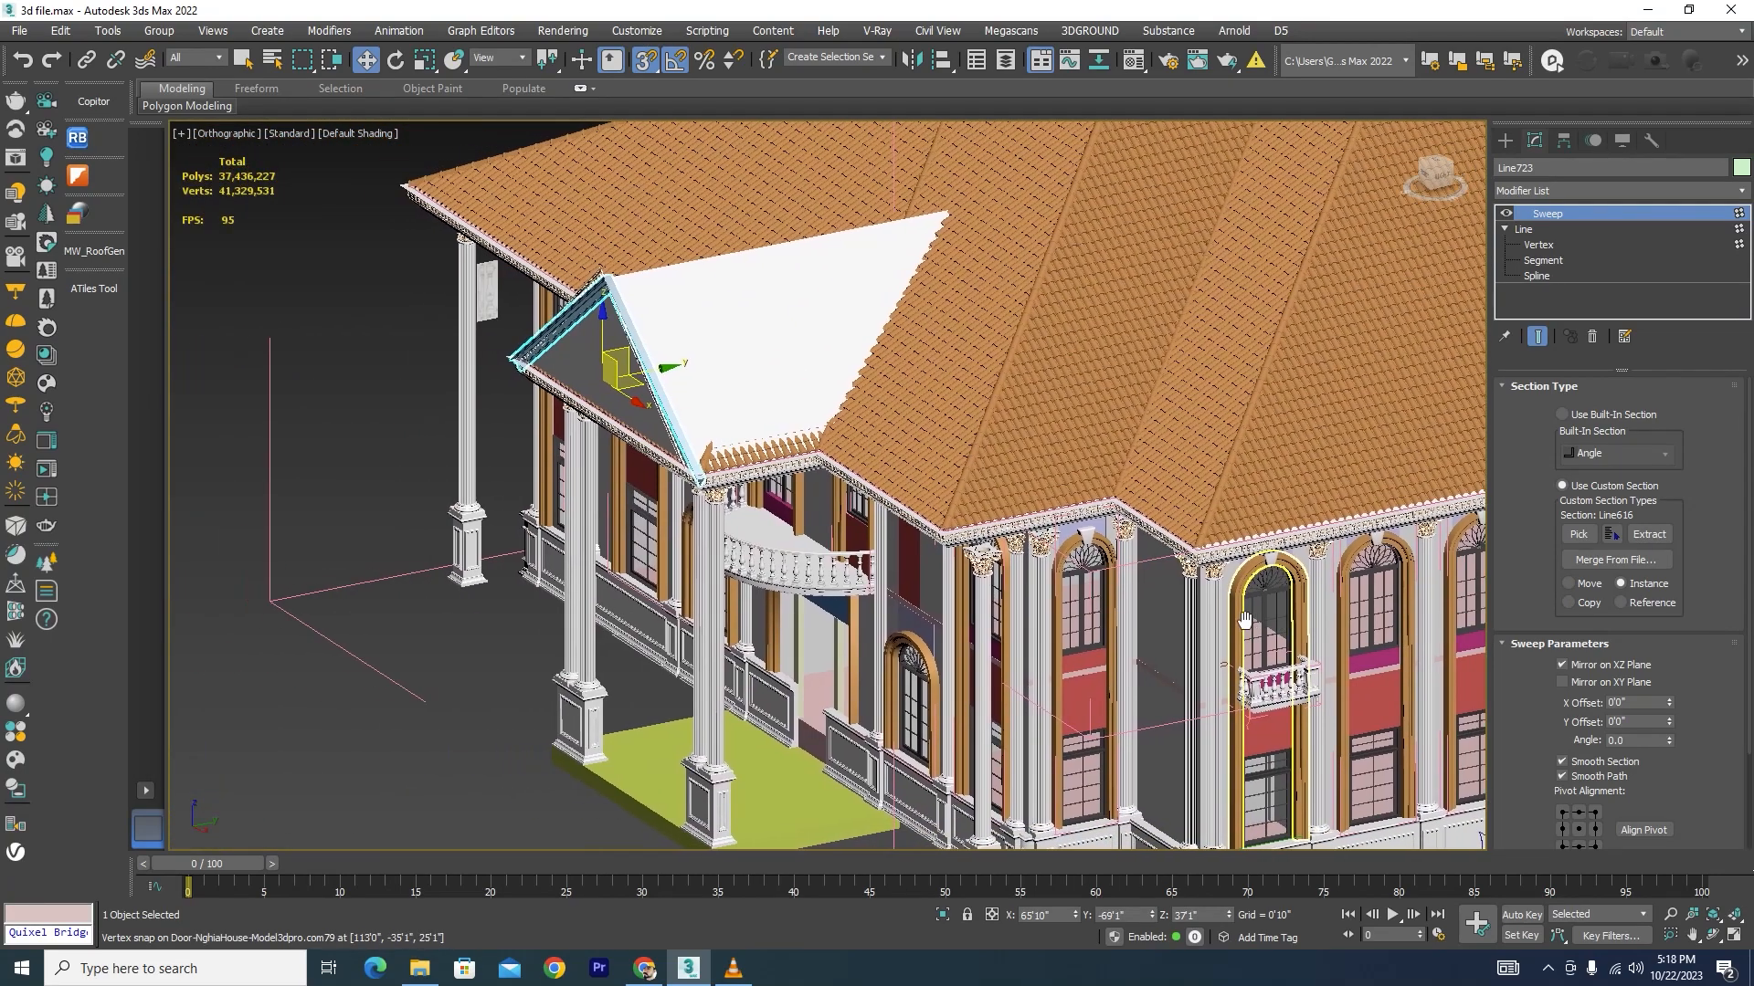
{"action": "scroll", "coordinate": [606, 313], "scroll_direction": "up", "scroll_amount": 5}
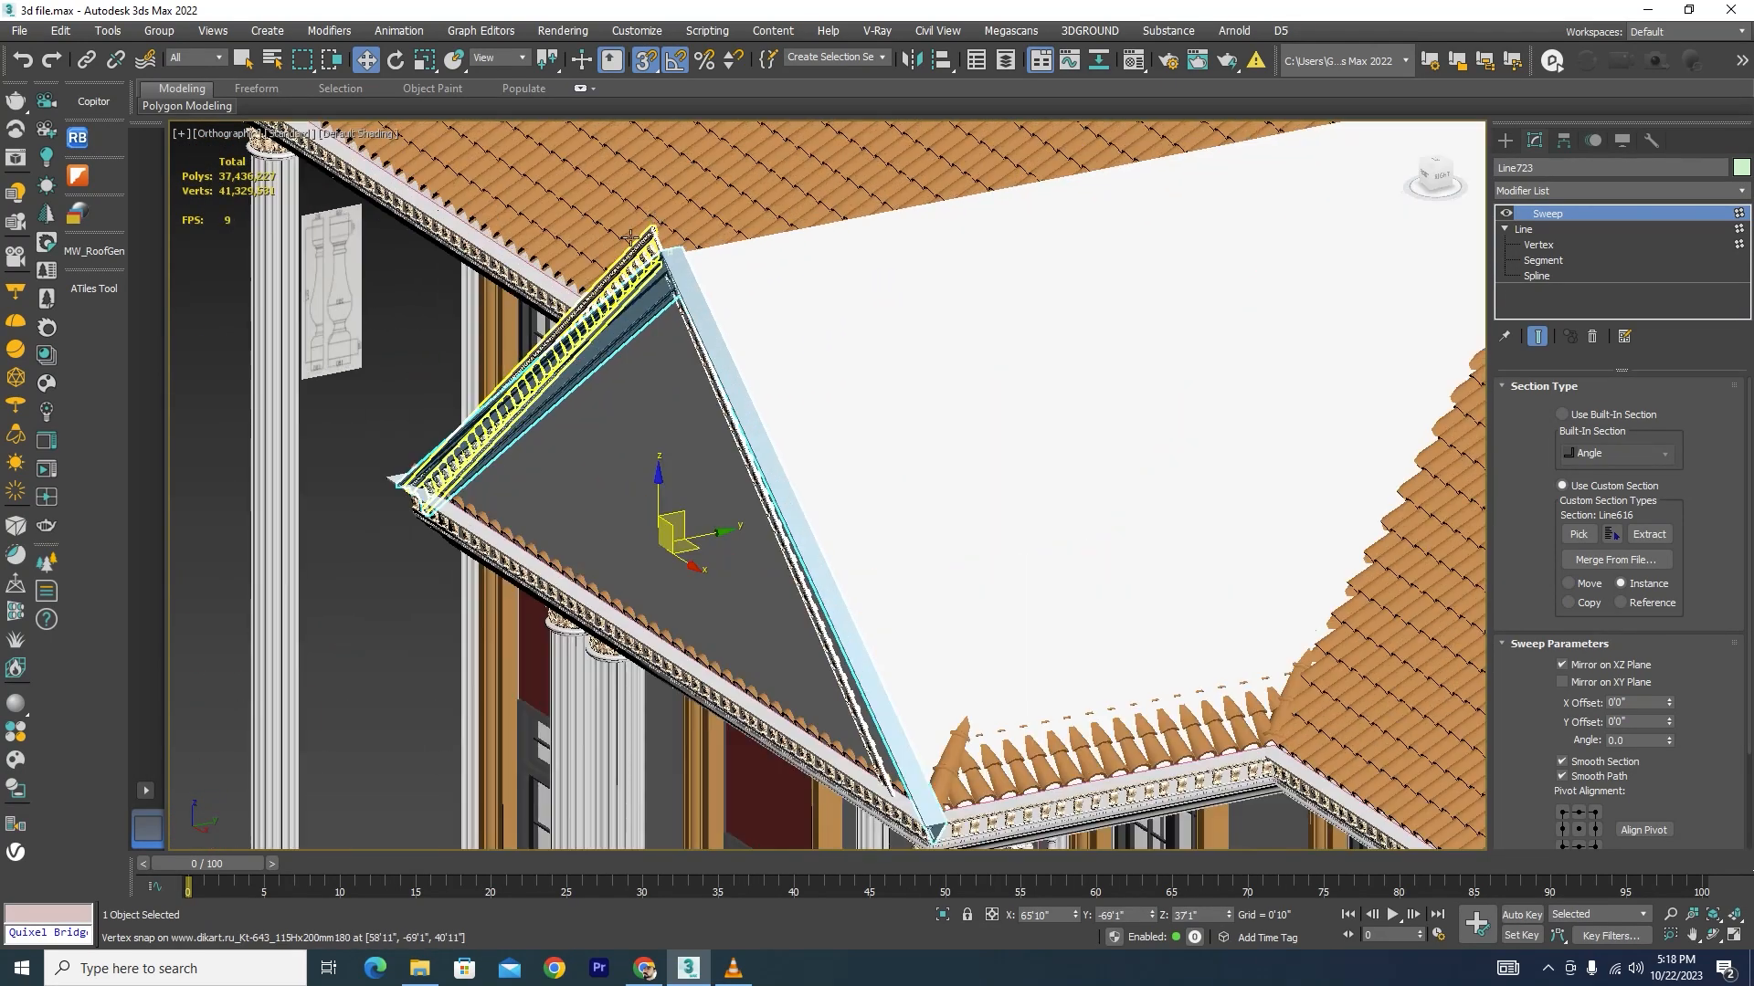
{"action": "scroll", "coordinate": [633, 247], "scroll_direction": "up", "scroll_amount": 2}
{"action": "left_click", "coordinate": [718, 406], "text": "ctrl"}
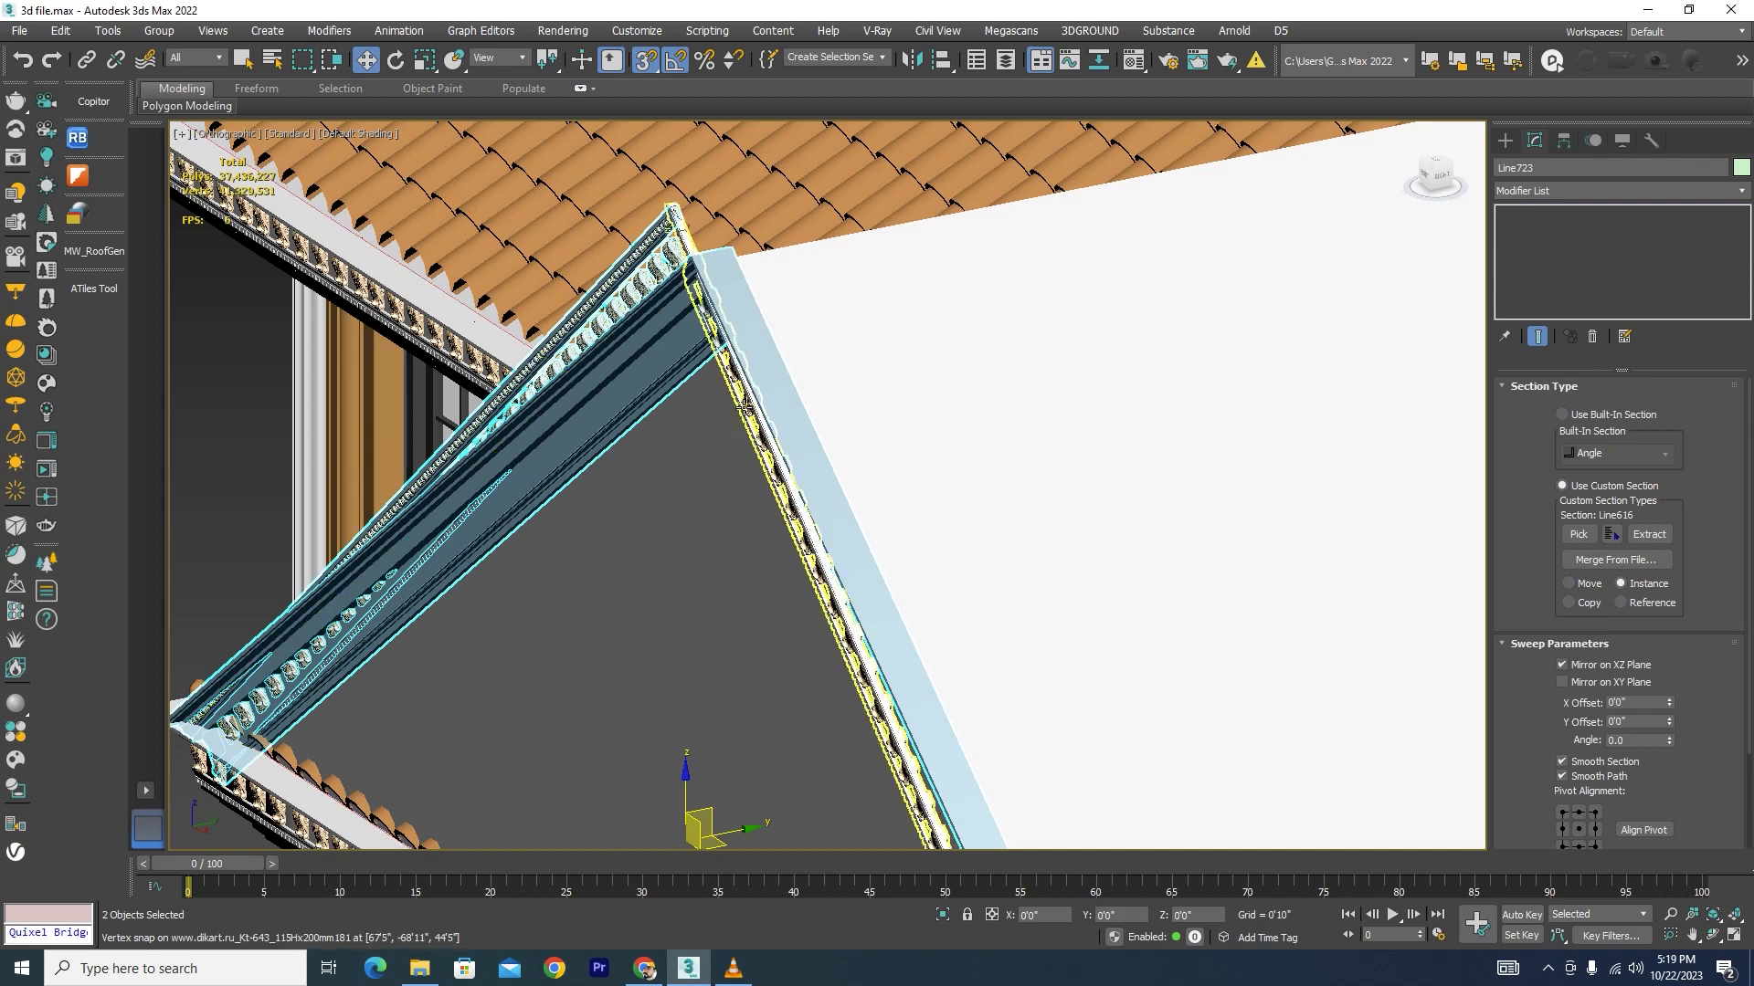
{"action": "left_click", "coordinate": [952, 833], "text": "ctrl"}
{"action": "key", "text": "alt+q"}
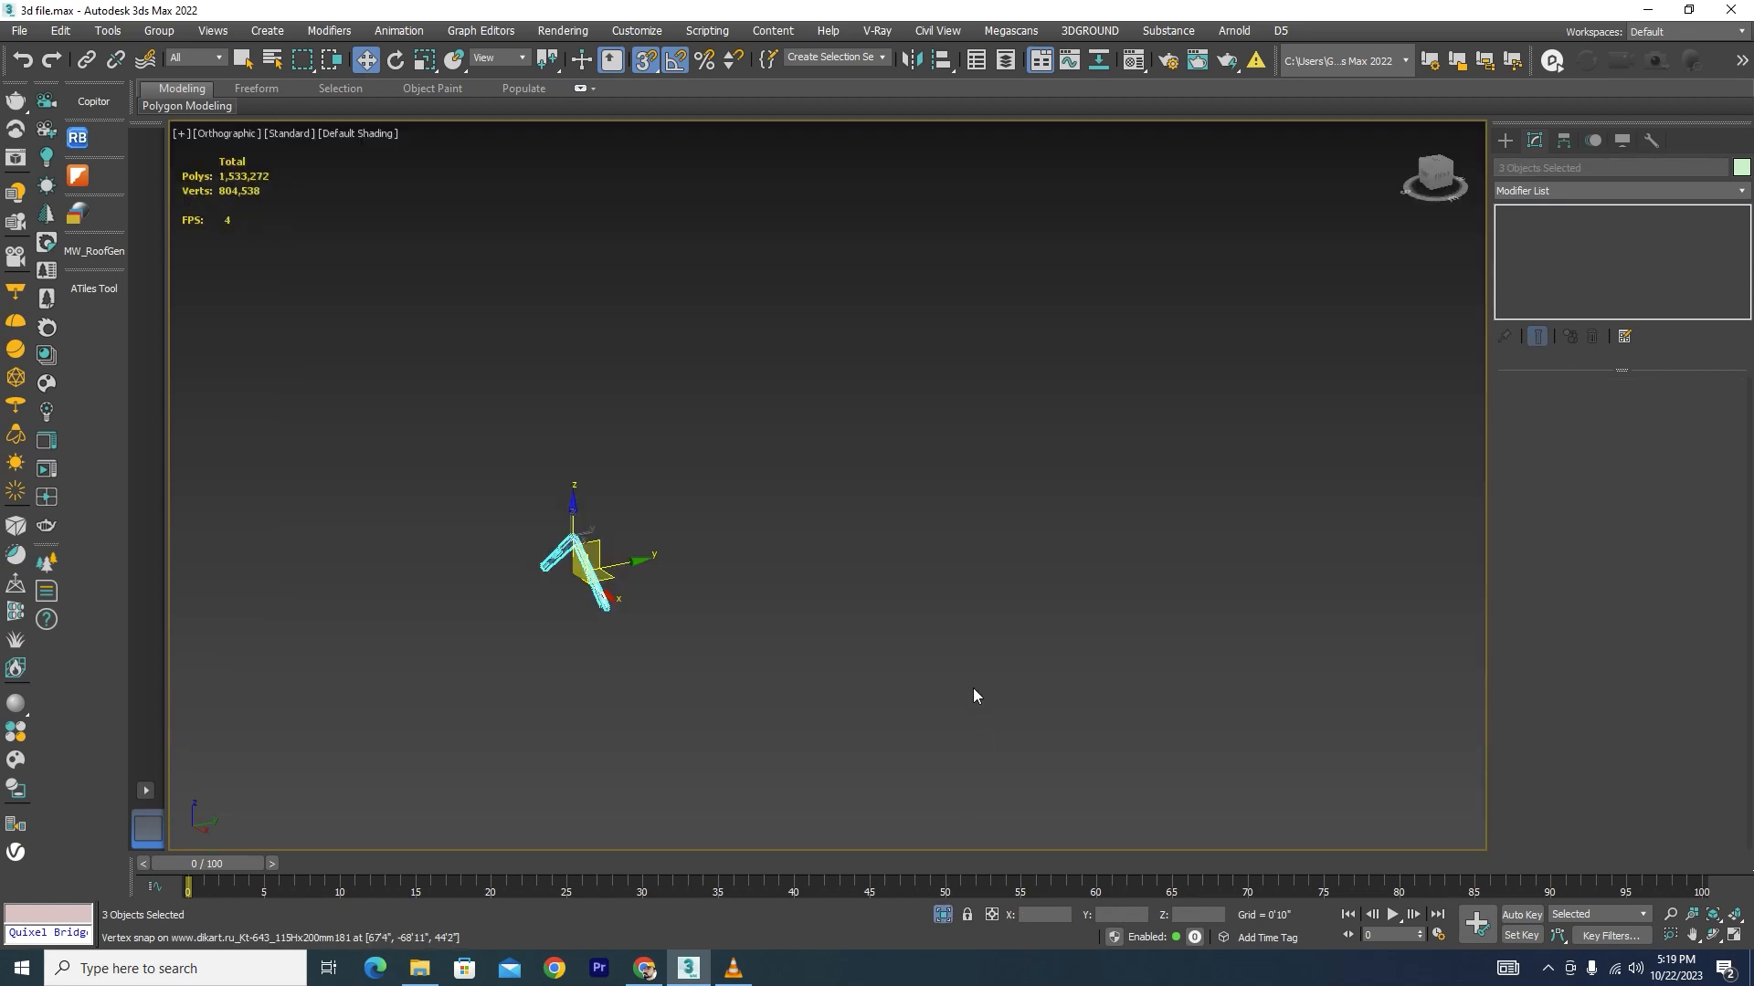
Step: In the Front view, select both dentil mouldings without the swept moulding and shift them down and sideways at the gable apex
{"action": "key", "text": "l"}
{"action": "key", "text": "f"}
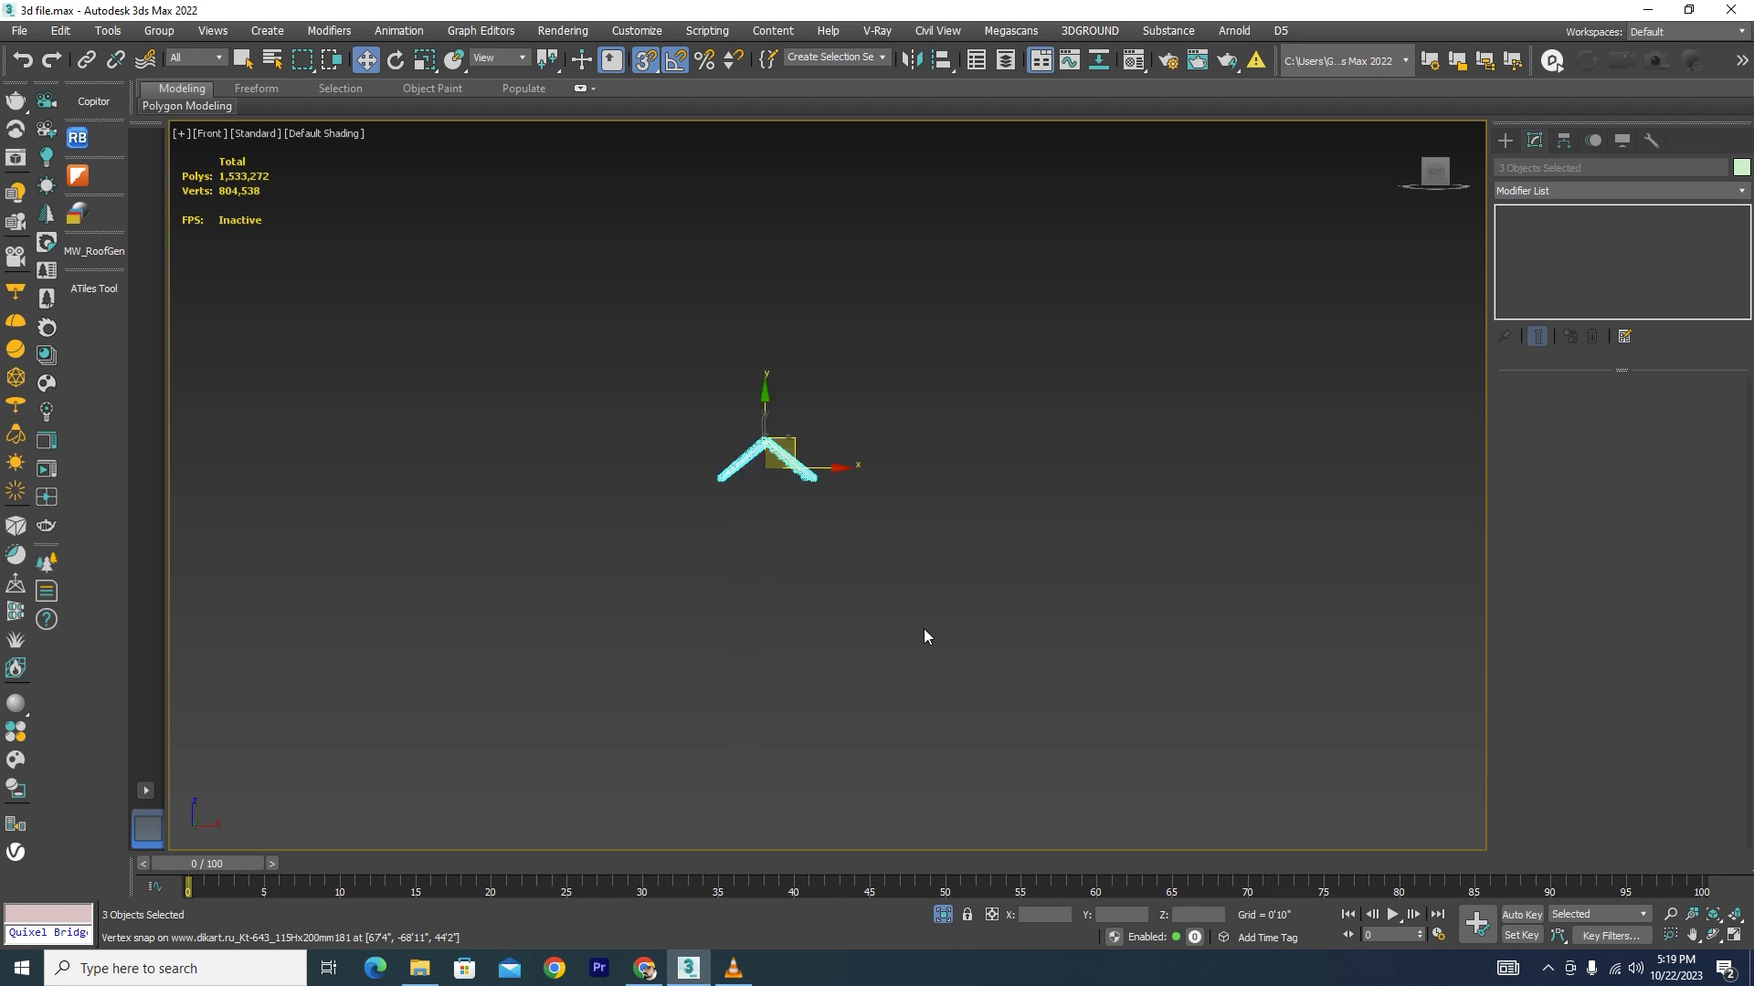
{"action": "scroll", "coordinate": [661, 443], "scroll_direction": "up", "scroll_amount": 10}
{"action": "middle_click_drag", "start_coordinate": [1203, 657], "coordinate": [659, 544]}
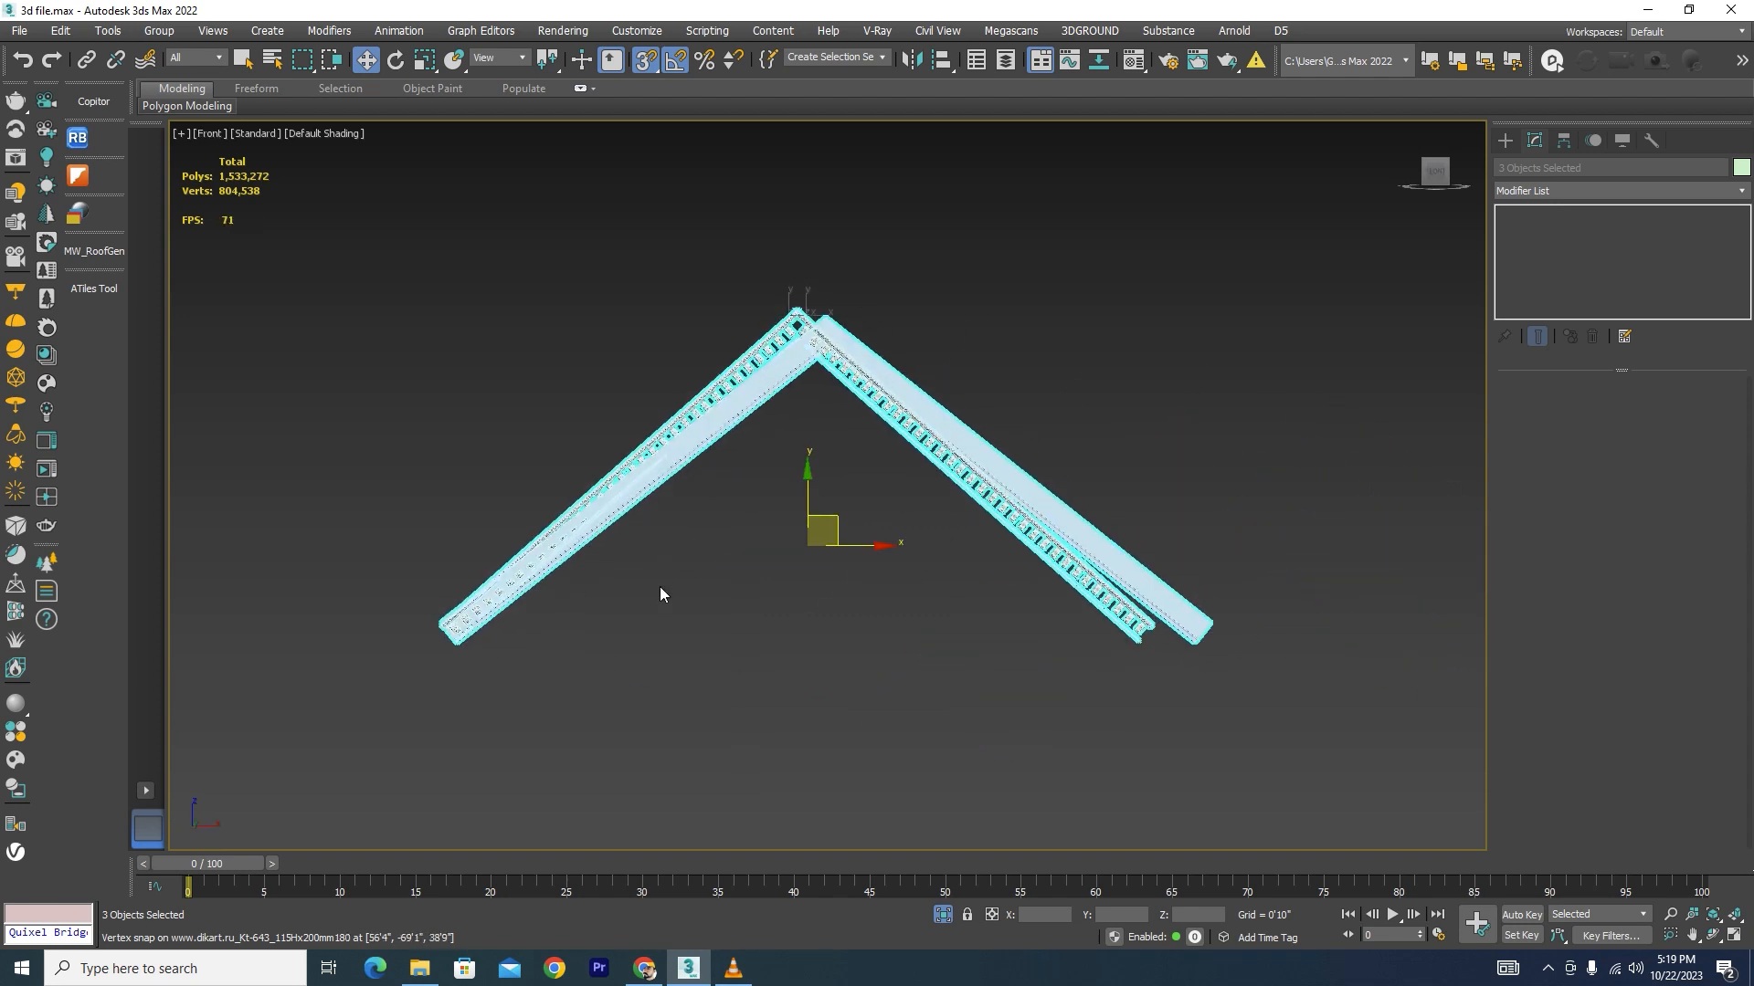
{"action": "left_click", "coordinate": [700, 542]}
{"action": "left_click_drag", "start_coordinate": [811, 274], "coordinate": [764, 321]}
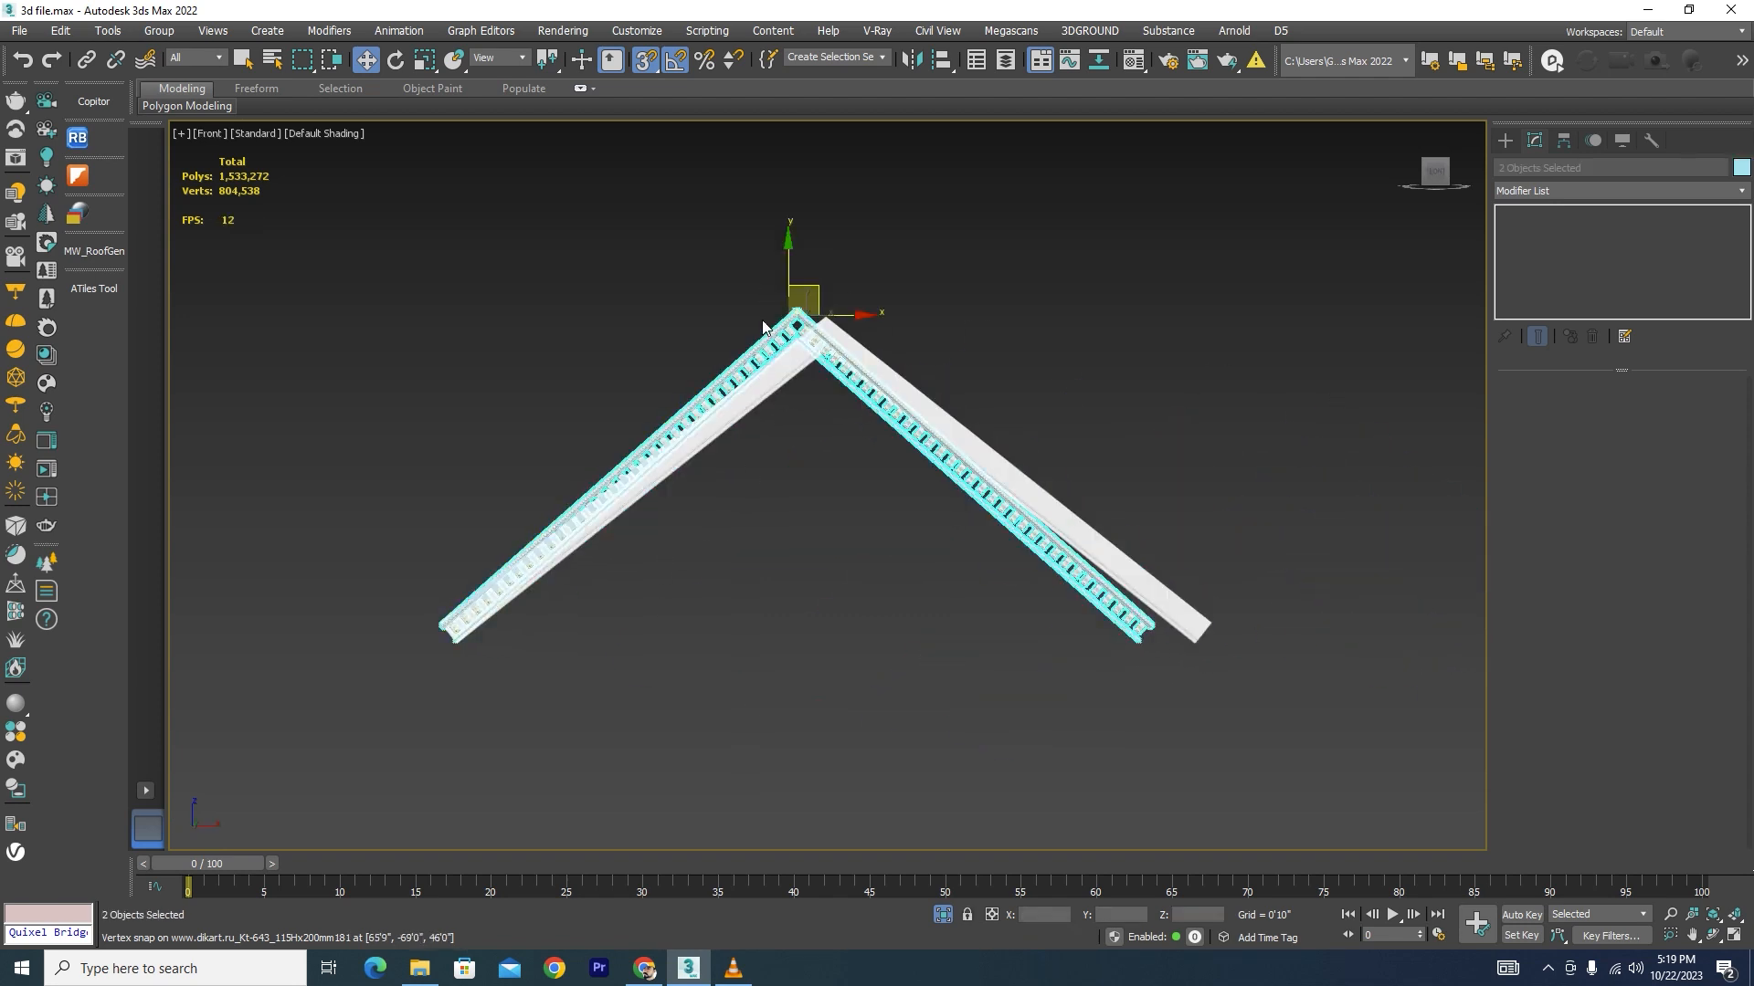
{"action": "scroll", "coordinate": [861, 341], "scroll_direction": "up", "scroll_amount": 3}
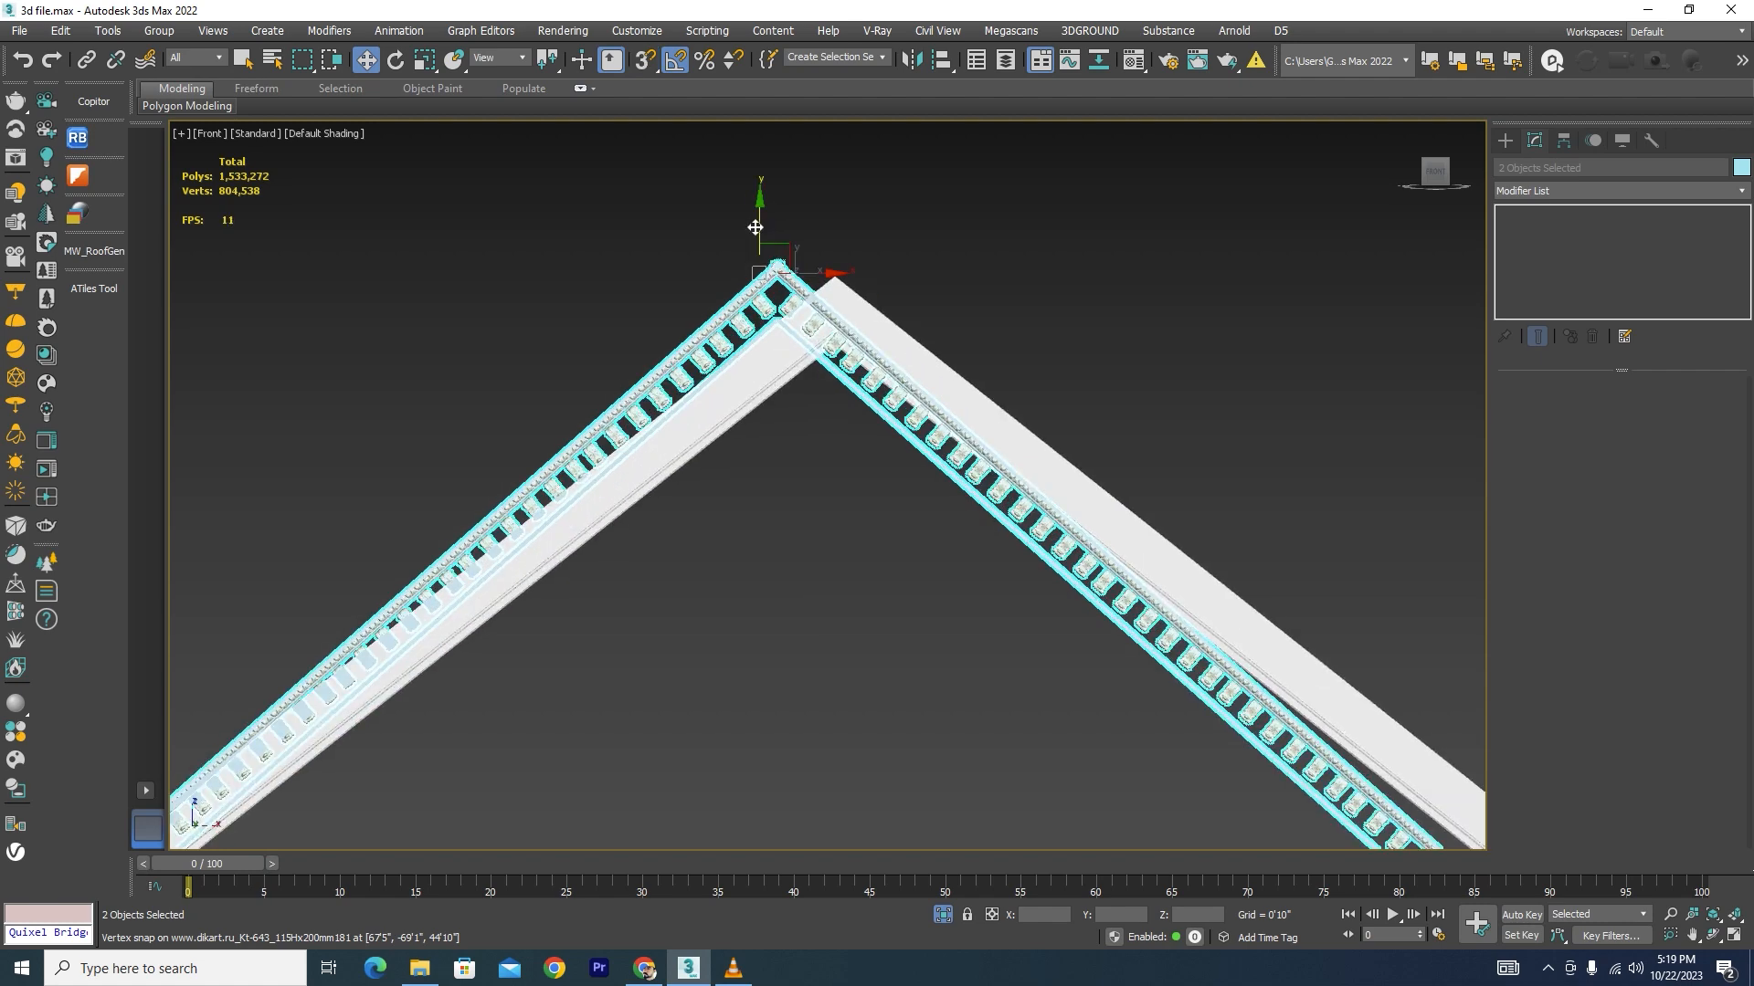
{"action": "left_click_drag", "start_coordinate": [756, 224], "coordinate": [824, 268]}
Step: Select only the left dentil moulding and move it outward from the apex, over the left arm of the swept moulding
{"action": "scroll", "coordinate": [945, 330], "scroll_direction": "down", "scroll_amount": 4}
{"action": "left_click", "coordinate": [688, 547]}
{"action": "scroll", "coordinate": [673, 546], "scroll_direction": "up", "scroll_amount": 7}
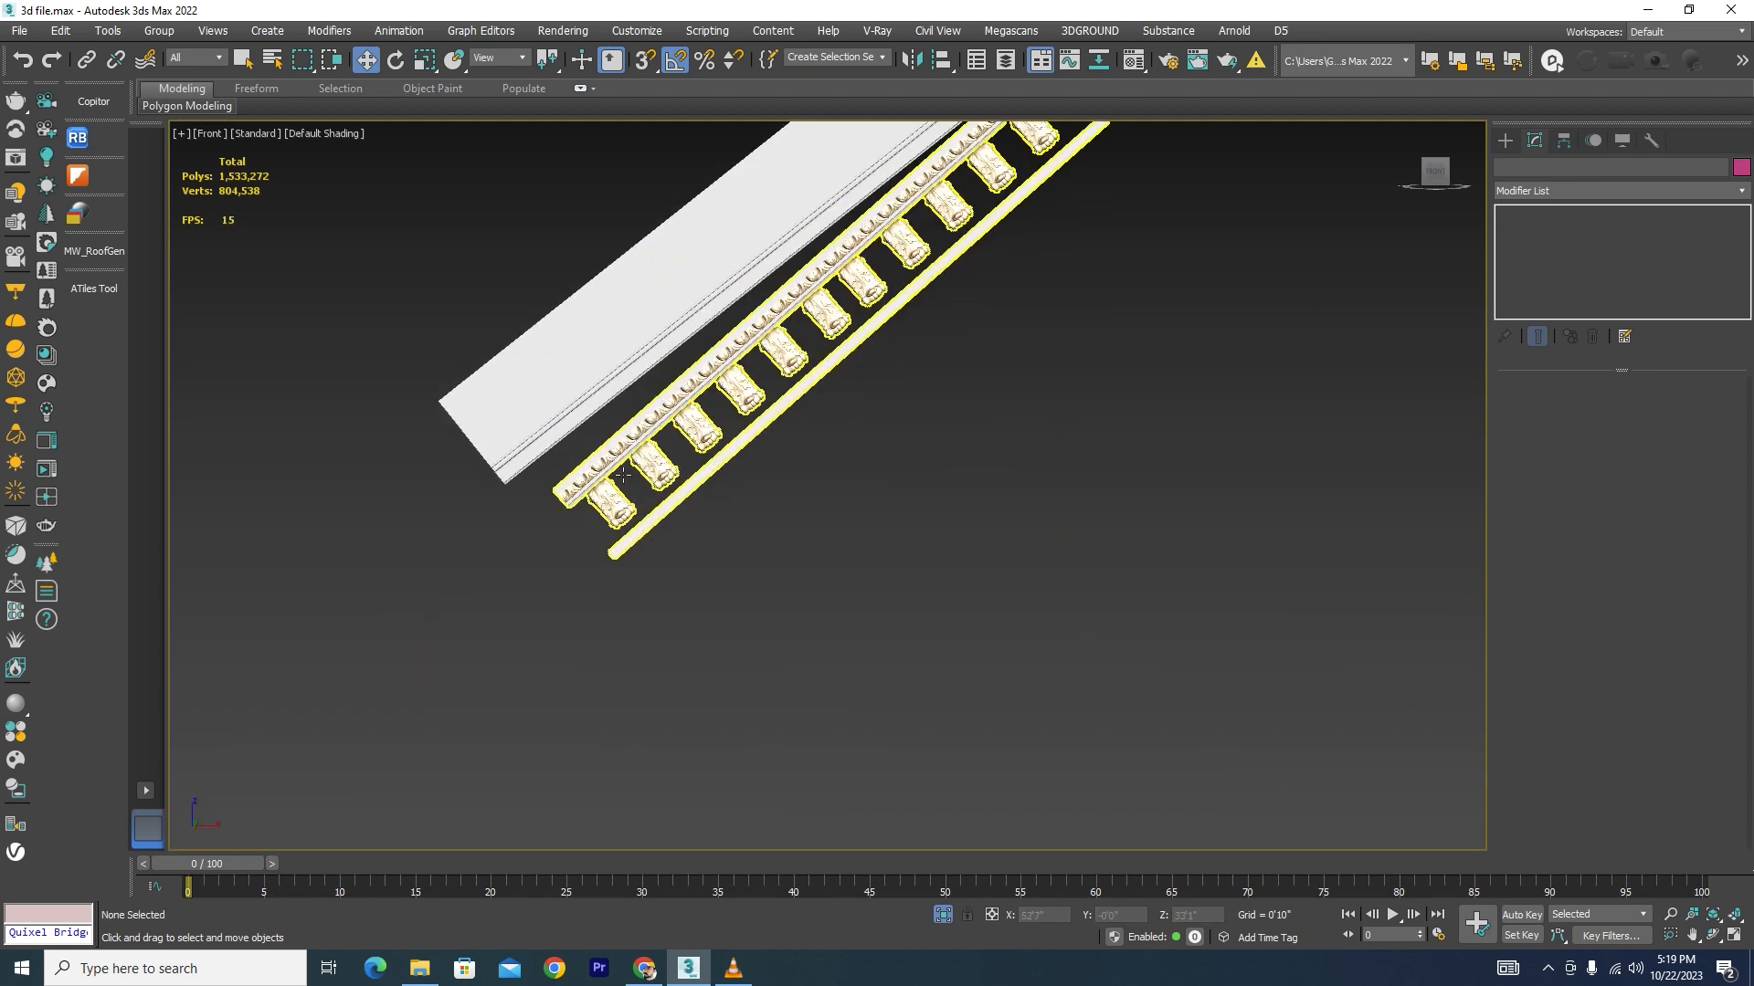
{"action": "left_click", "coordinate": [584, 475]}
{"action": "key", "text": "F3"}
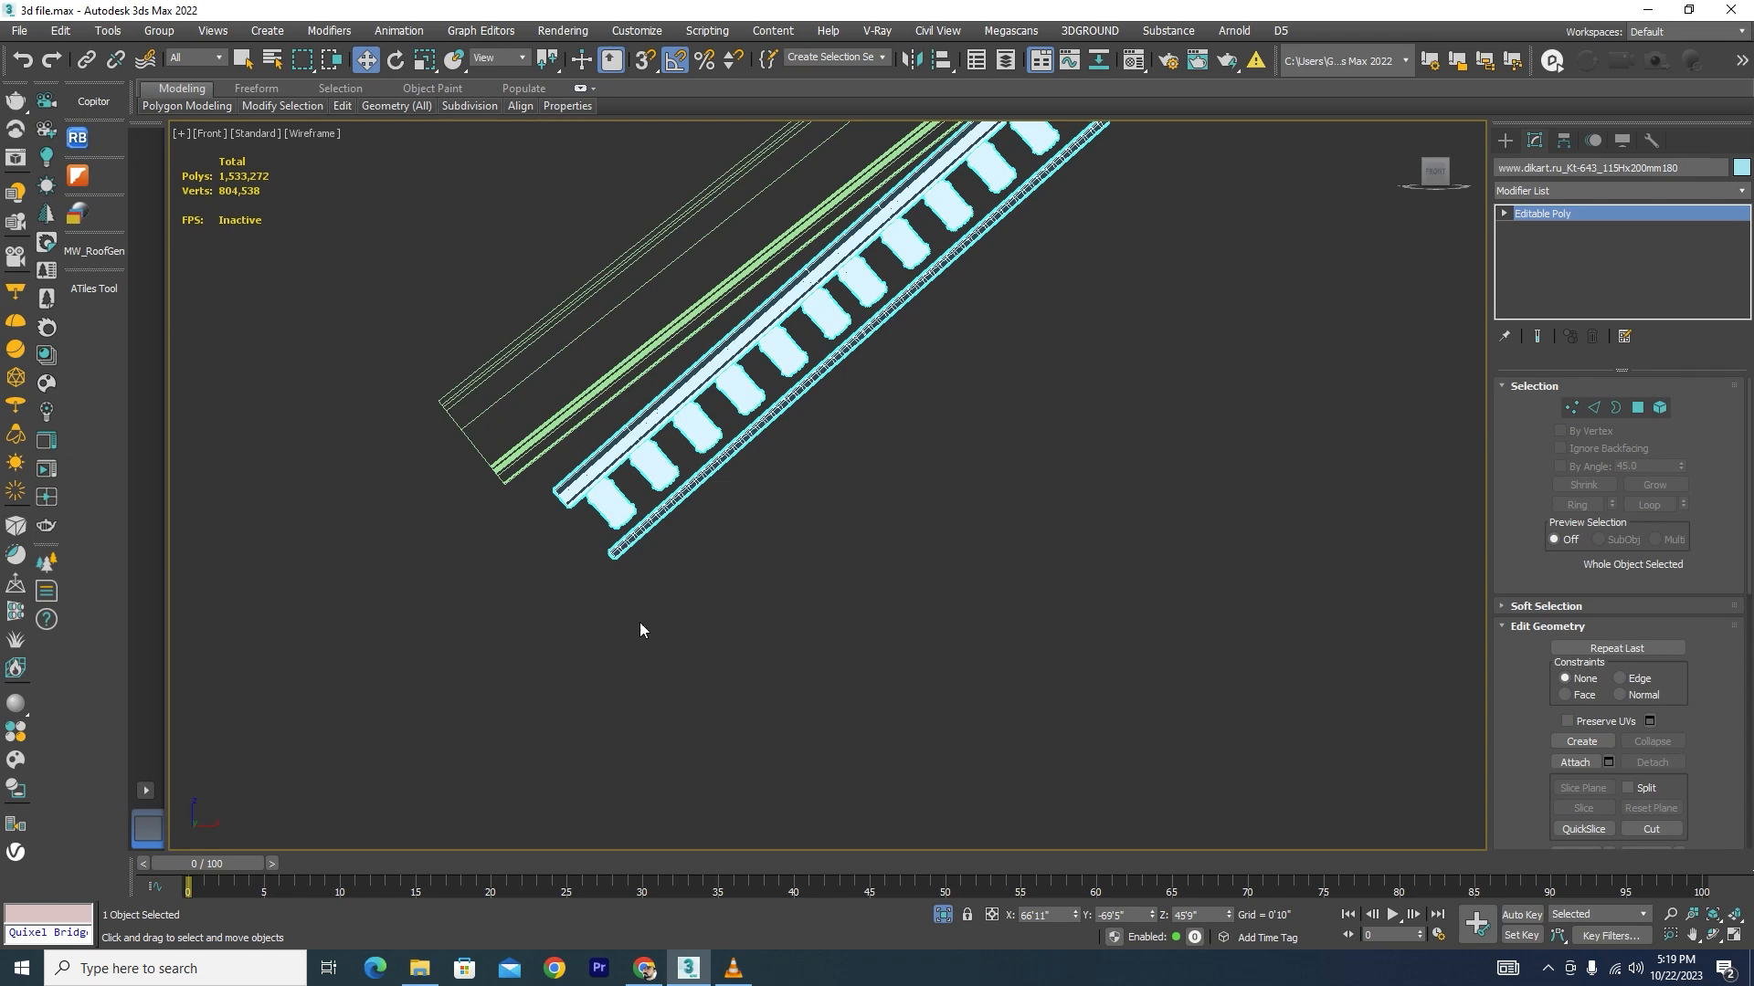
{"action": "scroll", "coordinate": [641, 629], "scroll_direction": "down", "scroll_amount": 6}
{"action": "left_click_drag", "start_coordinate": [1098, 301], "coordinate": [1065, 298]}
{"action": "scroll", "coordinate": [1012, 356], "scroll_direction": "up", "scroll_amount": 3}
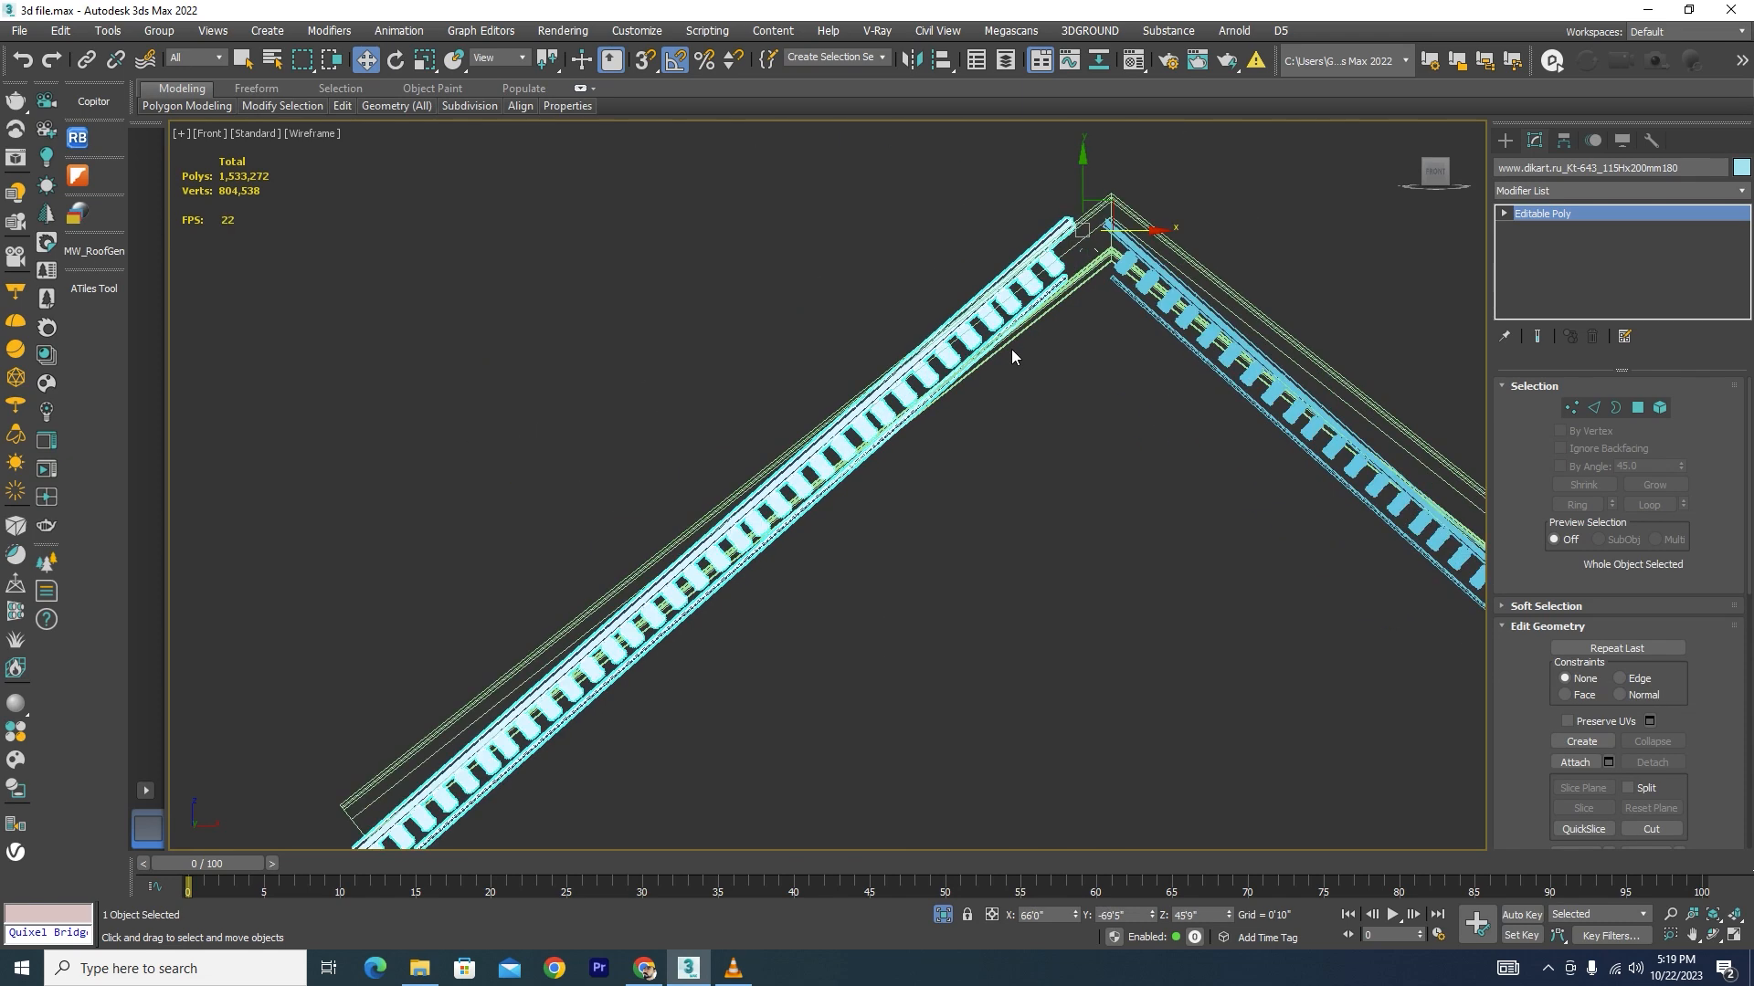
Step: Rotate the left dentil moulding to about -37.96 degrees so it runs parallel to the left arm of the swept moulding
{"action": "key", "text": "e"}
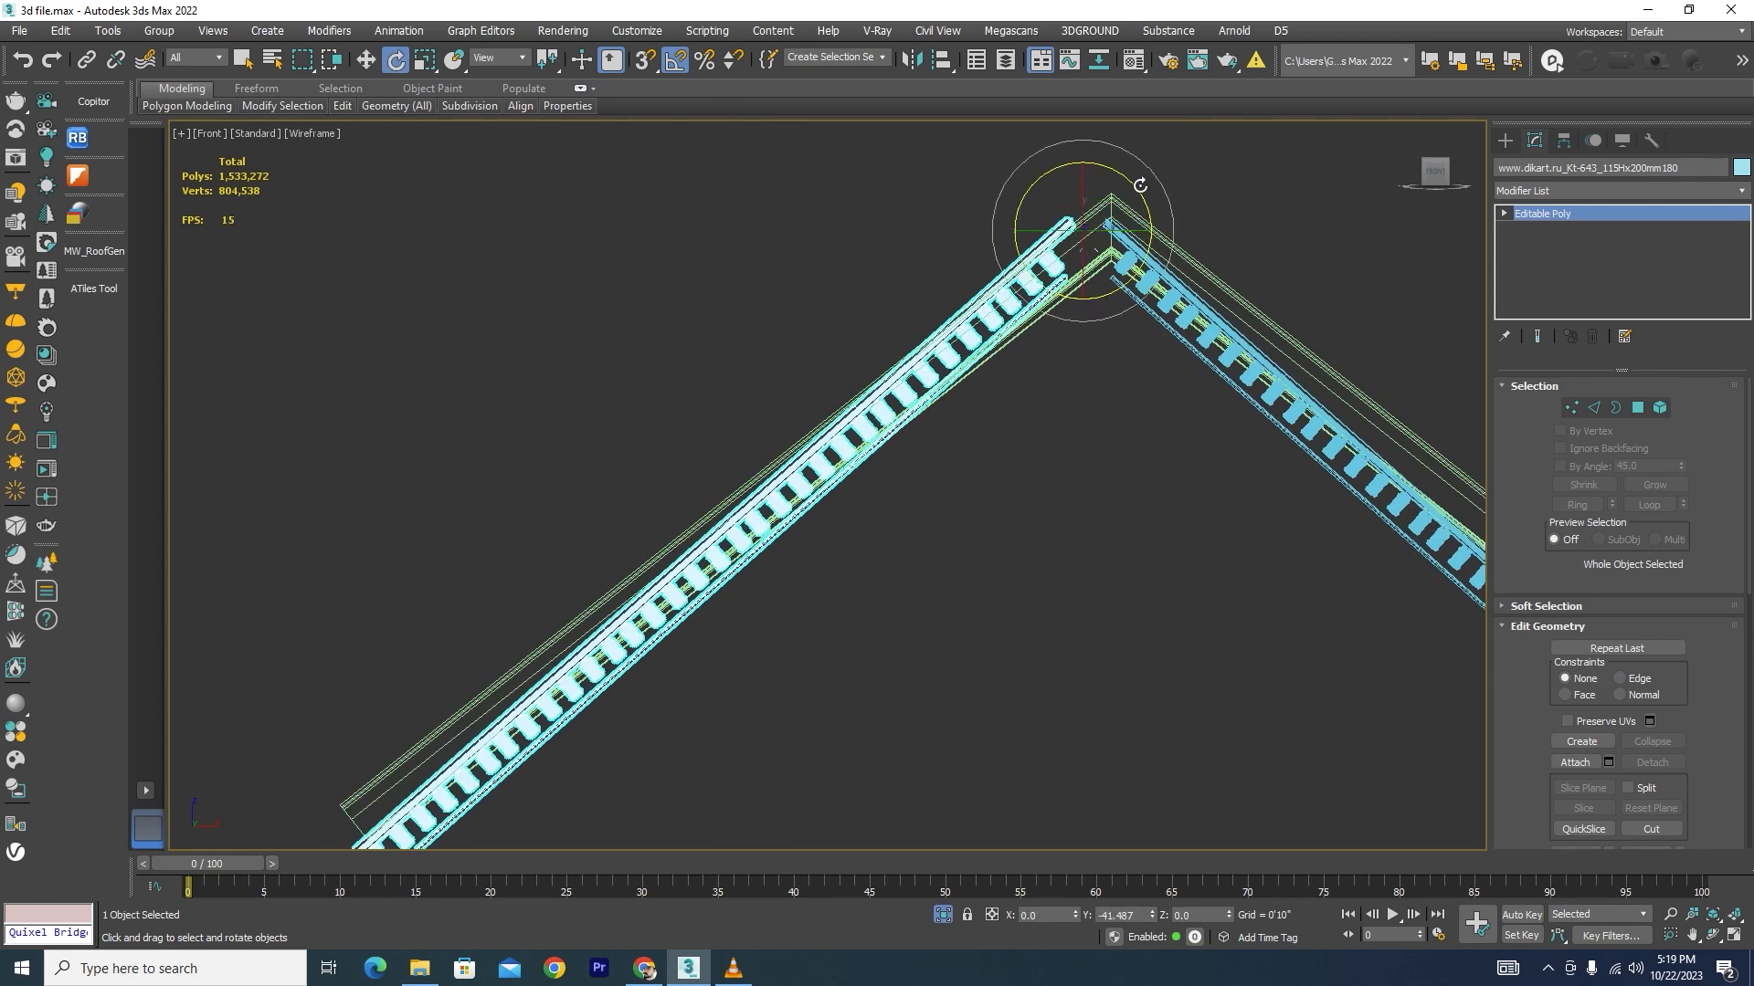
{"action": "left_click_drag", "start_coordinate": [1143, 186], "coordinate": [1145, 188]}
{"action": "key", "text": "ctrl+z"}
{"action": "left_click_drag", "start_coordinate": [1127, 175], "coordinate": [1133, 177]}
{"action": "right_click", "coordinate": [1133, 175]}
{"action": "left_click_drag", "start_coordinate": [1128, 175], "coordinate": [1146, 233]}
{"action": "key", "text": "w"}
{"action": "scroll", "coordinate": [791, 544], "scroll_direction": "up", "scroll_amount": 10}
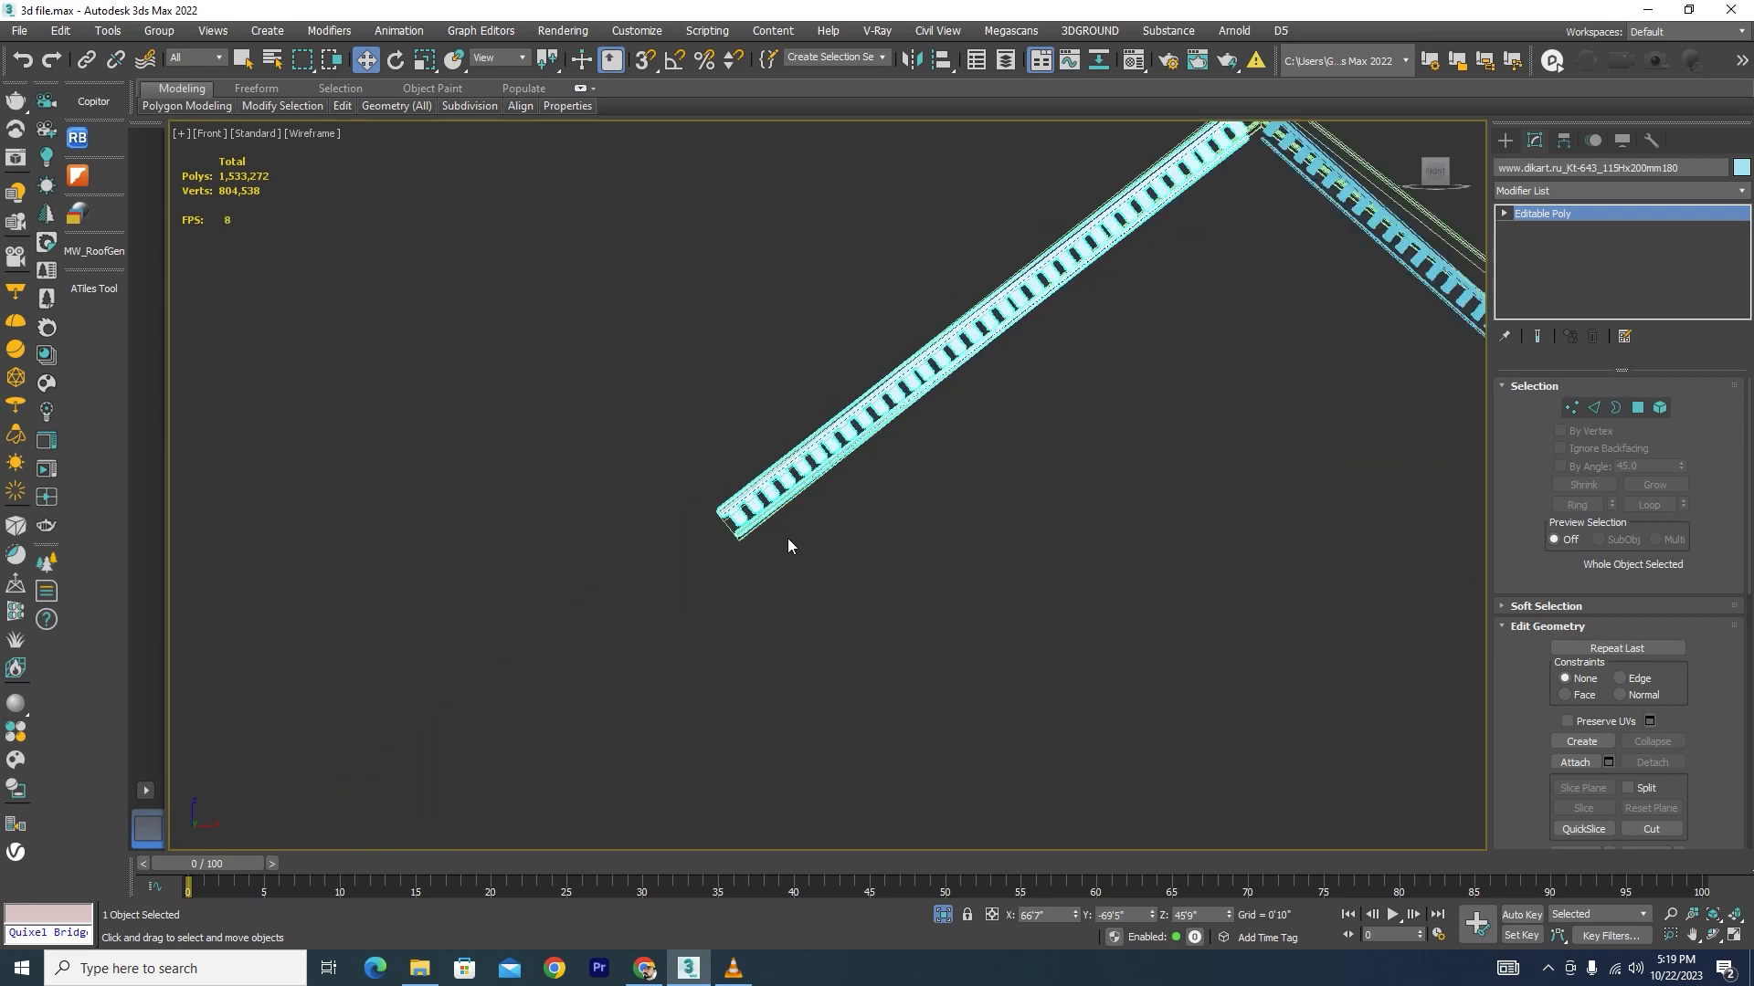
Step: Examine how the left dentil moulding sits on the swept moulding at its lower end, in shaded and wireframe display
{"action": "key", "text": "F3"}
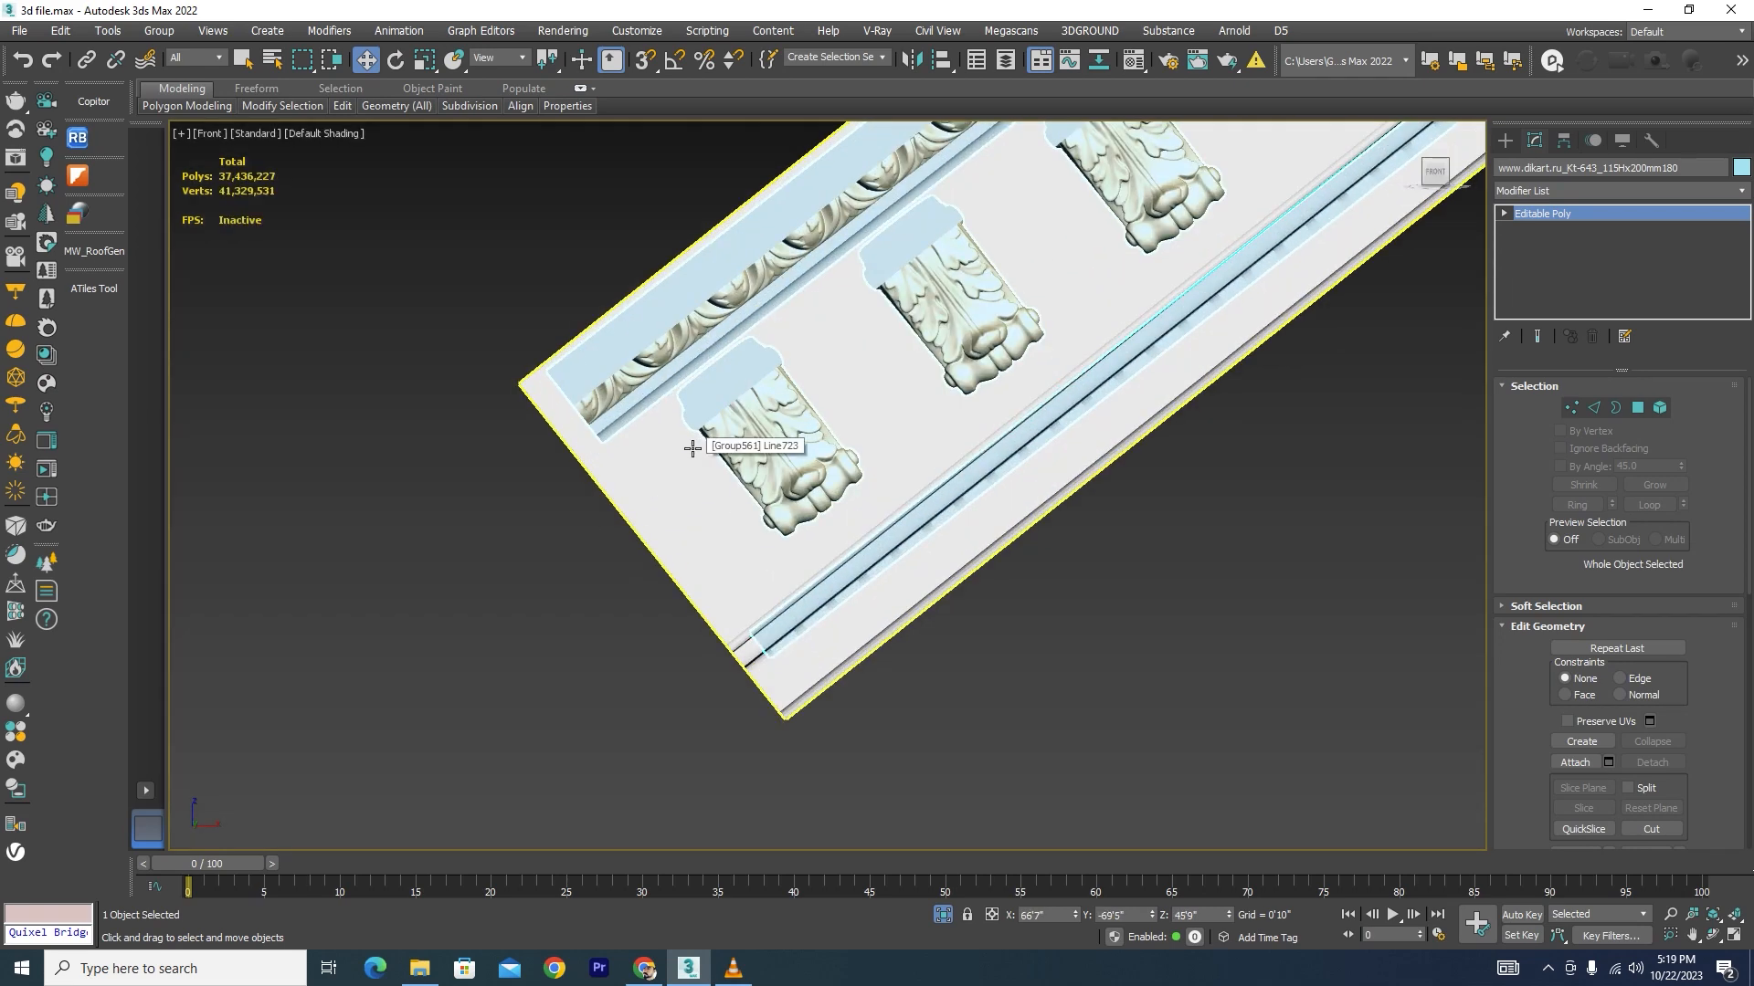
{"action": "key", "text": "F3"}
{"action": "scroll", "coordinate": [693, 448], "scroll_direction": "down", "scroll_amount": 10}
{"action": "middle_click_drag", "start_coordinate": [687, 543], "coordinate": [518, 534], "text": "alt"}
{"action": "scroll", "coordinate": [518, 534], "scroll_direction": "down", "scroll_amount": 8}
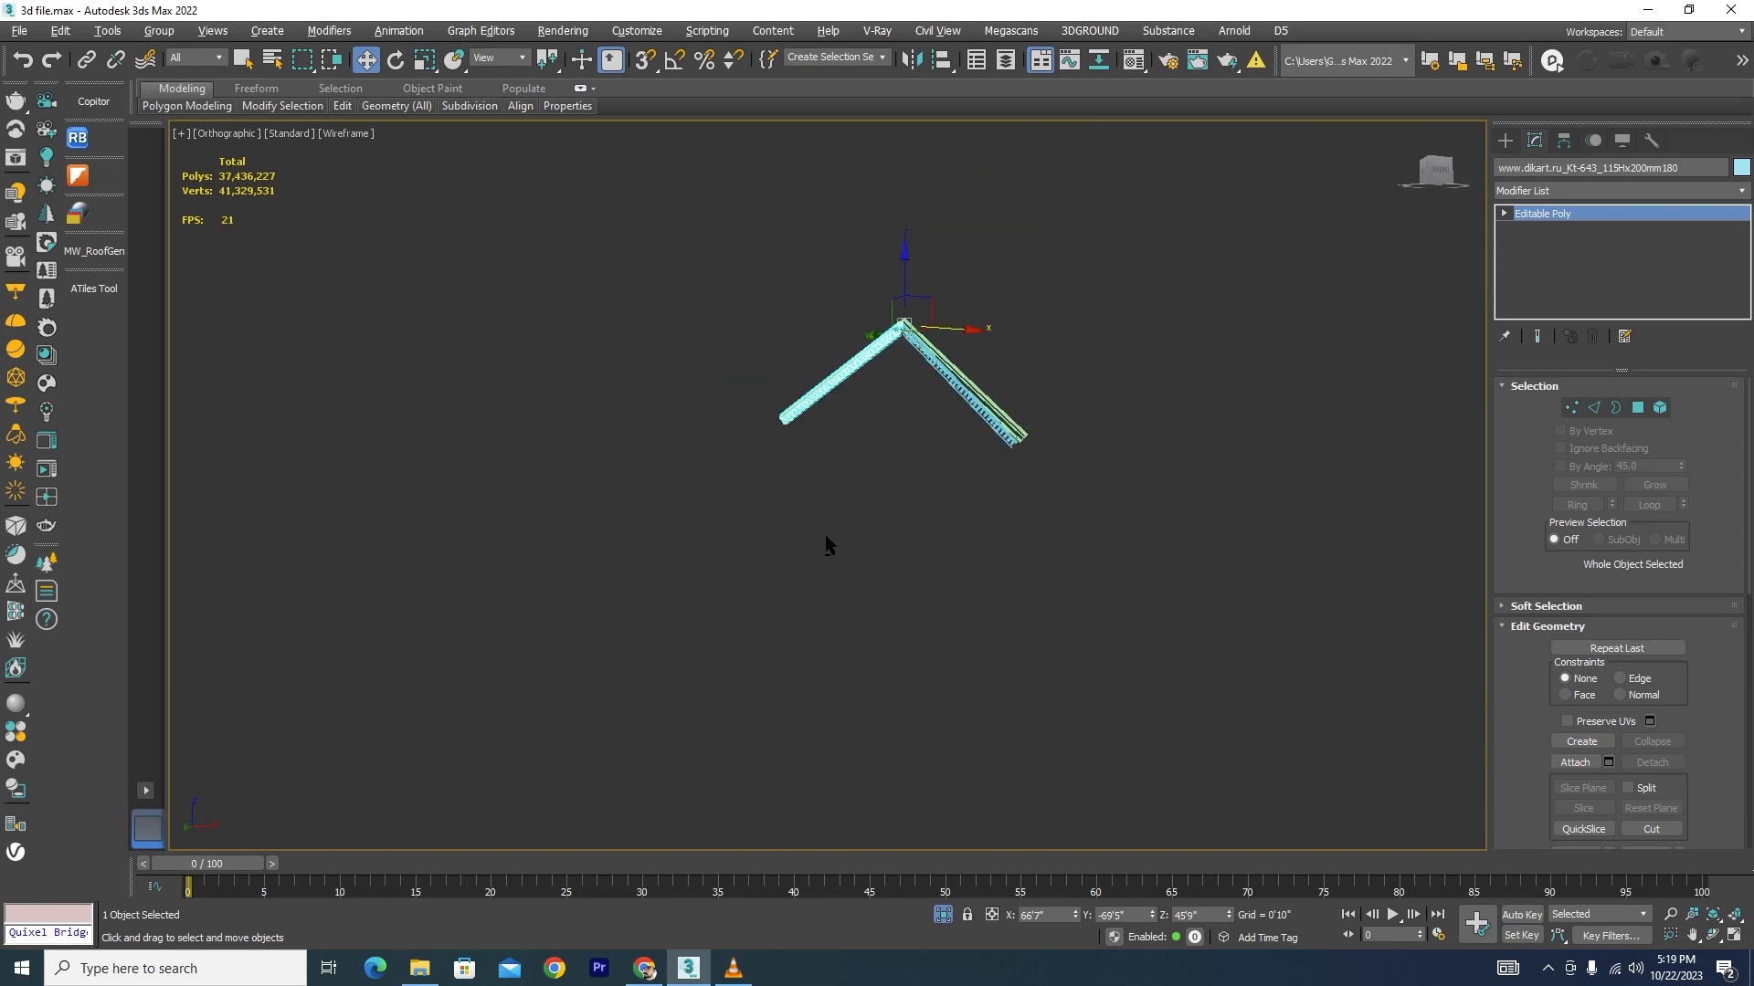
{"action": "mouse_move", "coordinate": [825, 544]}
{"action": "middle_mouse_down", "text": "alt"}
{"action": "mouse_move", "coordinate": [873, 490]}
{"action": "mouse_move", "coordinate": [944, 521]}
{"action": "middle_mouse_up", "text": "alt"}
{"action": "key", "text": "F3"}
{"action": "scroll", "coordinate": [812, 454], "scroll_direction": "up", "scroll_amount": 10}
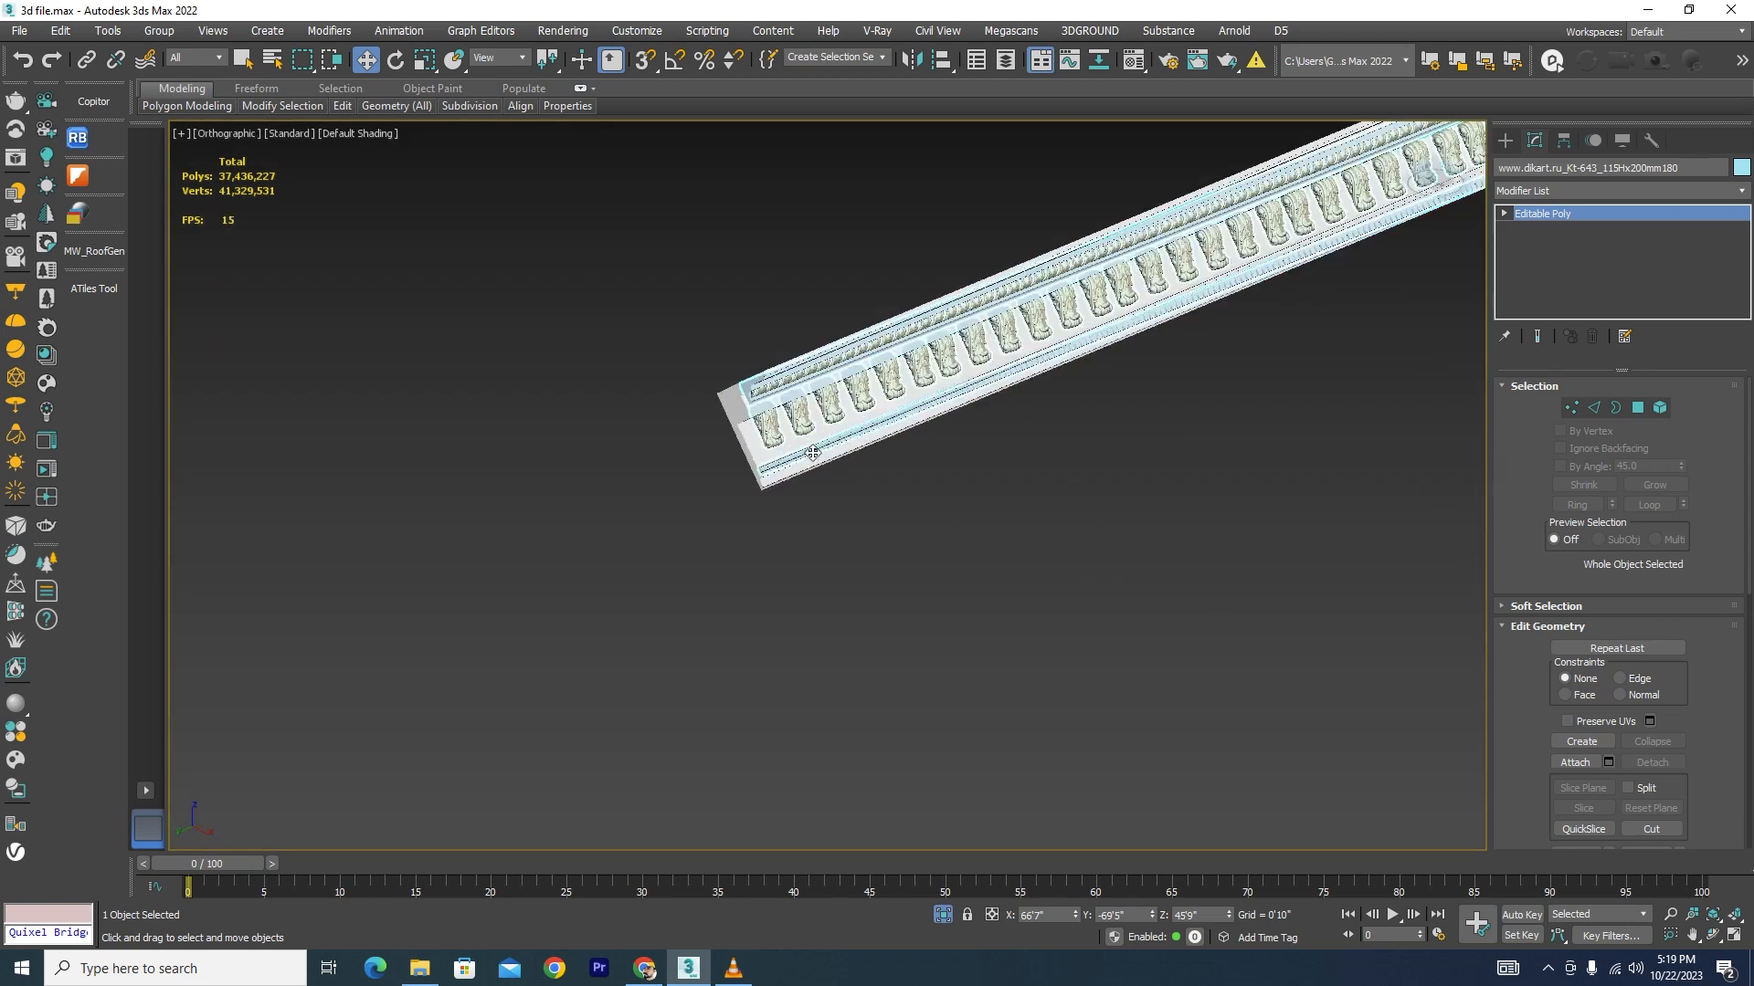
{"action": "scroll", "coordinate": [812, 453], "scroll_direction": "up", "scroll_amount": 8}
{"action": "scroll", "coordinate": [454, 354], "scroll_direction": "down", "scroll_amount": 8}
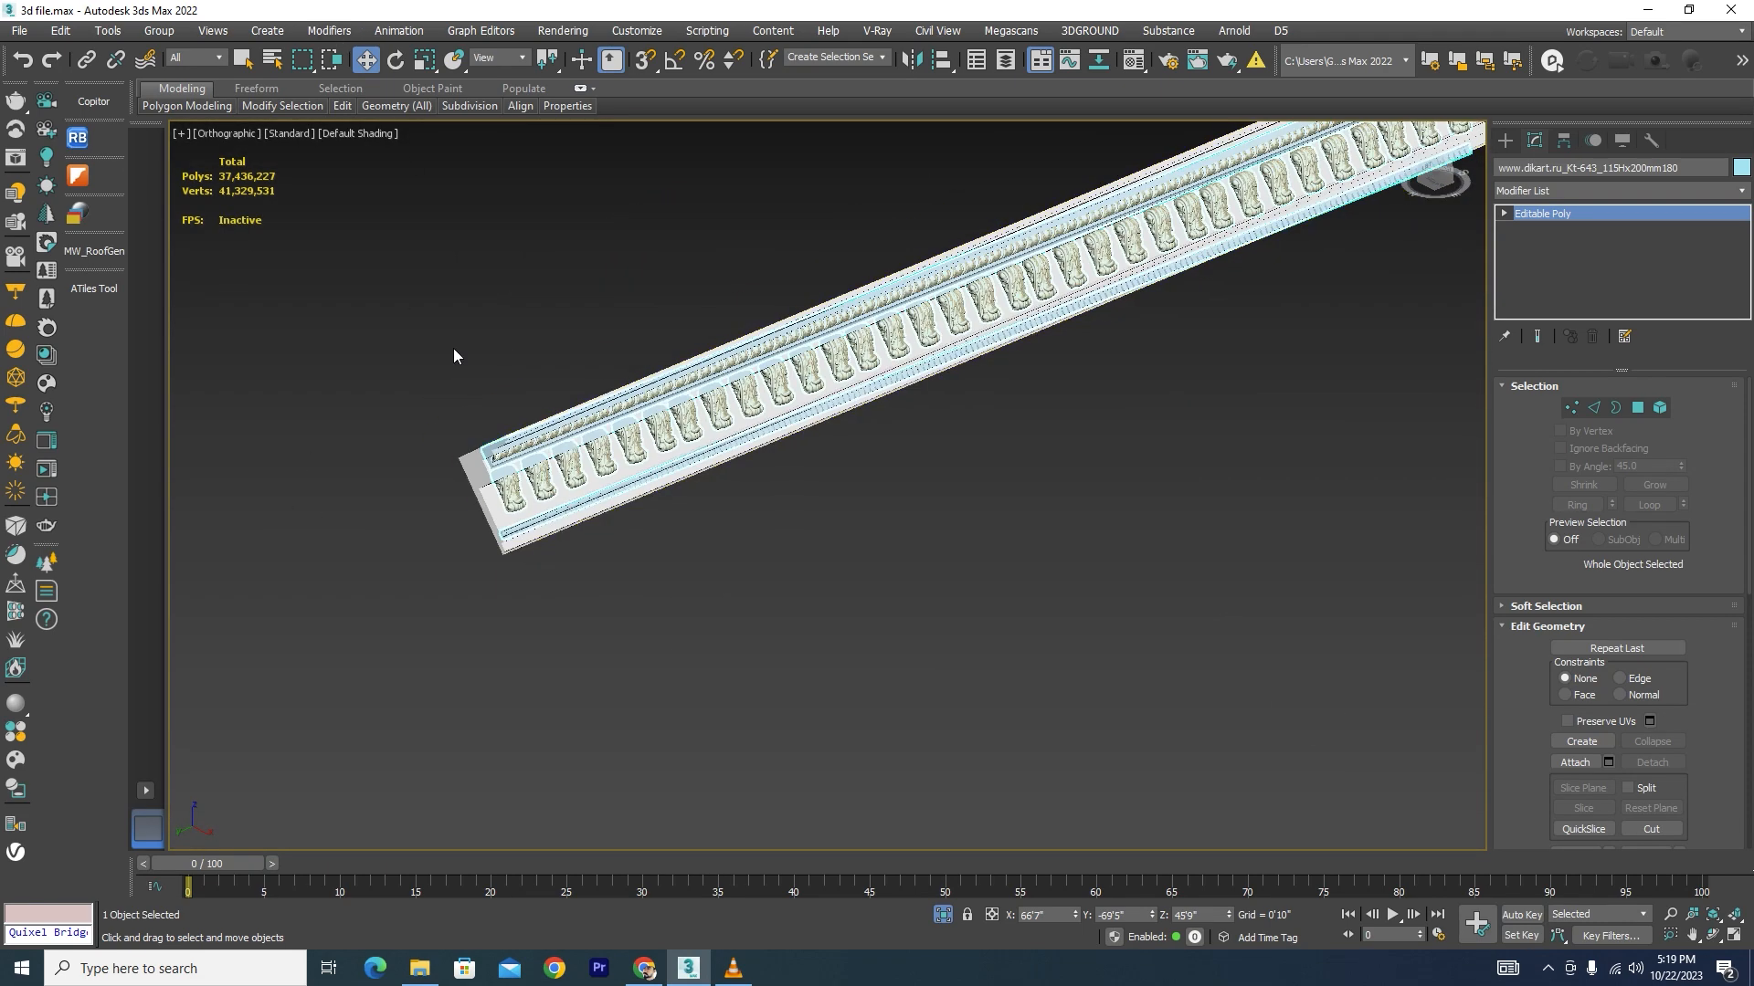
Step: Switch the reference coordinate system to Local and vertex-snap the left dentil moulding's lower end corner to the swept moulding's profile
{"action": "left_click", "coordinate": [519, 58]}
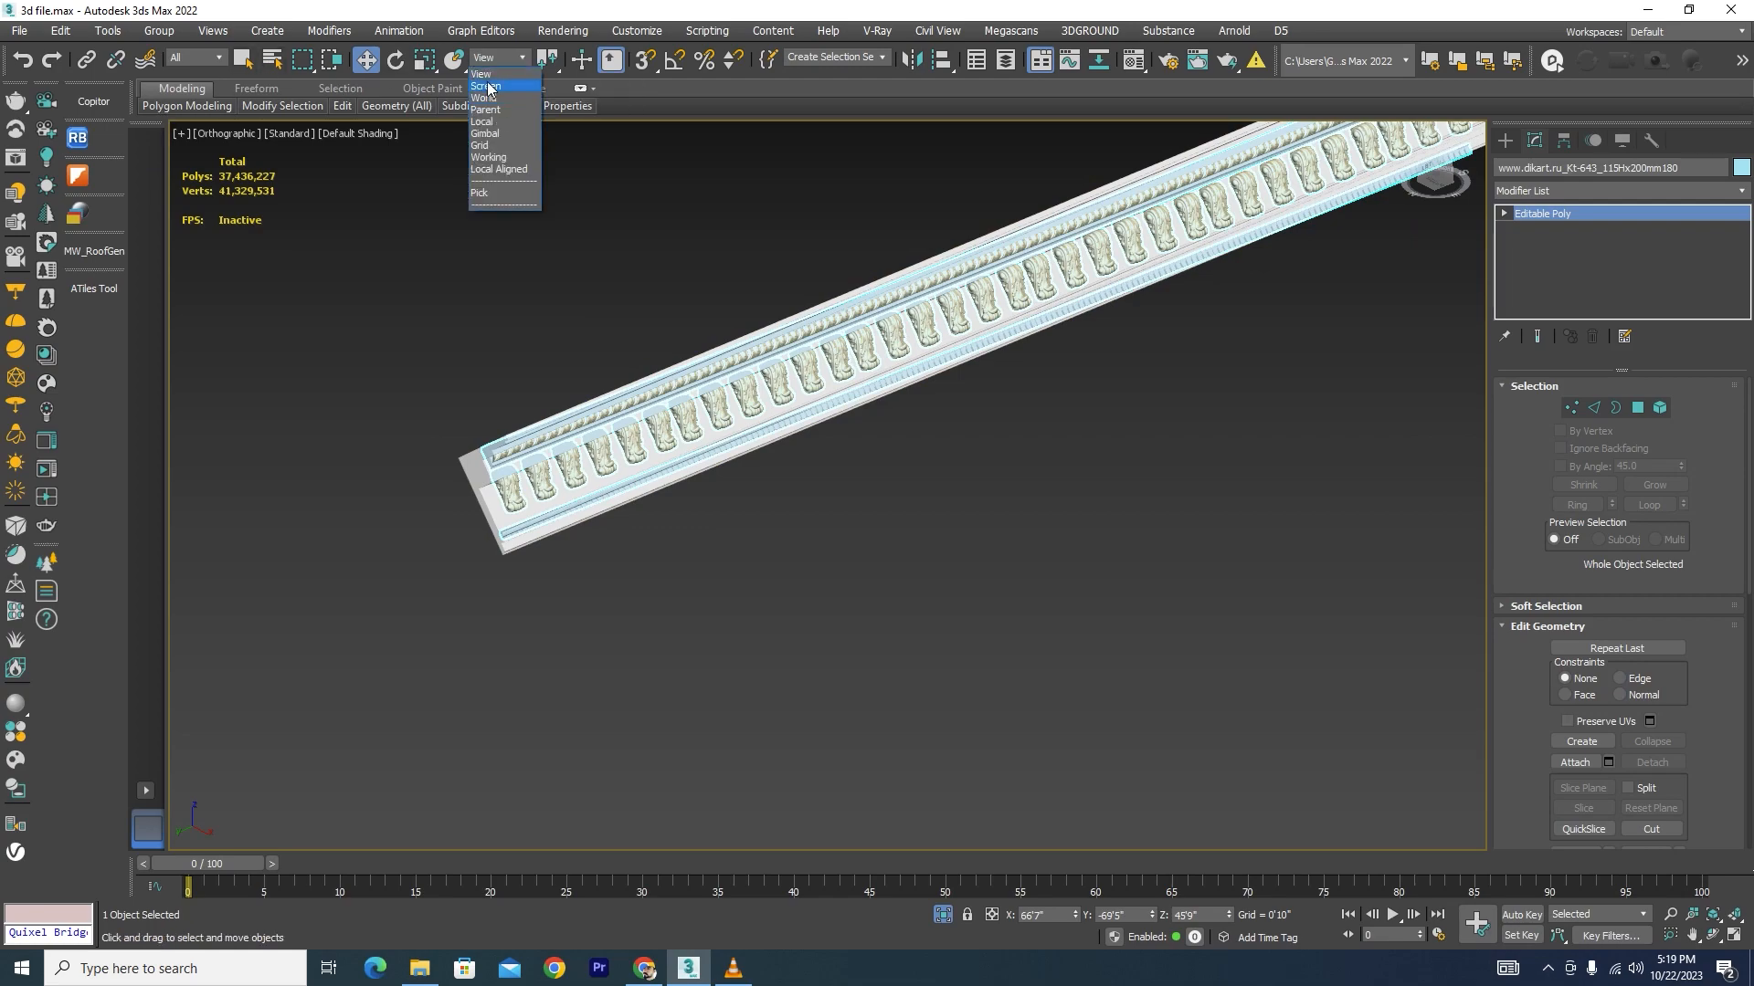
{"action": "left_click", "coordinate": [487, 124]}
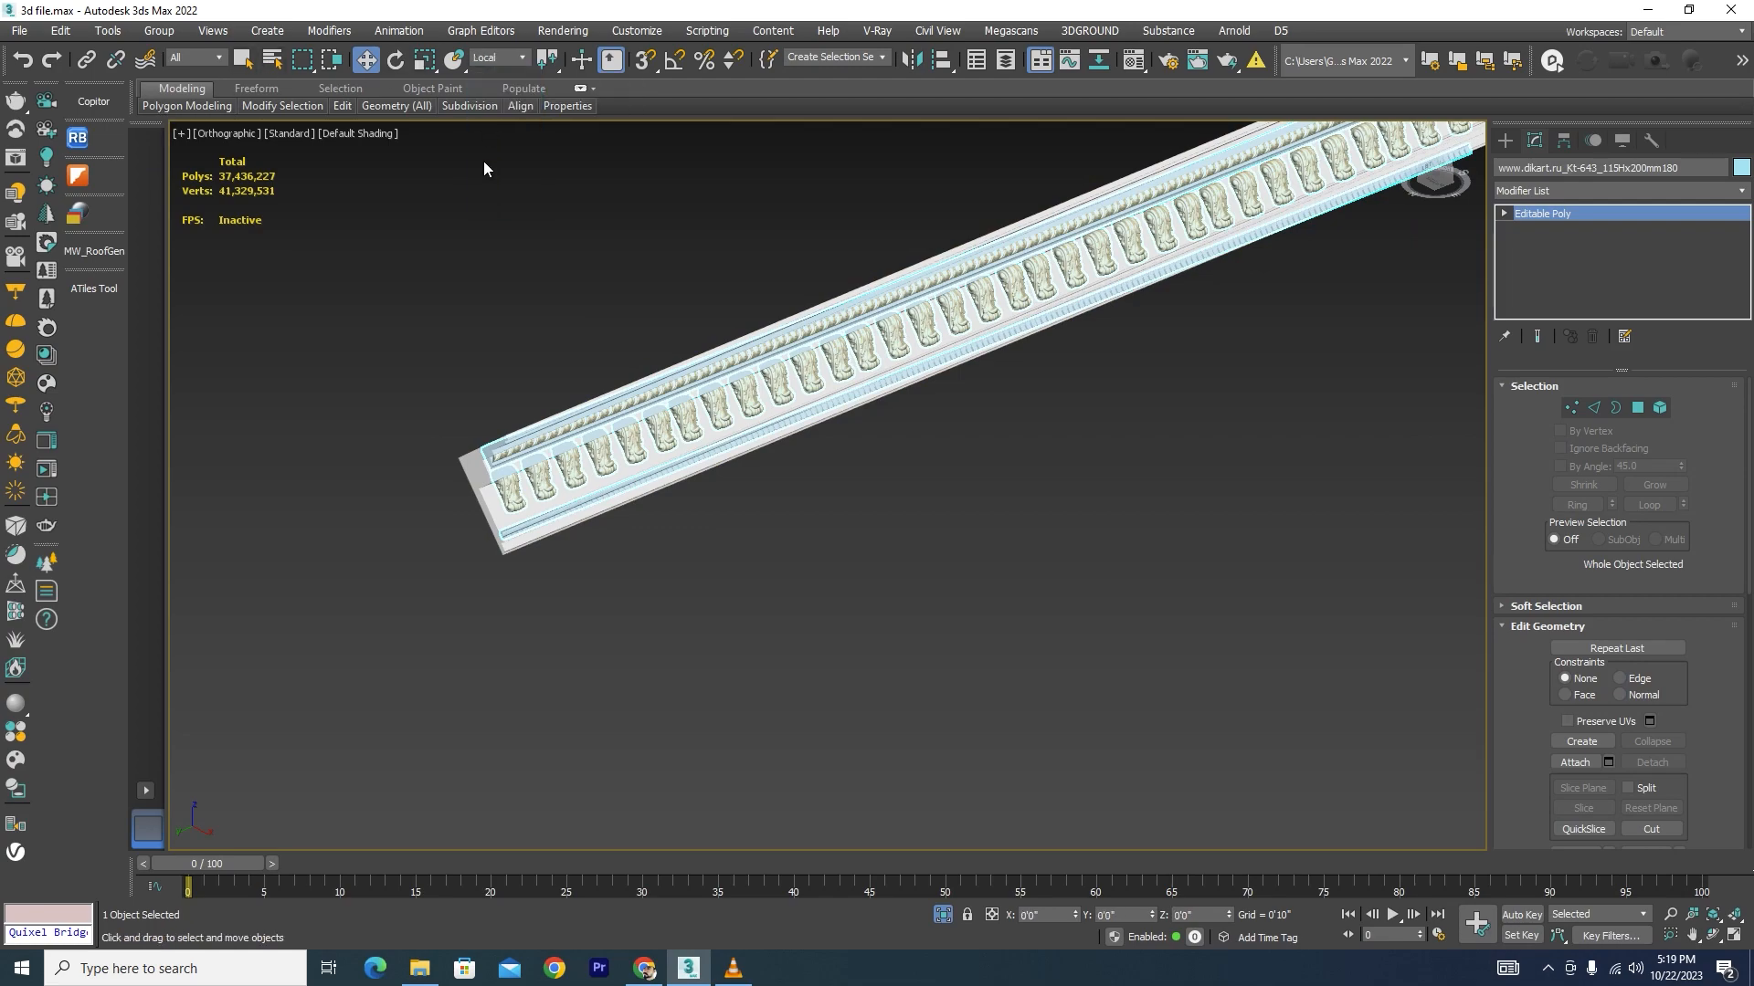
{"action": "scroll", "coordinate": [509, 497], "scroll_direction": "up", "scroll_amount": 5}
{"action": "key", "text": "F3"}
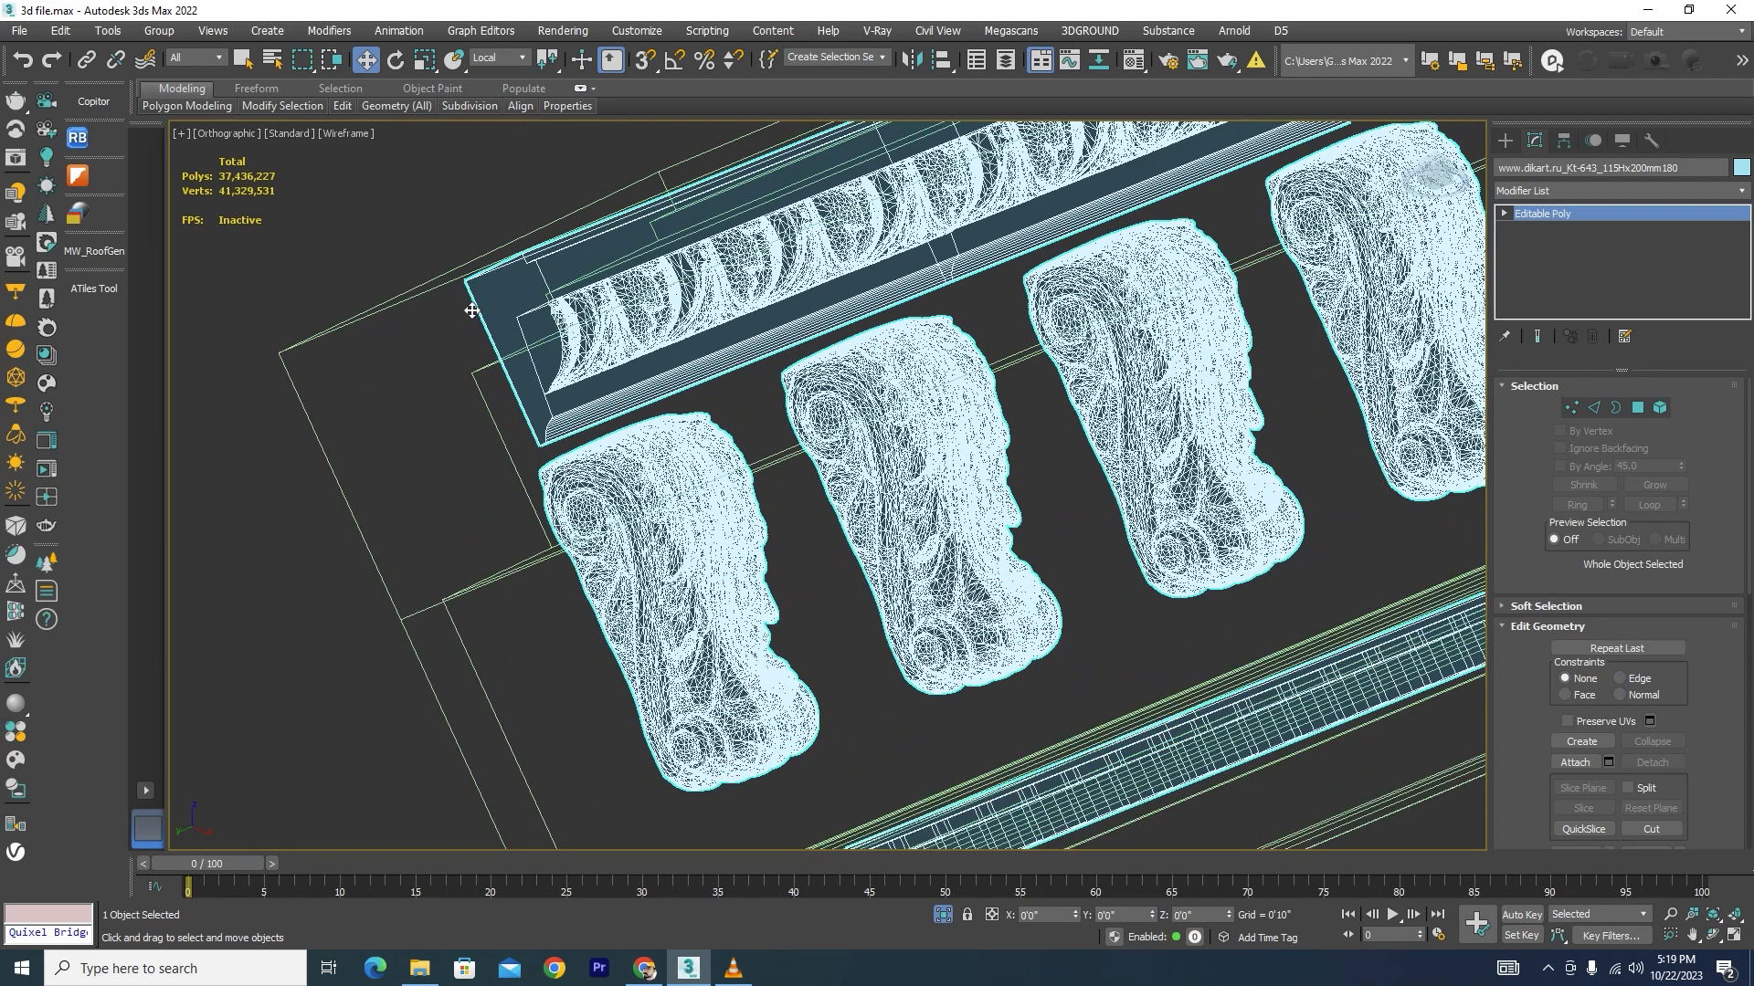
{"action": "left_click_drag", "start_coordinate": [476, 313], "coordinate": [475, 372]}
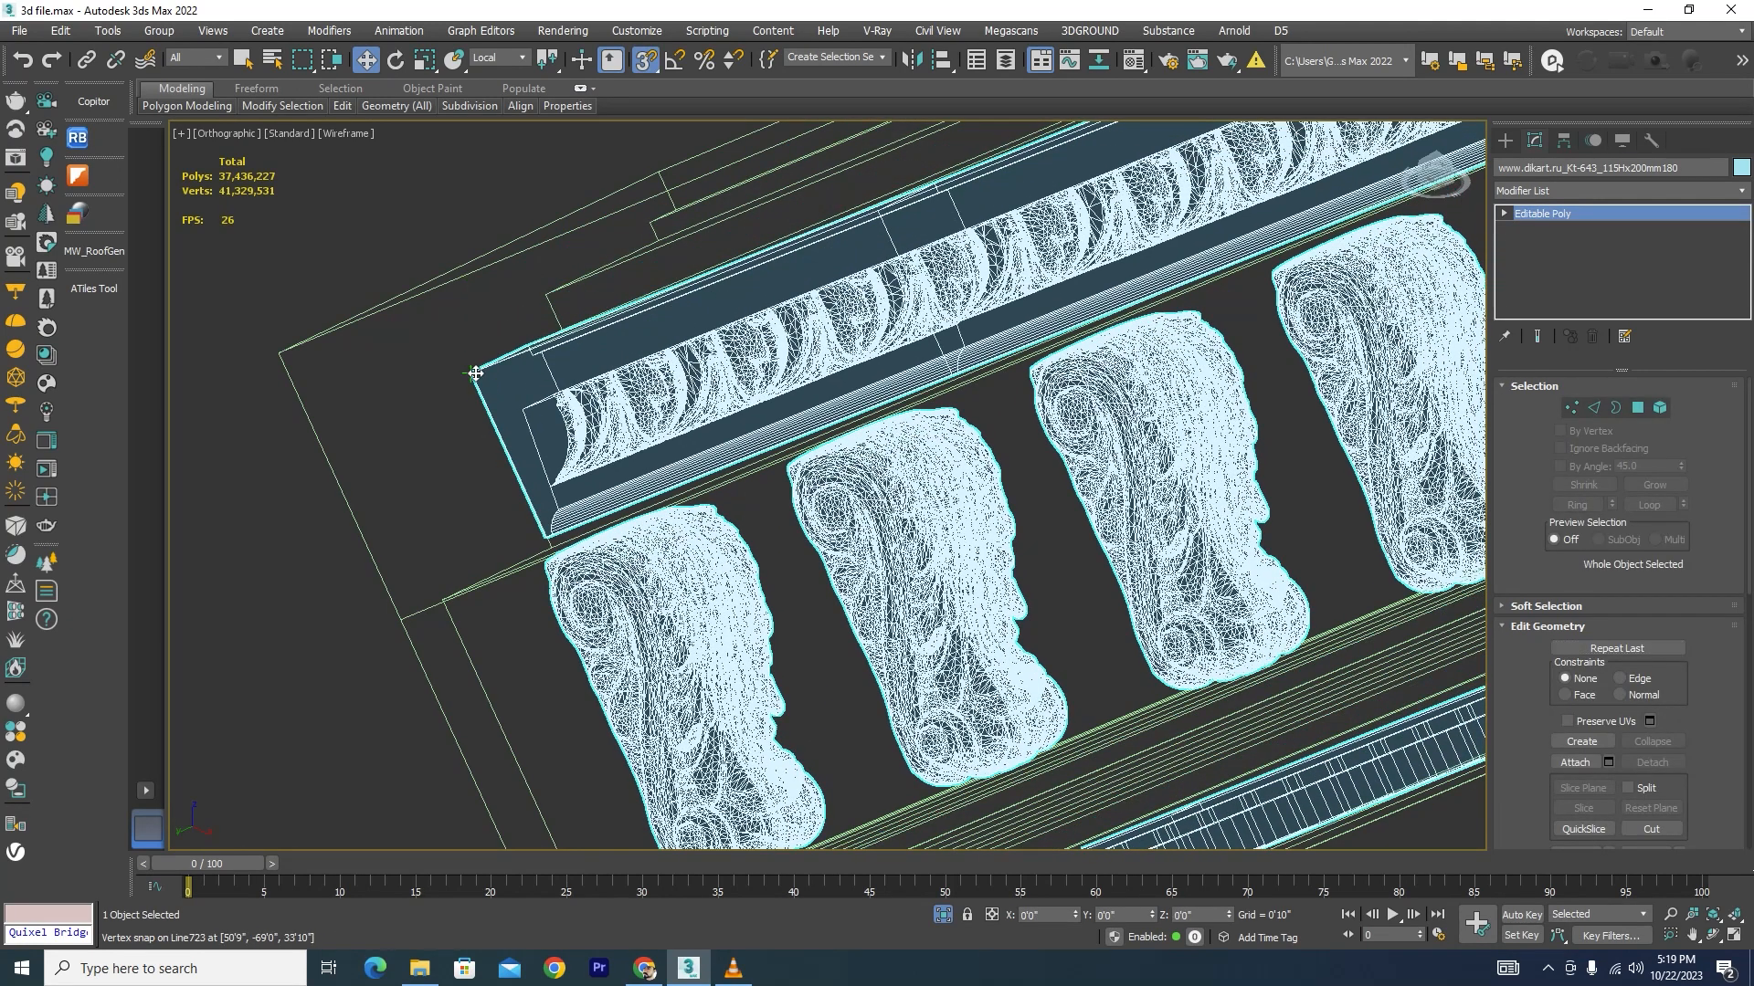
Step: Inspect the snapped left dentil moulding in shaded display at its lower end and at the apex joint
{"action": "key", "text": "F3"}
{"action": "scroll", "coordinate": [642, 593], "scroll_direction": "down", "scroll_amount": 3}
{"action": "scroll", "coordinate": [606, 709], "scroll_direction": "up", "scroll_amount": 6}
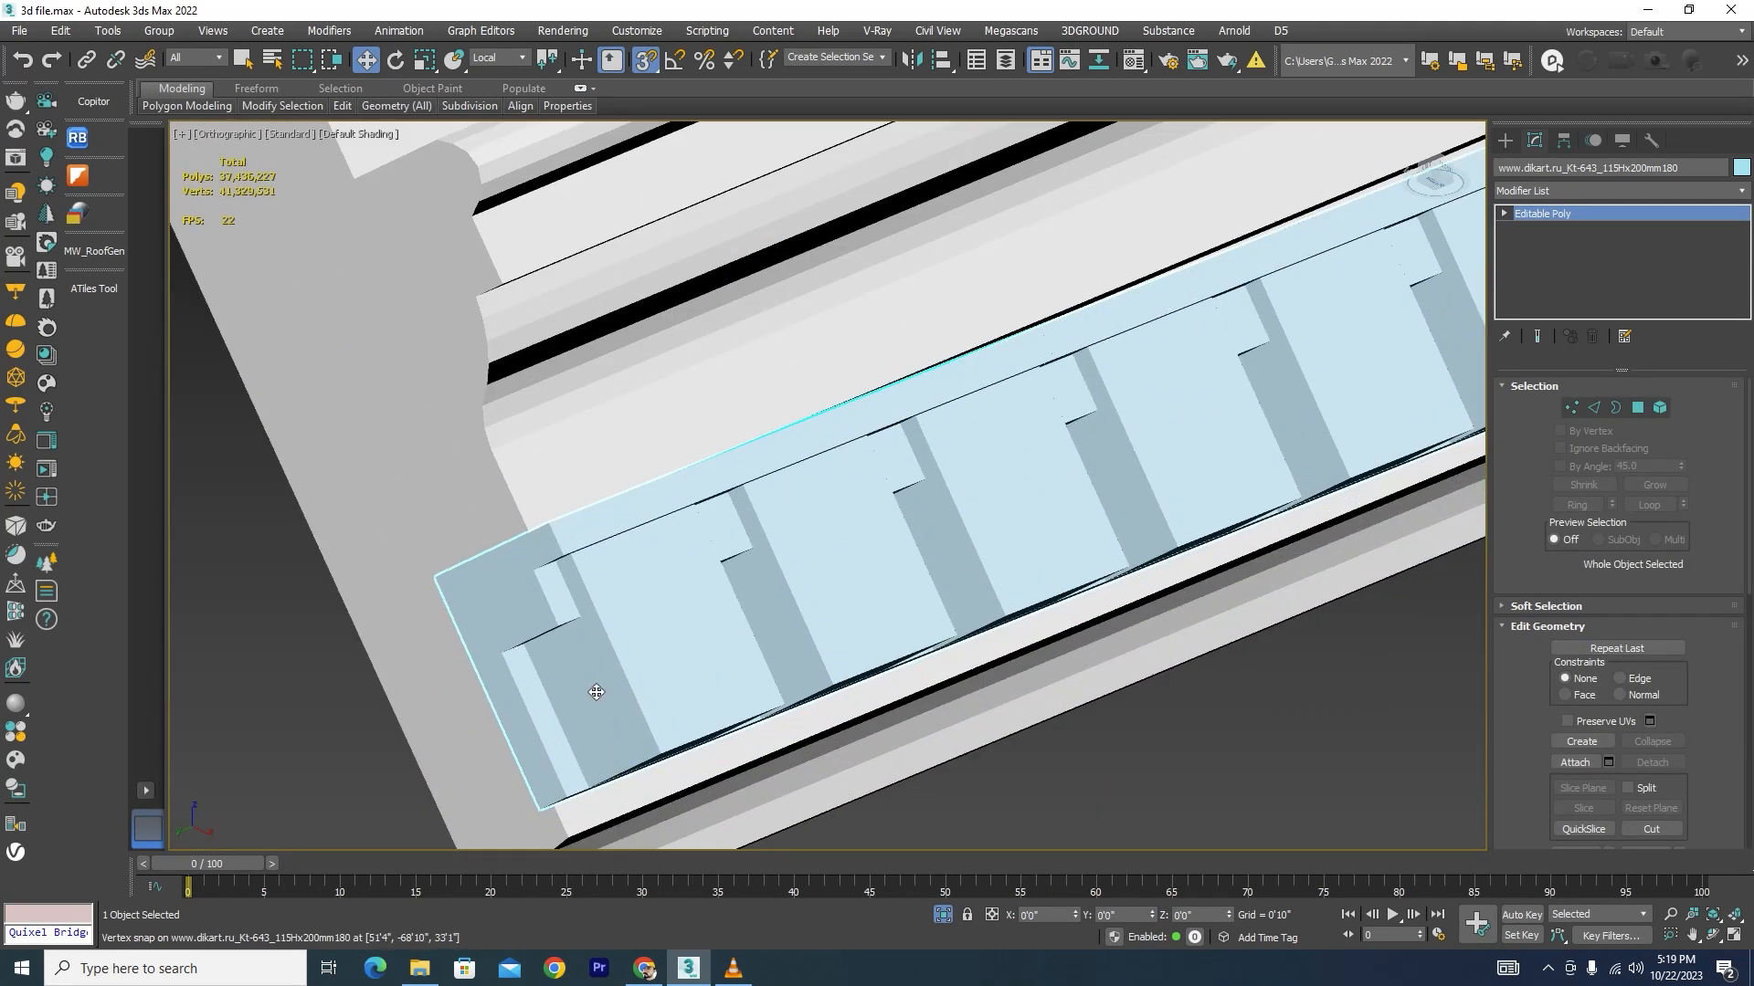
{"action": "scroll", "coordinate": [572, 673], "scroll_direction": "down", "scroll_amount": 10}
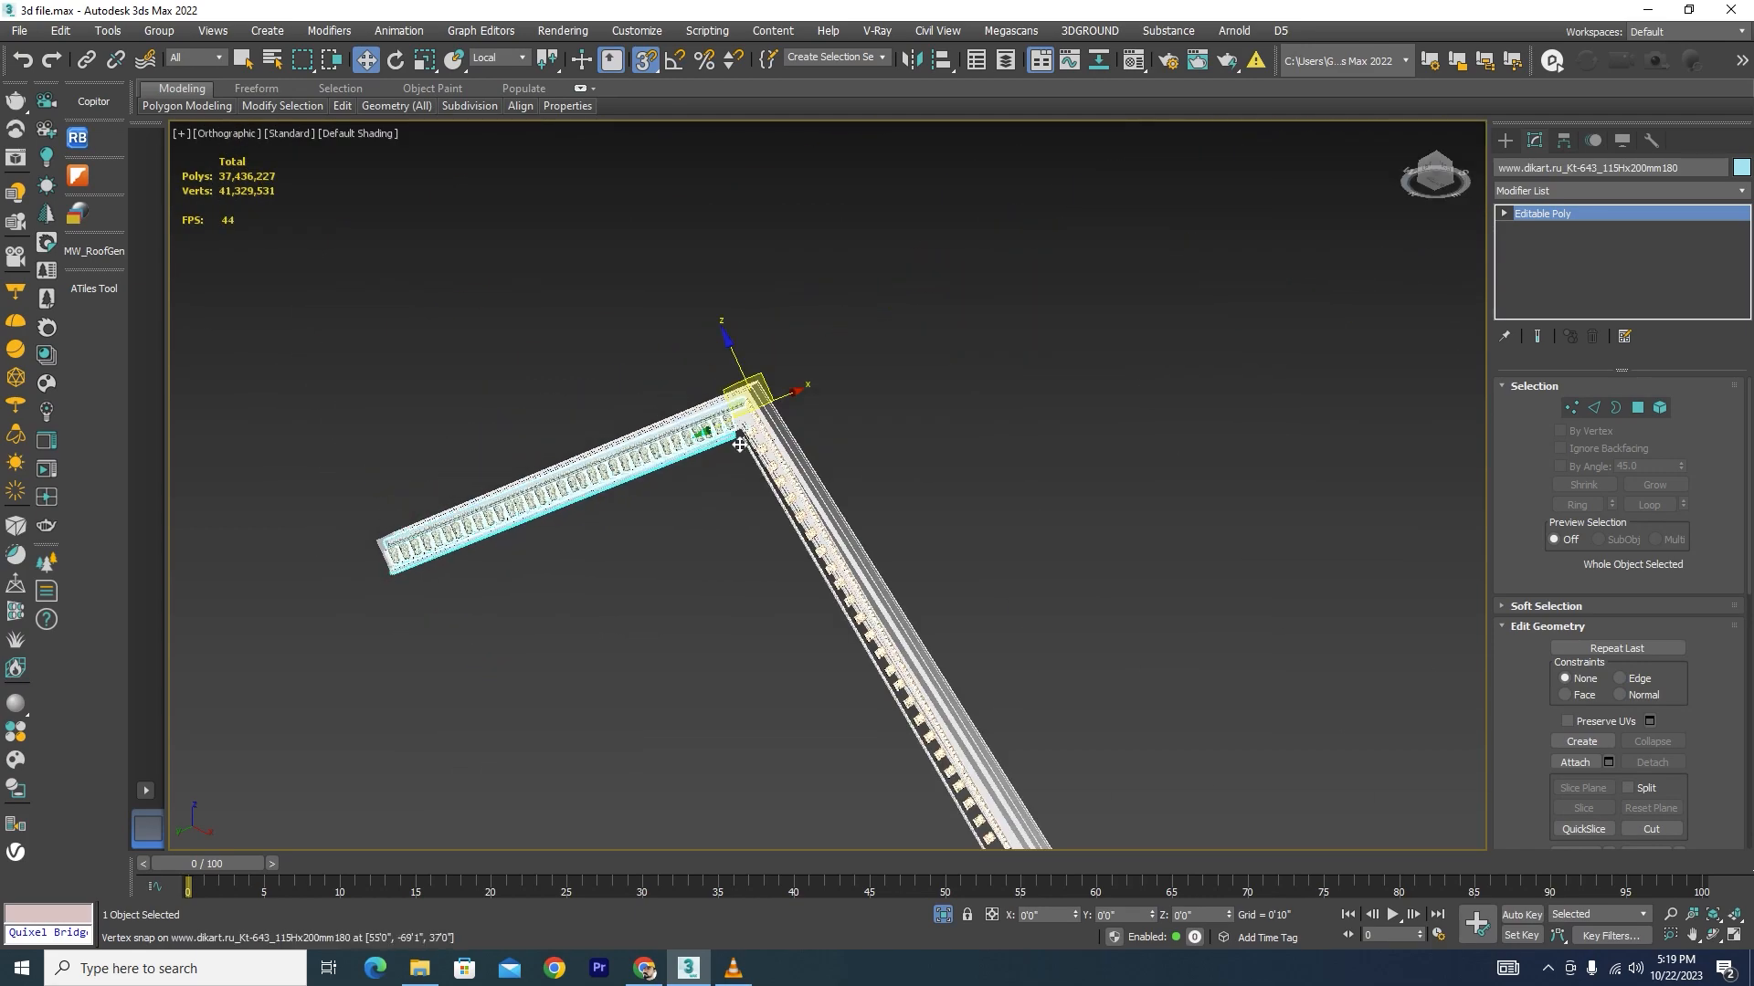
{"action": "scroll", "coordinate": [740, 445], "scroll_direction": "up", "scroll_amount": 8}
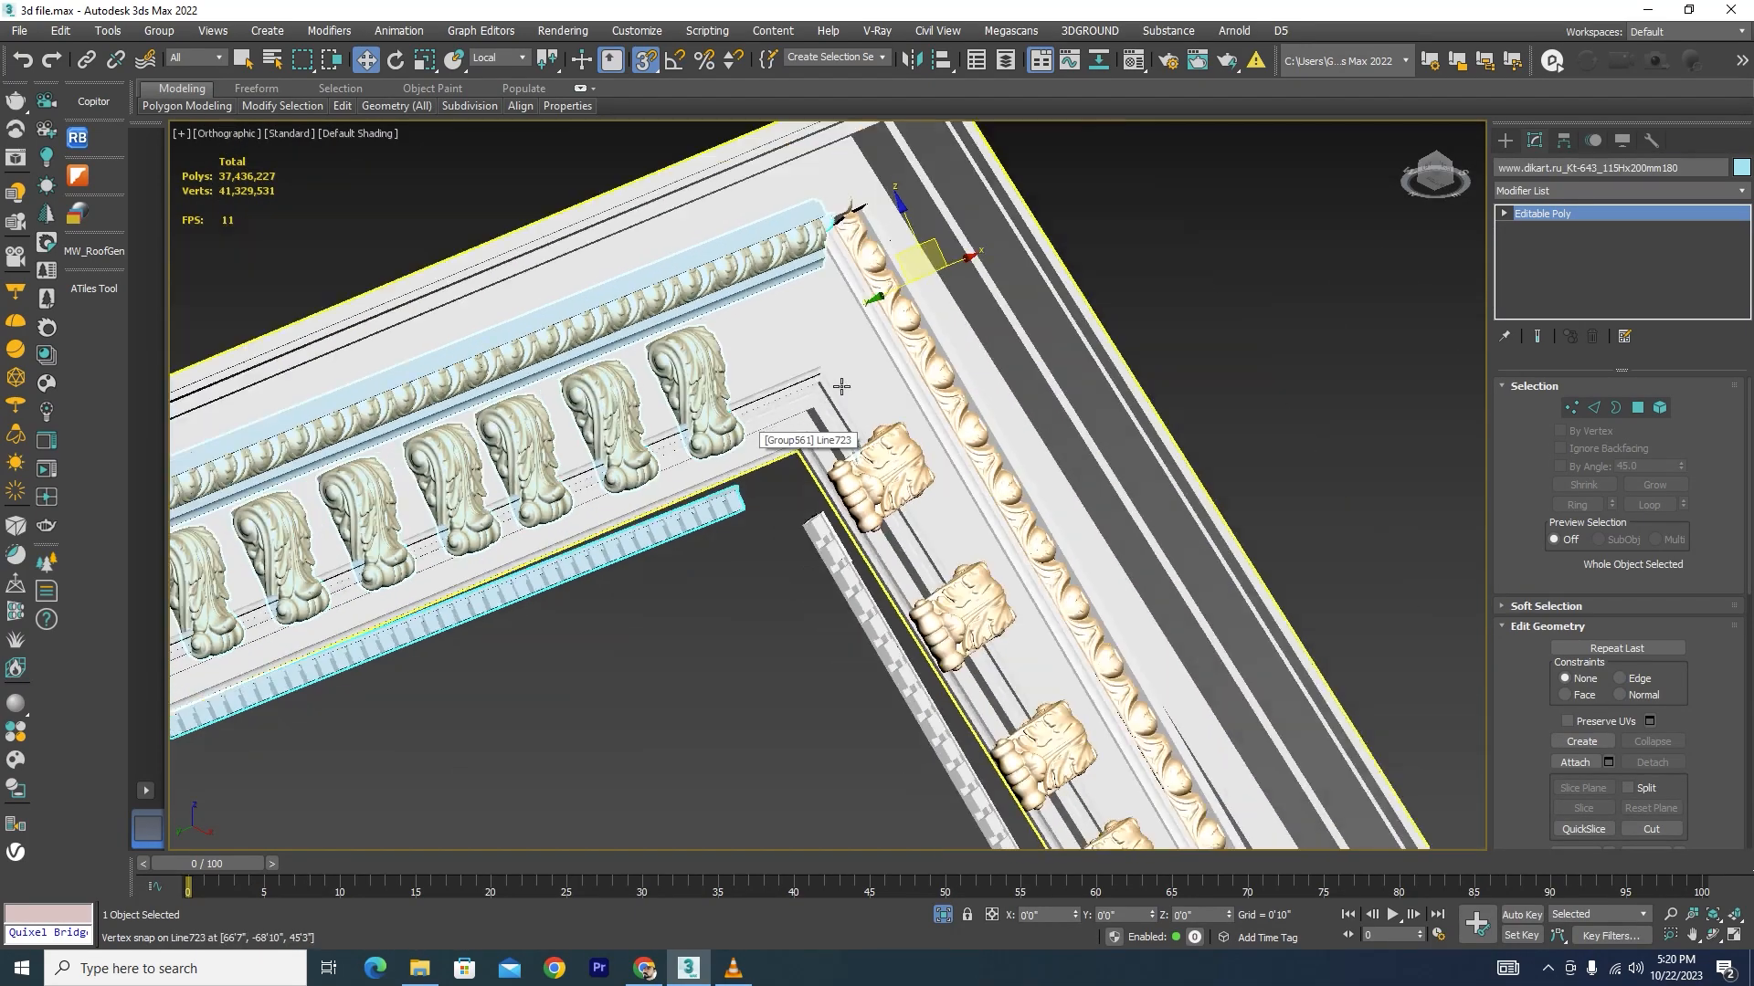
{"action": "scroll", "coordinate": [714, 500], "scroll_direction": "down", "scroll_amount": 5}
Step: Examine the dentil mouldings' alignment with the swept moulding in Top wireframe view, and their spacing around the apex from the front
{"action": "key", "text": "t"}
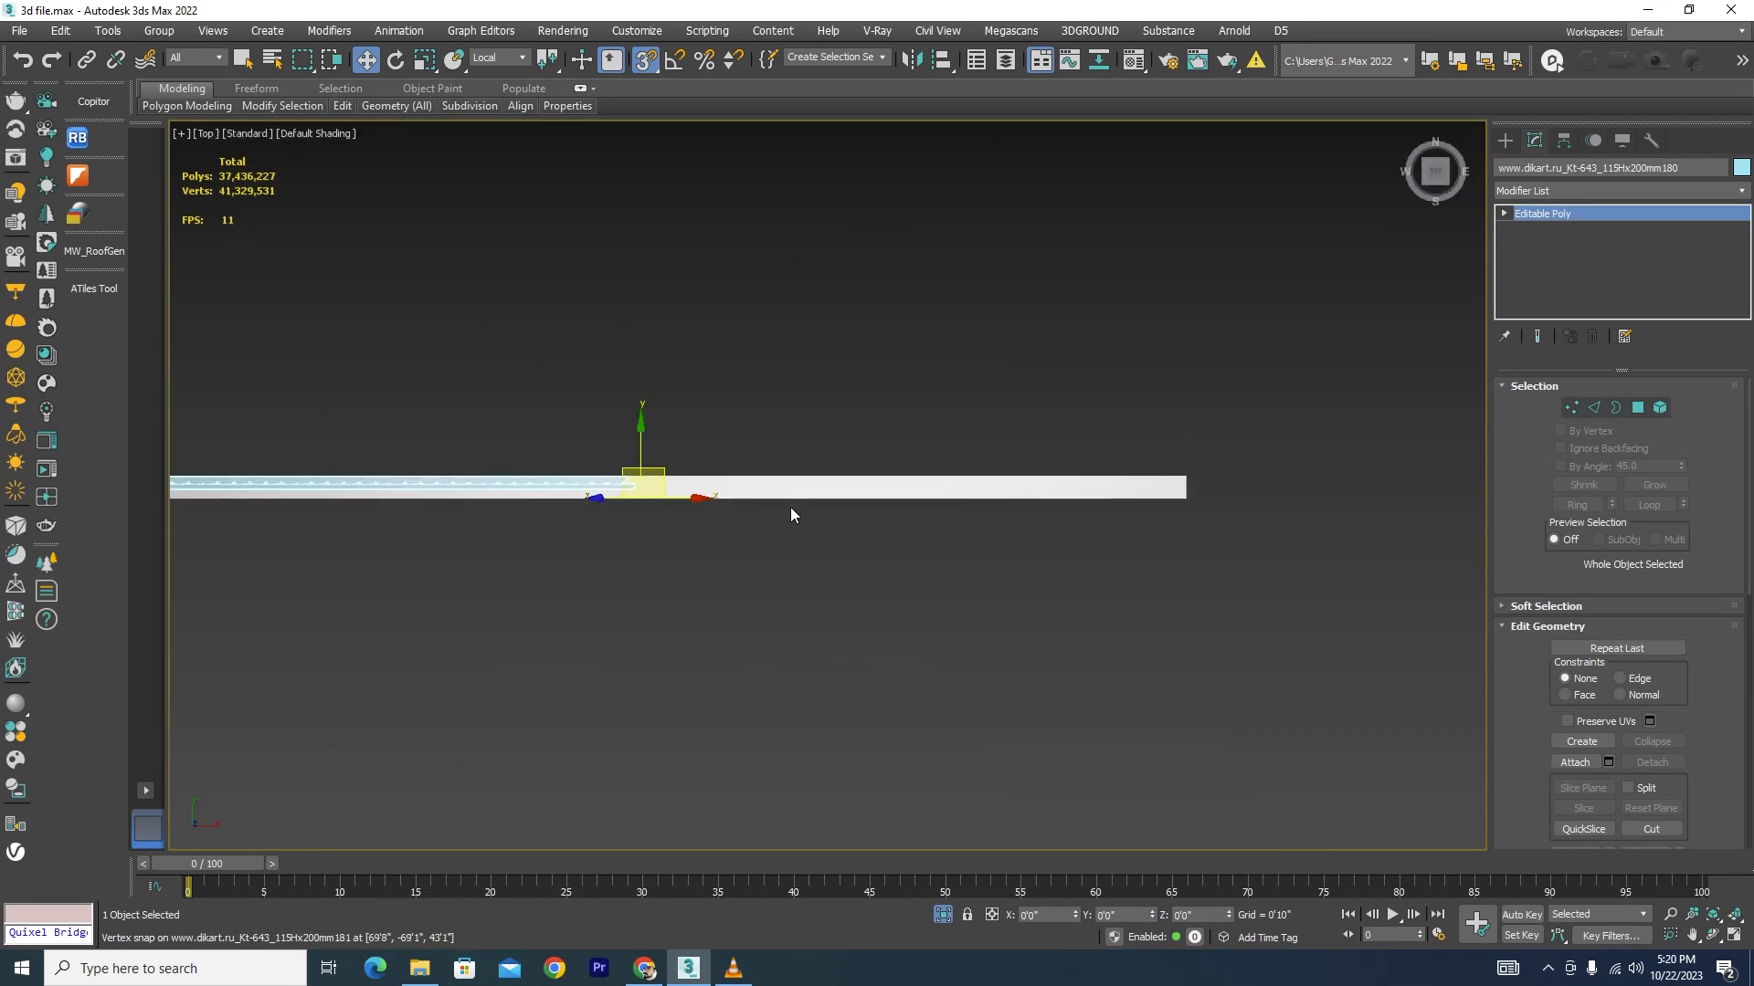
{"action": "scroll", "coordinate": [791, 514], "scroll_direction": "down", "scroll_amount": 3}
{"action": "key", "text": "F3"}
{"action": "scroll", "coordinate": [833, 534], "scroll_direction": "up", "scroll_amount": 5}
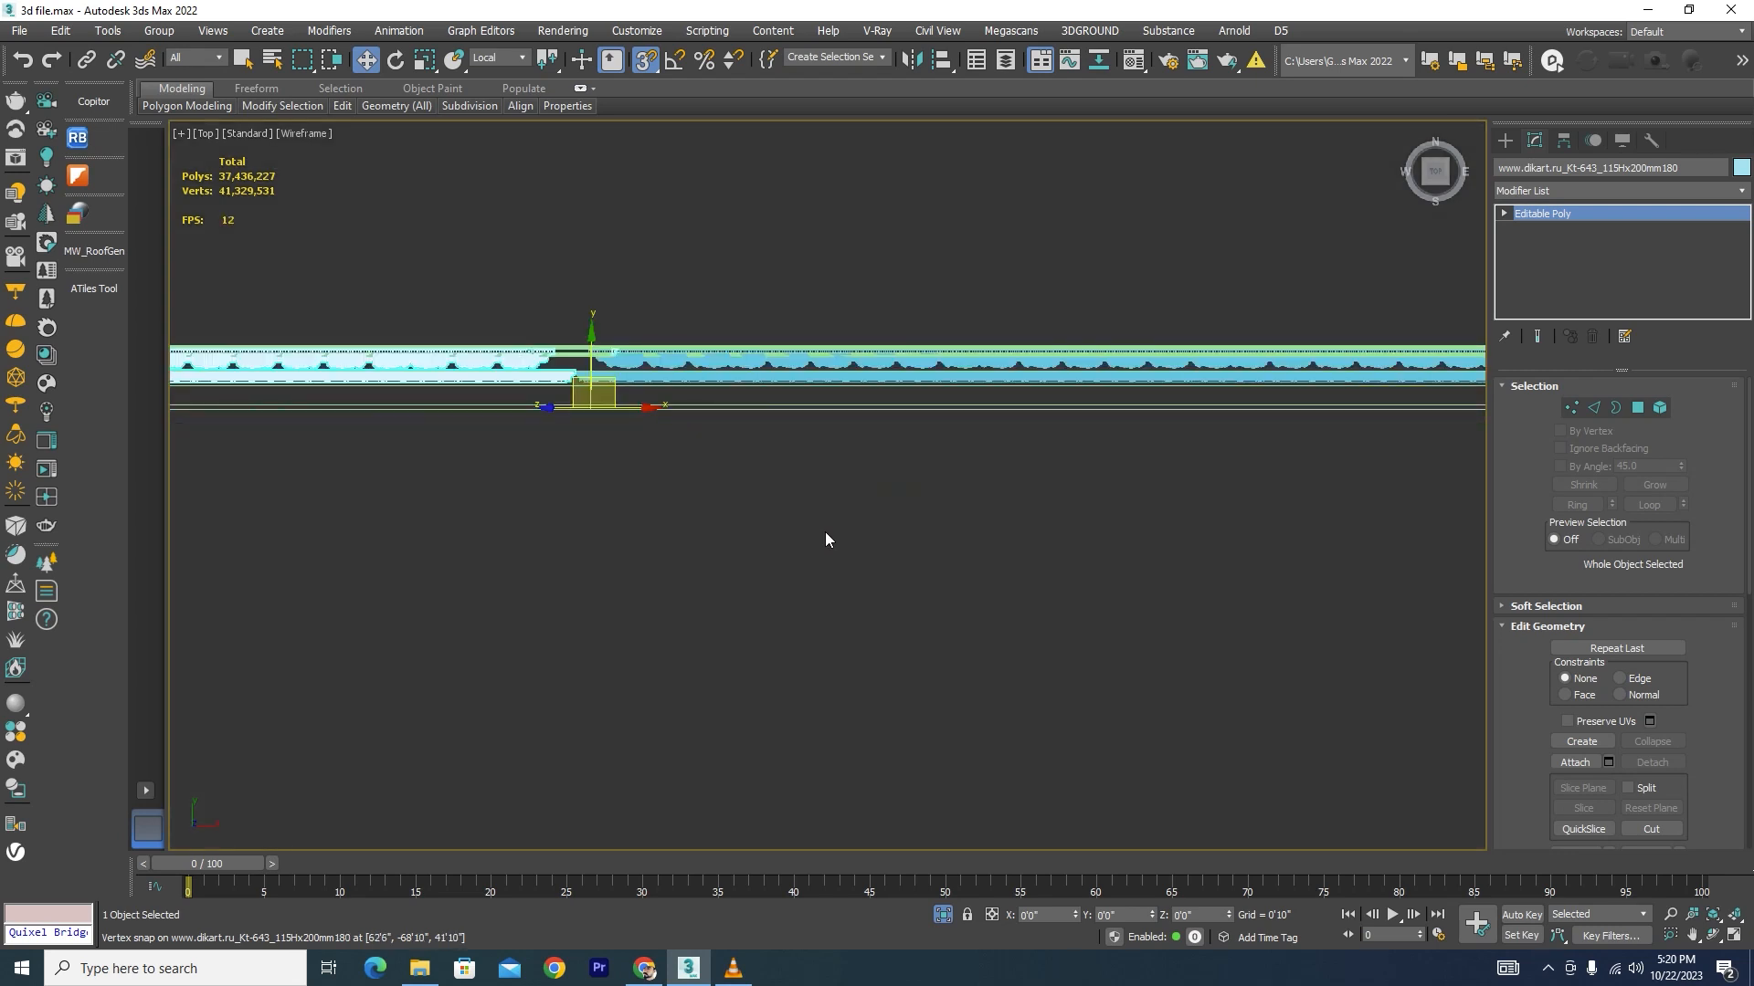
{"action": "scroll", "coordinate": [825, 537], "scroll_direction": "down", "scroll_amount": 3}
{"action": "scroll", "coordinate": [583, 486], "scroll_direction": "up", "scroll_amount": 4}
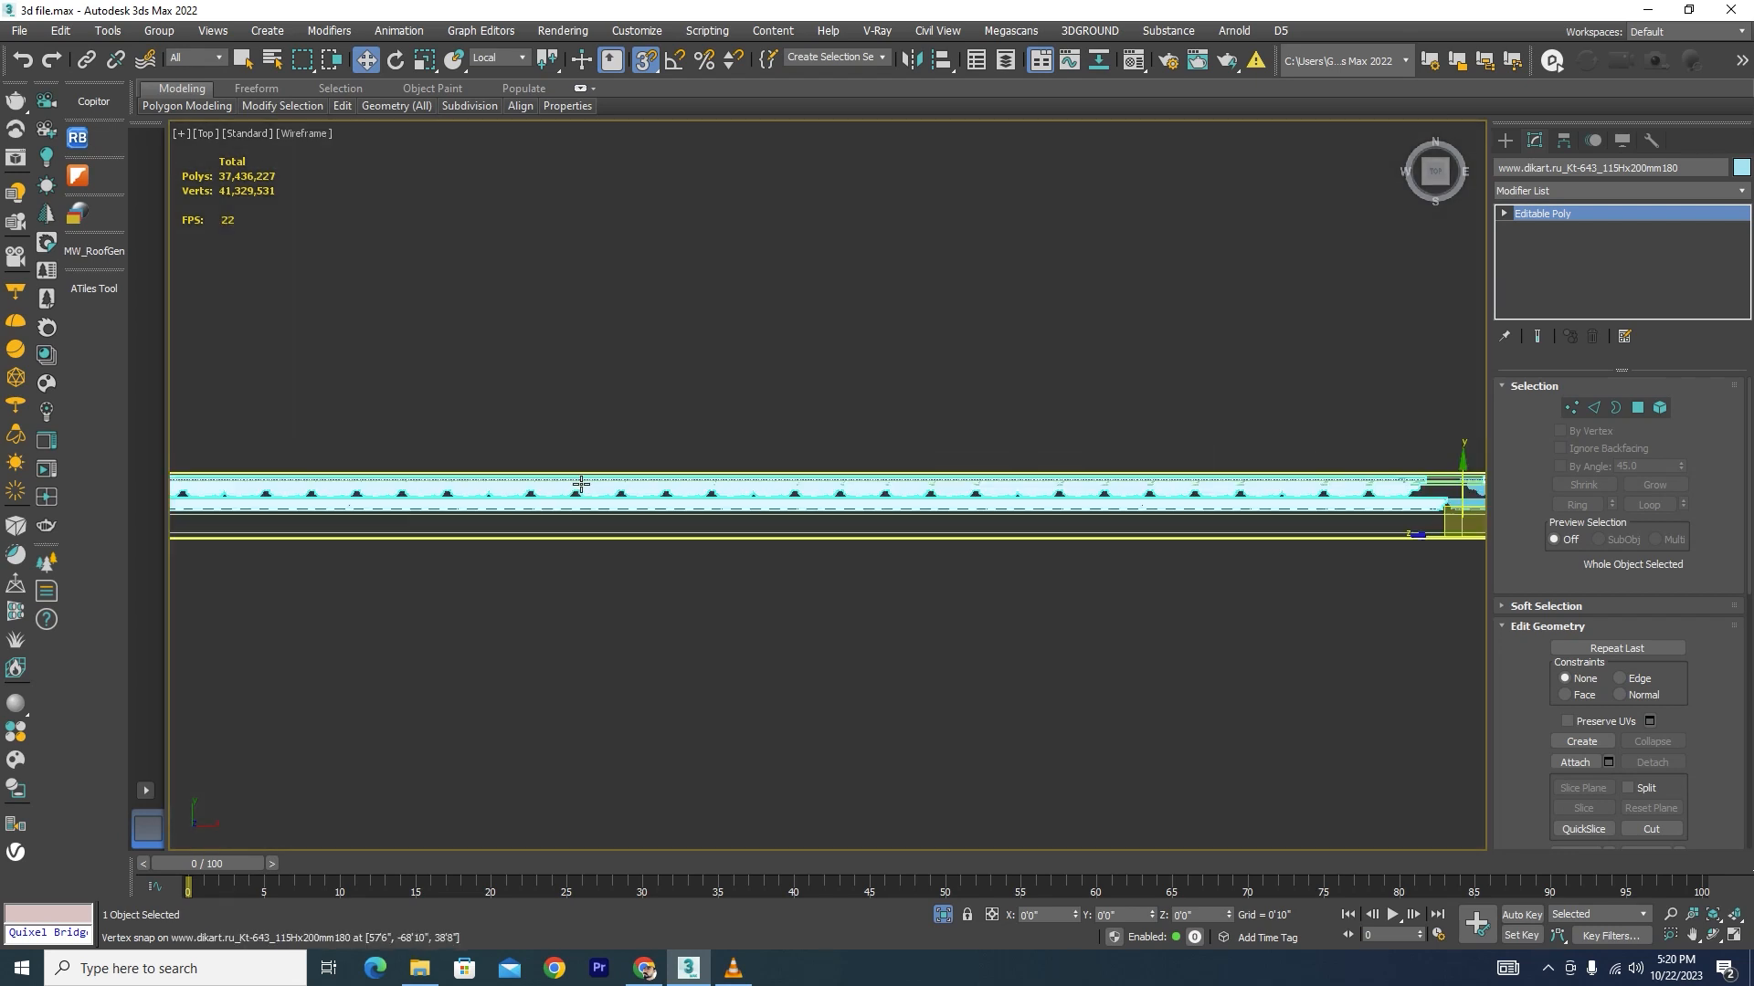
{"action": "scroll", "coordinate": [1088, 594], "scroll_direction": "down", "scroll_amount": 4}
{"action": "scroll", "coordinate": [1269, 567], "scroll_direction": "up", "scroll_amount": 2}
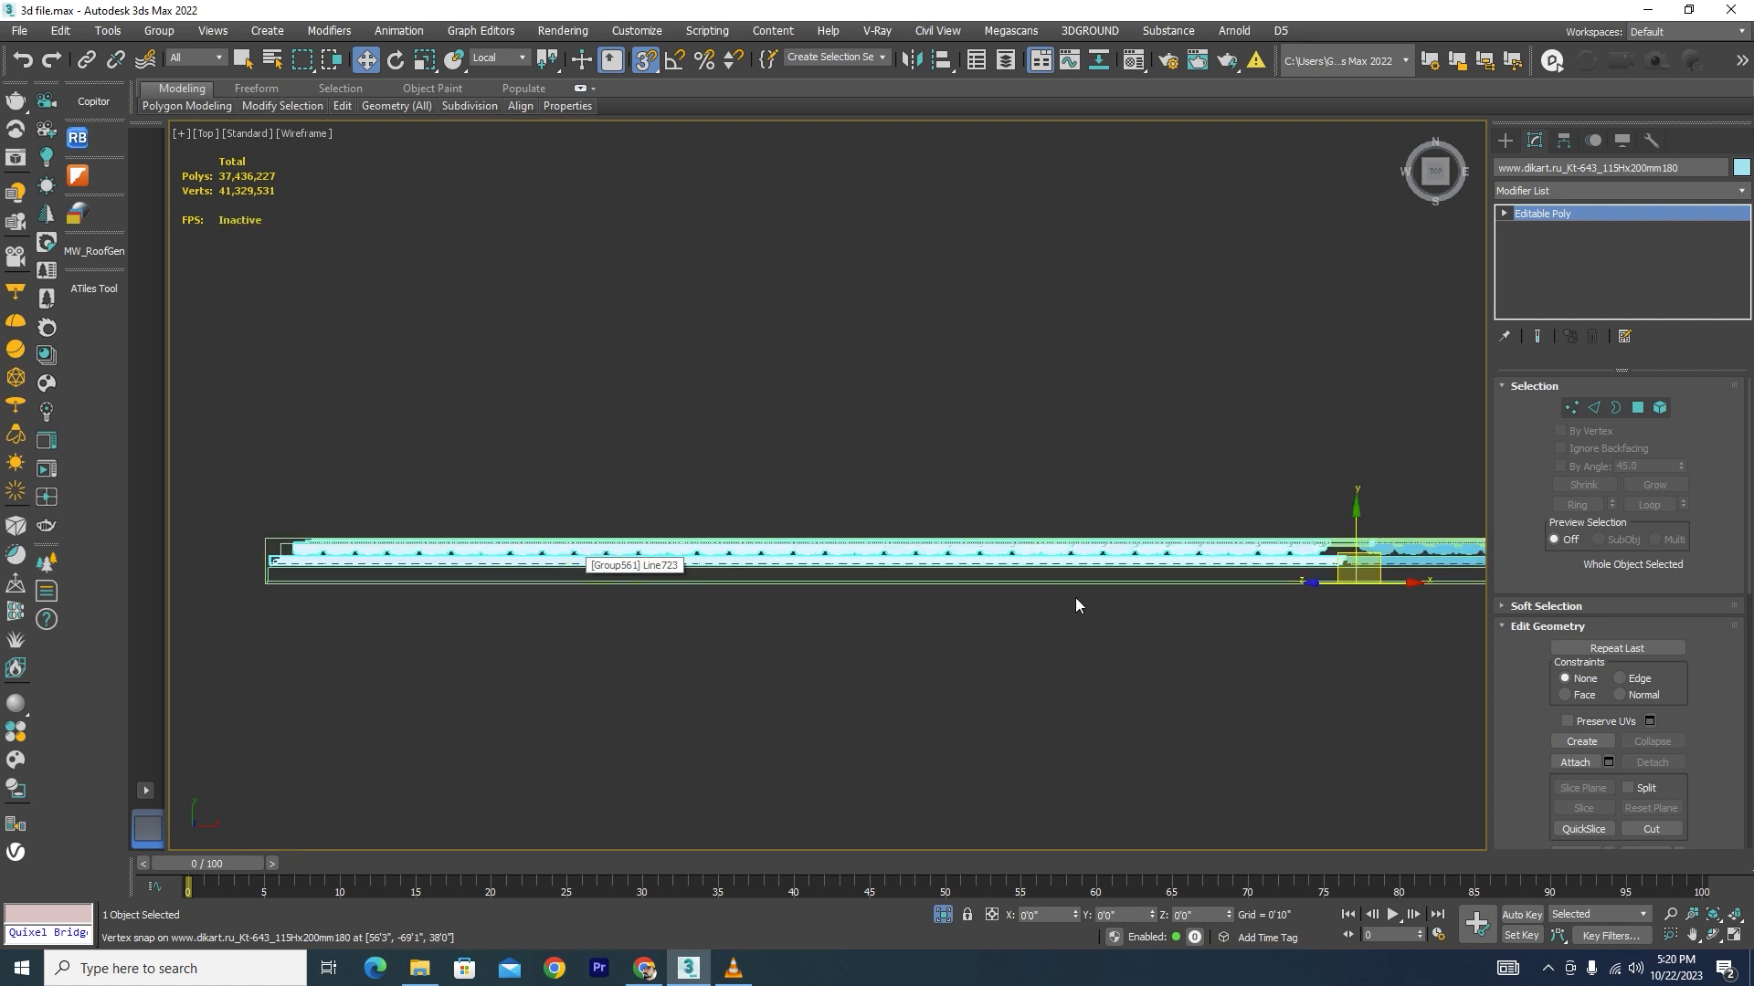
{"action": "mouse_move", "coordinate": [594, 622]}
{"action": "middle_mouse_down", "text": "alt"}
{"action": "mouse_move", "coordinate": [971, 637]}
{"action": "mouse_move", "coordinate": [946, 534]}
{"action": "mouse_move", "coordinate": [923, 625]}
{"action": "mouse_move", "coordinate": [1053, 501]}
{"action": "mouse_move", "coordinate": [977, 380]}
{"action": "mouse_move", "coordinate": [1012, 612]}
{"action": "middle_mouse_up", "text": "alt"}
{"action": "key", "text": "F3"}
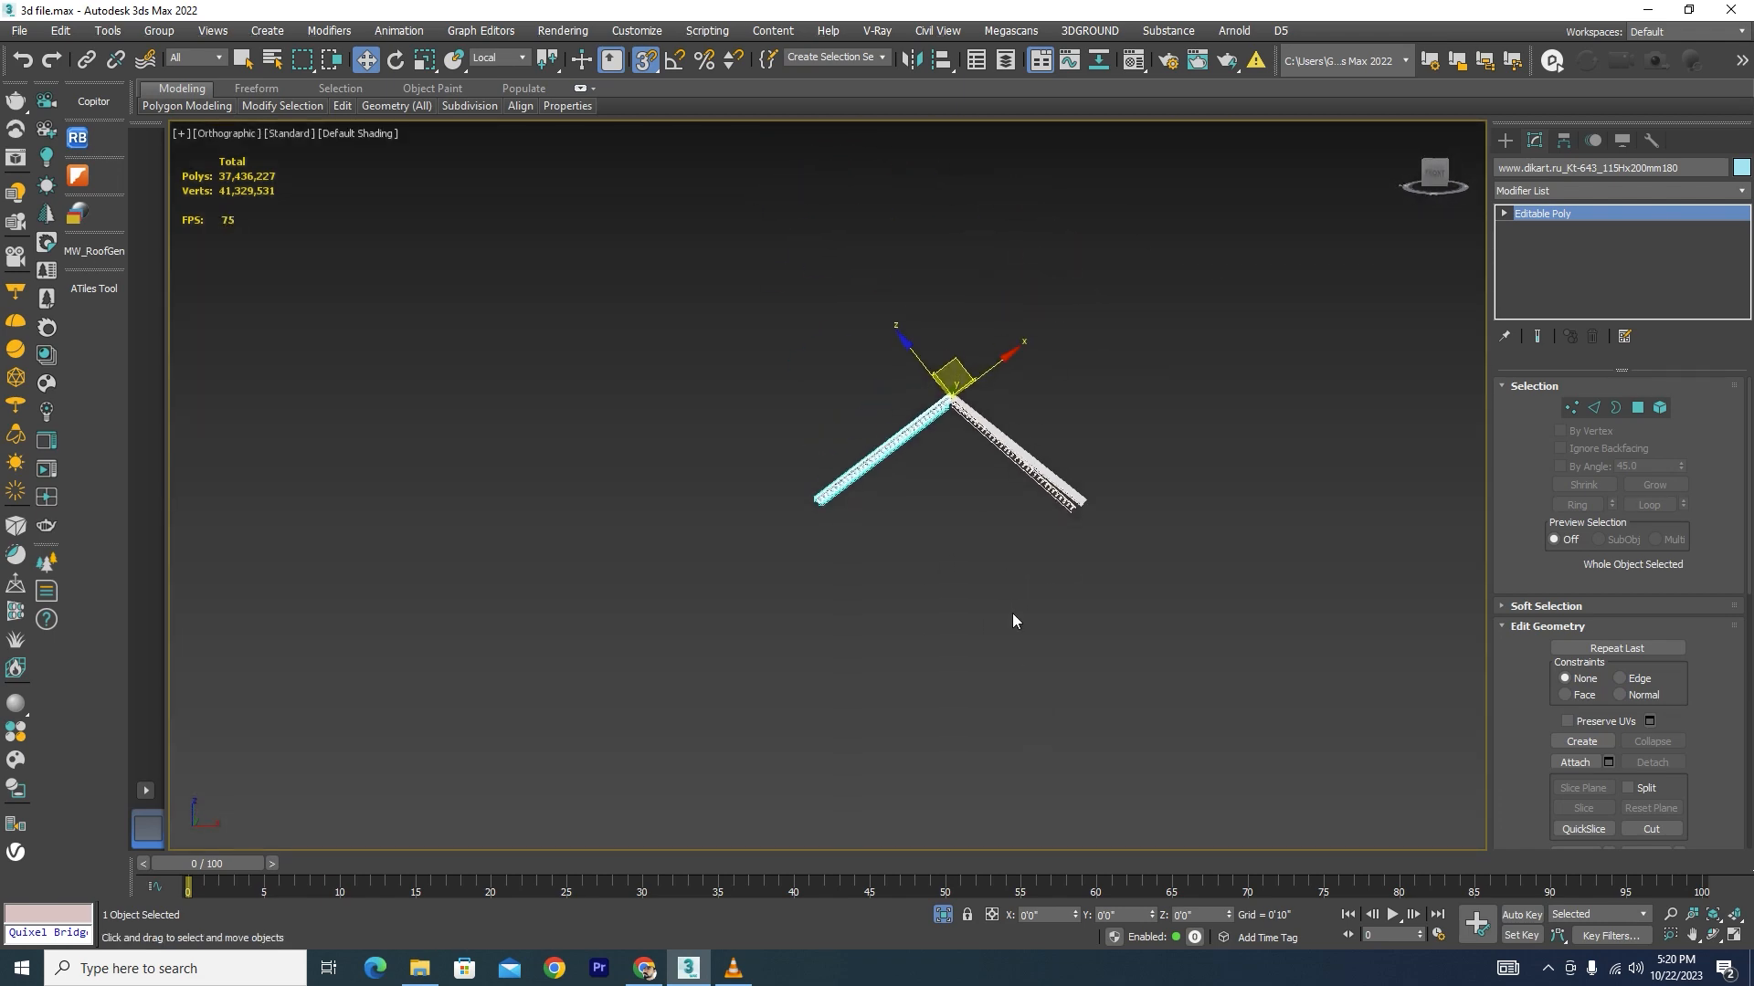
{"action": "scroll", "coordinate": [941, 461], "scroll_direction": "up", "scroll_amount": 8}
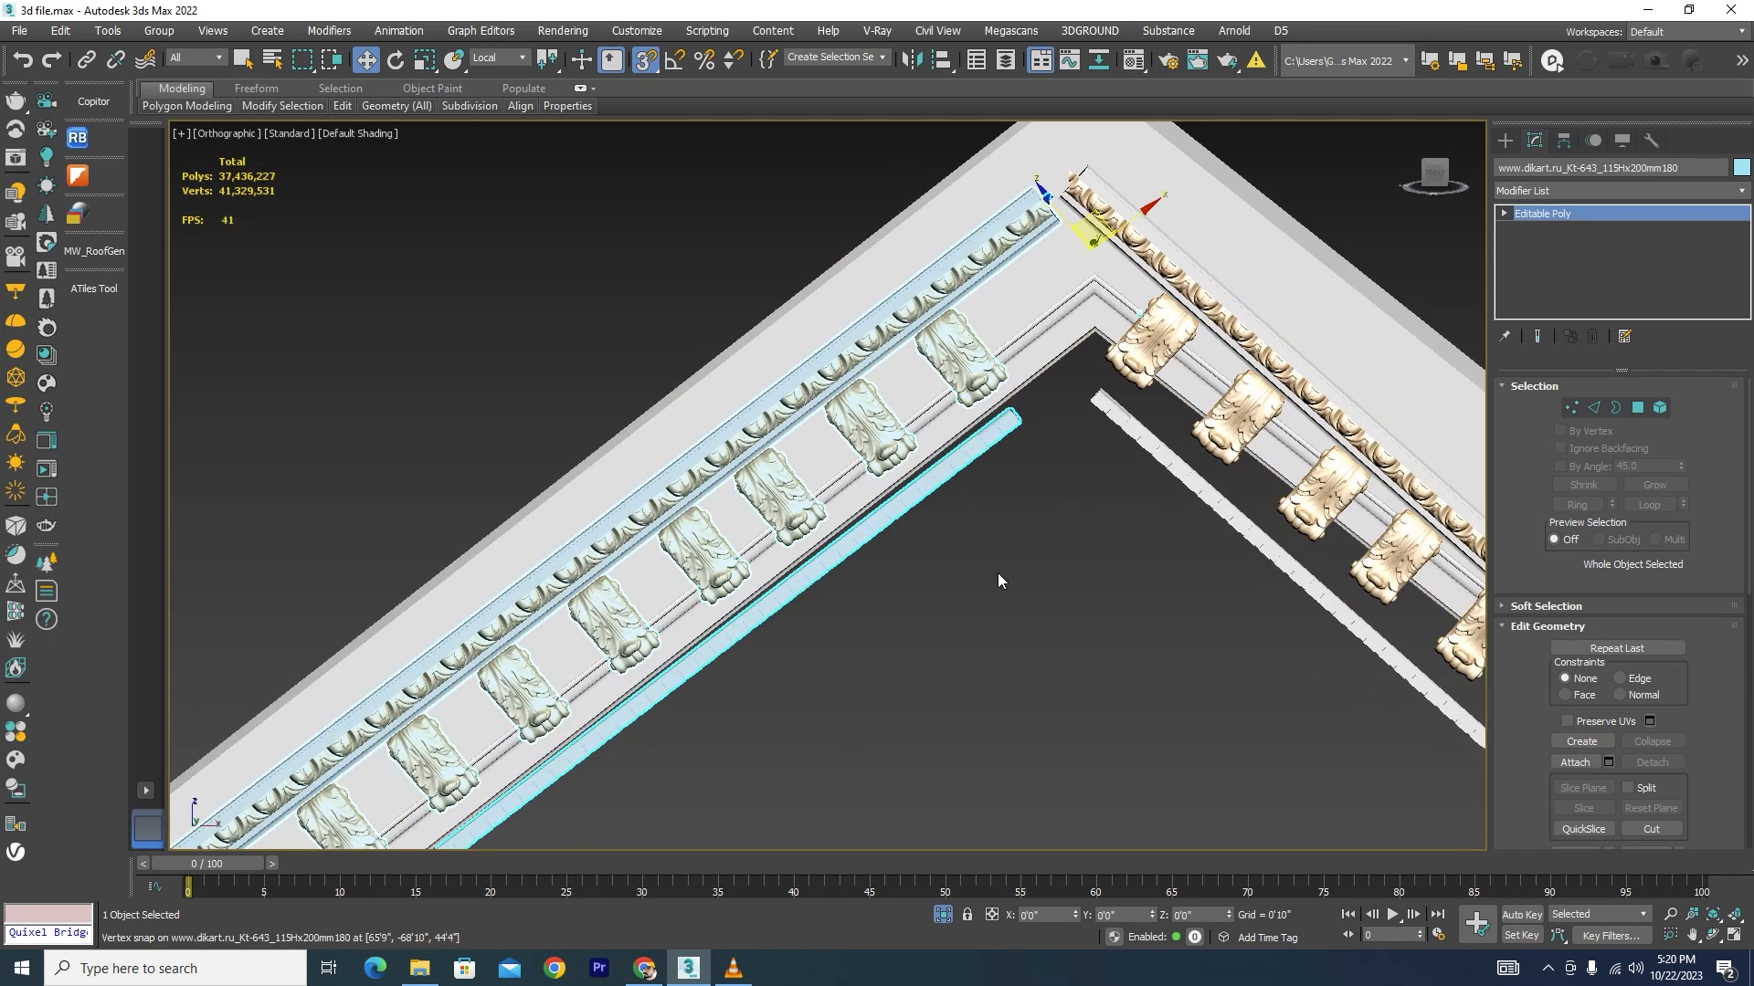
{"action": "scroll", "coordinate": [1014, 425], "scroll_direction": "up", "scroll_amount": 6}
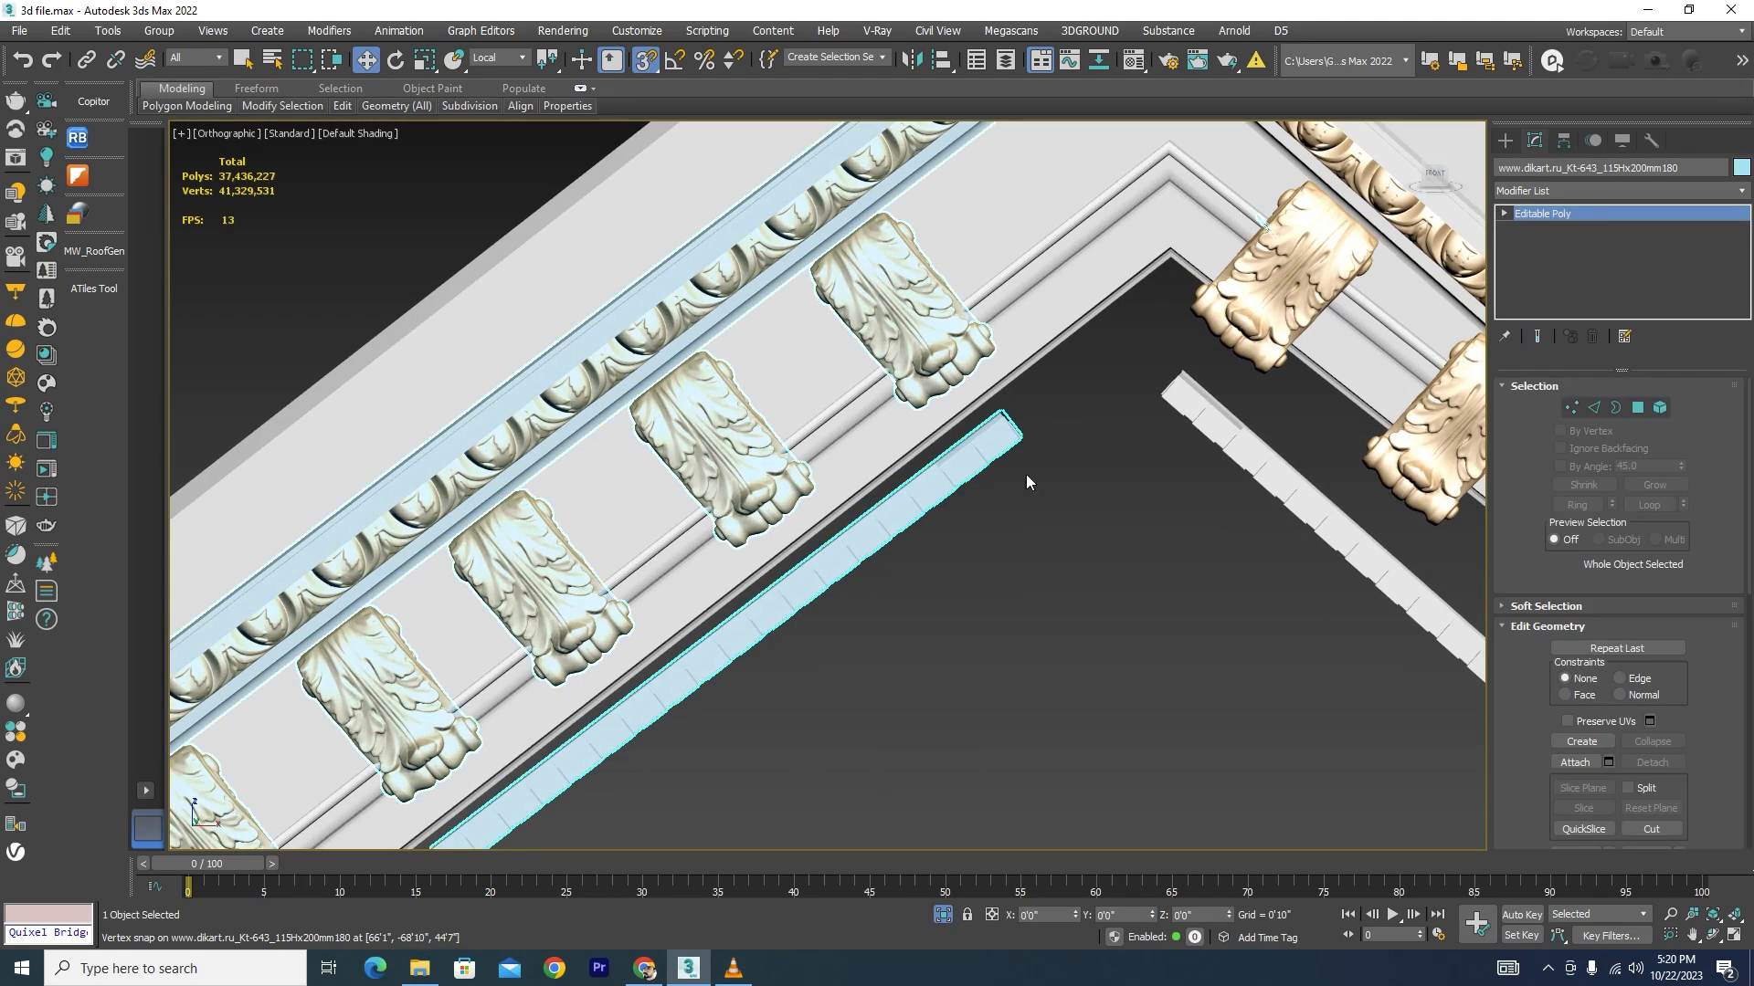
{"action": "scroll", "coordinate": [1027, 482], "scroll_direction": "down", "scroll_amount": 10}
Step: In the Front view, rotate the left dentil moulding to about -38.64 degrees to refine its slope
{"action": "key", "text": "e"}
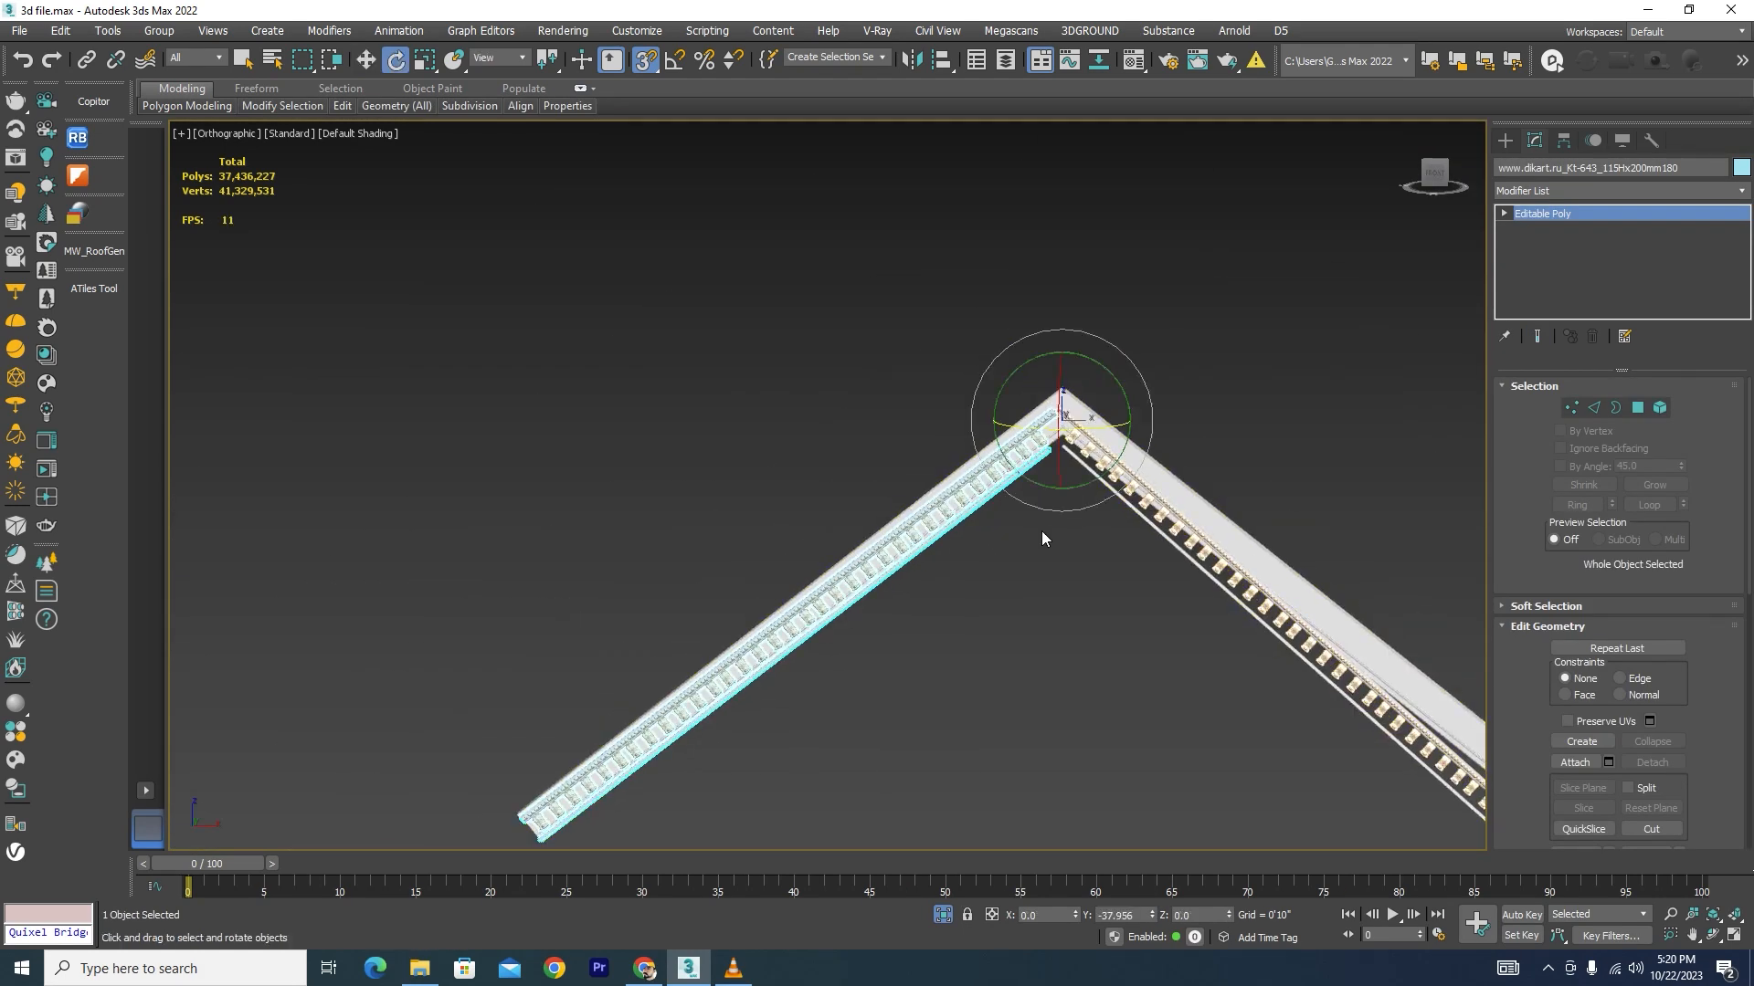
{"action": "scroll", "coordinate": [1046, 511], "scroll_direction": "up", "scroll_amount": 3}
{"action": "key", "text": "l"}
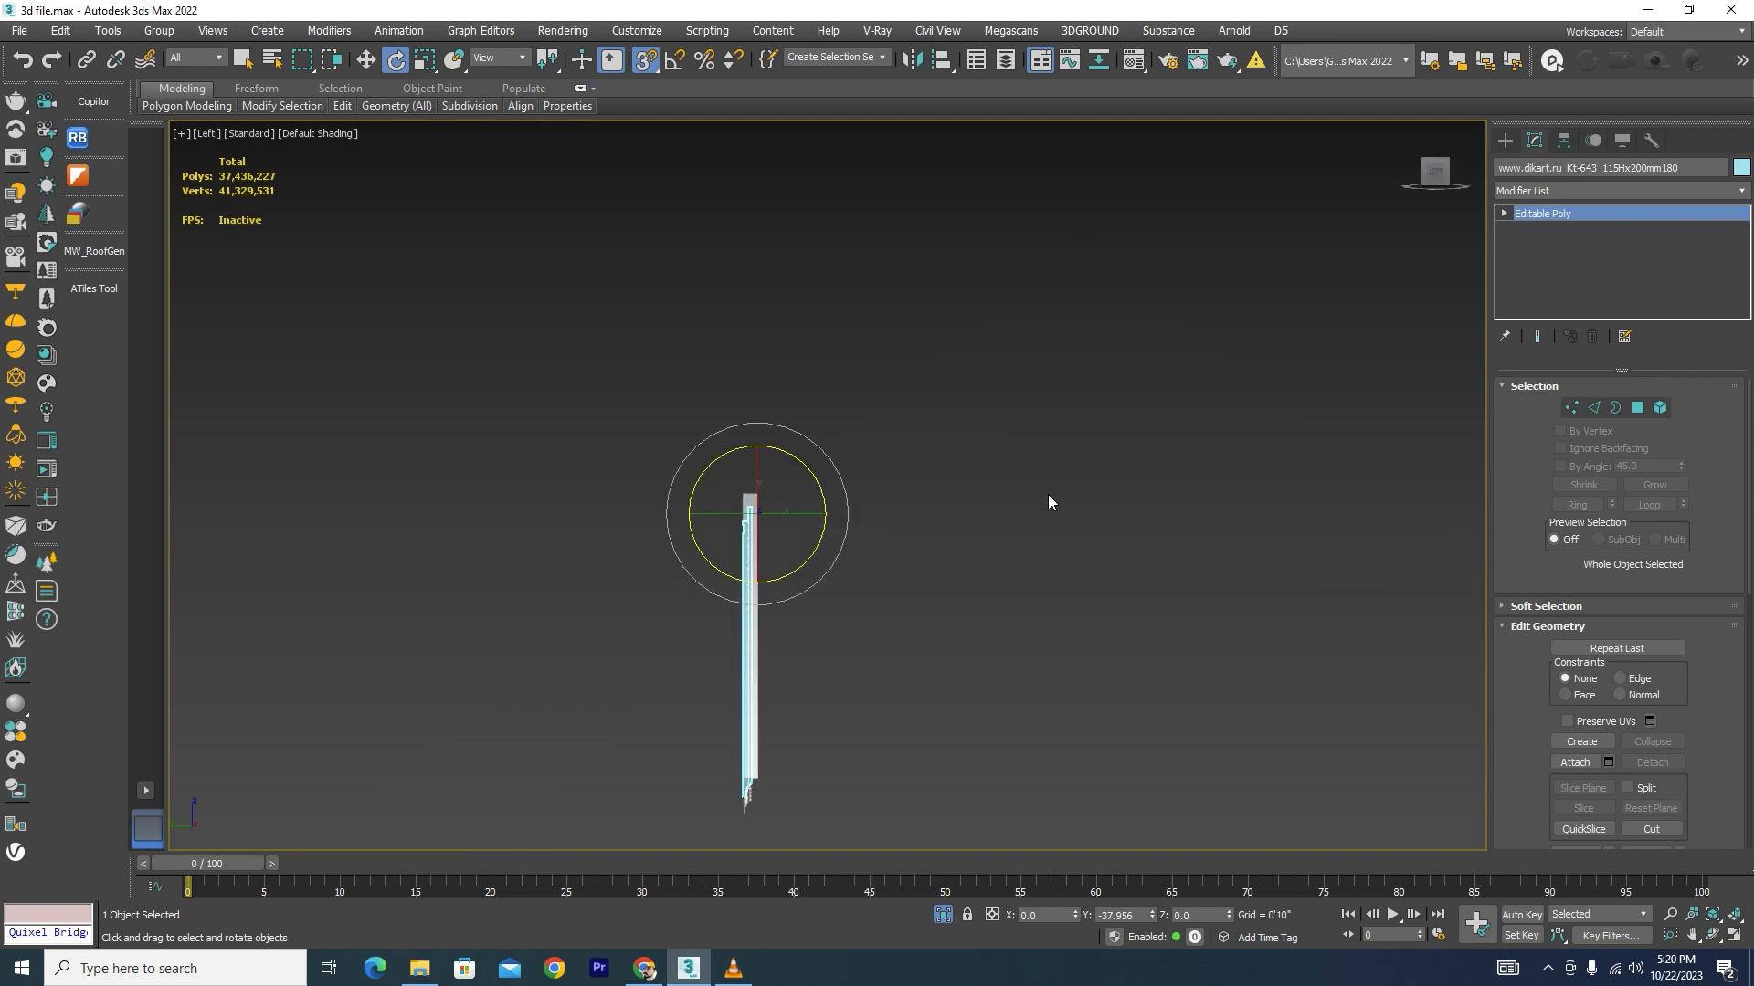
{"action": "key", "text": "f"}
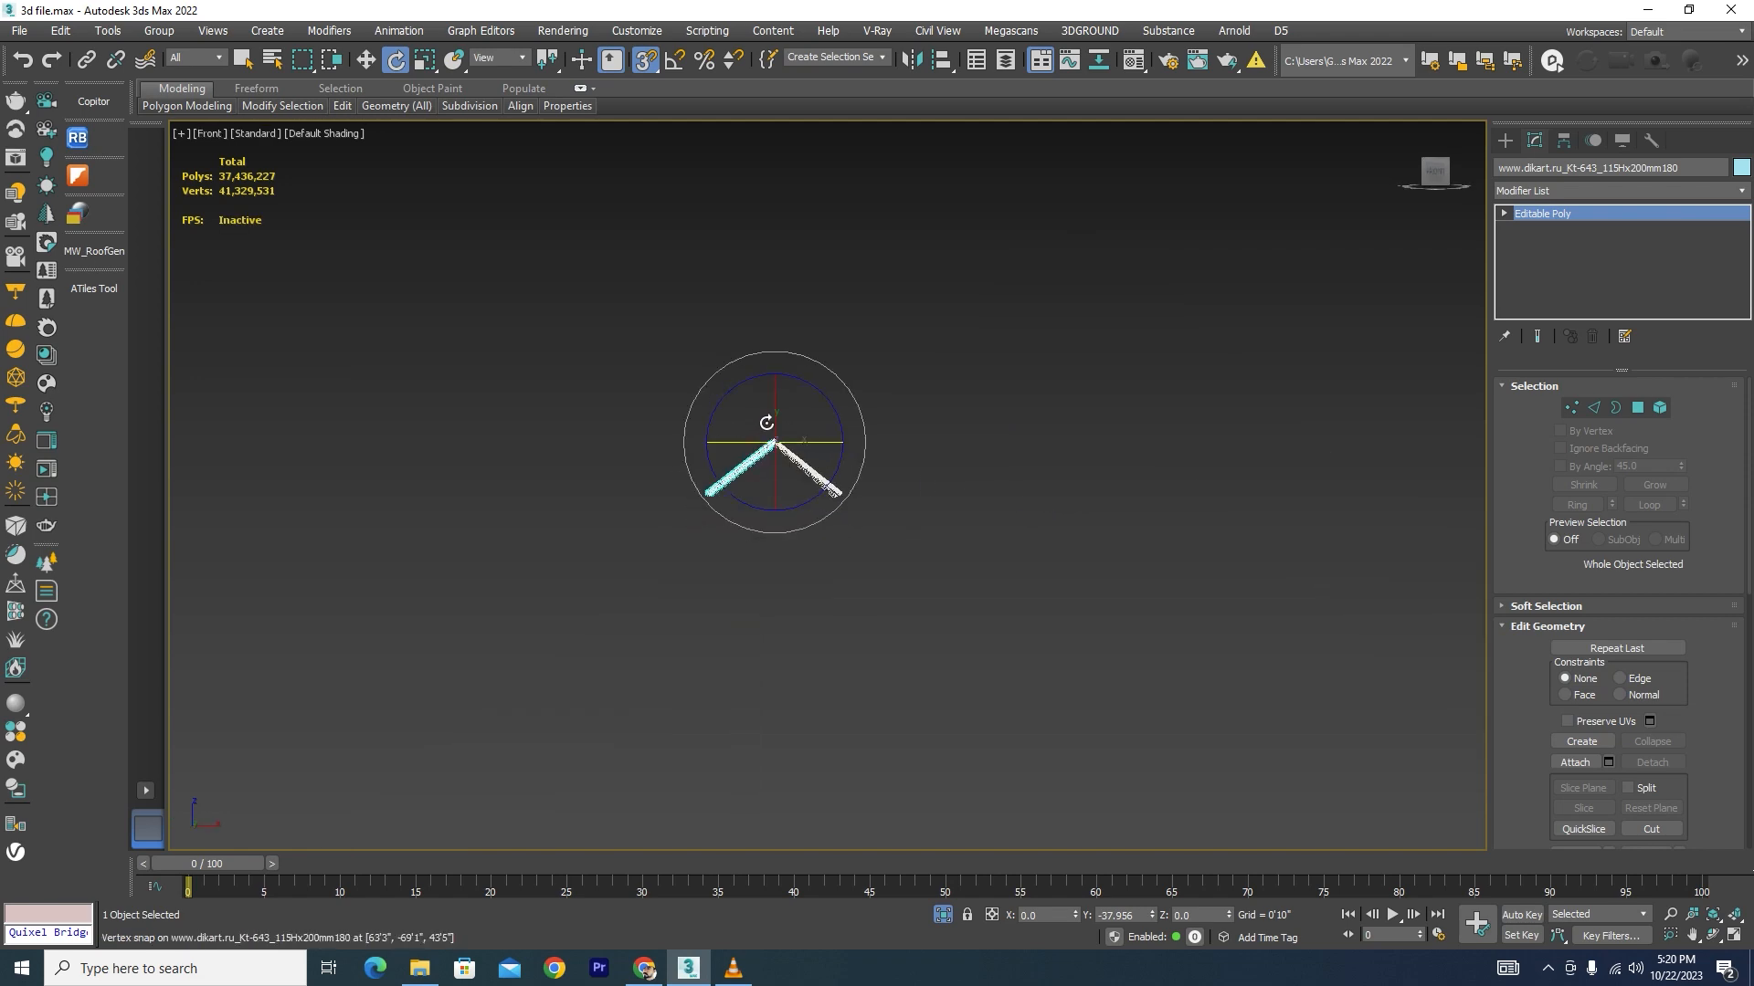
{"action": "scroll", "coordinate": [797, 447], "scroll_direction": "up", "scroll_amount": 3}
{"action": "scroll", "coordinate": [797, 447], "scroll_direction": "up", "scroll_amount": 4}
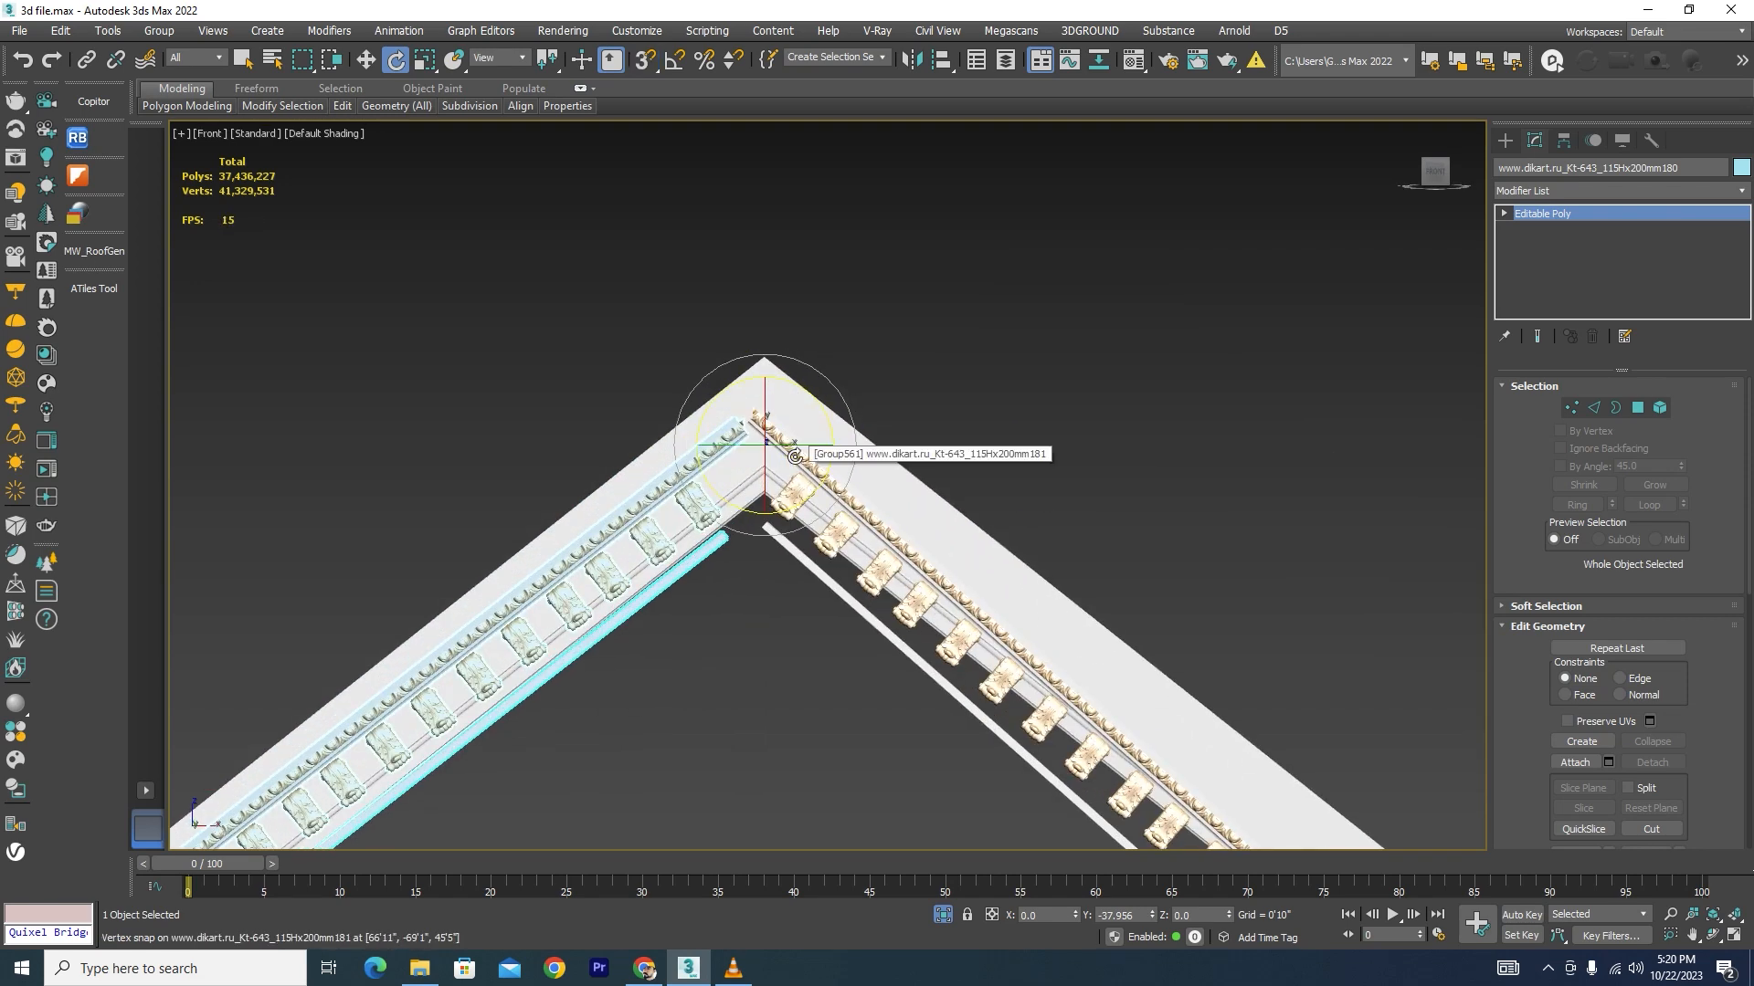
{"action": "left_click_drag", "start_coordinate": [827, 410], "coordinate": [807, 415]}
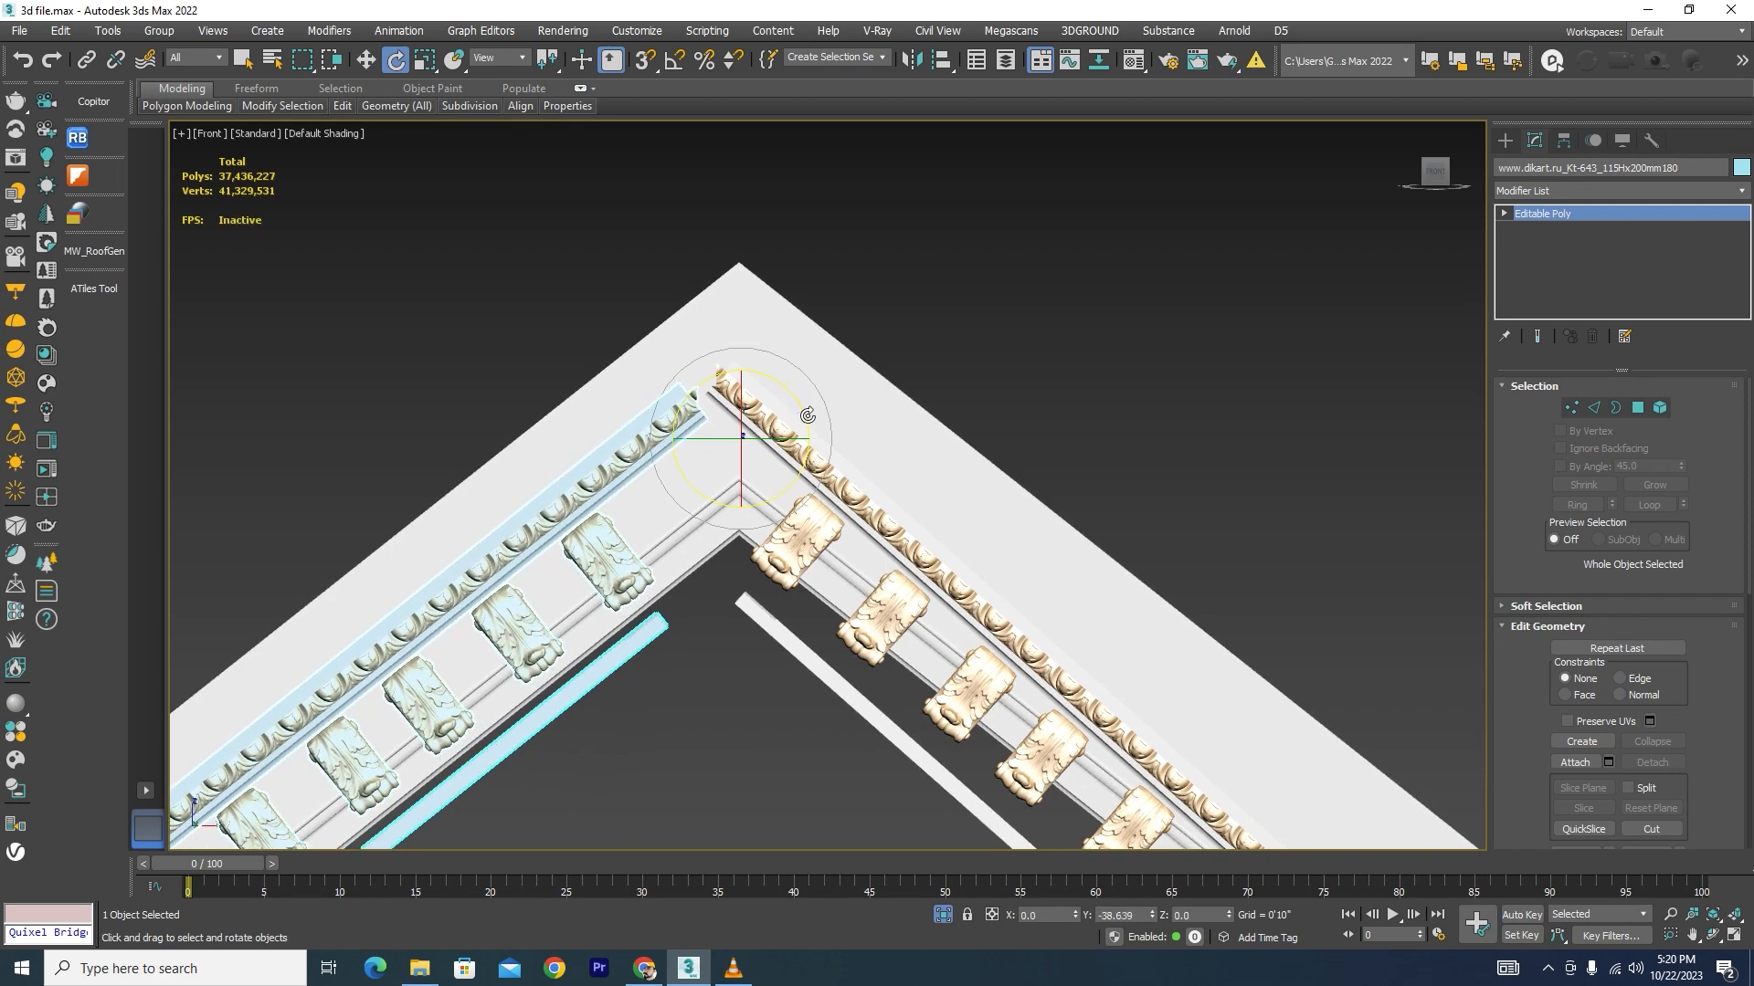
Step: In the Front wireframe view, vertex-snap the left dentil moulding's upper lower-end corner onto the swept cornice's end profile
{"action": "scroll", "coordinate": [808, 416], "scroll_direction": "down", "scroll_amount": 5}
{"action": "scroll", "coordinate": [450, 796], "scroll_direction": "up", "scroll_amount": 5}
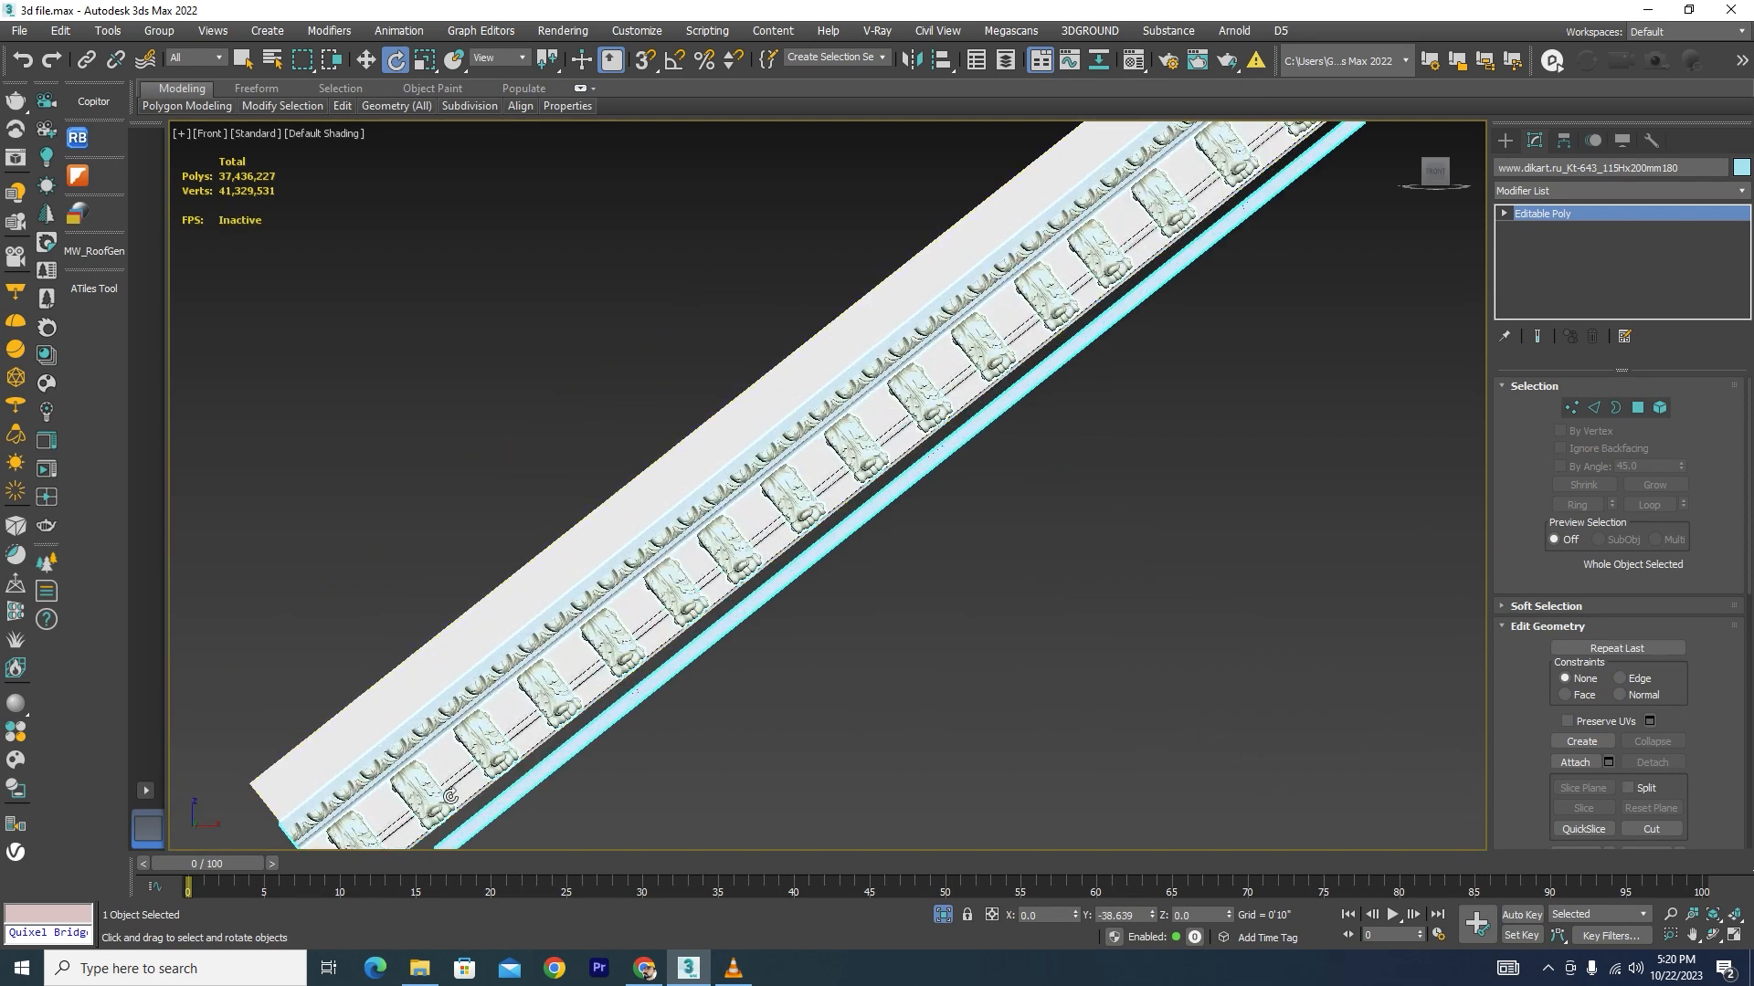
{"action": "scroll", "coordinate": [745, 516], "scroll_direction": "down", "scroll_amount": 5}
{"action": "key", "text": "w"}
{"action": "scroll", "coordinate": [884, 417], "scroll_direction": "down", "scroll_amount": 3}
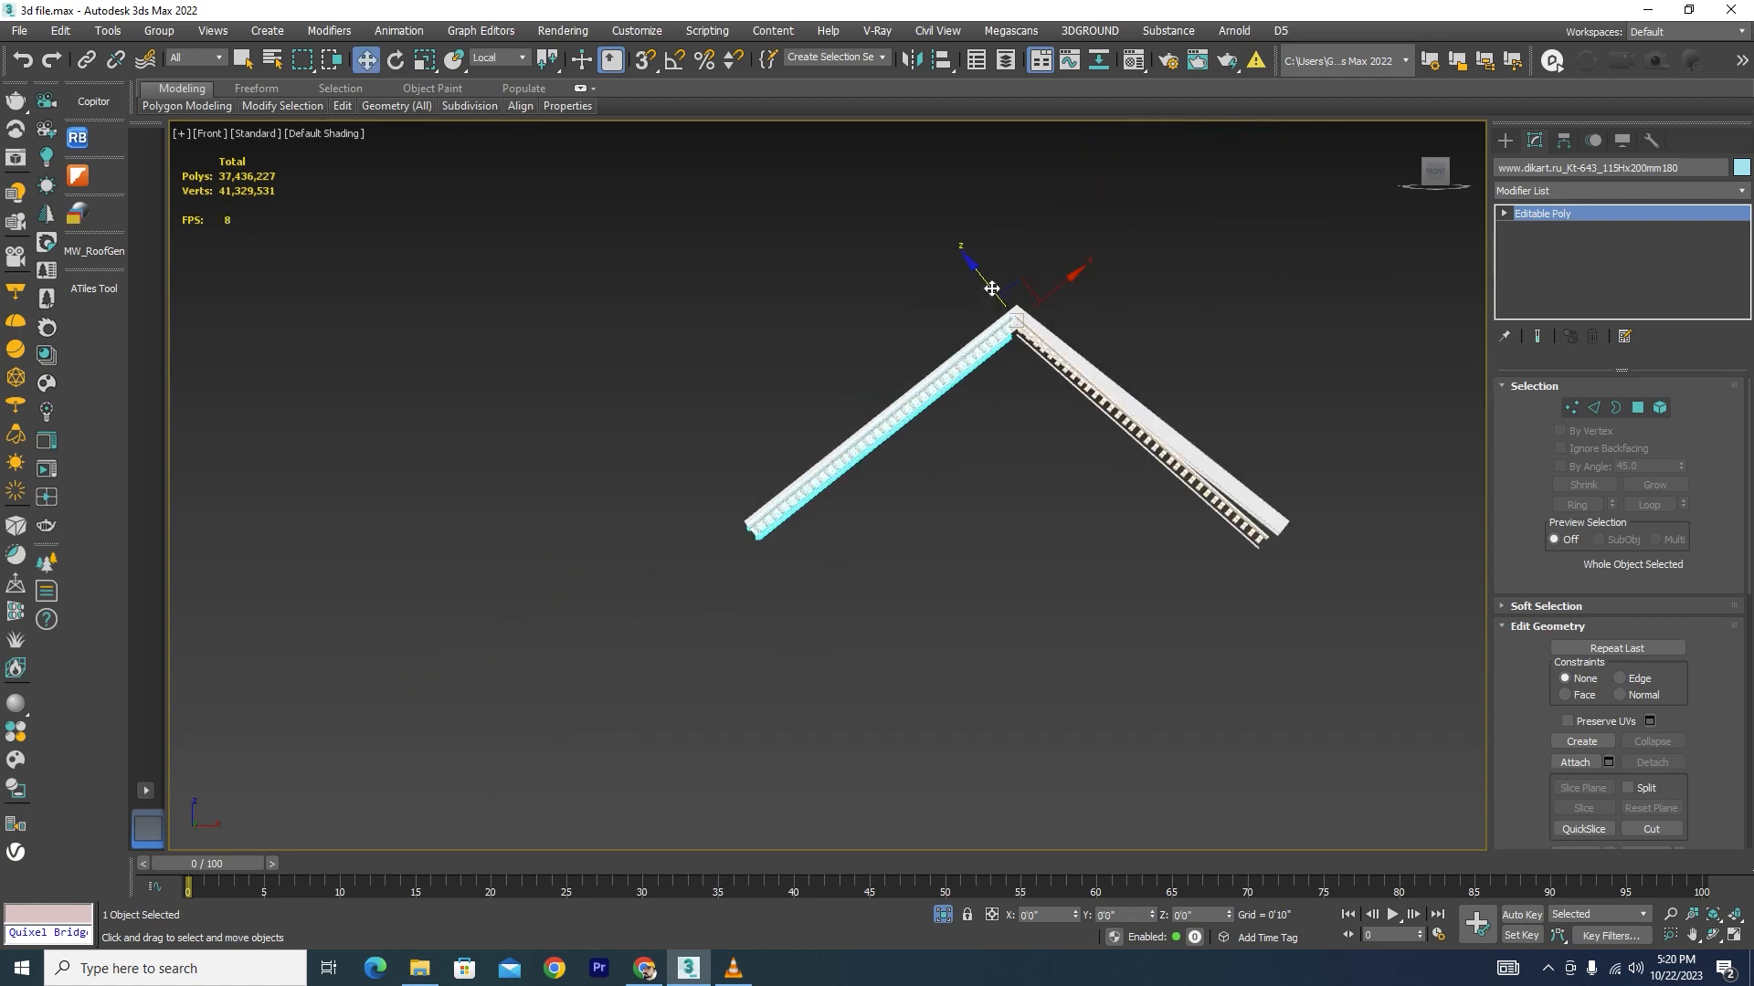
{"action": "scroll", "coordinate": [637, 635], "scroll_direction": "up", "scroll_amount": 8}
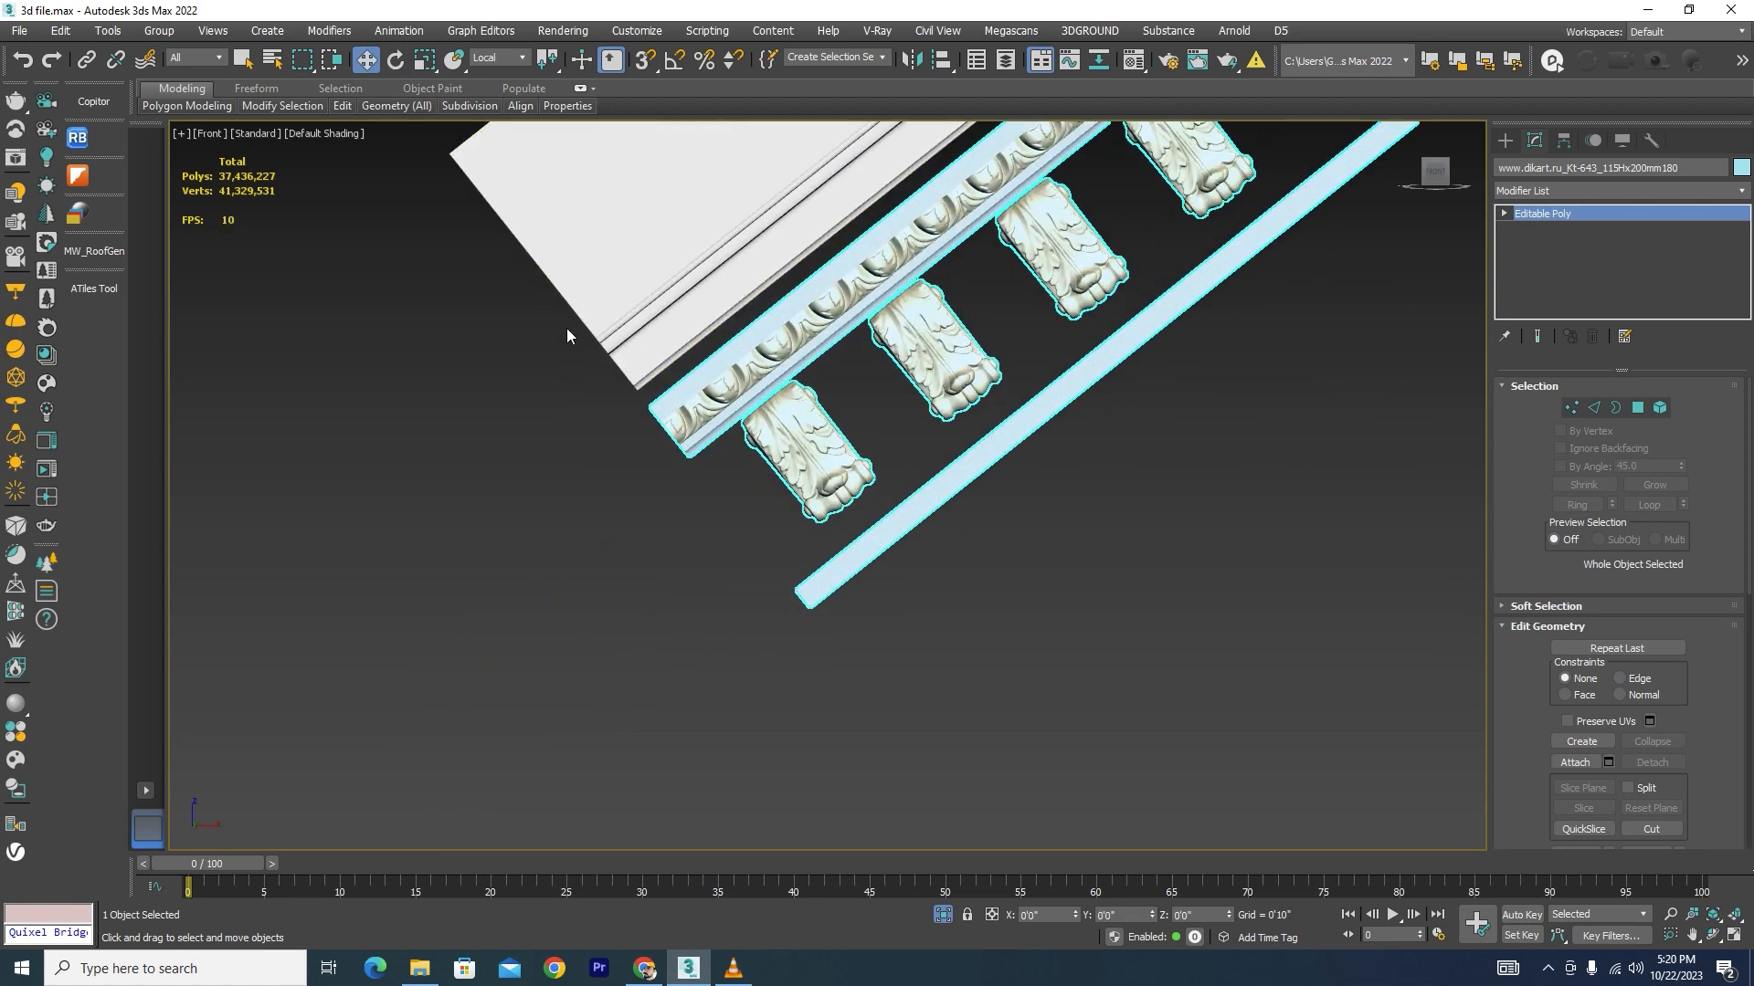
{"action": "scroll", "coordinate": [634, 548], "scroll_direction": "down", "scroll_amount": 2}
{"action": "key", "text": "F3"}
{"action": "scroll", "coordinate": [775, 581], "scroll_direction": "up", "scroll_amount": 6}
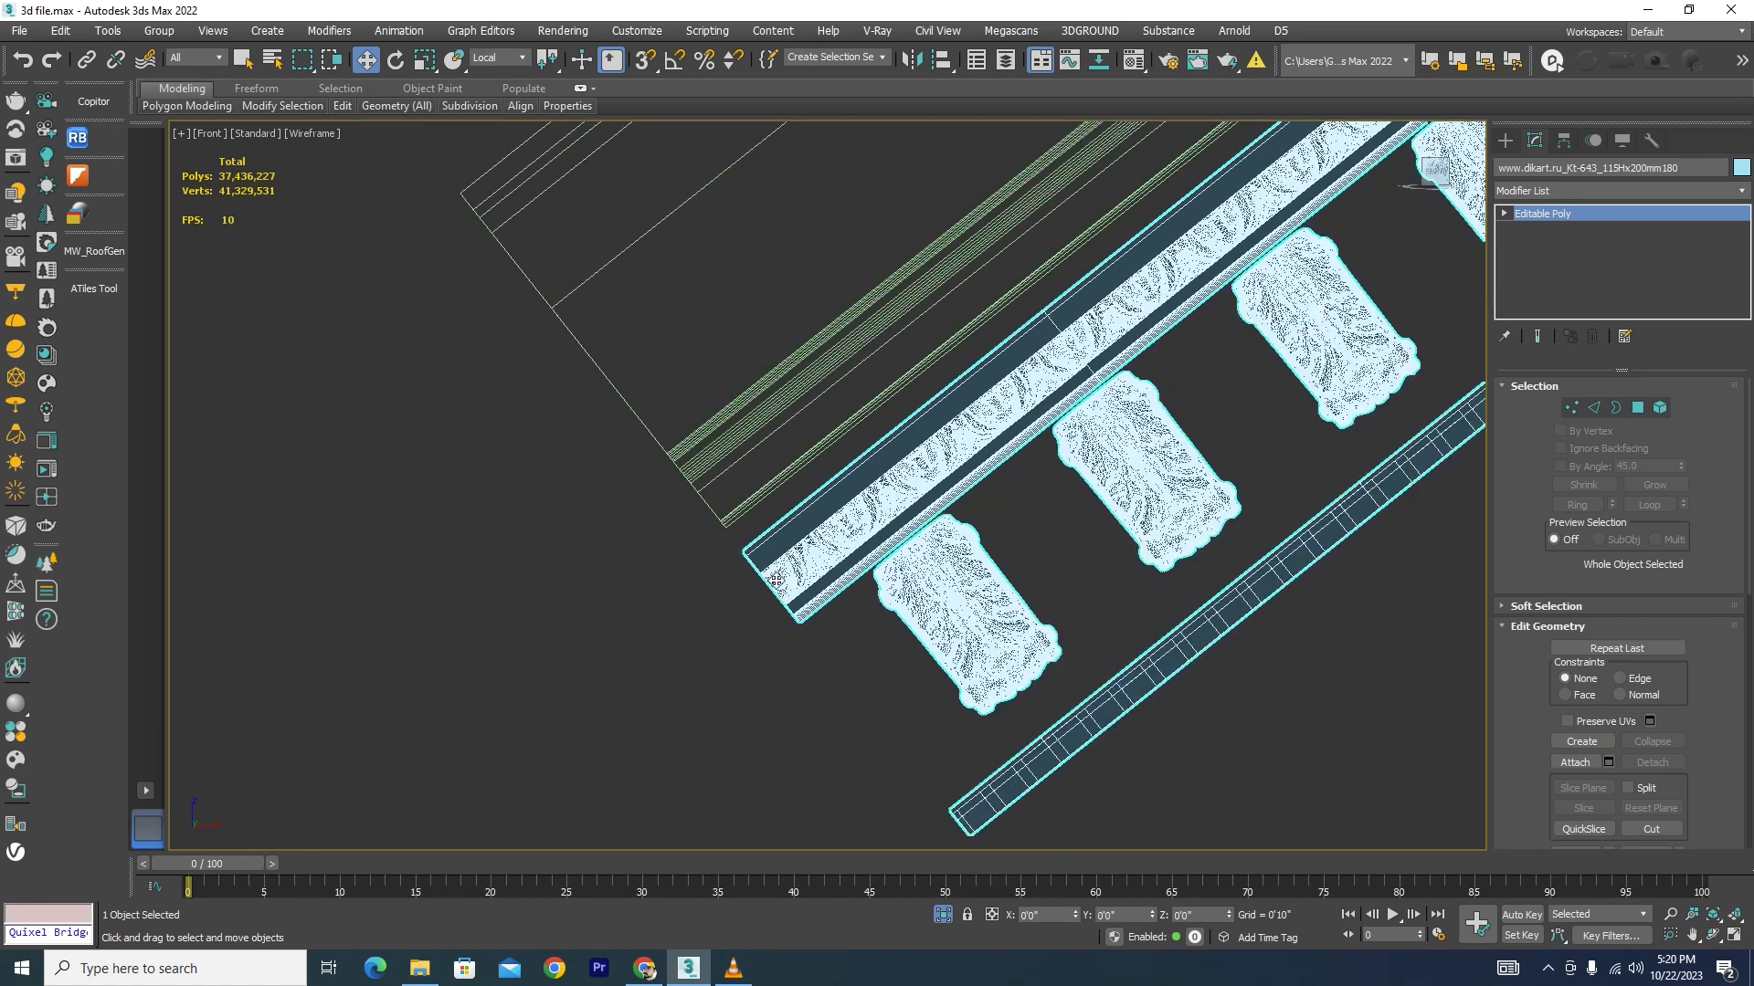
{"action": "key", "text": "s"}
{"action": "left_click_drag", "start_coordinate": [735, 551], "coordinate": [496, 238]}
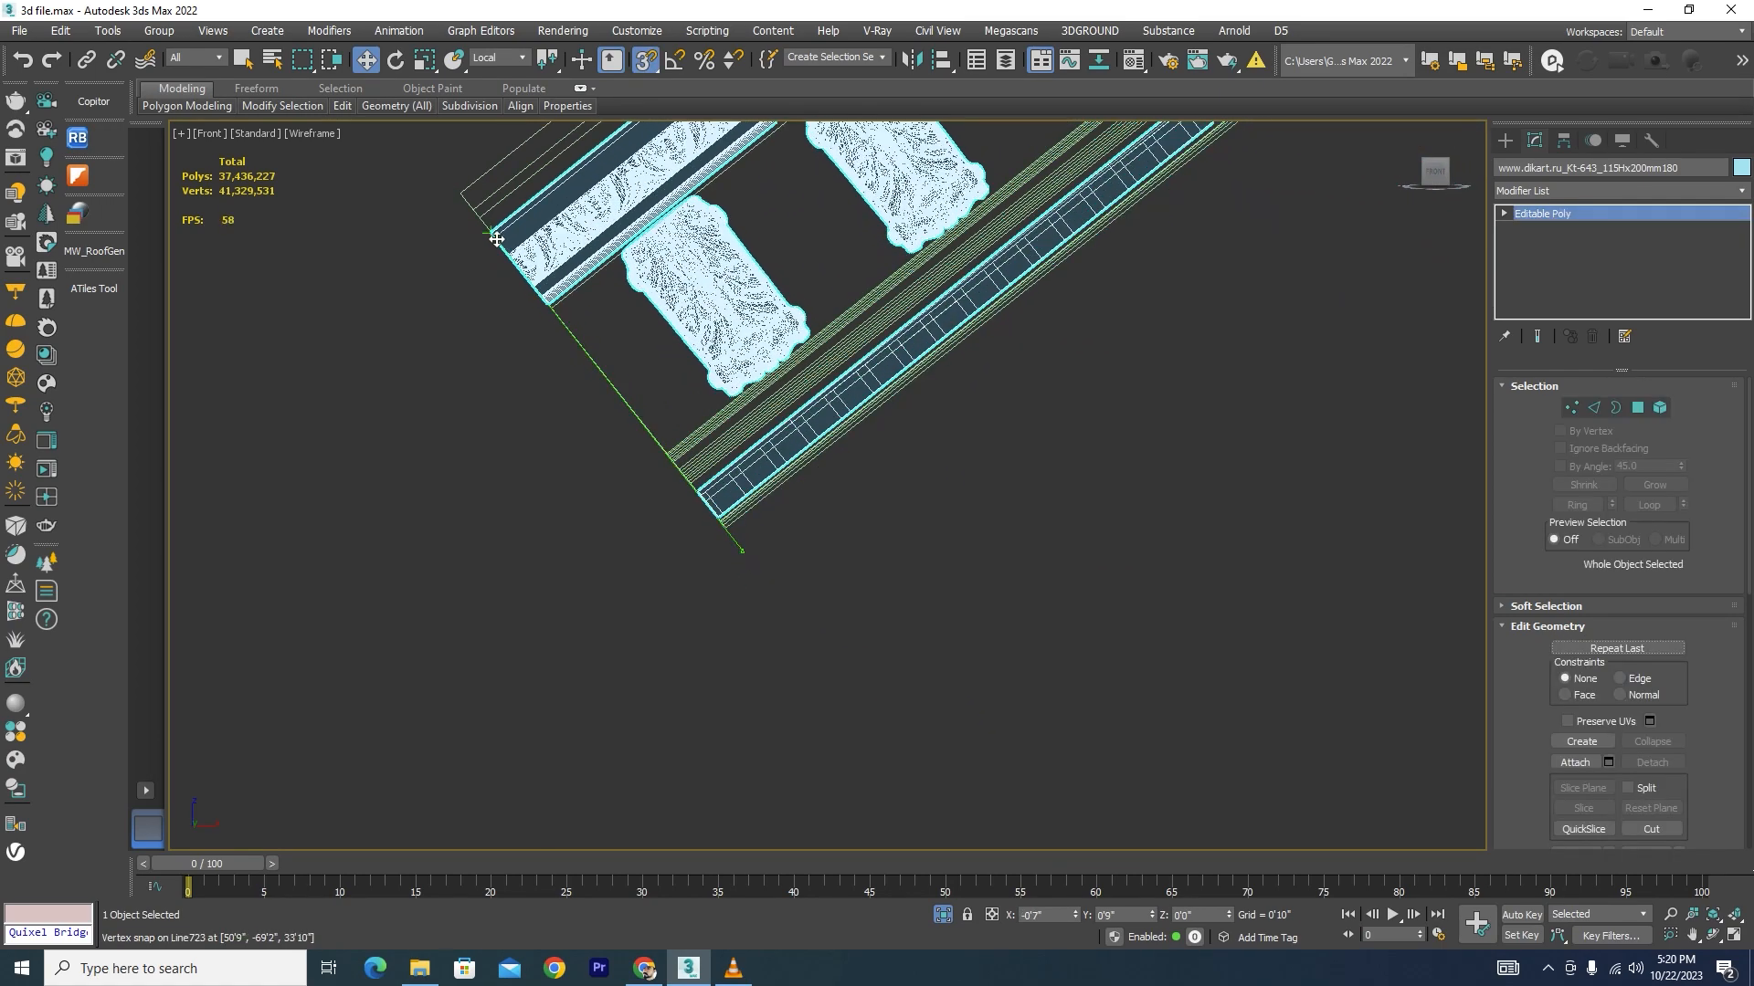
Step: Examine the left moulding's fit along the cornice in shaded Front view, from the lower end to the apex
{"action": "key", "text": "F3"}
{"action": "scroll", "coordinate": [529, 457], "scroll_direction": "down", "scroll_amount": 4}
{"action": "scroll", "coordinate": [926, 406], "scroll_direction": "up", "scroll_amount": 8}
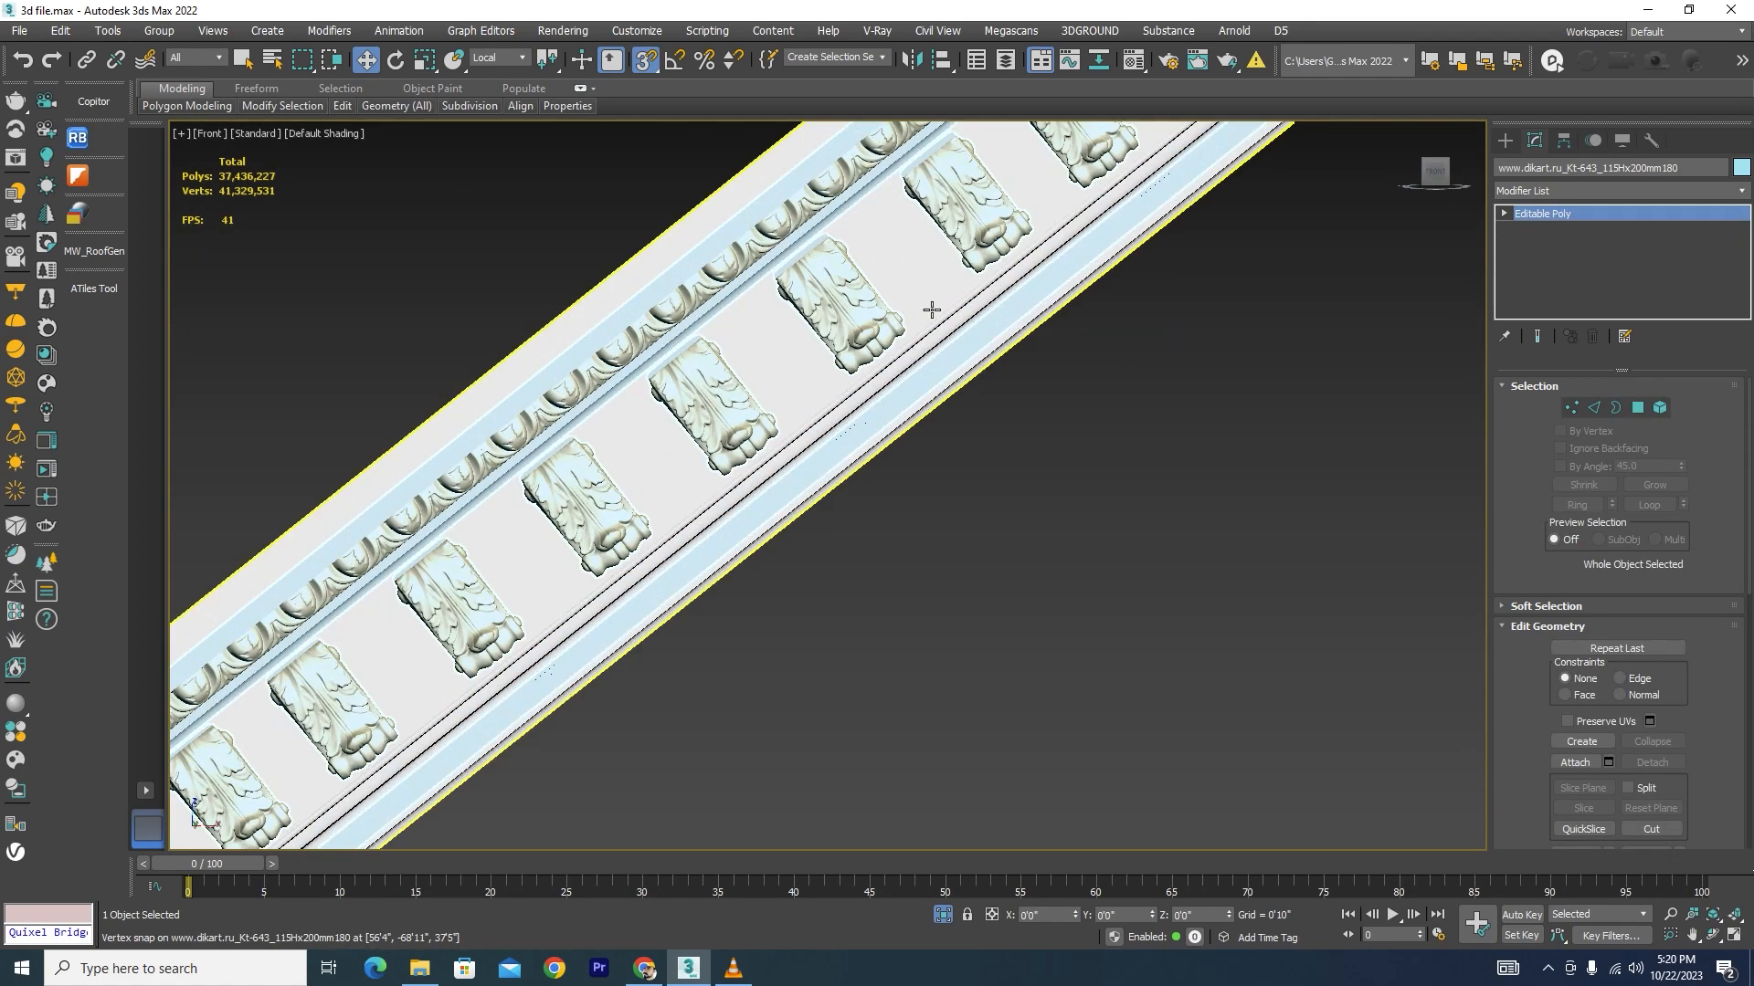
{"action": "scroll", "coordinate": [925, 407], "scroll_direction": "down", "scroll_amount": 10}
{"action": "middle_click_drag", "start_coordinate": [1233, 205], "coordinate": [815, 585]}
{"action": "scroll", "coordinate": [802, 590], "scroll_direction": "up", "scroll_amount": 6}
{"action": "scroll", "coordinate": [813, 570], "scroll_direction": "down", "scroll_amount": 10}
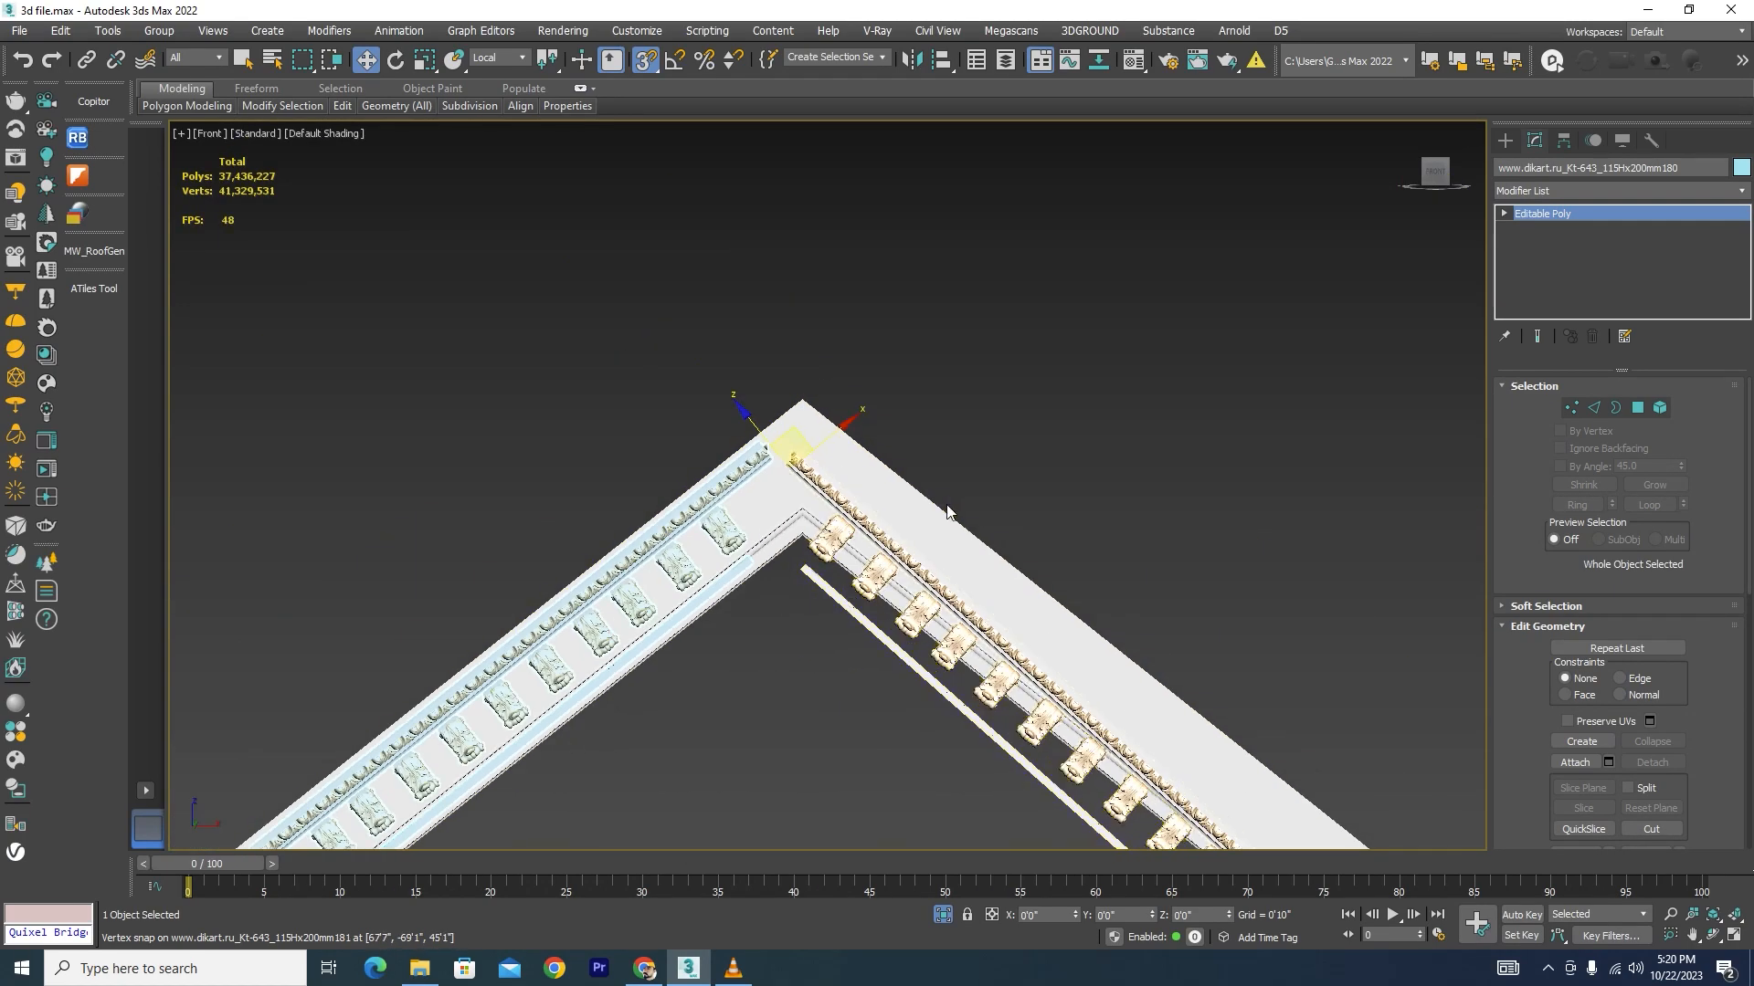
Step: From an orbited view of the lower end, vertex-snap the left moulding's dentil strip corner to the cornice ledge
{"action": "middle_click_drag", "start_coordinate": [802, 654], "coordinate": [835, 551], "text": "alt"}
{"action": "scroll", "coordinate": [983, 505], "scroll_direction": "down", "scroll_amount": 5}
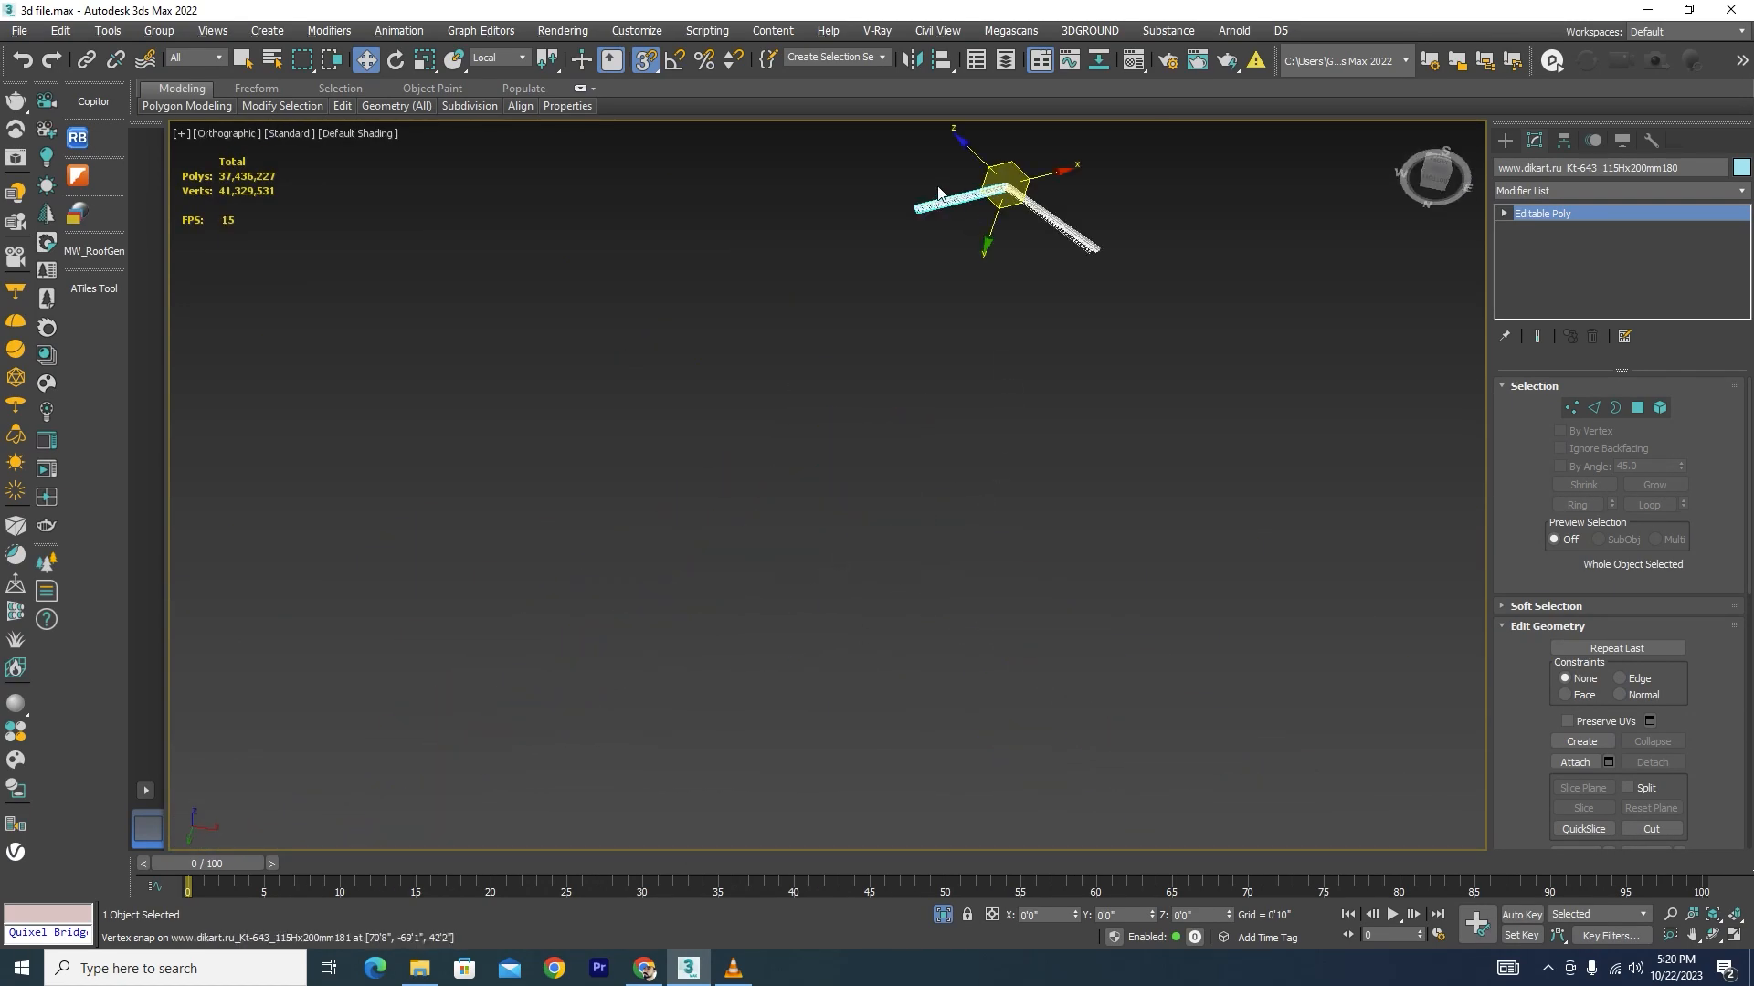
{"action": "scroll", "coordinate": [939, 190], "scroll_direction": "up", "scroll_amount": 8}
{"action": "middle_click_drag", "start_coordinate": [973, 340], "coordinate": [972, 333], "text": "alt"}
{"action": "scroll", "coordinate": [1028, 373], "scroll_direction": "down", "scroll_amount": 3}
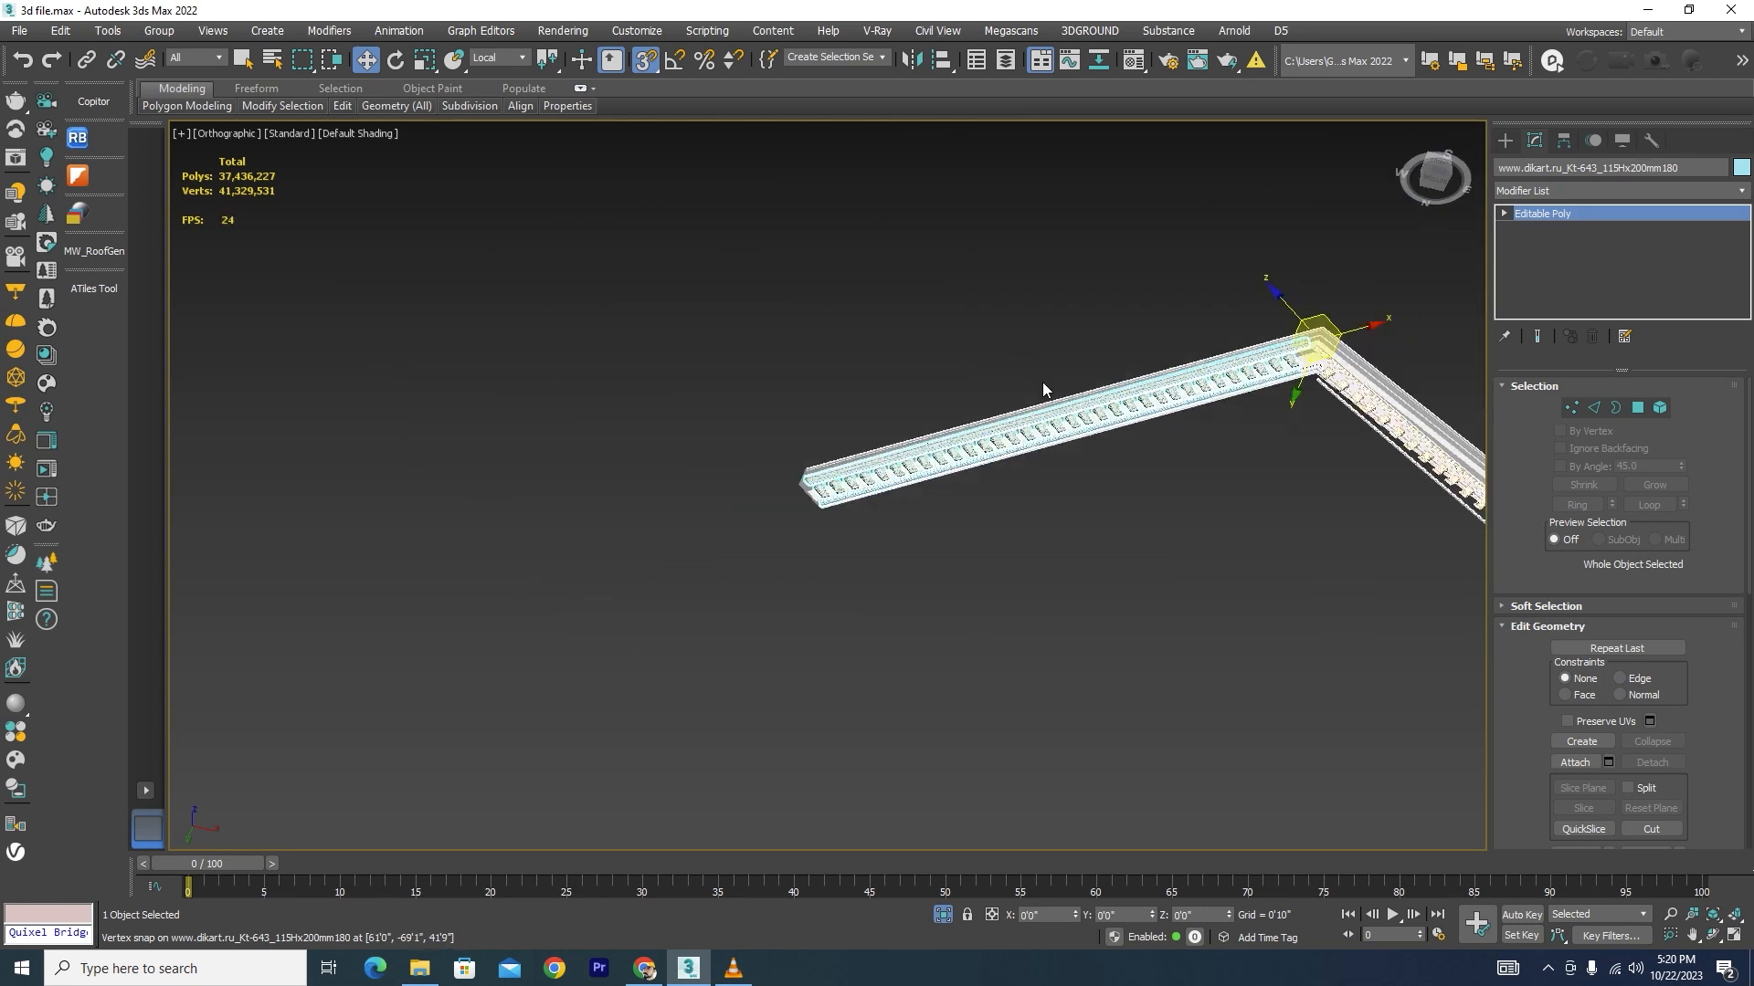
{"action": "scroll", "coordinate": [1044, 384], "scroll_direction": "up", "scroll_amount": 8}
{"action": "left_click", "coordinate": [687, 698]}
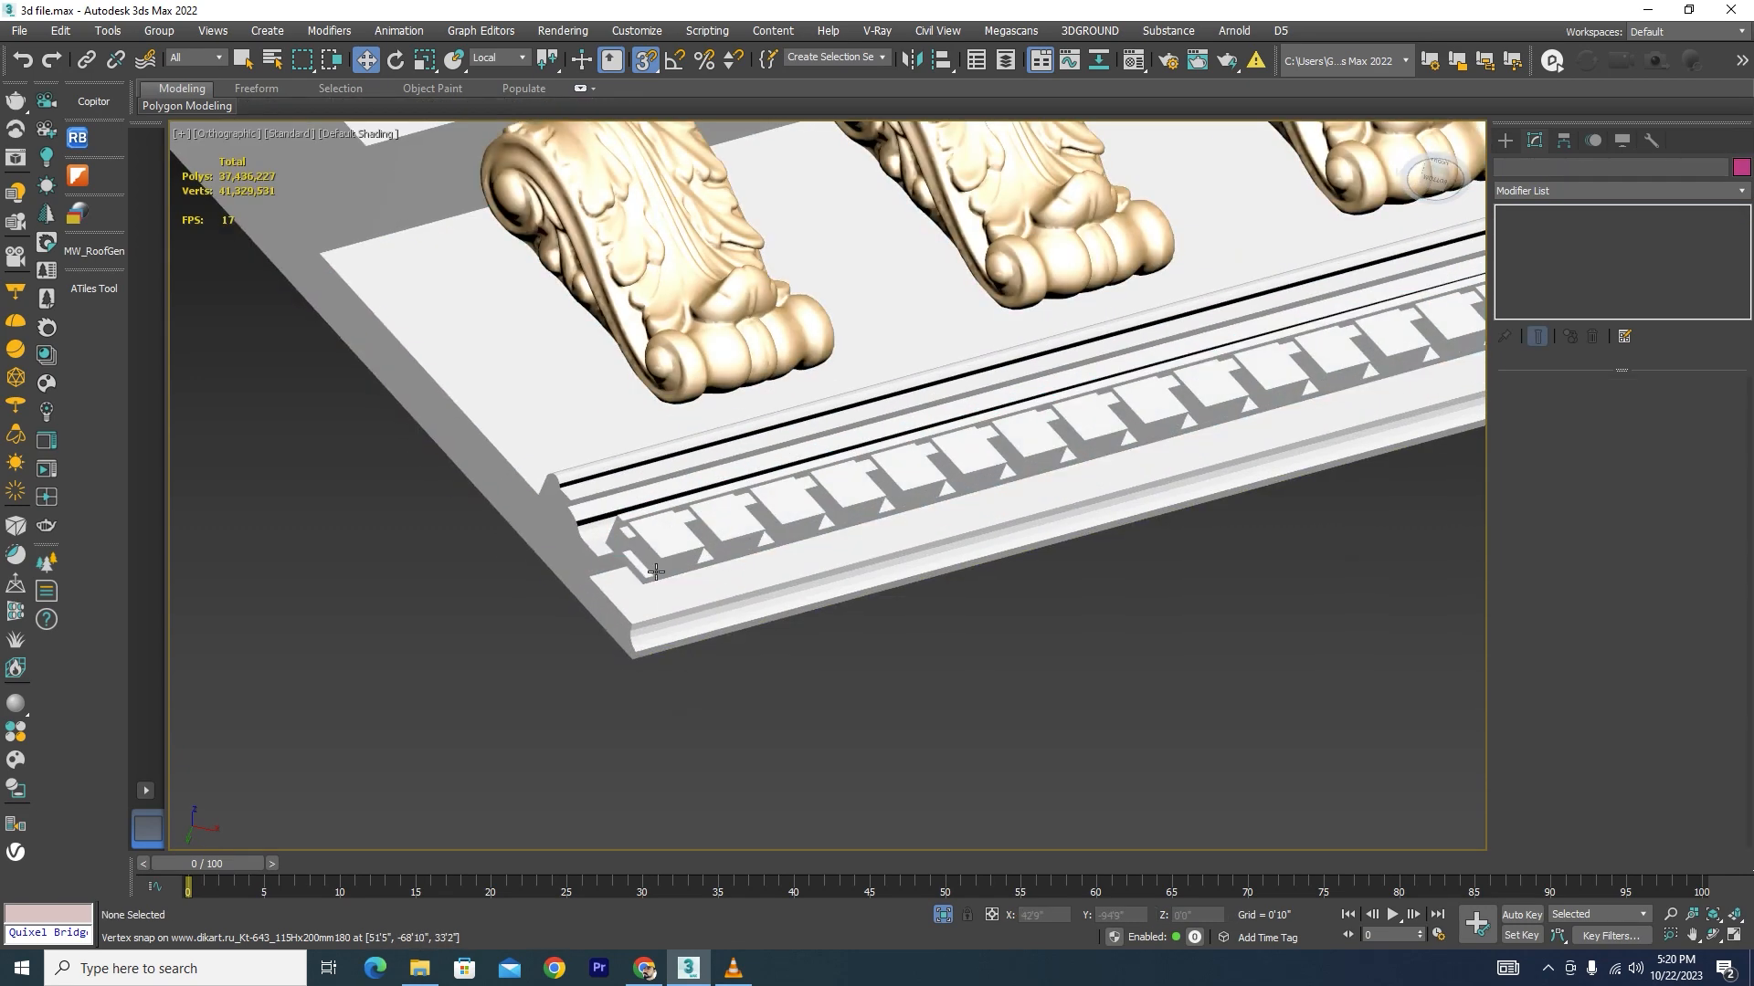
{"action": "left_click", "coordinate": [656, 571]}
{"action": "scroll", "coordinate": [655, 571], "scroll_direction": "up", "scroll_amount": 6}
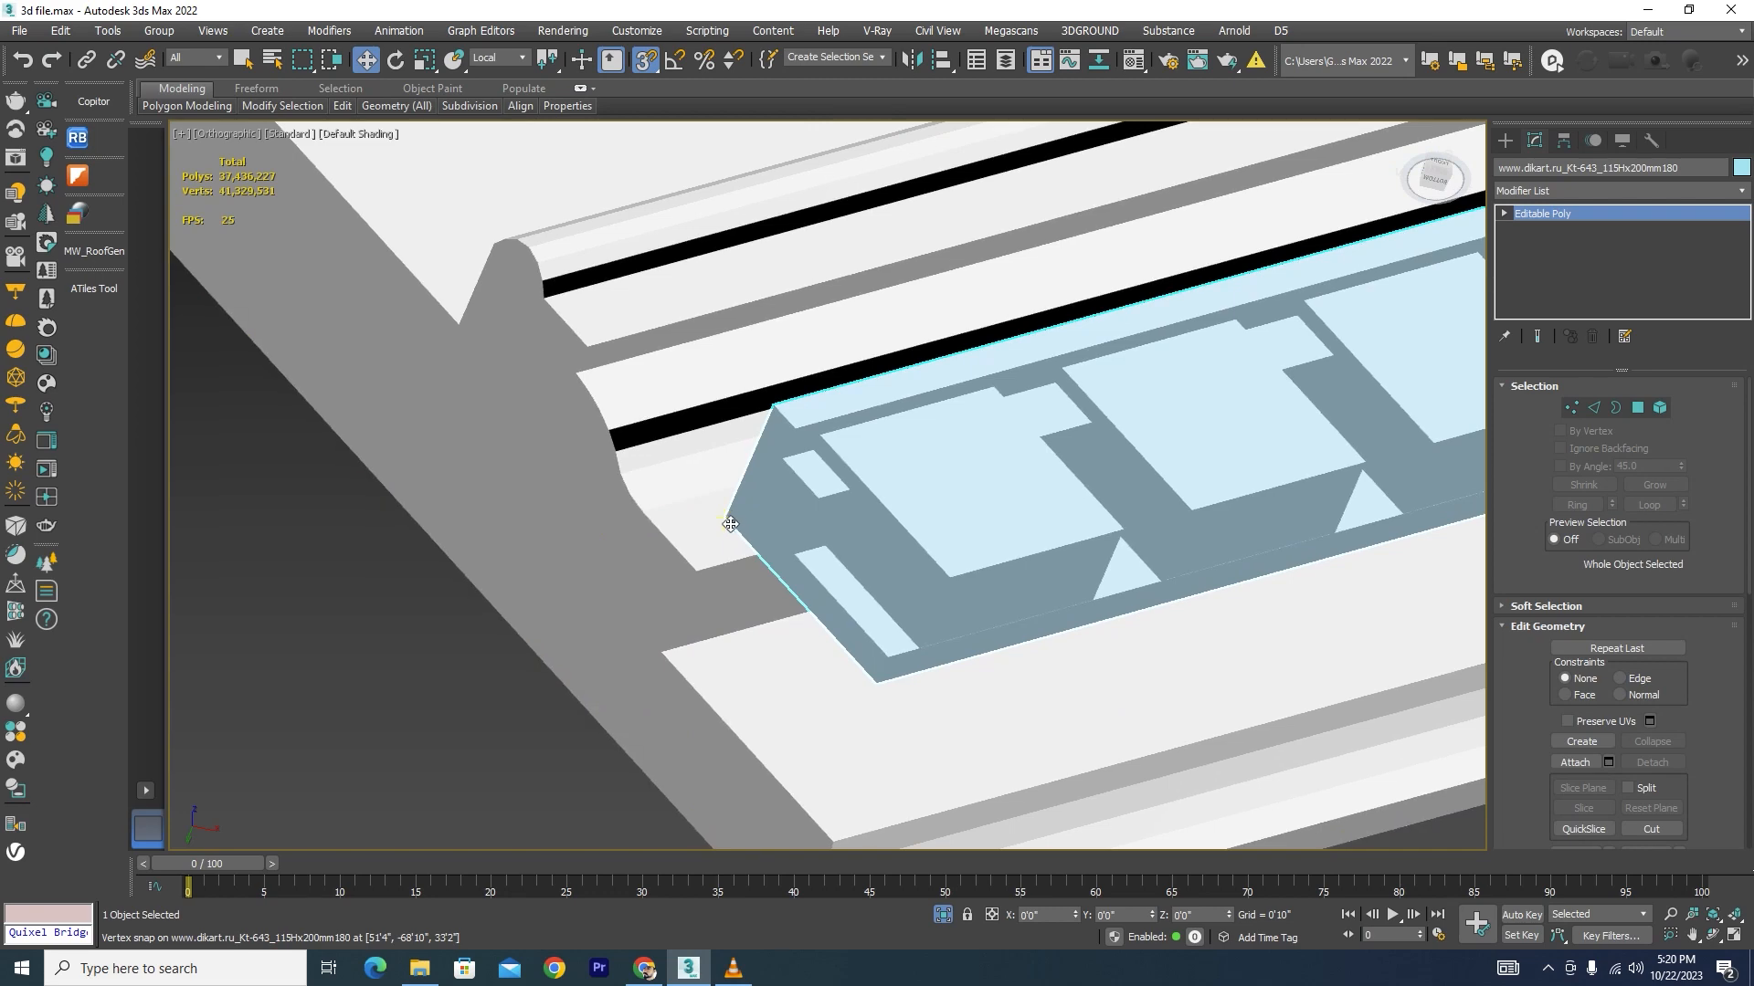
{"action": "left_click_drag", "start_coordinate": [731, 524], "coordinate": [667, 654]}
{"action": "scroll", "coordinate": [702, 648], "scroll_direction": "down", "scroll_amount": 10}
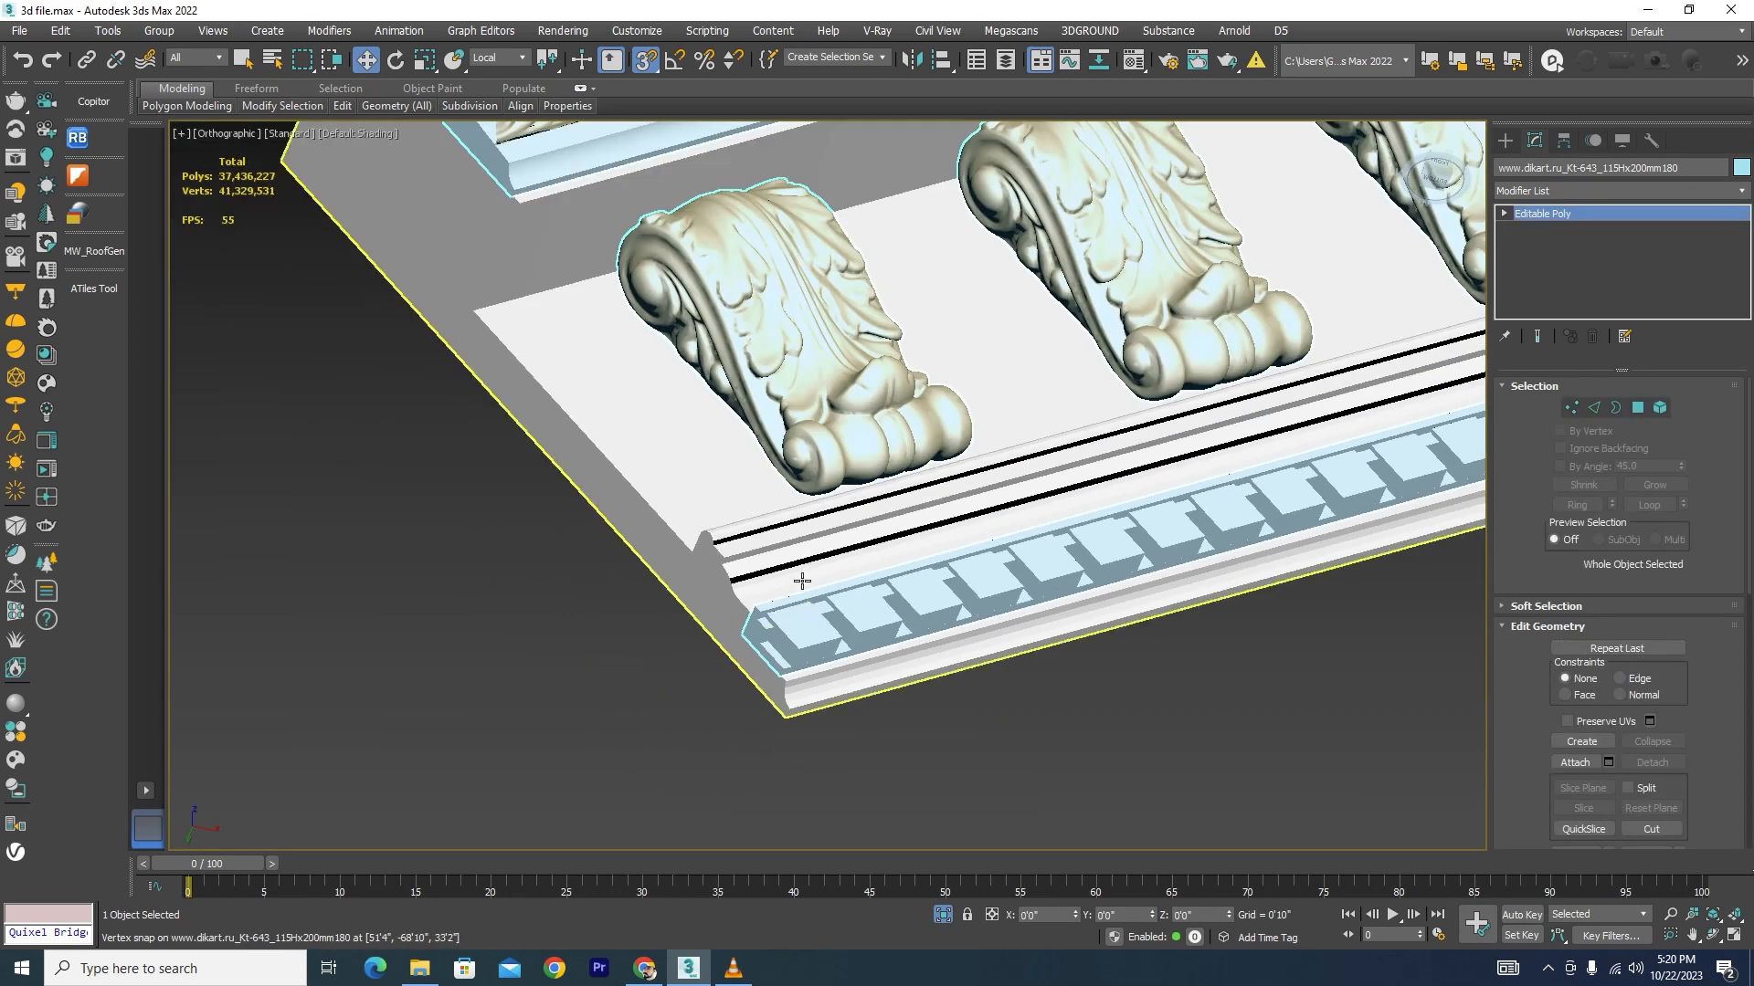
Step: Inspect how the left moulding sits against the cornice at its lower end and at its upper end near the apex
{"action": "scroll", "coordinate": [558, 292], "scroll_direction": "up", "scroll_amount": 8}
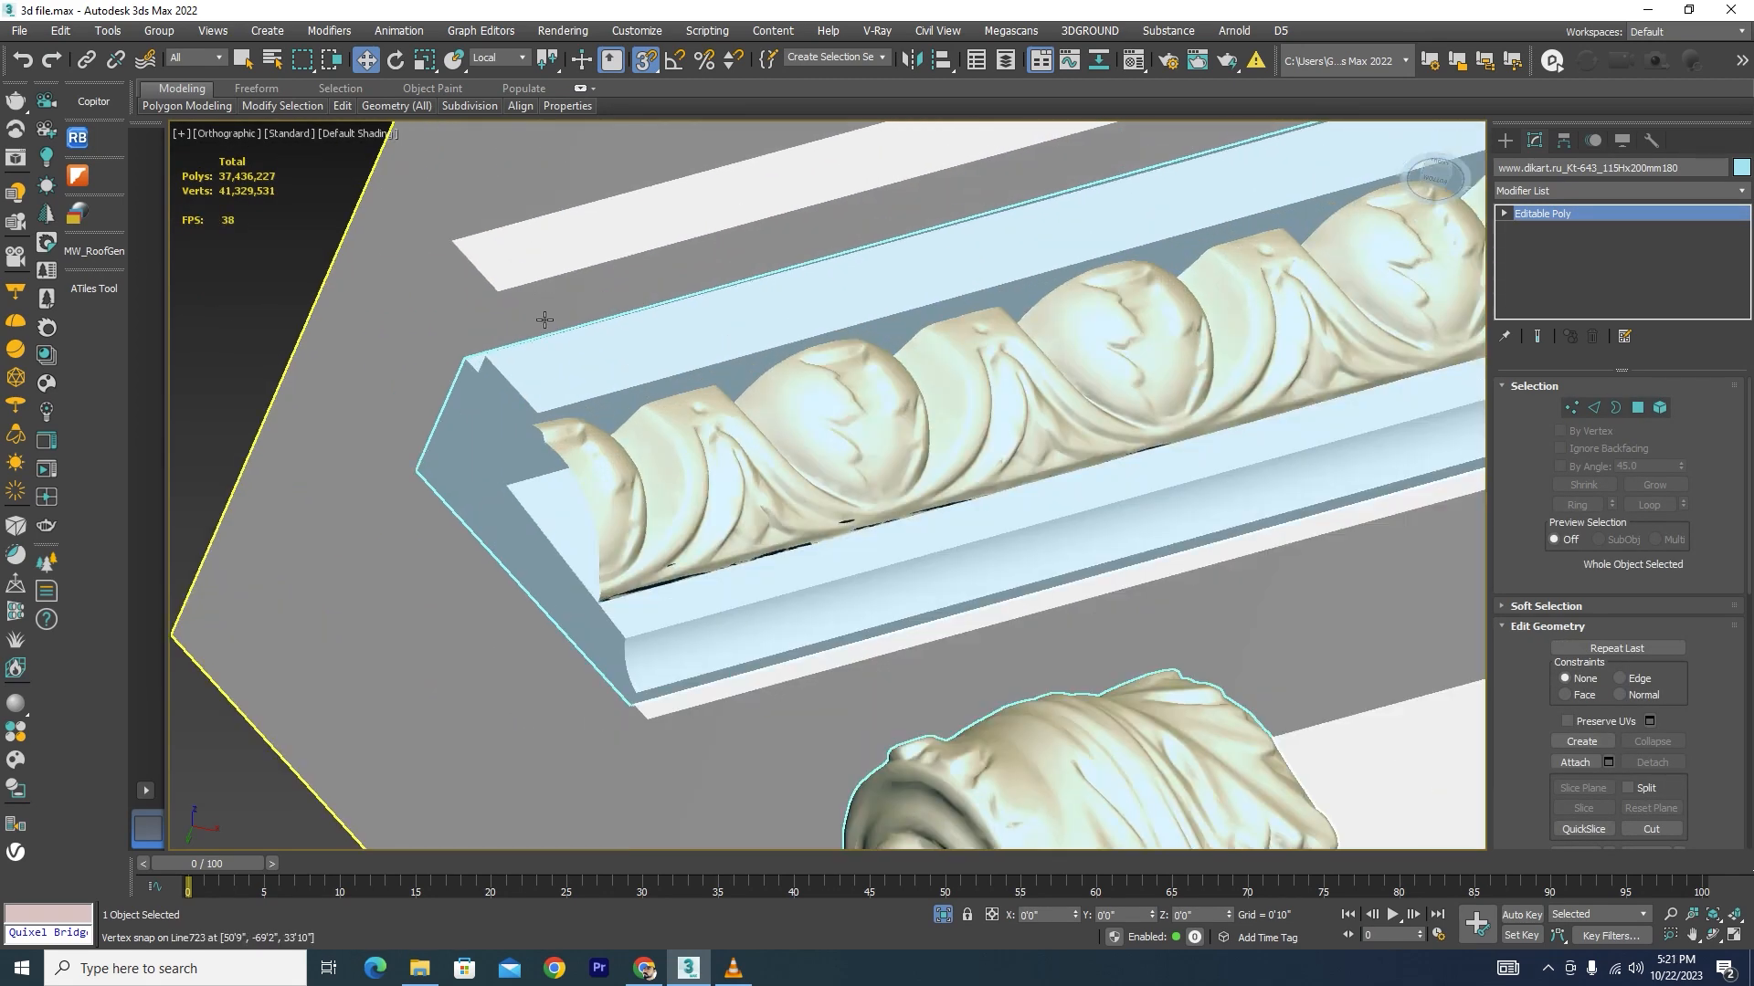
{"action": "scroll", "coordinate": [537, 356], "scroll_direction": "down", "scroll_amount": 9}
{"action": "scroll", "coordinate": [624, 514], "scroll_direction": "up", "scroll_amount": 6}
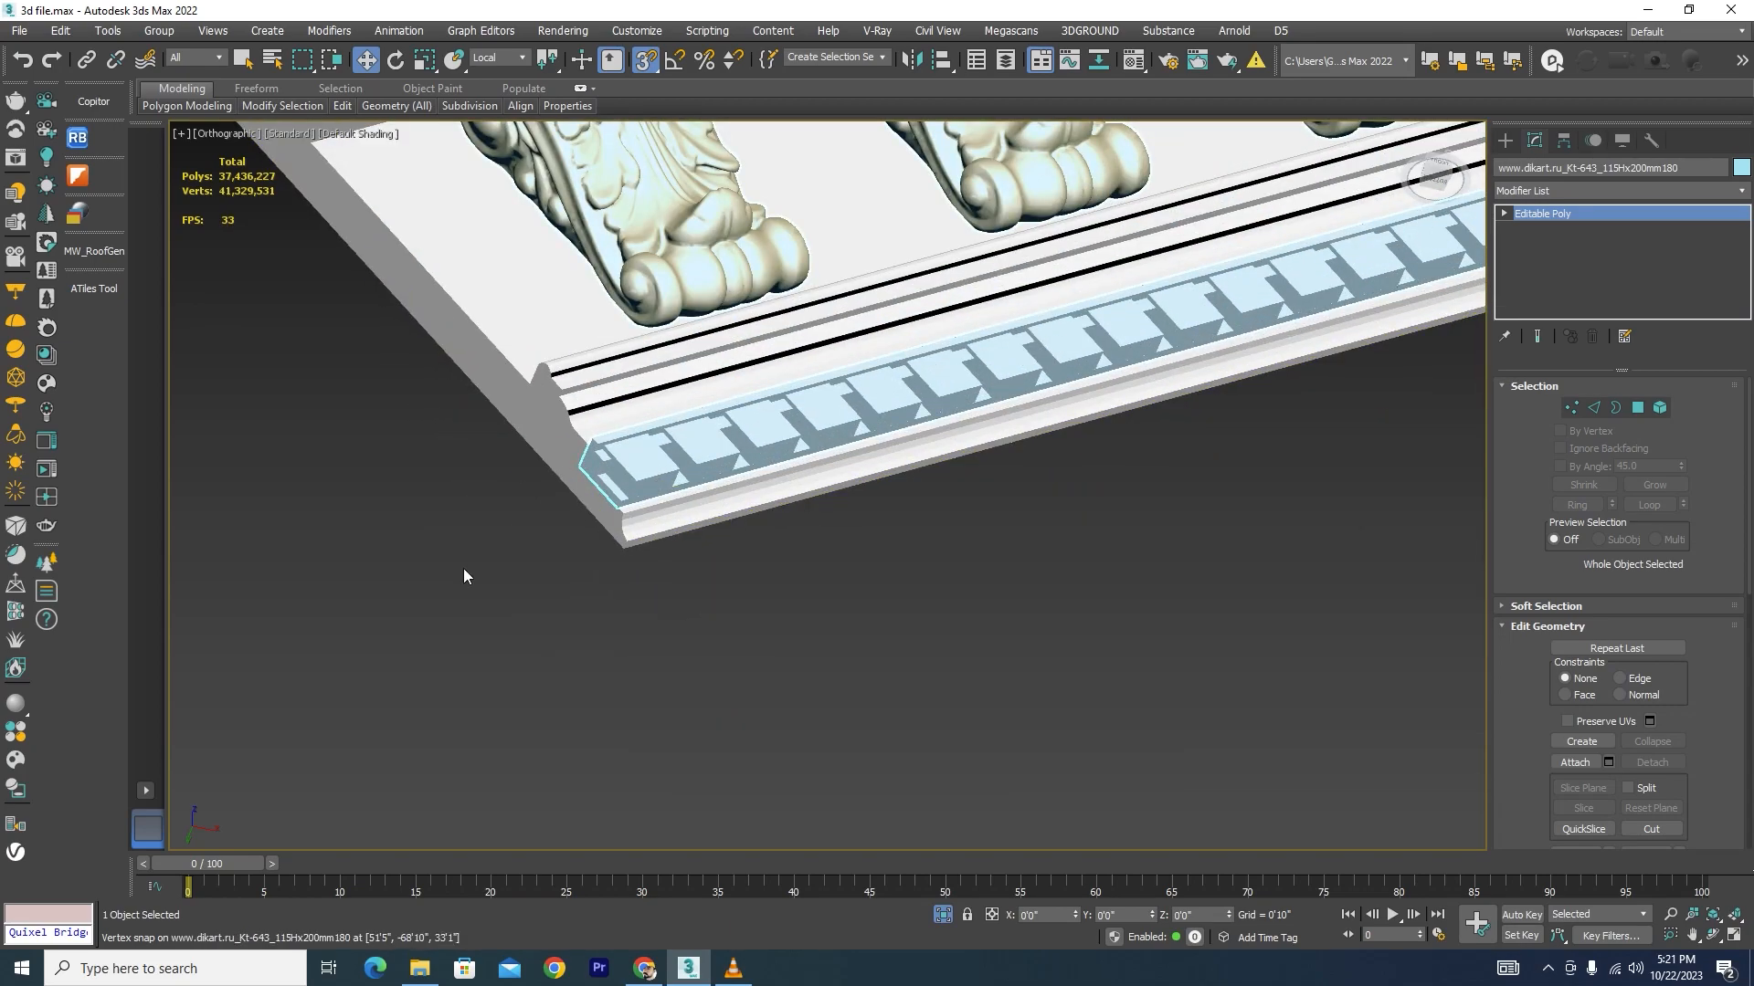
{"action": "scroll", "coordinate": [698, 534], "scroll_direction": "down", "scroll_amount": 9}
{"action": "middle_click_drag", "start_coordinate": [1148, 456], "coordinate": [373, 694]}
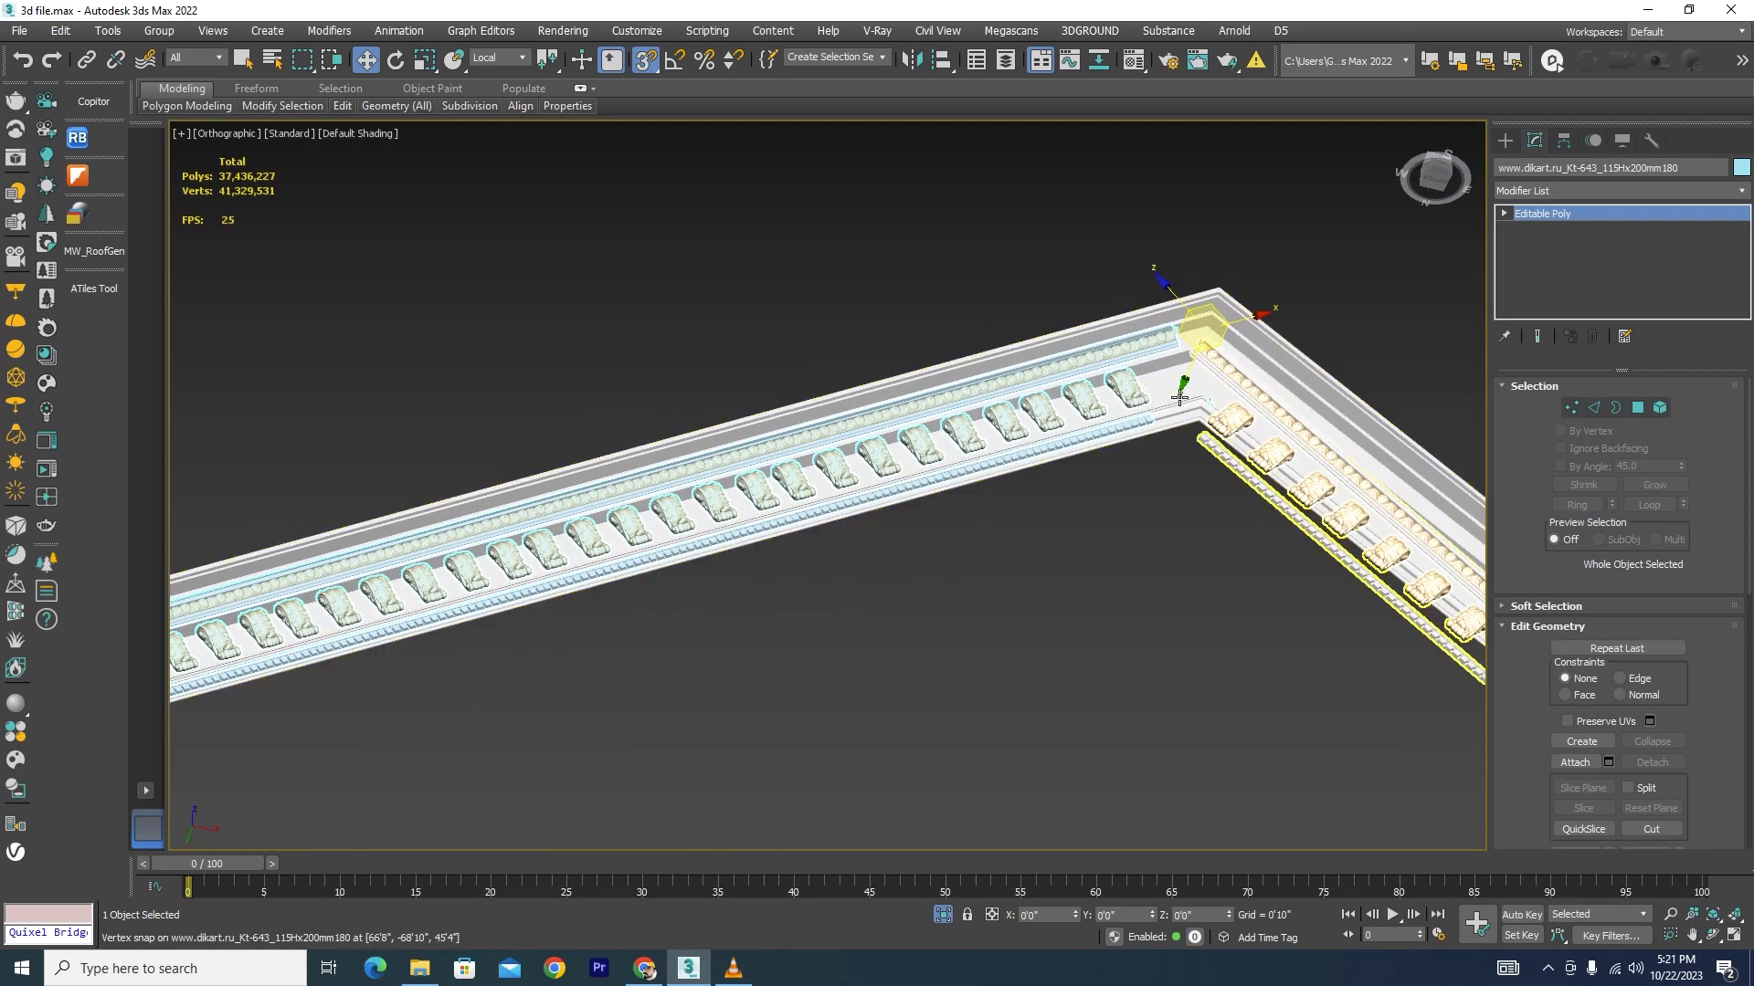
{"action": "scroll", "coordinate": [1179, 397], "scroll_direction": "up", "scroll_amount": 10}
{"action": "scroll", "coordinate": [1190, 476], "scroll_direction": "down", "scroll_amount": 8}
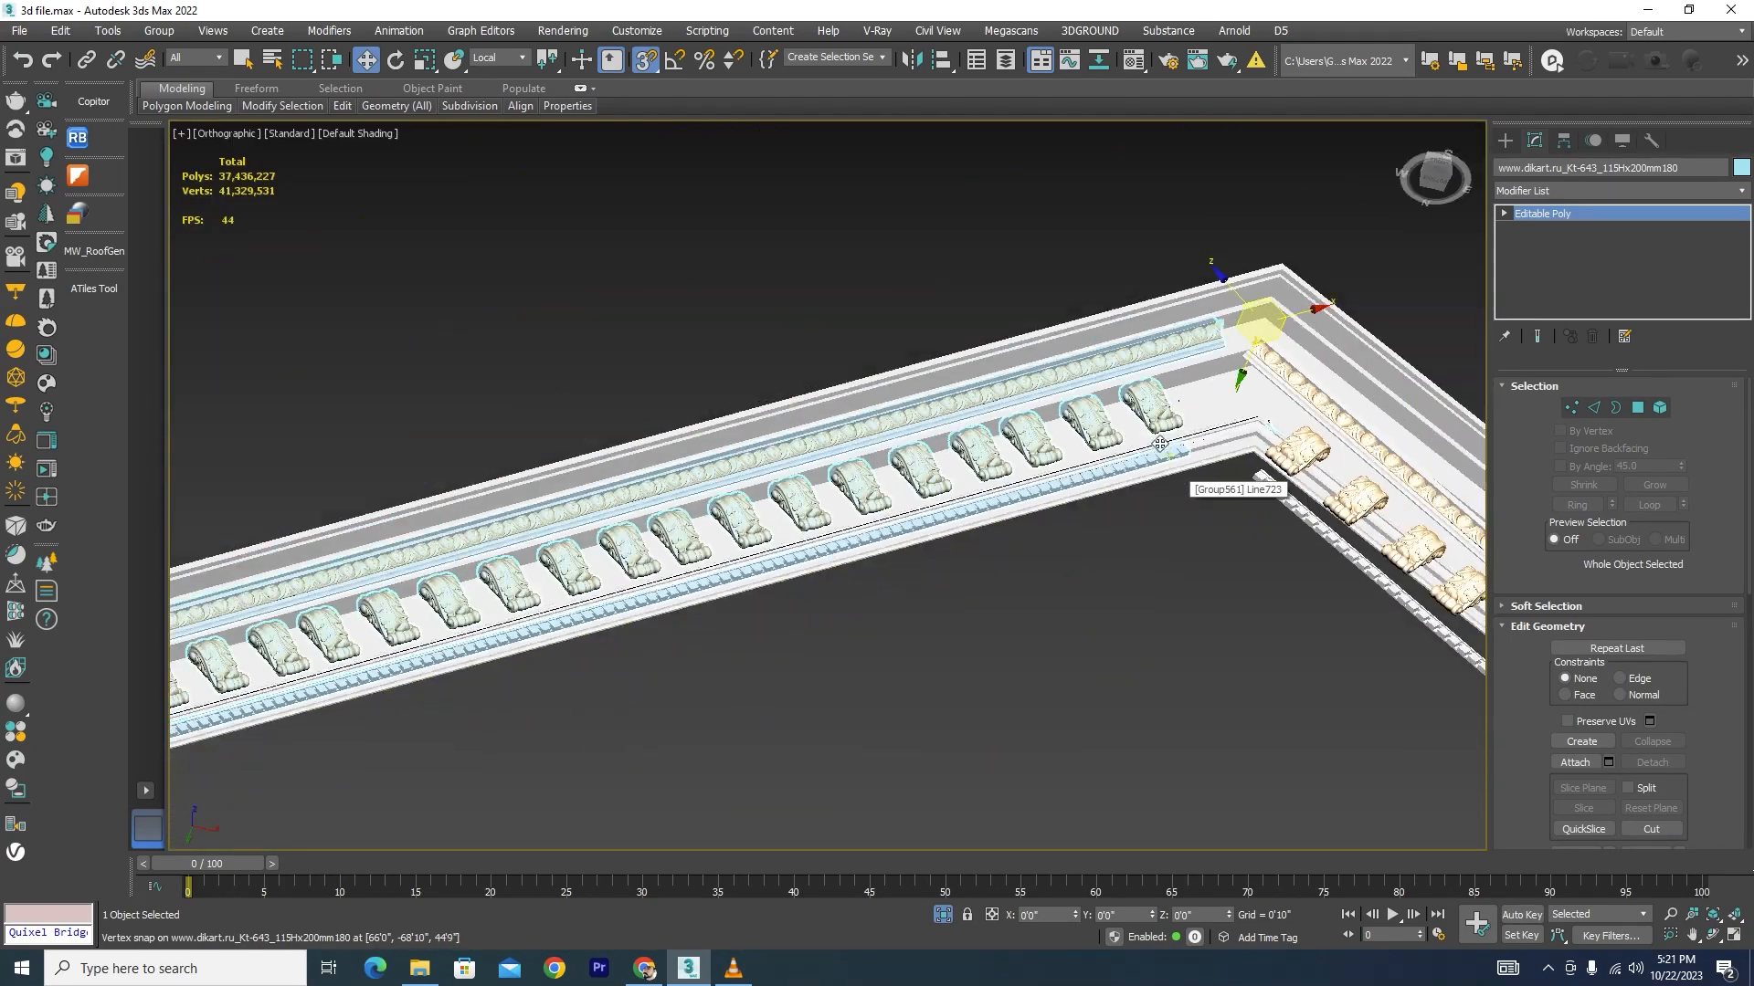
{"action": "middle_click_drag", "start_coordinate": [1191, 542], "coordinate": [1144, 539], "text": "alt"}
{"action": "scroll", "coordinate": [1144, 538], "scroll_direction": "down", "scroll_amount": 4}
{"action": "scroll", "coordinate": [745, 424], "scroll_direction": "up", "scroll_amount": 10}
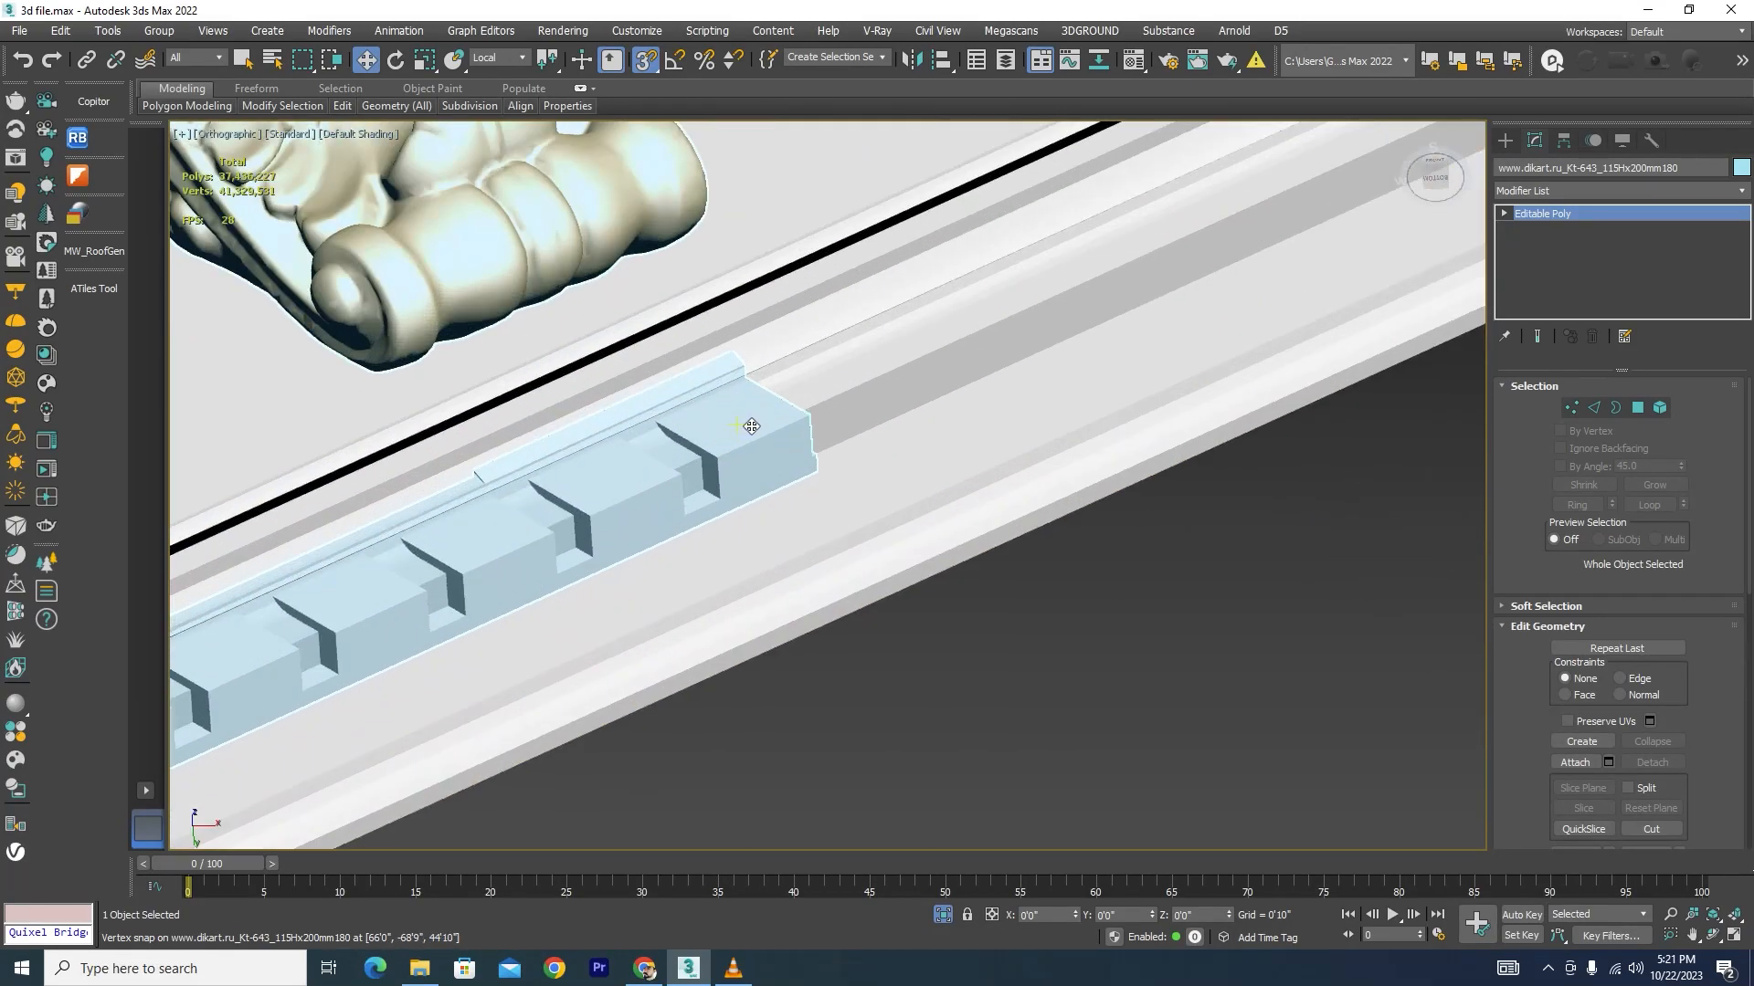
{"action": "scroll", "coordinate": [751, 427], "scroll_direction": "down", "scroll_amount": 8}
{"action": "scroll", "coordinate": [902, 402], "scroll_direction": "up", "scroll_amount": 6}
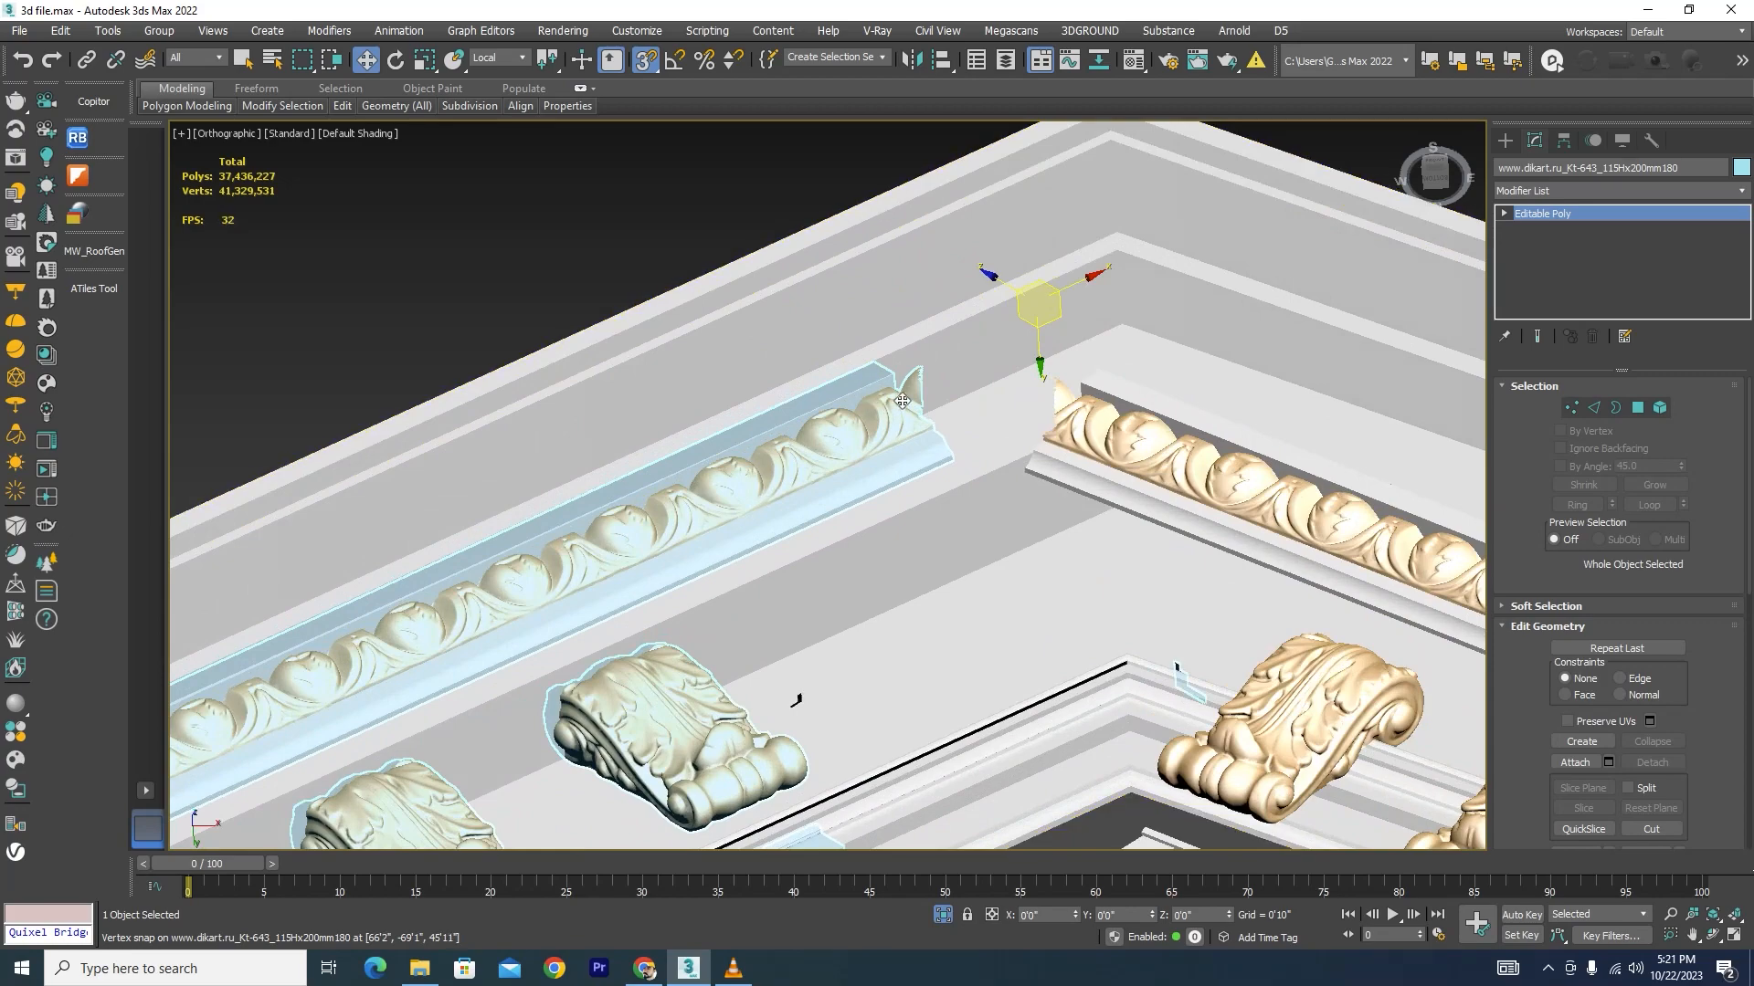
Step: Copy the left moulding along its local X axis, placing the duplicate beyond the gable apex
{"action": "scroll", "coordinate": [902, 402], "scroll_direction": "down", "scroll_amount": 10}
{"action": "left_click", "coordinate": [891, 643]}
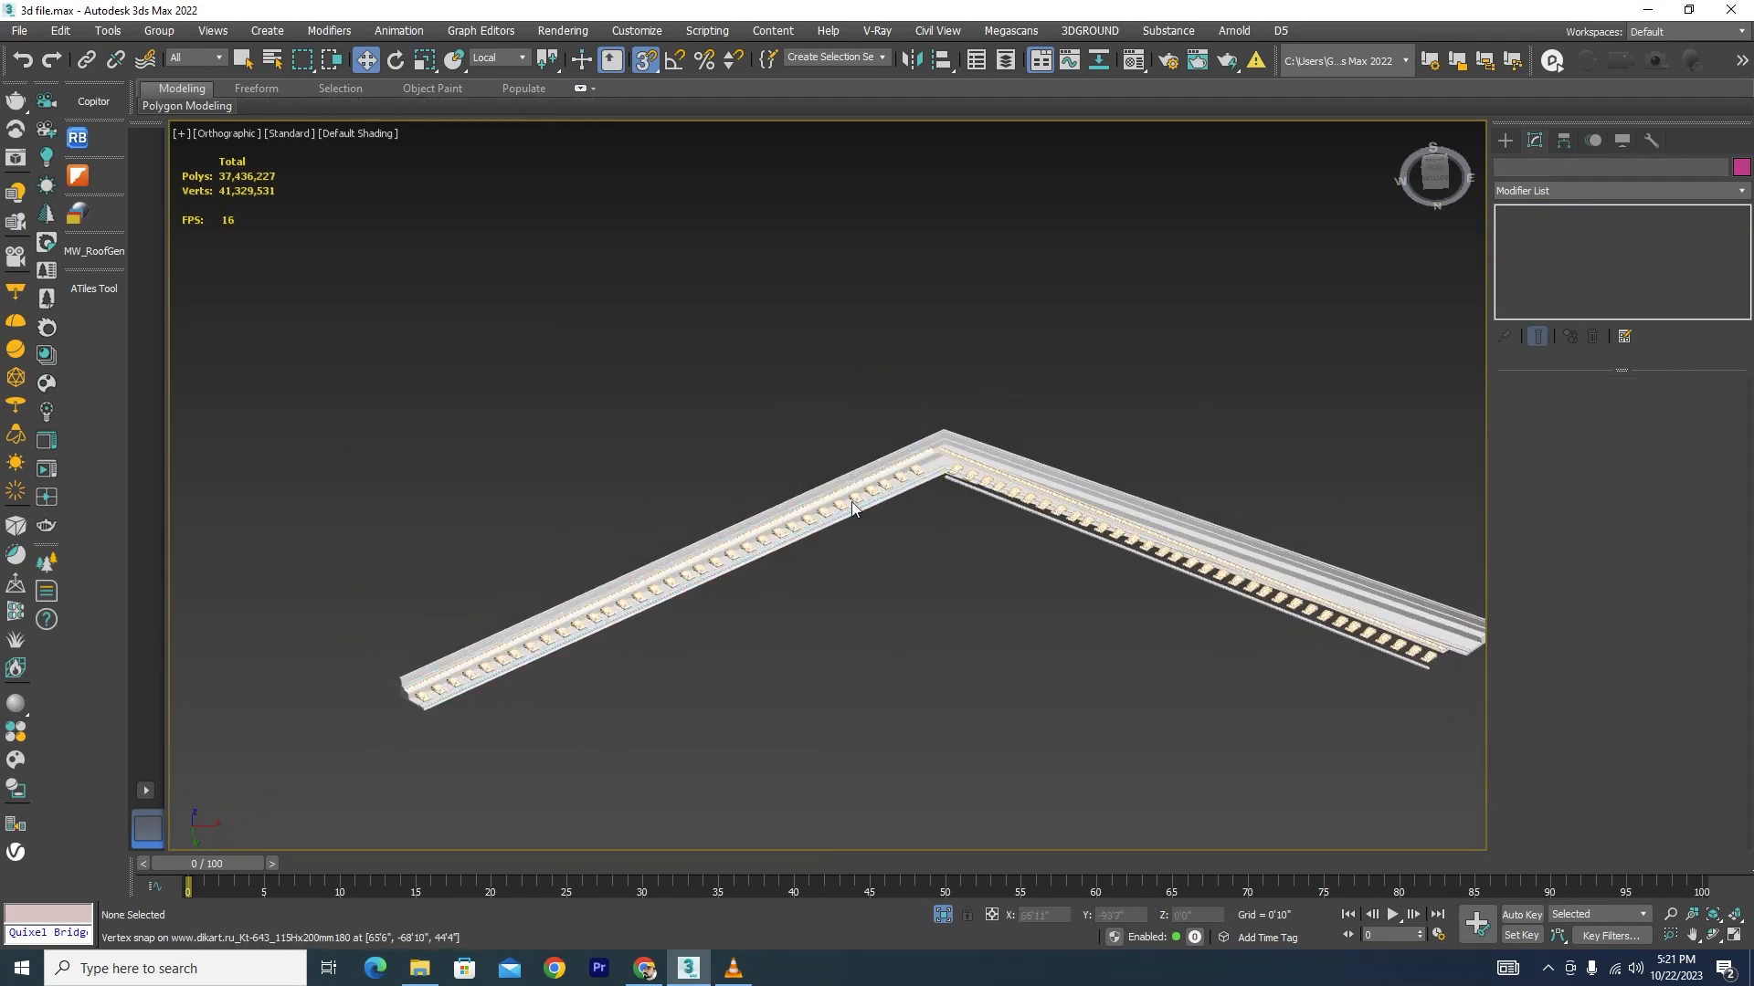
{"action": "scroll", "coordinate": [852, 508], "scroll_direction": "up", "scroll_amount": 6}
{"action": "left_click", "coordinate": [853, 507]}
{"action": "scroll", "coordinate": [804, 530], "scroll_direction": "down", "scroll_amount": 6}
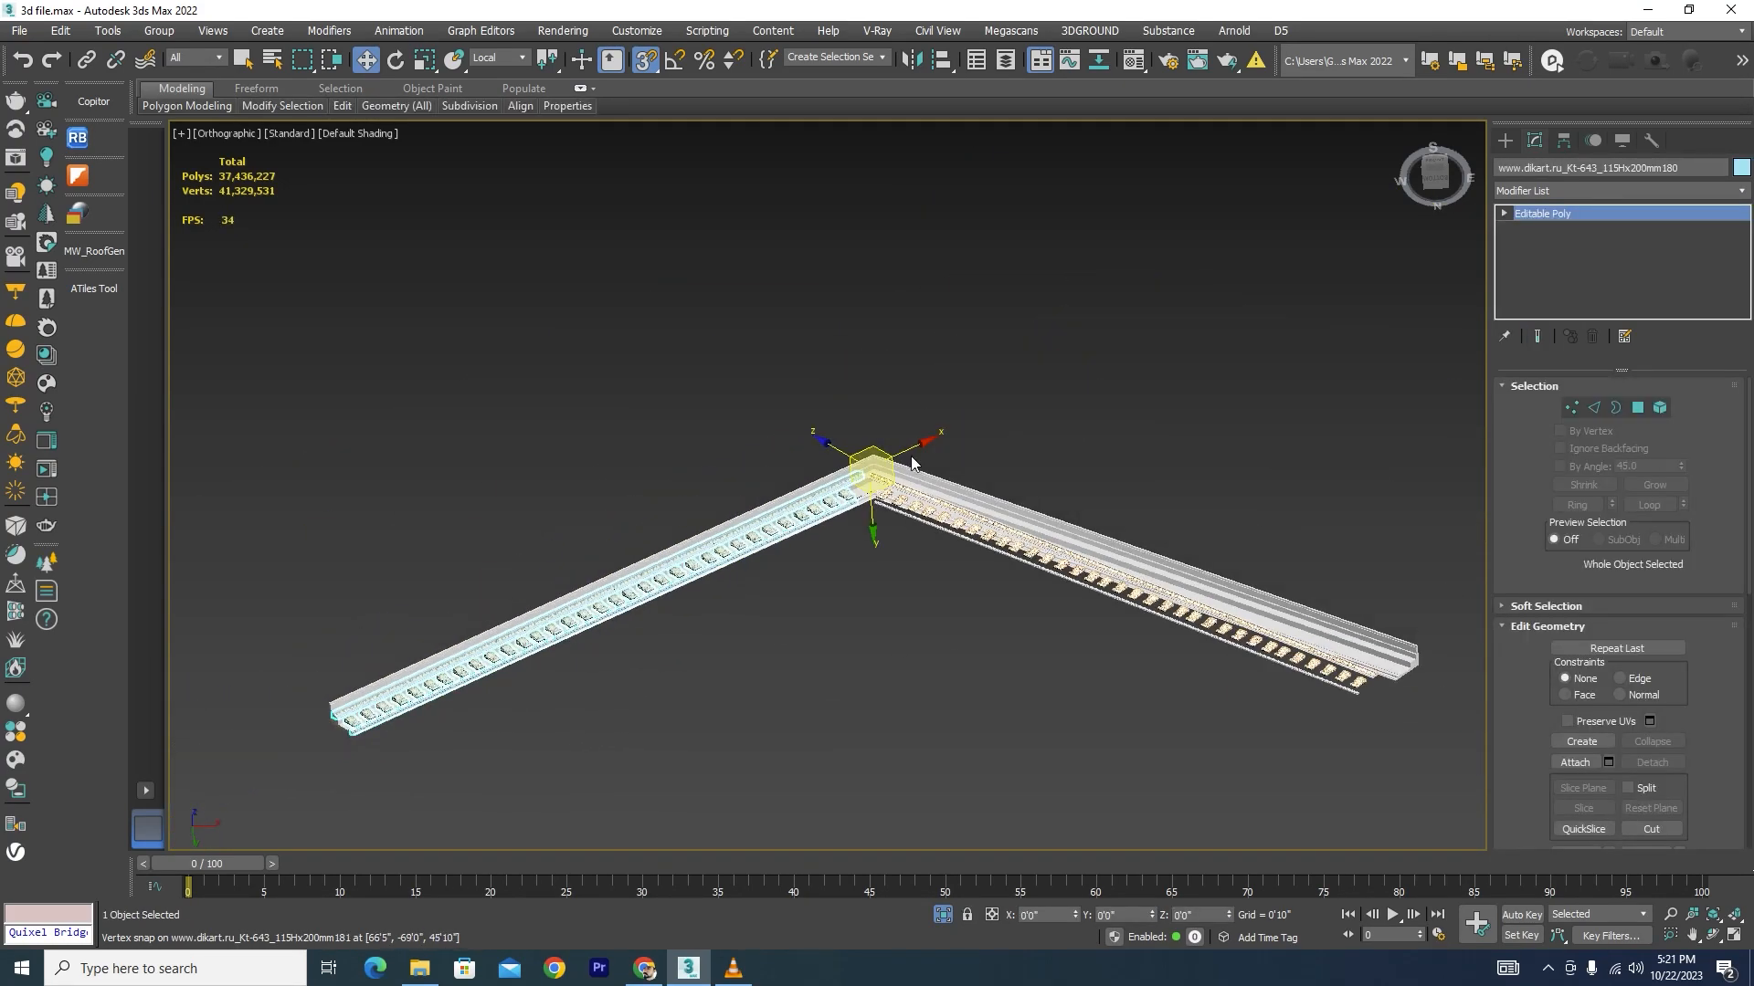
{"action": "mouse_move", "coordinate": [900, 455]}
{"action": "left_mouse_down", "text": "shift"}
{"action": "mouse_move", "coordinate": [1218, 317]}
{"action": "mouse_move", "coordinate": [1424, 183]}
{"action": "left_mouse_up", "text": "shift"}
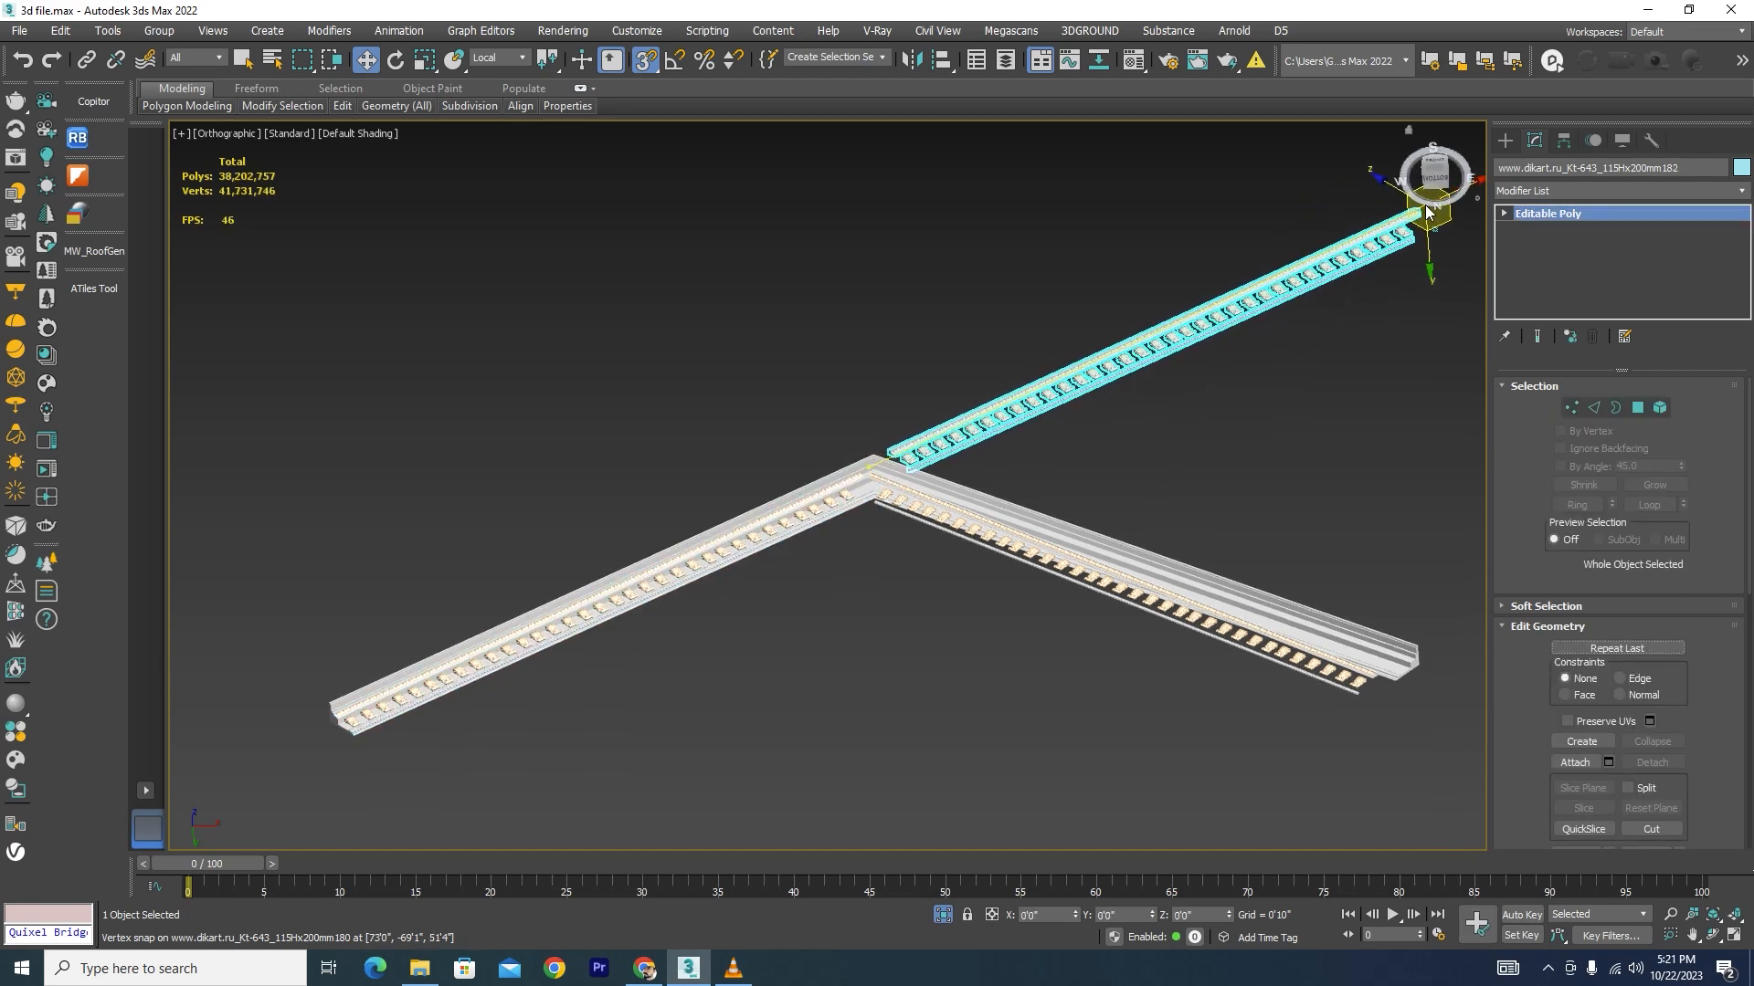
{"action": "left_click", "coordinate": [880, 563]}
{"action": "scroll", "coordinate": [866, 478], "scroll_direction": "up", "scroll_amount": 10}
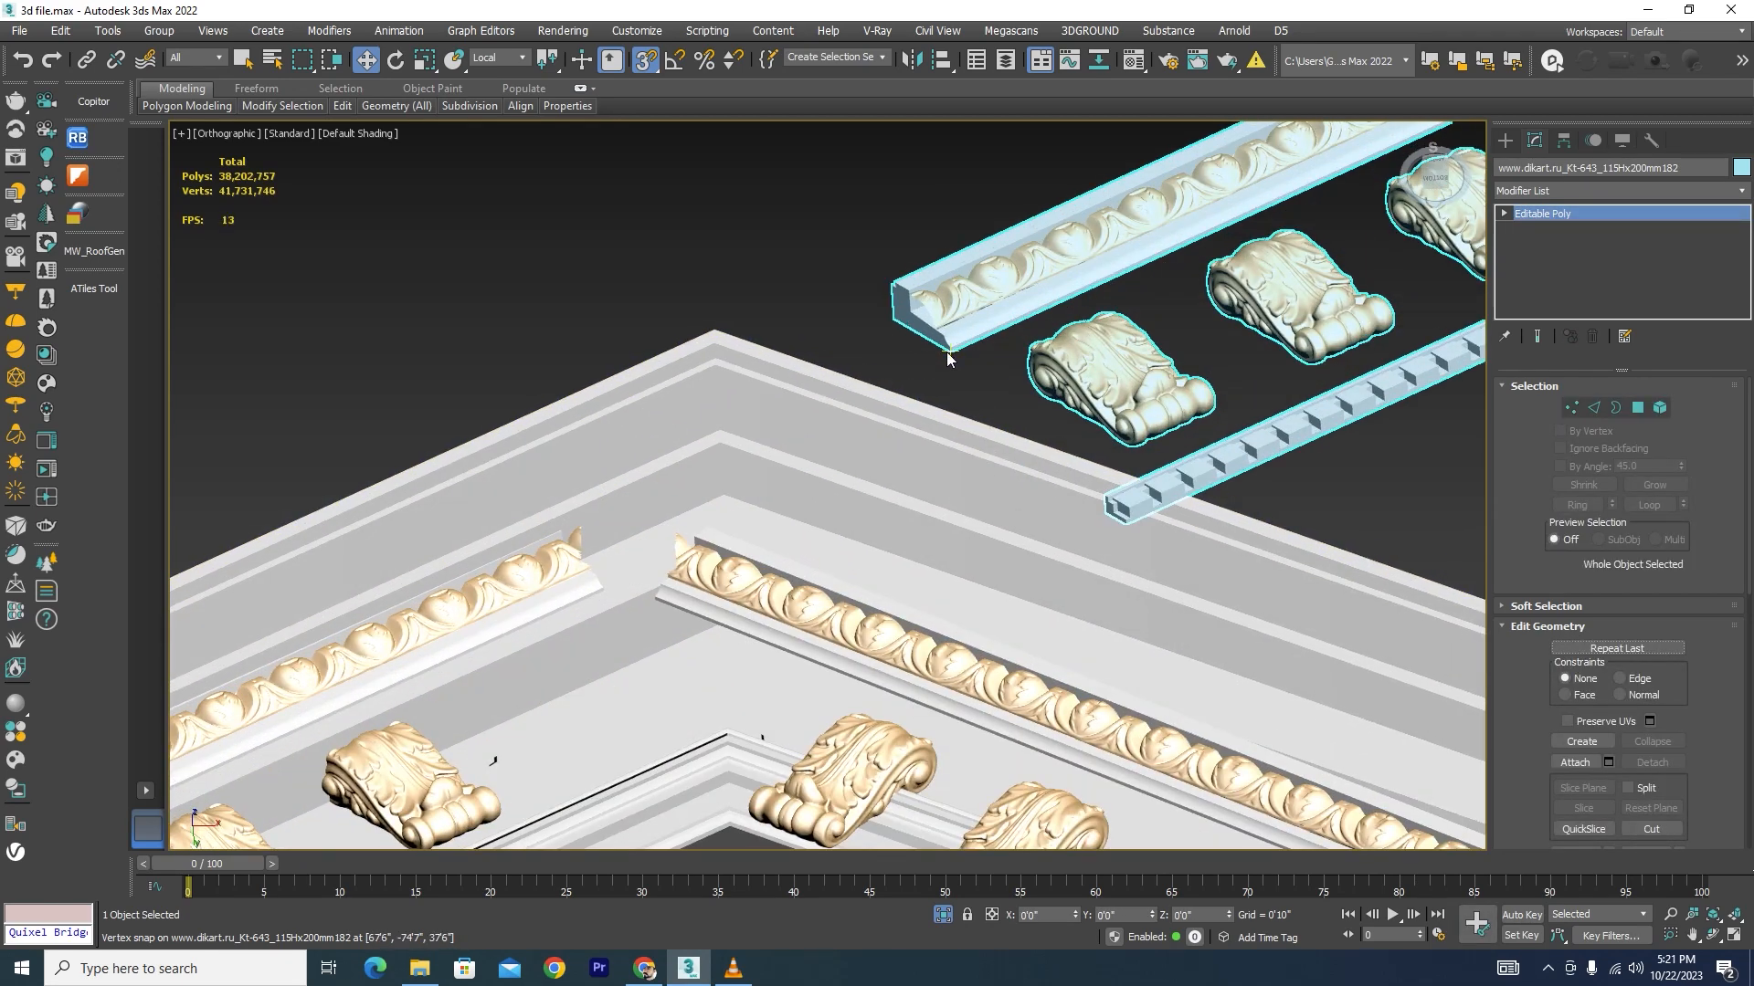
{"action": "scroll", "coordinate": [955, 327], "scroll_direction": "down", "scroll_amount": 5}
{"action": "scroll", "coordinate": [977, 368], "scroll_direction": "up", "scroll_amount": 5}
{"action": "scroll", "coordinate": [950, 328], "scroll_direction": "down", "scroll_amount": 4}
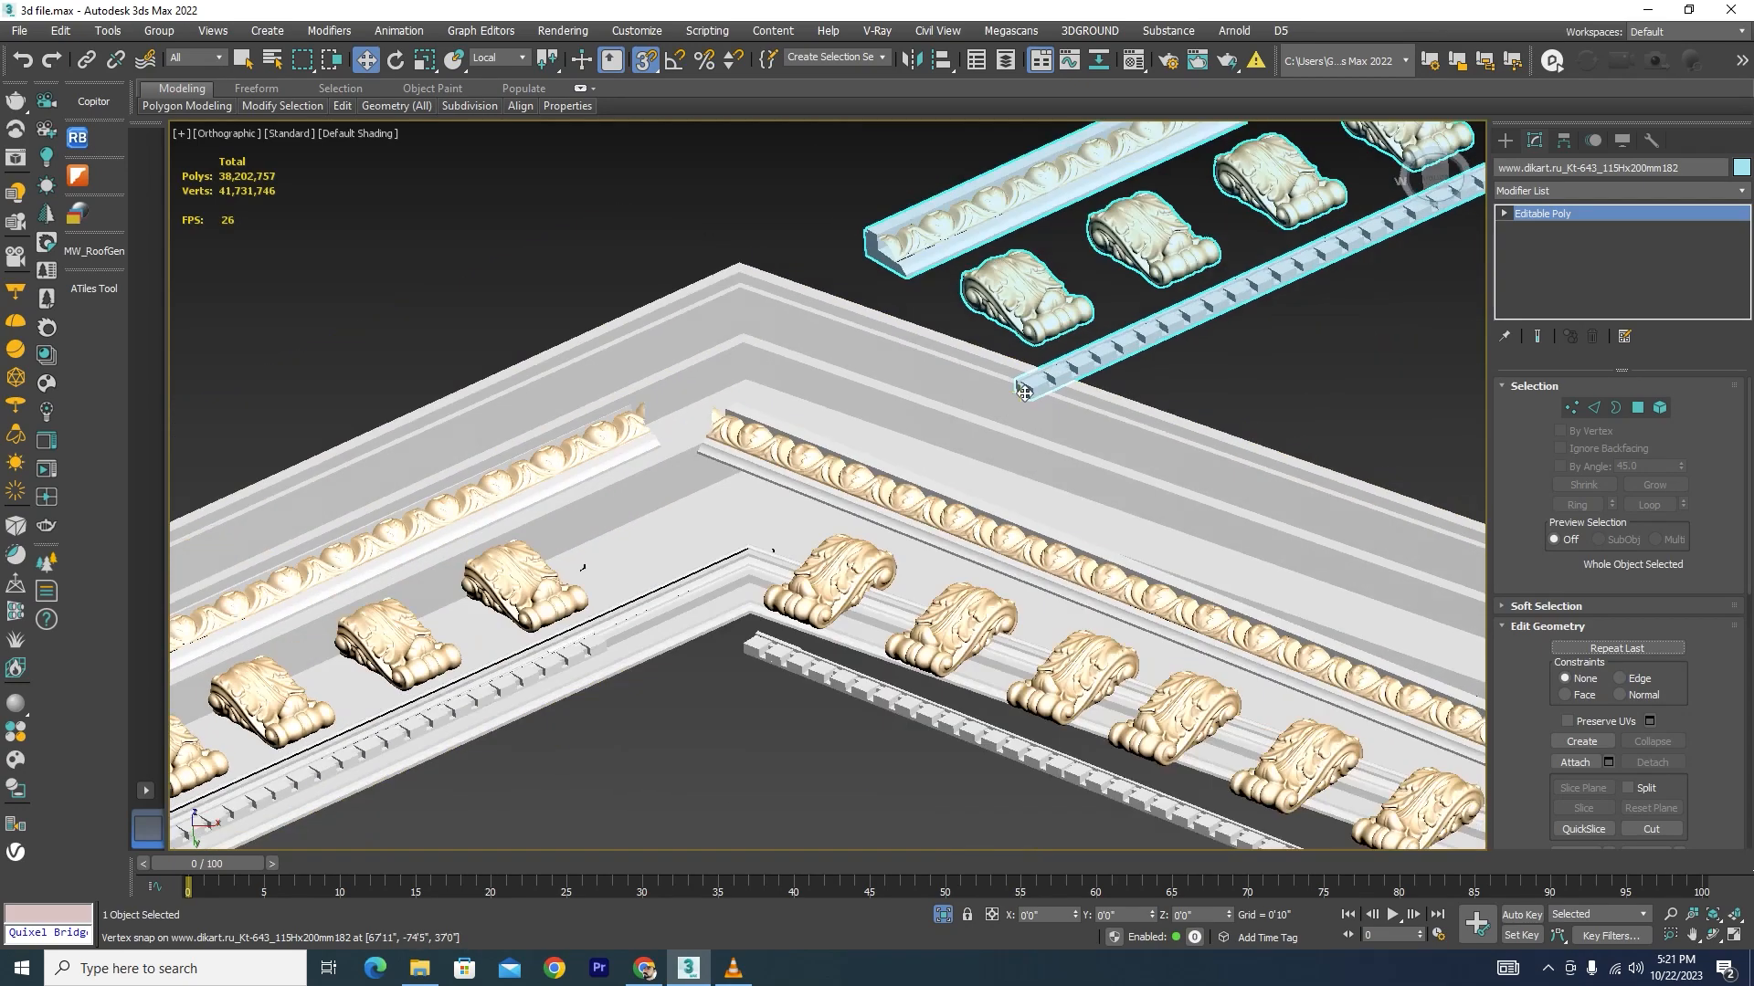
{"action": "mouse_move", "coordinate": [925, 284]}
{"action": "left_mouse_down"}
{"action": "mouse_move", "coordinate": [739, 429]}
{"action": "mouse_move", "coordinate": [597, 489]}
{"action": "left_mouse_up"}
{"action": "key", "text": "F3"}
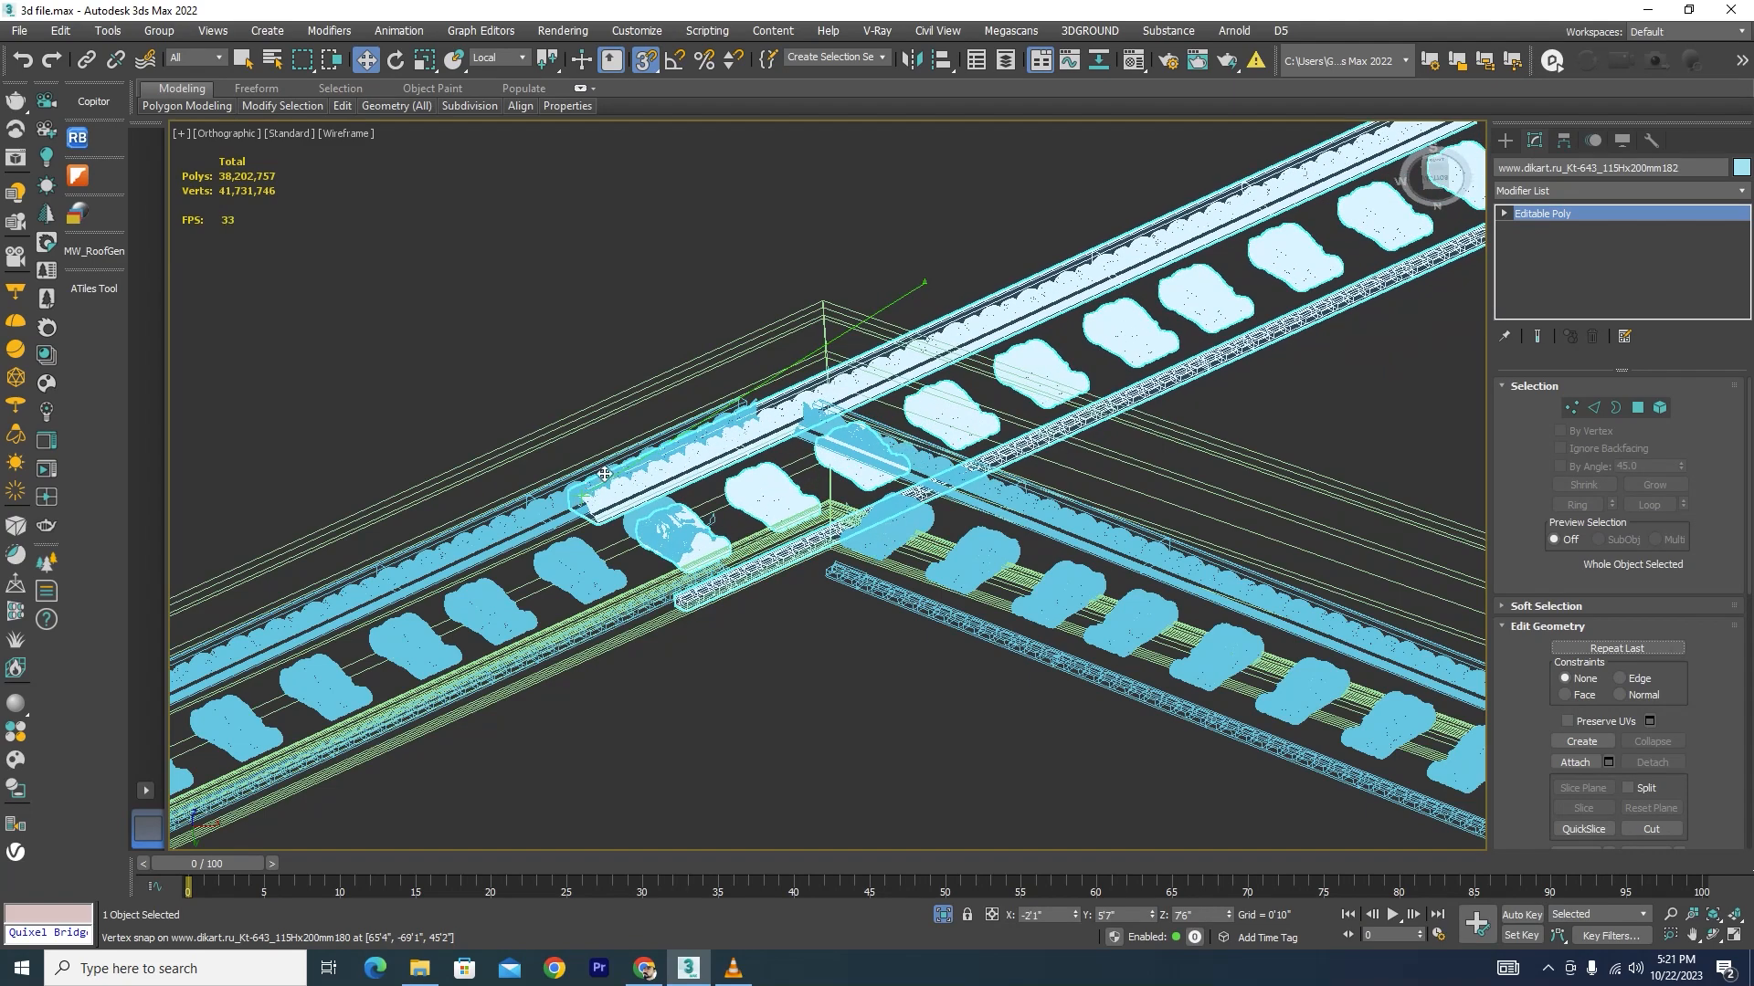
{"action": "right_click", "coordinate": [597, 488]}
Step: Delete the egg-and-dart element at the left moulding's upper end in Element mode, leaving the end bracket in place
{"action": "scroll", "coordinate": [666, 451], "scroll_direction": "up", "scroll_amount": 4}
{"action": "left_click", "coordinate": [667, 450]}
{"action": "key", "text": "F3"}
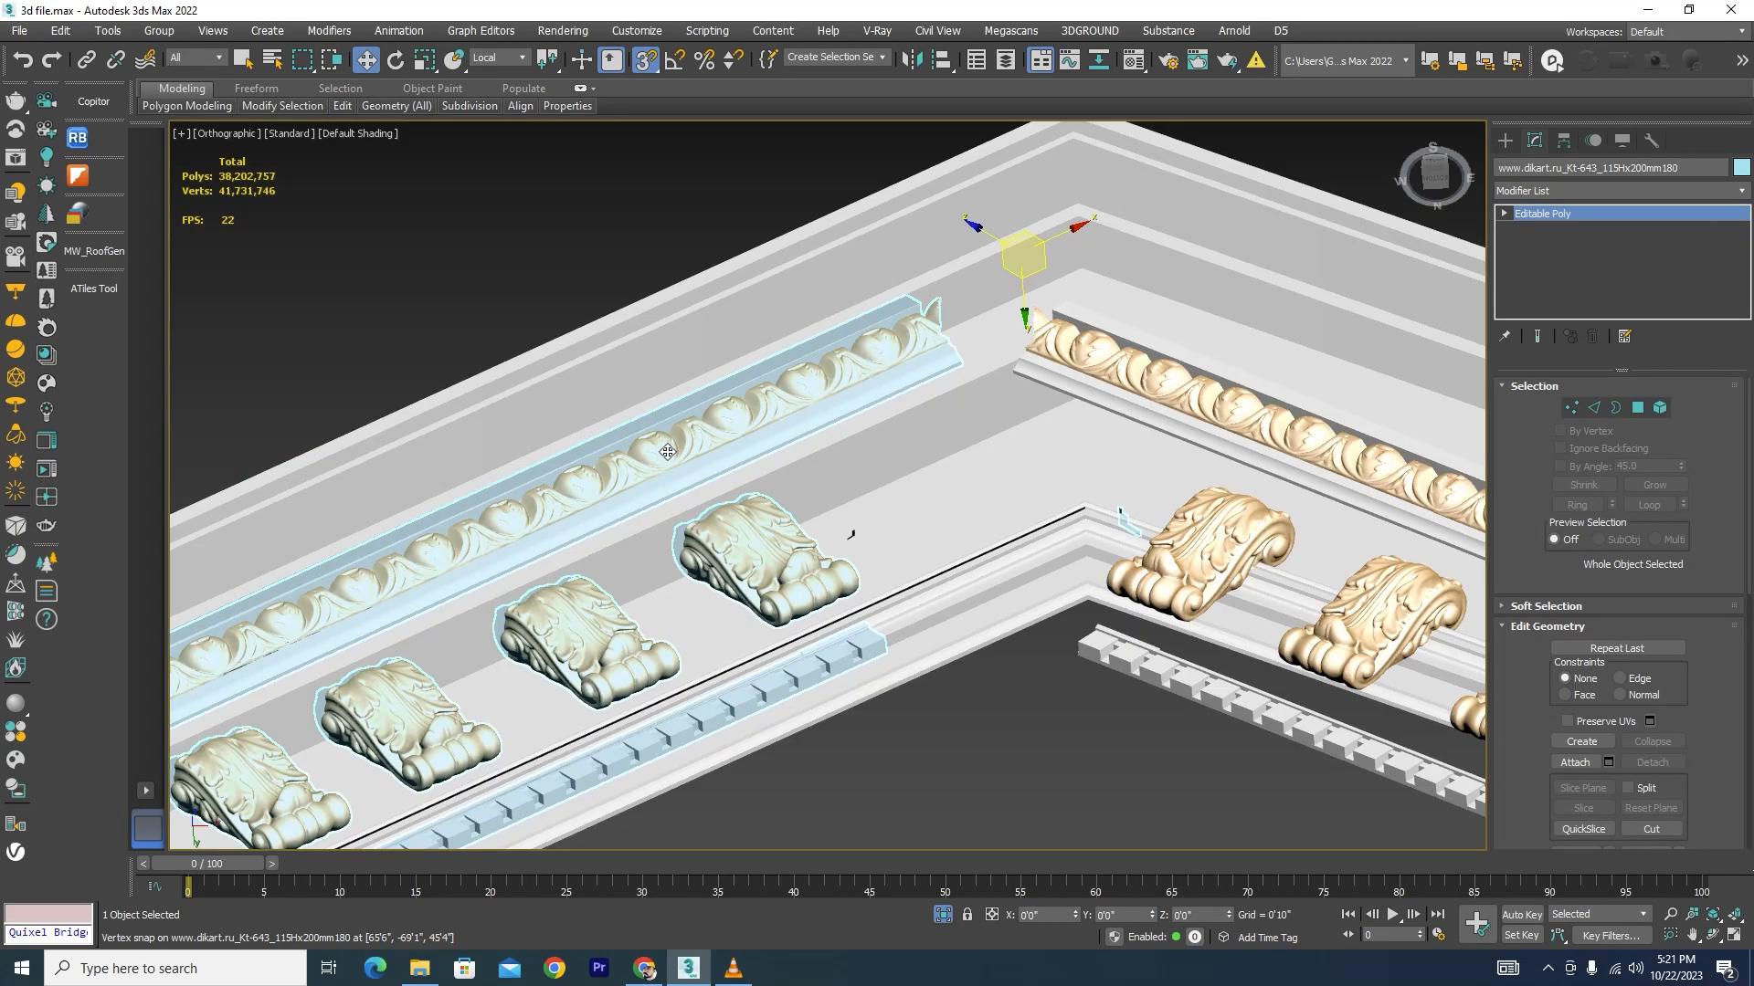
{"action": "left_click", "coordinate": [1660, 407]}
{"action": "left_click_drag", "start_coordinate": [879, 429], "coordinate": [803, 309]}
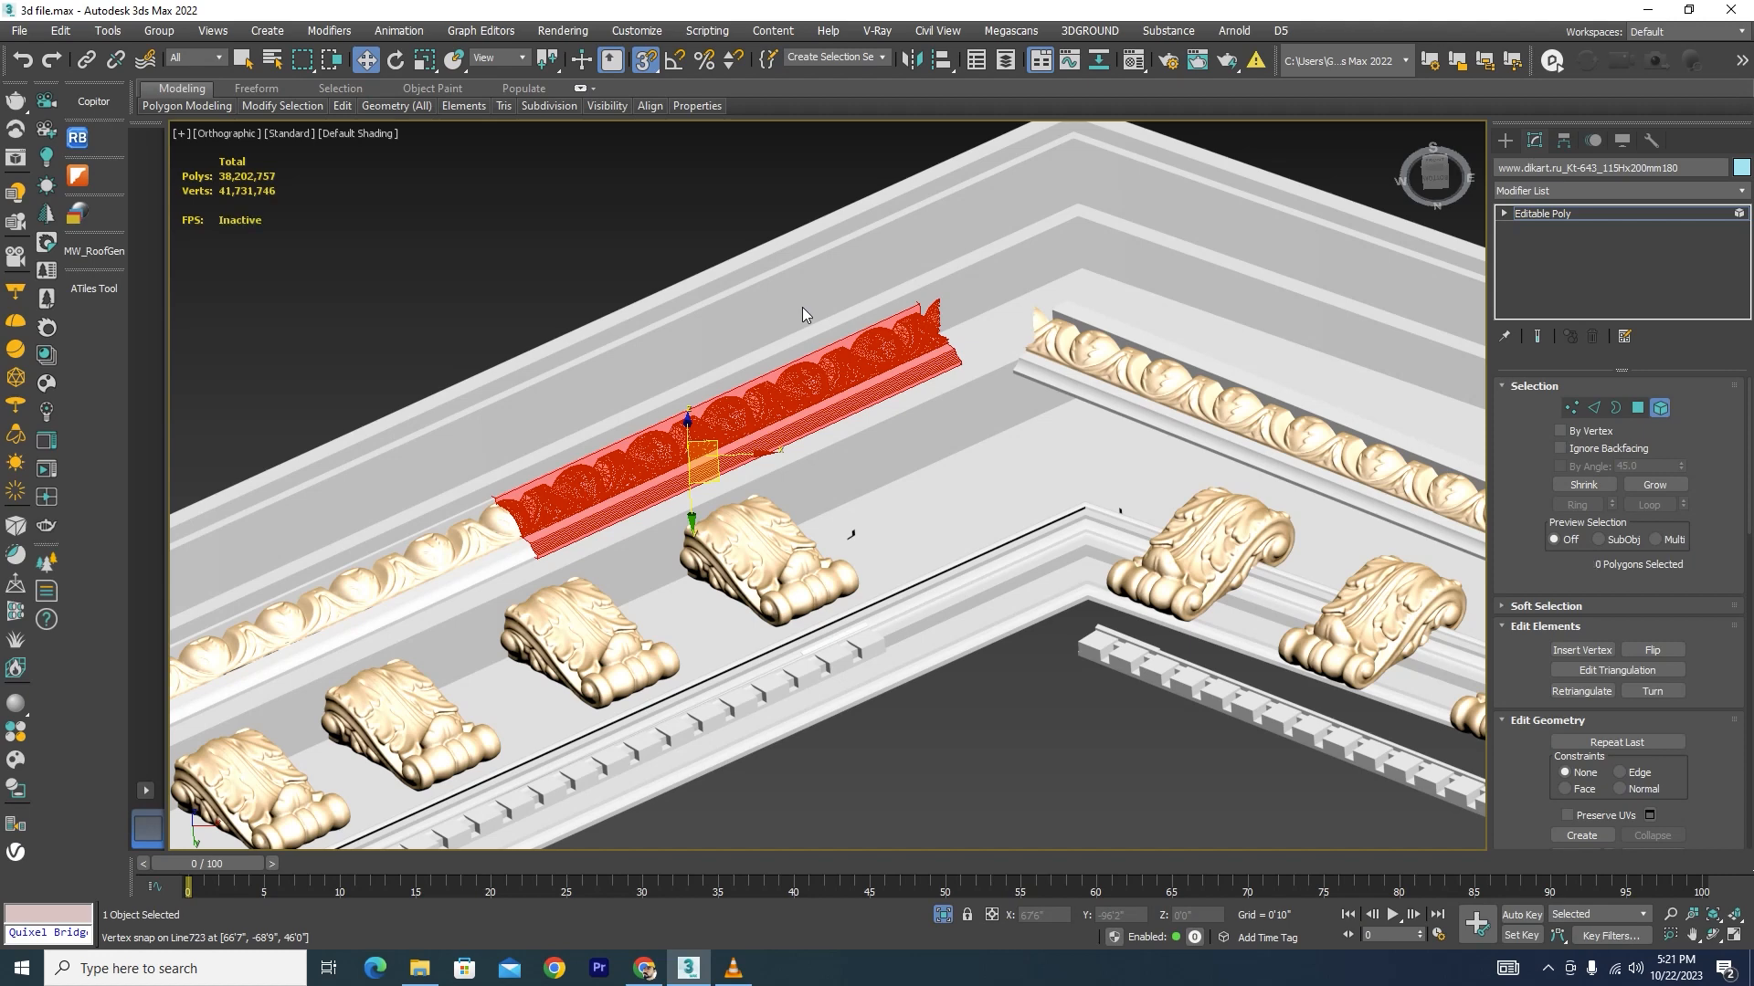
{"action": "key", "text": "Delete"}
{"action": "left_click_drag", "start_coordinate": [787, 621], "coordinate": [785, 616]}
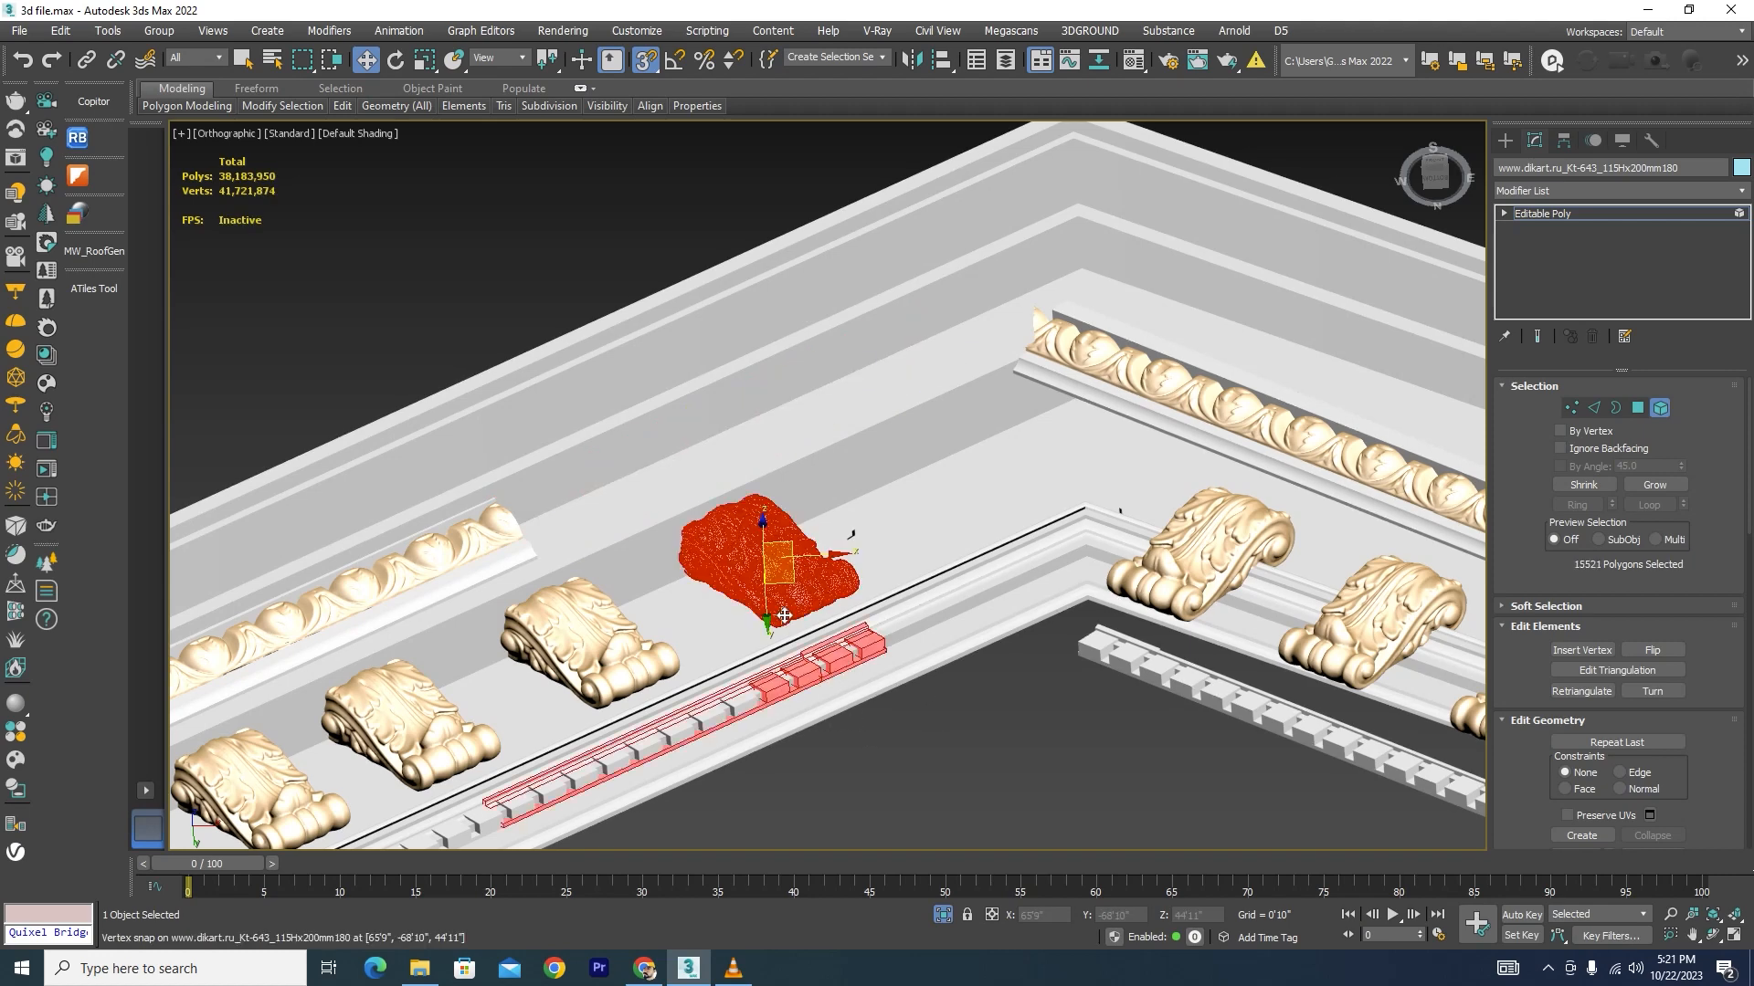
{"action": "left_click", "coordinate": [922, 787]}
{"action": "scroll", "coordinate": [749, 606], "scroll_direction": "down", "scroll_amount": 3}
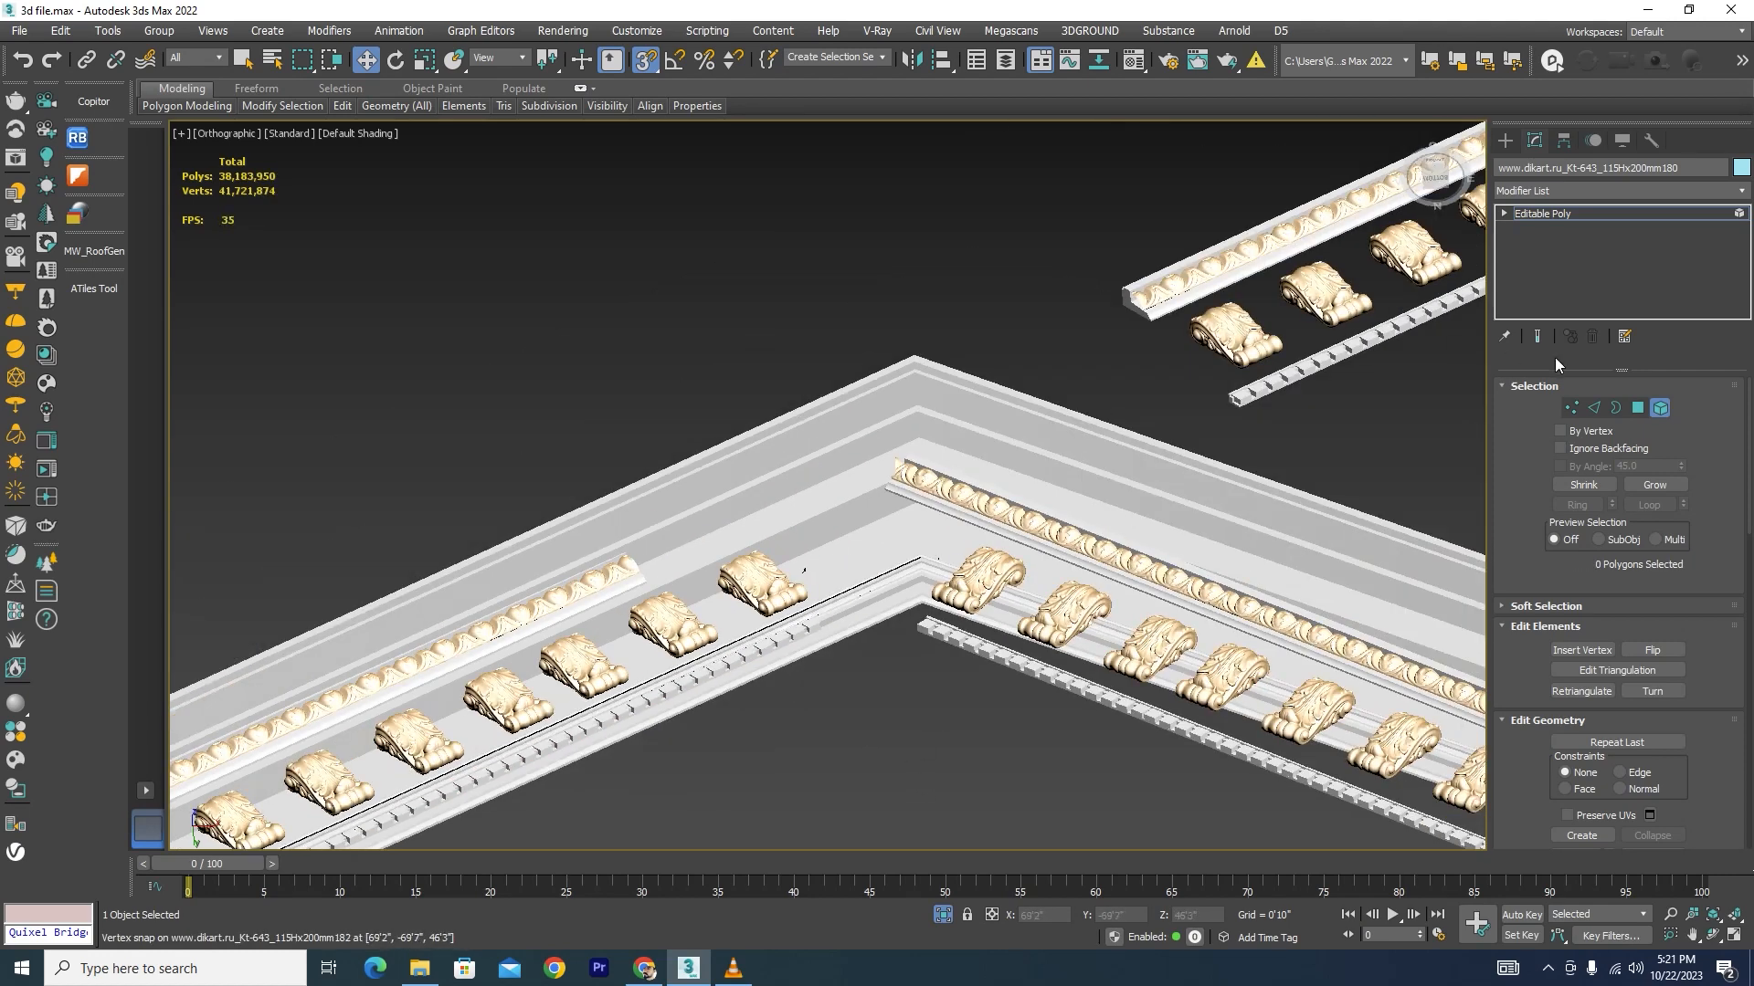
{"action": "left_click", "coordinate": [1659, 407]}
Step: Move the copied moulding to the shortened left moulding and vertex-snap its end corner to the cut egg-and-dart end
{"action": "left_click", "coordinate": [1128, 302]}
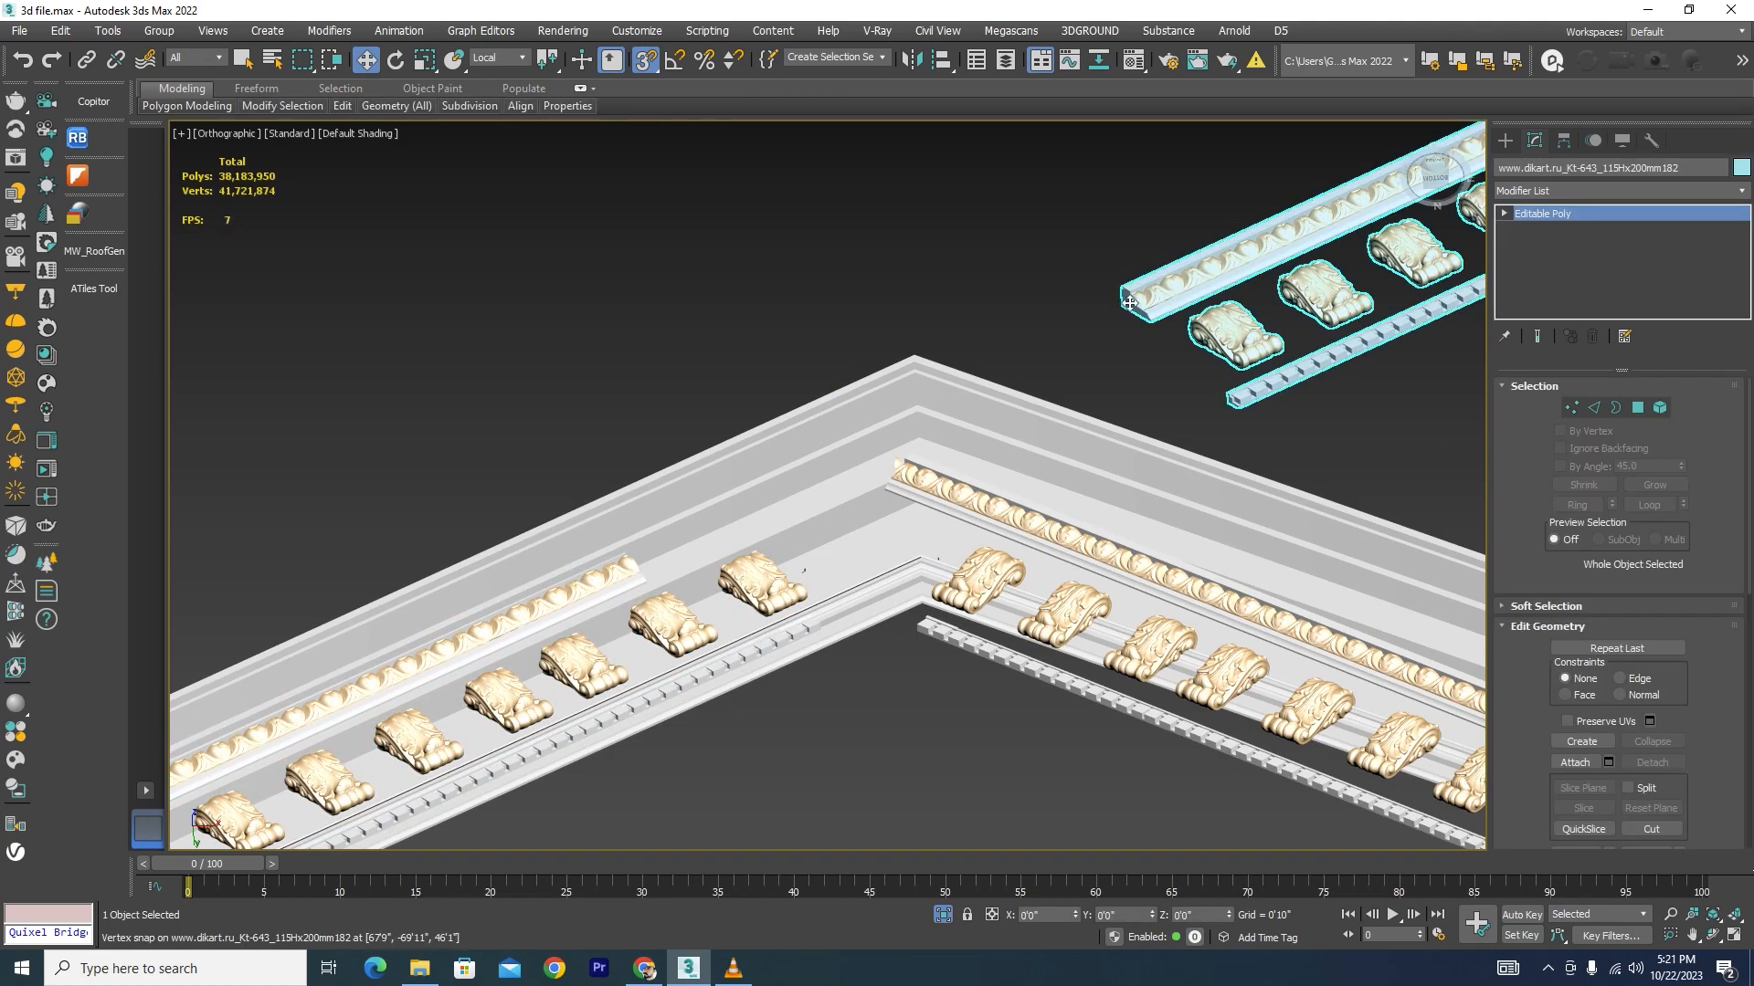
{"action": "scroll", "coordinate": [1116, 305], "scroll_direction": "up", "scroll_amount": 3}
{"action": "scroll", "coordinate": [1116, 305], "scroll_direction": "down", "scroll_amount": 2}
{"action": "mouse_move", "coordinate": [1116, 305]}
{"action": "left_mouse_down"}
{"action": "mouse_move", "coordinate": [786, 439]}
{"action": "mouse_move", "coordinate": [566, 557]}
{"action": "mouse_move", "coordinate": [413, 681]}
{"action": "mouse_move", "coordinate": [462, 673]}
{"action": "mouse_move", "coordinate": [411, 653]}
{"action": "left_mouse_up"}
{"action": "key", "text": "F3"}
{"action": "scroll", "coordinate": [411, 653], "scroll_direction": "up", "scroll_amount": 5}
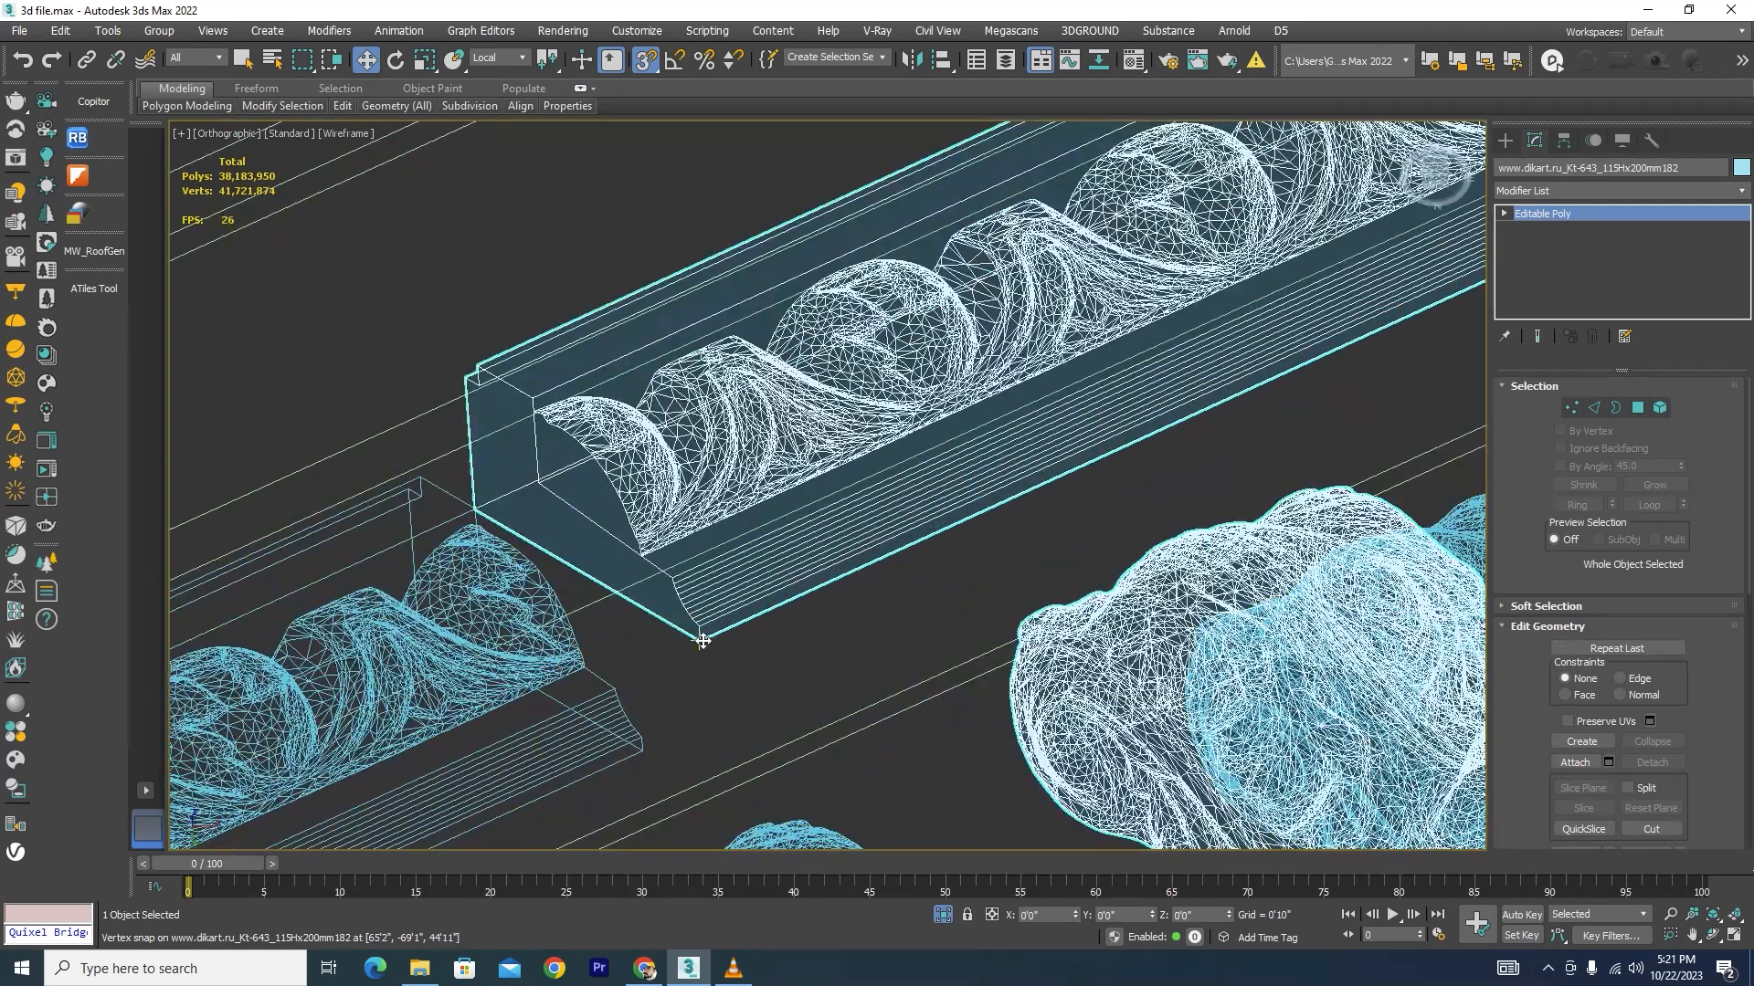
{"action": "left_click_drag", "start_coordinate": [702, 642], "coordinate": [647, 753]}
{"action": "key", "text": "F3"}
{"action": "scroll", "coordinate": [649, 419], "scroll_direction": "down", "scroll_amount": 6}
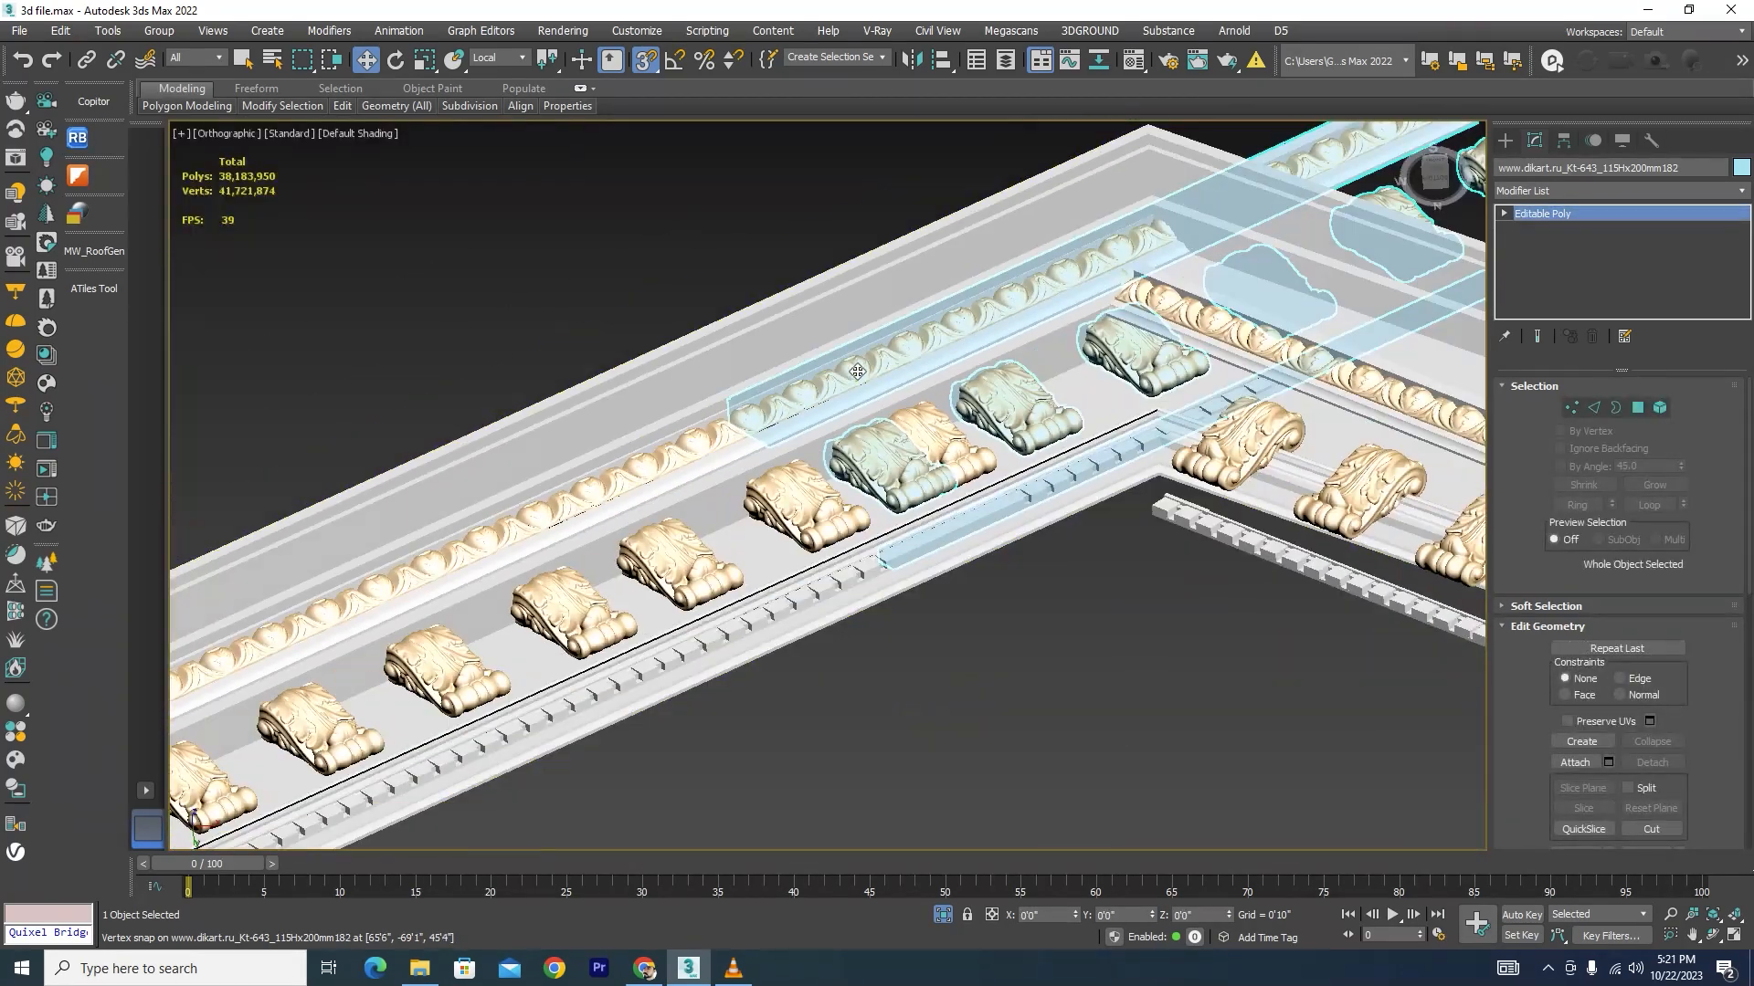
Step: Inspect the joint between the left moulding and its copy, checking the brackets and dentils up to the apex
{"action": "scroll", "coordinate": [857, 371], "scroll_direction": "down", "scroll_amount": 2}
{"action": "scroll", "coordinate": [857, 372], "scroll_direction": "up", "scroll_amount": 5}
{"action": "scroll", "coordinate": [1043, 574], "scroll_direction": "down", "scroll_amount": 8}
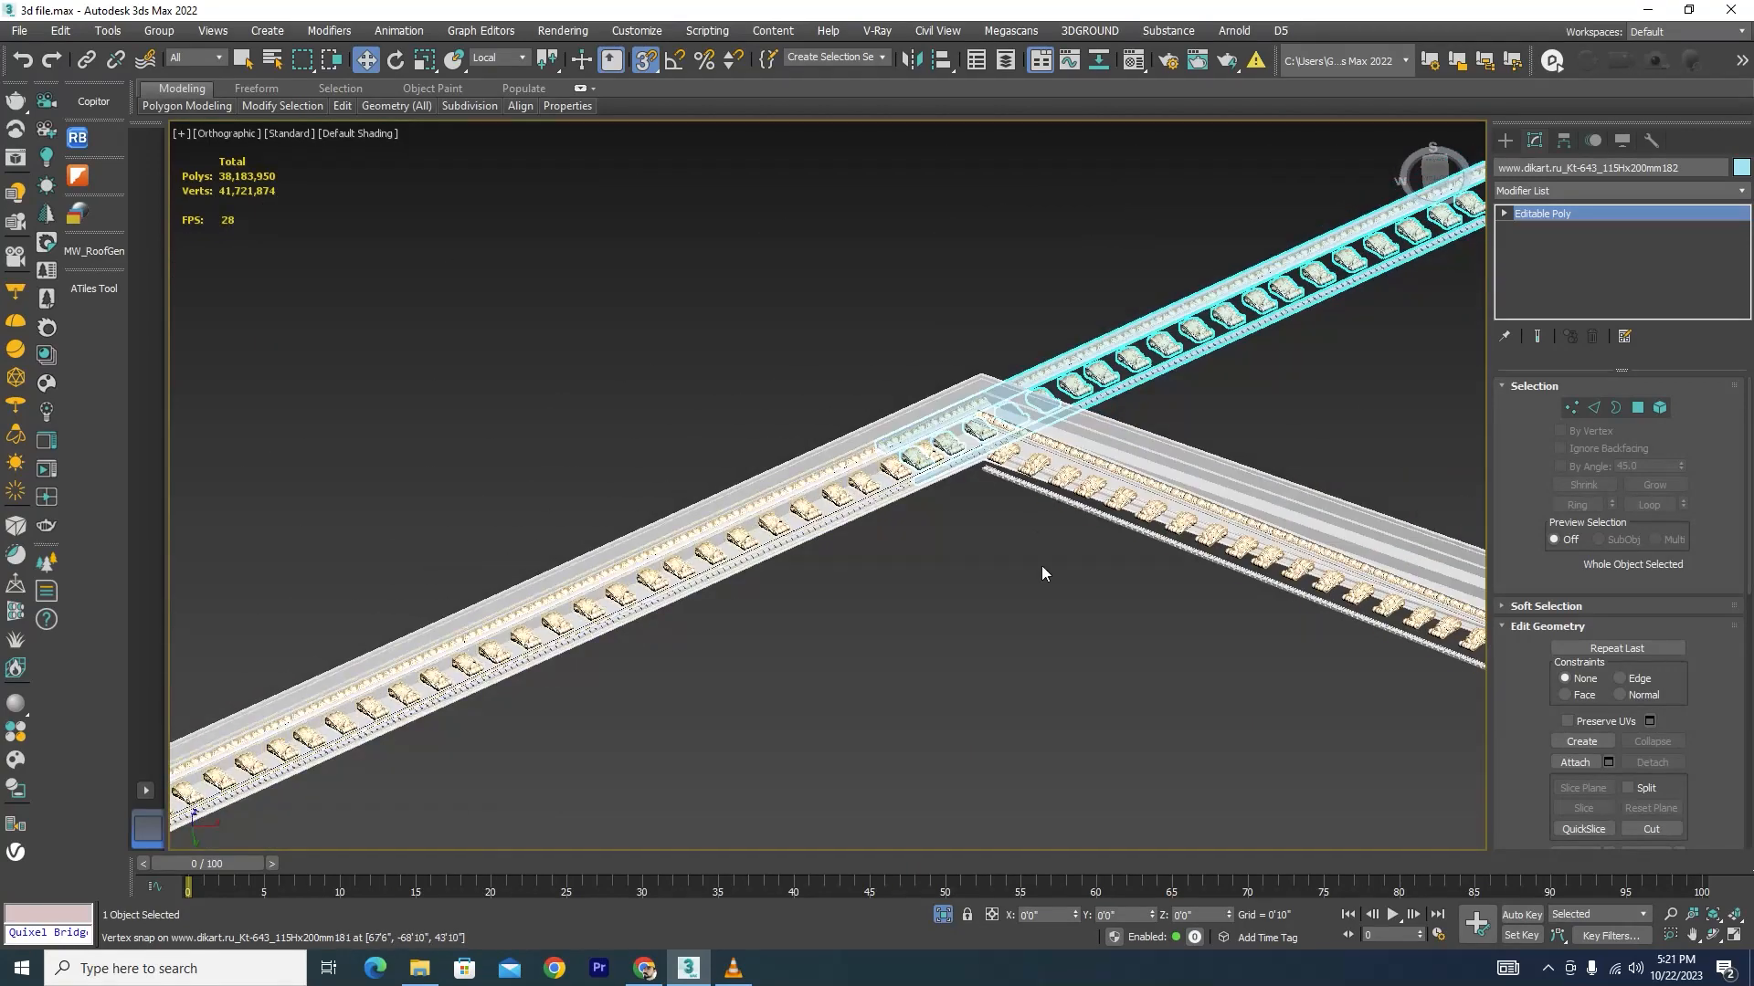
{"action": "left_click", "coordinate": [1042, 573]}
{"action": "scroll", "coordinate": [328, 776], "scroll_direction": "up", "scroll_amount": 5}
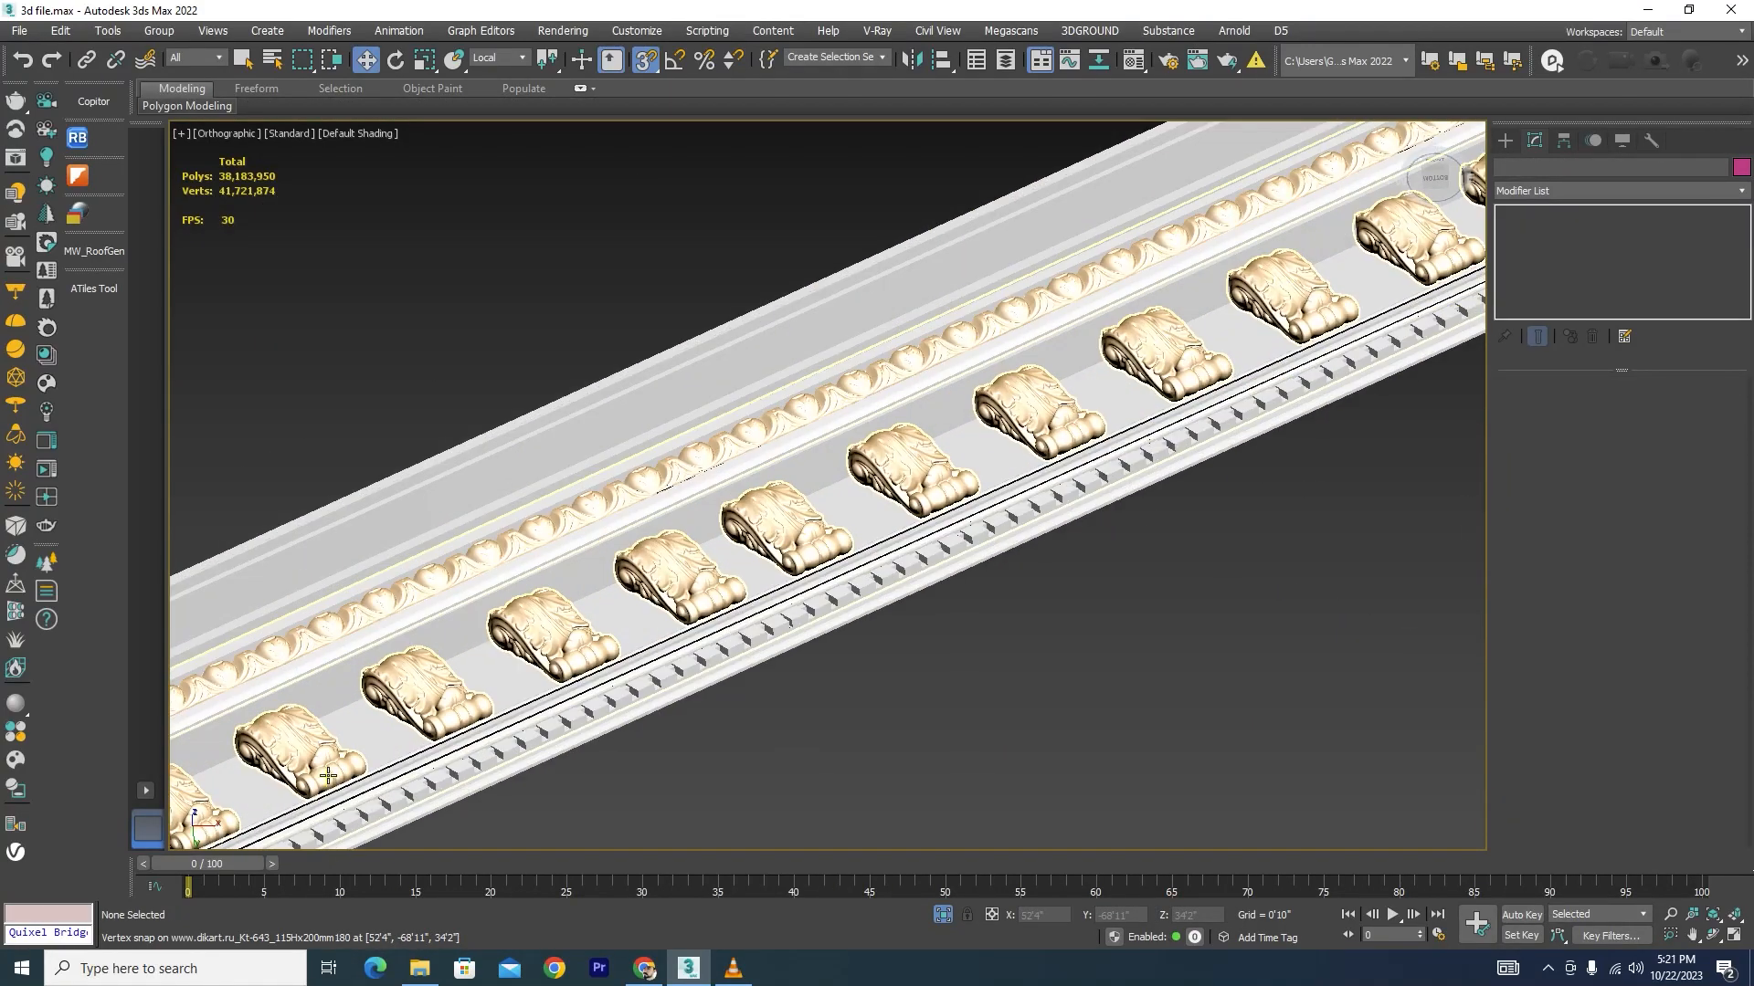
{"action": "scroll", "coordinate": [328, 775], "scroll_direction": "down", "scroll_amount": 5}
{"action": "scroll", "coordinate": [1116, 466], "scroll_direction": "up", "scroll_amount": 5}
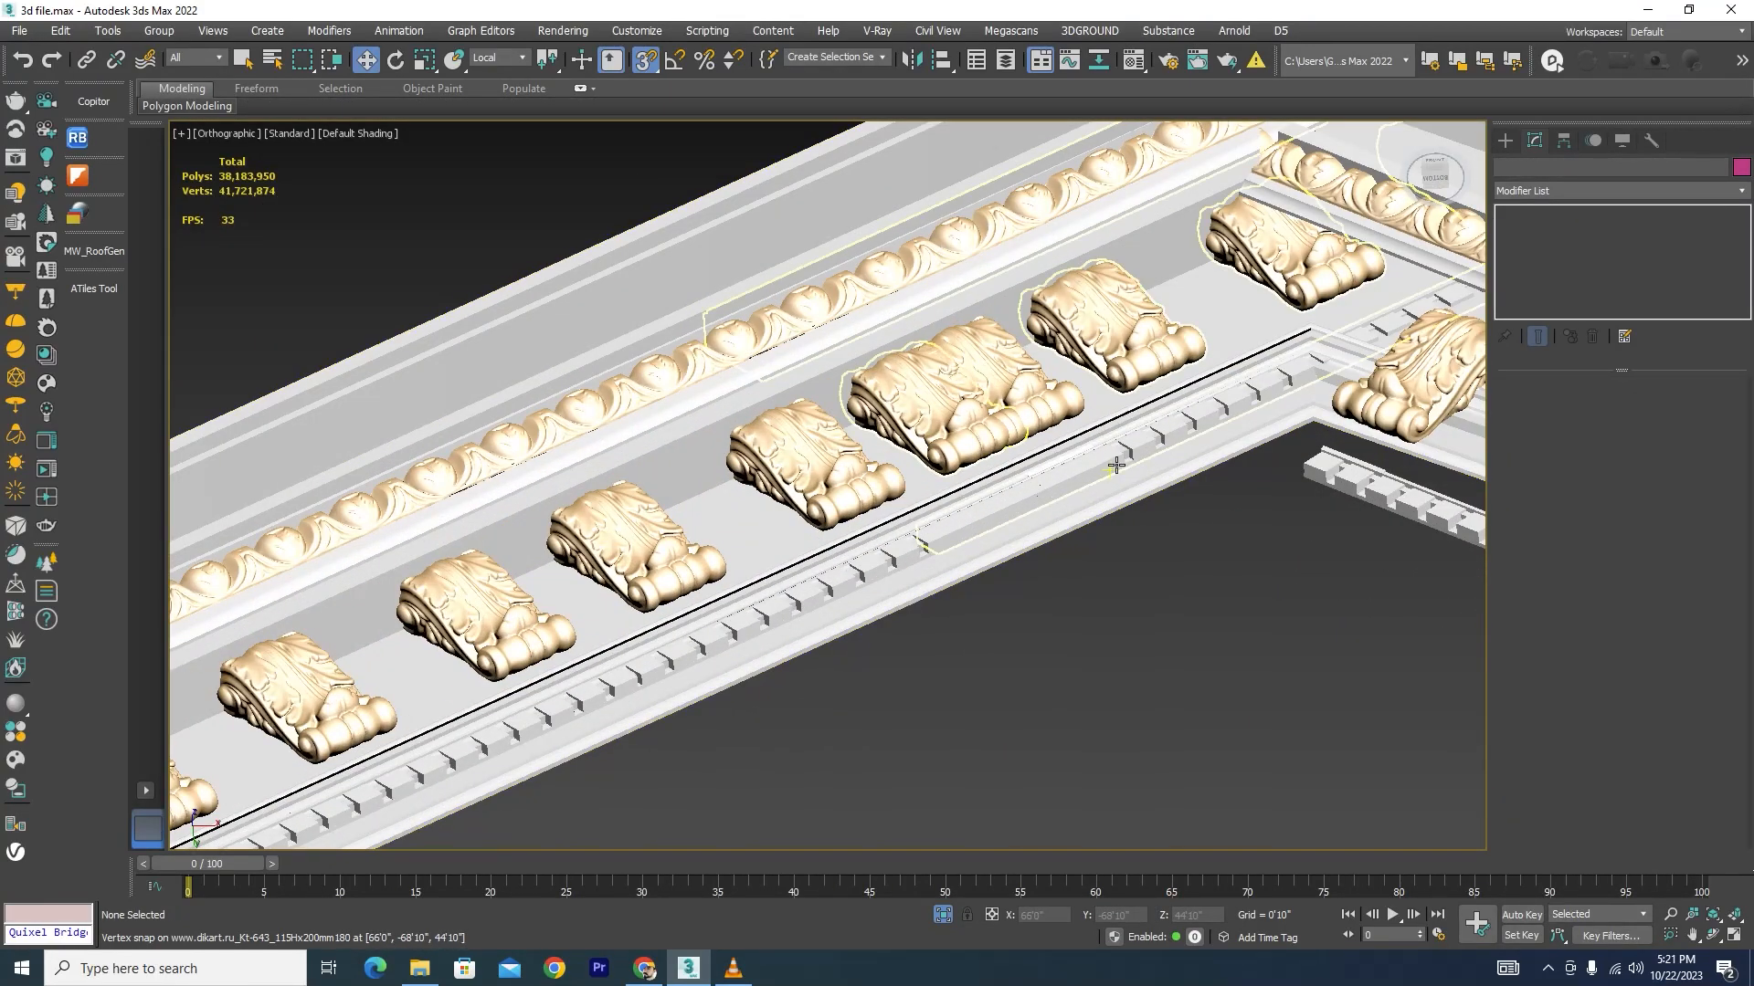
{"action": "scroll", "coordinate": [1116, 465], "scroll_direction": "down", "scroll_amount": 2}
{"action": "scroll", "coordinate": [959, 521], "scroll_direction": "down", "scroll_amount": 4}
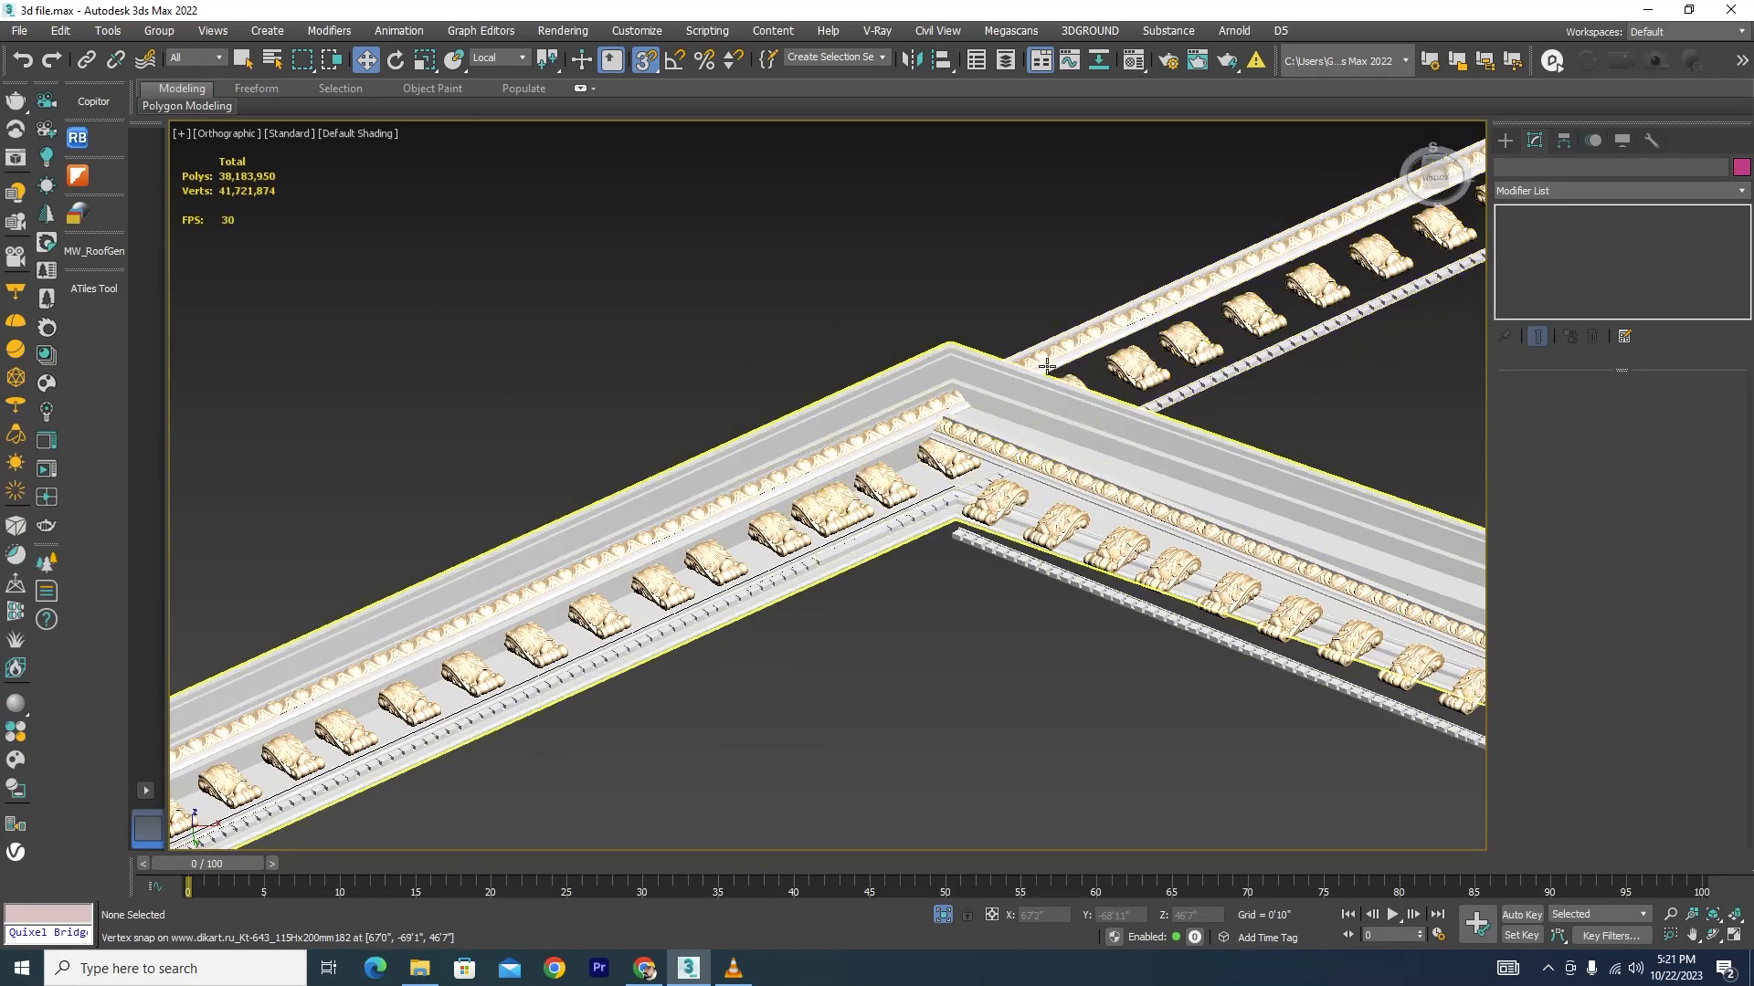
Step: Delete the copied moulding's first overlapping dentil at the joint with the left moulding, working in Element mode
{"action": "scroll", "coordinate": [869, 532], "scroll_direction": "up", "scroll_amount": 3}
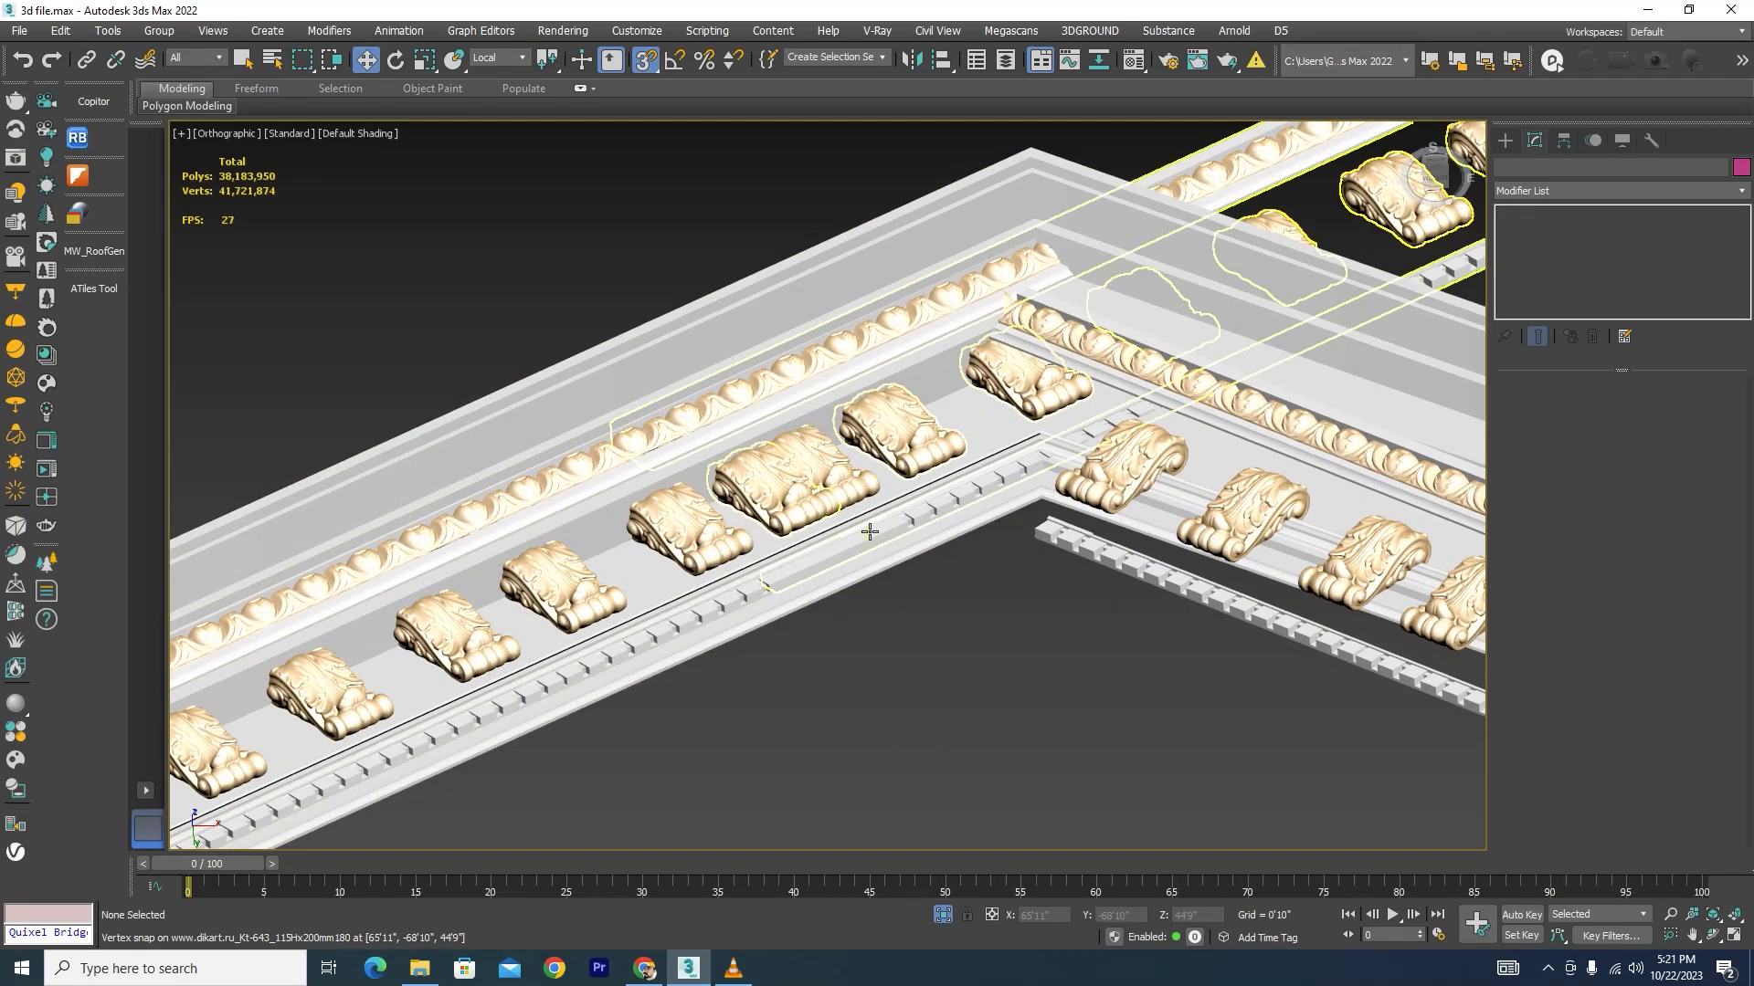
{"action": "left_click", "coordinate": [870, 531]}
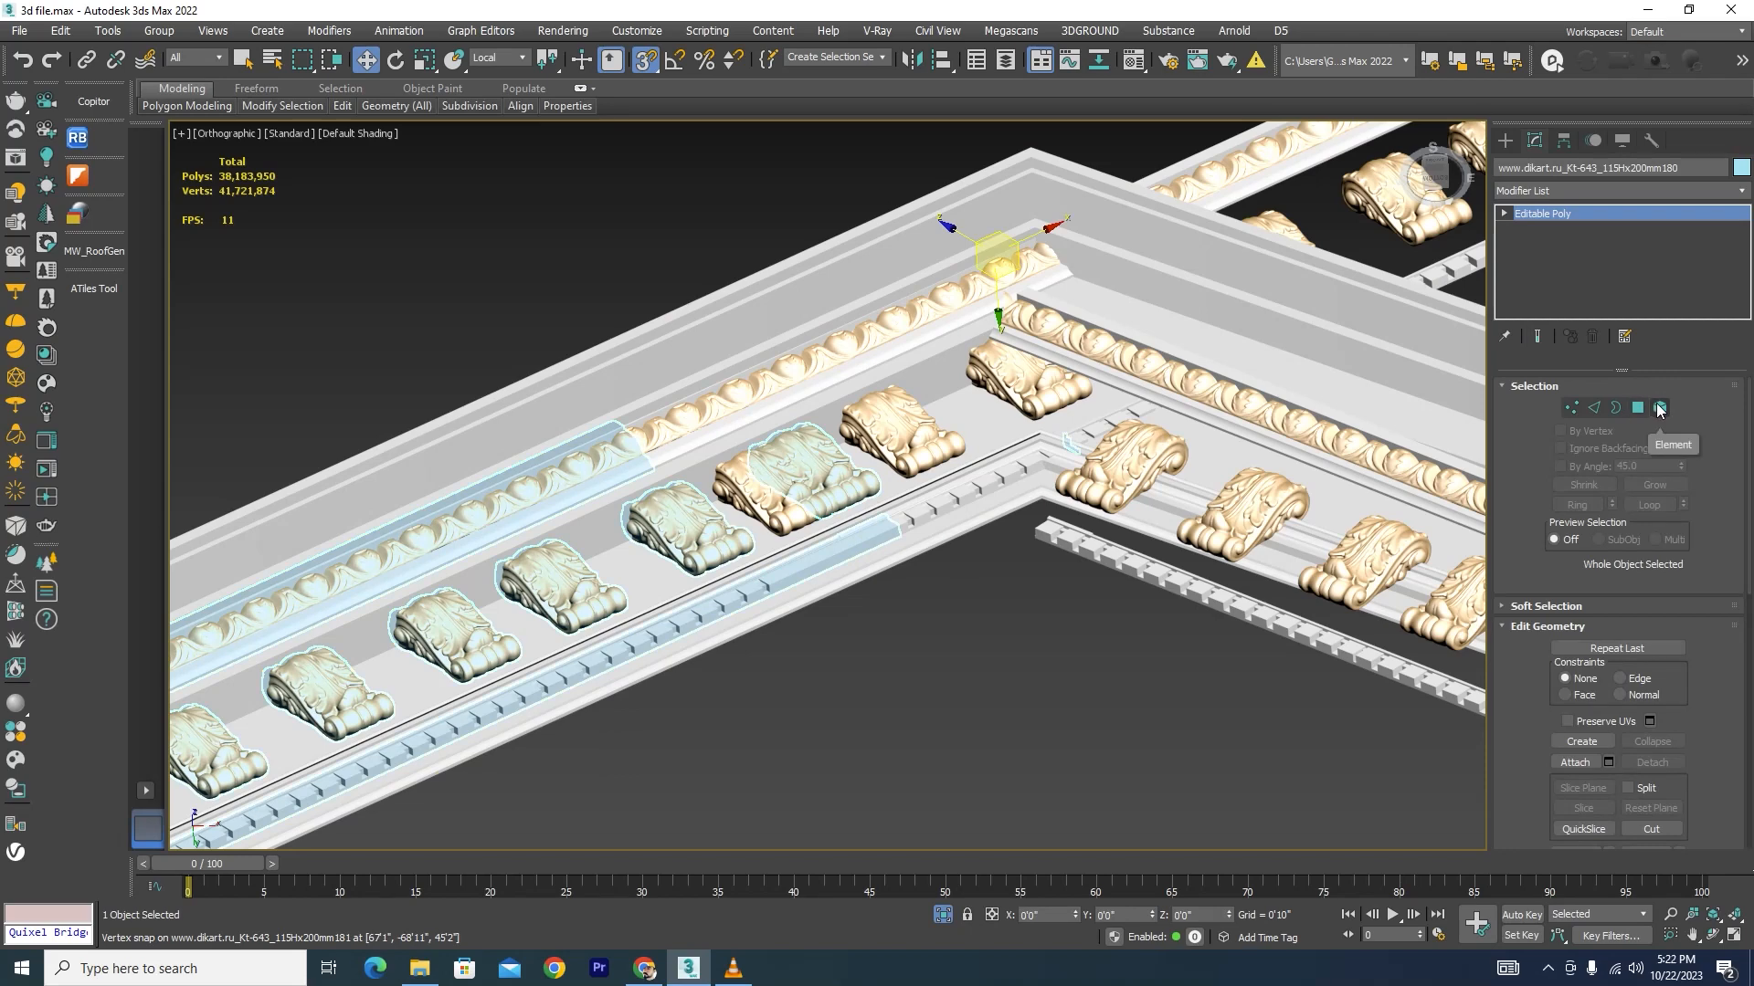
{"action": "left_click", "coordinate": [1124, 429]}
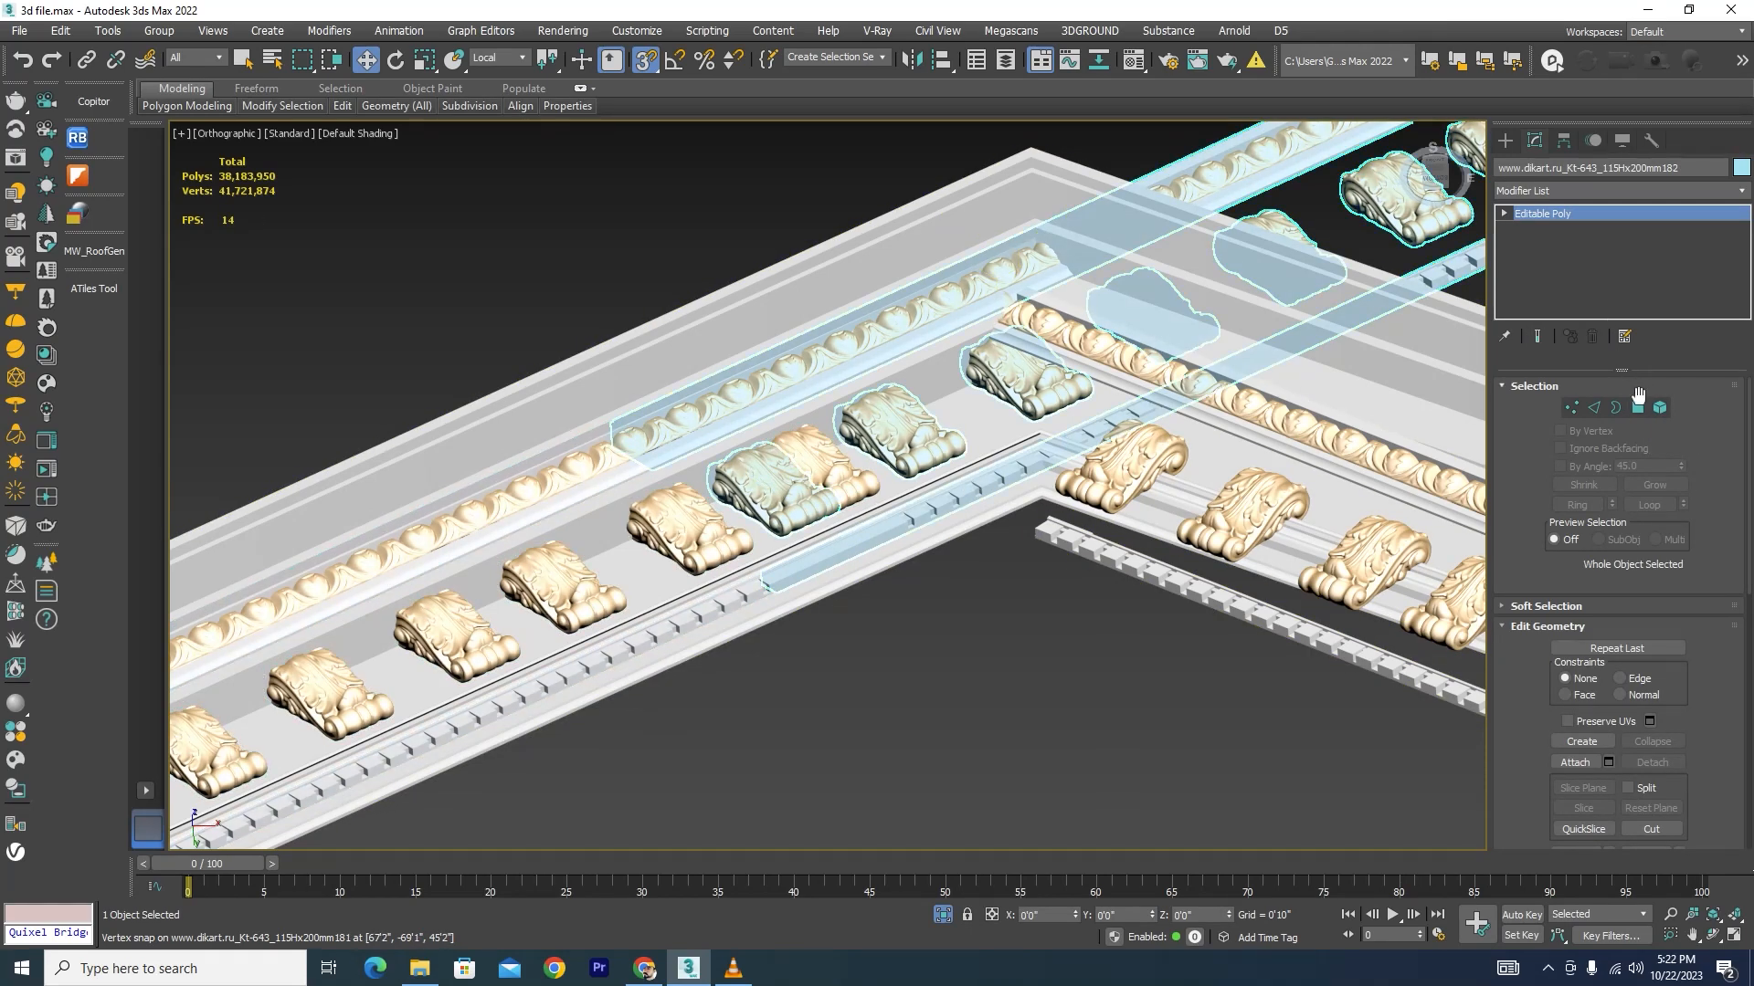
{"action": "left_click", "coordinate": [1660, 407]}
{"action": "scroll", "coordinate": [864, 614], "scroll_direction": "up", "scroll_amount": 4}
{"action": "left_click_drag", "start_coordinate": [721, 561], "coordinate": [720, 559]}
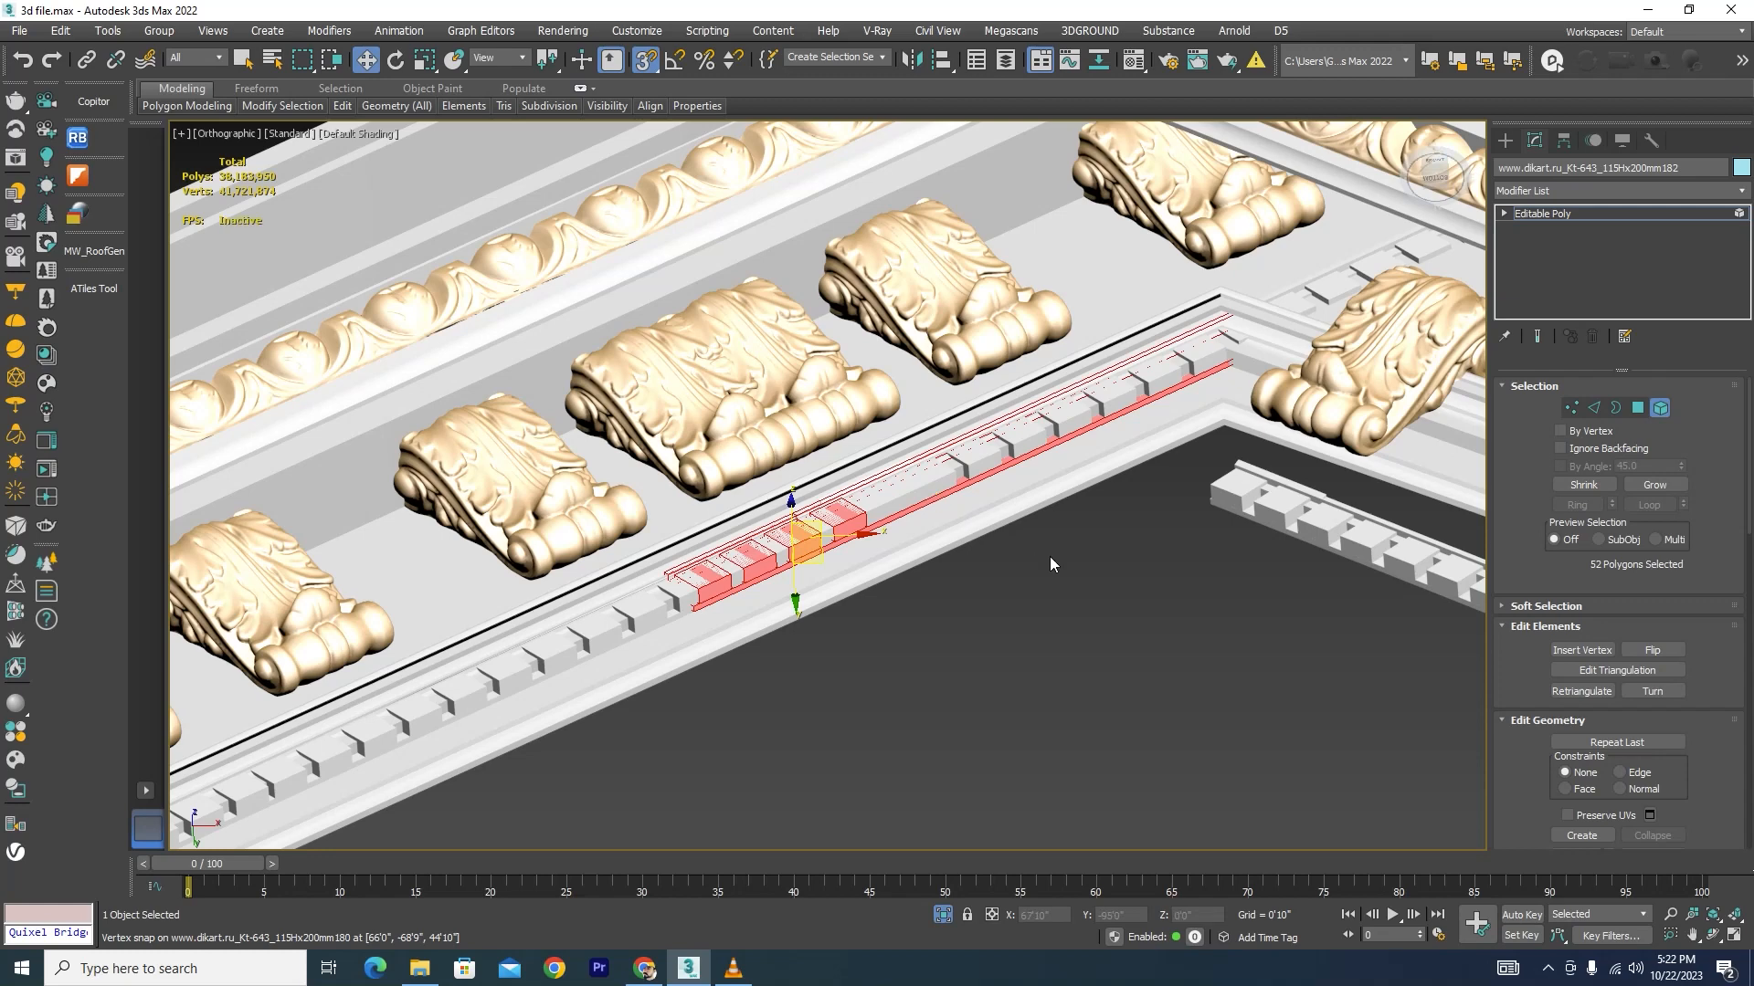
{"action": "left_click", "coordinate": [1073, 599]}
{"action": "scroll", "coordinate": [837, 520], "scroll_direction": "up", "scroll_amount": 5}
{"action": "left_click", "coordinate": [825, 516]}
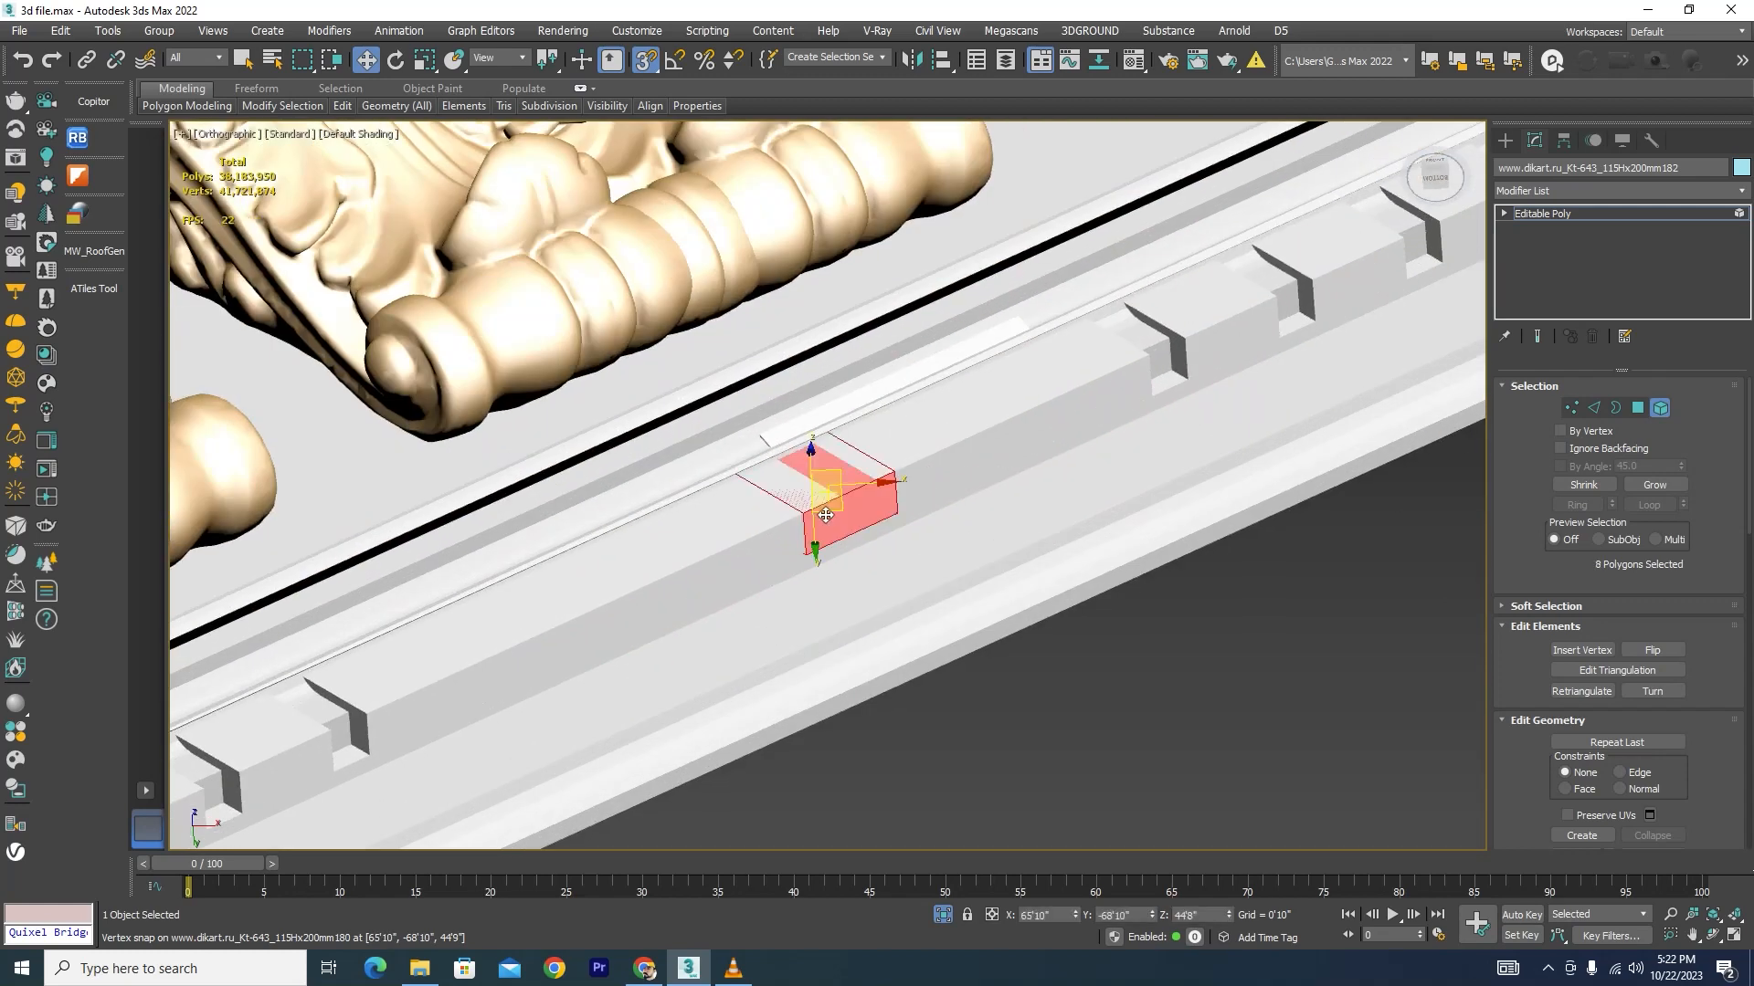
{"action": "key", "text": "Delete"}
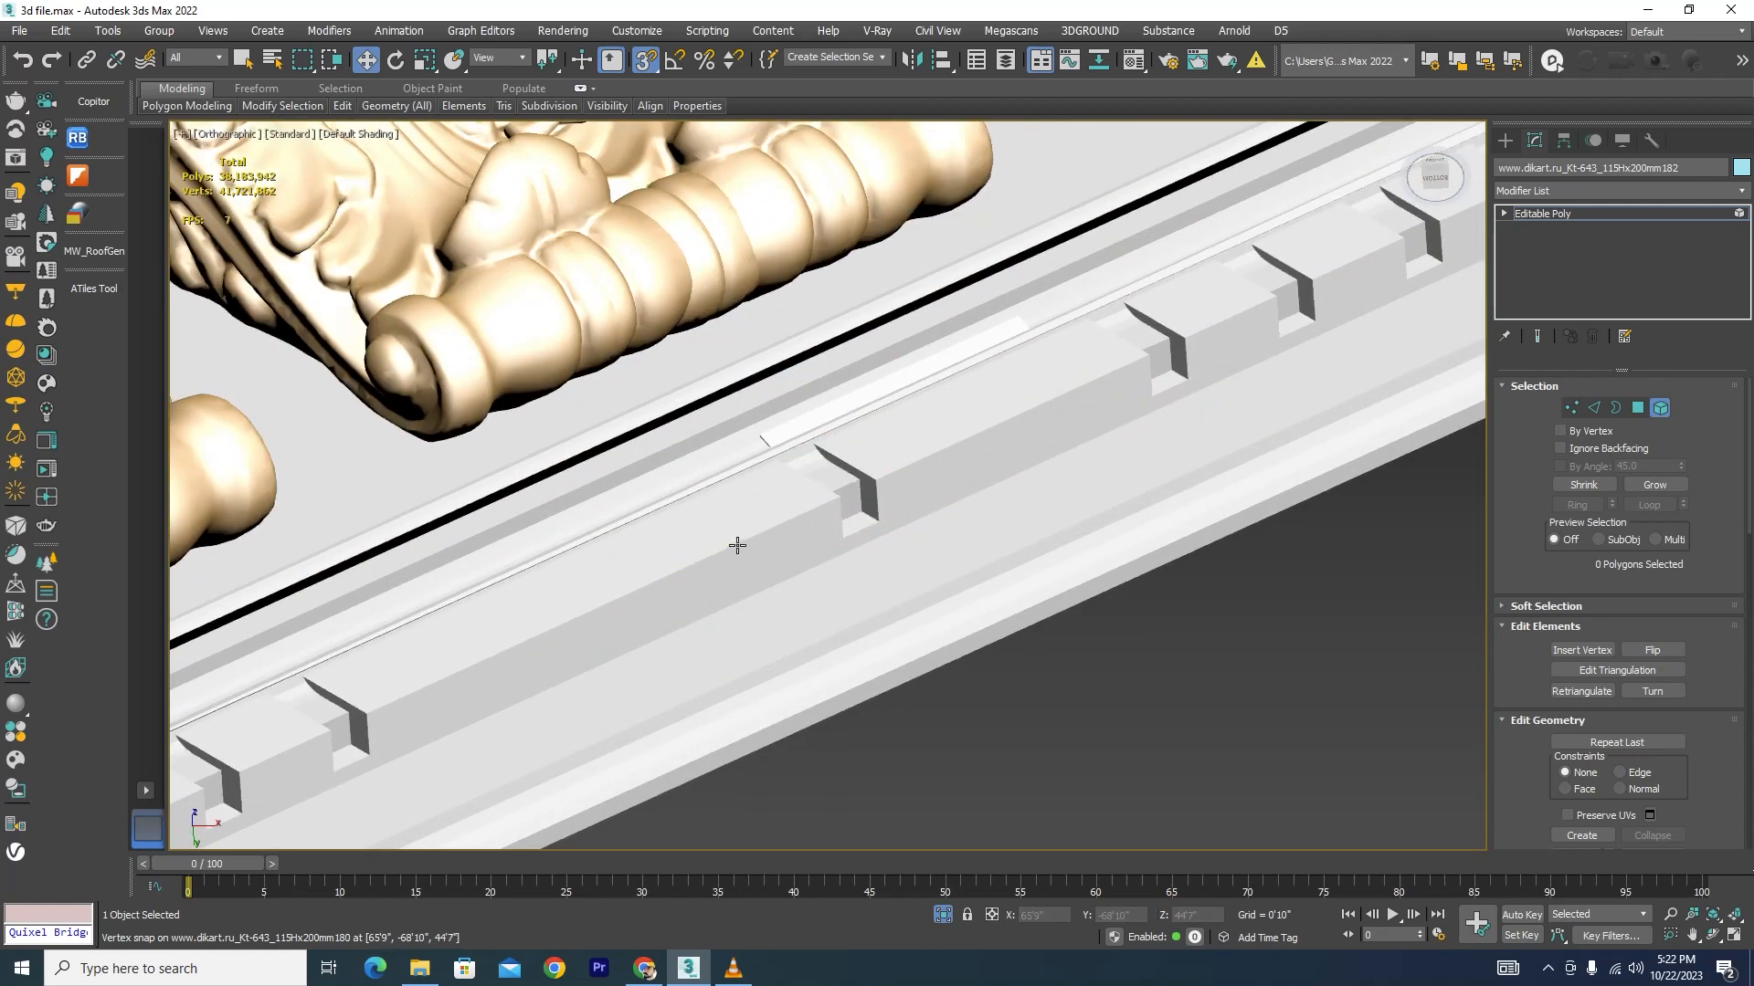
Step: Delete the next three overlapping dentil elements of the copied moulding, working down the slope from the first gap
{"action": "left_click", "coordinate": [786, 530]}
{"action": "left_click", "coordinate": [642, 585]}
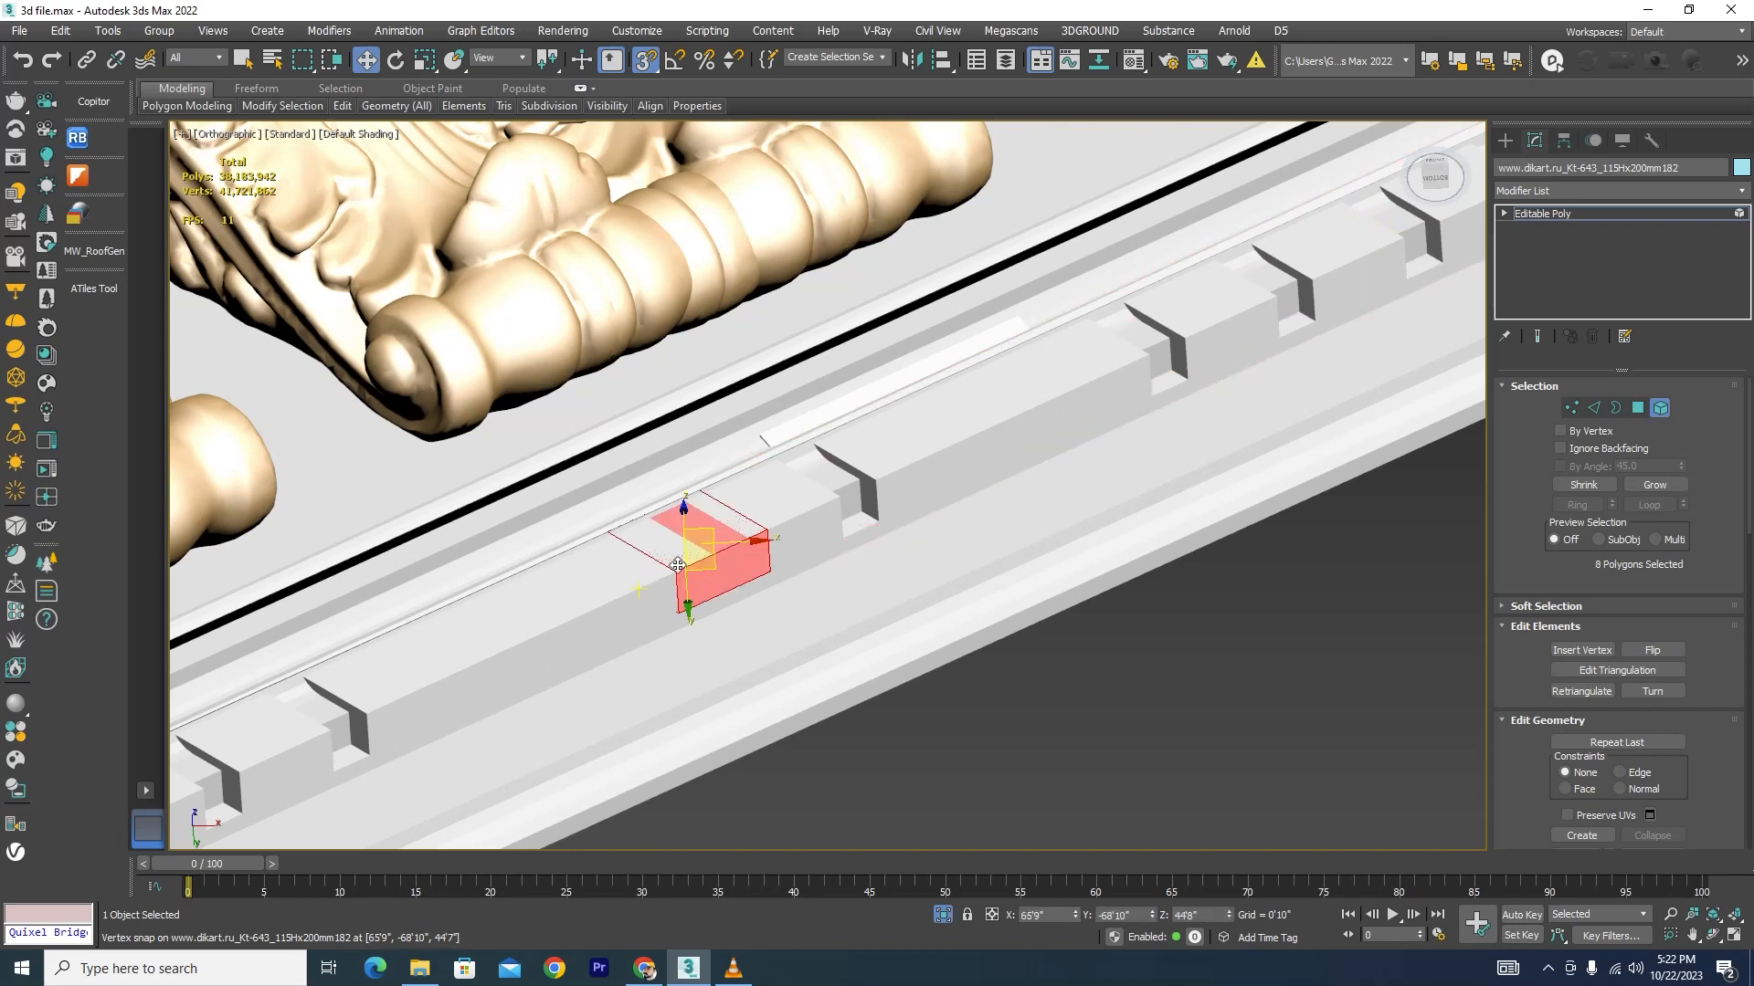
{"action": "key", "text": "Delete"}
{"action": "left_click", "coordinate": [573, 629]}
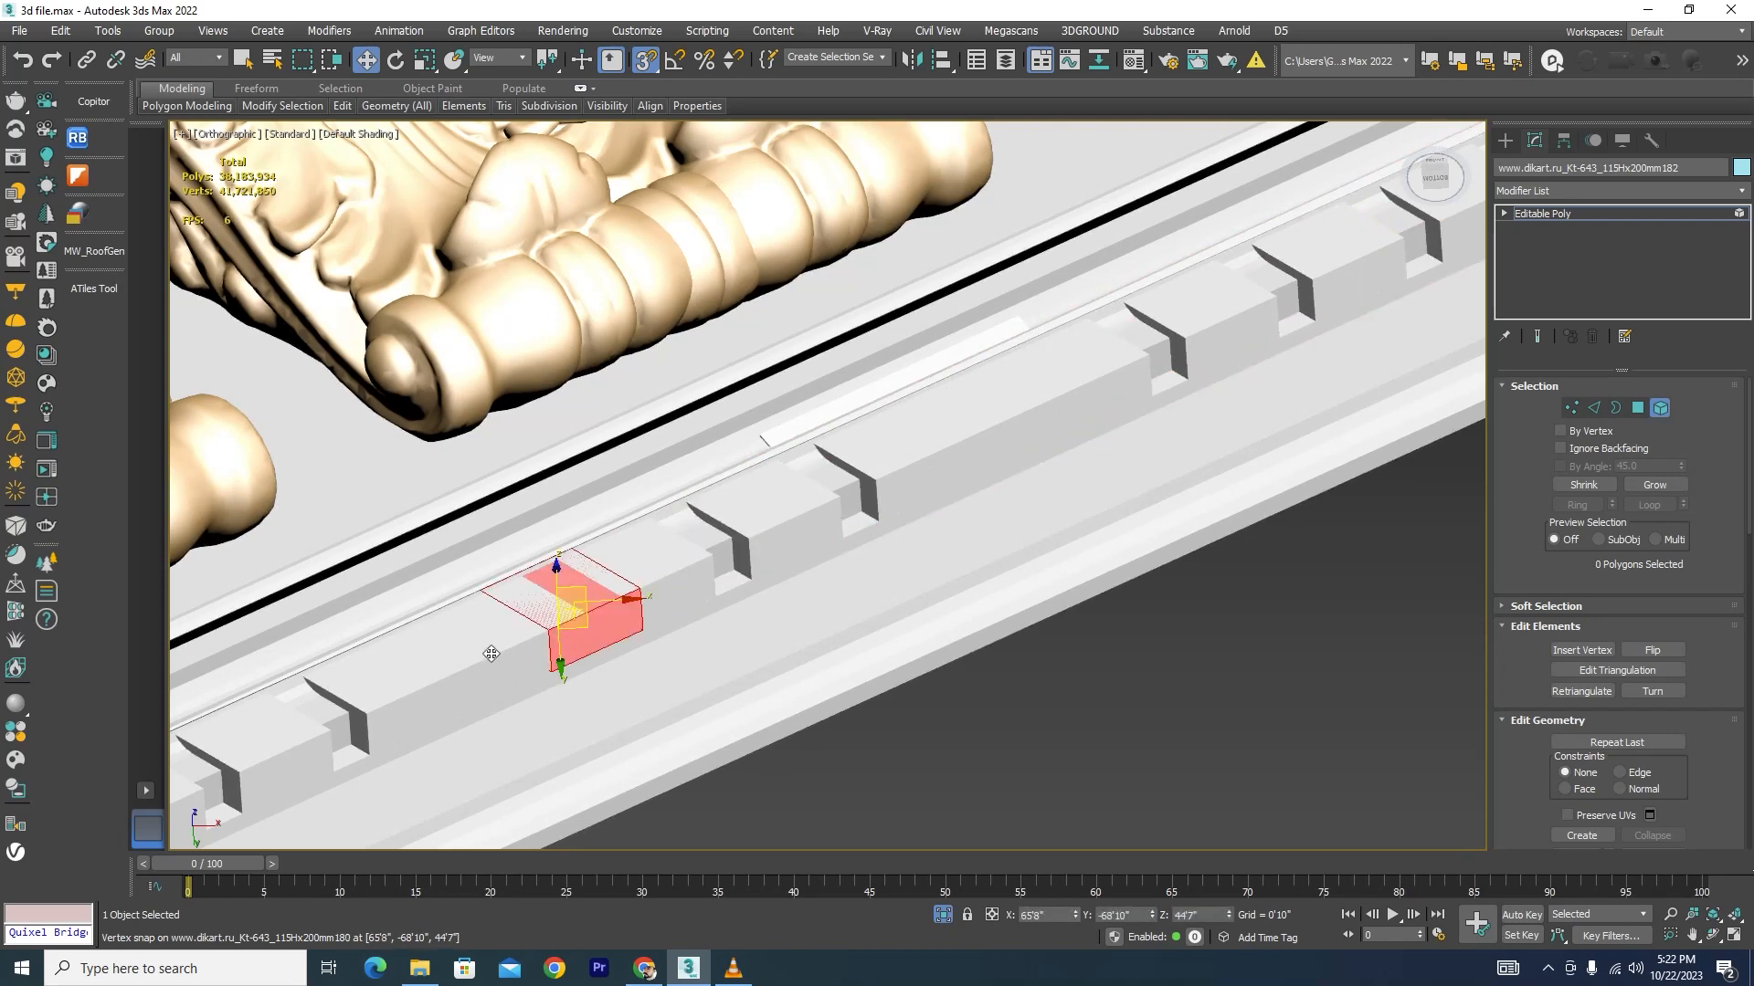
{"action": "key", "text": "Delete"}
{"action": "left_click", "coordinate": [465, 676]}
{"action": "key", "text": "Delete"}
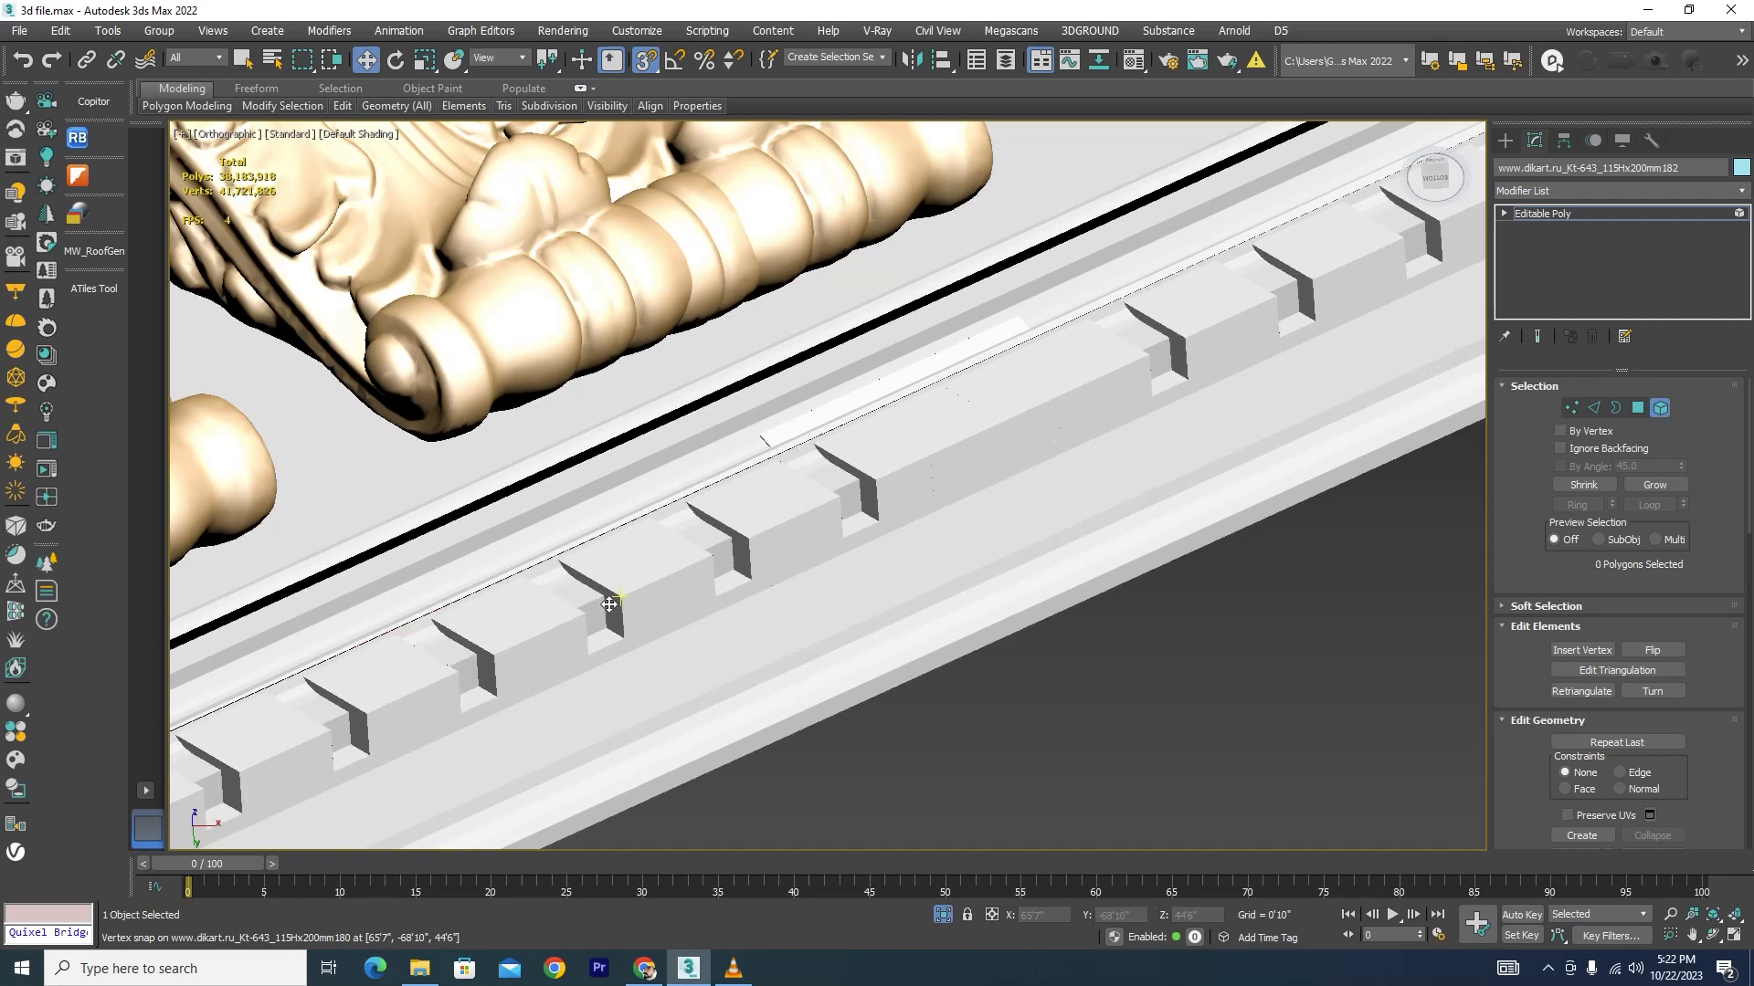
Step: Delete the two remaining overlapping dentil elements on the apex side of the joint
{"action": "scroll", "coordinate": [911, 471], "scroll_direction": "down", "scroll_amount": 2}
{"action": "key", "text": "ctrl+z"}
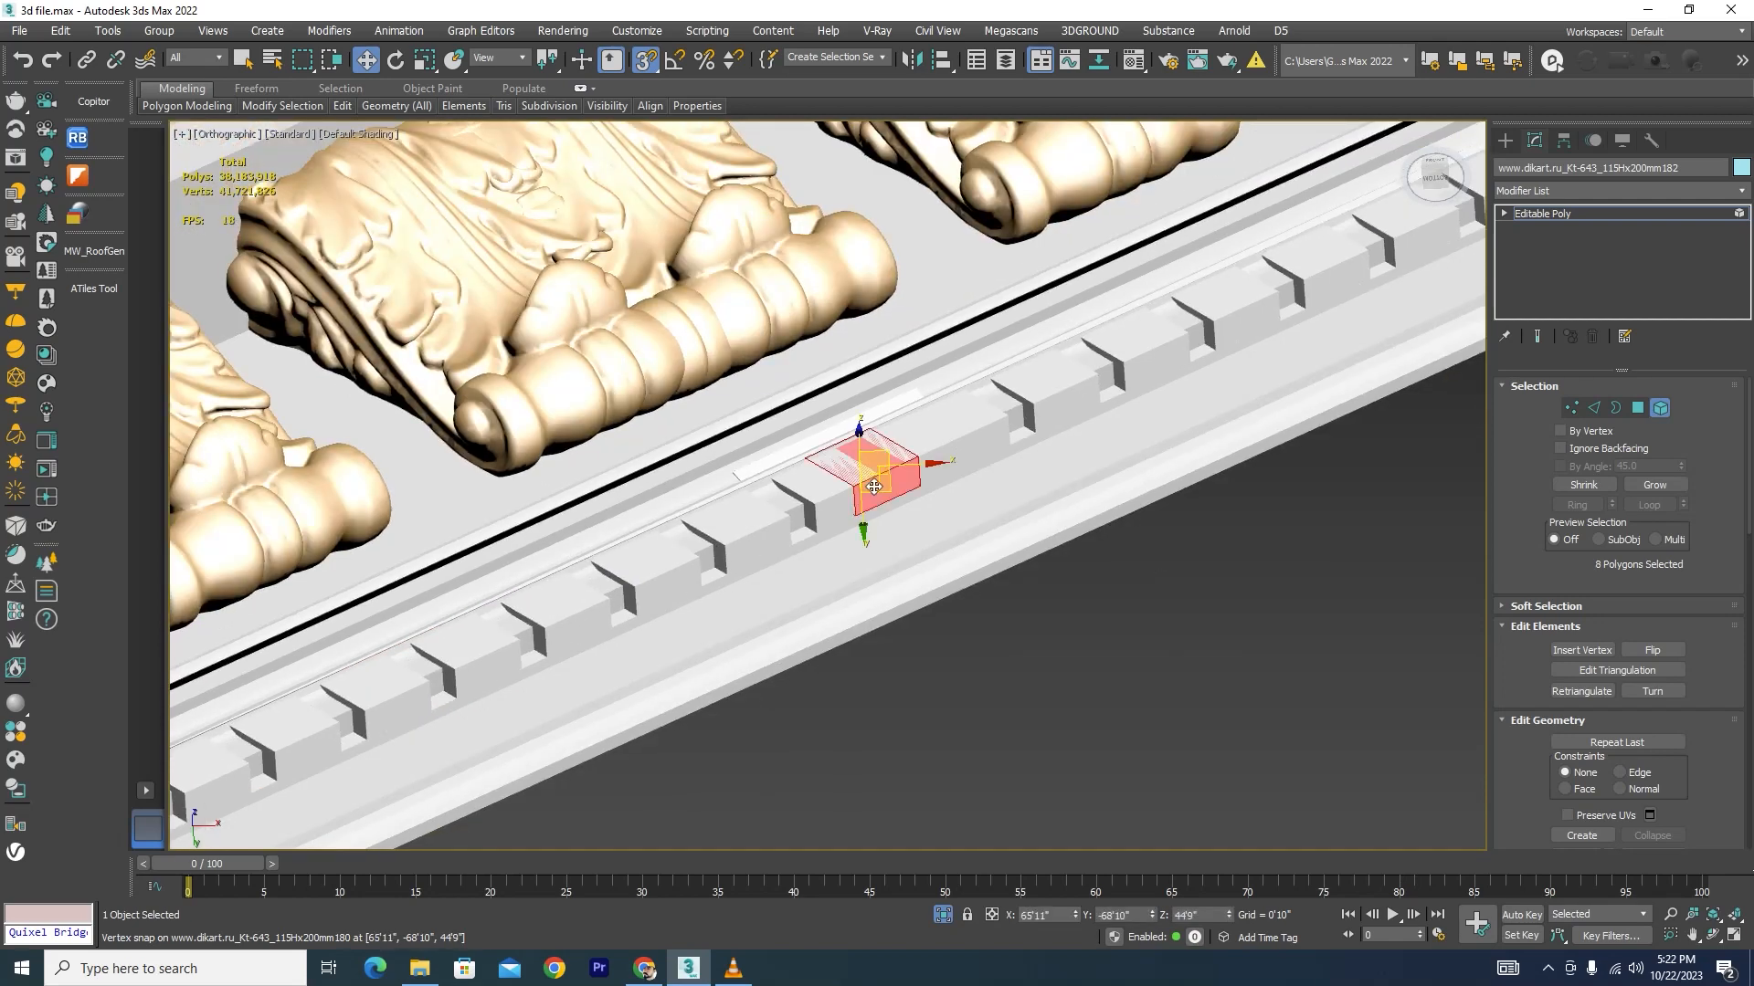
{"action": "key", "text": "Delete"}
{"action": "left_click", "coordinate": [966, 436]}
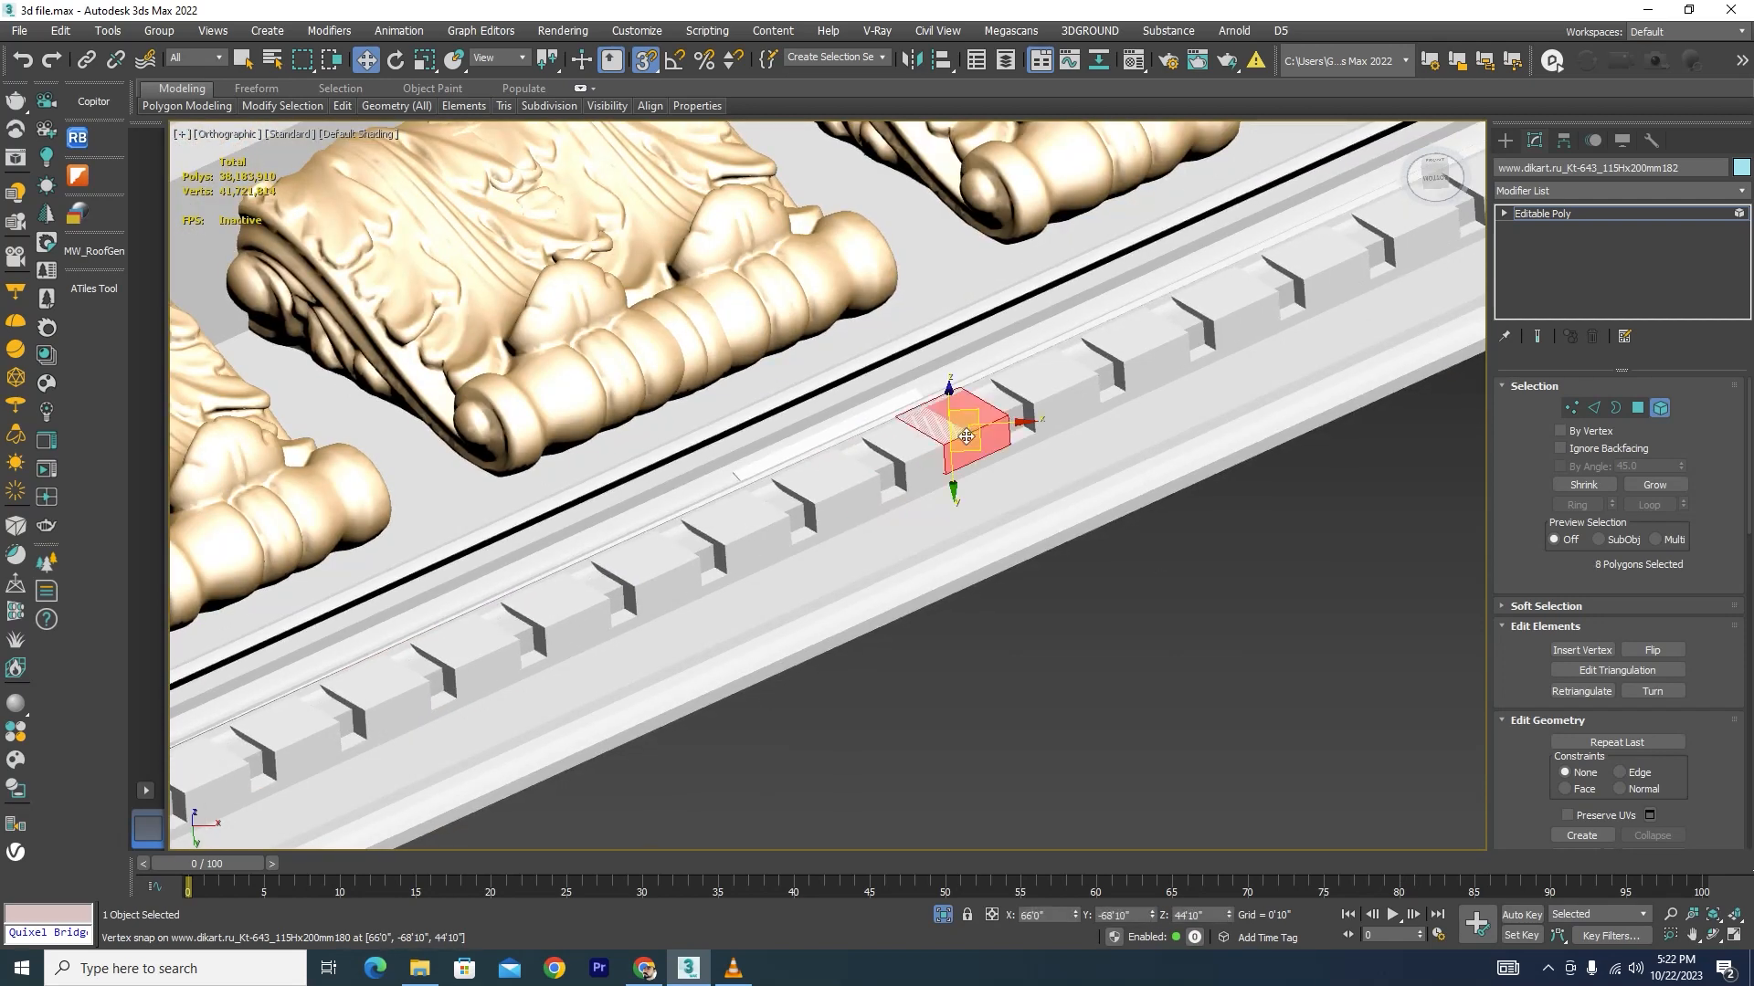
{"action": "key", "text": "Delete"}
{"action": "scroll", "coordinate": [957, 463], "scroll_direction": "down", "scroll_amount": 6}
{"action": "scroll", "coordinate": [978, 441], "scroll_direction": "up", "scroll_amount": 5}
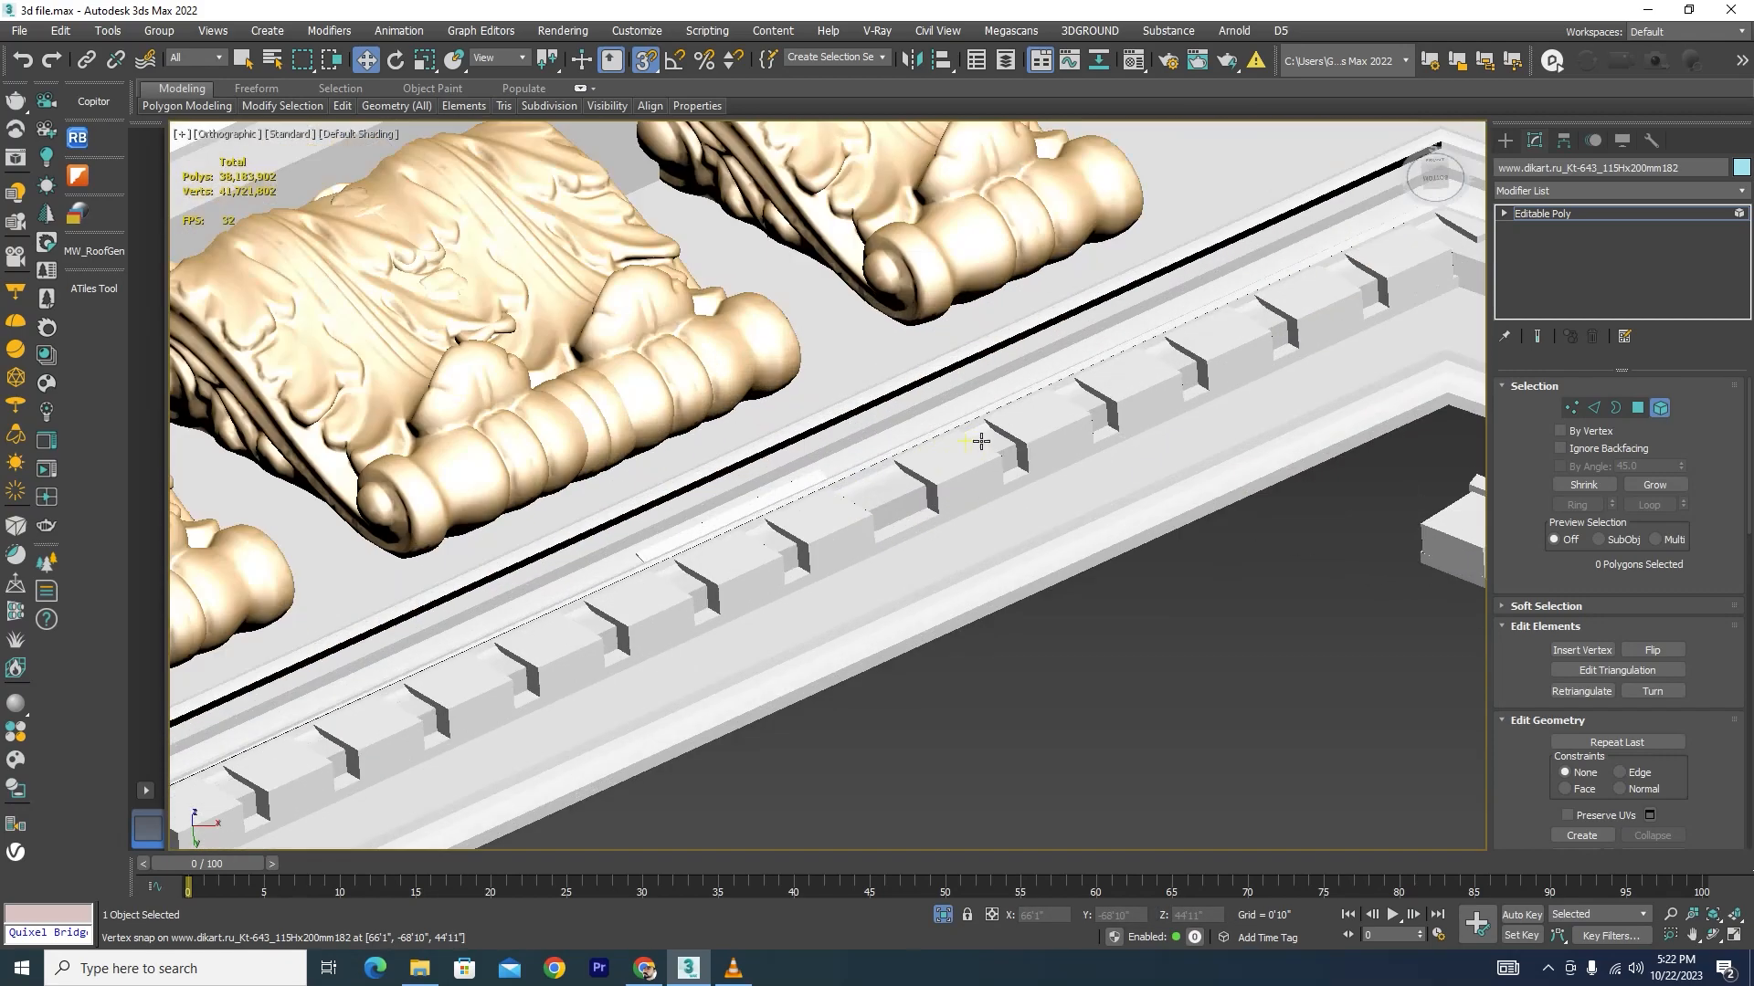
{"action": "scroll", "coordinate": [814, 521], "scroll_direction": "down", "scroll_amount": 5}
Step: Delete the copied moulding's elements beyond the gable apex, keeping the egg-and-dart segment that crosses the apex
{"action": "scroll", "coordinate": [844, 551], "scroll_direction": "down", "scroll_amount": 8}
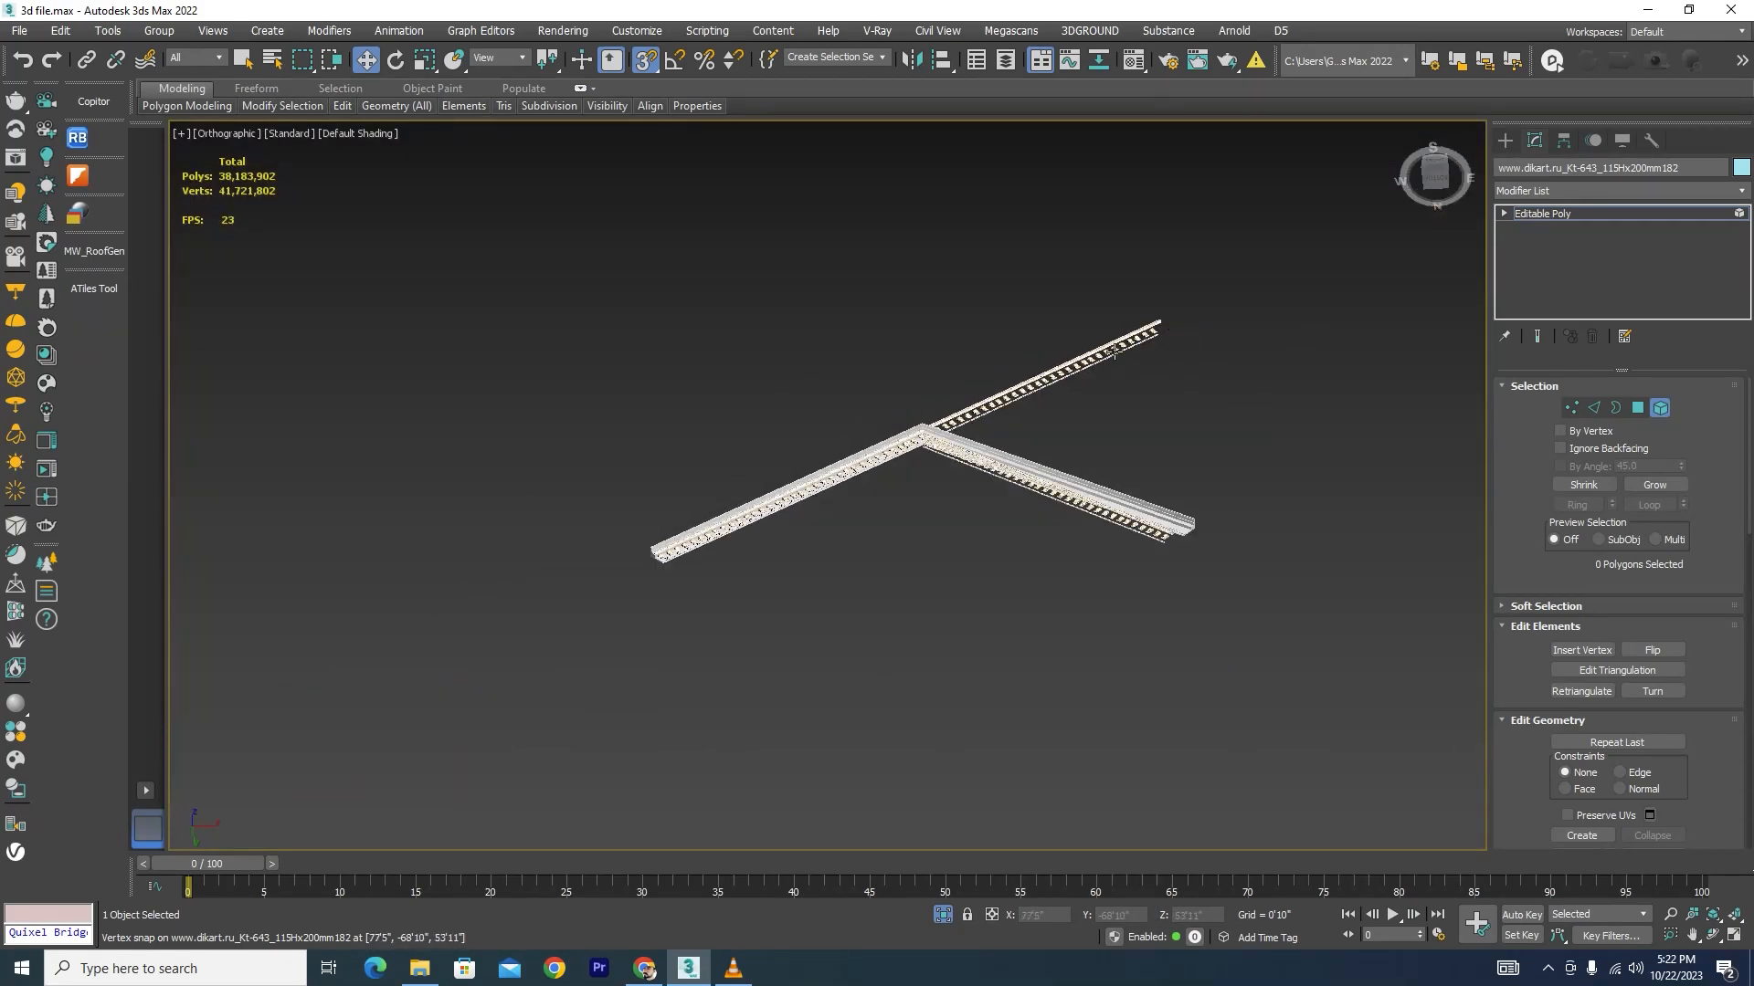
{"action": "scroll", "coordinate": [1295, 254], "scroll_direction": "up", "scroll_amount": 3}
{"action": "left_click_drag", "start_coordinate": [610, 589], "coordinate": [578, 628]}
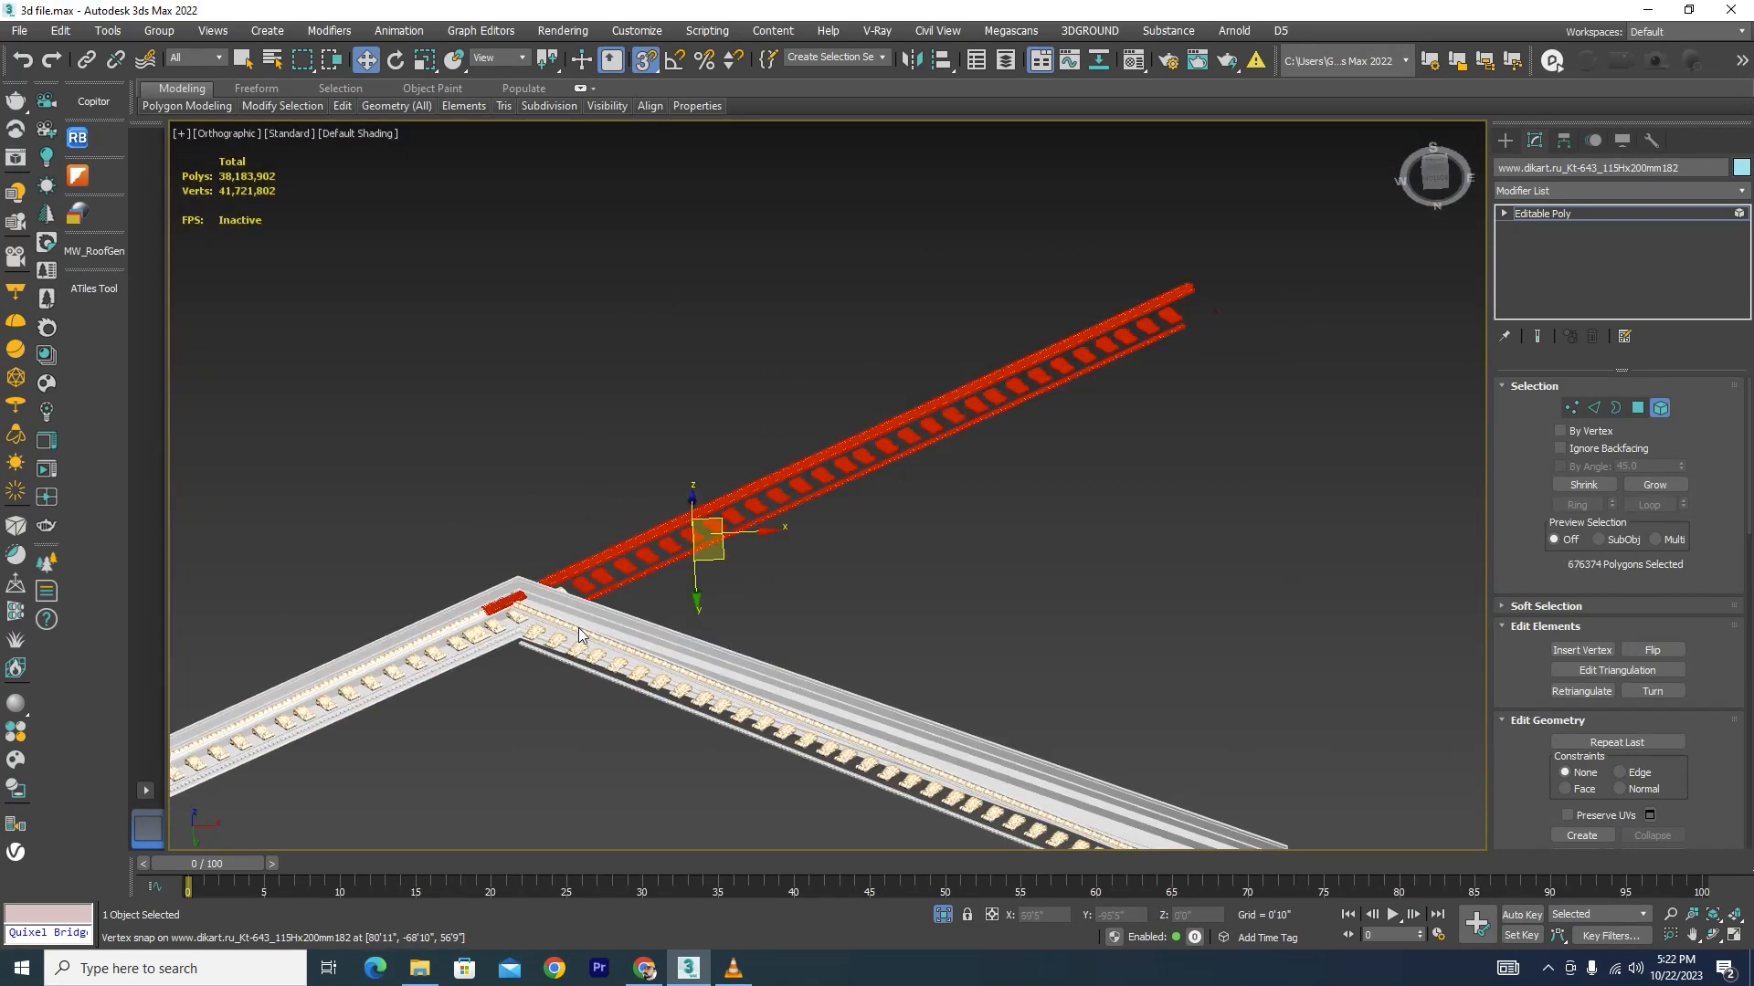
{"action": "scroll", "coordinate": [543, 623], "scroll_direction": "up", "scroll_amount": 6}
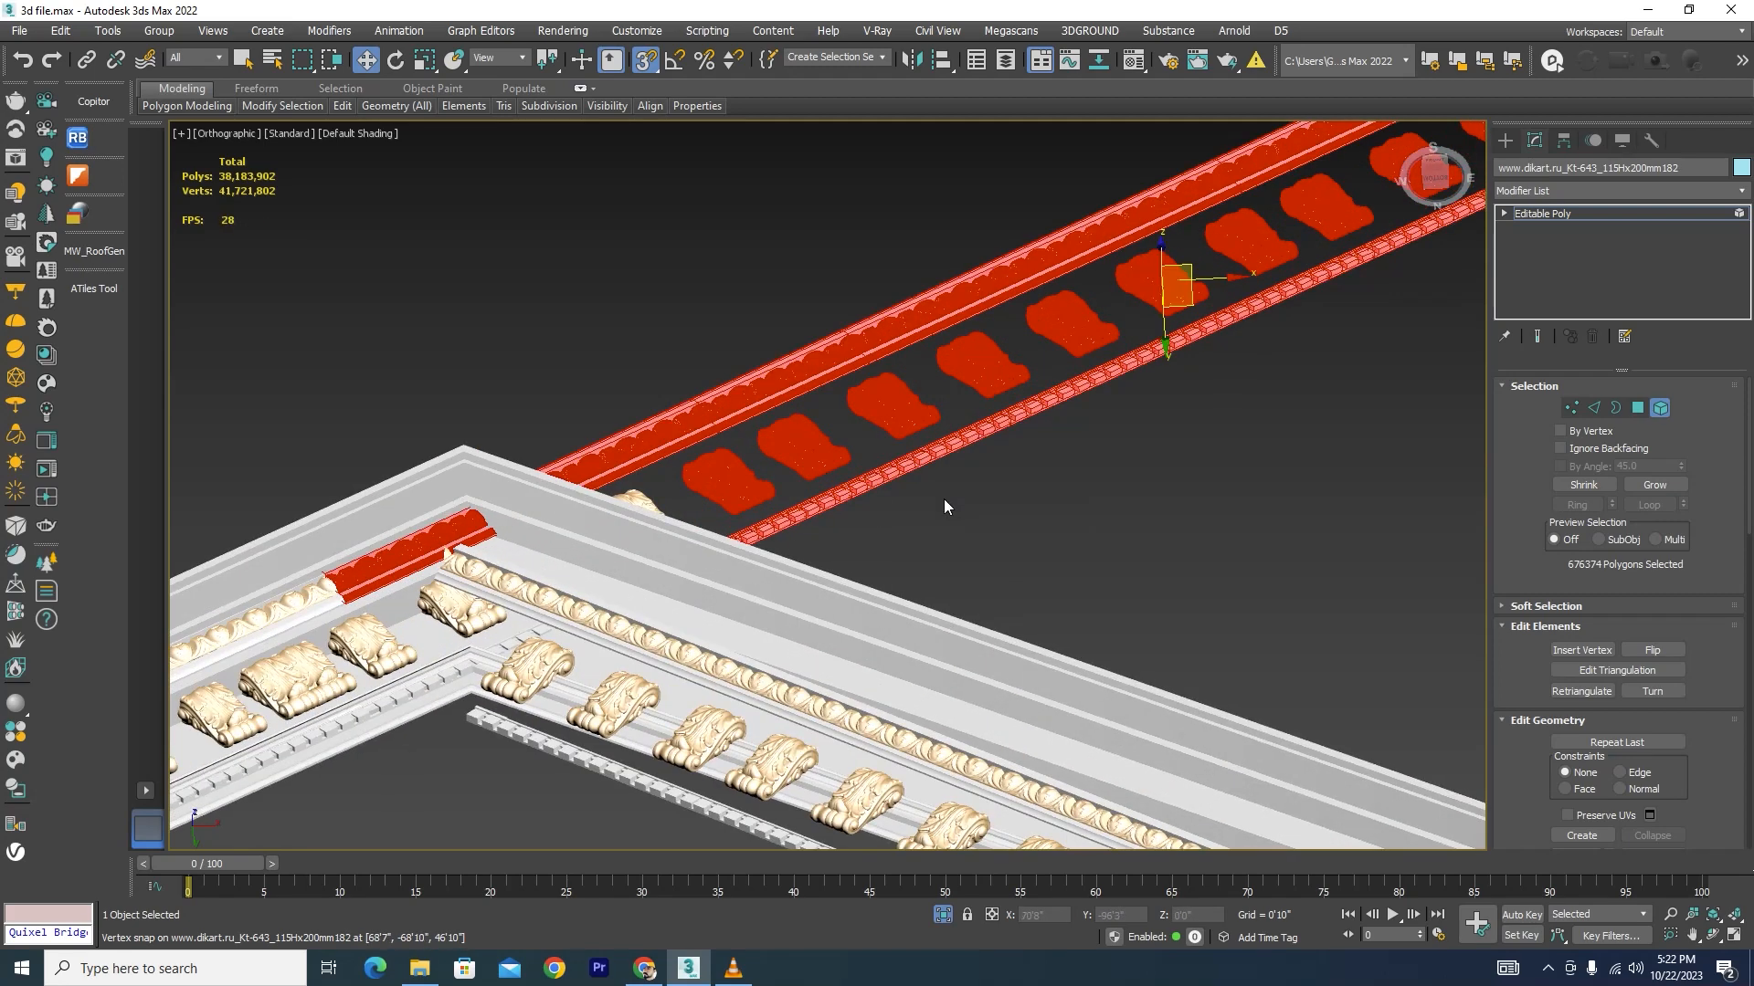
{"action": "left_click_drag", "start_coordinate": [452, 812], "coordinate": [440, 839], "text": "alt"}
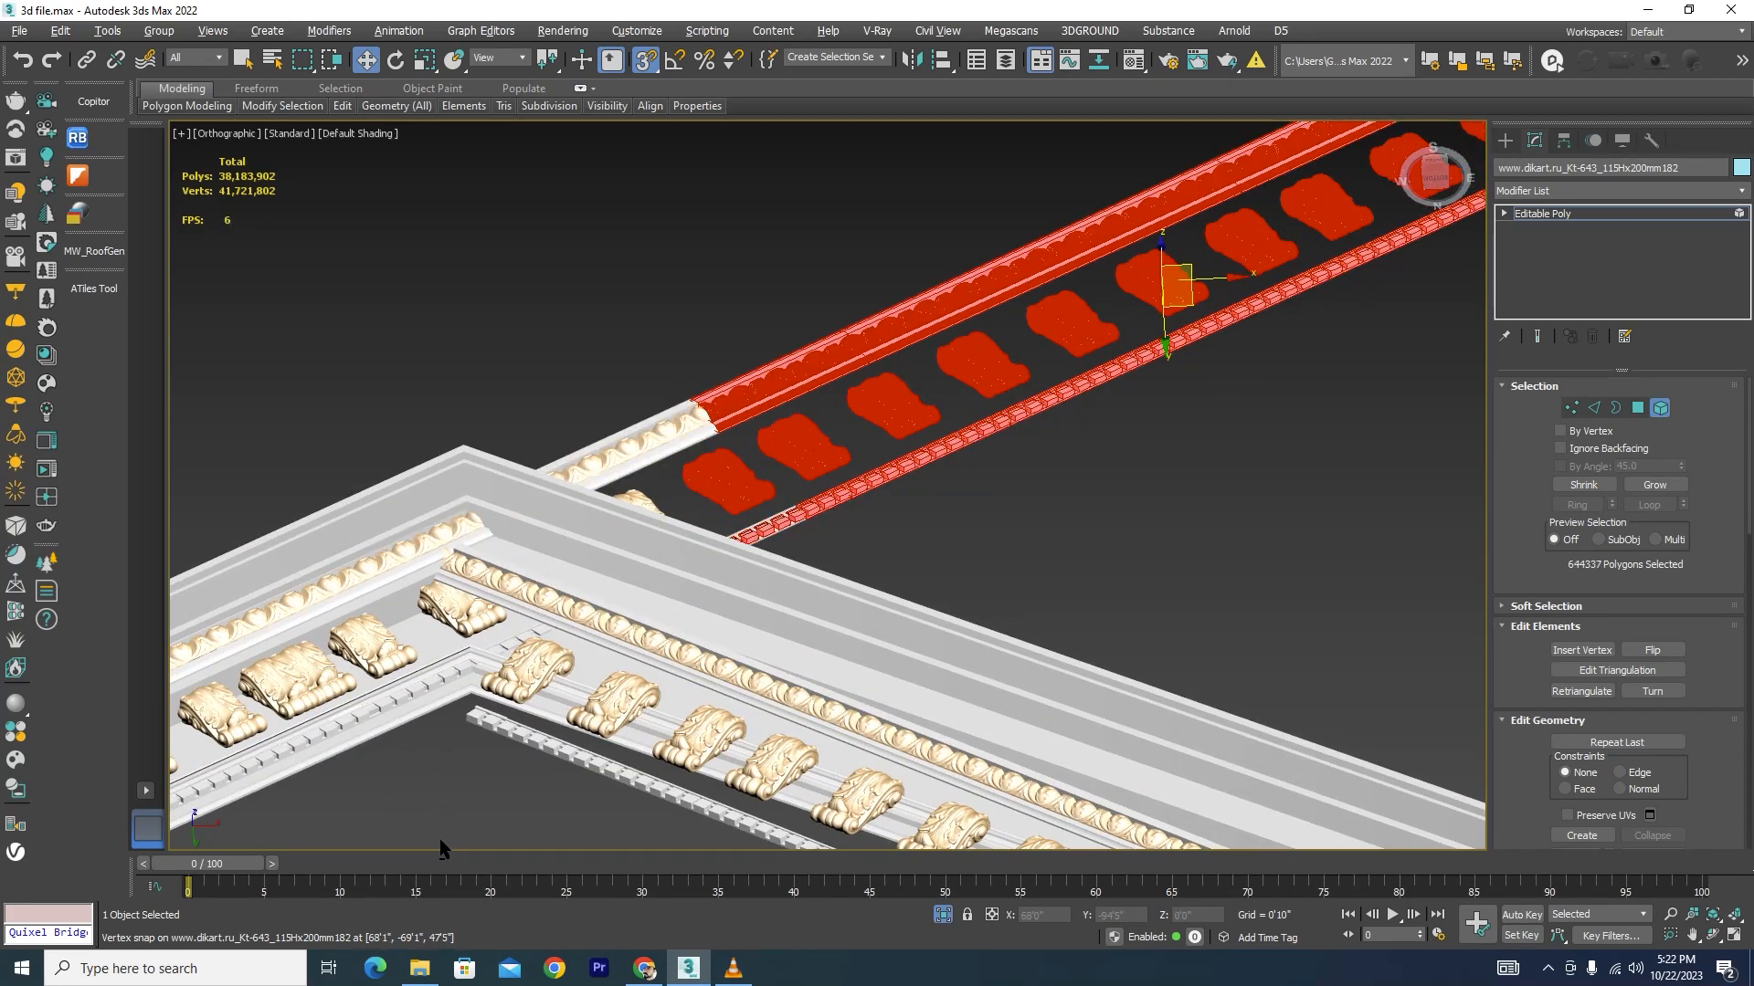
{"action": "key", "text": "Delete"}
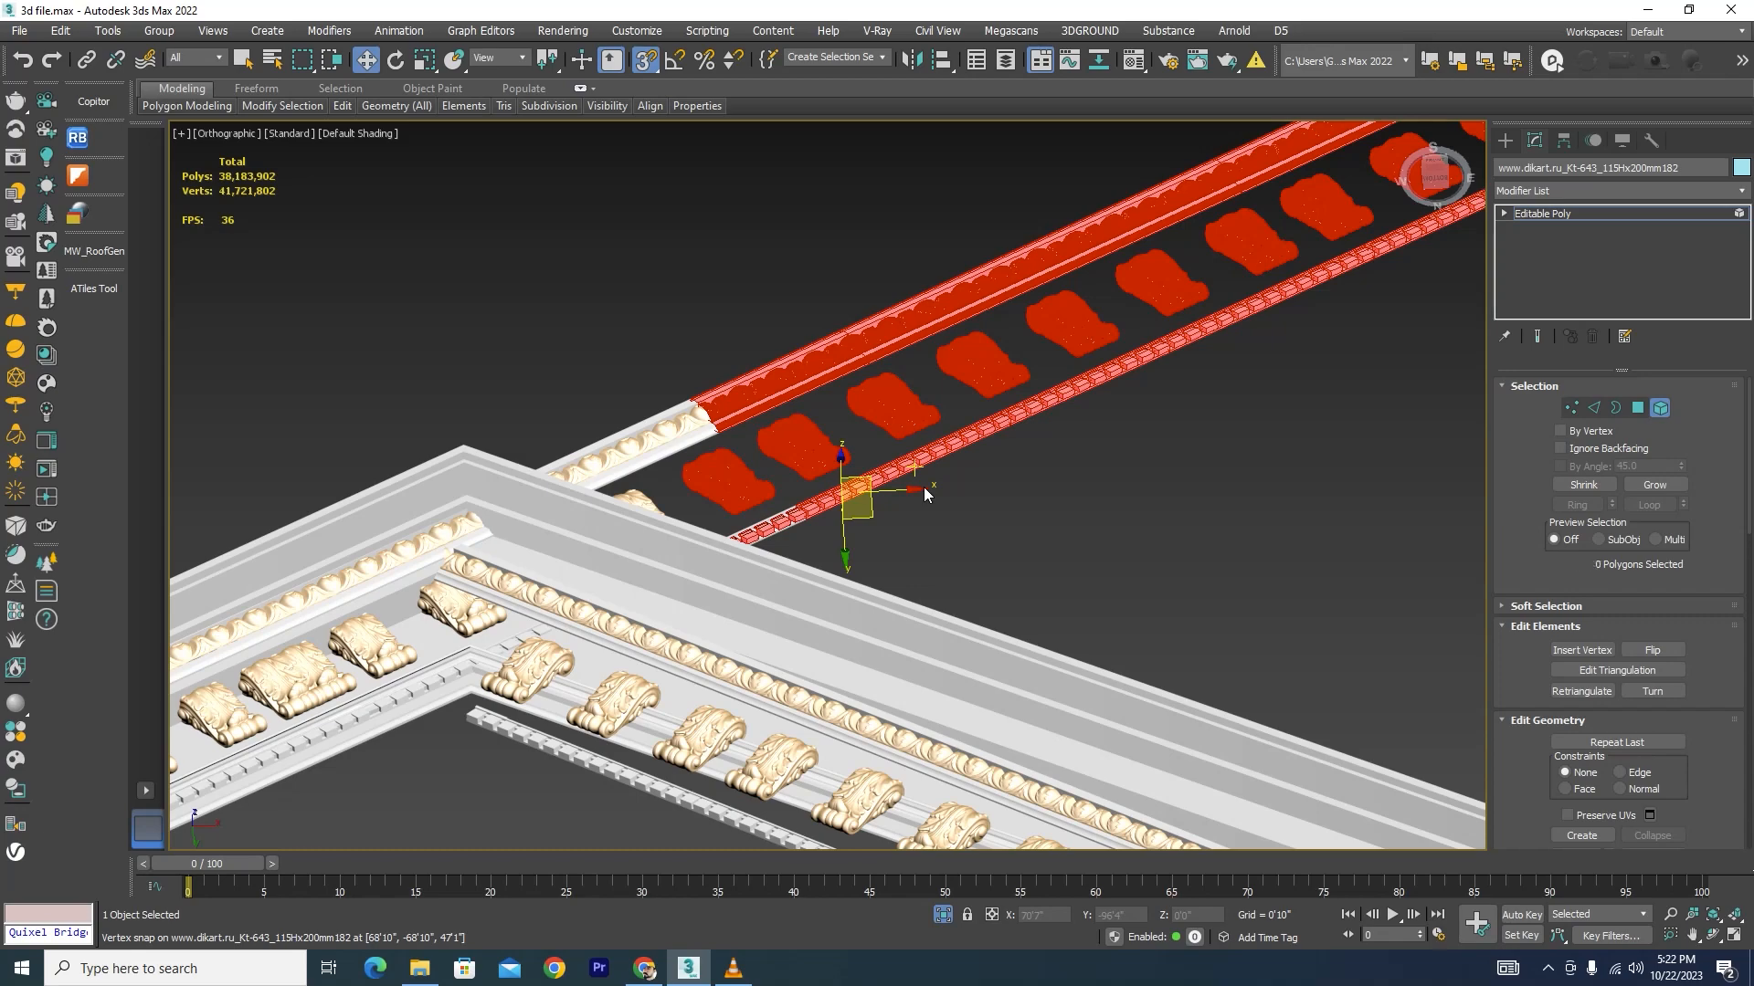
Step: Delete the copied moulding's dentil elements that run past the cornice's inner corner at the apex
{"action": "scroll", "coordinate": [676, 554], "scroll_direction": "up", "scroll_amount": 3}
{"action": "scroll", "coordinate": [1005, 388], "scroll_direction": "down", "scroll_amount": 3}
{"action": "scroll", "coordinate": [793, 571], "scroll_direction": "up", "scroll_amount": 5}
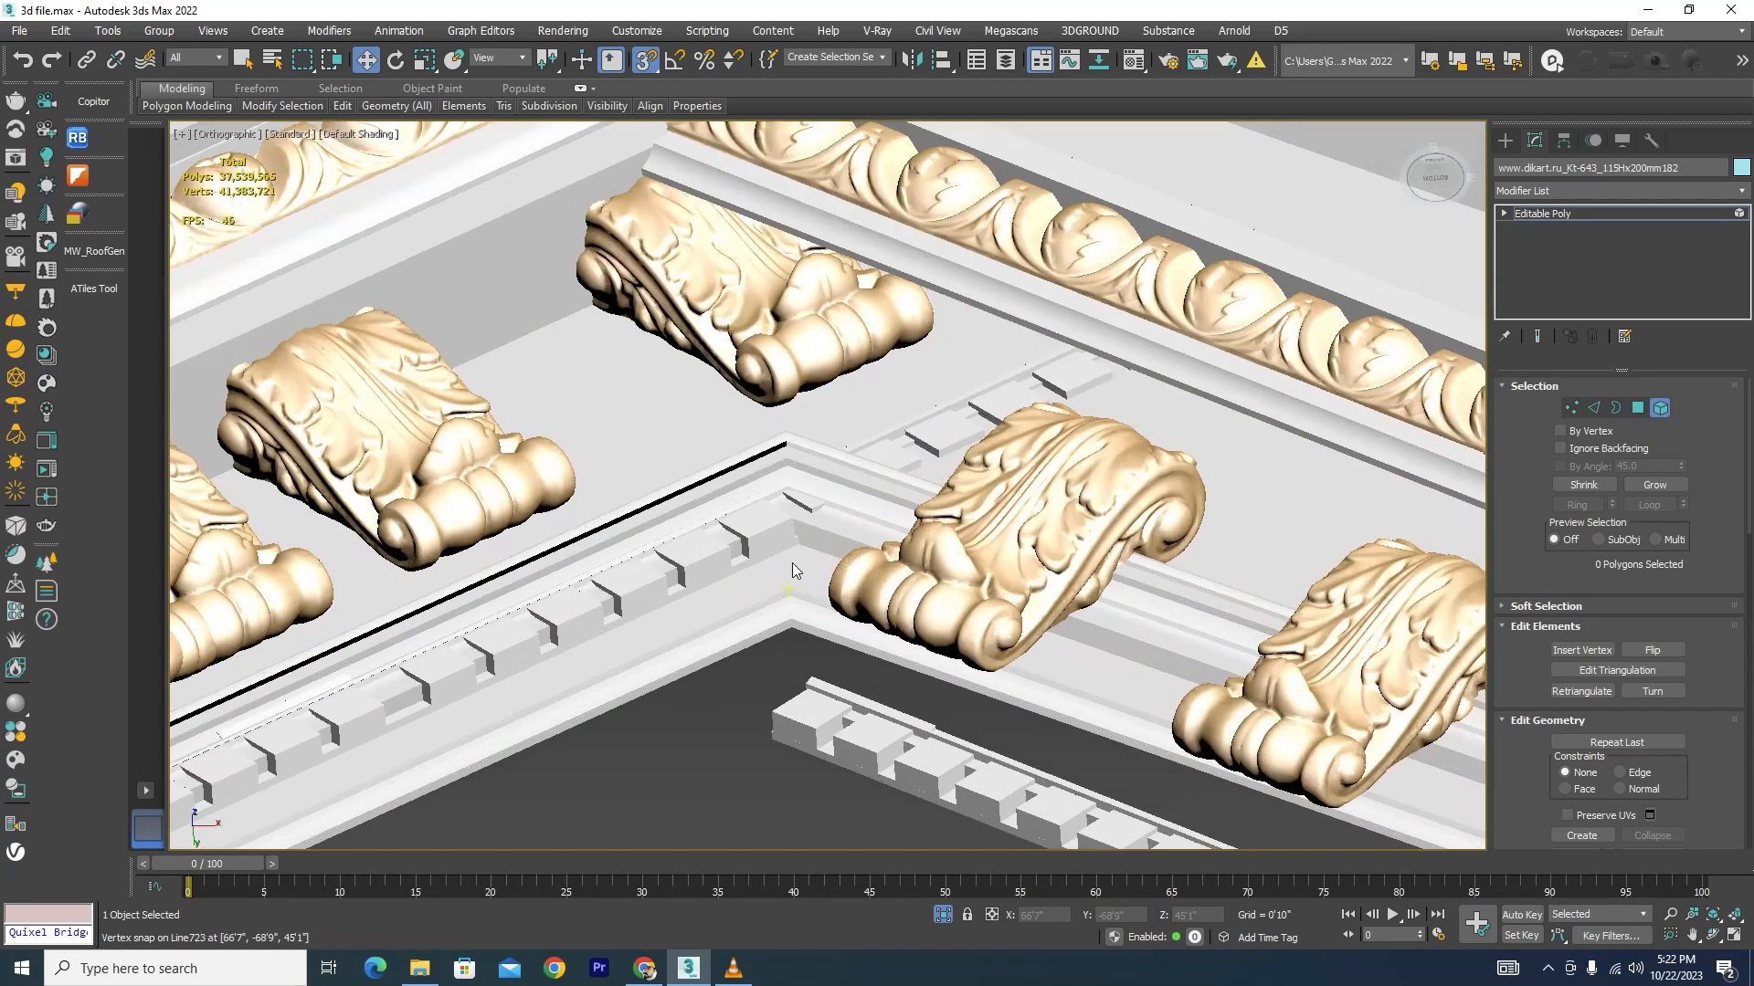
{"action": "scroll", "coordinate": [816, 490], "scroll_direction": "up", "scroll_amount": 4}
{"action": "left_click", "coordinate": [801, 516]}
{"action": "key", "text": "Delete"}
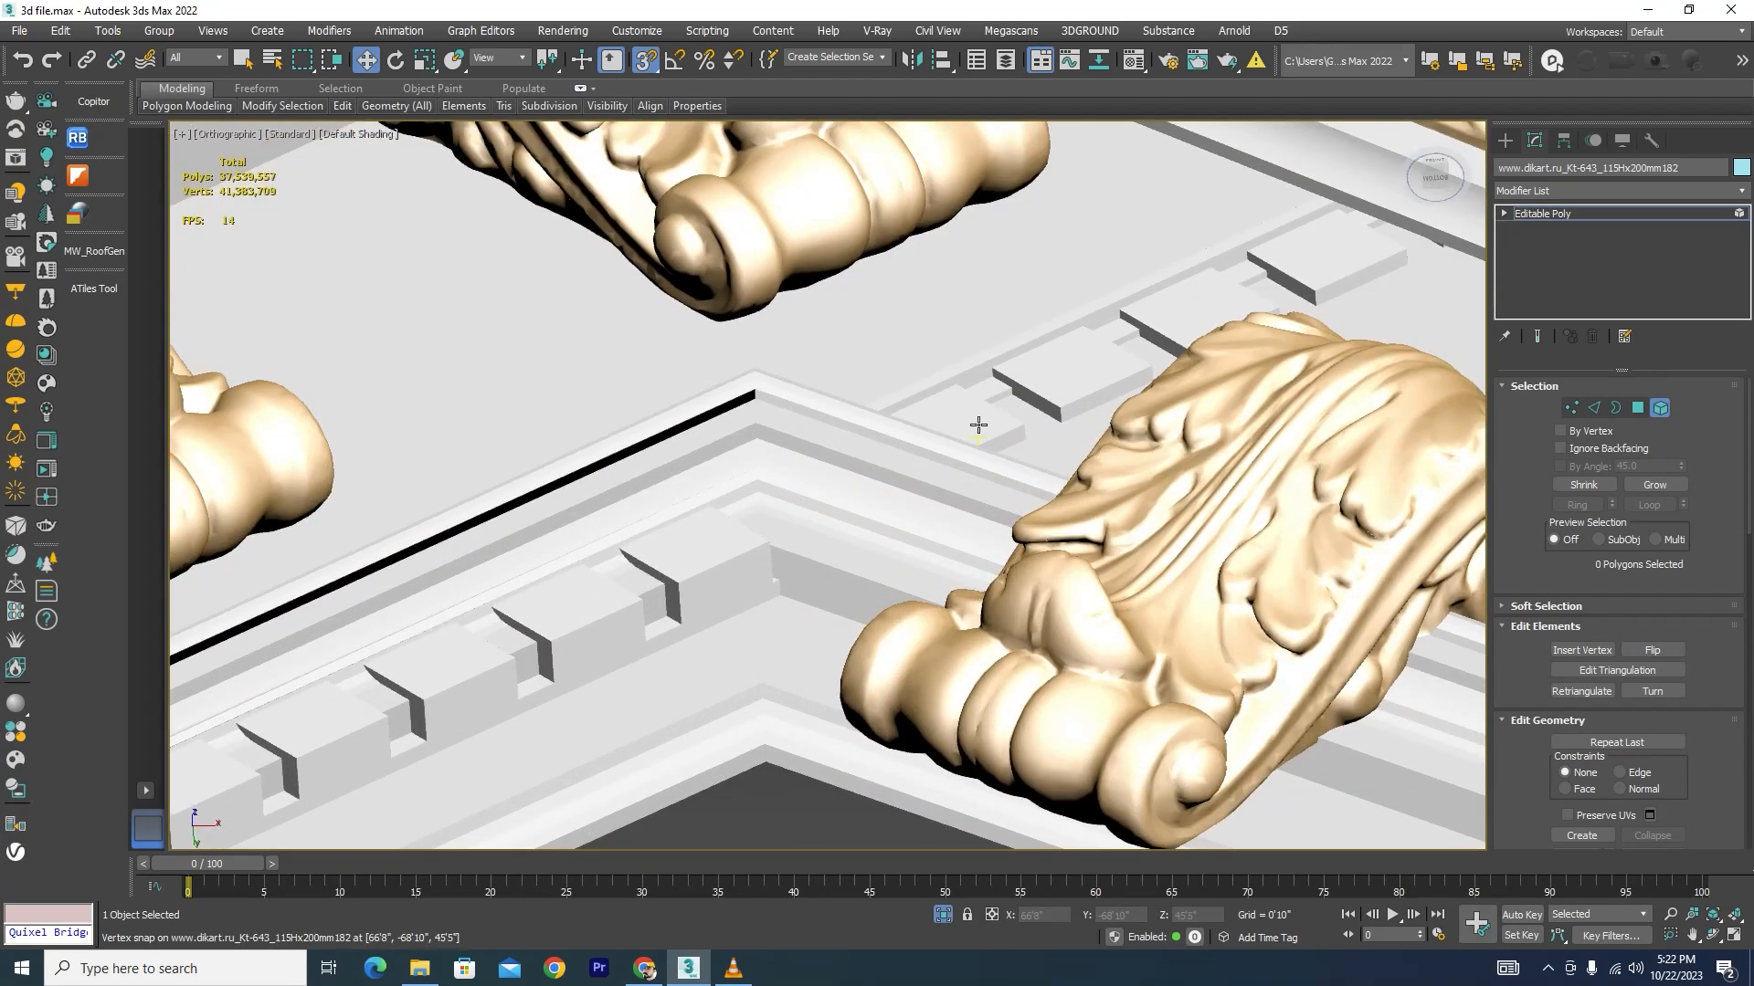
{"action": "left_click", "coordinate": [979, 425]}
{"action": "key", "text": "Delete"}
{"action": "left_click", "coordinate": [1104, 371]}
{"action": "scroll", "coordinate": [1123, 356], "scroll_direction": "down", "scroll_amount": 3}
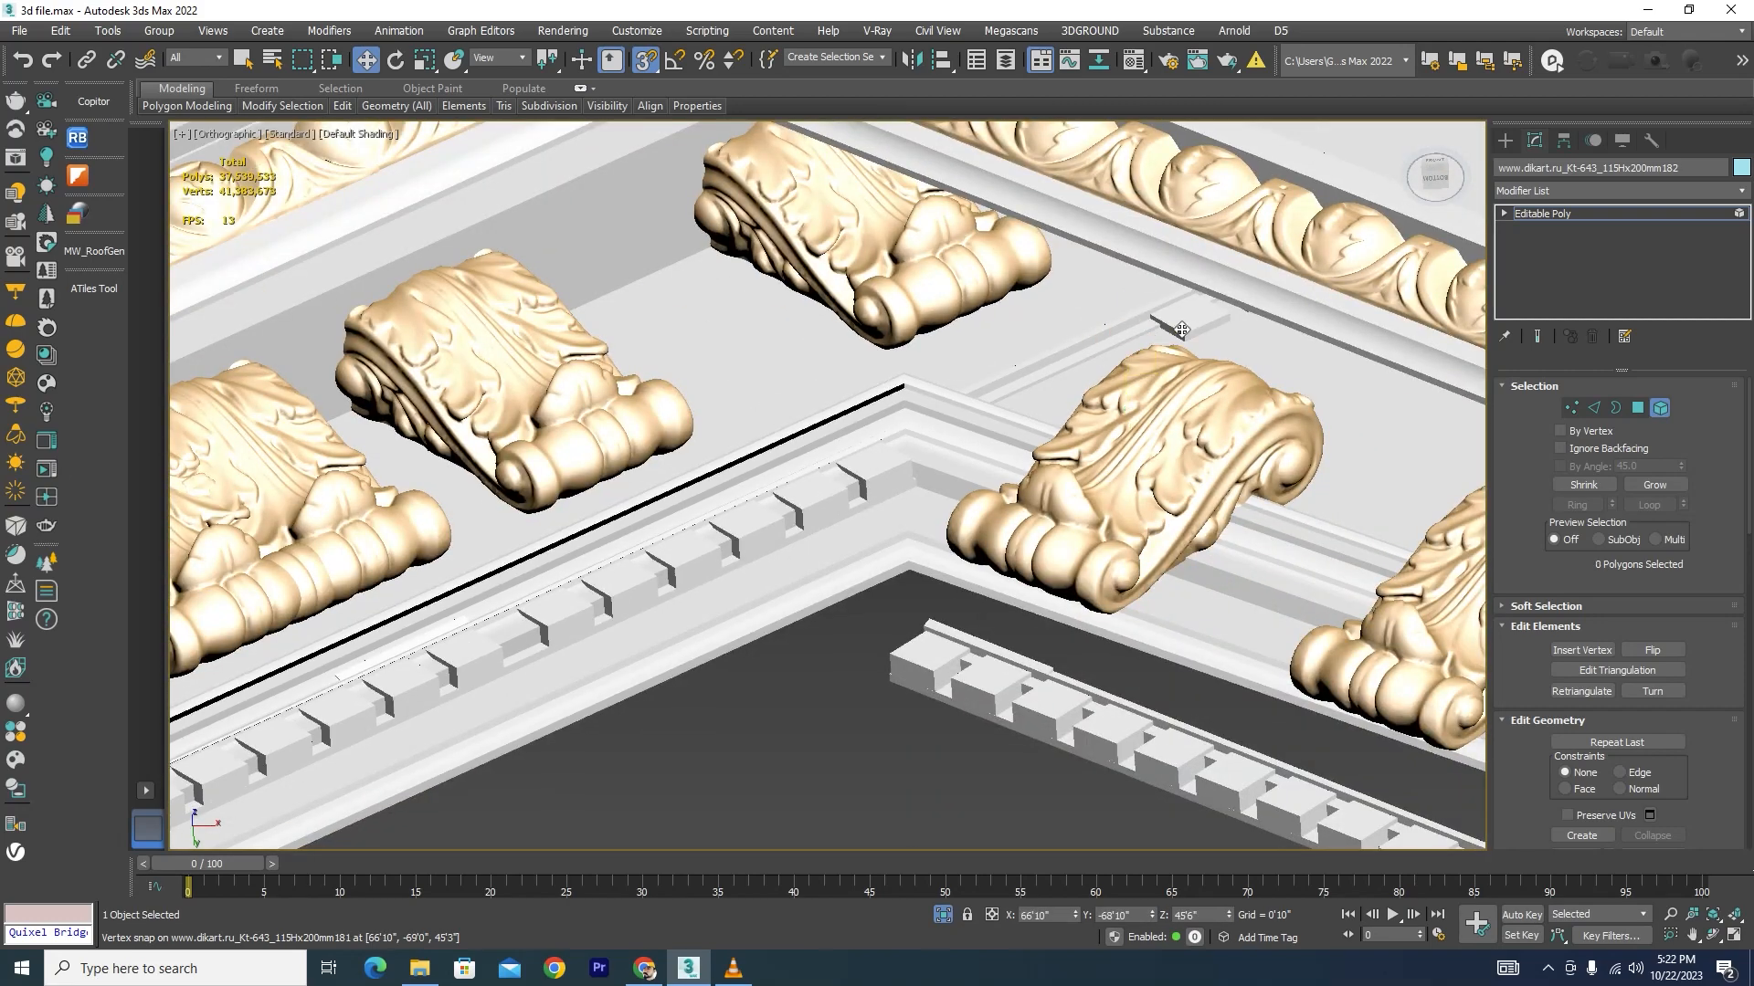
{"action": "key", "text": "Delete"}
{"action": "scroll", "coordinate": [1184, 326], "scroll_direction": "down", "scroll_amount": 6}
{"action": "scroll", "coordinate": [1011, 327], "scroll_direction": "up", "scroll_amount": 5}
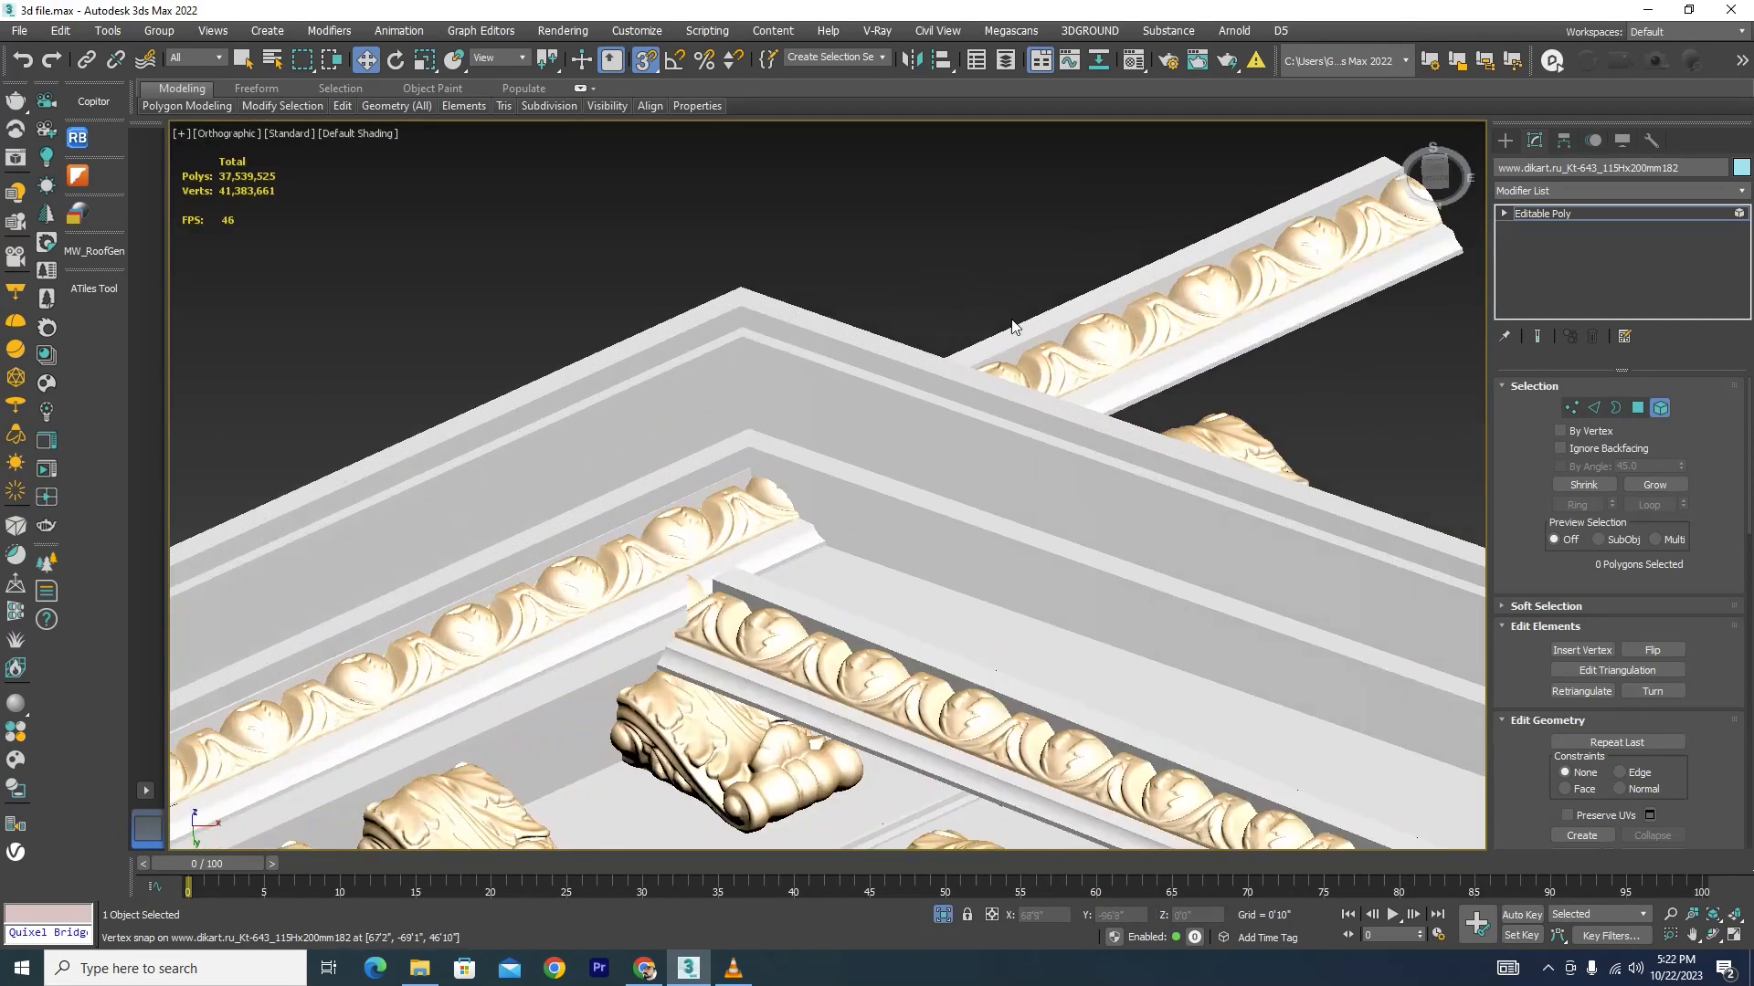
Step: Select the copy's polygons beyond the apex in Polygon mode, excluding the upper rails, and try deleting them
{"action": "left_click", "coordinate": [1045, 366]}
{"action": "scroll", "coordinate": [723, 479], "scroll_direction": "down", "scroll_amount": 4}
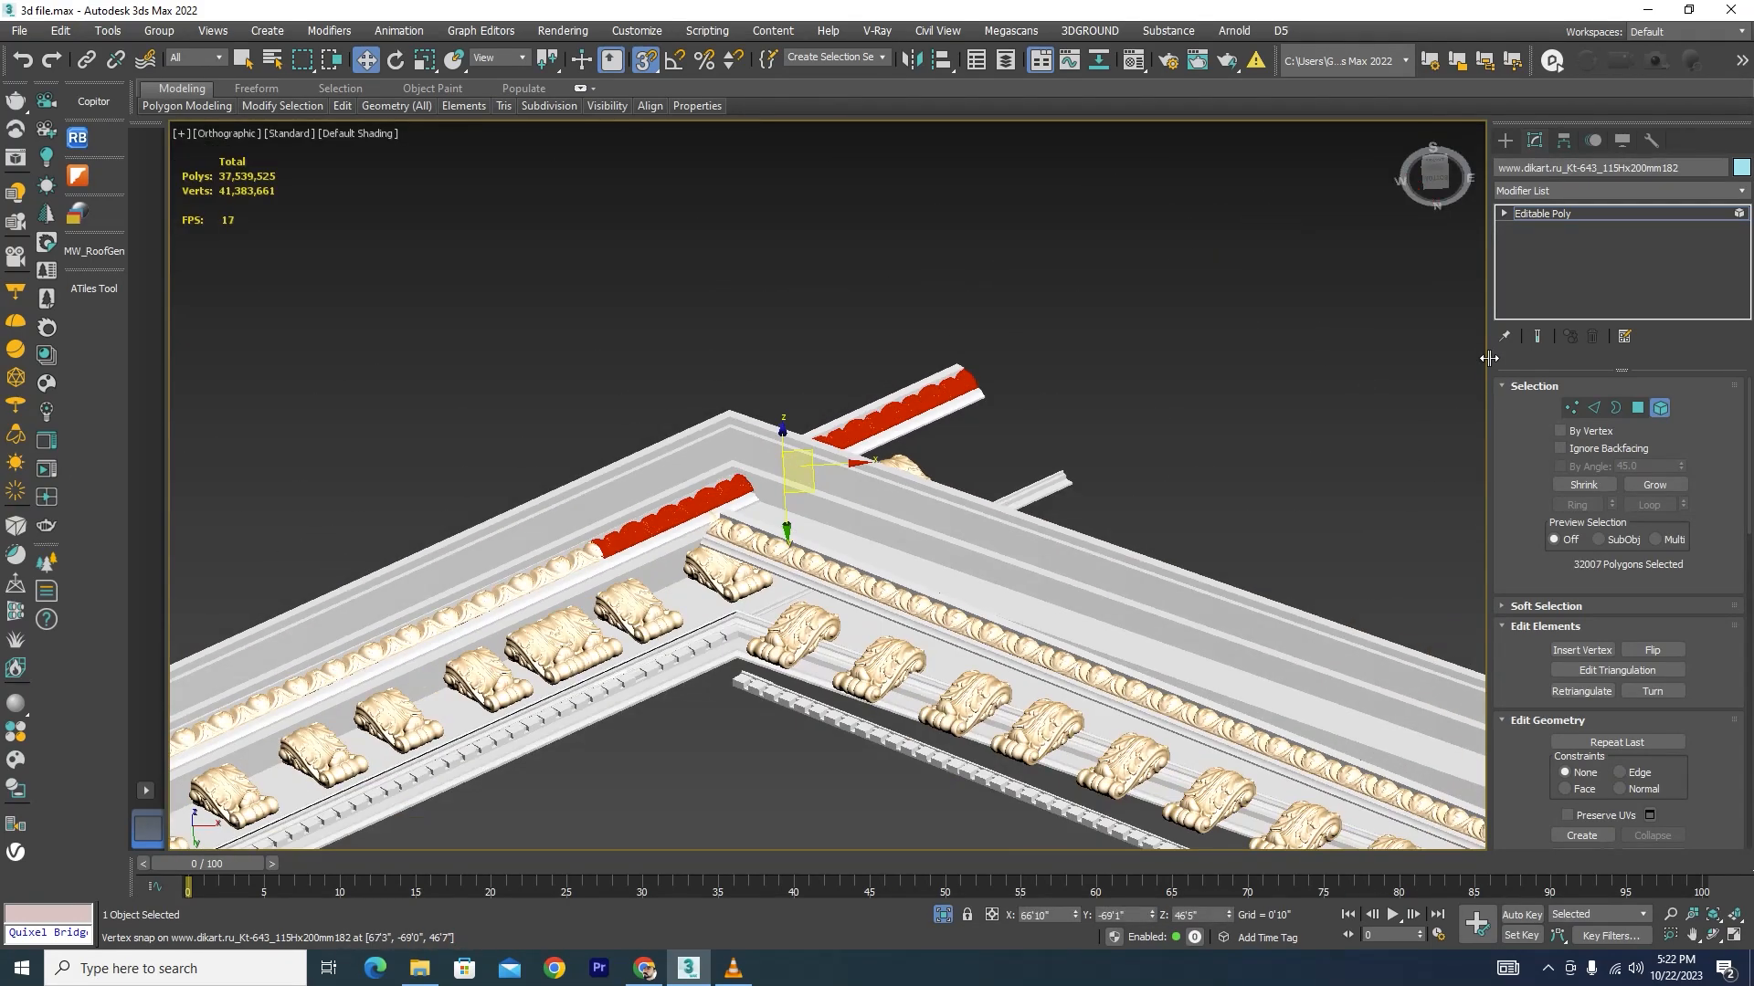
{"action": "left_click", "coordinate": [1638, 407]}
{"action": "scroll", "coordinate": [1031, 344], "scroll_direction": "up", "scroll_amount": 2}
{"action": "left_click_drag", "start_coordinate": [696, 548], "coordinate": [671, 573]}
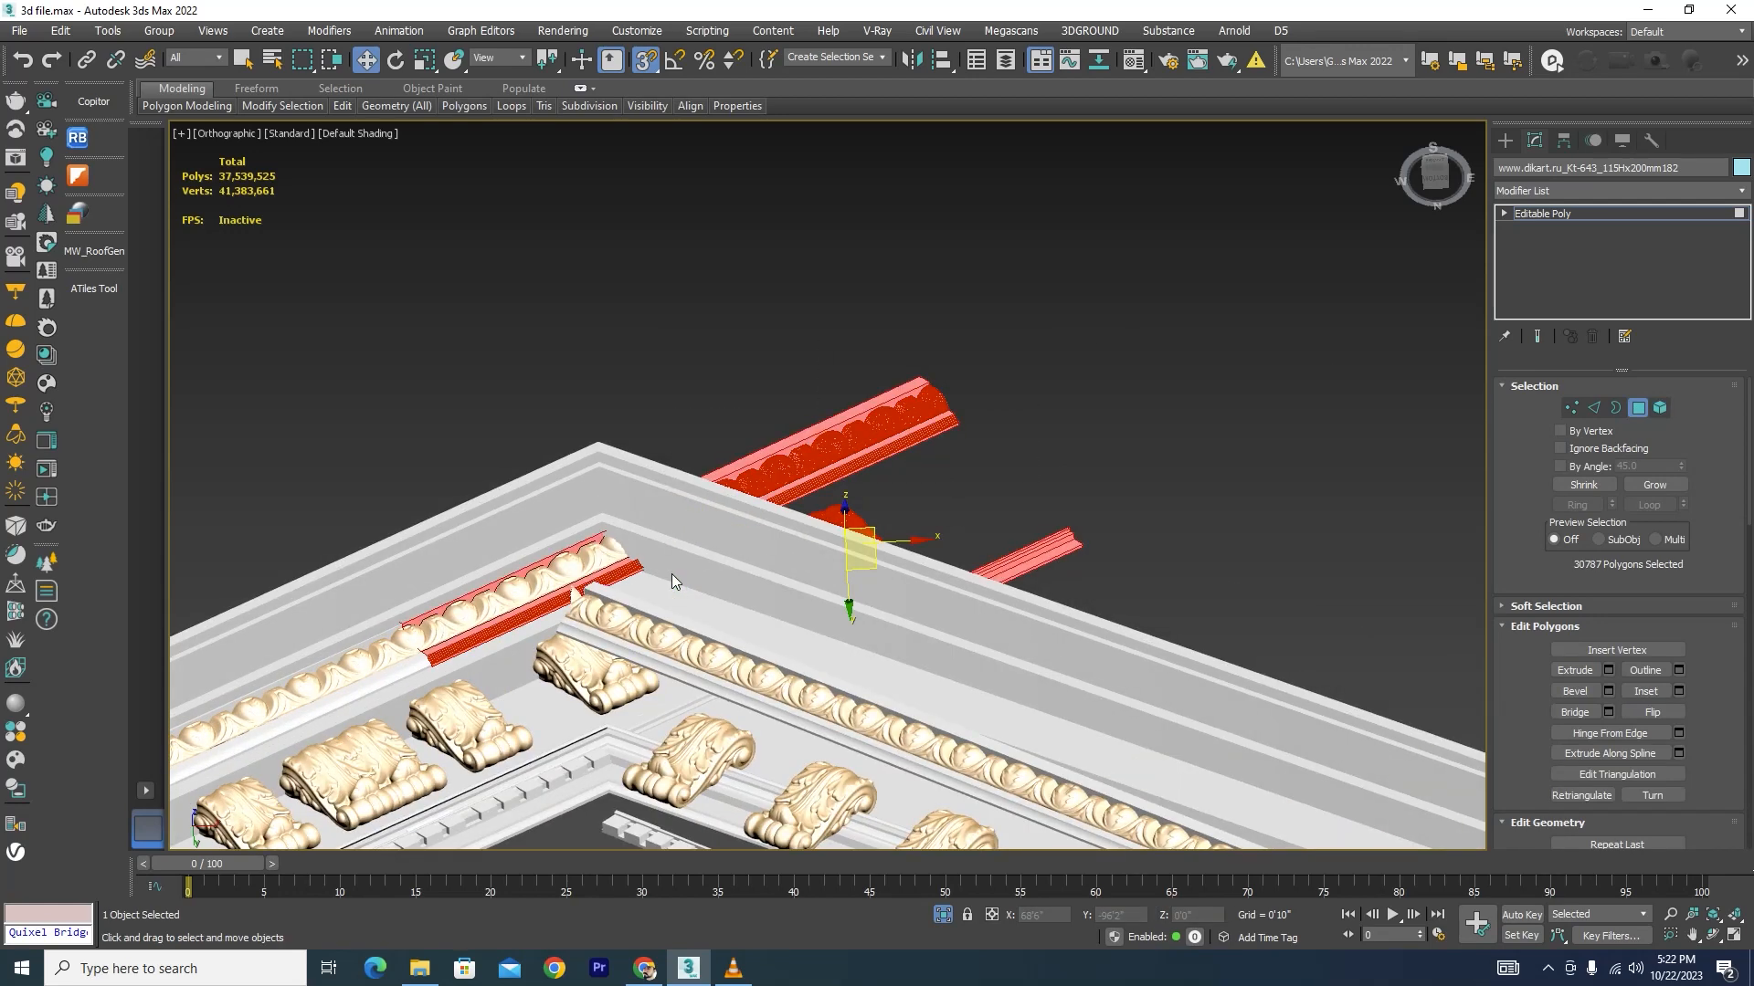
{"action": "scroll", "coordinate": [919, 407], "scroll_direction": "up", "scroll_amount": 6}
{"action": "left_click_drag", "start_coordinate": [1061, 568], "coordinate": [994, 468], "text": "alt"}
{"action": "left_click_drag", "start_coordinate": [884, 322], "coordinate": [884, 322]}
{"action": "scroll", "coordinate": [1022, 265], "scroll_direction": "down", "scroll_amount": 5}
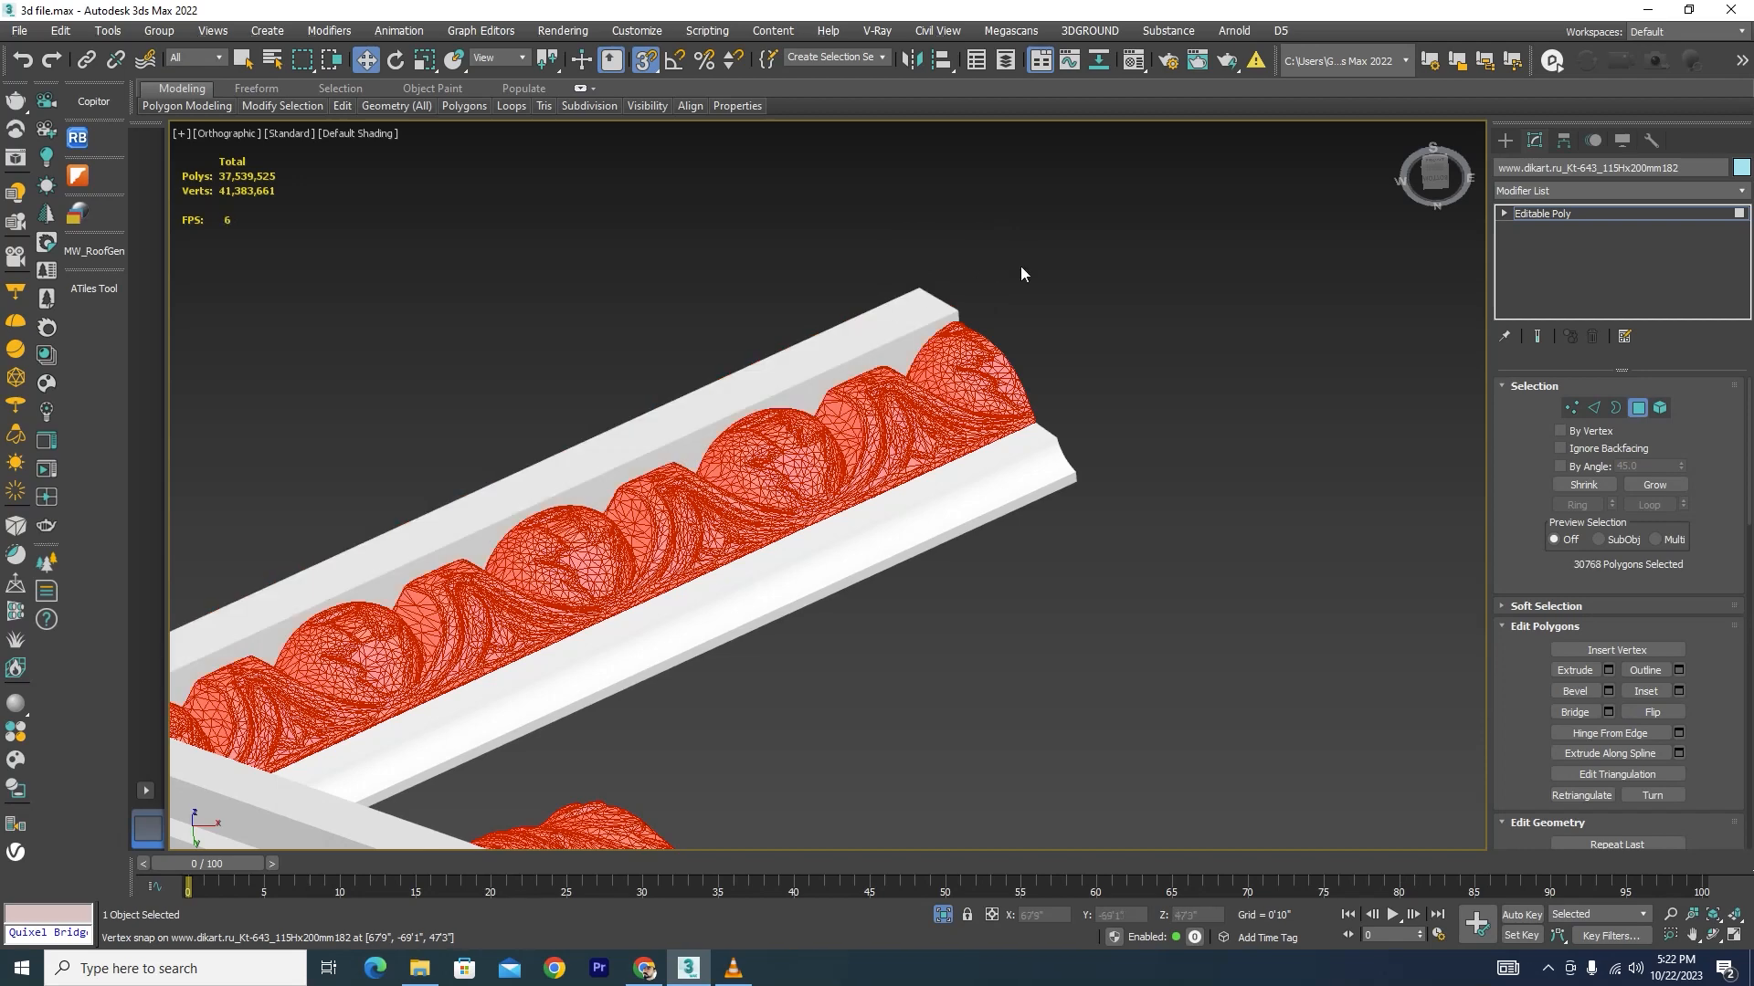
{"action": "key", "text": "Delete"}
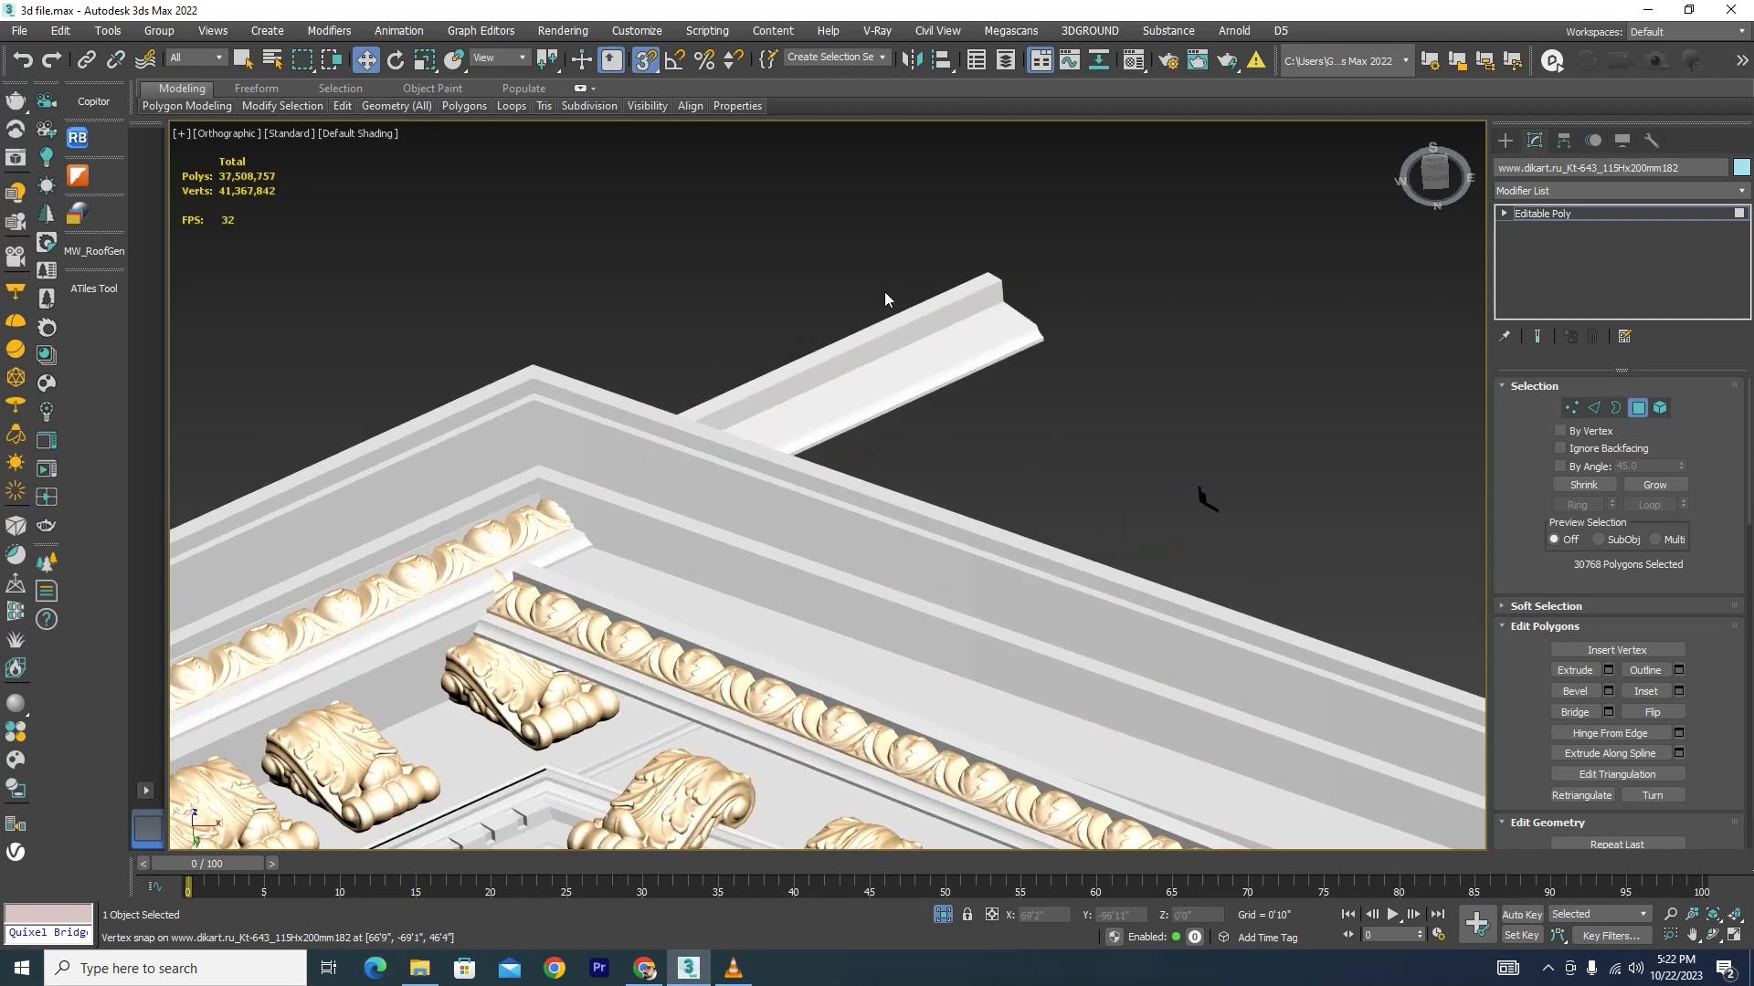
{"action": "key", "text": "ctrl+z"}
Step: Exclude the dentil rail from the polygon selection and delete the egg-and-dart and bracket polygons beyond the apex
{"action": "scroll", "coordinate": [884, 301], "scroll_direction": "down", "scroll_amount": 5}
{"action": "scroll", "coordinate": [921, 439], "scroll_direction": "up", "scroll_amount": 5}
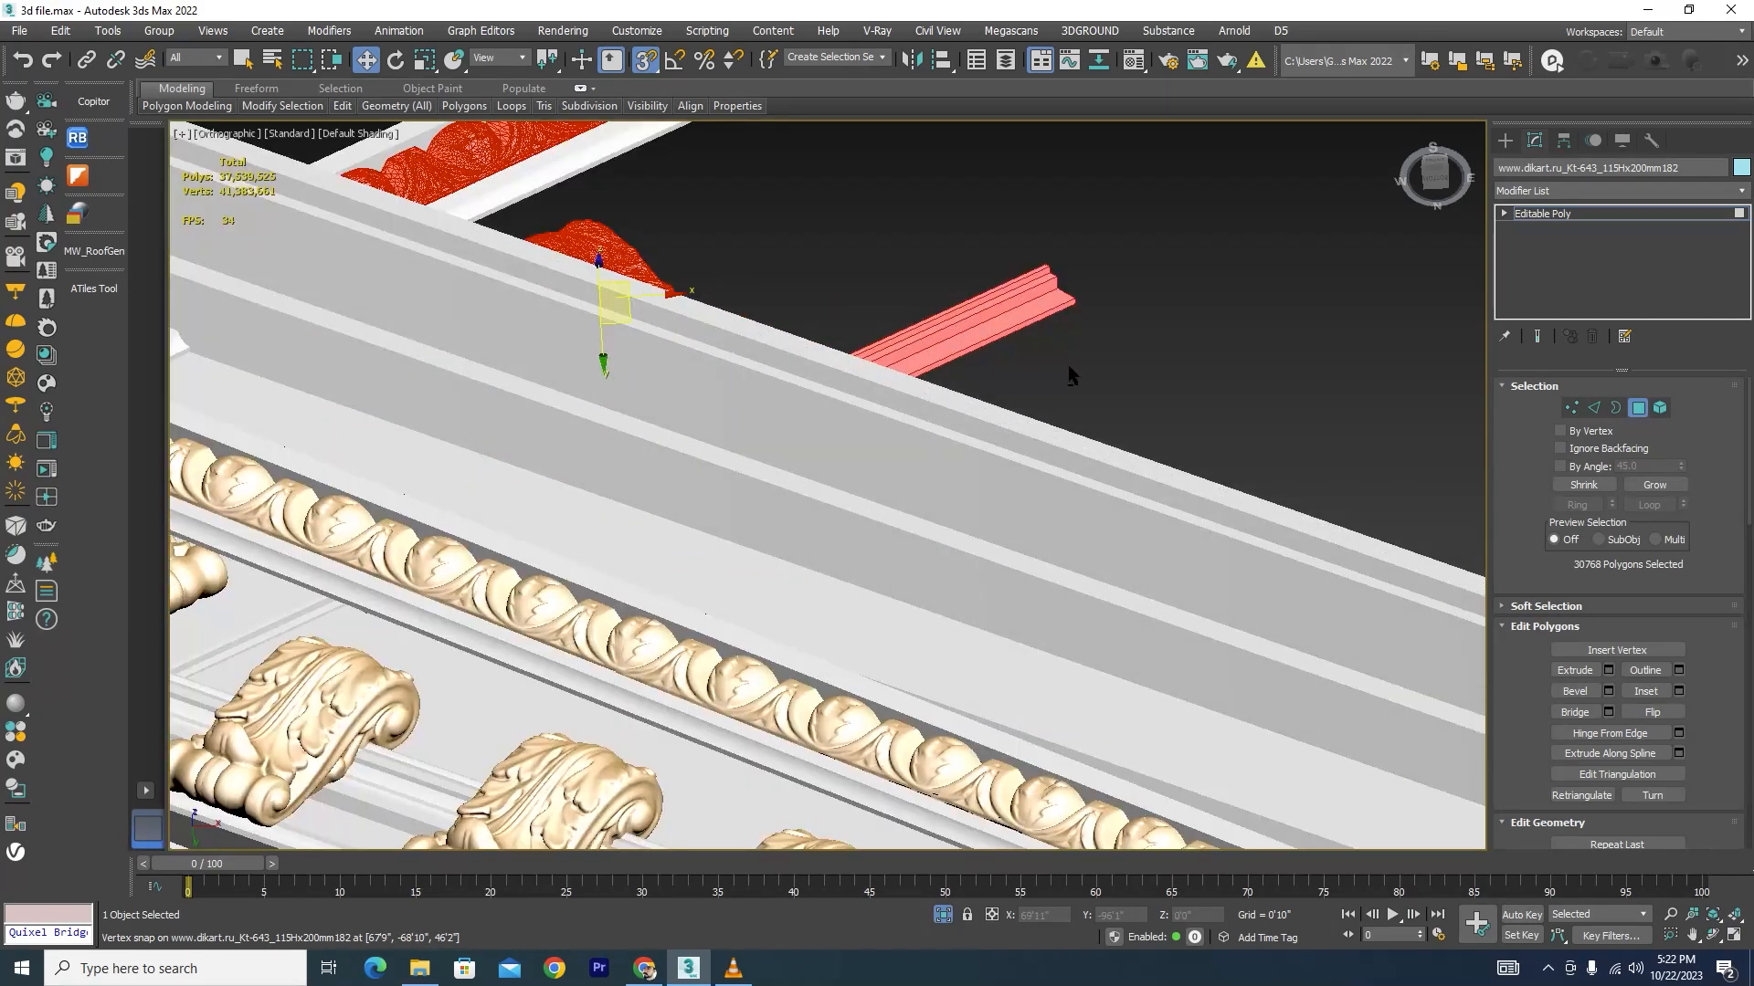
{"action": "left_click_drag", "start_coordinate": [1067, 367], "coordinate": [976, 256], "text": "alt"}
{"action": "scroll", "coordinate": [994, 351], "scroll_direction": "down", "scroll_amount": 5}
{"action": "middle_click_drag", "start_coordinate": [994, 366], "coordinate": [831, 385], "text": "alt"}
{"action": "scroll", "coordinate": [832, 385], "scroll_direction": "up", "scroll_amount": 4}
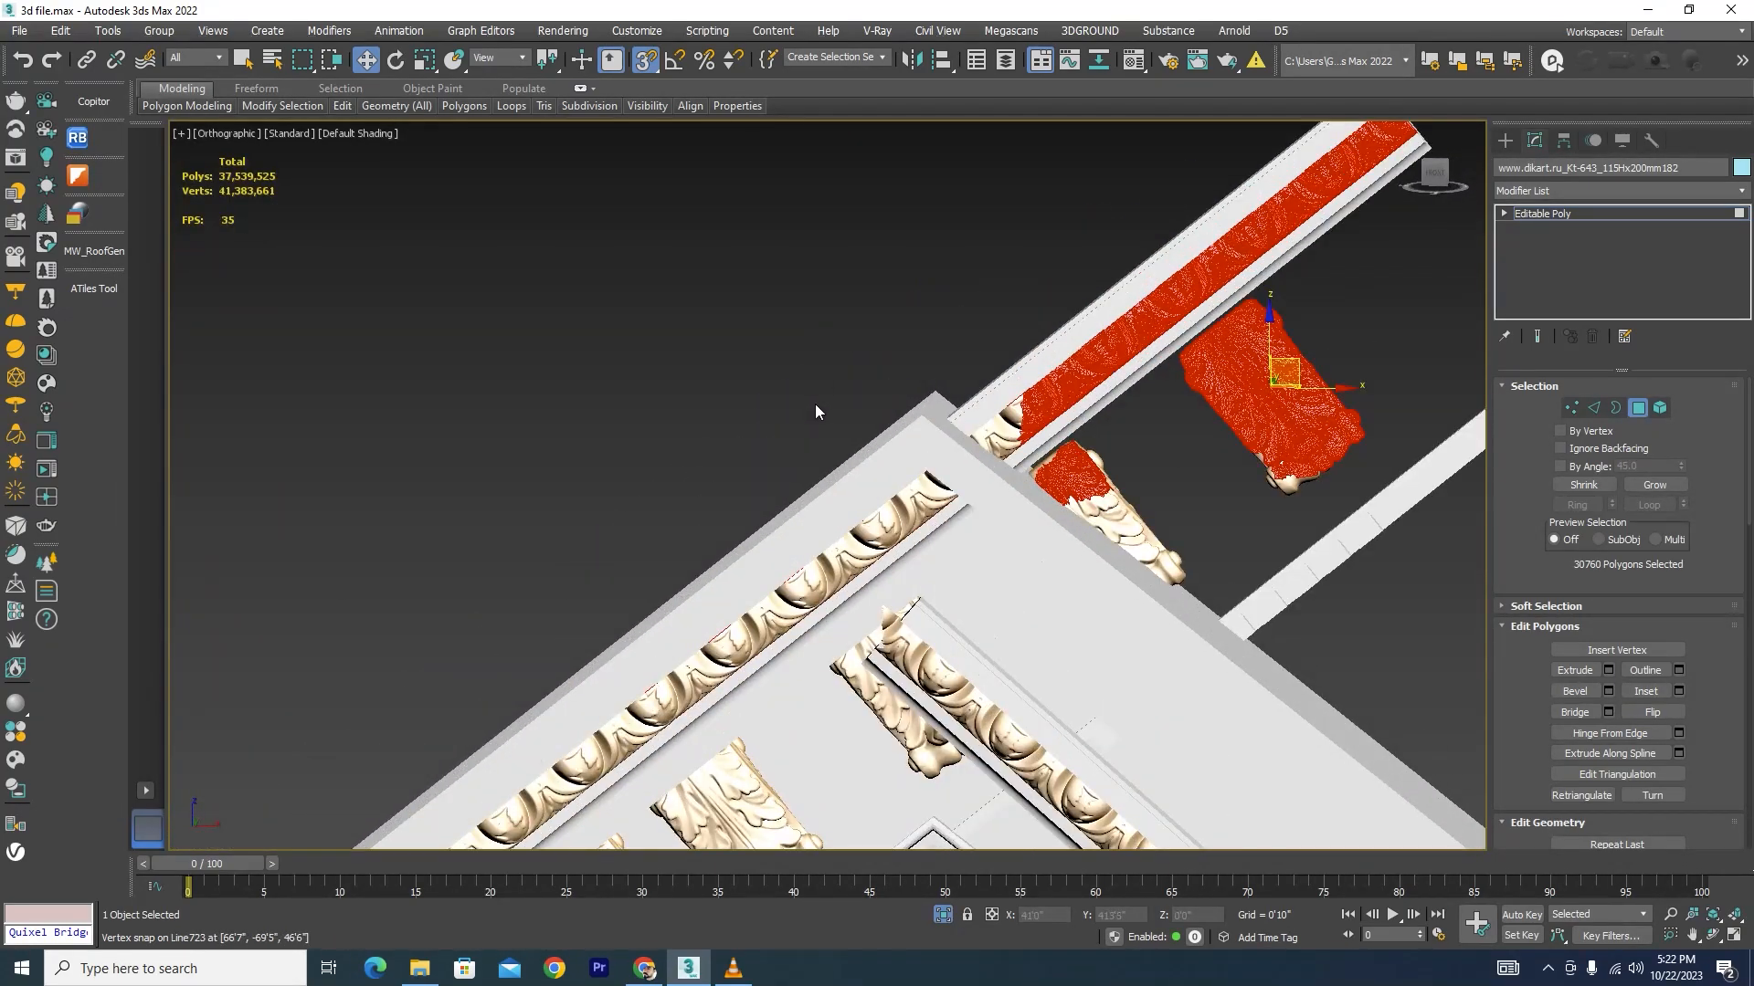
{"action": "left_click_drag", "start_coordinate": [810, 398], "coordinate": [893, 606]}
{"action": "key", "text": "Delete"}
Step: Delete the remaining egg-and-dart polygons just past the apex, leaving the plain rails out of the selection
{"action": "scroll", "coordinate": [994, 406], "scroll_direction": "up", "scroll_amount": 3}
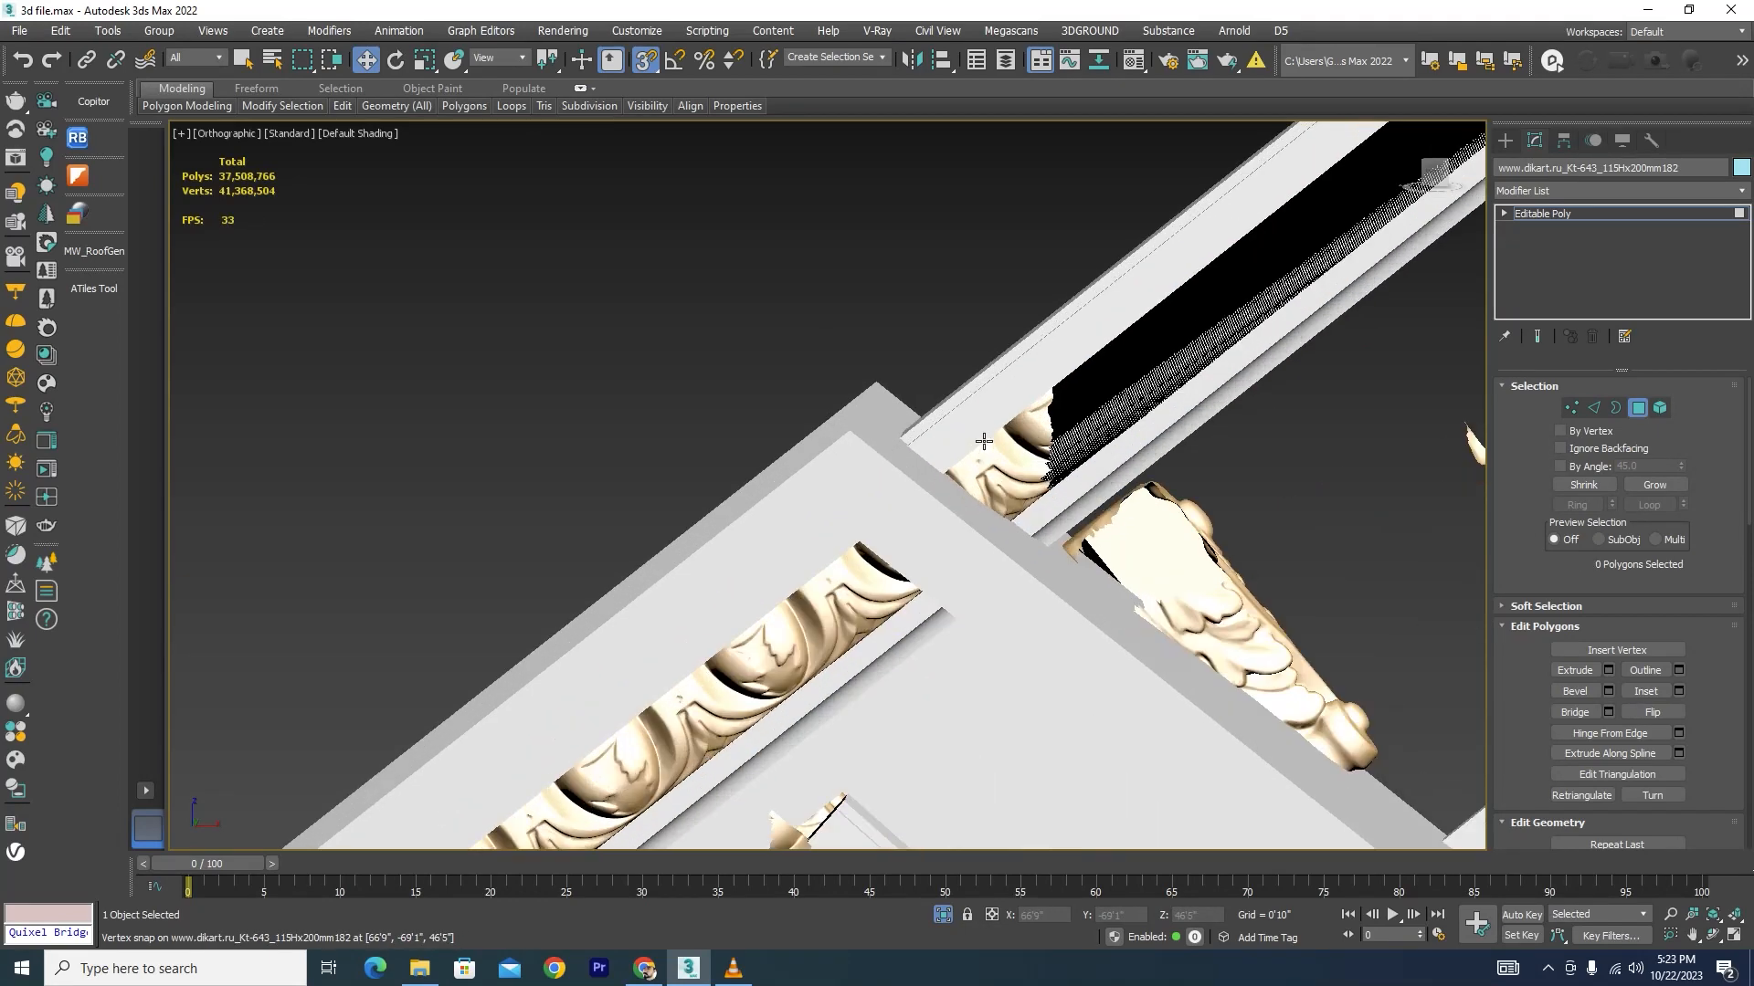
{"action": "left_click", "coordinate": [1055, 434]}
{"action": "scroll", "coordinate": [974, 431], "scroll_direction": "down", "scroll_amount": 1}
{"action": "left_click_drag", "start_coordinate": [900, 328], "coordinate": [1220, 513]}
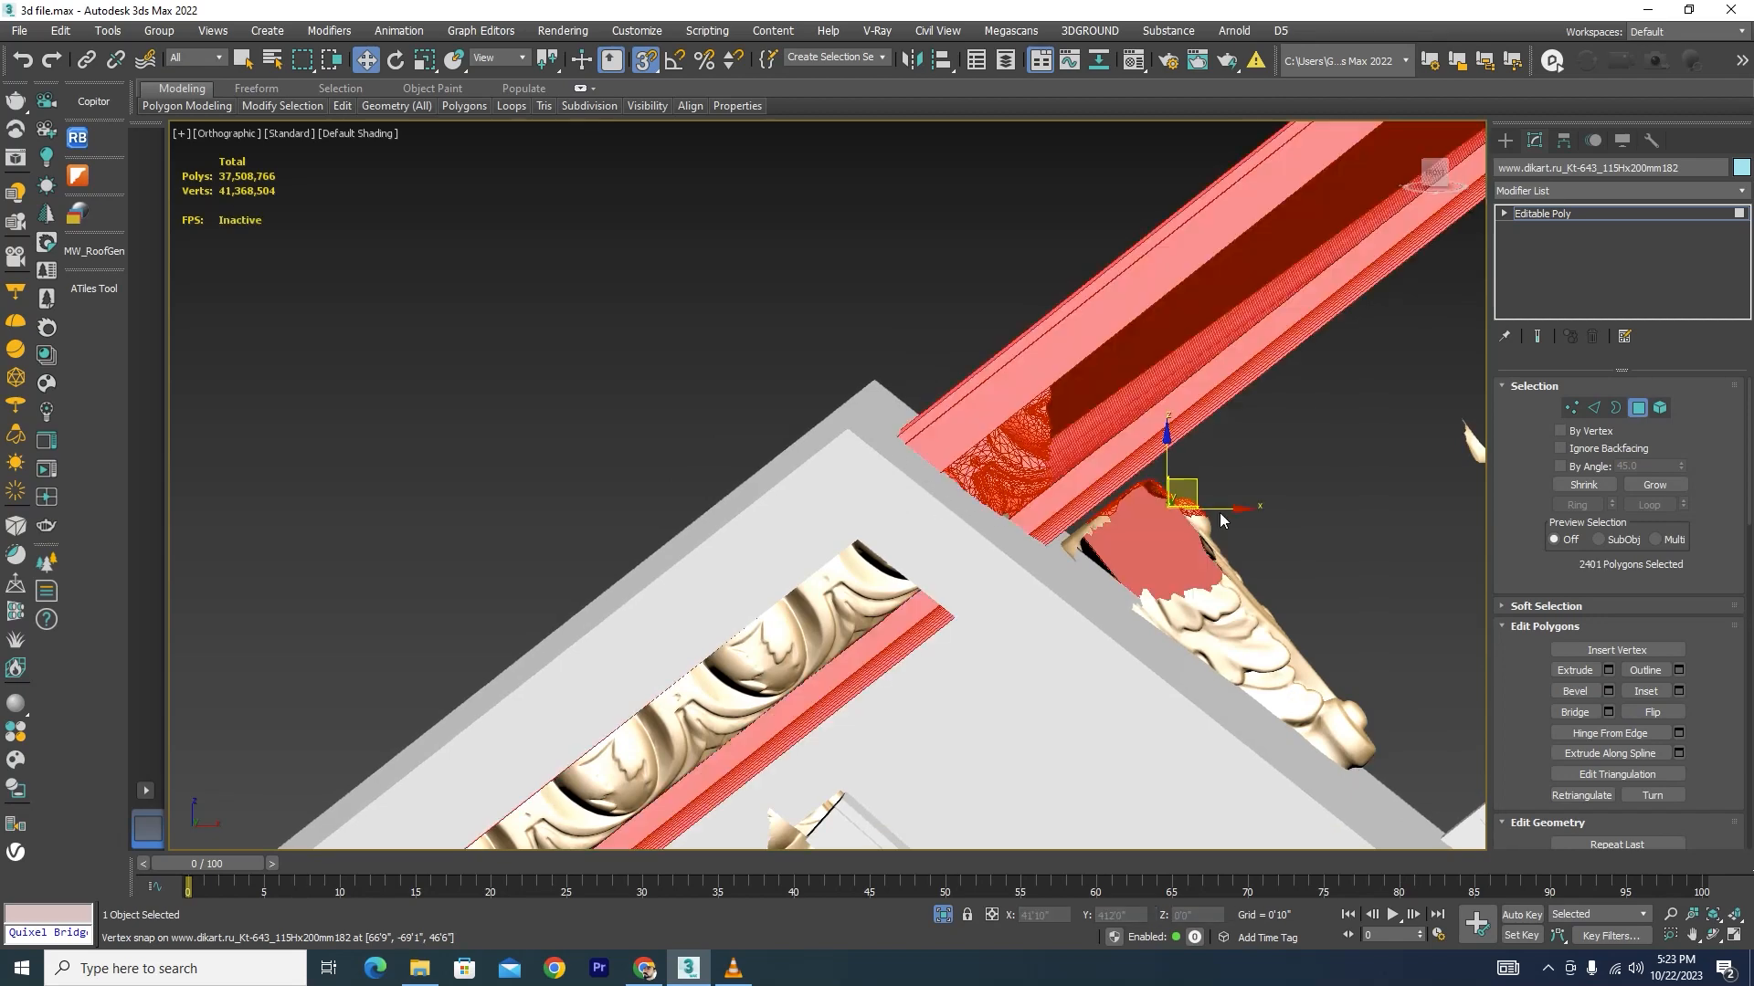
{"action": "scroll", "coordinate": [1092, 408], "scroll_direction": "down", "scroll_amount": 4}
{"action": "scroll", "coordinate": [1112, 347], "scroll_direction": "up", "scroll_amount": 1}
{"action": "left_click_drag", "start_coordinate": [1167, 387], "coordinate": [1072, 234], "text": "alt"}
{"action": "key", "text": "Delete"}
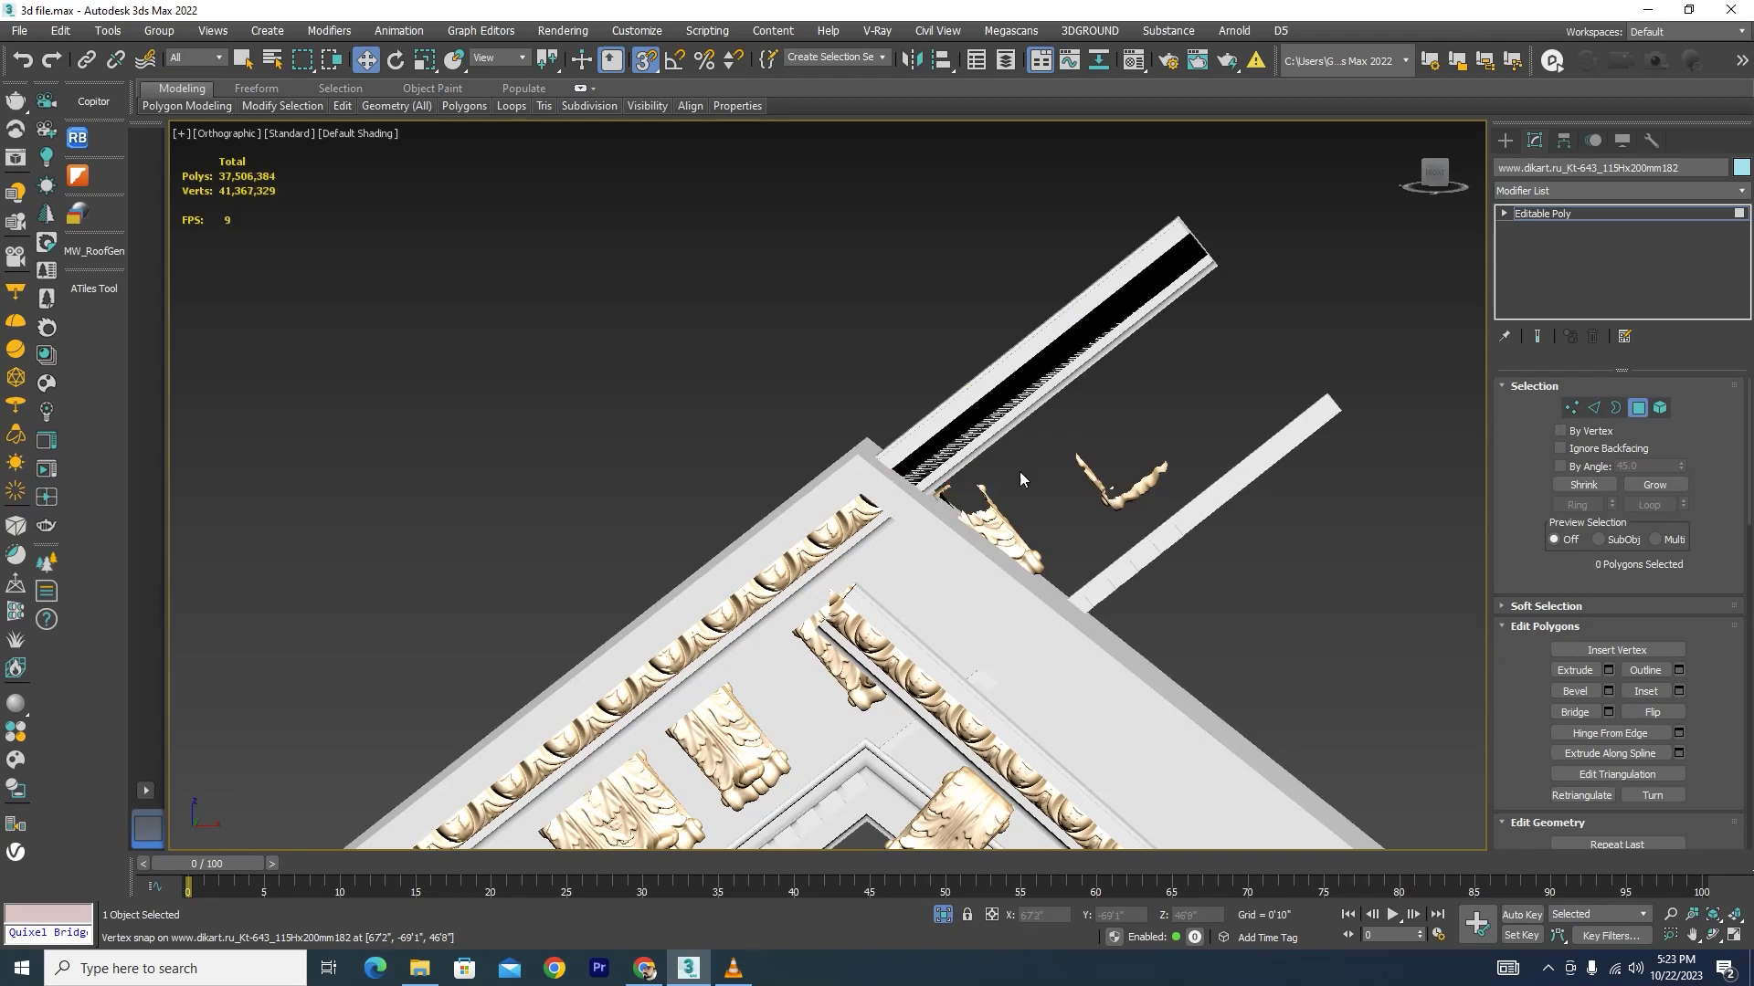
Step: Delete the cut bracket beyond the apex and the bracket overlapping the right moulding's end, using Element mode
{"action": "scroll", "coordinate": [1020, 472], "scroll_direction": "up", "scroll_amount": 5}
{"action": "left_click", "coordinate": [1661, 408]}
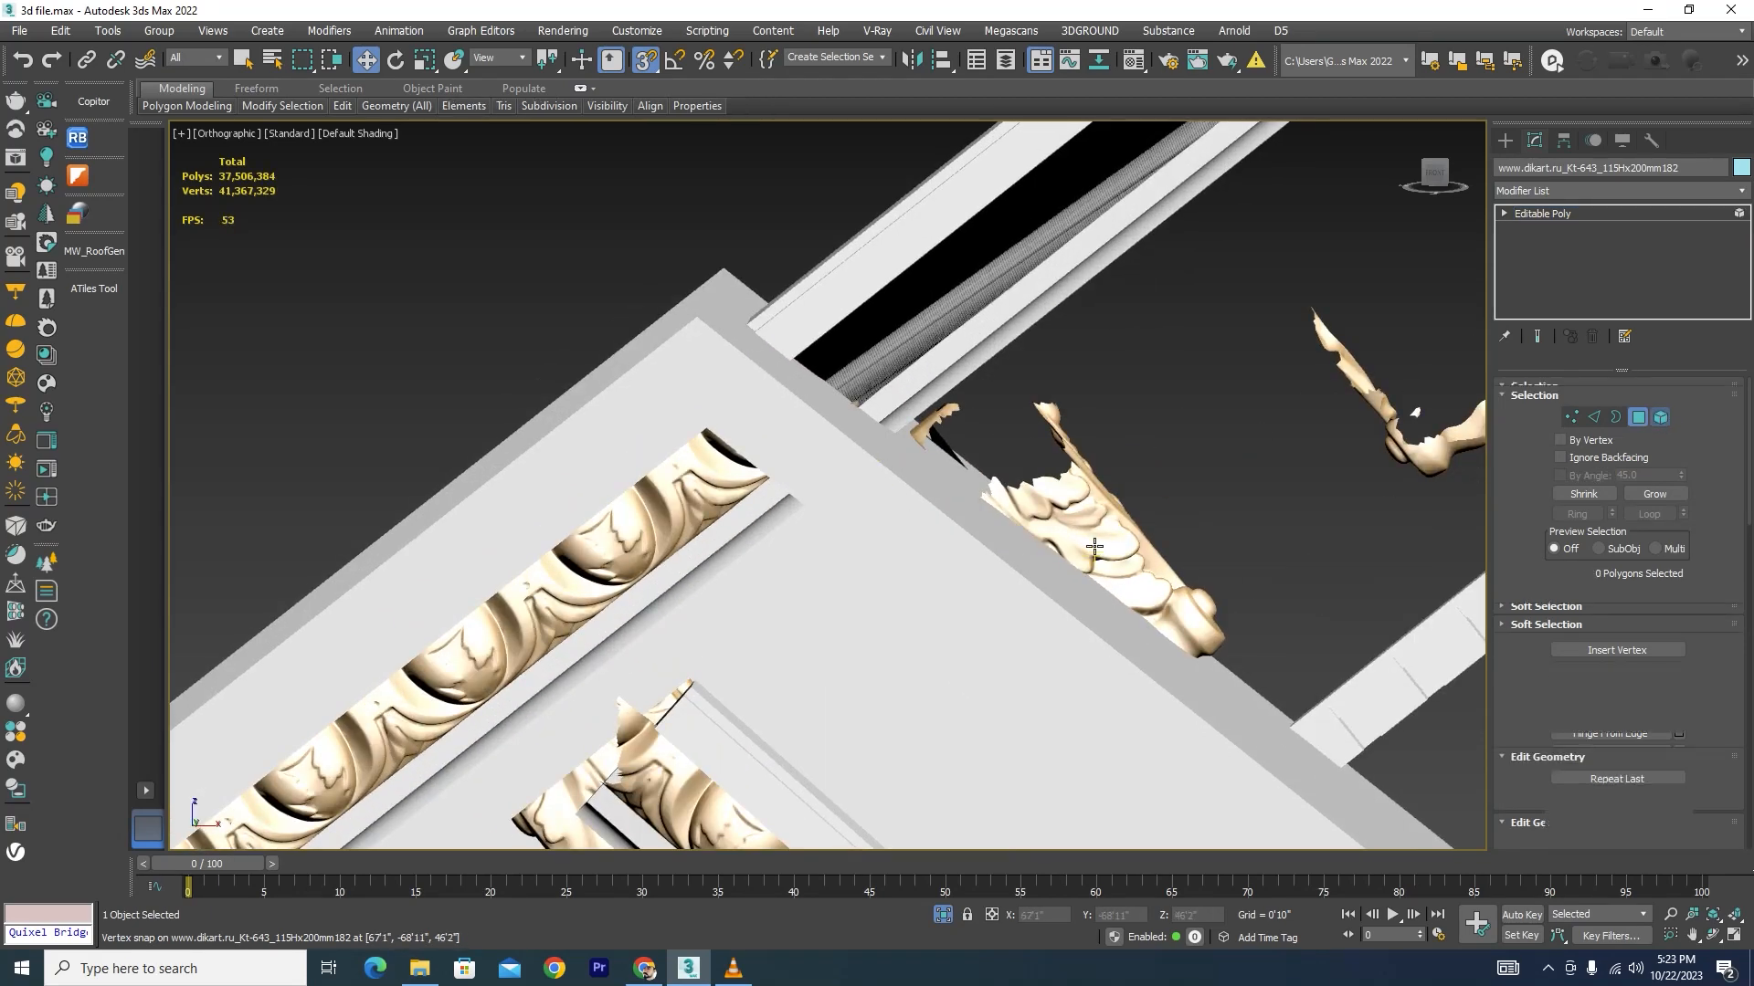
{"action": "left_click", "coordinate": [1049, 575]}
{"action": "key", "text": "Delete"}
{"action": "scroll", "coordinate": [1054, 407], "scroll_direction": "down", "scroll_amount": 5}
{"action": "scroll", "coordinate": [915, 571], "scroll_direction": "up", "scroll_amount": 6}
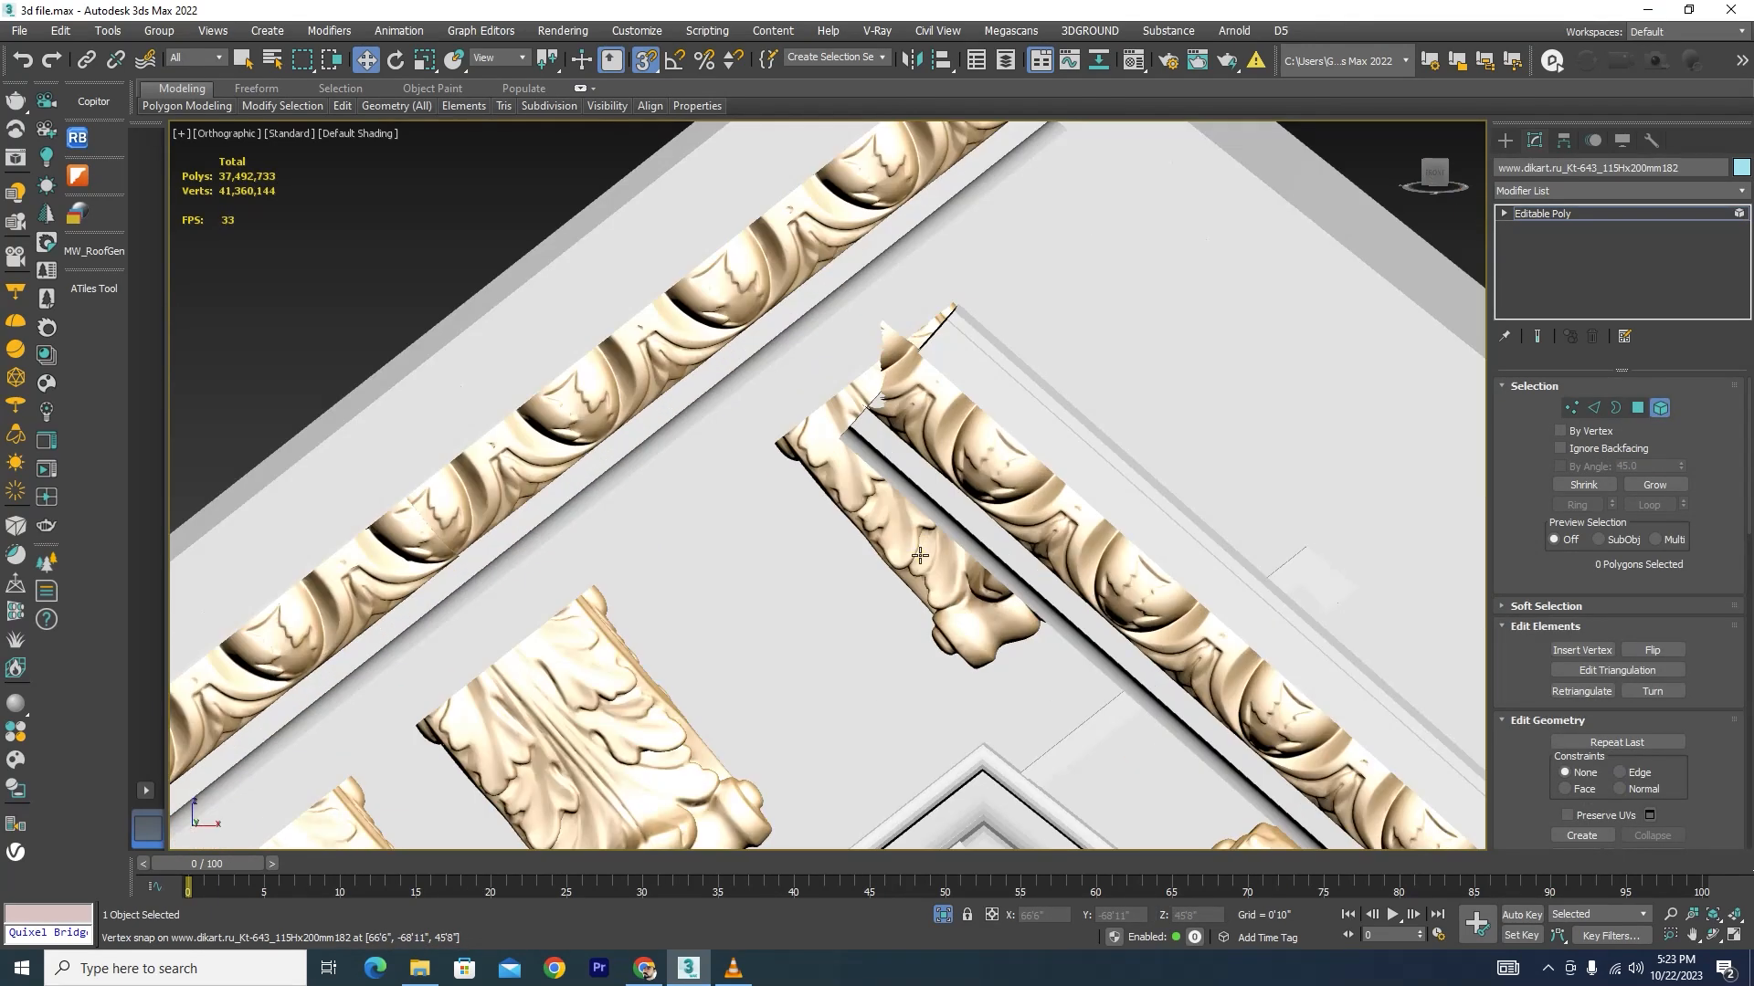
{"action": "left_click", "coordinate": [918, 548]}
{"action": "key", "text": "Delete"}
Step: Delete the last bracket fragments floating between the two rails beyond the gable apex
{"action": "scroll", "coordinate": [855, 471], "scroll_direction": "down", "scroll_amount": 6}
{"action": "scroll", "coordinate": [886, 459], "scroll_direction": "up", "scroll_amount": 3}
{"action": "scroll", "coordinate": [736, 485], "scroll_direction": "down", "scroll_amount": 4}
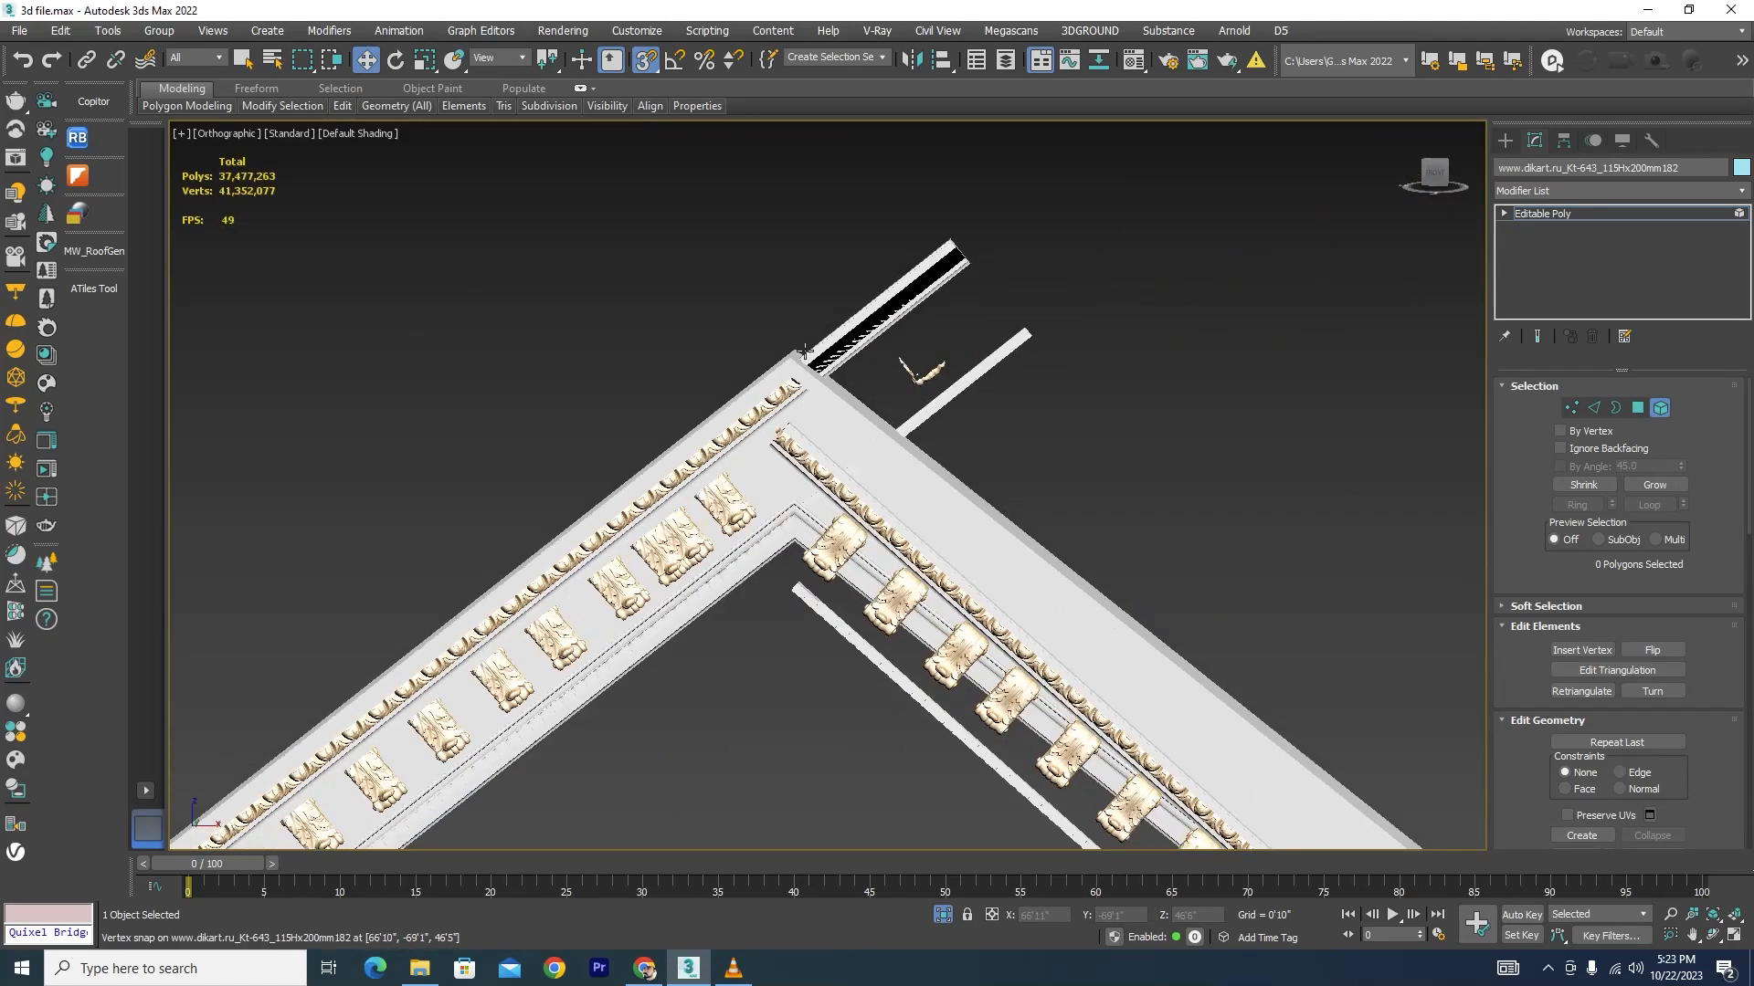
{"action": "scroll", "coordinate": [920, 372], "scroll_direction": "up", "scroll_amount": 5}
{"action": "scroll", "coordinate": [1003, 315], "scroll_direction": "down", "scroll_amount": 4}
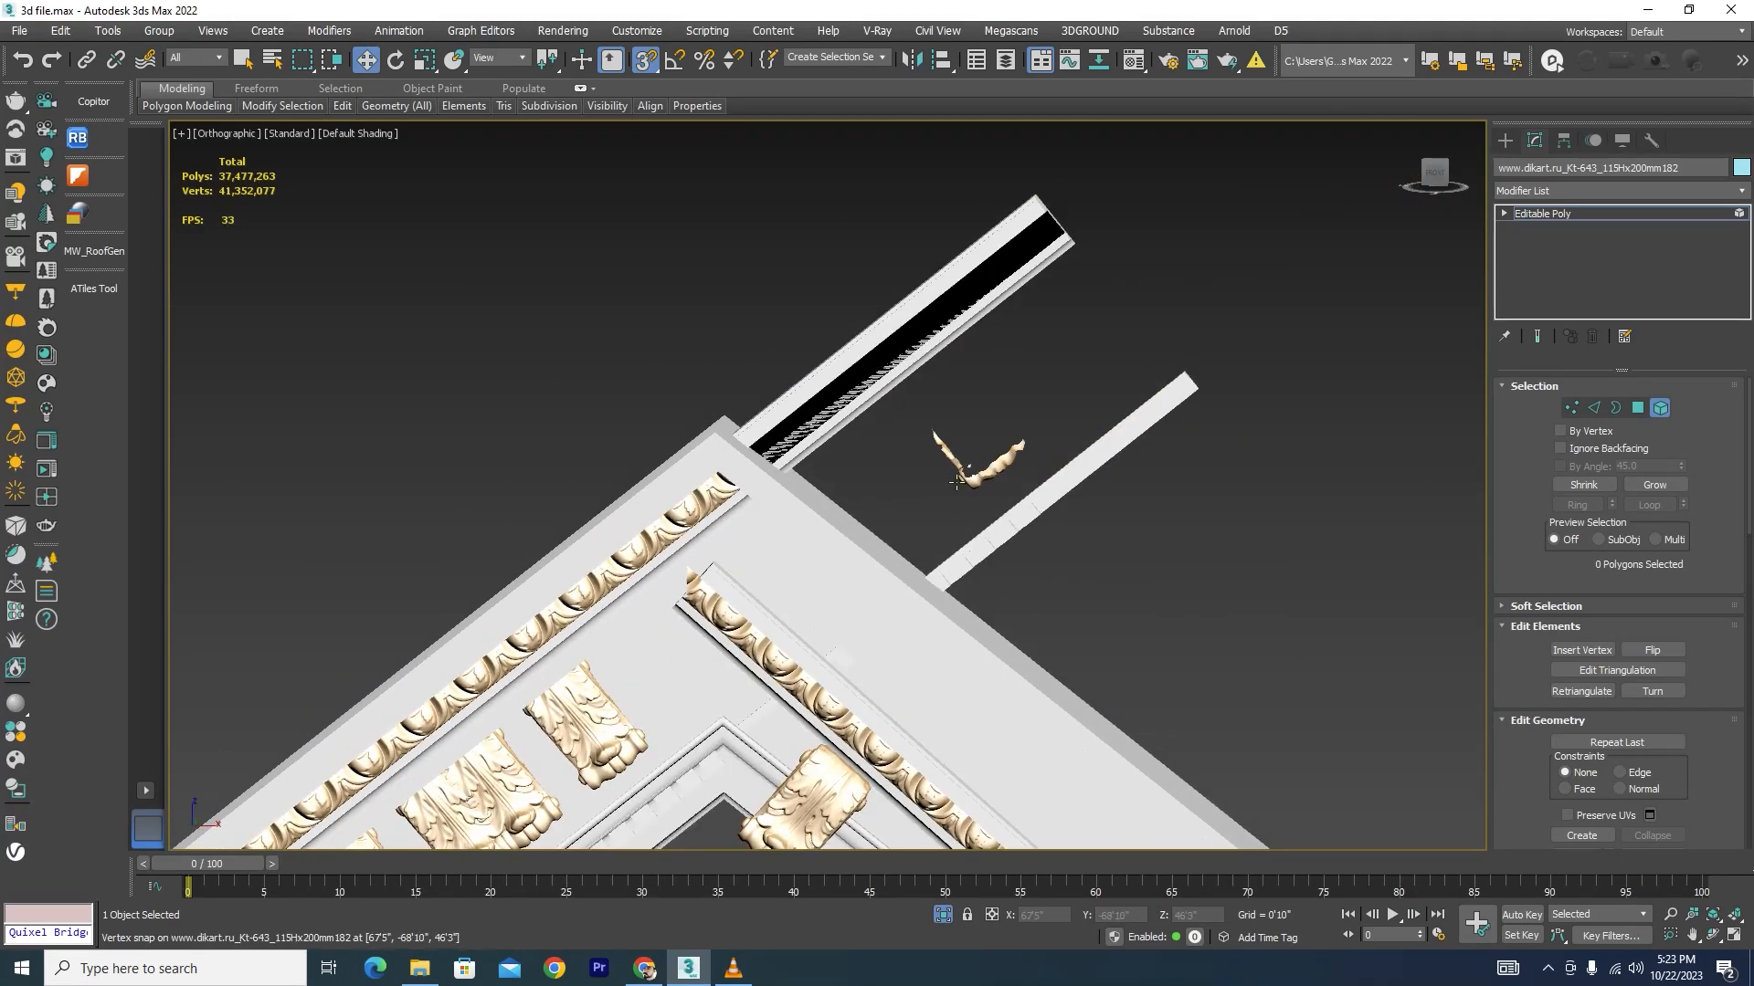
{"action": "scroll", "coordinate": [996, 438], "scroll_direction": "up", "scroll_amount": 2}
{"action": "left_click_drag", "start_coordinate": [1049, 387], "coordinate": [897, 497]}
{"action": "key", "text": "Delete"}
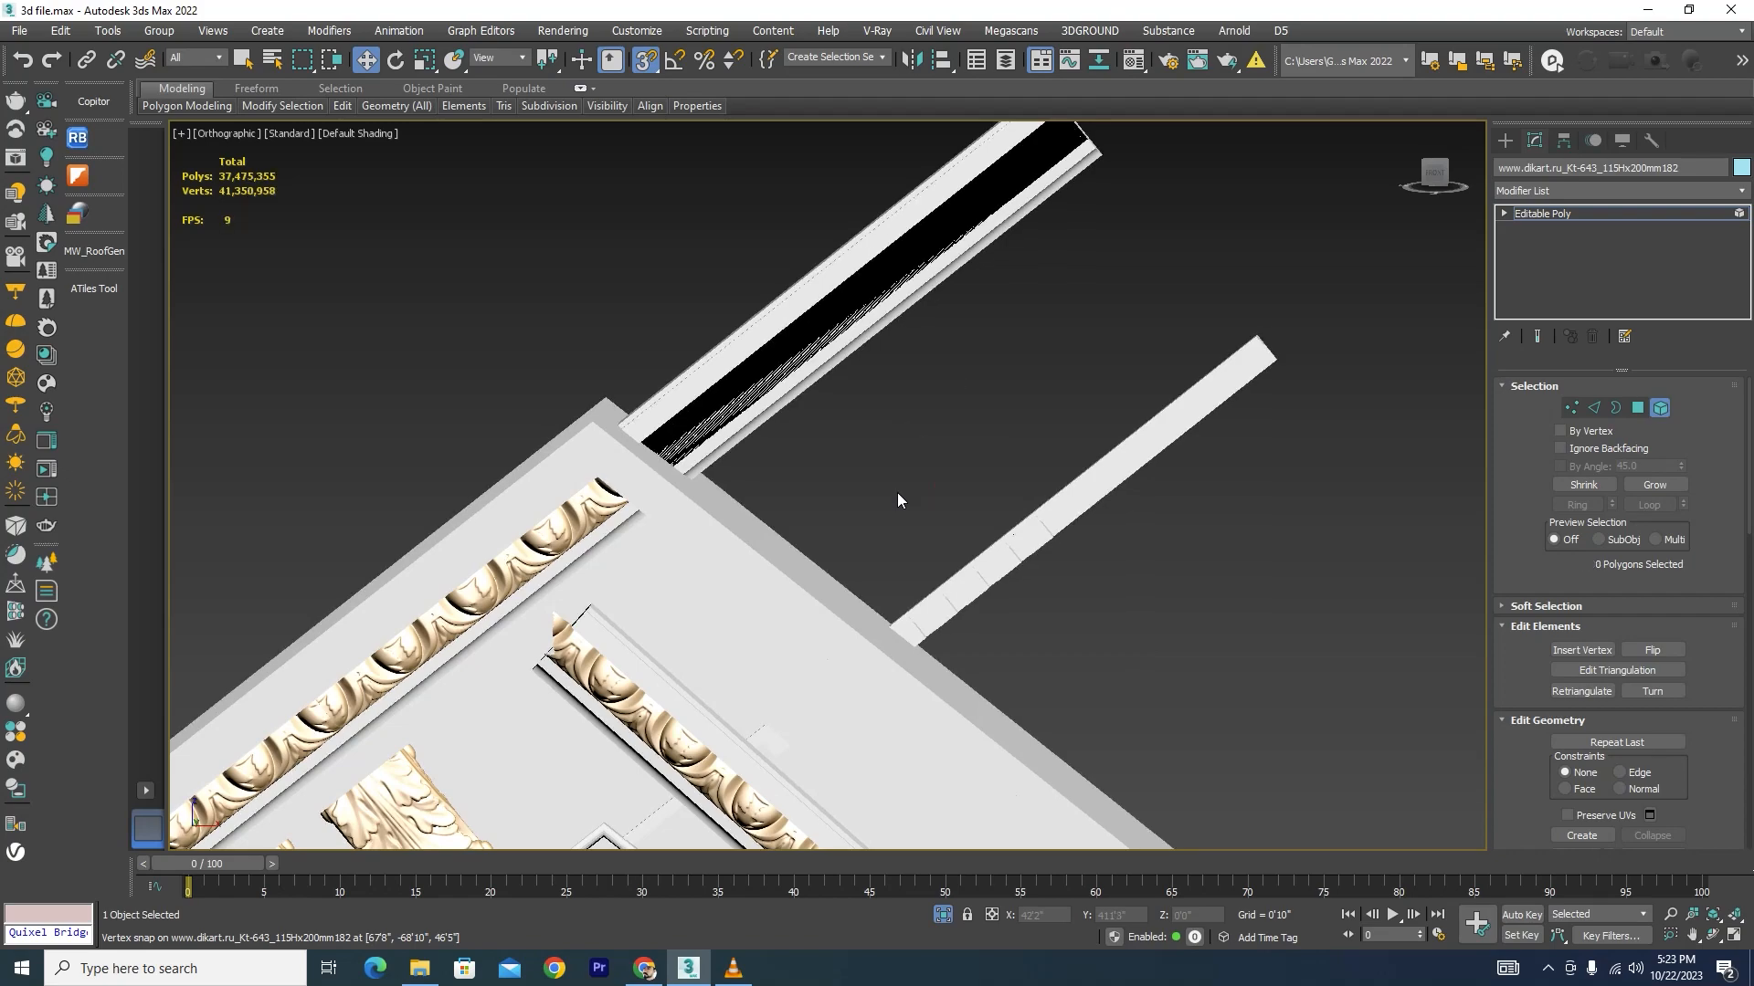
Step: Connect the upper rail's long edges past the gable apex with one segment at slide -15, using Edge mode in wireframe
{"action": "scroll", "coordinate": [897, 491], "scroll_direction": "down", "scroll_amount": 2}
{"action": "scroll", "coordinate": [677, 640], "scroll_direction": "up", "scroll_amount": 7}
{"action": "scroll", "coordinate": [677, 641], "scroll_direction": "down", "scroll_amount": 8}
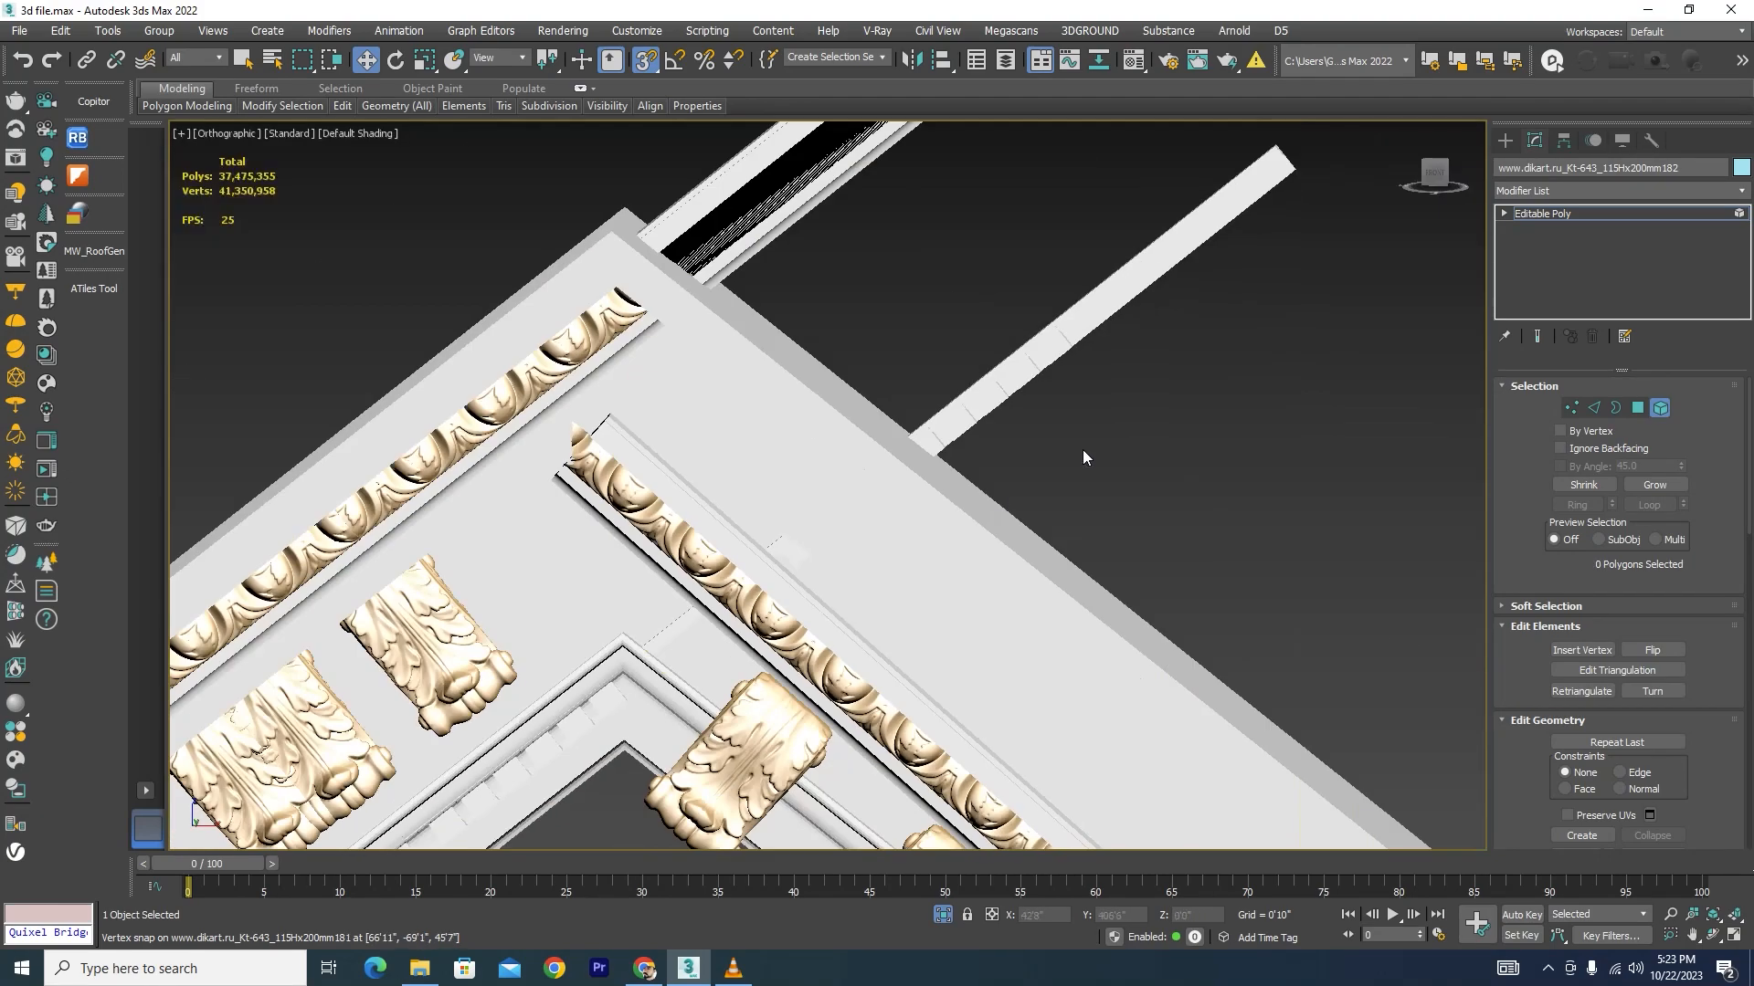
{"action": "scroll", "coordinate": [799, 508], "scroll_direction": "up", "scroll_amount": 3}
{"action": "scroll", "coordinate": [799, 508], "scroll_direction": "down", "scroll_amount": 4}
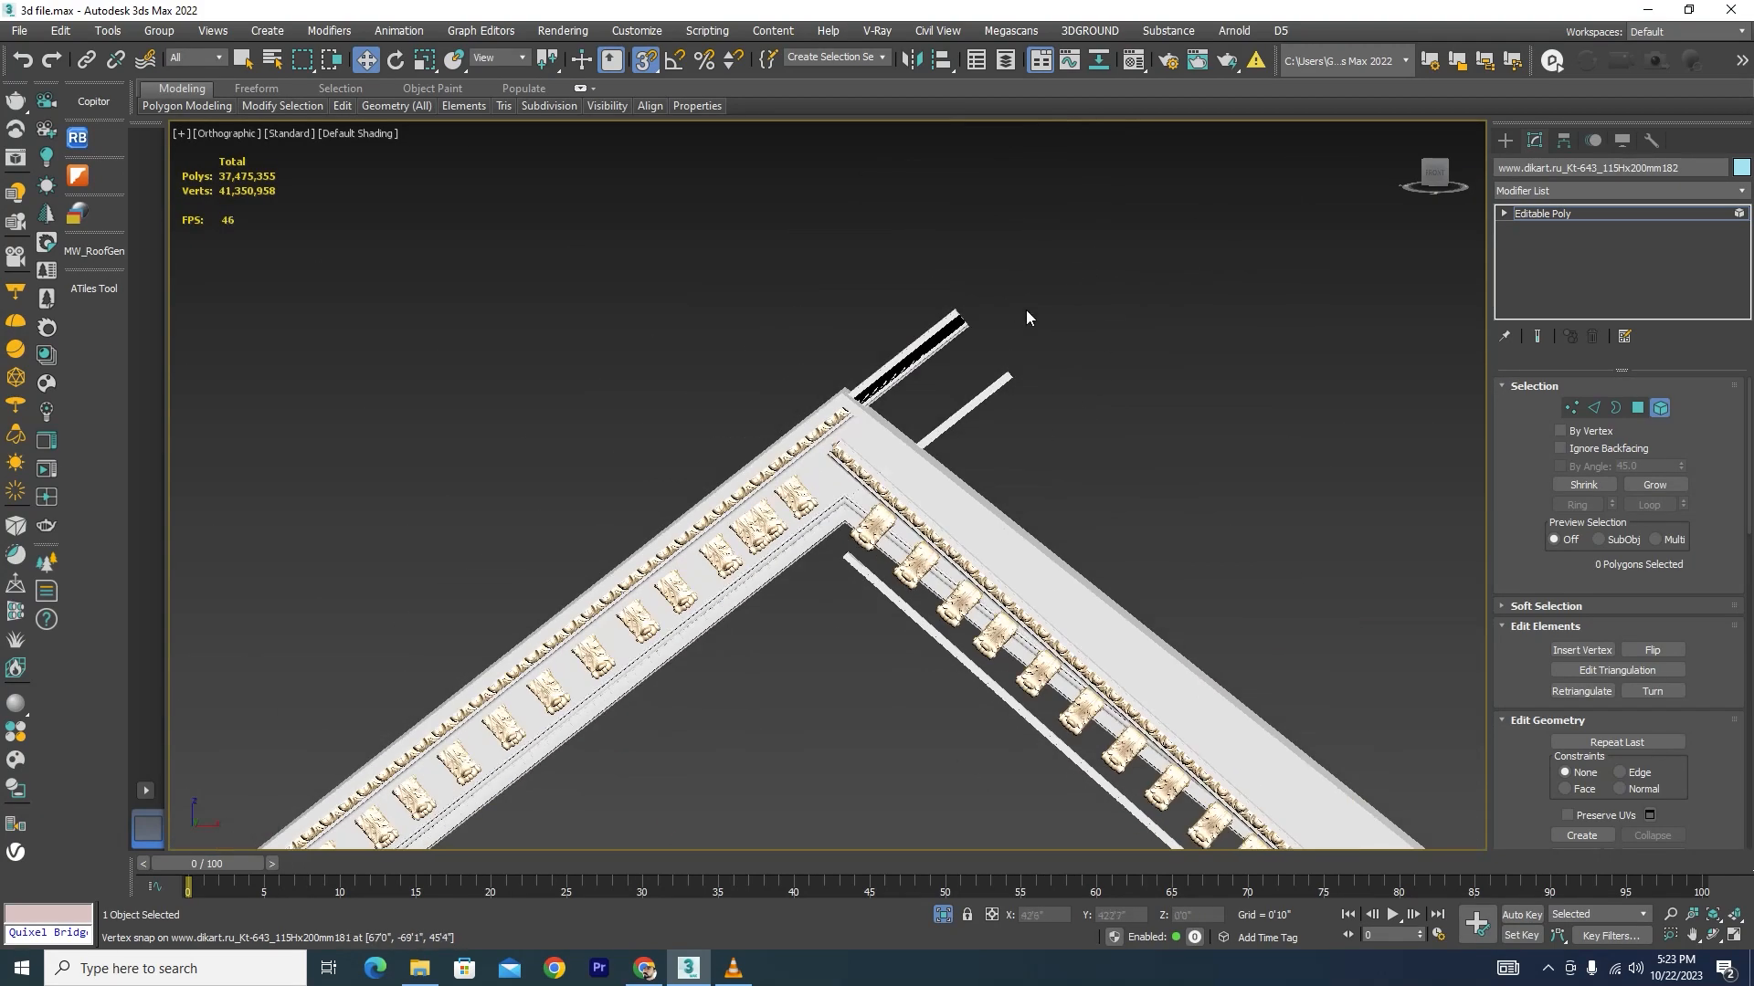
{"action": "left_click", "coordinate": [1593, 408]}
{"action": "key", "text": "F3"}
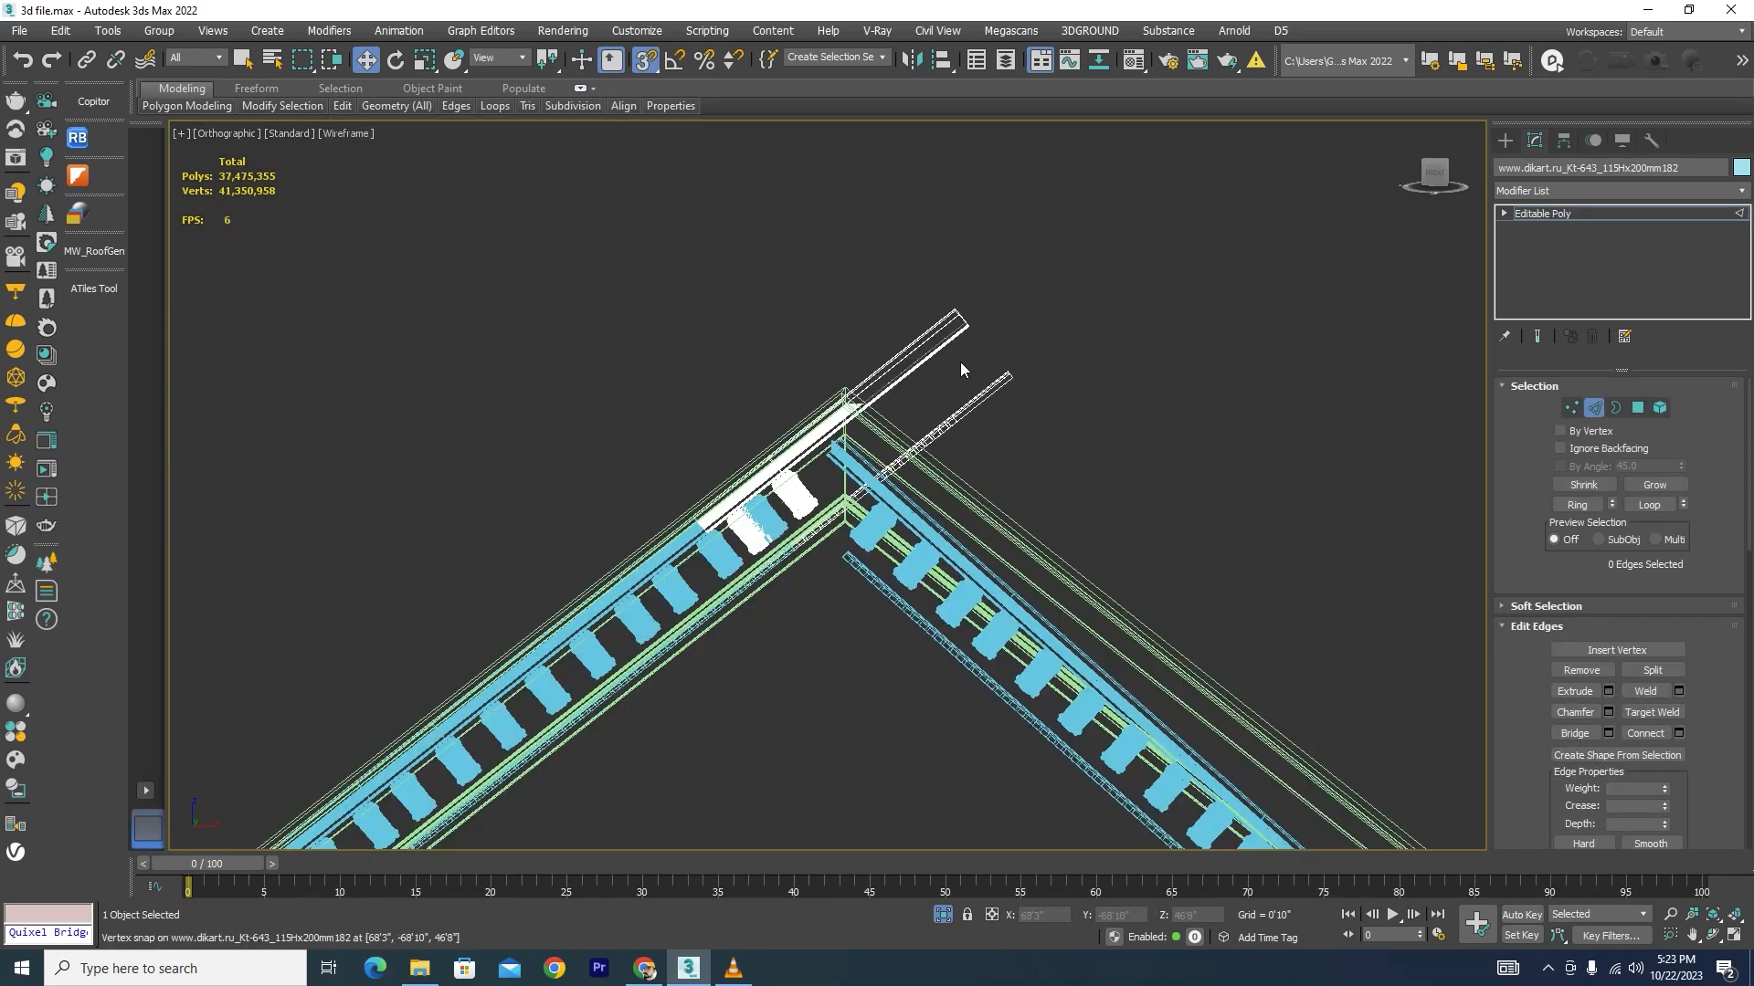
{"action": "scroll", "coordinate": [932, 411], "scroll_direction": "up", "scroll_amount": 2}
{"action": "left_click_drag", "start_coordinate": [917, 449], "coordinate": [824, 287]}
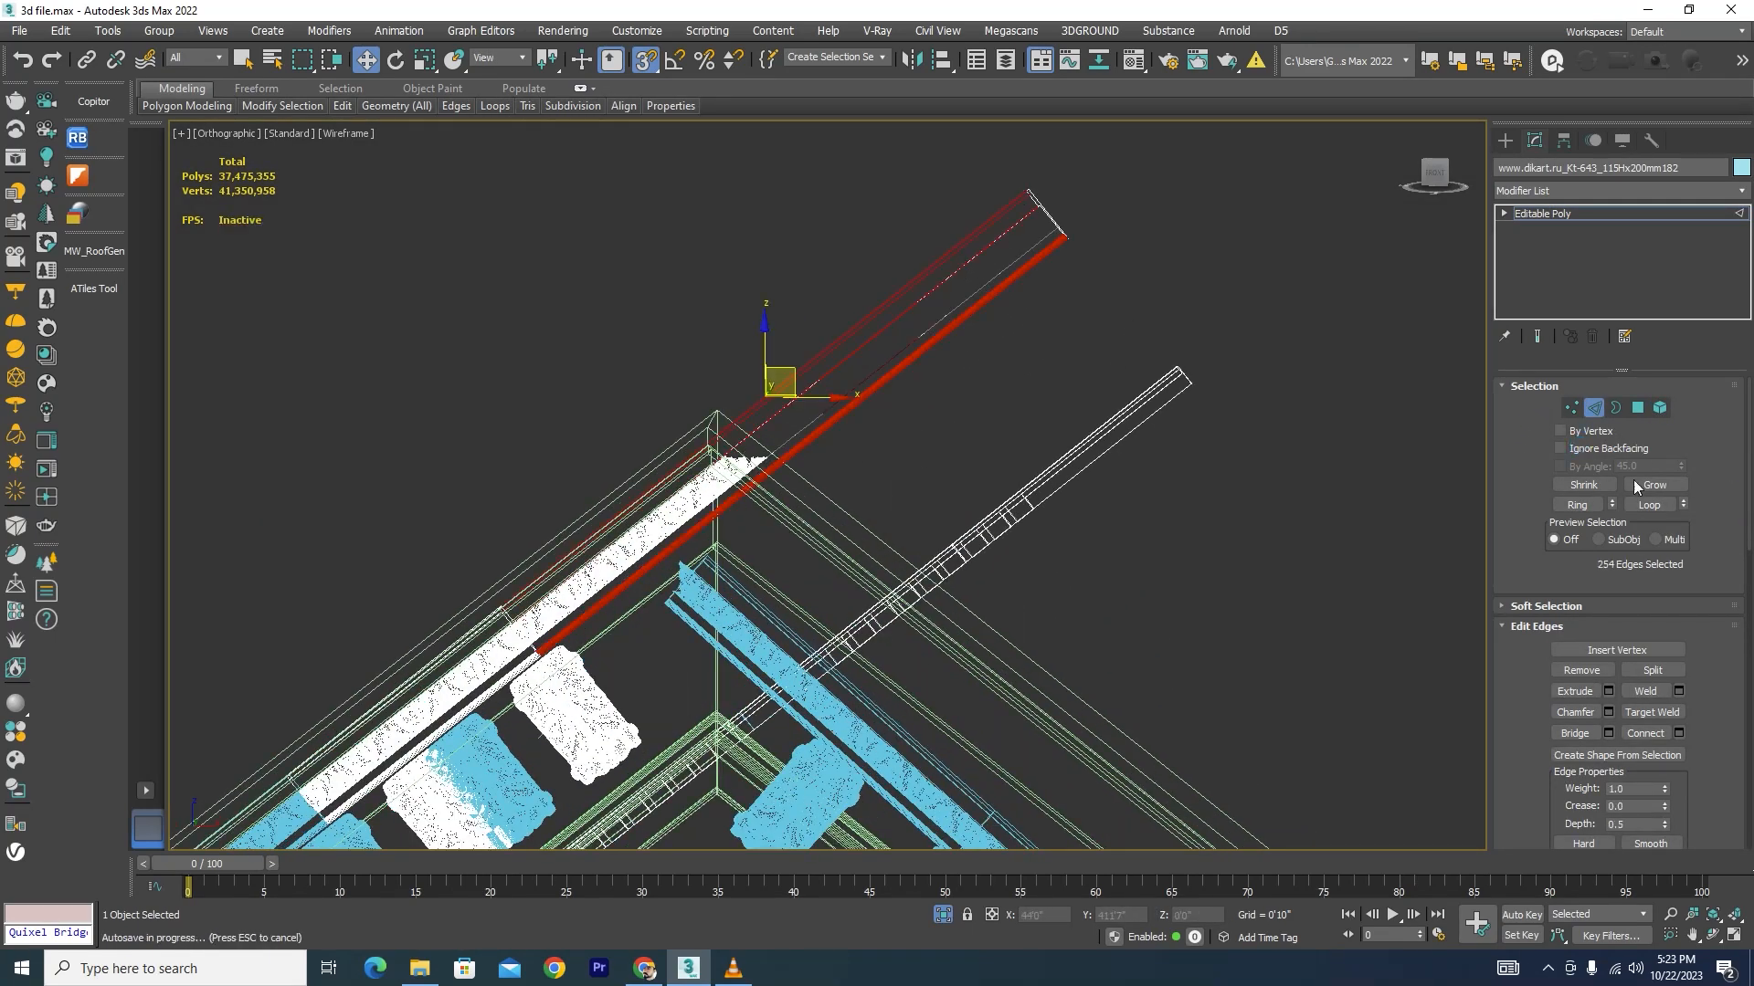
{"action": "key", "text": "Escape"}
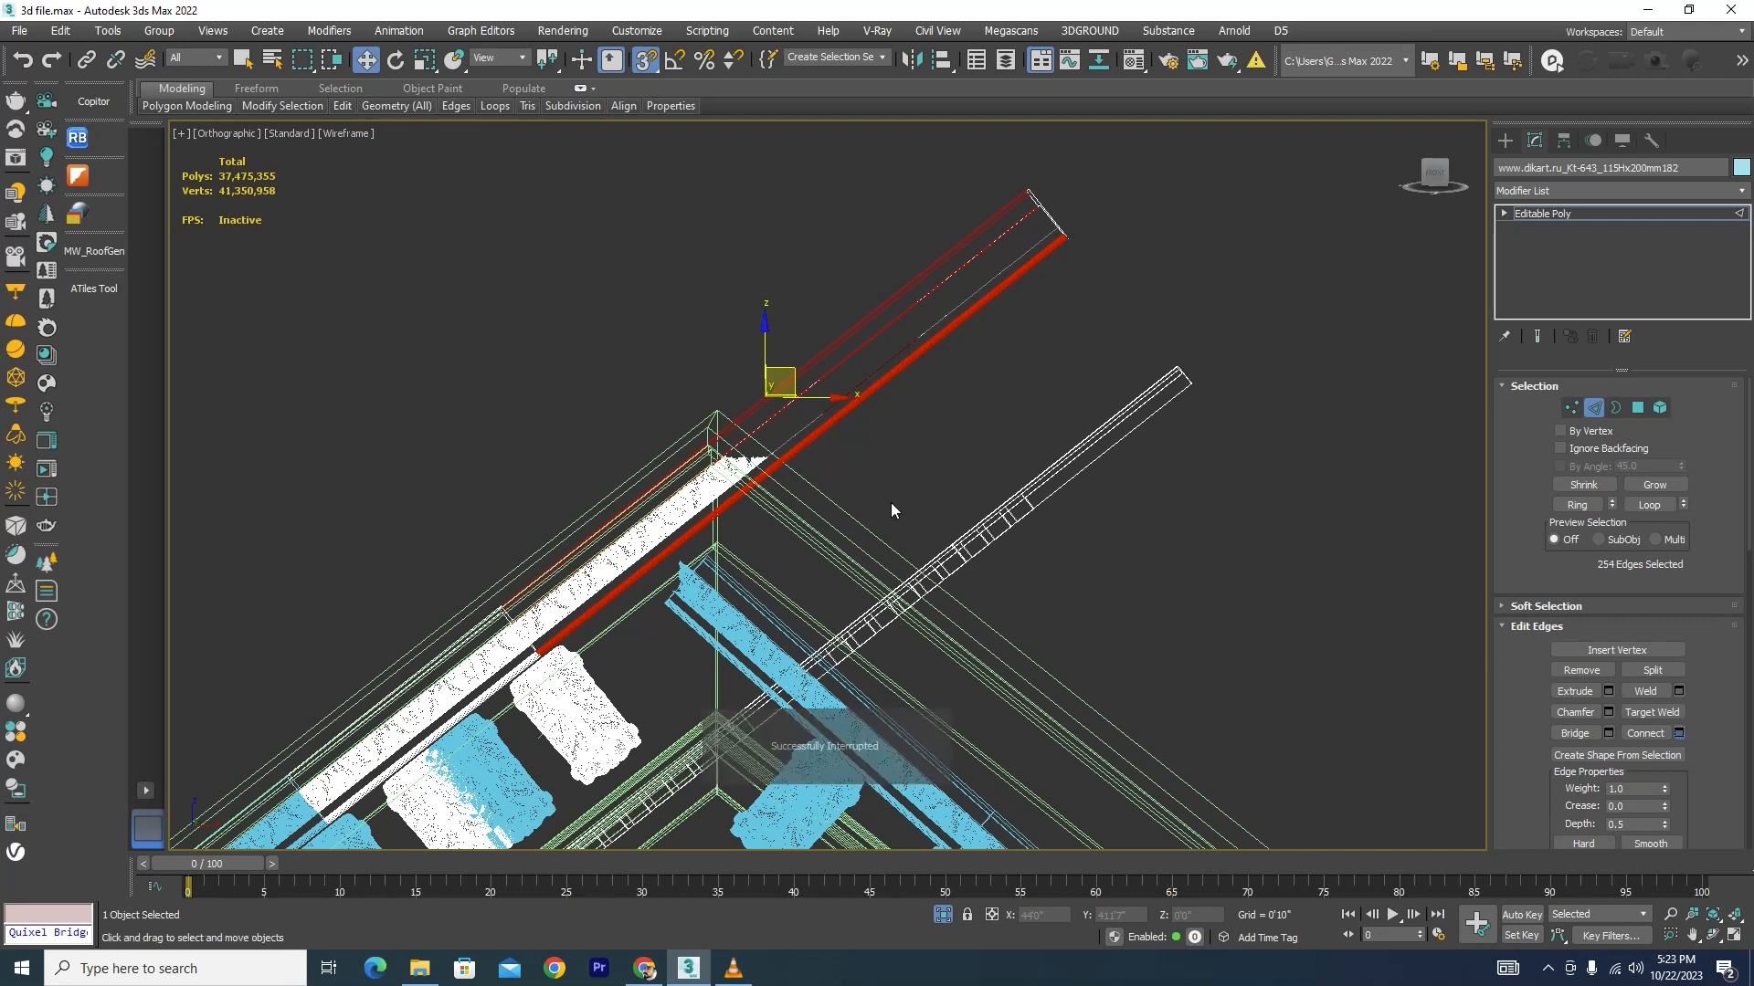
{"action": "key", "text": "ctrl+shift+e"}
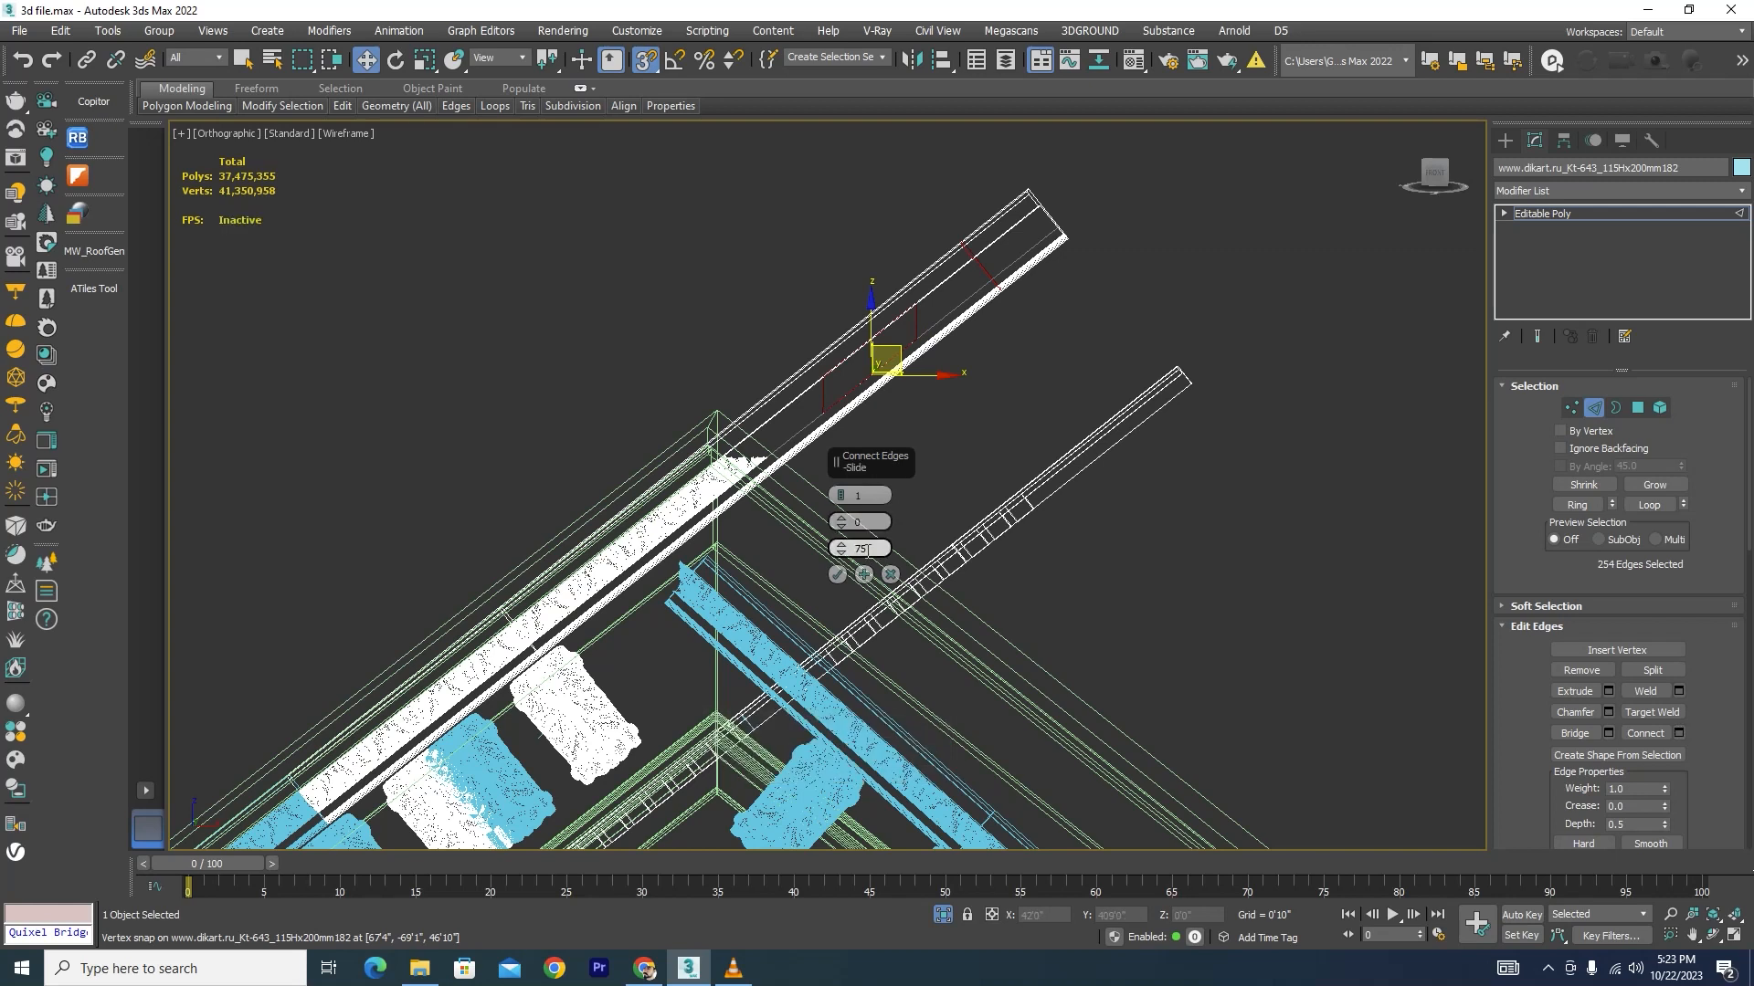
{"action": "left_click", "coordinate": [881, 549]}
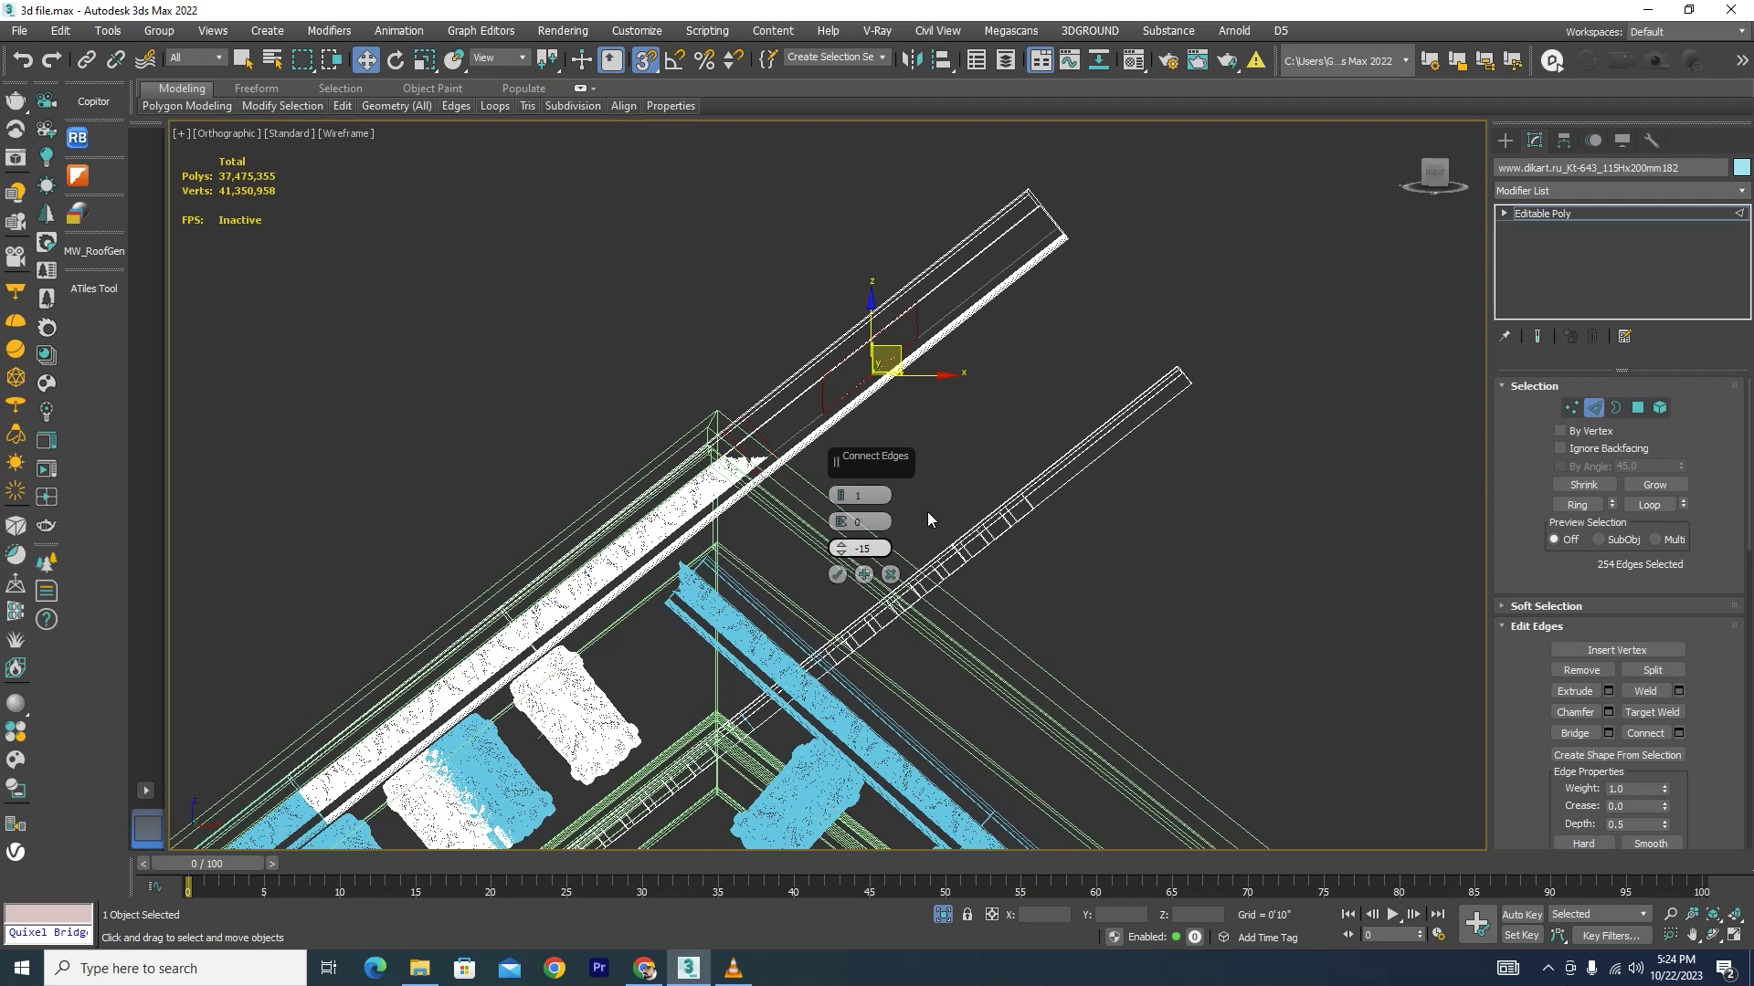
Step: Delete the upper rail's polygons extending beyond the gable apex
{"action": "left_click", "coordinate": [1638, 409]}
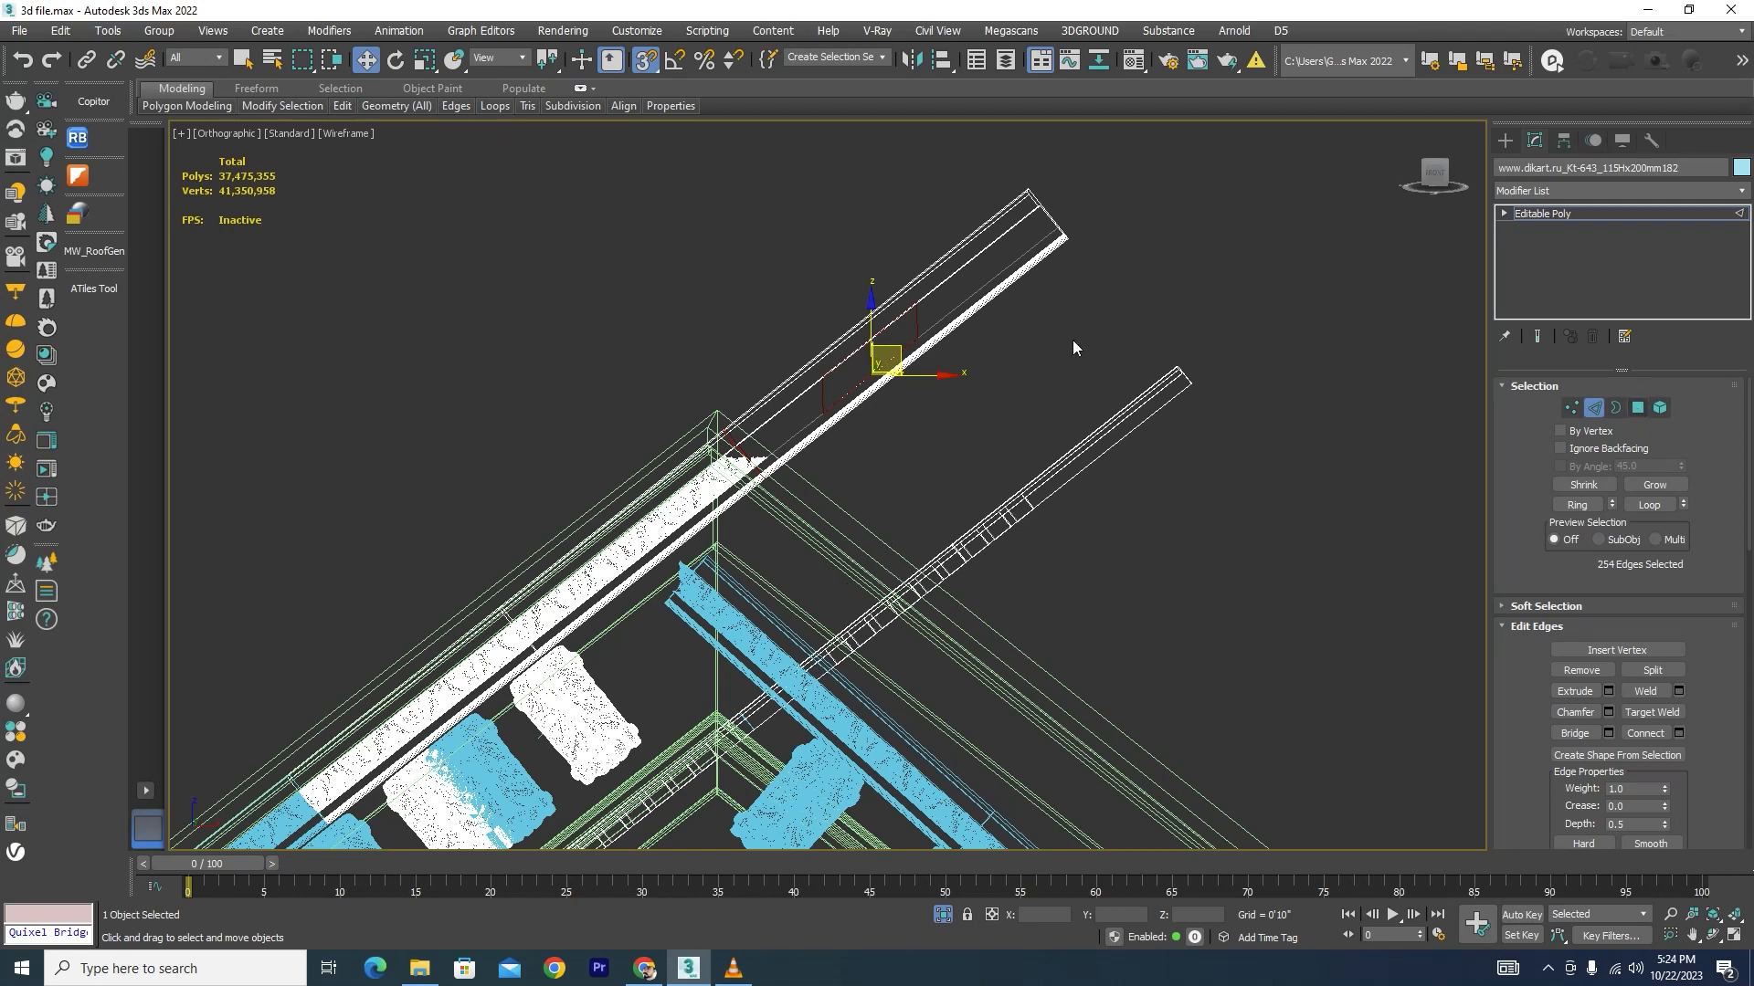
{"action": "left_click_drag", "start_coordinate": [1044, 382], "coordinate": [822, 229]}
{"action": "key", "text": "Delete"}
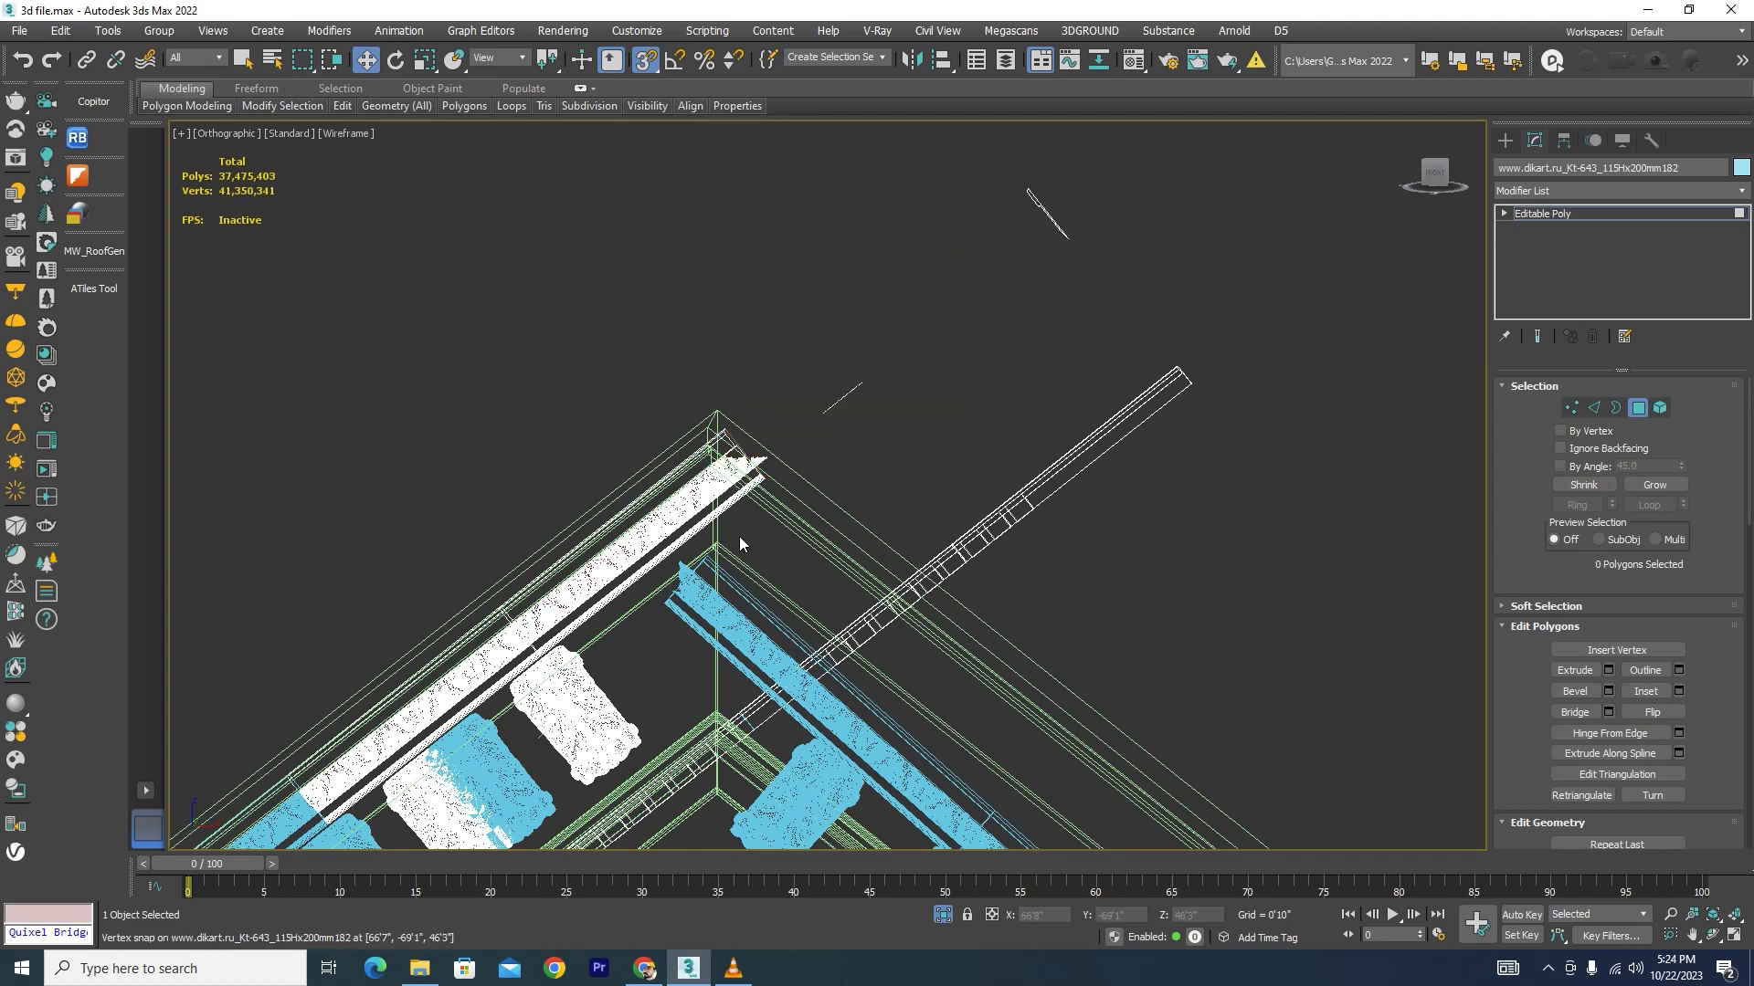
{"action": "scroll", "coordinate": [738, 536], "scroll_direction": "up", "scroll_amount": 4}
{"action": "key", "text": "F3"}
{"action": "scroll", "coordinate": [828, 474], "scroll_direction": "down", "scroll_amount": 2}
{"action": "scroll", "coordinate": [803, 360], "scroll_direction": "up", "scroll_amount": 5}
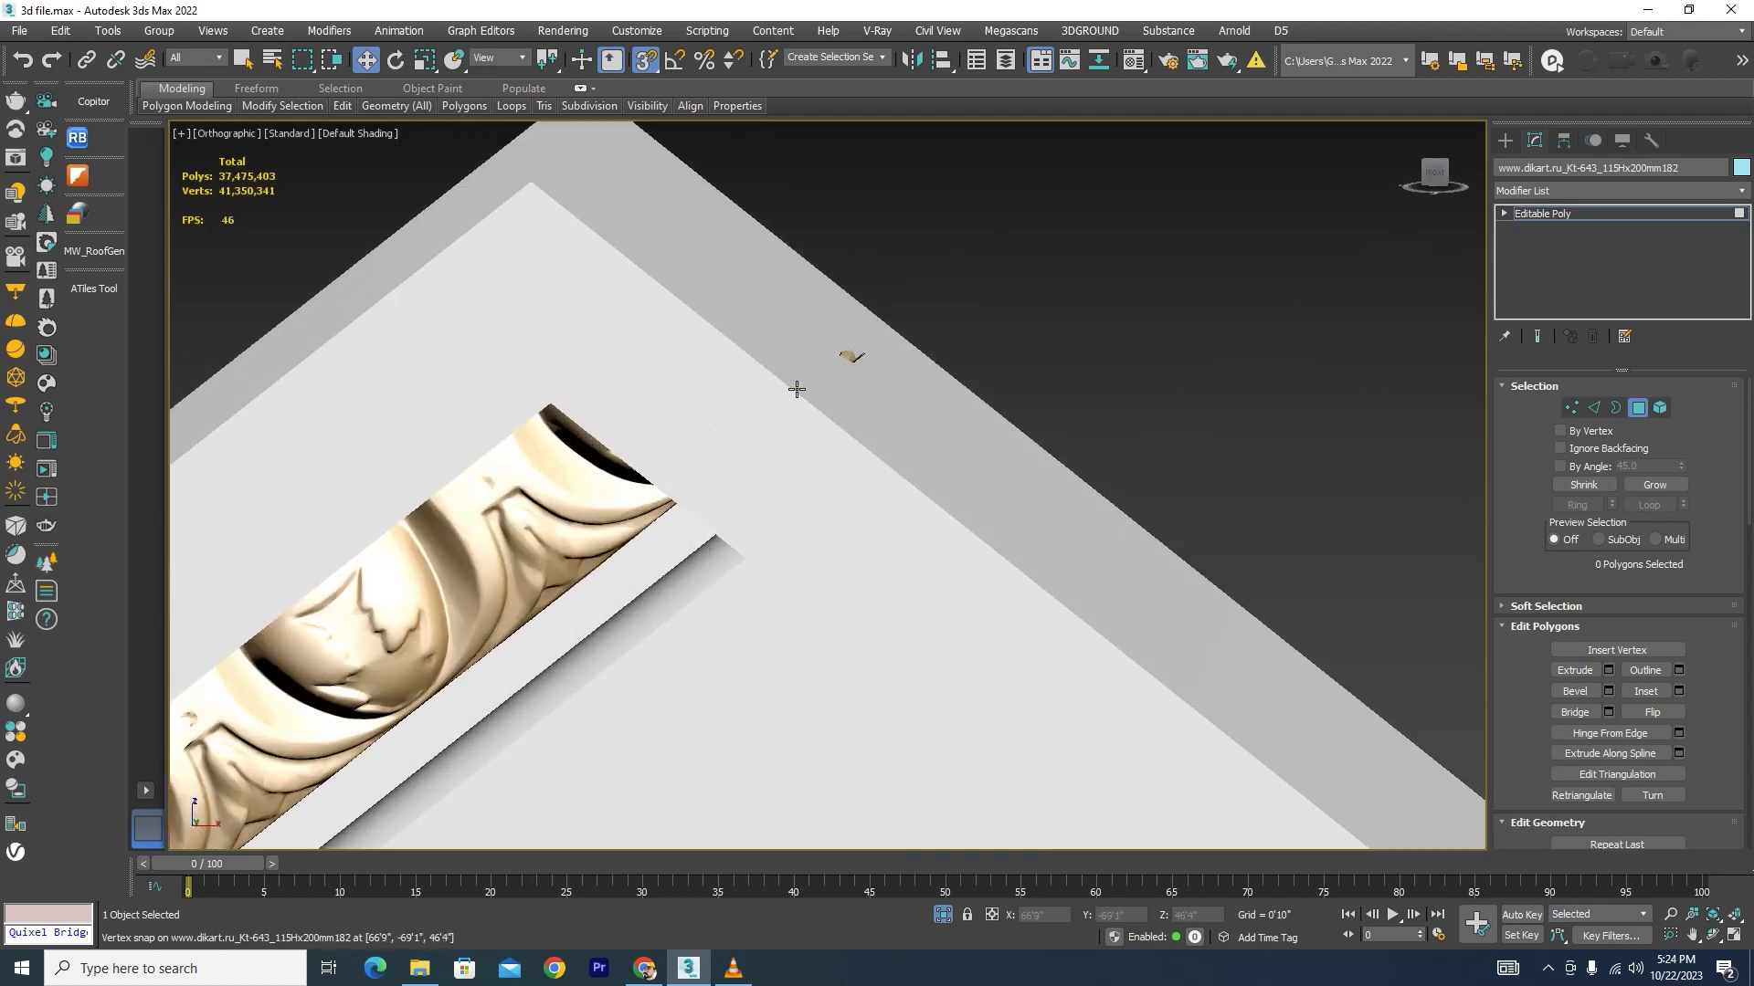
Step: Delete the leftover sliver polygons of the upper rail just past the apex and deselect the moulding
{"action": "scroll", "coordinate": [794, 388], "scroll_direction": "down", "scroll_amount": 5}
{"action": "left_click_drag", "start_coordinate": [1079, 181], "coordinate": [709, 441]}
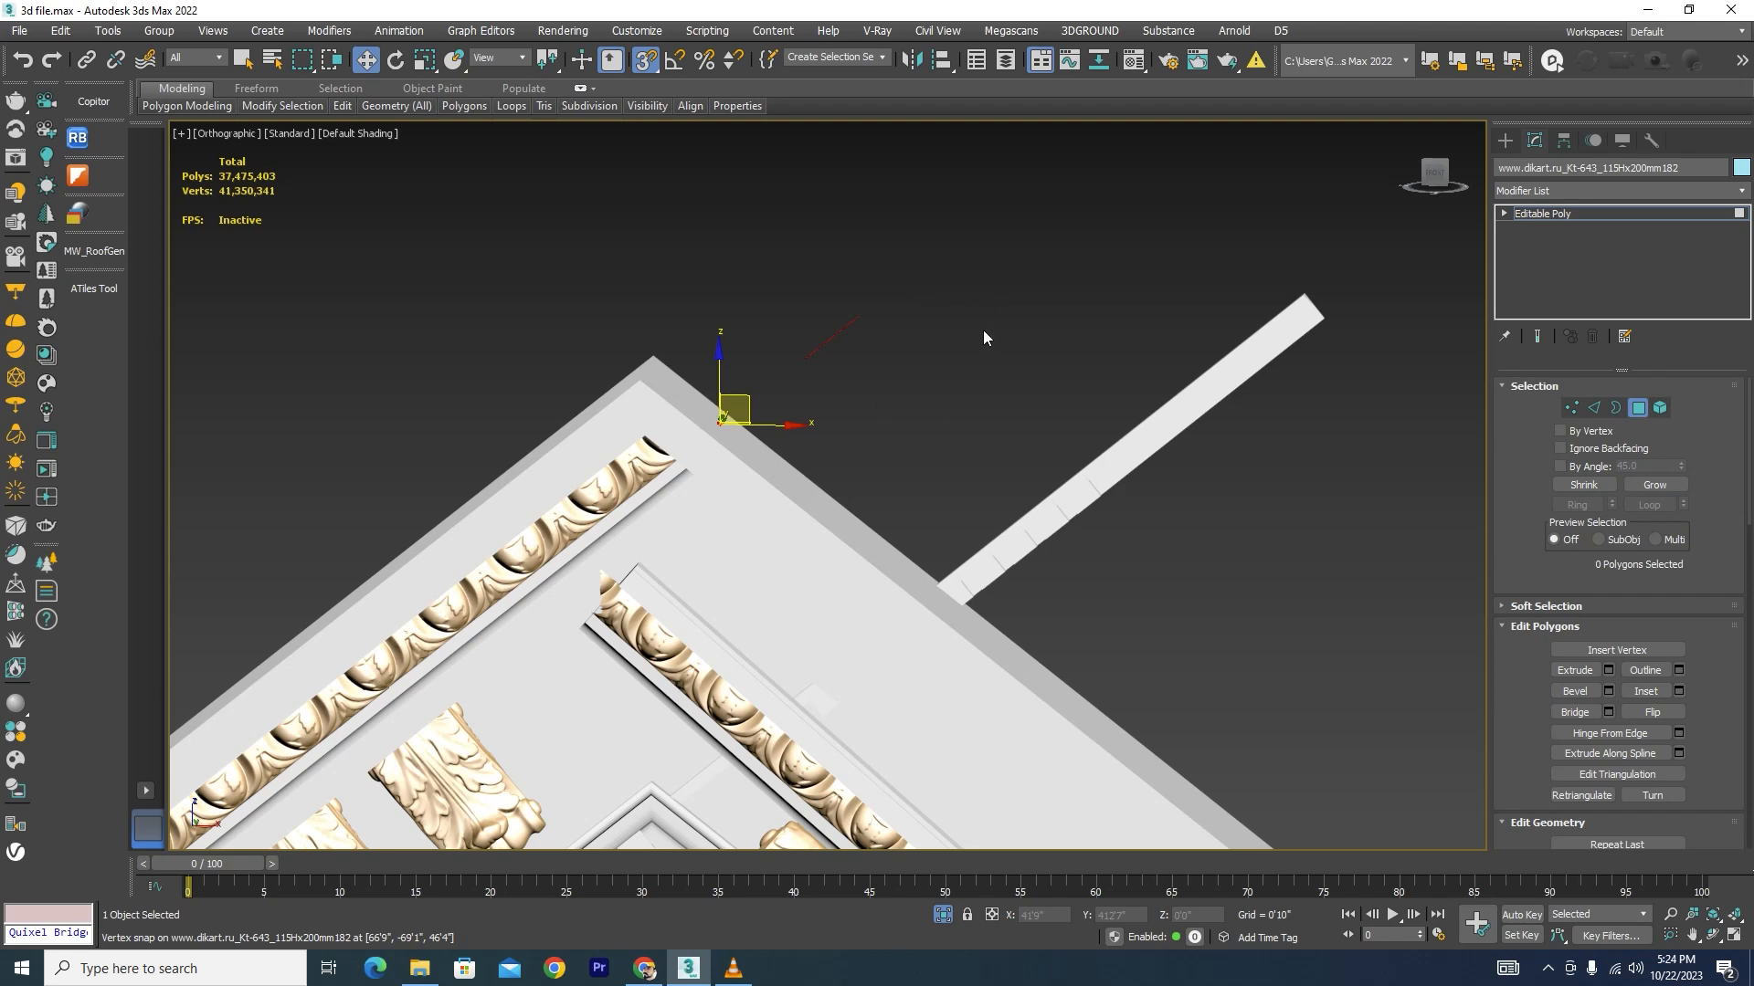
{"action": "scroll", "coordinate": [983, 332], "scroll_direction": "down", "scroll_amount": 5}
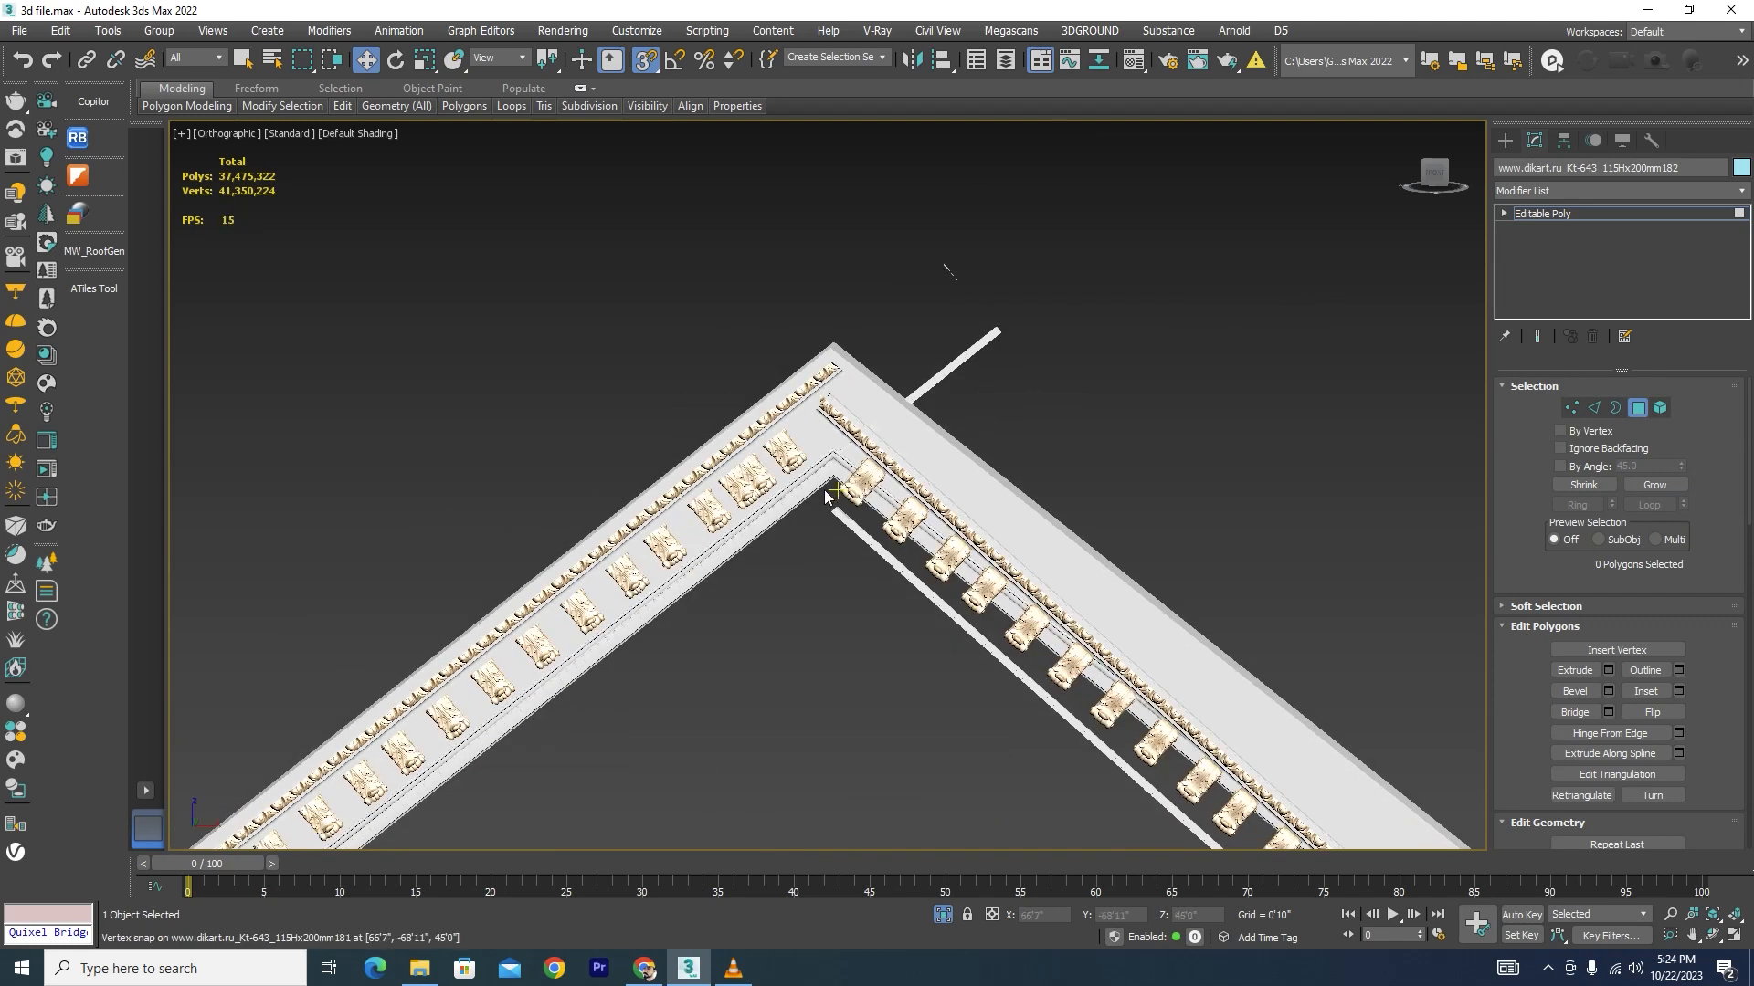
{"action": "scroll", "coordinate": [1109, 521], "scroll_direction": "up", "scroll_amount": 3}
{"action": "left_click", "coordinate": [1181, 365]}
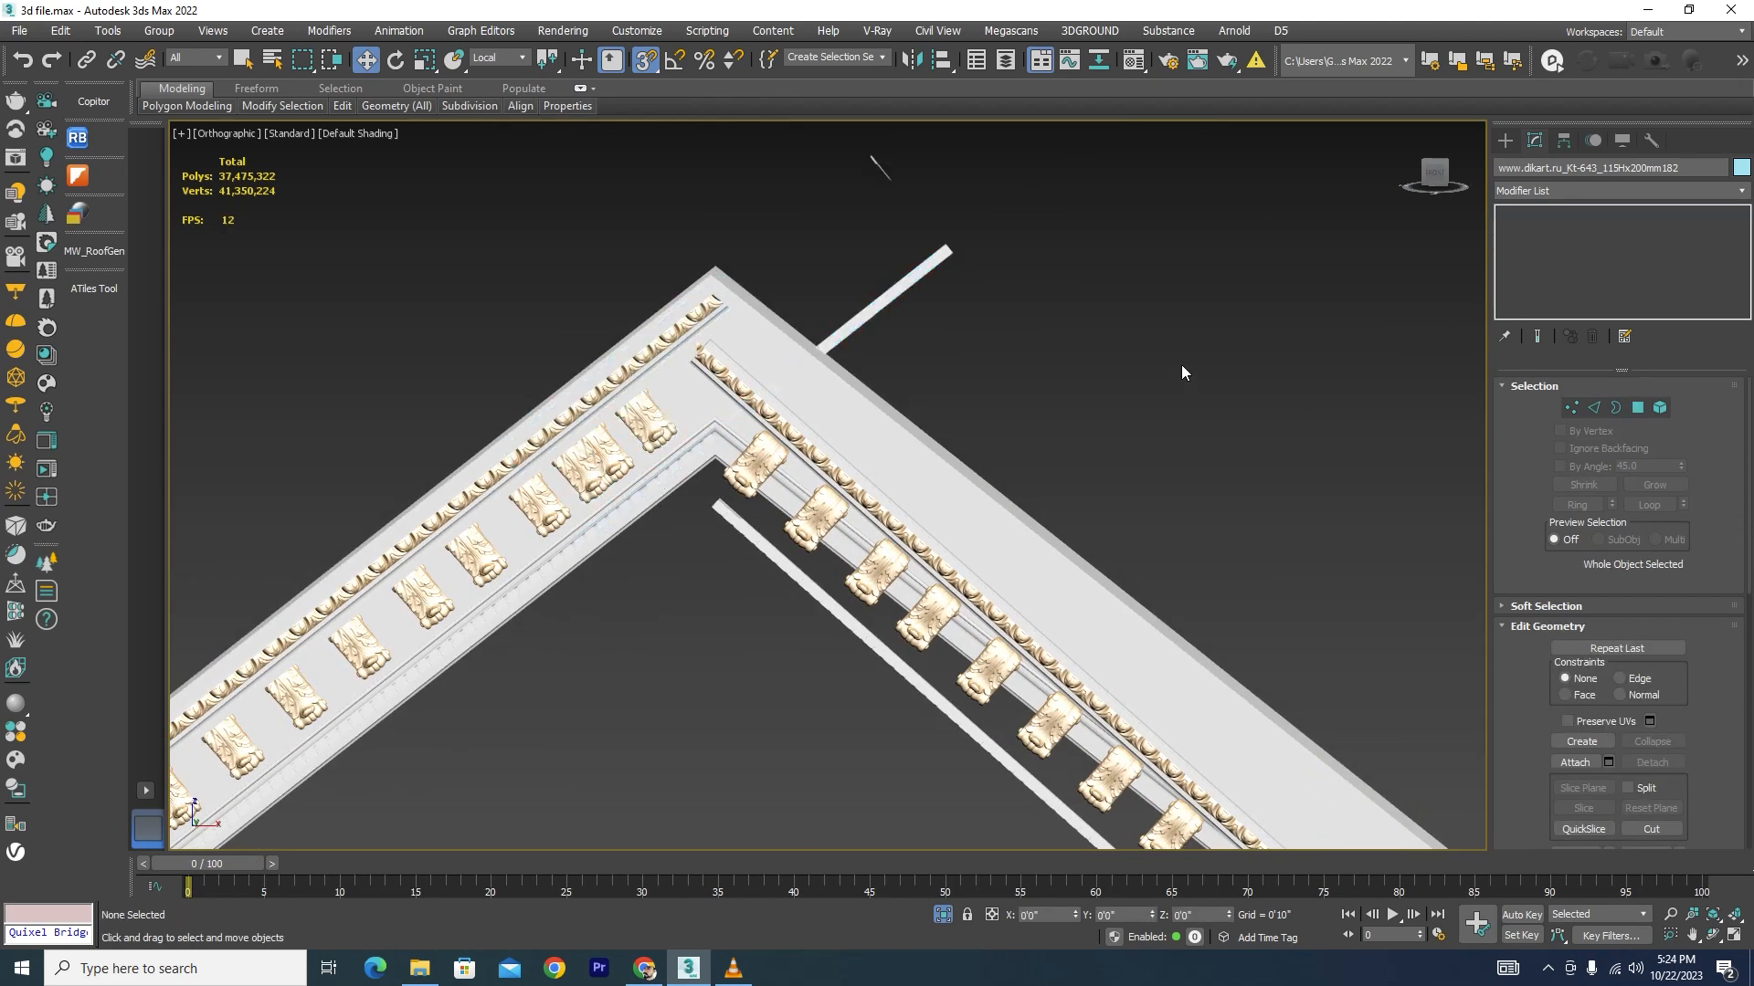
Step: Reselect the left moulding's end piece and delete its stray end-cap element floating beyond the apex
{"action": "scroll", "coordinate": [891, 285], "scroll_direction": "up", "scroll_amount": 3}
{"action": "left_click", "coordinate": [869, 321]}
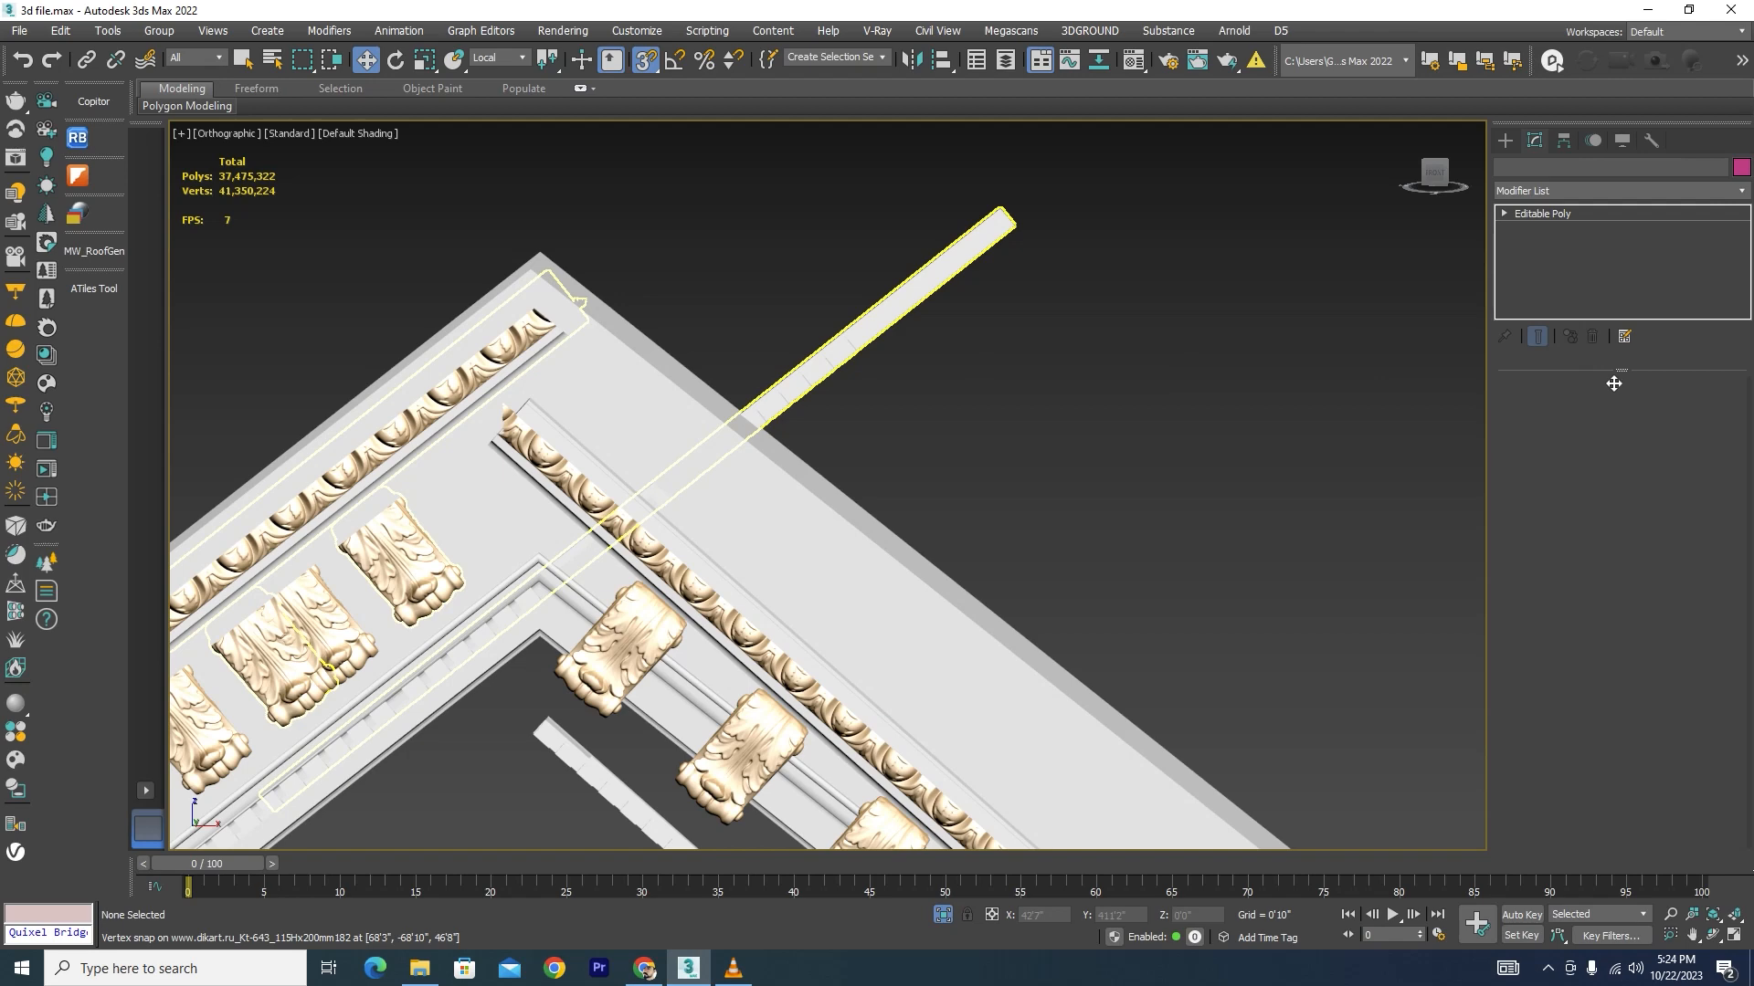
{"action": "left_click", "coordinate": [1516, 213]}
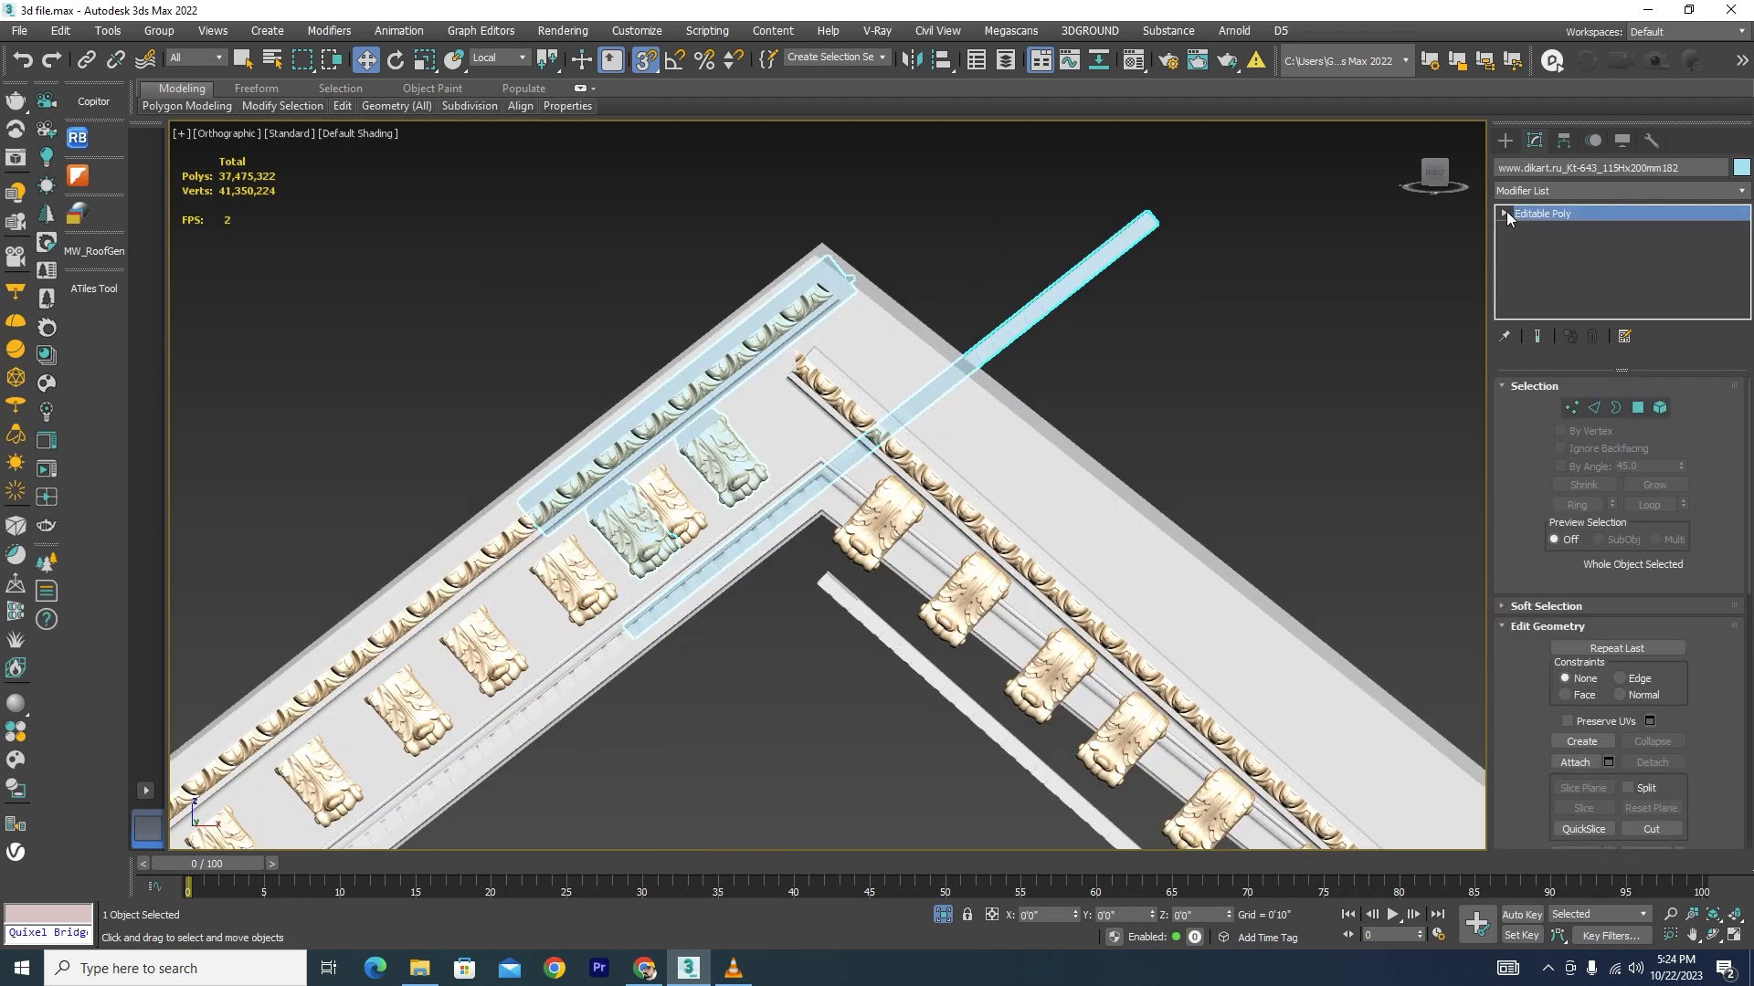
{"action": "scroll", "coordinate": [1158, 419], "scroll_direction": "down", "scroll_amount": 2}
{"action": "scroll", "coordinate": [1383, 309], "scroll_direction": "up", "scroll_amount": 2}
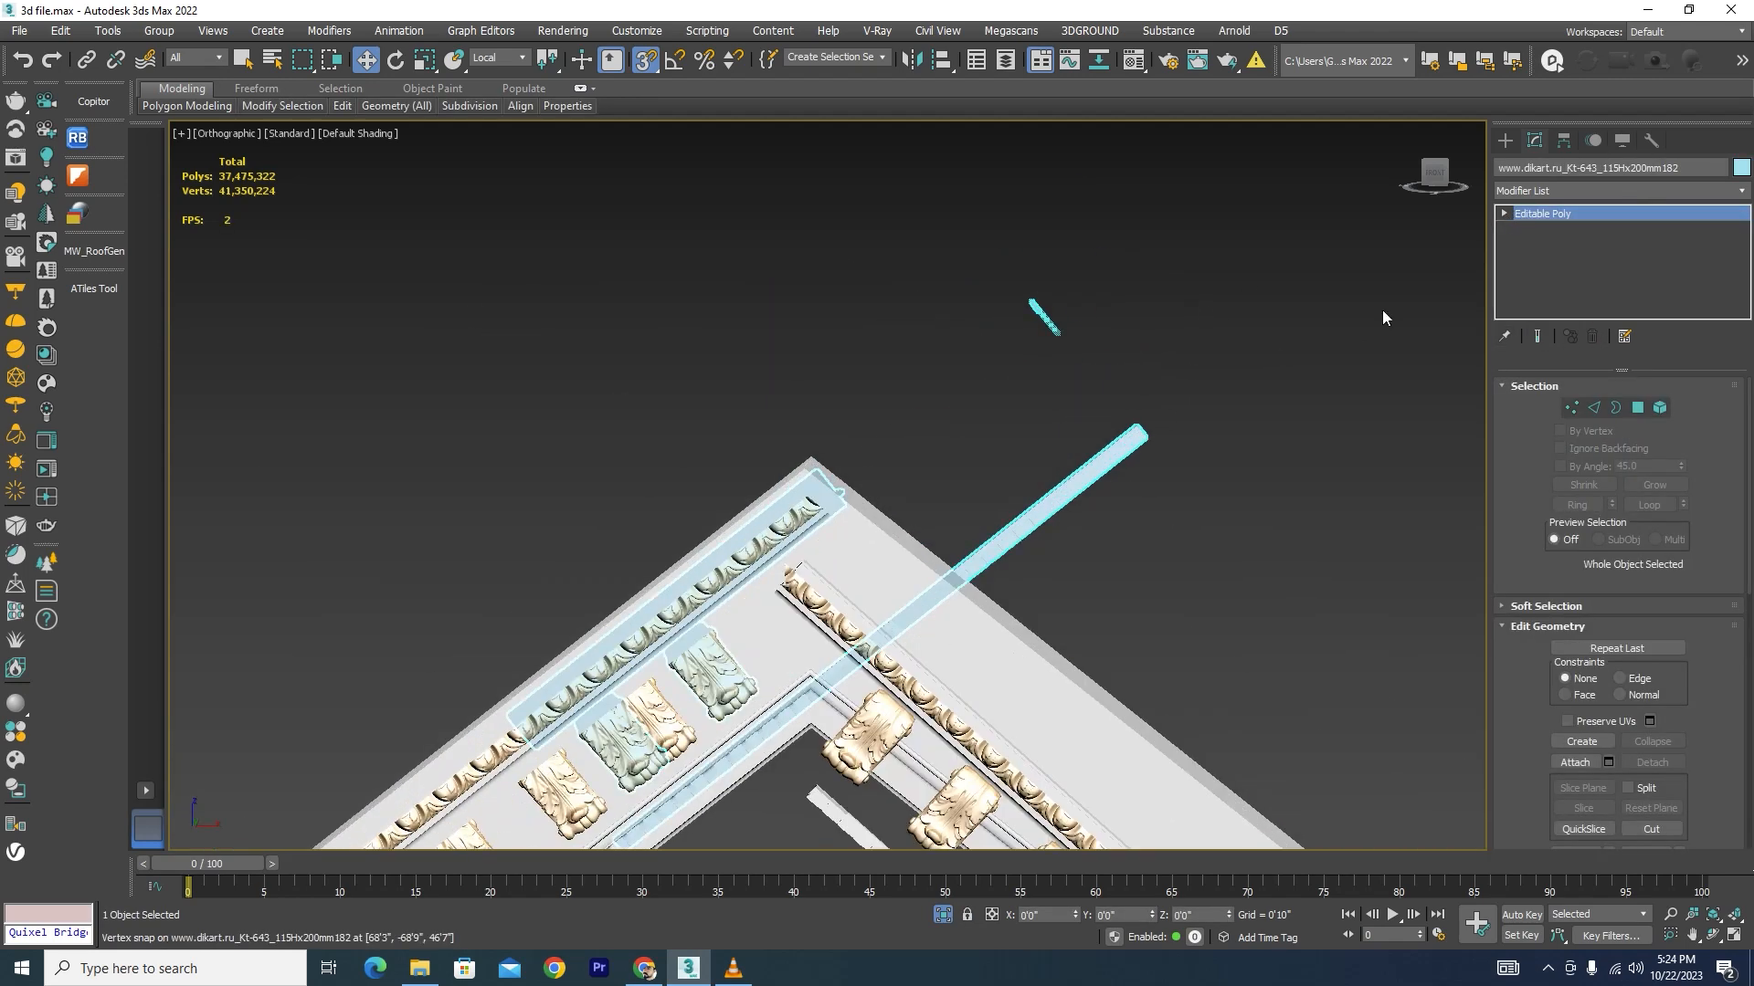
{"action": "left_click", "coordinate": [1660, 408]}
{"action": "left_click", "coordinate": [1044, 317]}
{"action": "key", "text": "Delete"}
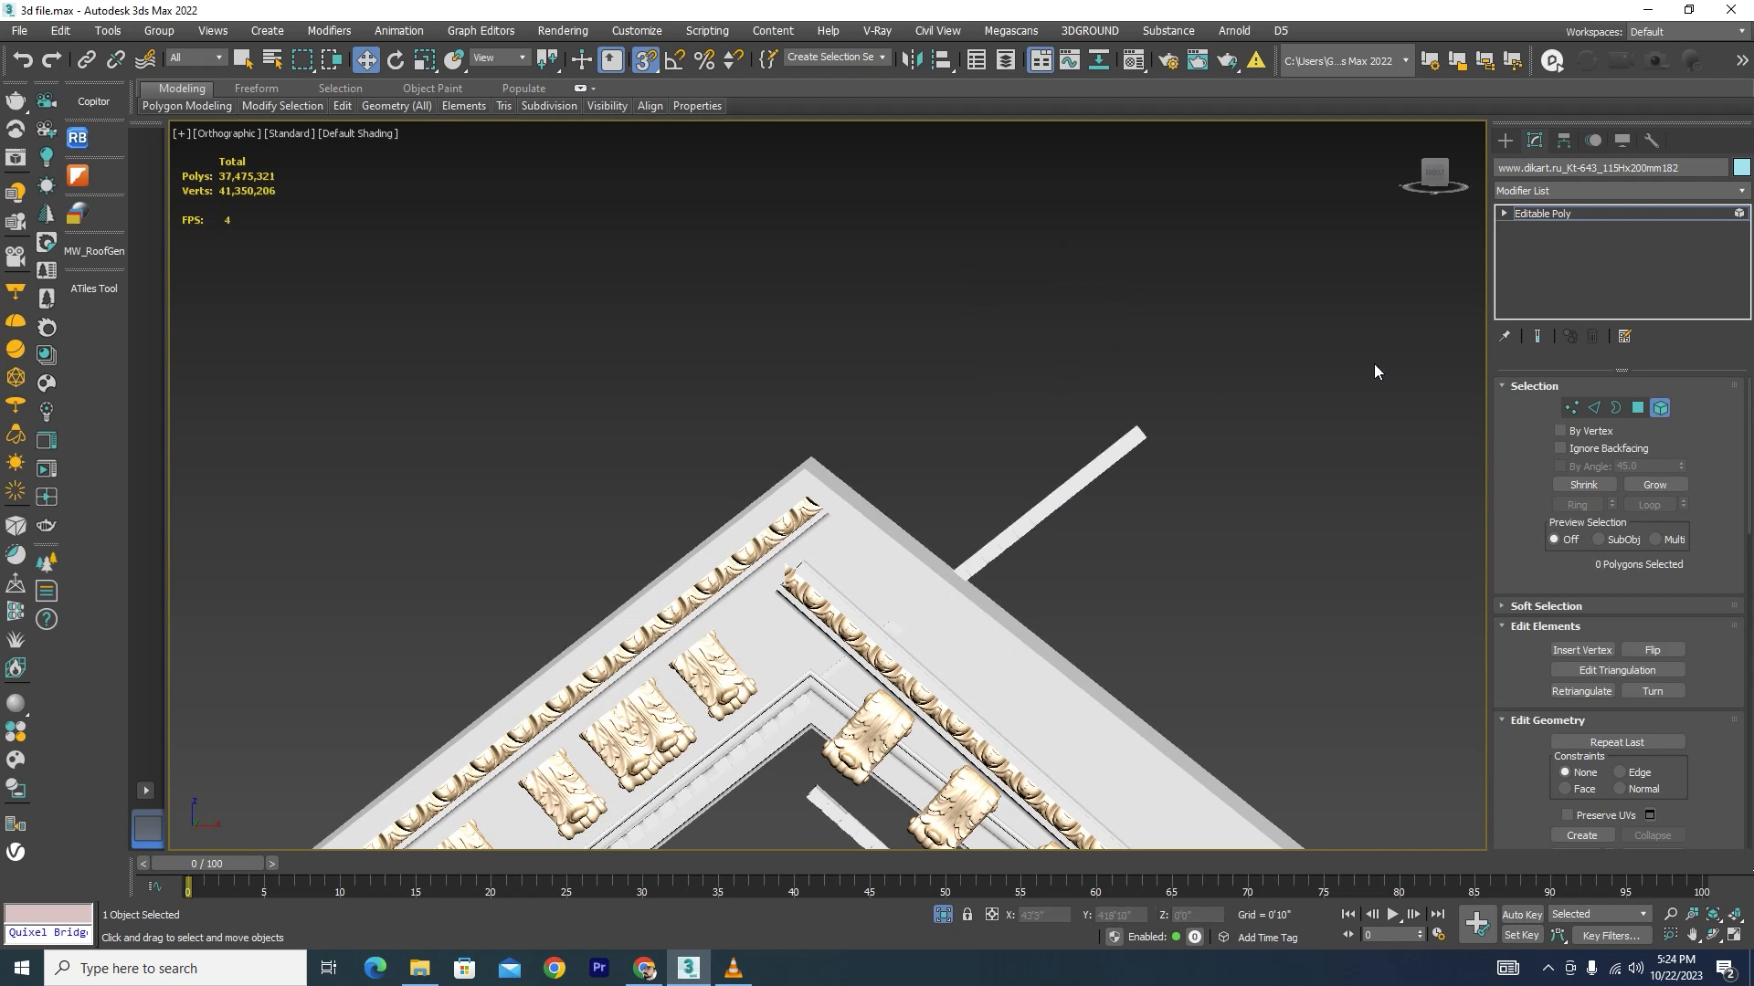
{"action": "left_click", "coordinate": [1593, 409]}
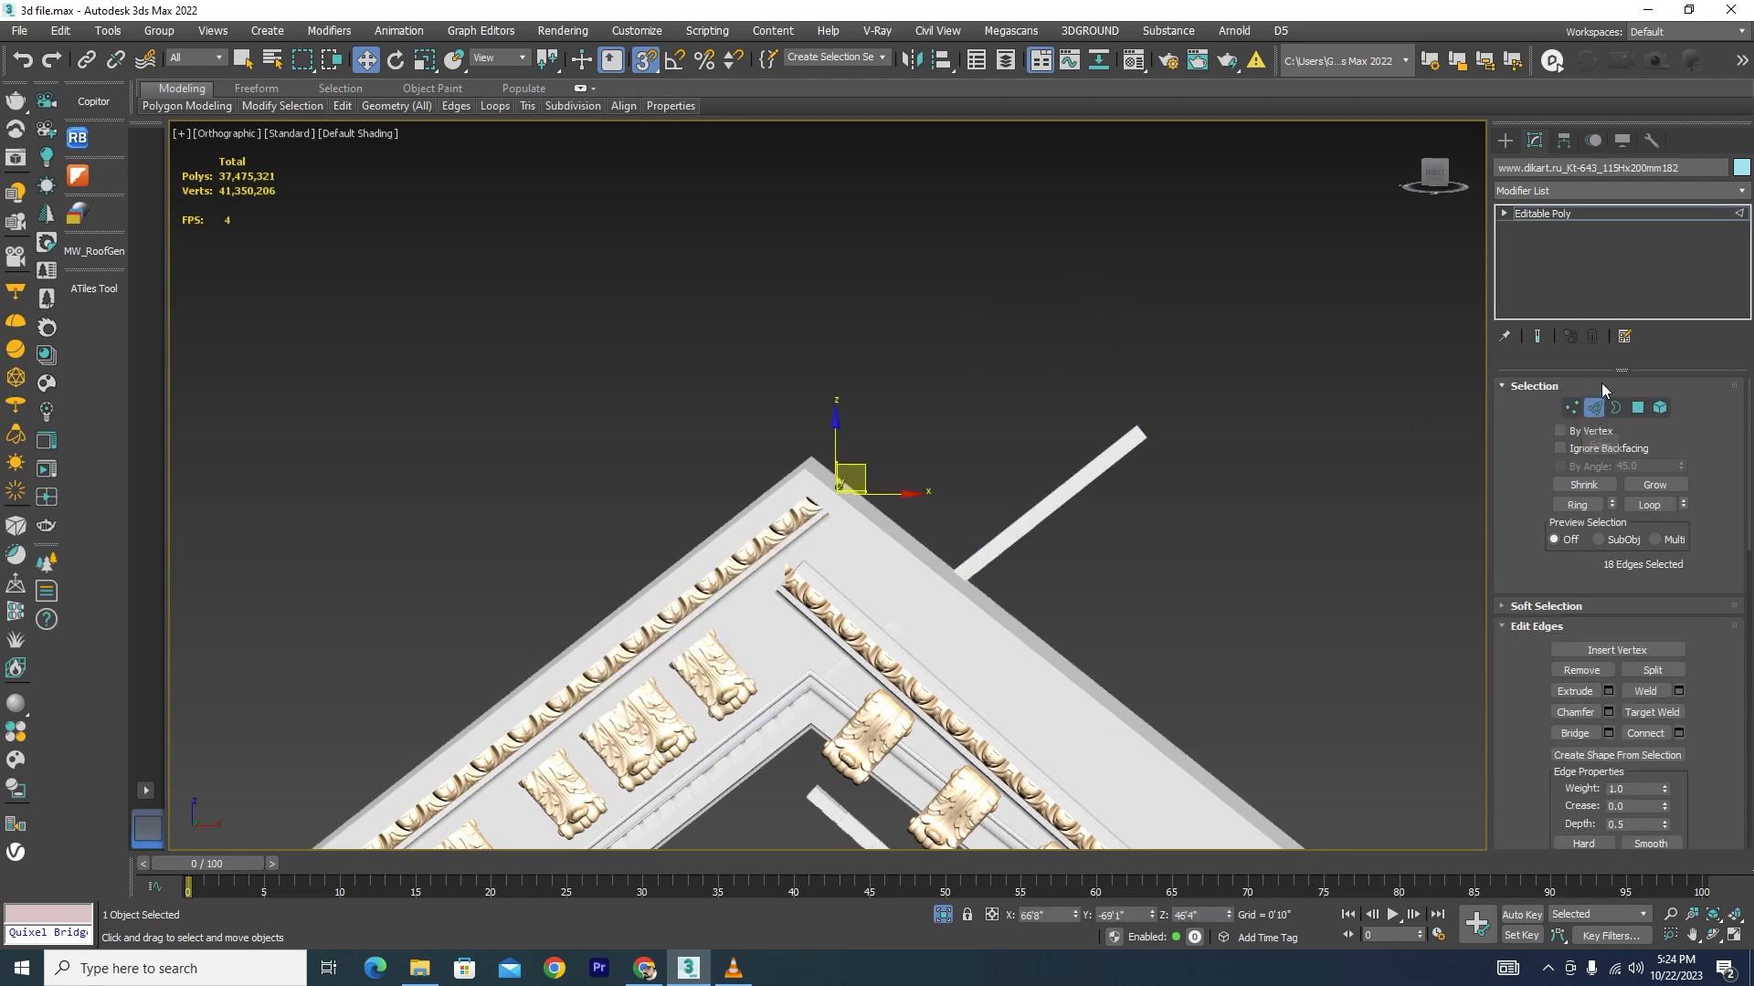
{"action": "scroll", "coordinate": [1025, 536], "scroll_direction": "up", "scroll_amount": 3}
{"action": "key", "text": "F3"}
{"action": "scroll", "coordinate": [1025, 535], "scroll_direction": "down", "scroll_amount": 3}
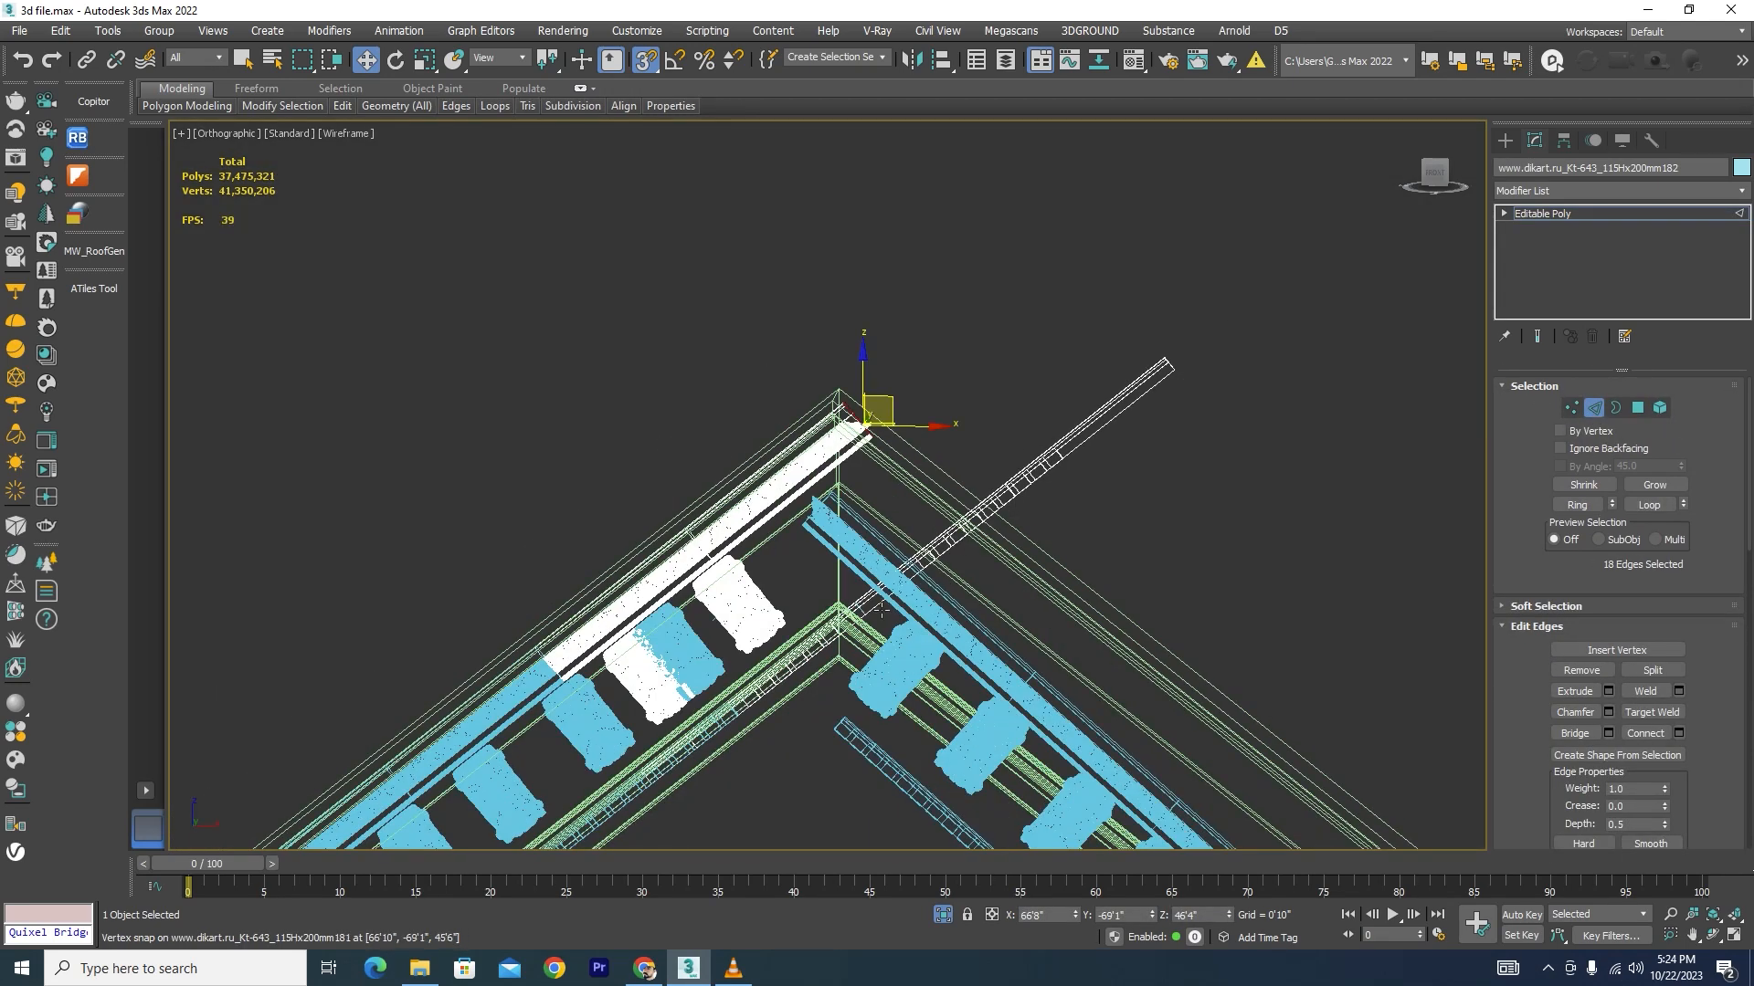
{"action": "scroll", "coordinate": [1069, 559], "scroll_direction": "up", "scroll_amount": 6}
{"action": "double_click", "coordinate": [1028, 360]}
{"action": "scroll", "coordinate": [1146, 401], "scroll_direction": "down", "scroll_amount": 3}
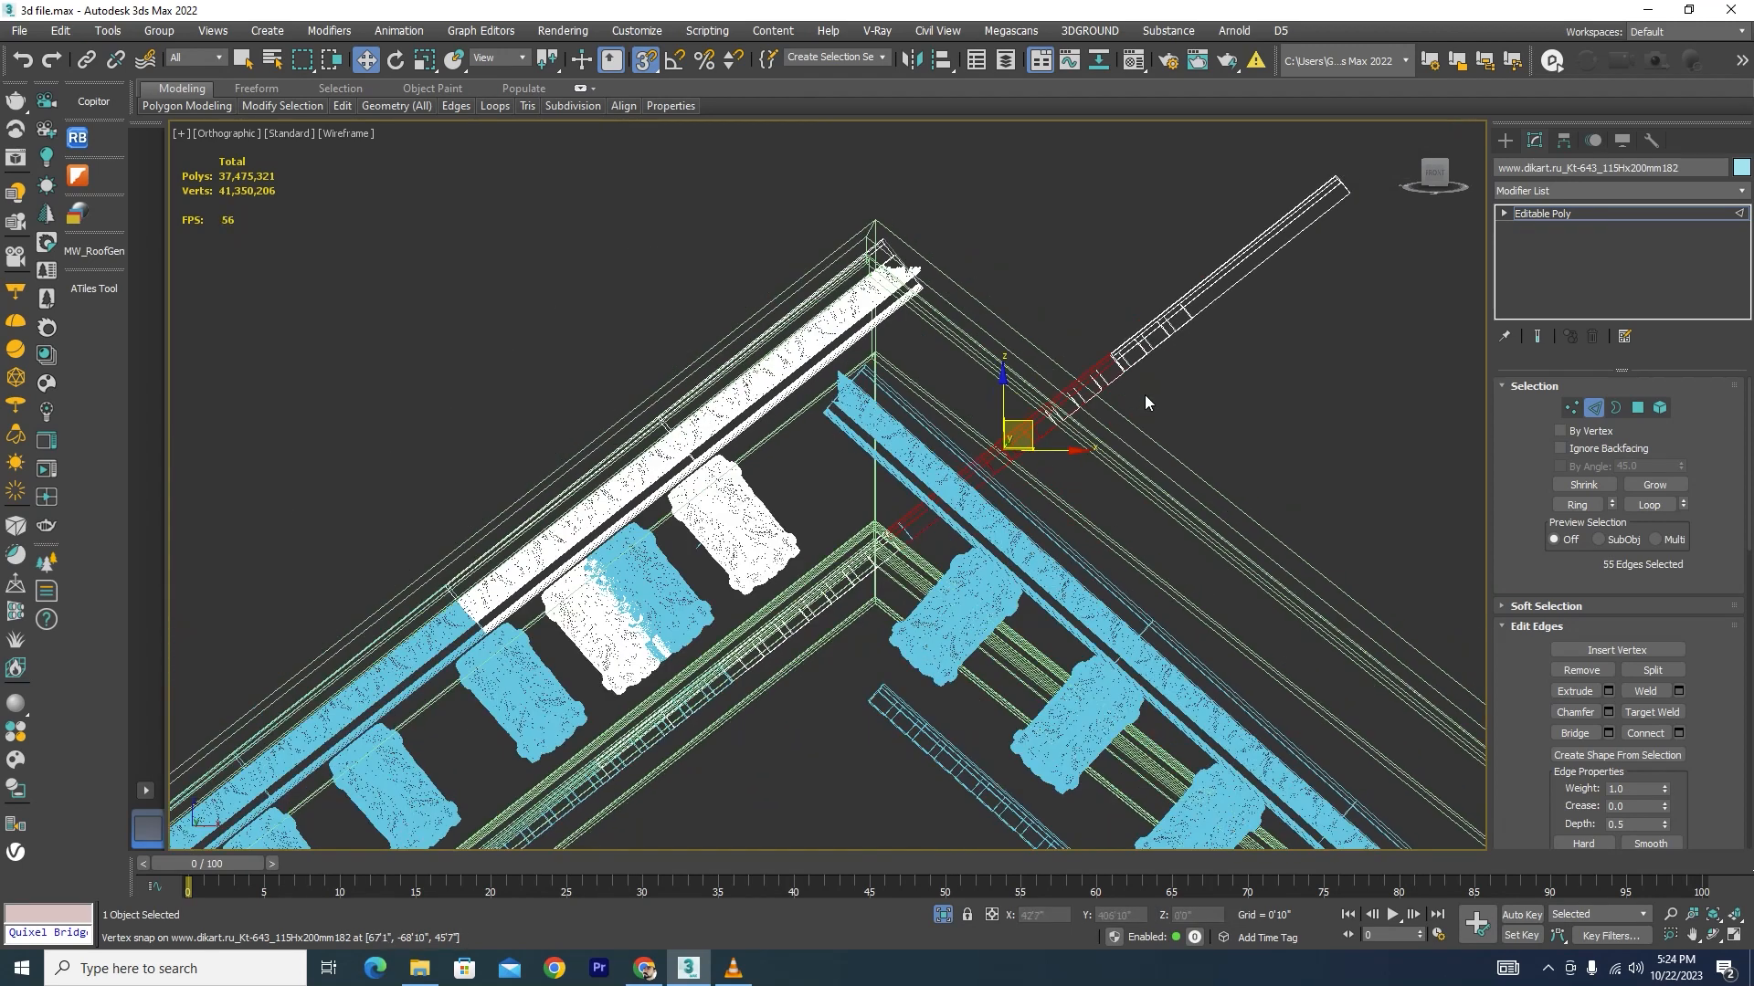
{"action": "left_click_drag", "start_coordinate": [1080, 185], "coordinate": [1080, 190], "text": "ctrl"}
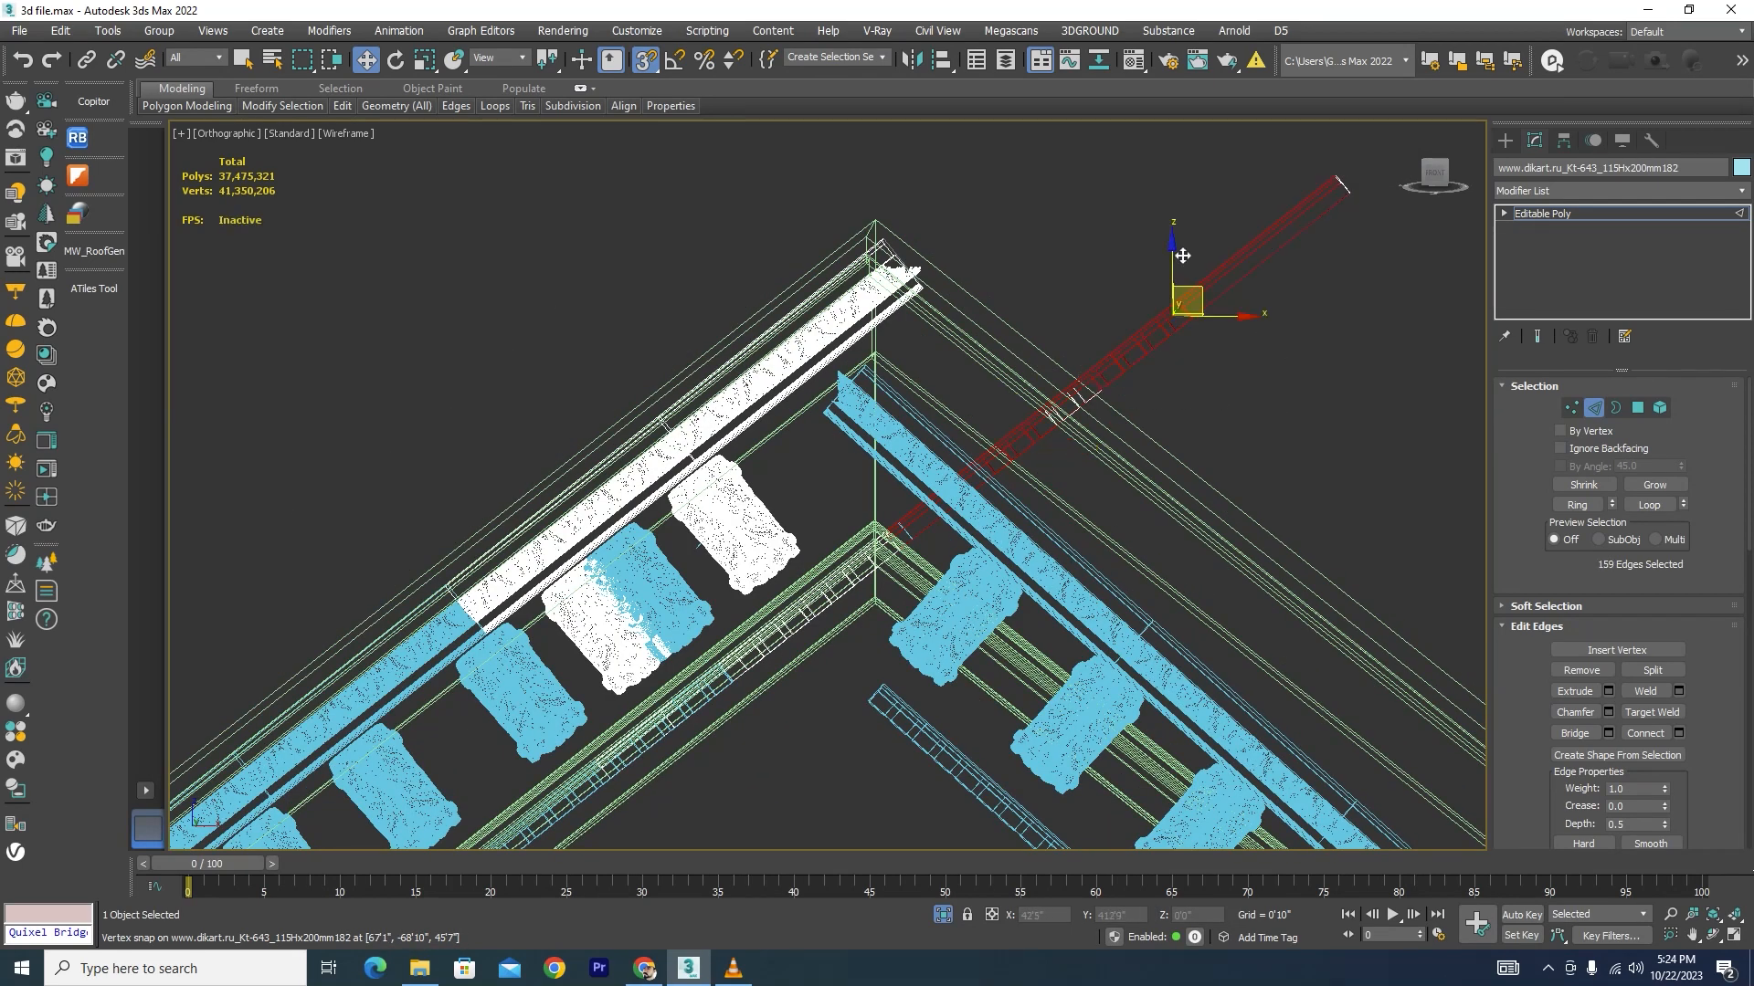
Step: Delete the outermost dentil strip section and the dentil blocks at its end beyond the apex, using Element mode
{"action": "left_click", "coordinate": [1661, 408]}
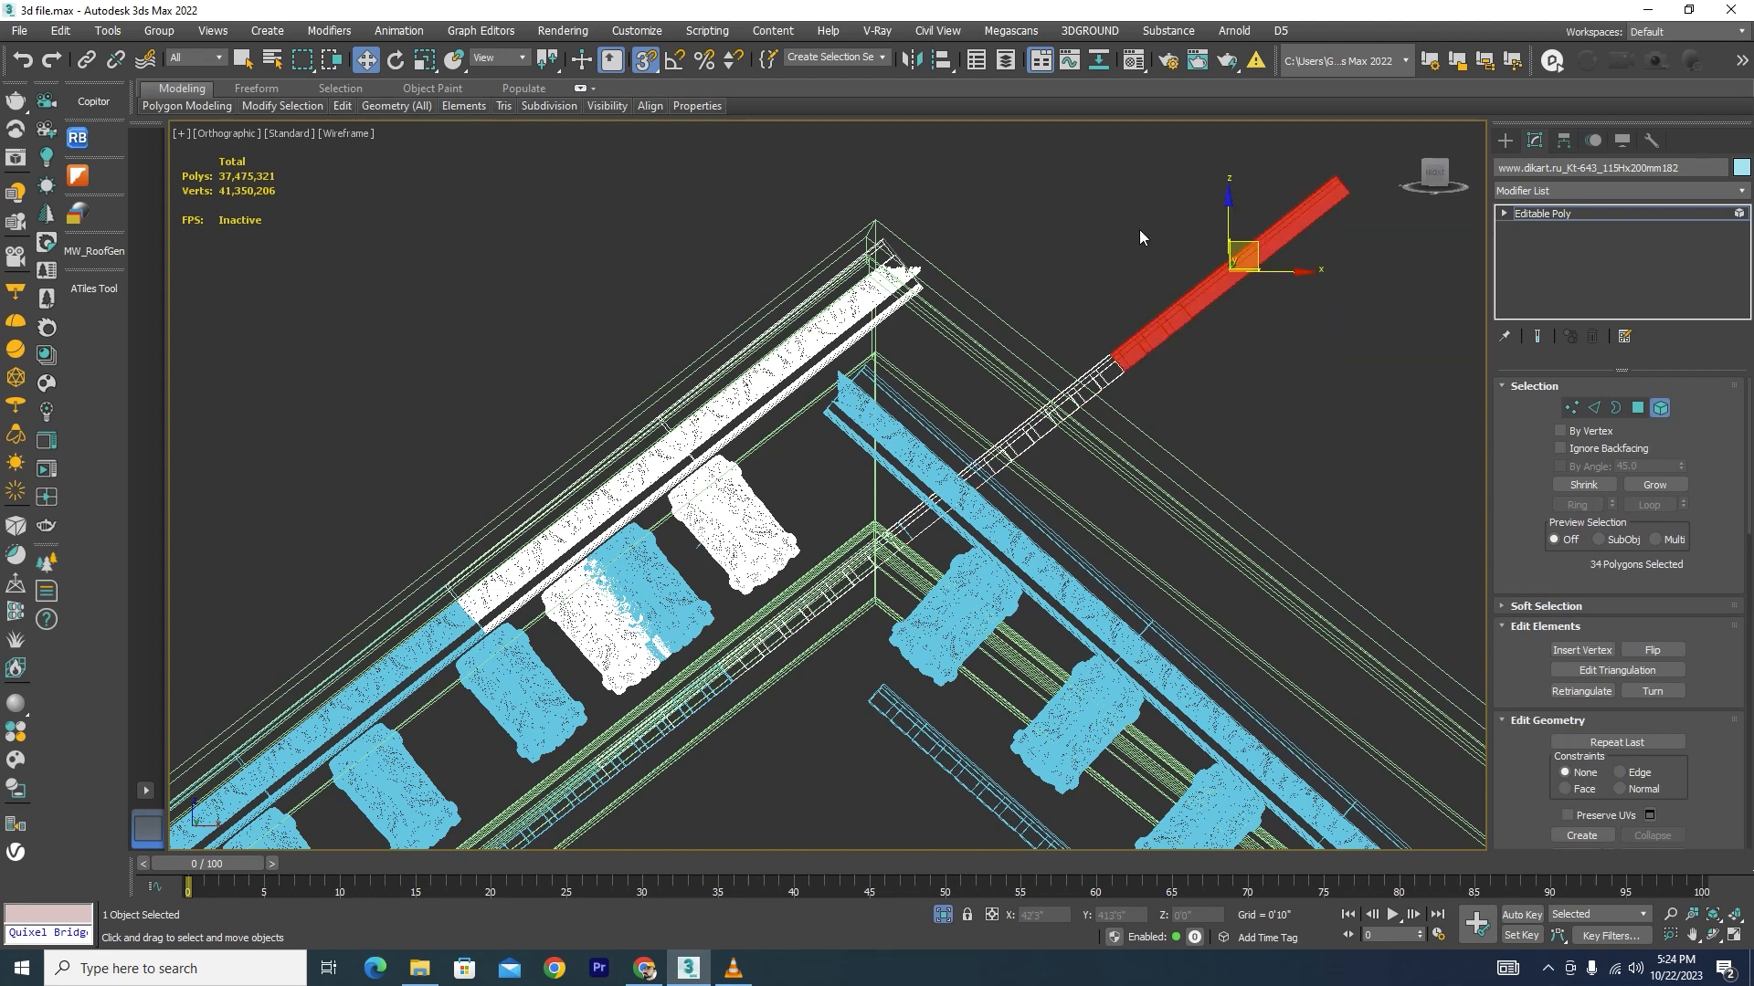
{"action": "key", "text": "Delete"}
{"action": "scroll", "coordinate": [1078, 393], "scroll_direction": "up", "scroll_amount": 4}
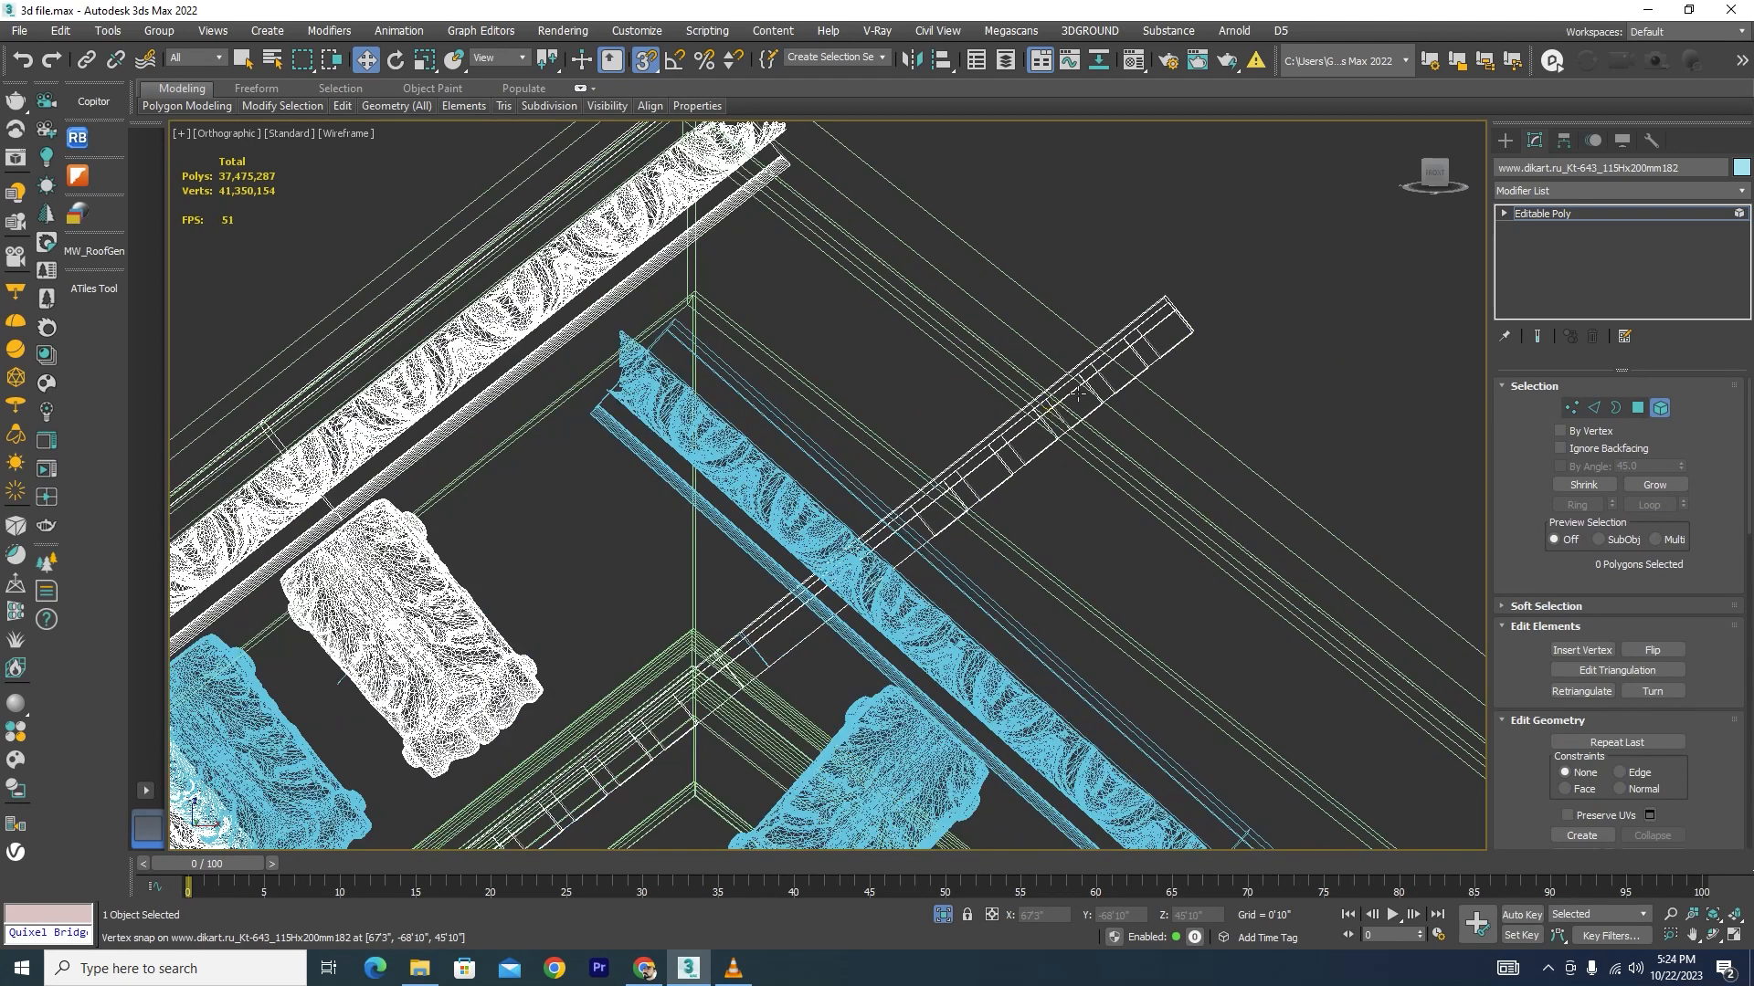
{"action": "left_click", "coordinate": [1170, 356]}
{"action": "key", "text": "Delete"}
{"action": "left_click", "coordinate": [1120, 370]}
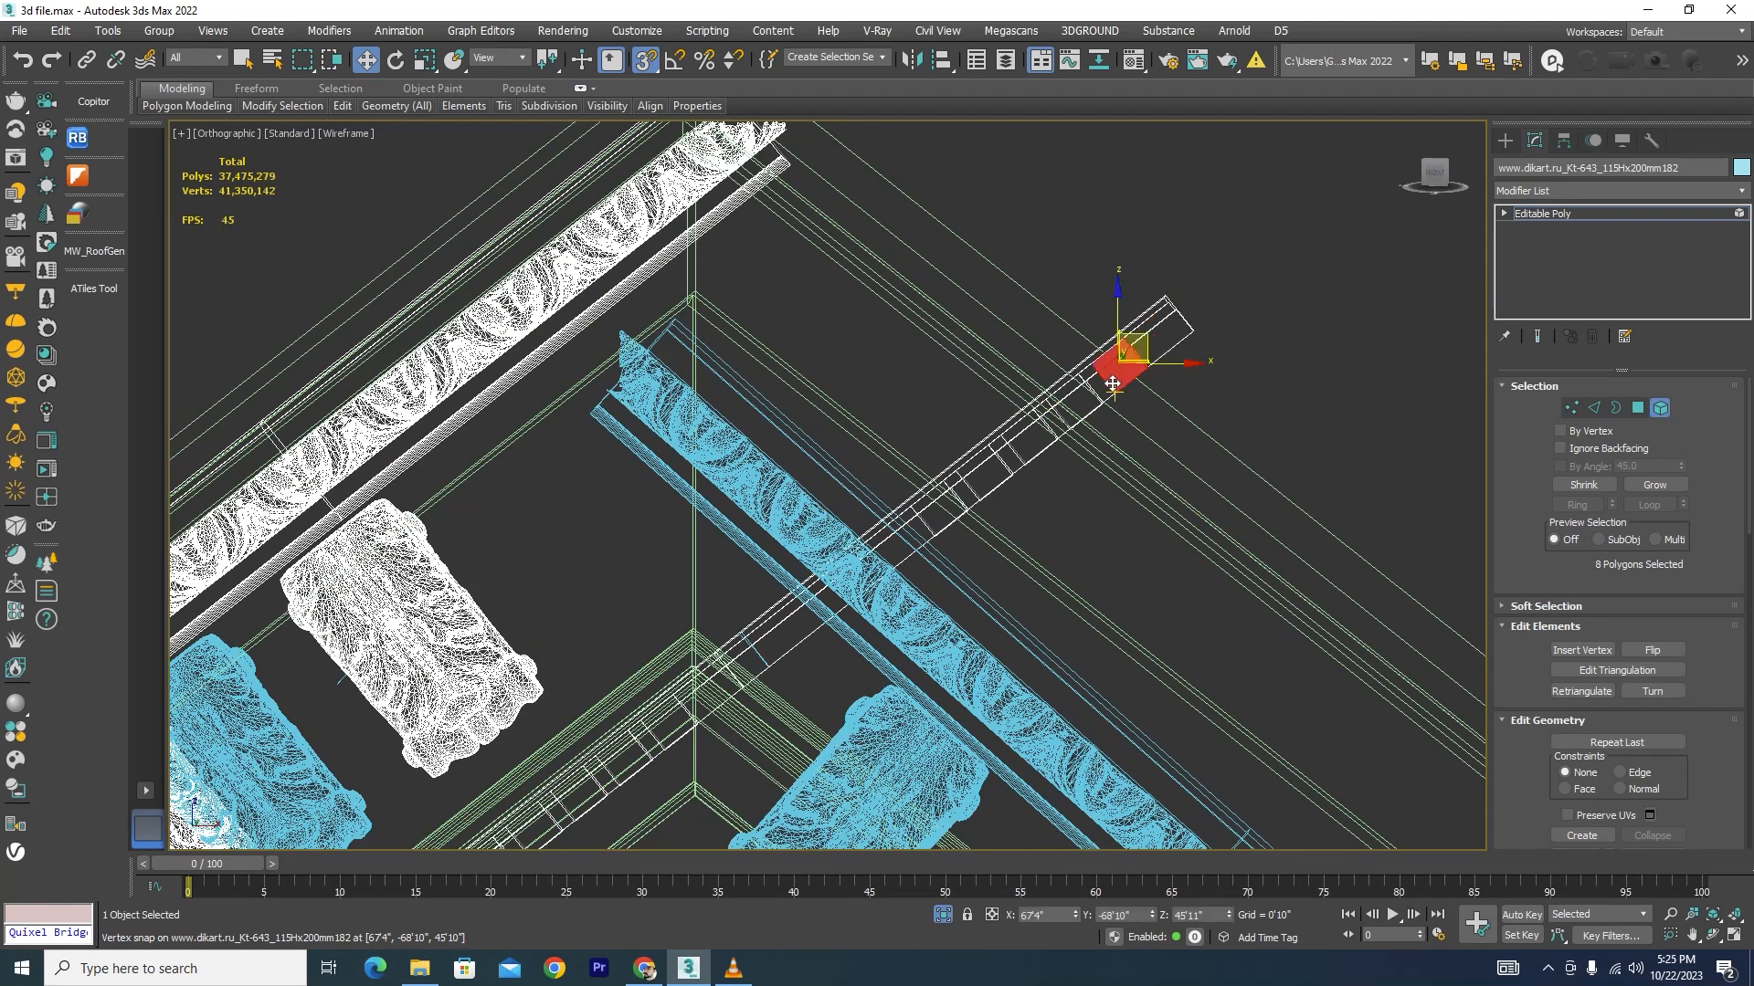
{"action": "key", "text": "Delete"}
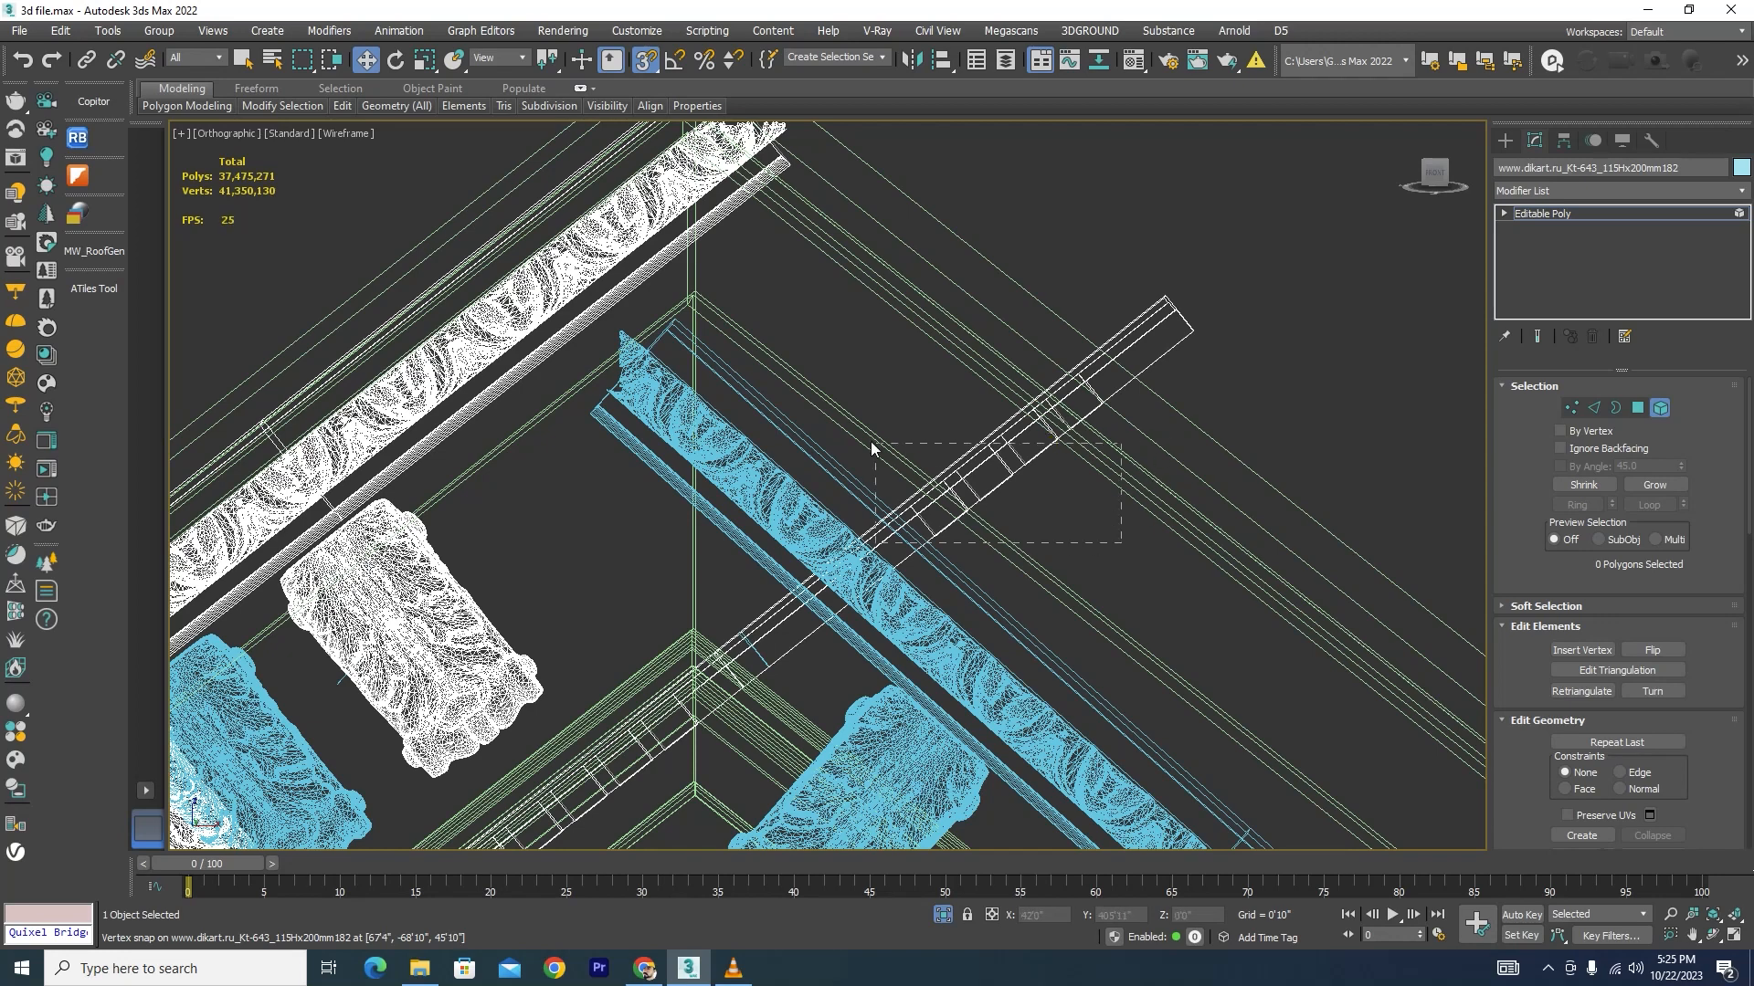
Step: Delete the remaining dentil strip elements that run from the inner apex corner across the right roof edge
{"action": "left_click_drag", "start_coordinate": [873, 448], "coordinate": [858, 403]}
{"action": "left_click_drag", "start_coordinate": [1224, 364], "coordinate": [1122, 274]}
{"action": "left_click_drag", "start_coordinate": [1191, 509], "coordinate": [846, 365]}
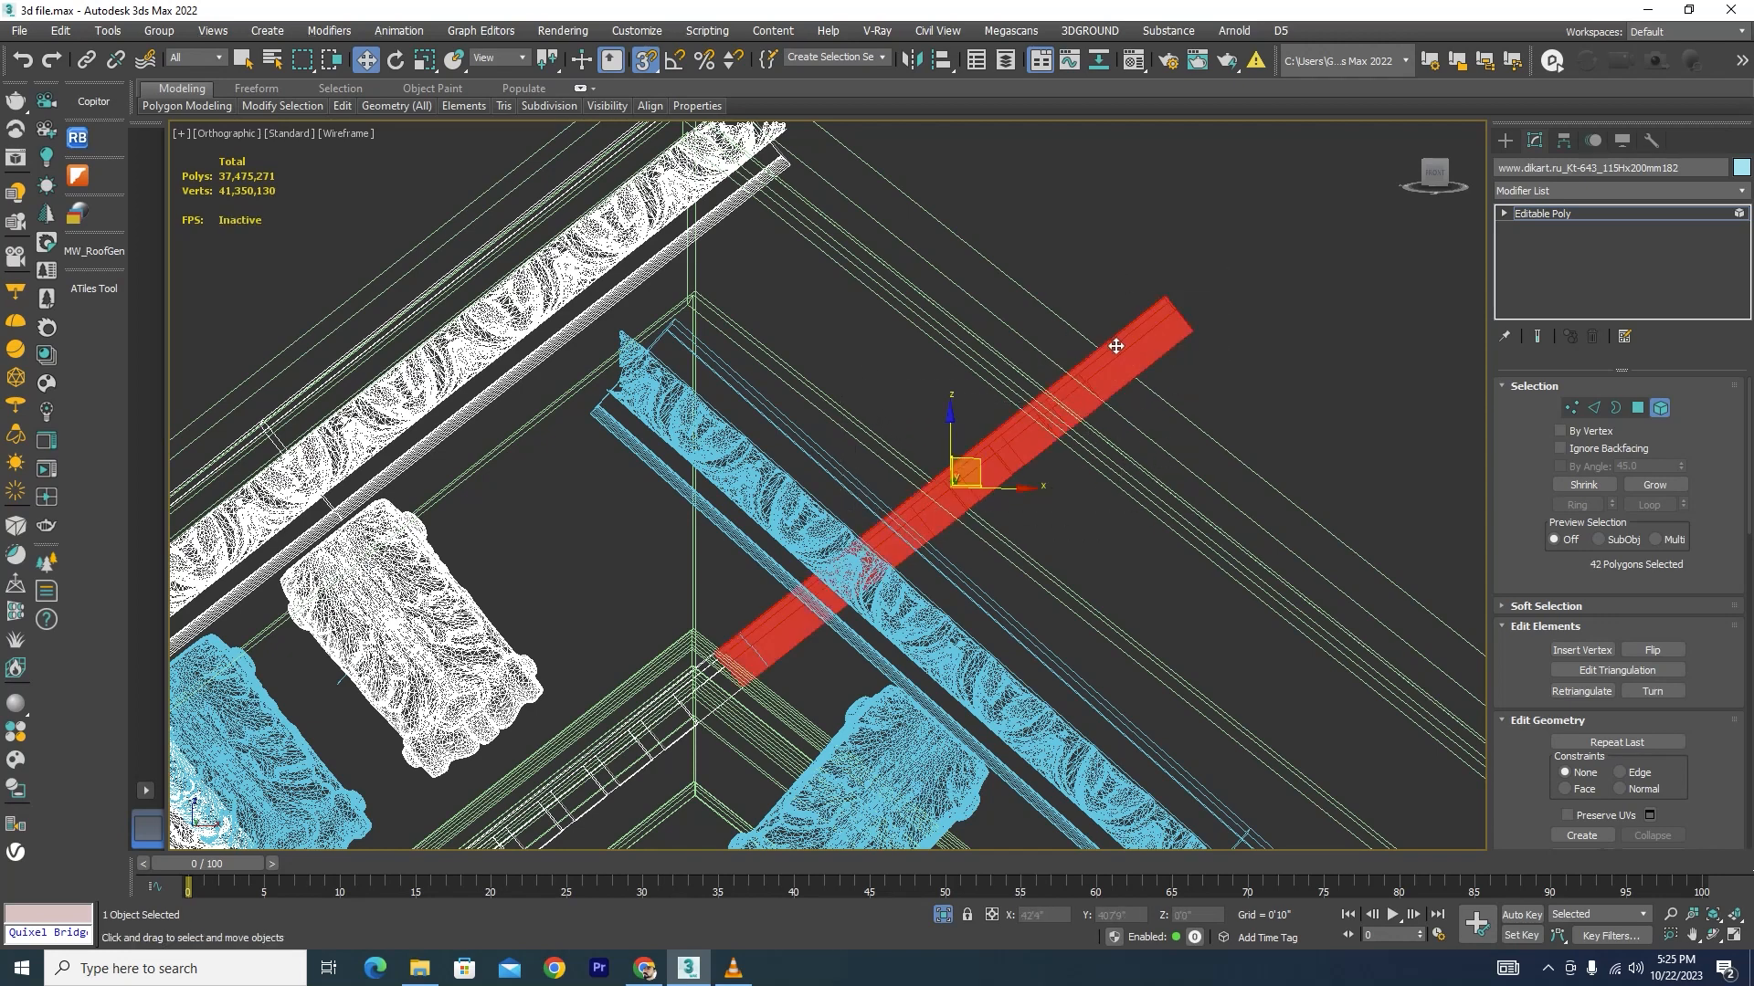
{"action": "key", "text": "Delete"}
Step: Examine the trimmed dentil end at the inner apex corner and the stray fragment beside it in shaded and wireframe views
{"action": "scroll", "coordinate": [1050, 384], "scroll_direction": "down", "scroll_amount": 5}
{"action": "scroll", "coordinate": [984, 430], "scroll_direction": "up", "scroll_amount": 6}
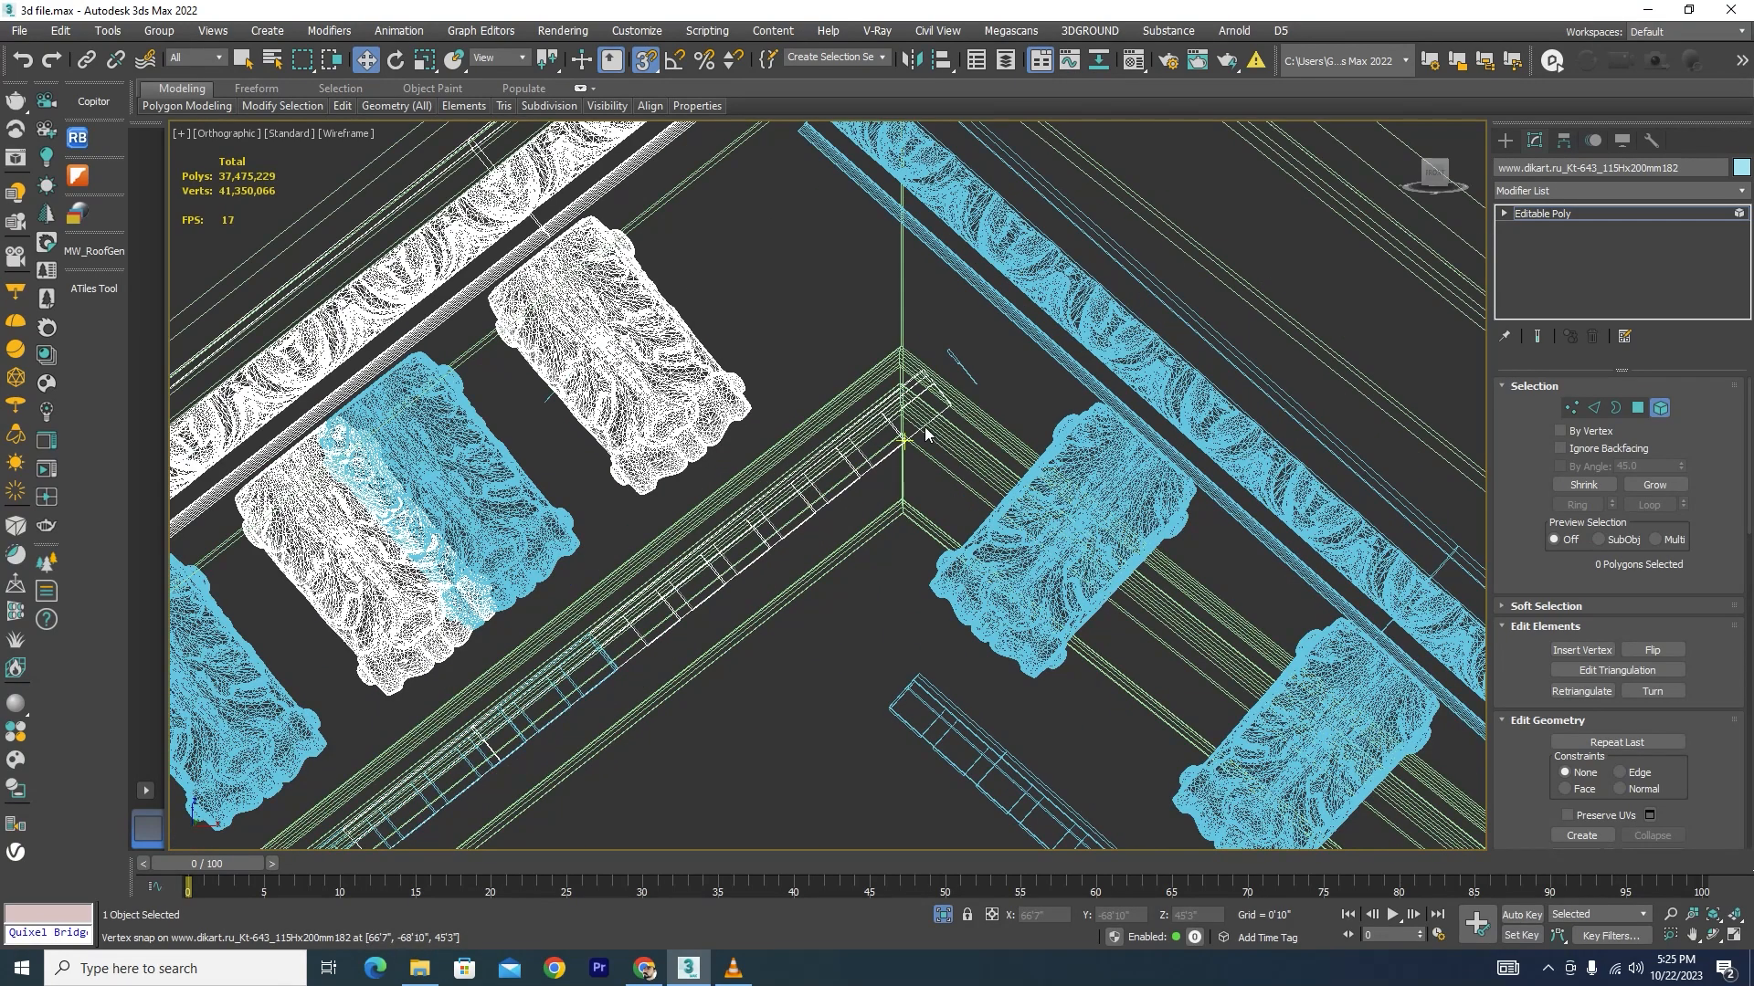
{"action": "key", "text": "F3"}
{"action": "scroll", "coordinate": [891, 434], "scroll_direction": "up", "scroll_amount": 4}
{"action": "scroll", "coordinate": [885, 421], "scroll_direction": "down", "scroll_amount": 2}
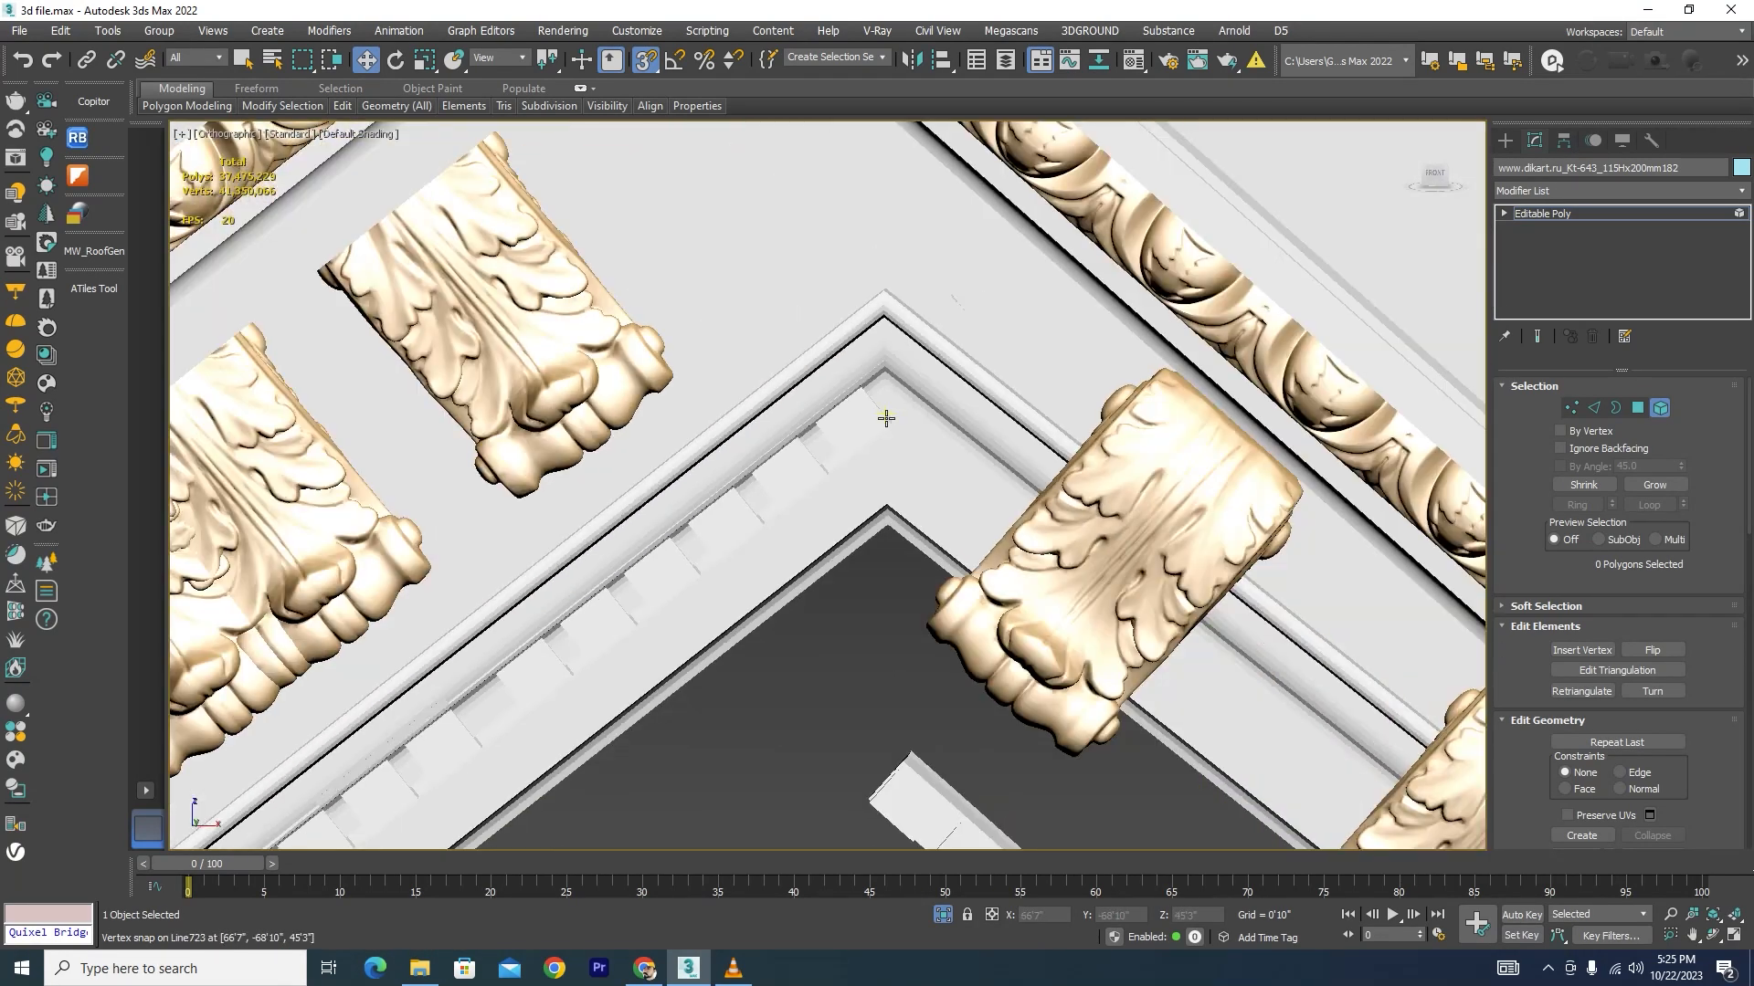
{"action": "scroll", "coordinate": [891, 415], "scroll_direction": "up", "scroll_amount": 4}
{"action": "scroll", "coordinate": [872, 388], "scroll_direction": "down", "scroll_amount": 4}
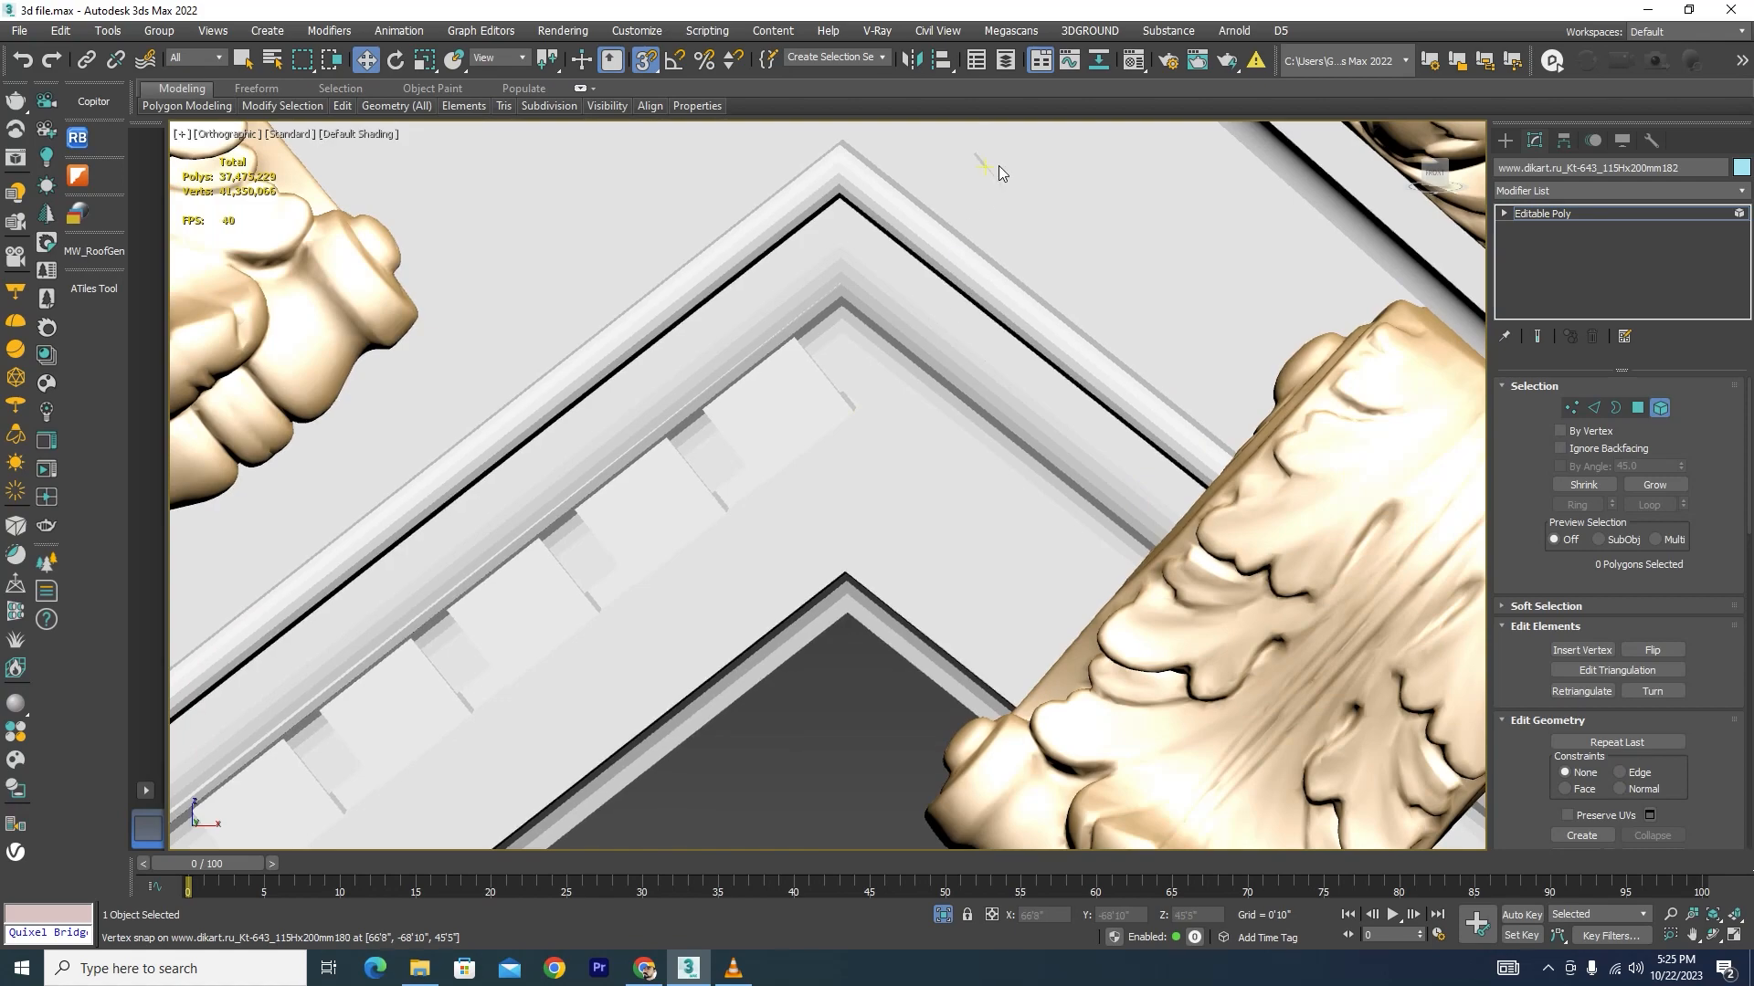
{"action": "scroll", "coordinate": [950, 347], "scroll_direction": "down", "scroll_amount": 3}
{"action": "key", "text": "F3"}
{"action": "scroll", "coordinate": [966, 305], "scroll_direction": "up", "scroll_amount": 5}
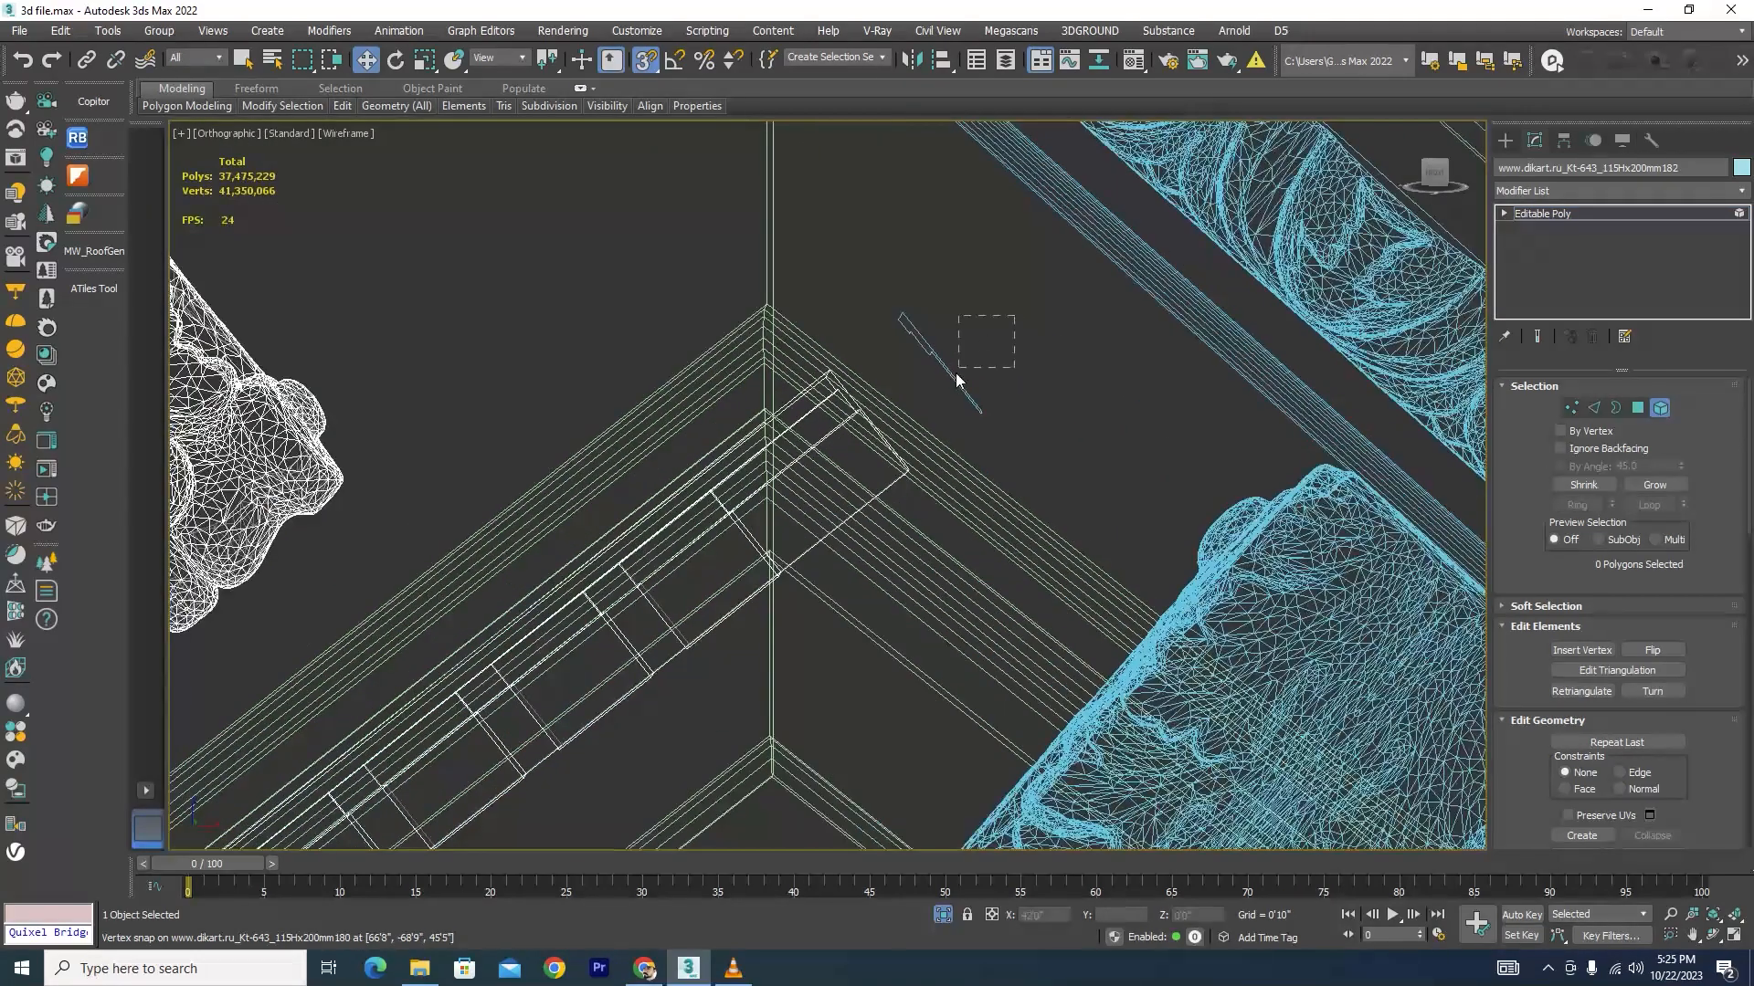
{"action": "left_click", "coordinate": [1660, 408]}
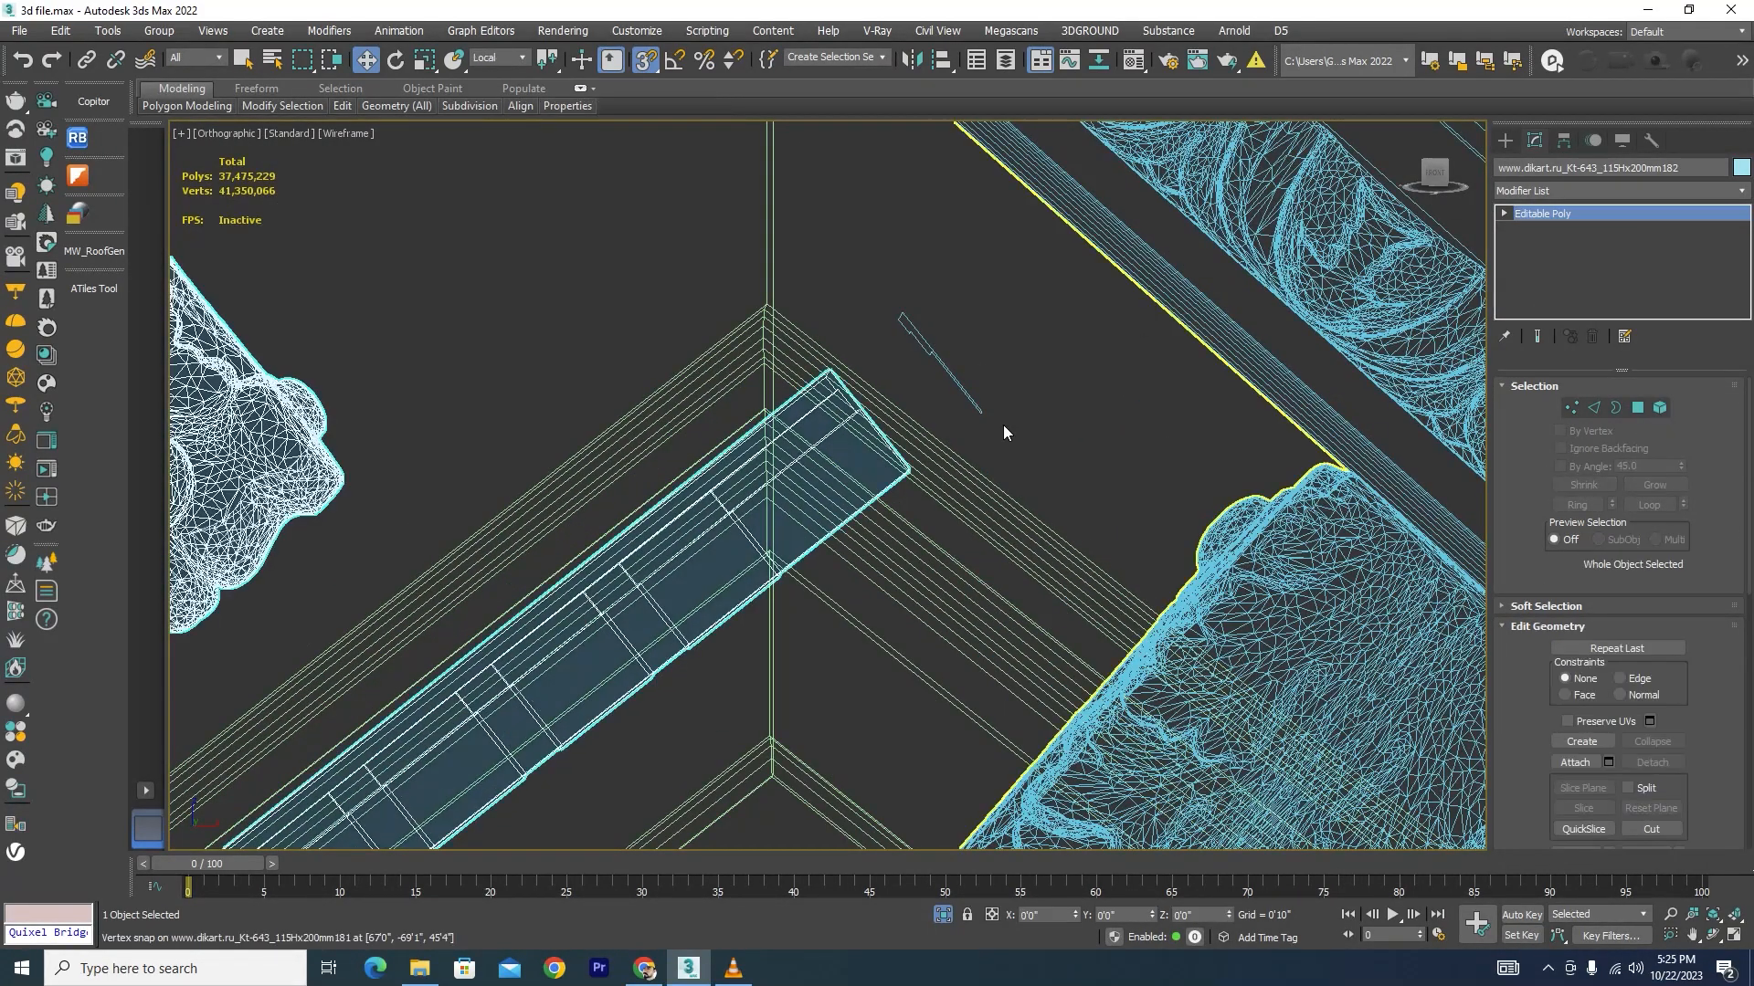
{"action": "key", "text": "F3"}
{"action": "scroll", "coordinate": [813, 466], "scroll_direction": "up", "scroll_amount": 3}
{"action": "scroll", "coordinate": [824, 403], "scroll_direction": "down", "scroll_amount": 4}
{"action": "scroll", "coordinate": [824, 402], "scroll_direction": "down", "scroll_amount": 4}
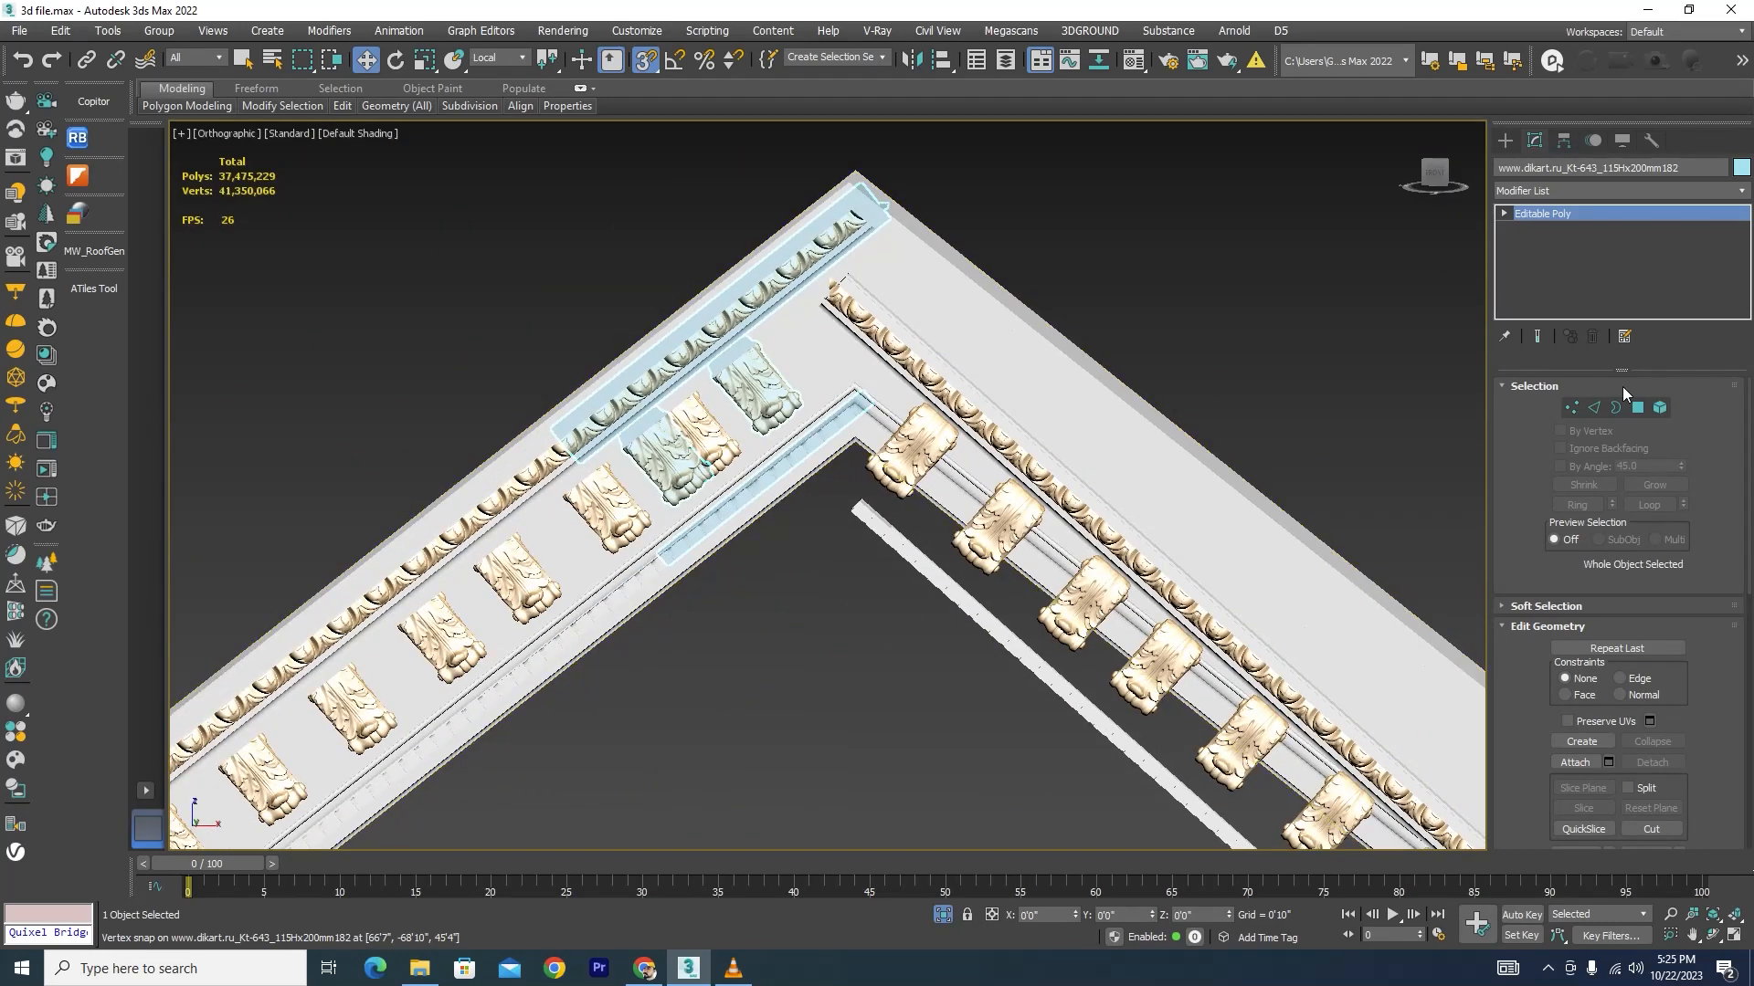
Step: Delete the entire right-hand moulding object along the right gable edge
{"action": "left_click", "coordinate": [831, 627]}
{"action": "scroll", "coordinate": [943, 580], "scroll_direction": "up", "scroll_amount": 3}
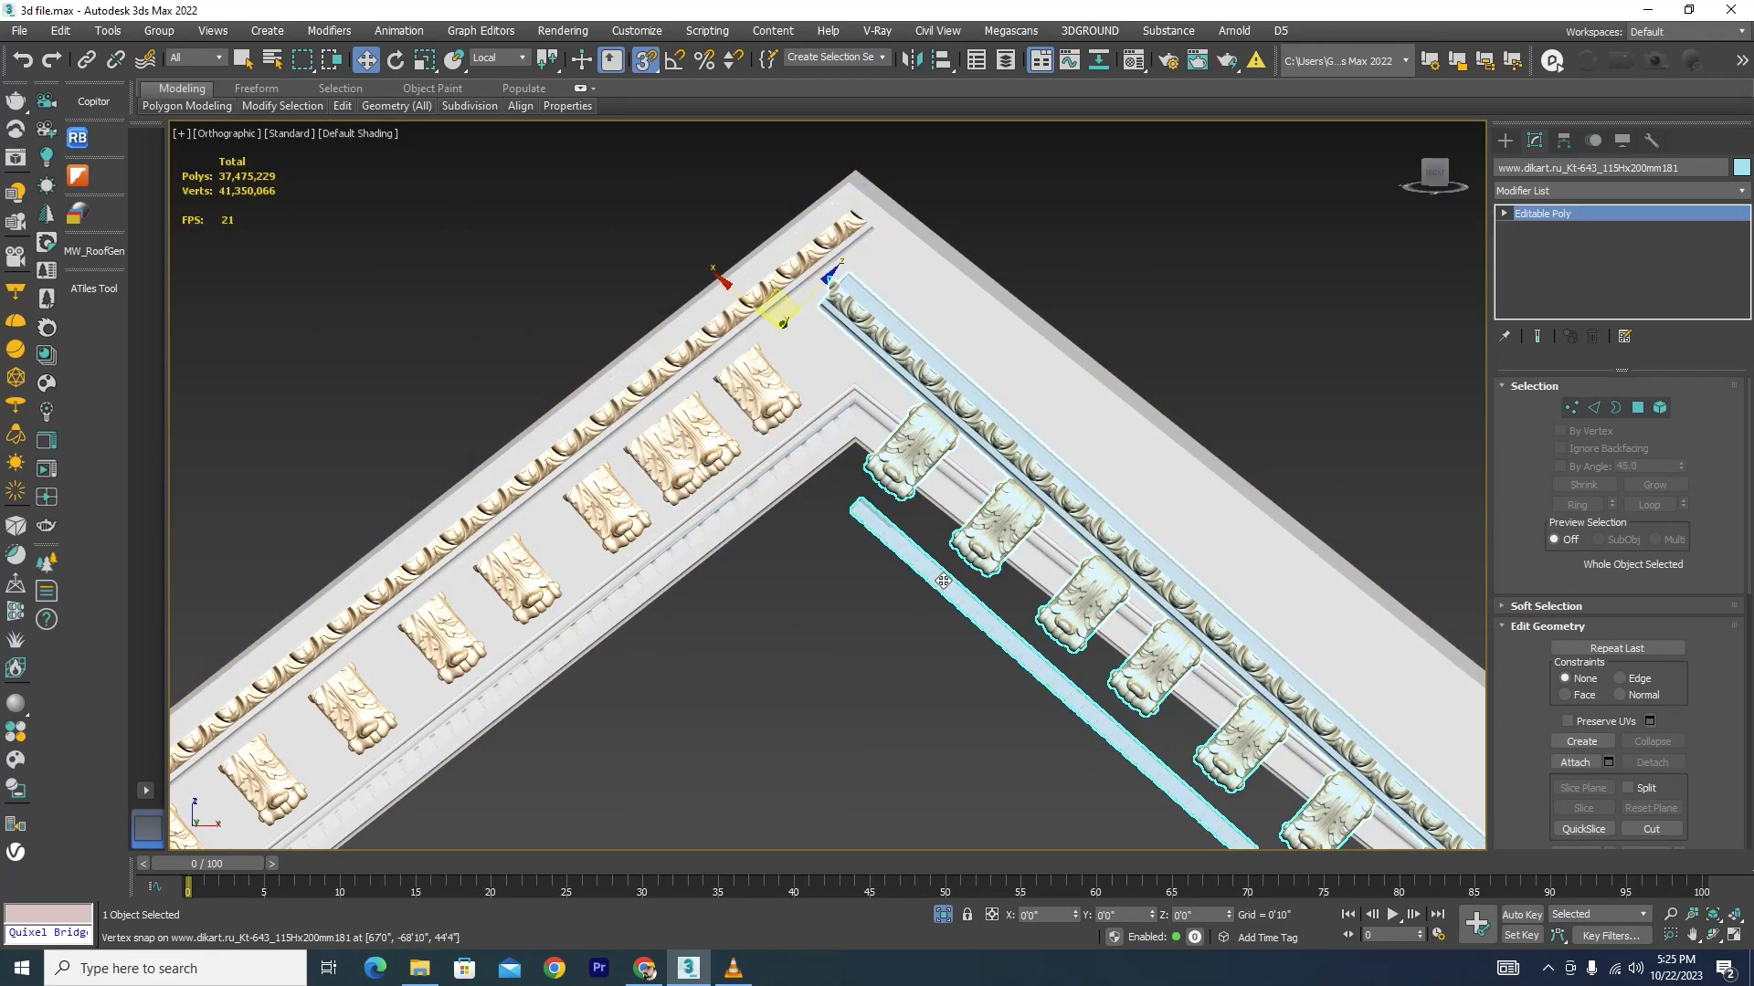
{"action": "key", "text": "Delete"}
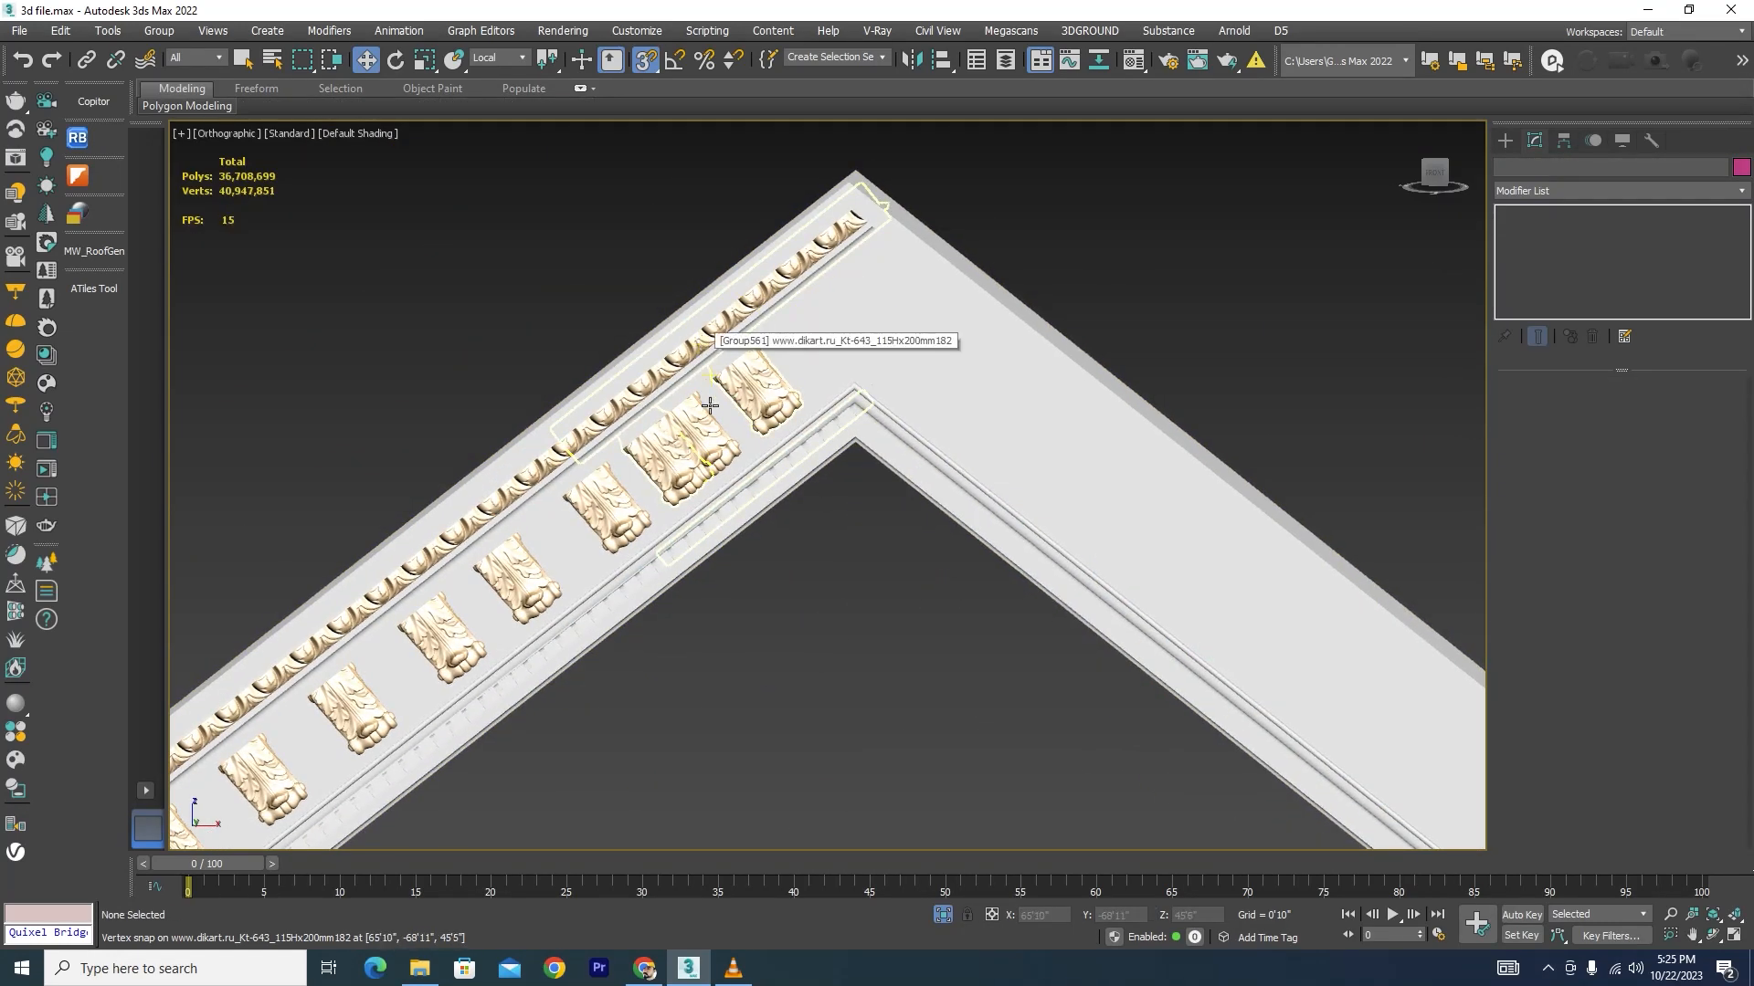
Step: Delete the duplicate carved bracket overlapping its neighbour near the apex from the short left moulding section, using Element mode
{"action": "left_click", "coordinate": [709, 405]}
{"action": "scroll", "coordinate": [869, 419], "scroll_direction": "up", "scroll_amount": 2}
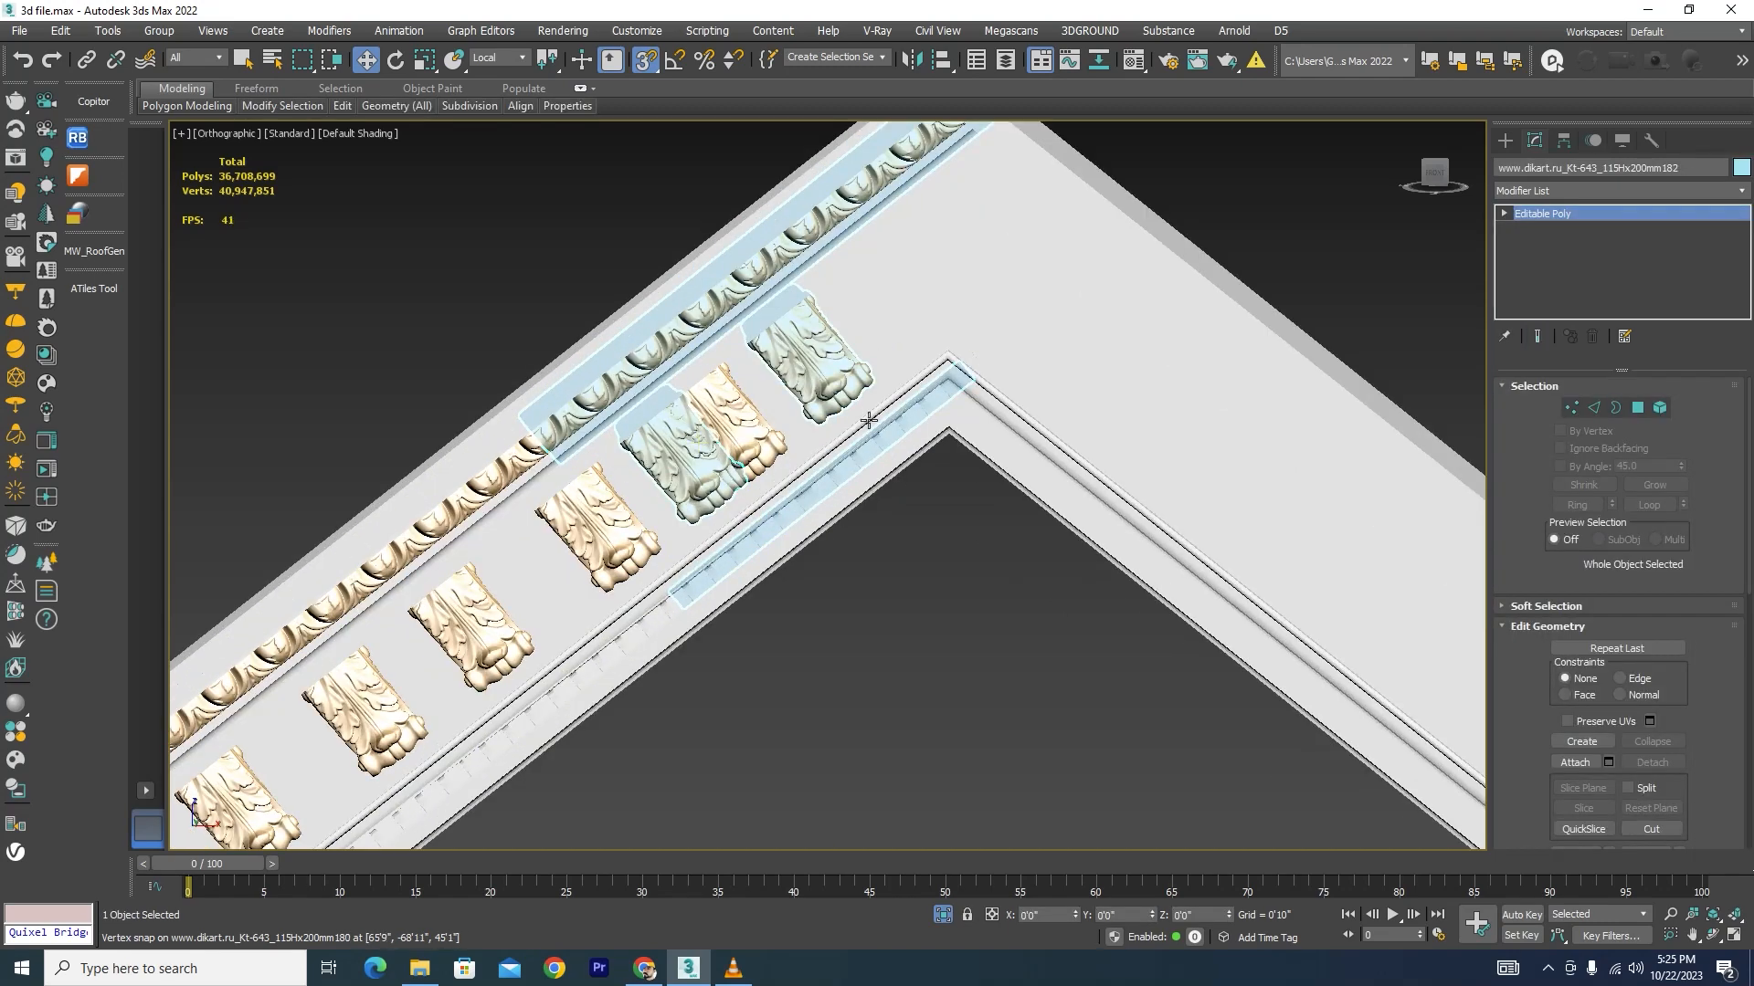
{"action": "left_click", "coordinate": [1660, 407]}
{"action": "scroll", "coordinate": [758, 448], "scroll_direction": "up", "scroll_amount": 2}
{"action": "left_click", "coordinate": [673, 454]}
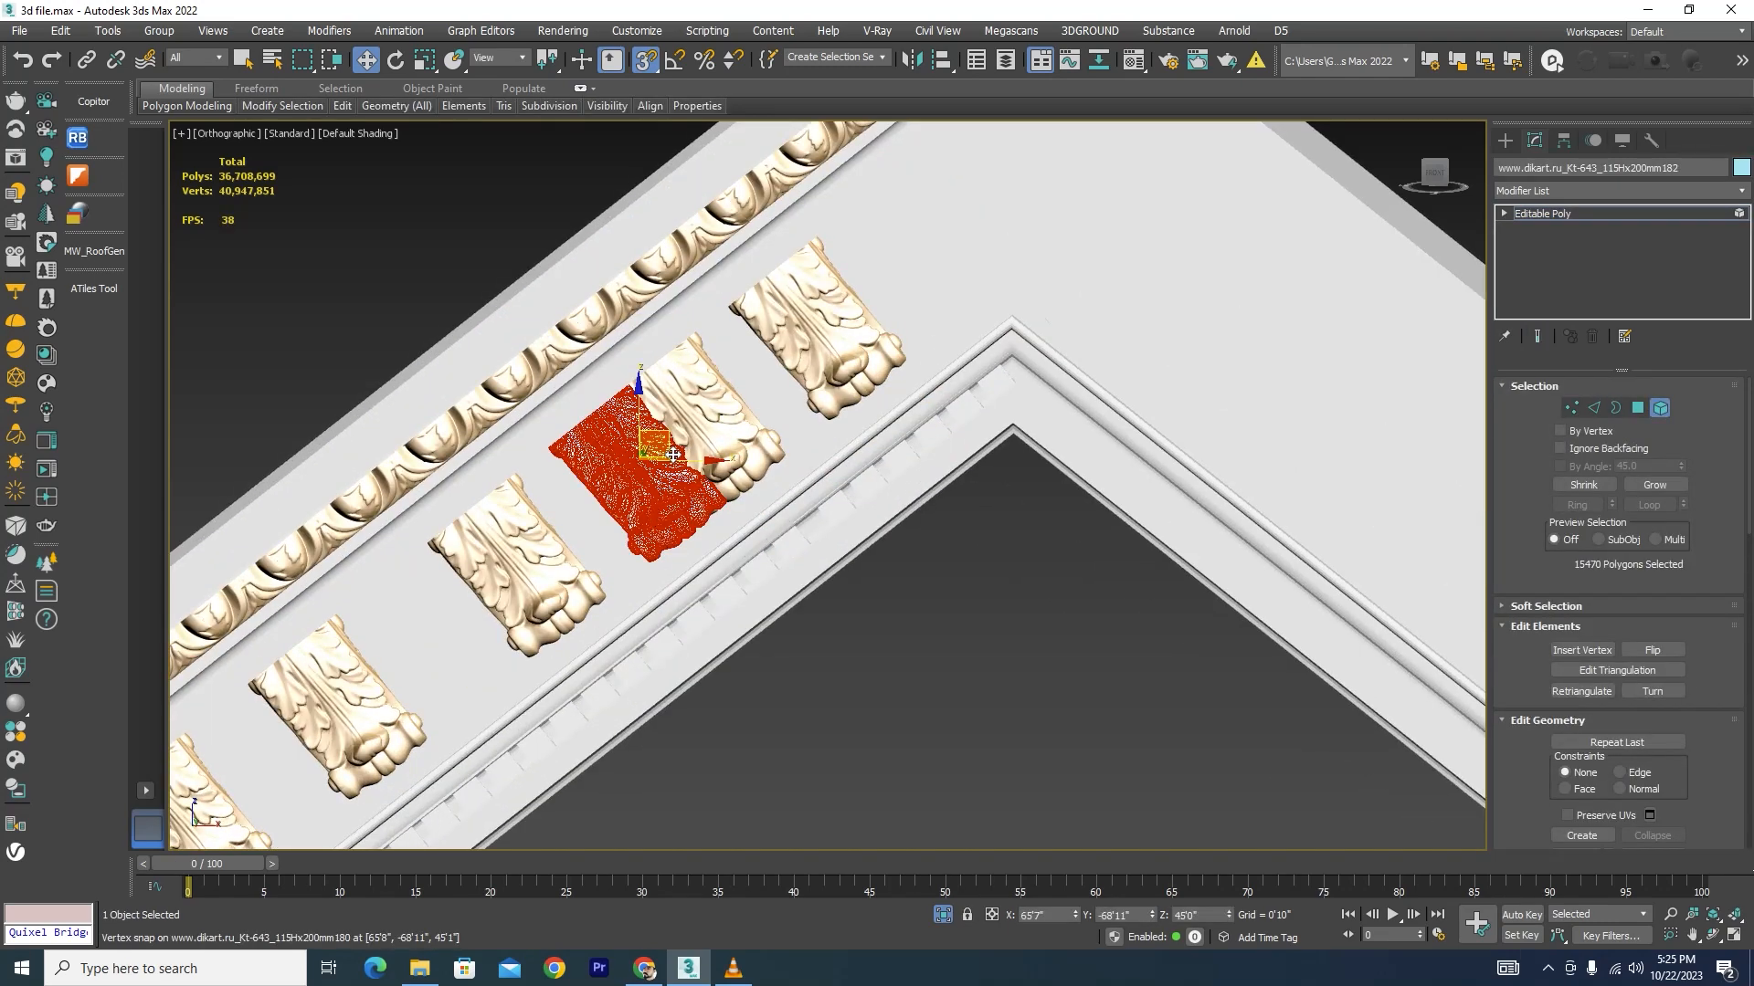
{"action": "key", "text": "Delete"}
Step: Set the reference coordinate system to Local and detach the carved bracket nearest the apex as a separate object
{"action": "left_click", "coordinate": [817, 361]}
{"action": "scroll", "coordinate": [877, 516], "scroll_direction": "down", "scroll_amount": 2}
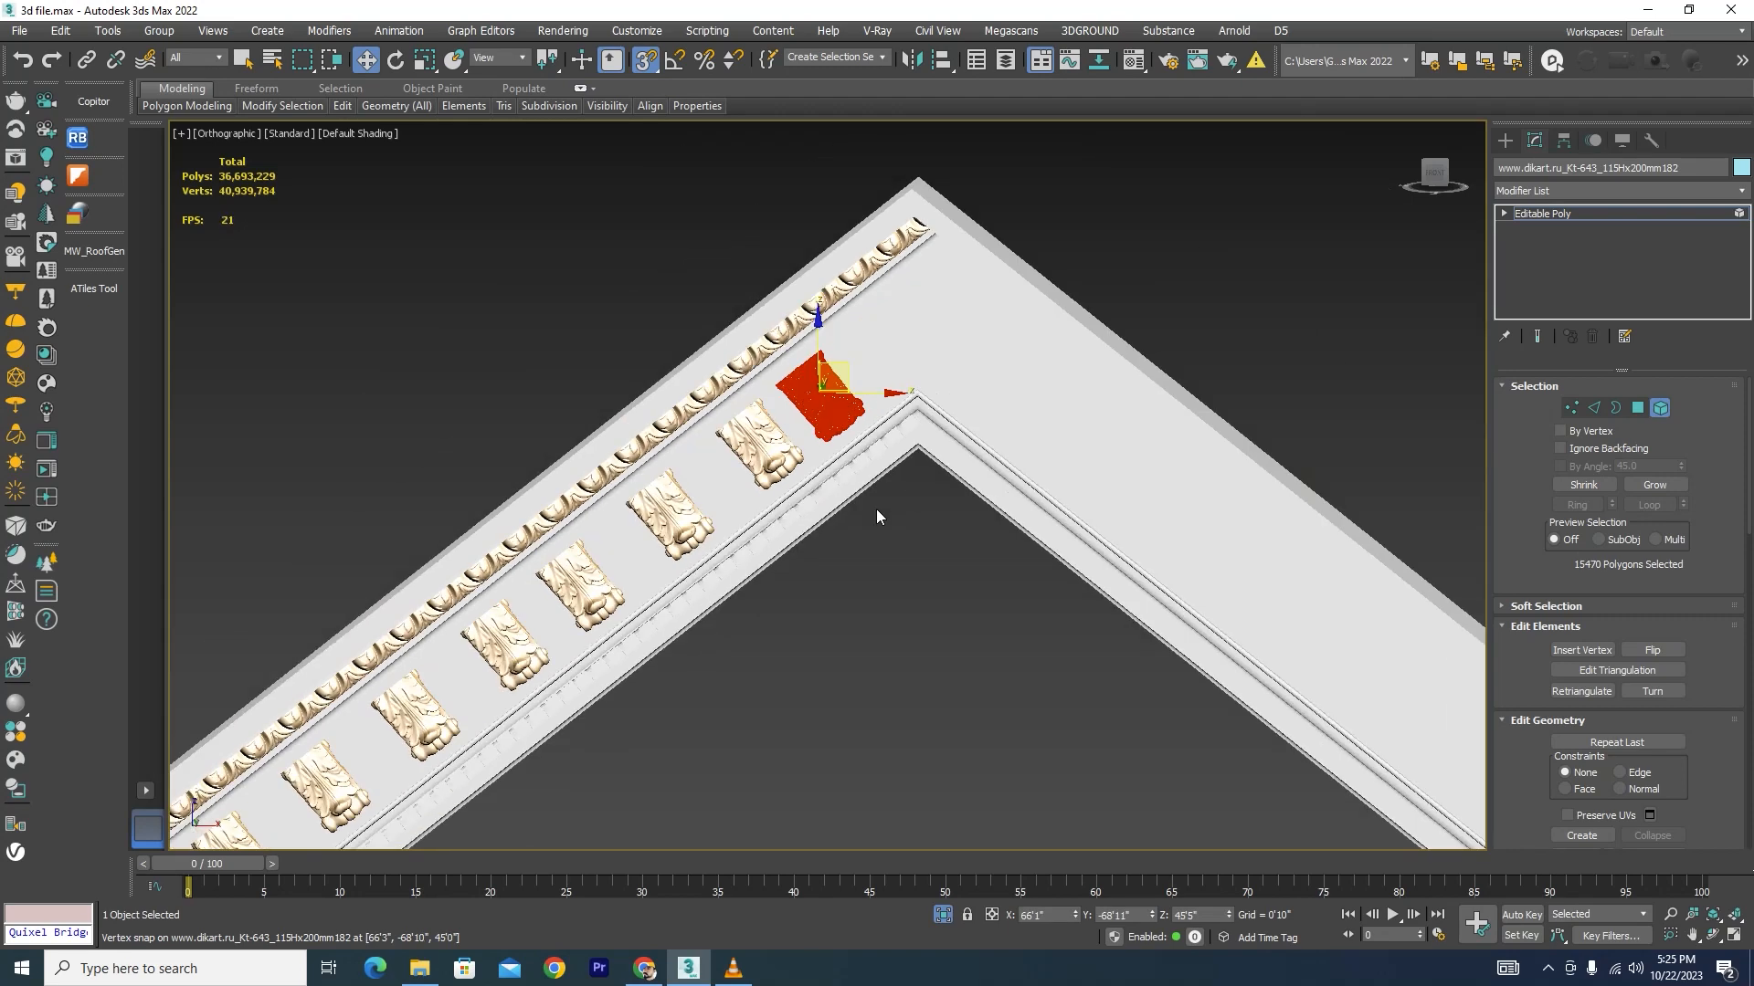
{"action": "scroll", "coordinate": [877, 493], "scroll_direction": "down", "scroll_amount": 3}
{"action": "middle_click_drag", "start_coordinate": [891, 485], "coordinate": [868, 458], "text": "alt"}
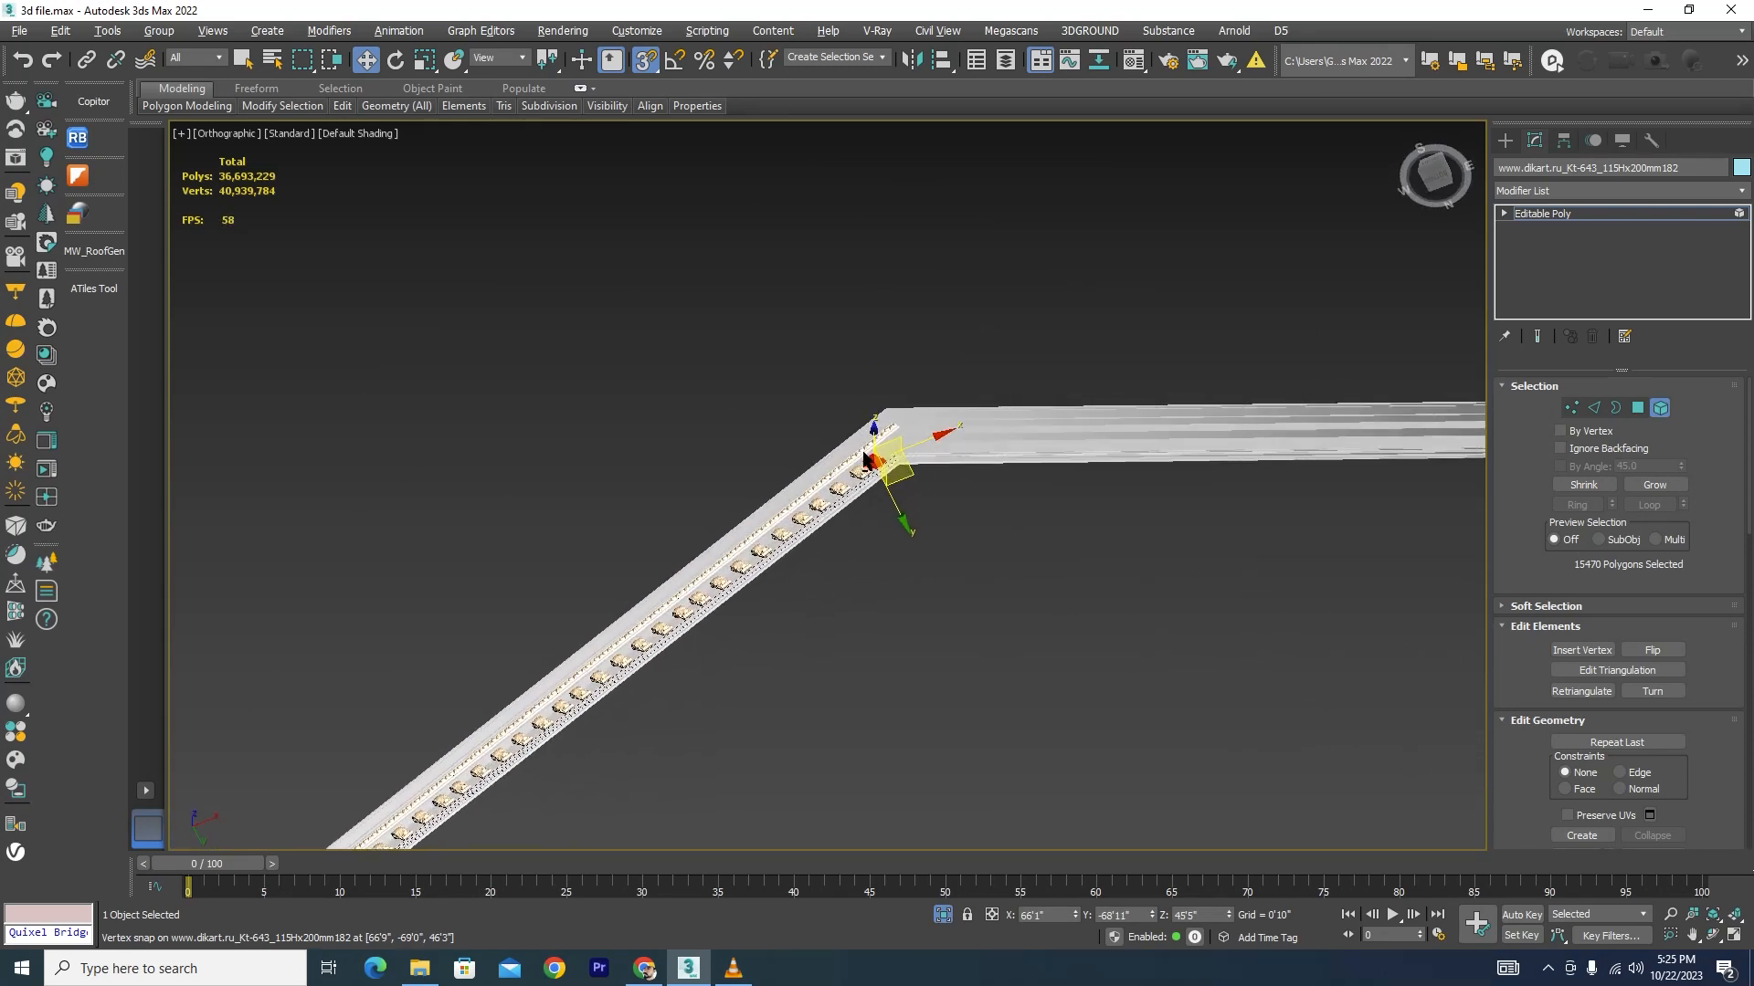
{"action": "scroll", "coordinate": [928, 411], "scroll_direction": "up", "scroll_amount": 5}
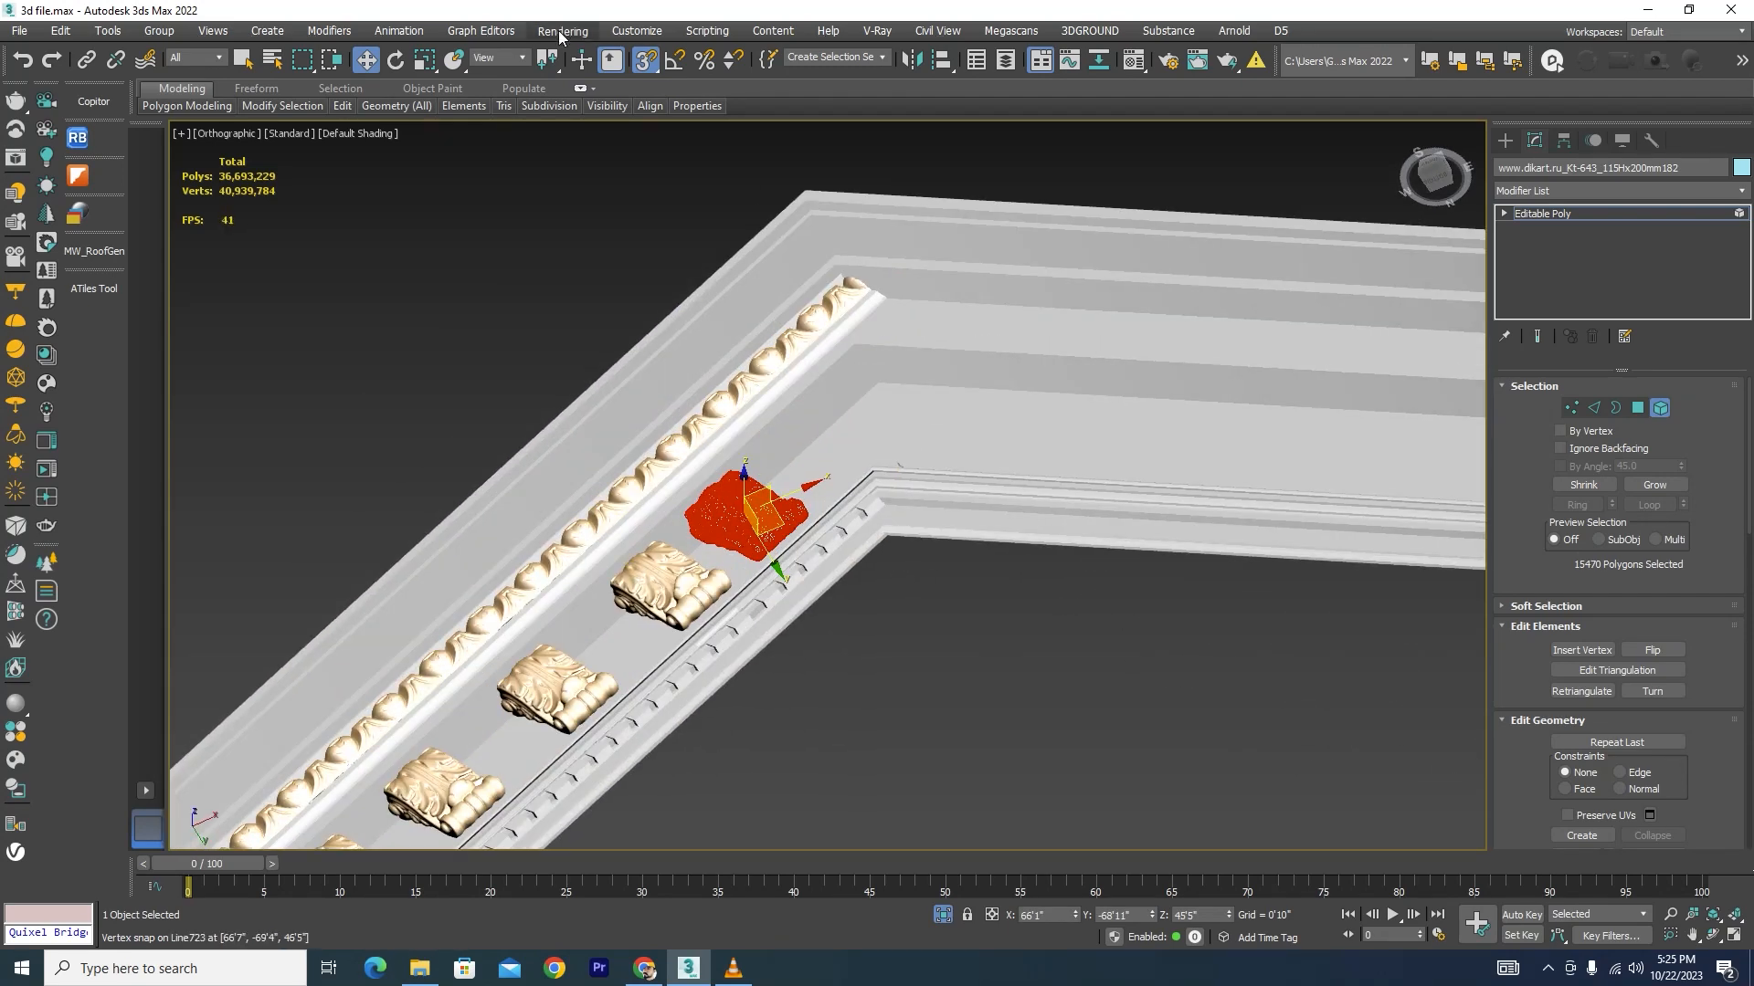
{"action": "left_click", "coordinate": [498, 58]}
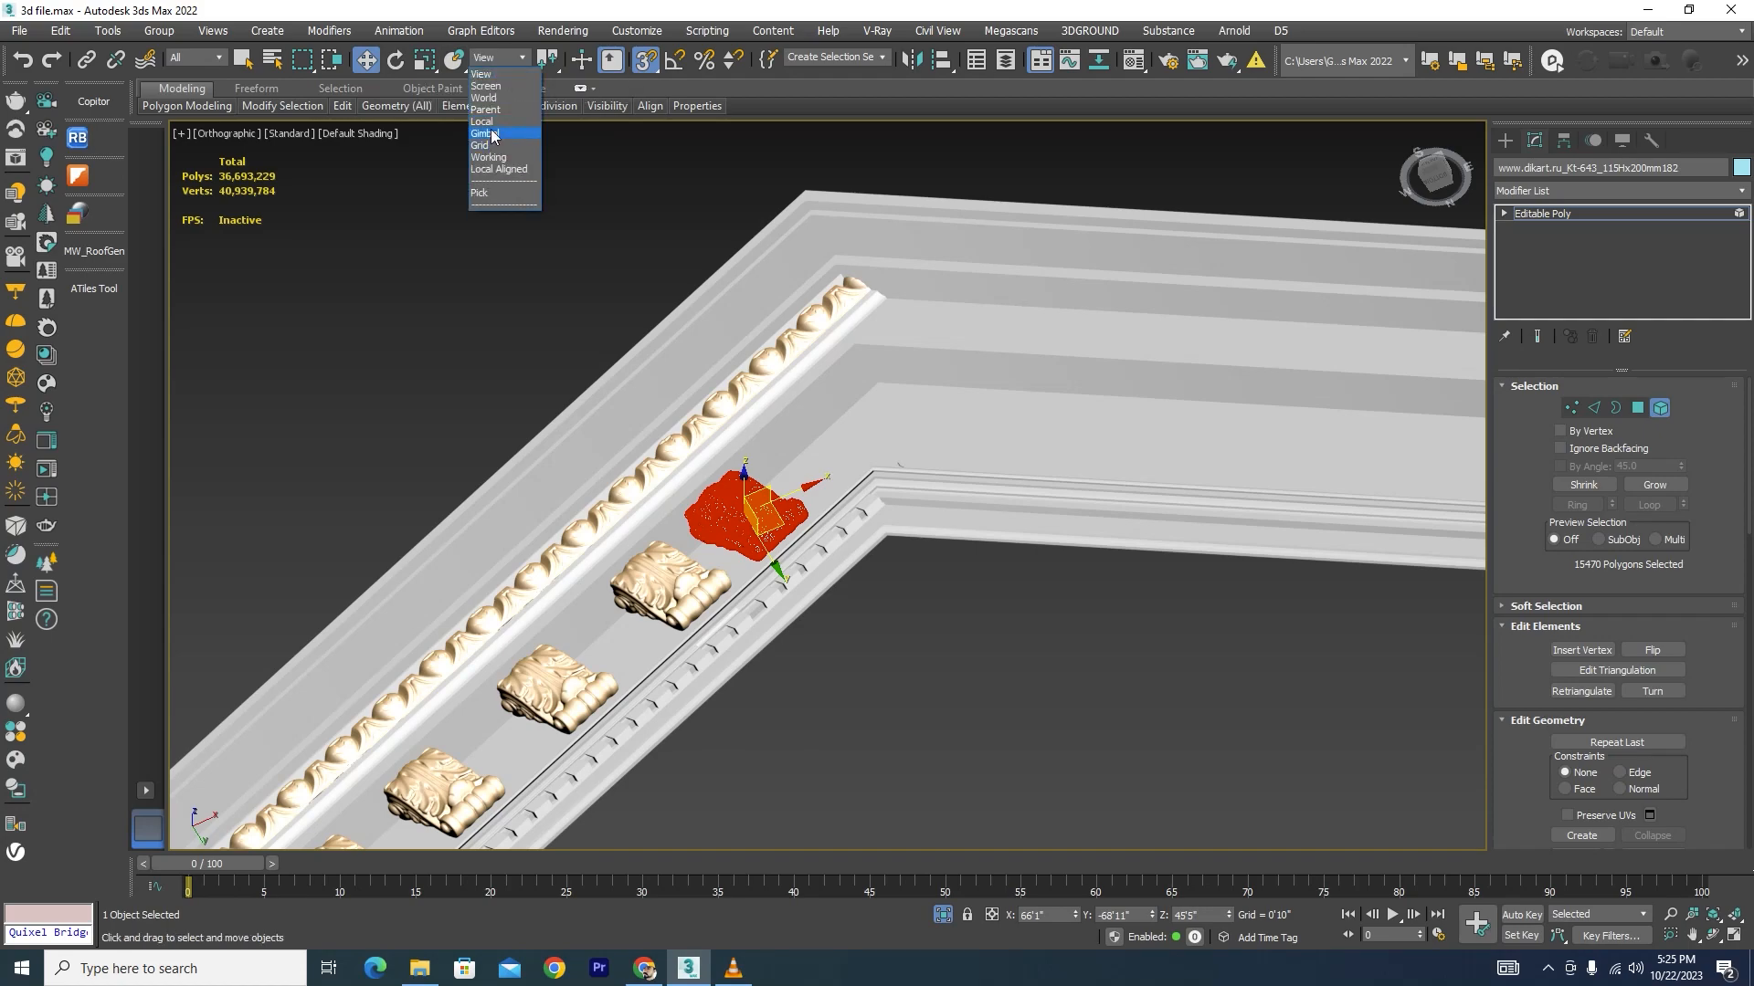
{"action": "left_click", "coordinate": [489, 123]}
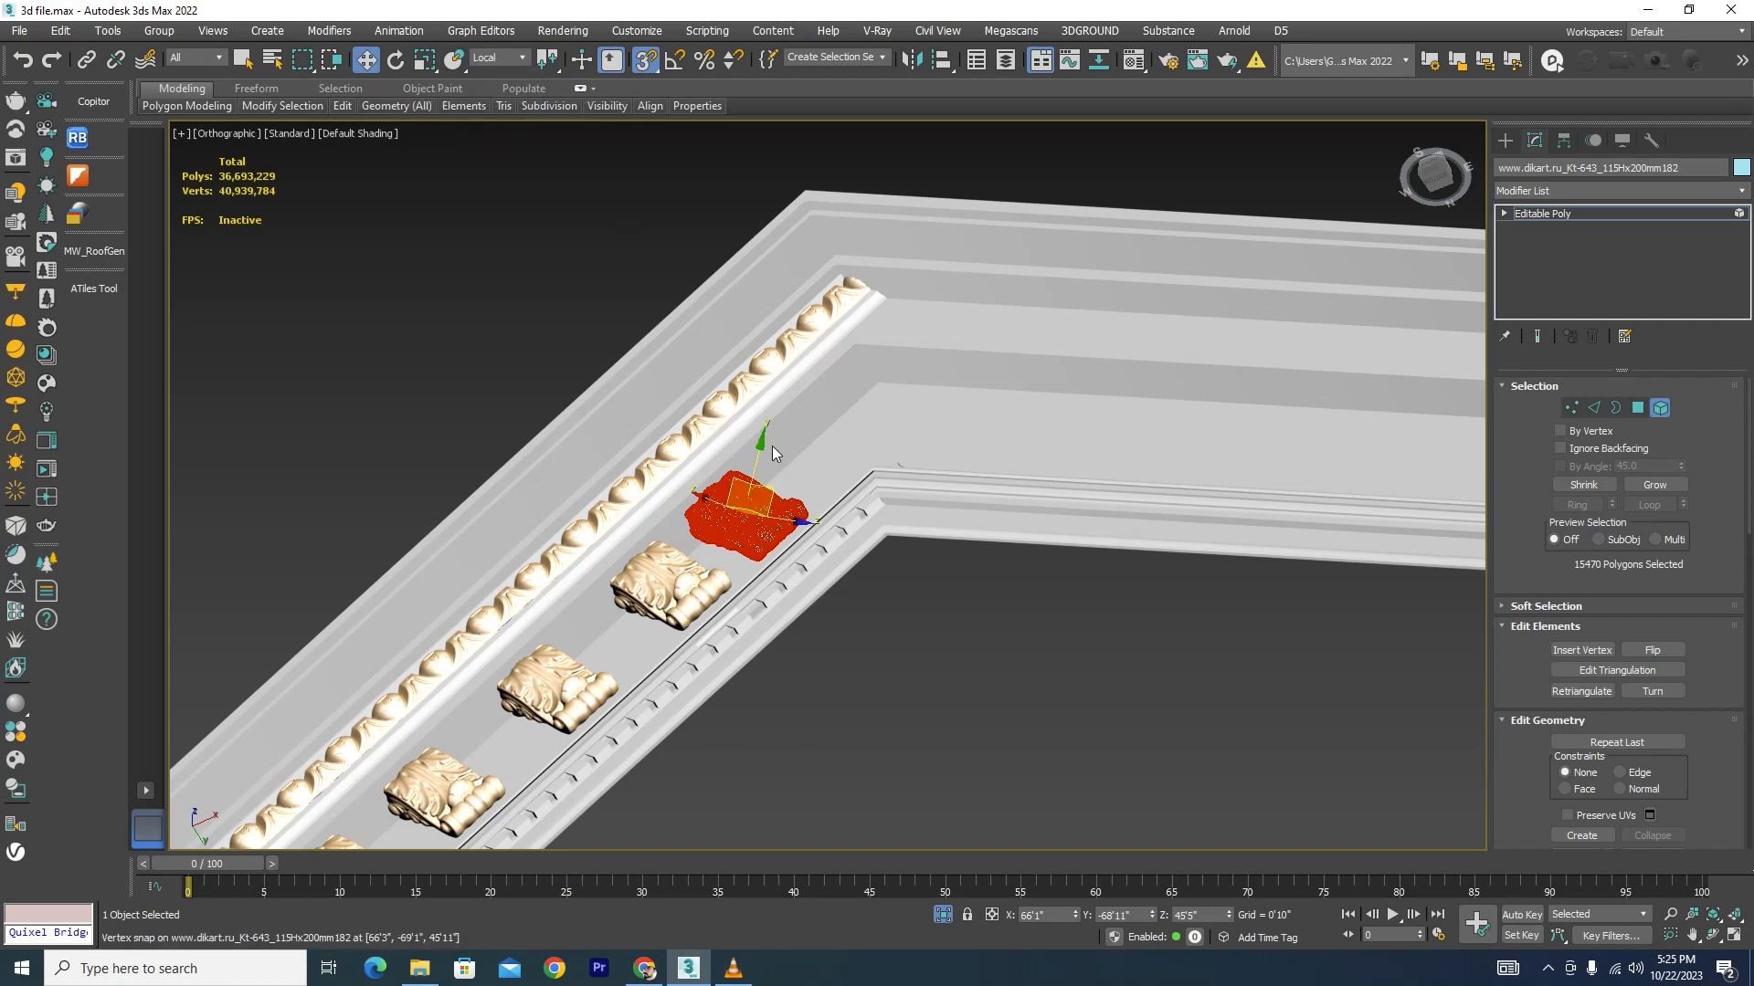
{"action": "middle_click_drag", "start_coordinate": [820, 496], "coordinate": [855, 559], "text": "alt"}
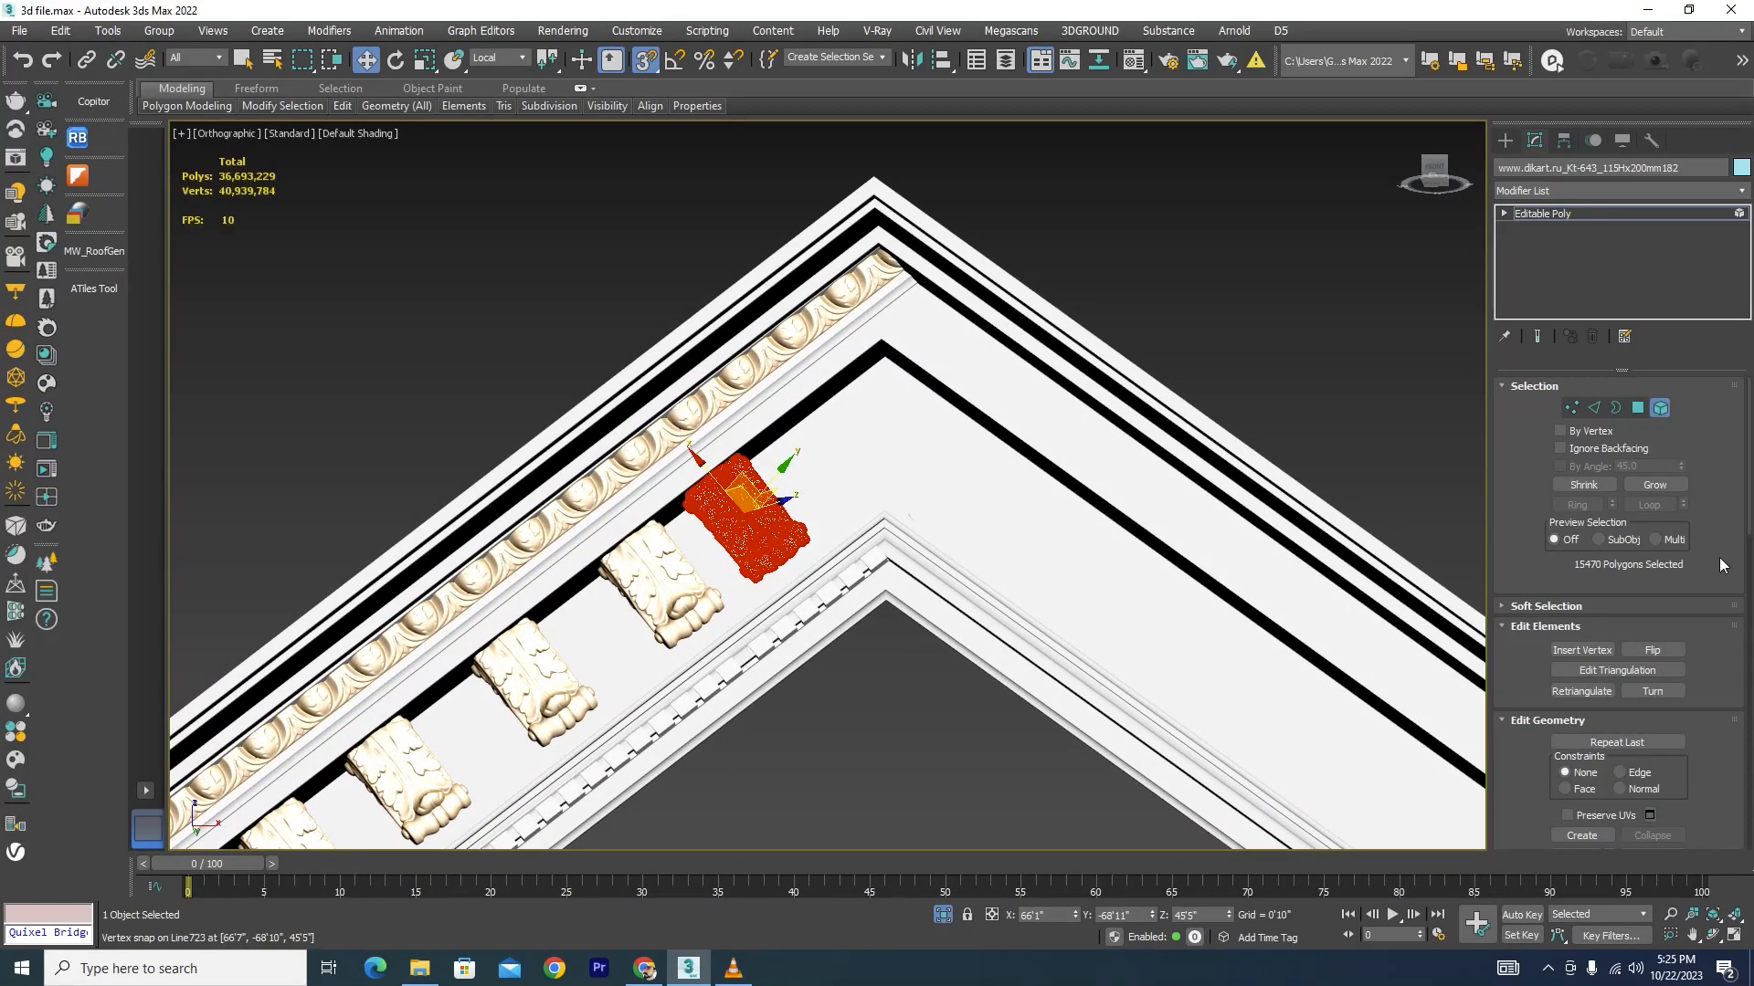
{"action": "scroll", "coordinate": [1699, 594], "scroll_direction": "down", "scroll_amount": 5}
{"action": "left_click", "coordinate": [1653, 637]}
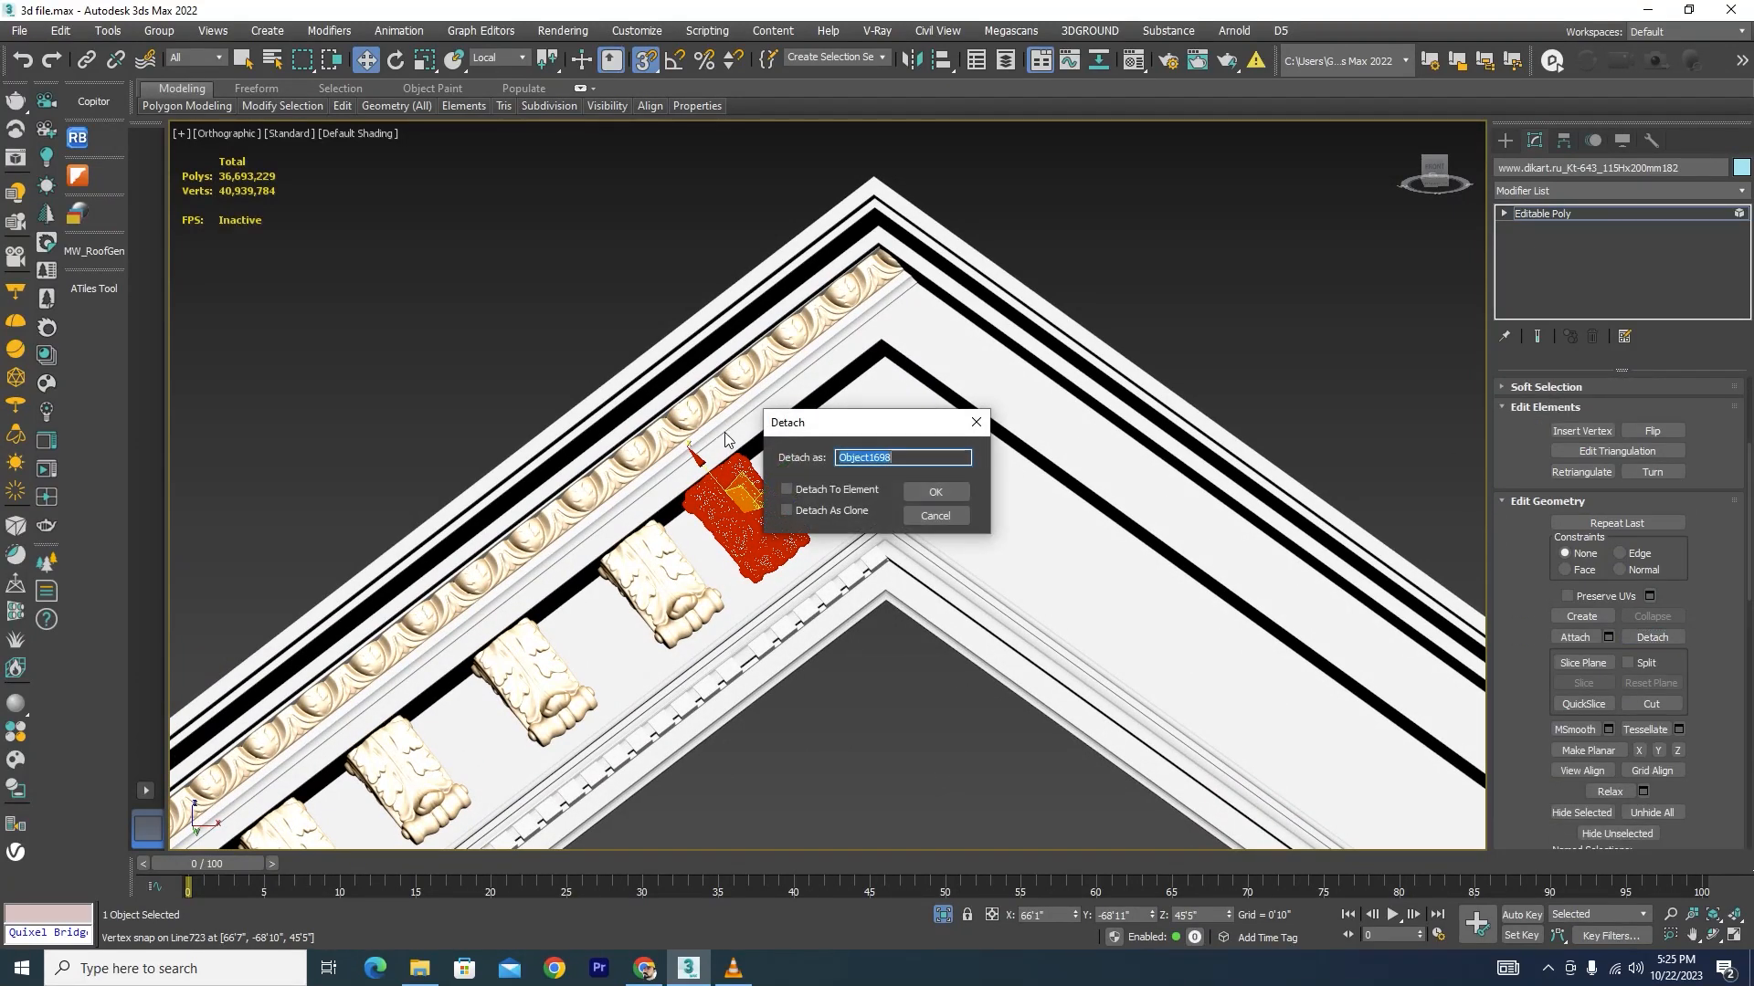
{"action": "left_click", "coordinate": [950, 493]}
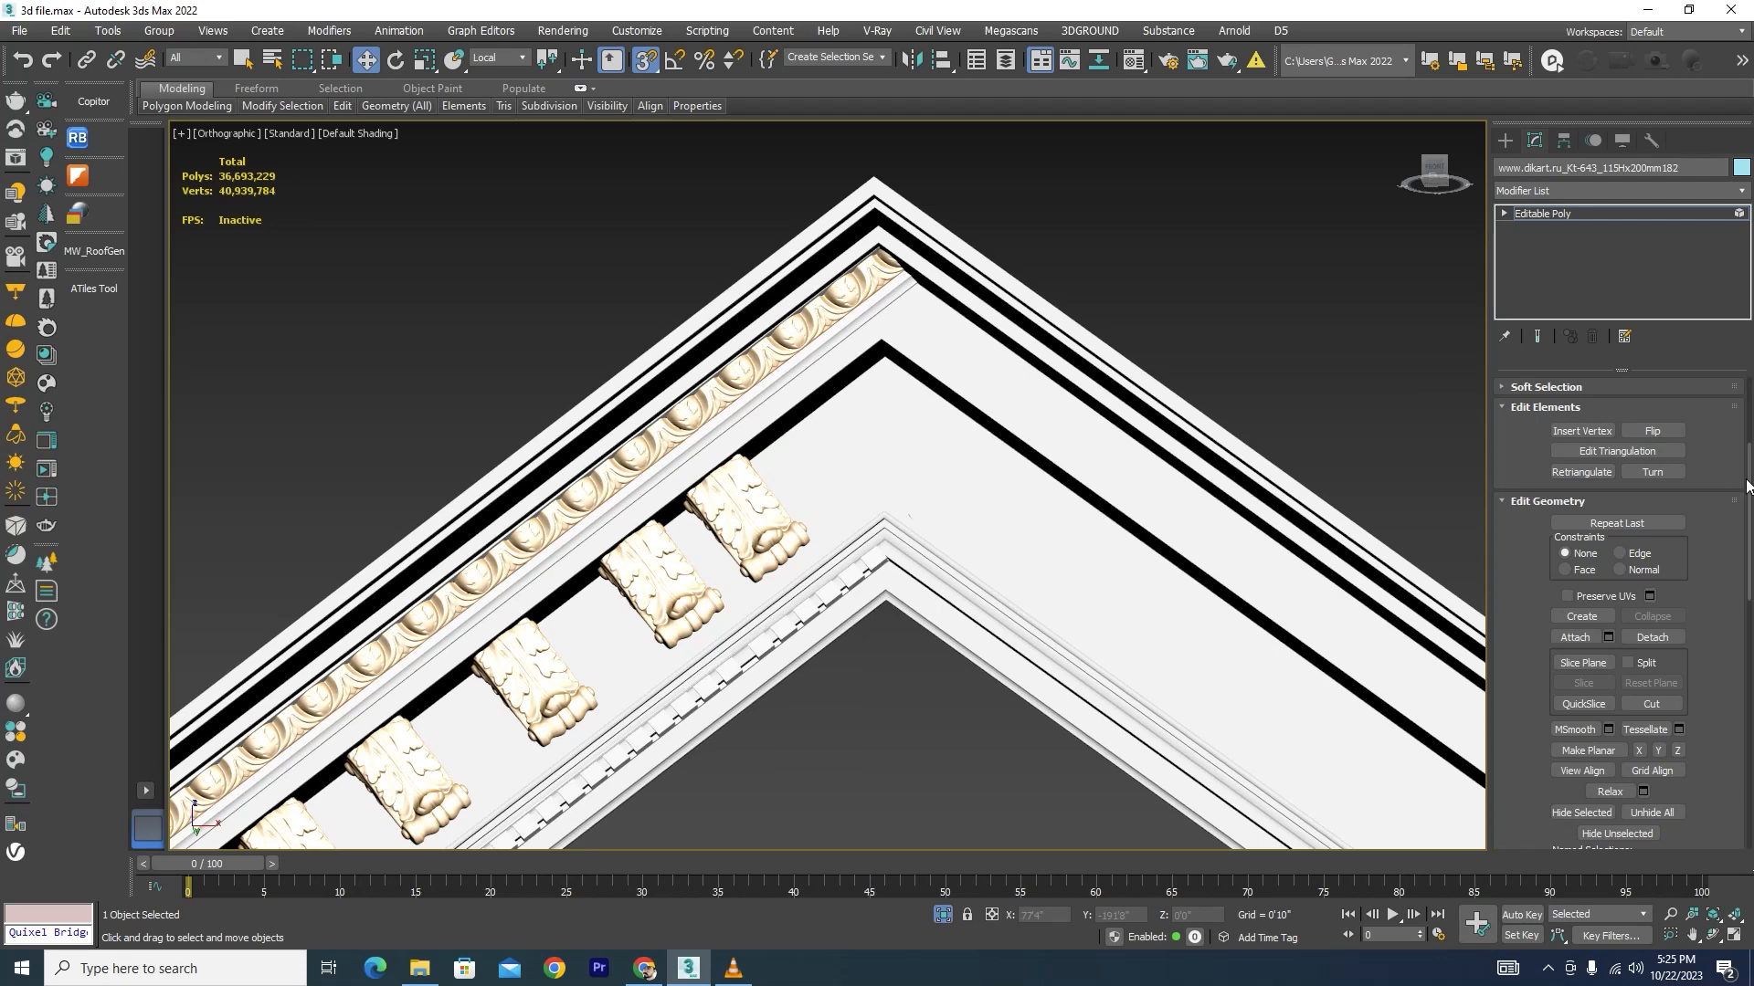
Step: Center the detached bracket's pivot on it and move it along the left gable edge toward the apex to even out the bracket spacing
{"action": "scroll", "coordinate": [1697, 389], "scroll_direction": "up", "scroll_amount": 5}
{"action": "left_click", "coordinate": [1660, 408]}
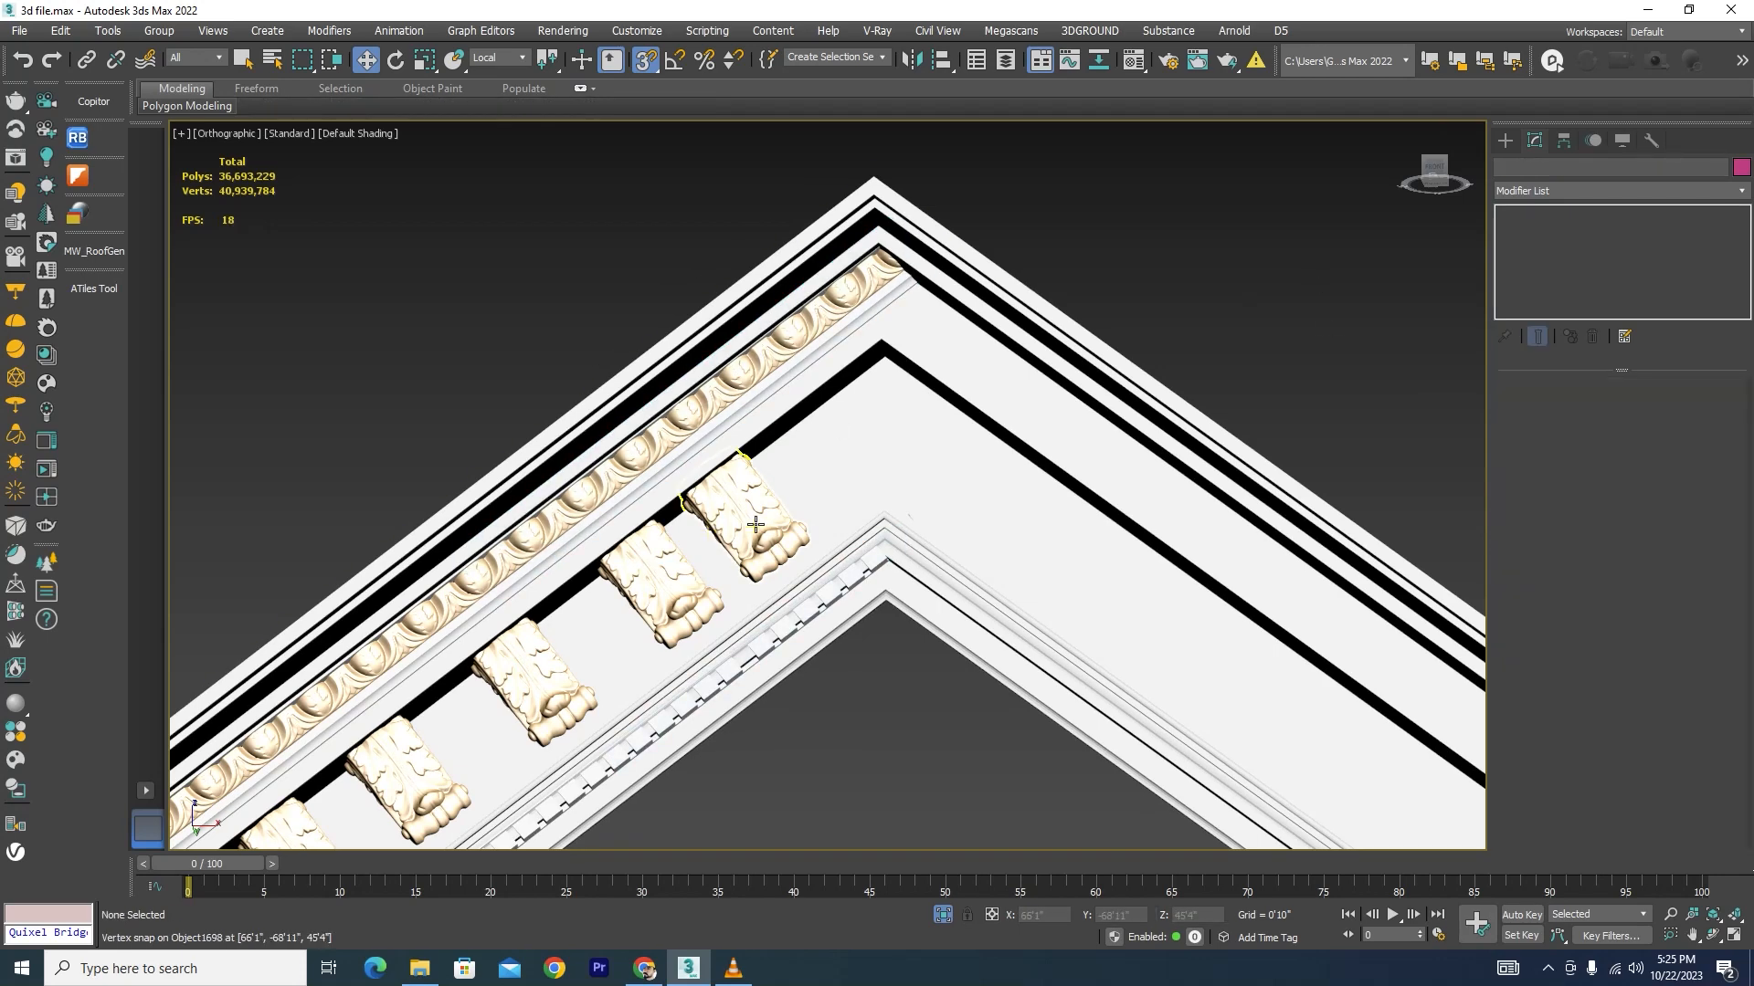
{"action": "left_click", "coordinate": [745, 512]}
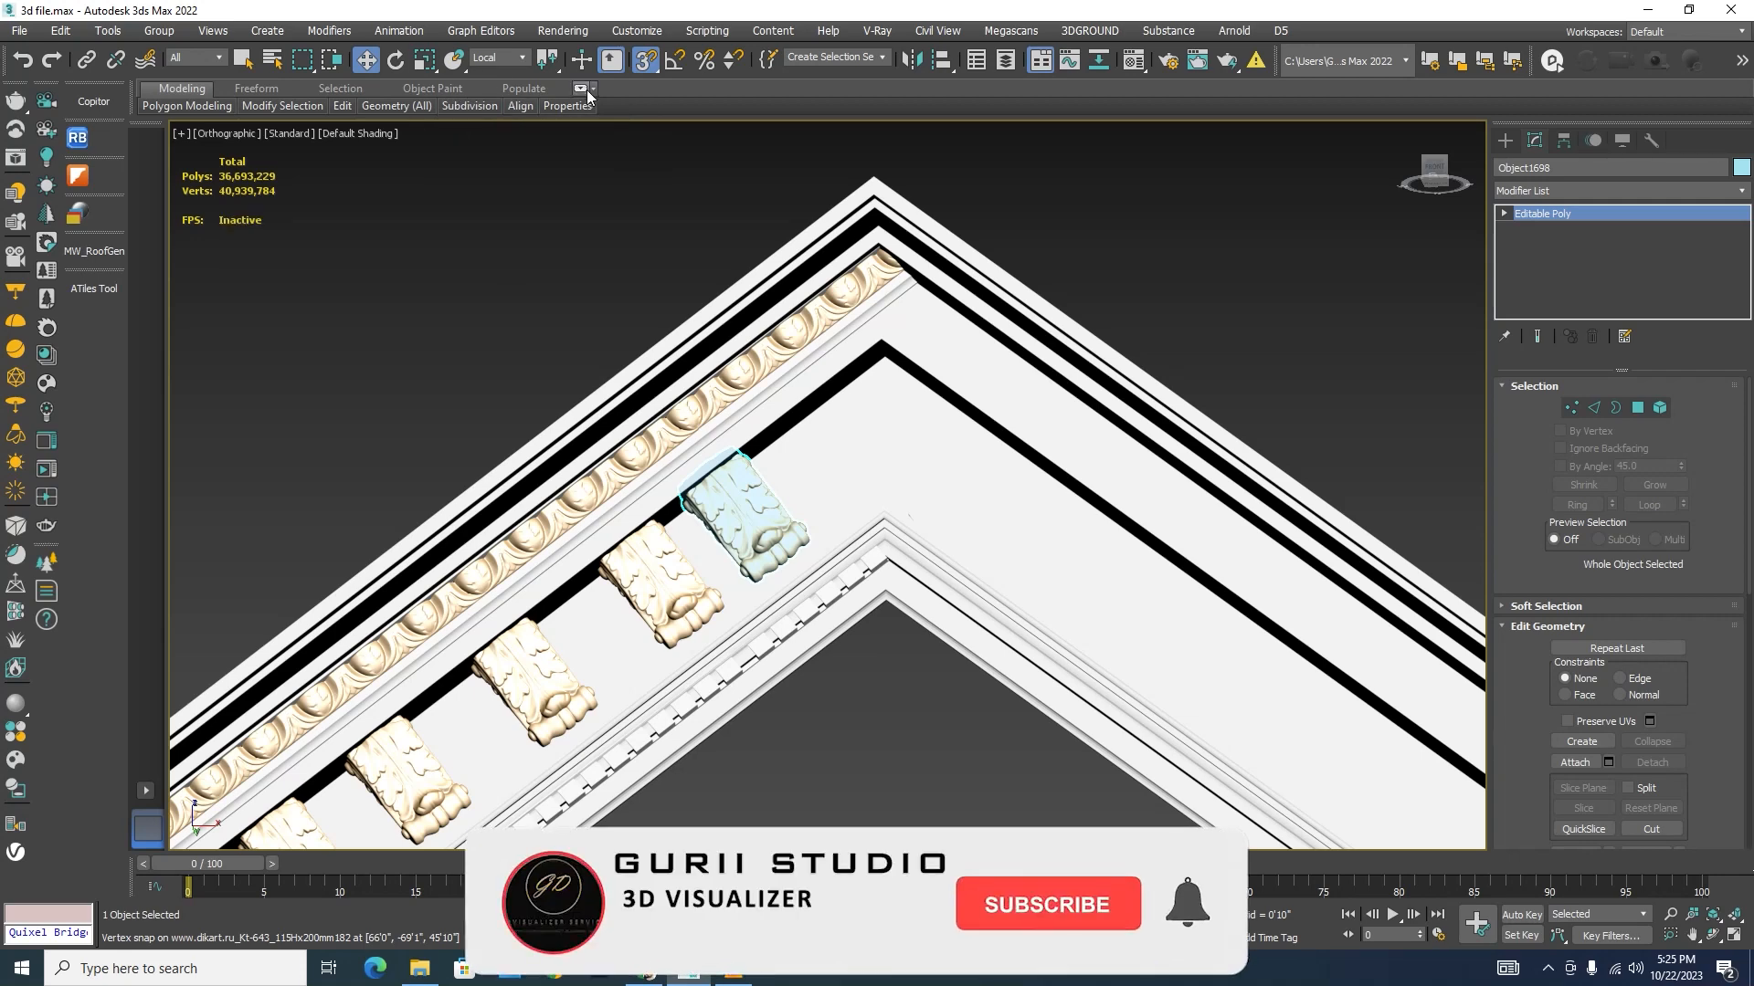
{"action": "left_click", "coordinate": [1563, 140]}
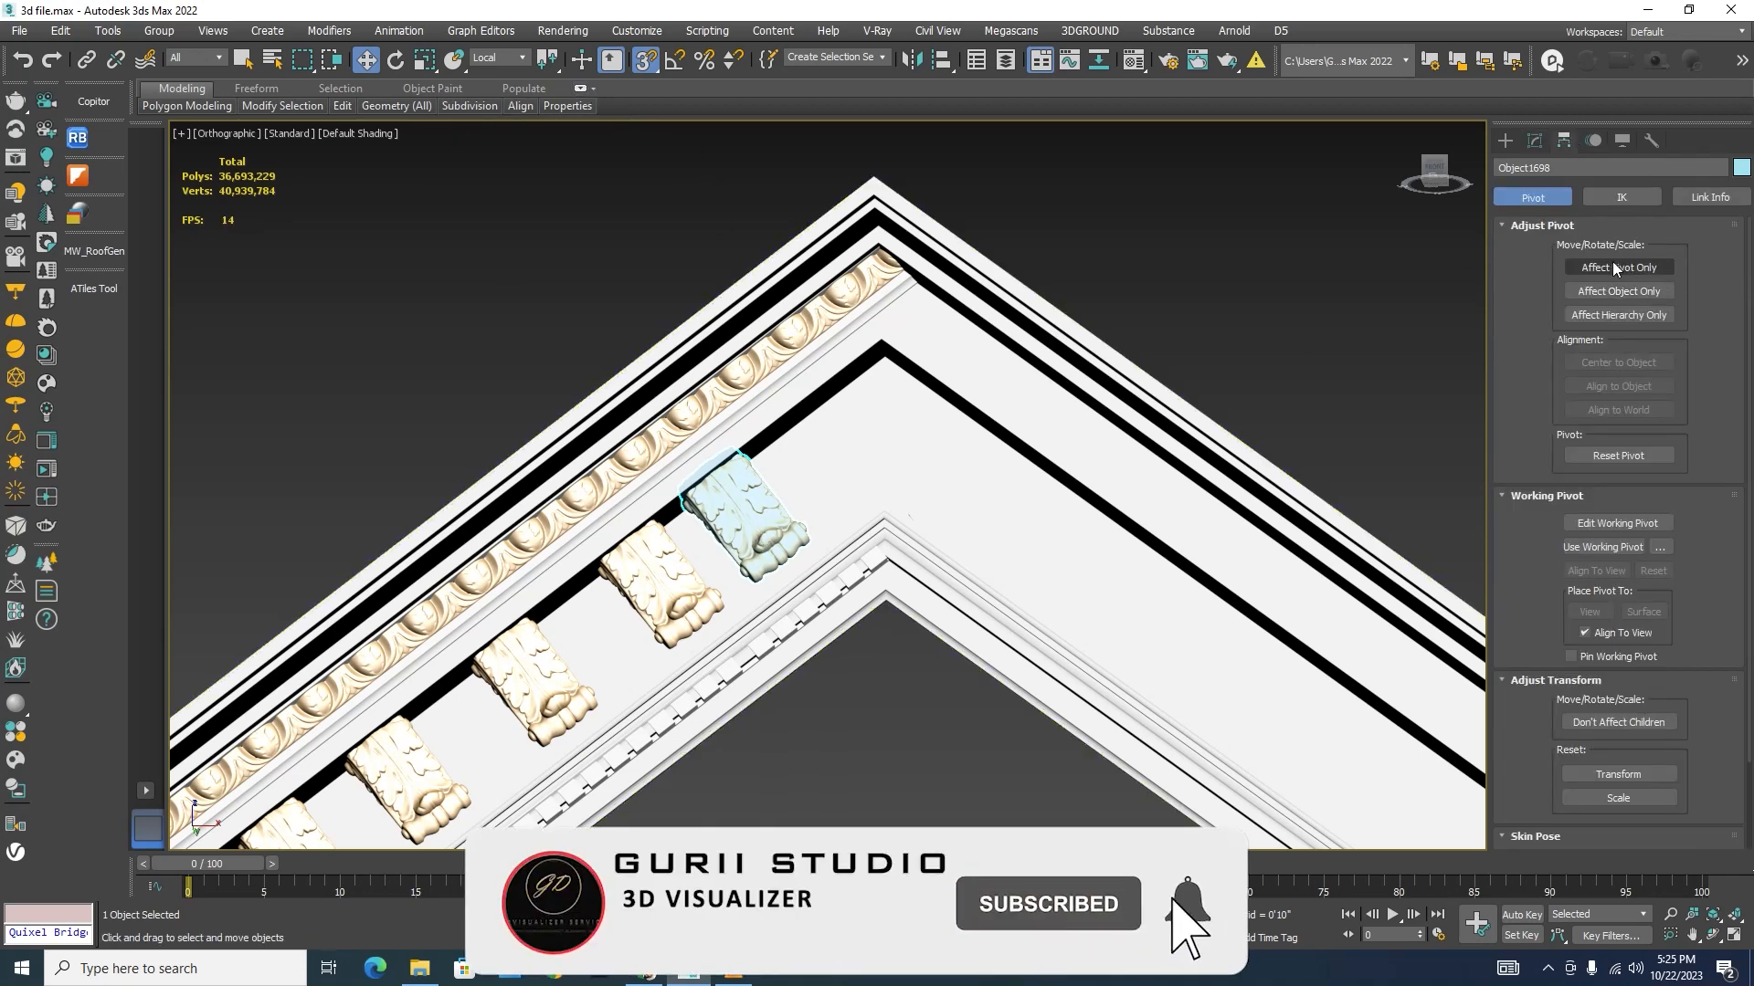
{"action": "left_click", "coordinate": [1615, 264]}
{"action": "left_click", "coordinate": [1618, 267]}
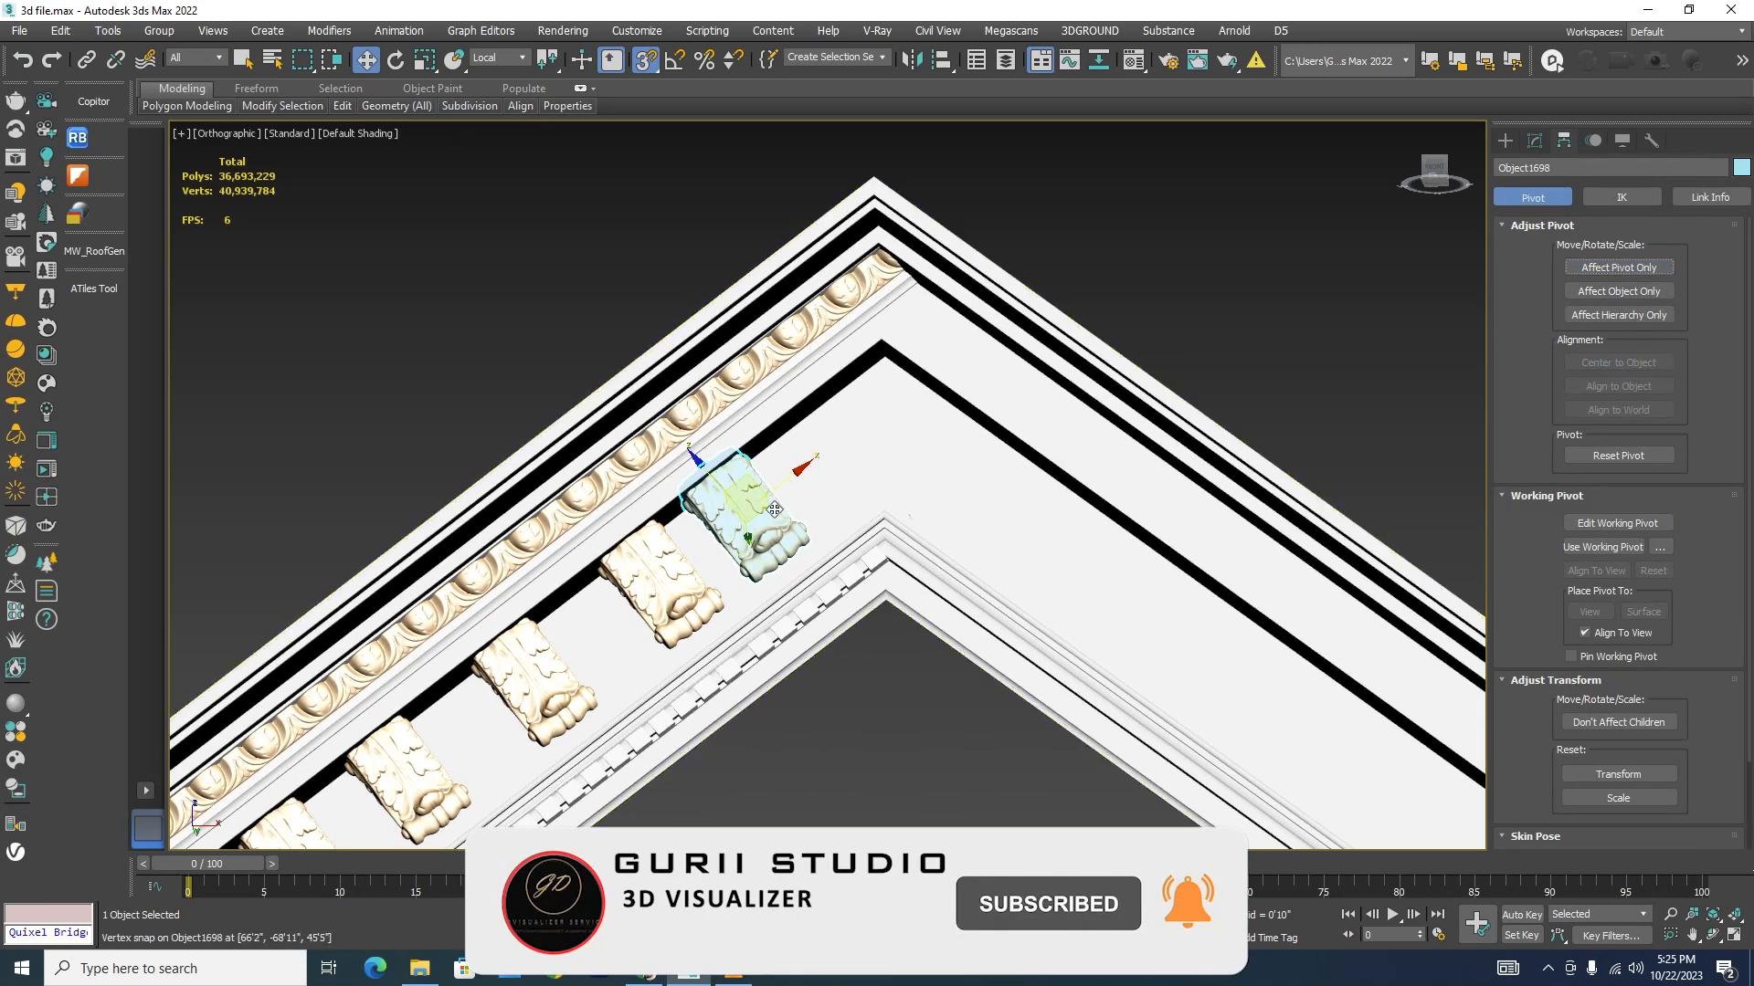
{"action": "scroll", "coordinate": [771, 488], "scroll_direction": "up", "scroll_amount": 4}
{"action": "left_click_drag", "start_coordinate": [772, 489], "coordinate": [877, 443]}
{"action": "scroll", "coordinate": [920, 317], "scroll_direction": "down", "scroll_amount": 5}
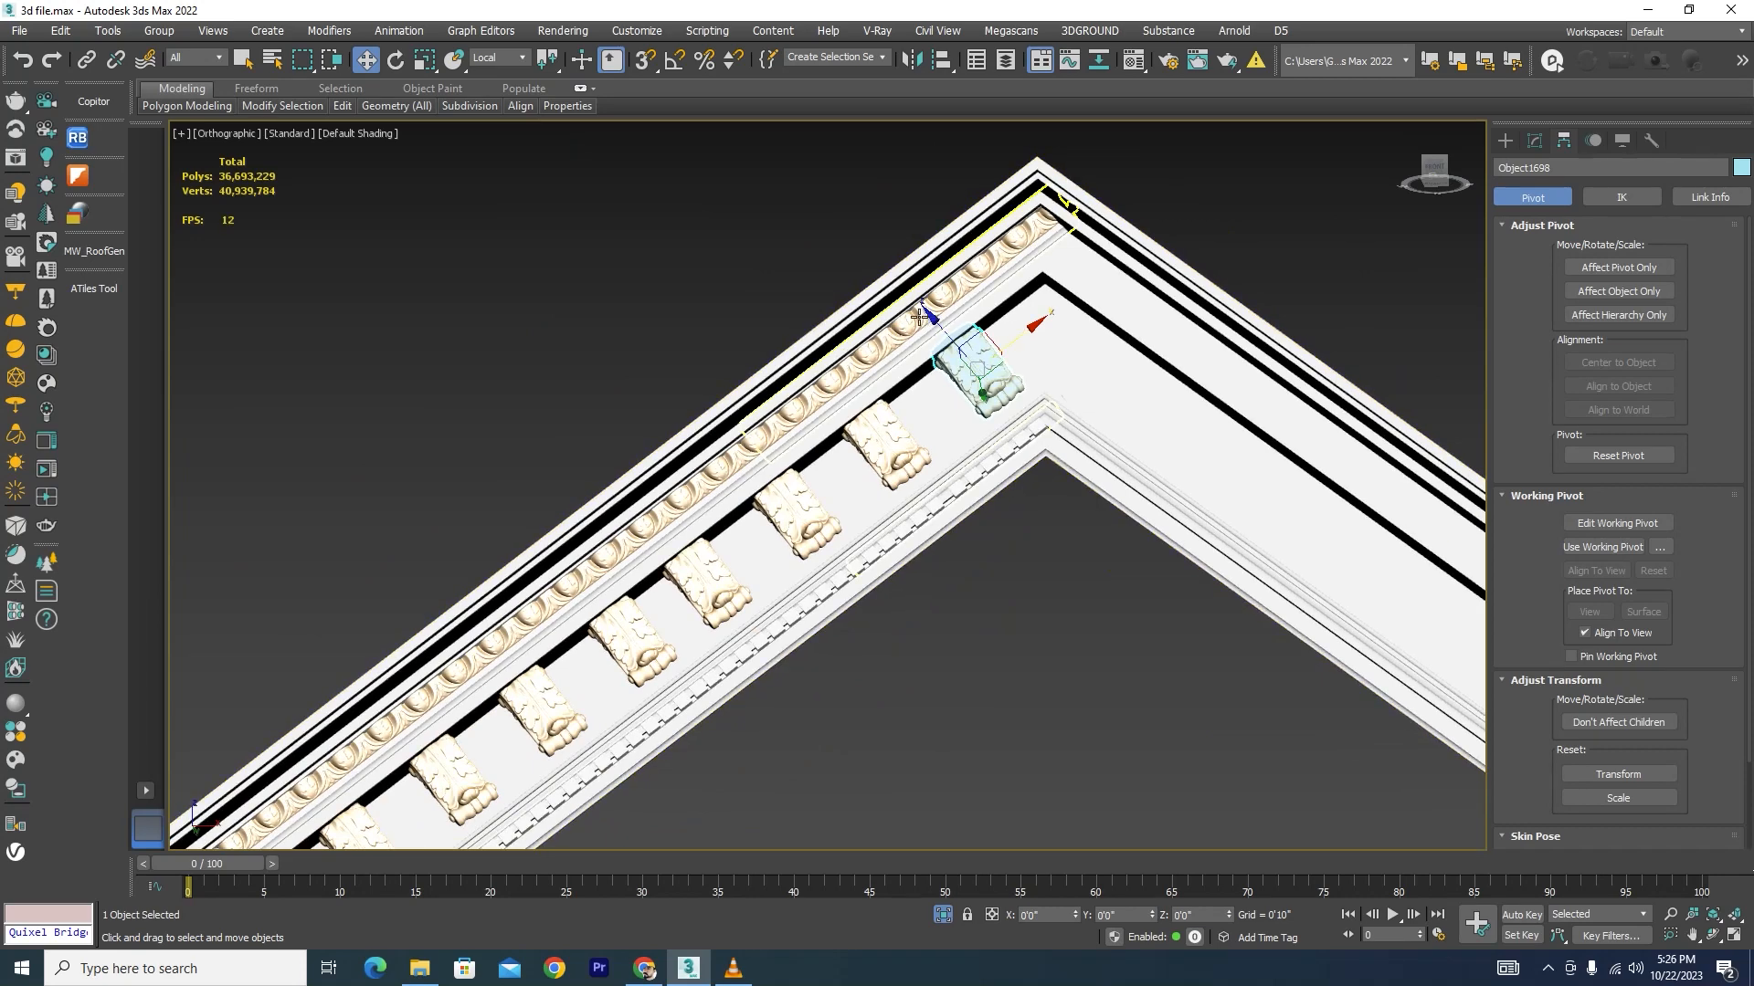
Step: Select the short apex section and the long left moulding together and center their pivots on the objects
{"action": "left_click", "coordinate": [896, 329]}
{"action": "scroll", "coordinate": [1148, 352], "scroll_direction": "down", "scroll_amount": 6}
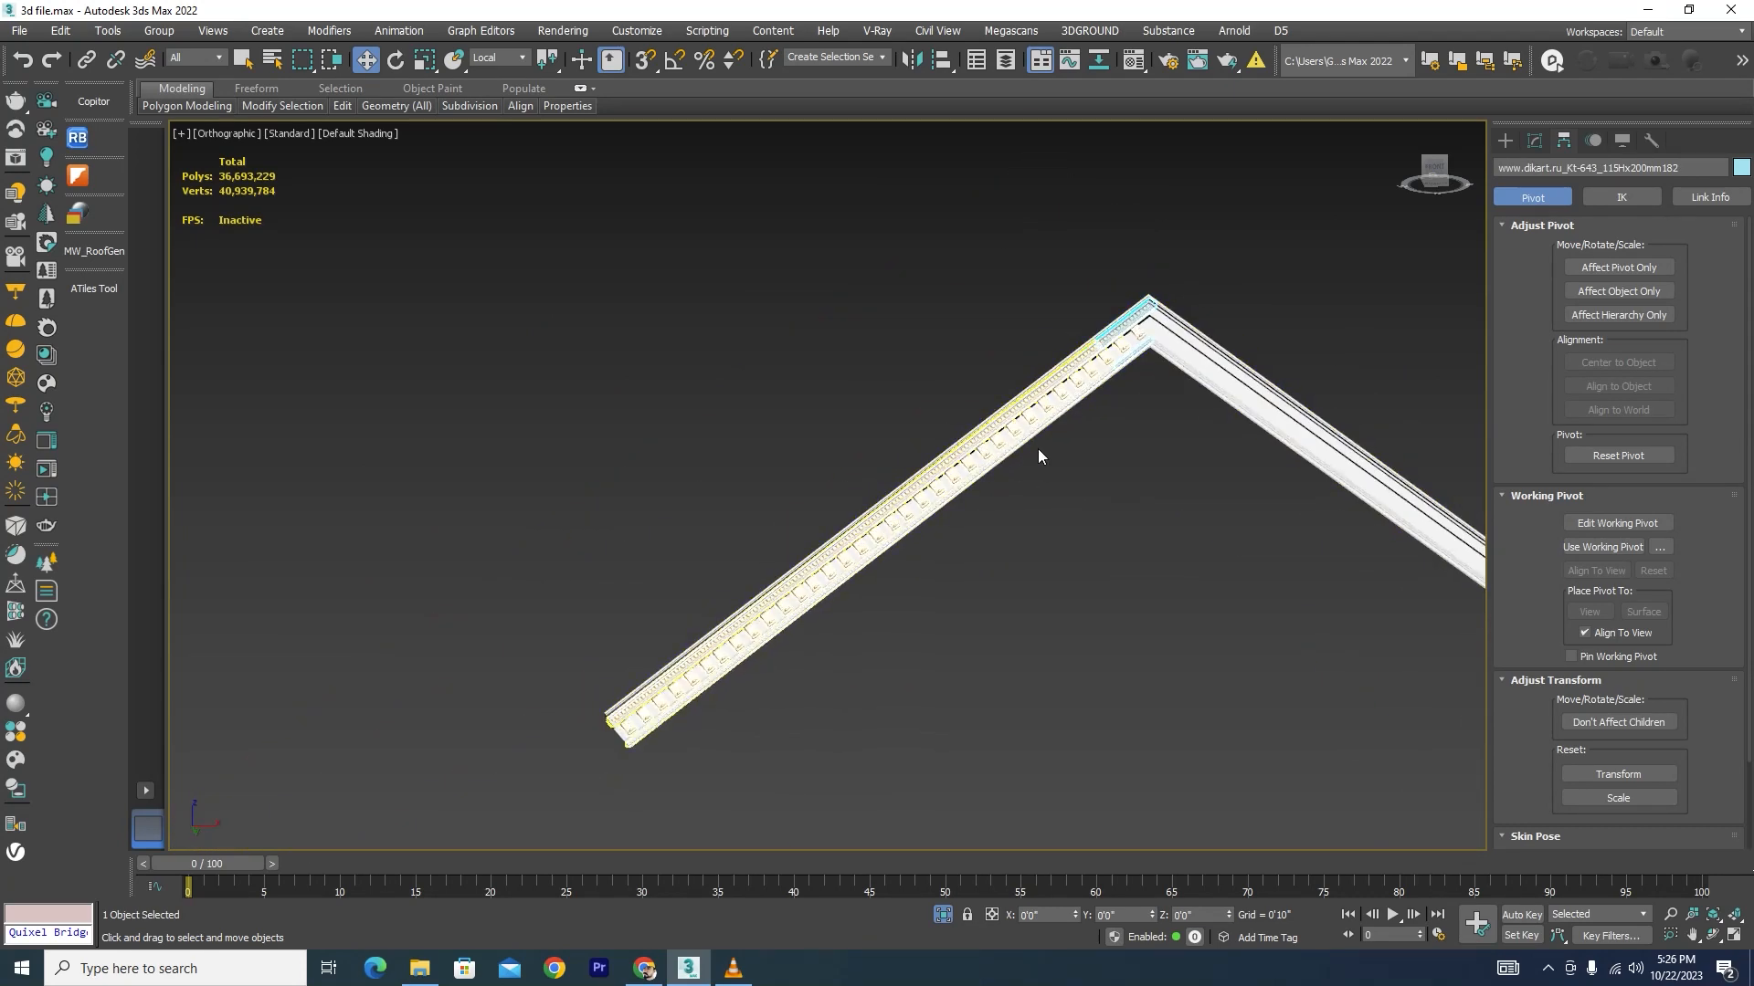
{"action": "scroll", "coordinate": [1039, 456], "scroll_direction": "up", "scroll_amount": 5}
{"action": "left_click", "coordinate": [1046, 344], "text": "ctrl"}
{"action": "scroll", "coordinate": [907, 515], "scroll_direction": "down", "scroll_amount": 6}
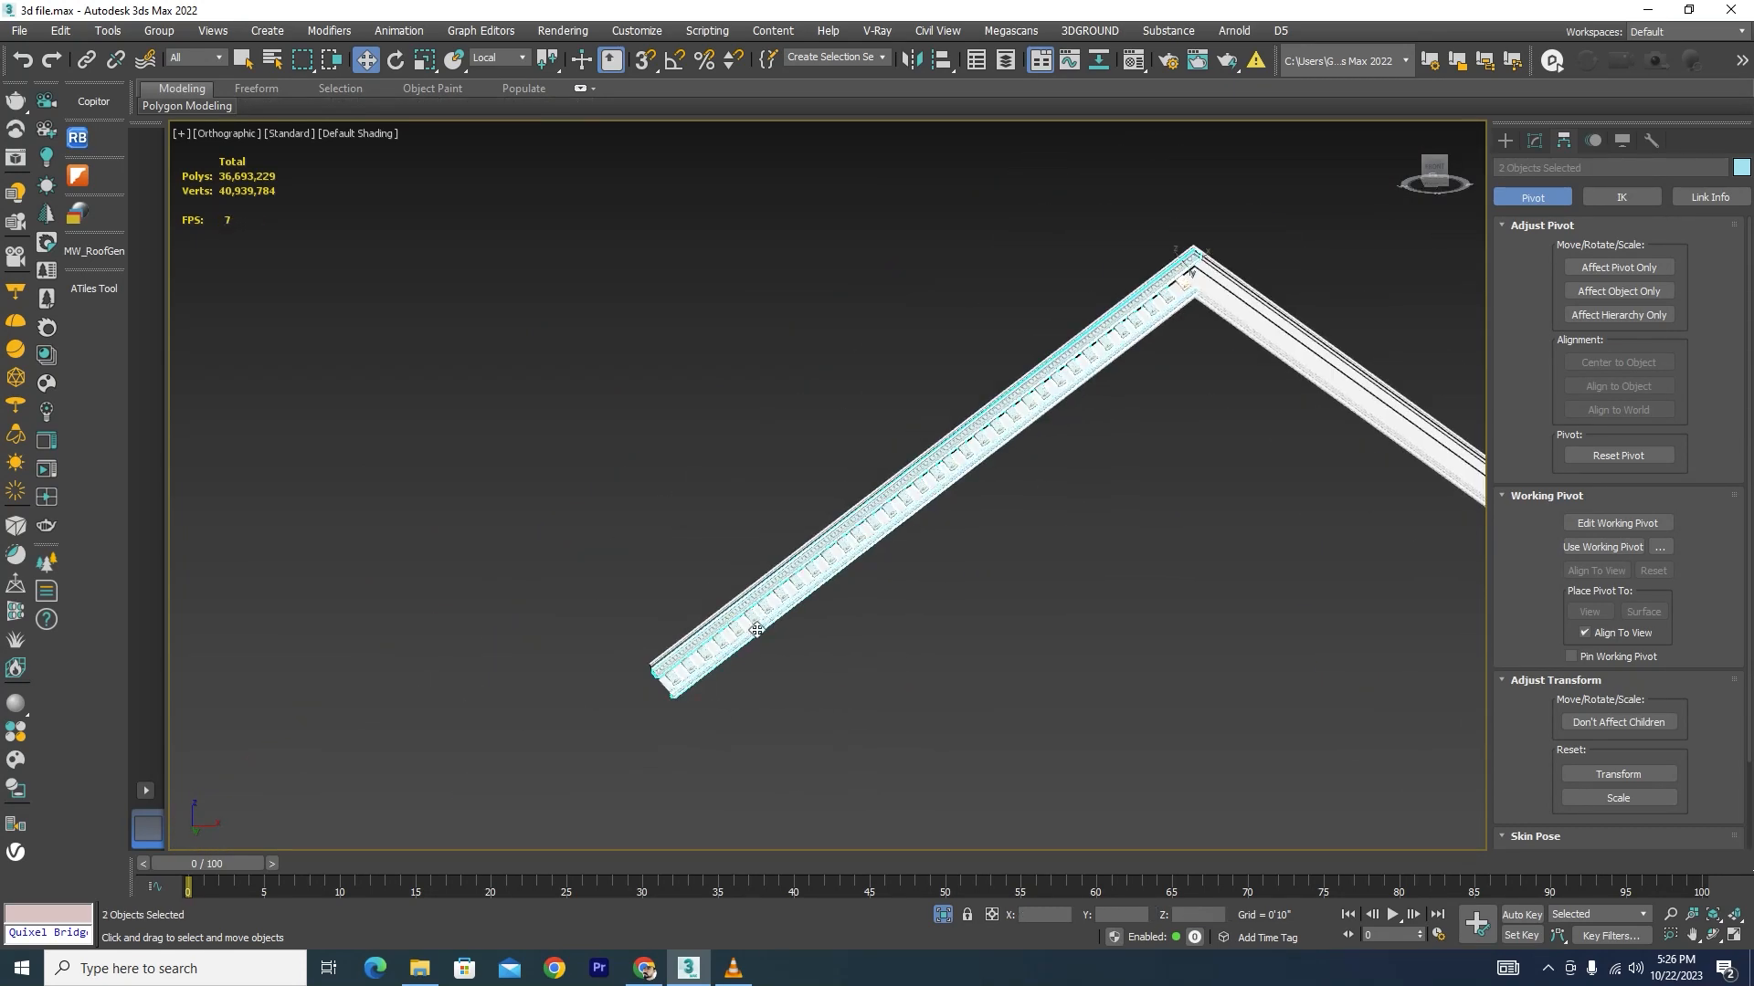
{"action": "scroll", "coordinate": [900, 518], "scroll_direction": "down", "scroll_amount": 3}
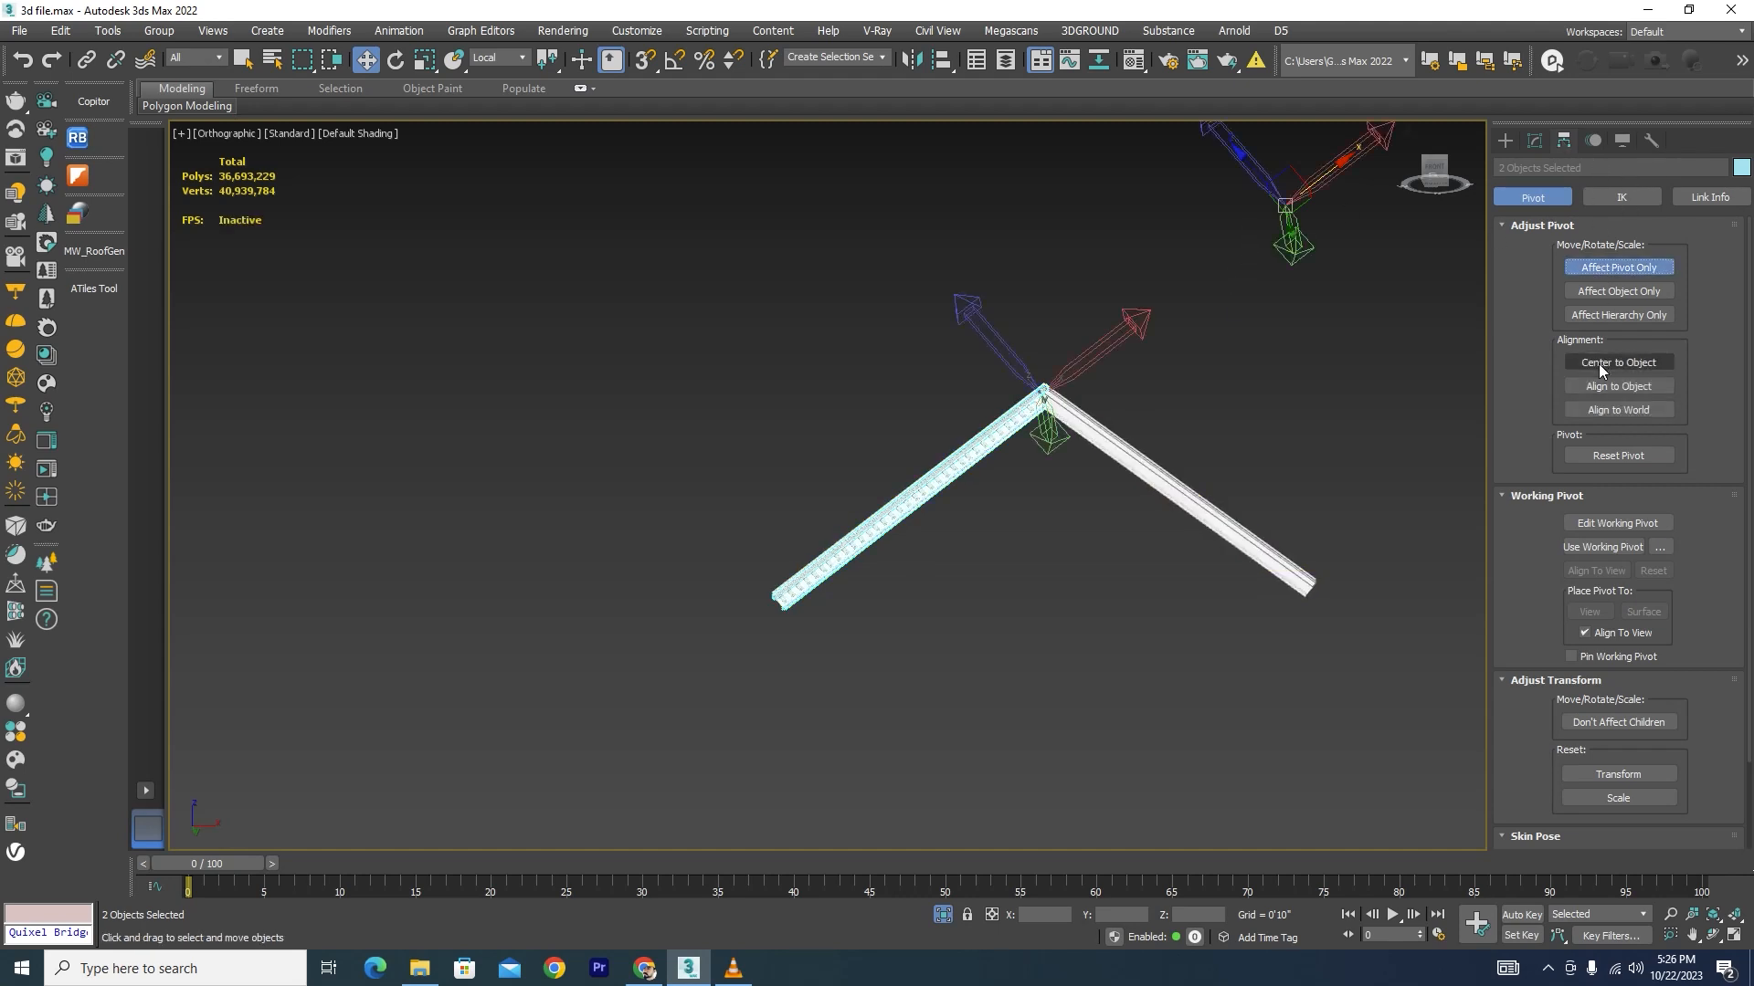
{"action": "left_click", "coordinate": [1599, 364]}
{"action": "left_click", "coordinate": [1603, 268]}
{"action": "left_click", "coordinate": [1017, 610]}
Step: Attach the short apex moulding section and the detached bracket to the long left moulding
{"action": "scroll", "coordinate": [822, 576], "scroll_direction": "up", "scroll_amount": 8}
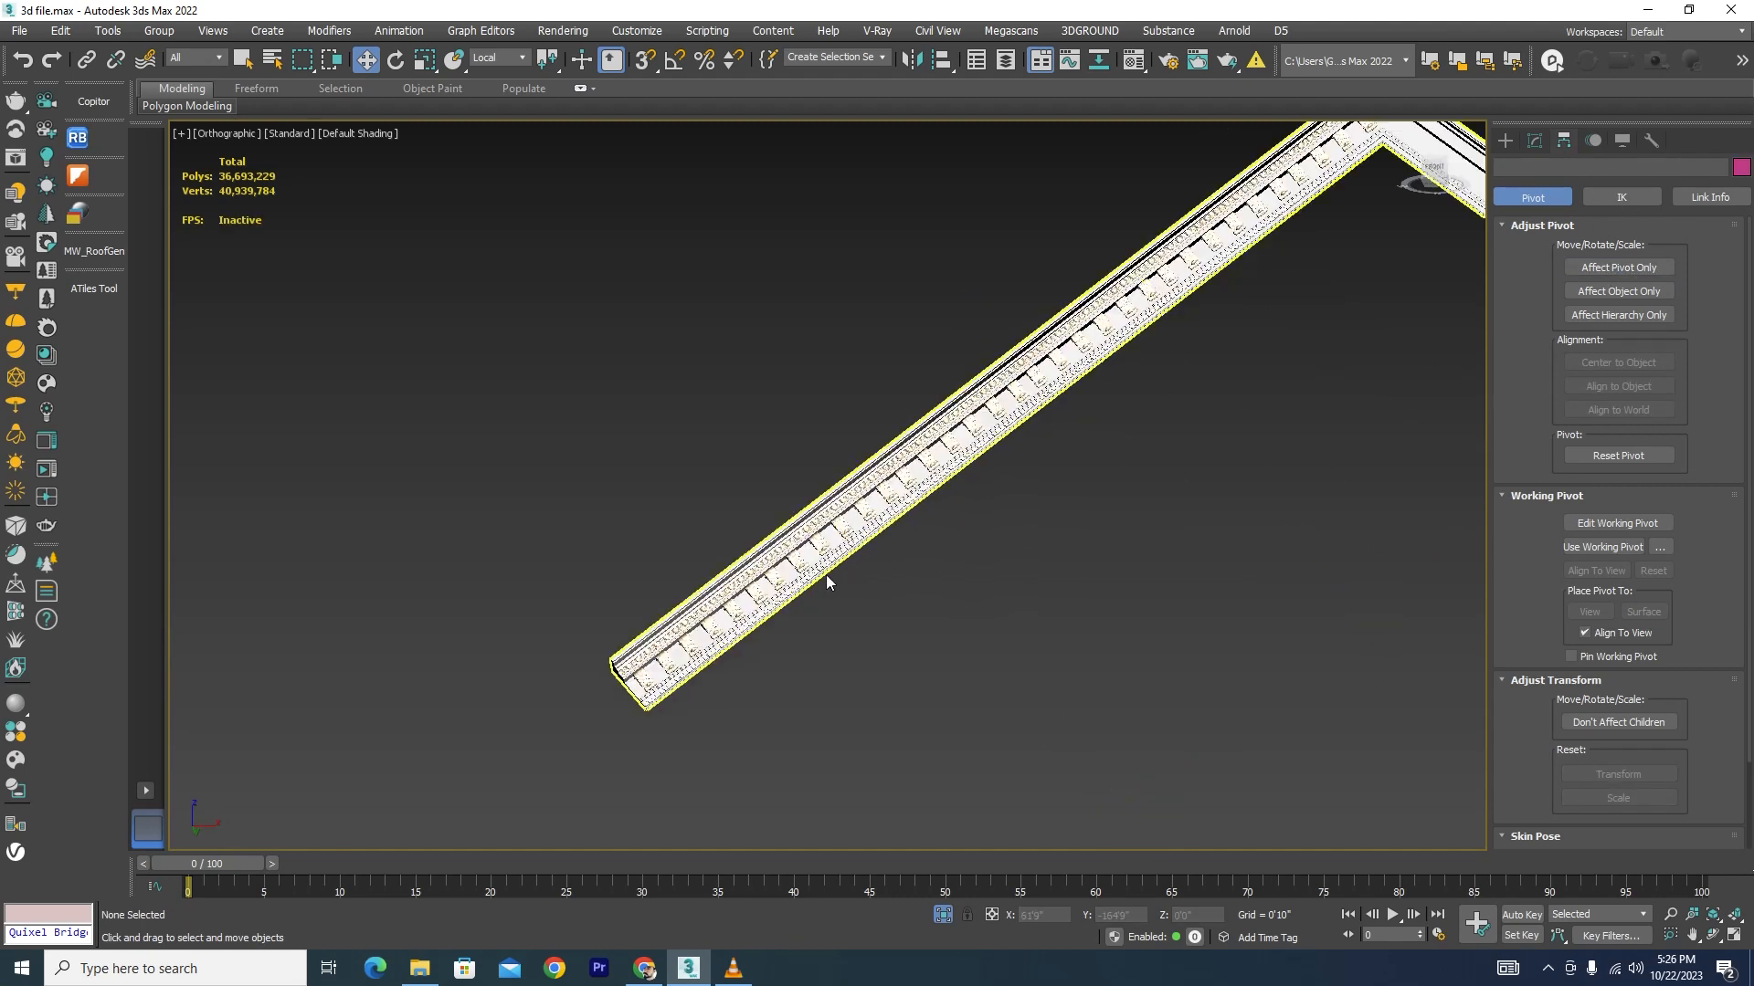
{"action": "left_click", "coordinate": [814, 513]}
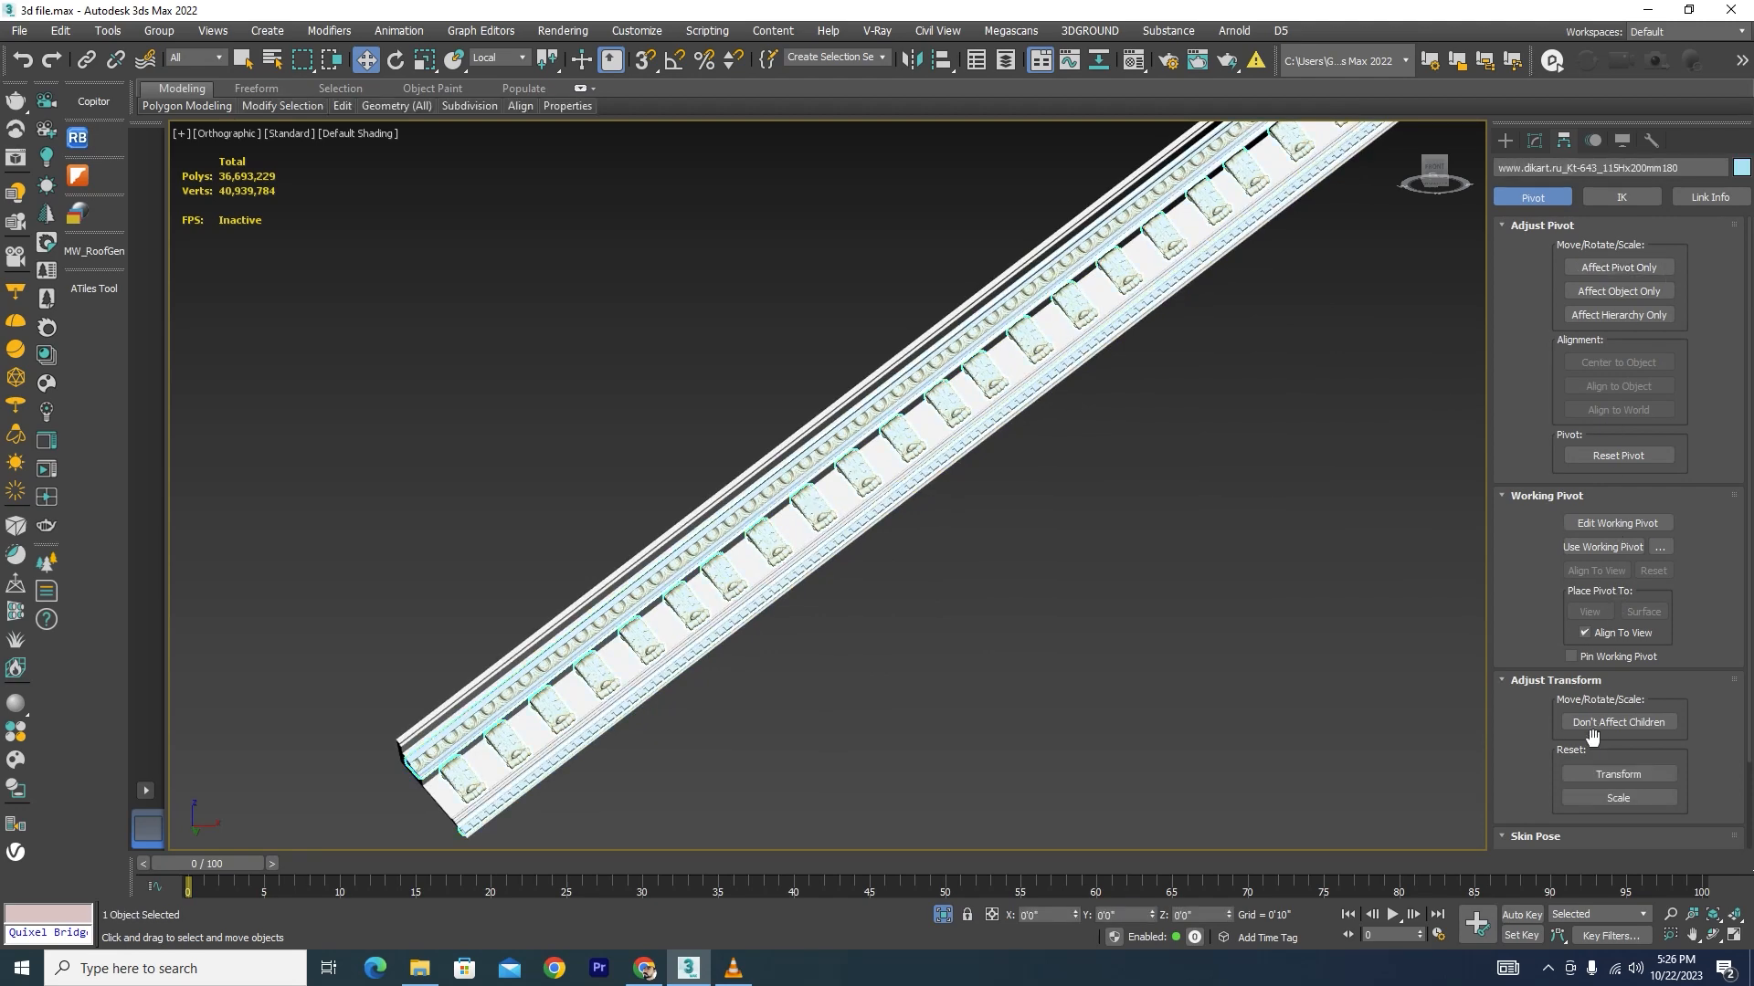
{"action": "scroll", "coordinate": [1598, 497], "scroll_direction": "down", "scroll_amount": 1}
{"action": "left_click", "coordinate": [1535, 141]}
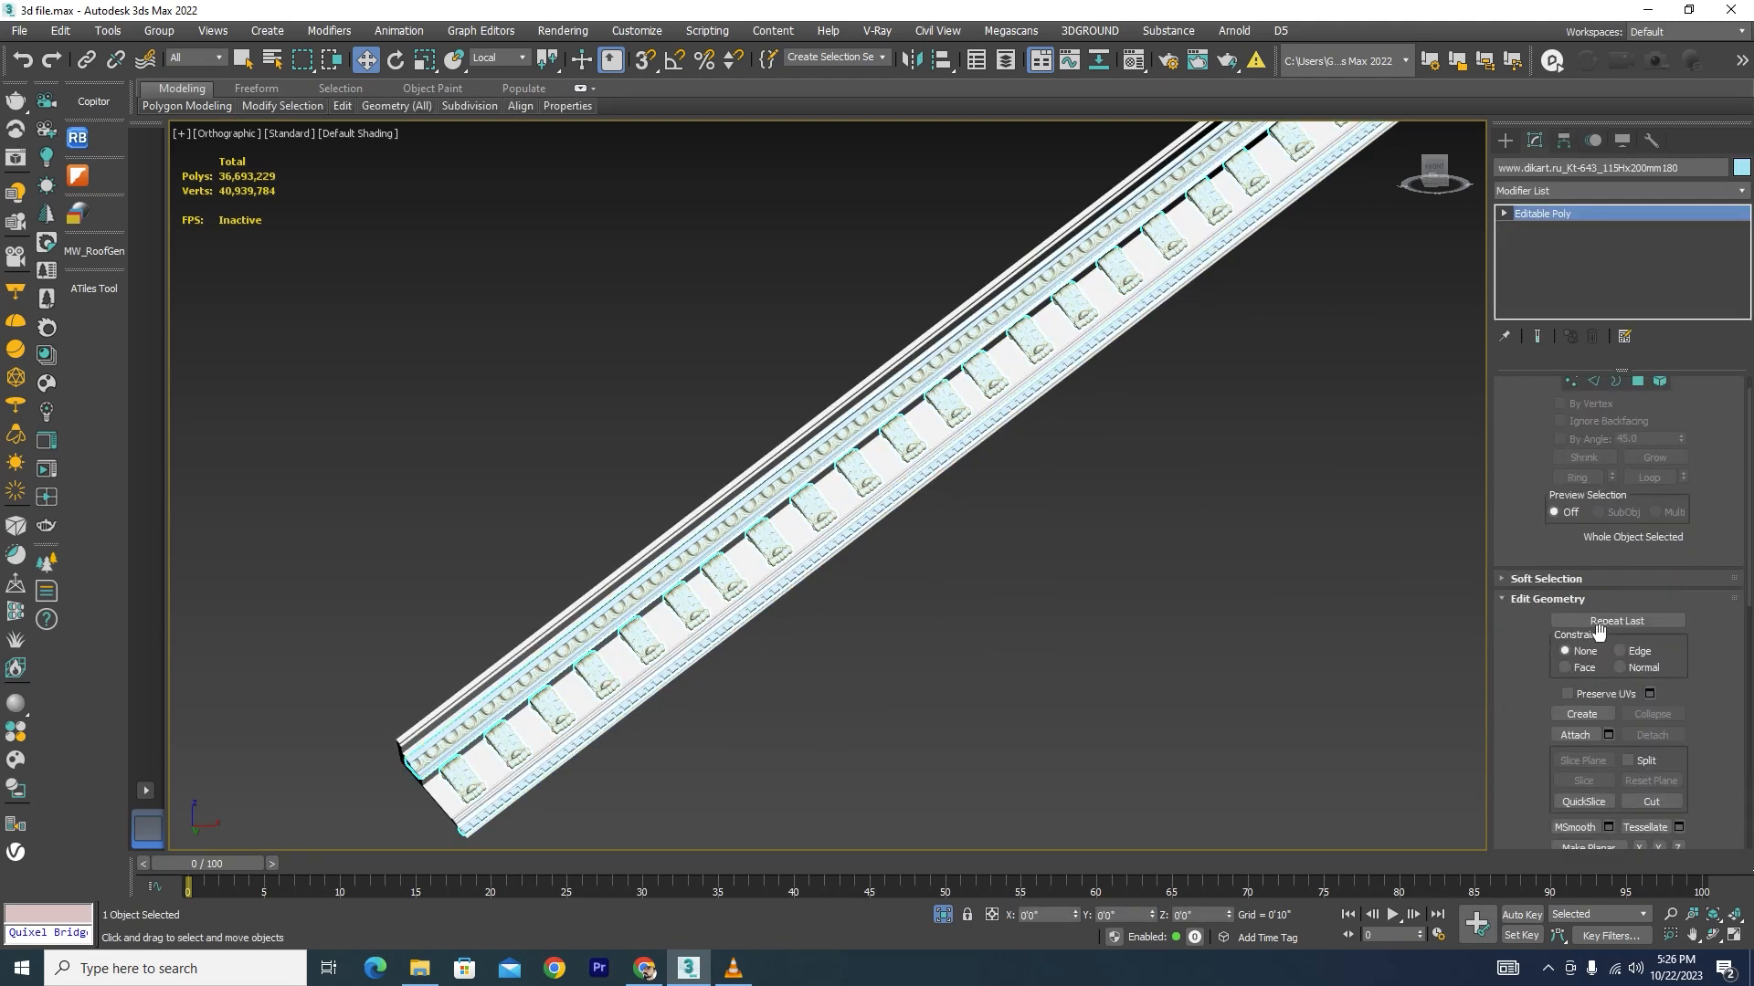
{"action": "scroll", "coordinate": [1598, 630], "scroll_direction": "down", "scroll_amount": 2}
{"action": "left_click", "coordinate": [1575, 653]}
{"action": "scroll", "coordinate": [1021, 692], "scroll_direction": "down", "scroll_amount": 5}
{"action": "scroll", "coordinate": [1300, 369], "scroll_direction": "up", "scroll_amount": 8}
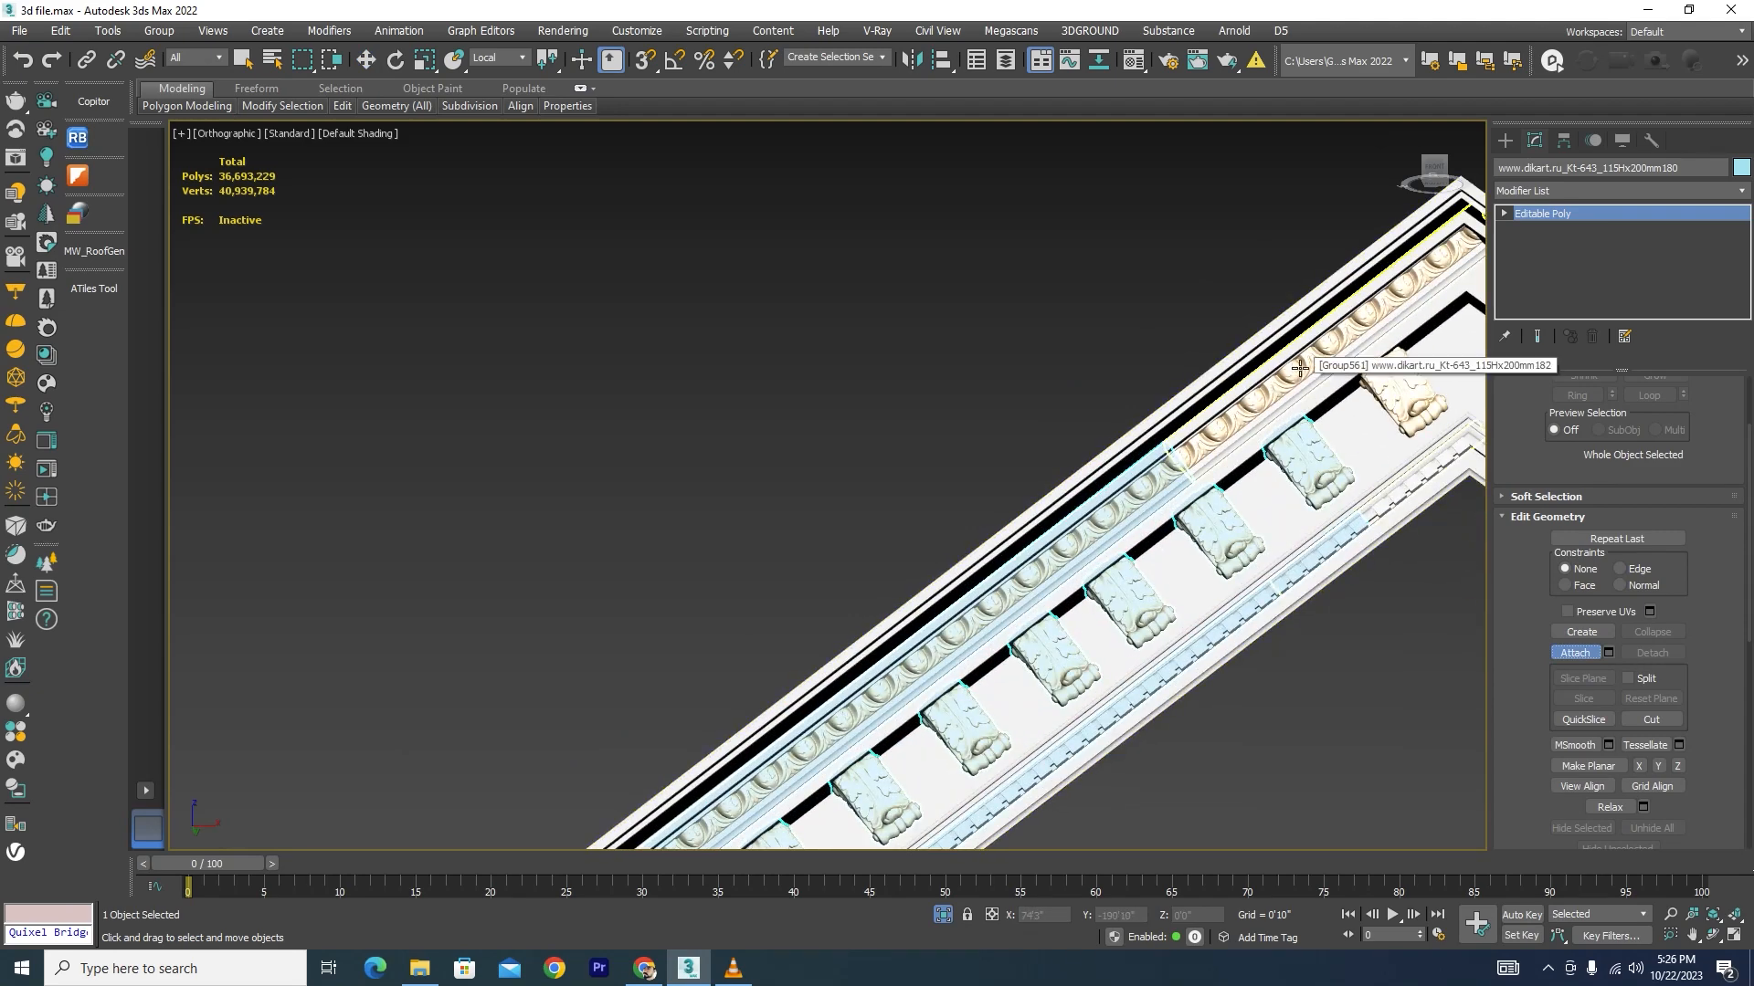
{"action": "scroll", "coordinate": [1192, 435], "scroll_direction": "up", "scroll_amount": 3}
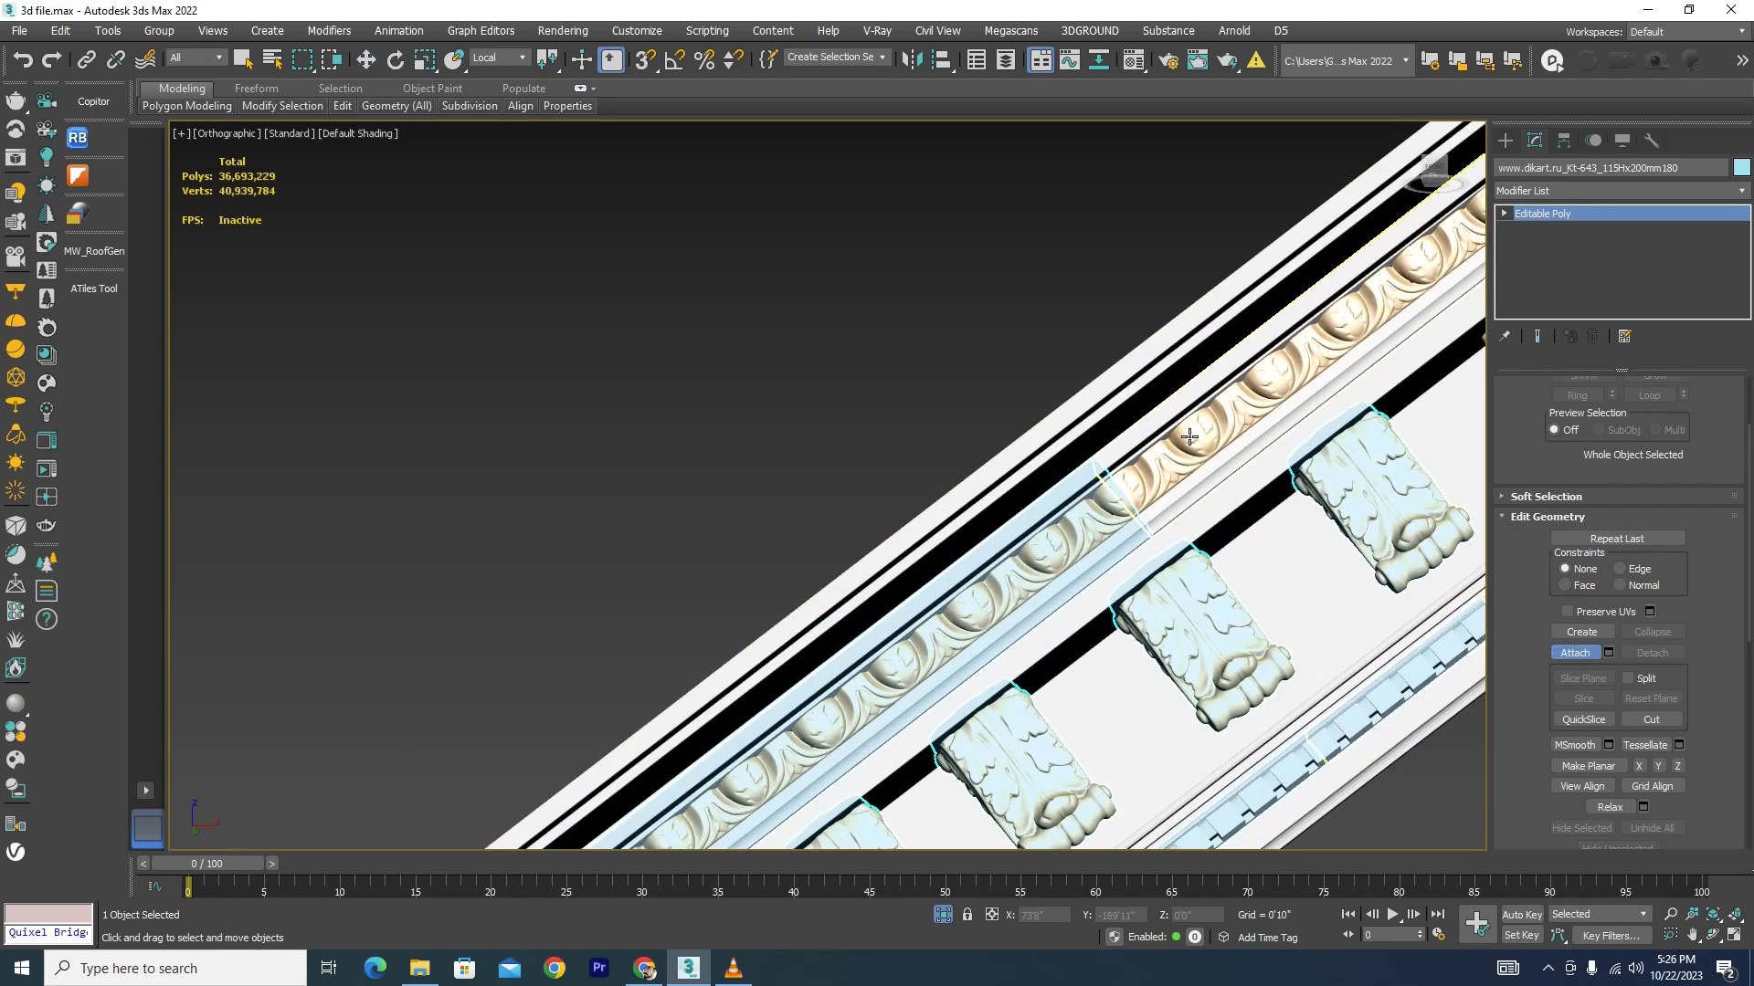
{"action": "left_click", "coordinate": [1190, 436]}
{"action": "scroll", "coordinate": [1189, 437], "scroll_direction": "down", "scroll_amount": 3}
{"action": "scroll", "coordinate": [1176, 426], "scroll_direction": "up", "scroll_amount": 3}
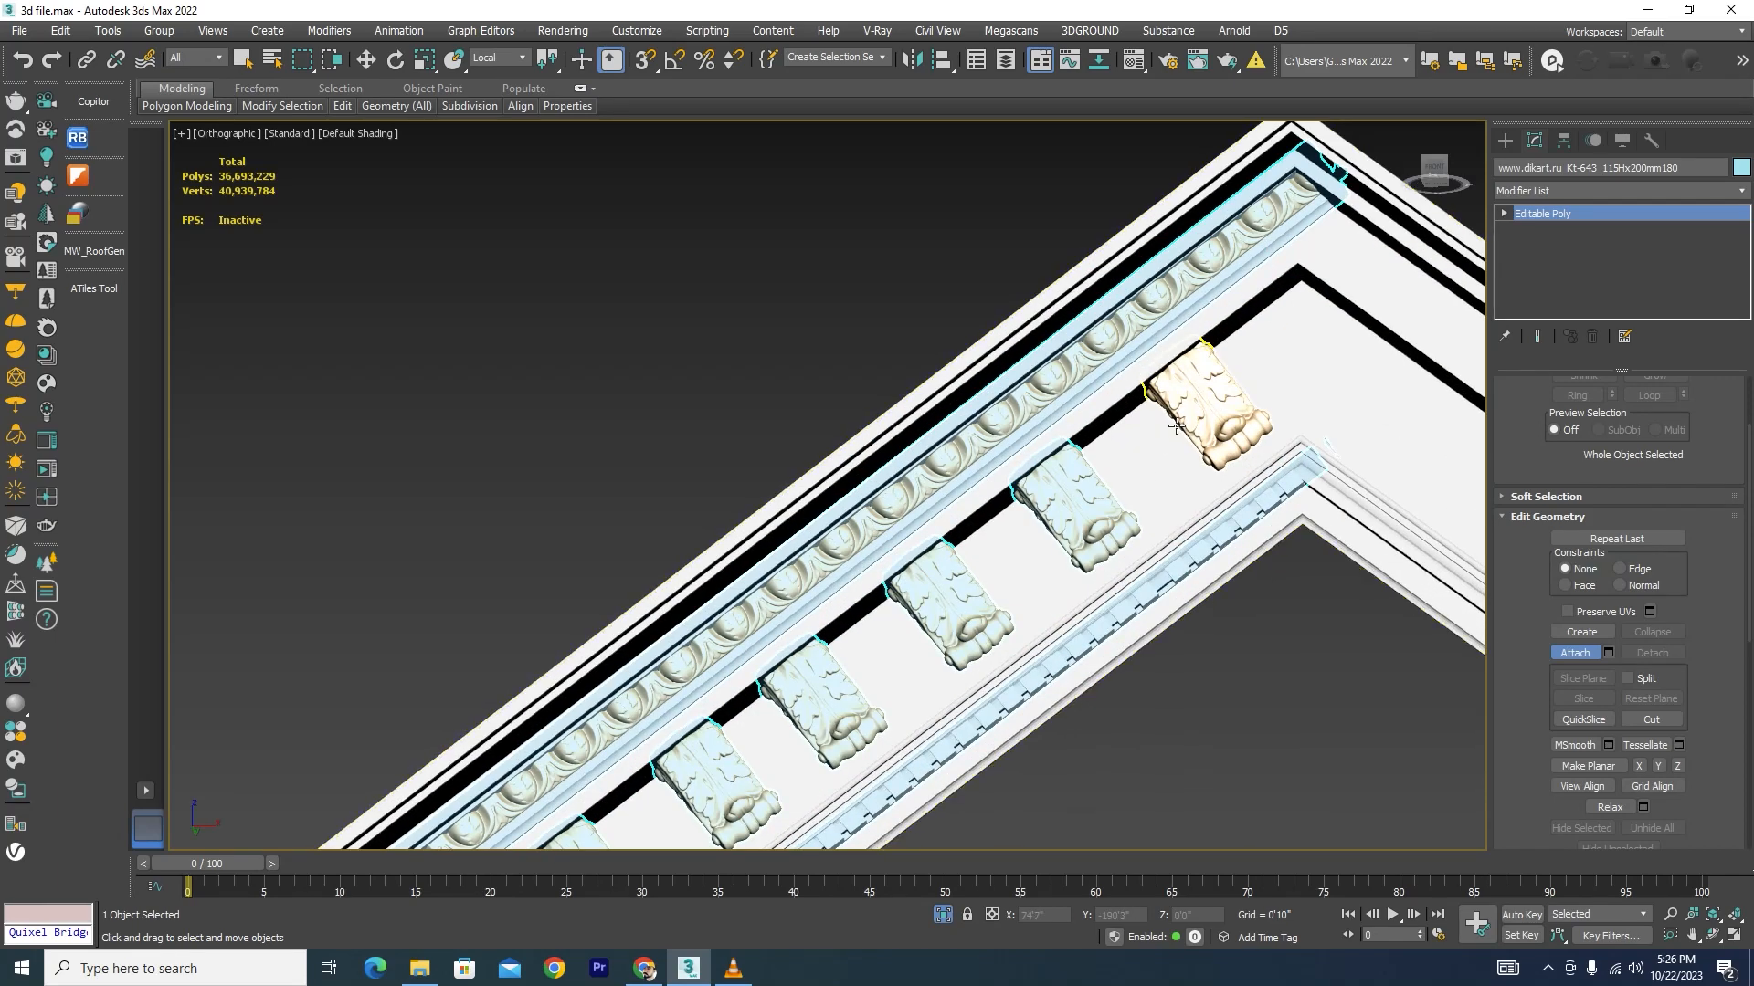
{"action": "left_click", "coordinate": [1202, 399]}
{"action": "scroll", "coordinate": [1214, 402], "scroll_direction": "down", "scroll_amount": 5}
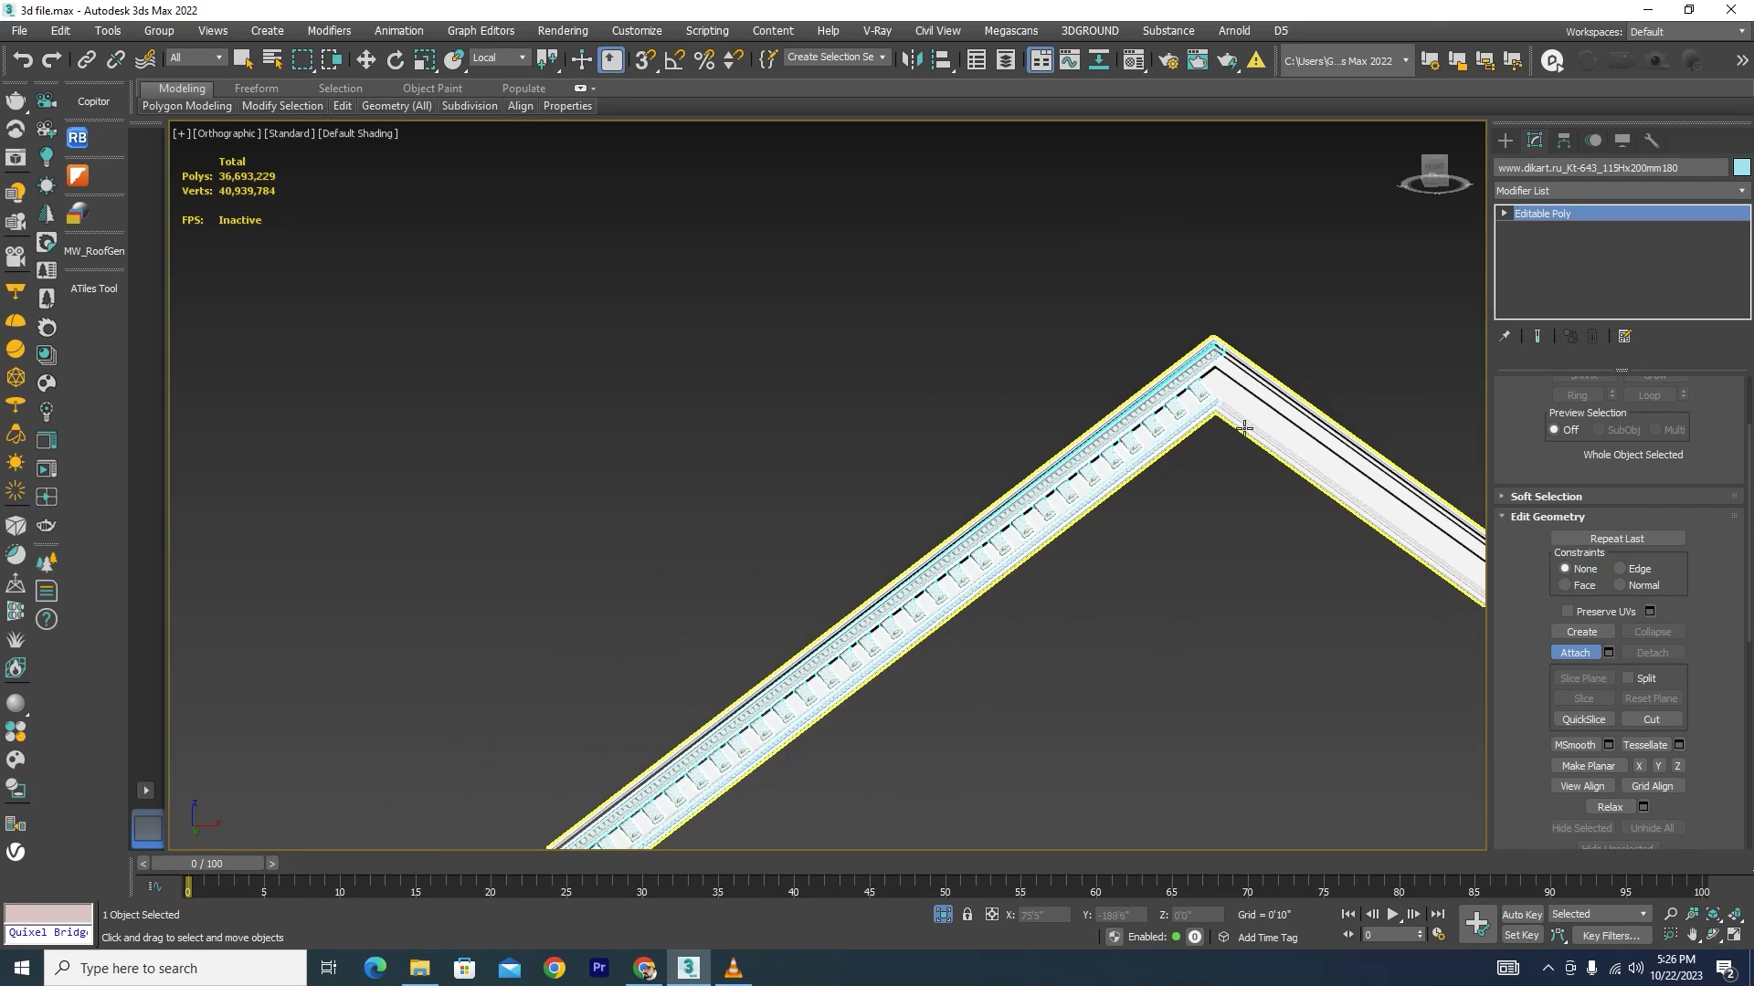
Step: Finish attaching and place the combined left moulding's pivot at the moulding's center
{"action": "key", "text": "w"}
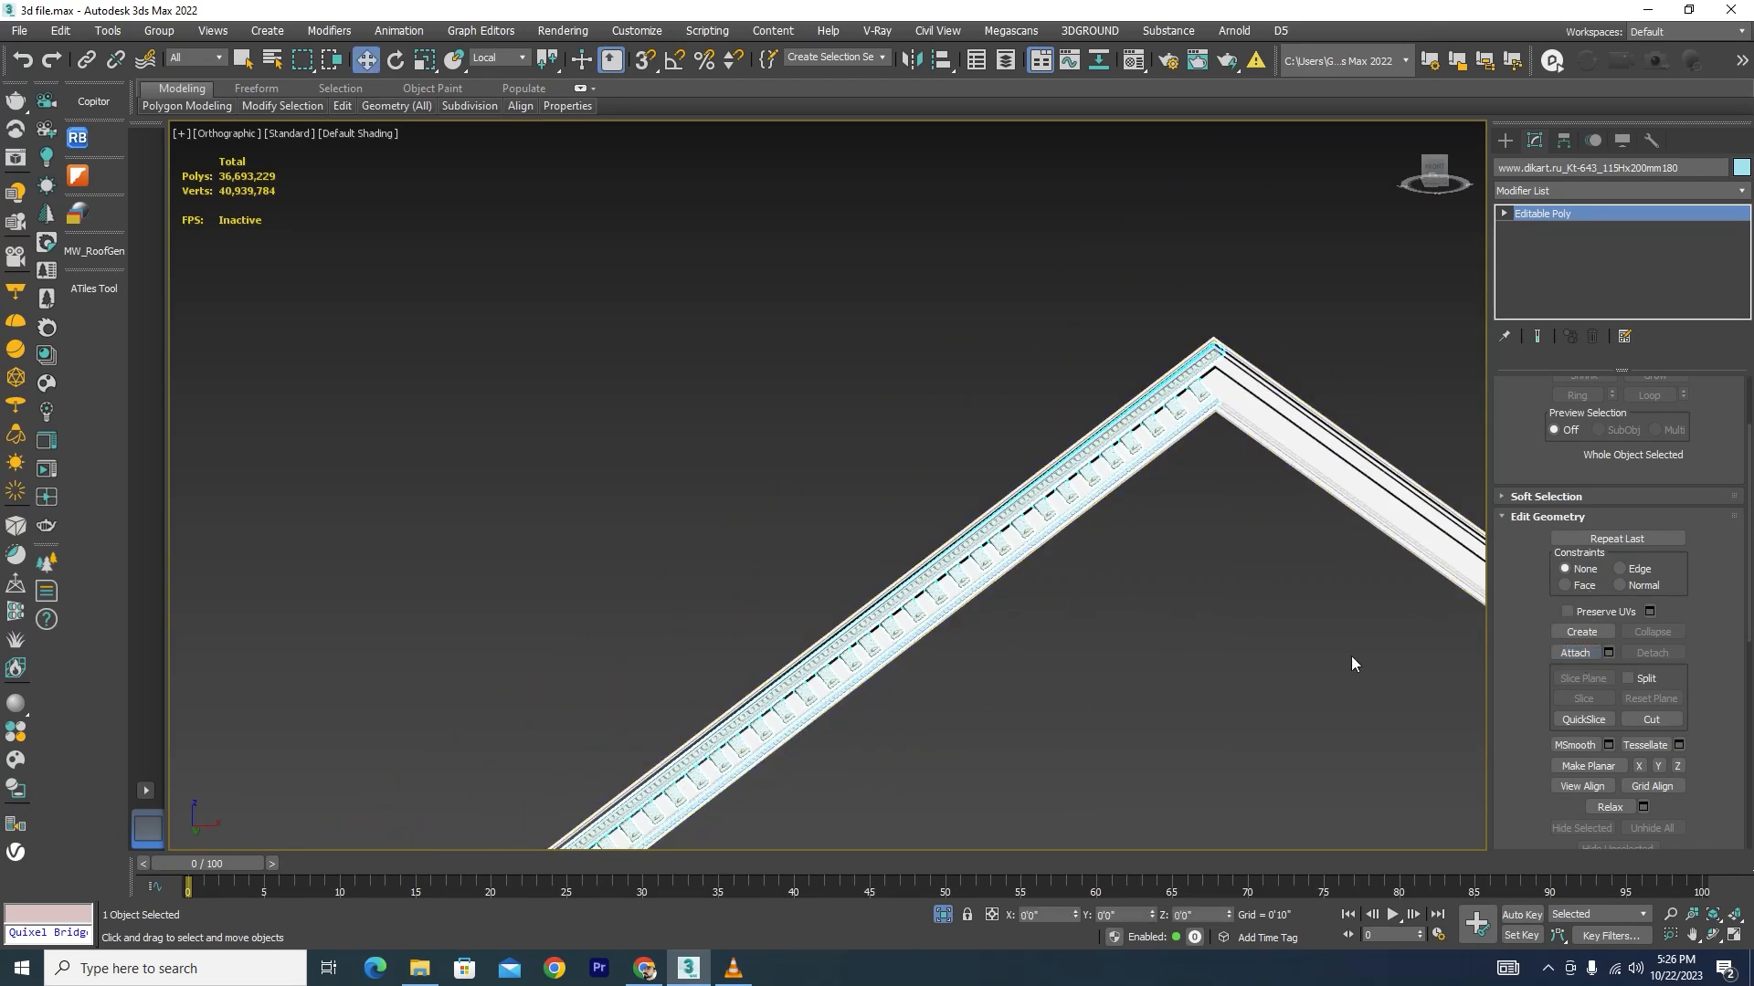
{"action": "scroll", "coordinate": [1025, 478], "scroll_direction": "down", "scroll_amount": 4}
{"action": "scroll", "coordinate": [1002, 560], "scroll_direction": "up", "scroll_amount": 1}
{"action": "scroll", "coordinate": [1273, 363], "scroll_direction": "down", "scroll_amount": 1}
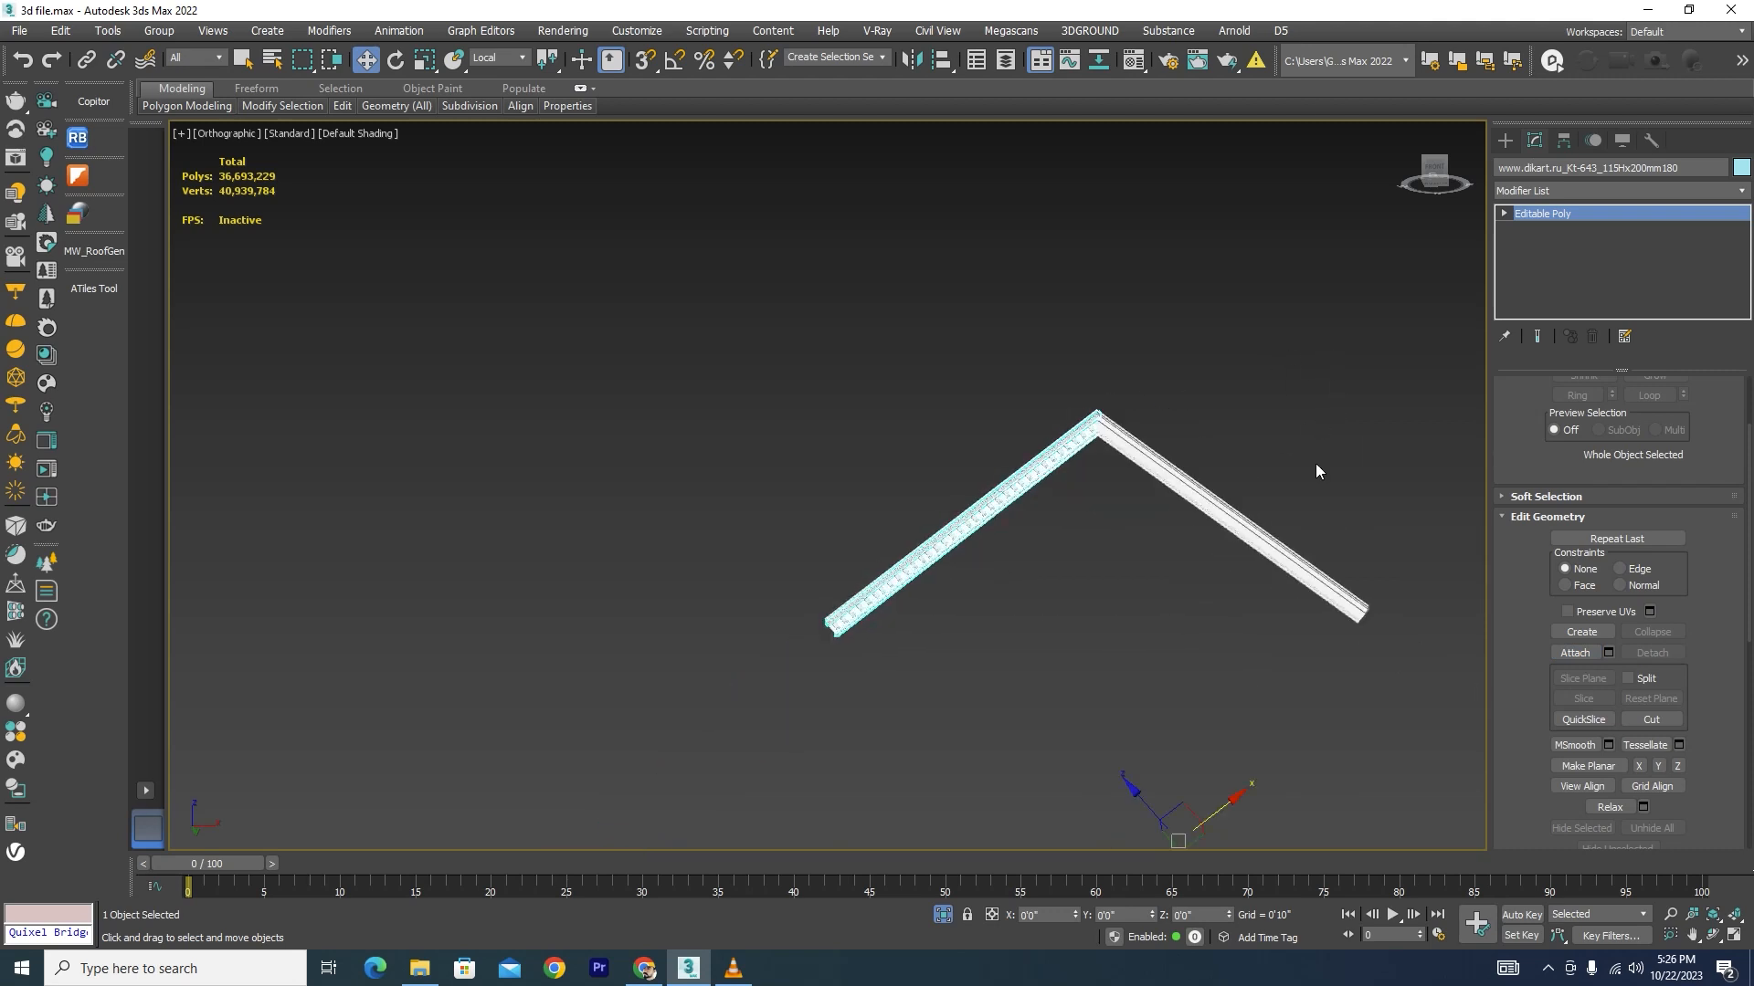
{"action": "left_click", "coordinate": [1563, 142]}
{"action": "left_click", "coordinate": [1619, 267]}
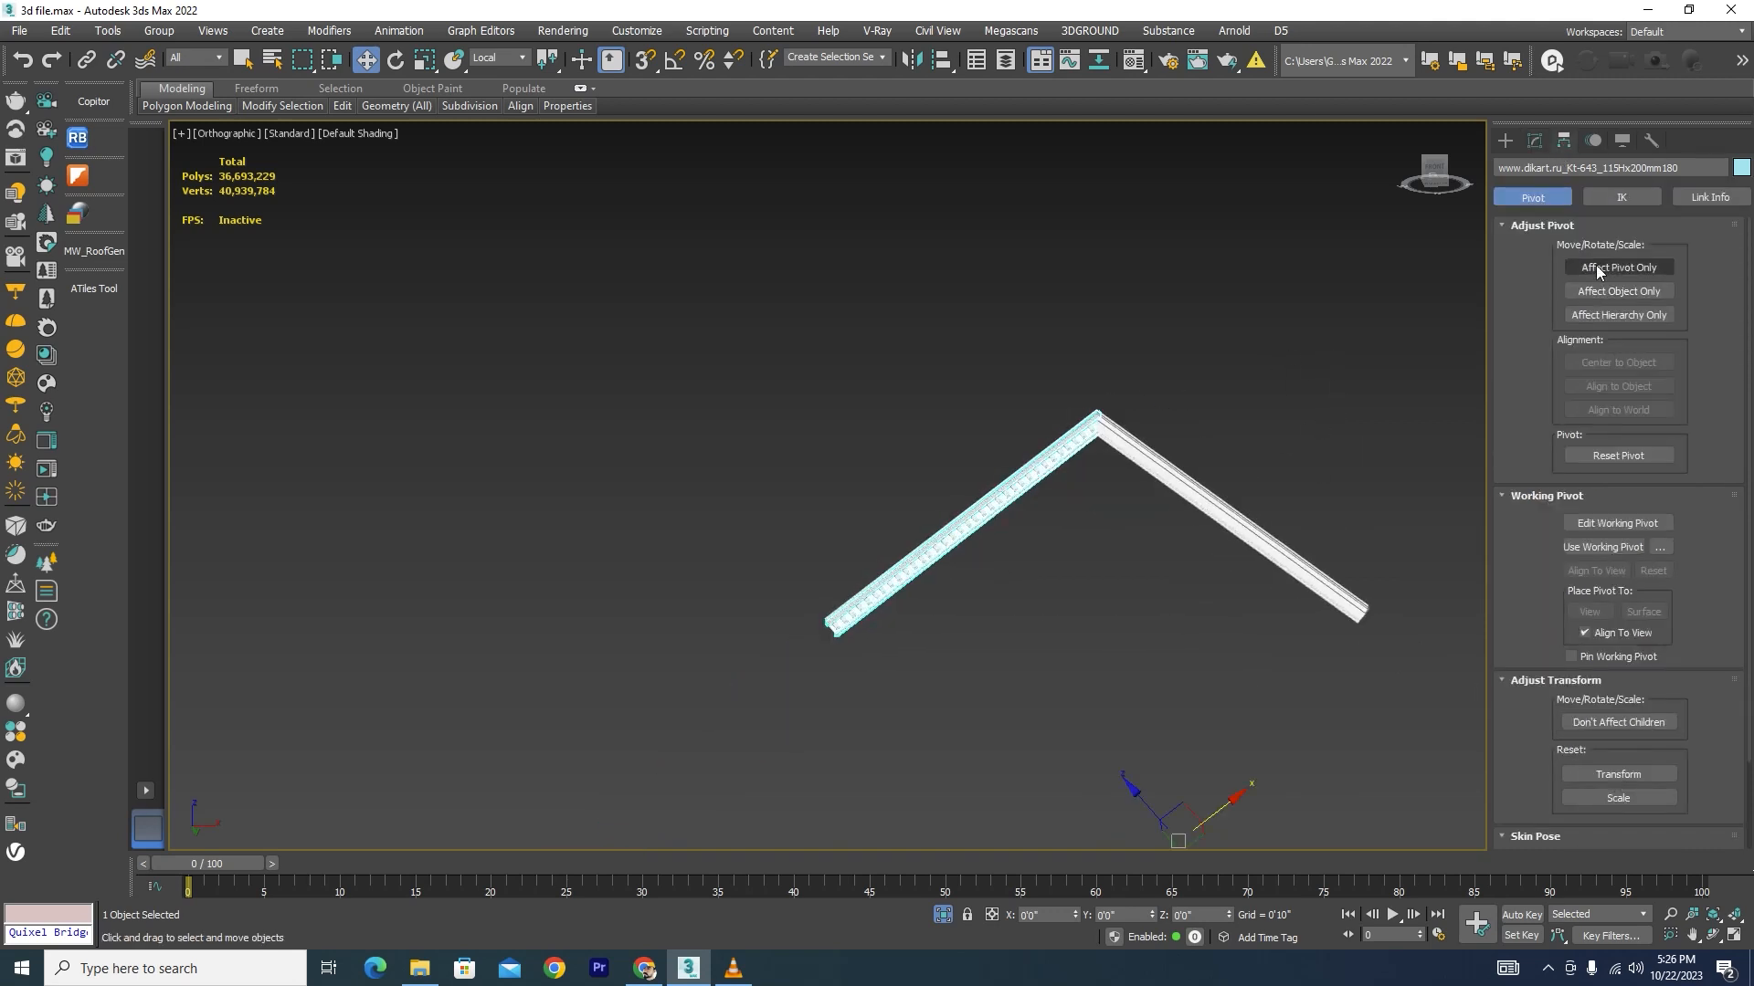
{"action": "left_click_drag", "start_coordinate": [1144, 812], "coordinate": [875, 541]}
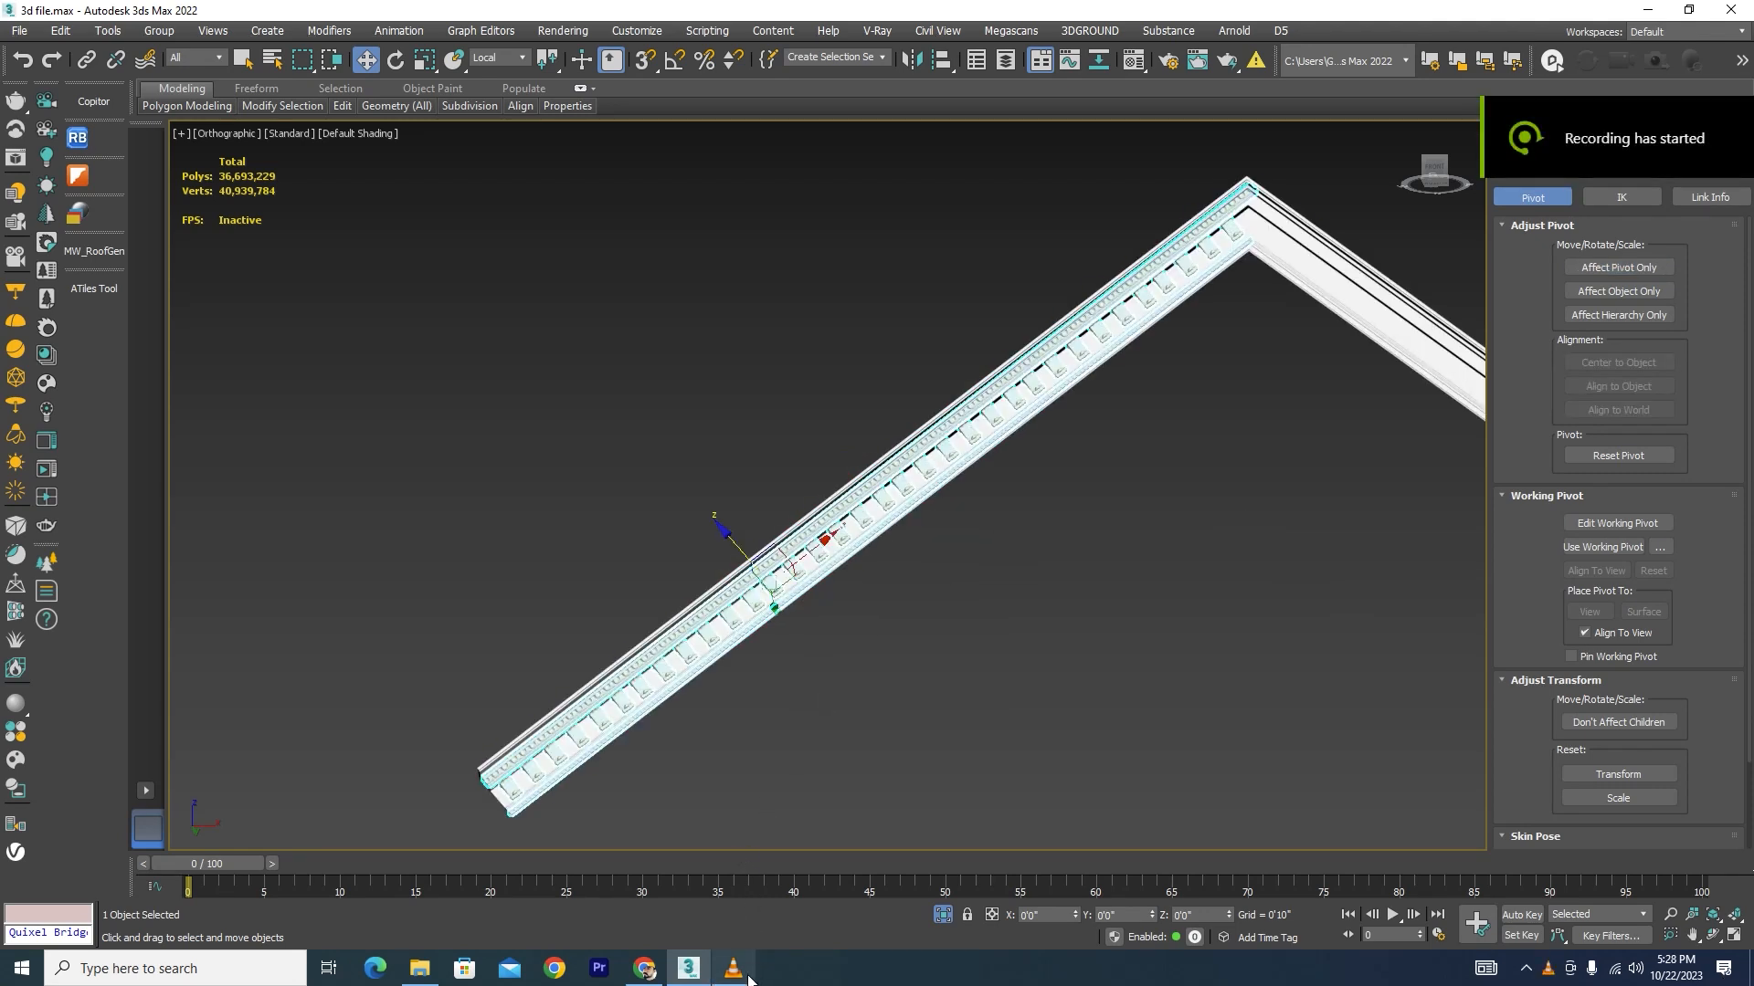
{"action": "left_click", "coordinate": [742, 972]}
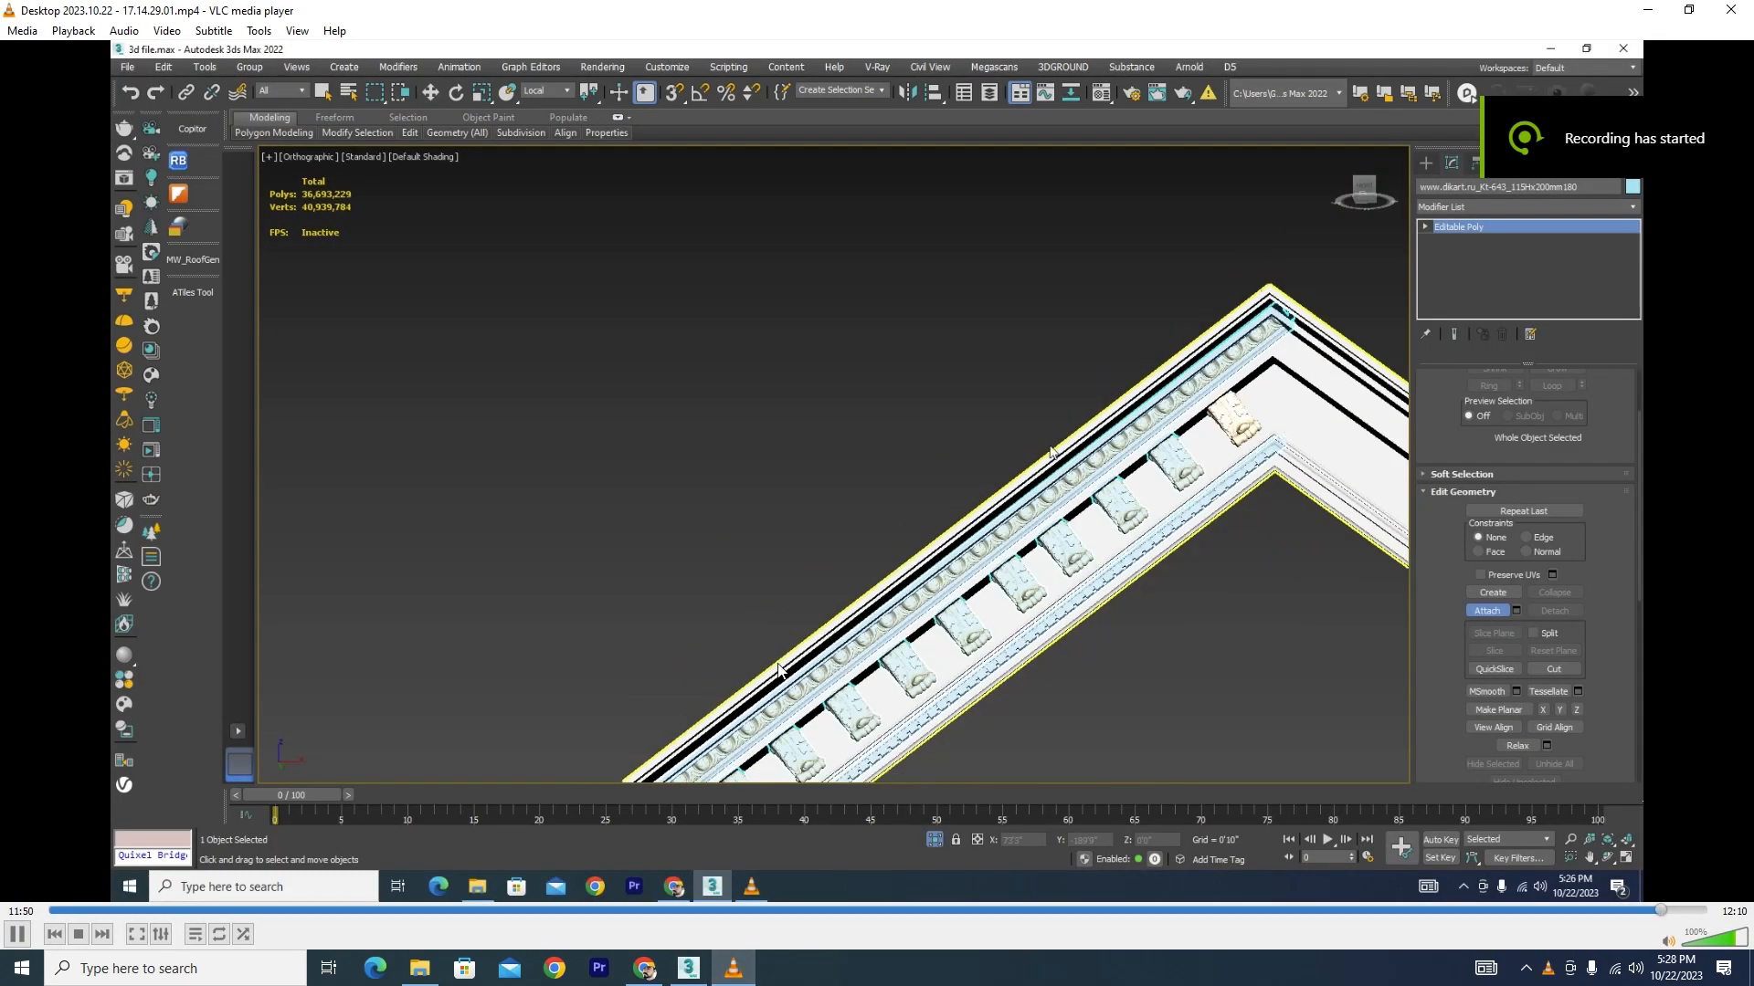
{"action": "left_click", "coordinate": [1648, 11]}
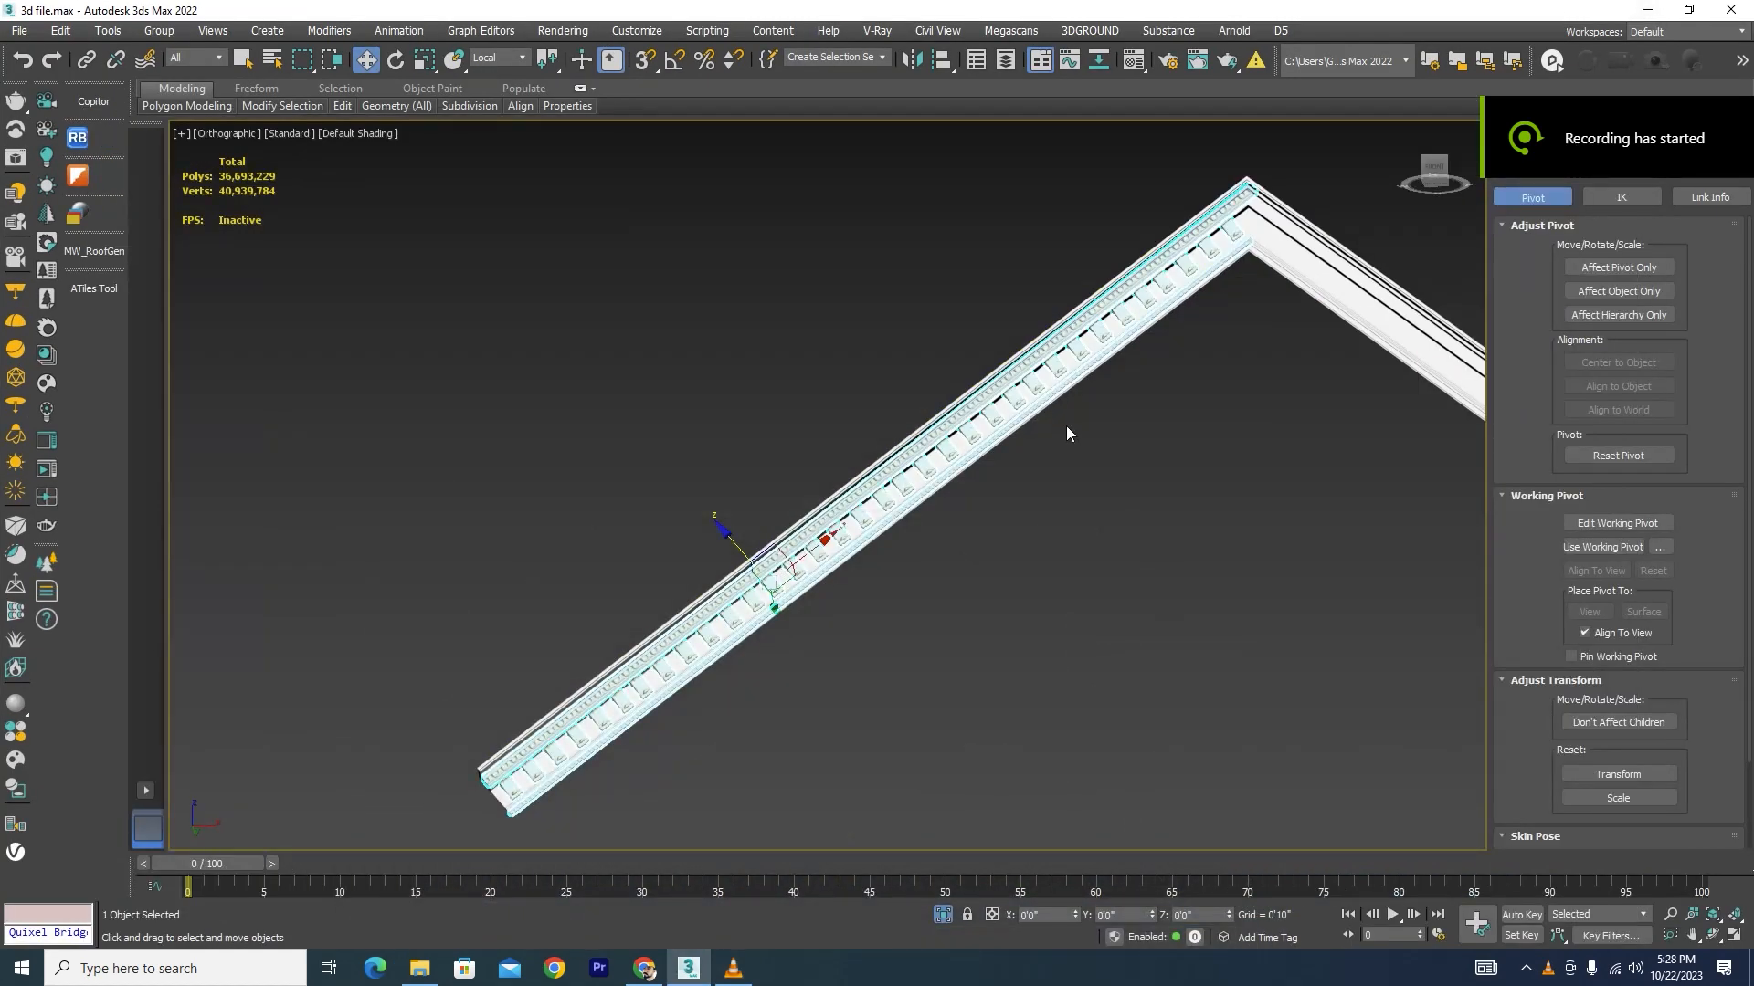
Step: Nudge the combined left moulding slightly along its local Z axis on the left gable edge
{"action": "scroll", "coordinate": [840, 558], "scroll_direction": "up", "scroll_amount": 8}
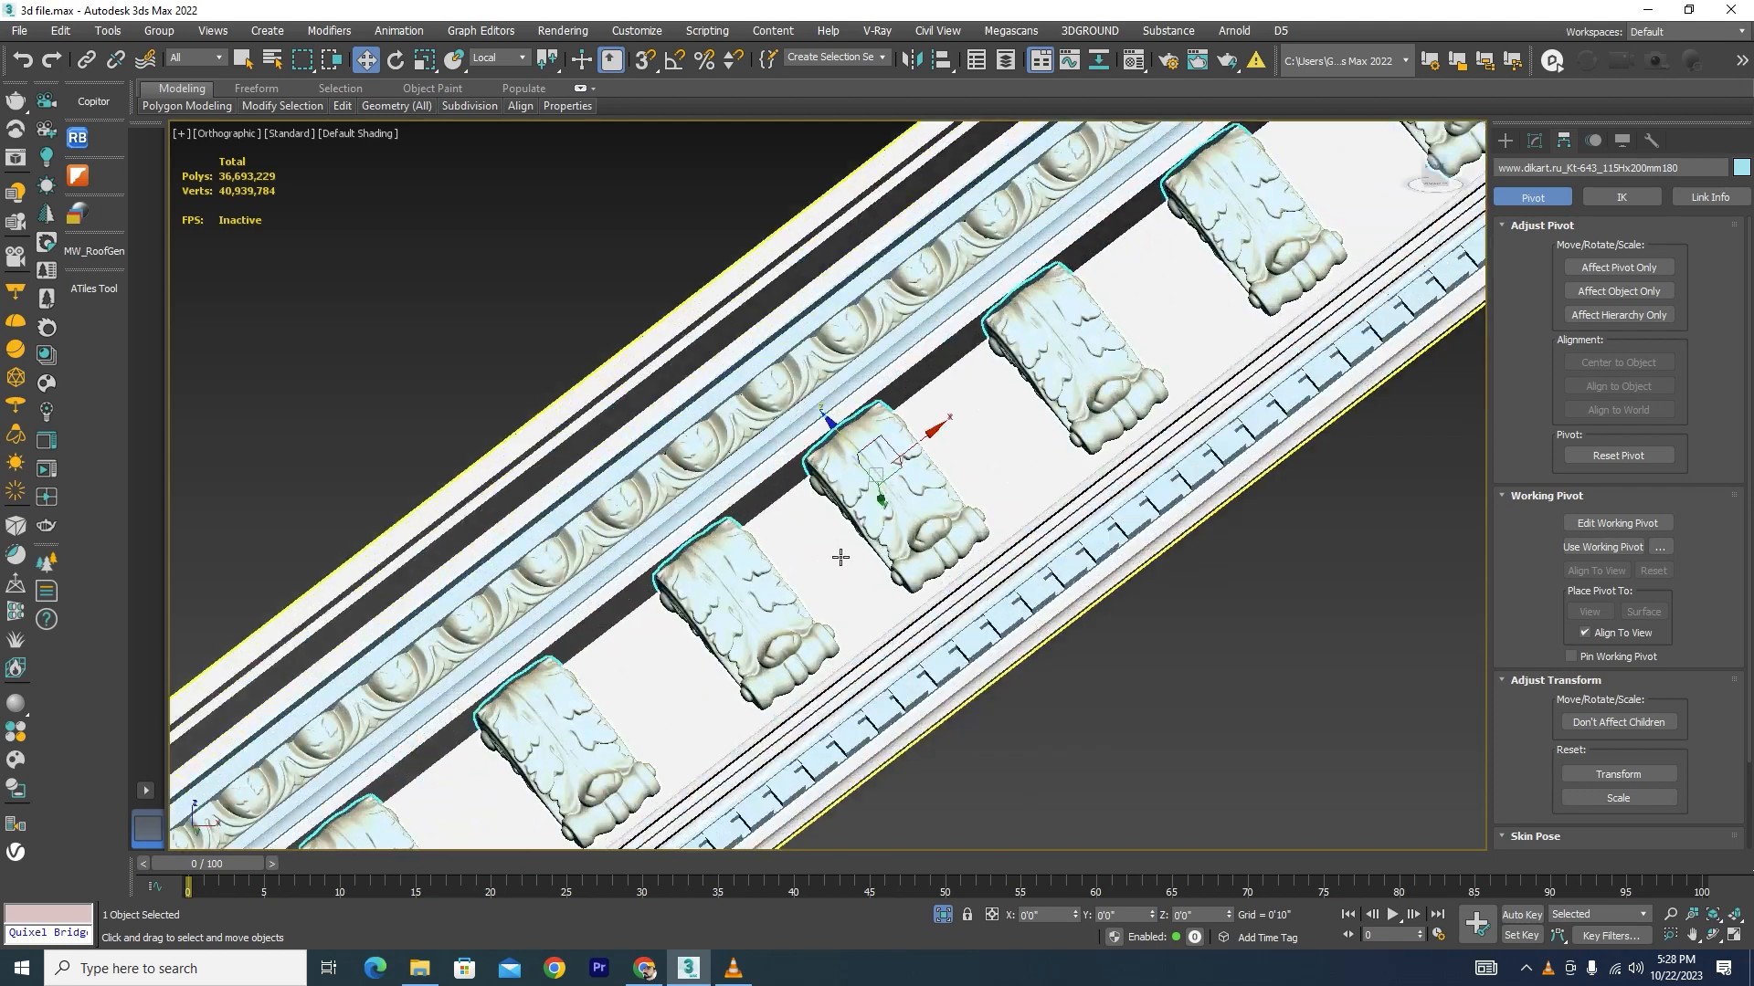
{"action": "scroll", "coordinate": [840, 529], "scroll_direction": "up", "scroll_amount": 4}
{"action": "left_click_drag", "start_coordinate": [872, 395], "coordinate": [887, 406]}
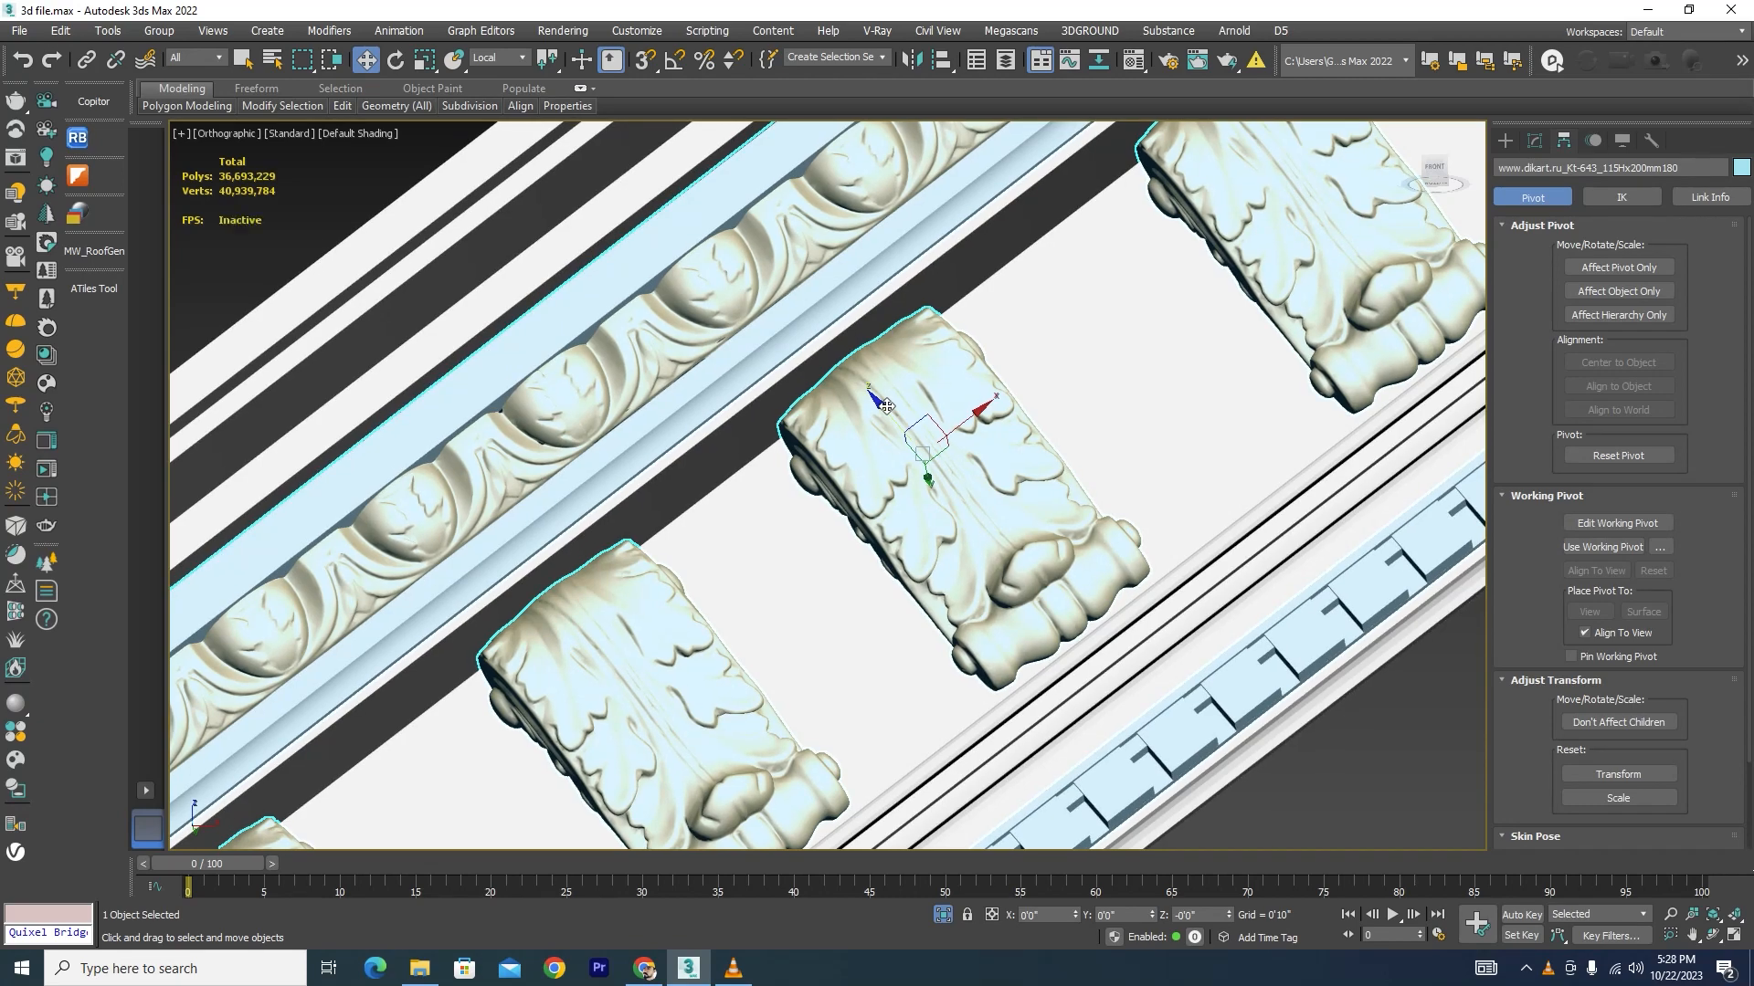
Step: Clone the combined left moulding as a single independent copy placed below the gable
{"action": "scroll", "coordinate": [887, 406], "scroll_direction": "down", "scroll_amount": 10}
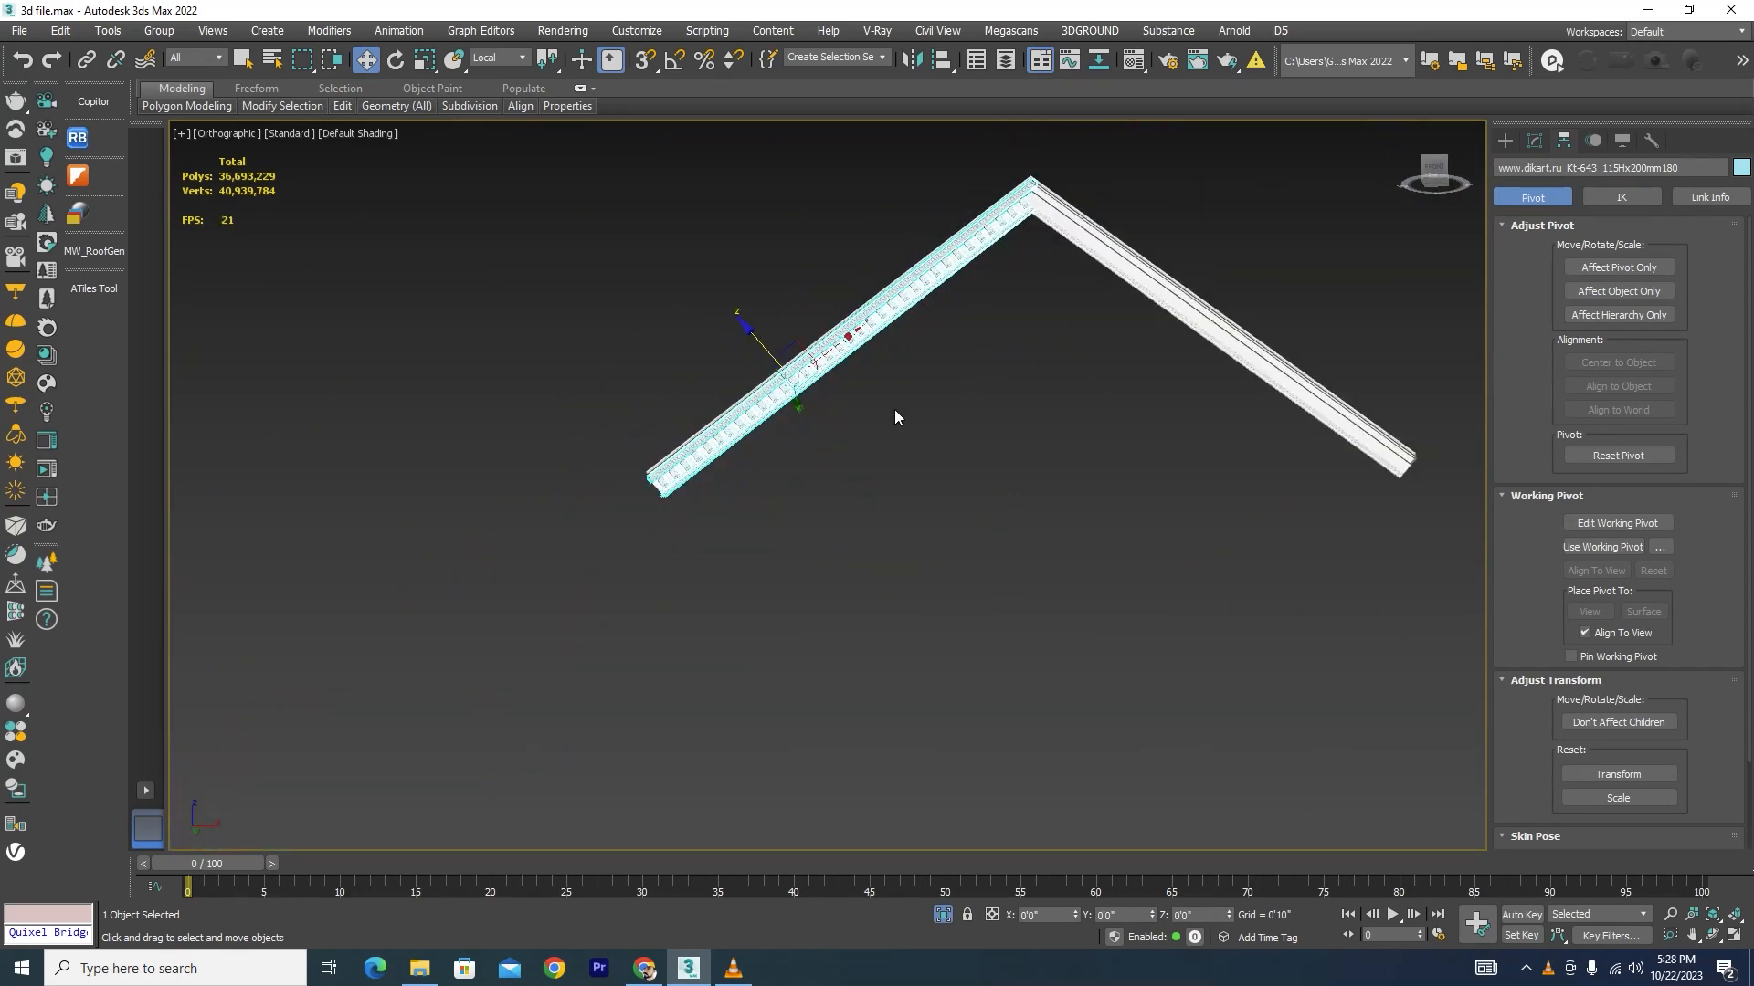
{"action": "left_click_drag", "start_coordinate": [764, 352], "coordinate": [914, 440], "text": "shift"}
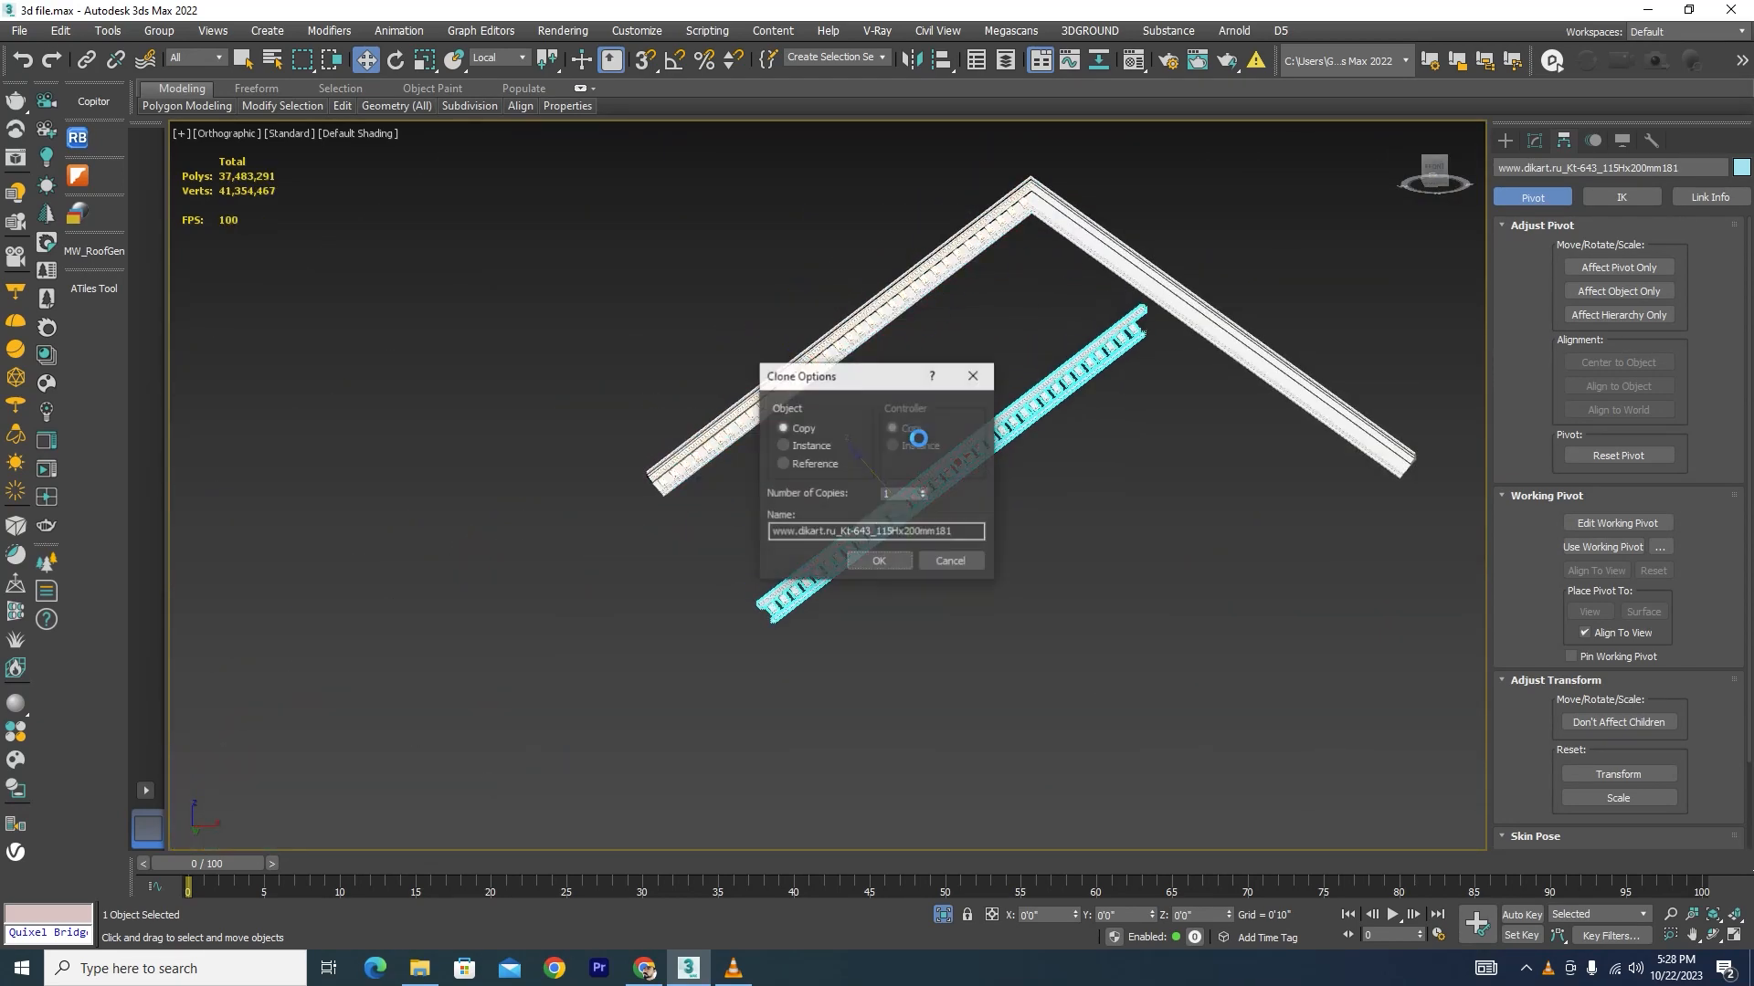
{"action": "left_click", "coordinate": [879, 562]}
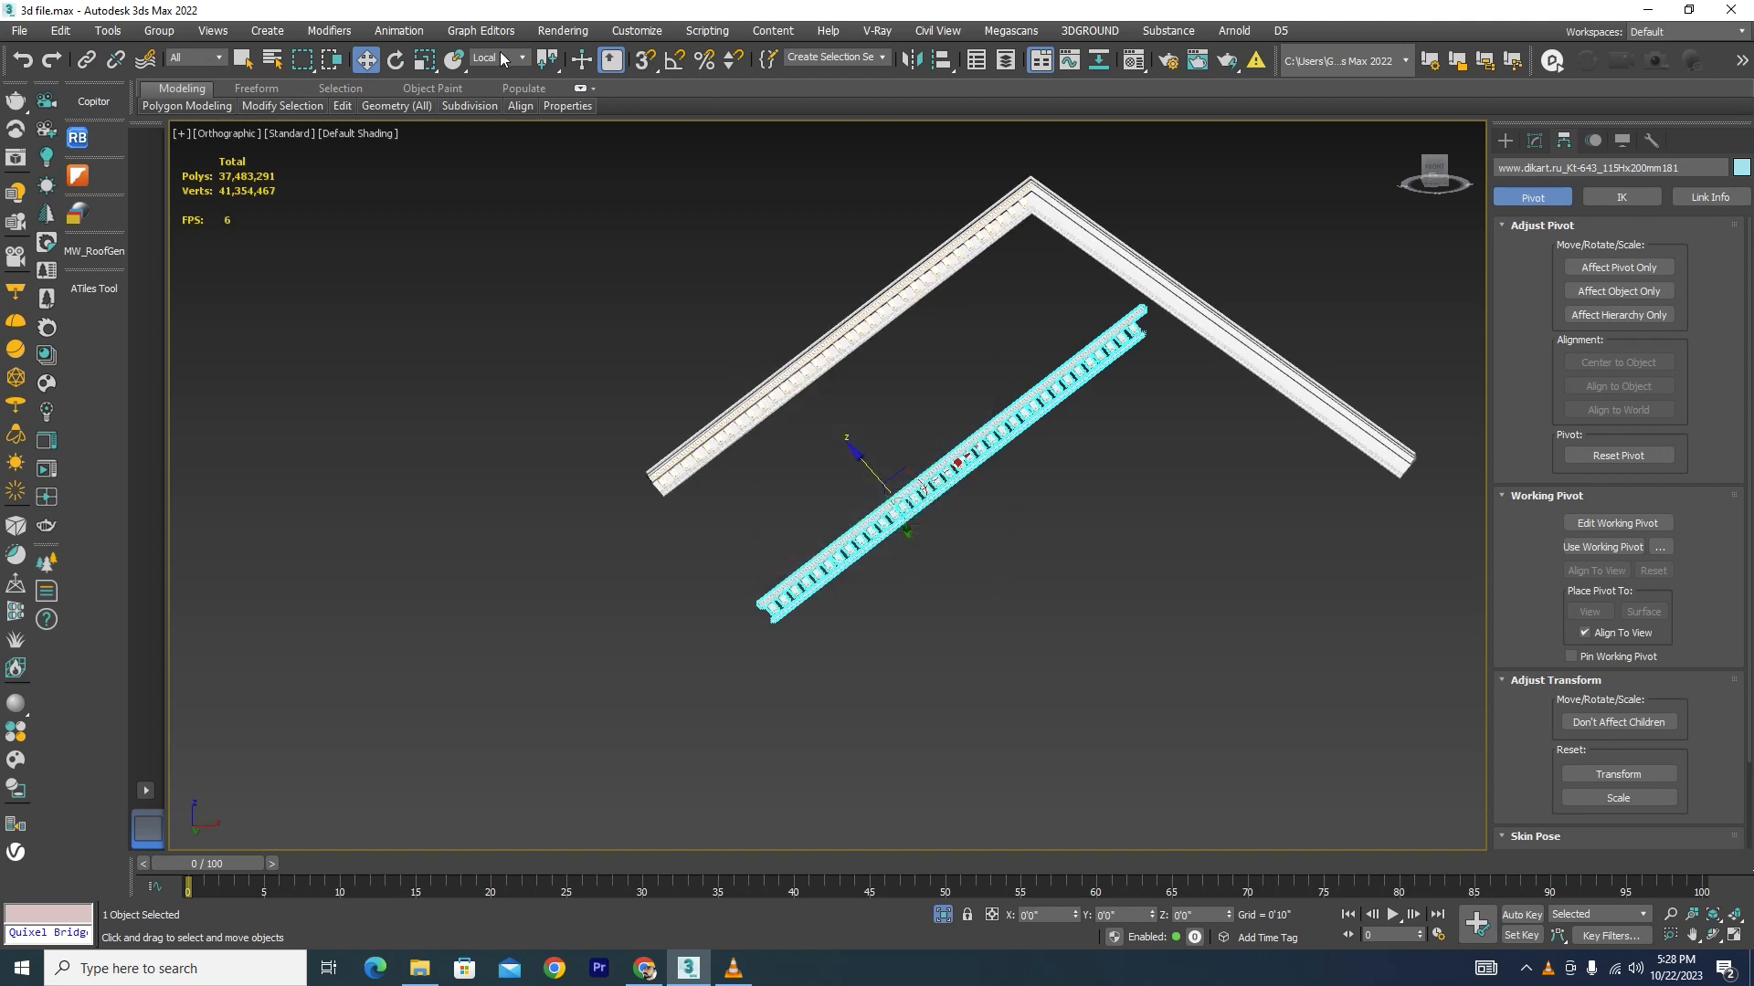
Step: Mirror the copied moulding horizontally using the View reference coordinate system so it slopes like the right gable edge
{"action": "left_click", "coordinate": [501, 57]}
{"action": "left_click", "coordinate": [483, 74]}
{"action": "left_click", "coordinate": [912, 60]}
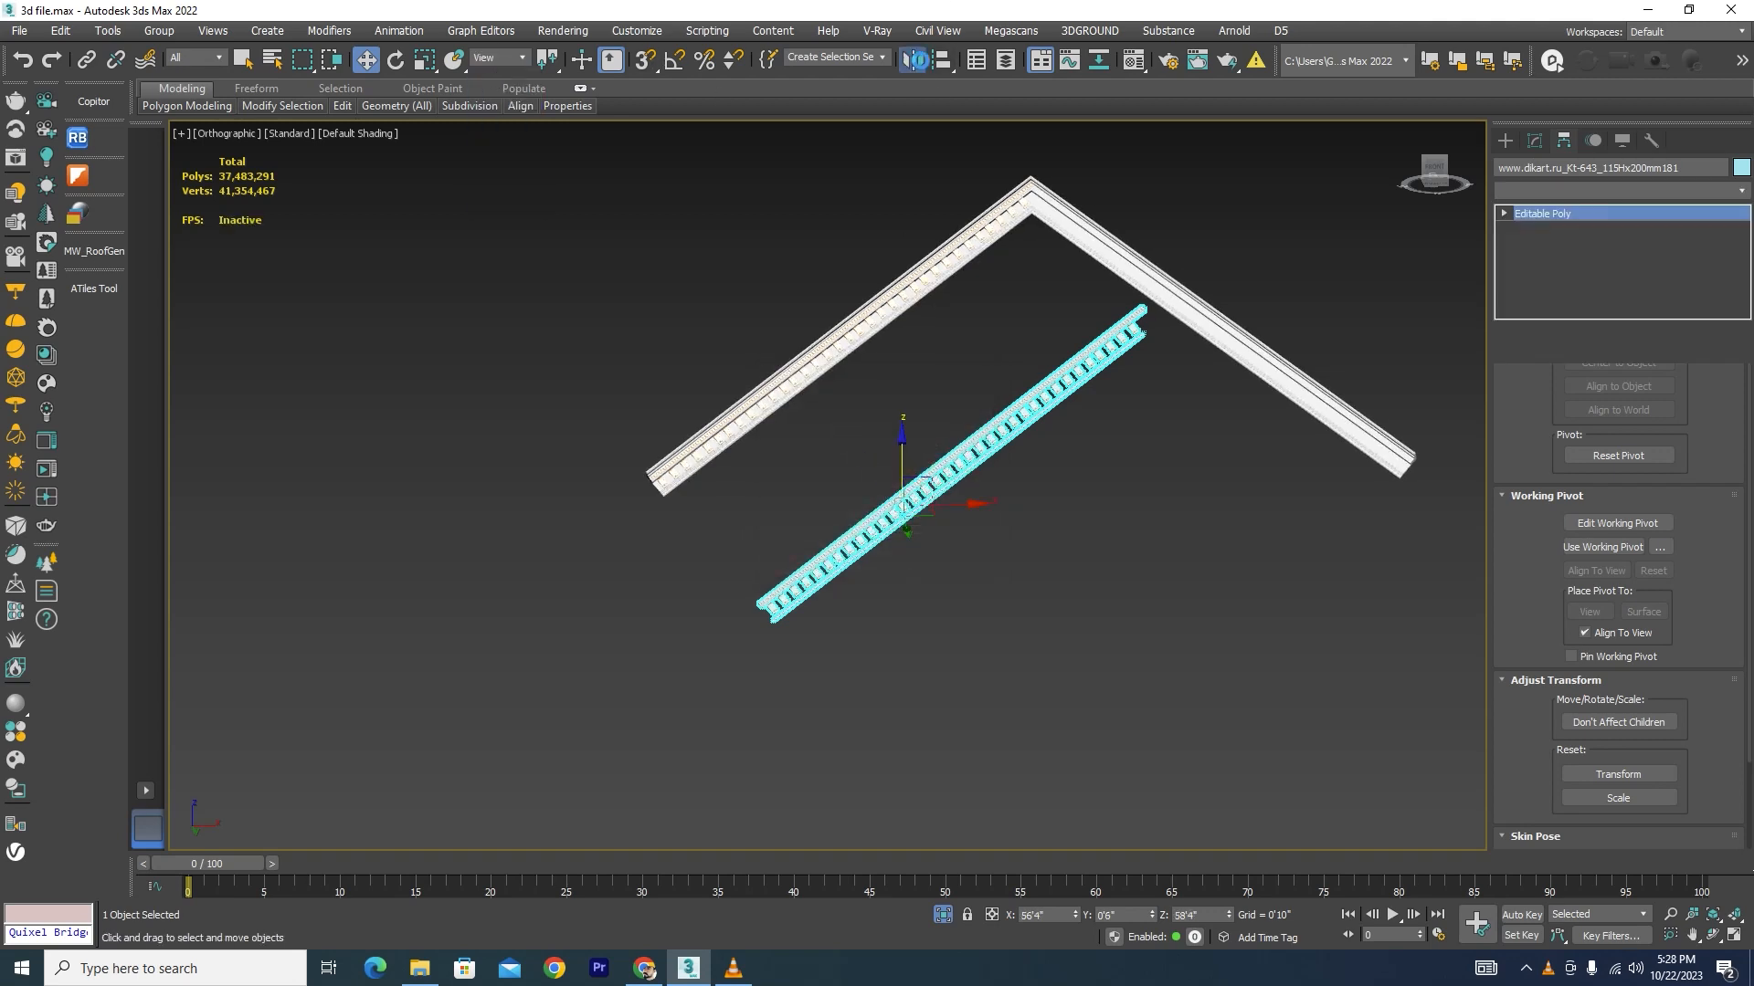
{"action": "left_click", "coordinate": [844, 623]}
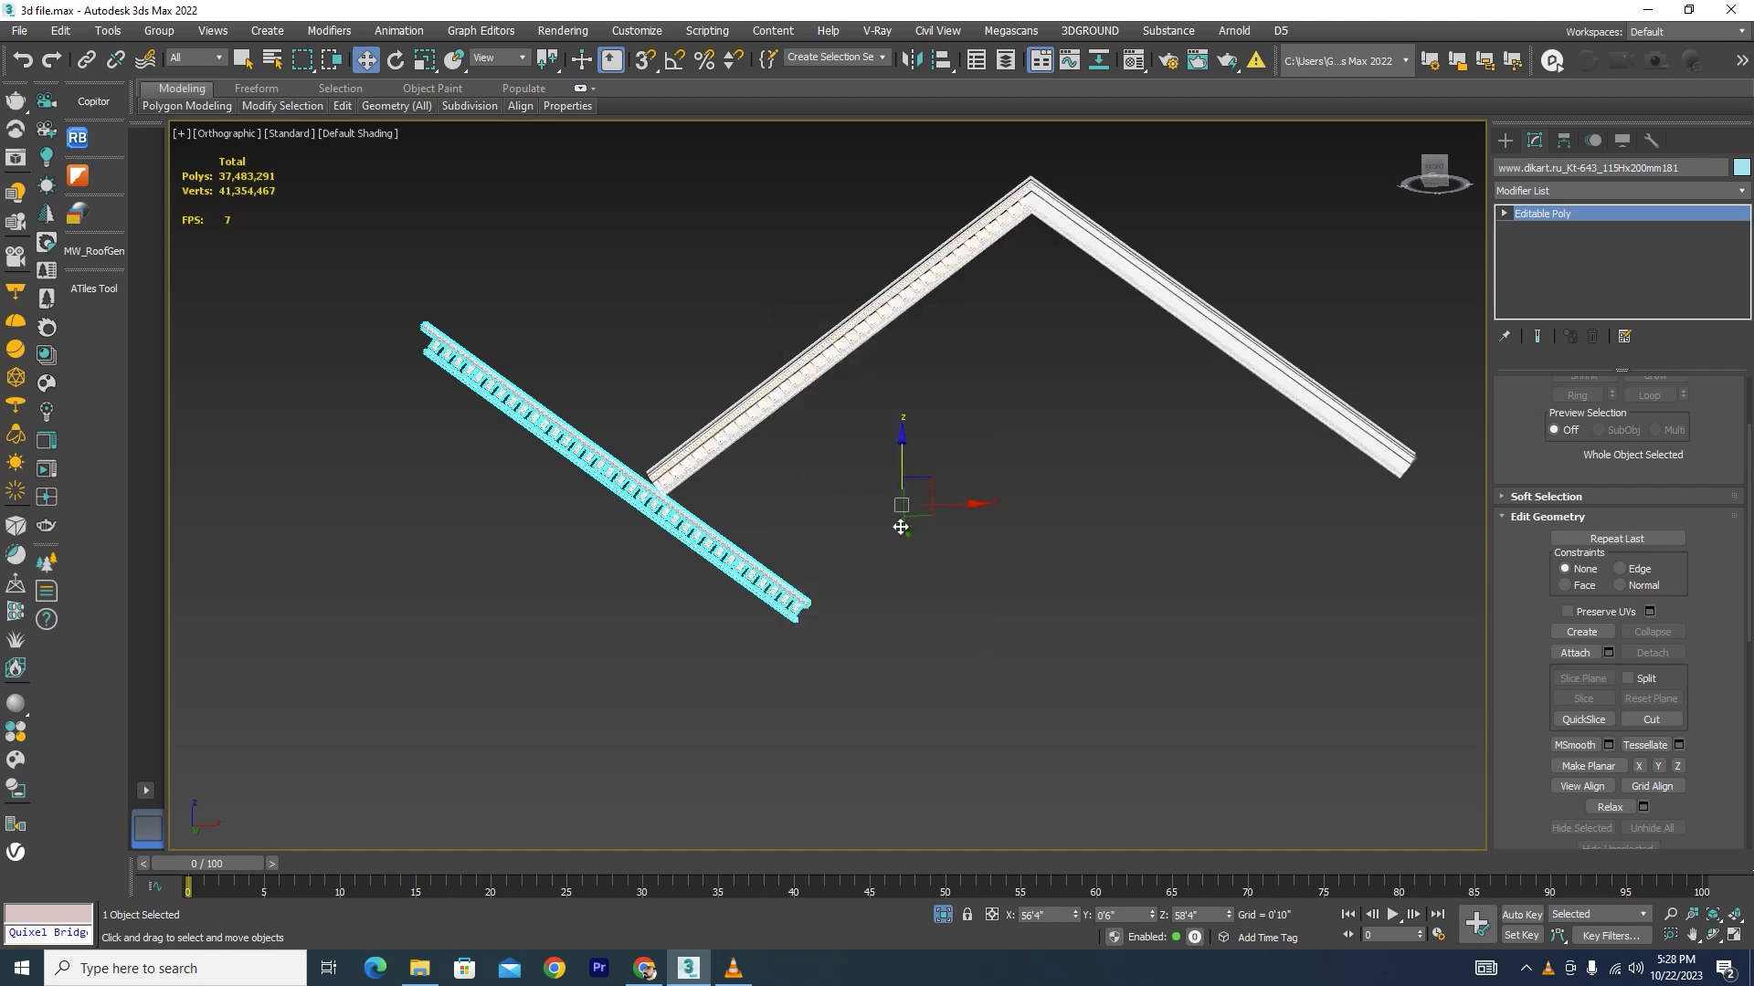
Step: Move the mirrored moulding over to the right gable edge and roughly align it with the cornice profile
{"action": "left_click_drag", "start_coordinate": [950, 504], "coordinate": [1462, 323]}
{"action": "scroll", "coordinate": [865, 486], "scroll_direction": "down", "scroll_amount": 4}
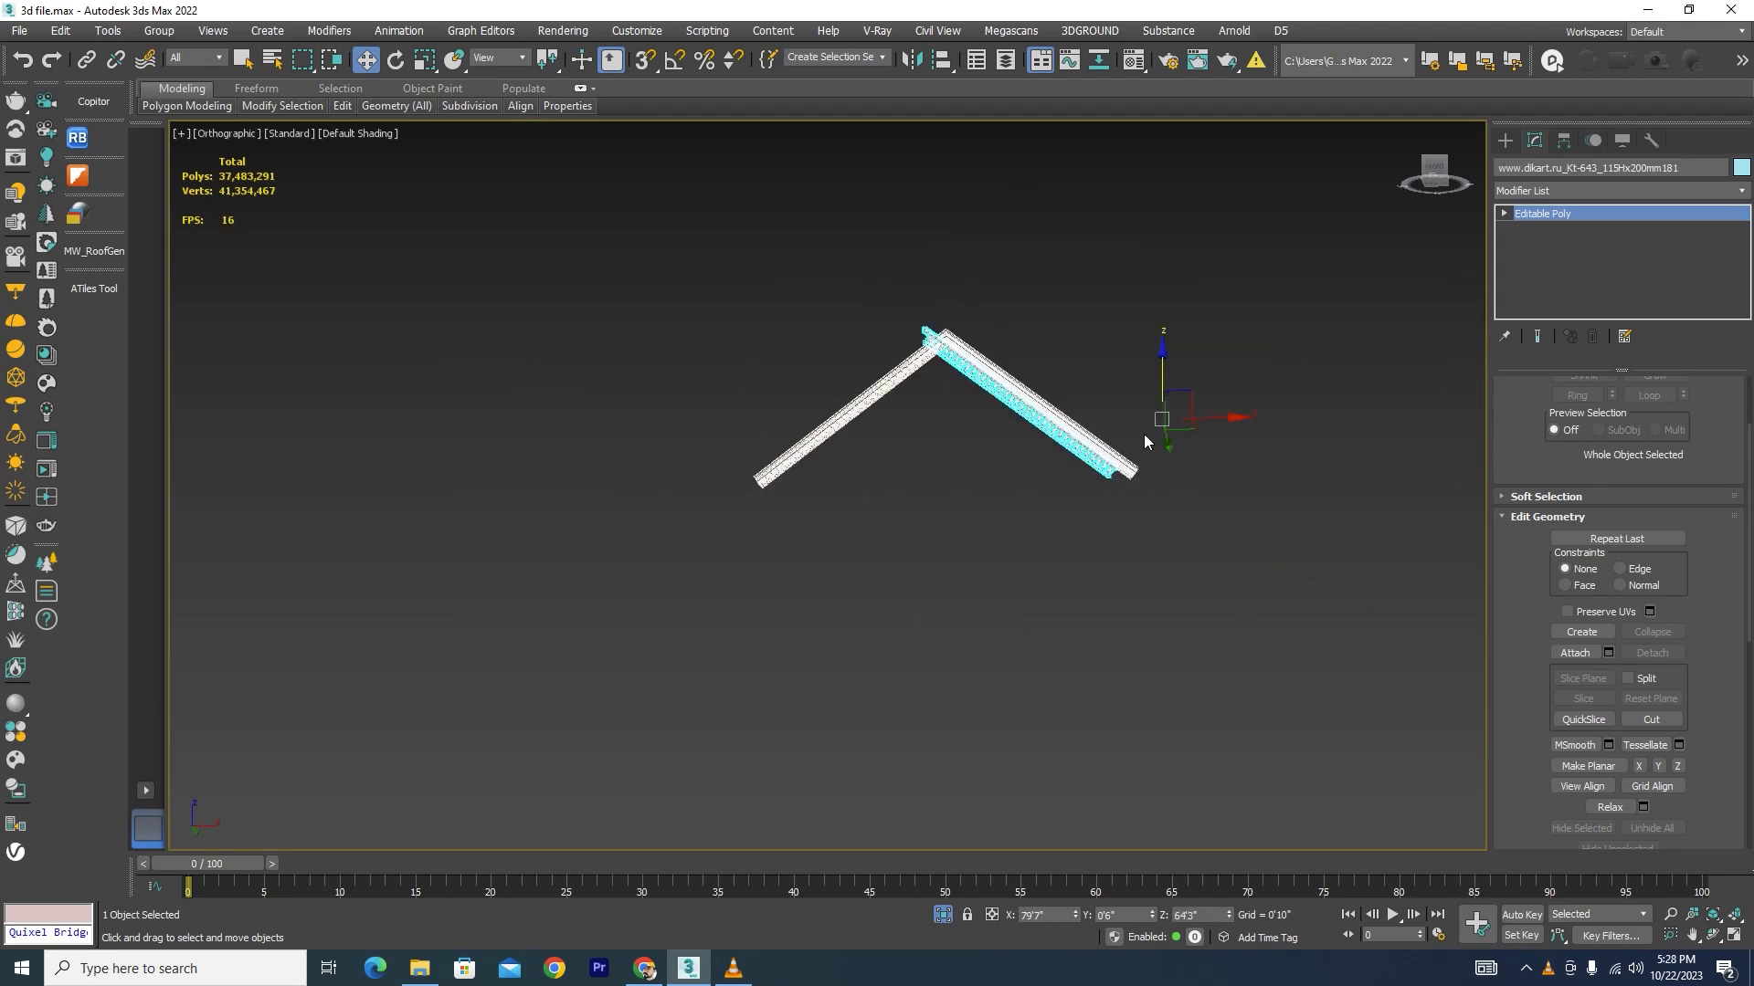
{"action": "scroll", "coordinate": [1232, 383], "scroll_direction": "up", "scroll_amount": 5}
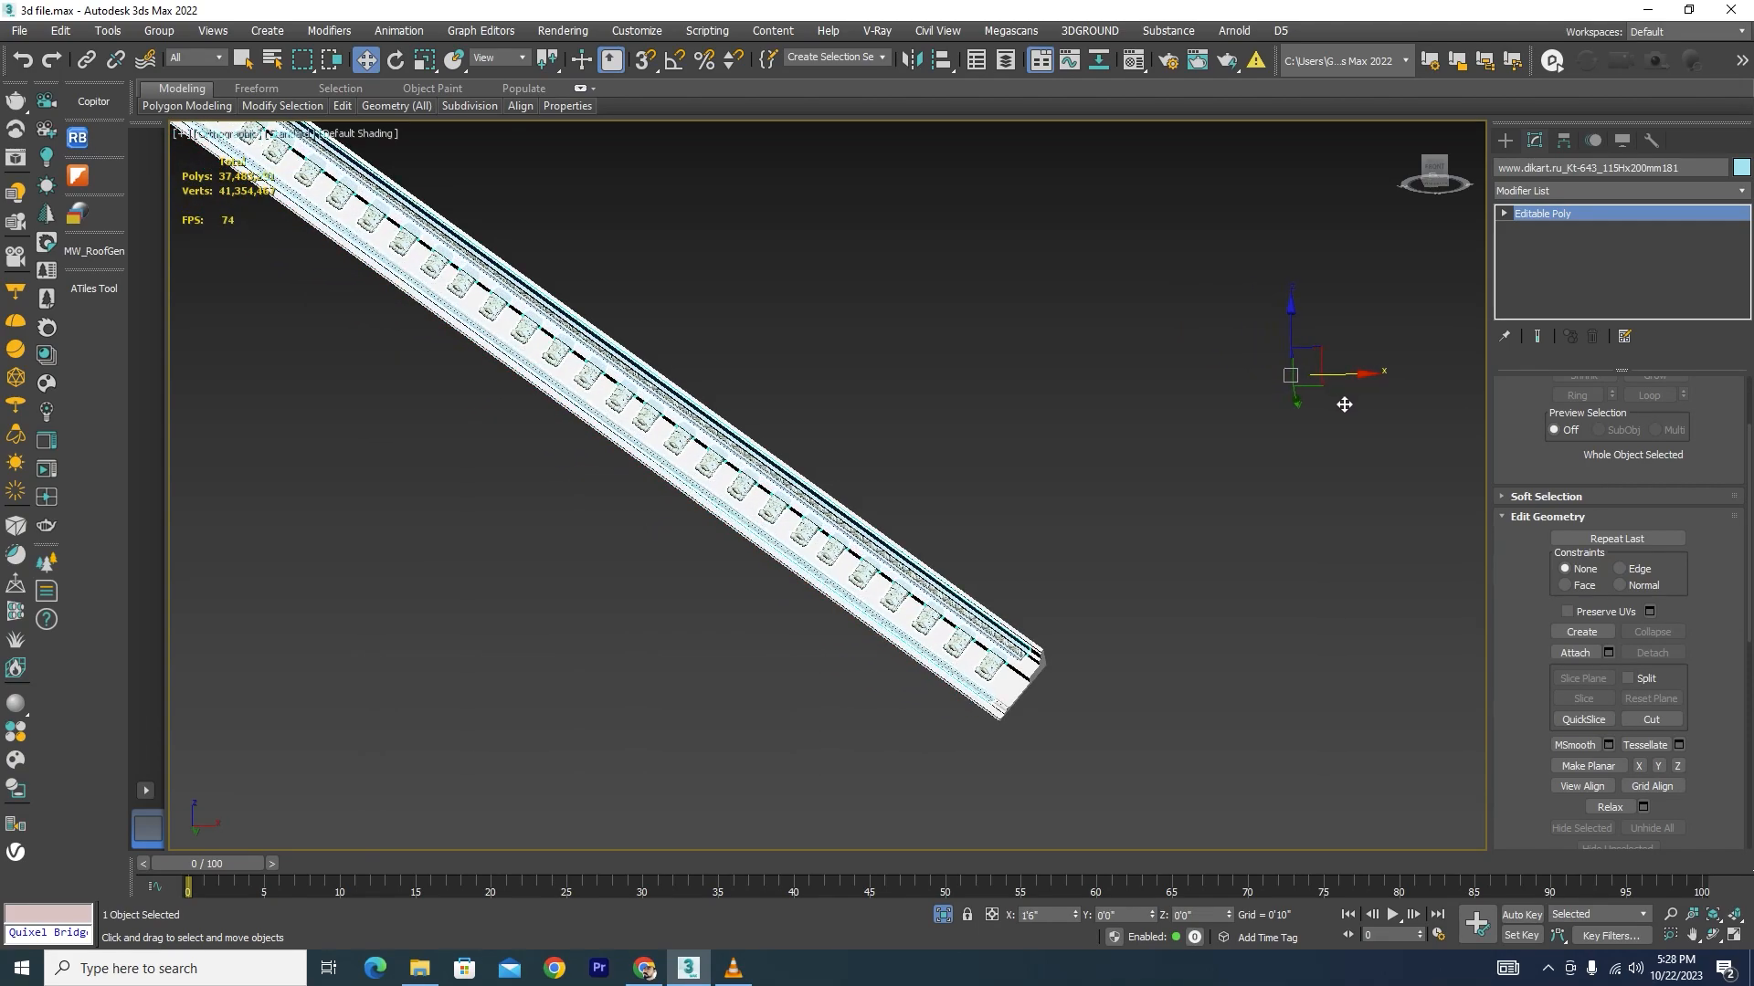
{"action": "left_click_drag", "start_coordinate": [1345, 405], "coordinate": [1347, 405]}
{"action": "left_click_drag", "start_coordinate": [1295, 335], "coordinate": [1363, 391]}
{"action": "scroll", "coordinate": [1090, 694], "scroll_direction": "up", "scroll_amount": 8}
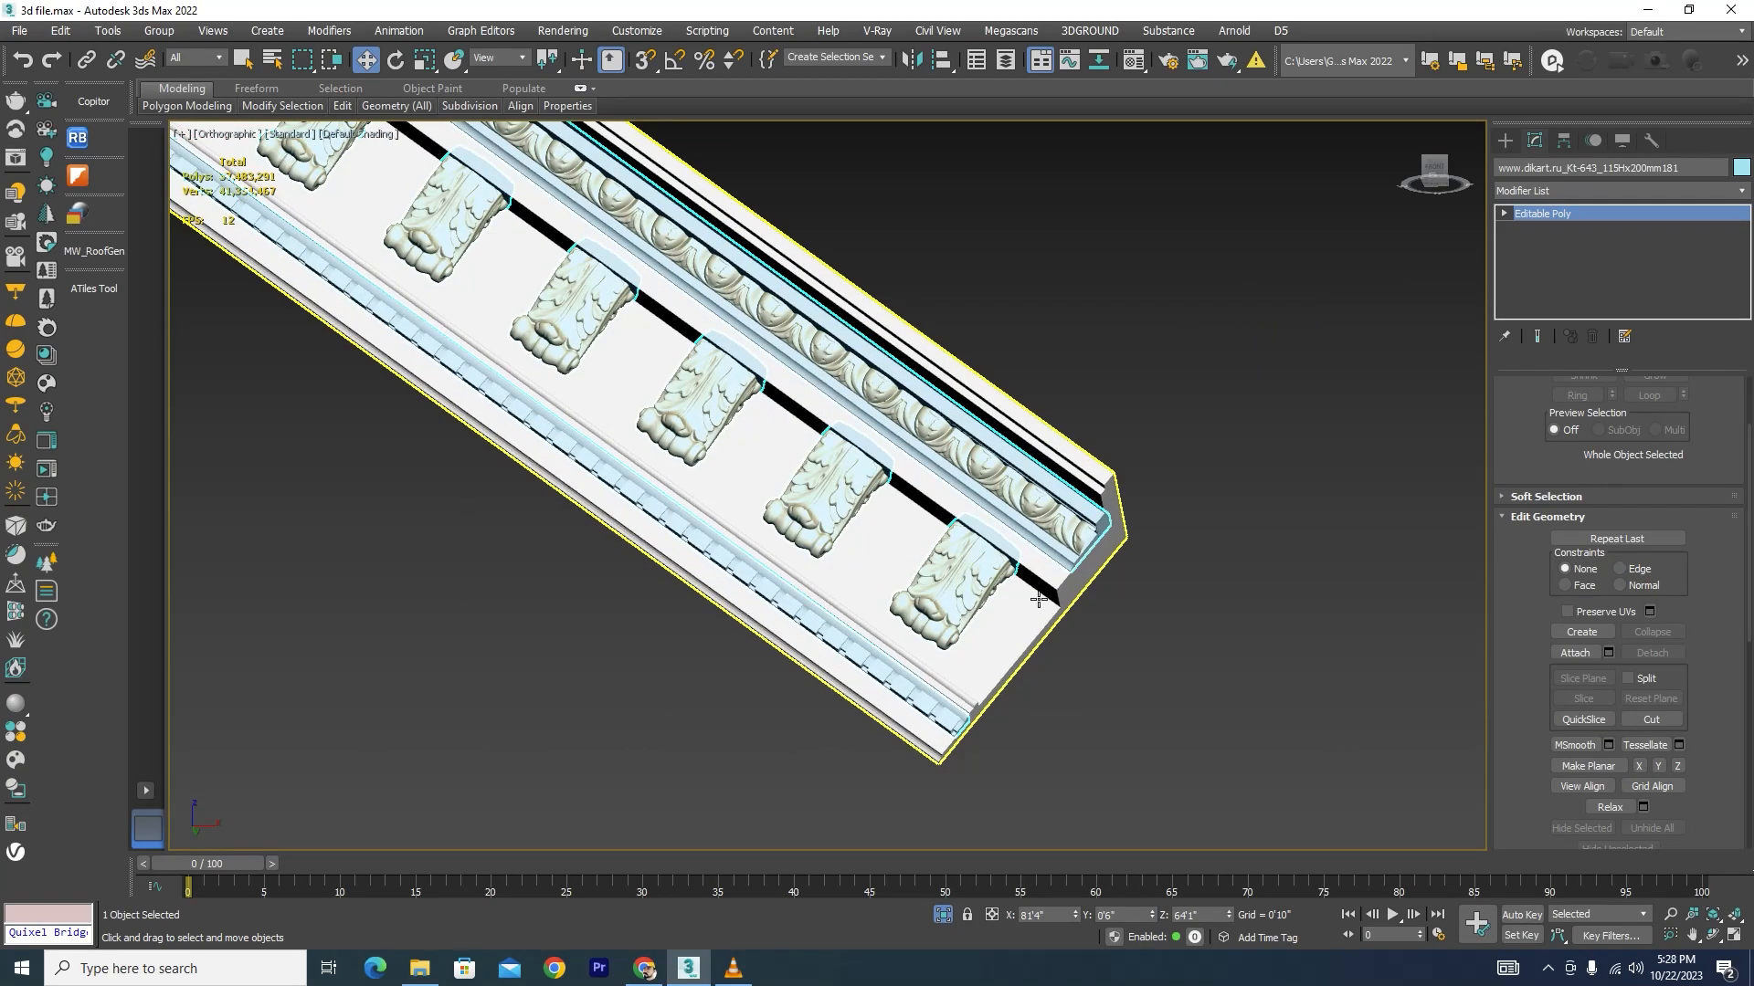
Step: Snap the mirrored moulding by its lower end vertex to the end of the right gable cornice
{"action": "key", "text": "s"}
{"action": "scroll", "coordinate": [1187, 467], "scroll_direction": "up", "scroll_amount": 4}
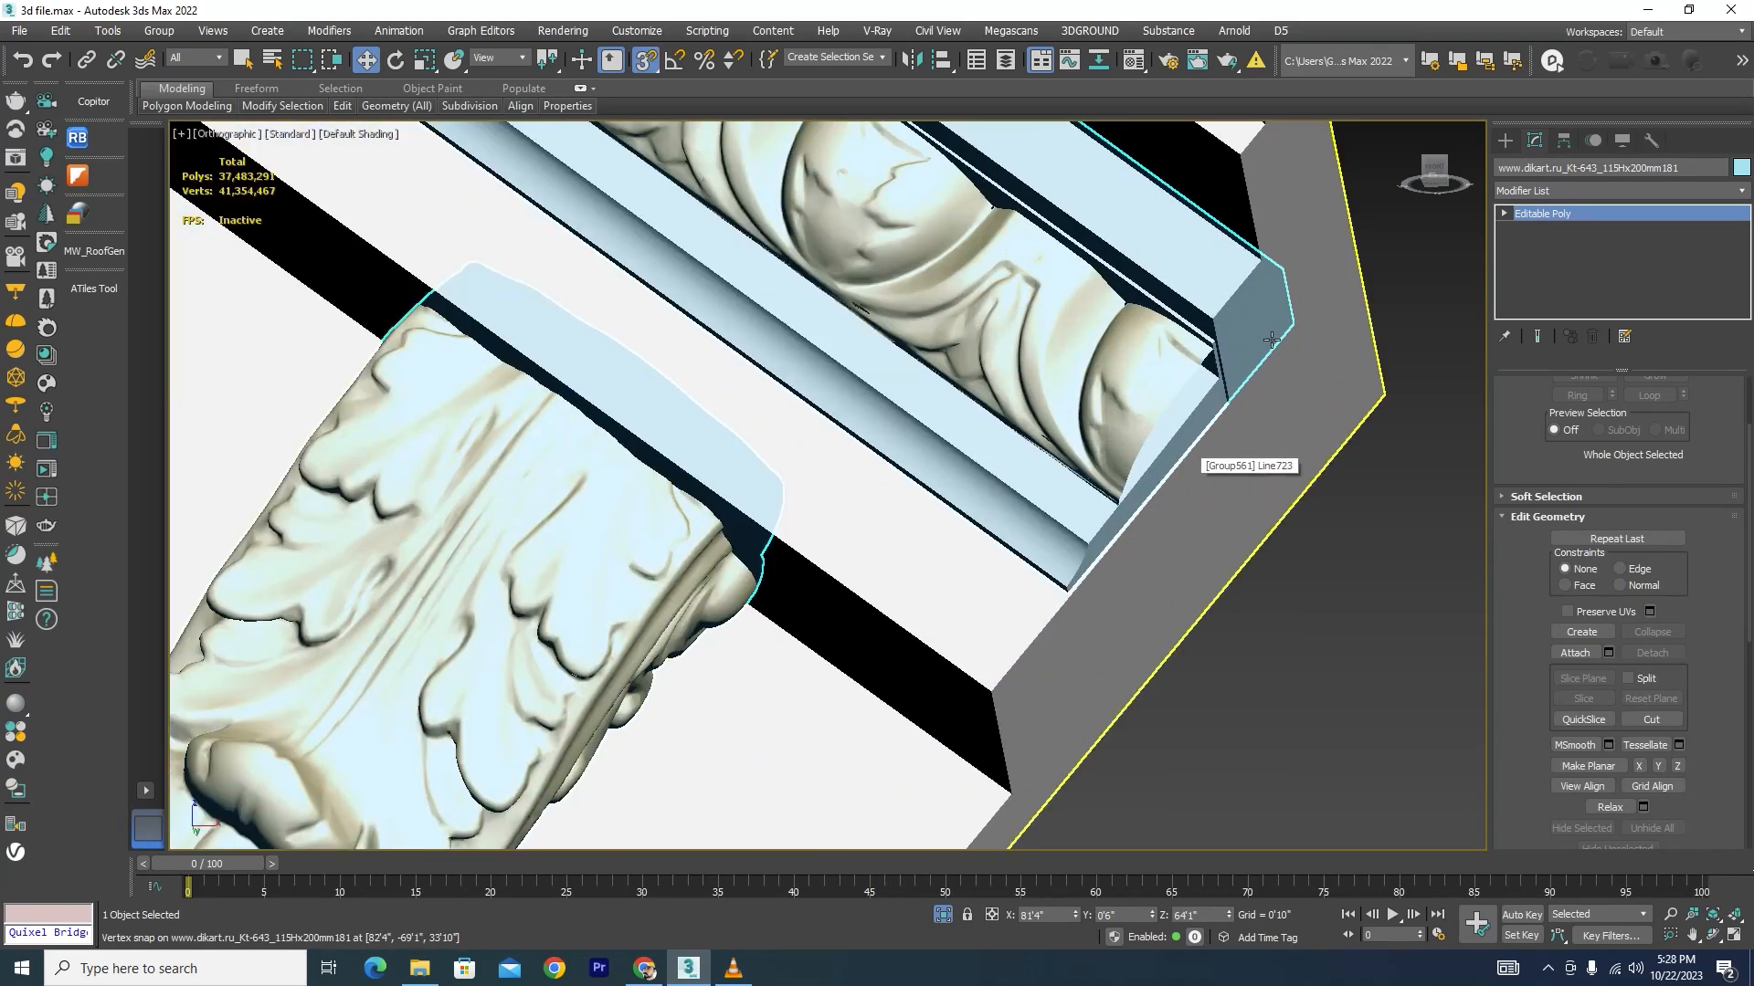
{"action": "scroll", "coordinate": [1224, 346], "scroll_direction": "down", "scroll_amount": 3}
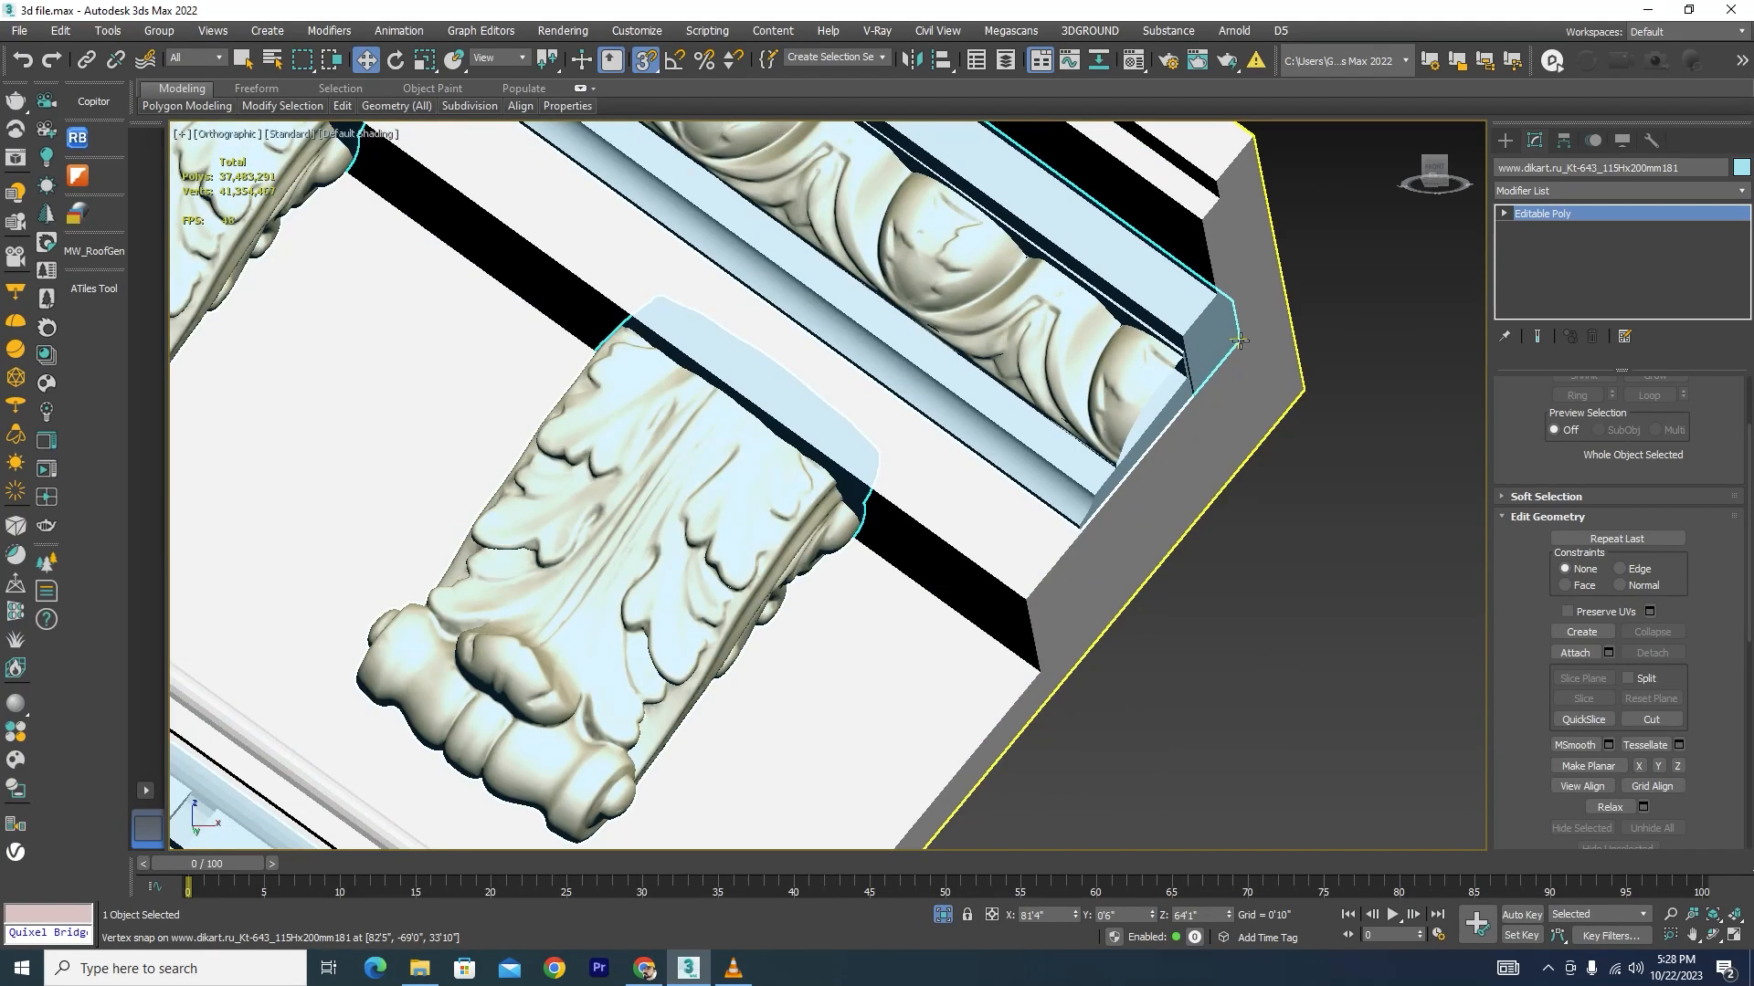
{"action": "key", "text": "F3"}
{"action": "scroll", "coordinate": [1242, 344], "scroll_direction": "up", "scroll_amount": 5}
{"action": "mouse_move", "coordinate": [1232, 333]}
{"action": "left_mouse_down"}
{"action": "mouse_move", "coordinate": [1162, 360]}
{"action": "mouse_move", "coordinate": [1107, 491]}
{"action": "left_mouse_up"}
{"action": "key", "text": "F3"}
{"action": "scroll", "coordinate": [1180, 340], "scroll_direction": "down", "scroll_amount": 5}
{"action": "scroll", "coordinate": [1141, 364], "scroll_direction": "down", "scroll_amount": 4}
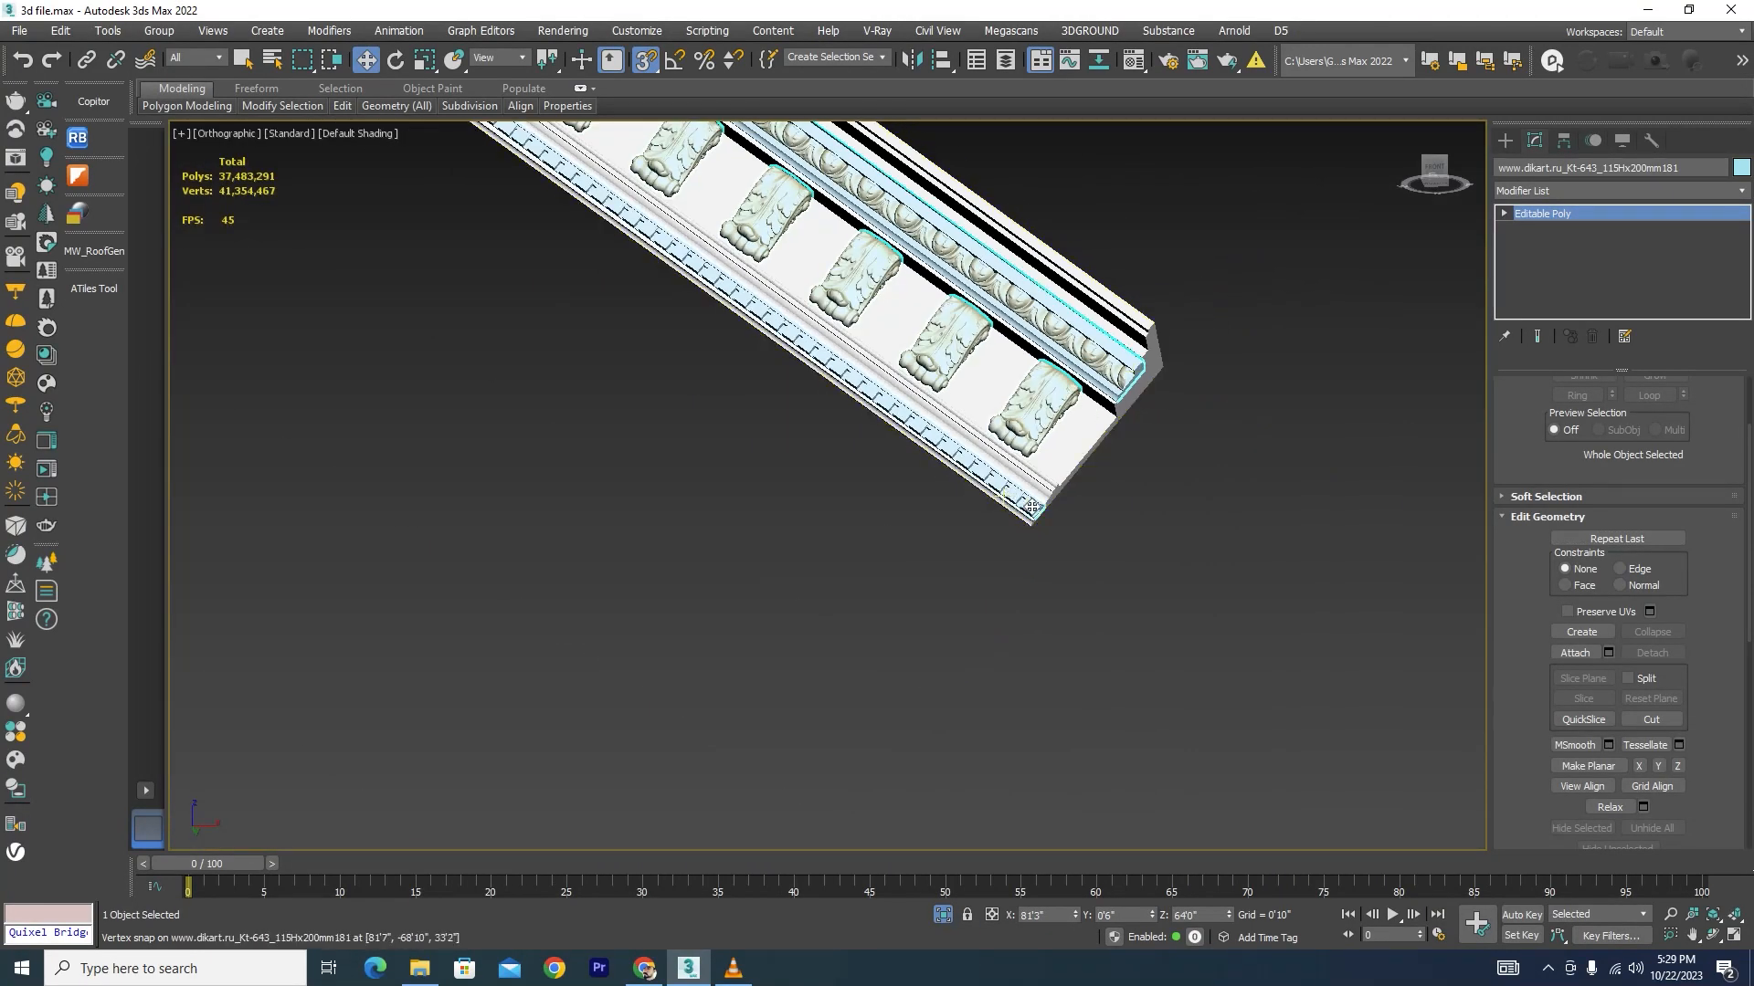
Step: Examine the fit of the mirrored moulding at the right end and at the apex, and clear the selection
{"action": "scroll", "coordinate": [1141, 411], "scroll_direction": "up", "scroll_amount": 3}
{"action": "scroll", "coordinate": [1188, 546], "scroll_direction": "down", "scroll_amount": 6}
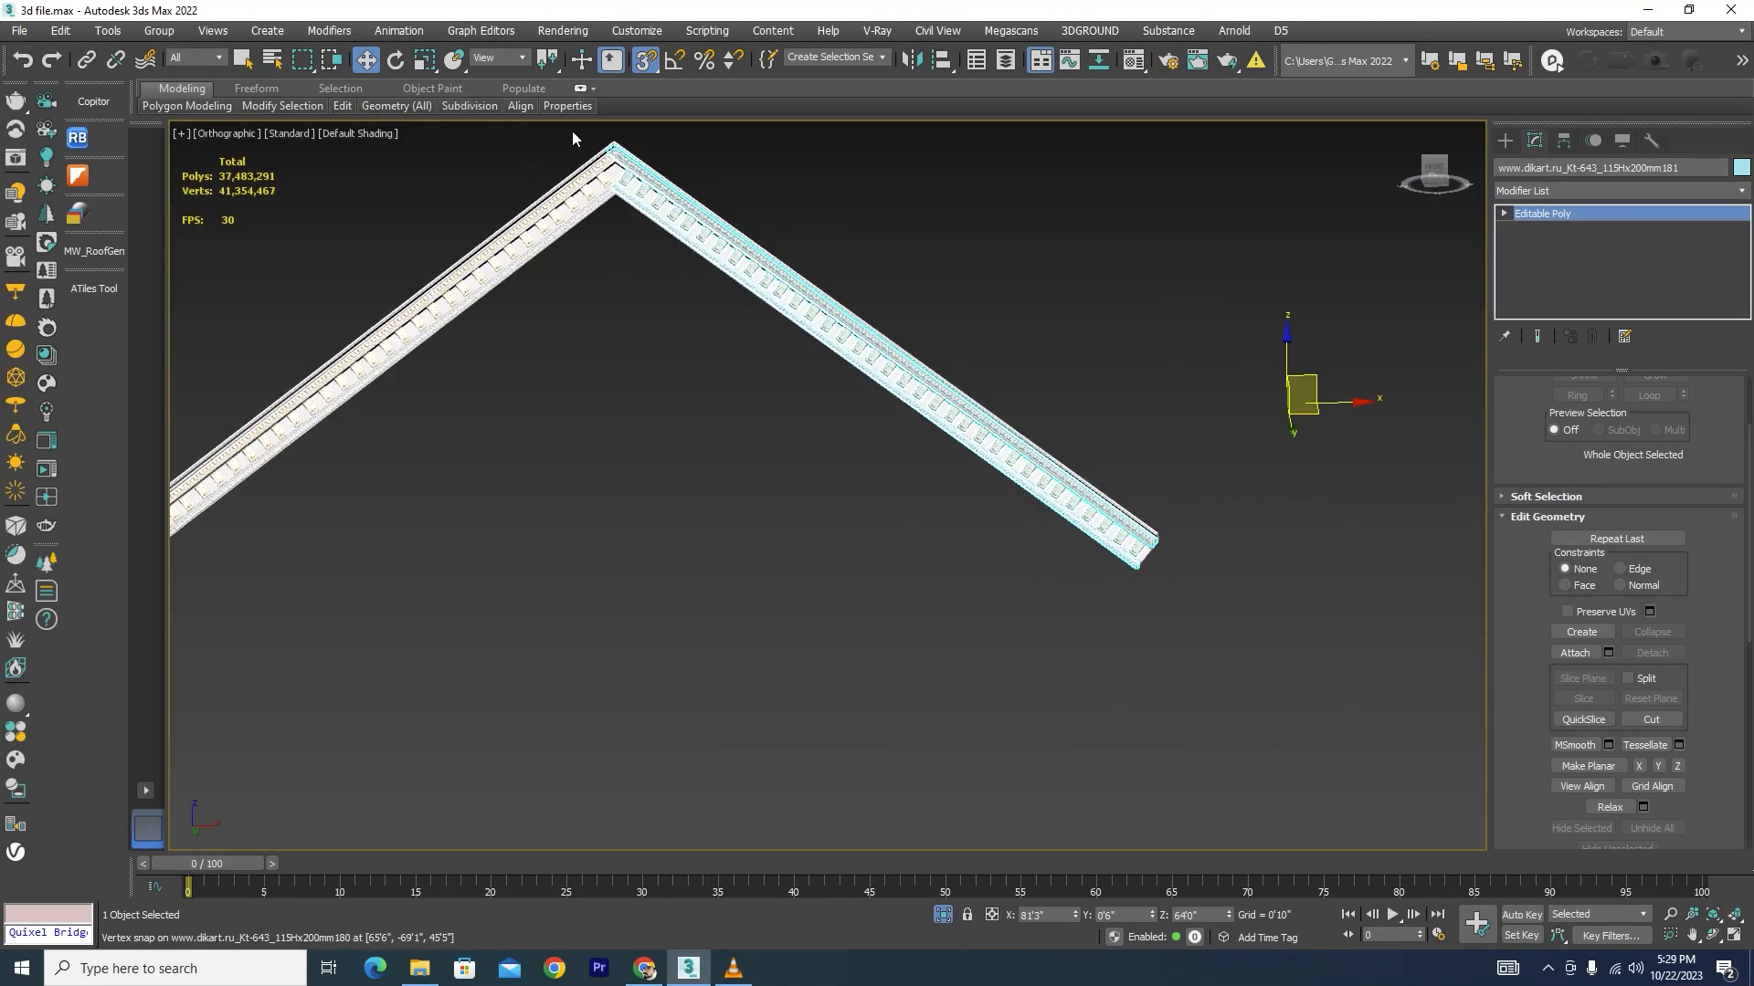
{"action": "scroll", "coordinate": [585, 147], "scroll_direction": "up", "scroll_amount": 8}
{"action": "scroll", "coordinate": [784, 466], "scroll_direction": "down", "scroll_amount": 5}
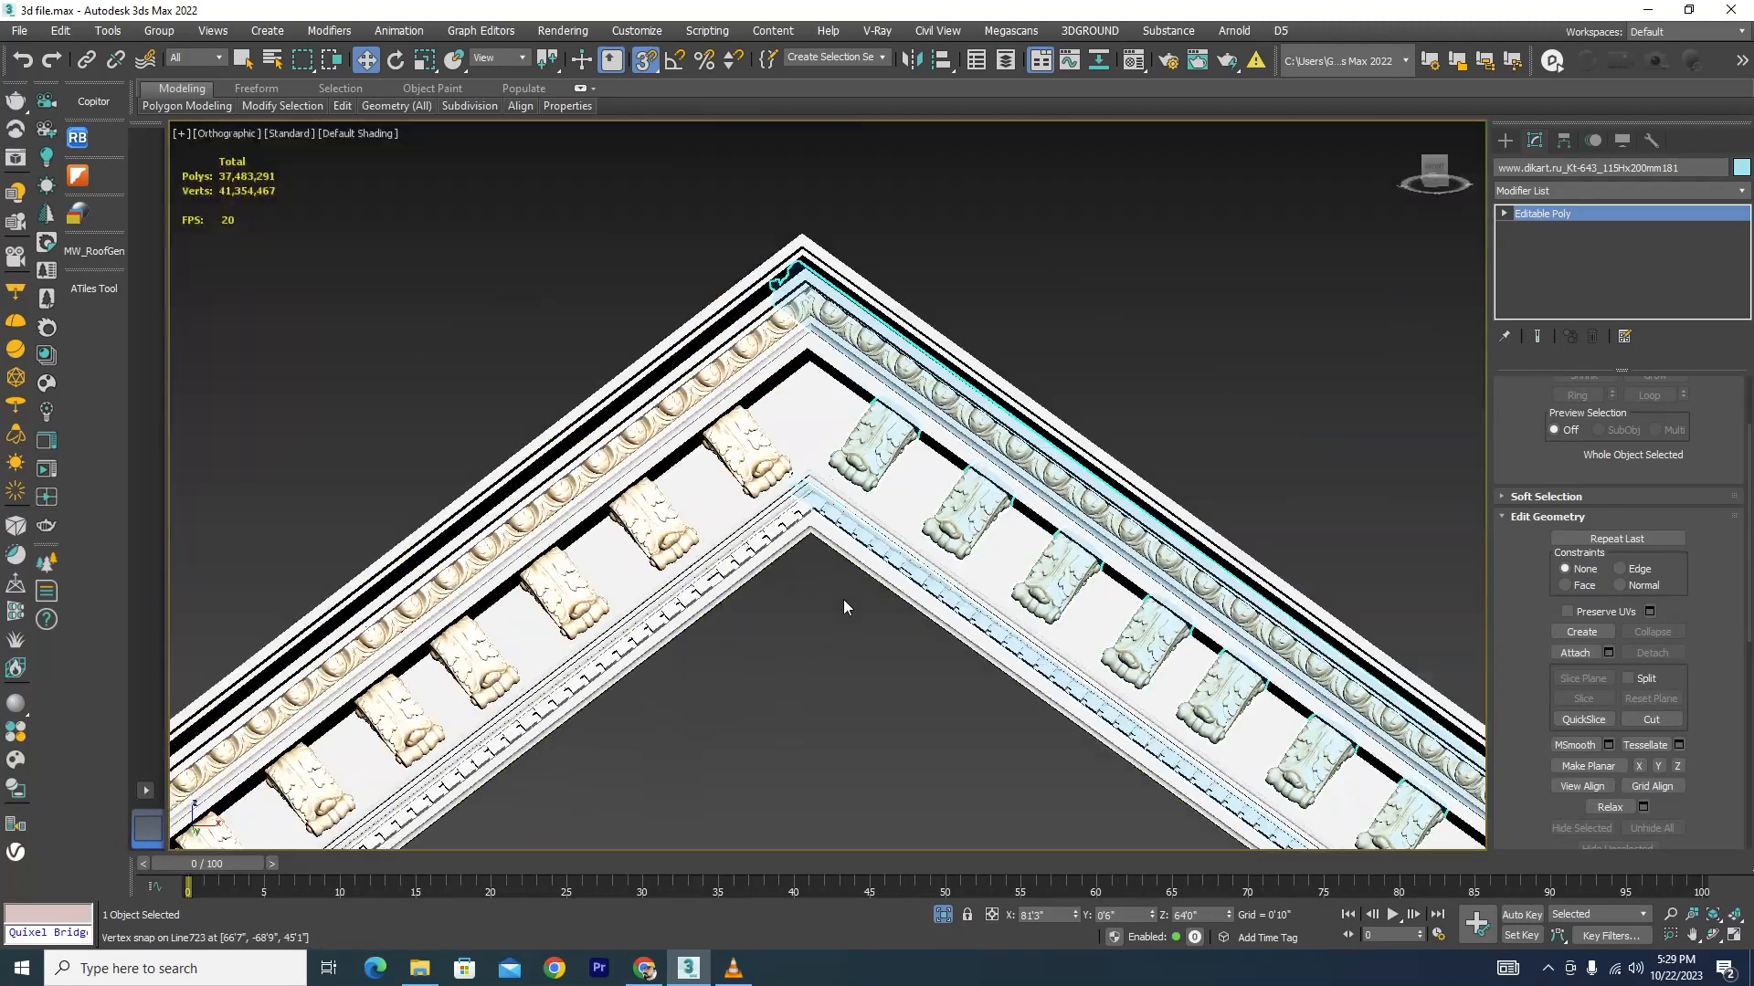
{"action": "scroll", "coordinate": [809, 329], "scroll_direction": "up", "scroll_amount": 3}
{"action": "scroll", "coordinate": [809, 326], "scroll_direction": "down", "scroll_amount": 3}
{"action": "left_click", "coordinate": [981, 302]}
{"action": "scroll", "coordinate": [981, 301], "scroll_direction": "down", "scroll_amount": 8}
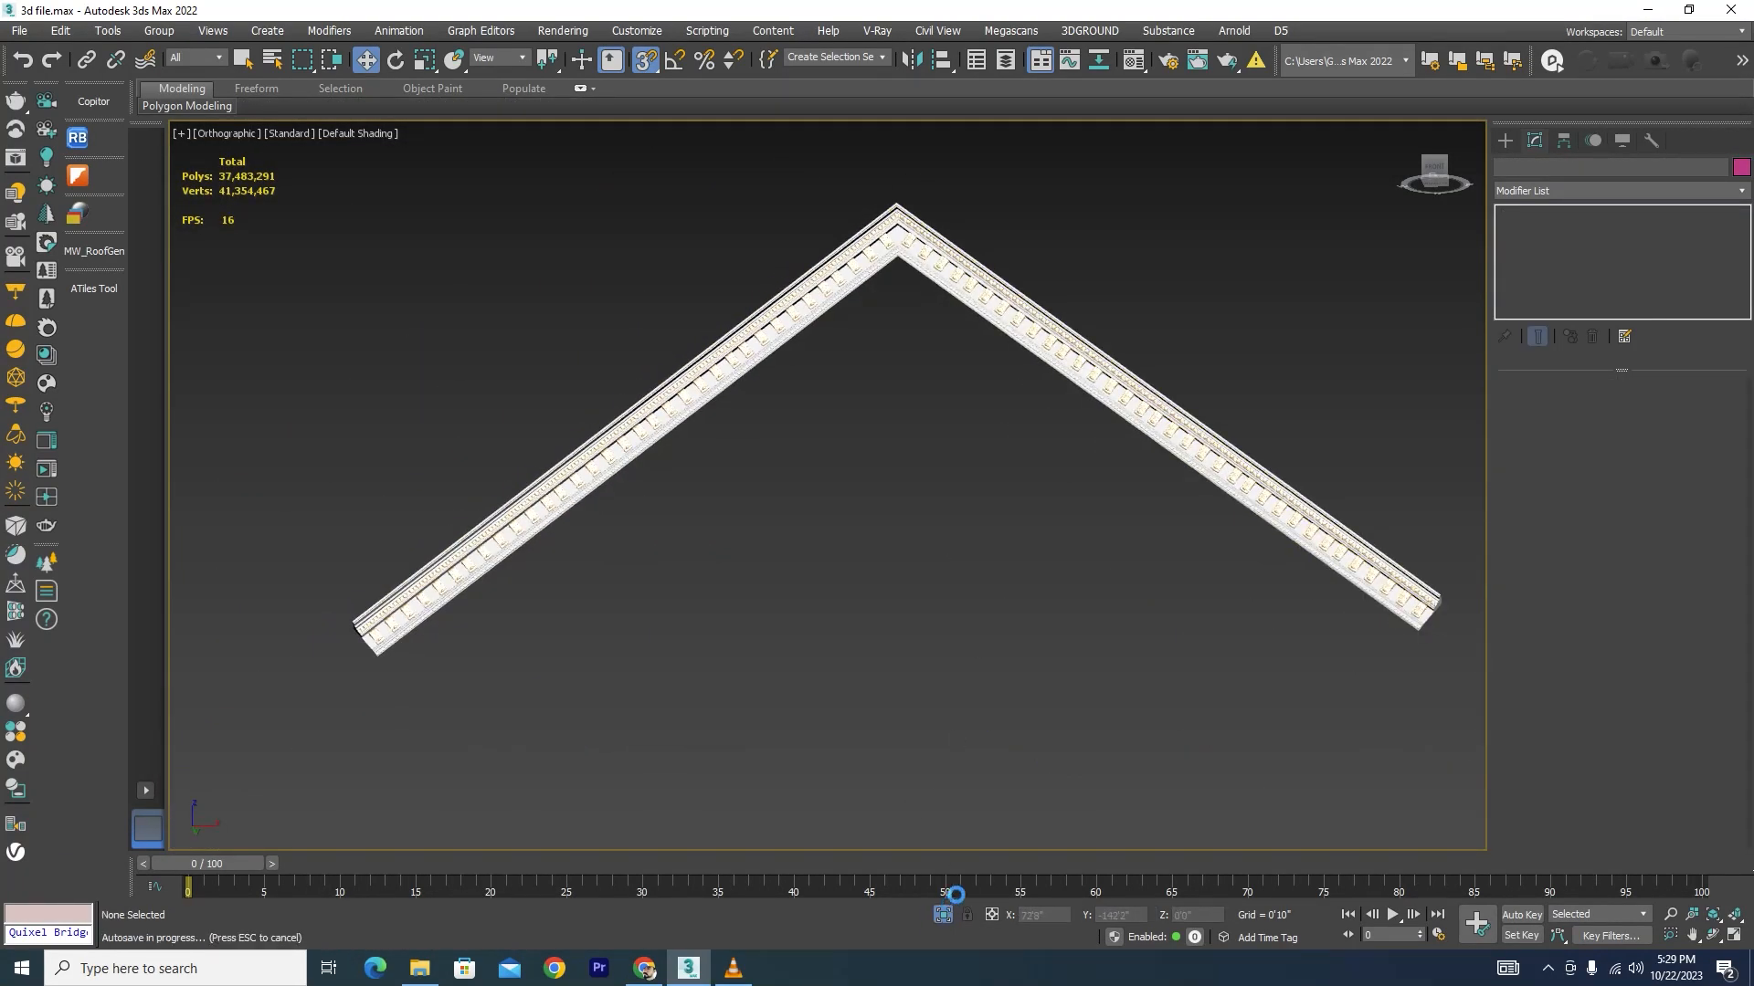
Step: Exit isolation to show the whole building and select the swept cornice around the gable
{"action": "left_click", "coordinate": [943, 914]}
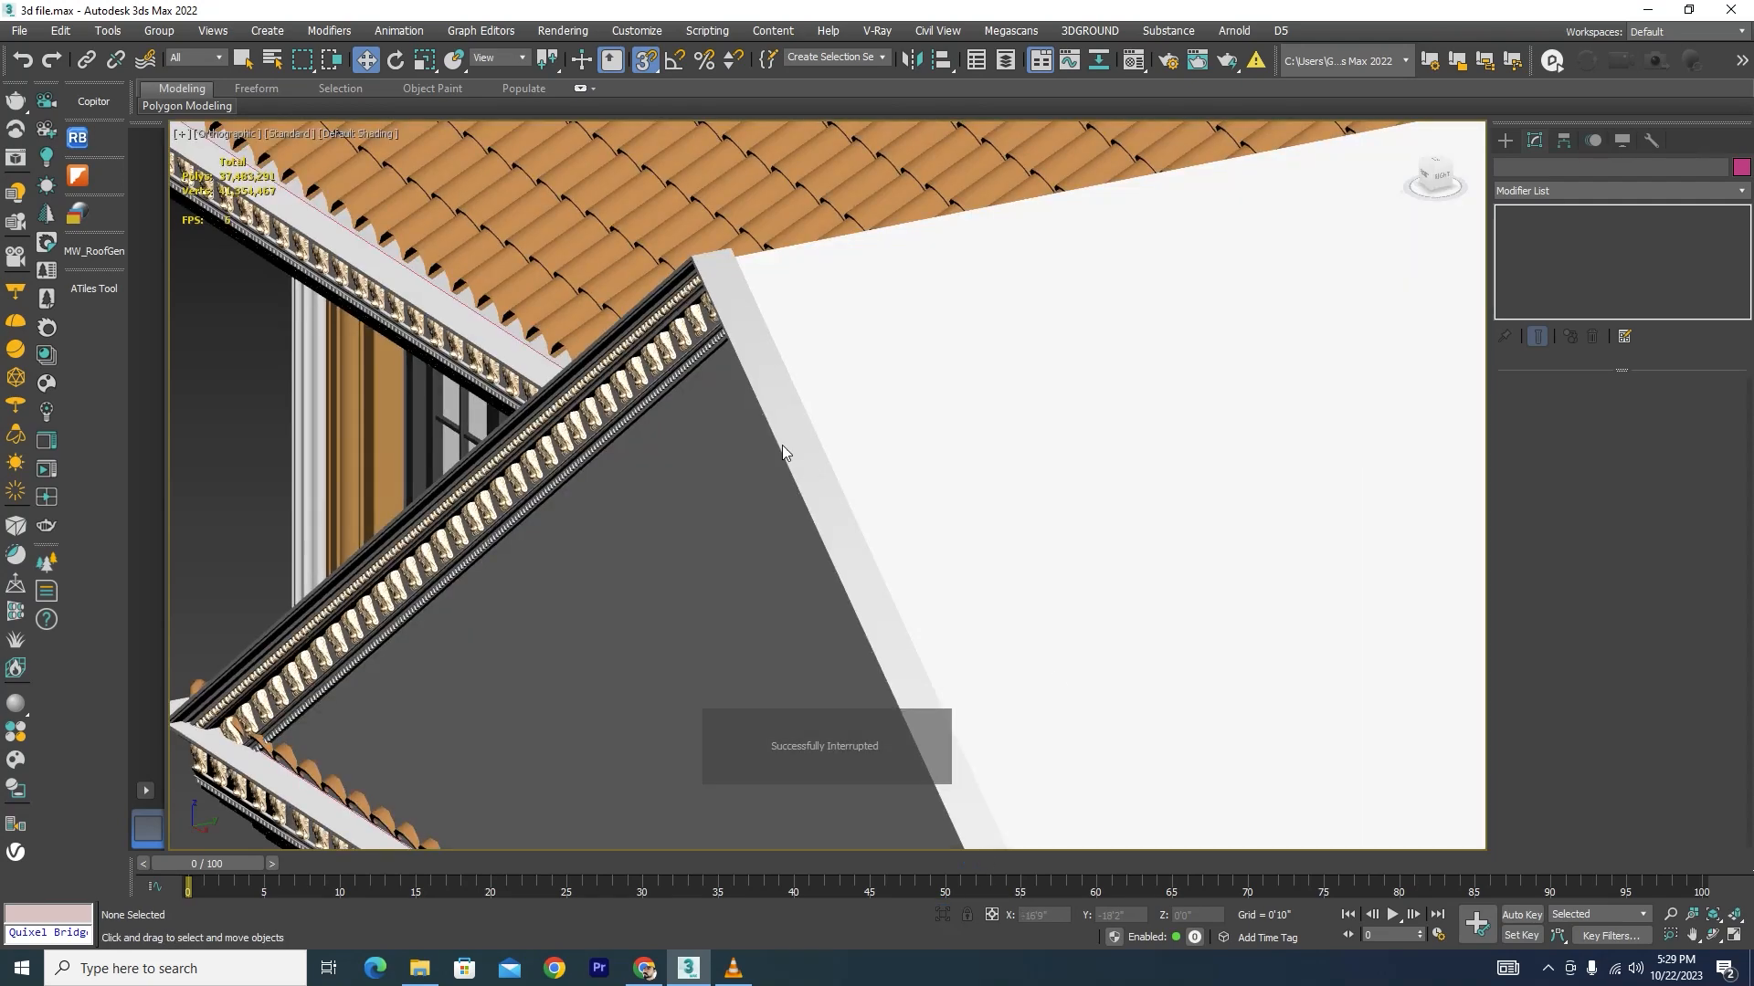
{"action": "scroll", "coordinate": [782, 445], "scroll_direction": "down", "scroll_amount": 3}
{"action": "scroll", "coordinate": [773, 417], "scroll_direction": "down", "scroll_amount": 4}
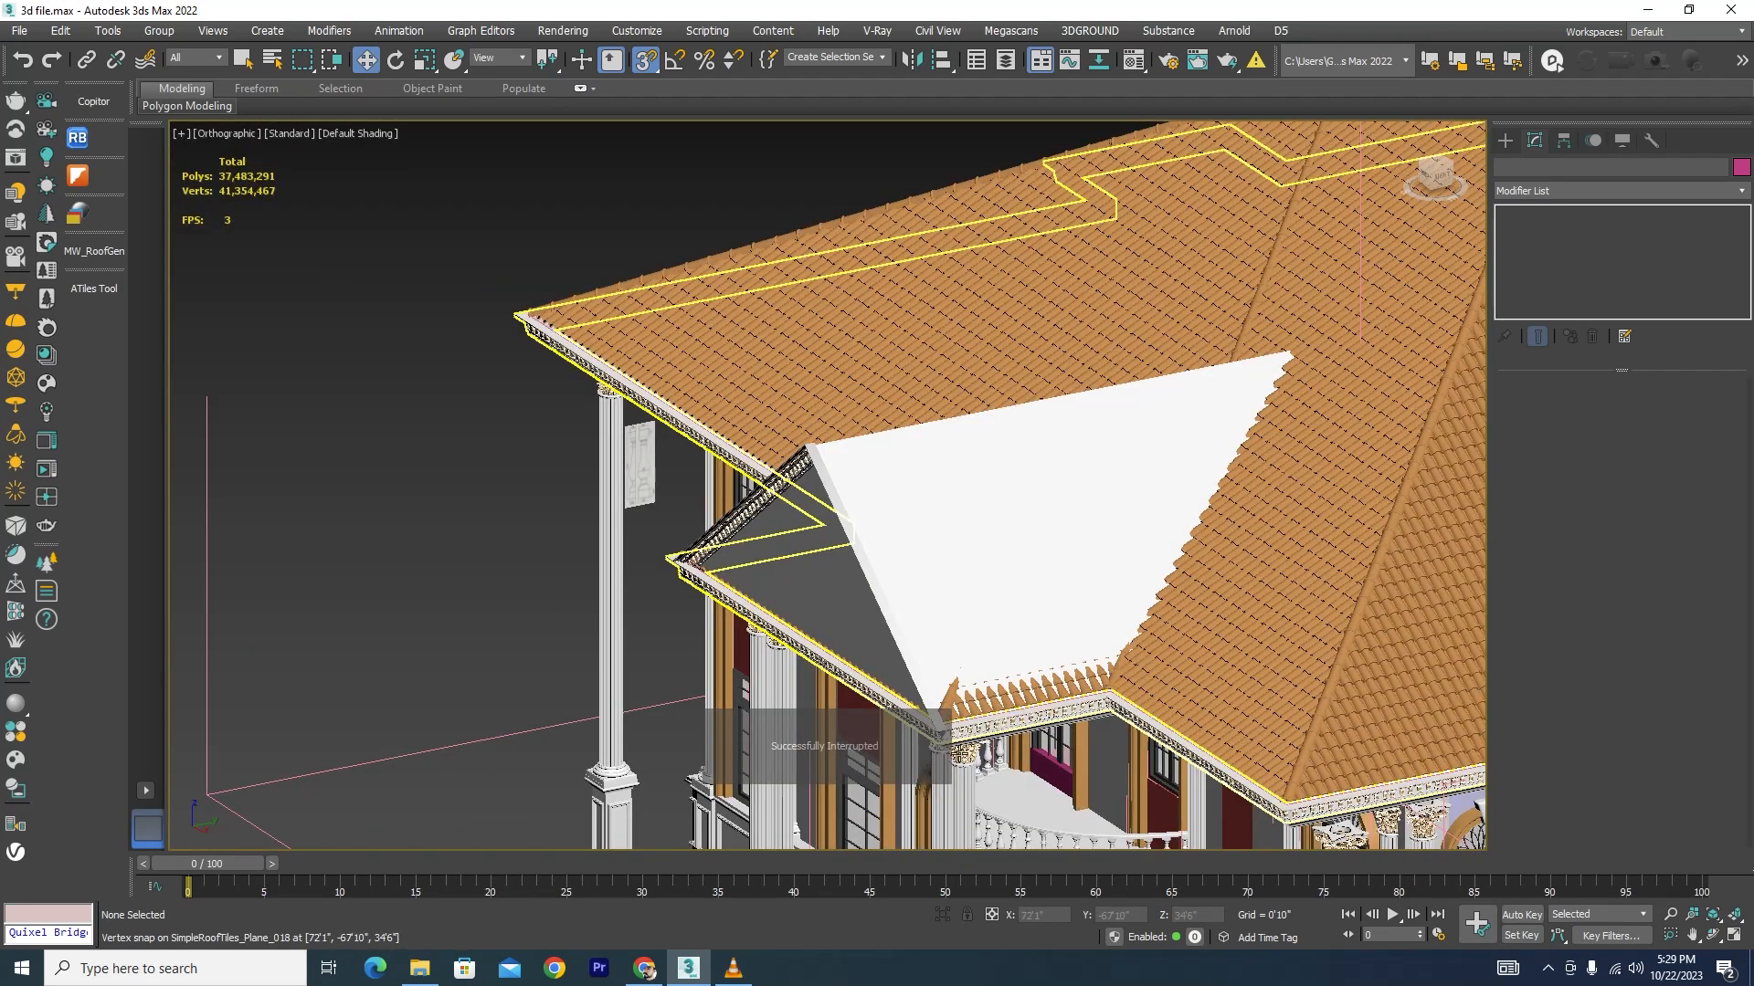
{"action": "scroll", "coordinate": [953, 725], "scroll_direction": "up", "scroll_amount": 5}
{"action": "scroll", "coordinate": [952, 726], "scroll_direction": "up", "scroll_amount": 3}
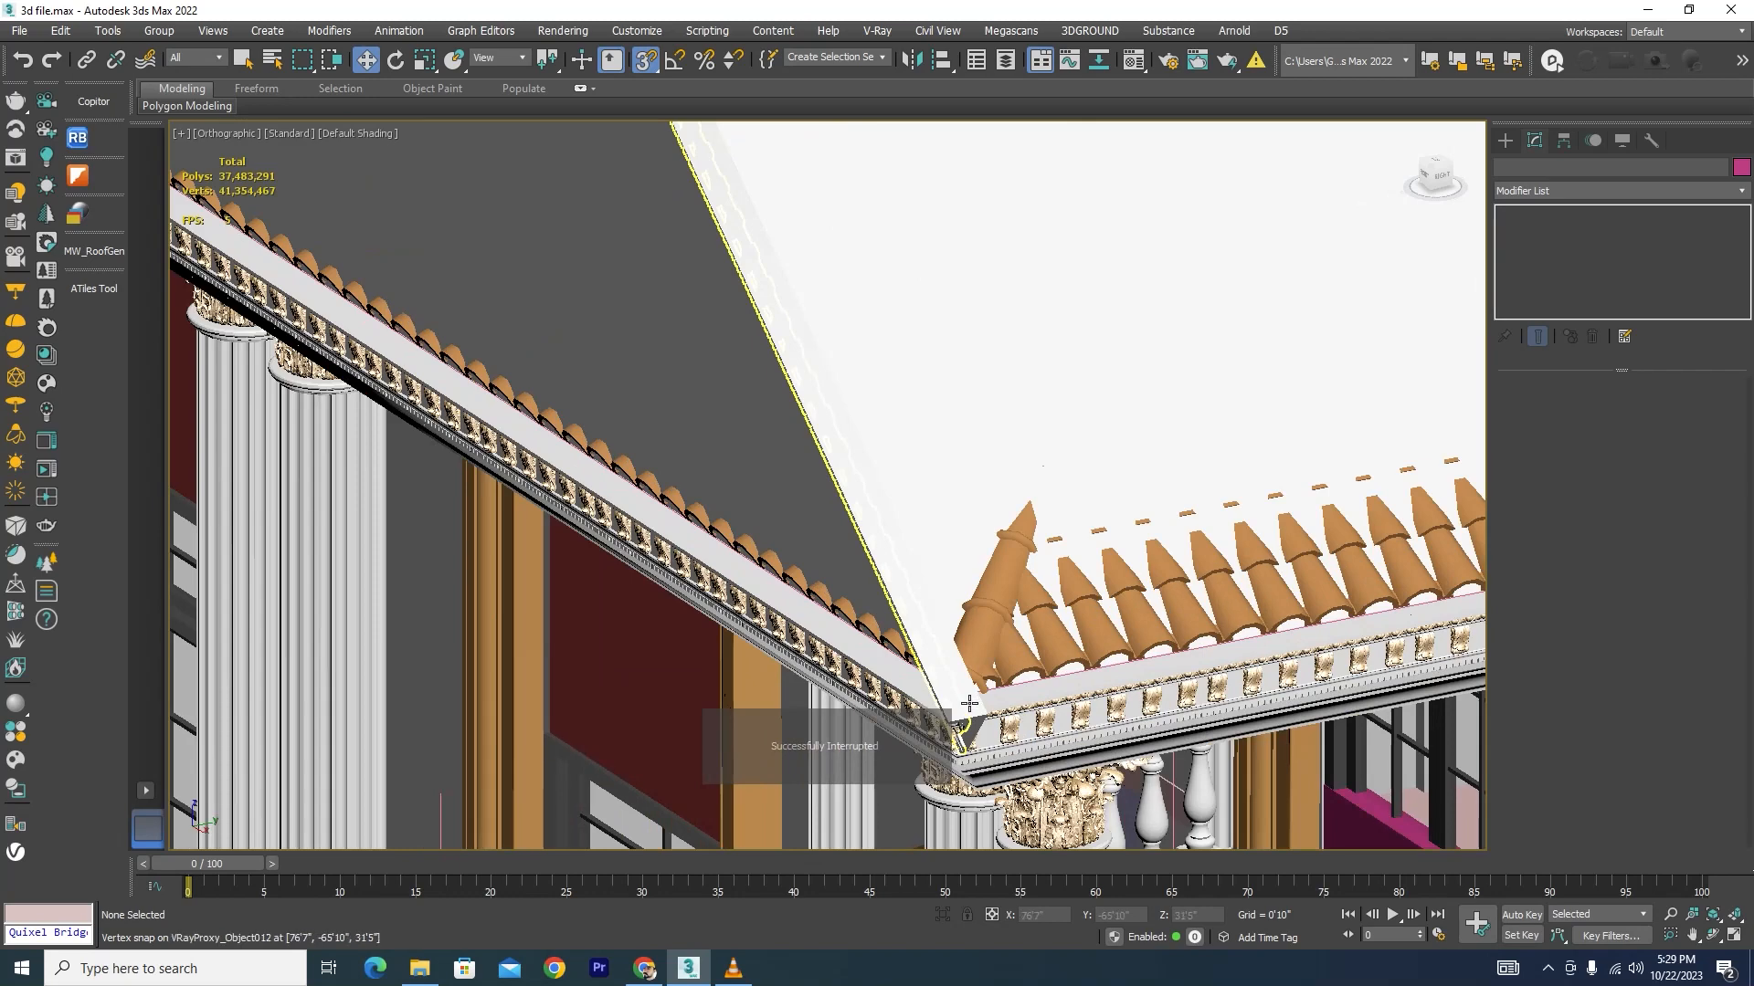
{"action": "left_click", "coordinate": [939, 673]}
{"action": "scroll", "coordinate": [939, 673], "scroll_direction": "down", "scroll_amount": 5}
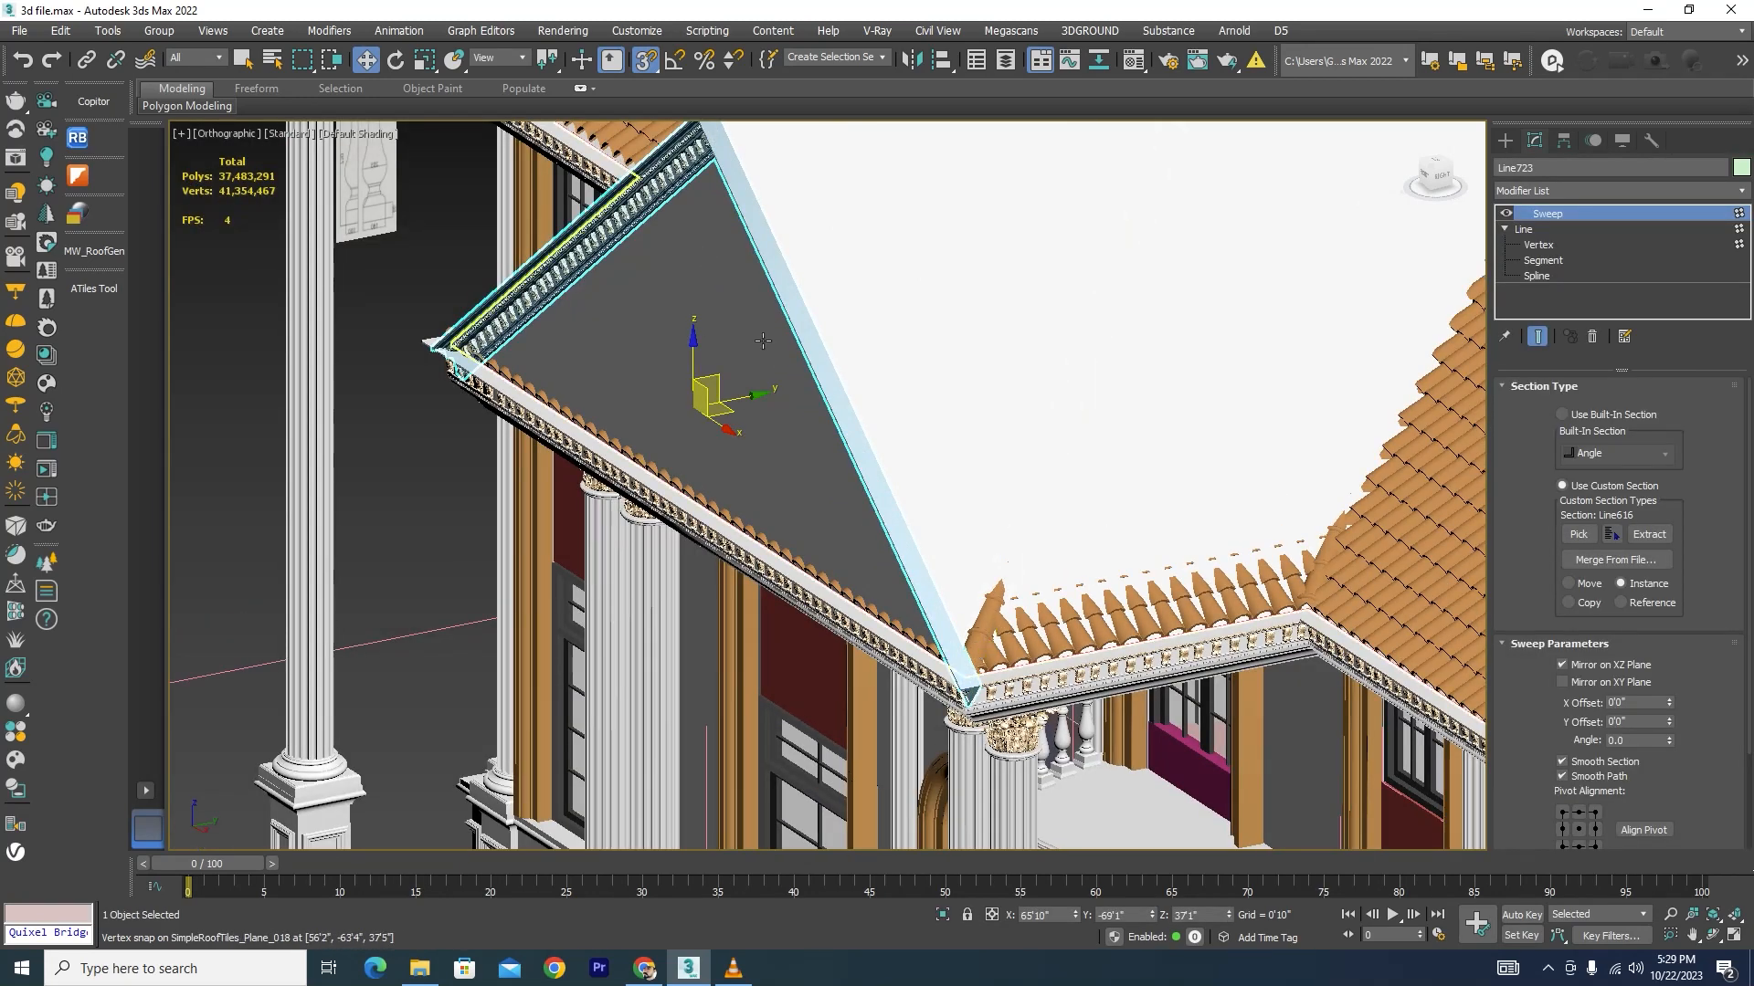
Step: Add both the left and right decorative mouldings to the gable cornice selection and isolate the three objects
{"action": "left_click", "coordinate": [732, 179], "text": "ctrl"}
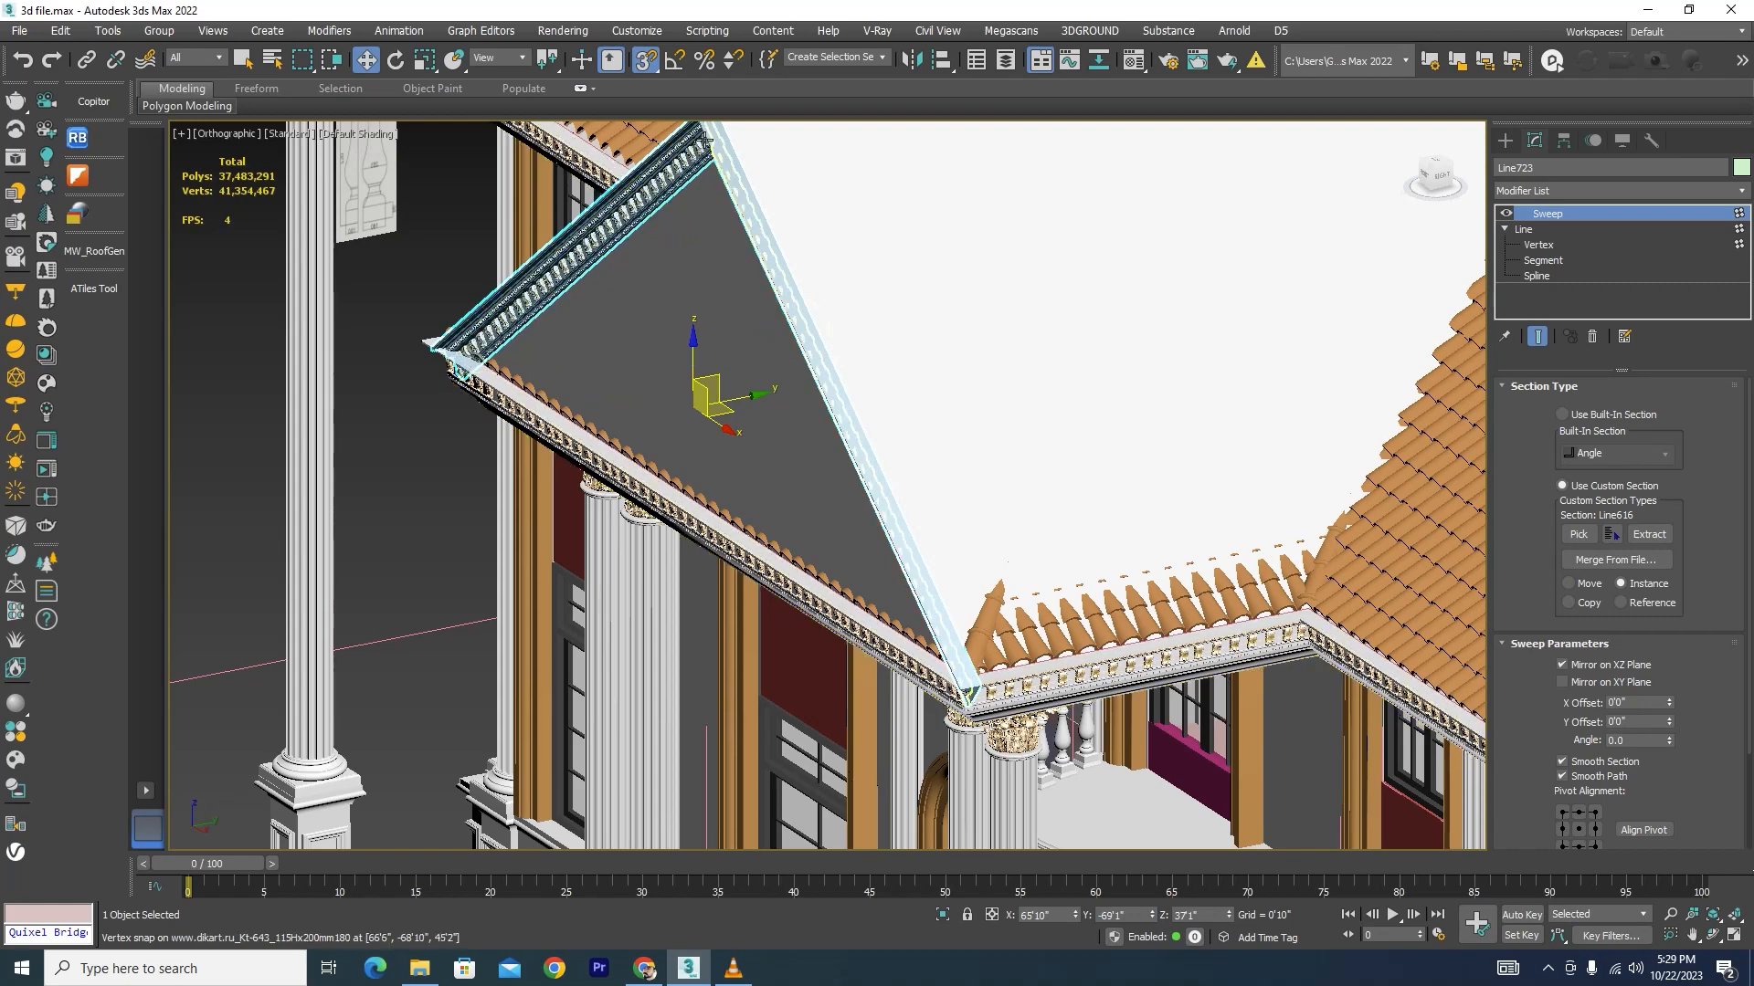
{"action": "scroll", "coordinate": [804, 274], "scroll_direction": "up", "scroll_amount": 4}
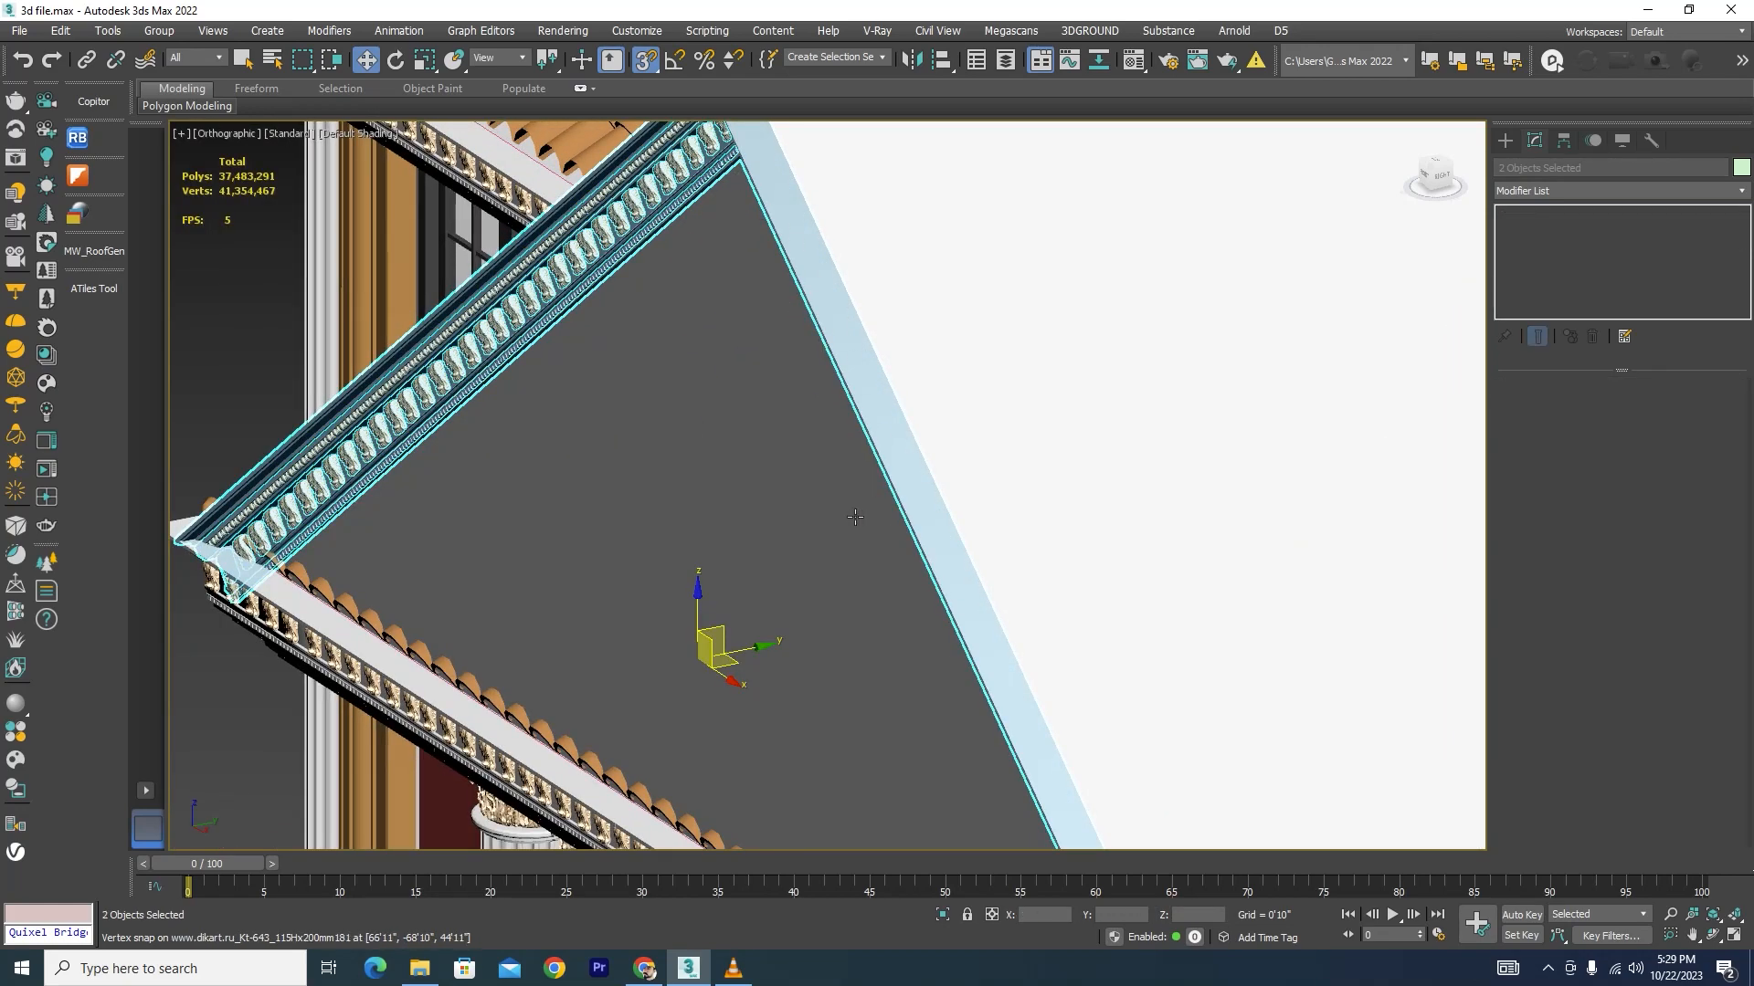
{"action": "scroll", "coordinate": [855, 517], "scroll_direction": "down", "scroll_amount": 5}
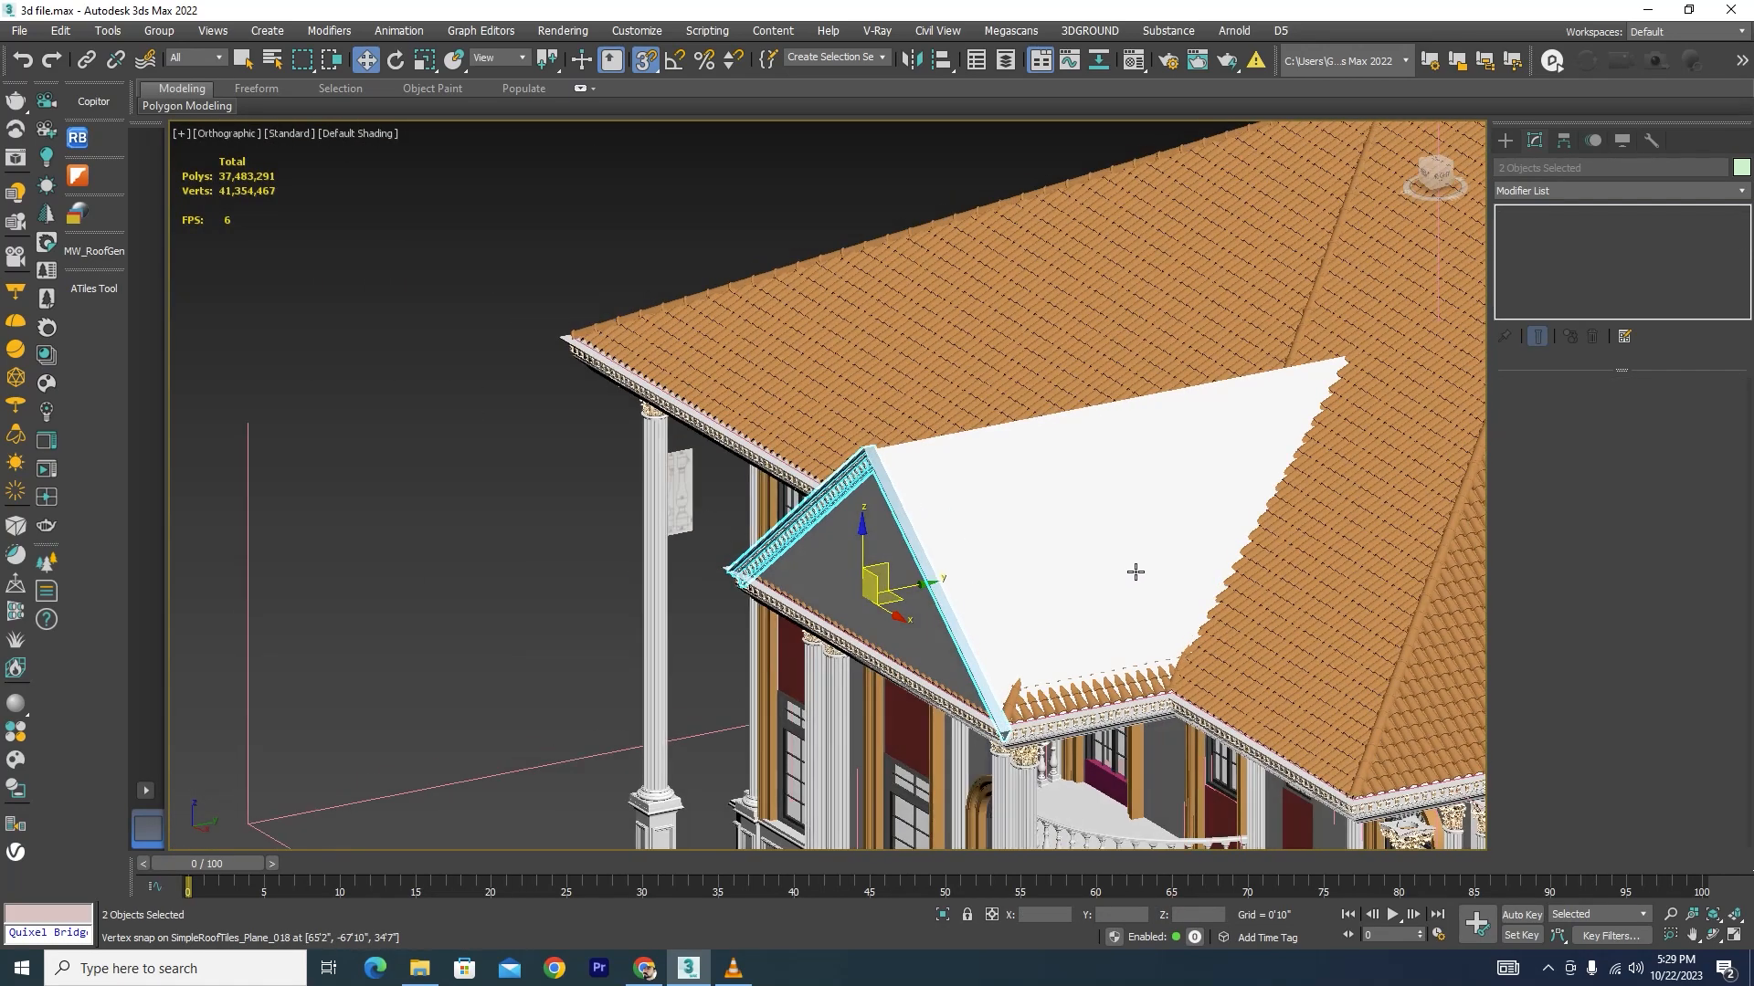
{"action": "middle_click_drag", "start_coordinate": [1135, 572], "coordinate": [1179, 585], "text": "alt"}
{"action": "scroll", "coordinate": [1260, 511], "scroll_direction": "up", "scroll_amount": 6}
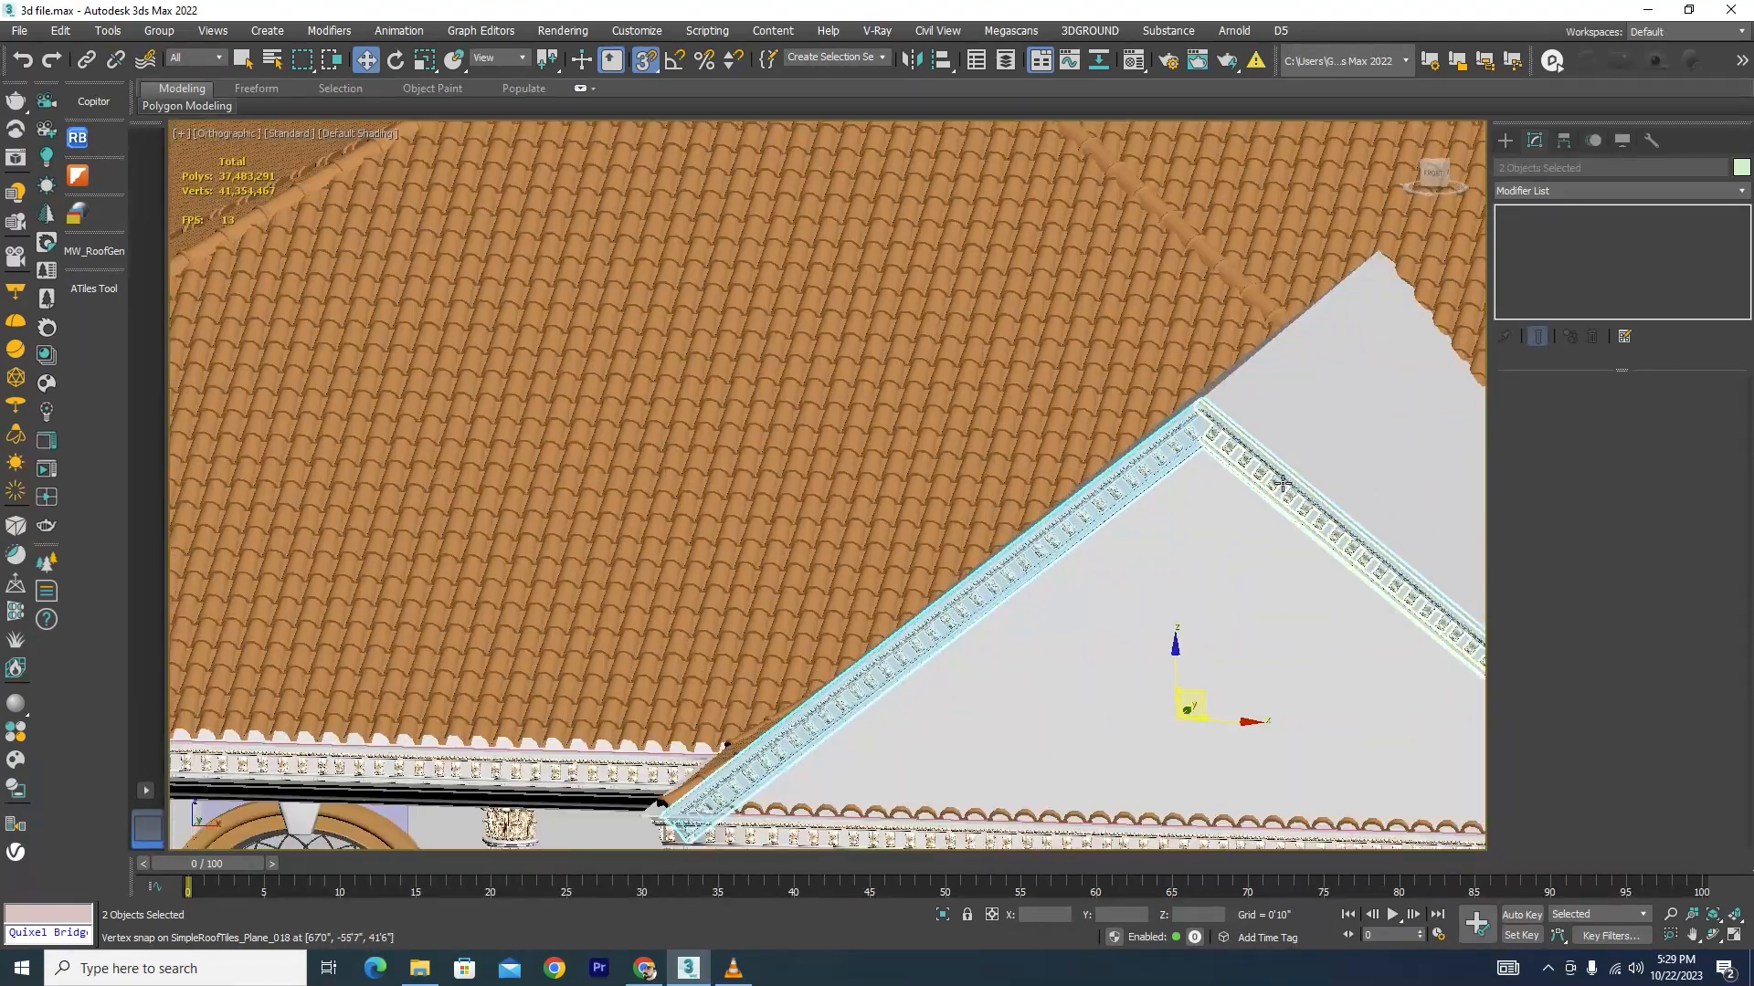
{"action": "scroll", "coordinate": [1282, 484], "scroll_direction": "up", "scroll_amount": 2}
{"action": "left_click", "coordinate": [1274, 472], "text": "ctrl"}
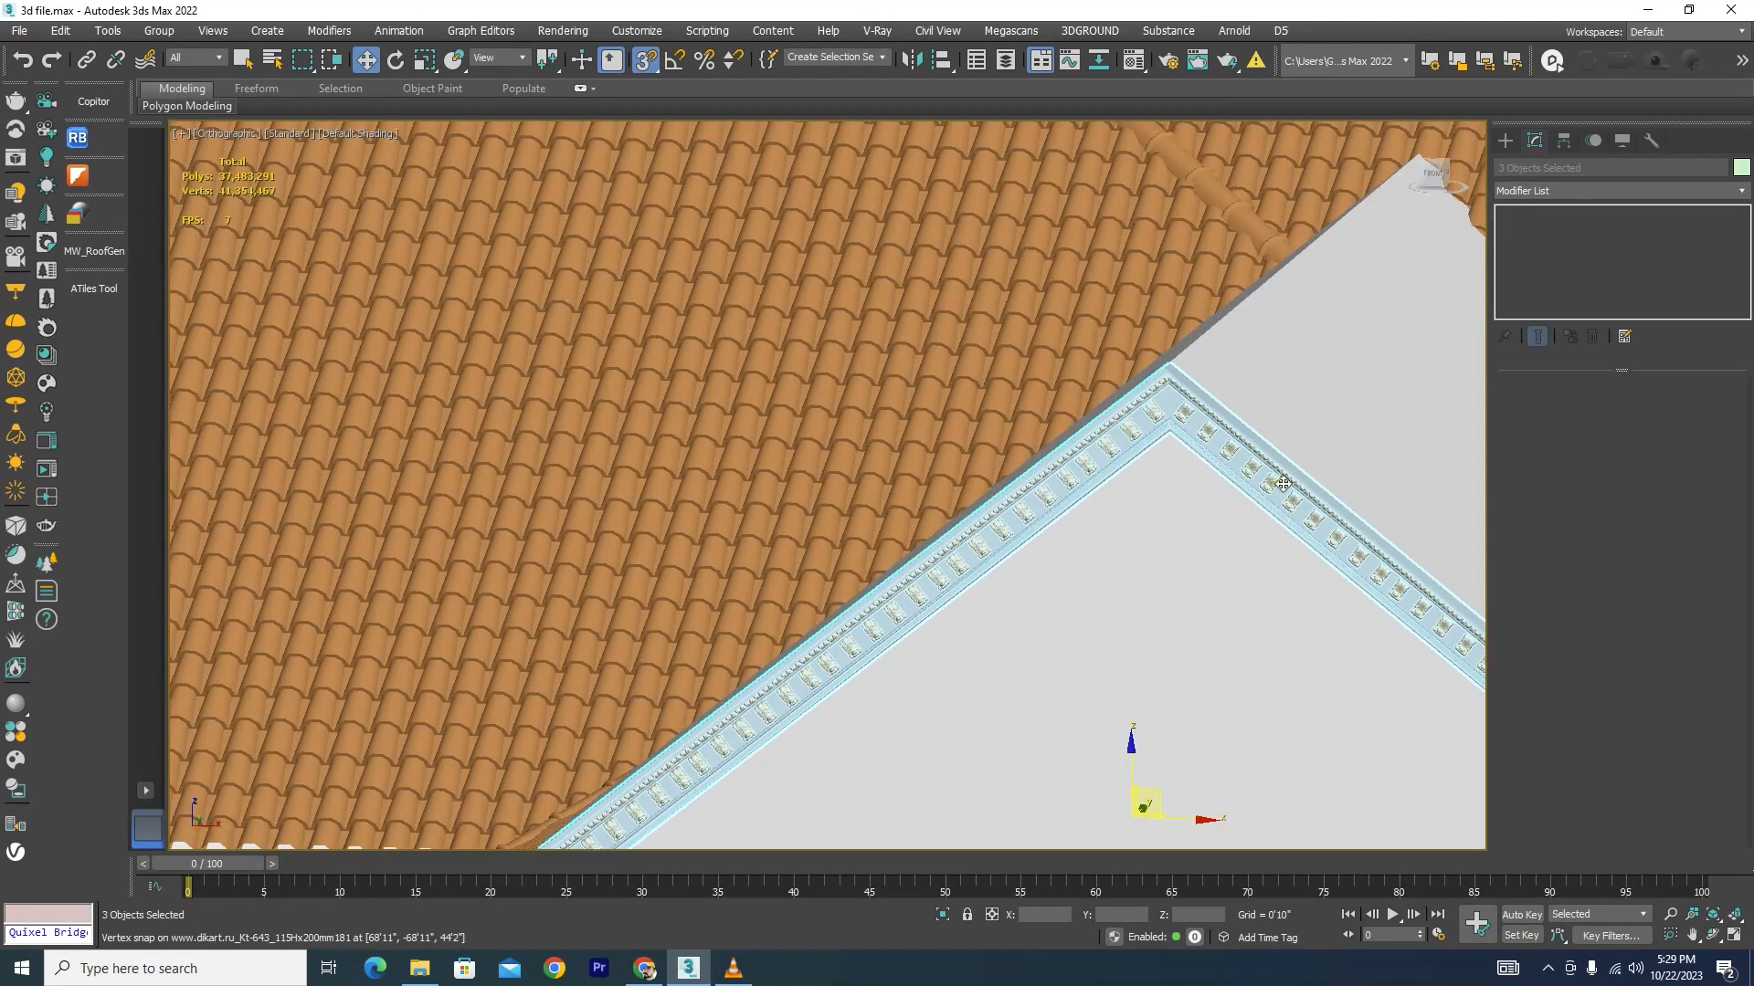
{"action": "left_click", "coordinate": [944, 917]}
Step: Close the open group holding the gable cornice and mouldings, and select it as one group
{"action": "left_click", "coordinate": [159, 31]}
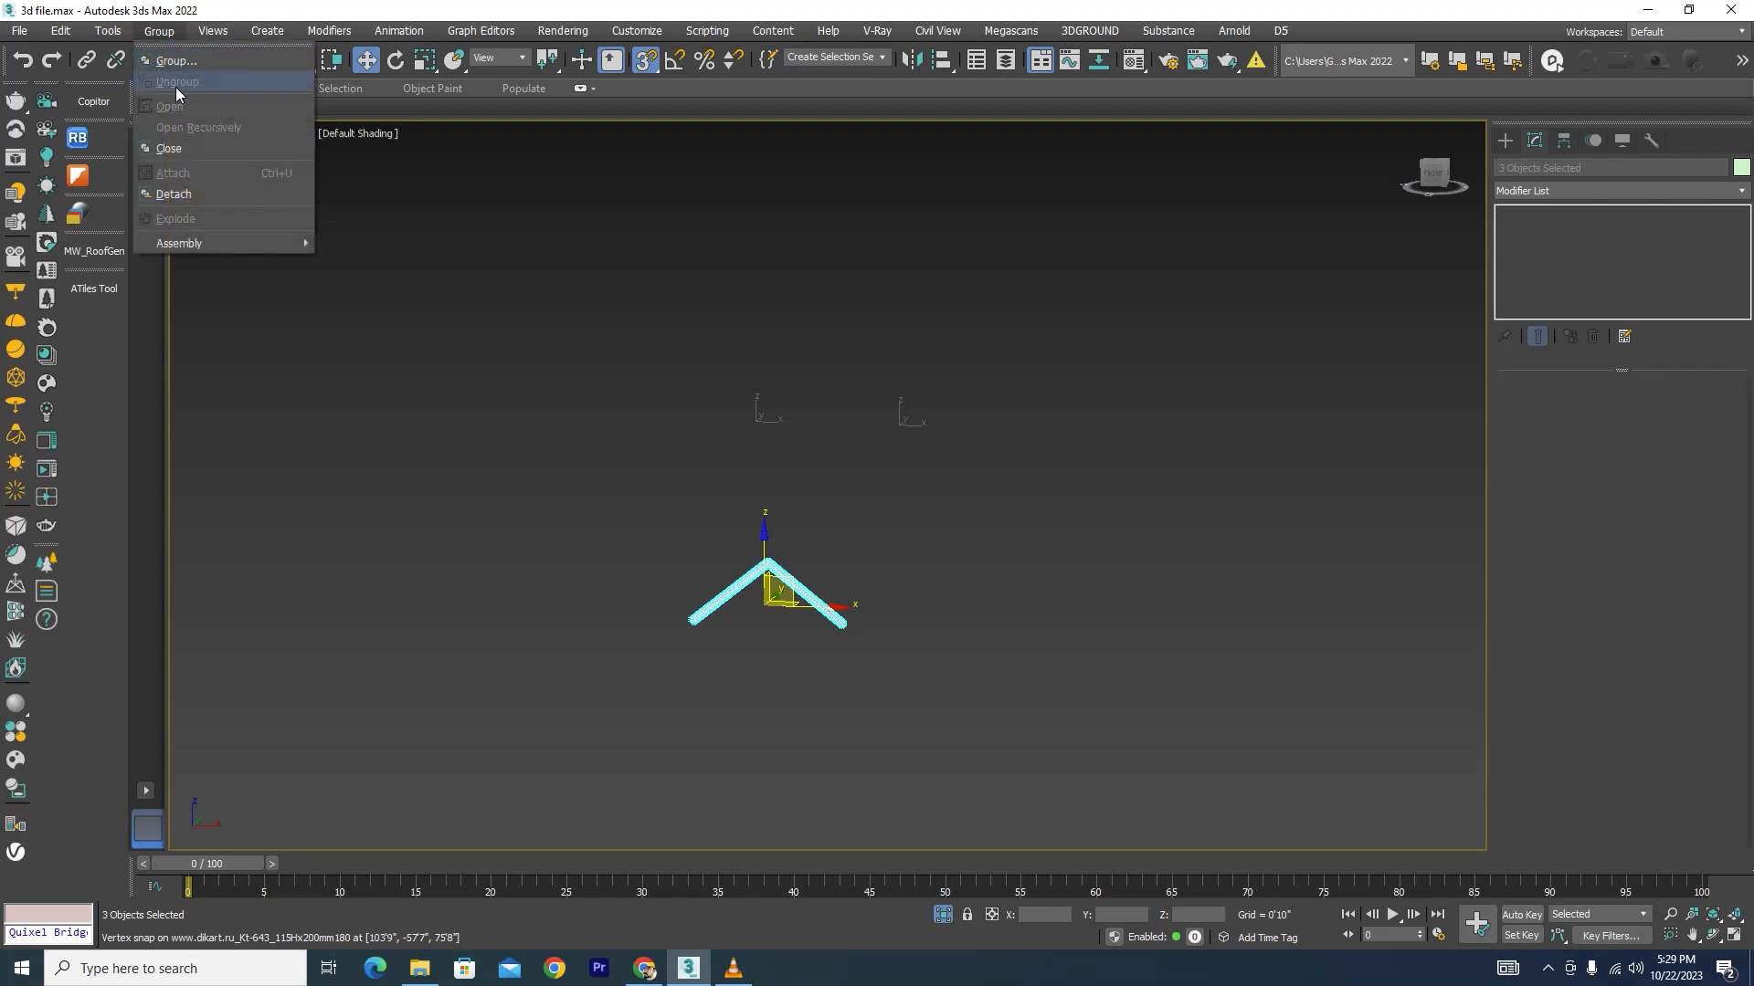
{"action": "left_click", "coordinate": [183, 146]}
{"action": "left_click", "coordinate": [756, 643]}
{"action": "key", "text": "z"}
{"action": "left_click", "coordinate": [779, 475]}
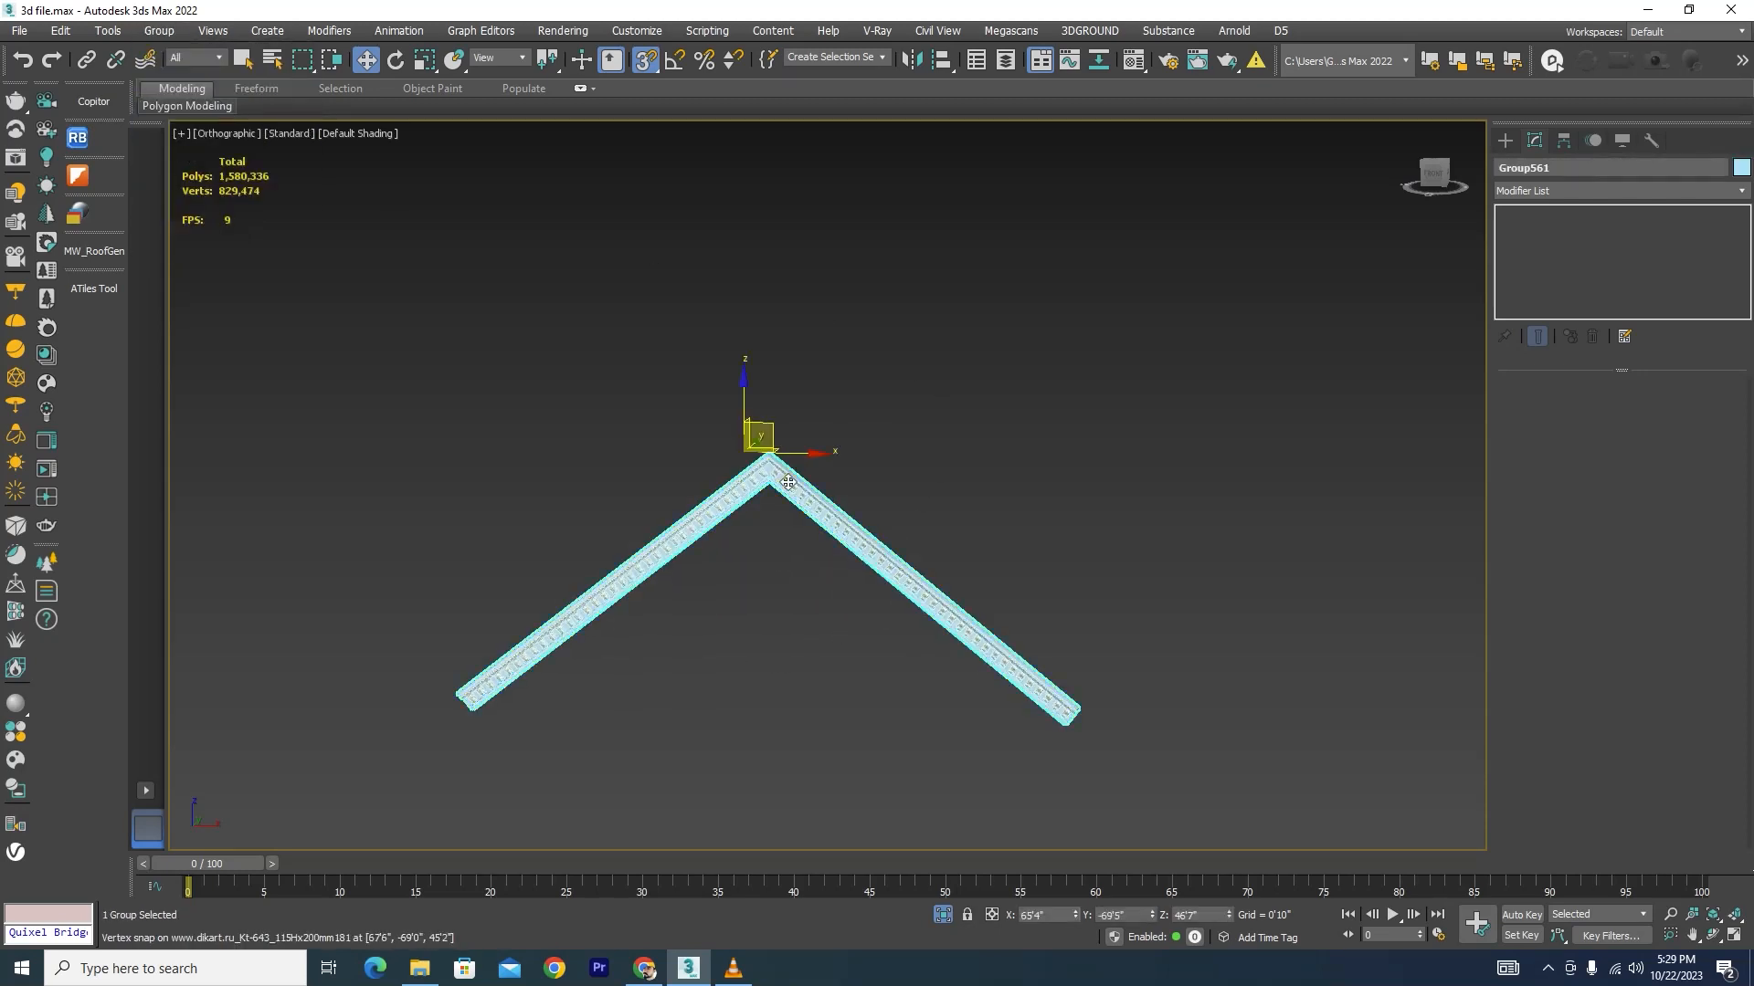
Step: Exit isolation and examine the gable group against the roof, side porch and eave cornice corner
{"action": "scroll", "coordinate": [797, 603], "scroll_direction": "down", "scroll_amount": 5}
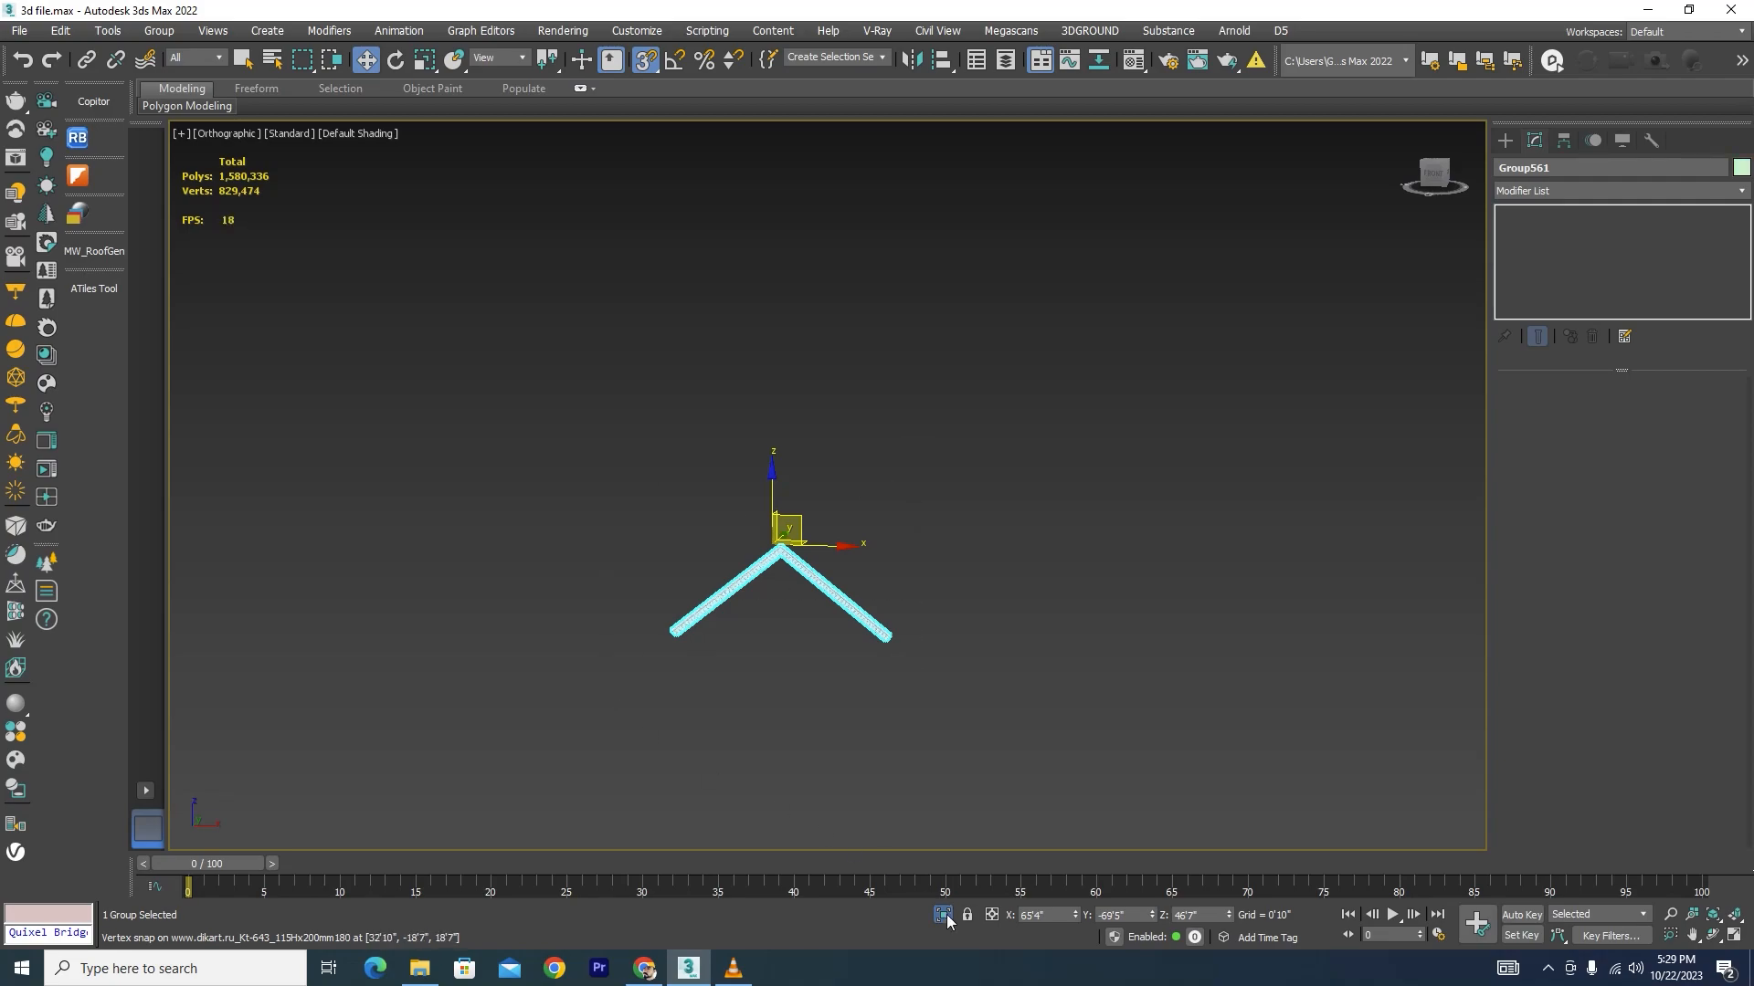
{"action": "left_click", "coordinate": [943, 914]}
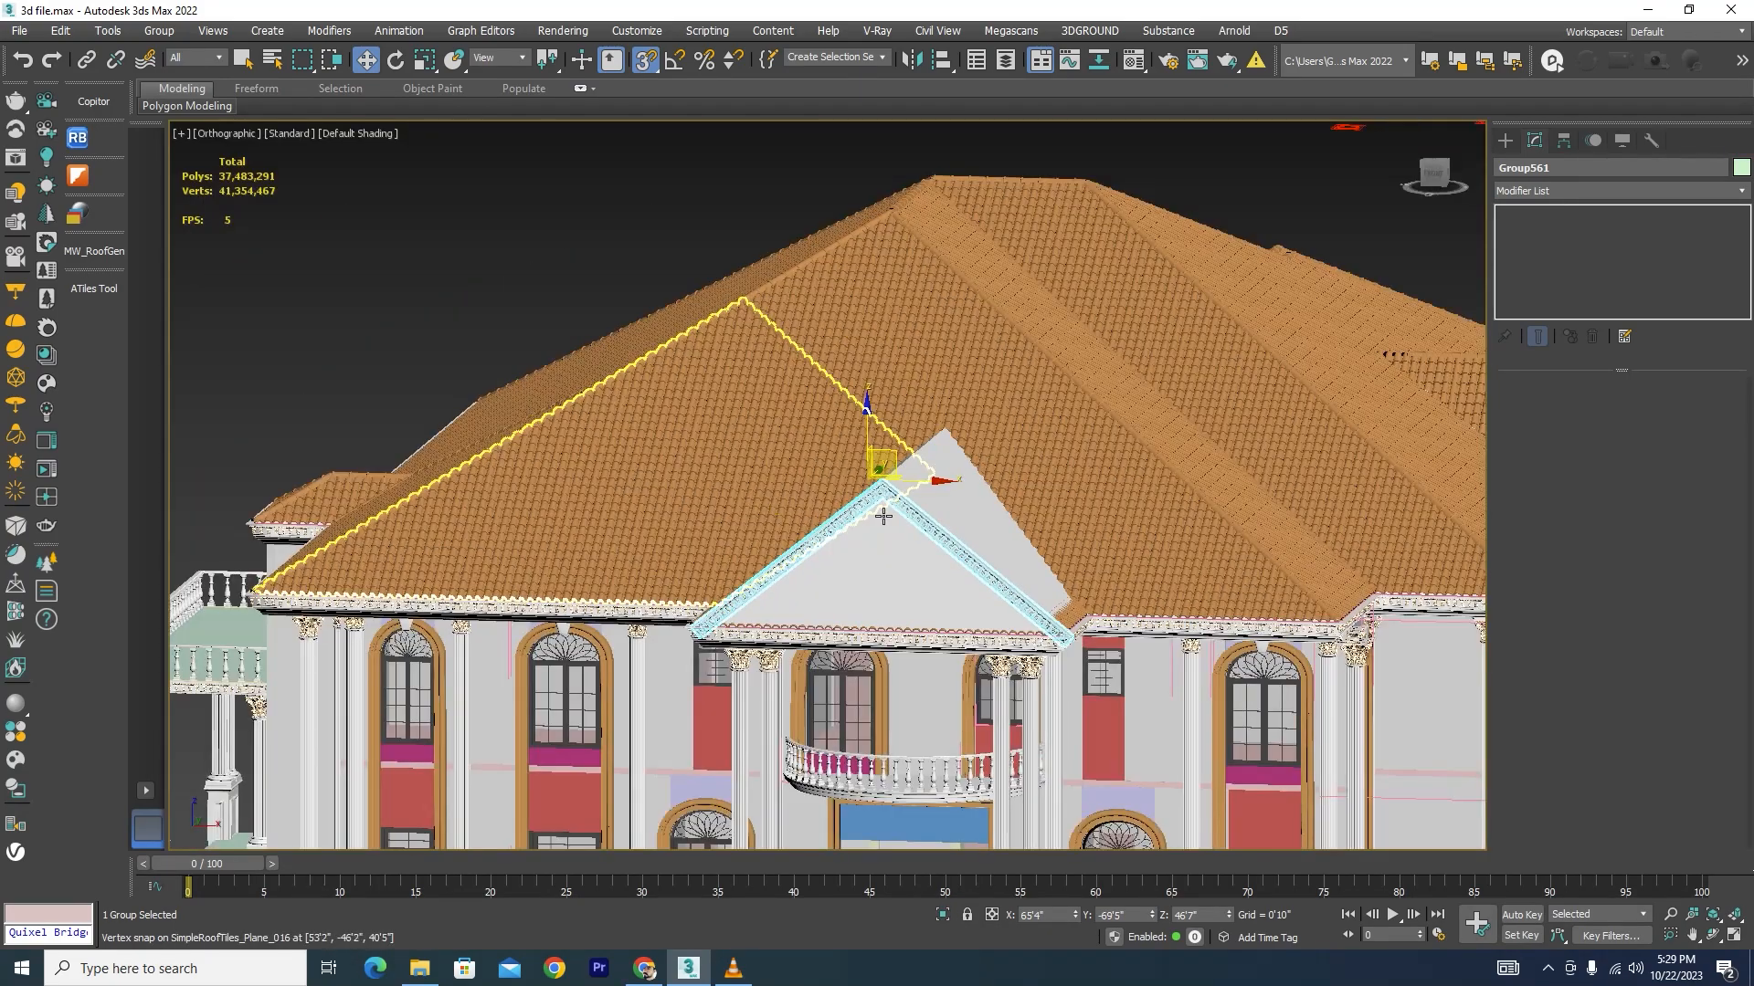
{"action": "scroll", "coordinate": [882, 516], "scroll_direction": "down", "scroll_amount": 2}
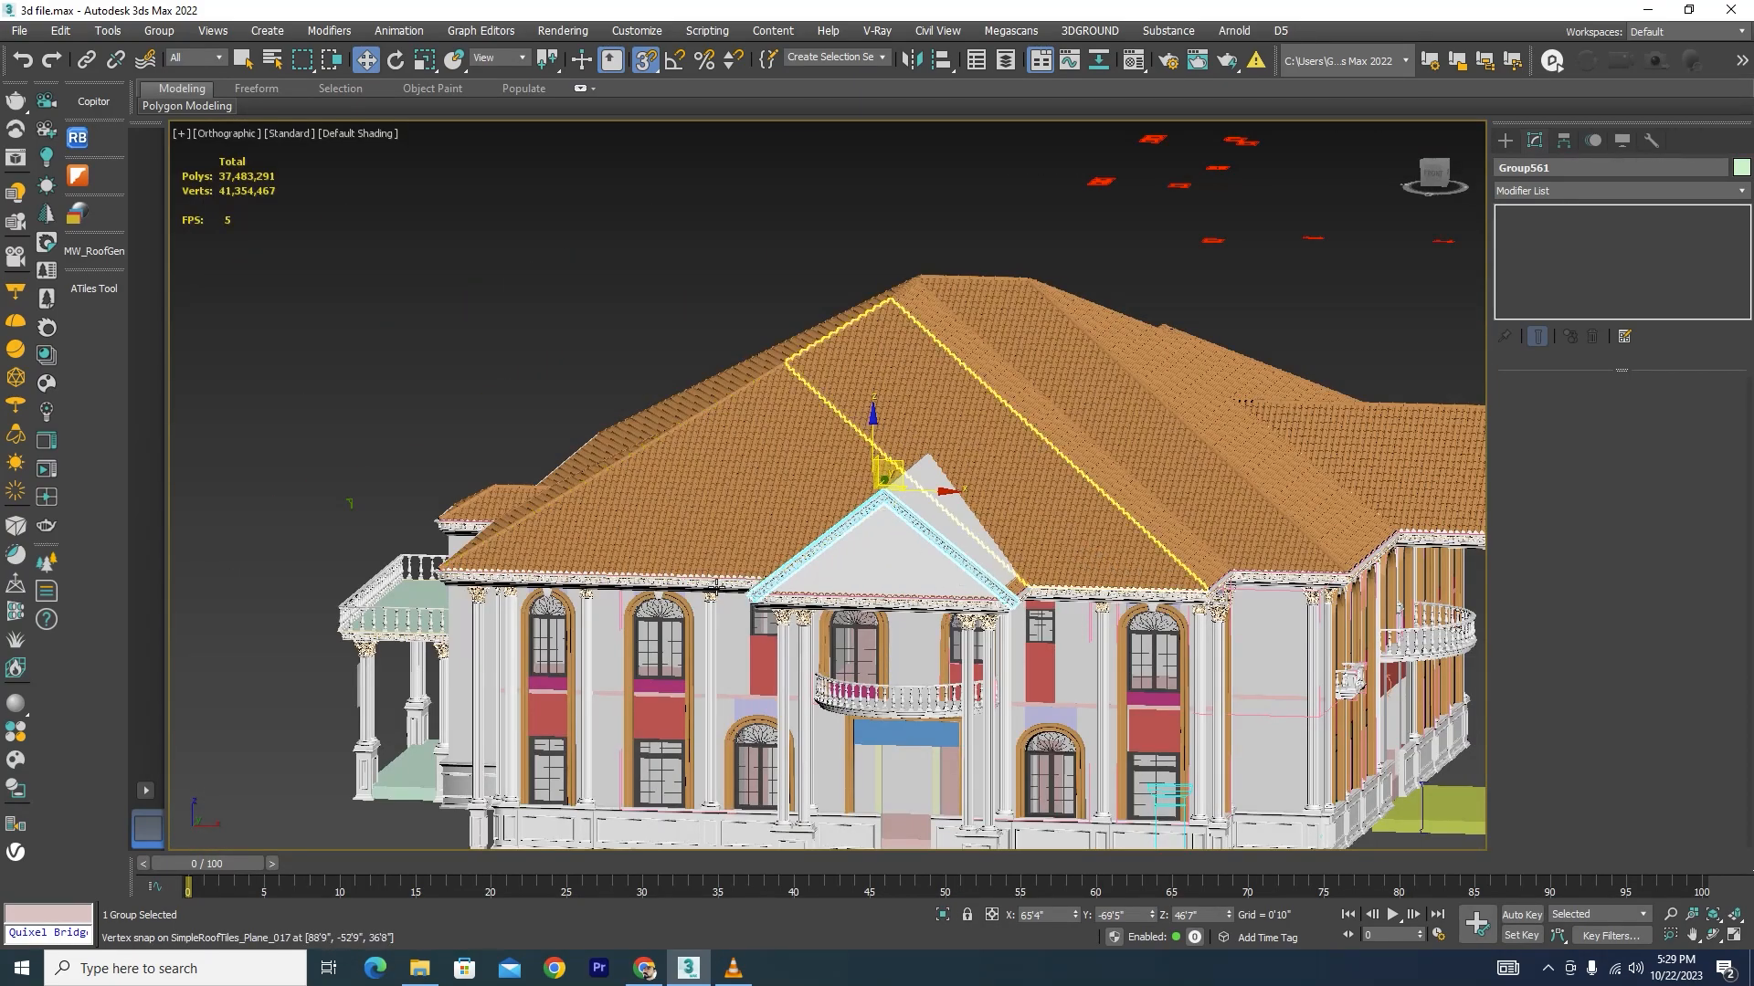
{"action": "middle_click_drag", "start_coordinate": [715, 585], "coordinate": [351, 679]}
{"action": "scroll", "coordinate": [353, 680], "scroll_direction": "down", "scroll_amount": 2}
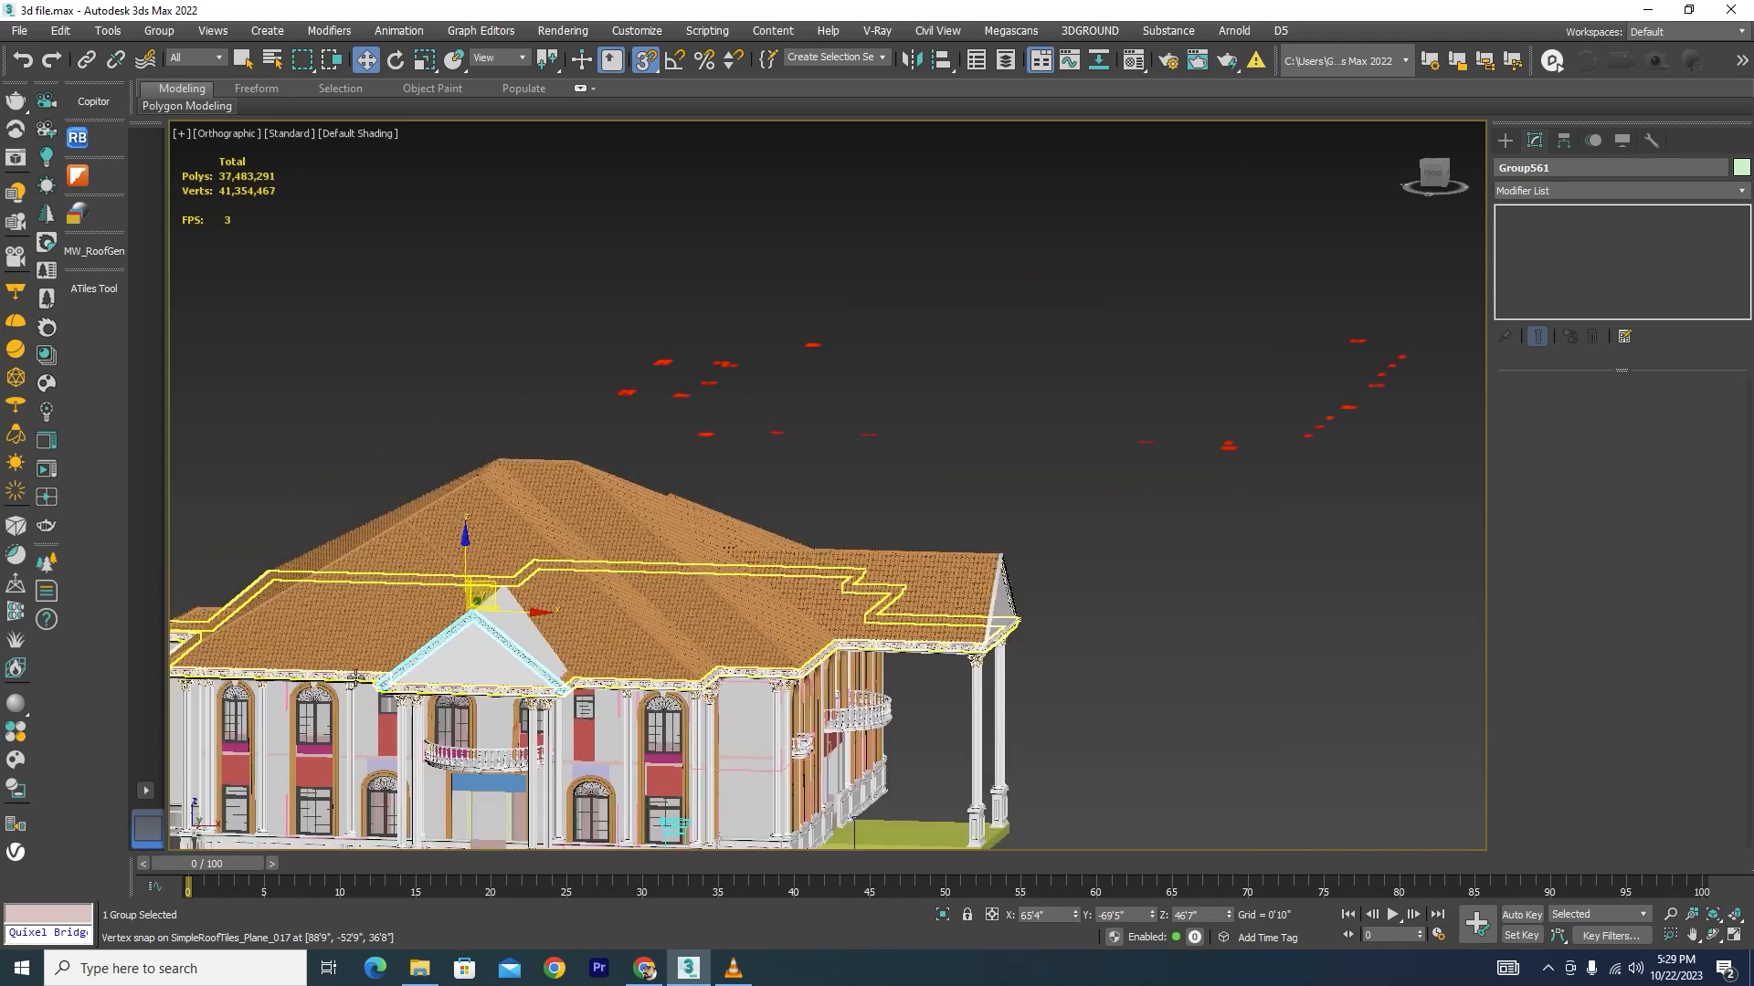
{"action": "scroll", "coordinate": [1012, 592], "scroll_direction": "up", "scroll_amount": 2}
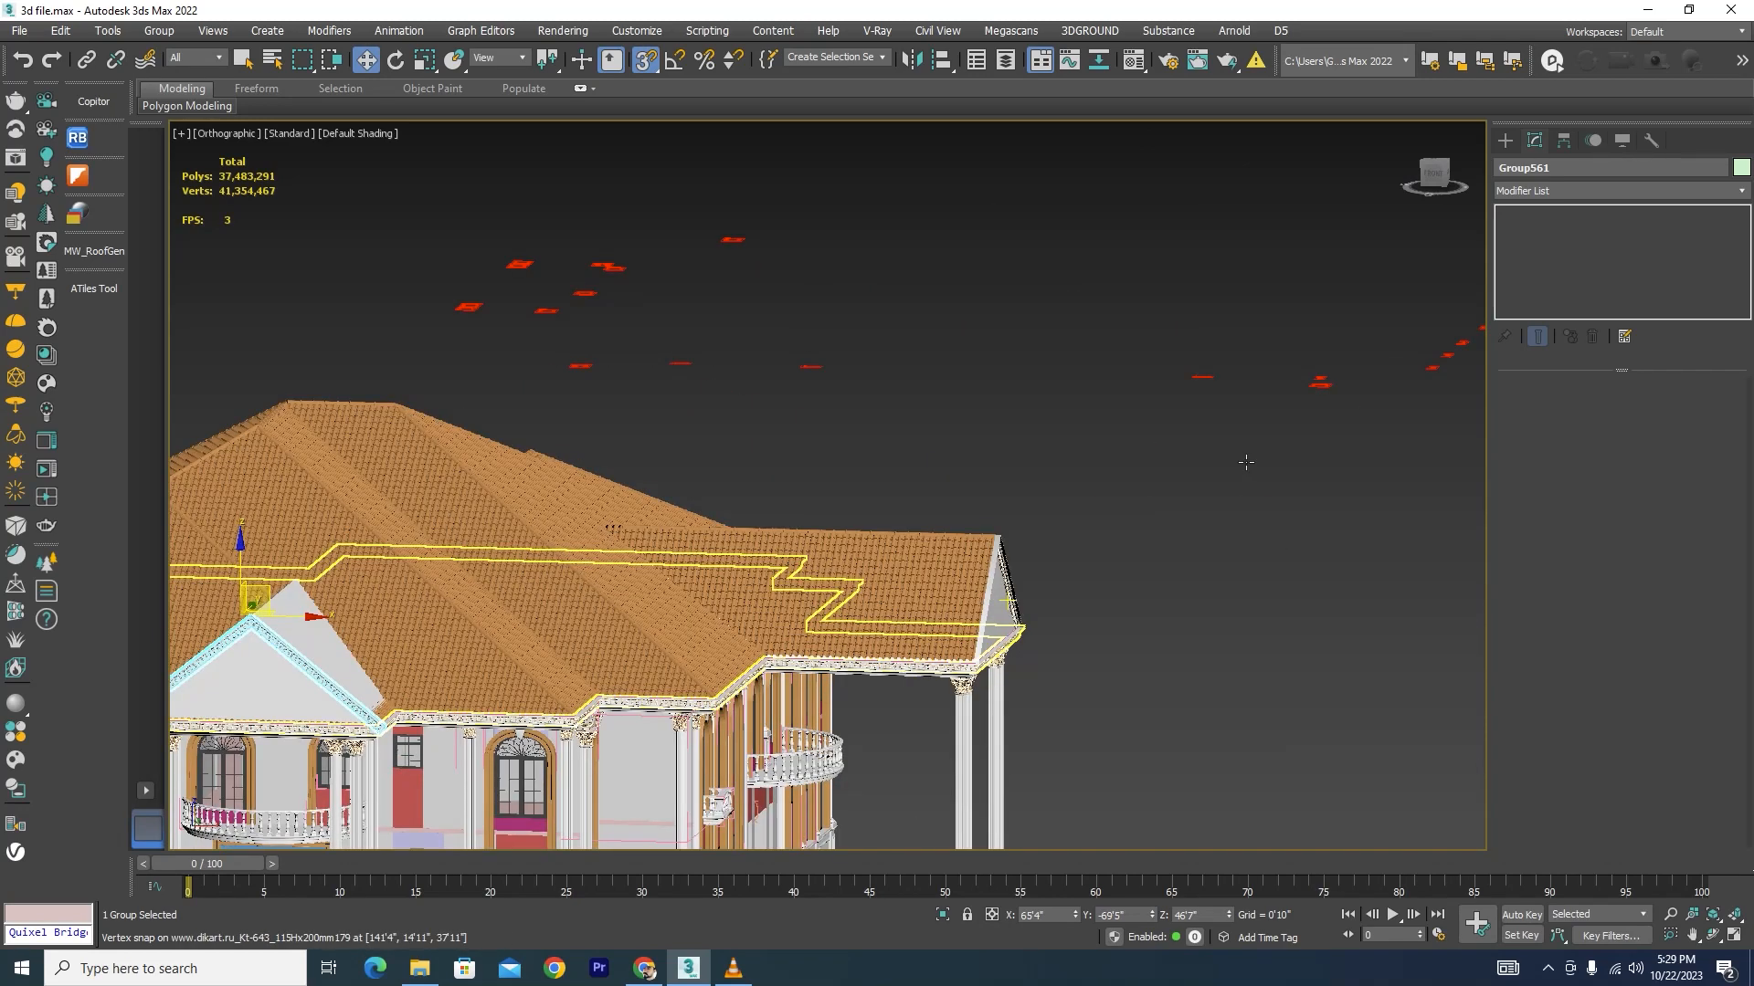
{"action": "scroll", "coordinate": [1202, 470], "scroll_direction": "down", "scroll_amount": 2}
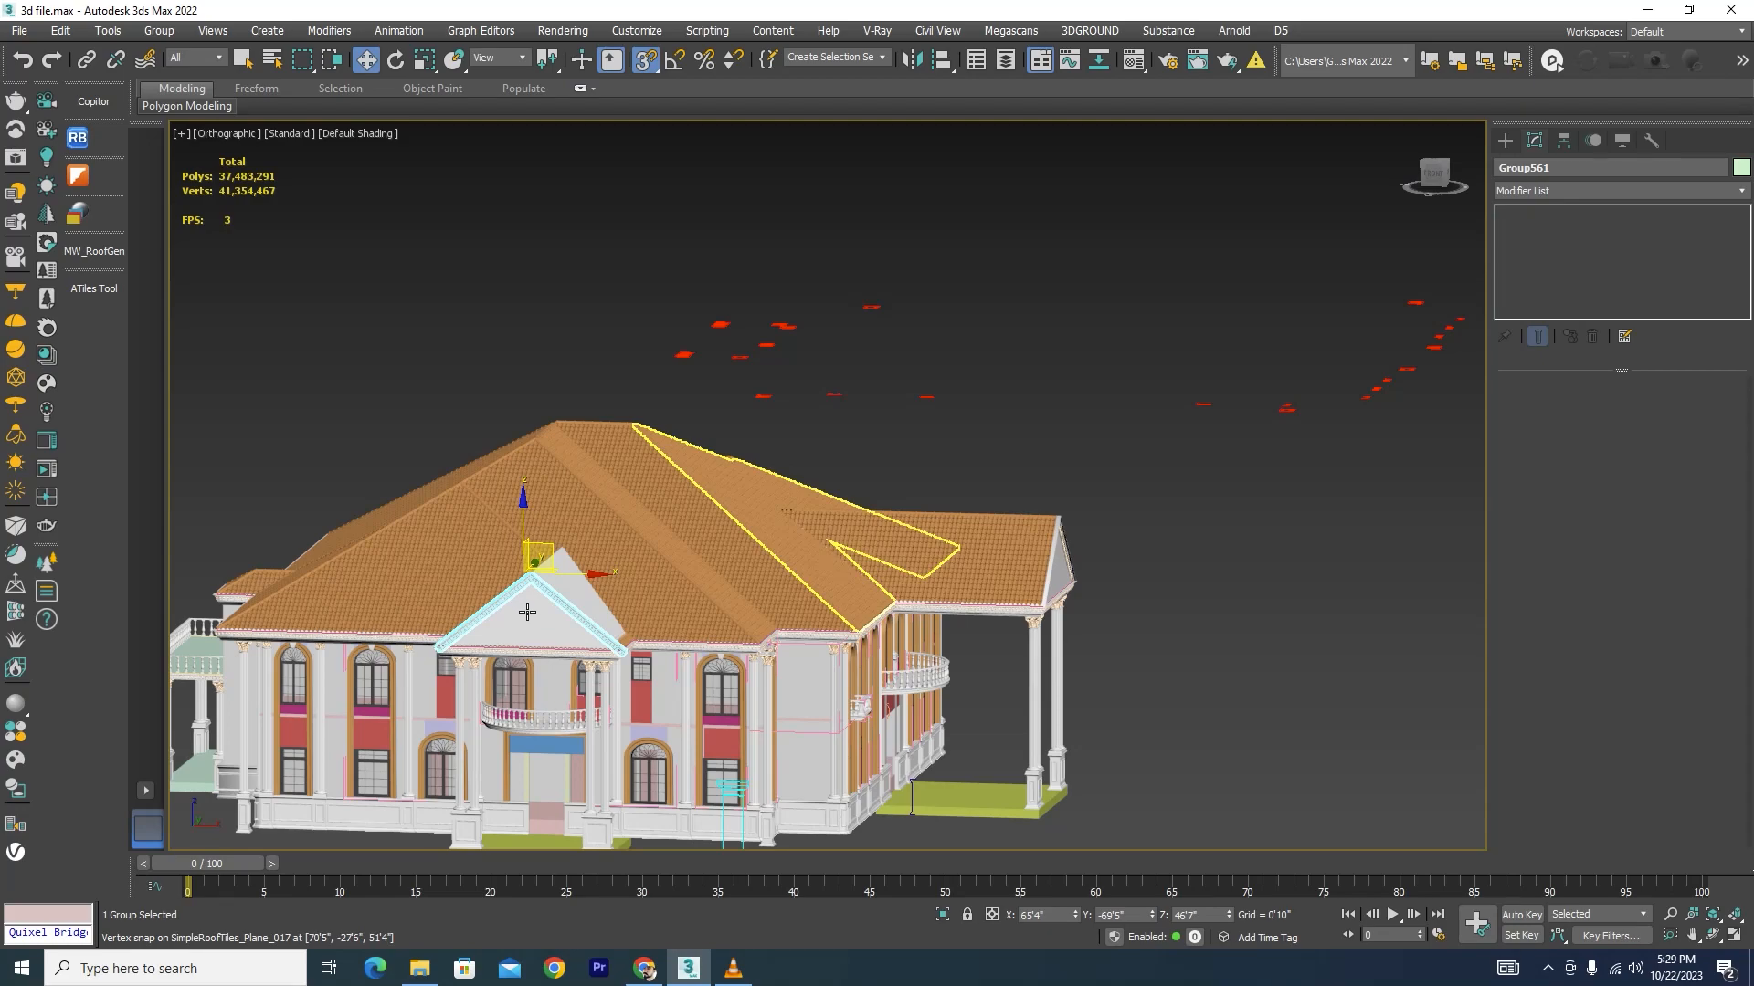
{"action": "scroll", "coordinate": [527, 612], "scroll_direction": "up", "scroll_amount": 2}
{"action": "scroll", "coordinate": [629, 670], "scroll_direction": "up", "scroll_amount": 6}
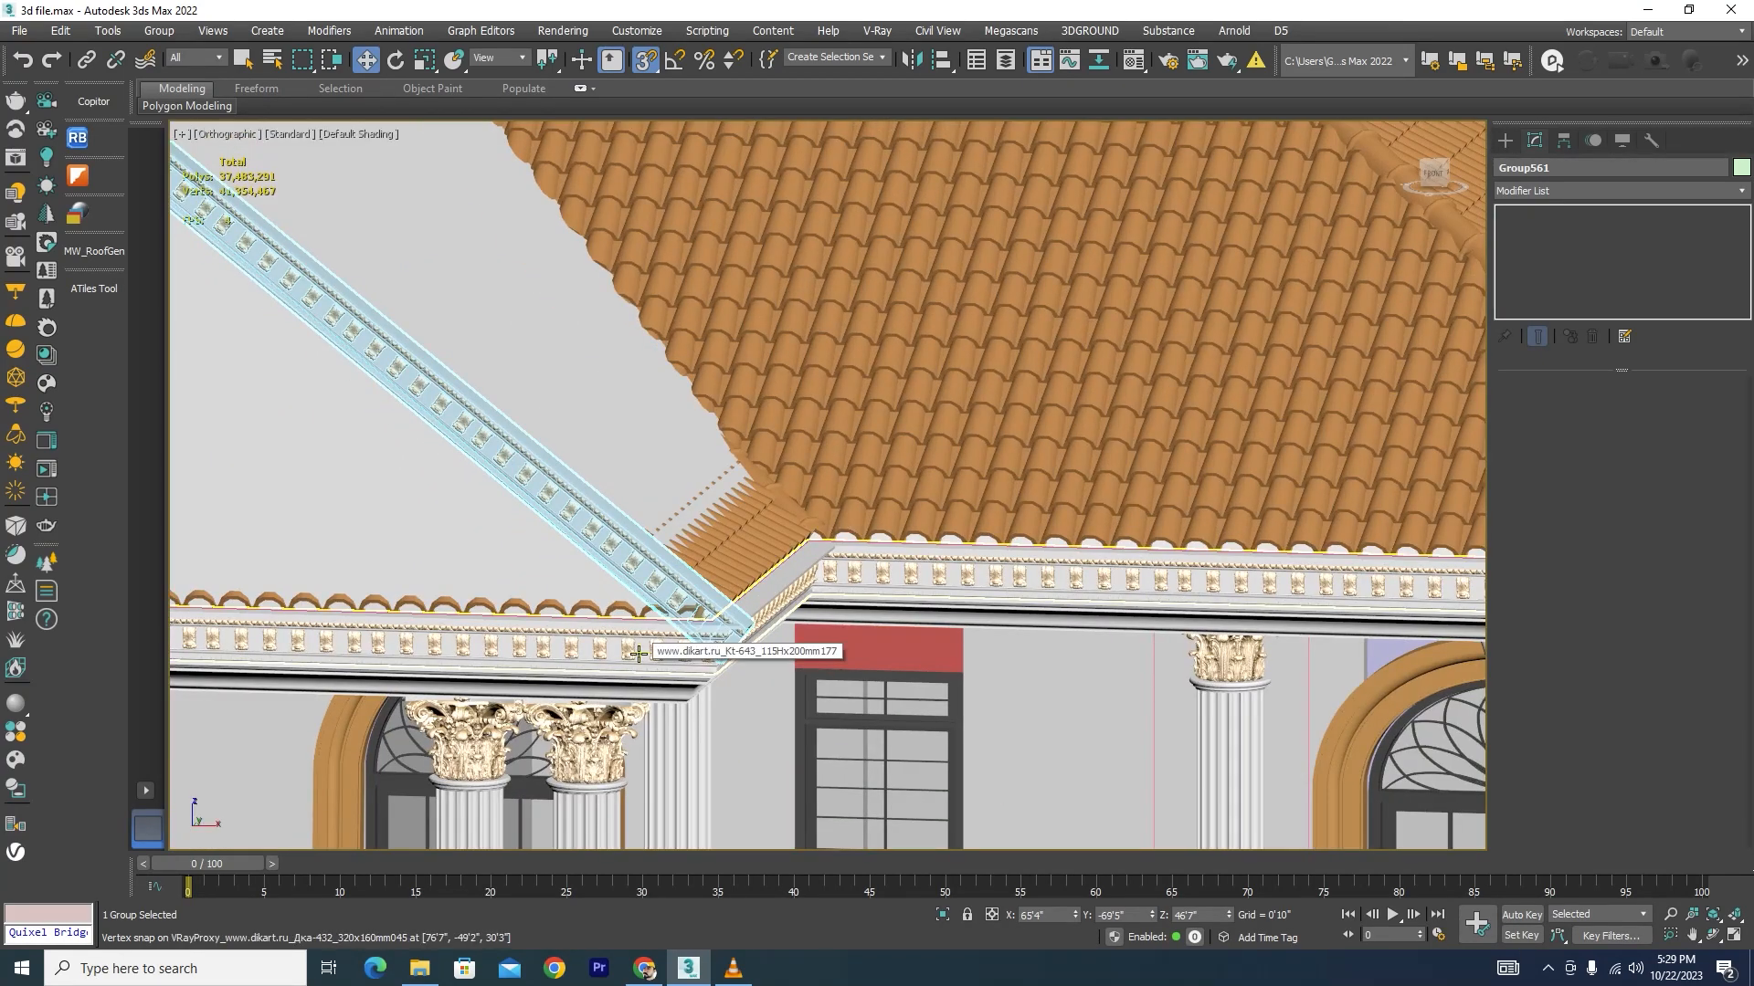
Step: Isolate the gable group with the main eave moulding and select only the gable group in the Left view
{"action": "left_click", "coordinate": [637, 652], "text": "ctrl"}
{"action": "left_click", "coordinate": [943, 914]}
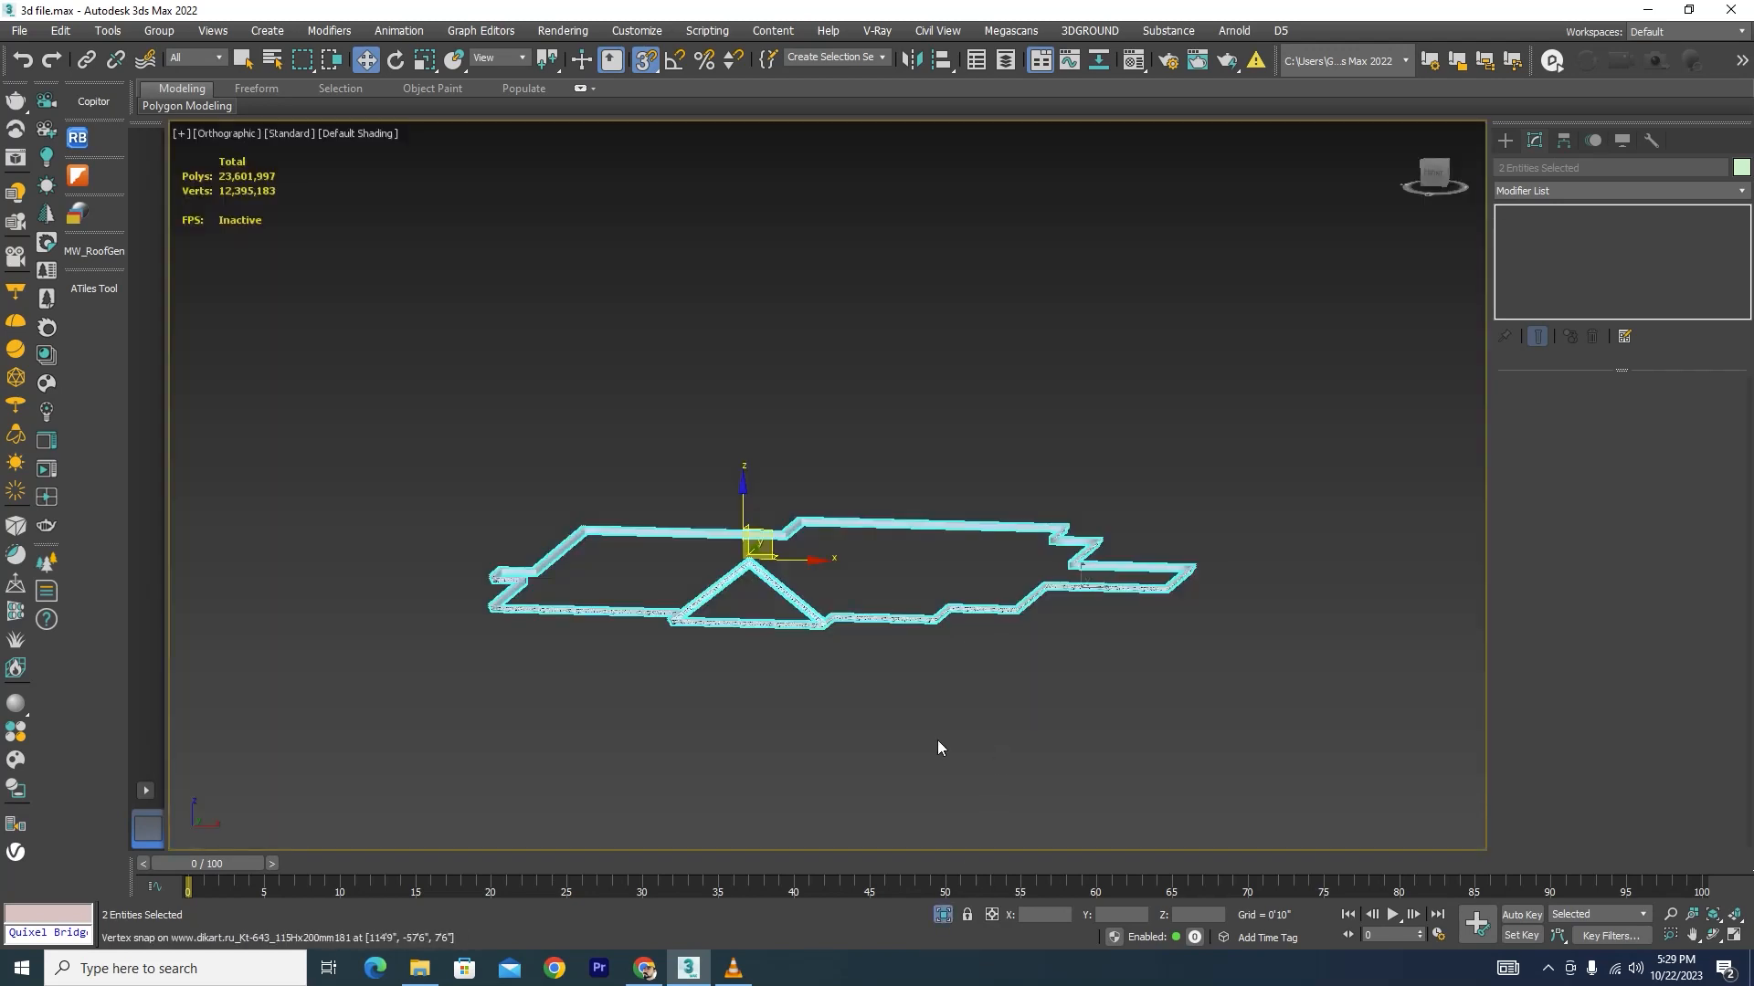
{"action": "key", "text": "l"}
{"action": "left_click", "coordinate": [950, 659]}
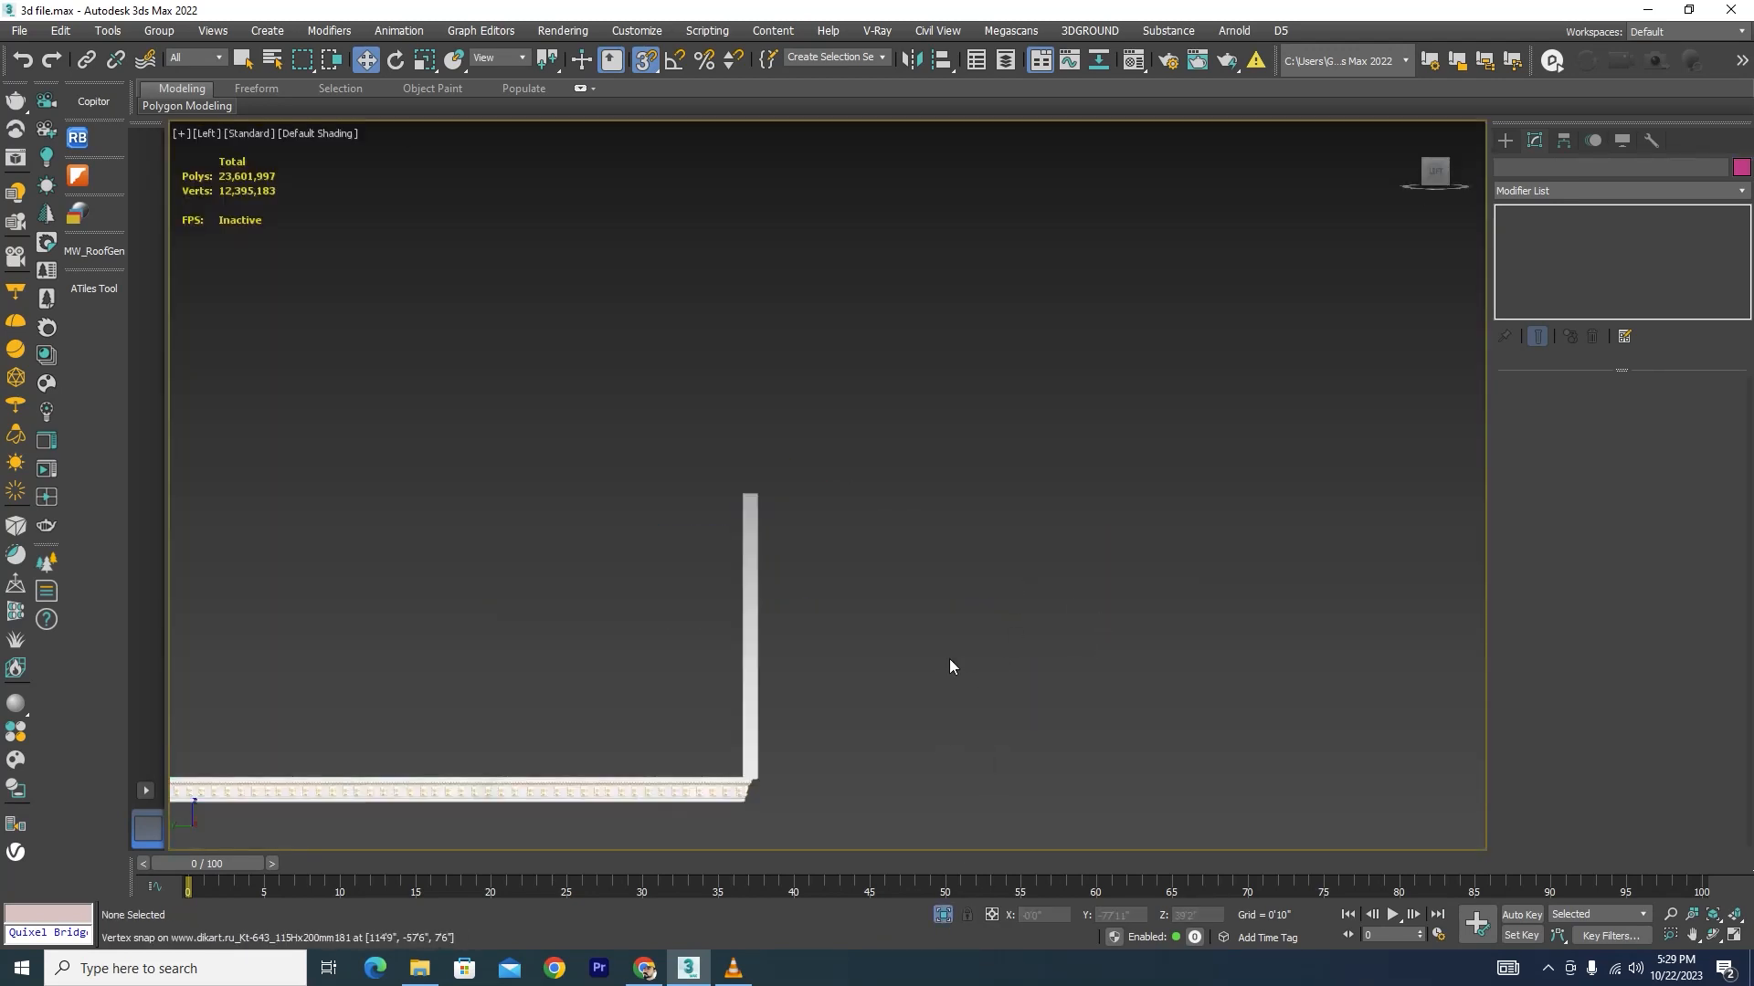
{"action": "left_click_drag", "start_coordinate": [890, 526], "coordinate": [722, 607]}
{"action": "scroll", "coordinate": [973, 553], "scroll_direction": "down", "scroll_amount": 3}
{"action": "scroll", "coordinate": [945, 539], "scroll_direction": "up", "scroll_amount": 3}
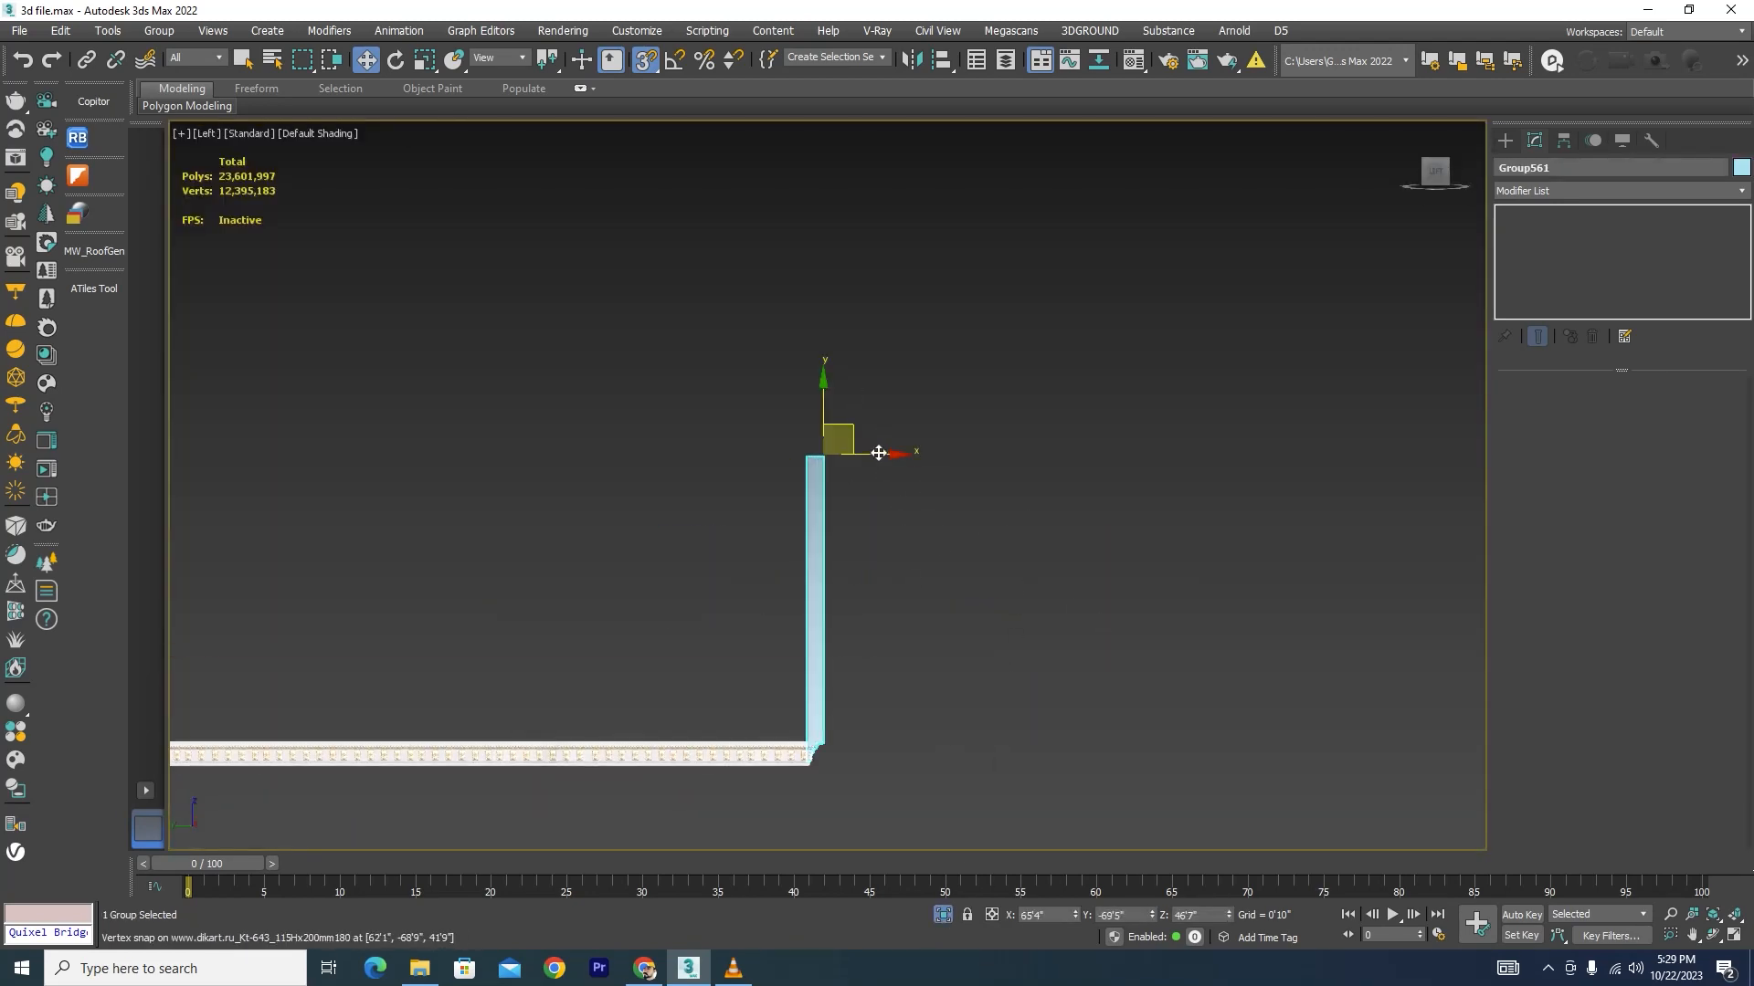
Step: Undo the trial move of the gable group and enable axis constraints in the snap options
{"action": "left_click_drag", "start_coordinate": [879, 453], "coordinate": [879, 471]}
{"action": "key", "text": "ctrl+z"}
{"action": "right_click", "coordinate": [648, 60]}
{"action": "left_click", "coordinate": [801, 385]}
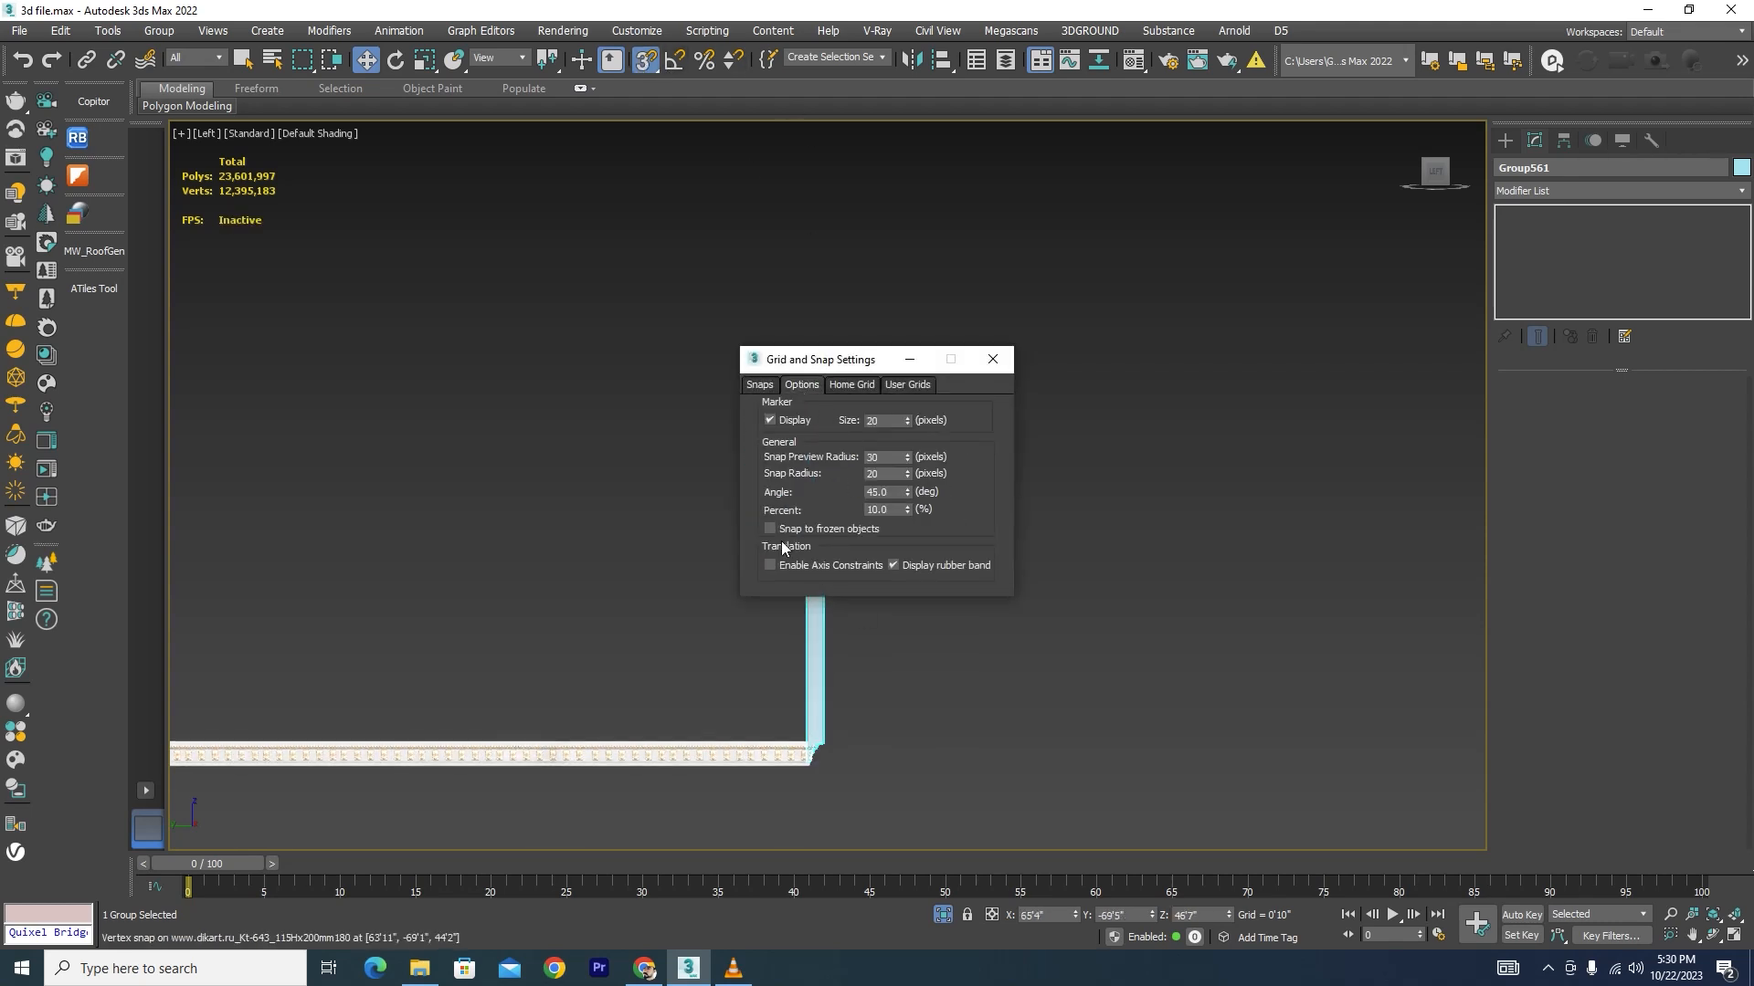
{"action": "left_click", "coordinate": [991, 367]}
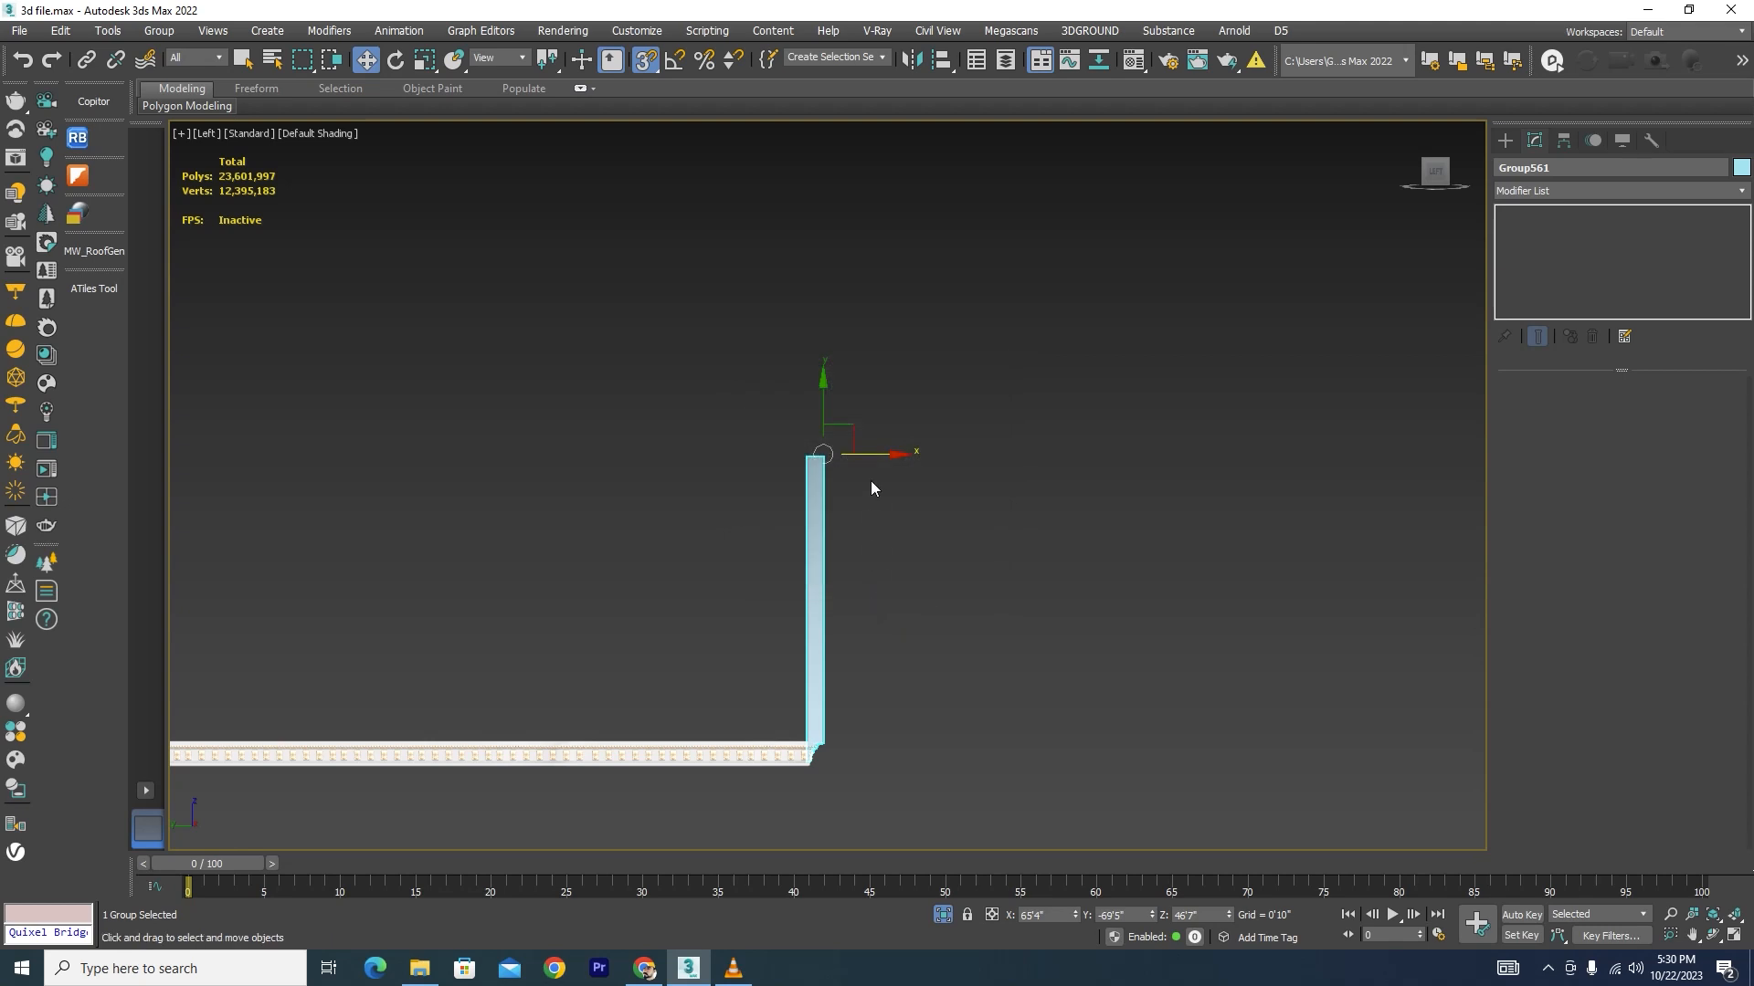
Step: Move the gable group horizontally clear of the eave, and snap its cornice profile back onto the end corner of the main eave cornice
{"action": "left_click_drag", "start_coordinate": [874, 459], "coordinate": [928, 461]}
{"action": "scroll", "coordinate": [870, 818], "scroll_direction": "up", "scroll_amount": 3}
{"action": "scroll", "coordinate": [875, 685], "scroll_direction": "up", "scroll_amount": 3}
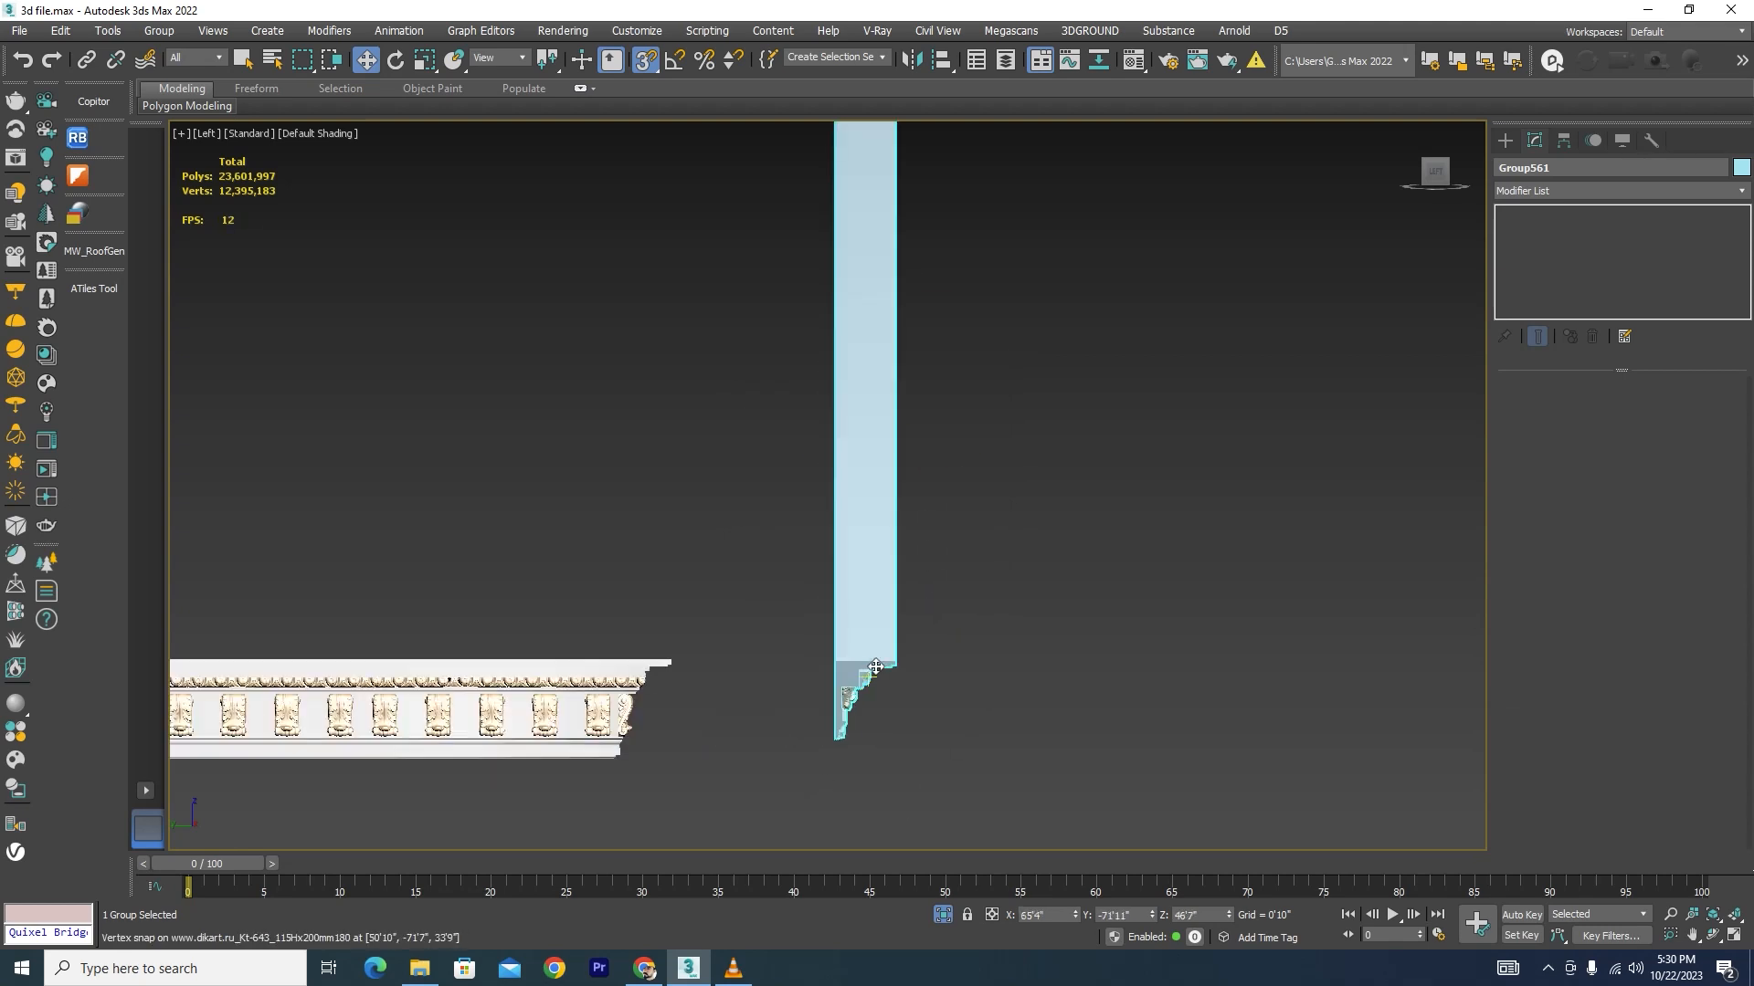
{"action": "left_click_drag", "start_coordinate": [887, 661], "coordinate": [667, 664]}
{"action": "scroll", "coordinate": [666, 664], "scroll_direction": "up", "scroll_amount": 3}
{"action": "scroll", "coordinate": [681, 668], "scroll_direction": "up", "scroll_amount": 4}
{"action": "scroll", "coordinate": [822, 694], "scroll_direction": "down", "scroll_amount": 6}
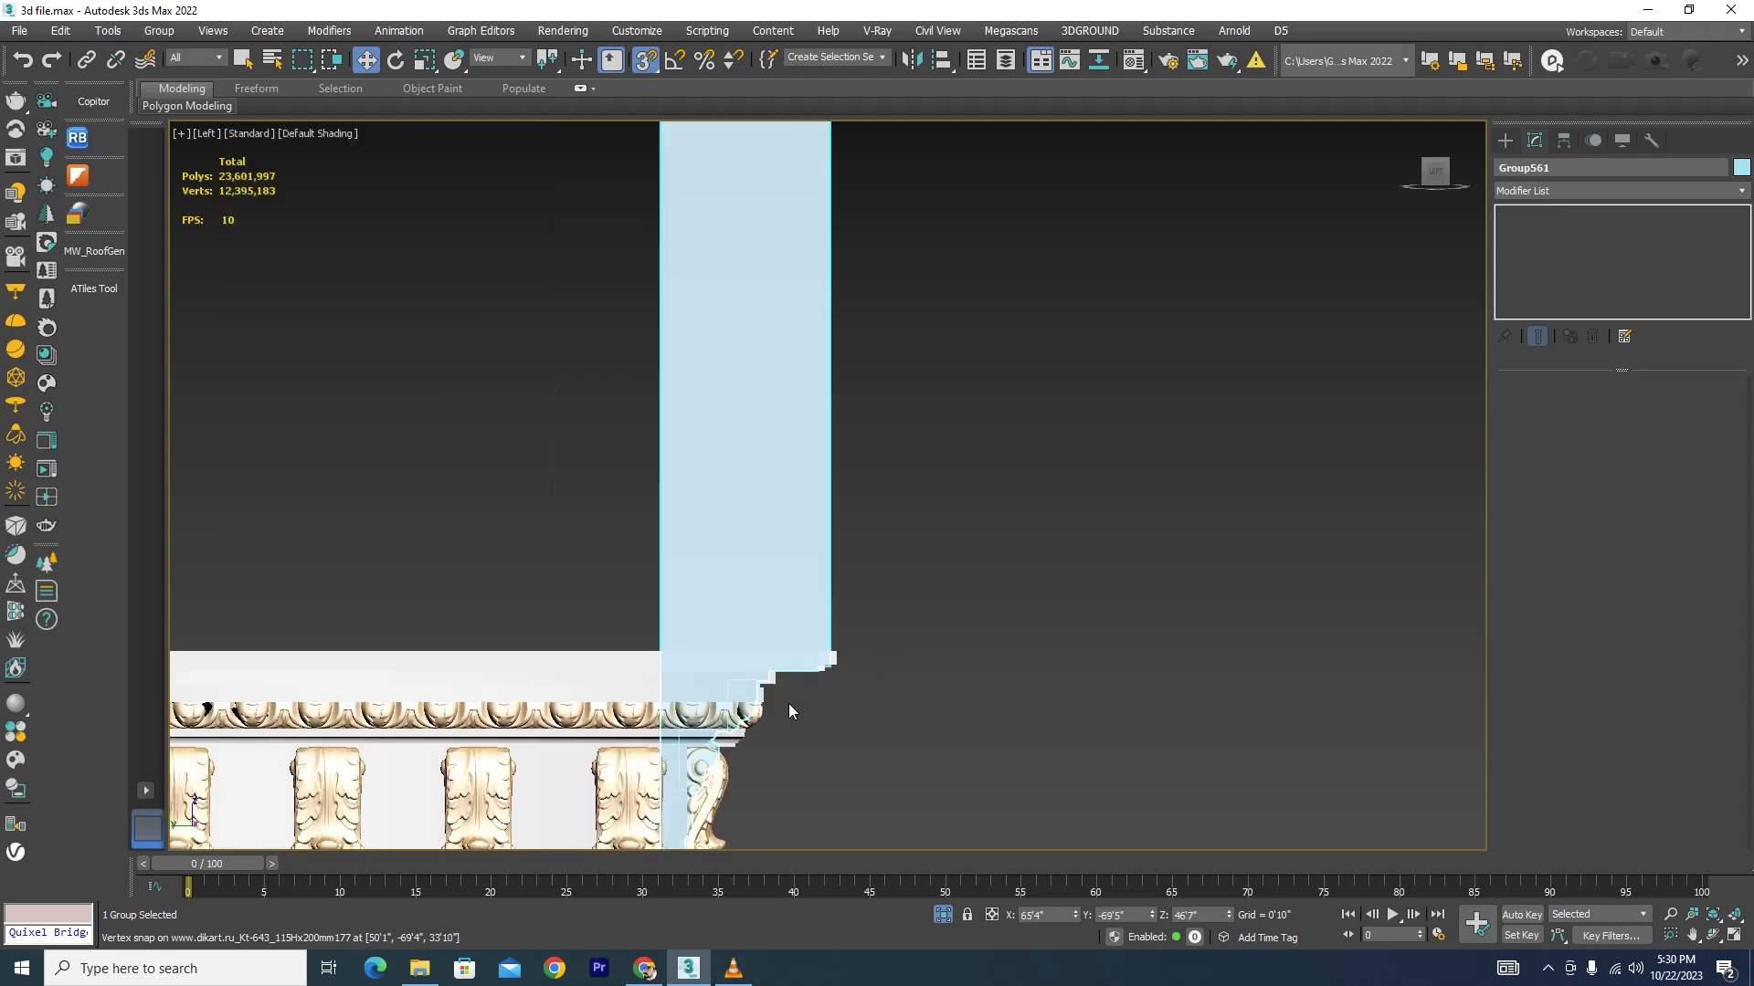
{"action": "scroll", "coordinate": [847, 740], "scroll_direction": "down", "scroll_amount": 3}
{"action": "scroll", "coordinate": [1169, 485], "scroll_direction": "down", "scroll_amount": 2}
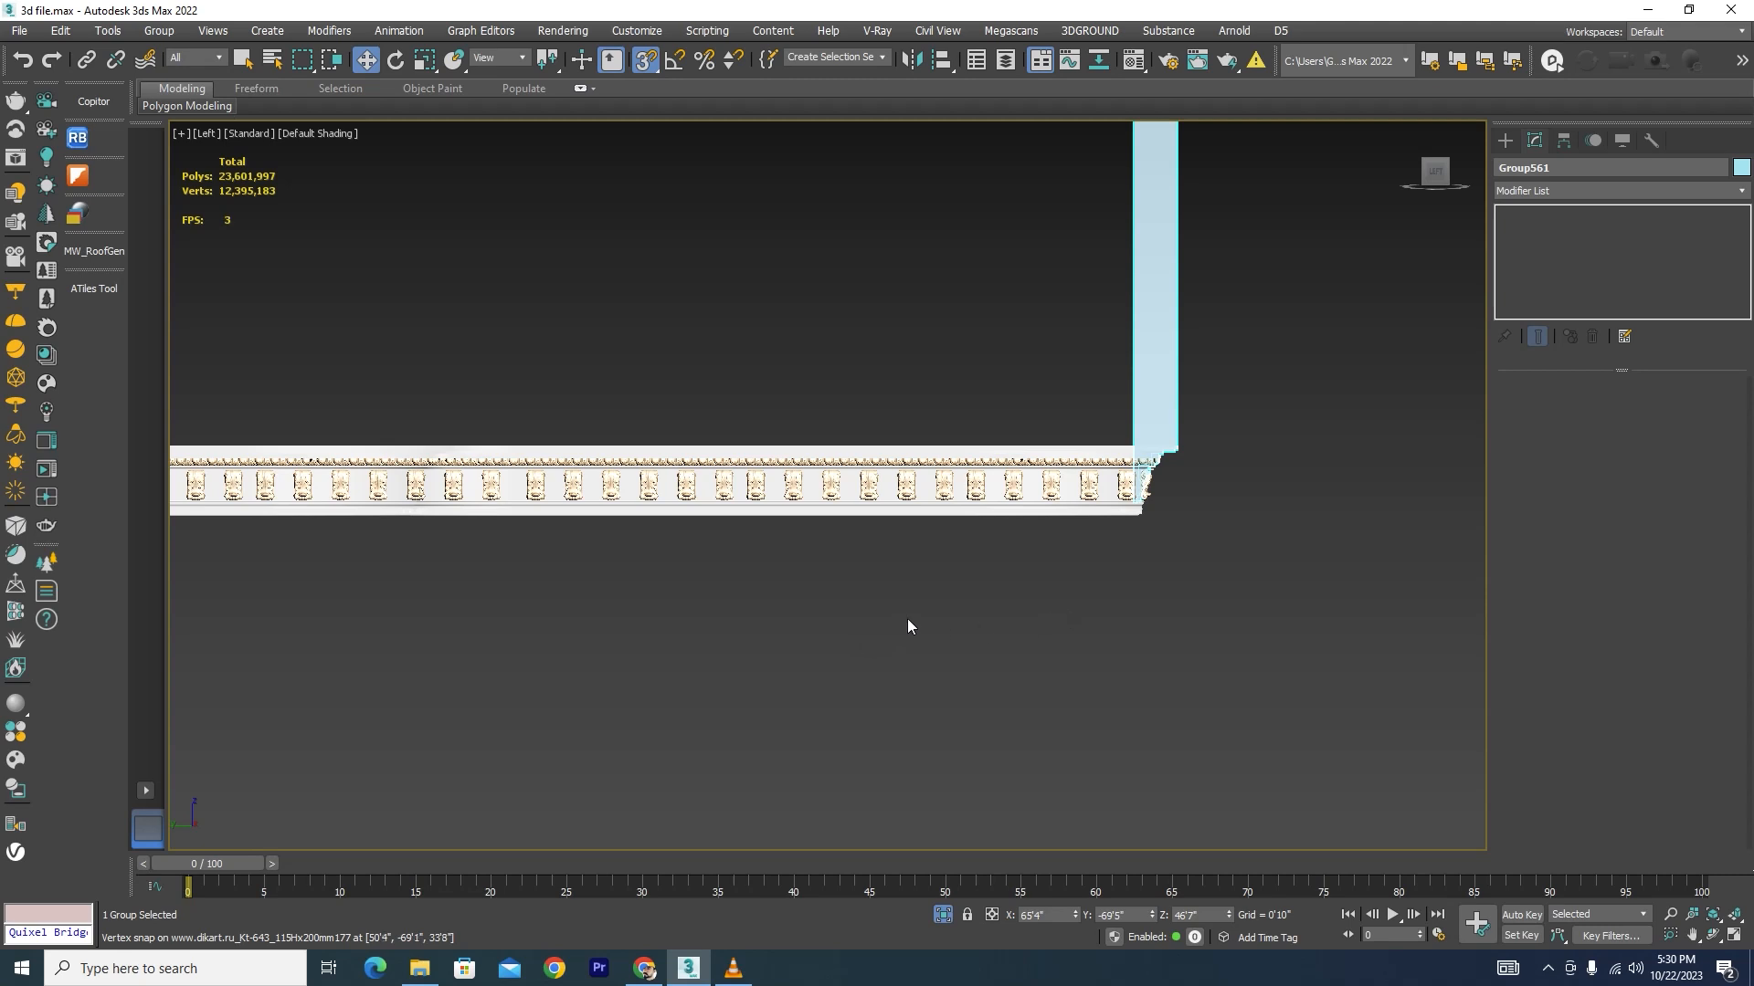
{"action": "scroll", "coordinate": [908, 620], "scroll_direction": "down", "scroll_amount": 3}
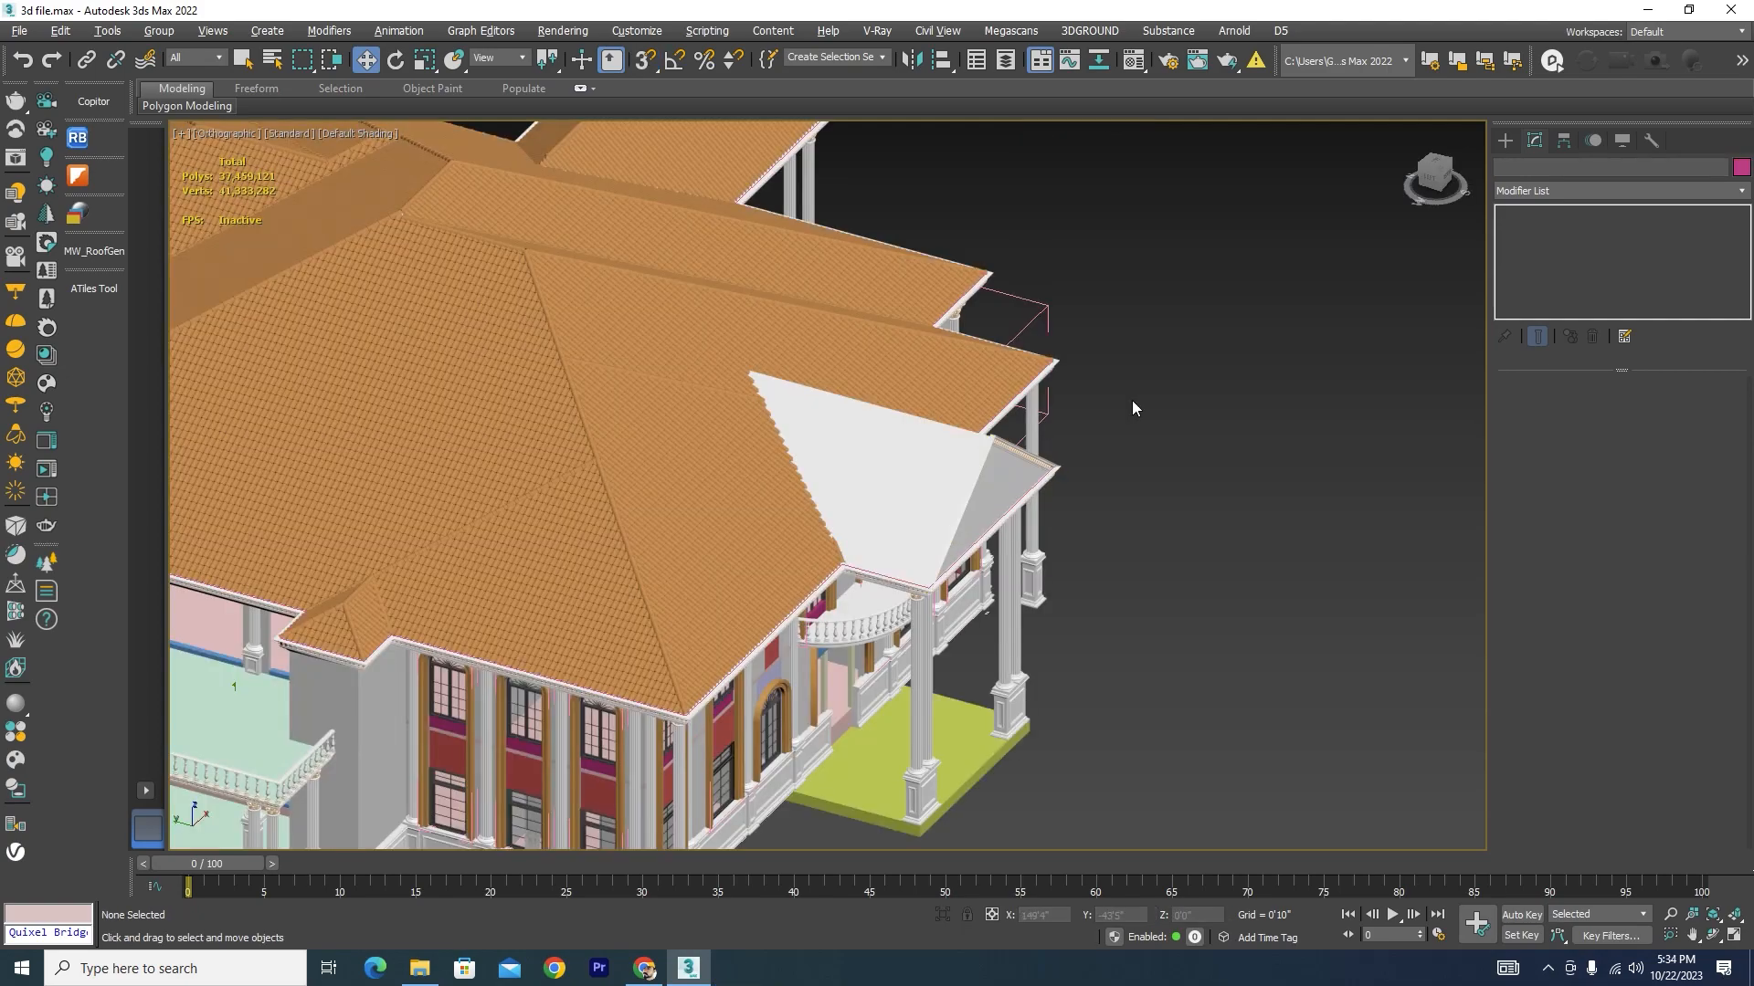
Step: Select the roof base, the tiled slope beside the untiled porch gable and its hip ridge tiles, and isolate these three objects
{"action": "scroll", "coordinate": [1016, 461], "scroll_direction": "up", "scroll_amount": 6}
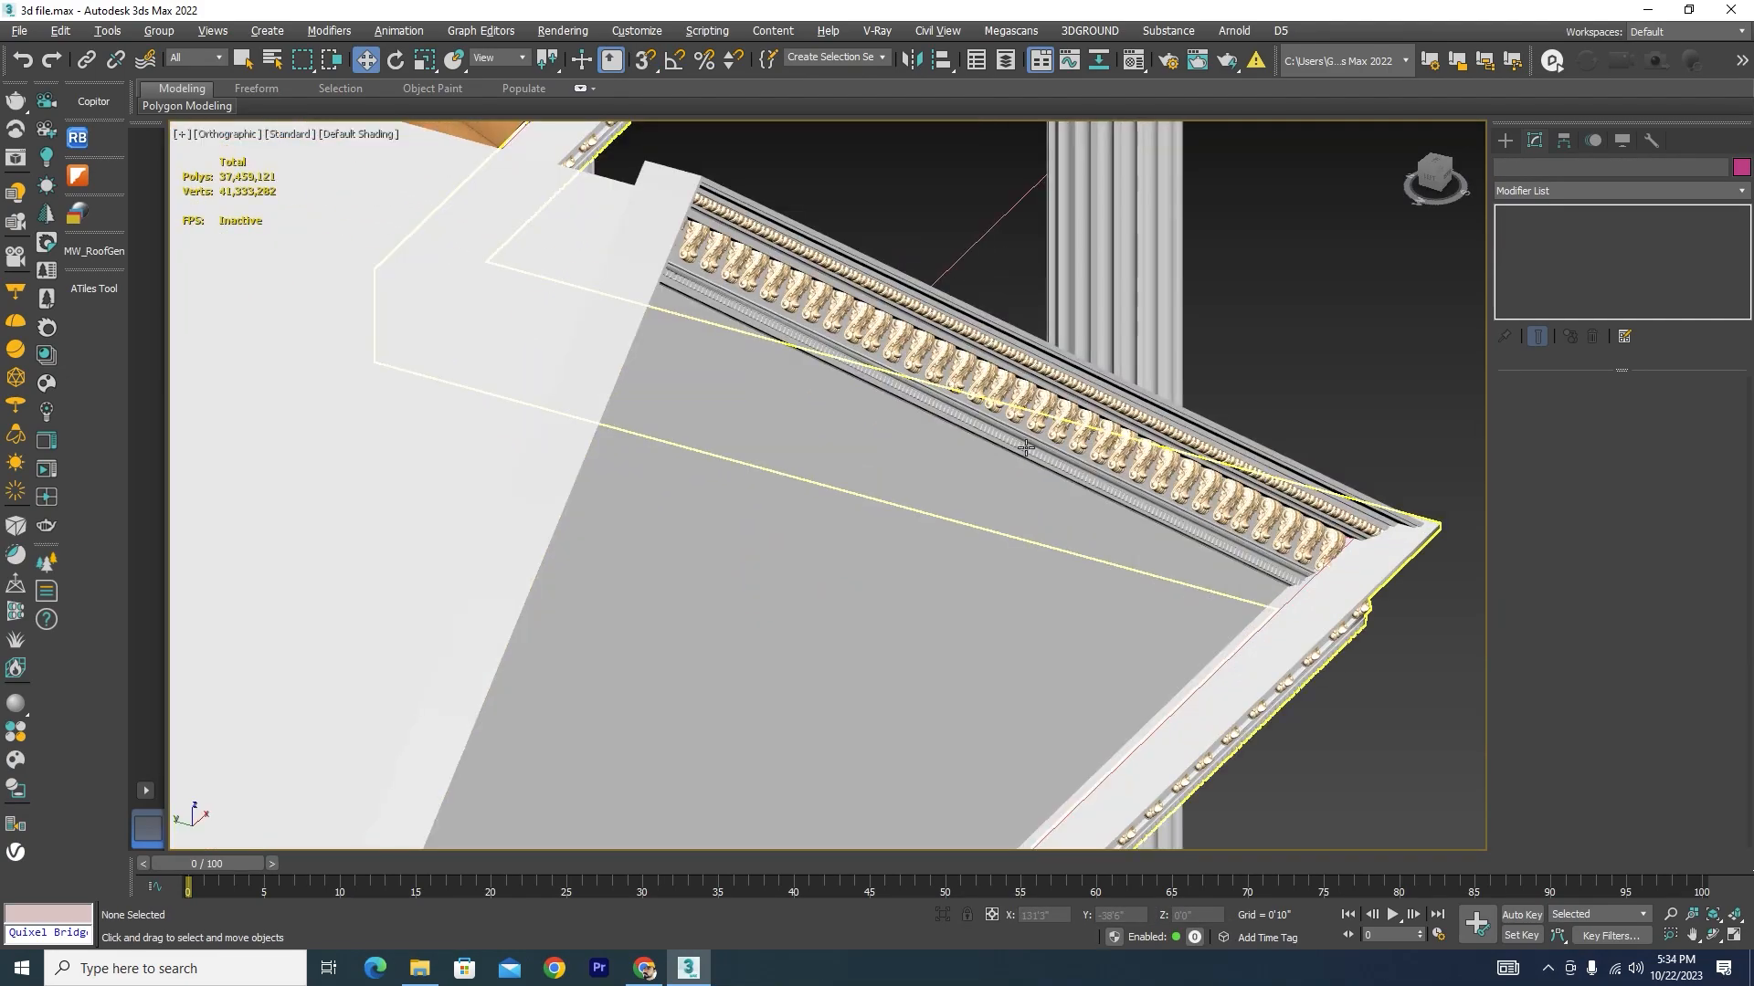
{"action": "scroll", "coordinate": [1065, 432], "scroll_direction": "down", "scroll_amount": 2}
{"action": "scroll", "coordinate": [1065, 432], "scroll_direction": "down", "scroll_amount": 7}
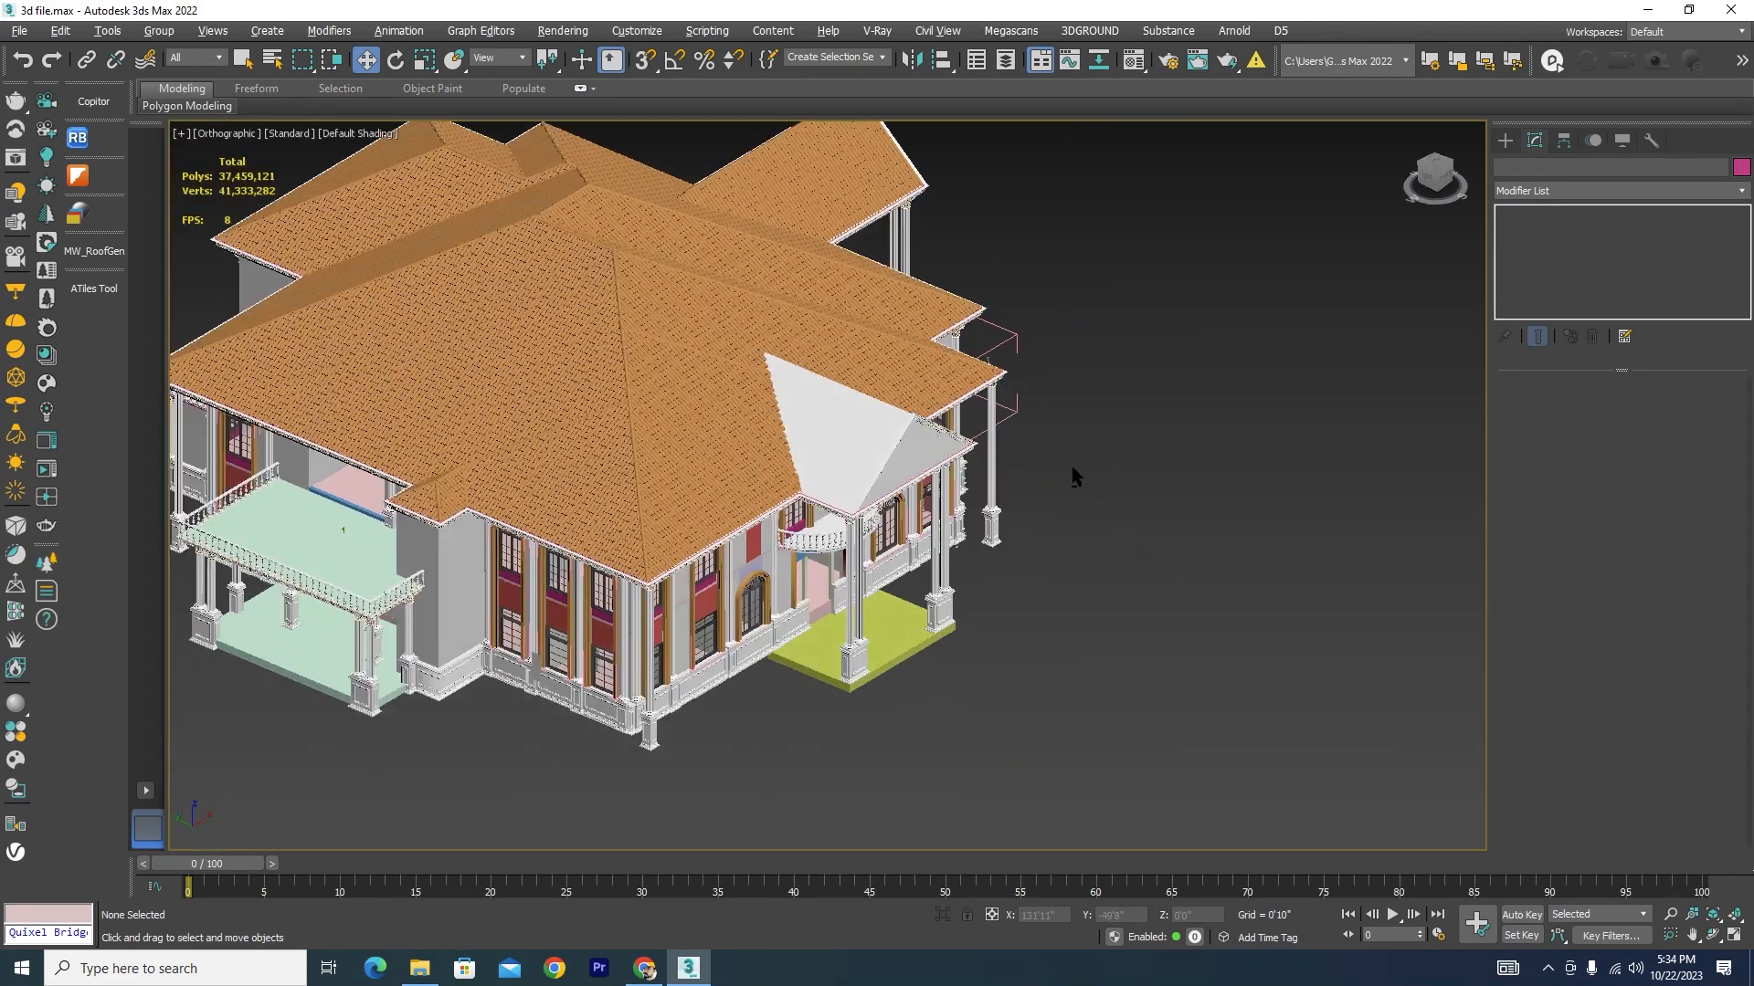
{"action": "middle_click_drag", "start_coordinate": [1034, 336], "coordinate": [1054, 381]}
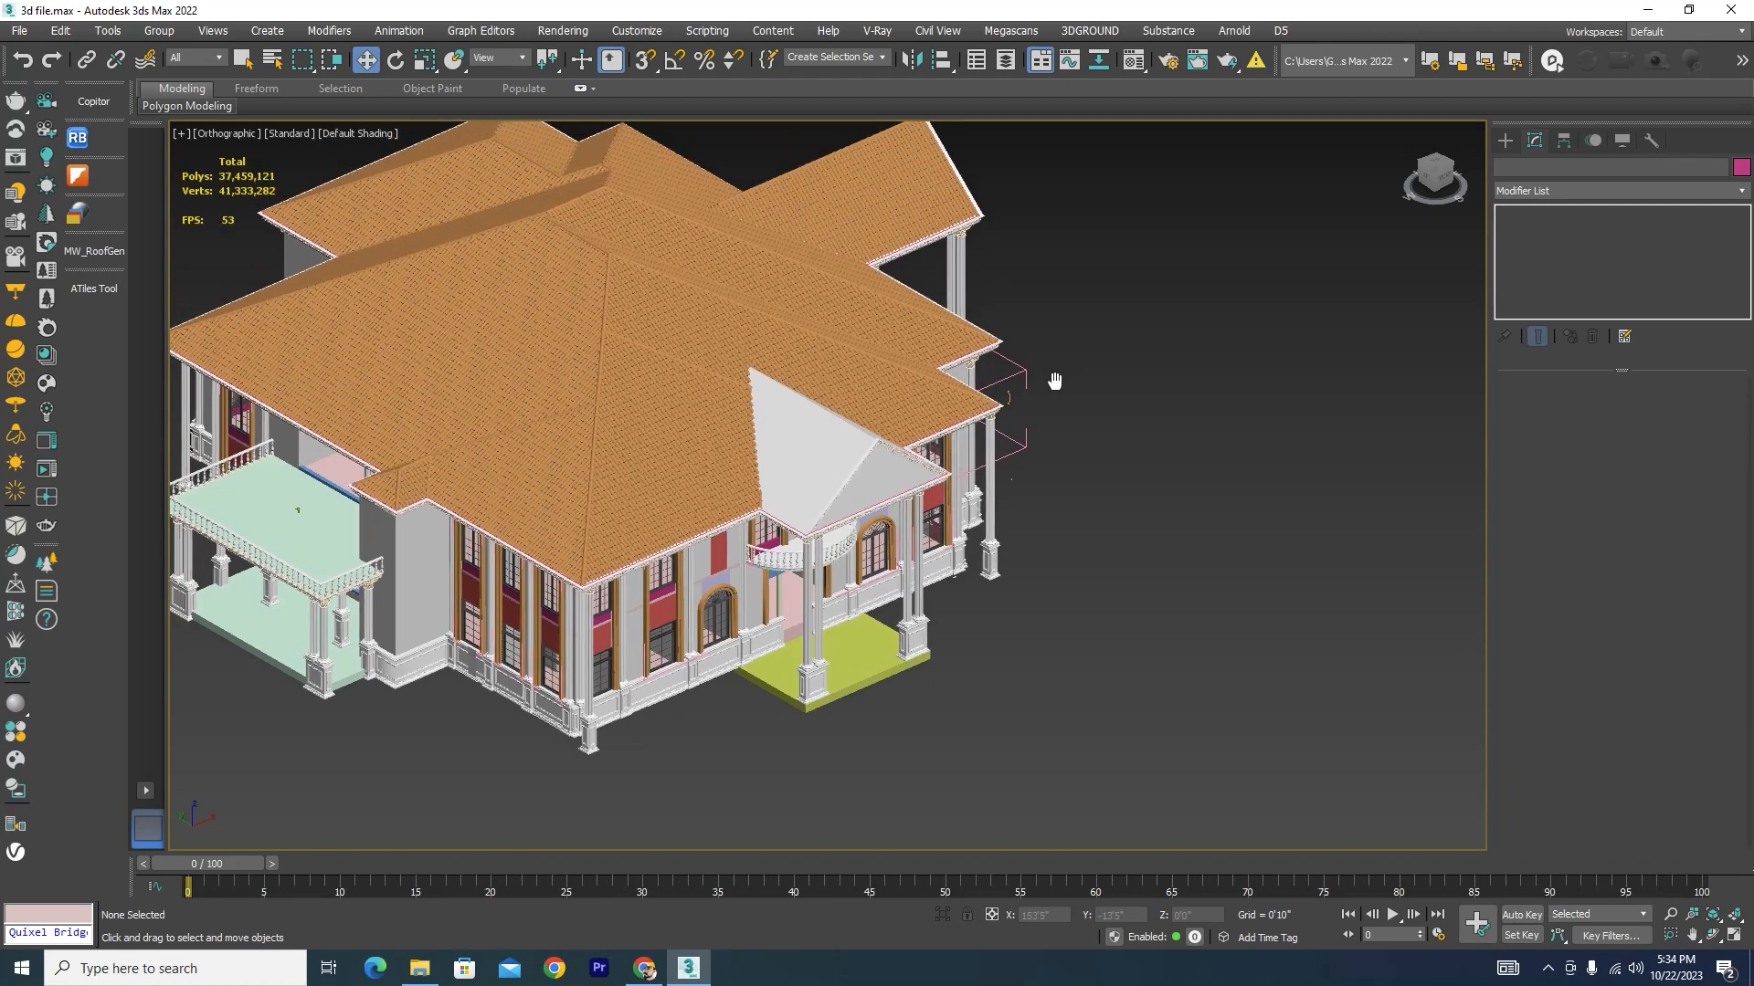
{"action": "scroll", "coordinate": [839, 454], "scroll_direction": "up", "scroll_amount": 3}
{"action": "left_click", "coordinate": [791, 452]}
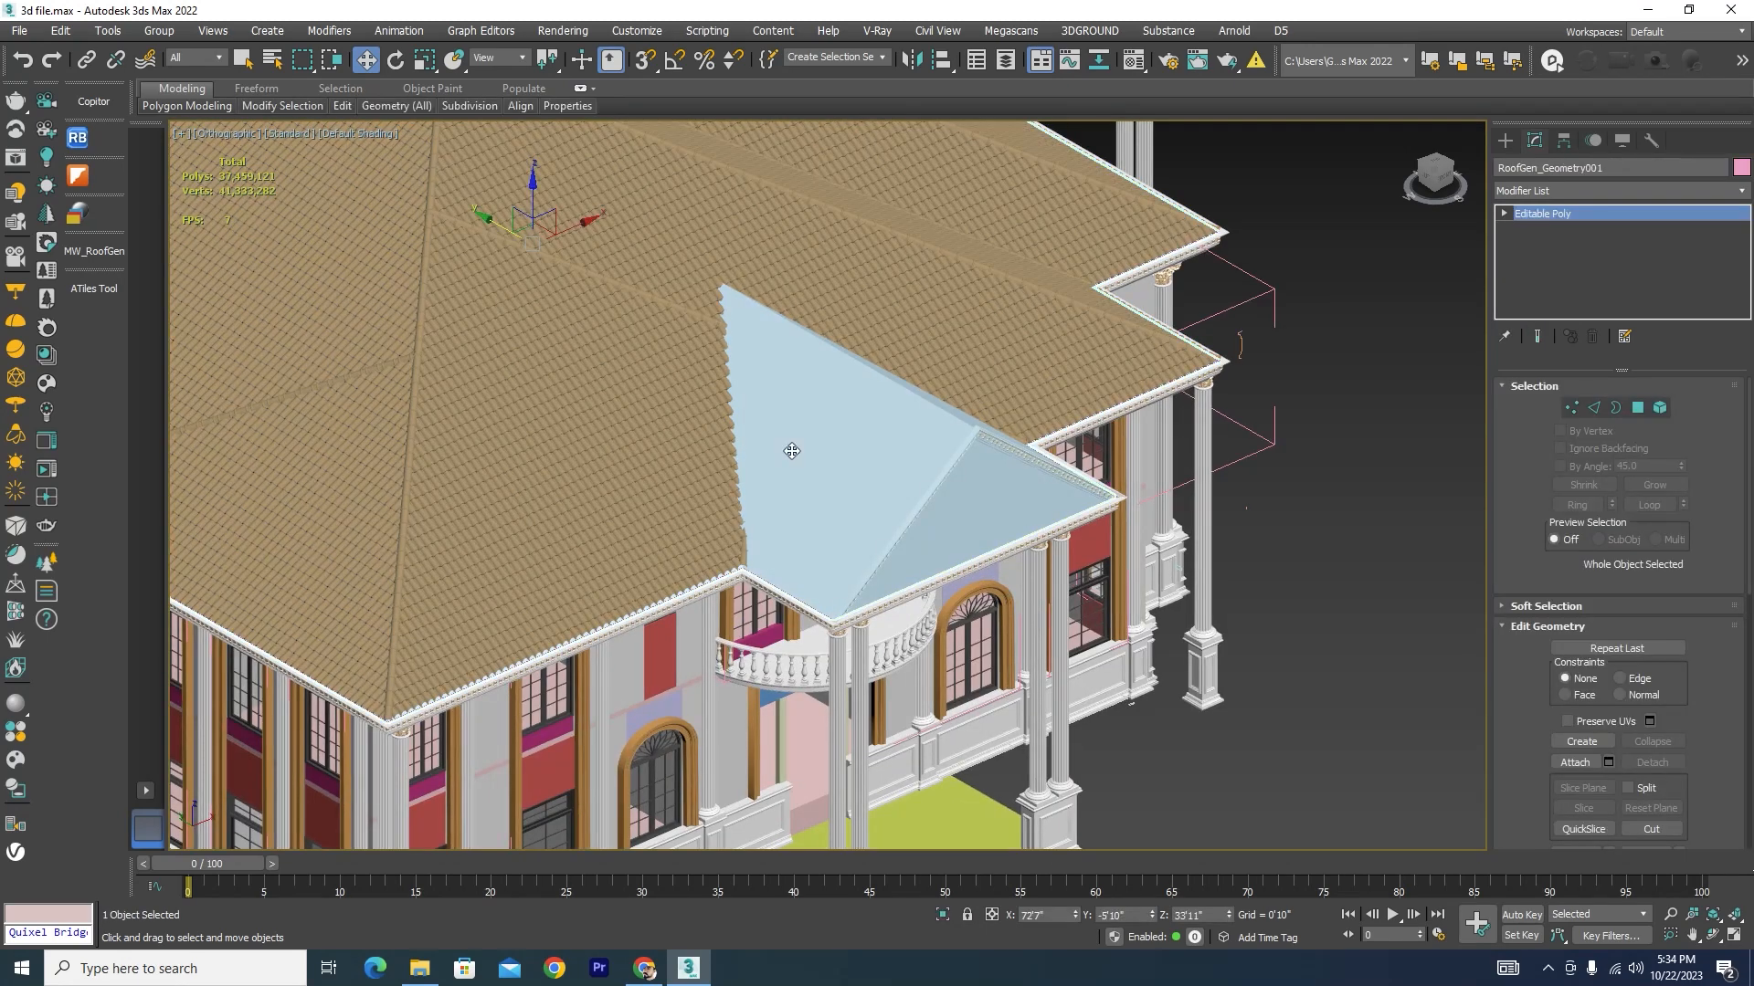
{"action": "left_click", "coordinate": [625, 461], "text": "ctrl"}
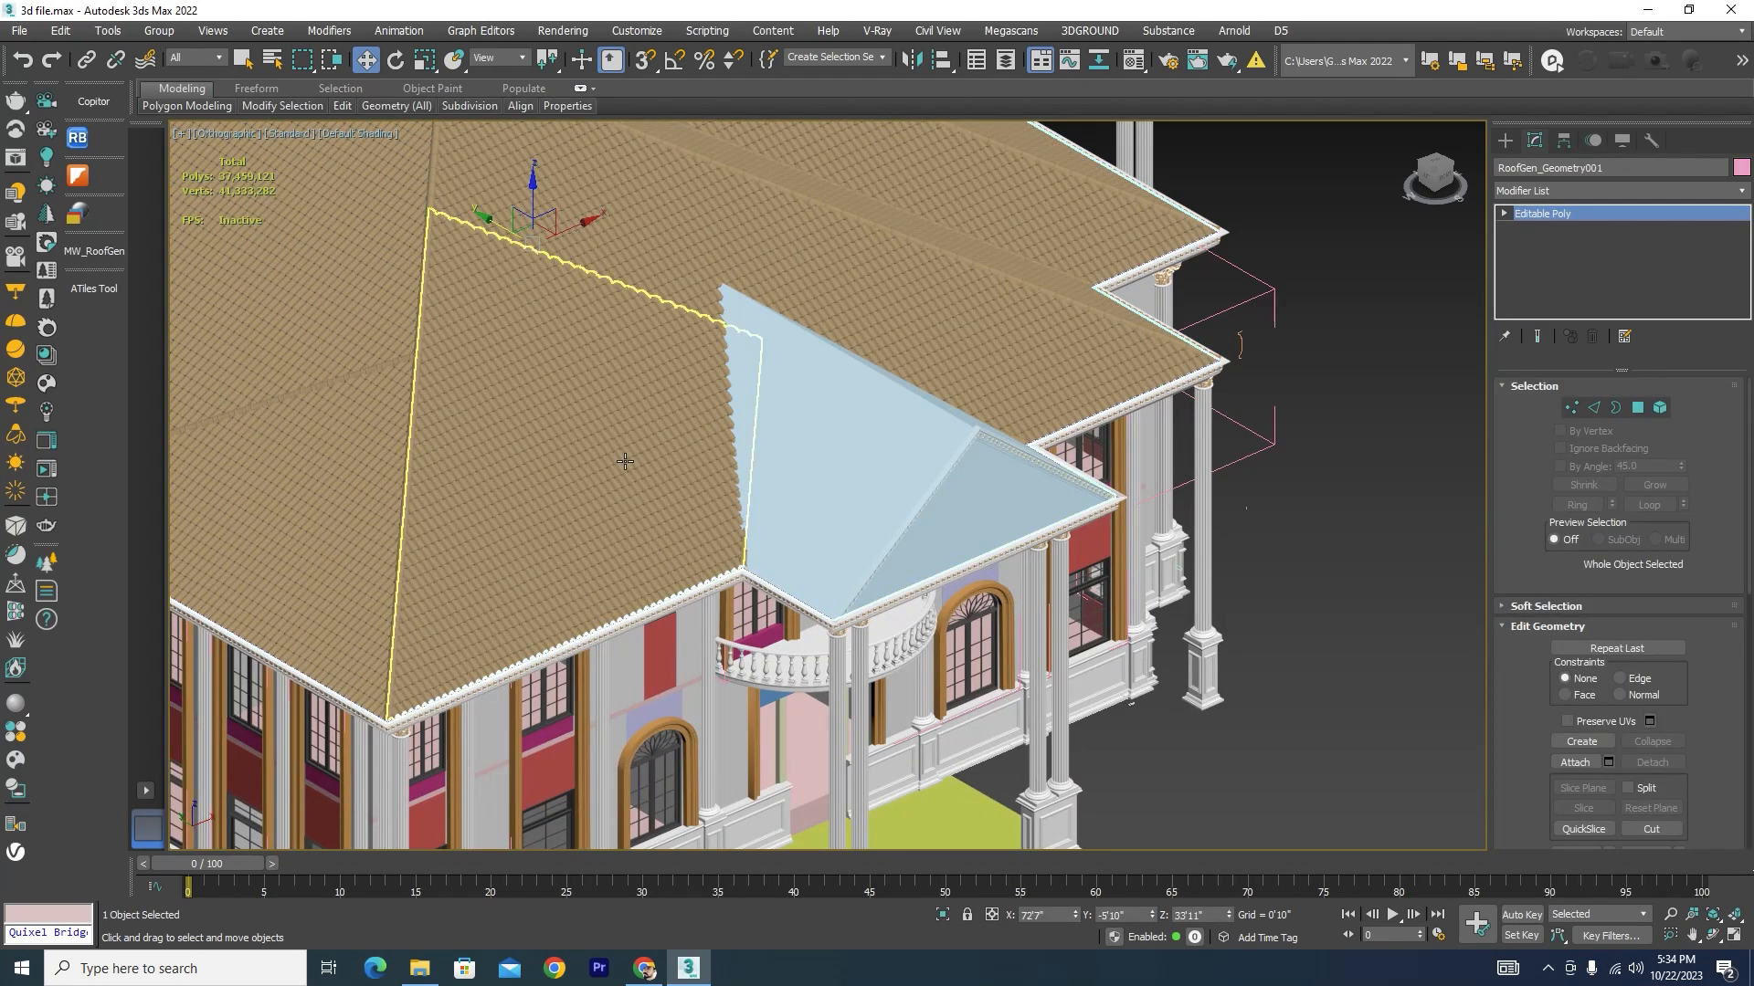
{"action": "scroll", "coordinate": [428, 545], "scroll_direction": "up", "scroll_amount": 3}
{"action": "left_click", "coordinate": [423, 545], "text": "ctrl"}
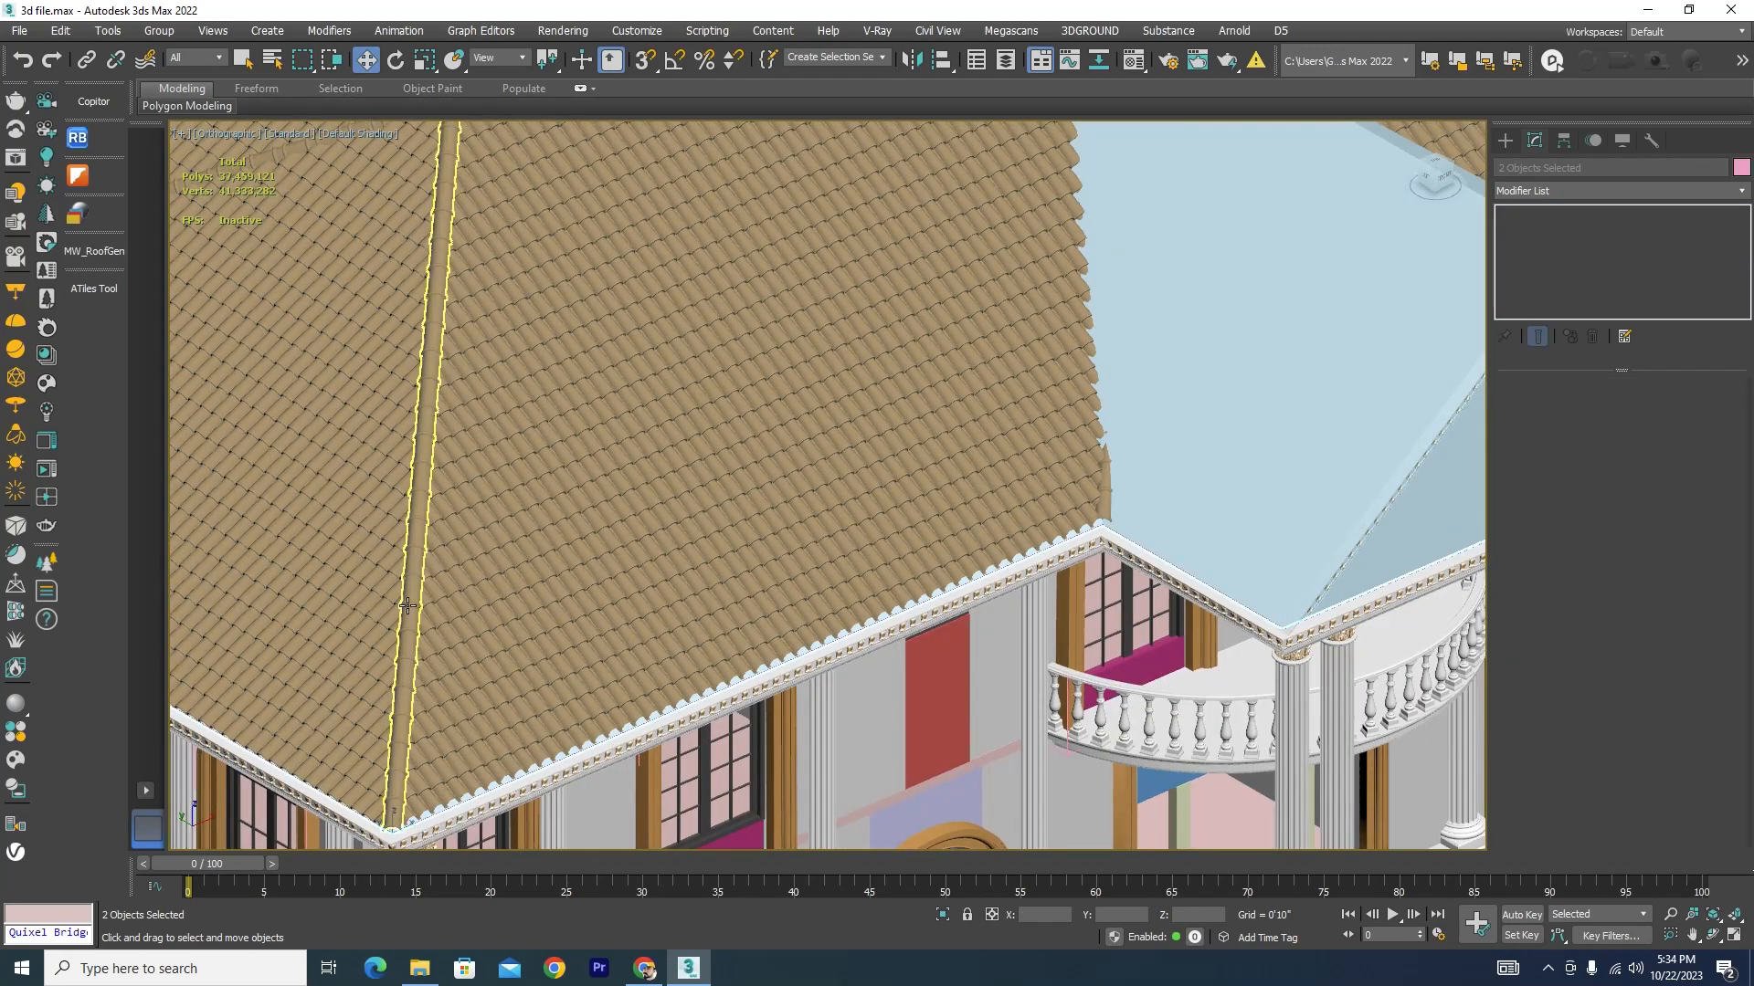
{"action": "left_click", "coordinate": [942, 915]}
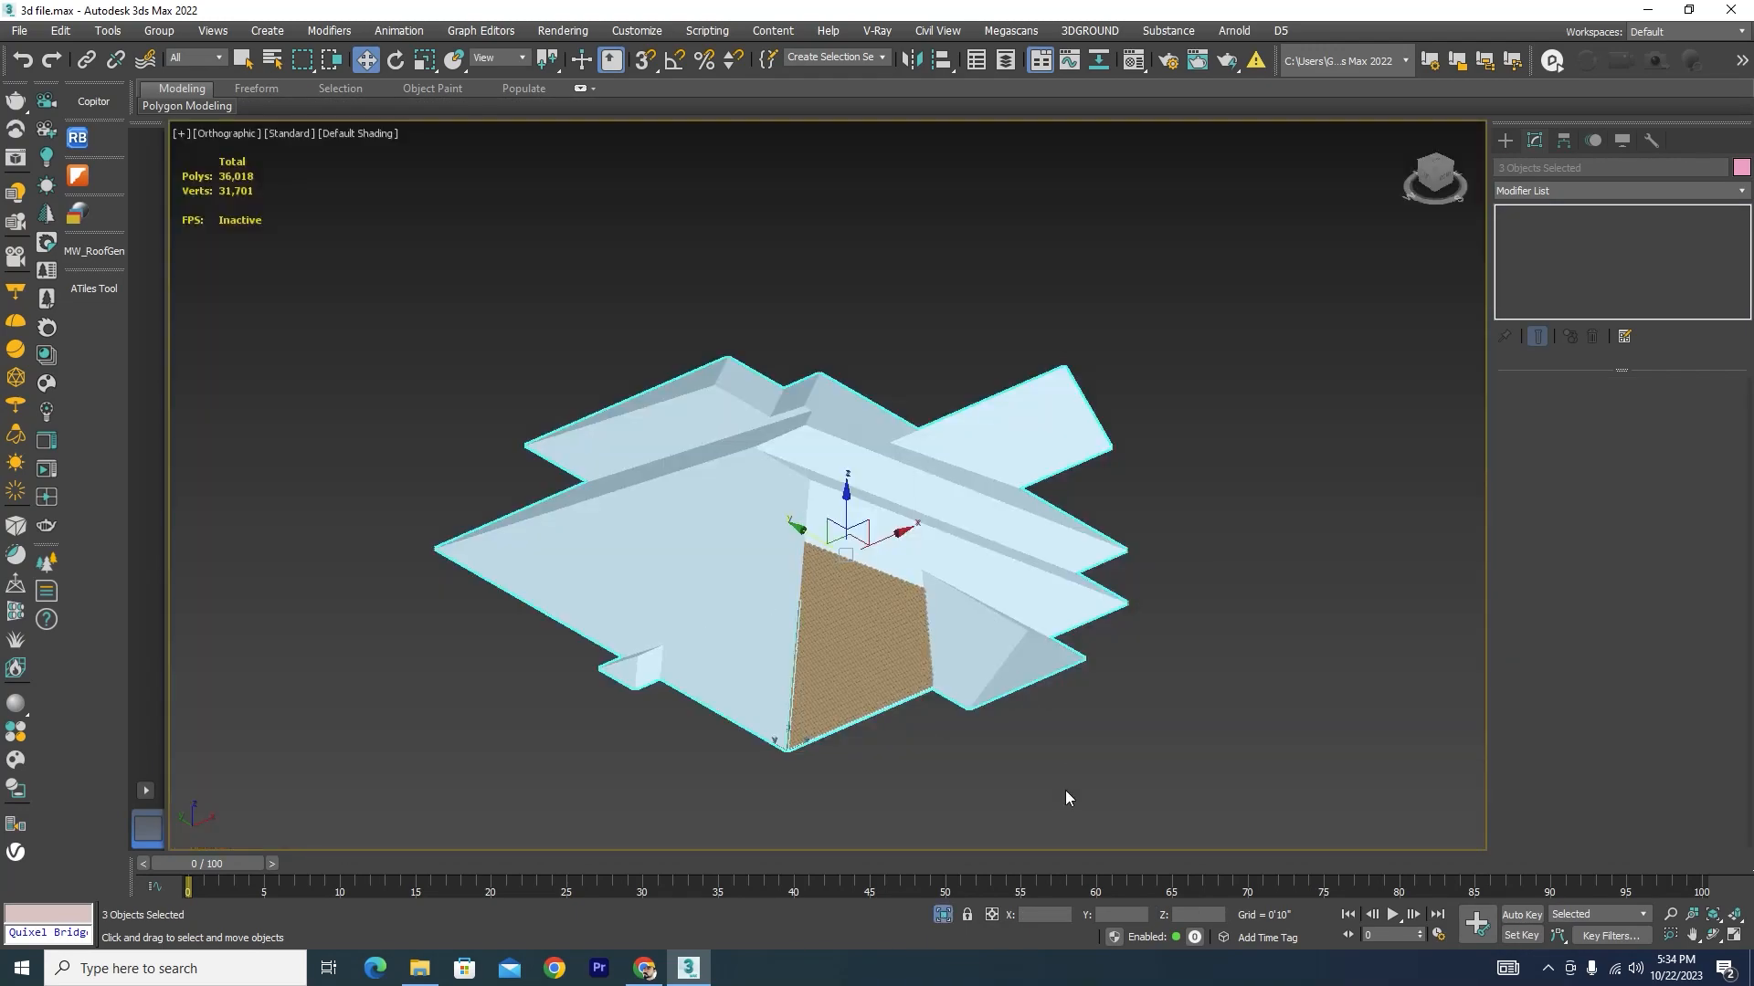
Step: Copy the tile plane and its hip ridge together as one independent copy placed clear of the roof
{"action": "scroll", "coordinate": [849, 673], "scroll_direction": "up", "scroll_amount": 5}
{"action": "left_click", "coordinate": [885, 630]}
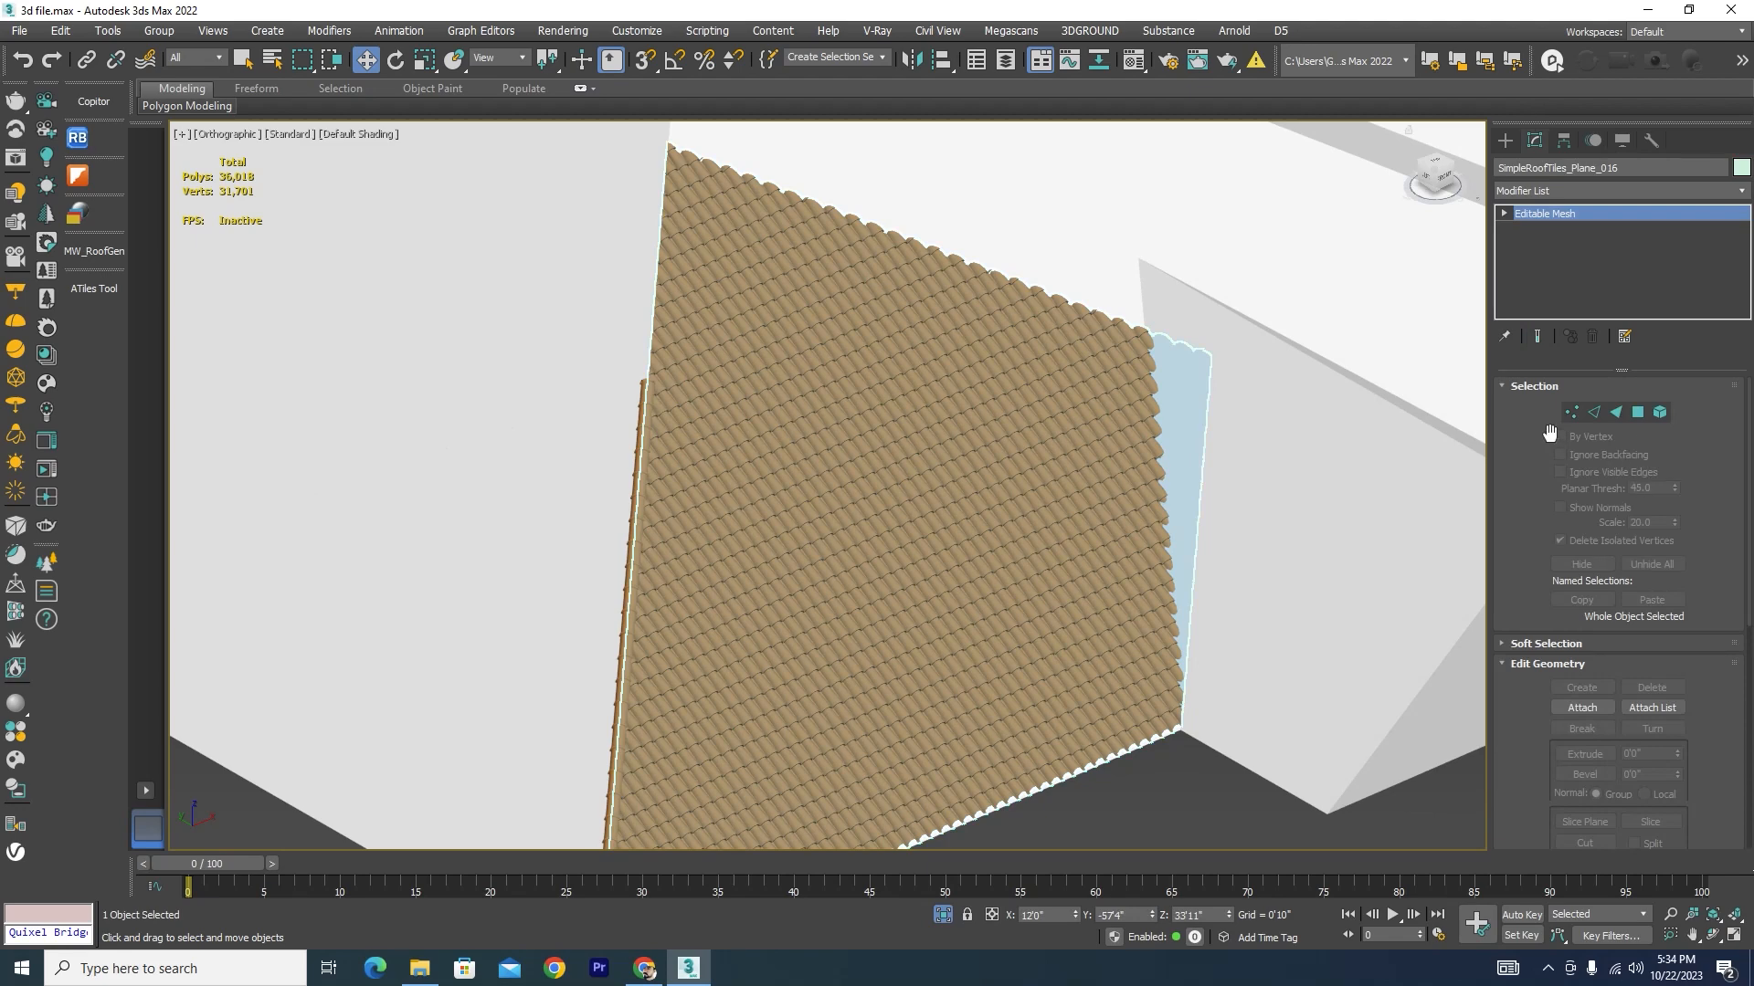
{"action": "scroll", "coordinate": [1005, 387], "scroll_direction": "down", "scroll_amount": 8}
{"action": "scroll", "coordinate": [925, 451], "scroll_direction": "up", "scroll_amount": 6}
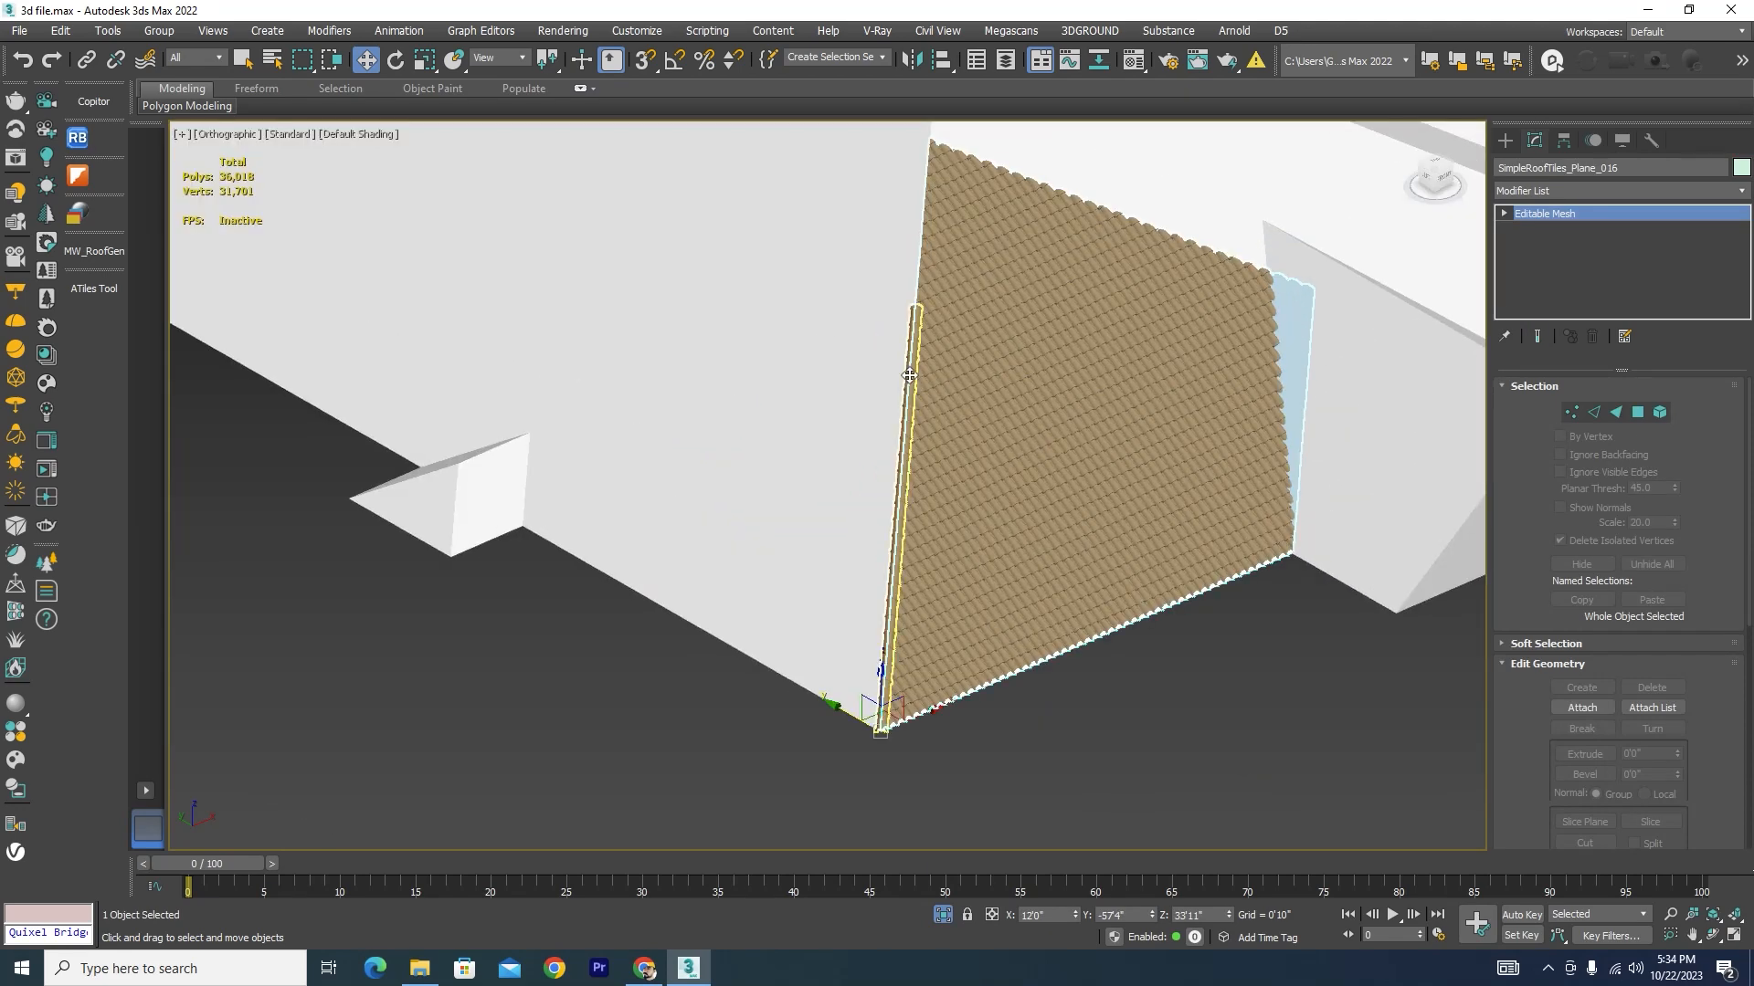
{"action": "left_click", "coordinate": [879, 713], "text": "ctrl"}
{"action": "scroll", "coordinate": [932, 494], "scroll_direction": "down", "scroll_amount": 5}
{"action": "left_click_drag", "start_coordinate": [990, 483], "coordinate": [595, 656], "text": "shift"}
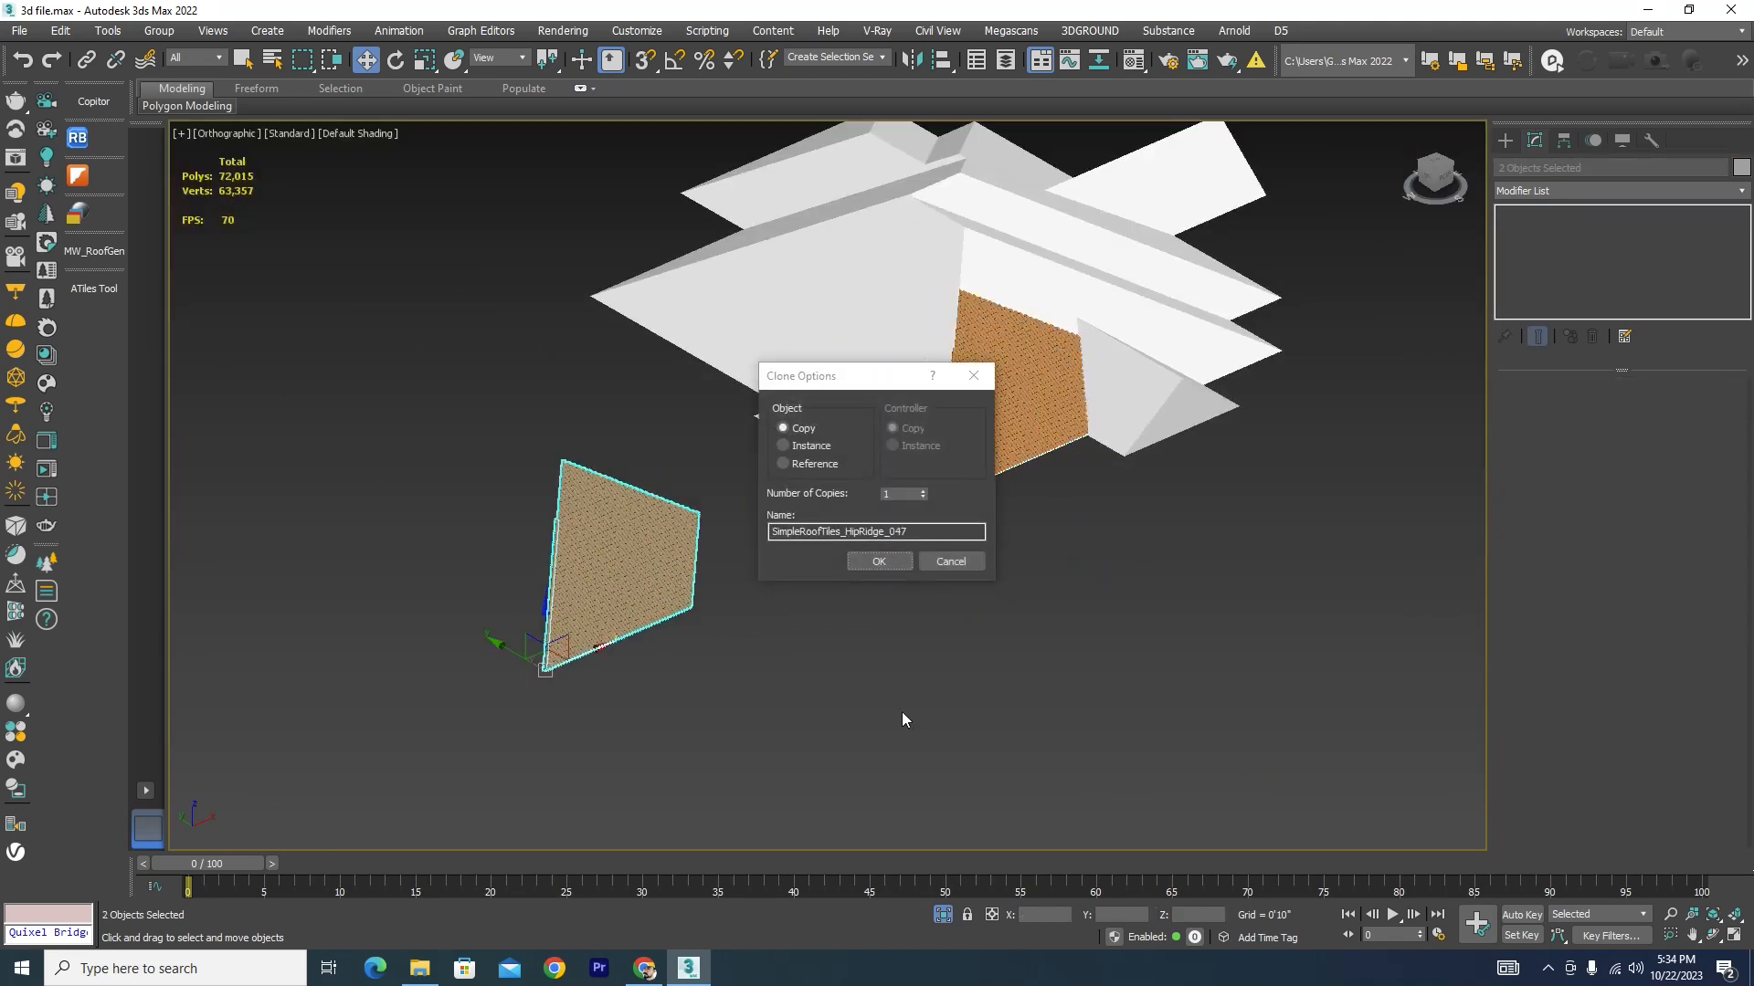
{"action": "left_click", "coordinate": [901, 566]}
Step: Use Build New From Polygon on the copied tile plane to tile the first slope of the porch gable
{"action": "left_click", "coordinate": [675, 572]}
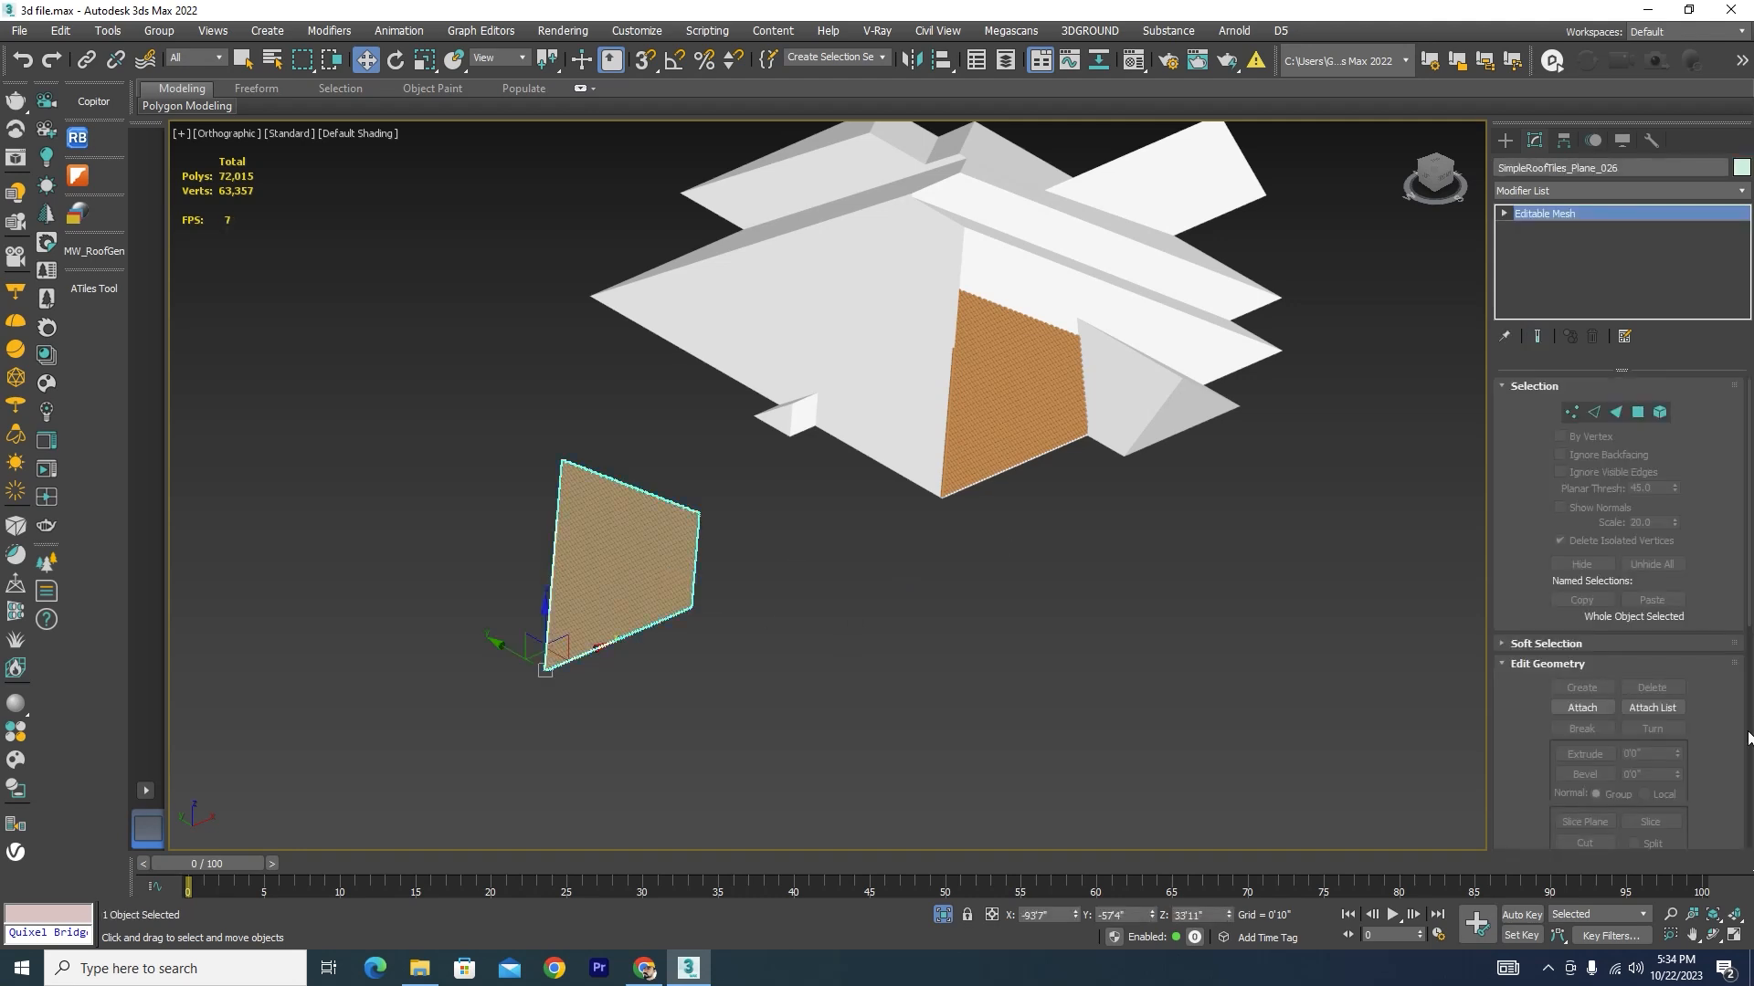
{"action": "scroll", "coordinate": [1662, 644], "scroll_direction": "down", "scroll_amount": 5}
{"action": "scroll", "coordinate": [1663, 647], "scroll_direction": "down", "scroll_amount": 3}
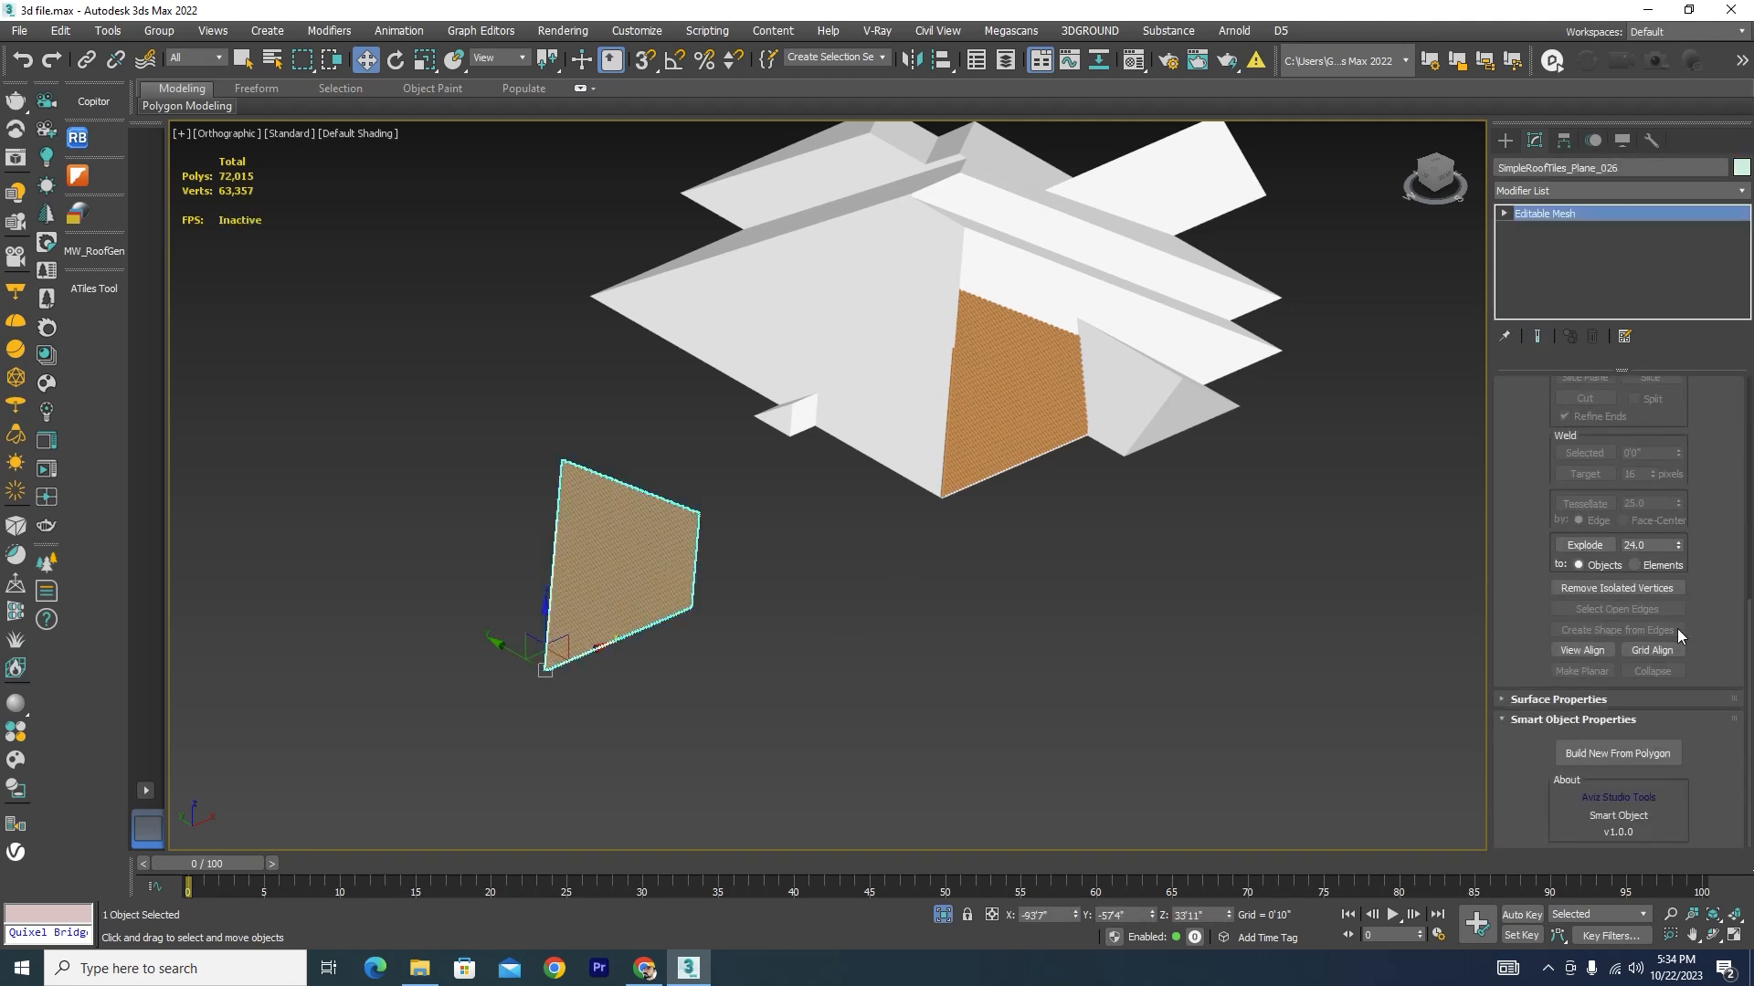
{"action": "left_click", "coordinate": [1593, 752]}
{"action": "scroll", "coordinate": [1137, 388], "scroll_direction": "up", "scroll_amount": 5}
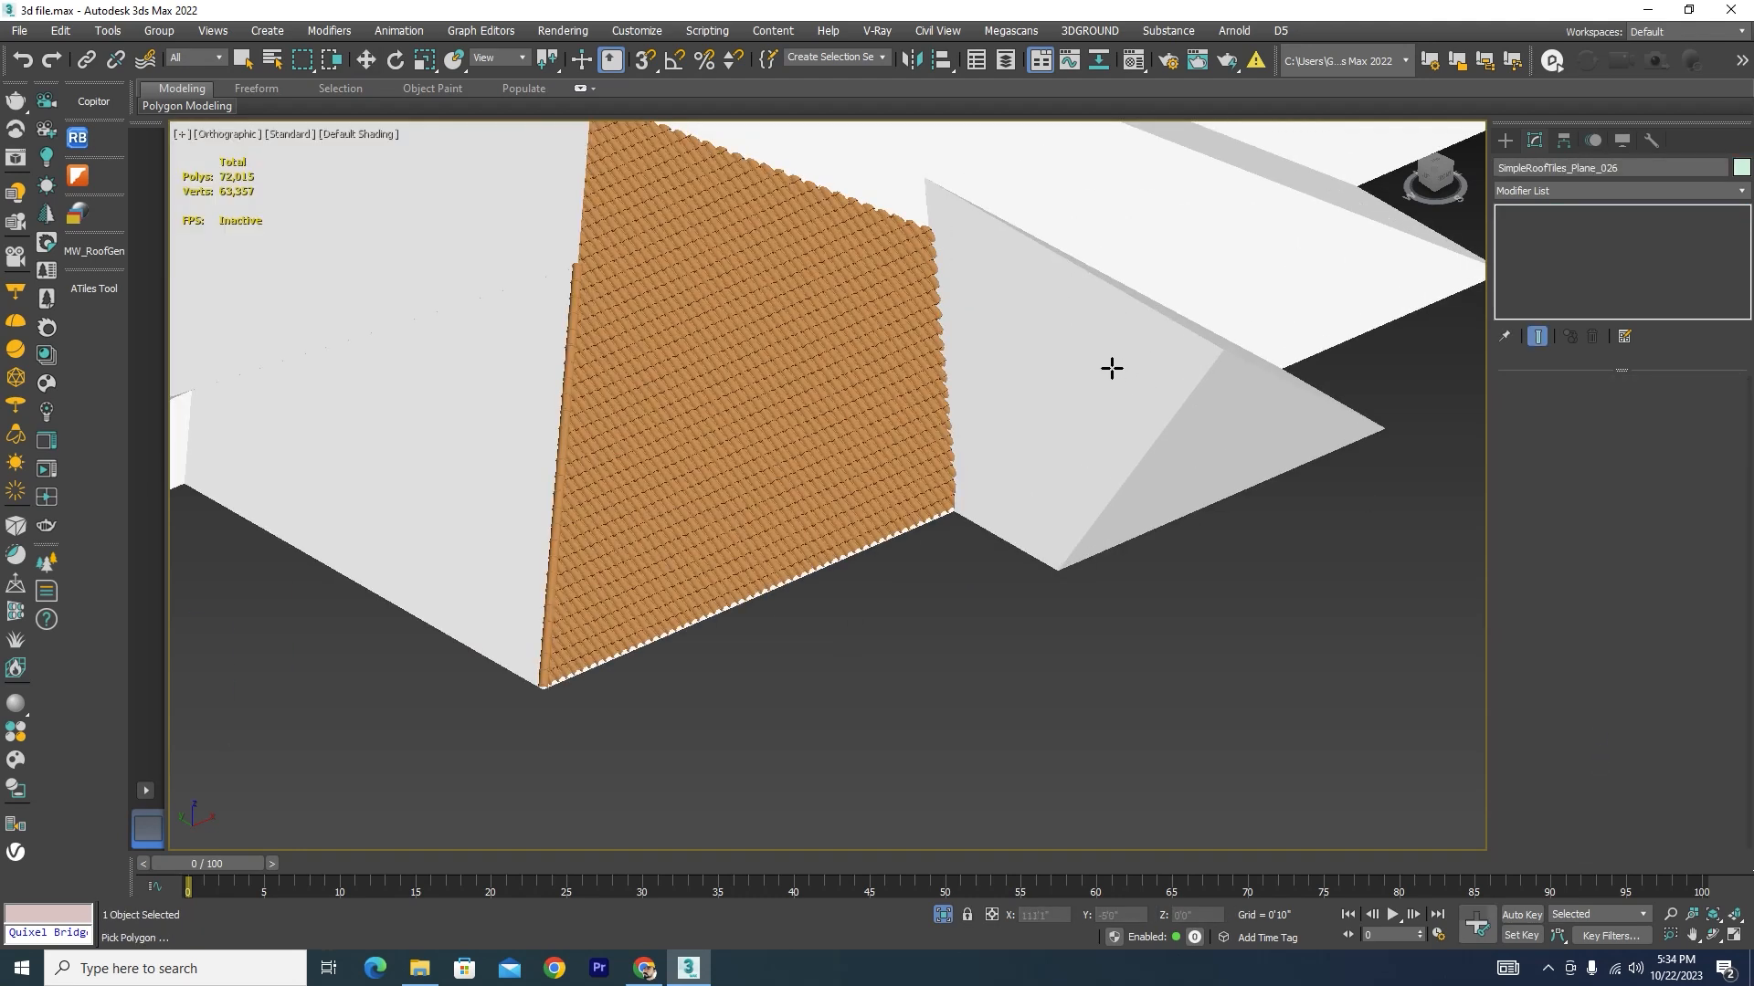
{"action": "left_click", "coordinate": [1111, 368]}
Step: Build tiles from the same source on the porch gable's opposite slope and end polygon picking
{"action": "scroll", "coordinate": [1112, 368], "scroll_direction": "down", "scroll_amount": 5}
{"action": "middle_click_drag", "start_coordinate": [1205, 489], "coordinate": [1076, 485], "text": "alt"}
{"action": "scroll", "coordinate": [1064, 464], "scroll_direction": "down", "scroll_amount": 3}
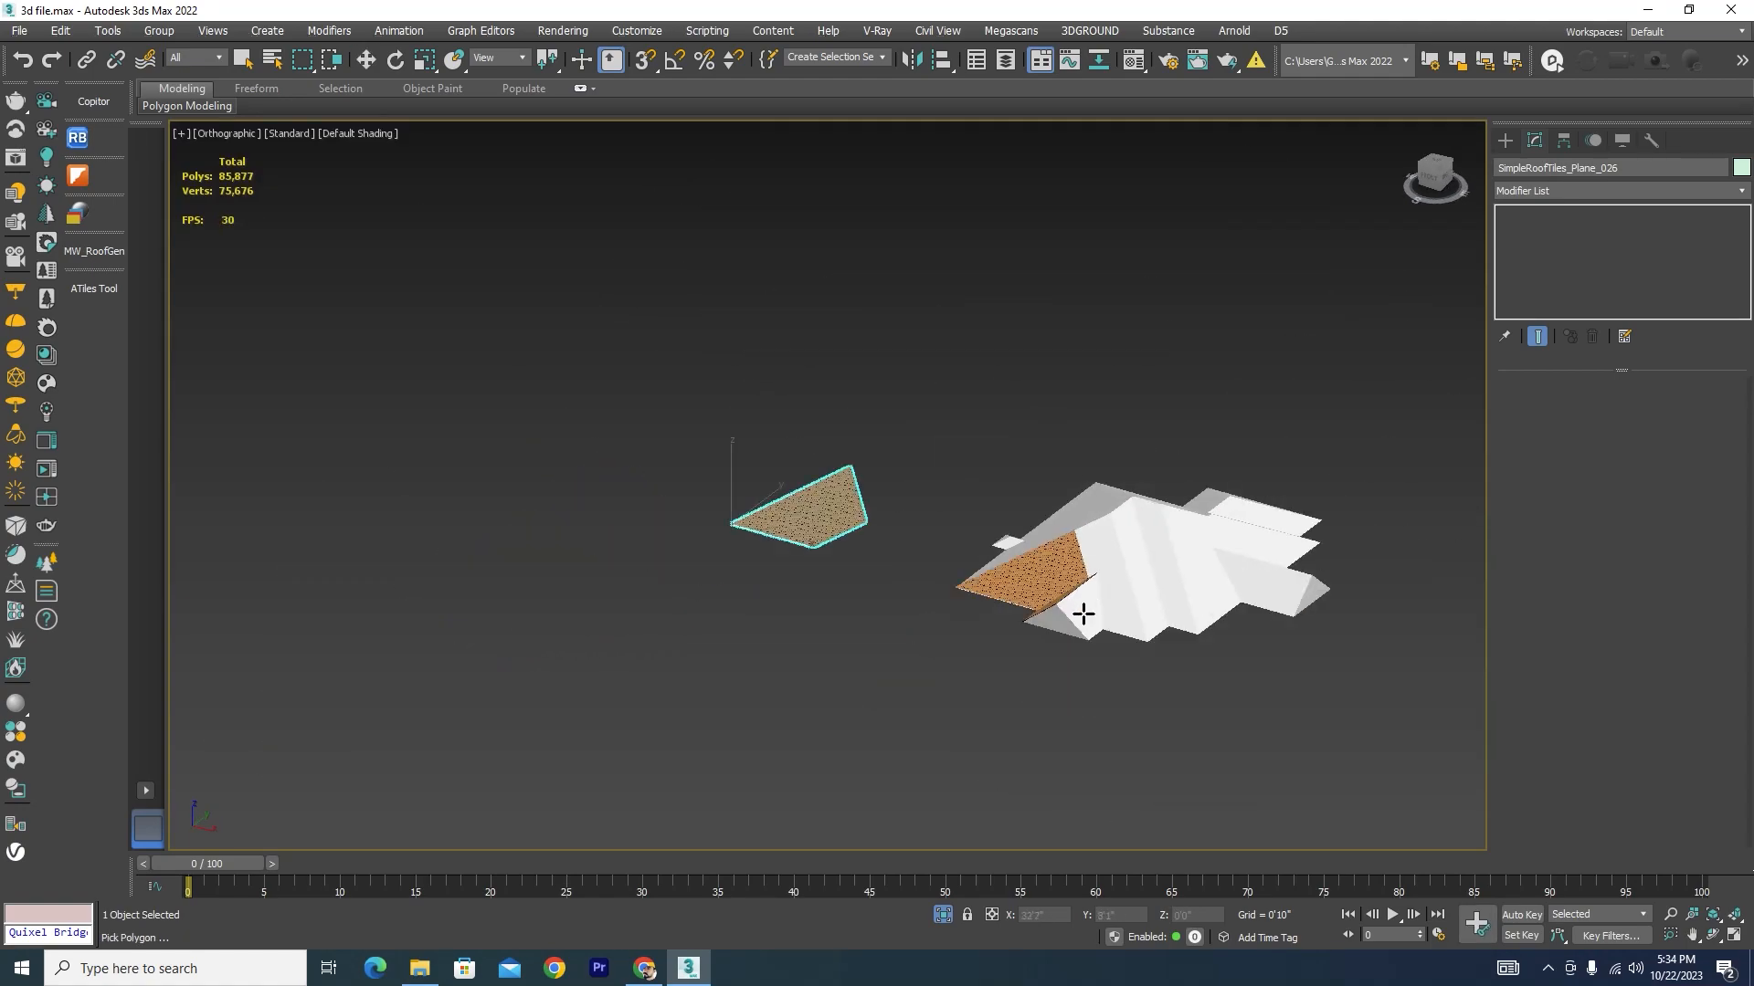
{"action": "scroll", "coordinate": [1085, 612], "scroll_direction": "up", "scroll_amount": 6}
{"action": "left_click", "coordinate": [1050, 550]}
{"action": "scroll", "coordinate": [1158, 565], "scroll_direction": "down", "scroll_amount": 5}
{"action": "key", "text": "w"}
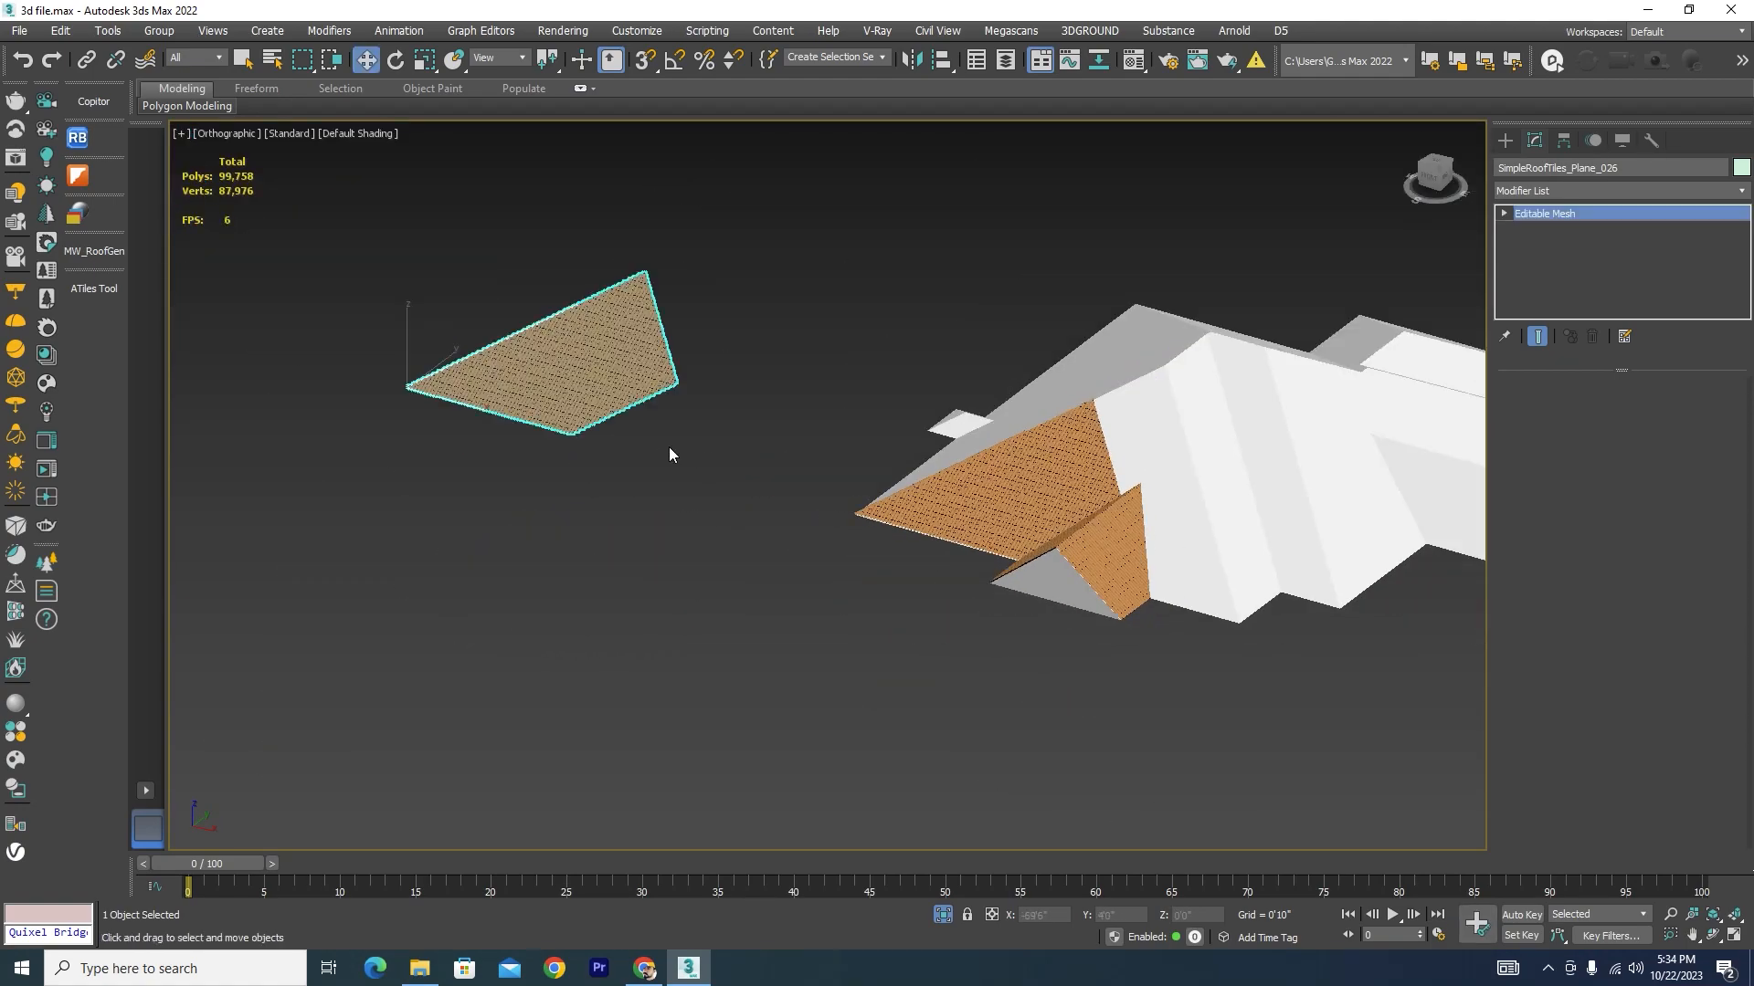
Step: Build new ridge tiles from the copied hip ridge along the top ridge edge of the porch gable
{"action": "scroll", "coordinate": [508, 360], "scroll_direction": "up", "scroll_amount": 7}
{"action": "left_click", "coordinate": [509, 380]}
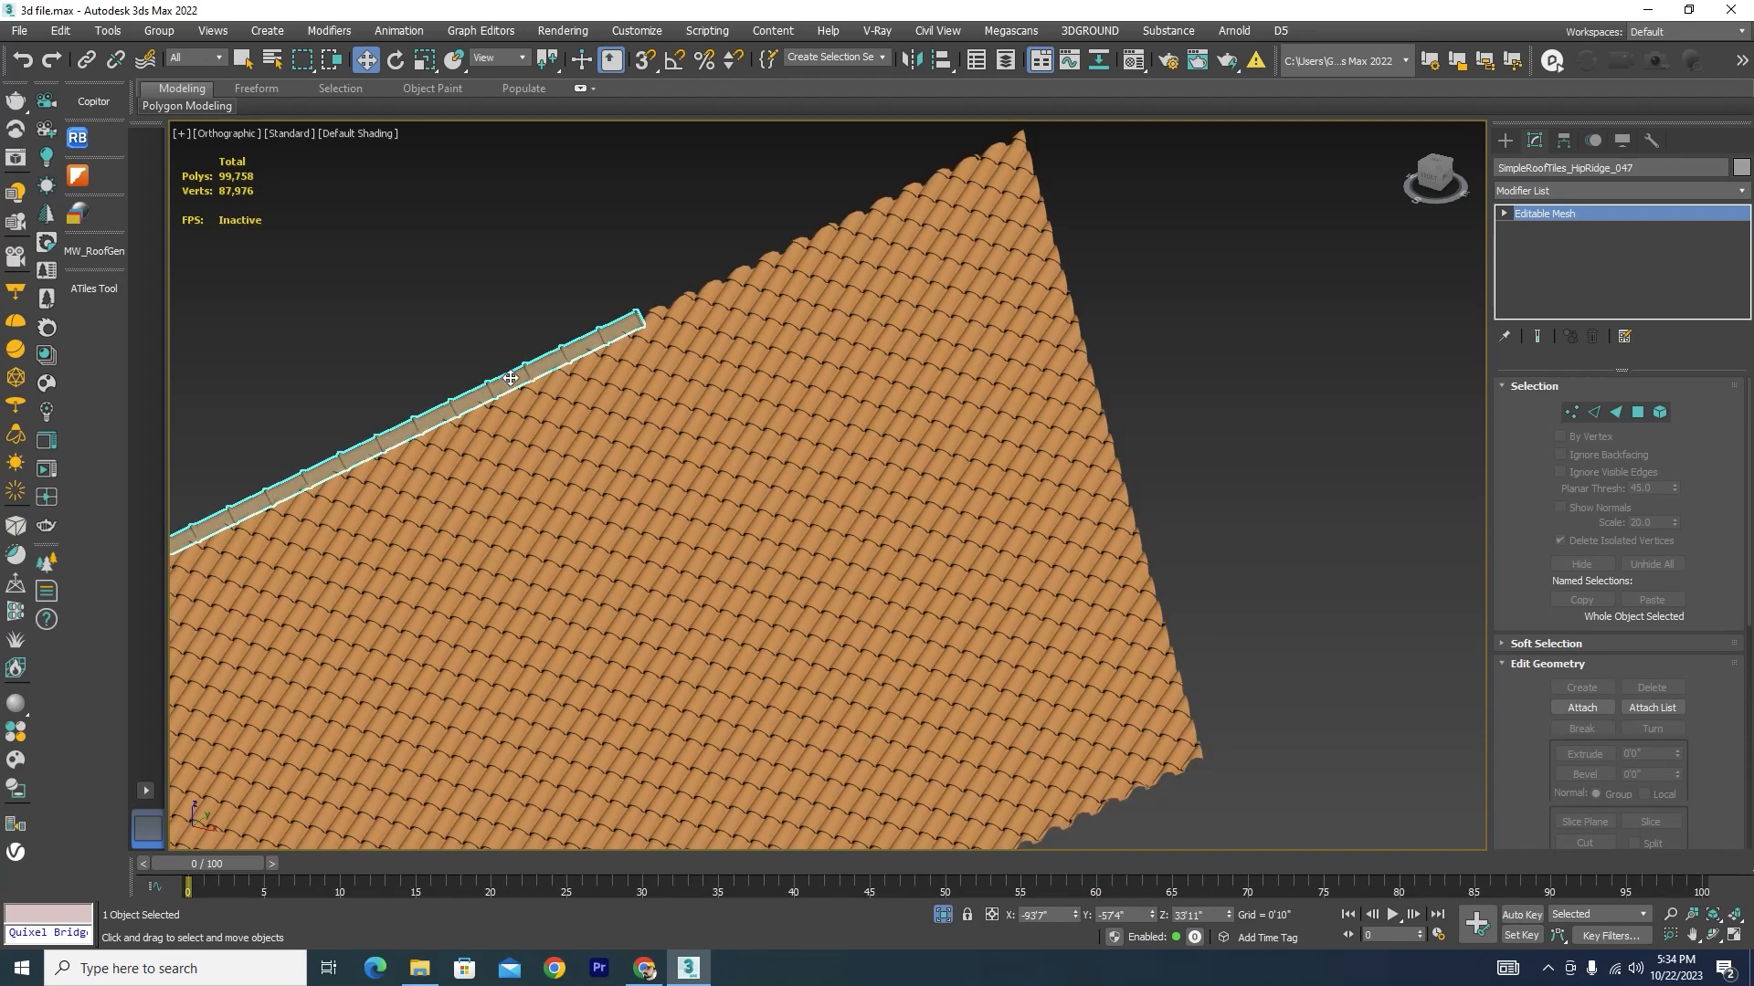
{"action": "scroll", "coordinate": [1557, 662], "scroll_direction": "down", "scroll_amount": 5}
{"action": "scroll", "coordinate": [1600, 670], "scroll_direction": "down", "scroll_amount": 4}
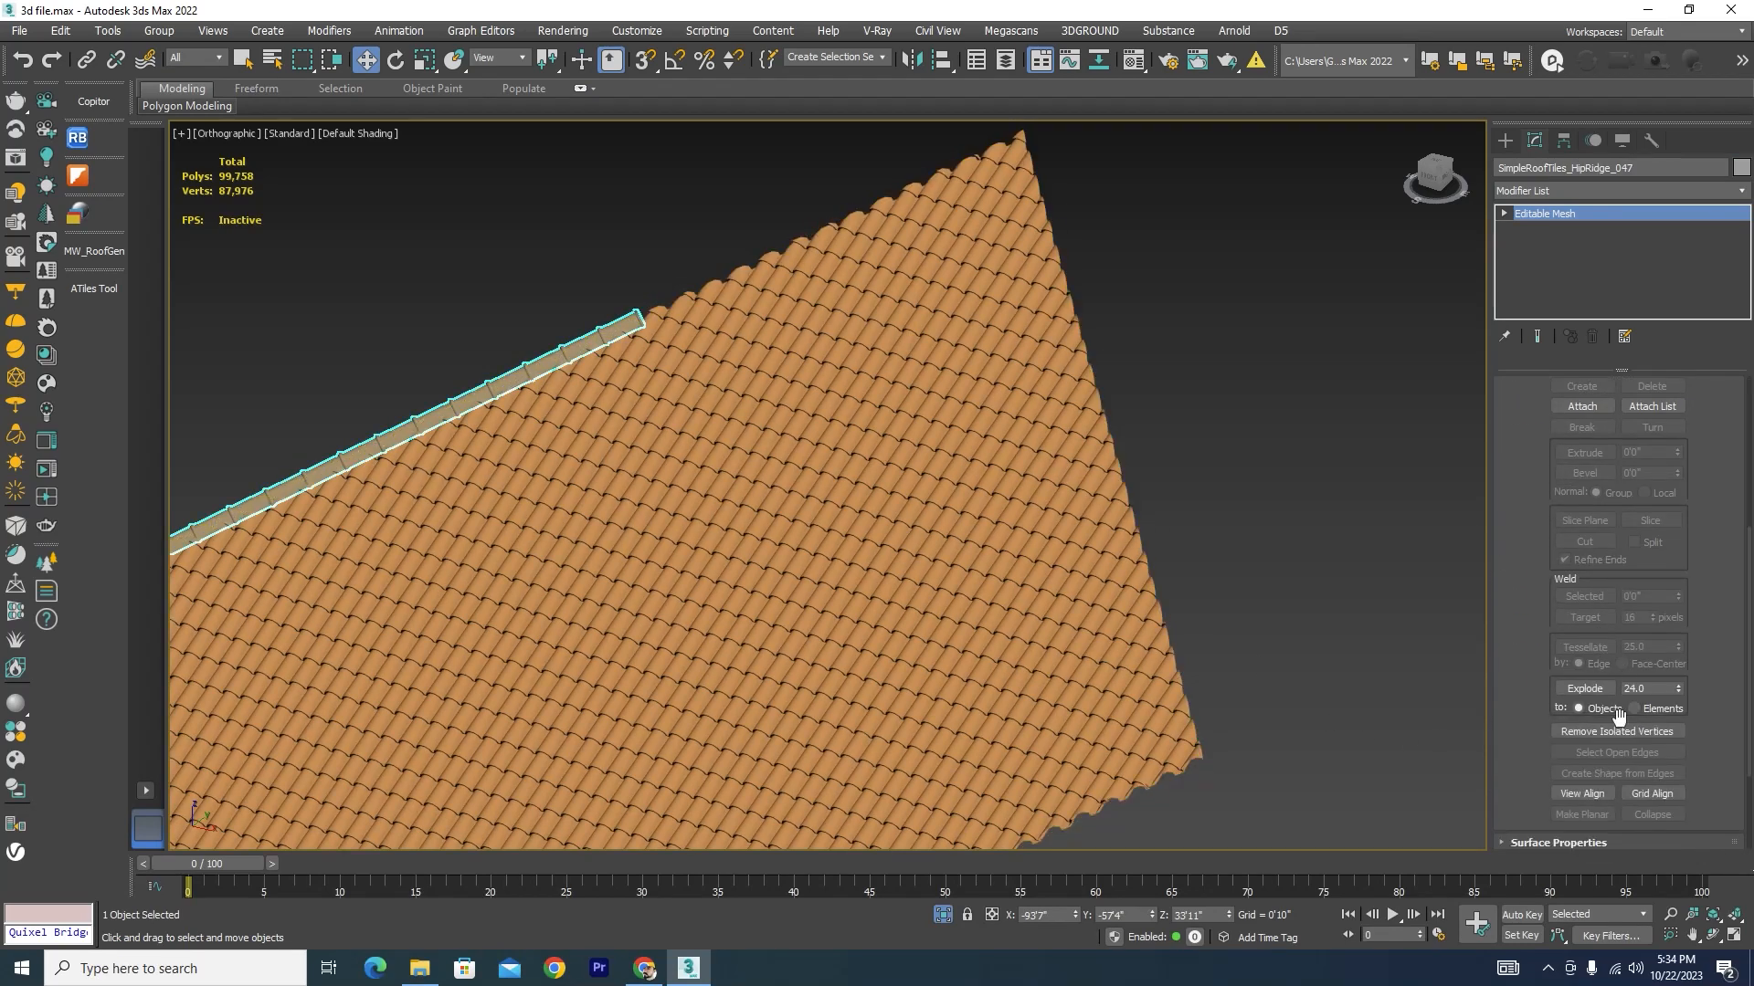
{"action": "left_click", "coordinate": [1597, 760]}
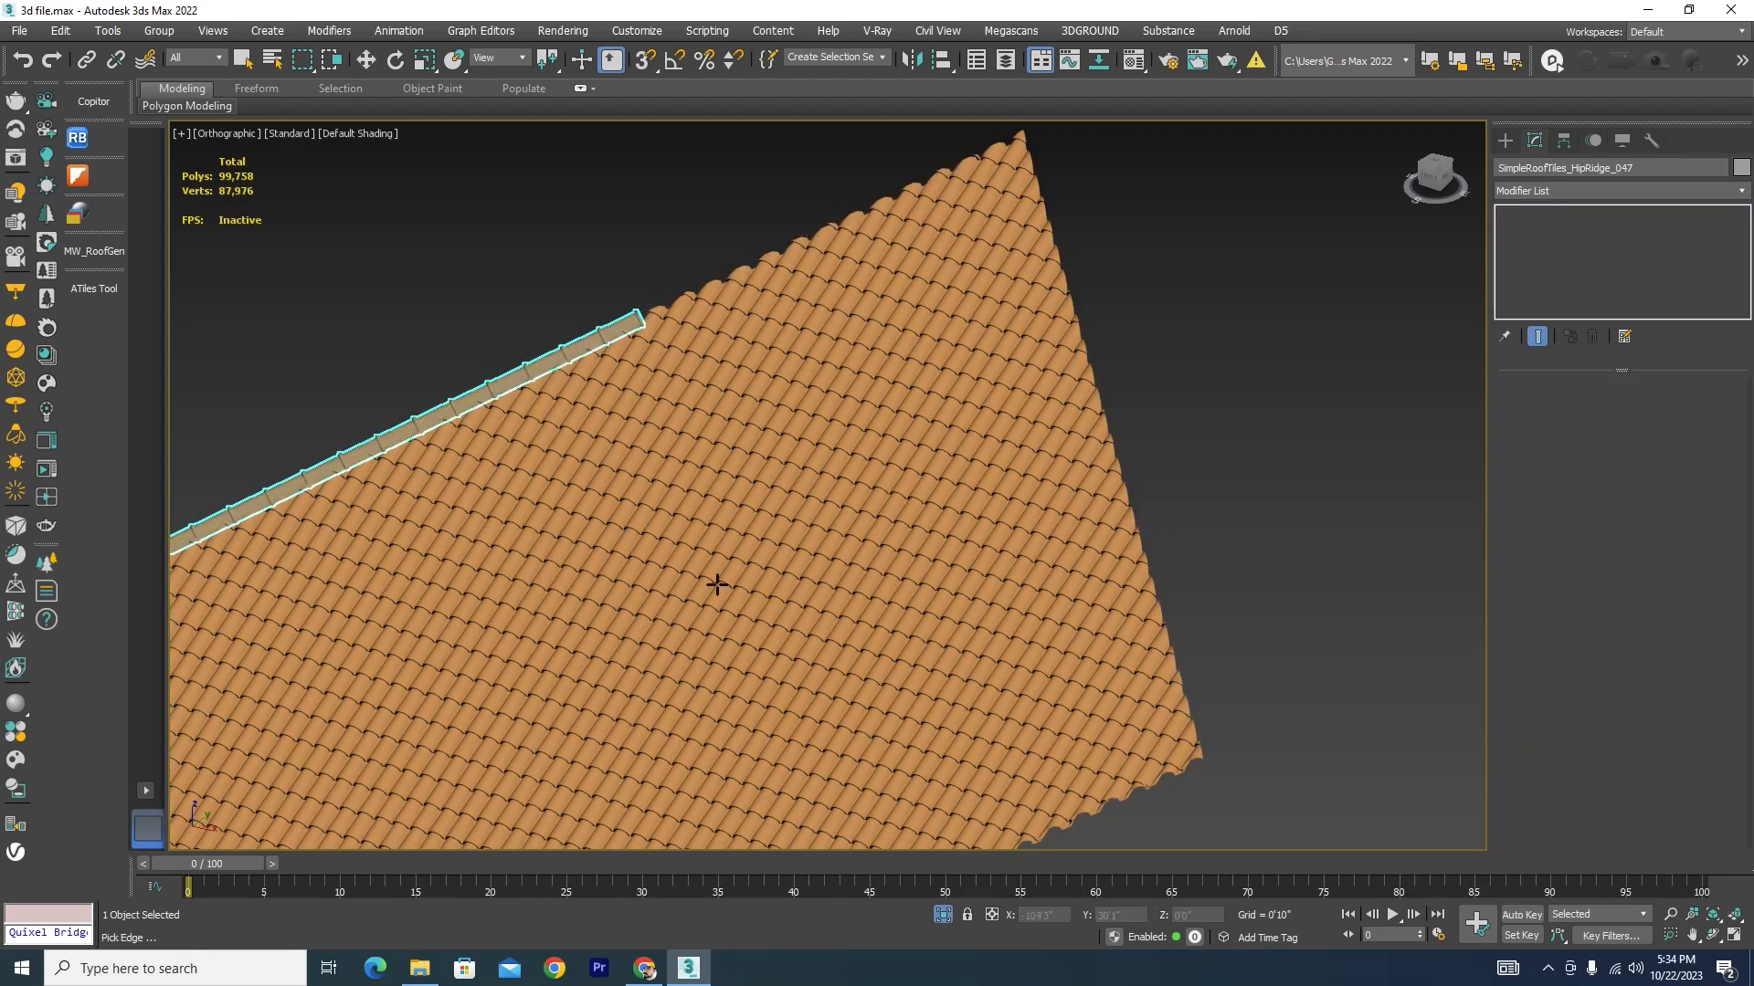
{"action": "scroll", "coordinate": [799, 498], "scroll_direction": "down", "scroll_amount": 5}
{"action": "scroll", "coordinate": [1275, 733], "scroll_direction": "up", "scroll_amount": 8}
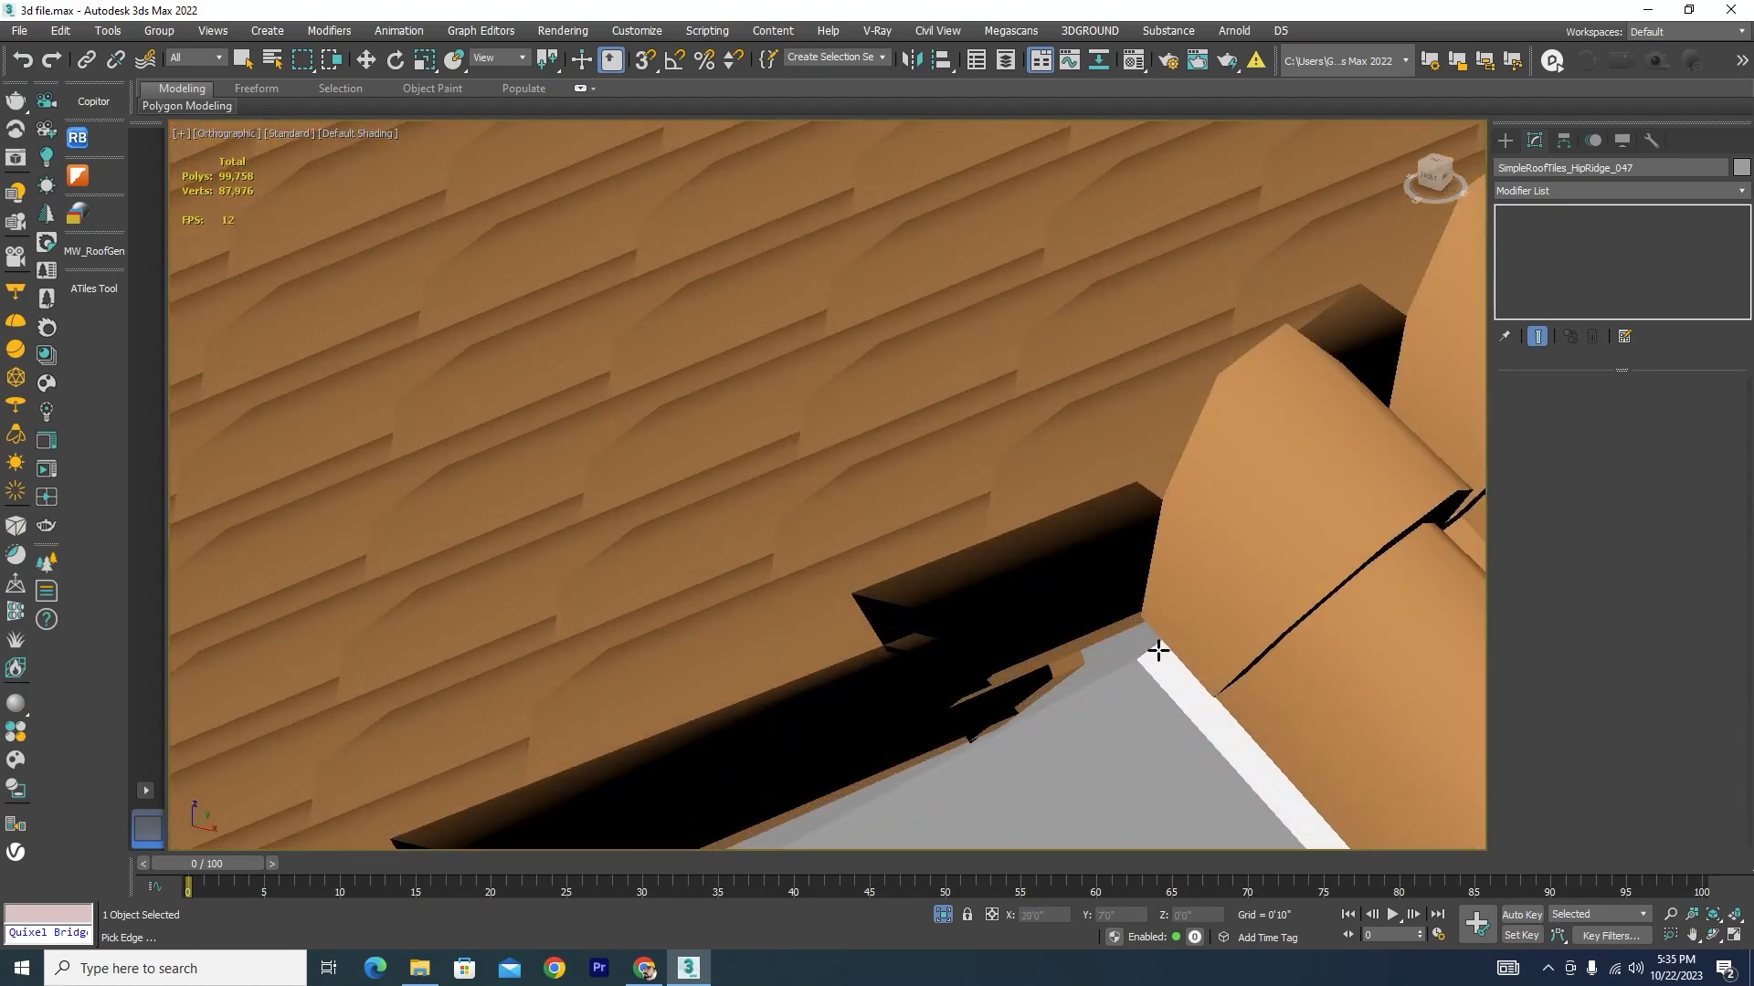
{"action": "left_click", "coordinate": [1158, 651]}
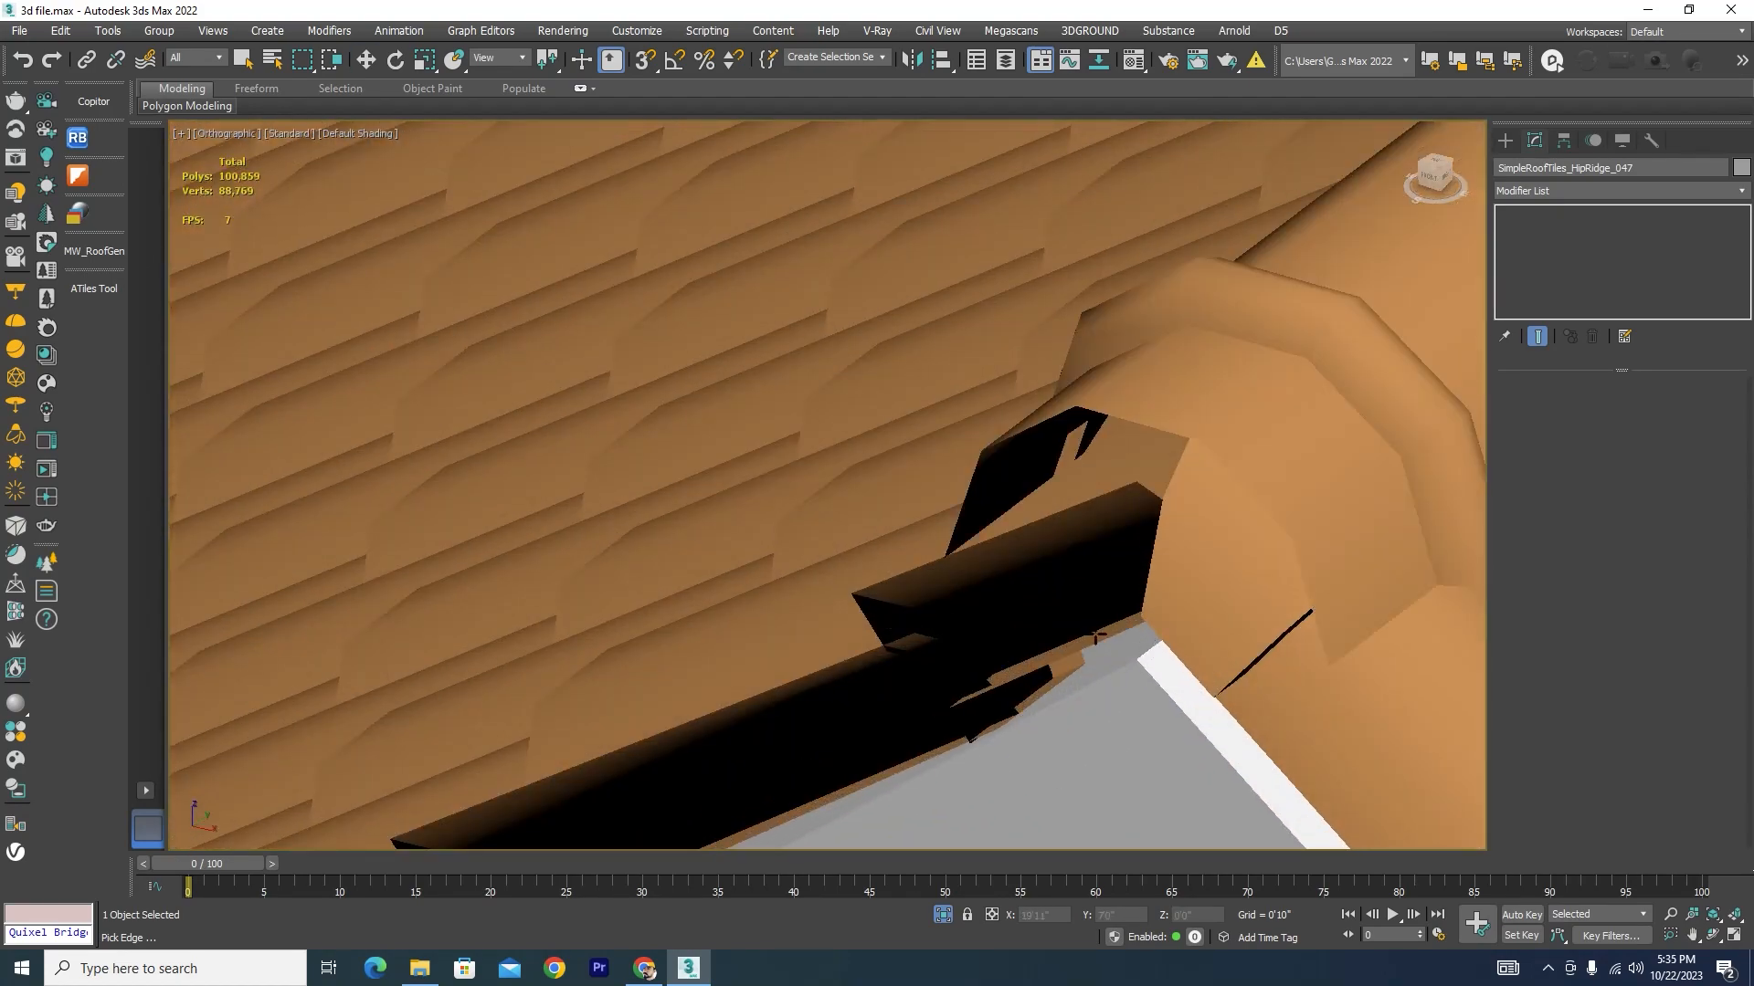
{"action": "scroll", "coordinate": [1096, 636], "scroll_direction": "down", "scroll_amount": 10}
{"action": "right_click", "coordinate": [1027, 637]}
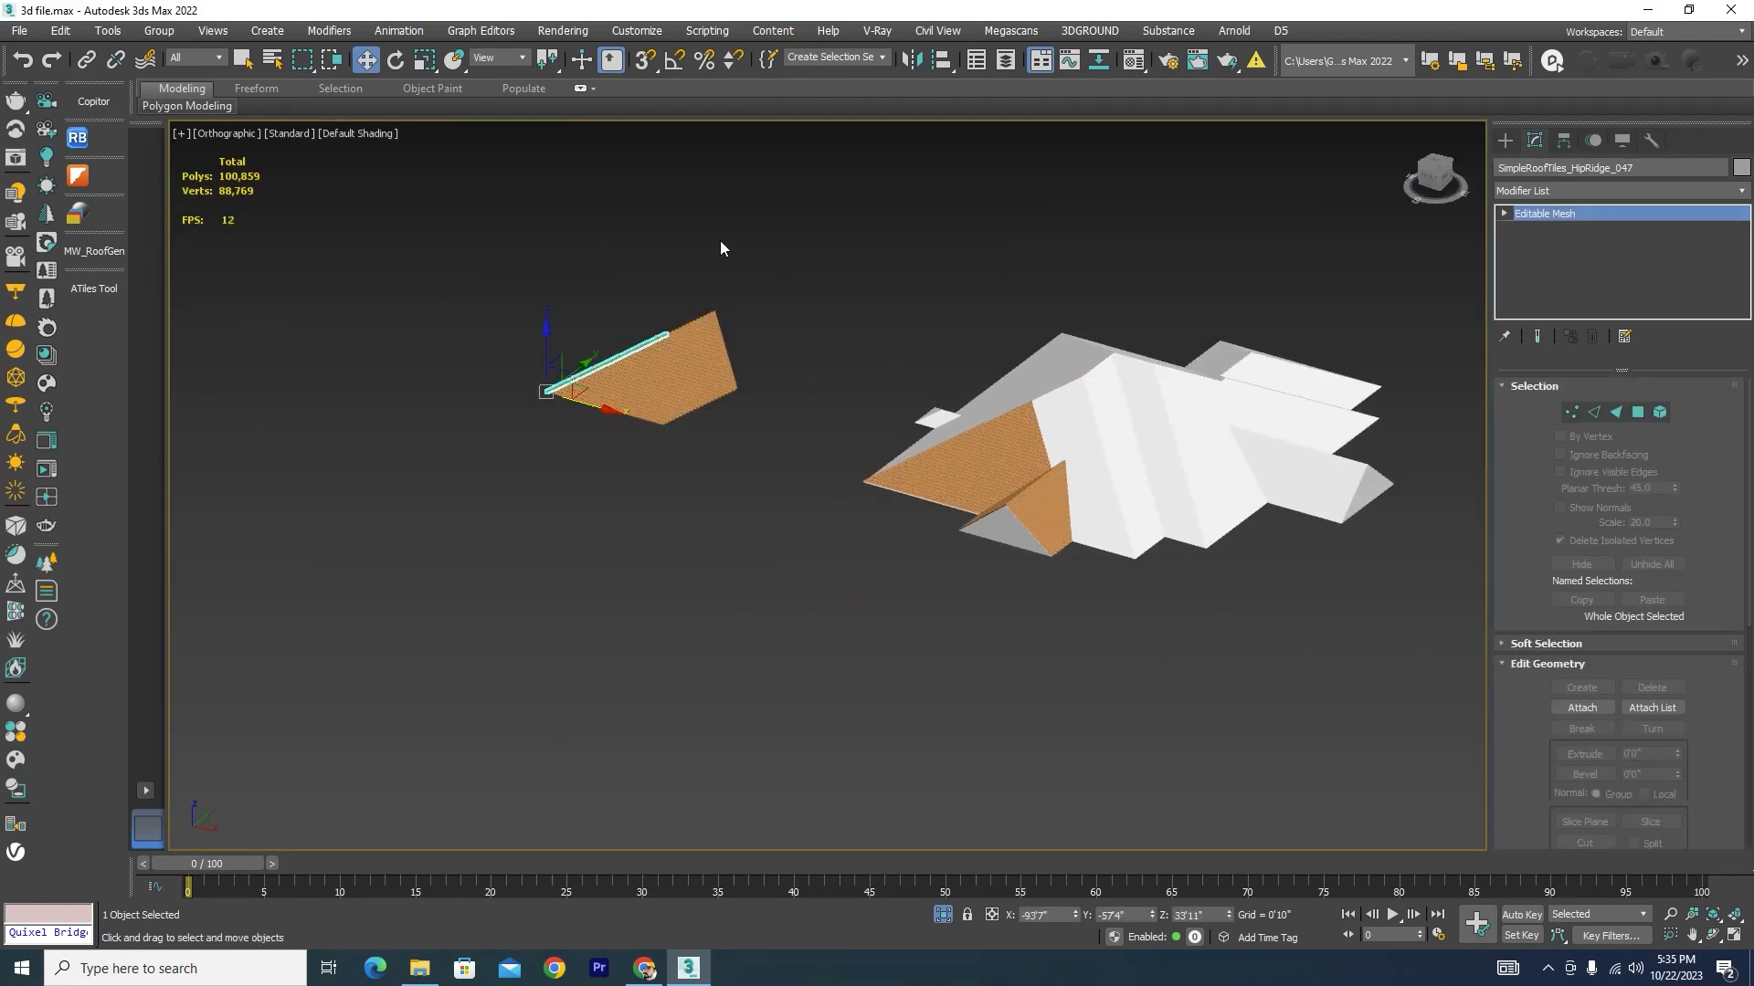
Step: Delete the copied tile plane and hip ridge, and exit isolation to show the whole house
{"action": "key", "text": "Delete"}
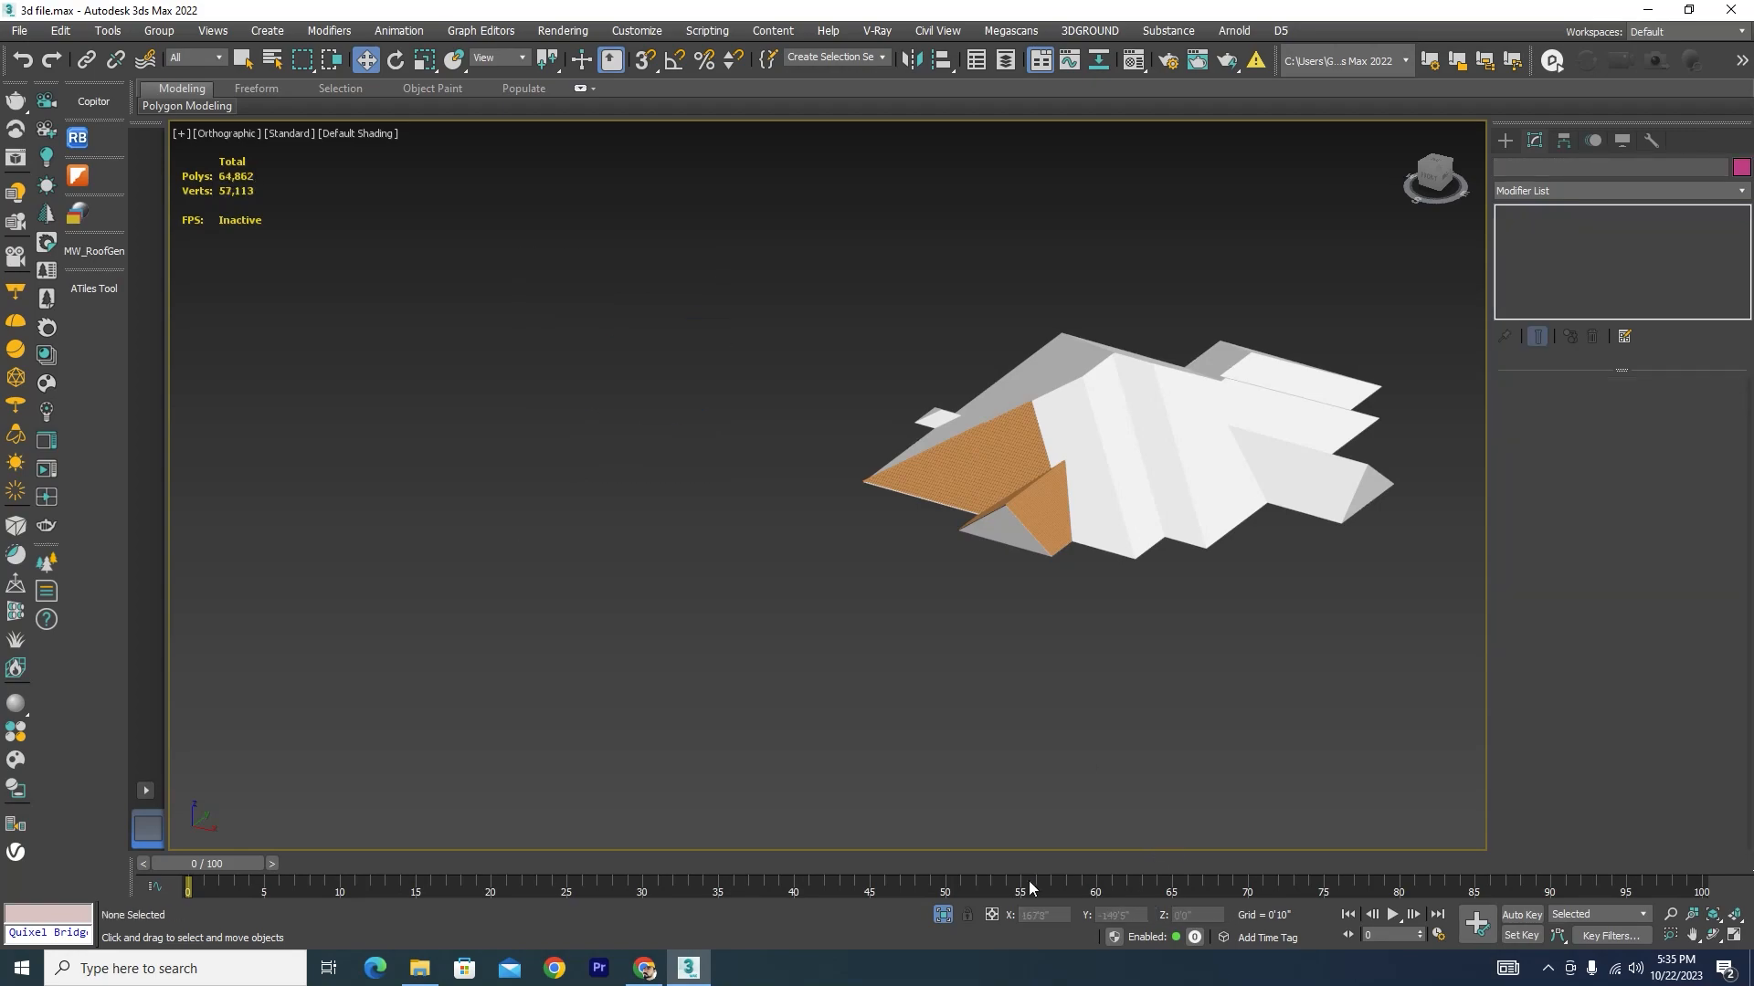
{"action": "left_click", "coordinate": [942, 915]}
{"action": "scroll", "coordinate": [1089, 563], "scroll_direction": "down", "scroll_amount": 8}
Step: Examine the tiled porch gable, the surrounding roof and the facades from several sides
{"action": "middle_click_drag", "start_coordinate": [1090, 564], "coordinate": [688, 589], "text": "alt"}
{"action": "middle_click_drag", "start_coordinate": [535, 599], "coordinate": [683, 589], "text": "alt"}
{"action": "middle_click_drag", "start_coordinate": [1030, 819], "coordinate": [1078, 566], "text": "alt"}
{"action": "scroll", "coordinate": [1078, 567], "scroll_direction": "up", "scroll_amount": 10}
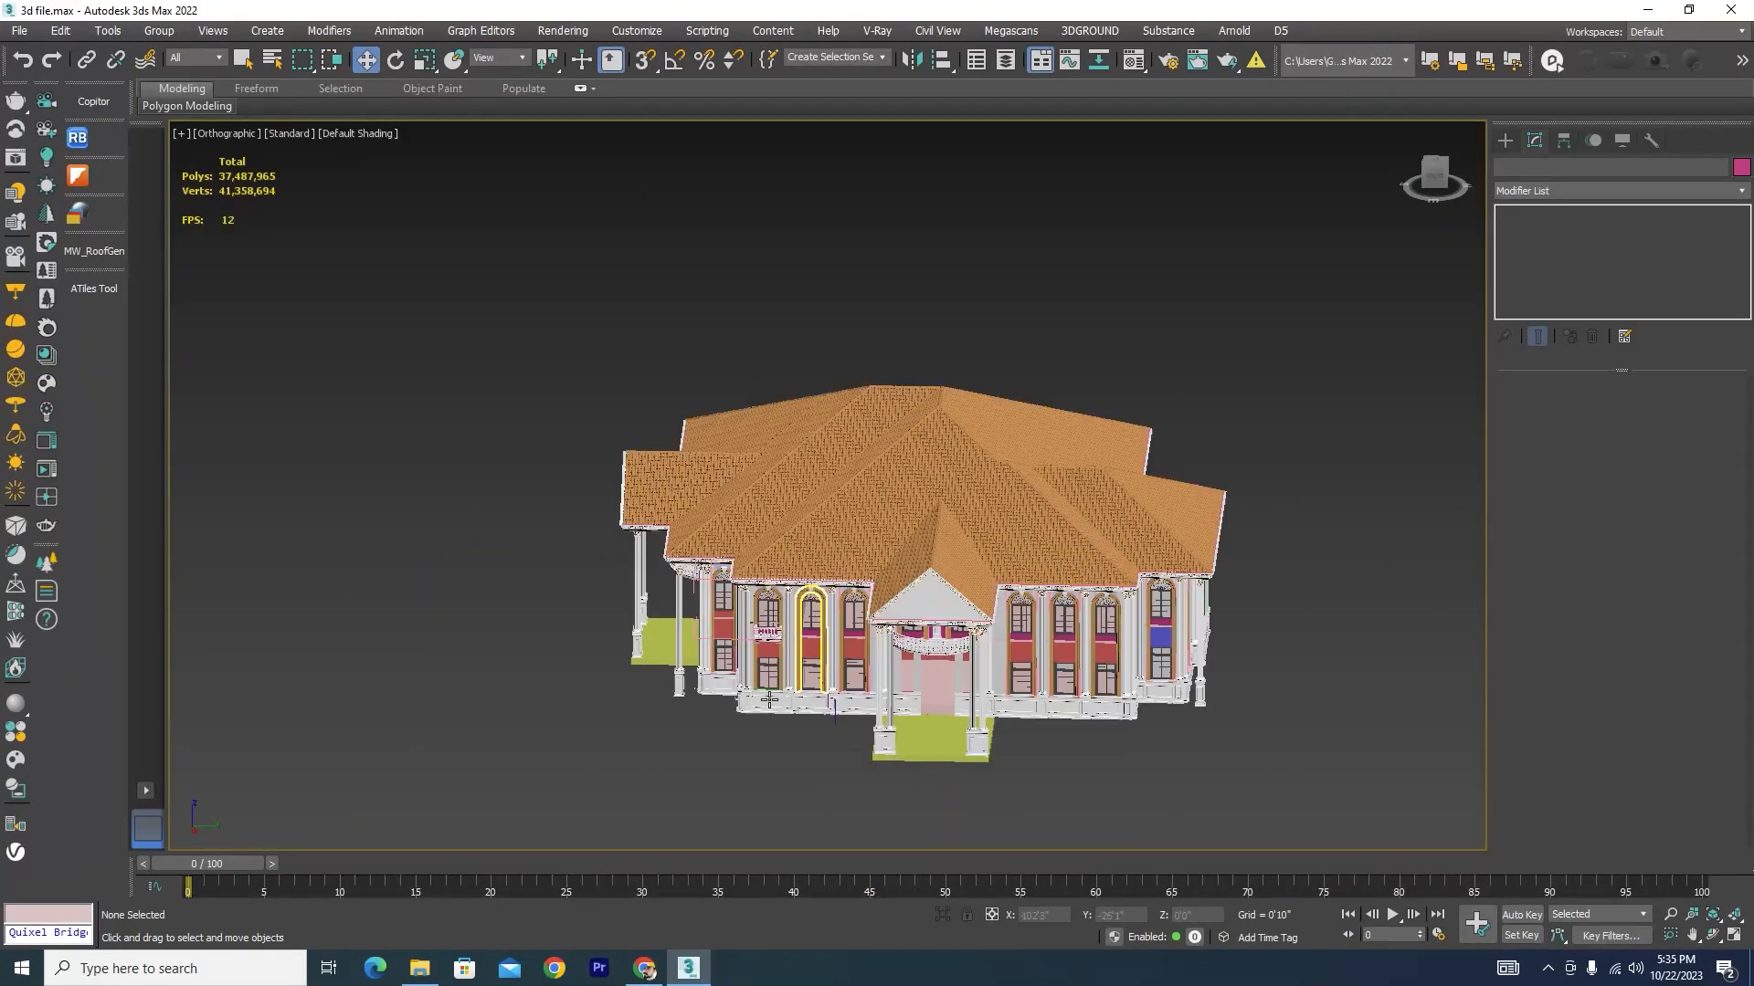
{"action": "scroll", "coordinate": [1343, 580], "scroll_direction": "down", "scroll_amount": 15}
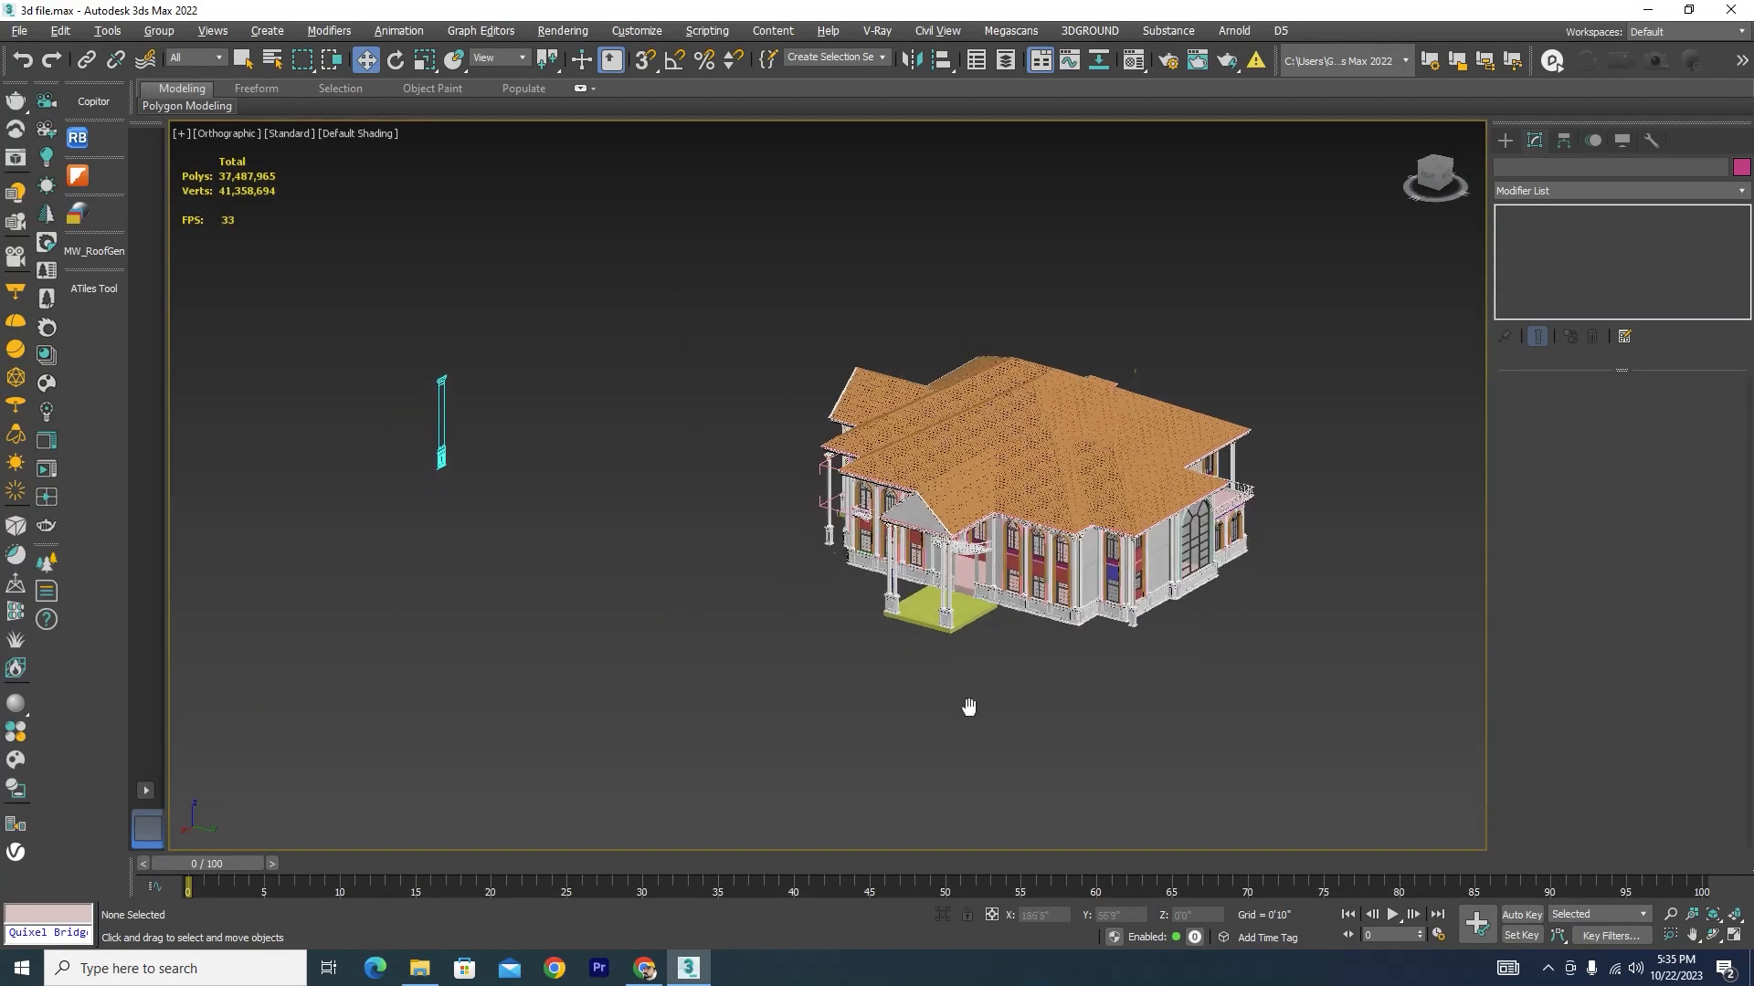
{"action": "scroll", "coordinate": [1180, 621], "scroll_direction": "up", "scroll_amount": 8}
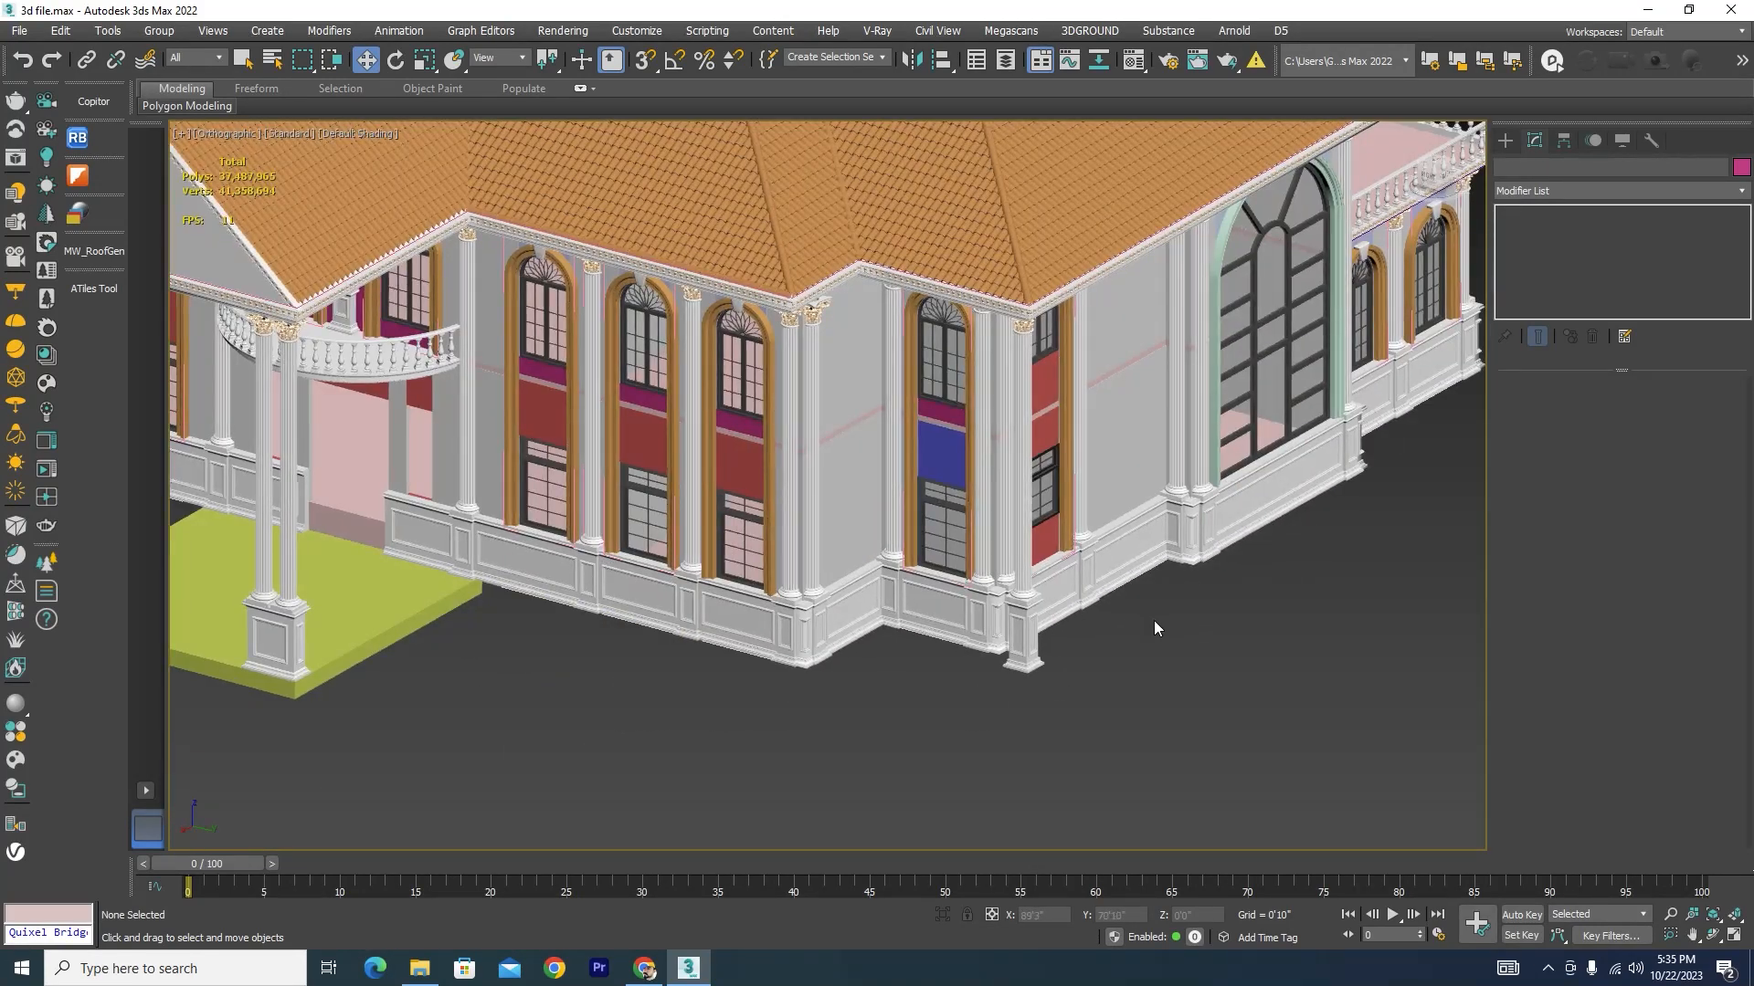
Step: Select the extruded exterior wall shape and examine how the walls run around the house from several sides
{"action": "scroll", "coordinate": [1133, 512], "scroll_direction": "up", "scroll_amount": 6}
{"action": "left_click", "coordinate": [1114, 509]}
{"action": "scroll", "coordinate": [1114, 509], "scroll_direction": "down", "scroll_amount": 6}
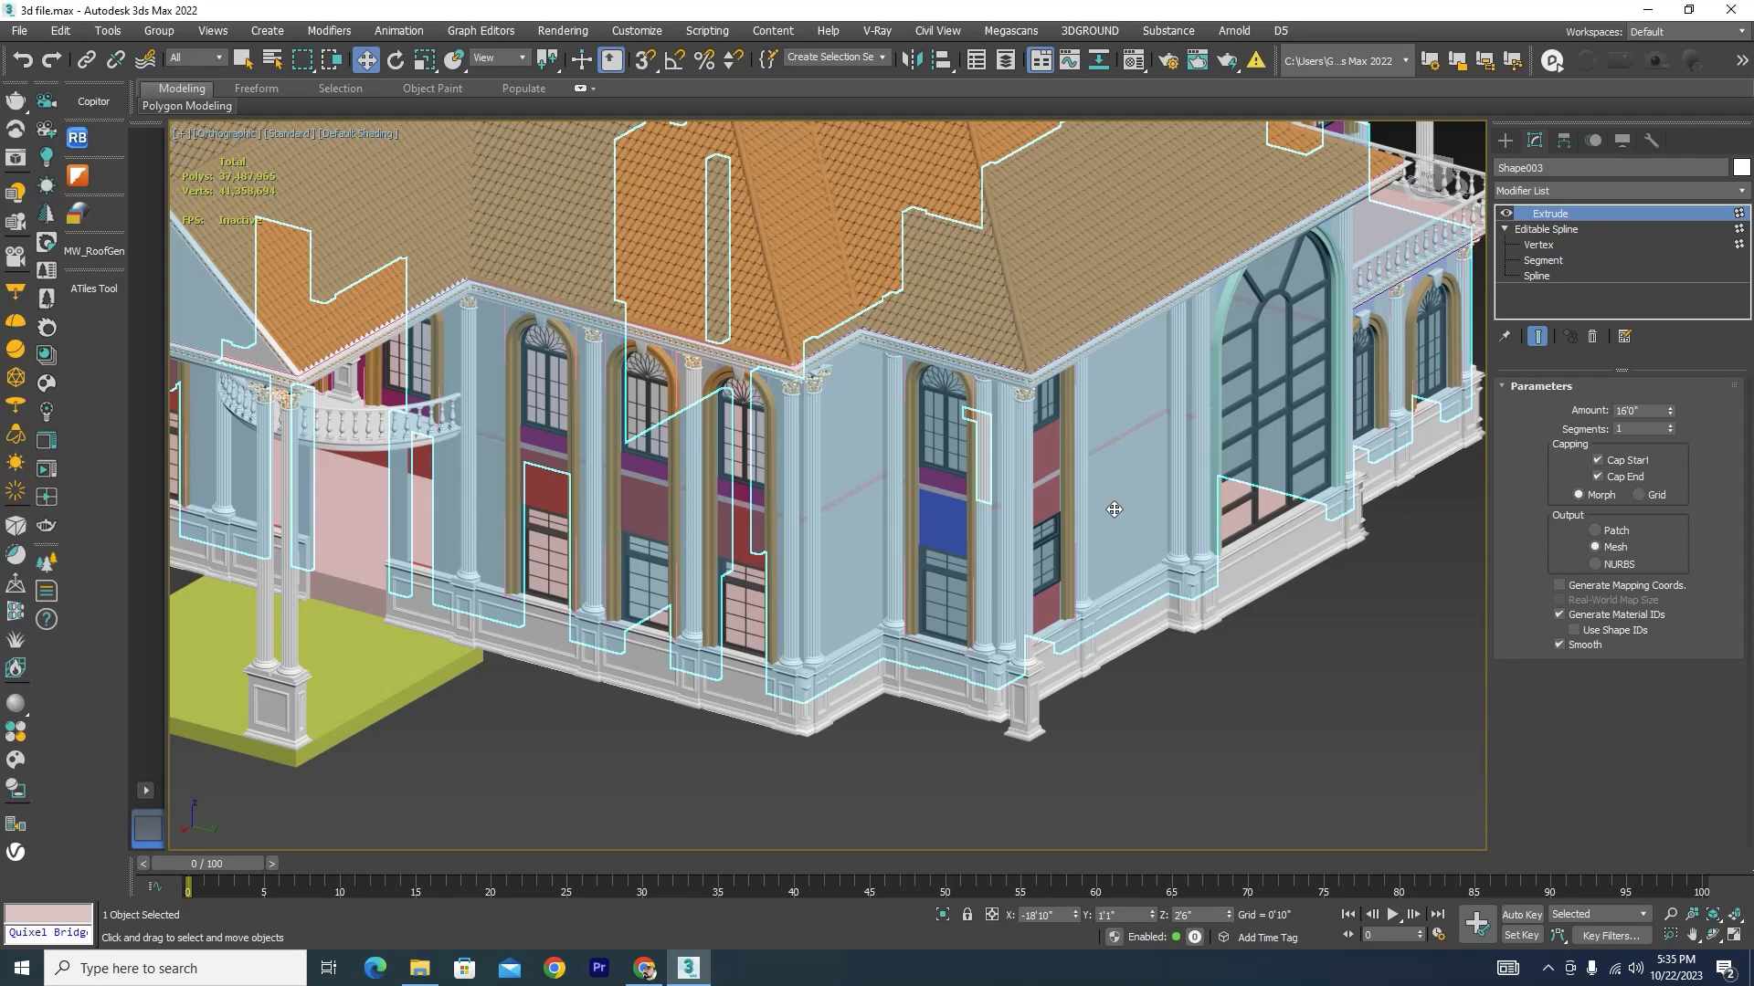
{"action": "scroll", "coordinate": [1113, 509], "scroll_direction": "down", "scroll_amount": 5}
{"action": "middle_click_drag", "start_coordinate": [1113, 509], "coordinate": [871, 610], "text": "alt"}
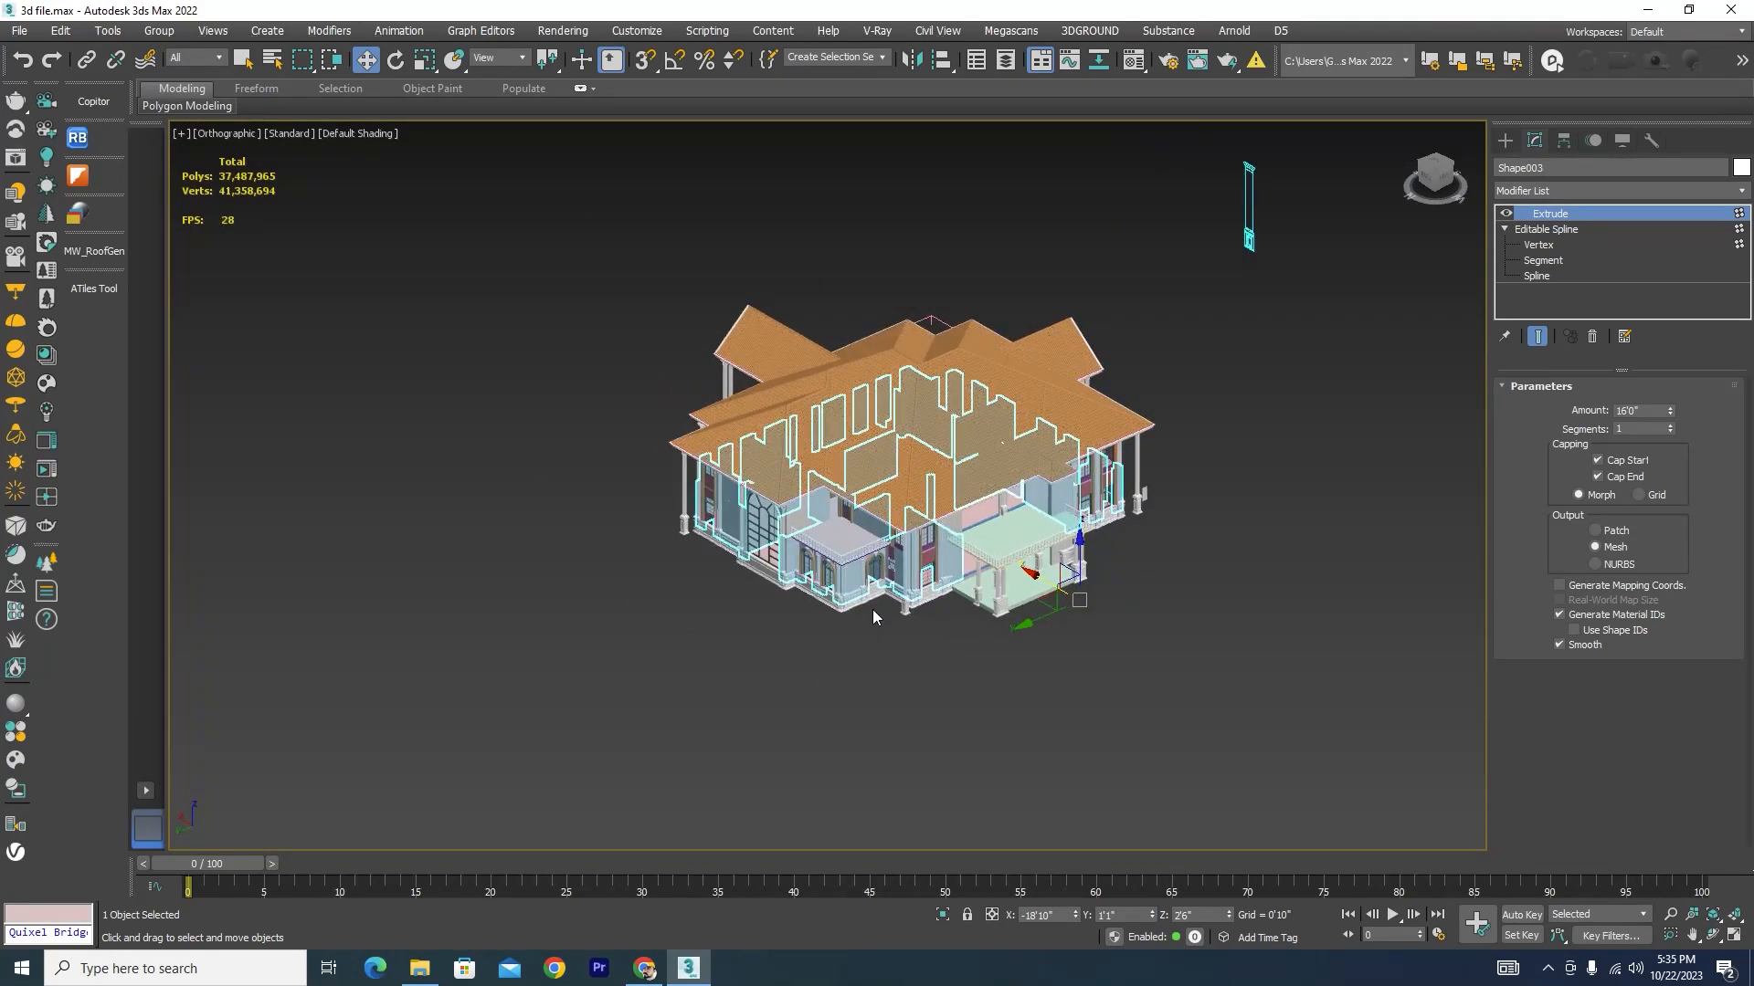
{"action": "scroll", "coordinate": [873, 611], "scroll_direction": "down", "scroll_amount": 2}
{"action": "scroll", "coordinate": [1008, 537], "scroll_direction": "up", "scroll_amount": 4}
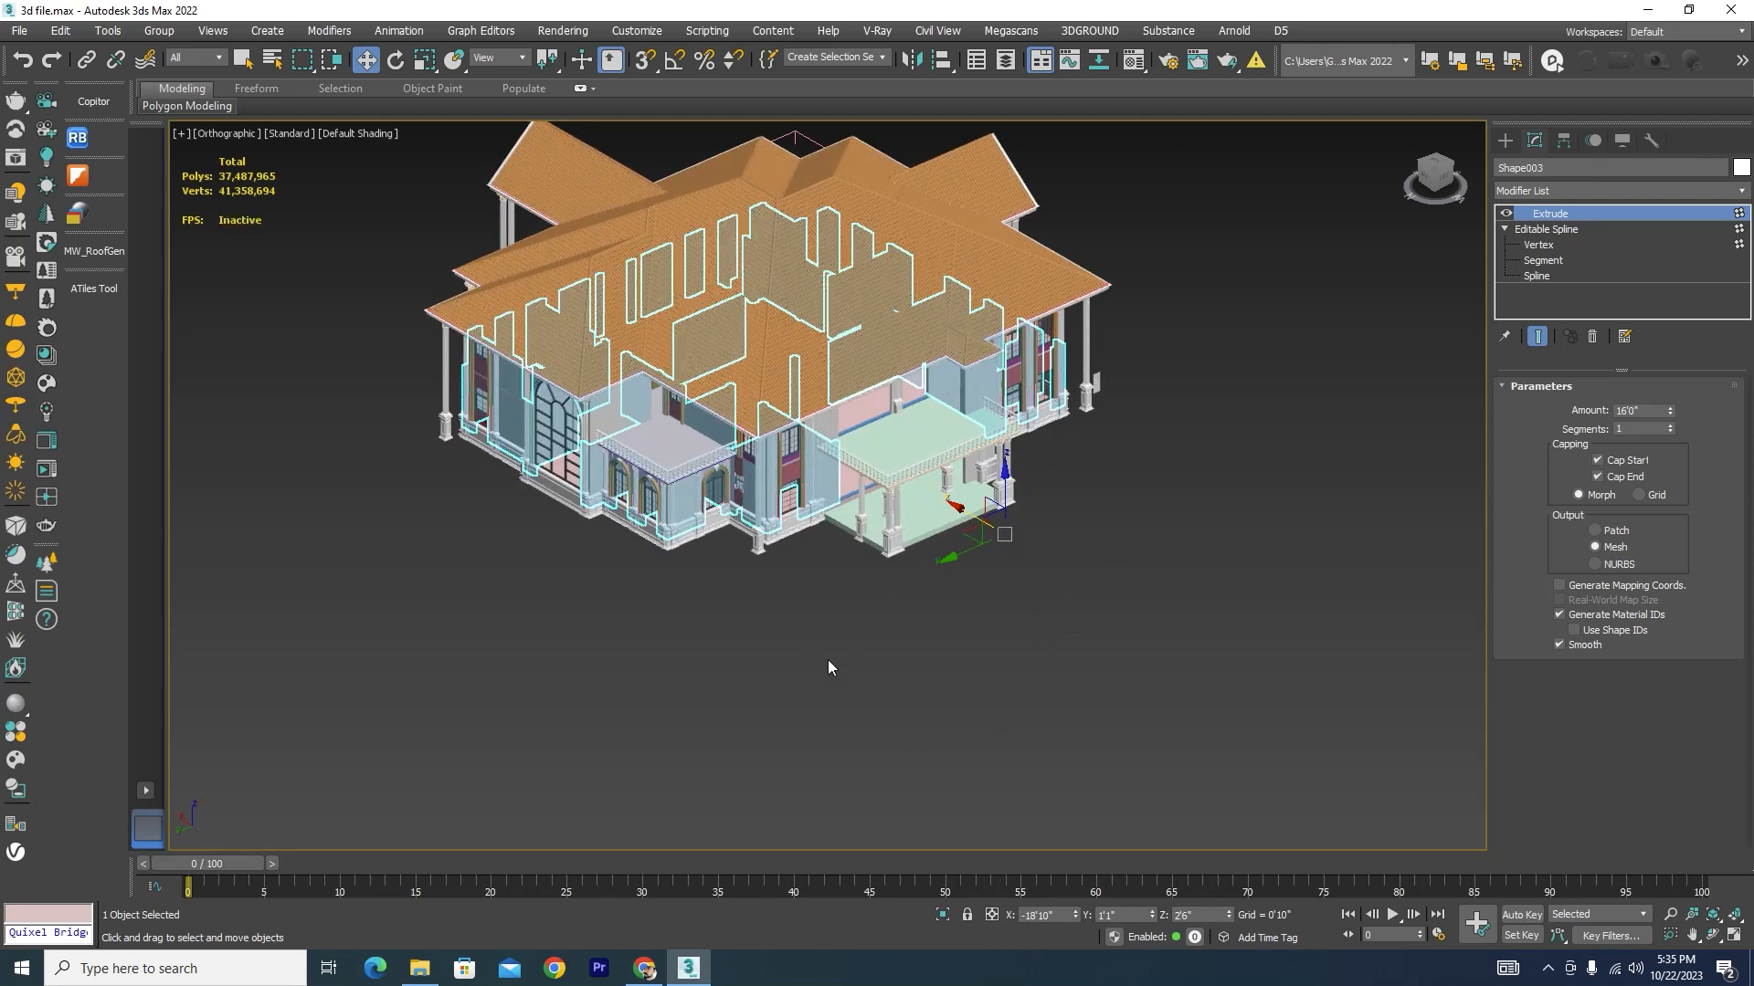
{"action": "scroll", "coordinate": [829, 667], "scroll_direction": "down", "scroll_amount": 4}
{"action": "middle_click_drag", "start_coordinate": [983, 713], "coordinate": [1317, 698], "text": "alt"}
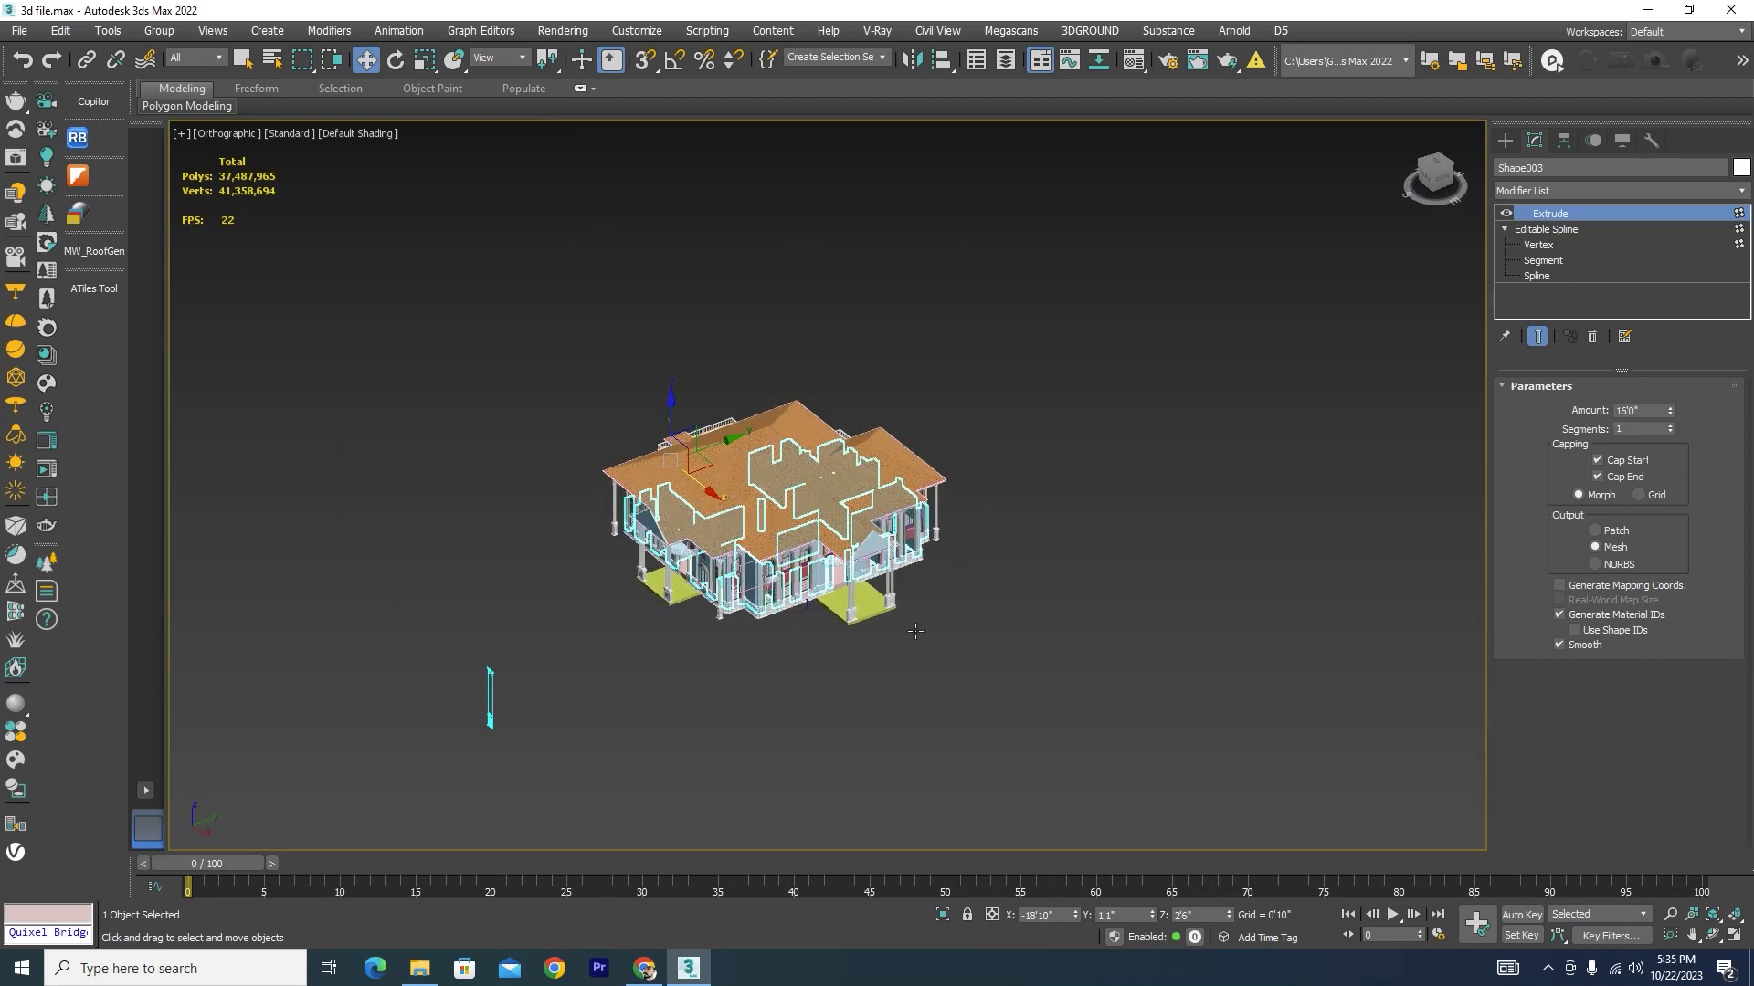